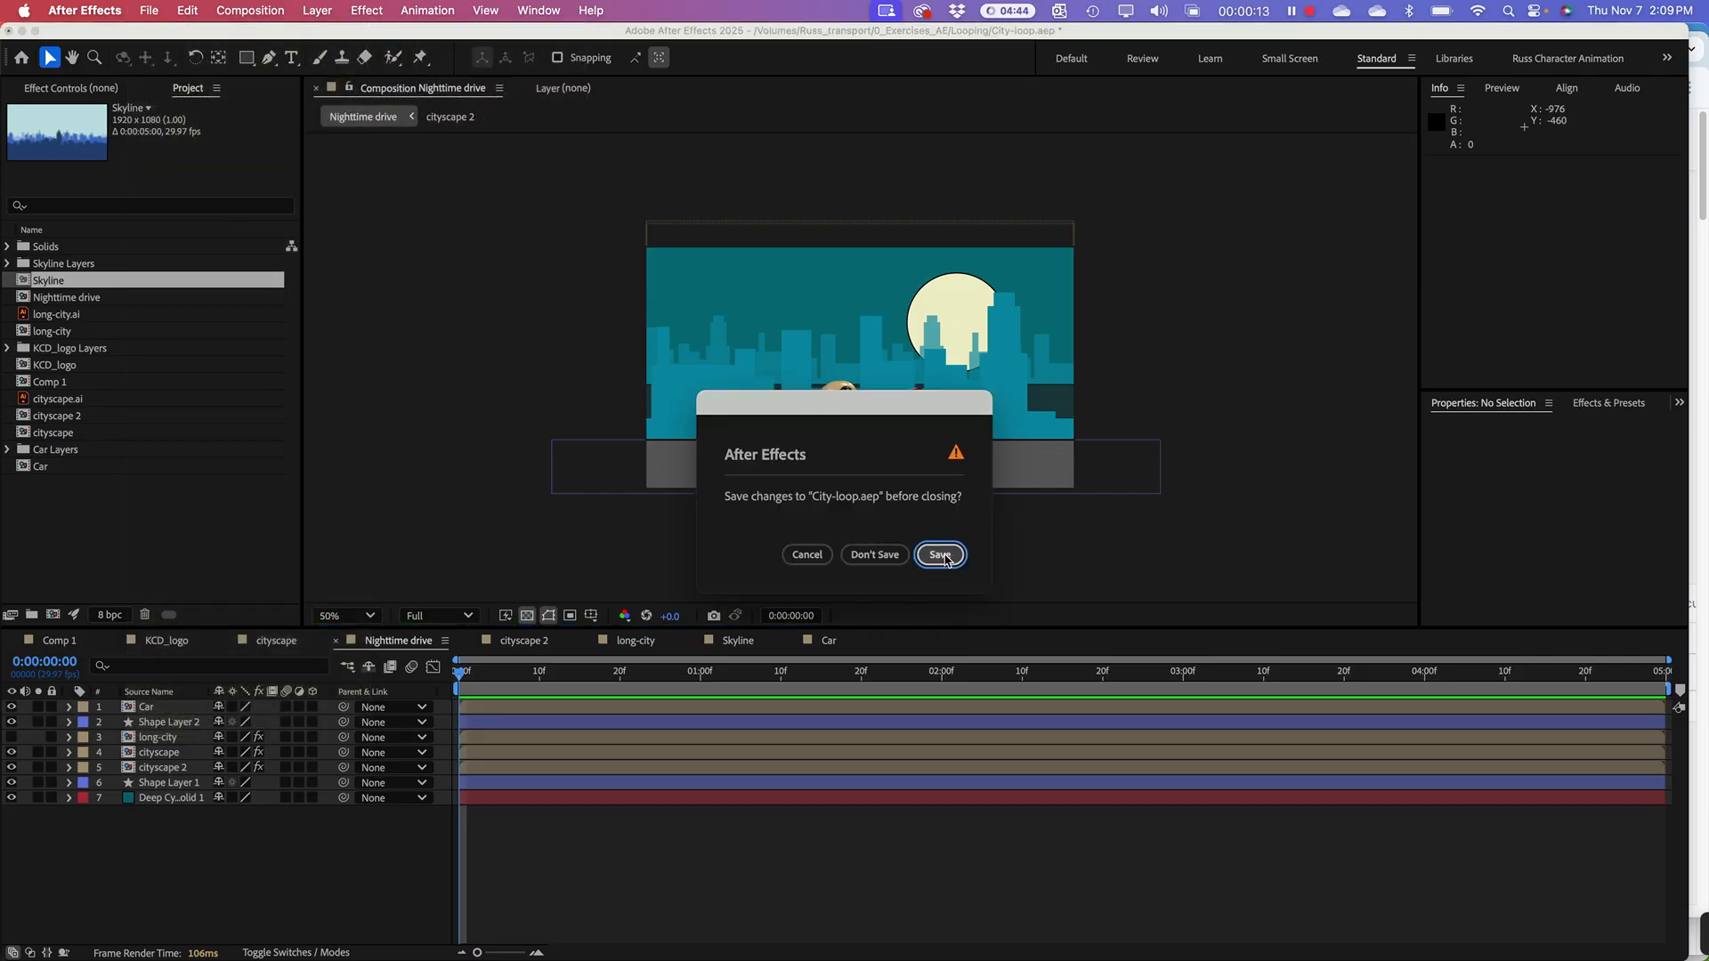
# Step: Close the City-loop project without saving and start a file import from the Project panel
pyautogui.click(875, 555)
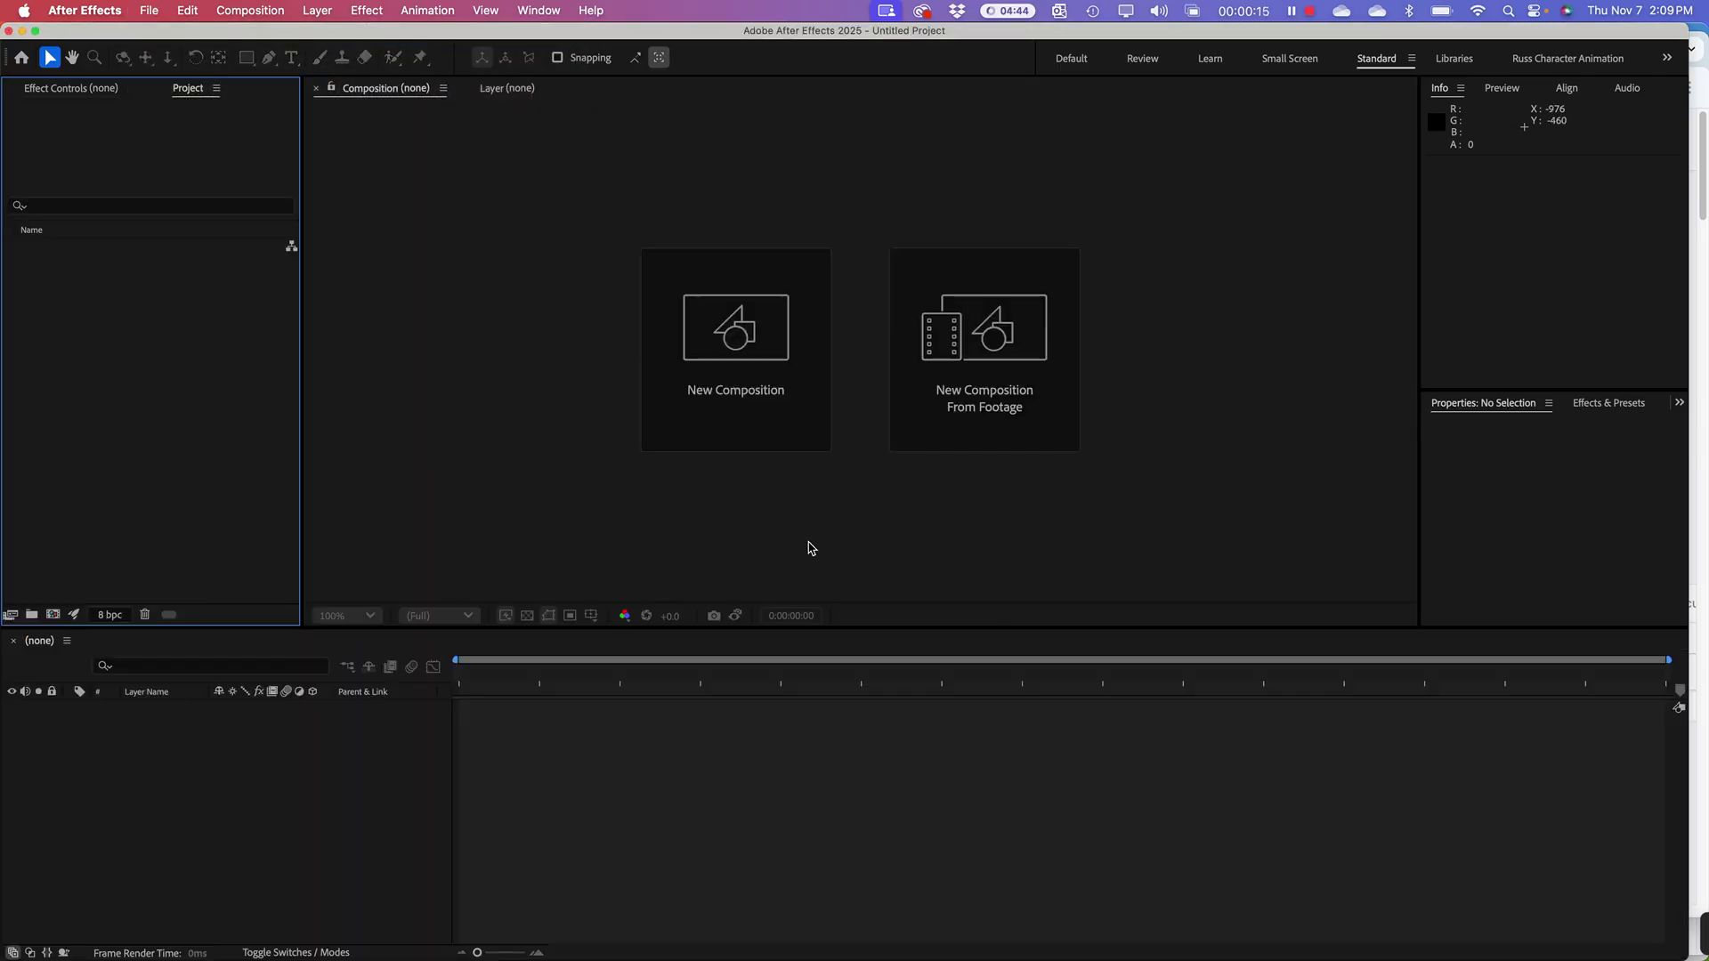
pyautogui.rightClick(67, 324)
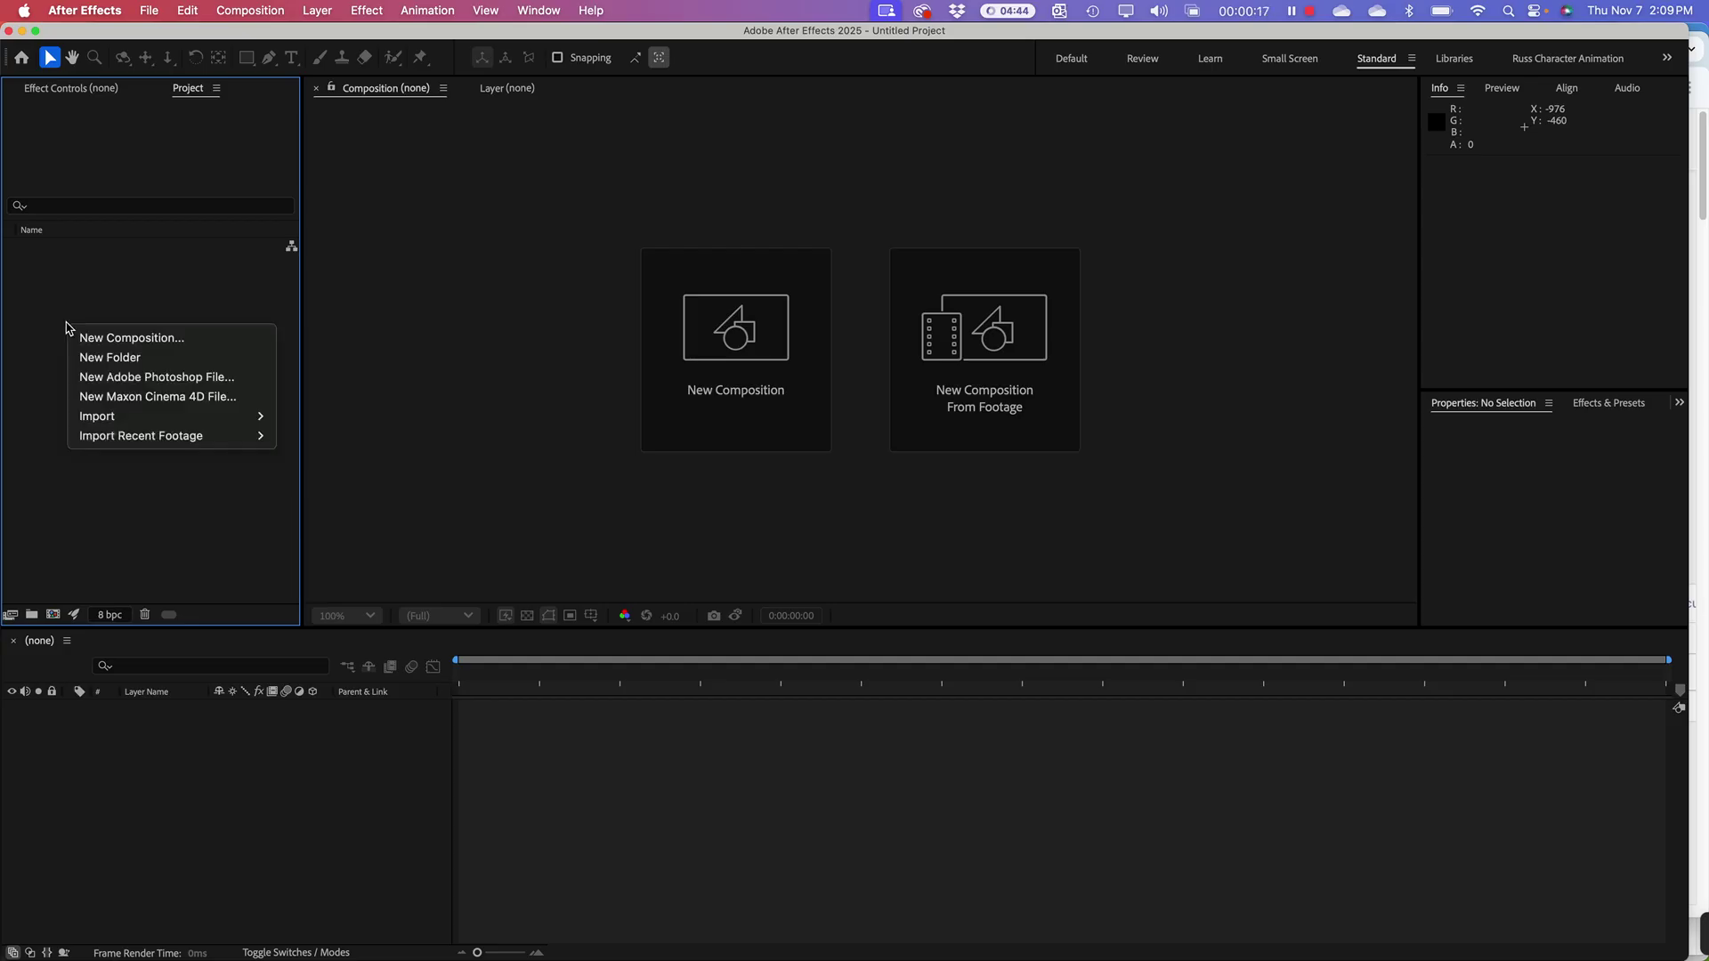
pyautogui.moveTo(196, 423)
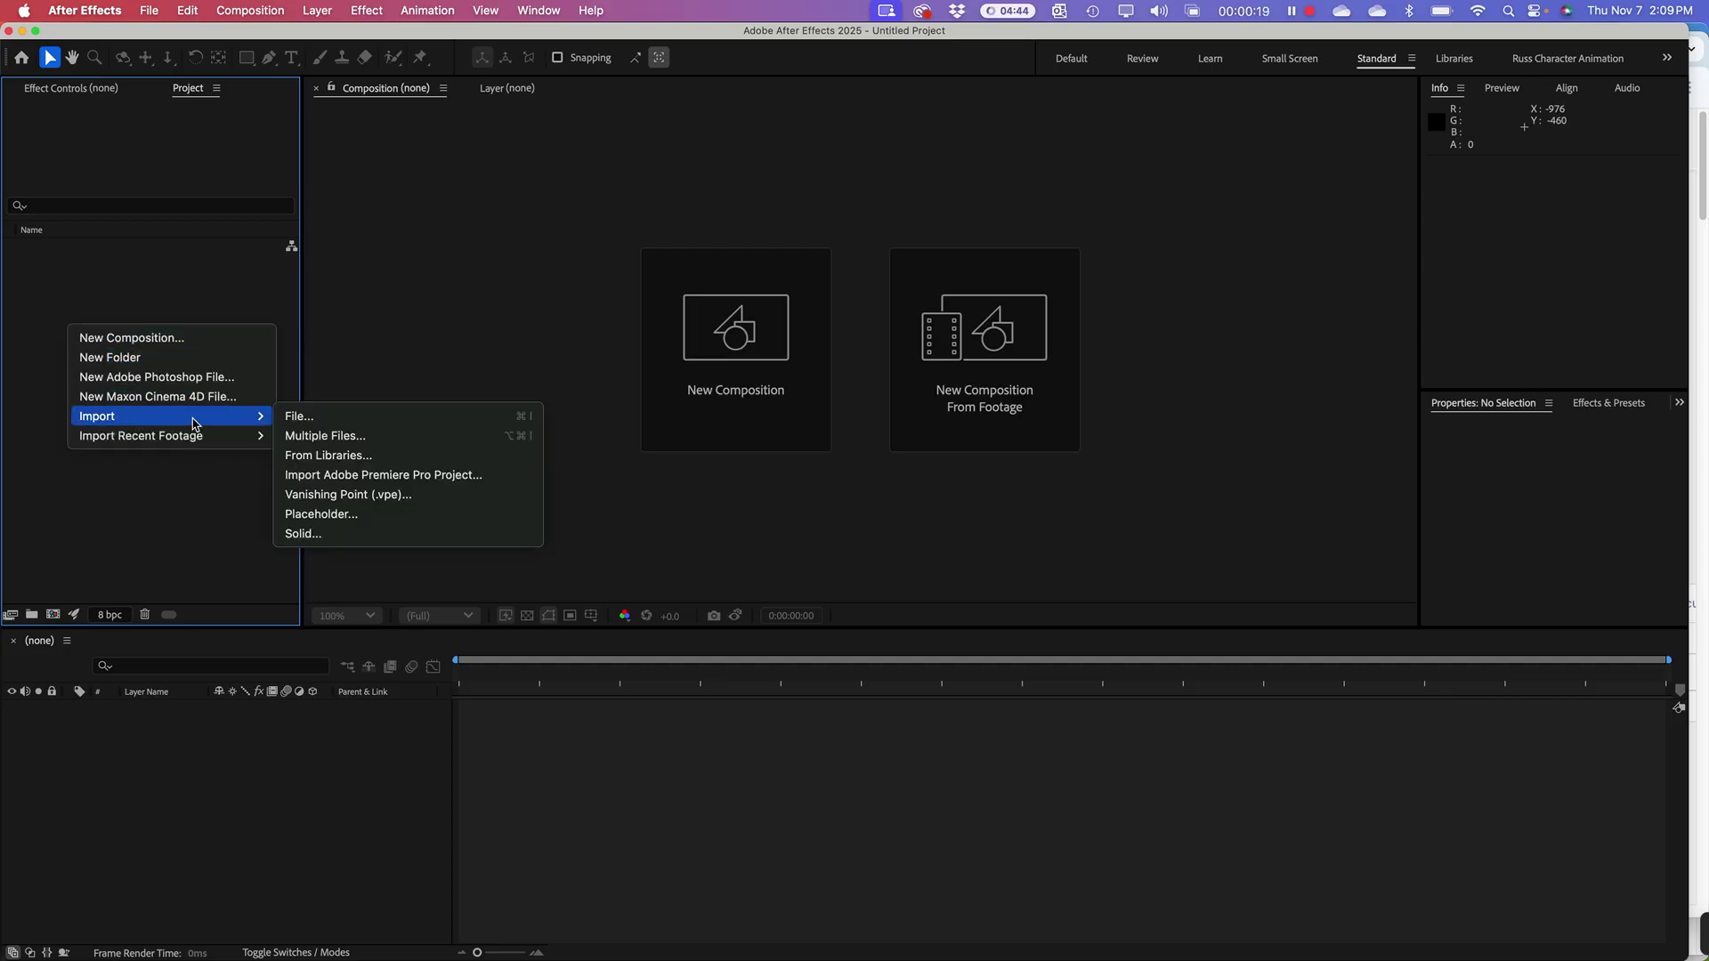
pyautogui.click(303, 425)
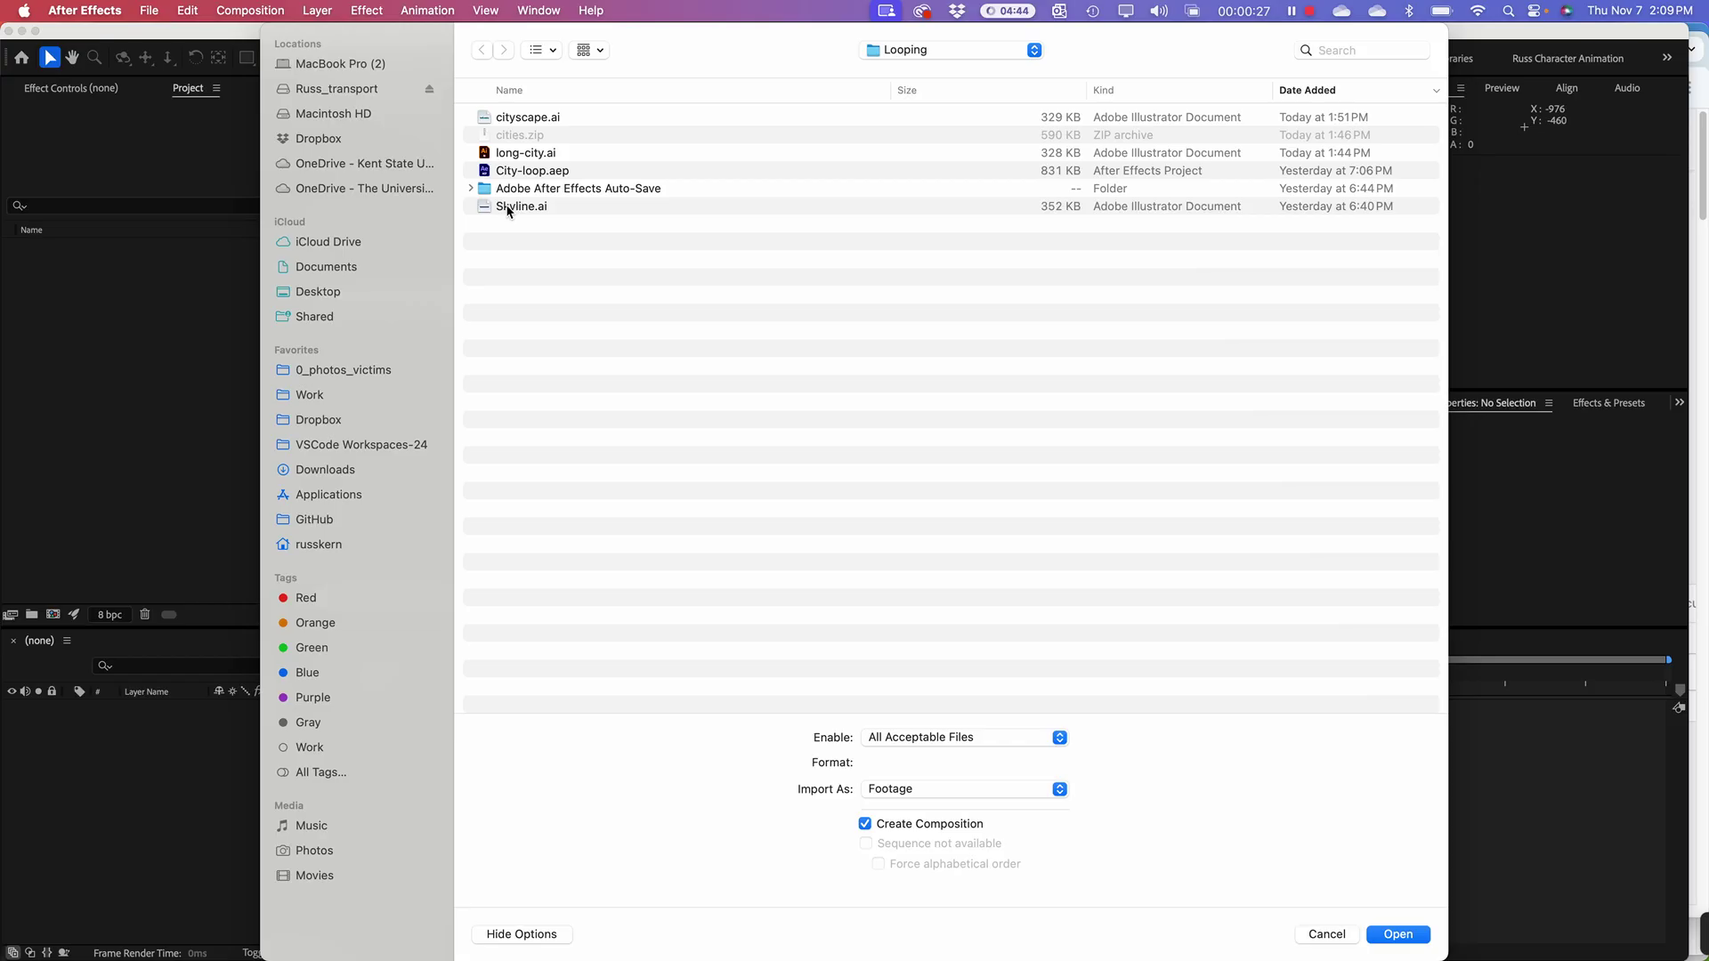
# Step: Browse the Looping folder's .ai files, settling on cityscape.ai, then switch to Finder
pyautogui.click(502, 207)
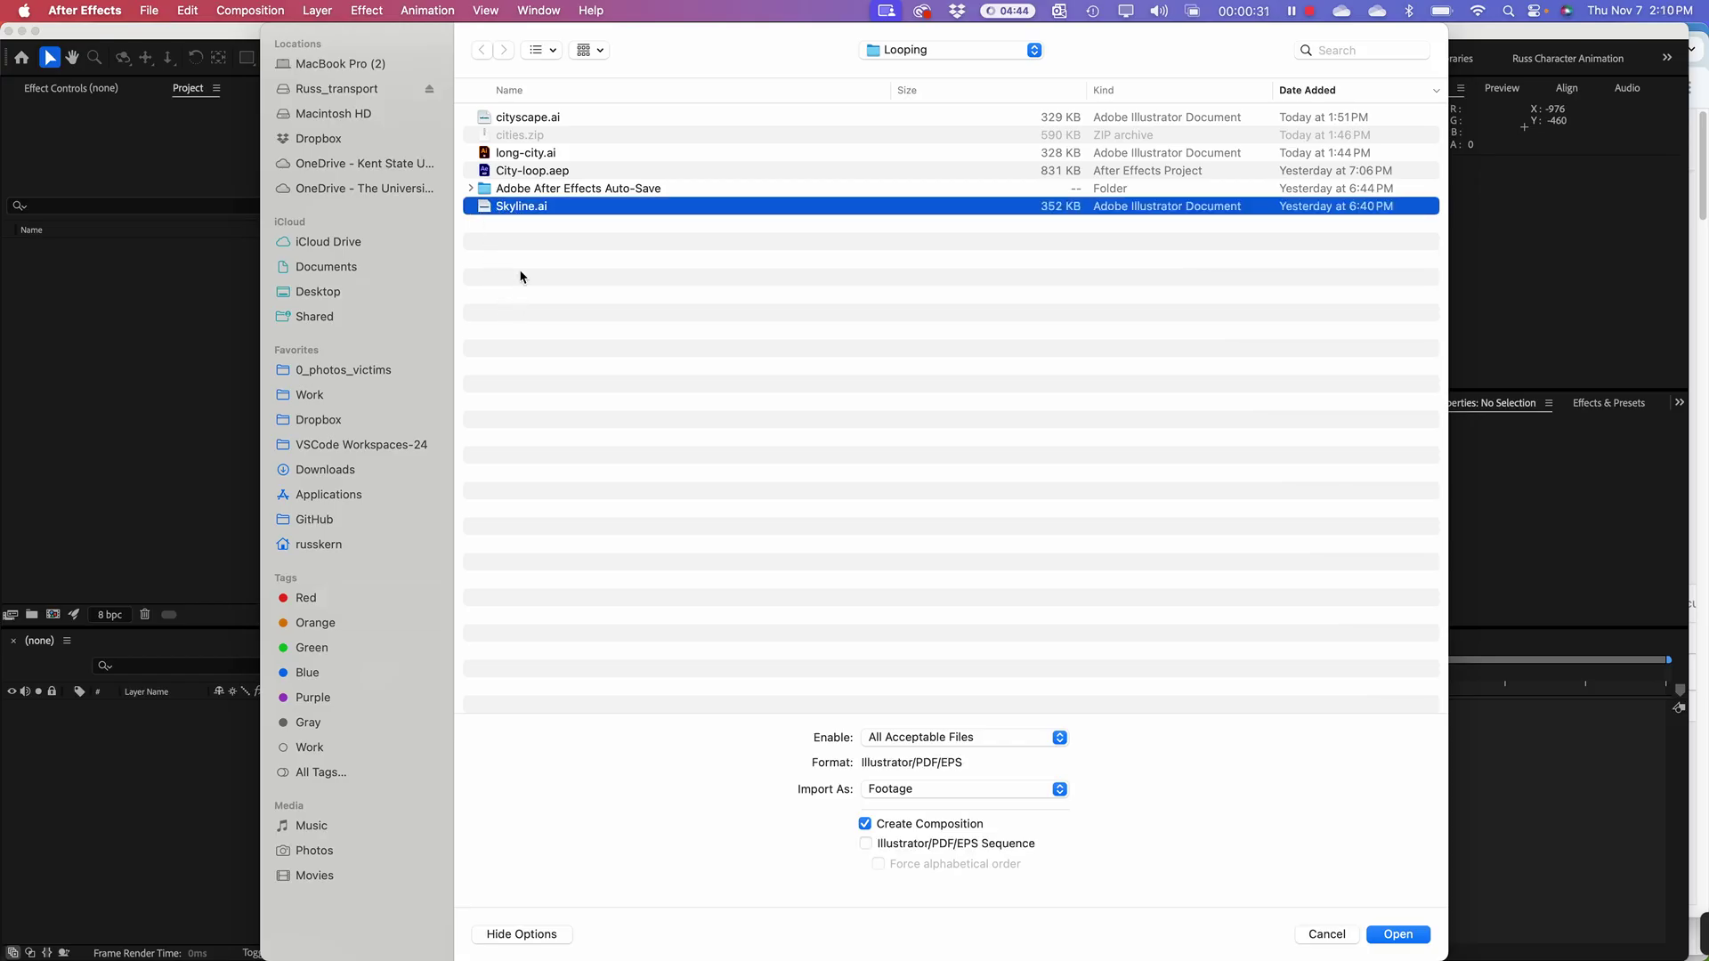
pyautogui.click(516, 223)
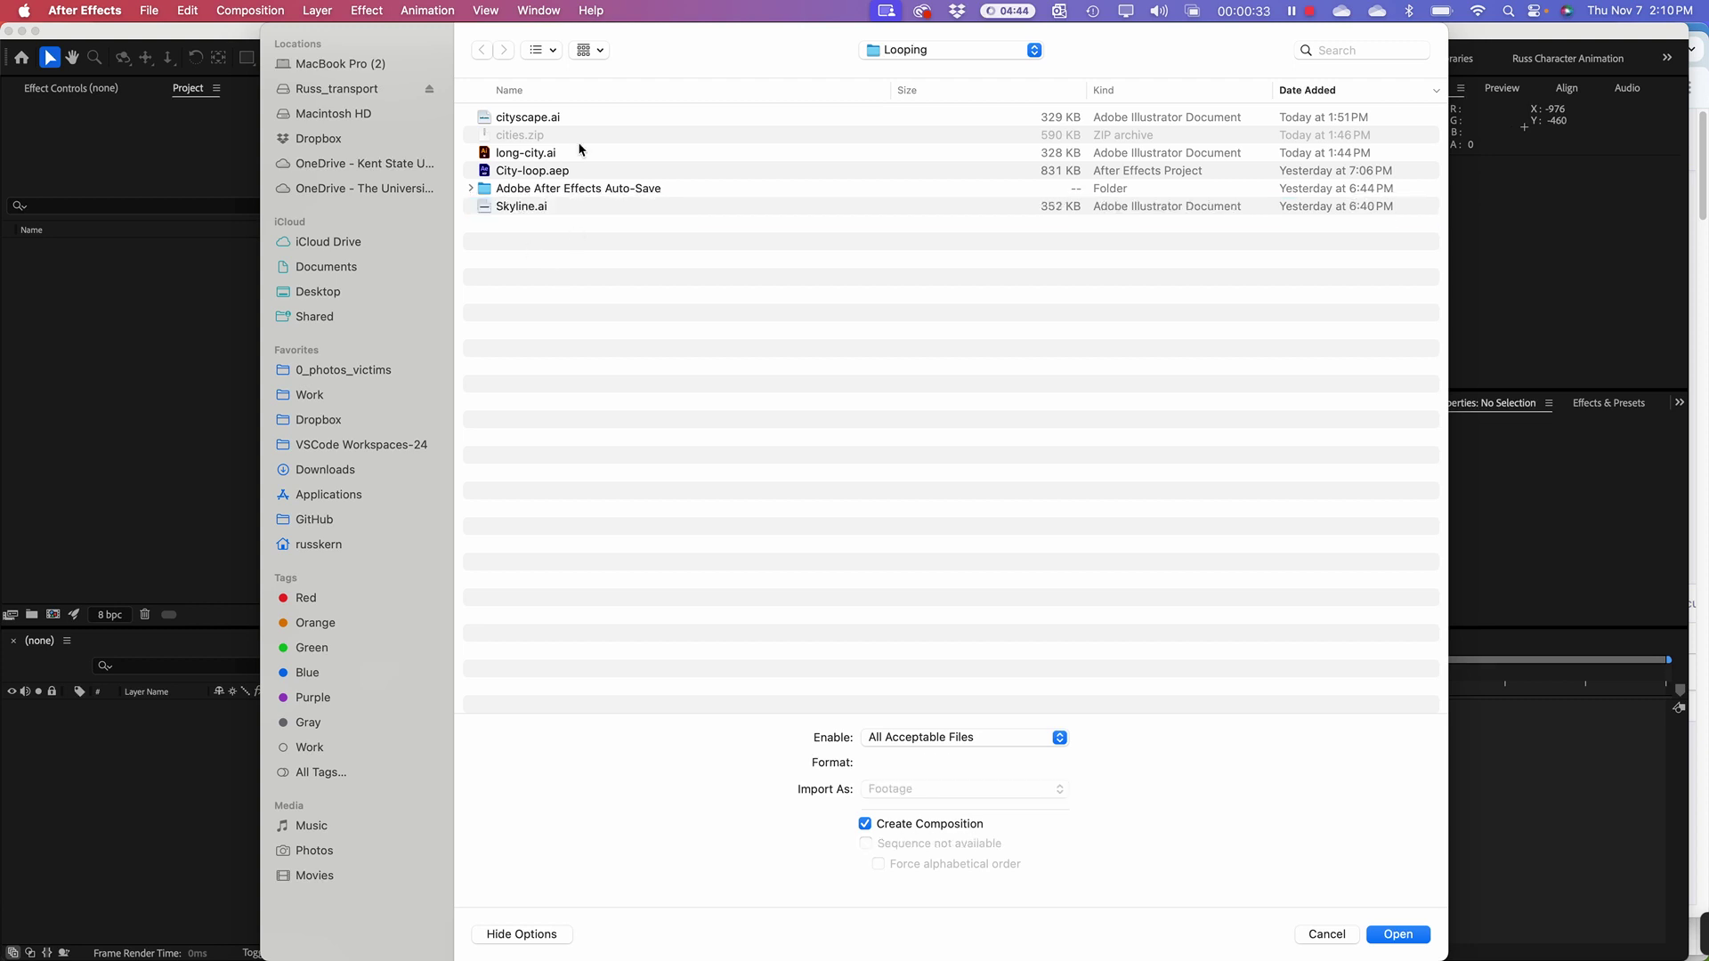
pyautogui.click(524, 122)
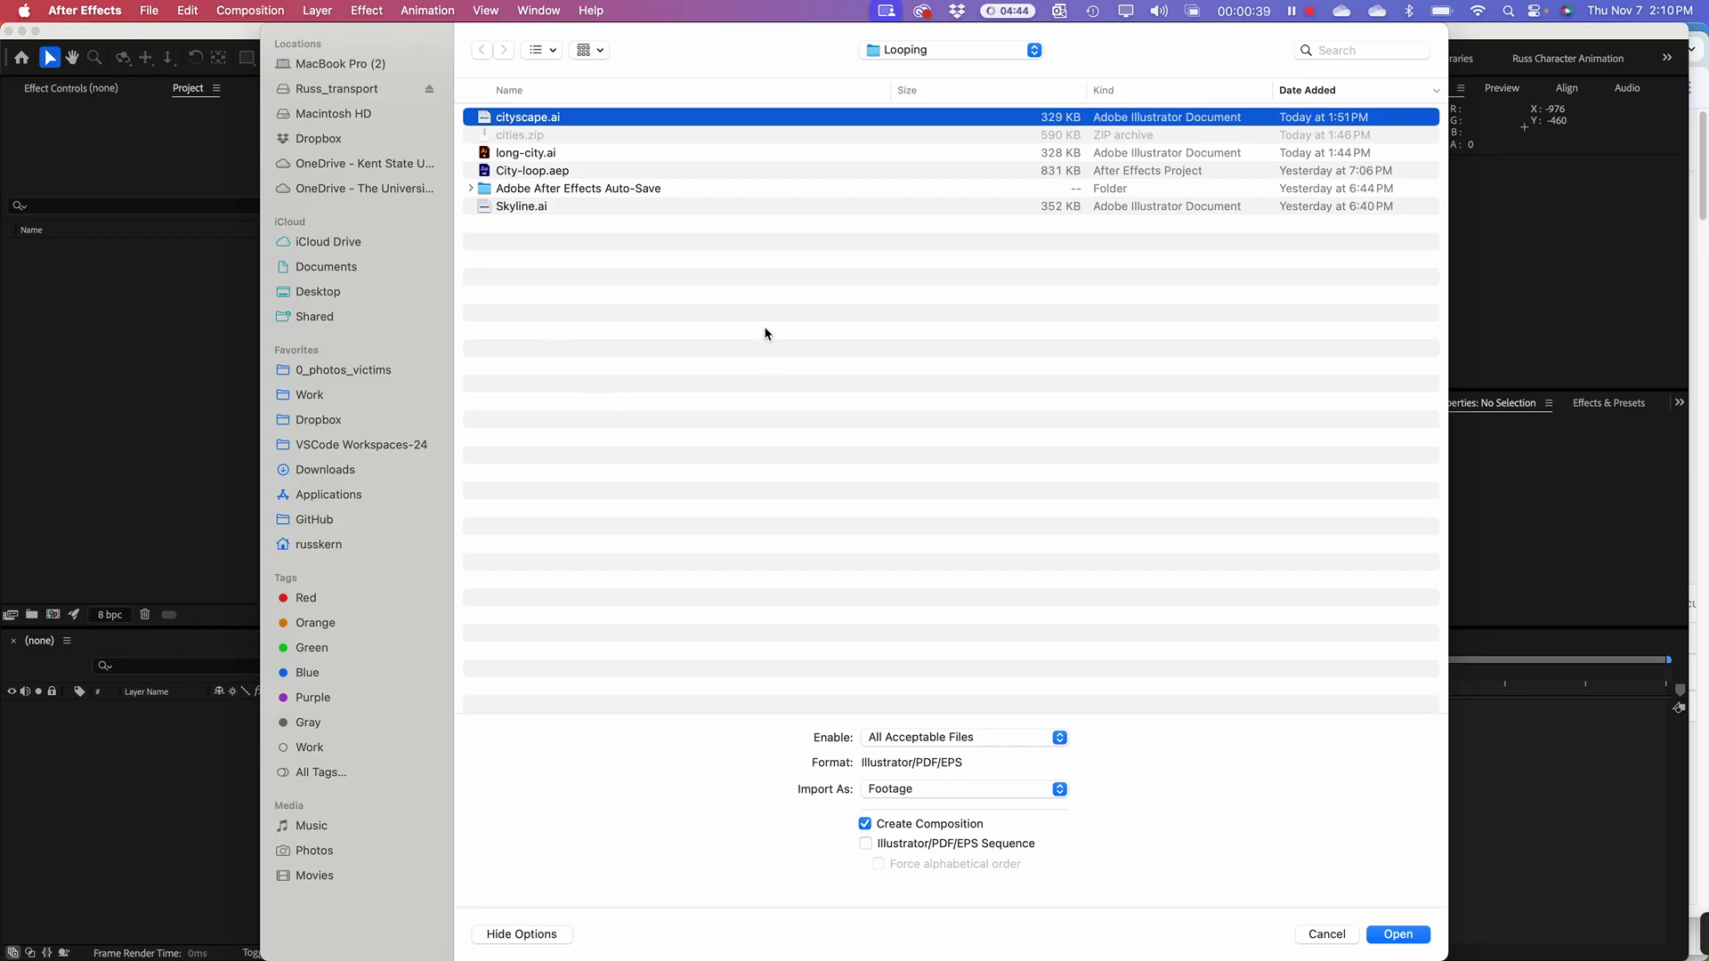
pyautogui.press('super+Tab')
pyautogui.press('super+Tab')
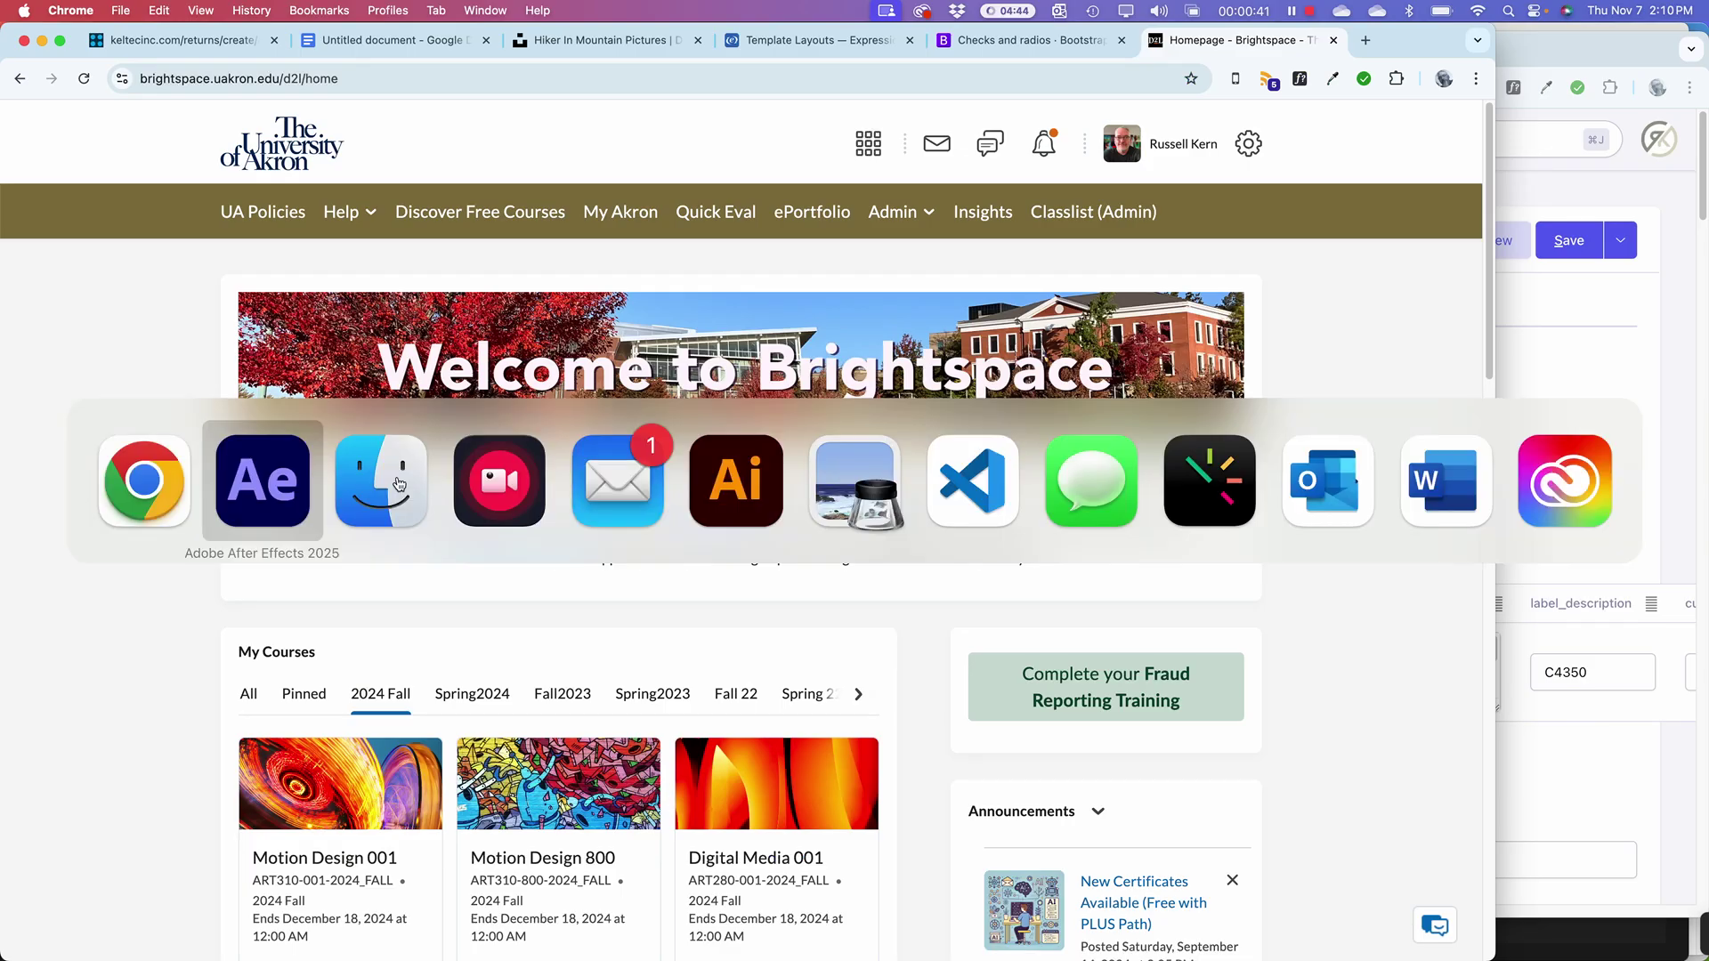
# Step: Unzip cities.zip in Finder into a cities folder, then return to After Effects
pyautogui.click(369, 509)
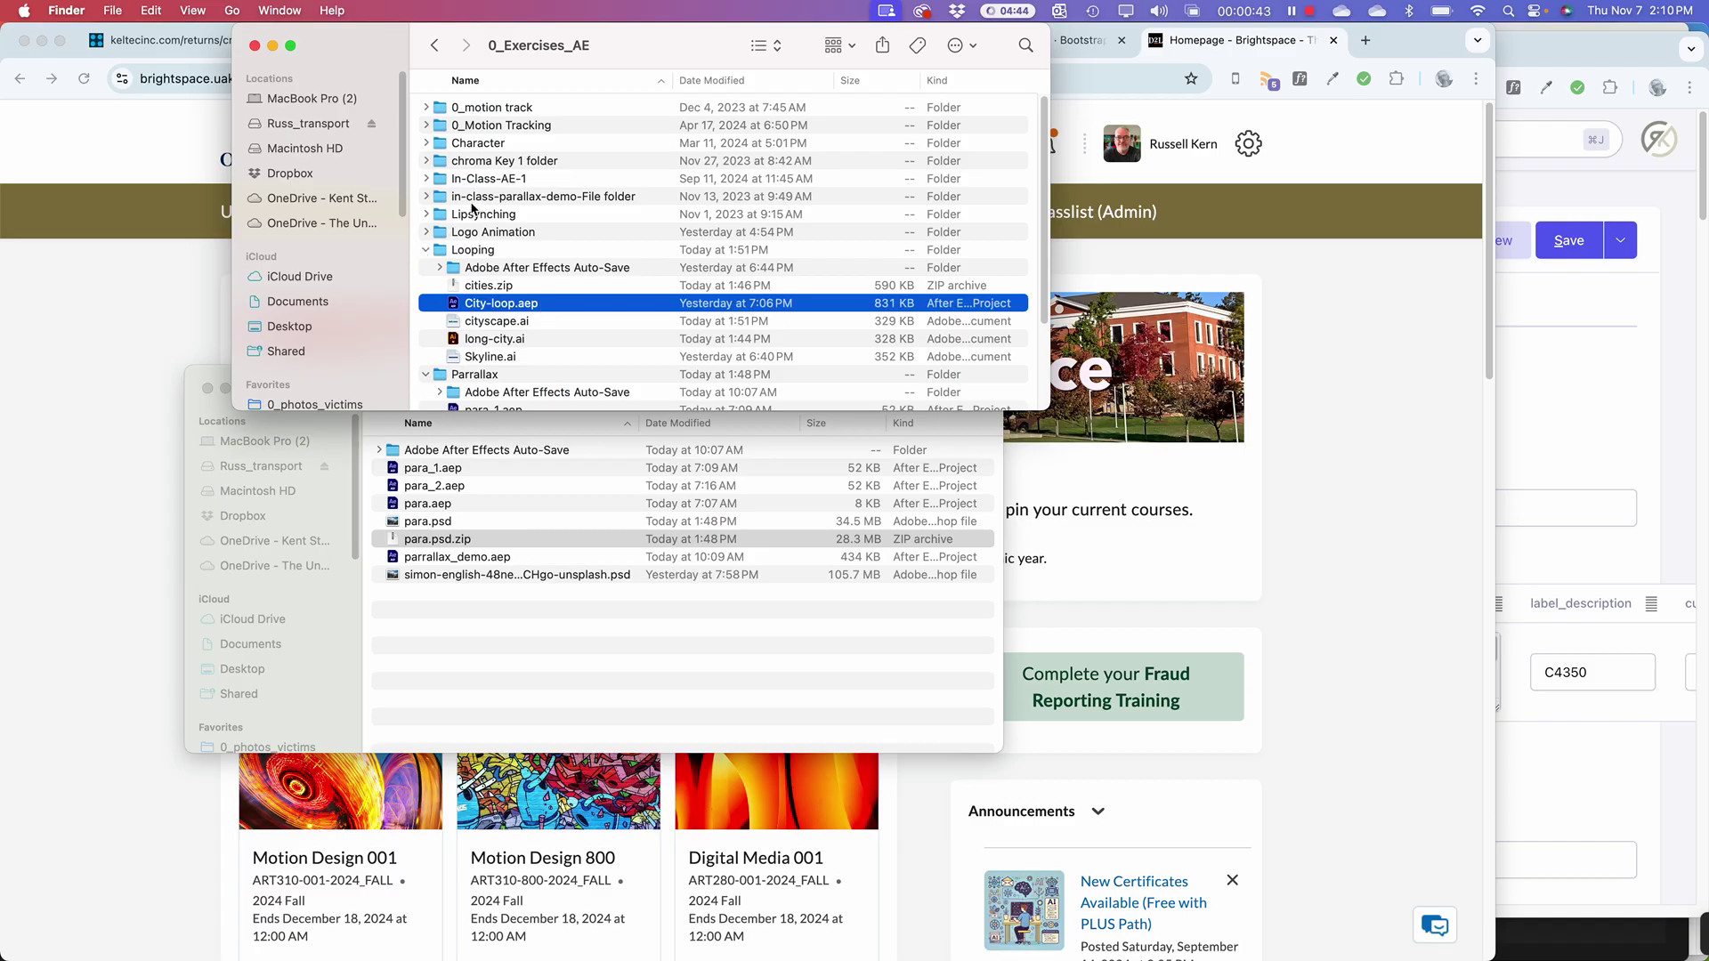
pyautogui.doubleClick(454, 287)
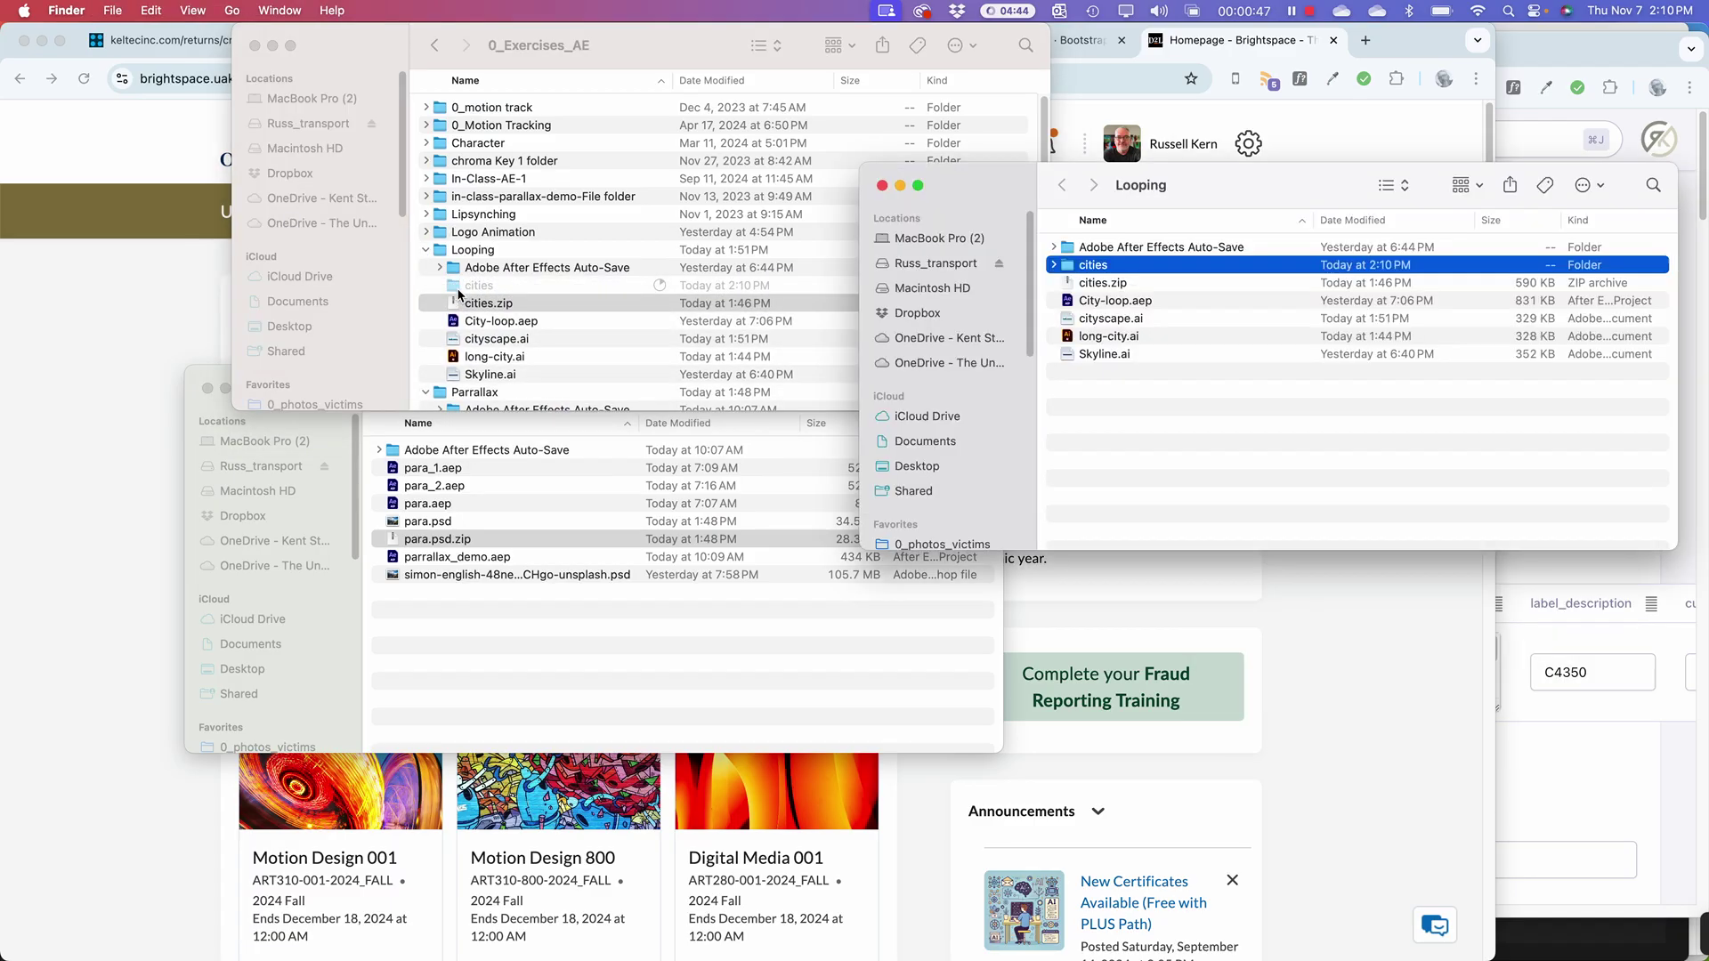
pyautogui.click(471, 300)
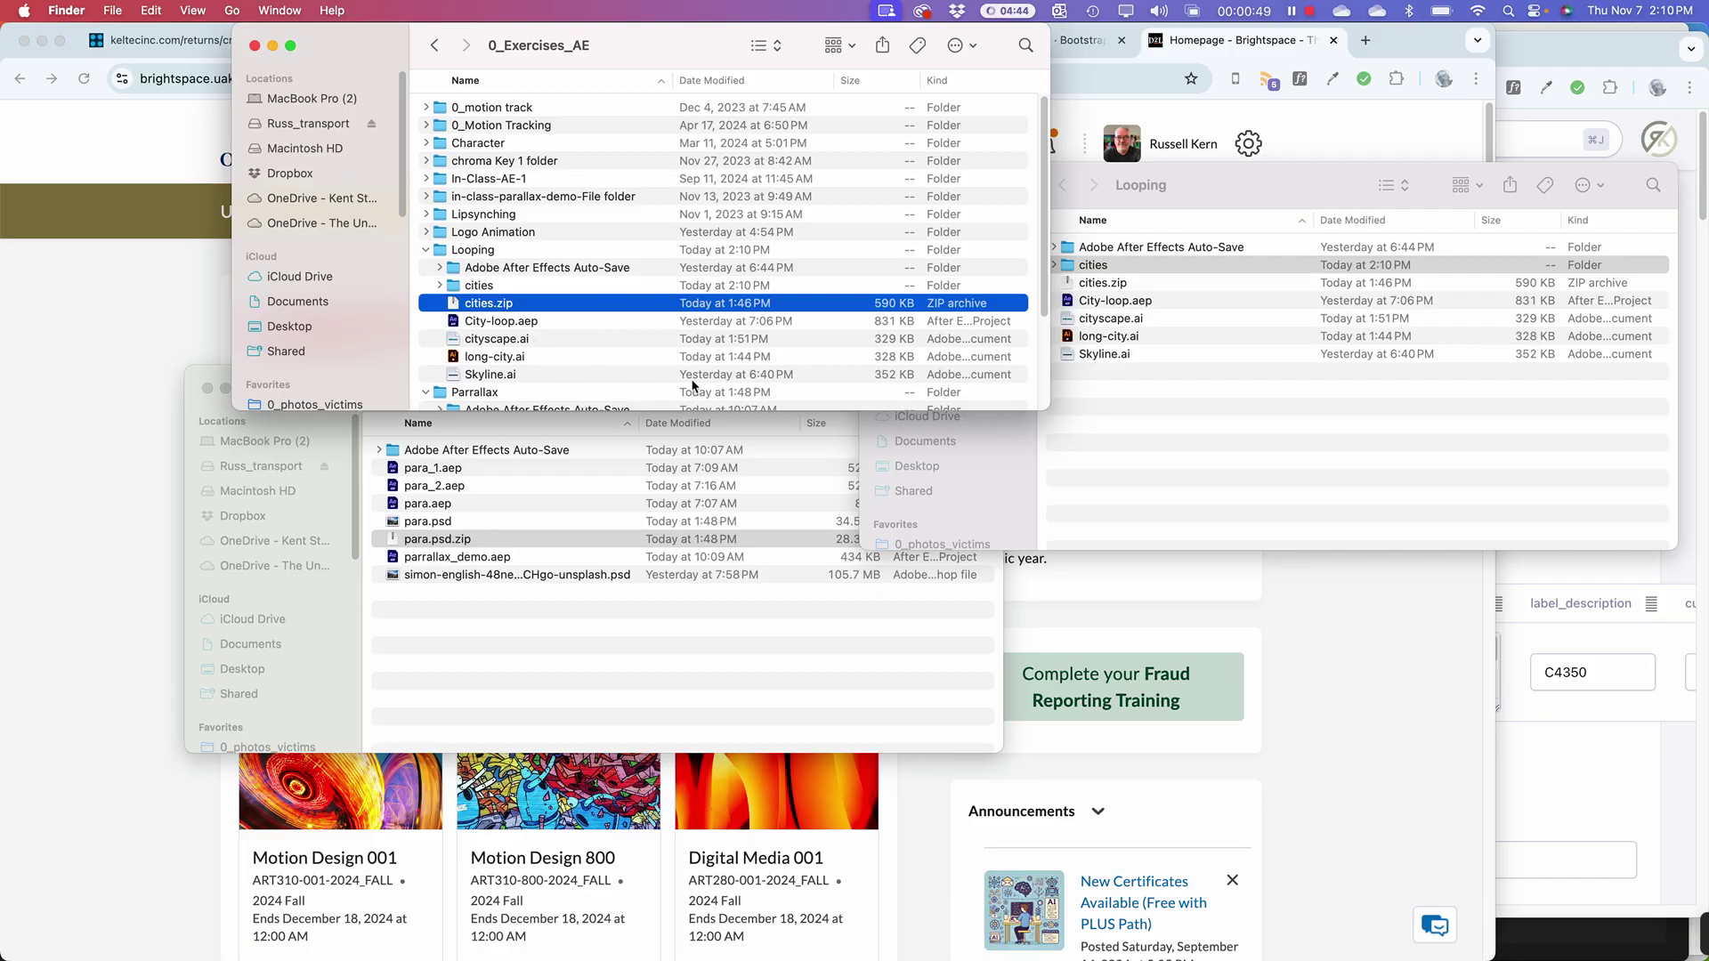
pyautogui.press('super+Tab')
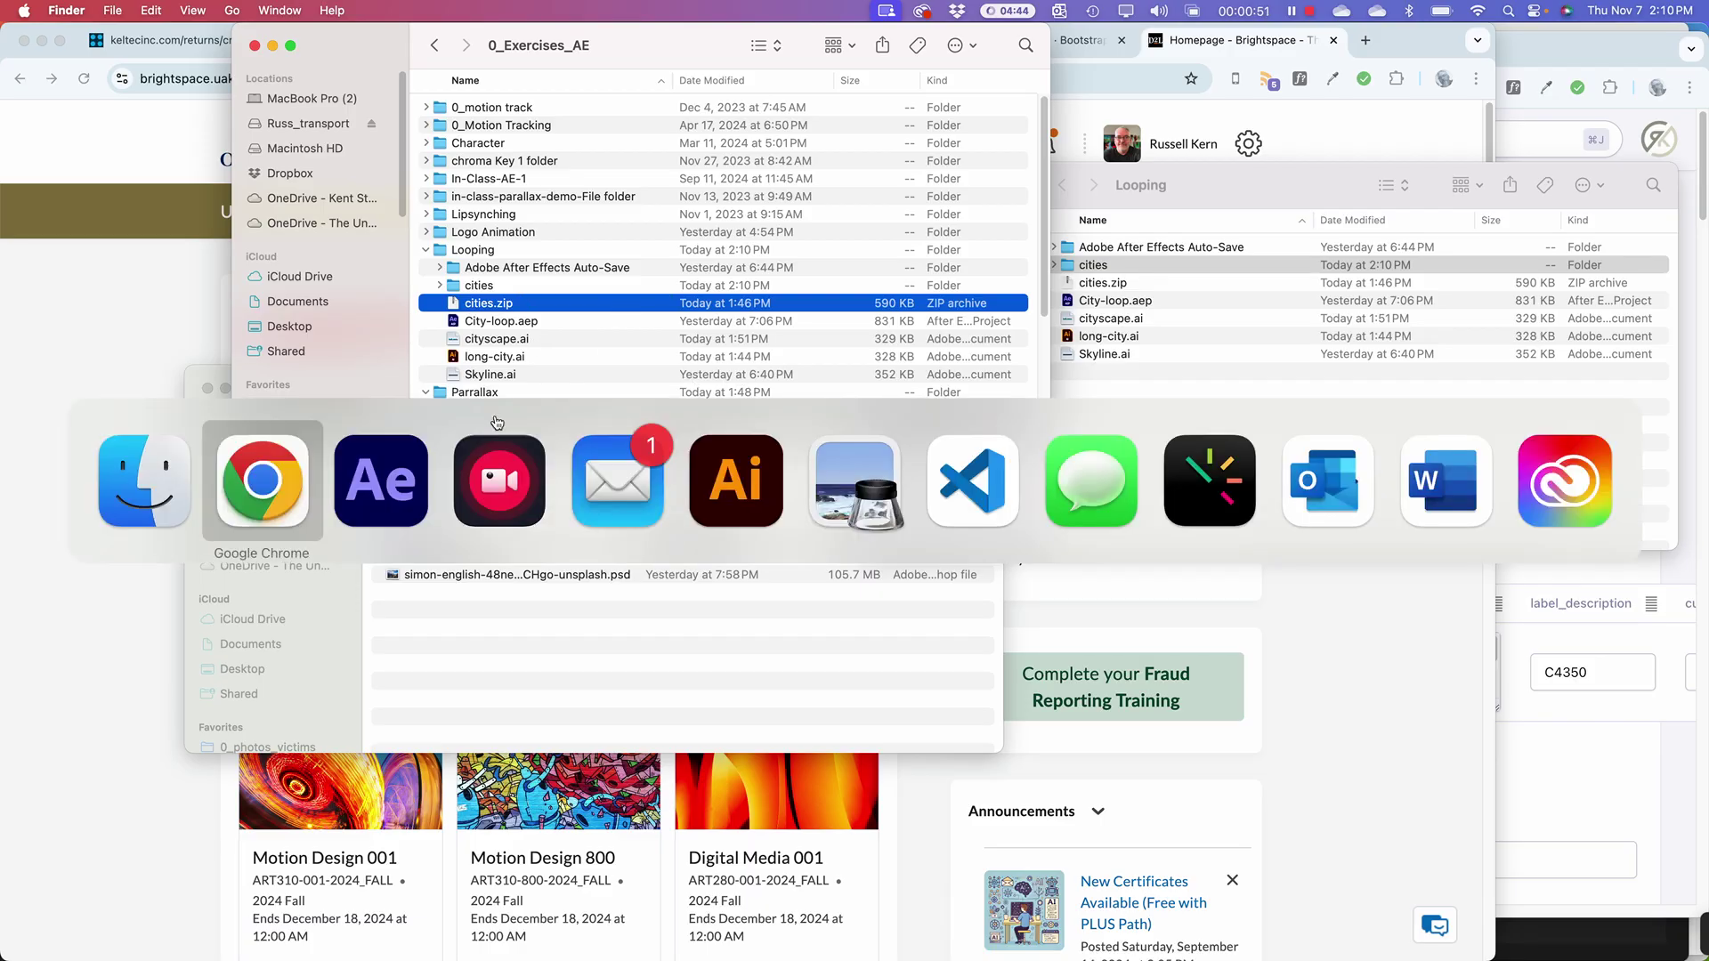
pyautogui.press('super+Tab')
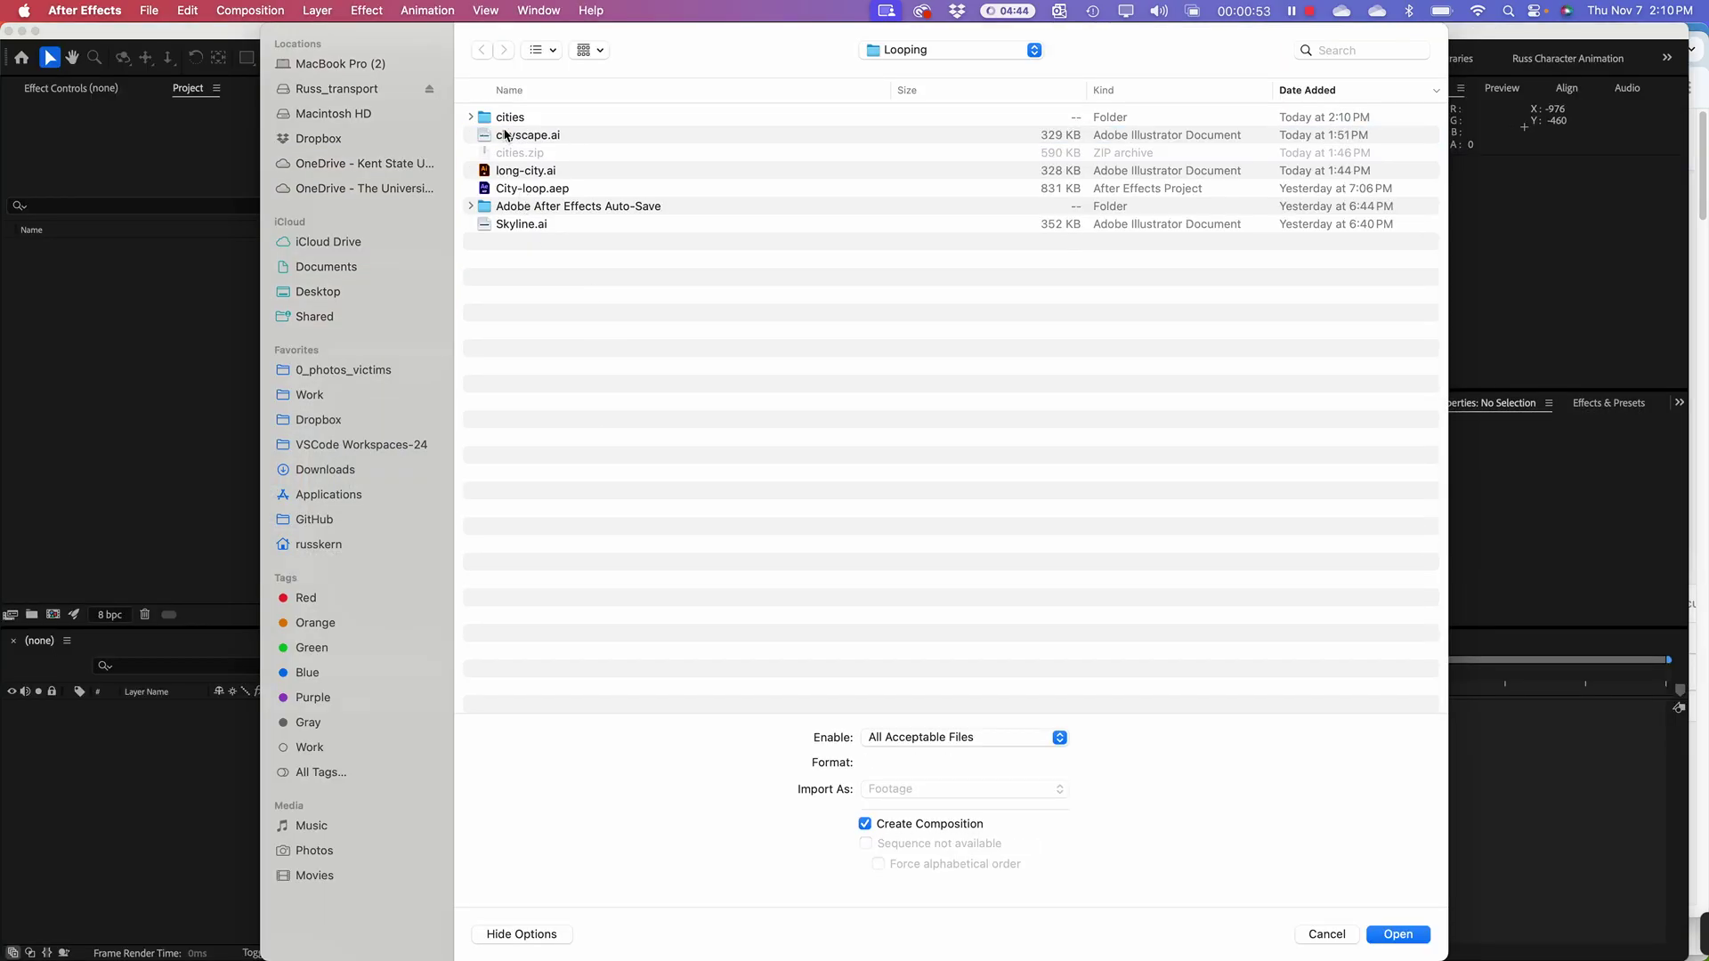
# Step: Import cities/cityscape.ai as Composition - Retain Layer Sizes
pyautogui.click(471, 117)
pyautogui.click(535, 154)
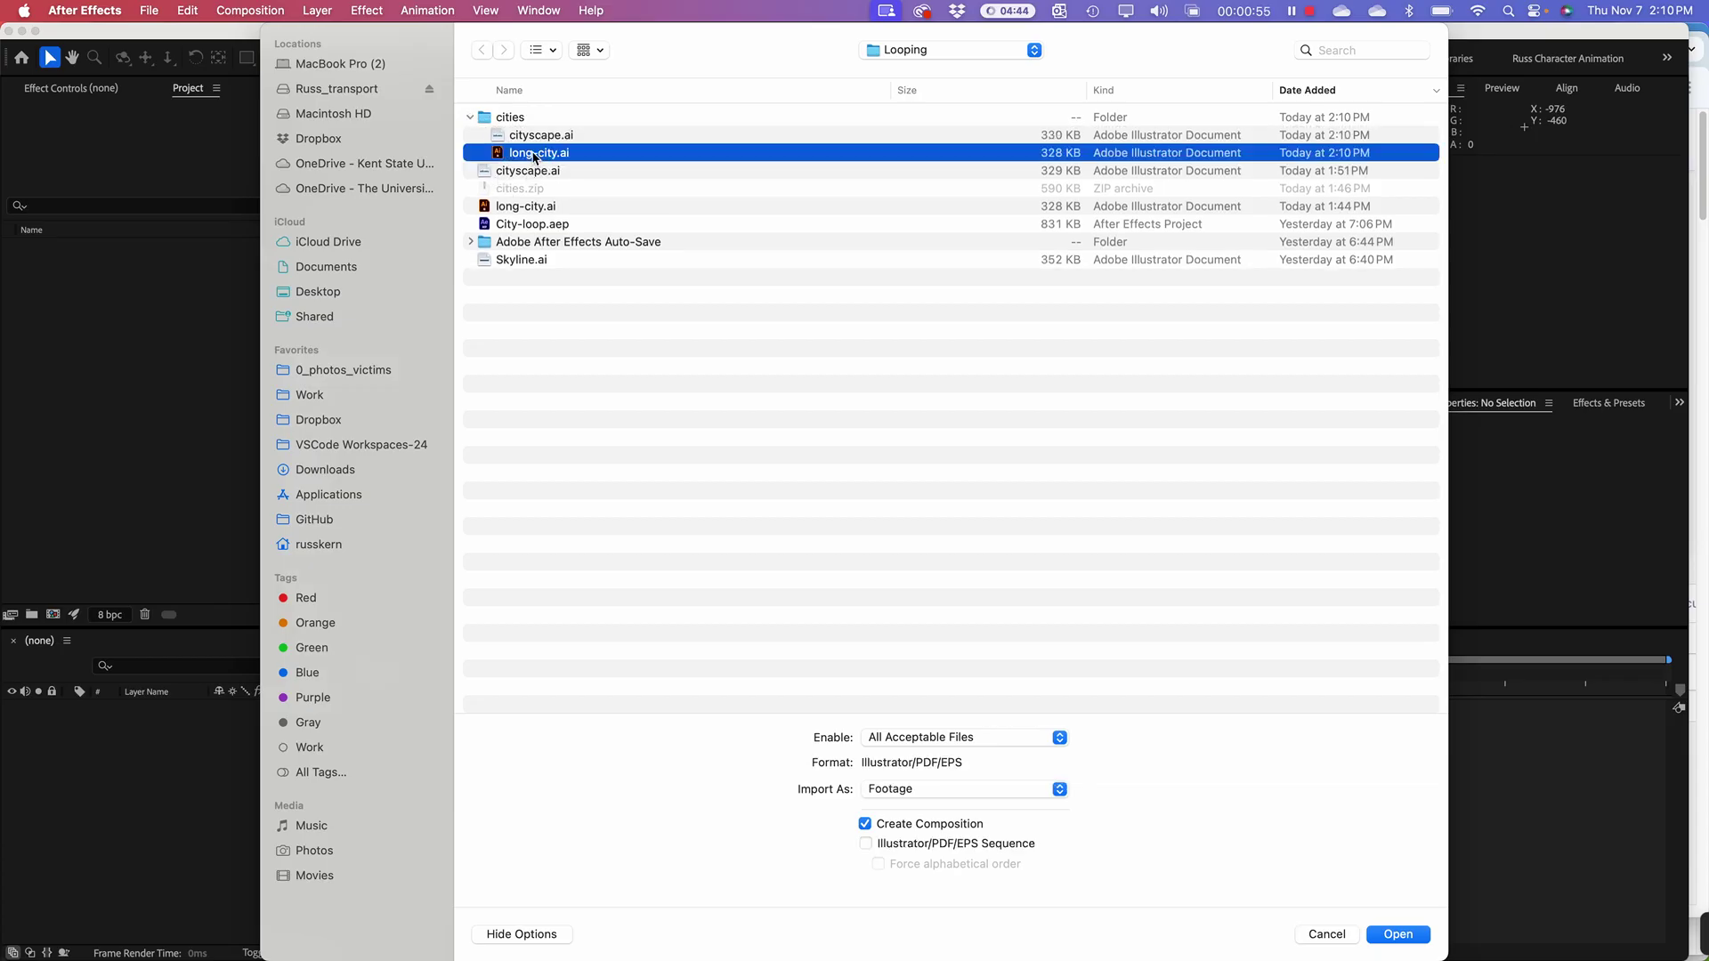
pyautogui.click(538, 135)
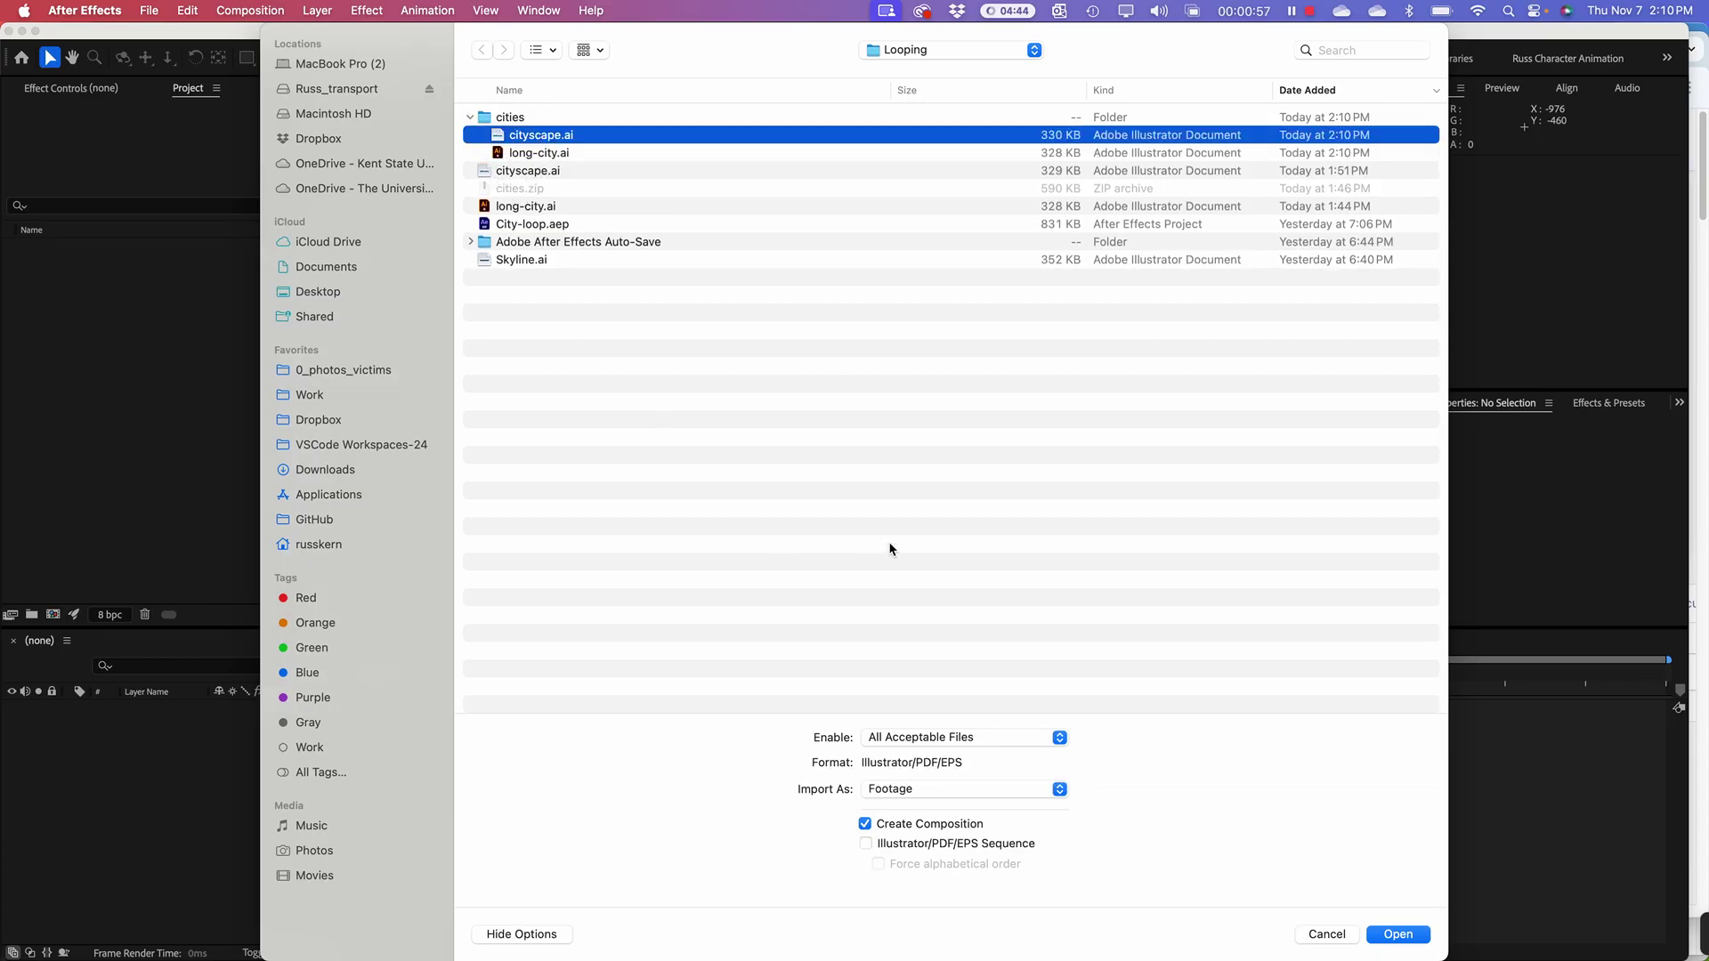
pyautogui.click(935, 793)
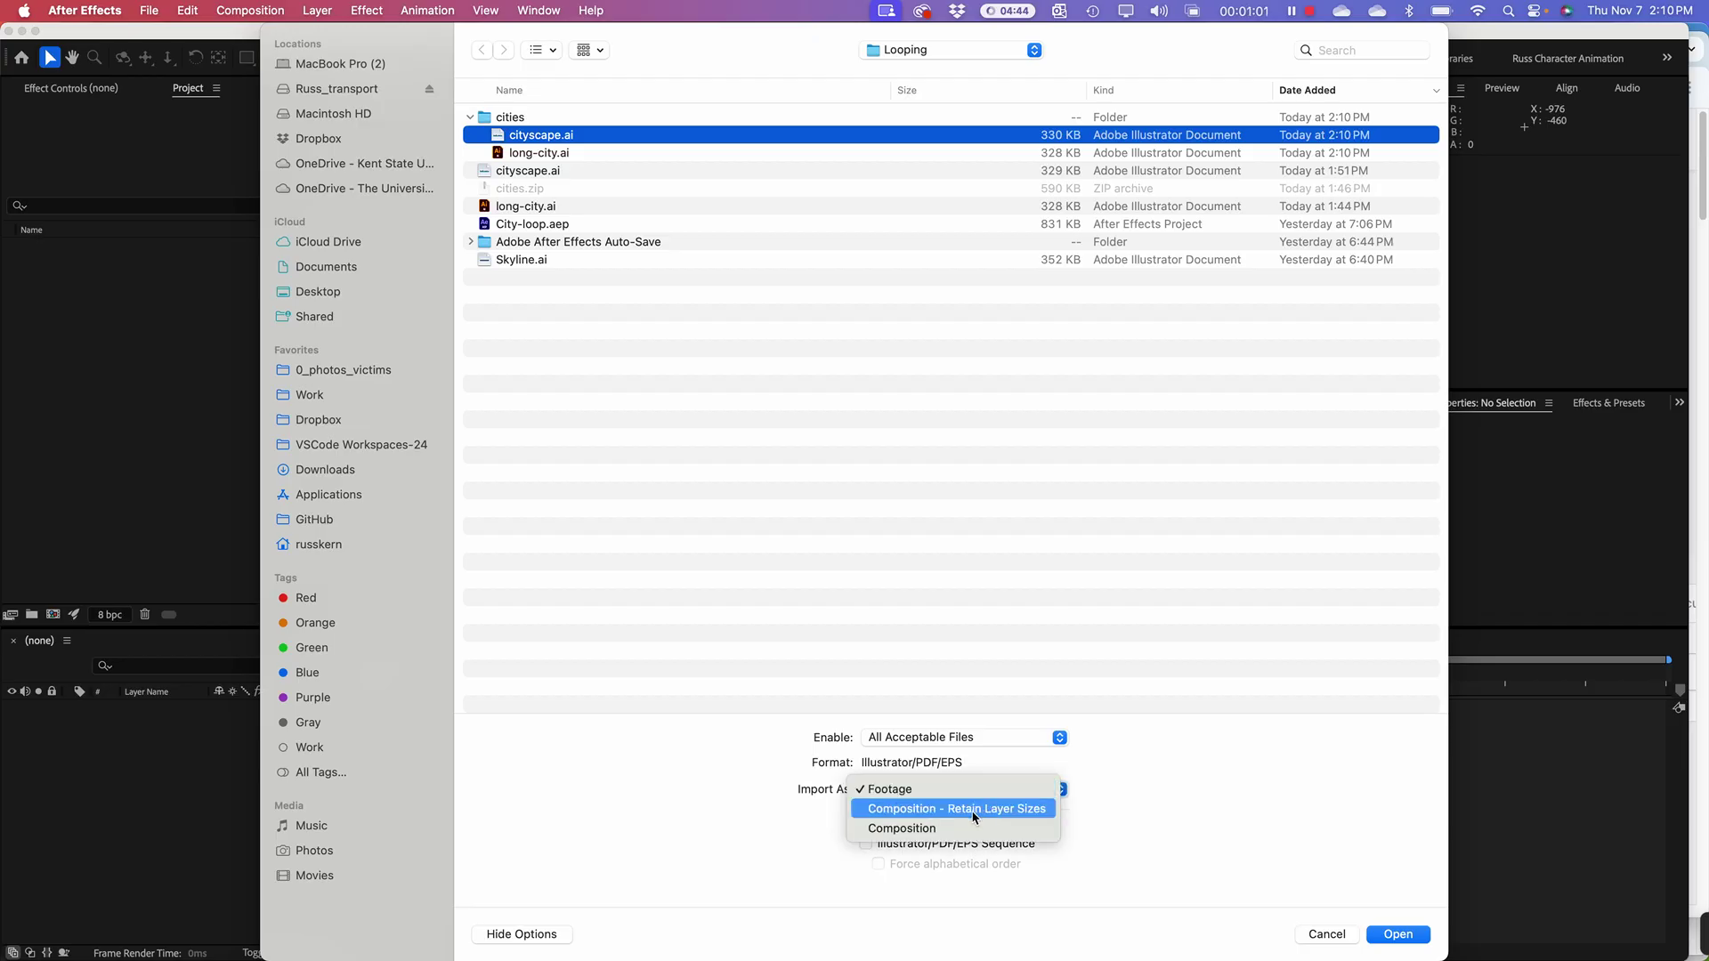
pyautogui.click(914, 817)
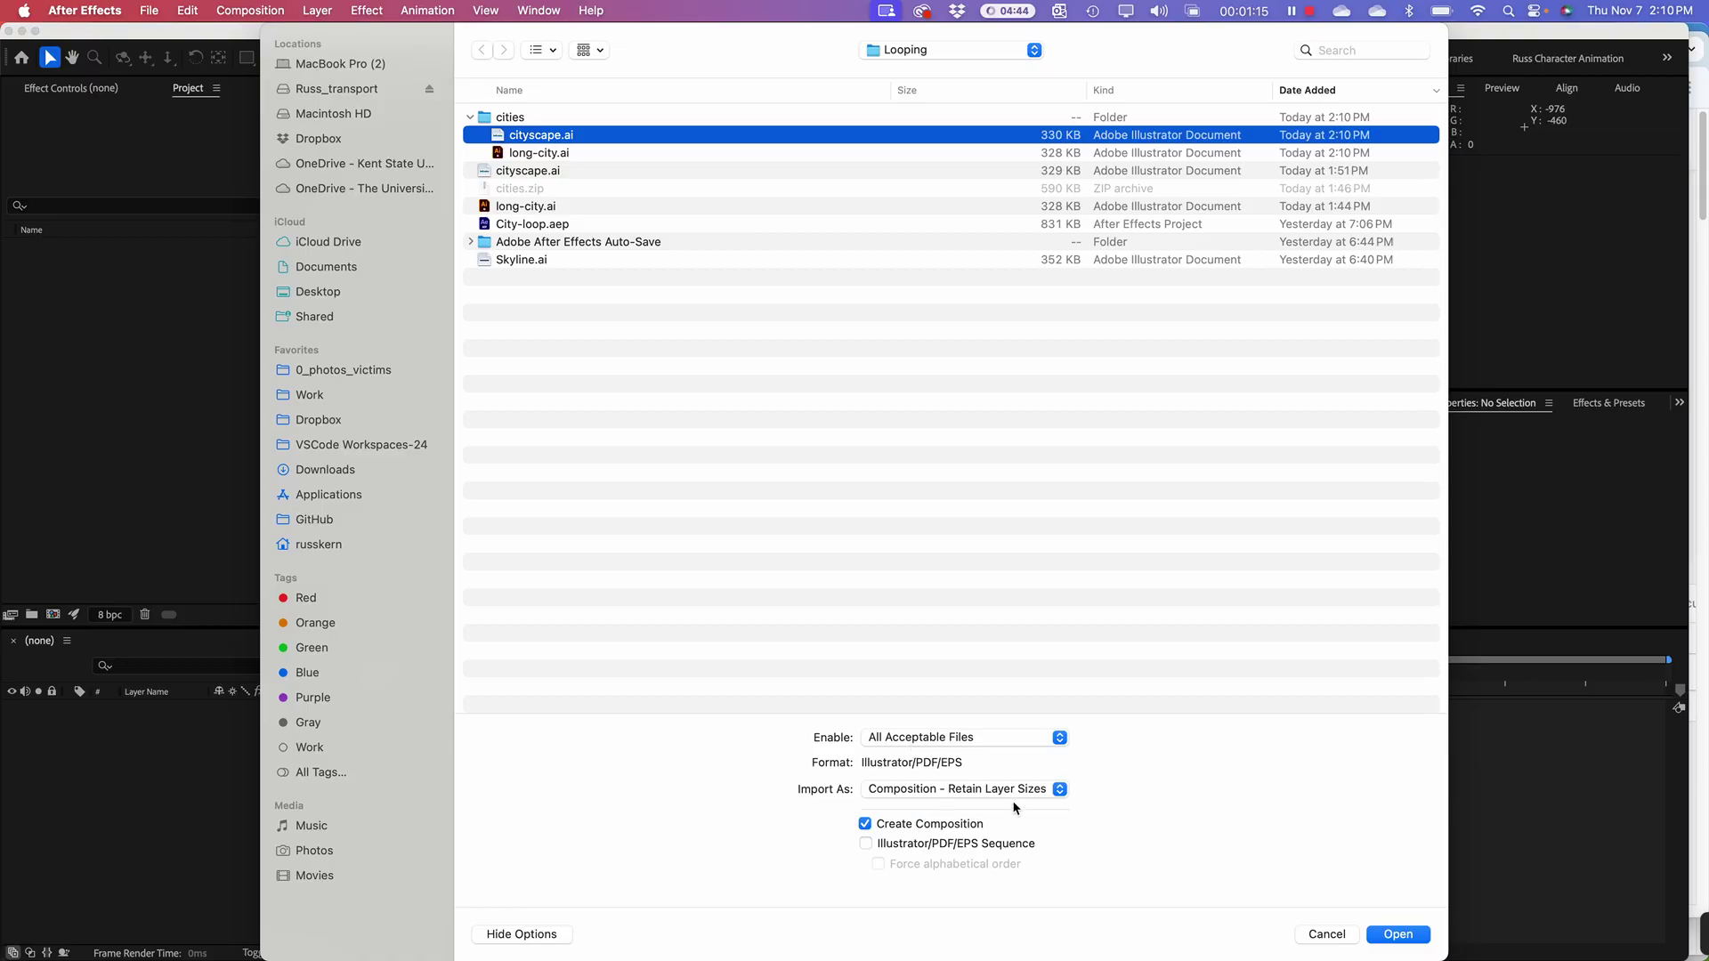
pyautogui.click(1400, 935)
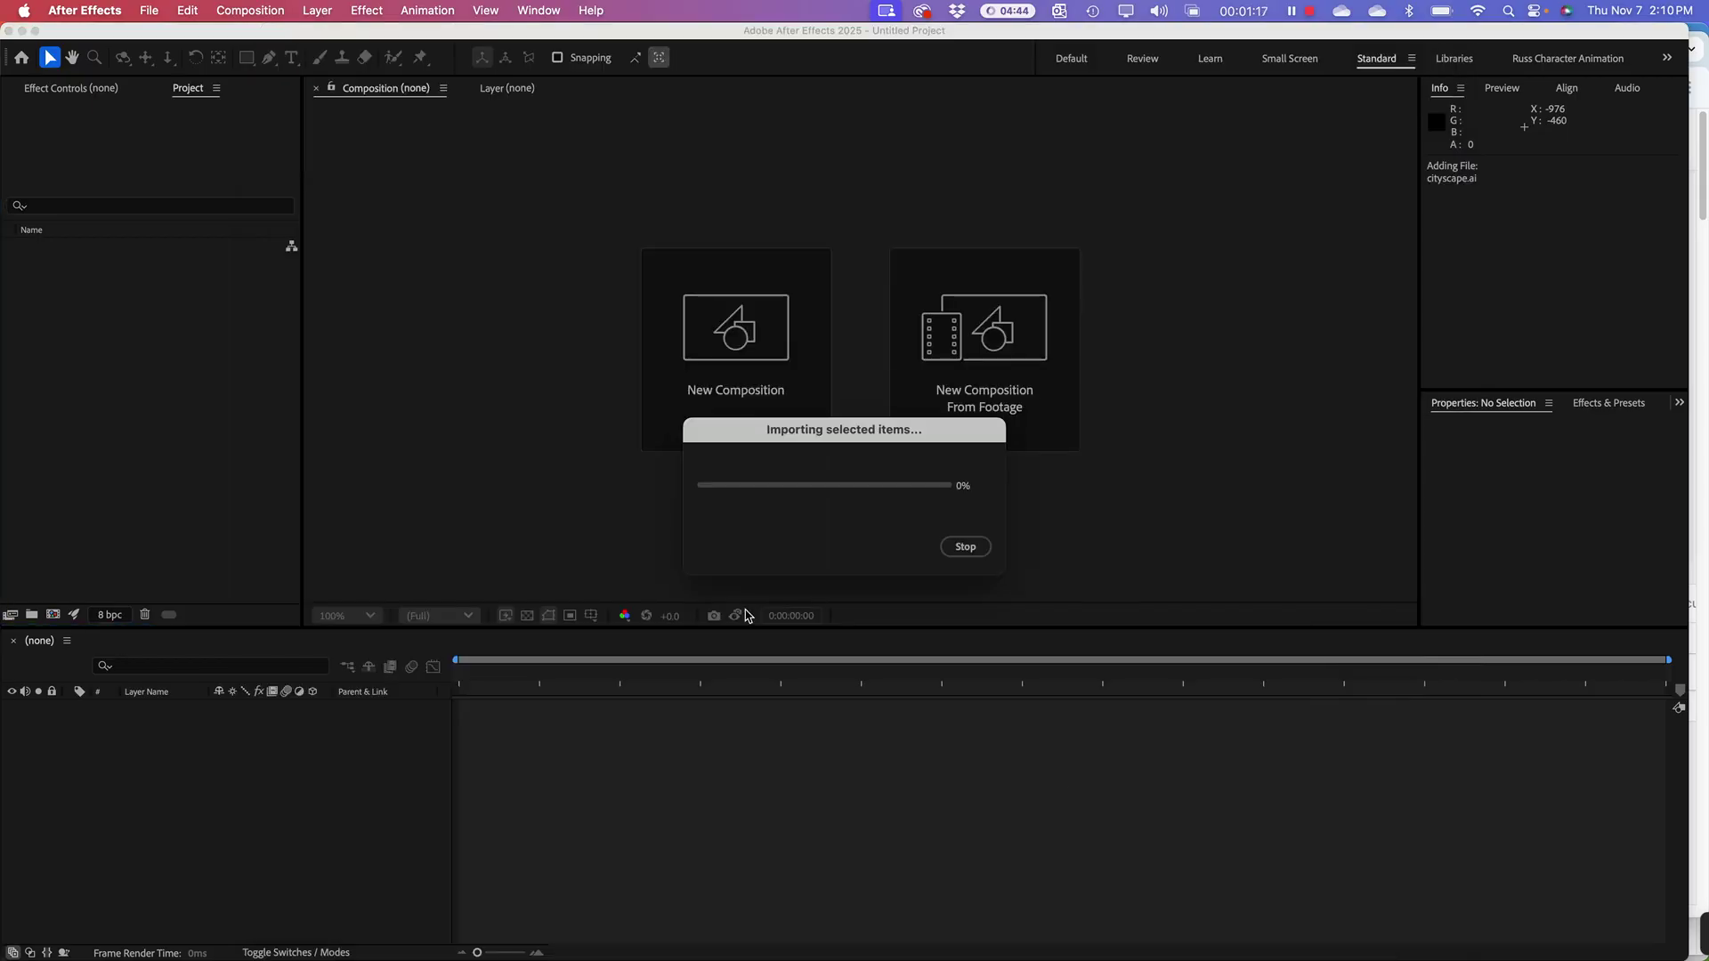
# Step: Open cityscape.ai from the cities folder in Illustrator via Finder
pyautogui.click(103, 355)
pyautogui.rightClick(93, 358)
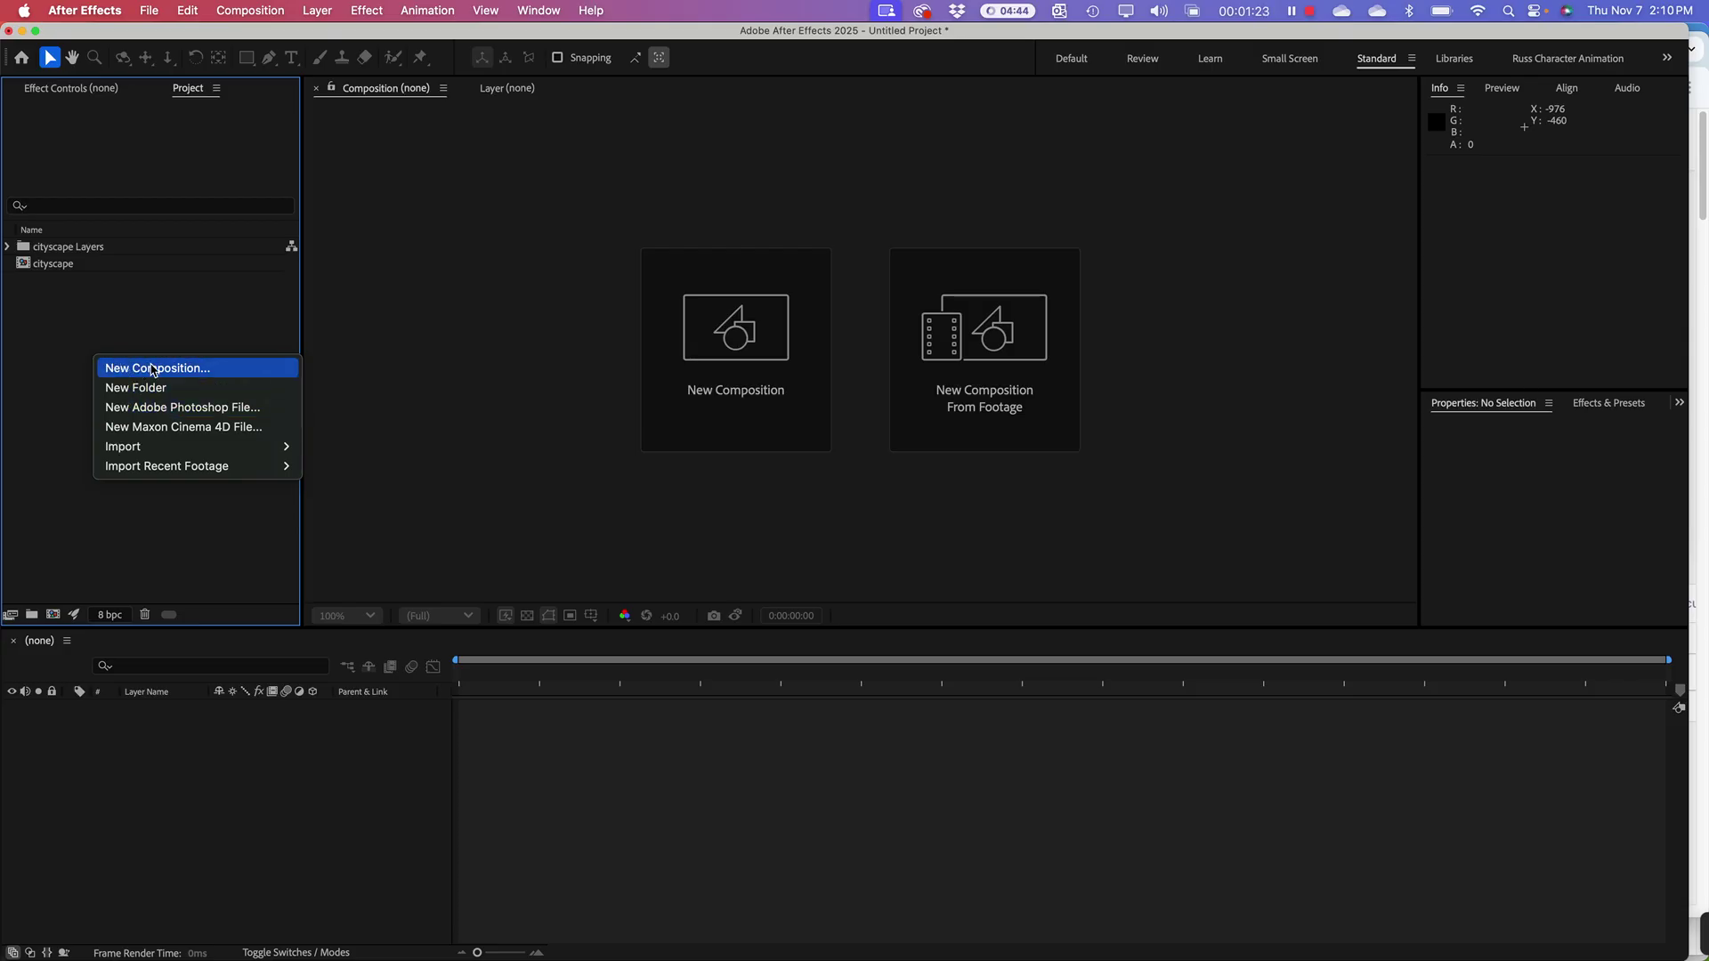
pyautogui.press('super+Tab')
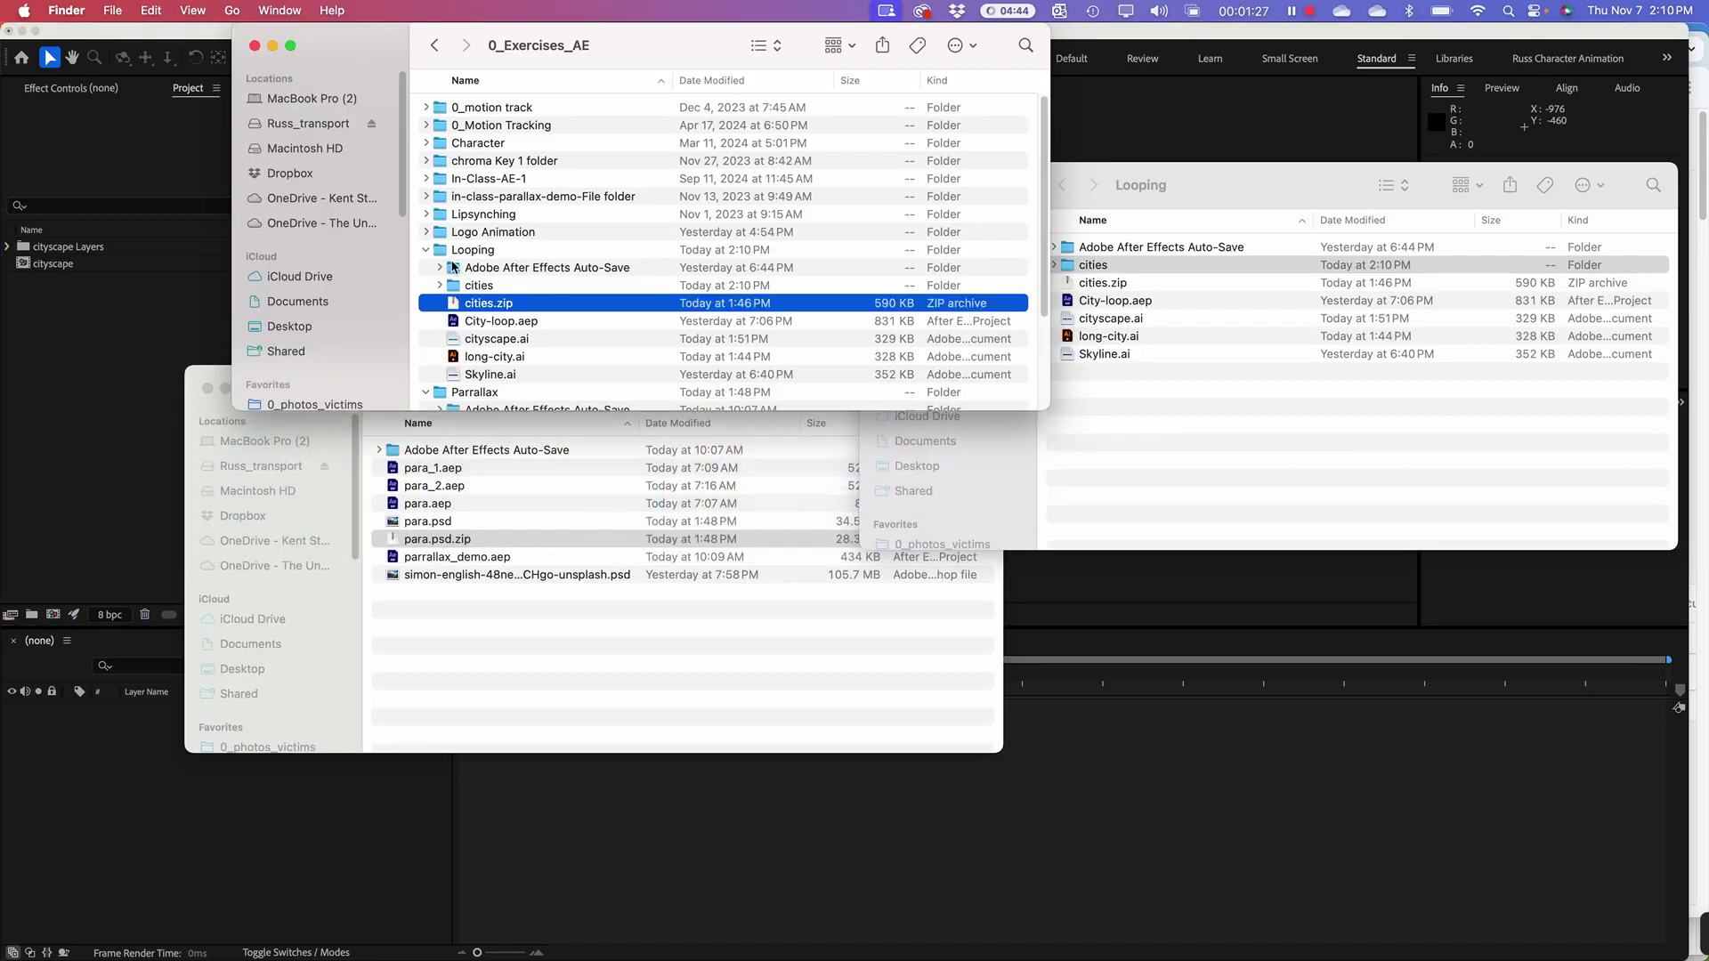
pyautogui.click(457, 290)
pyautogui.doubleClick(458, 287)
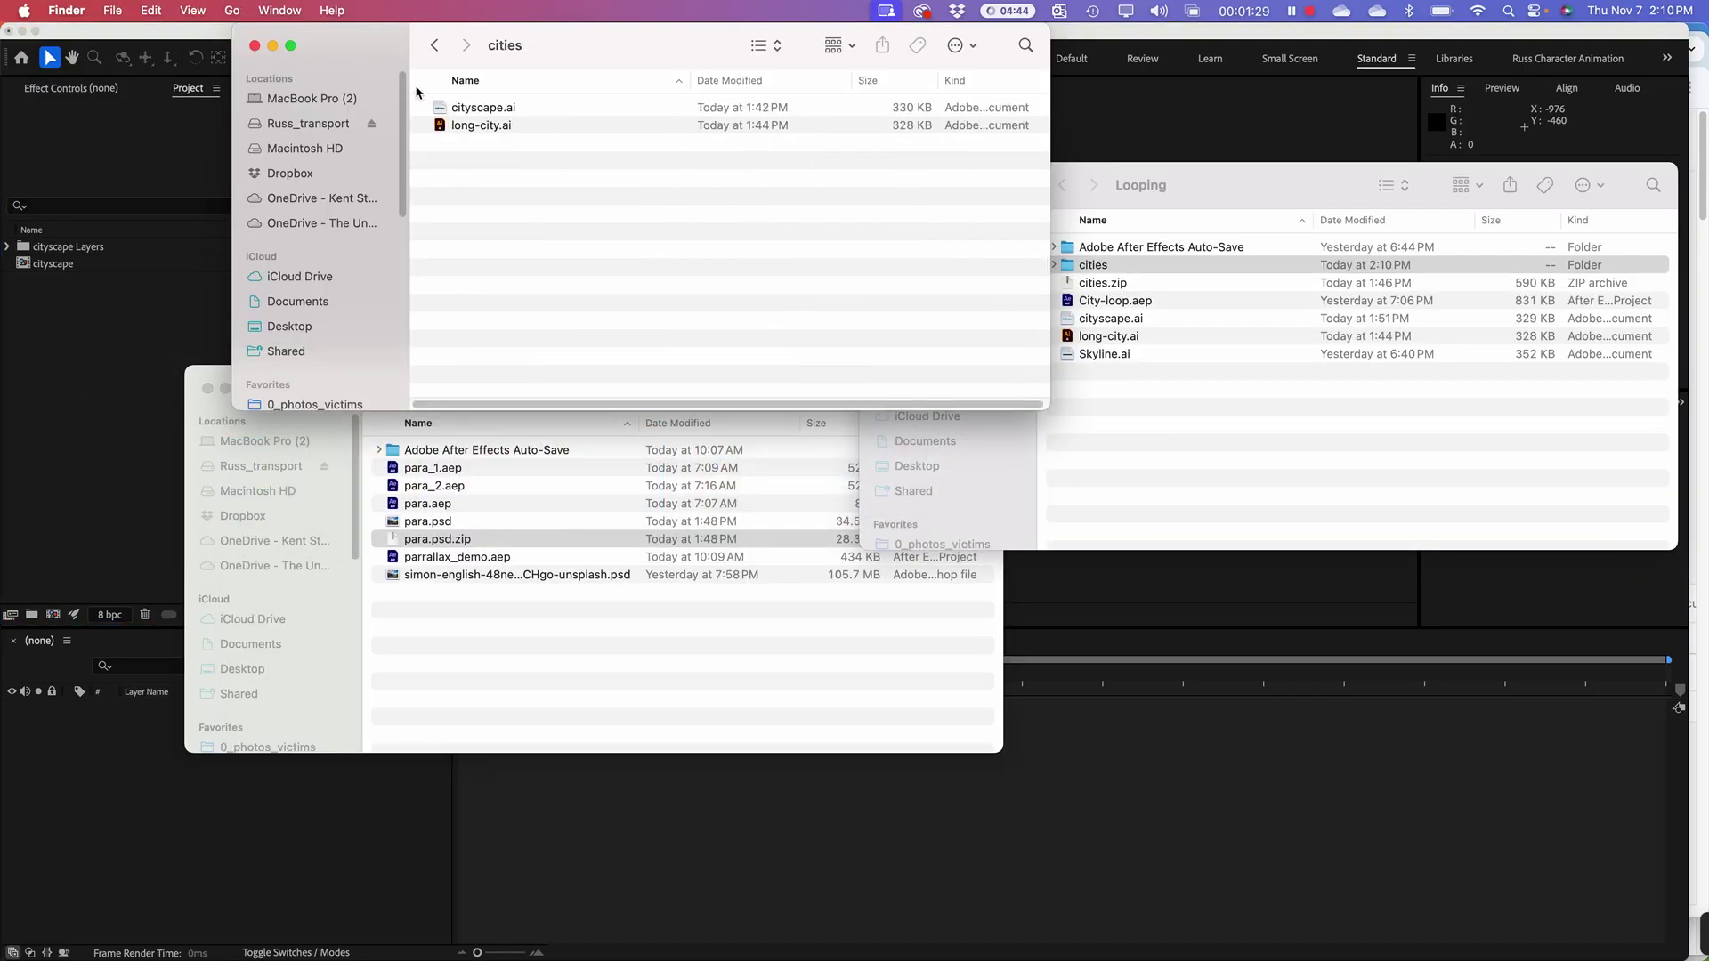
pyautogui.doubleClick(463, 107)
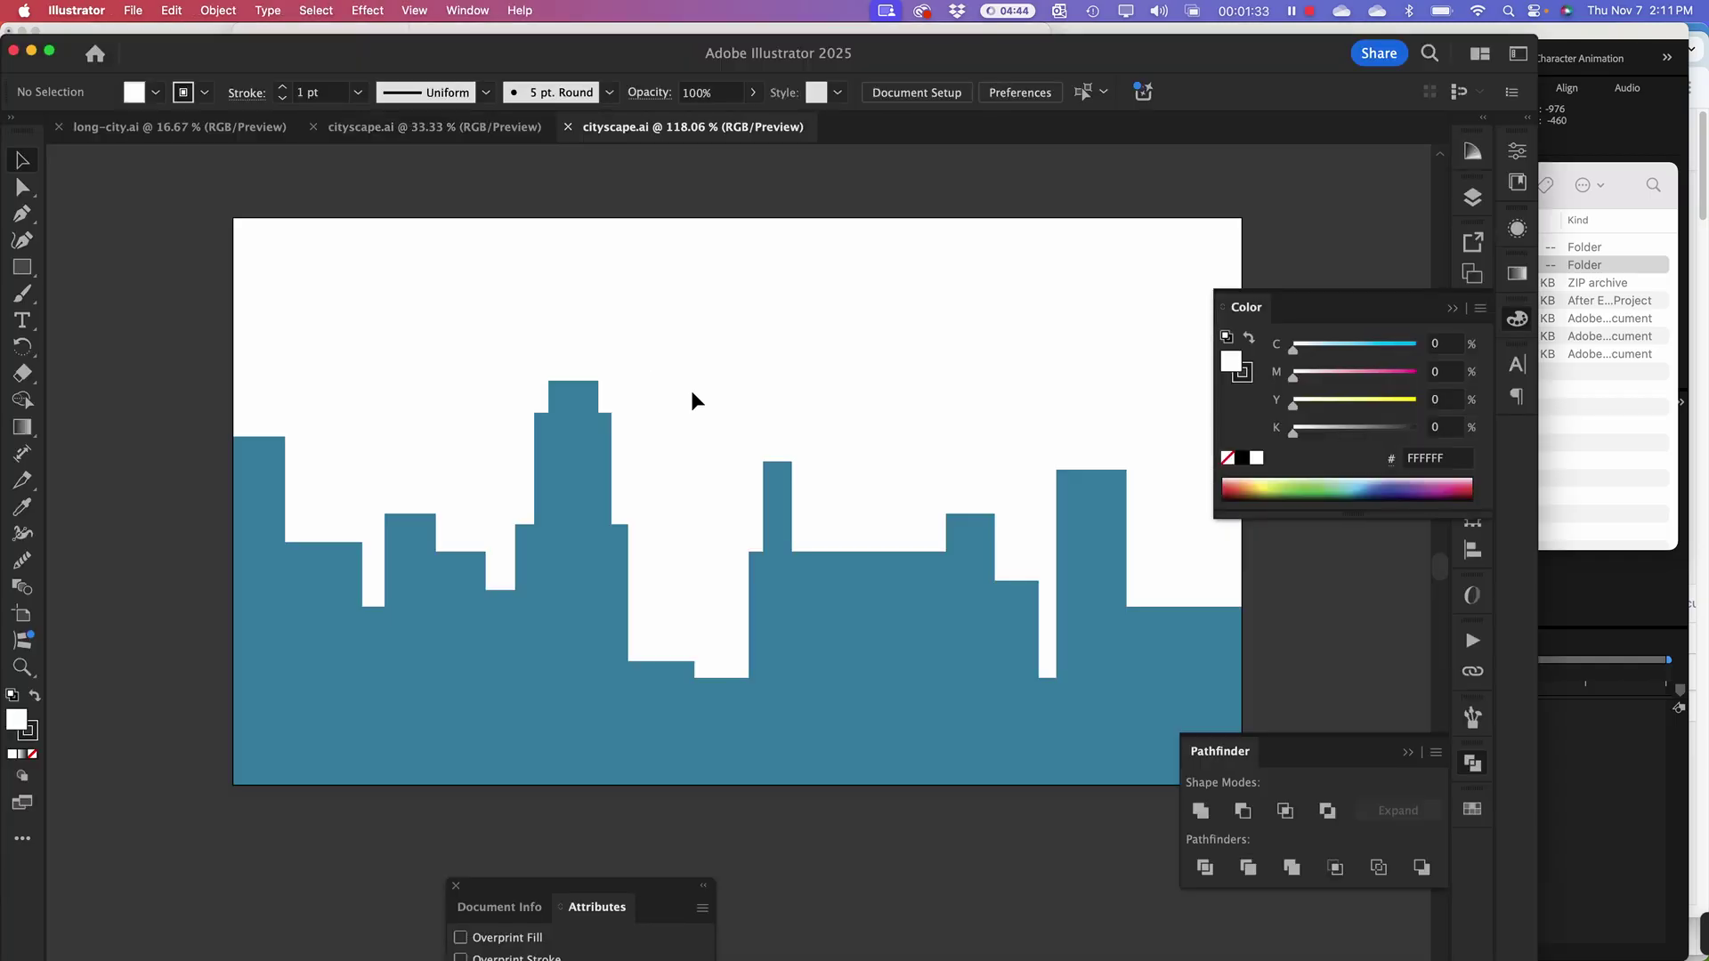
# Step: Zoom out to view the whole cityscape artboard, then view the long-city.ai document
pyautogui.press('super+minus')
pyautogui.press('super+minus')
pyautogui.scroll(-2, 774, 450)
pyautogui.hscroll(2, 774, 450)
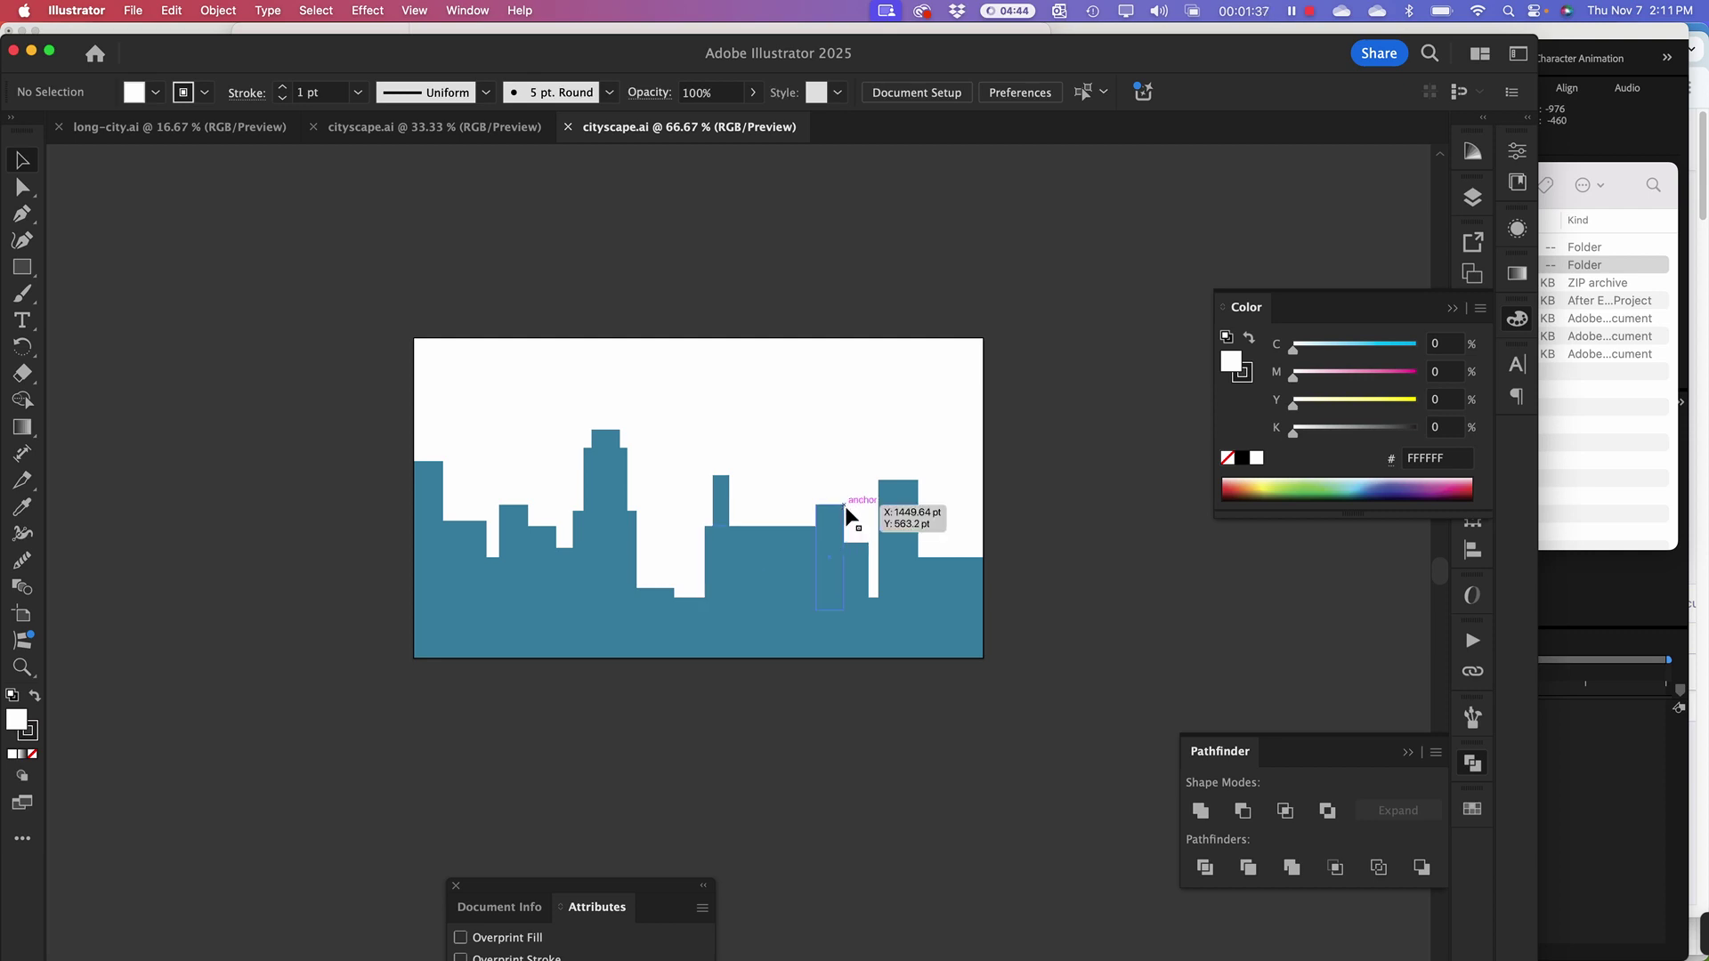
pyautogui.press('super+Tab')
pyautogui.press('super+Escape')
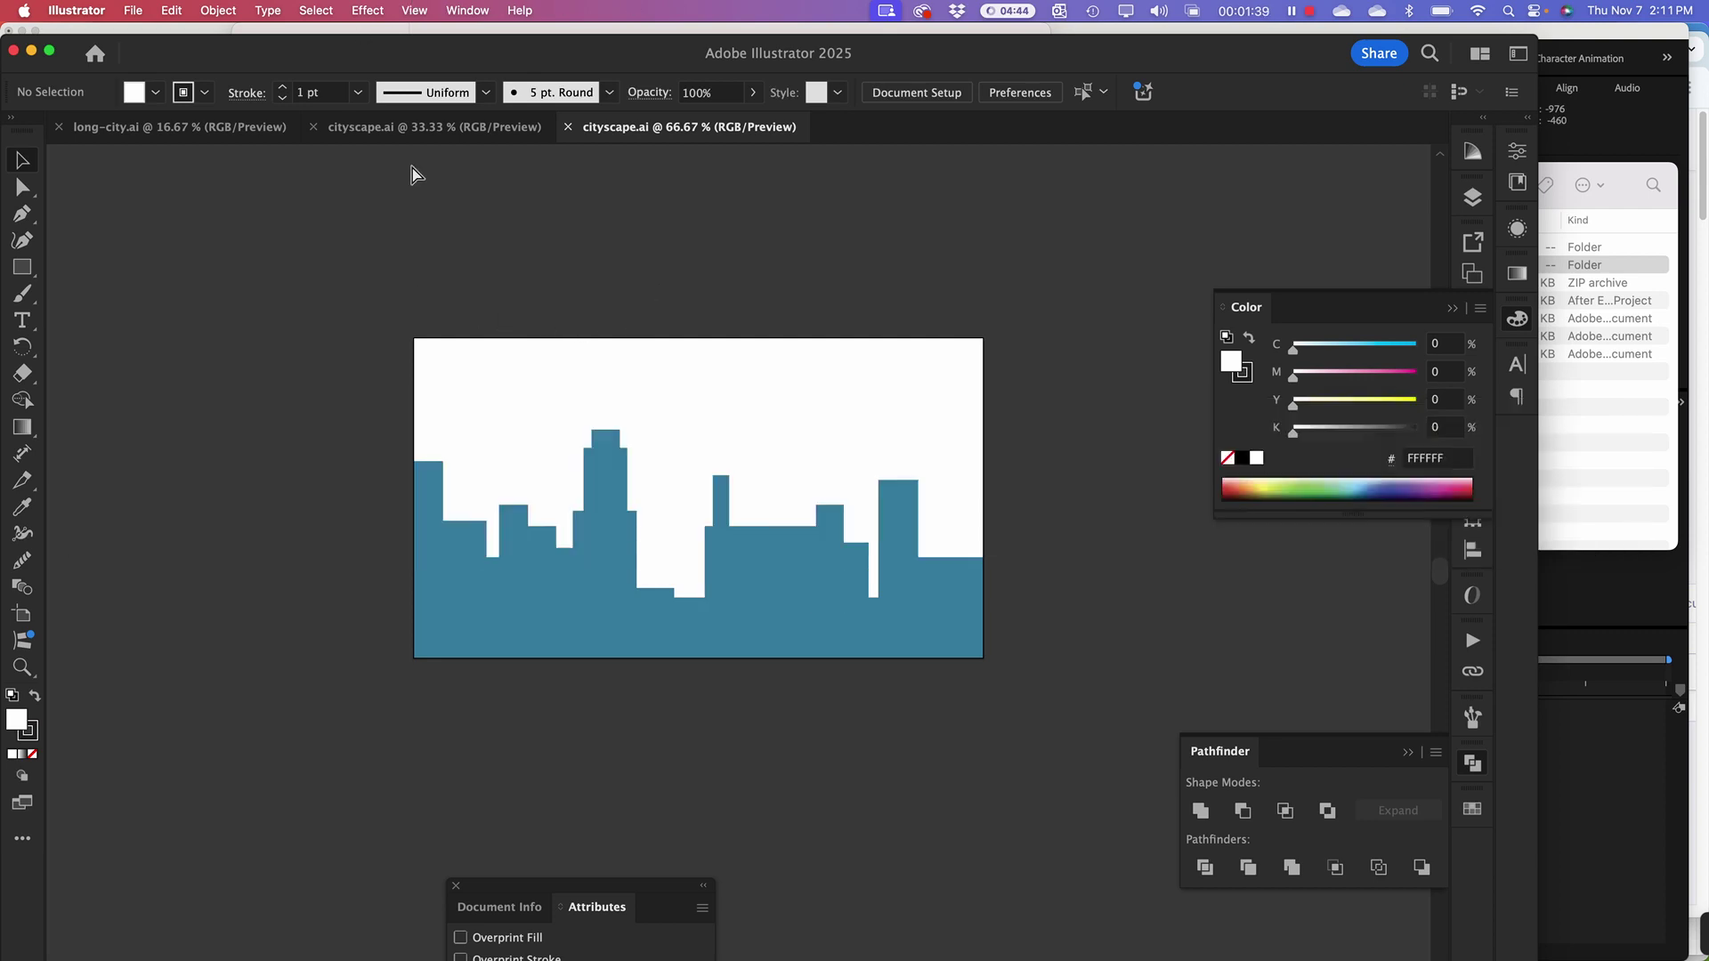
pyautogui.click(198, 133)
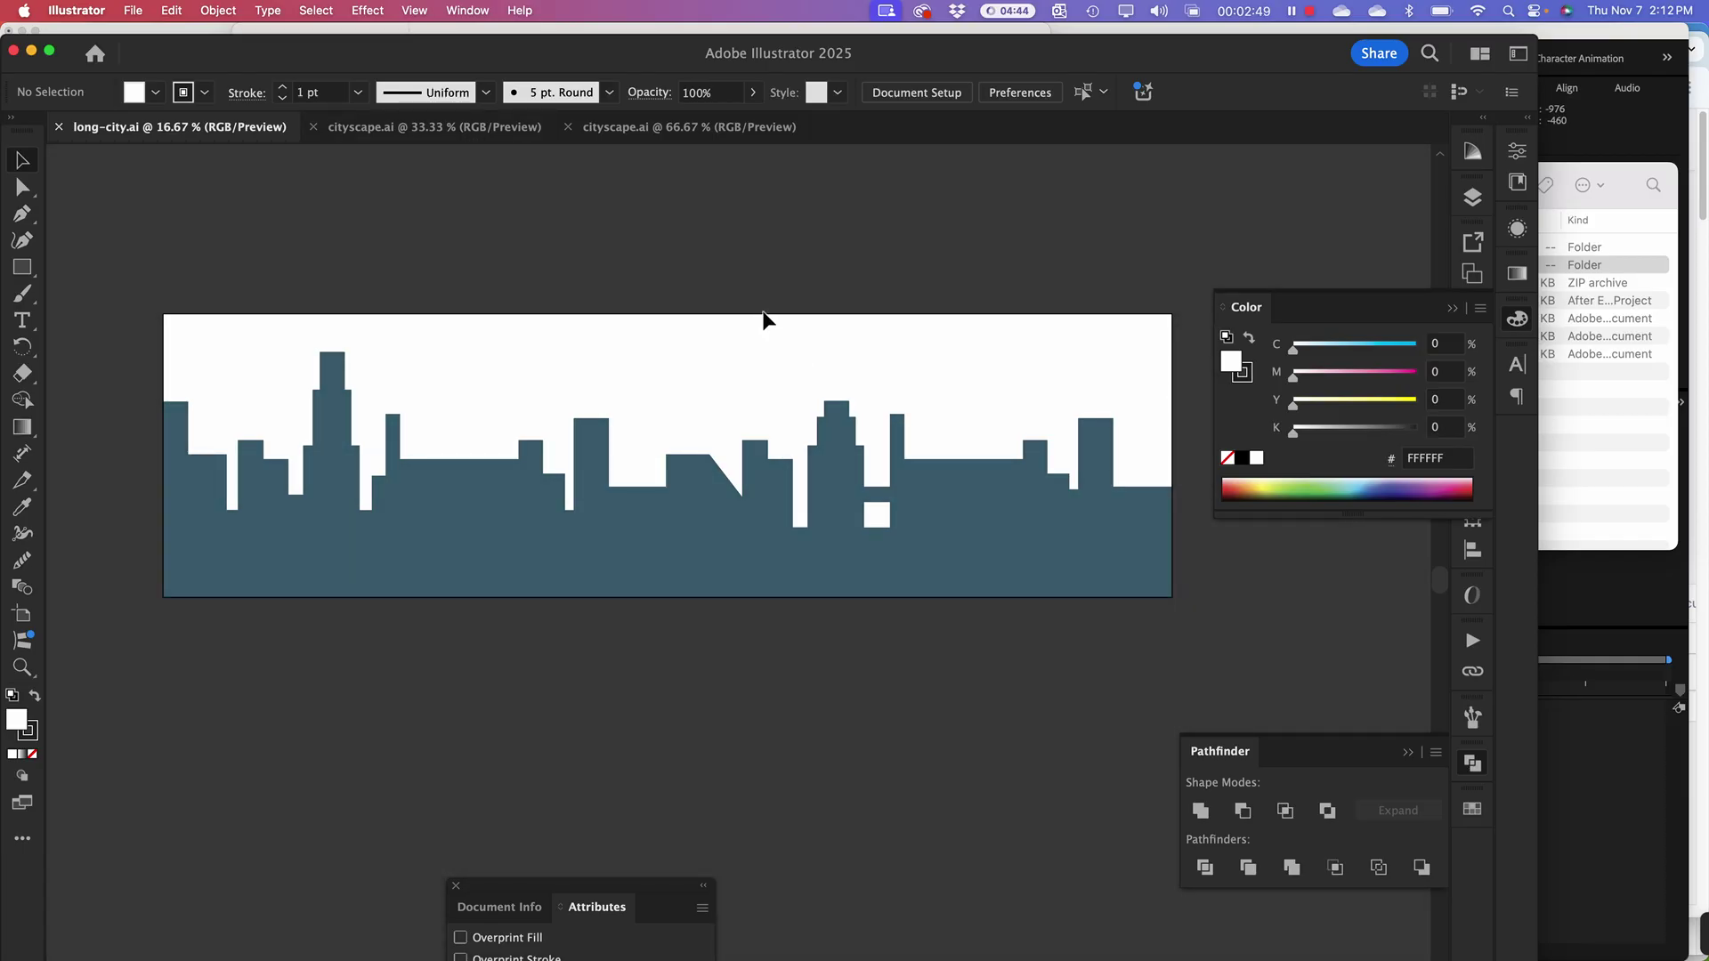
pyautogui.press('super+Tab')
pyautogui.press('super+shift+Tab')
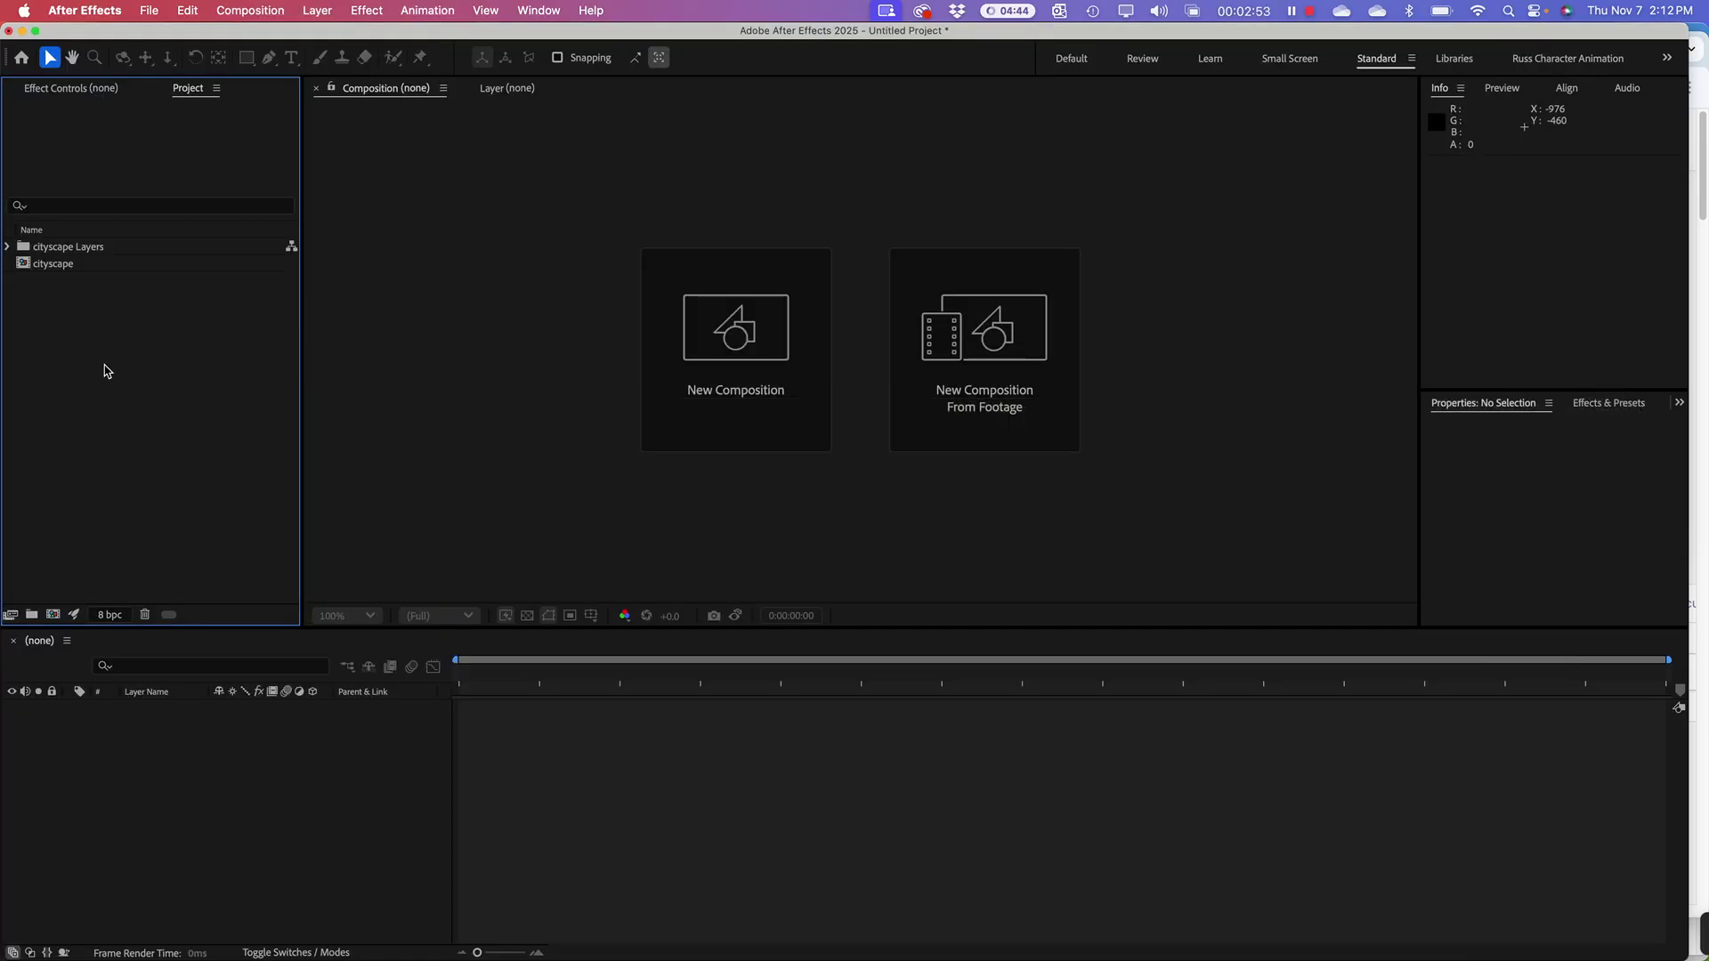
# Step: Import long-city.ai as Composition - Retain Layer Sizes
pyautogui.rightClick(106, 370)
pyautogui.moveTo(153, 461)
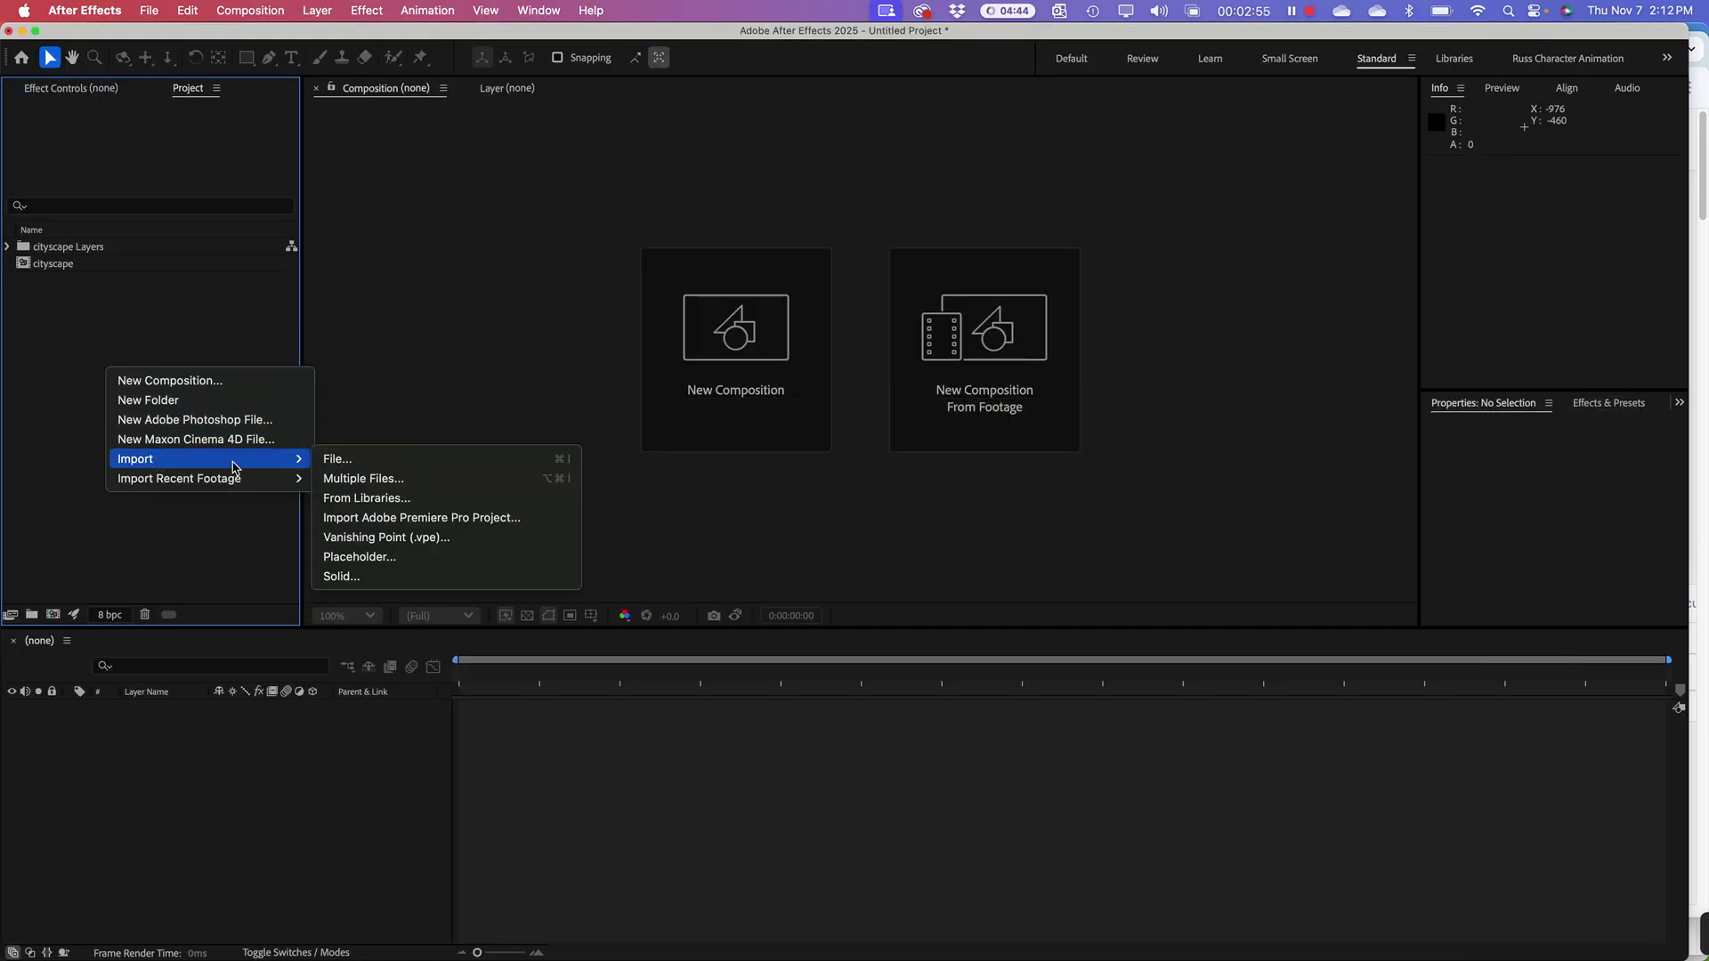
pyautogui.click(338, 458)
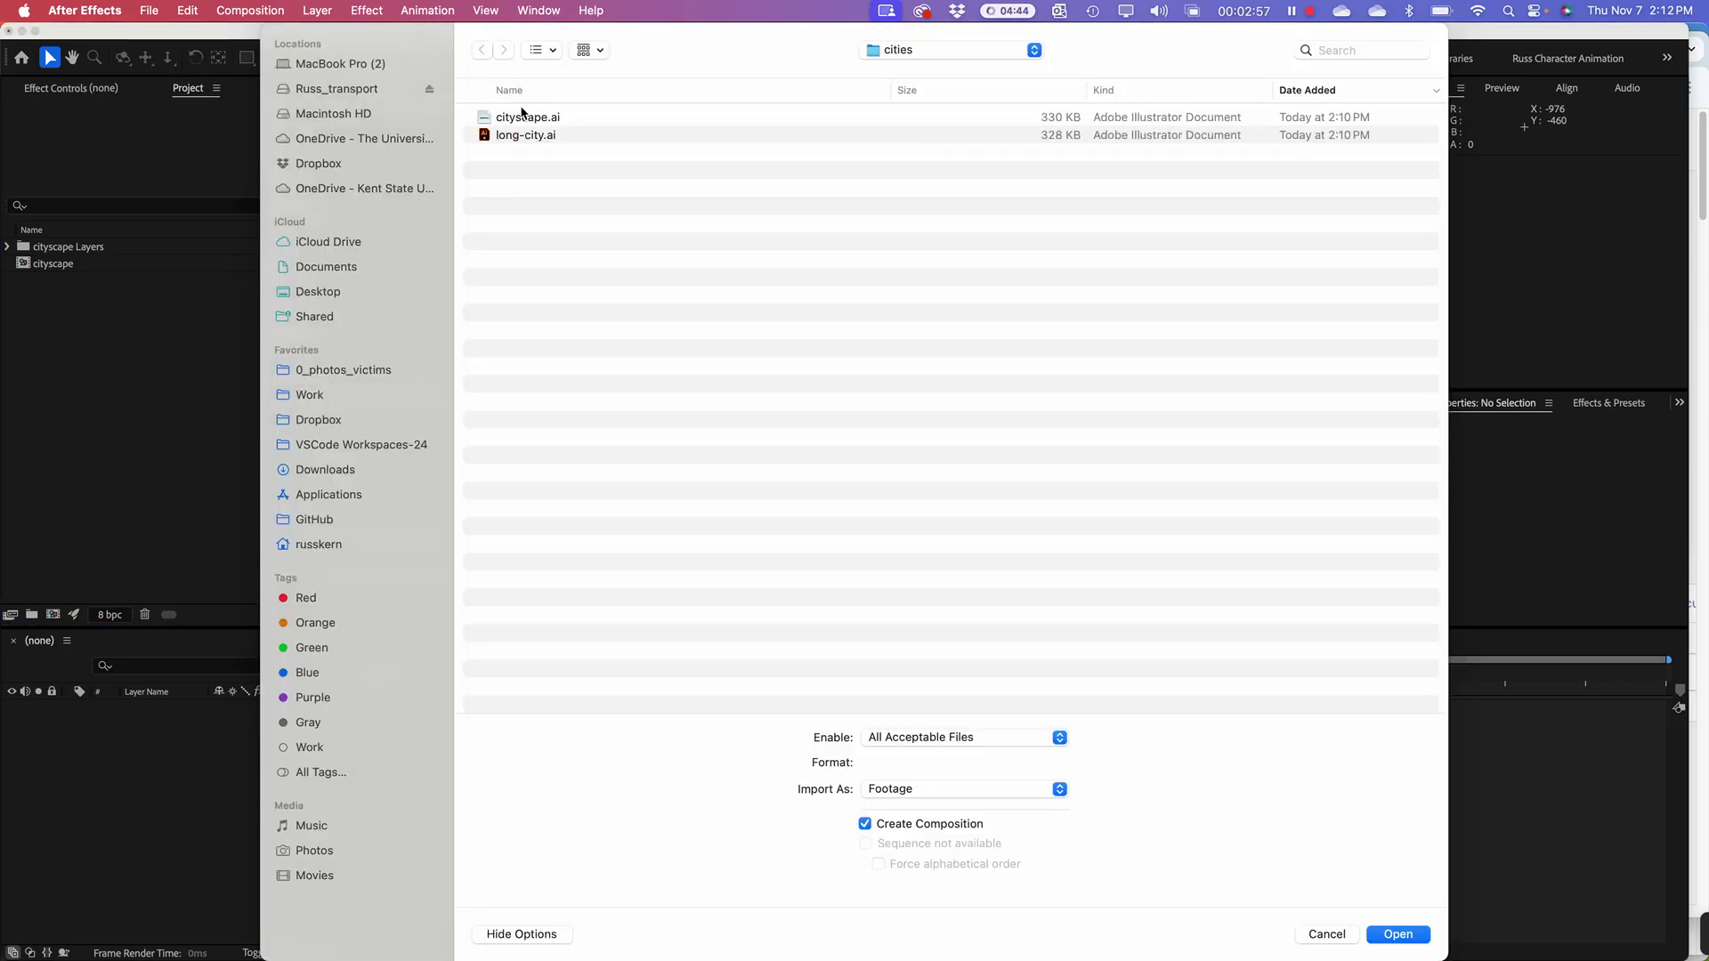
pyautogui.click(534, 137)
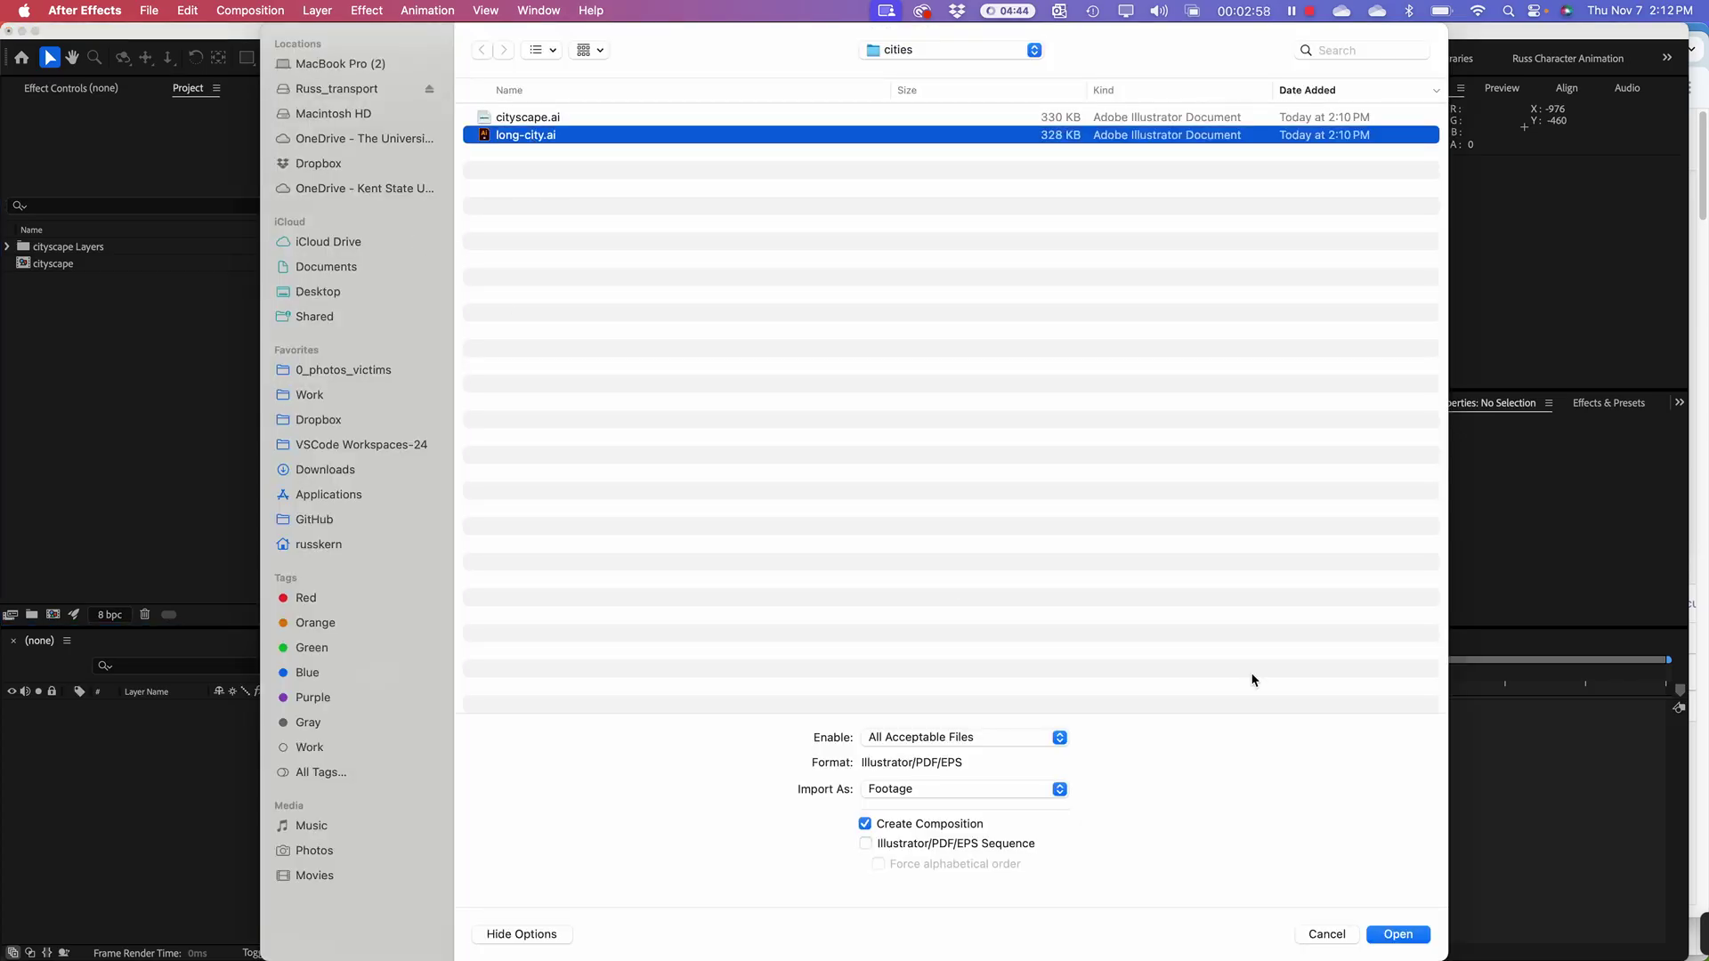
pyautogui.click(933, 790)
pyautogui.click(957, 810)
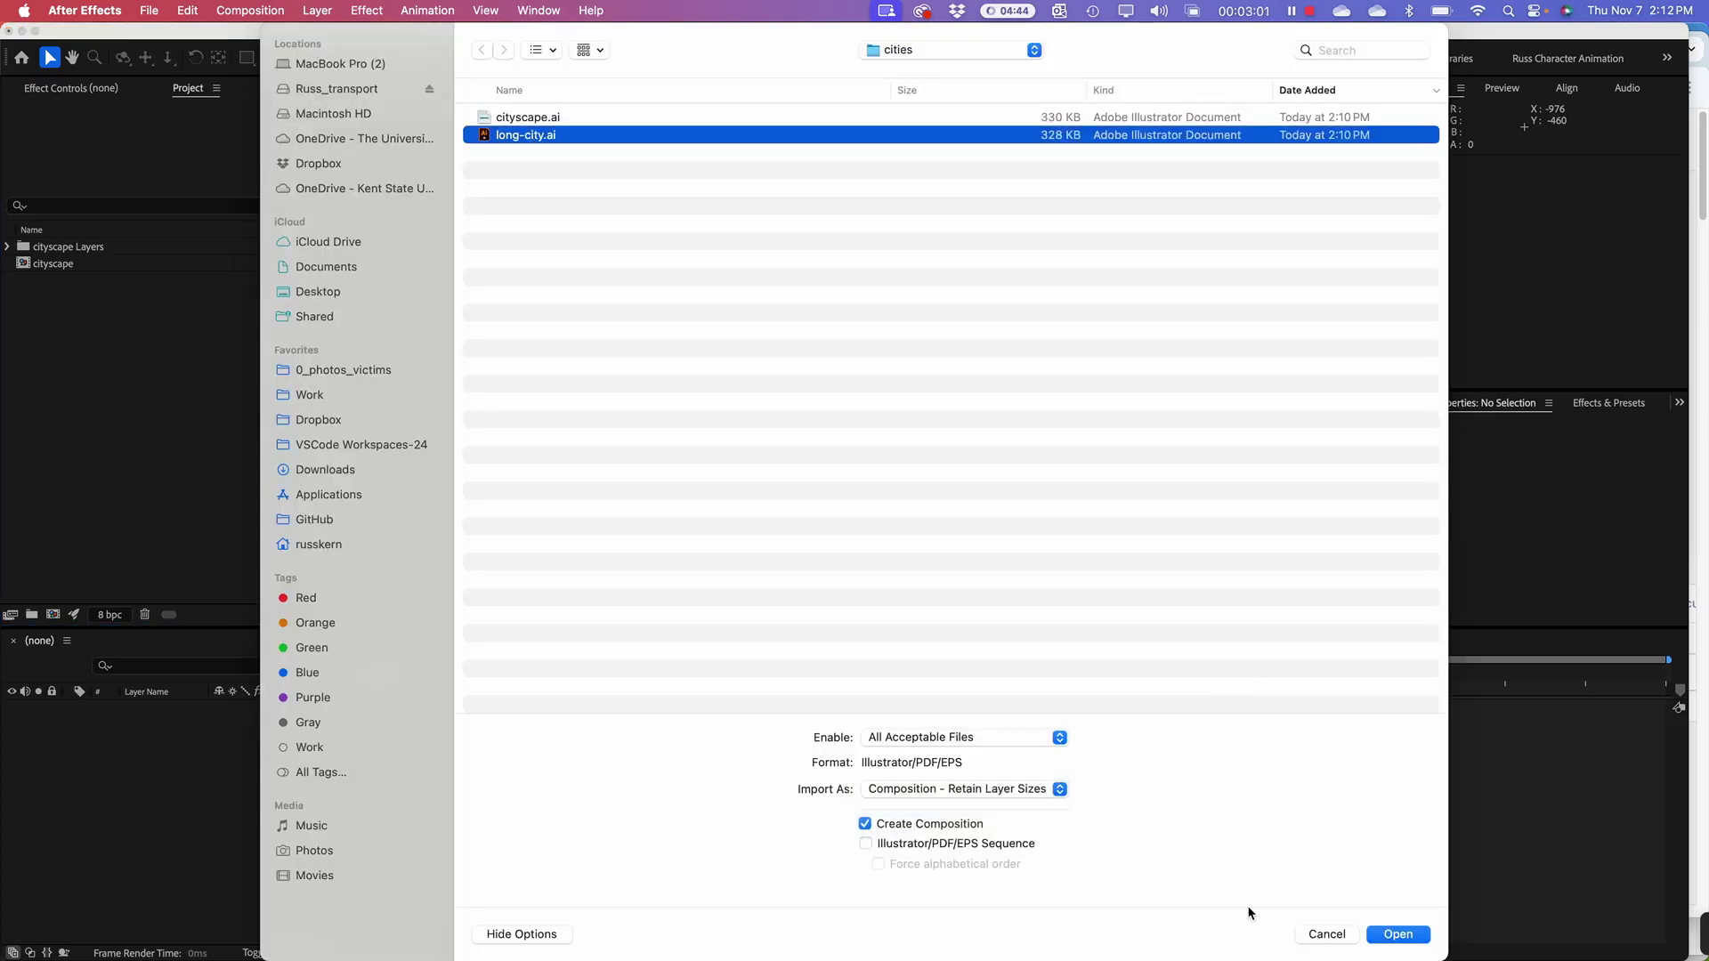
pyautogui.click(1401, 933)
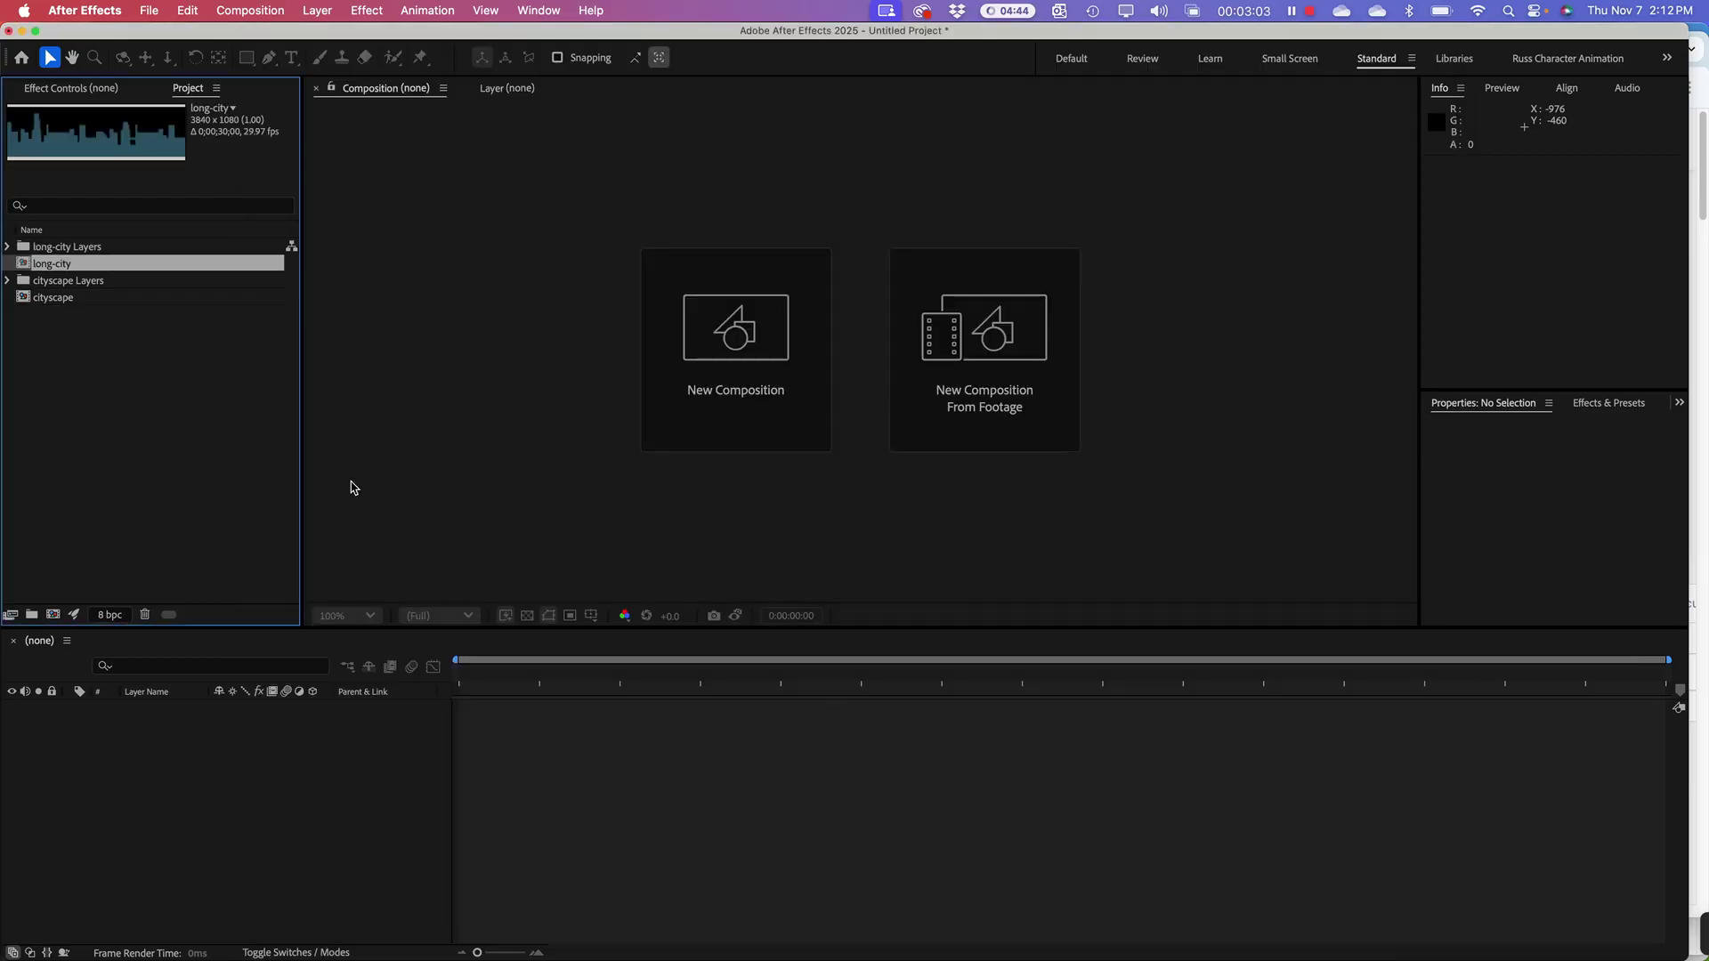
# Step: Check the cityscape composition alongside the long-city items in the Project panel
pyautogui.click(93, 366)
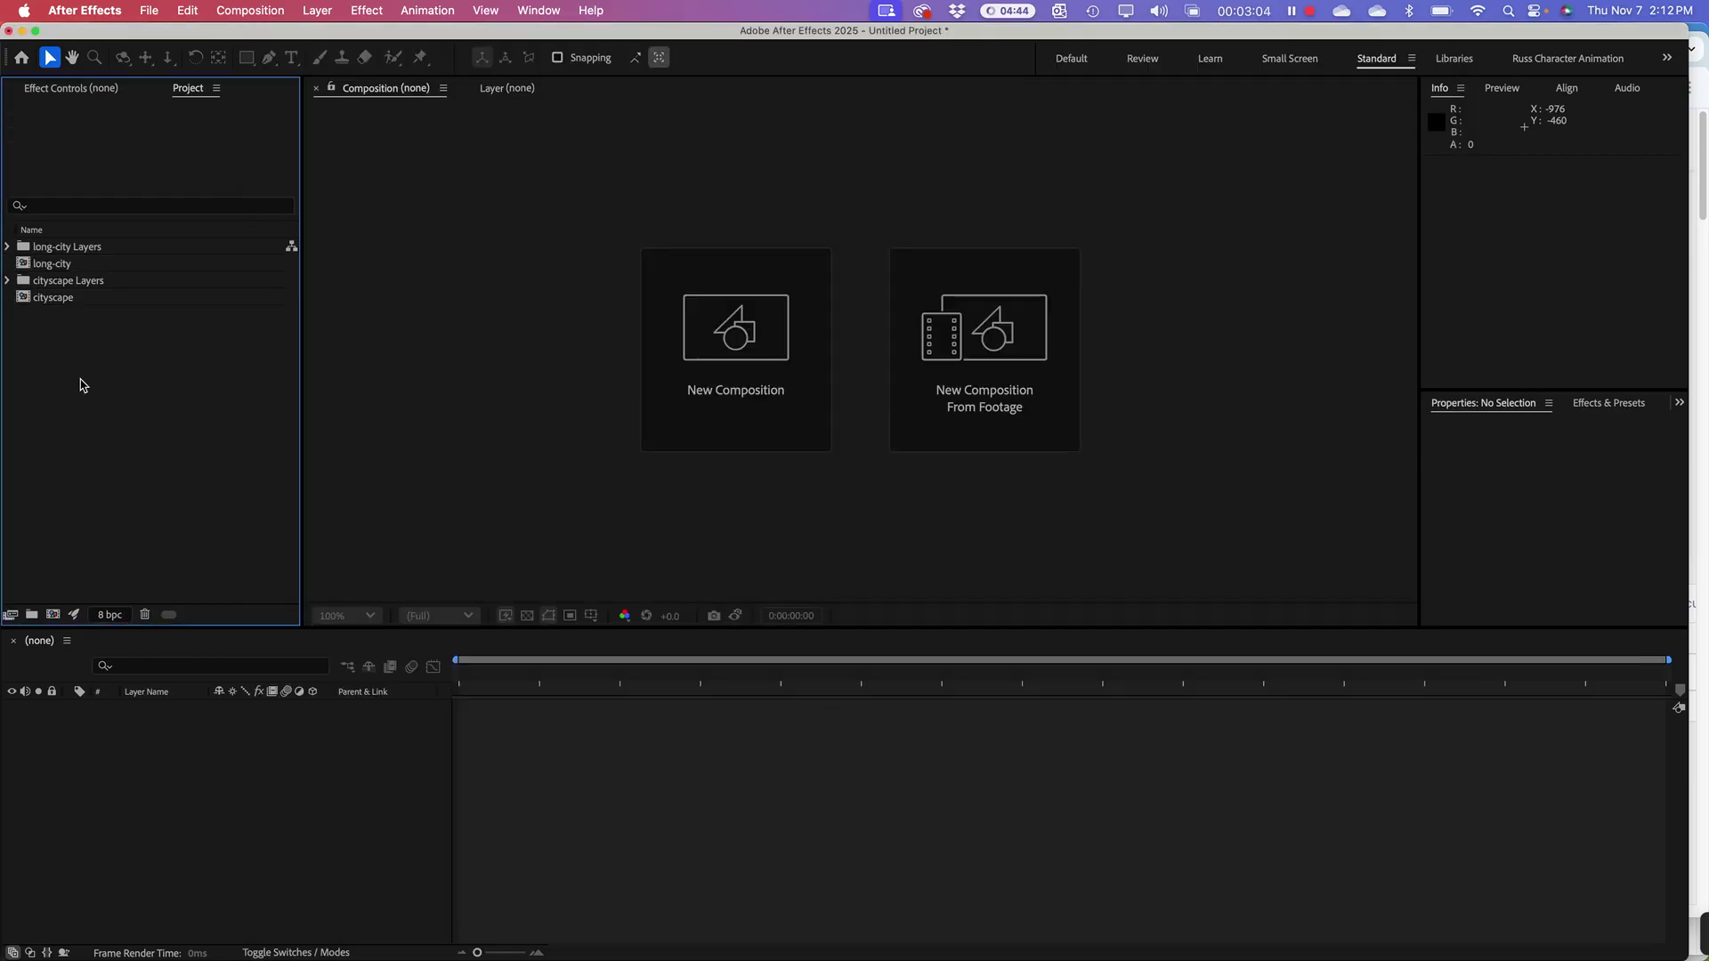
pyautogui.click(27, 263)
pyautogui.click(24, 295)
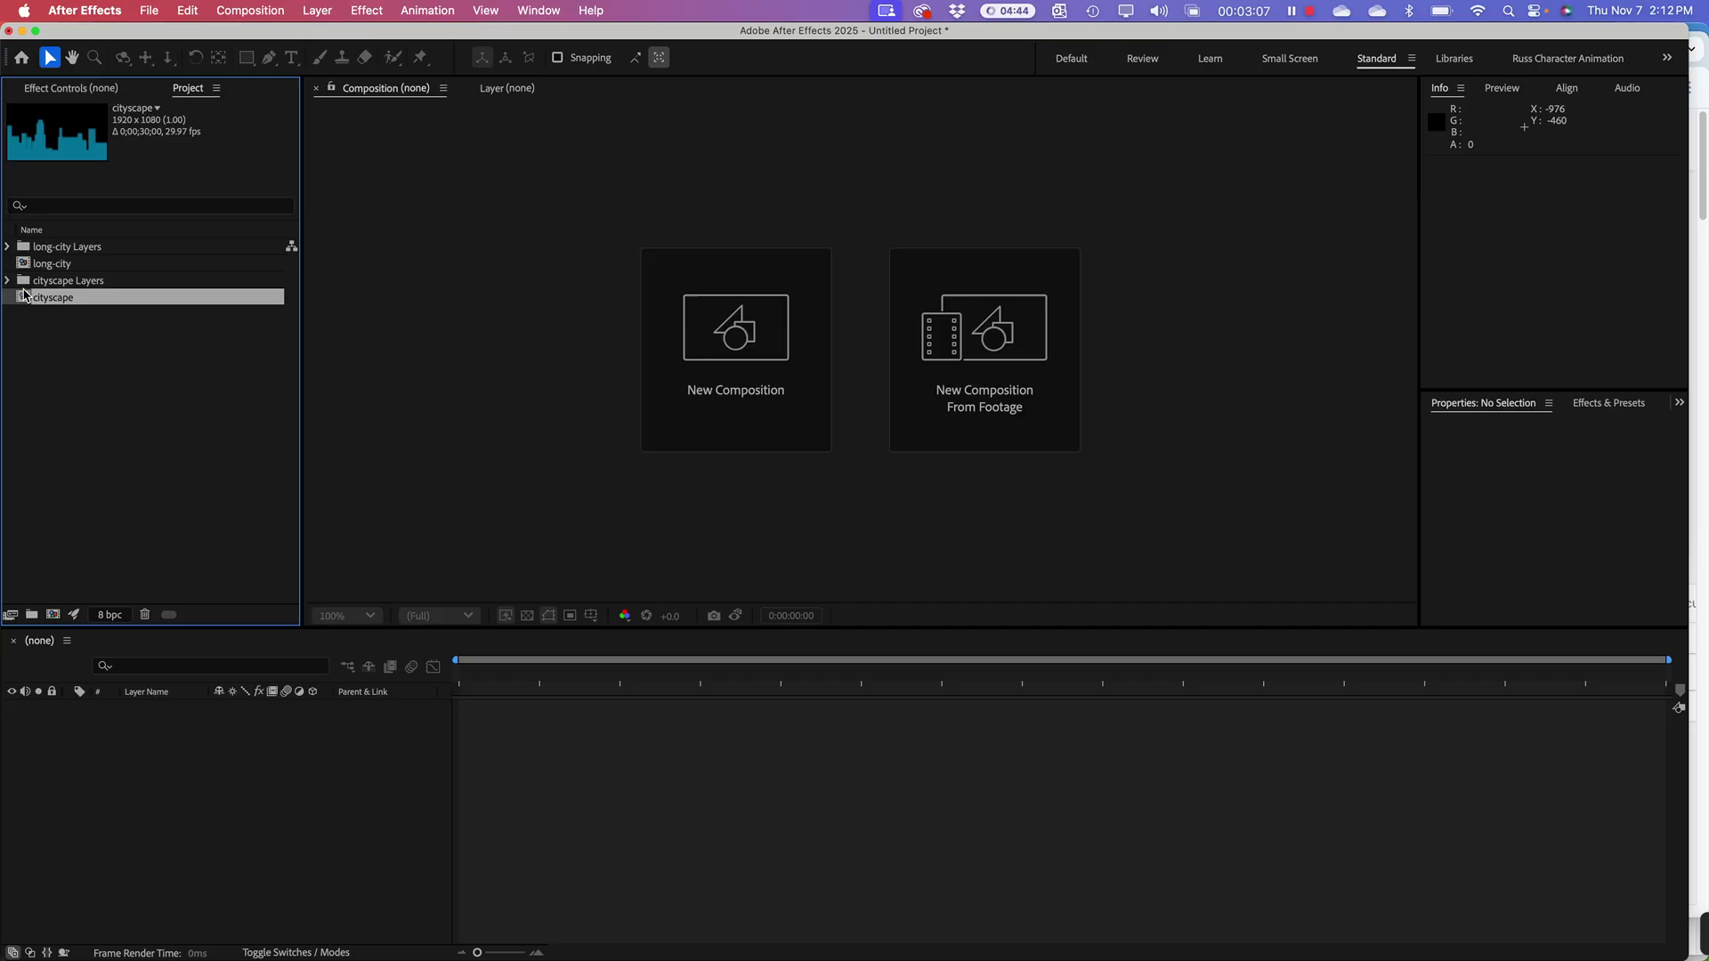
pyautogui.click(66, 343)
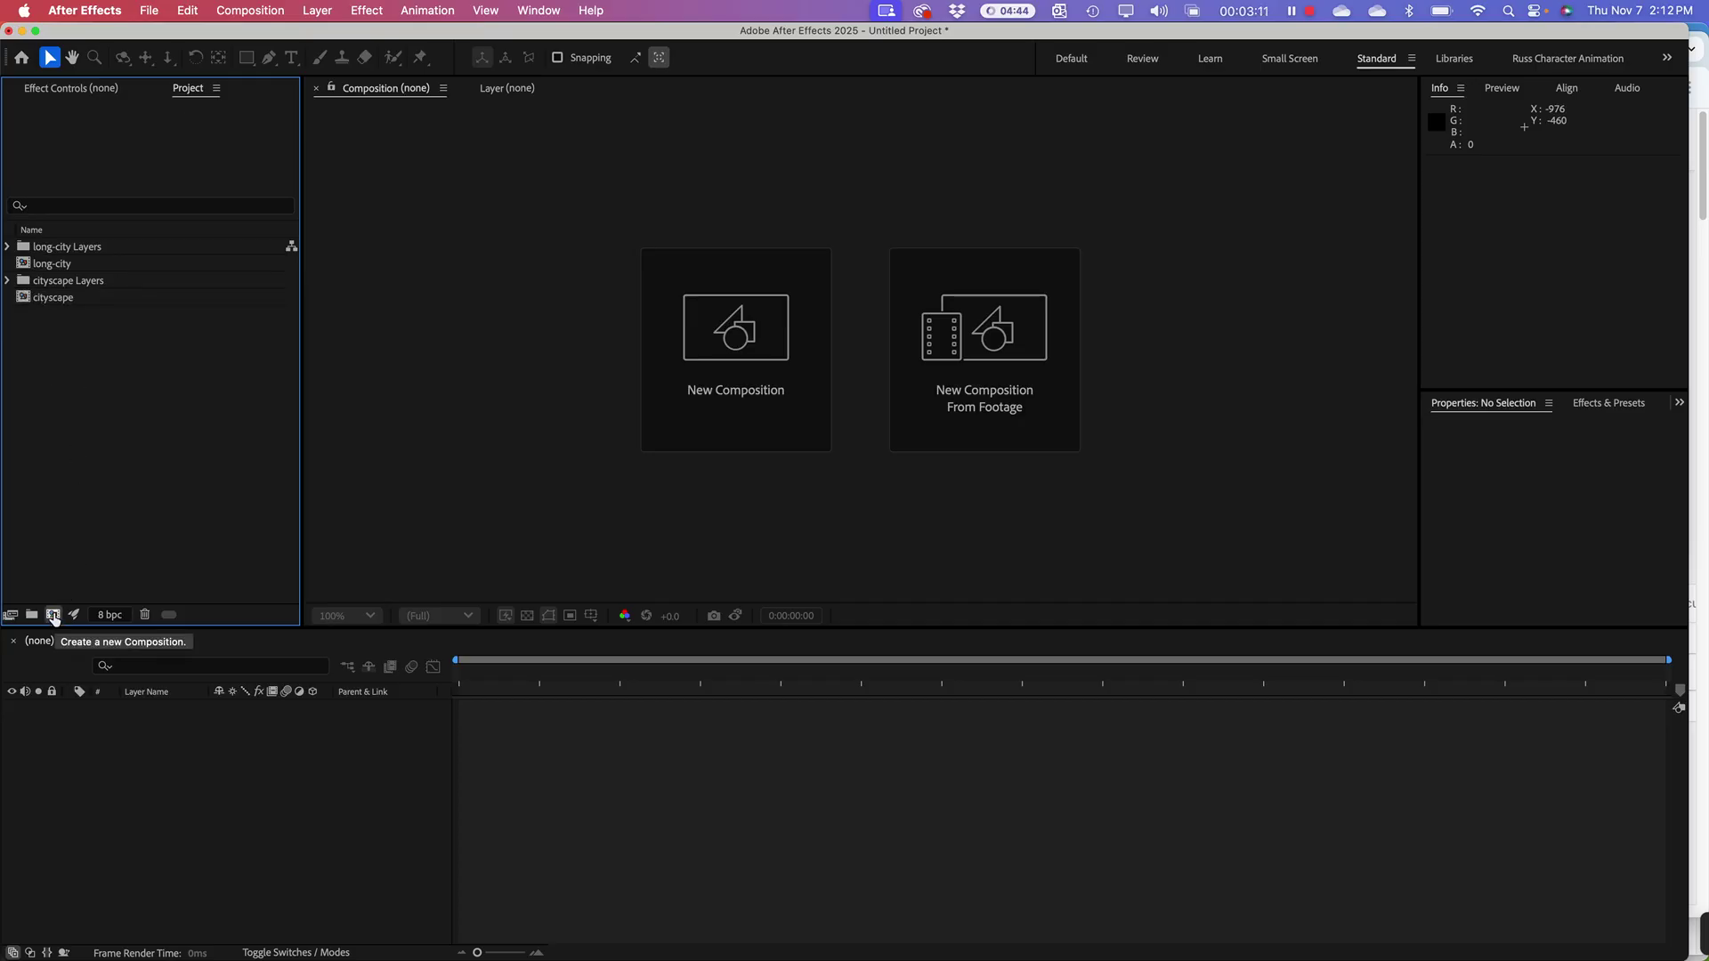
# Step: Create a 1920x1080 composition named Looping-animation with duration 0;00;10;00
pyautogui.click(53, 614)
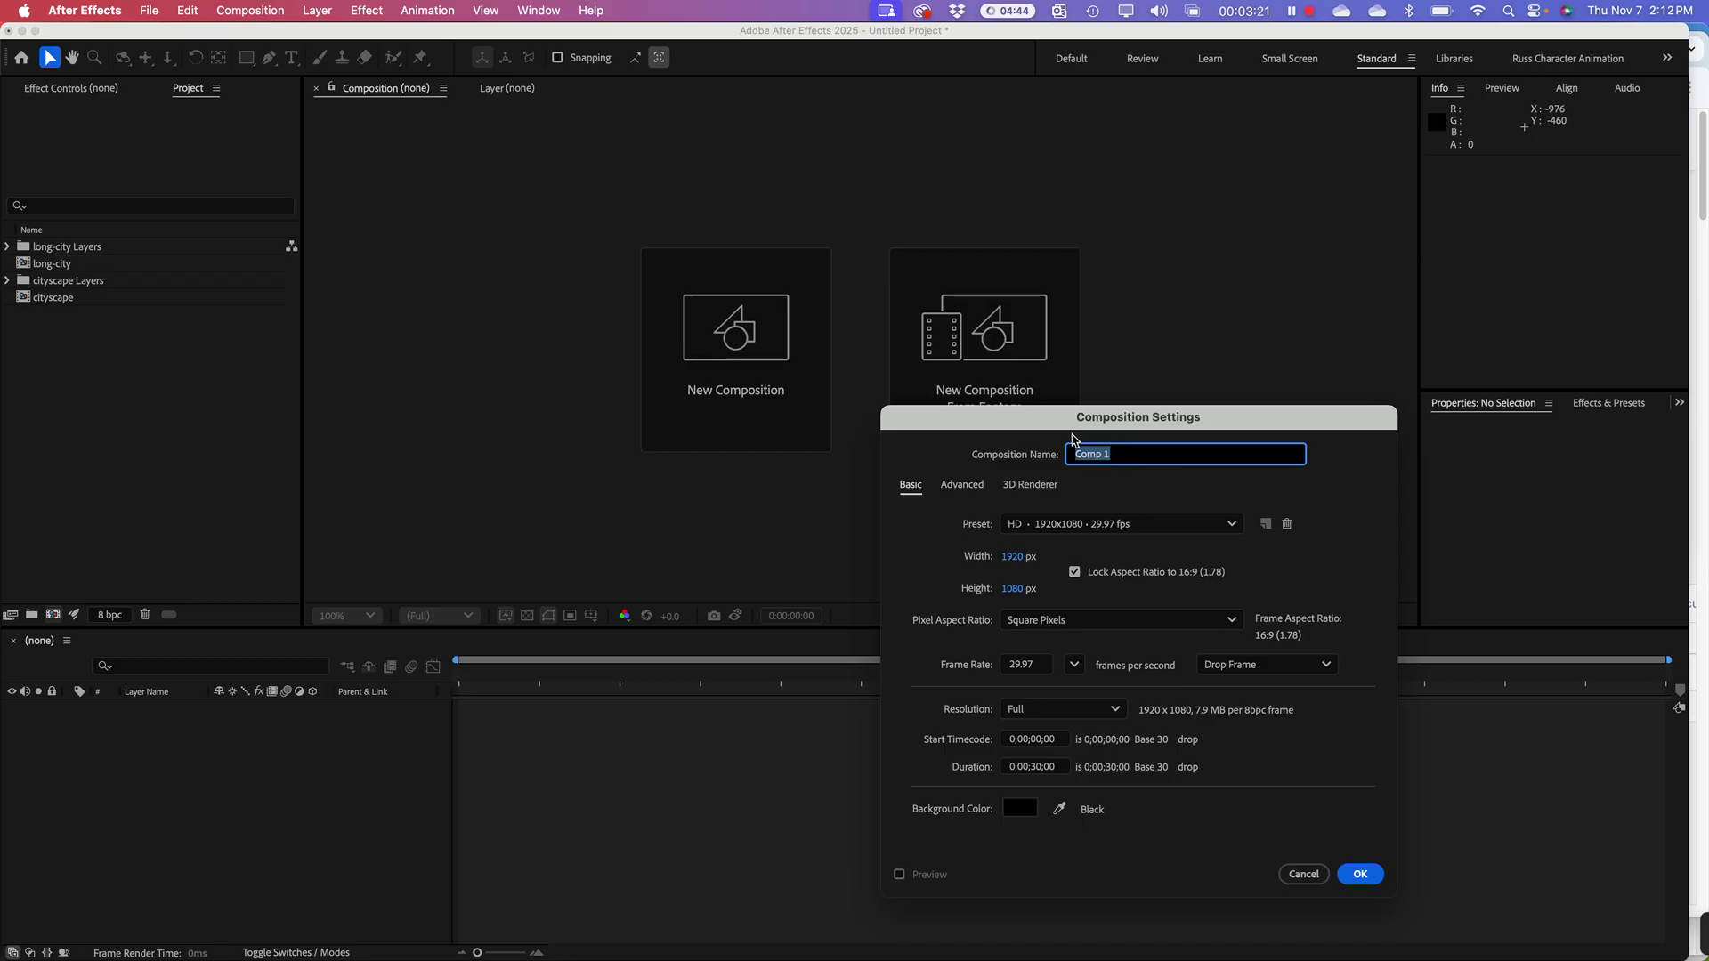
pyautogui.write('Lop')
pyautogui.press('BackSpace')
pyautogui.write('oping-animation')
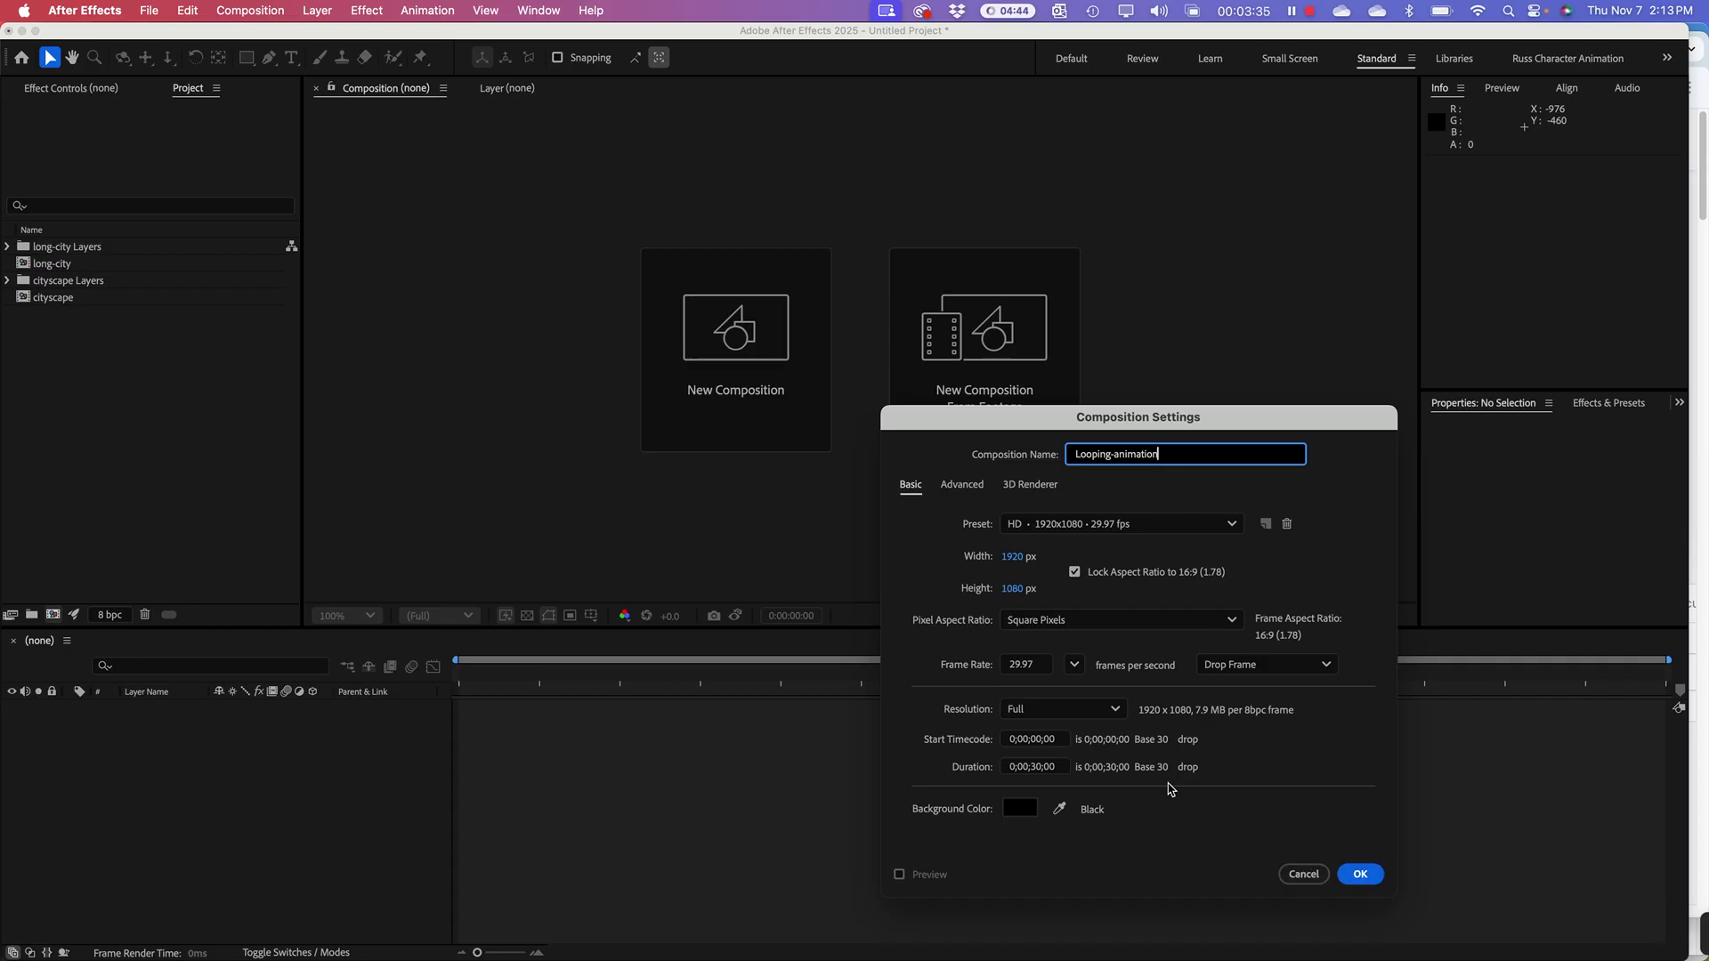
pyautogui.click(1037, 771)
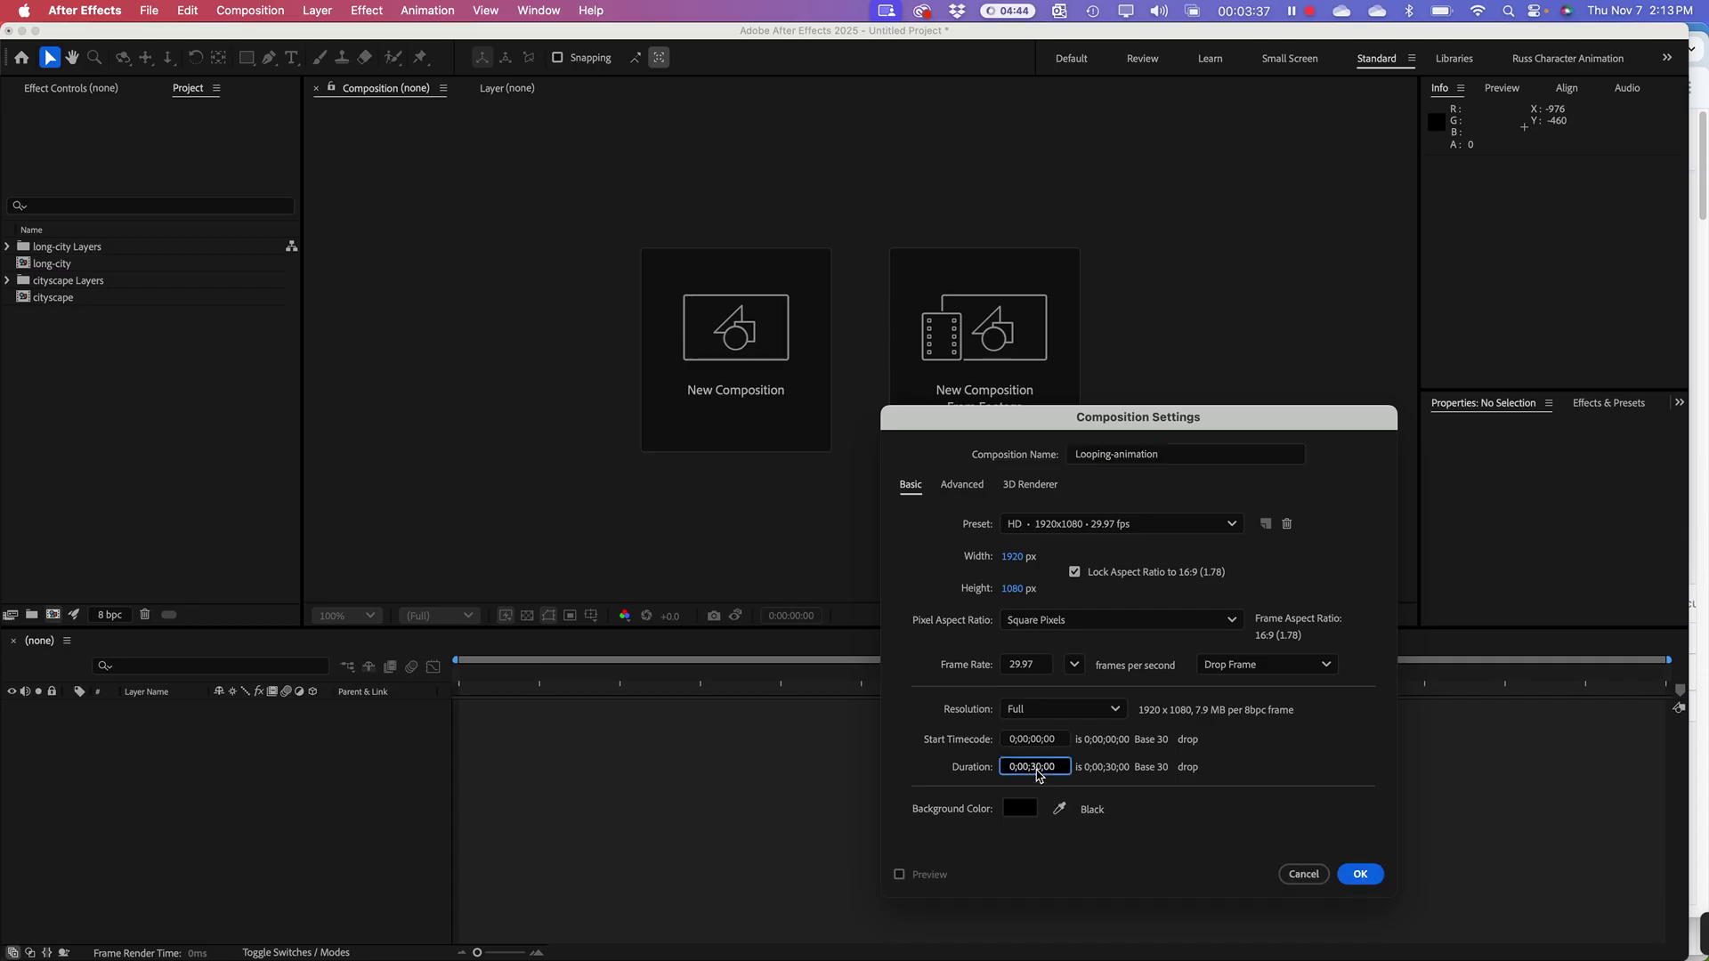
pyautogui.press('BackSpace')
pyautogui.write('1')
pyautogui.click(1362, 876)
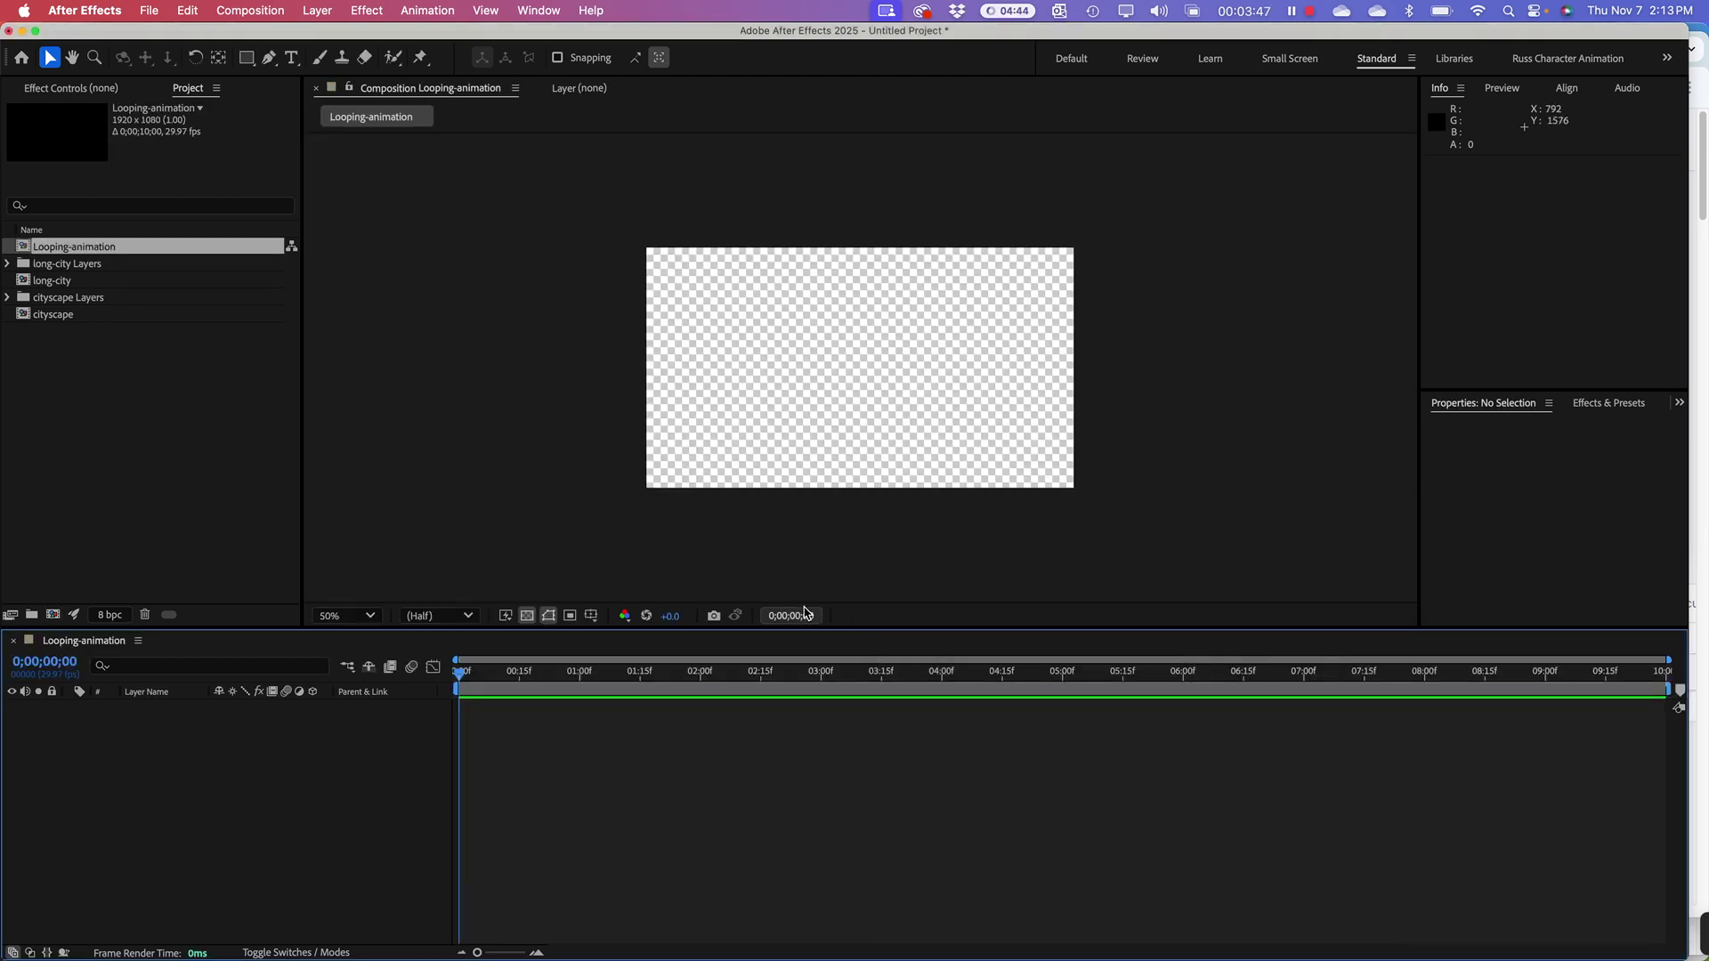
# Step: Add the cityscape artwork as a layer in Looping-animation
pyautogui.click(177, 443)
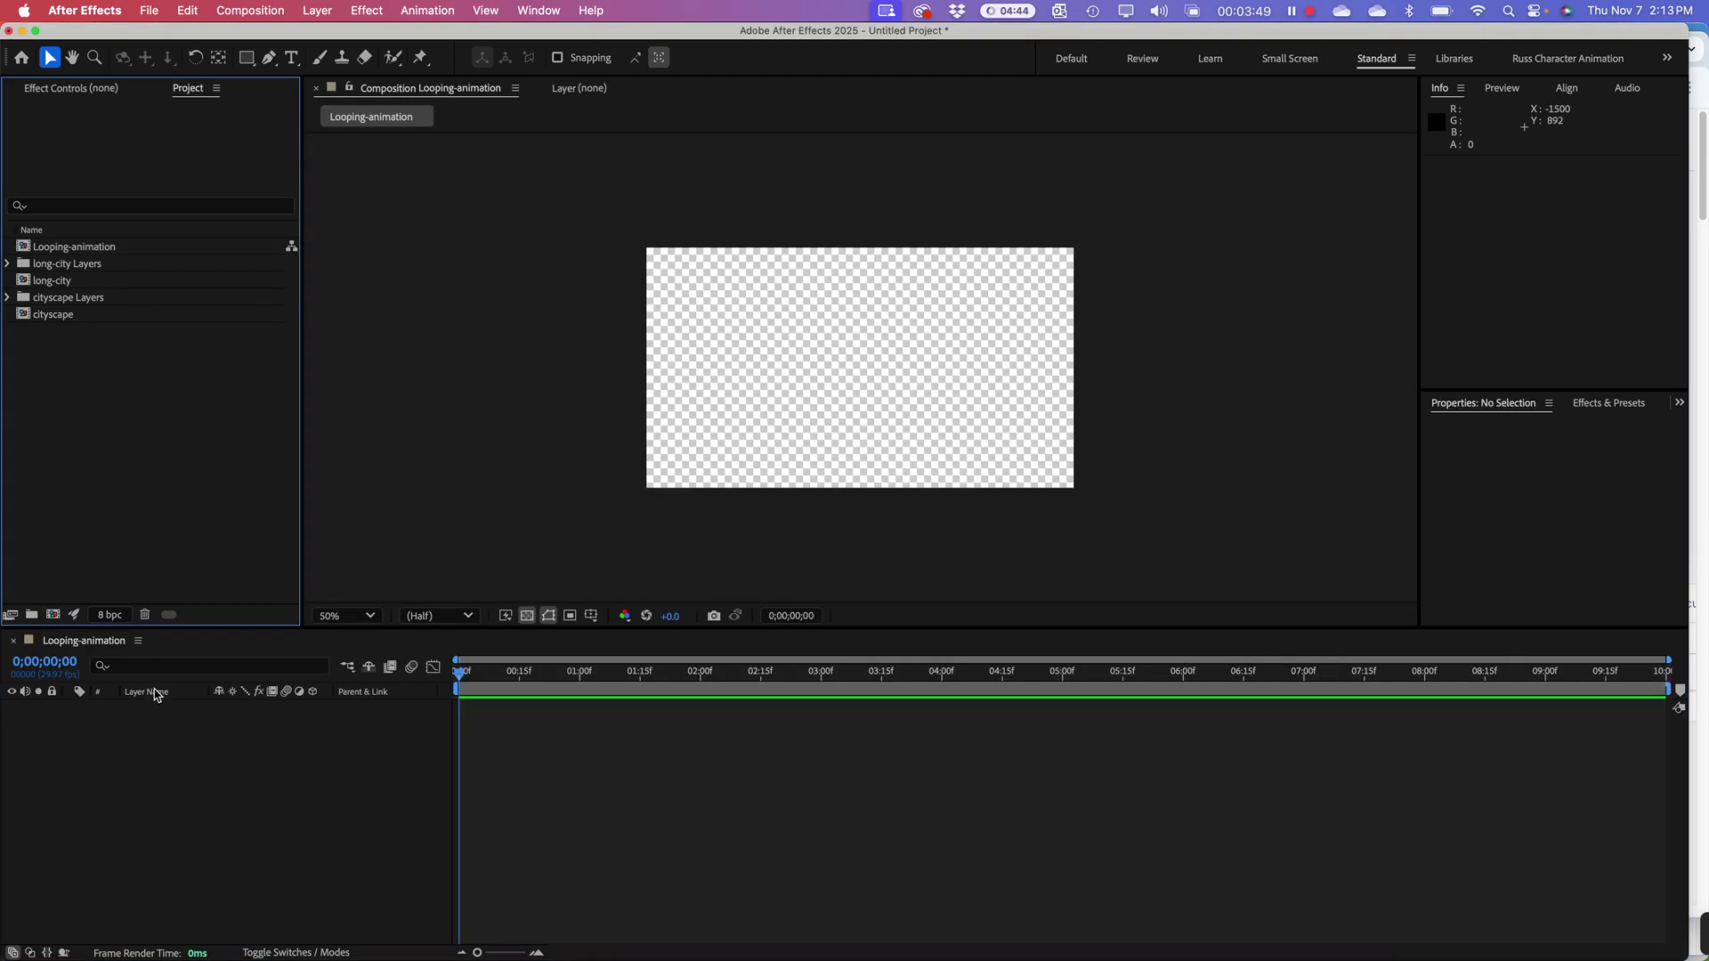
pyautogui.click(44, 283)
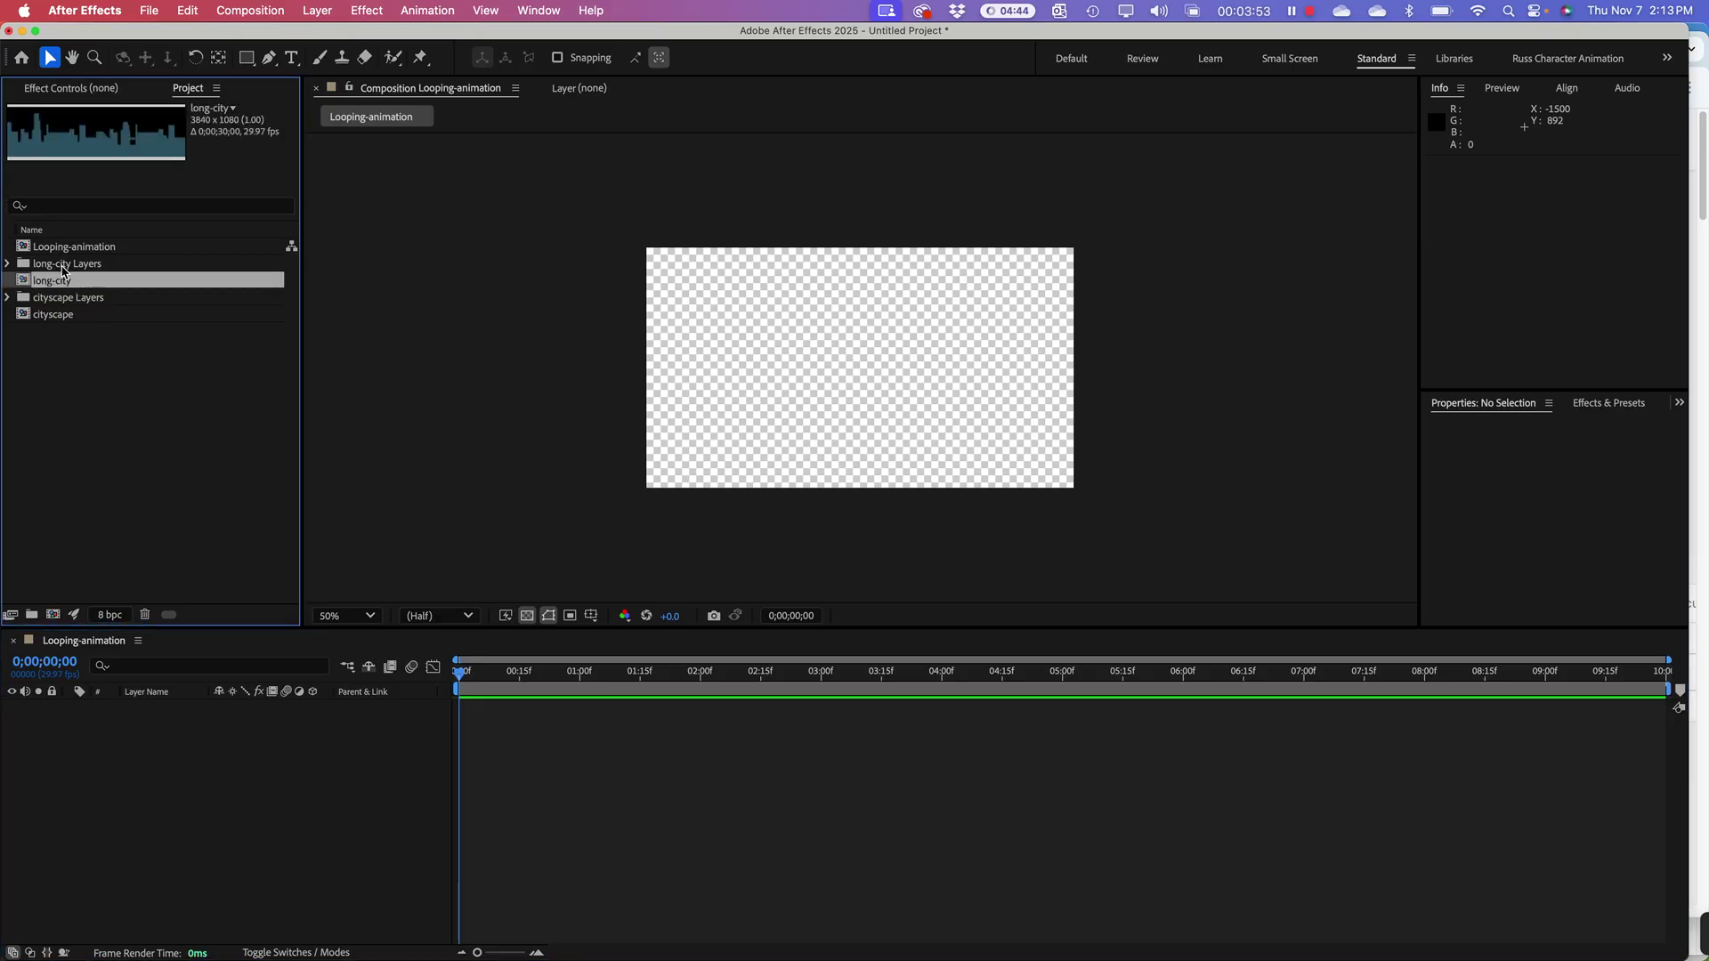
pyautogui.click(52, 324)
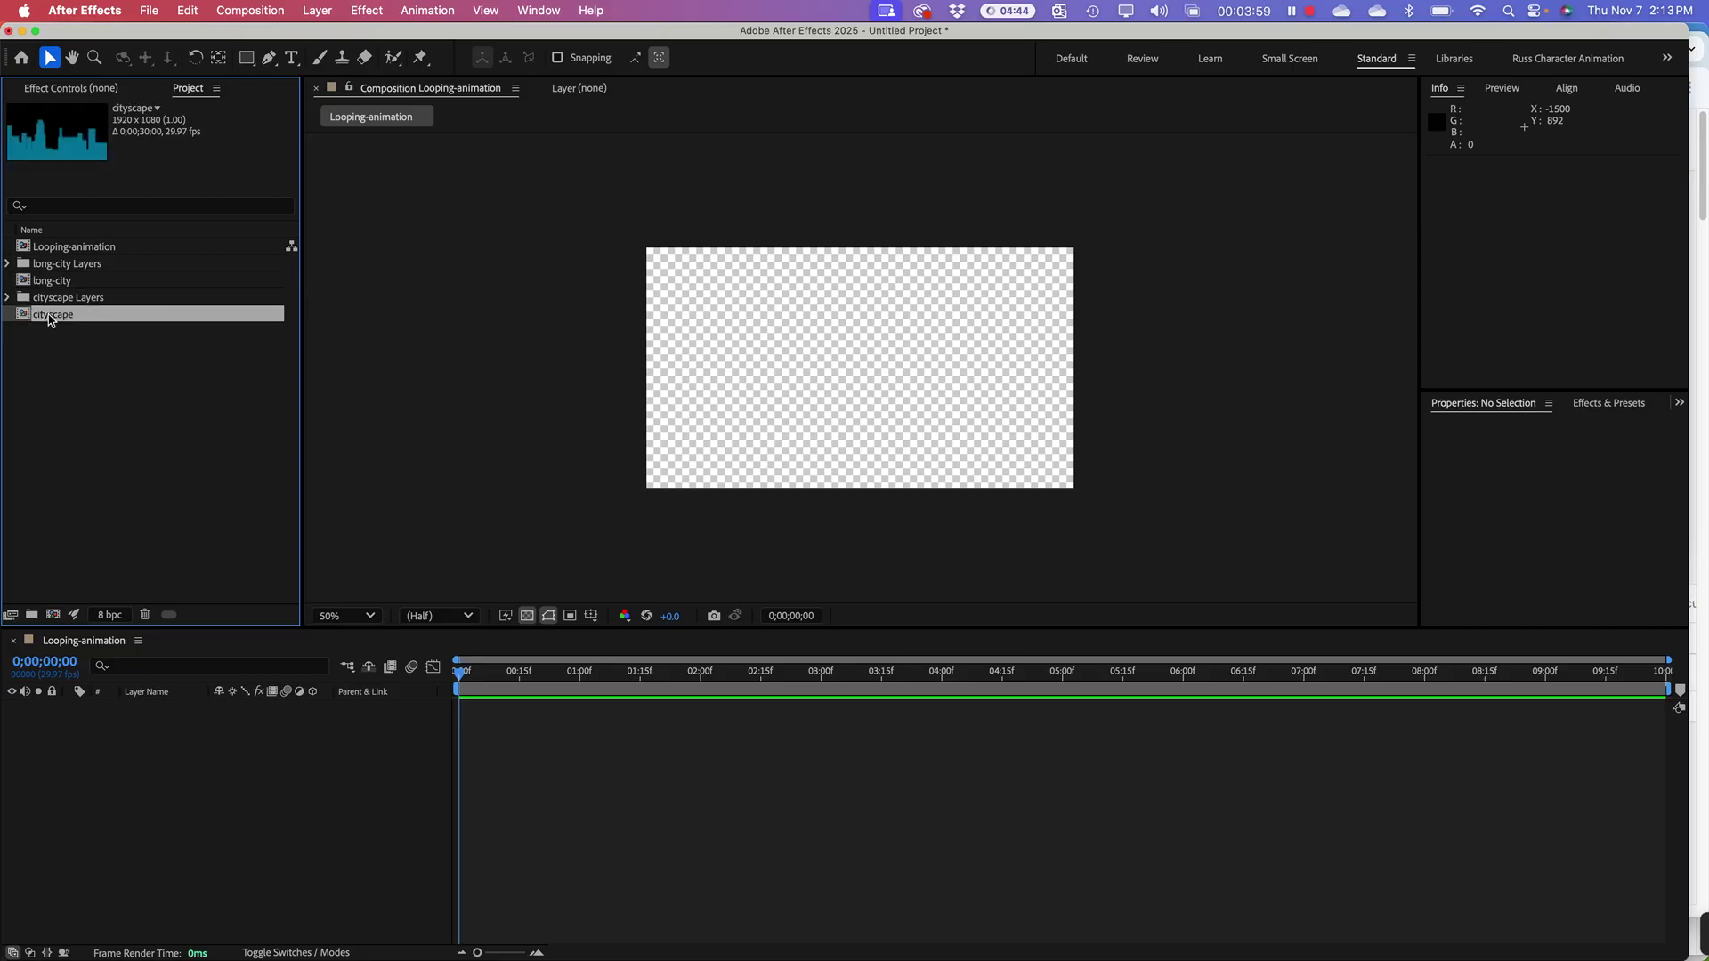
pyautogui.moveTo(44, 328); pyautogui.dragTo(247, 774)
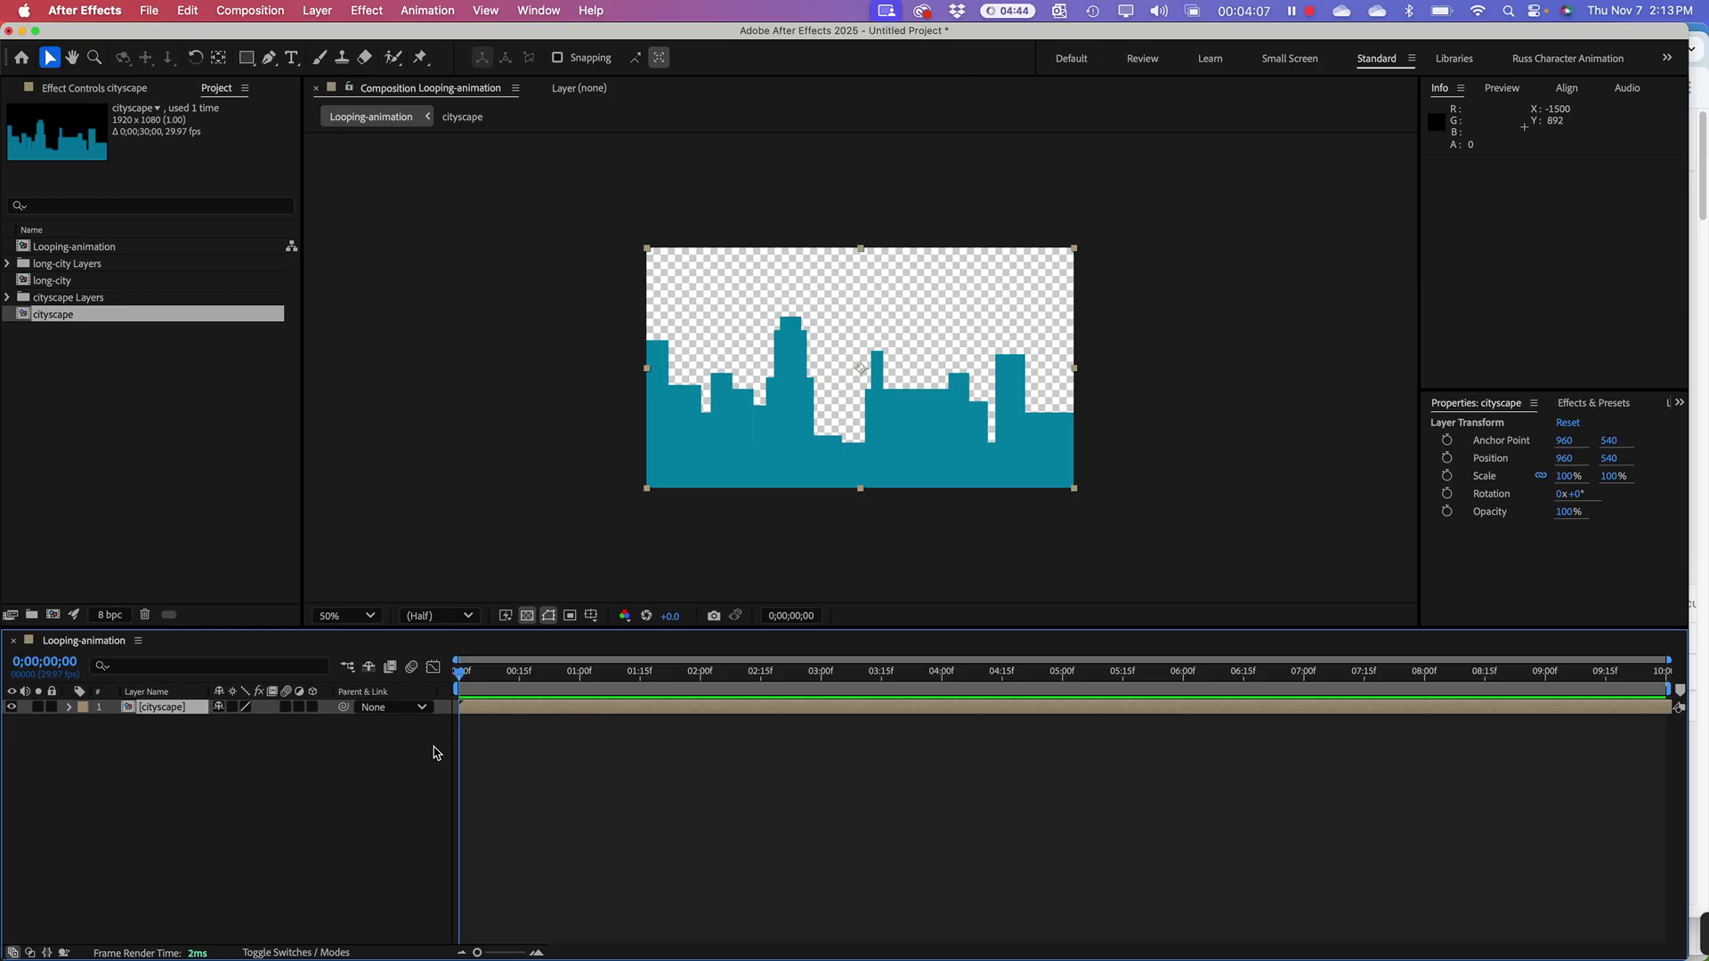
# Step: Add long-city beneath cityscape and raise it slightly in the frame
pyautogui.click(75, 265)
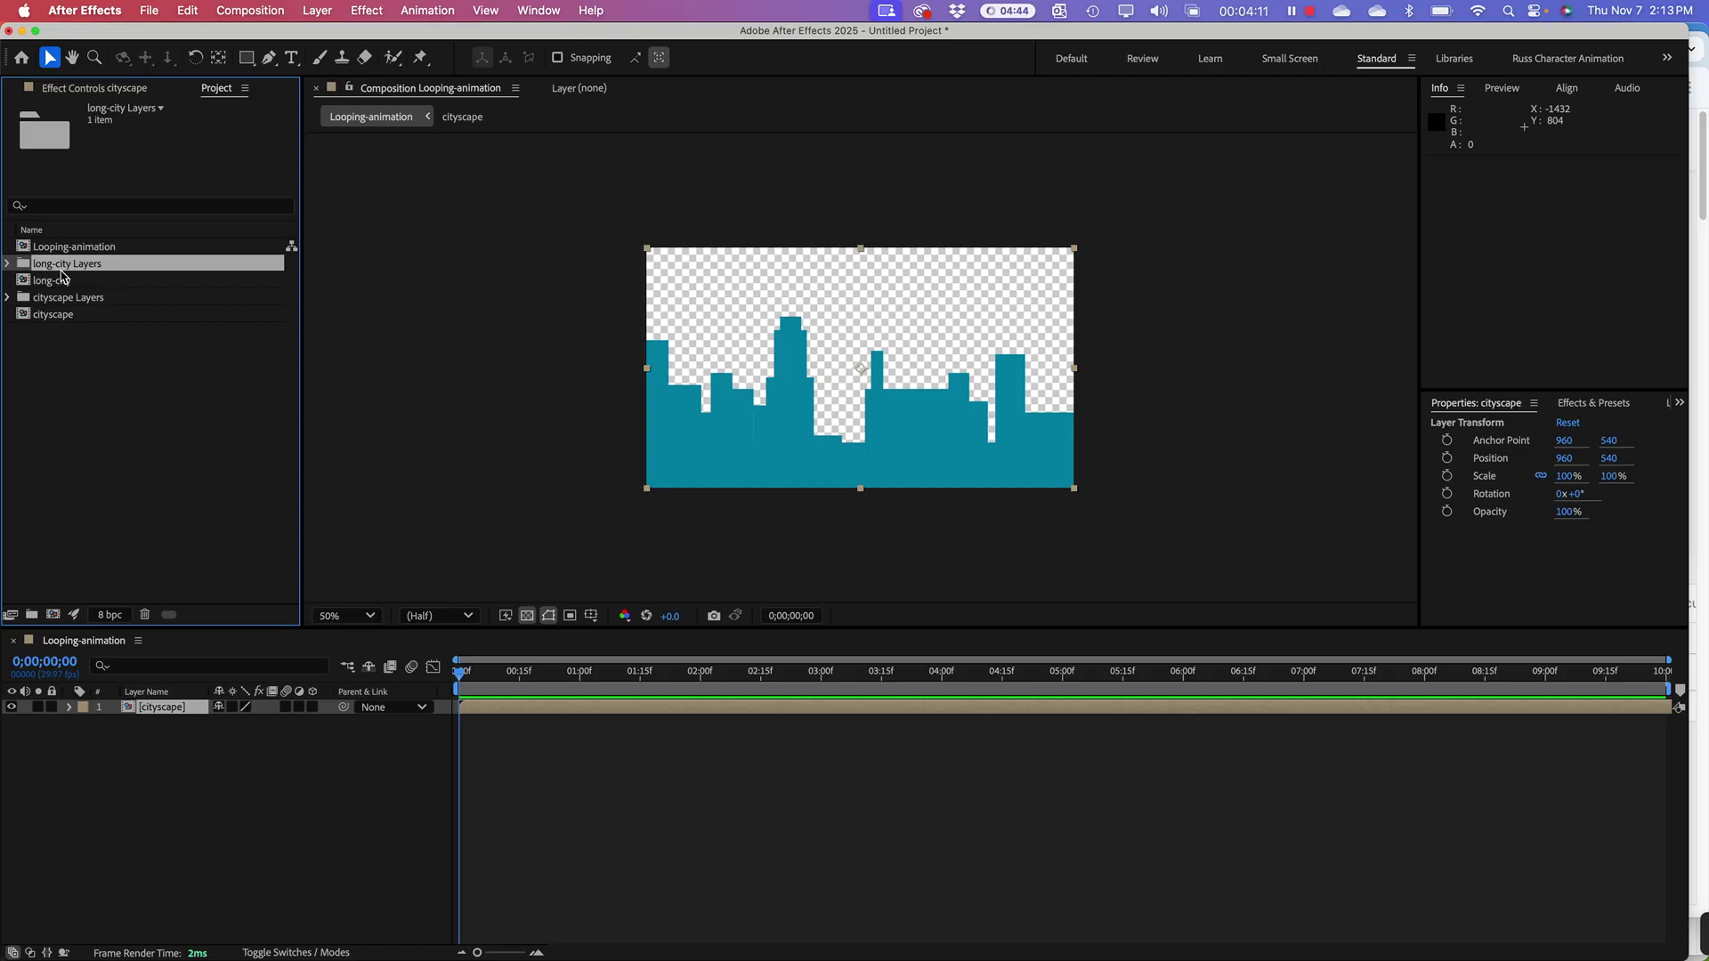
pyautogui.click(60, 249)
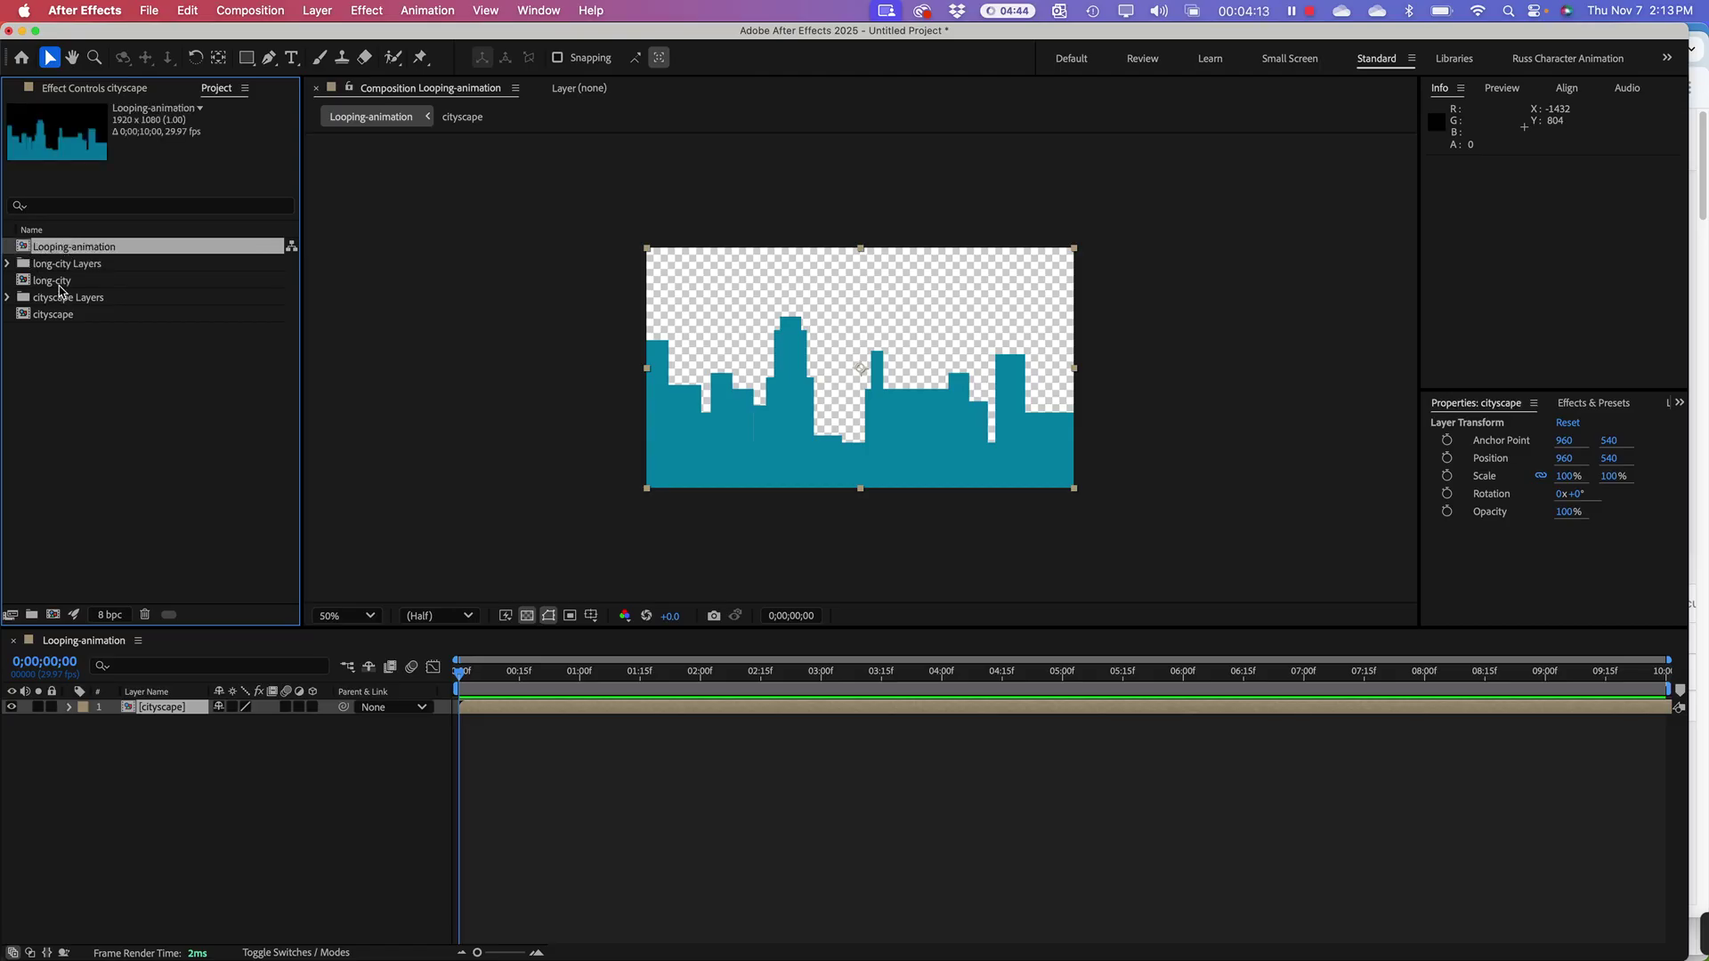
pyautogui.click(60, 282)
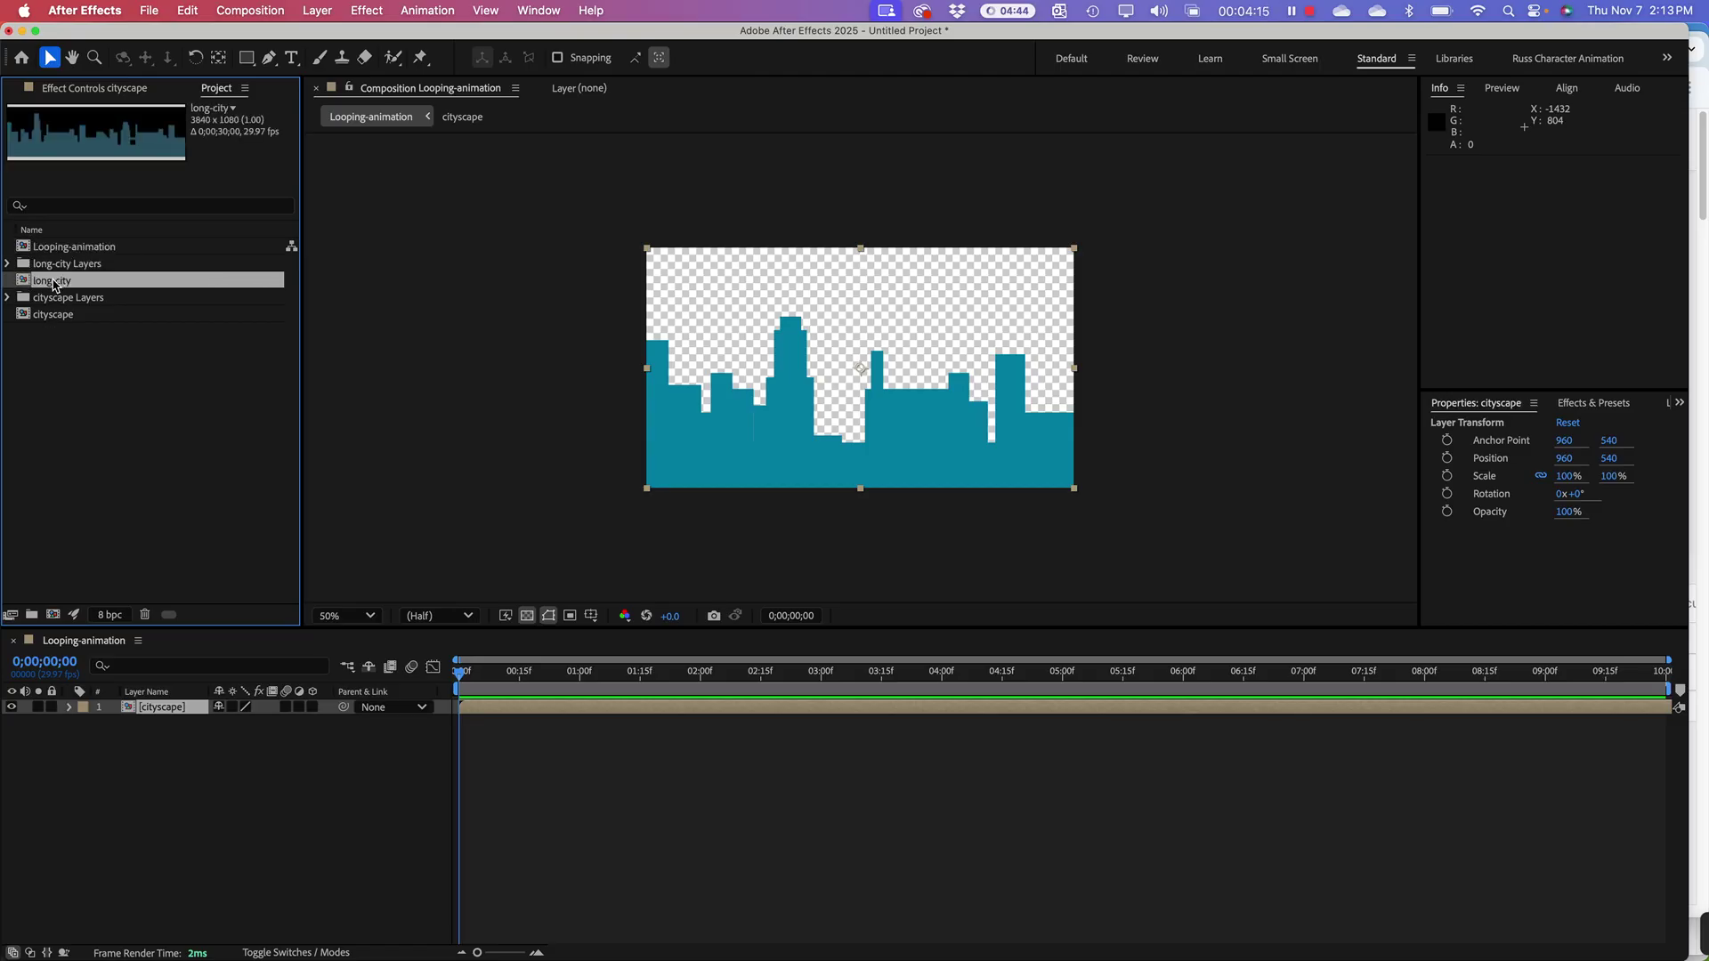
pyautogui.moveTo(53, 283); pyautogui.dragTo(183, 750)
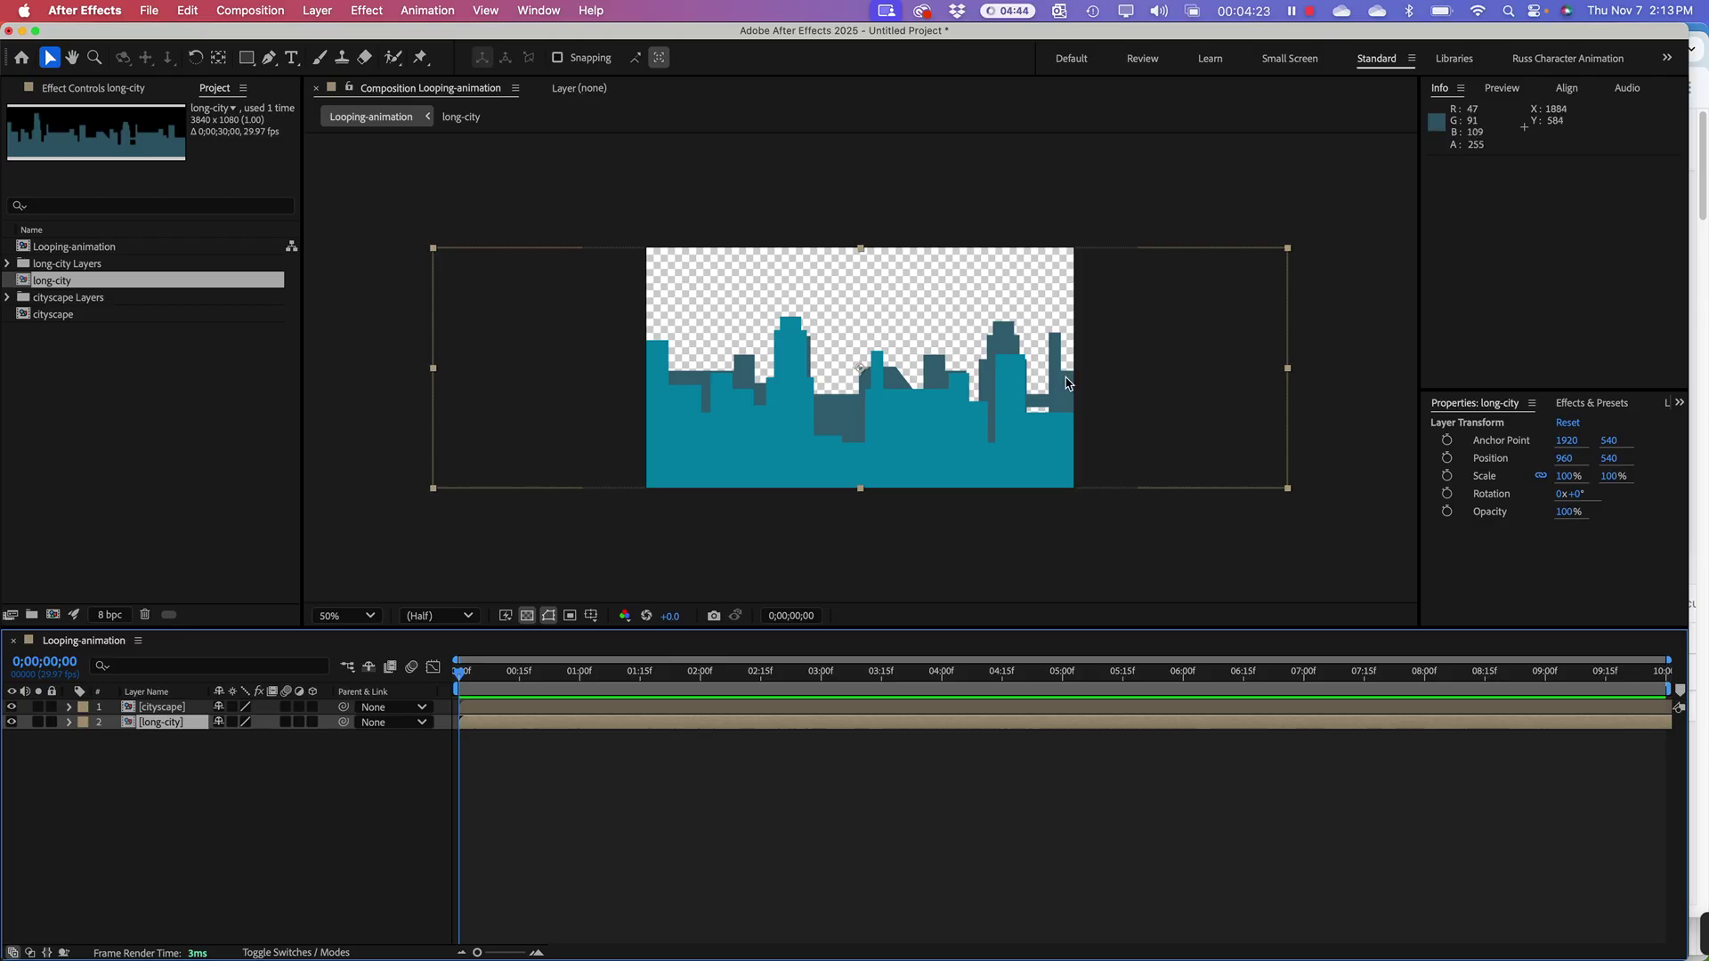
pyautogui.moveTo(1064, 377); pyautogui.dragTo(1069, 374)
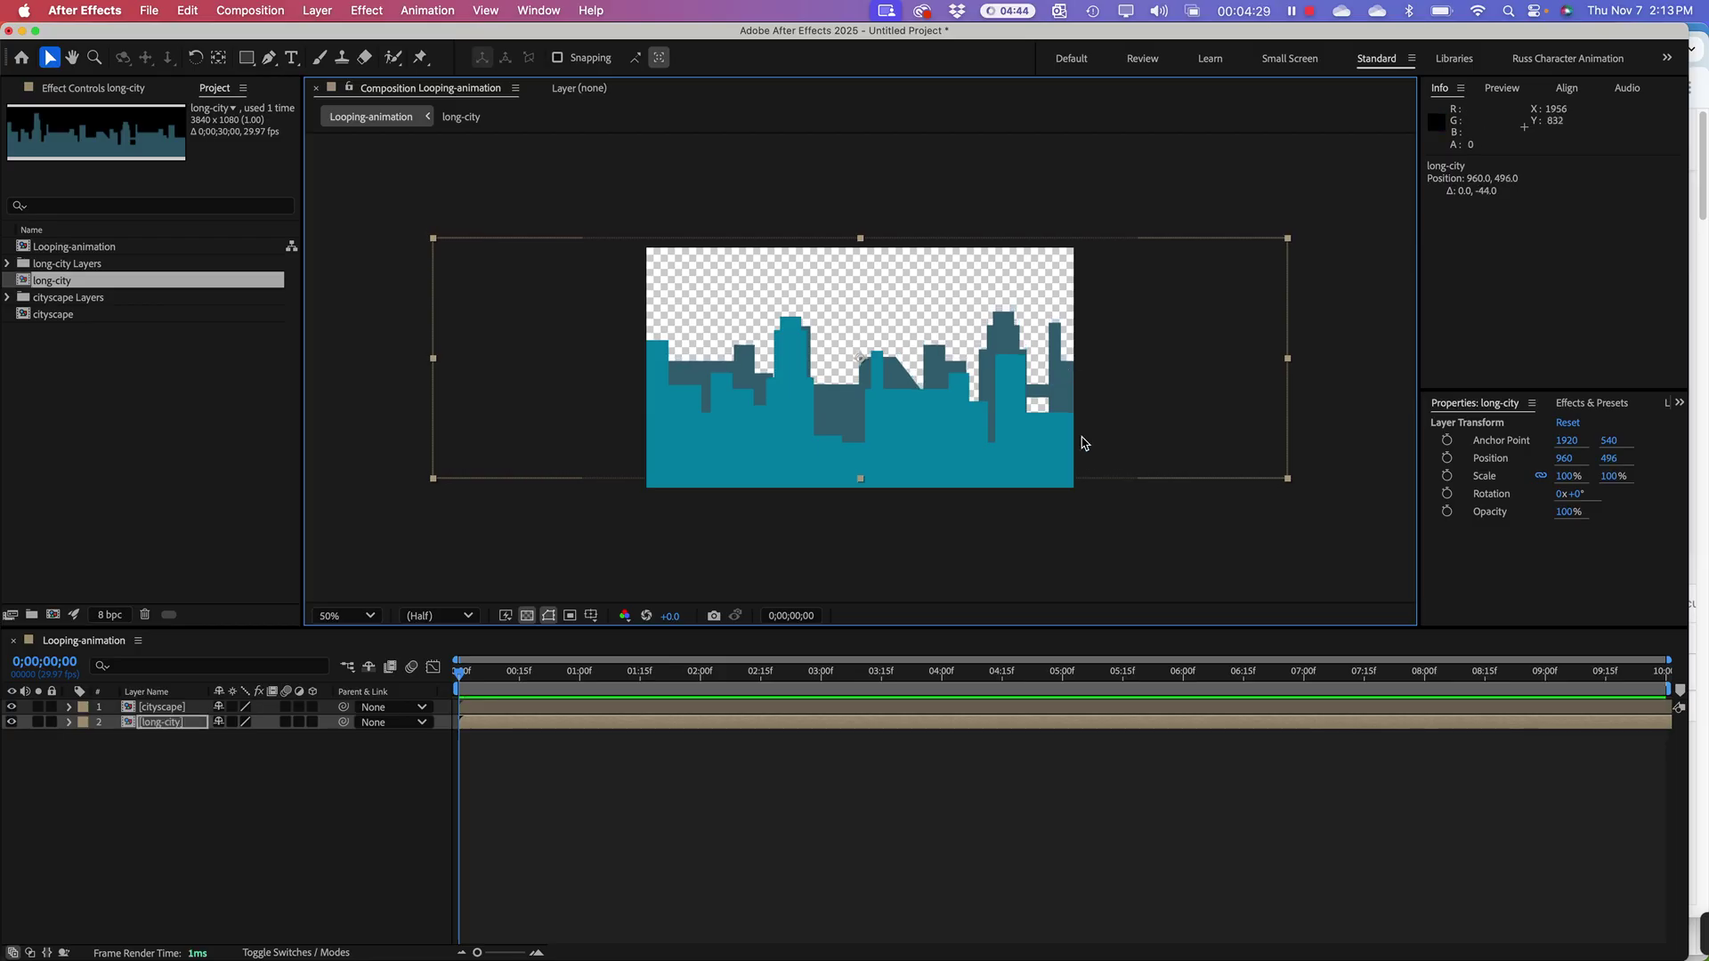
pyautogui.click(984, 554)
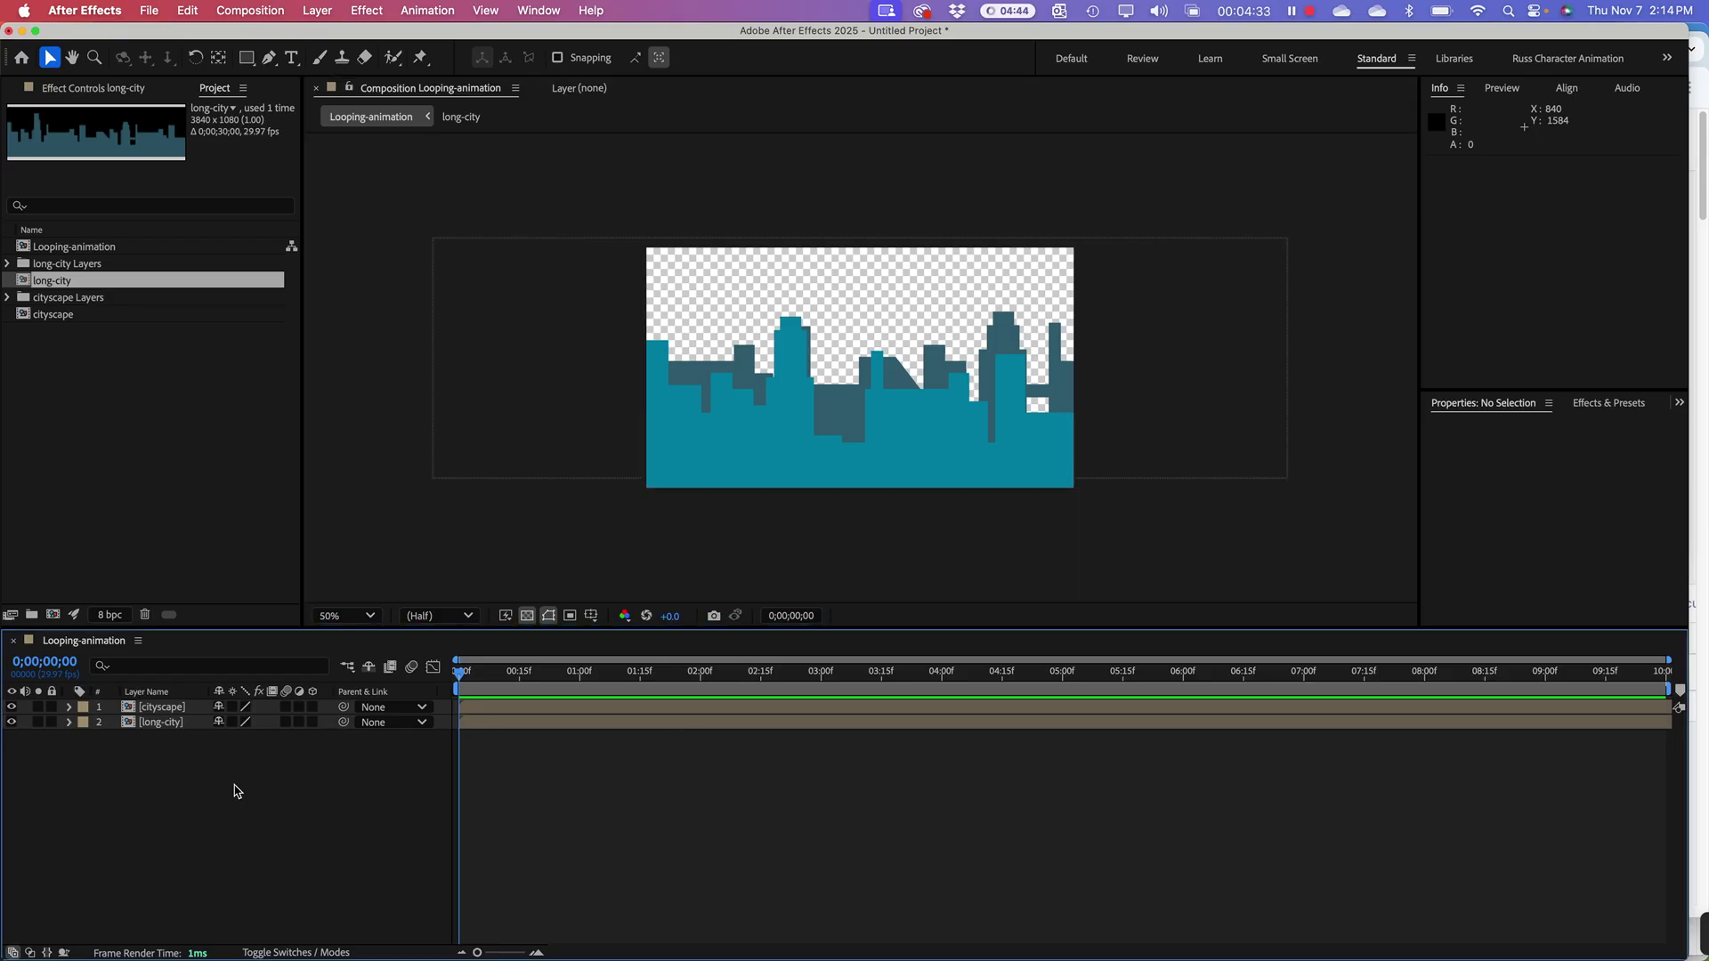
pyautogui.click(150, 709)
pyautogui.click(148, 722)
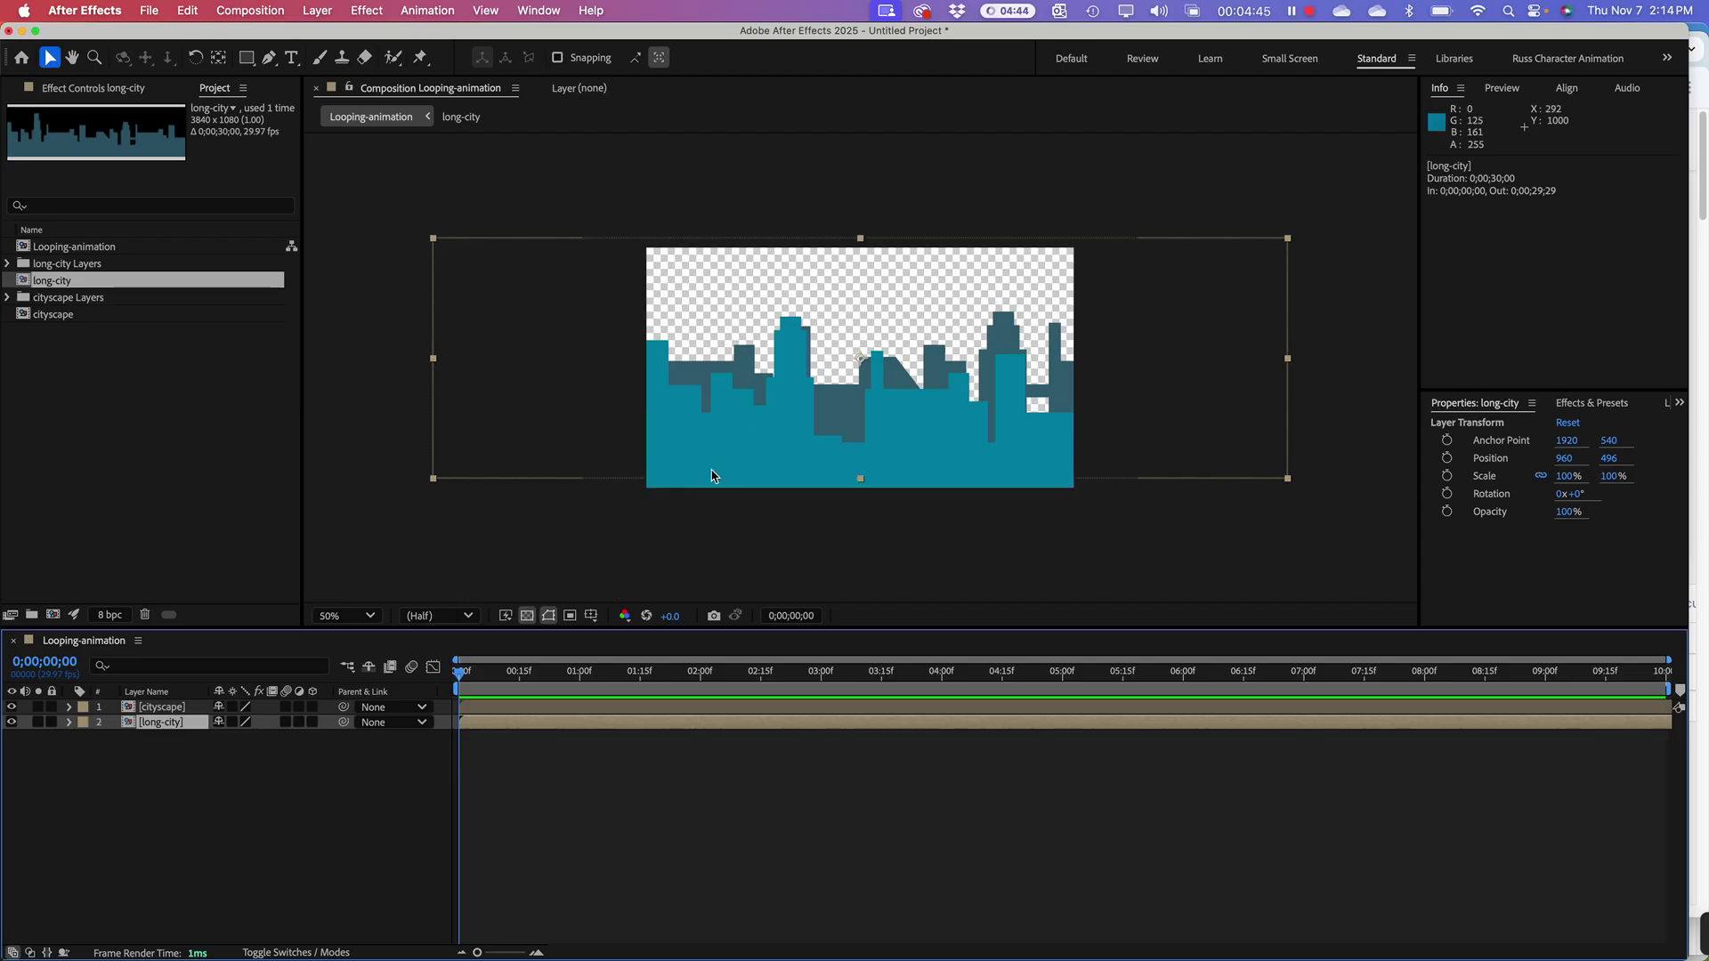
pyautogui.click(714, 461)
pyautogui.click(176, 708)
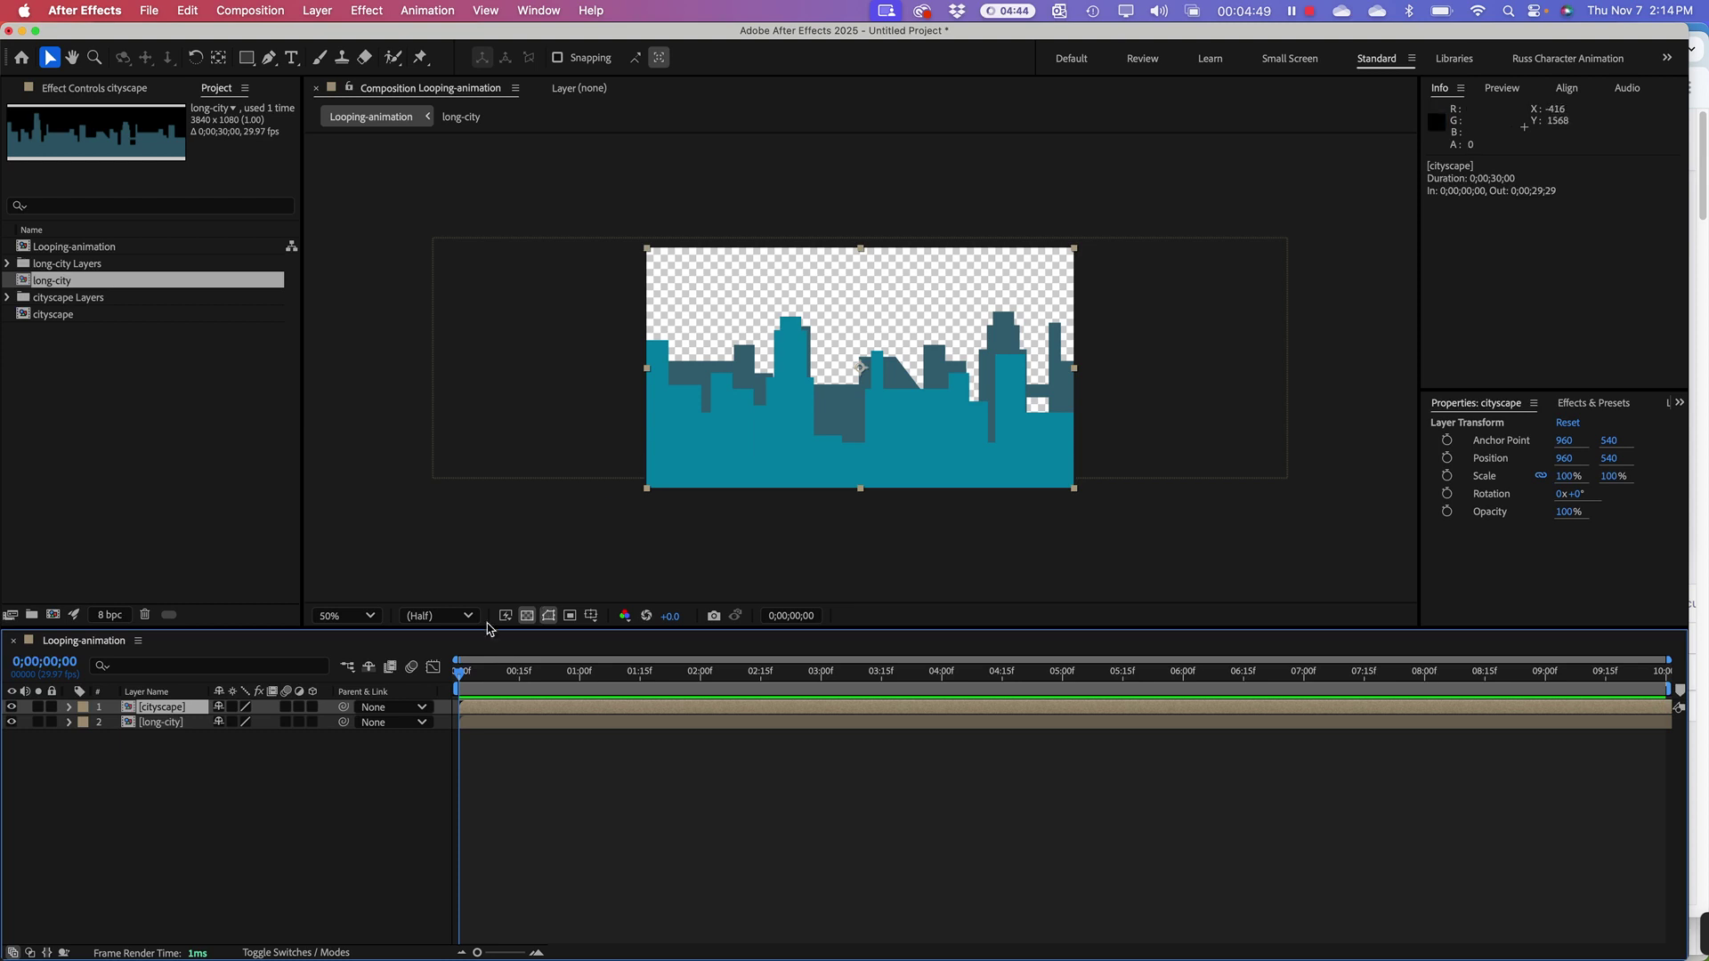
pyautogui.click(168, 725)
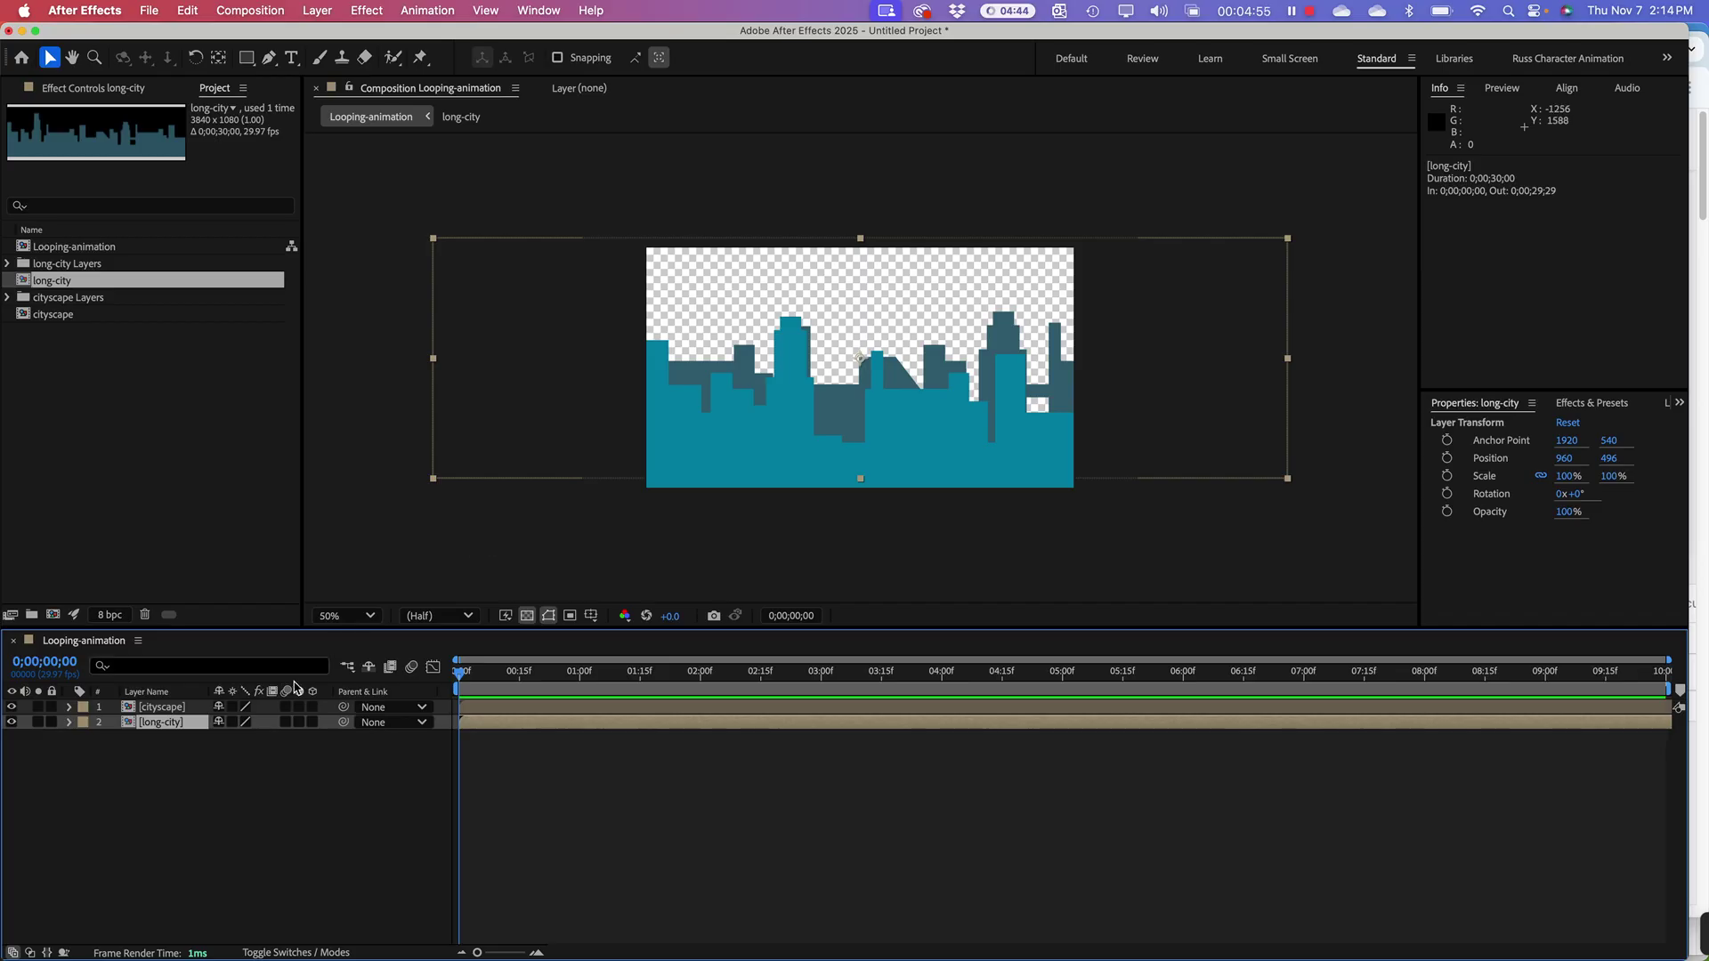
pyautogui.click(239, 790)
pyautogui.click(158, 712)
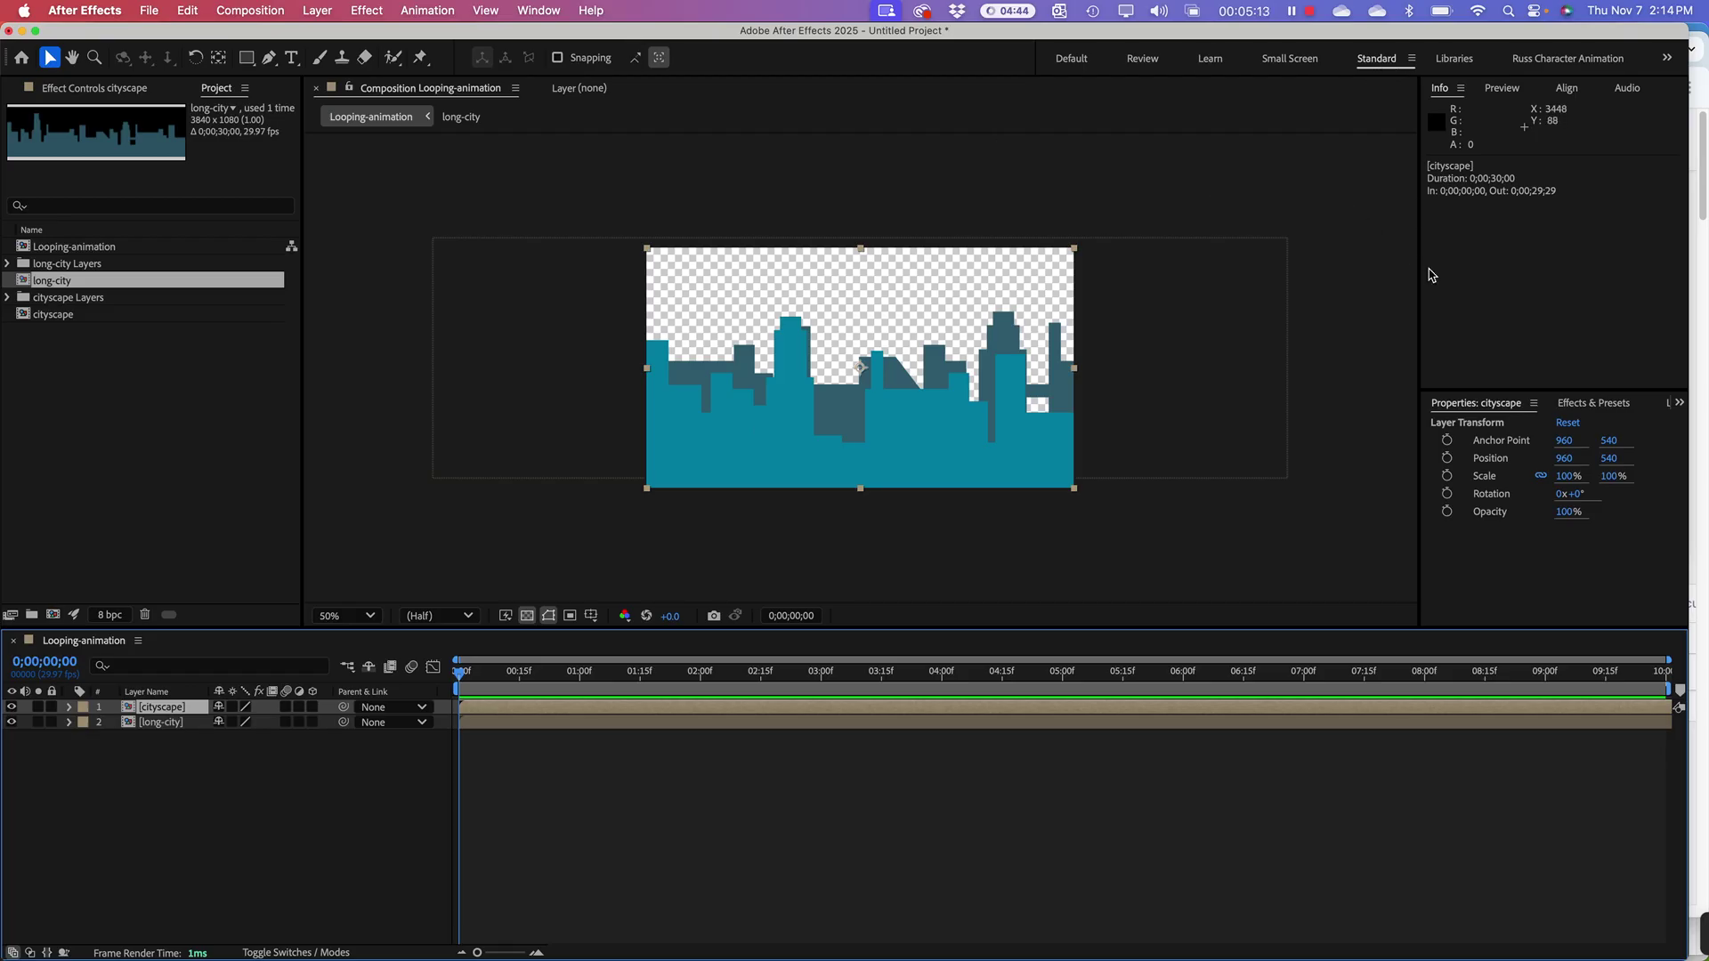
pyautogui.moveTo(1419, 271); pyautogui.dragTo(1385, 271)
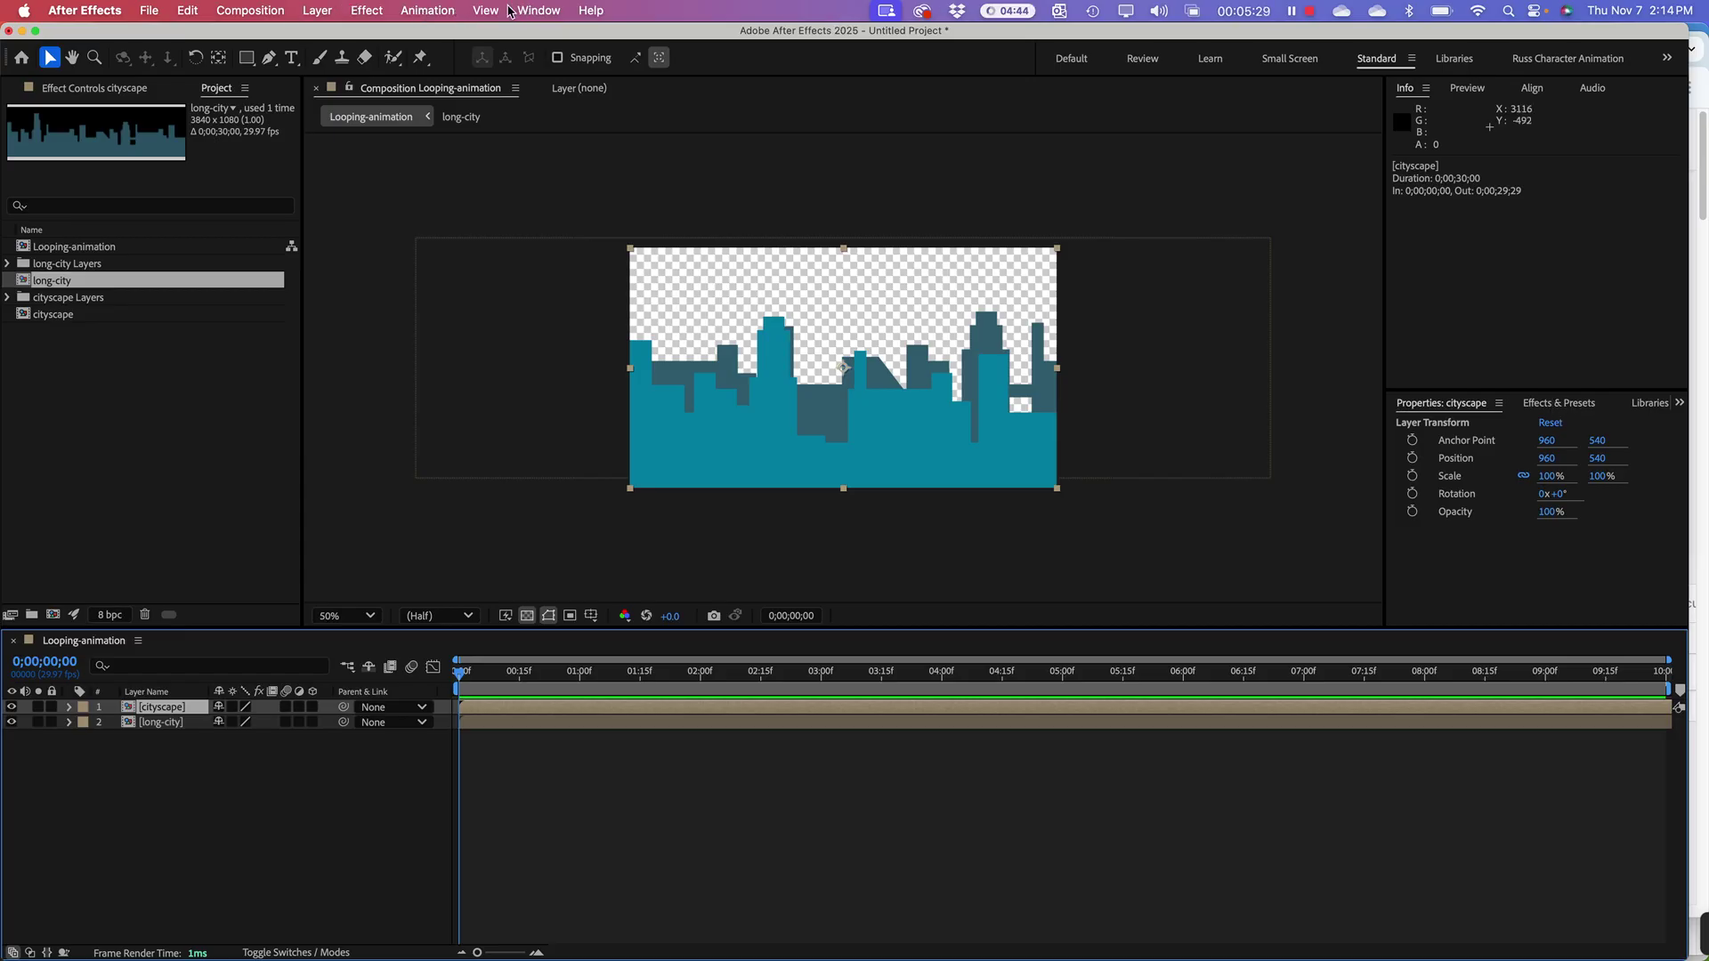
# Step: Show Effects & Presets from the Window menu and enlarge the panel upward
pyautogui.click(539, 10)
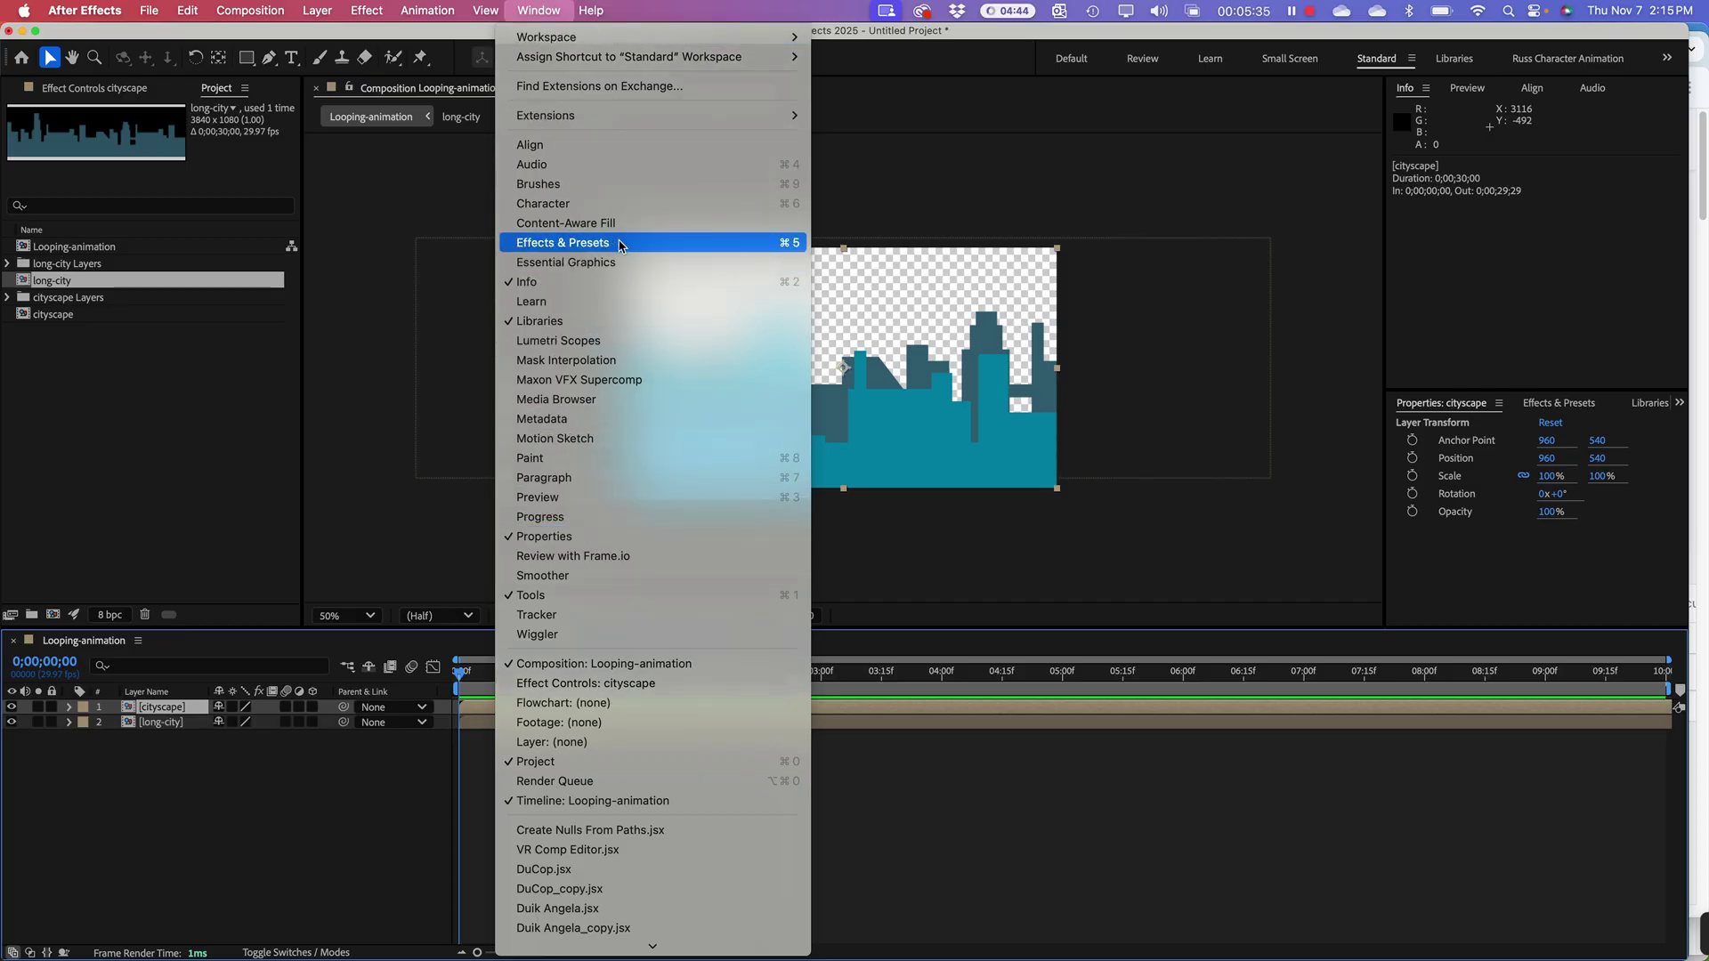
pyautogui.click(1558, 409)
pyautogui.click(1558, 405)
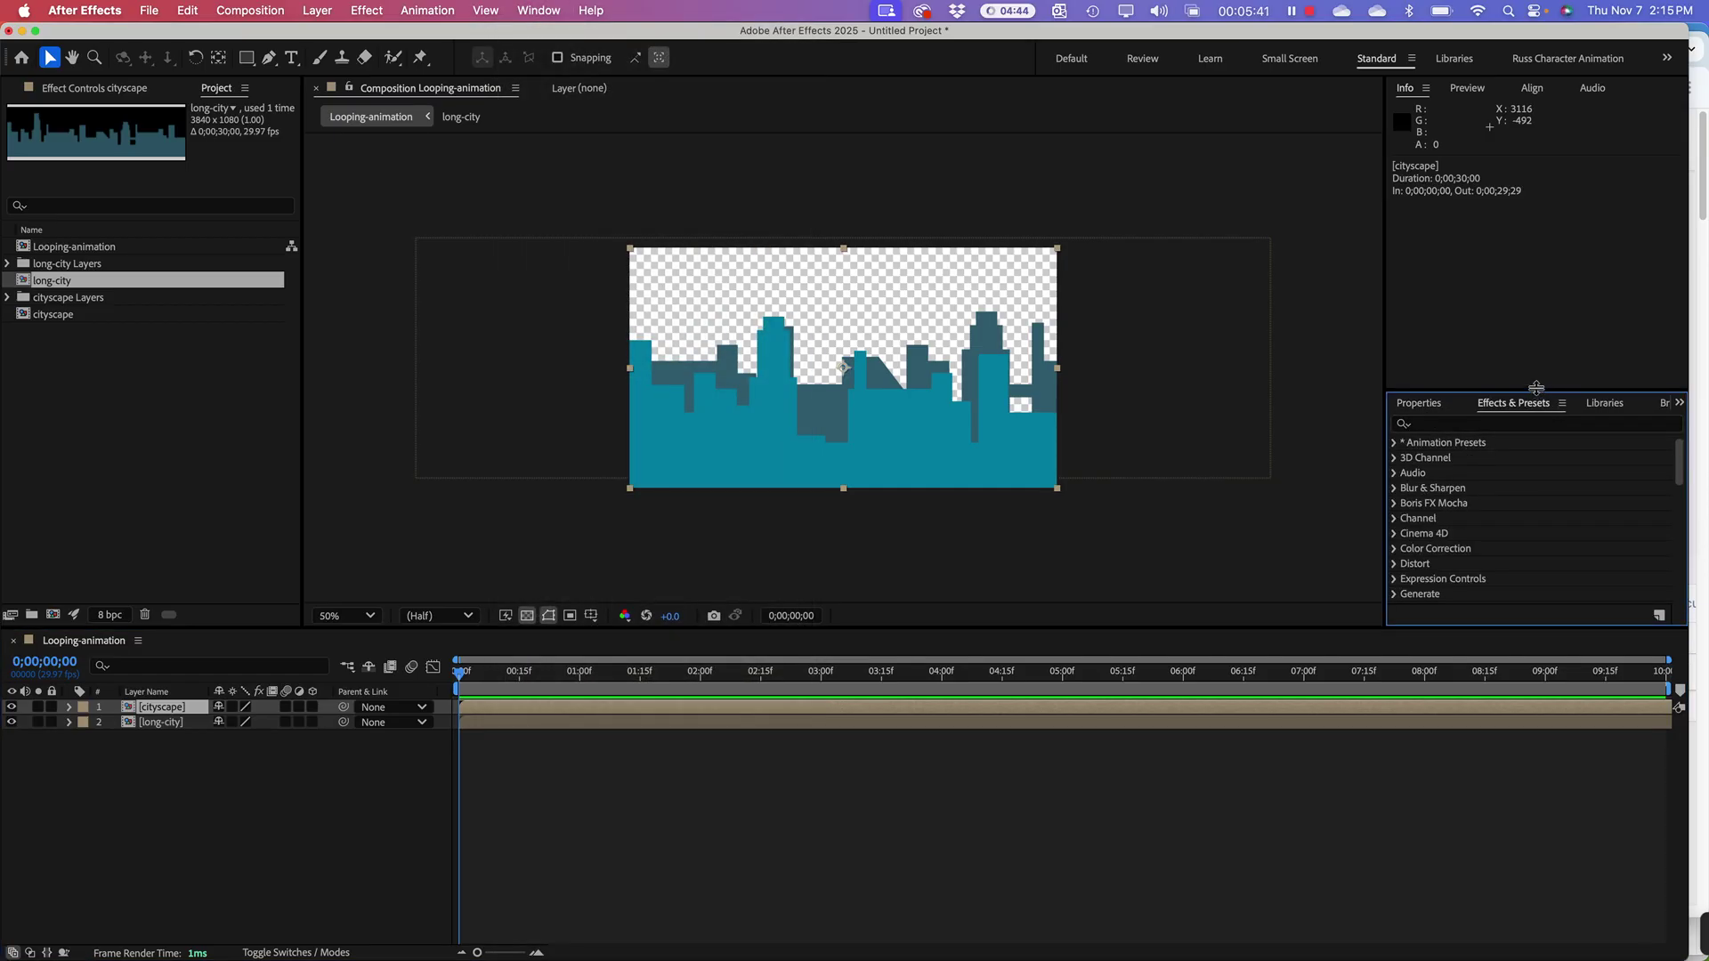
pyautogui.moveTo(1537, 388); pyautogui.dragTo(1531, 278)
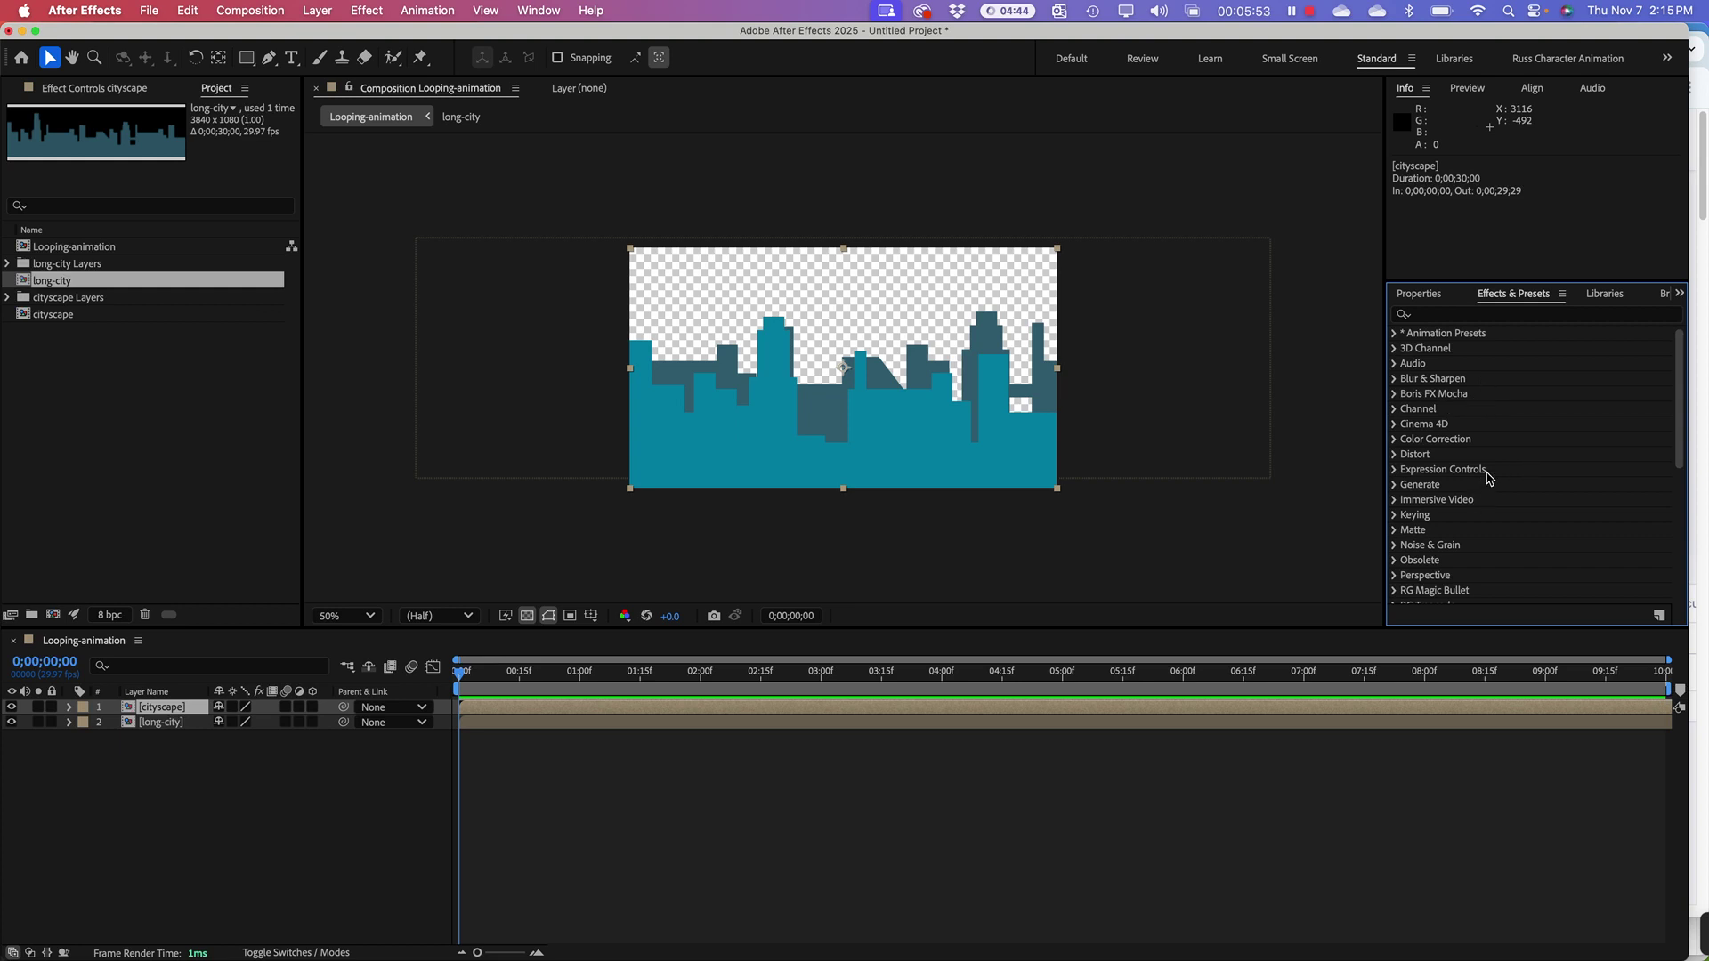
pyautogui.click(1407, 319)
# Step: Search effects for 'offset' and drag Distort > Offset onto the cityscape layer
pyautogui.click(1445, 314)
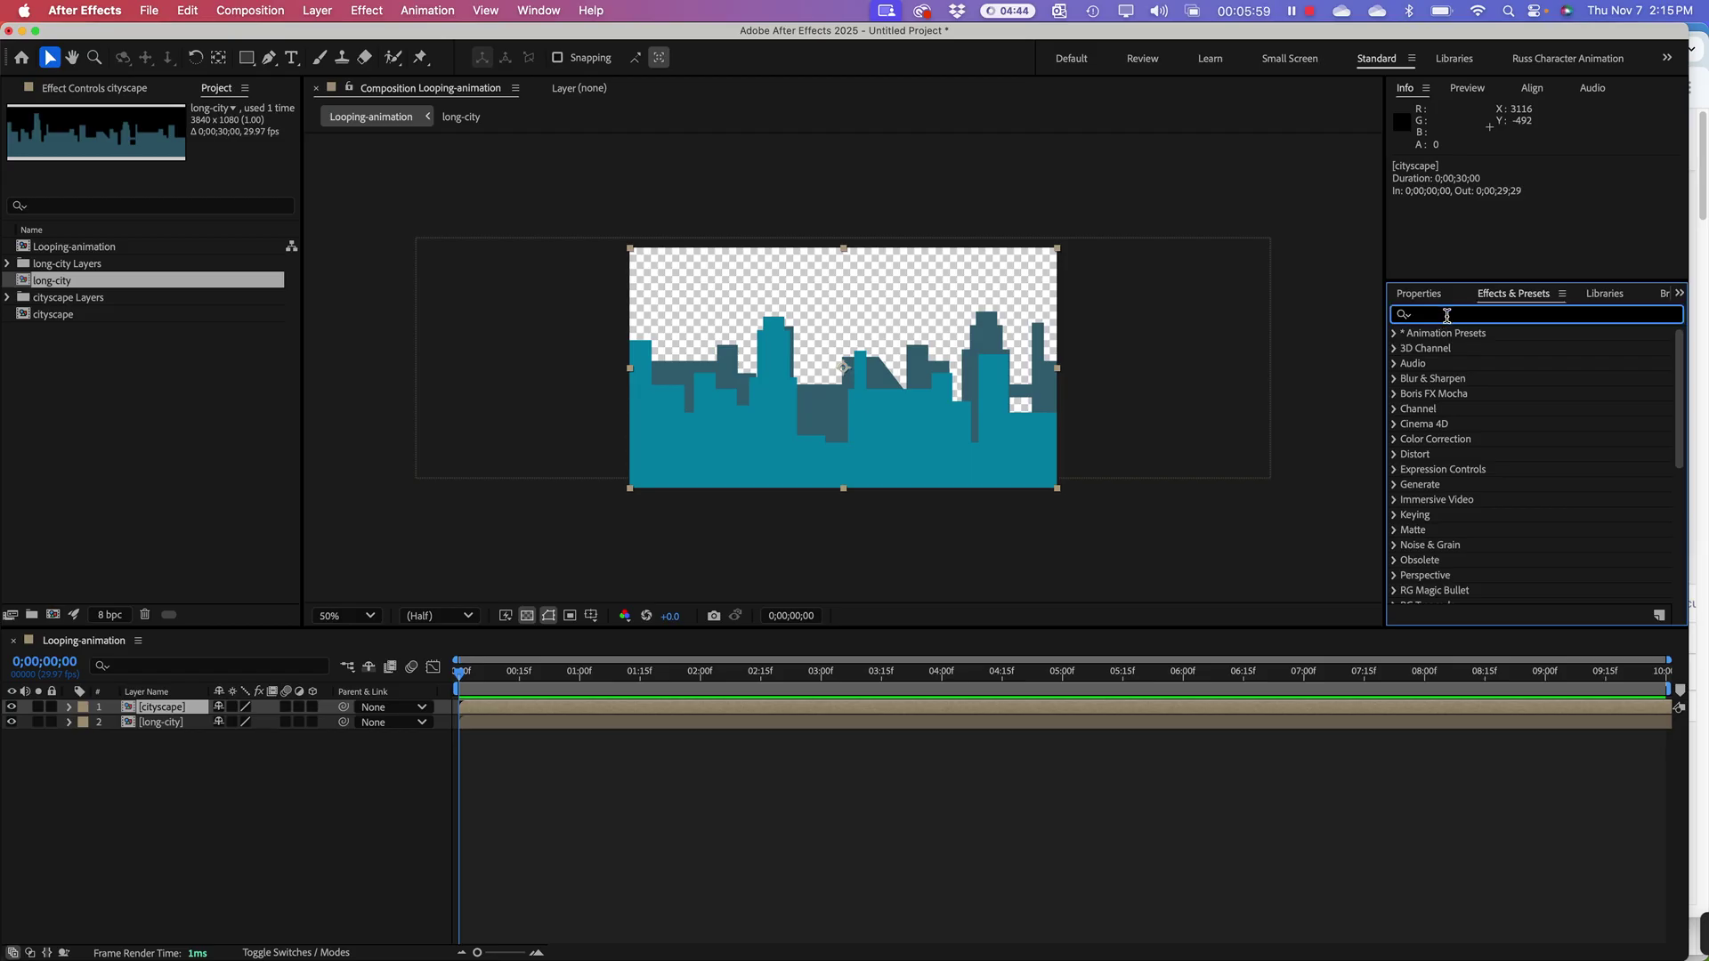
pyautogui.write('offset')
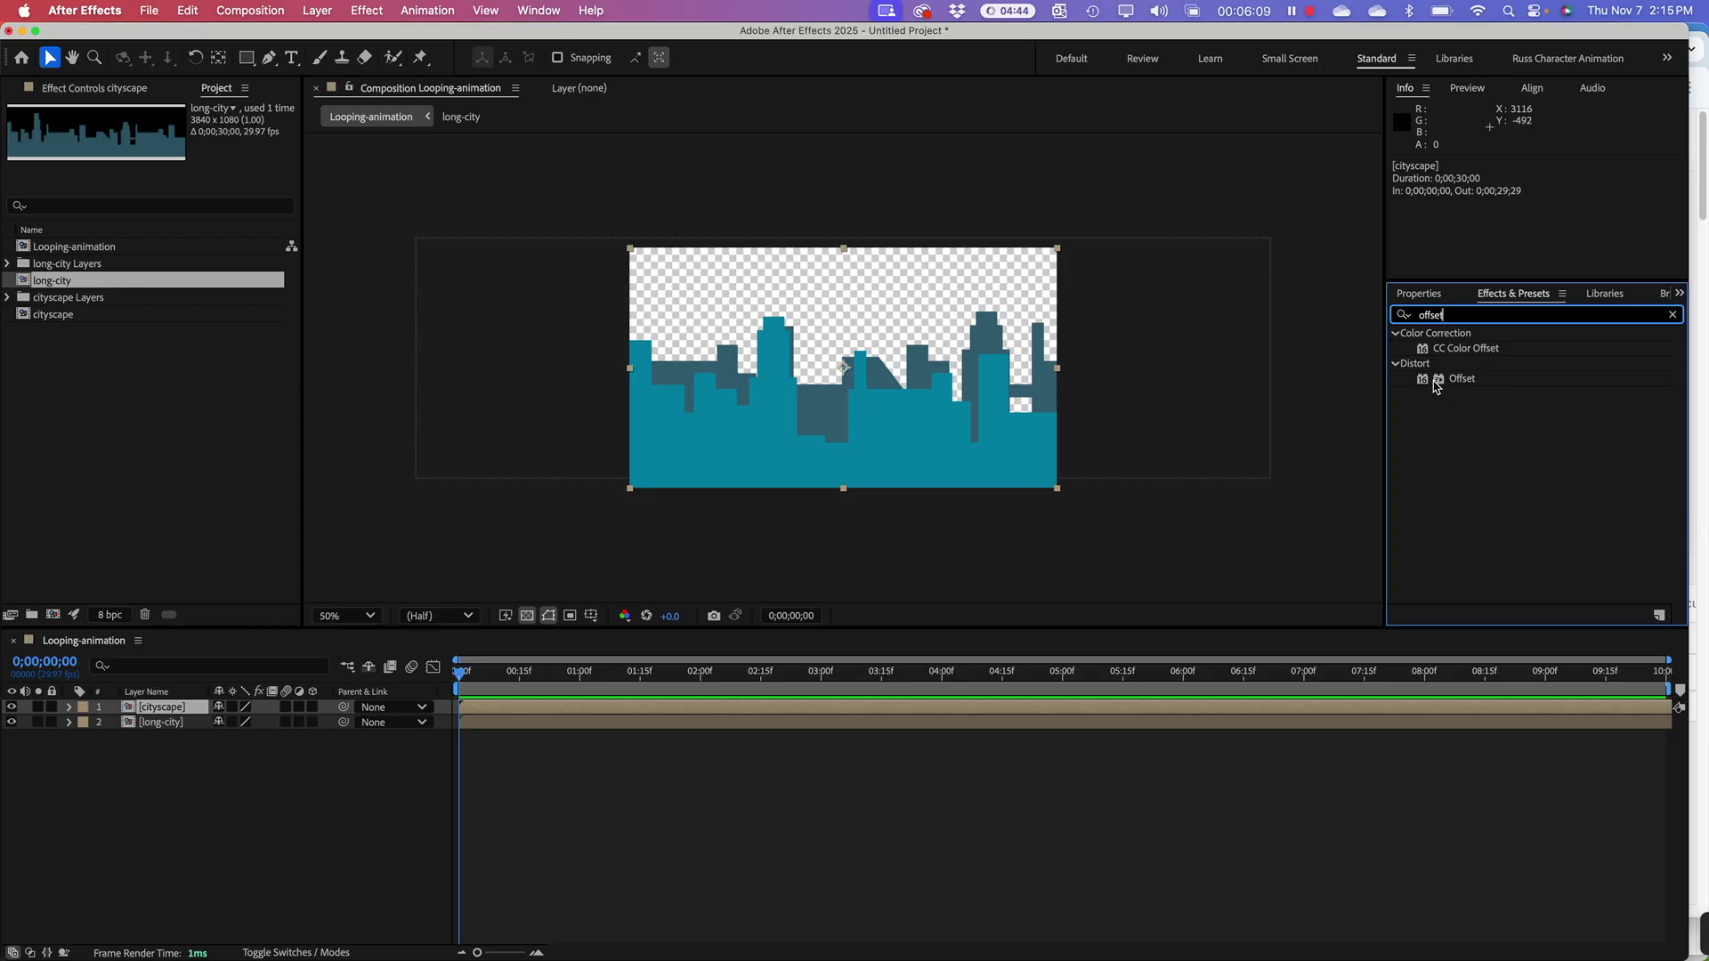
pyautogui.click(172, 712)
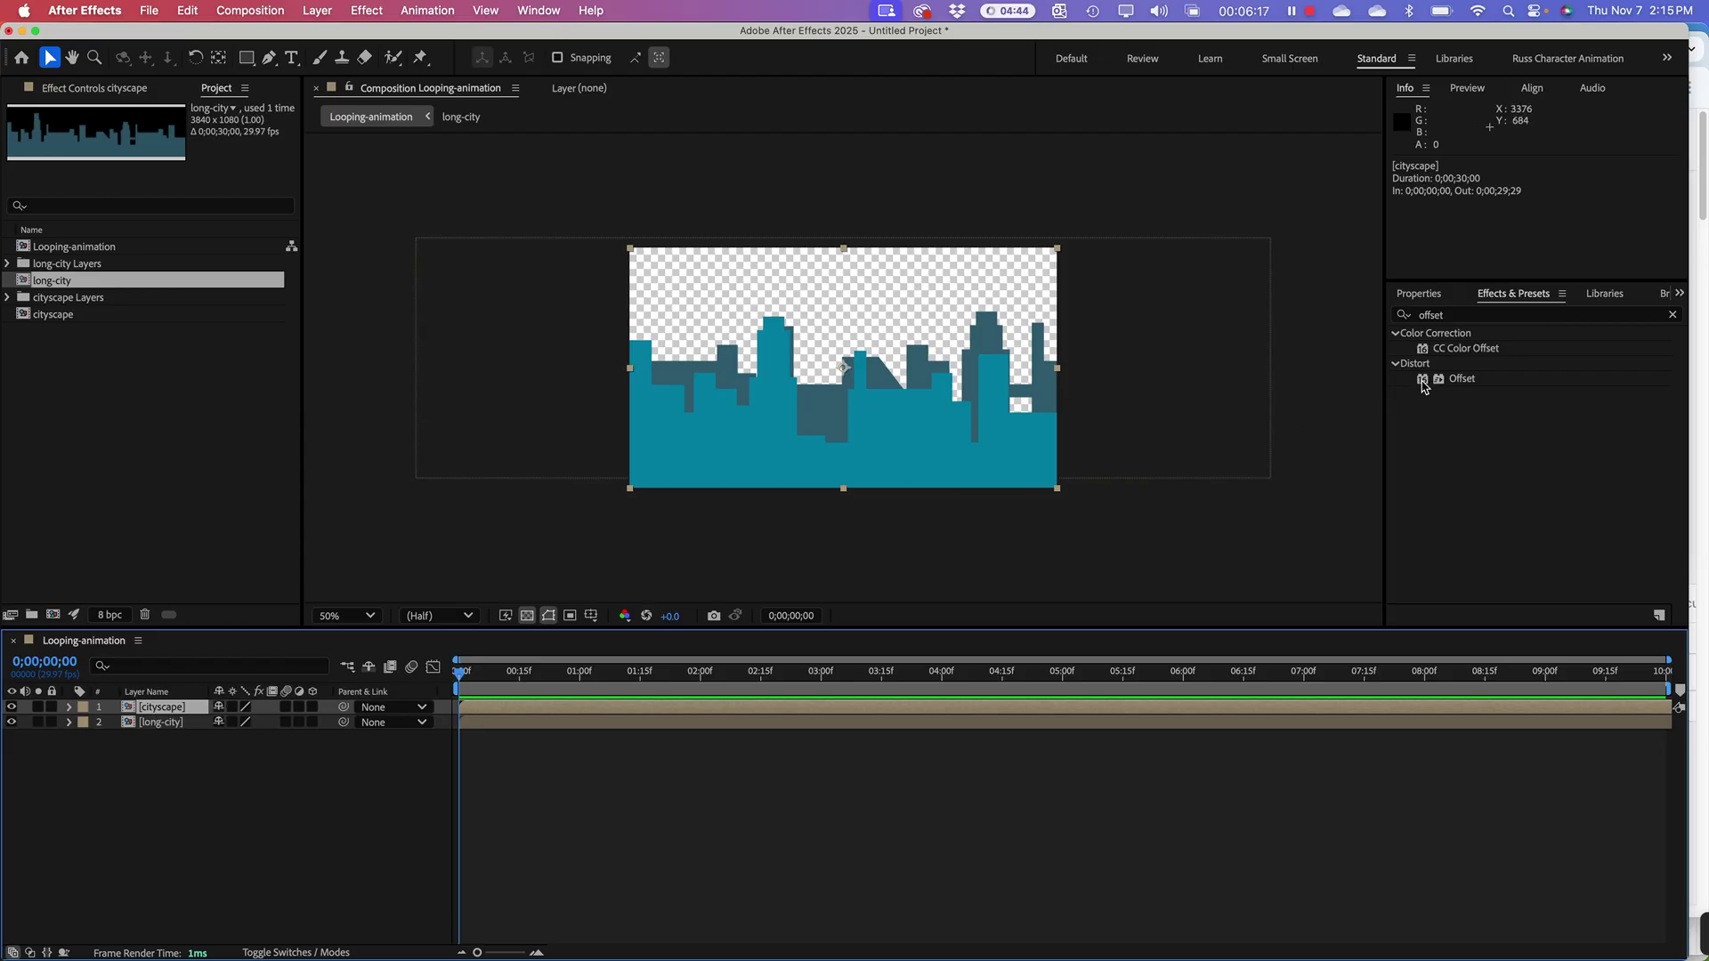
pyautogui.moveTo(1424, 386); pyautogui.dragTo(159, 710)
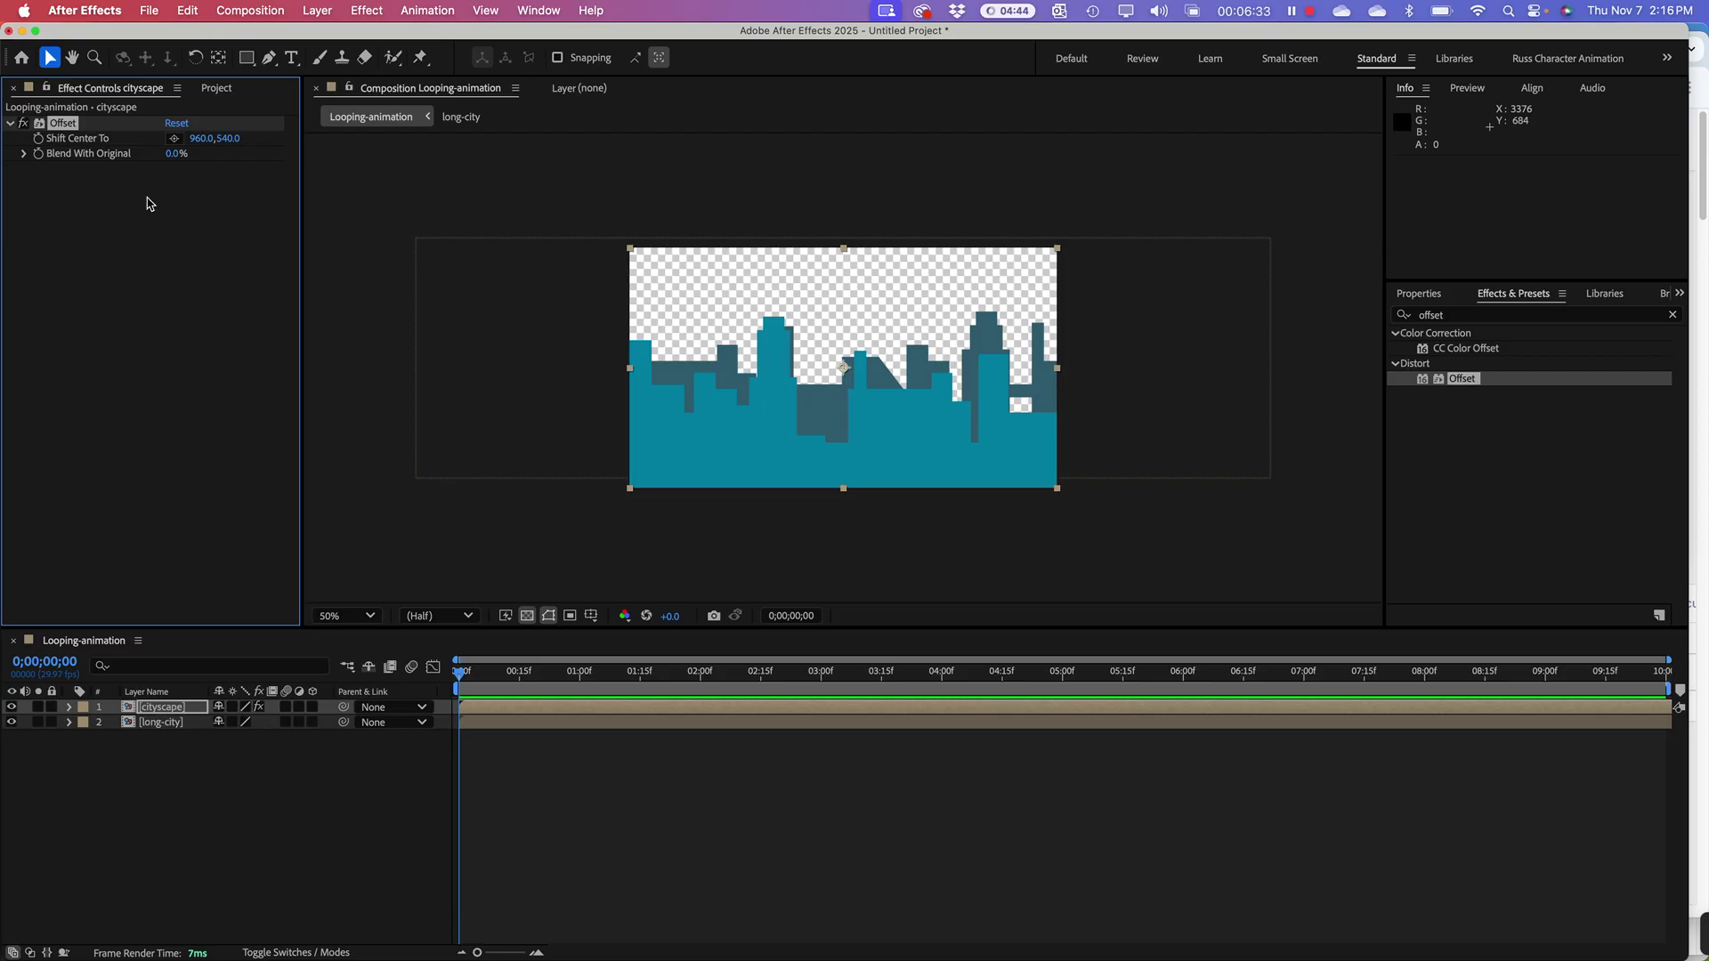
pyautogui.click(122, 709)
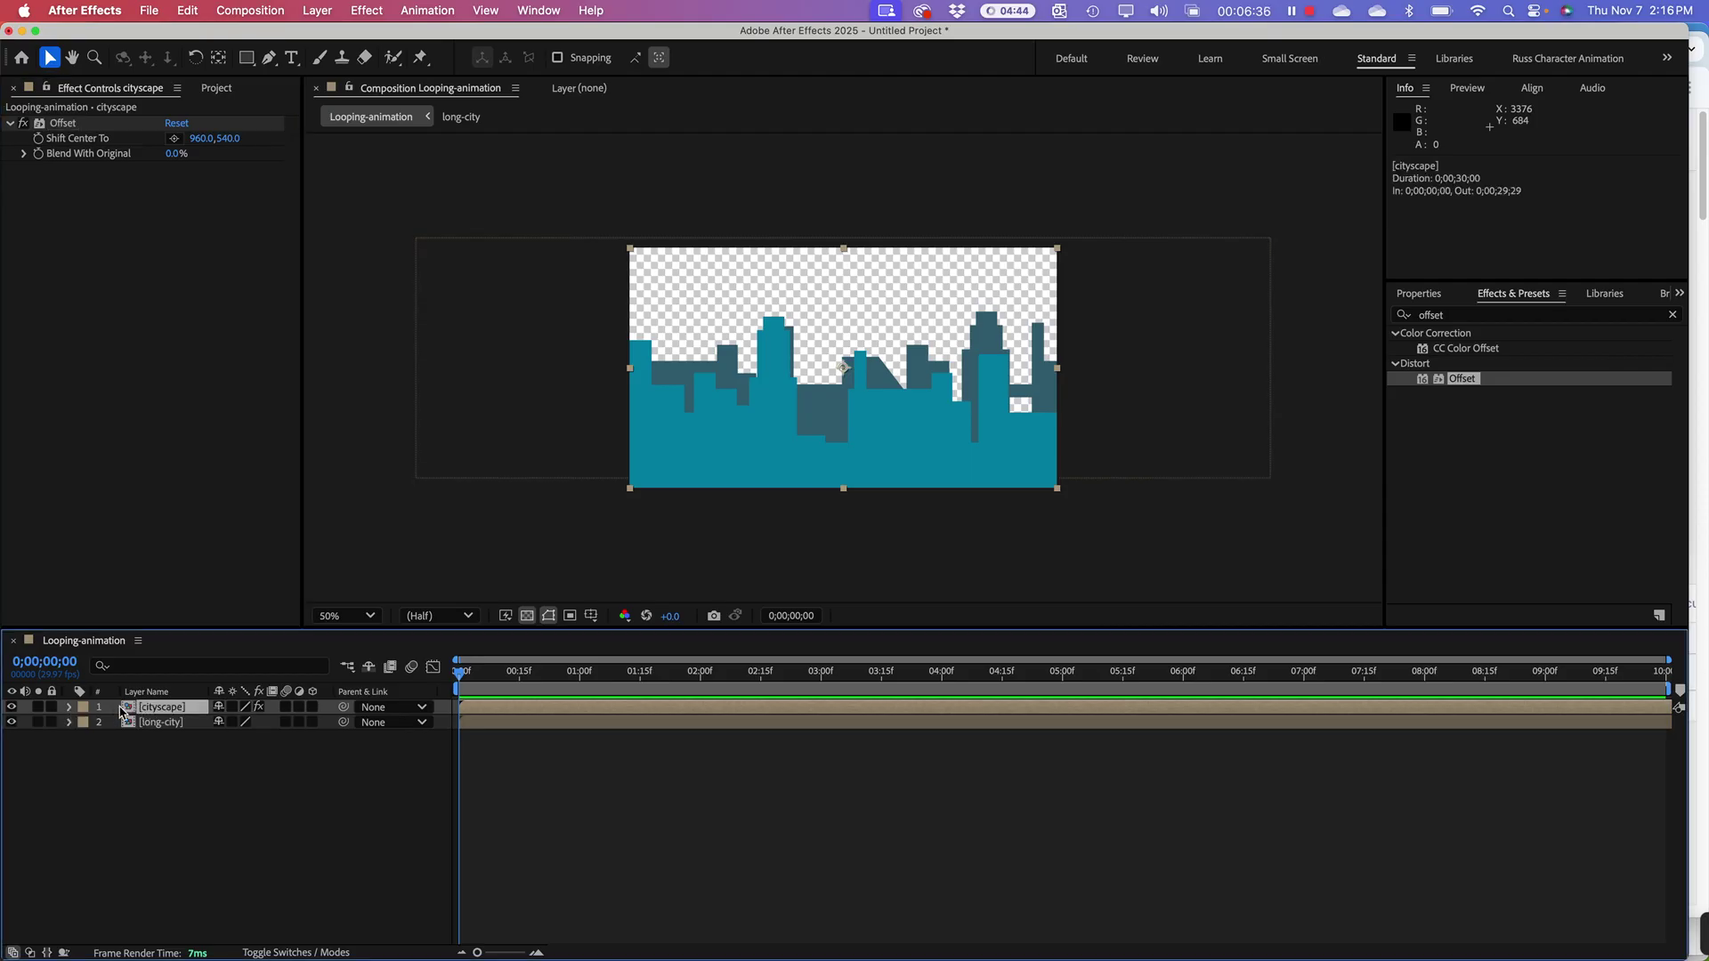
pyautogui.click(70, 708)
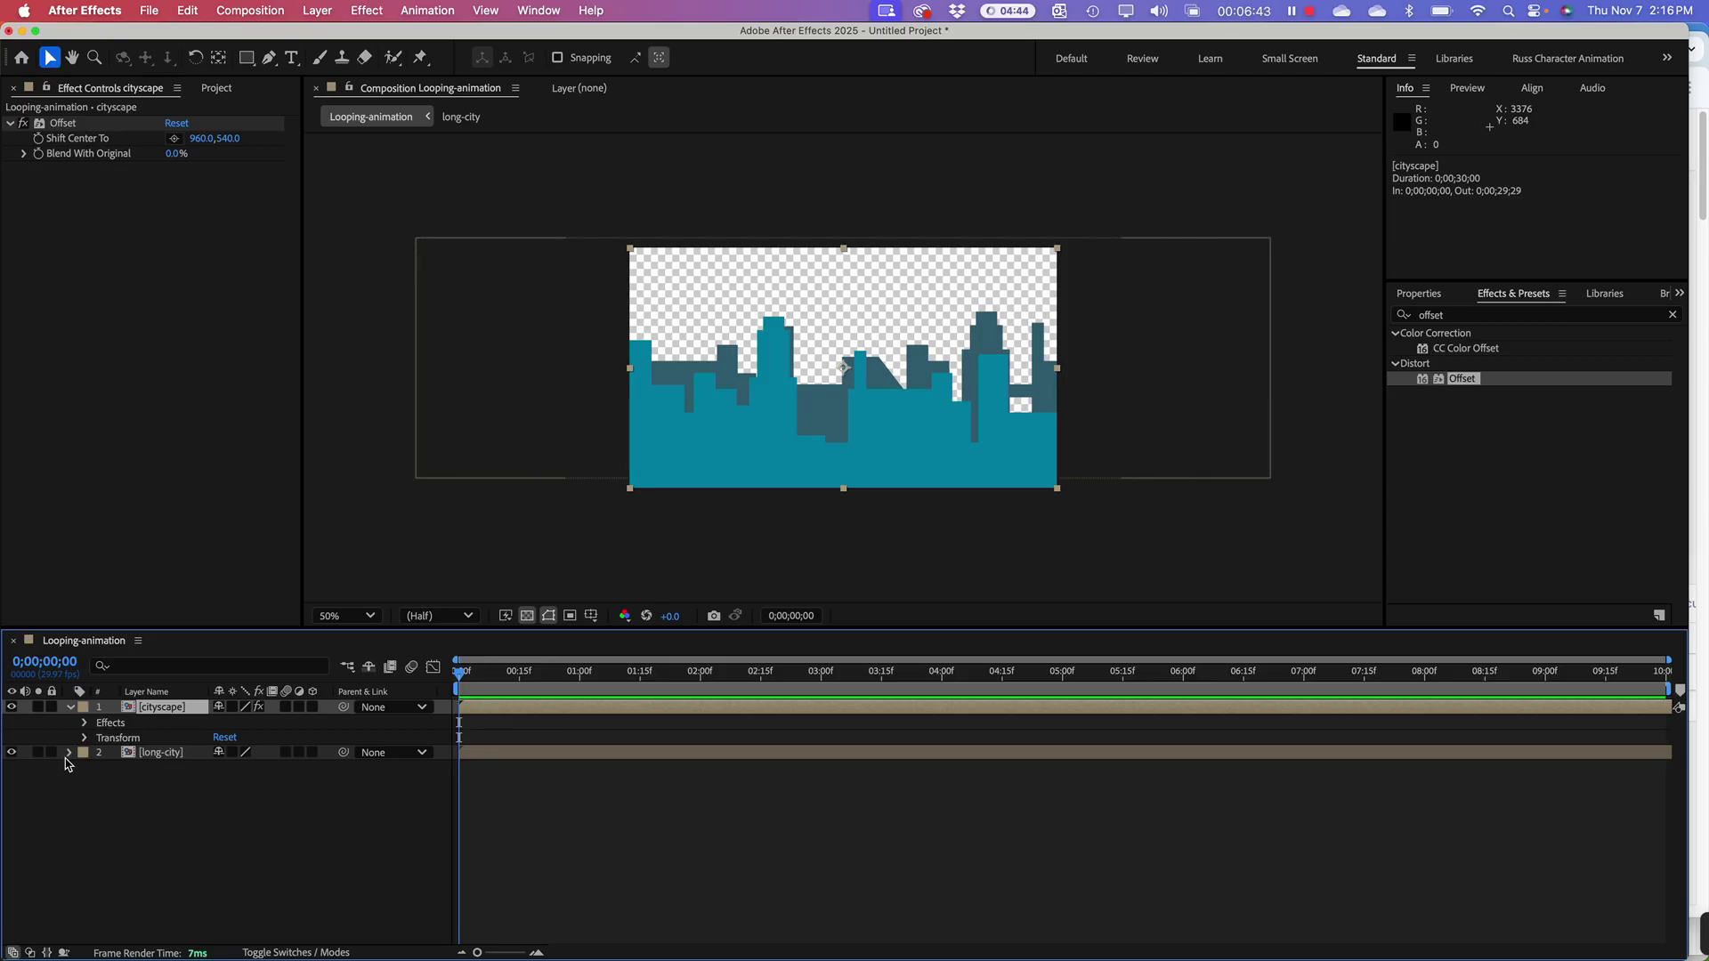
pyautogui.click(86, 723)
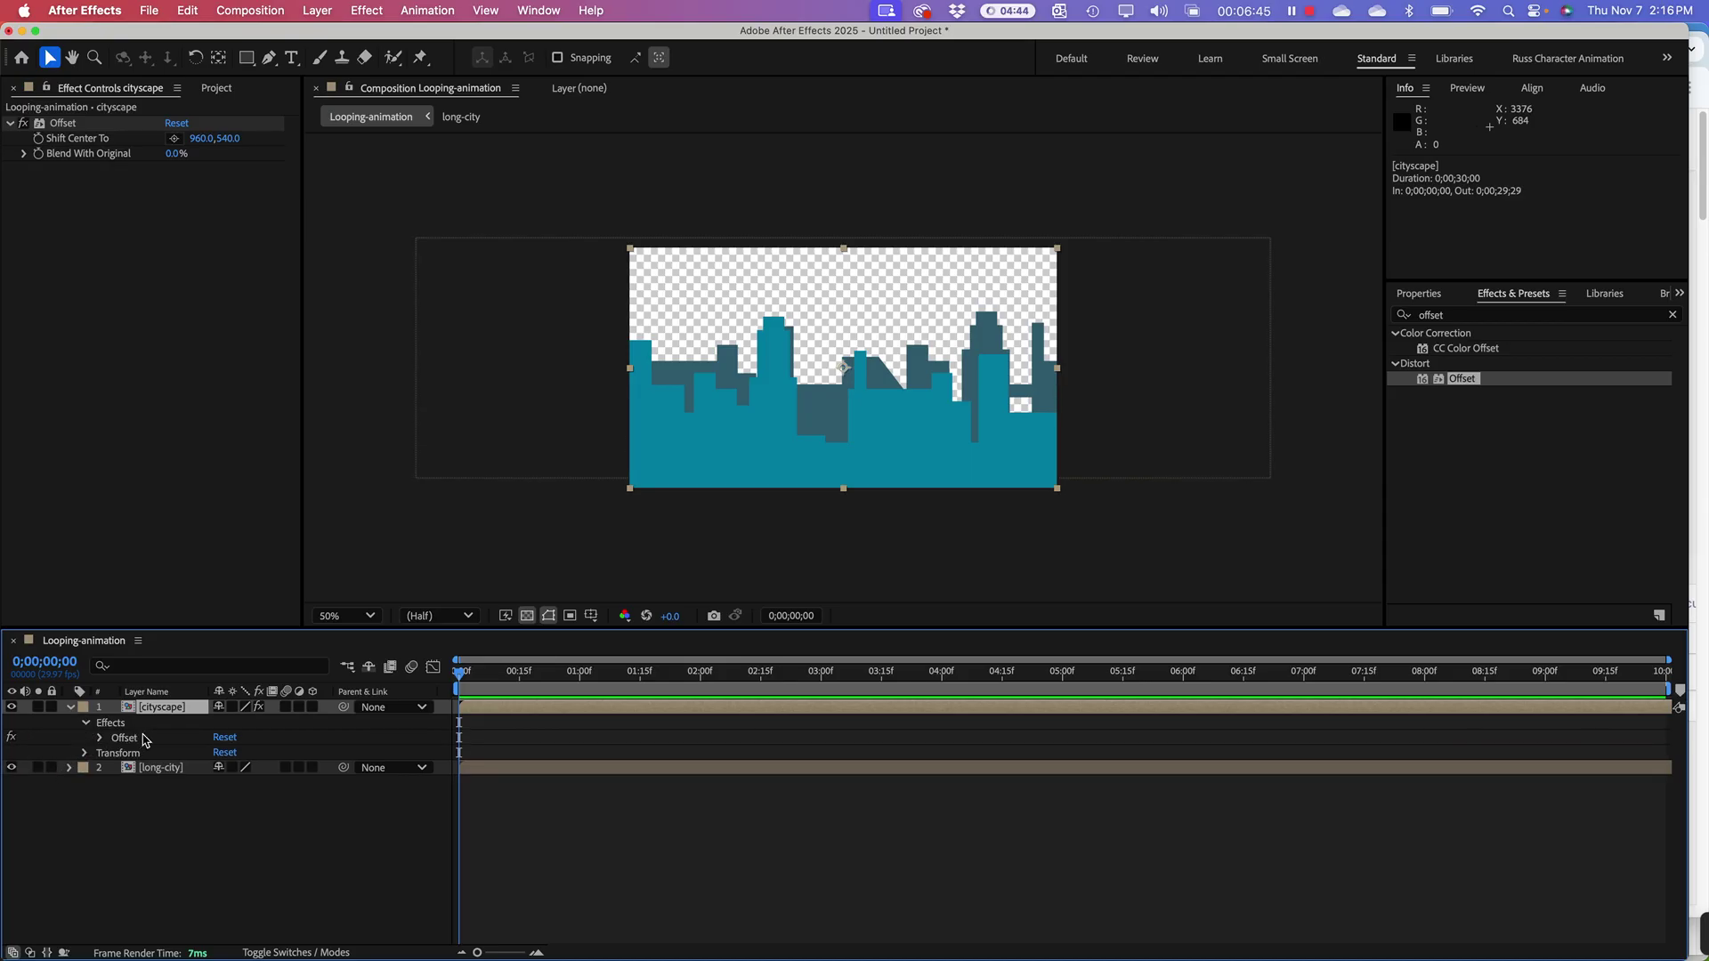
pyautogui.click(130, 741)
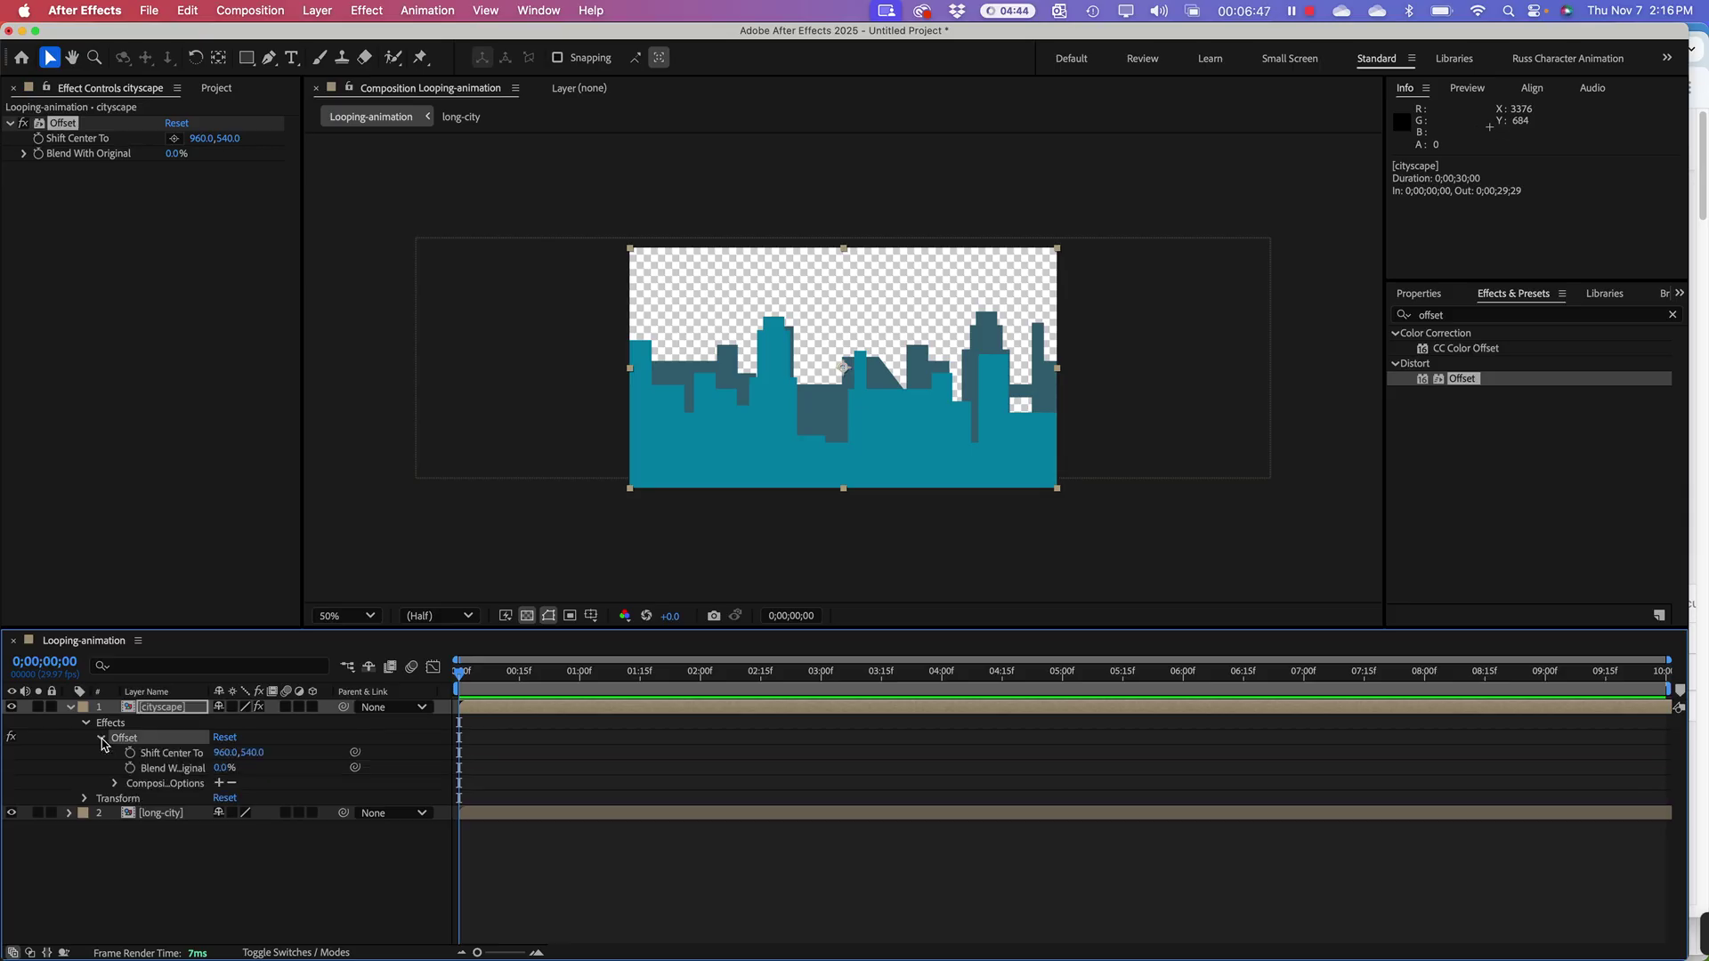
pyautogui.click(101, 738)
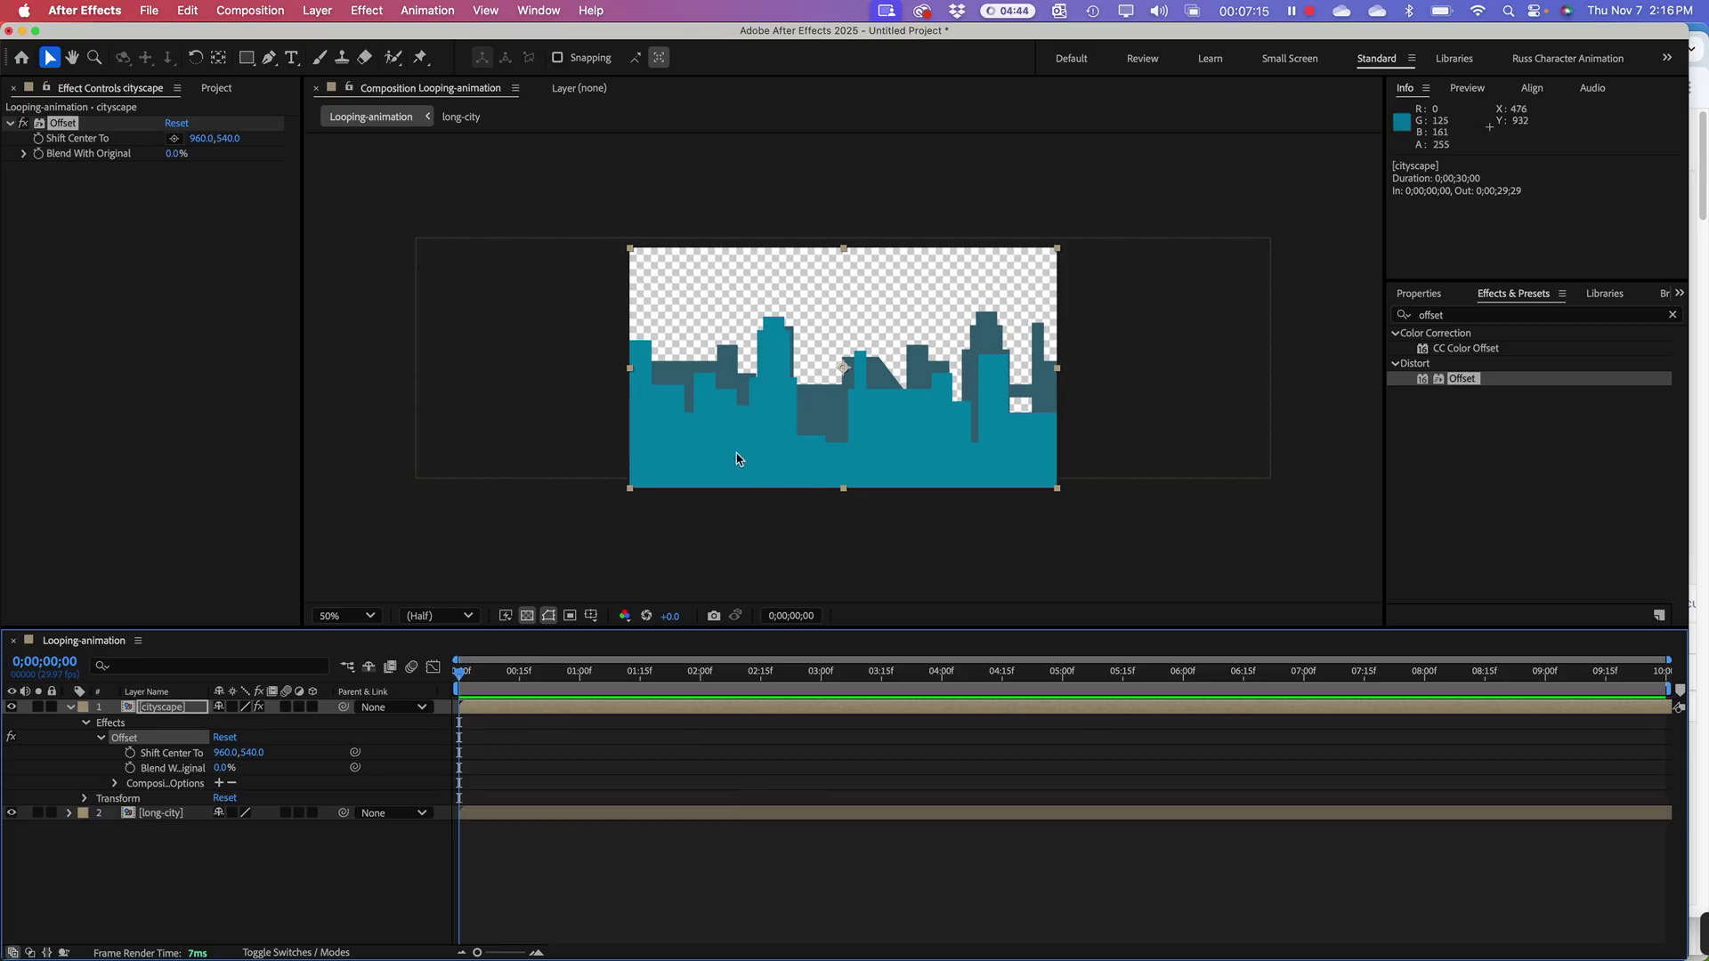
pyautogui.click(182, 354)
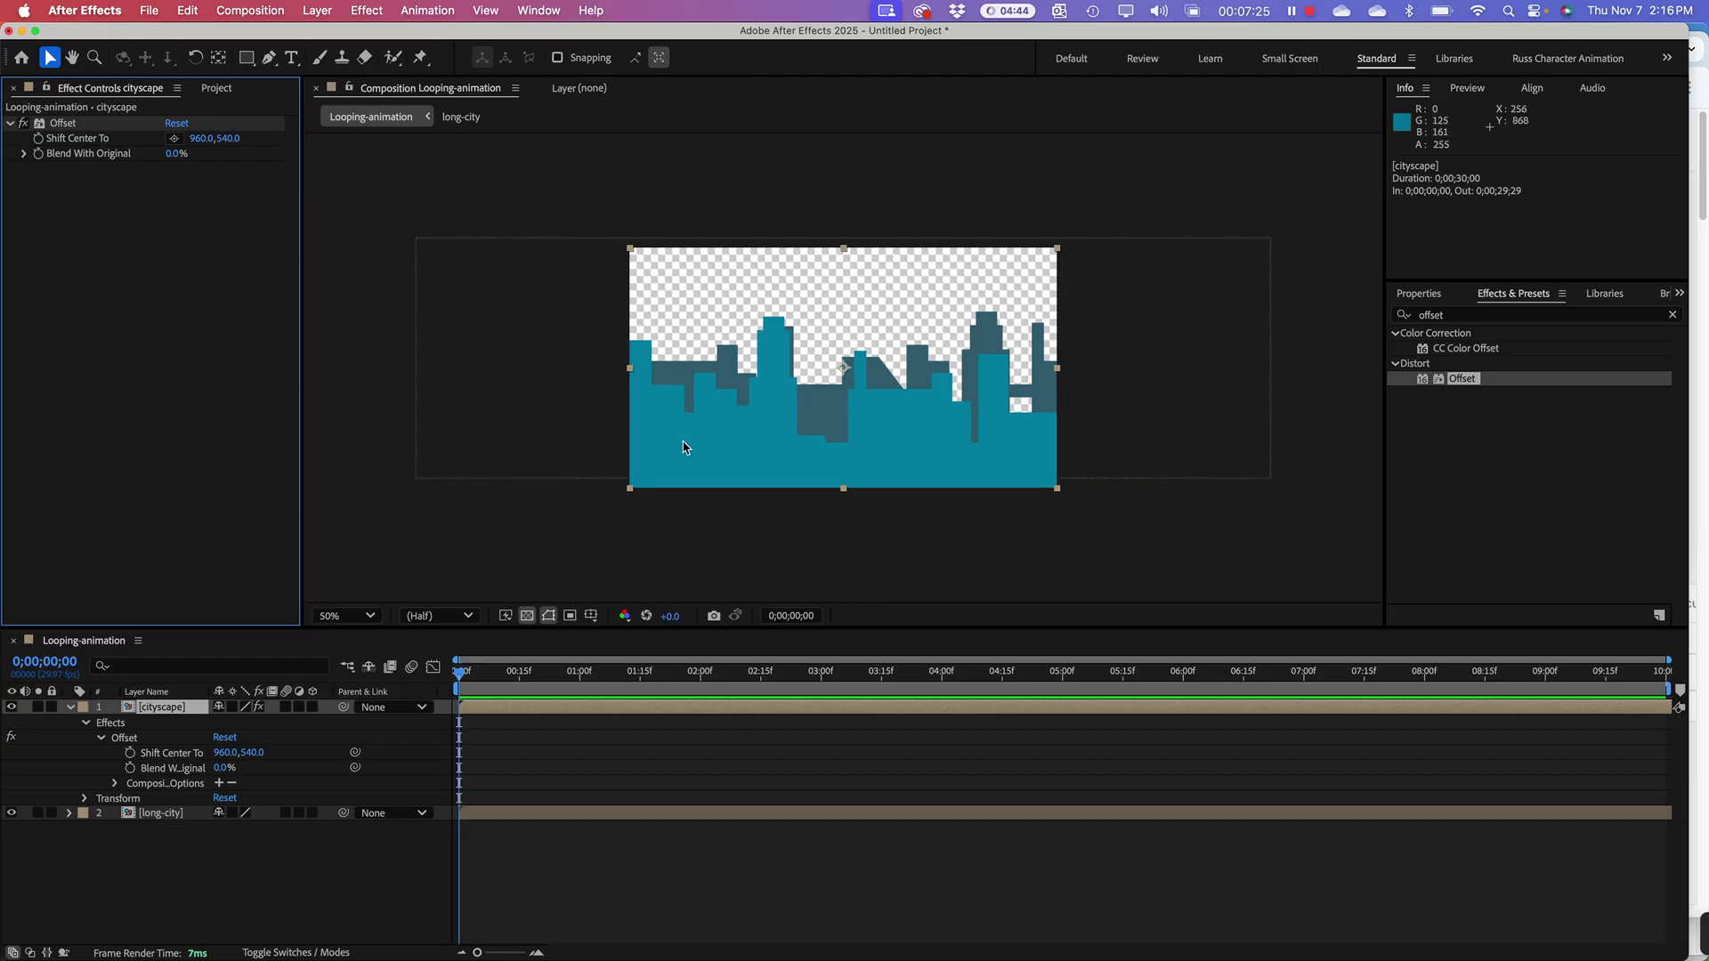
pyautogui.click(150, 710)
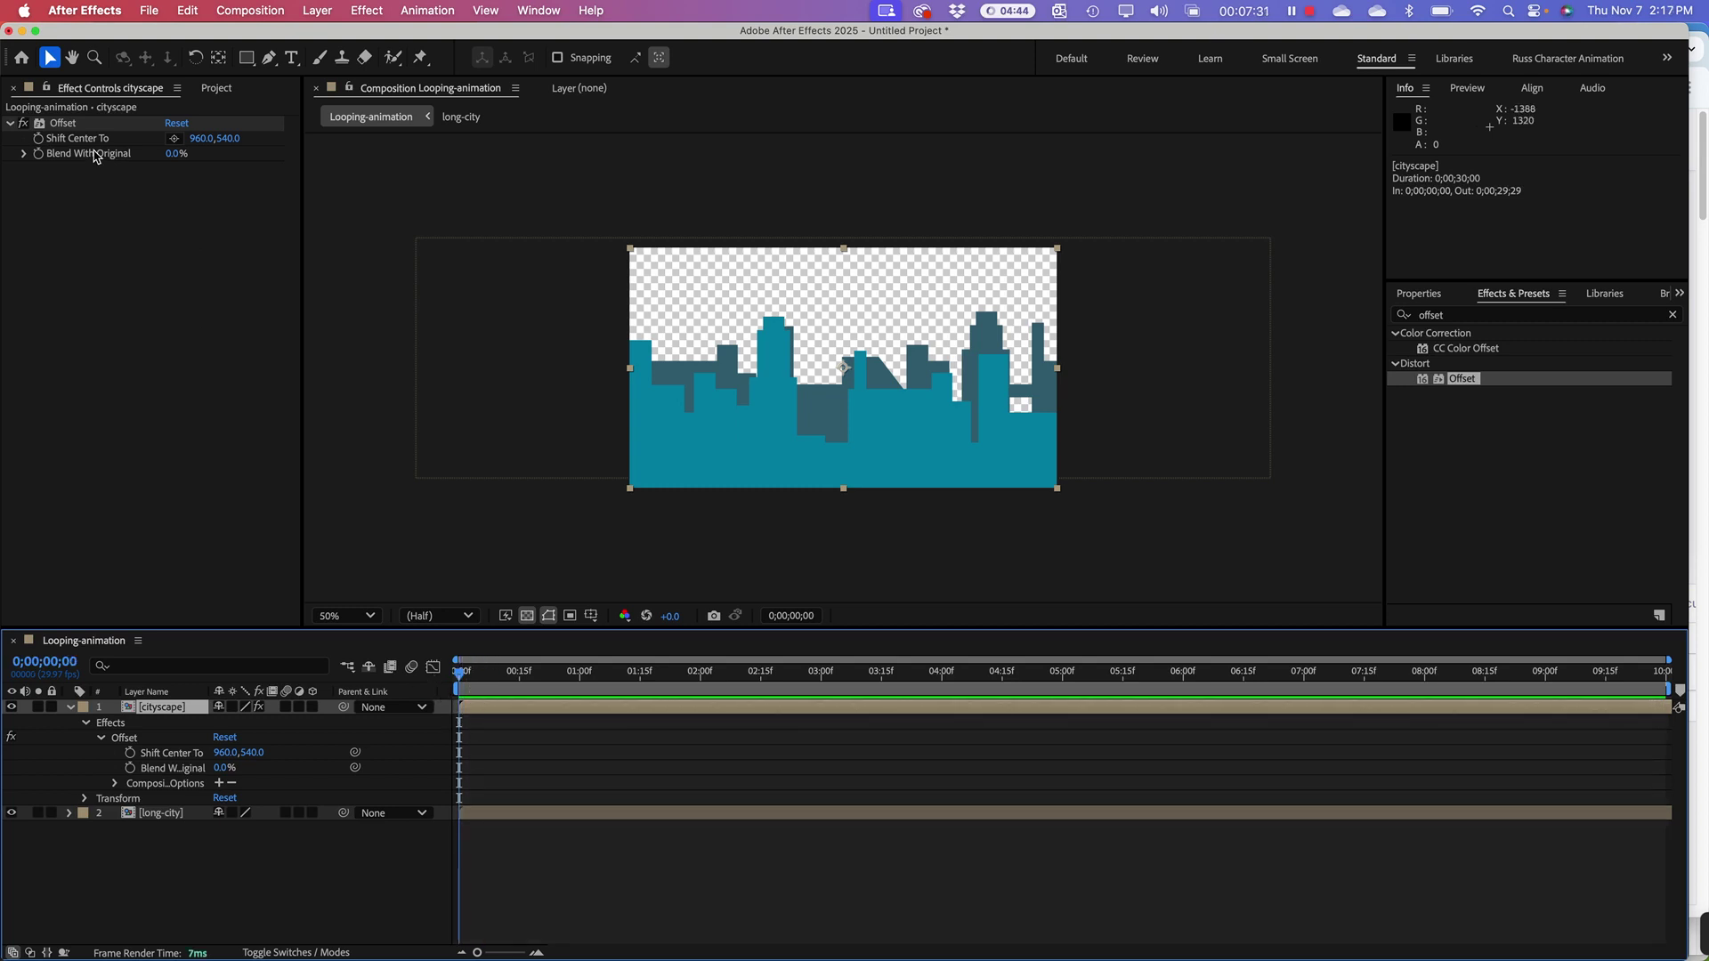
# Step: Set Shift Center To X to 0, keyframe it at 0;00;00;00, and move to 4 seconds
pyautogui.click(203, 139)
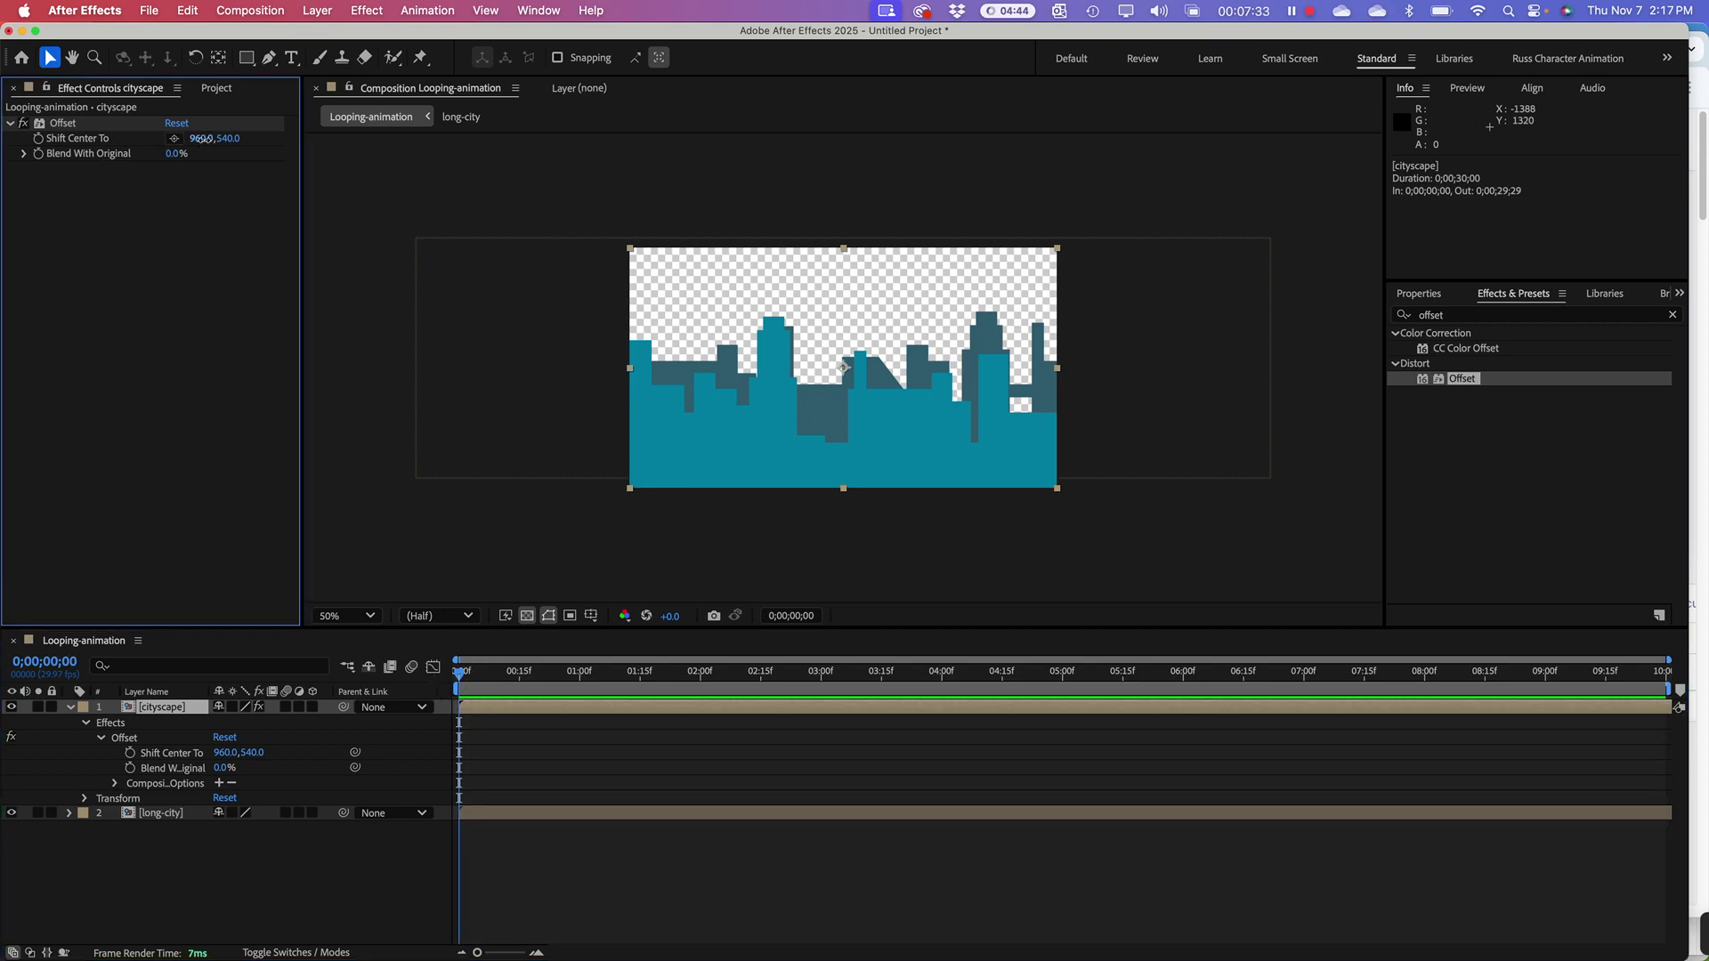
pyautogui.click(203, 140)
pyautogui.write('0')
pyautogui.press('Return')
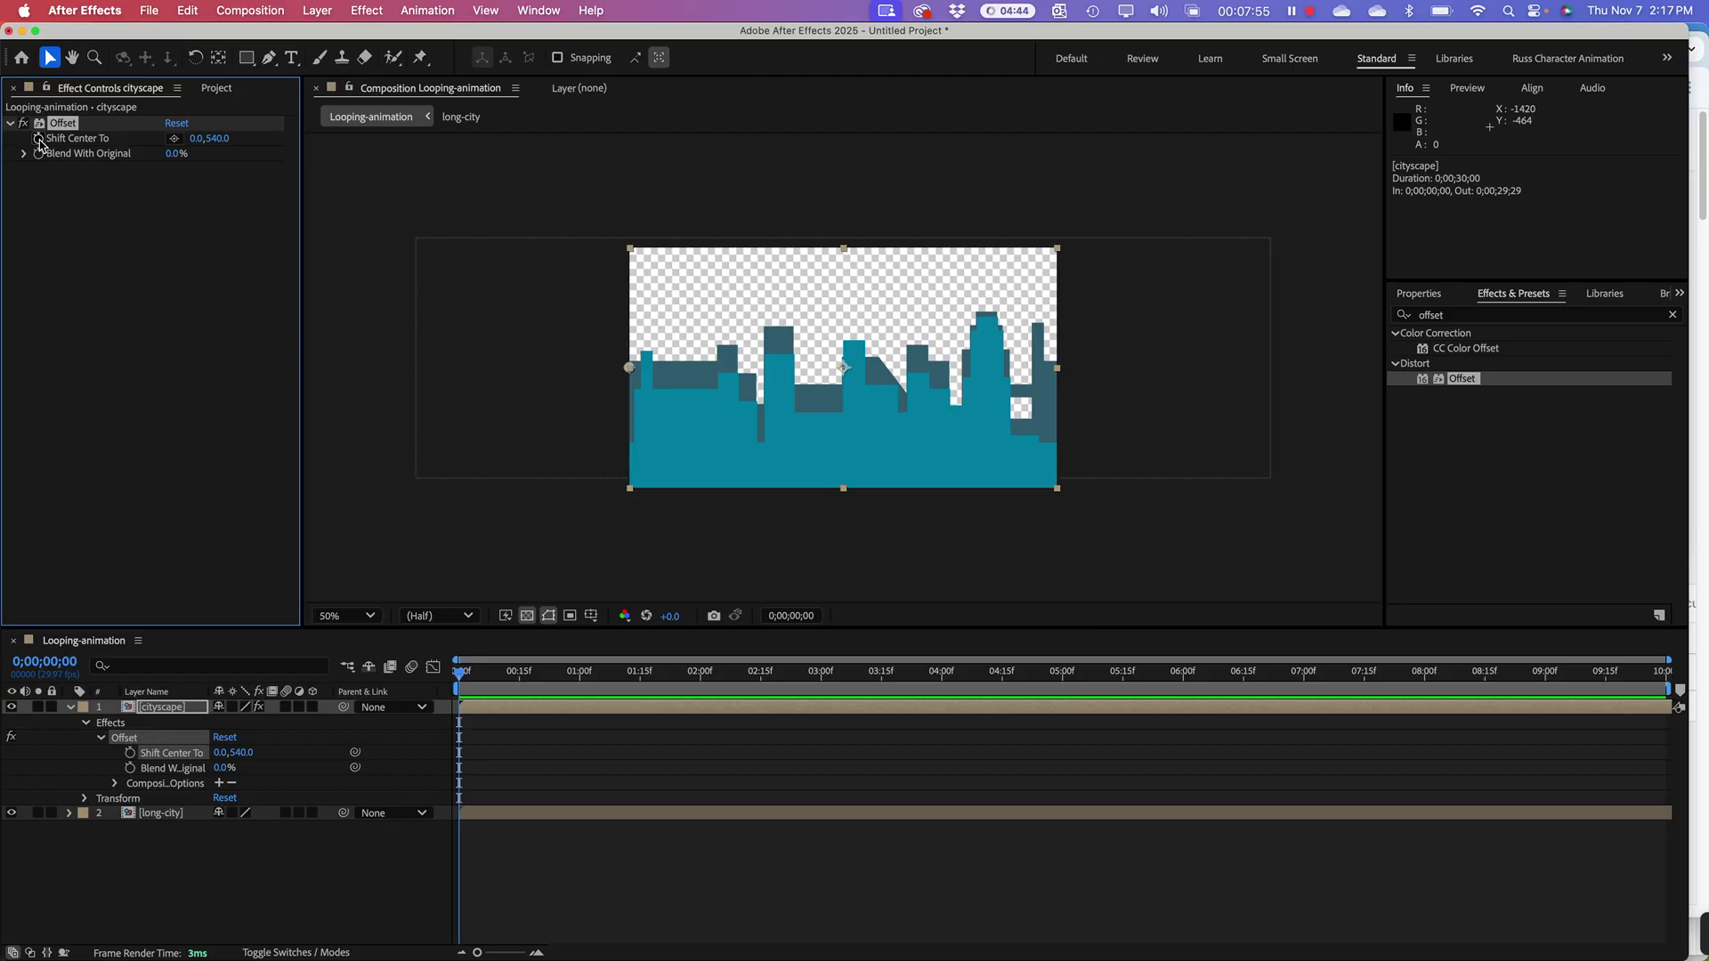
pyautogui.click(38, 139)
pyautogui.moveTo(461, 760)
pyautogui.moveTo(461, 684); pyautogui.dragTo(945, 721)
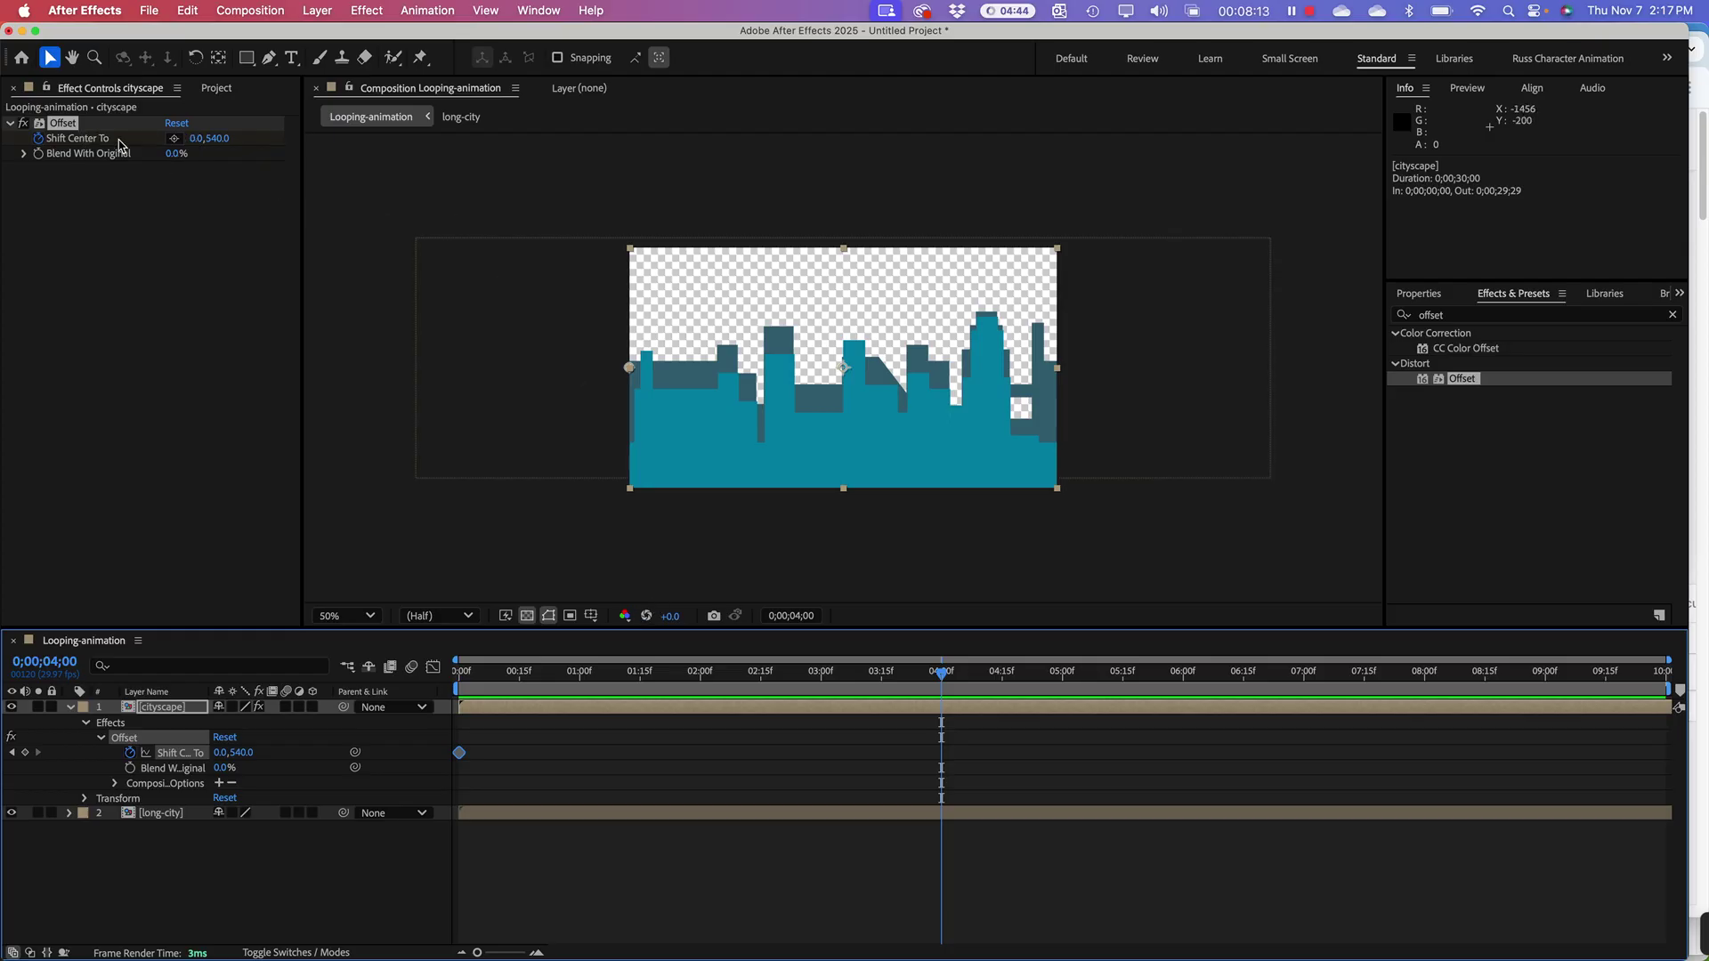
# Step: Keyframe Shift Center To X at 3840 (1920*2) at 4;00 and end the work area at 4;00
pyautogui.click(198, 139)
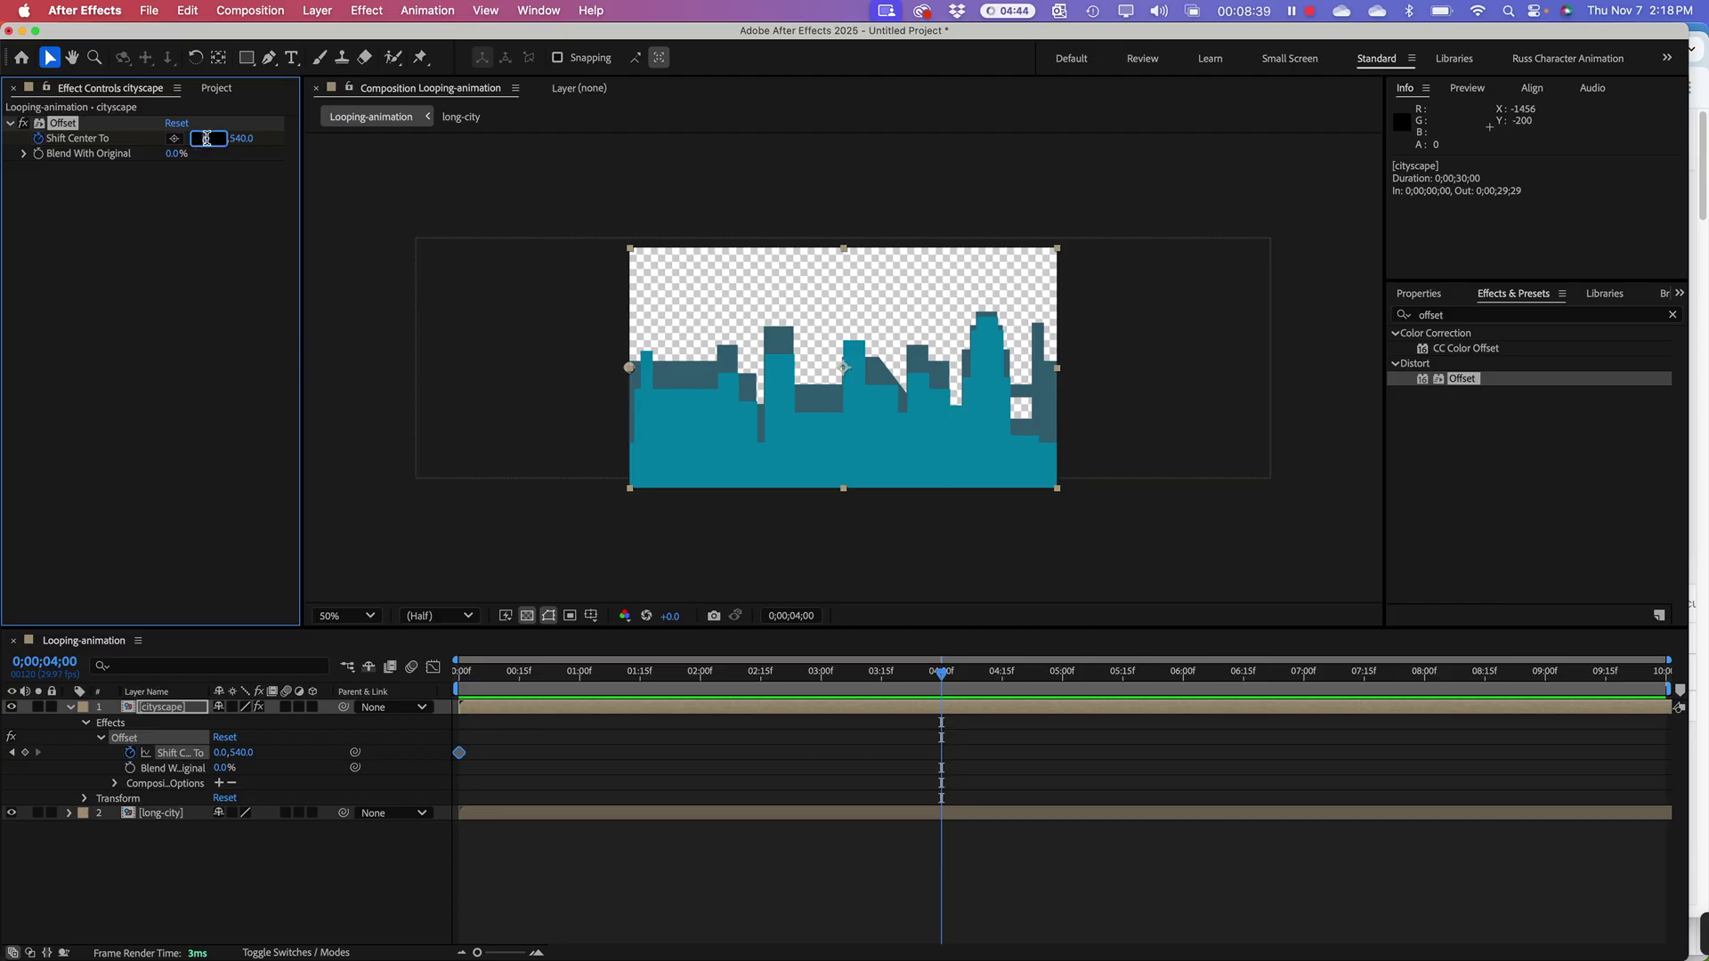
pyautogui.write('0')
pyautogui.write('920')
pyautogui.write('*2')
pyautogui.press('Return')
pyautogui.moveTo(1664, 690)
pyautogui.mouseDown()
pyautogui.moveTo(1244, 729)
pyautogui.moveTo(941, 727)
pyautogui.mouseUp()
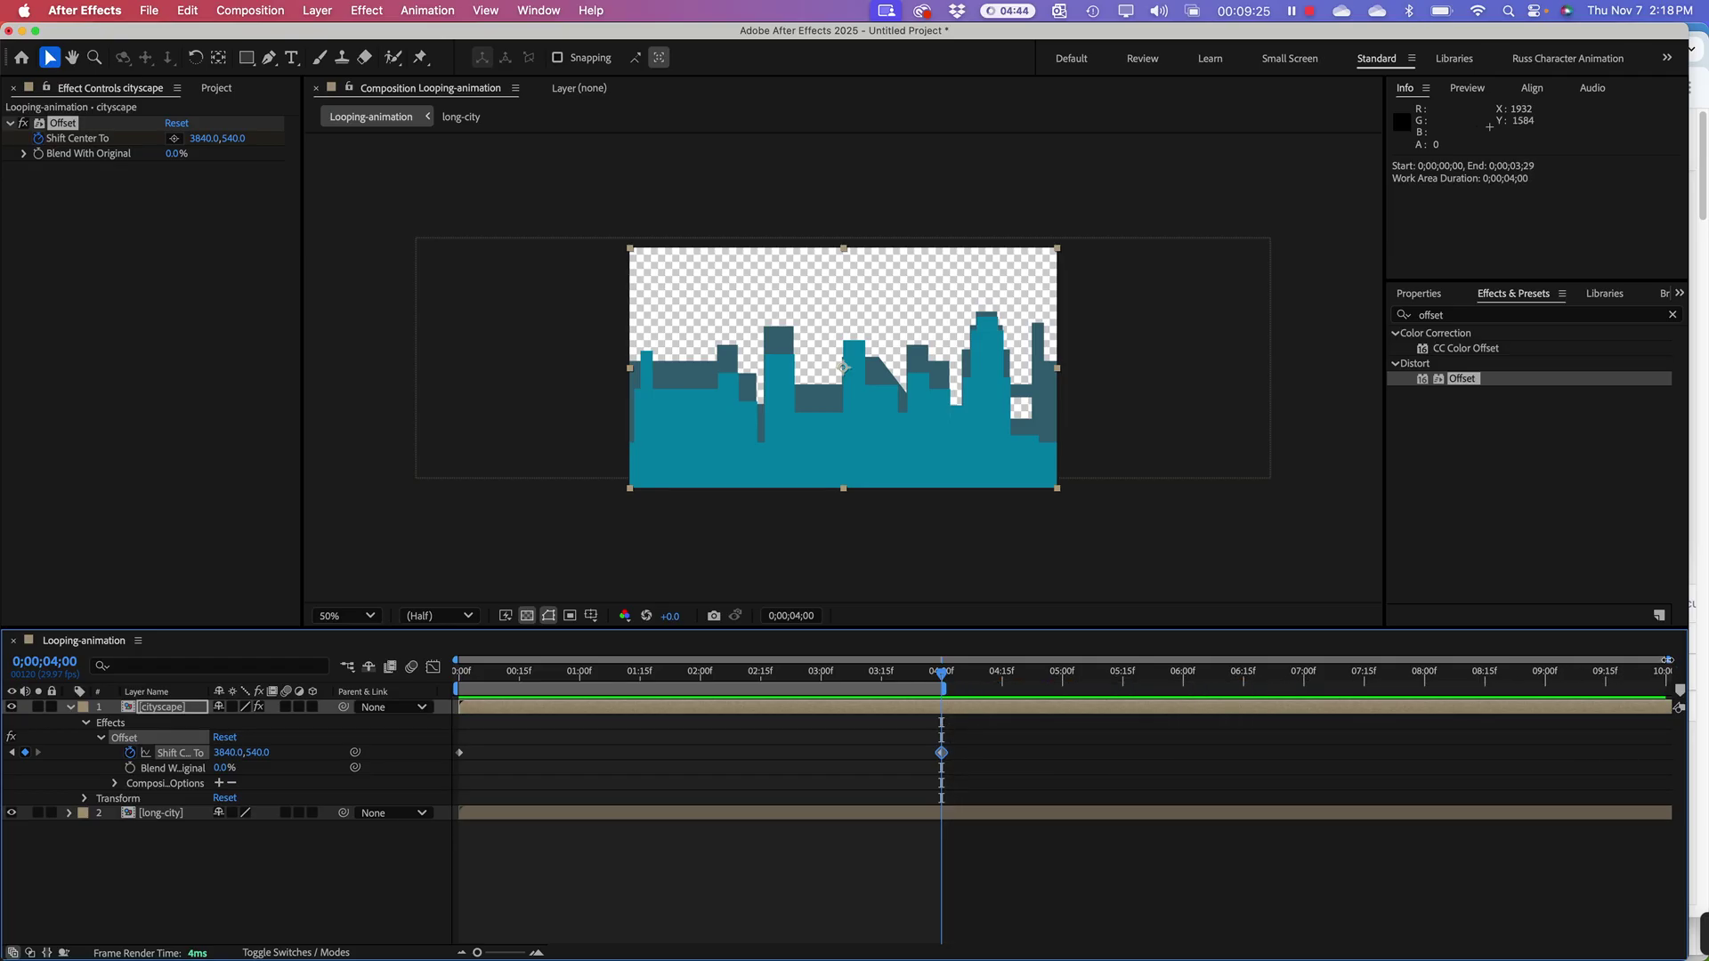
pyautogui.moveTo(1667, 660); pyautogui.dragTo(1060, 660)
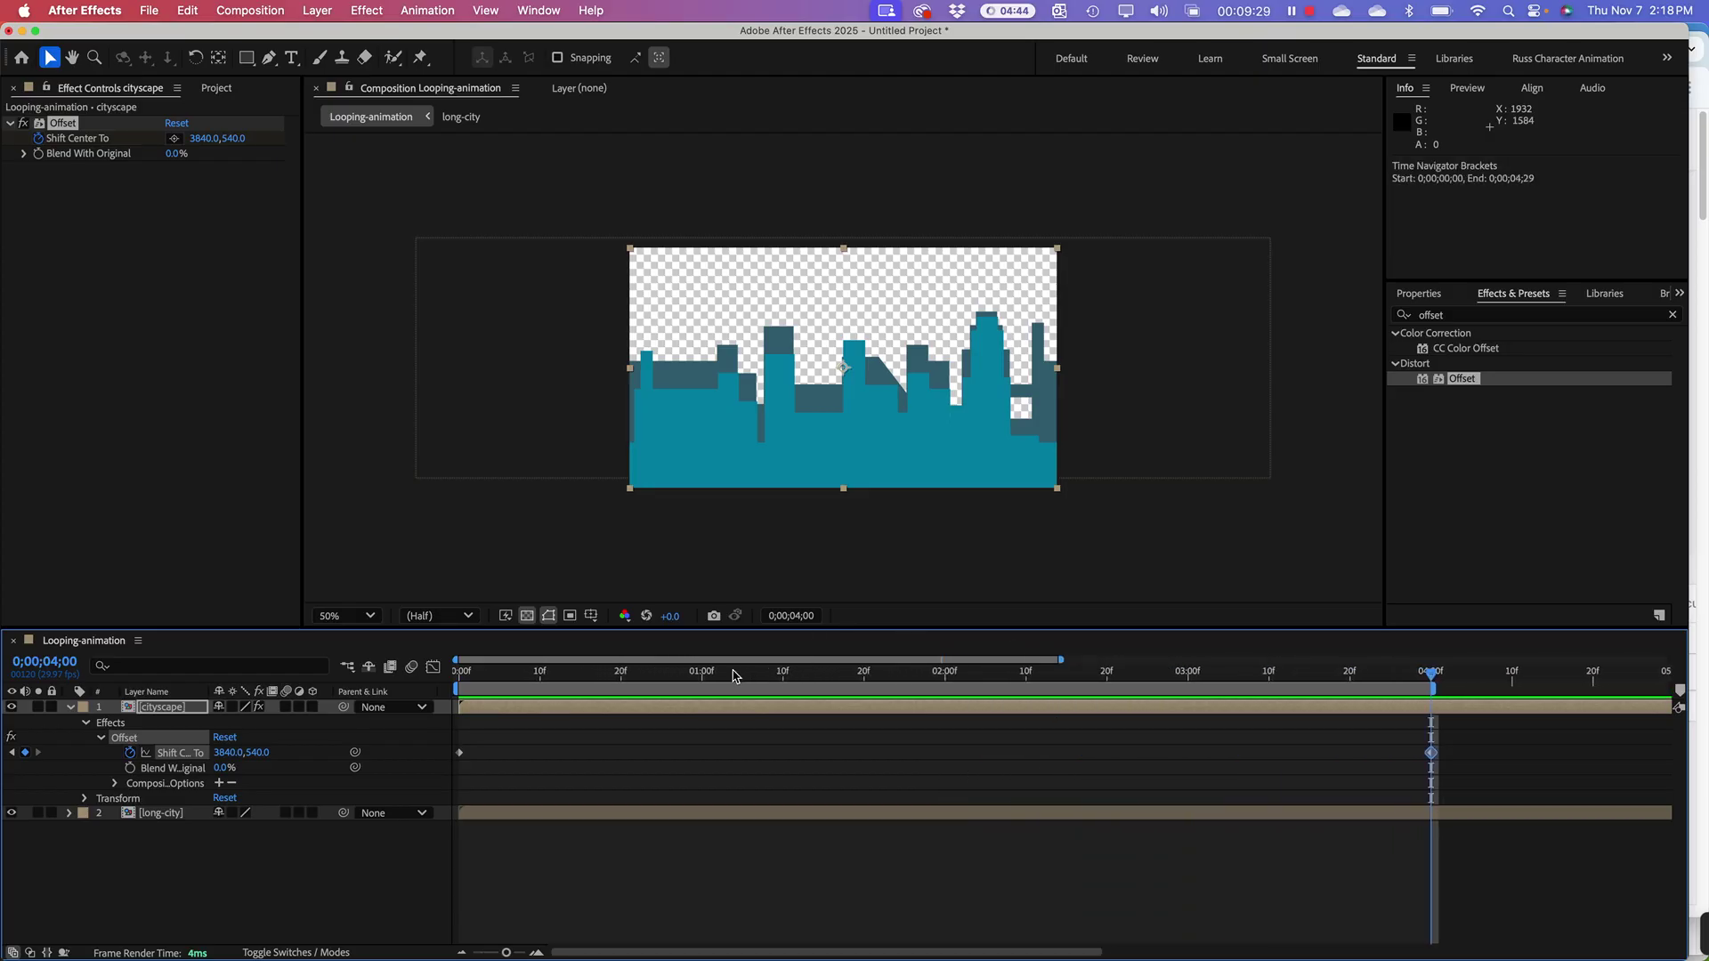
# Step: Preview the scrolling skyline animation from the start of the timeline
pyautogui.moveTo(735, 677); pyautogui.dragTo(456, 906)
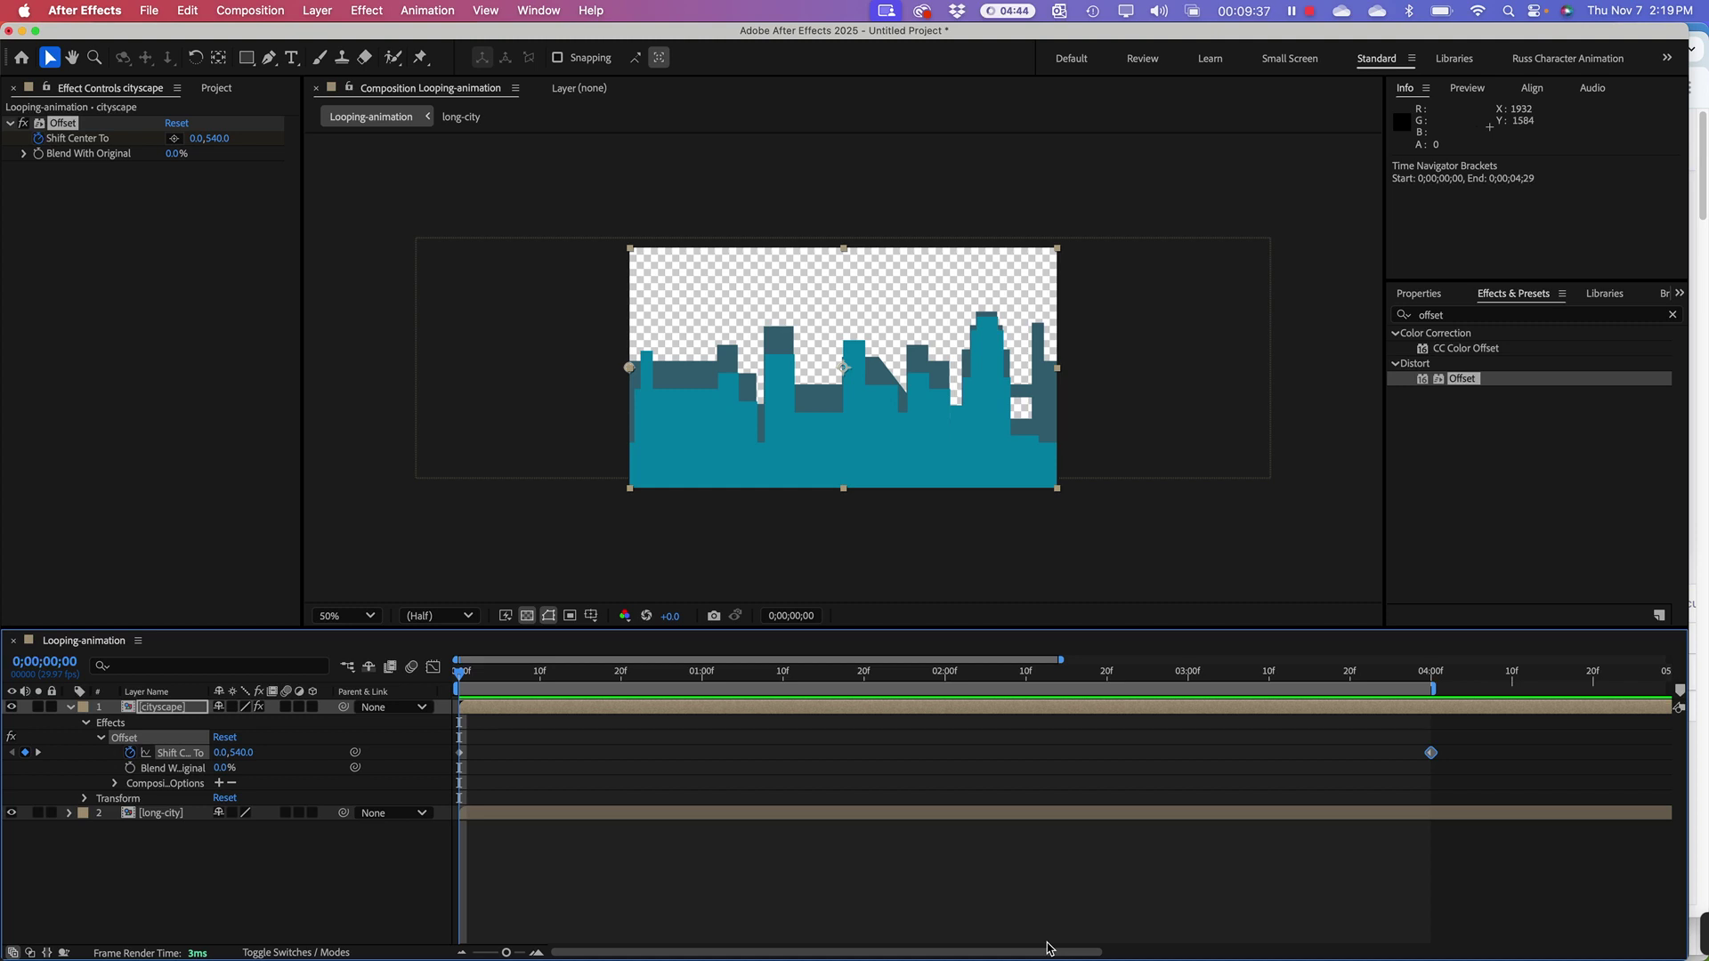
pyautogui.press('space')
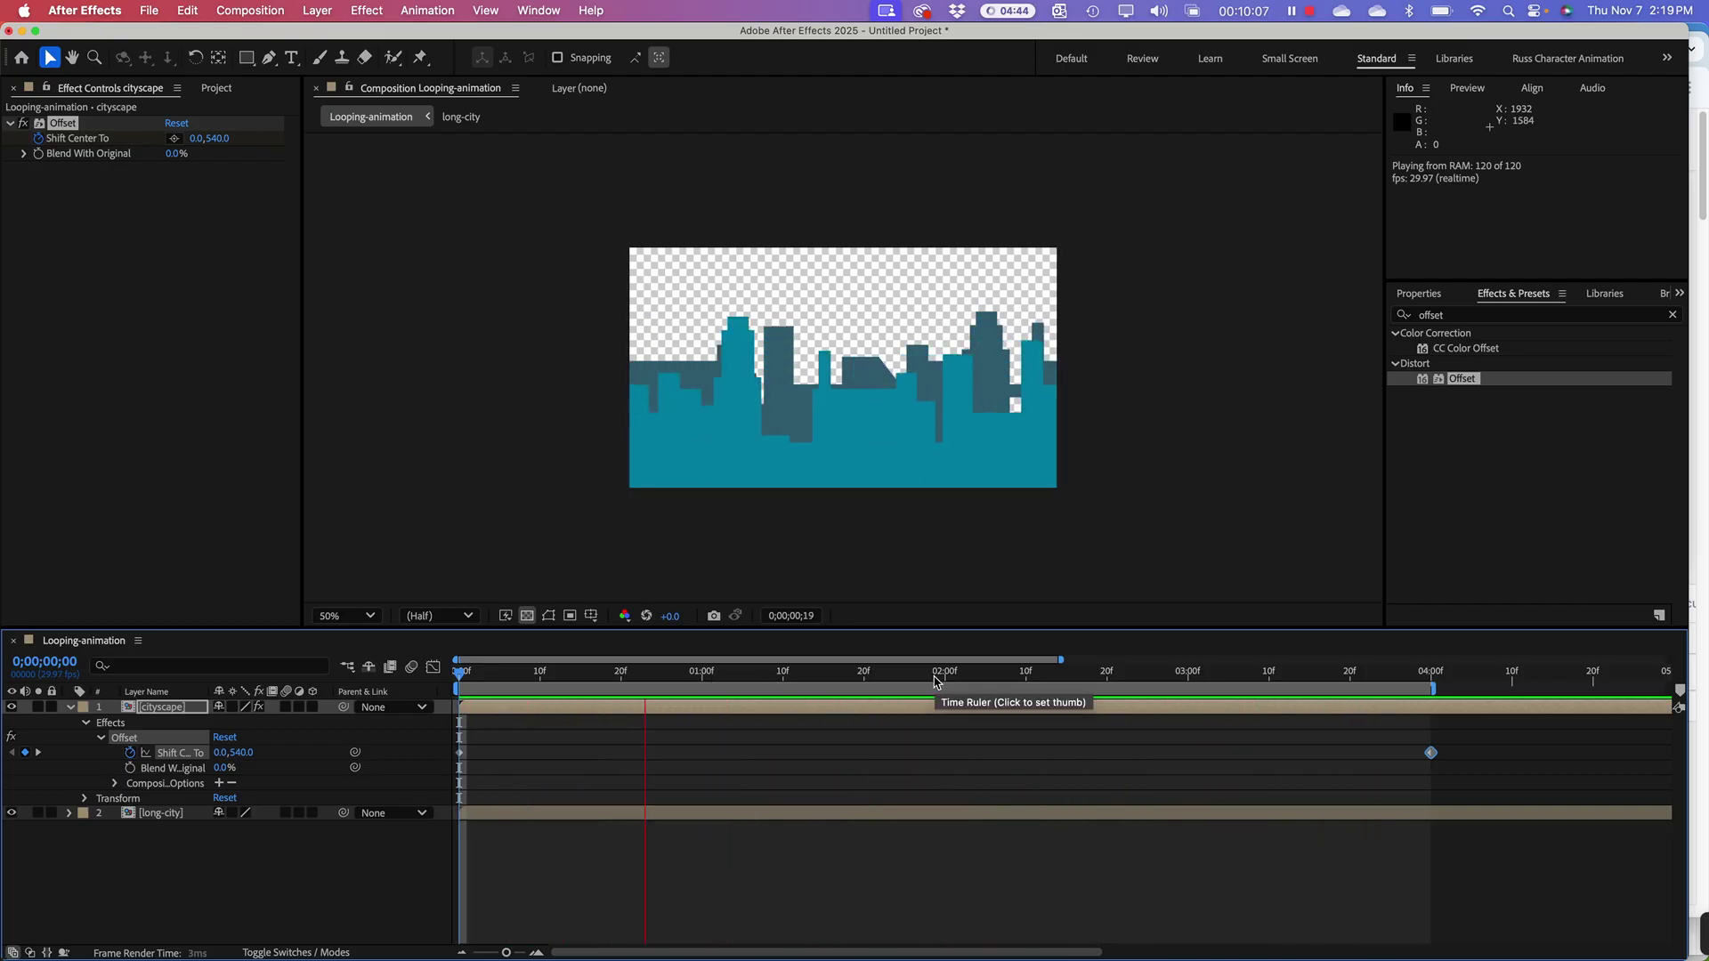
pyautogui.press('space')
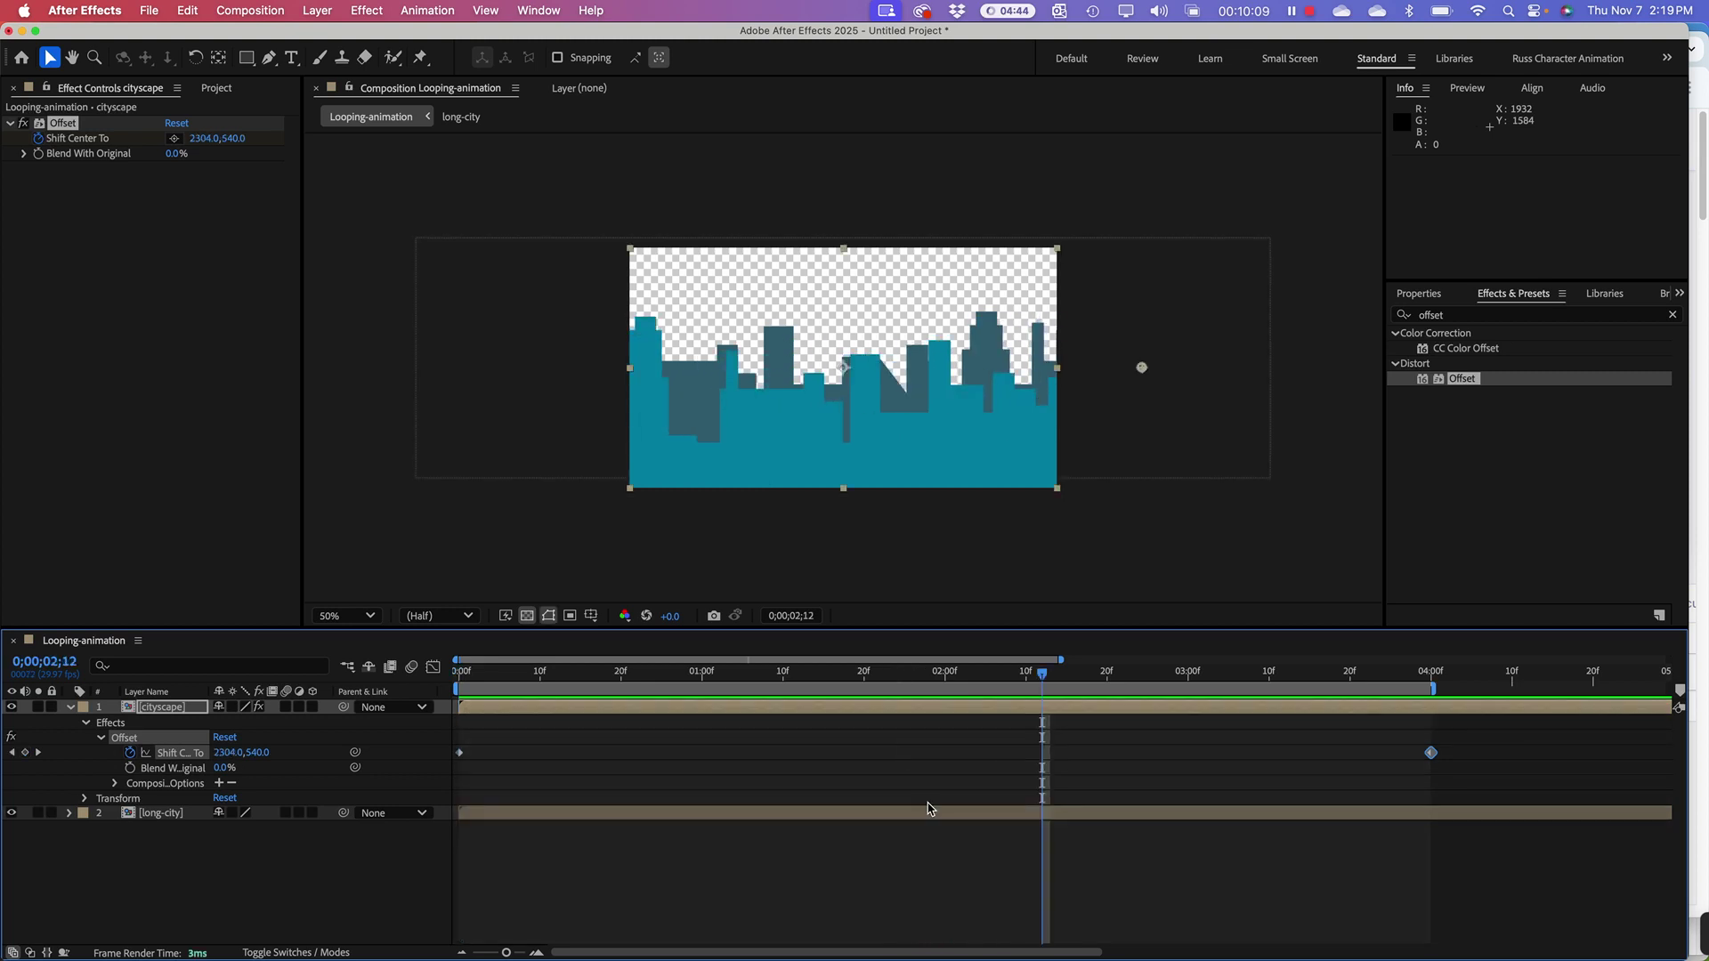
# Step: Undo the Shift Center To keyframes and the applied Offset effect
pyautogui.press('Home')
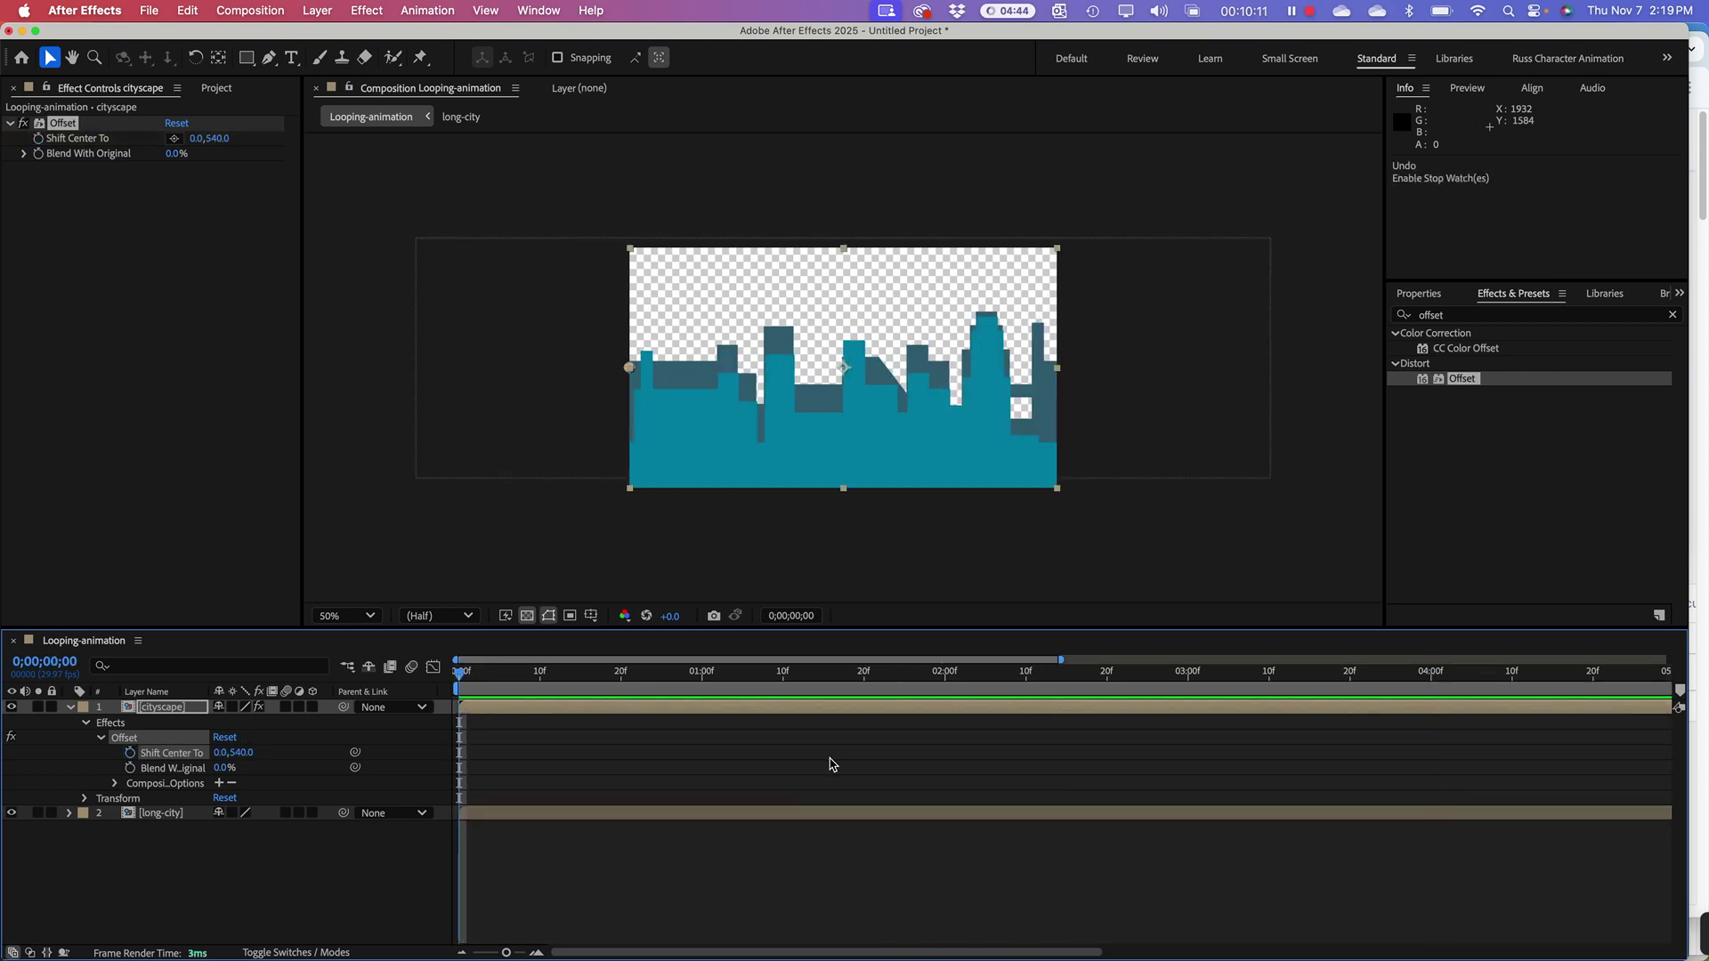
pyautogui.press('super+z')
pyautogui.press('super+z')
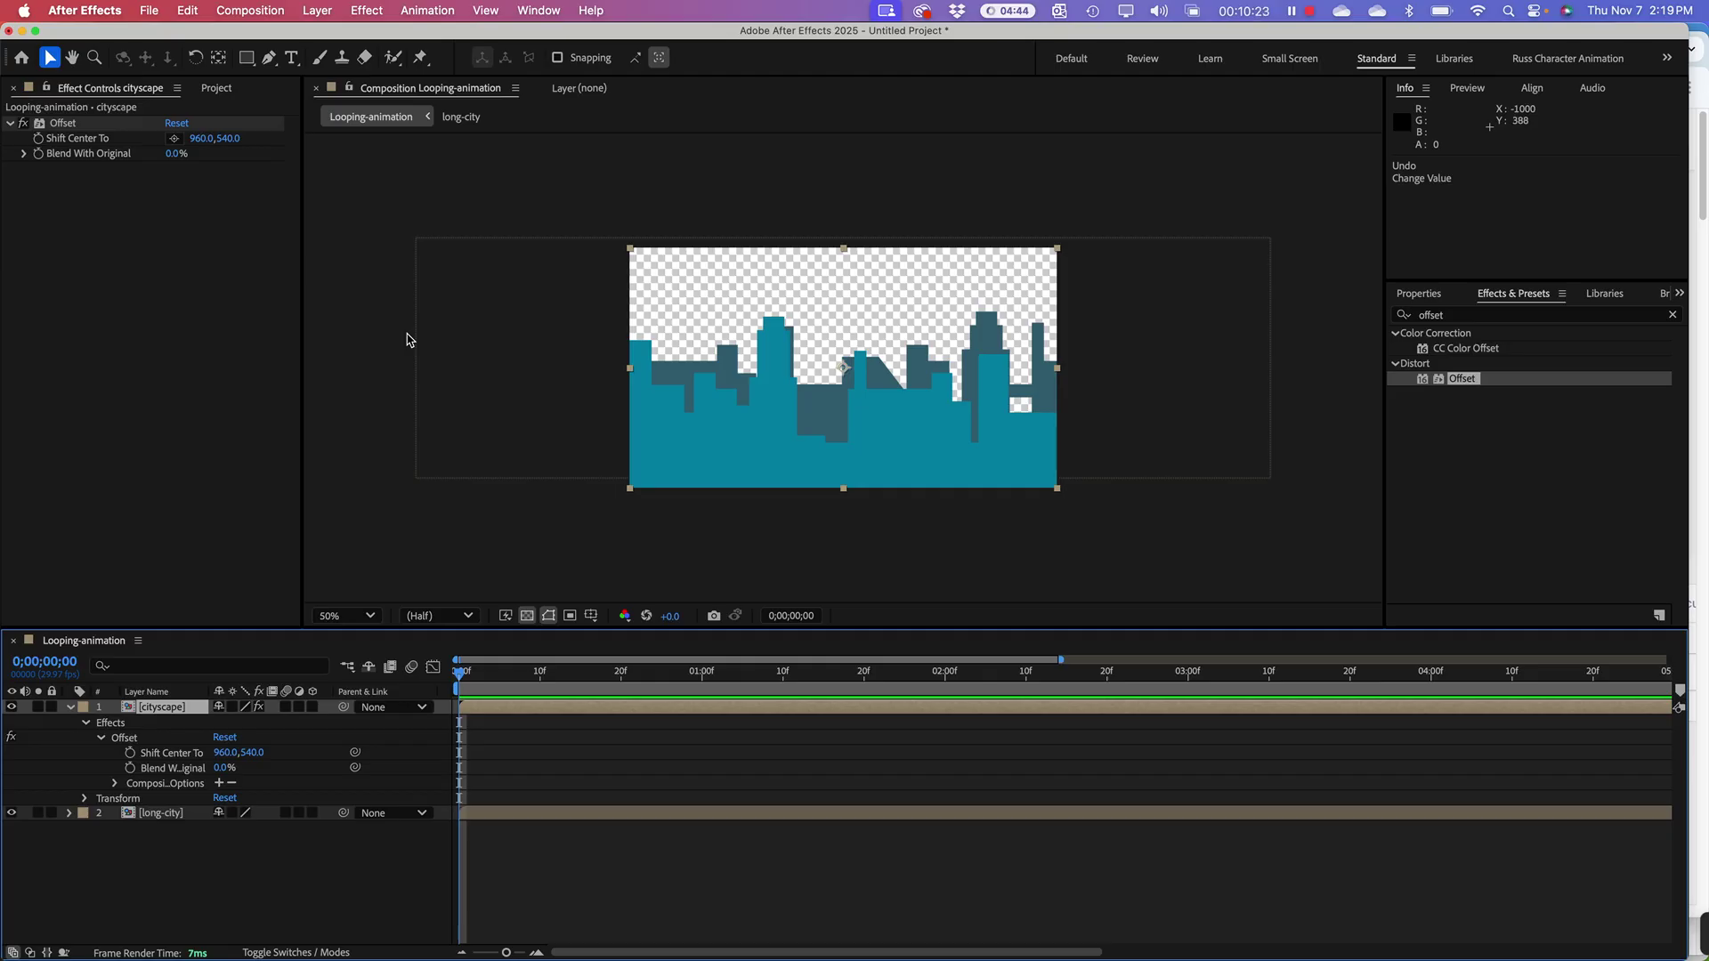
pyautogui.hotkey('ctrl', 'z')
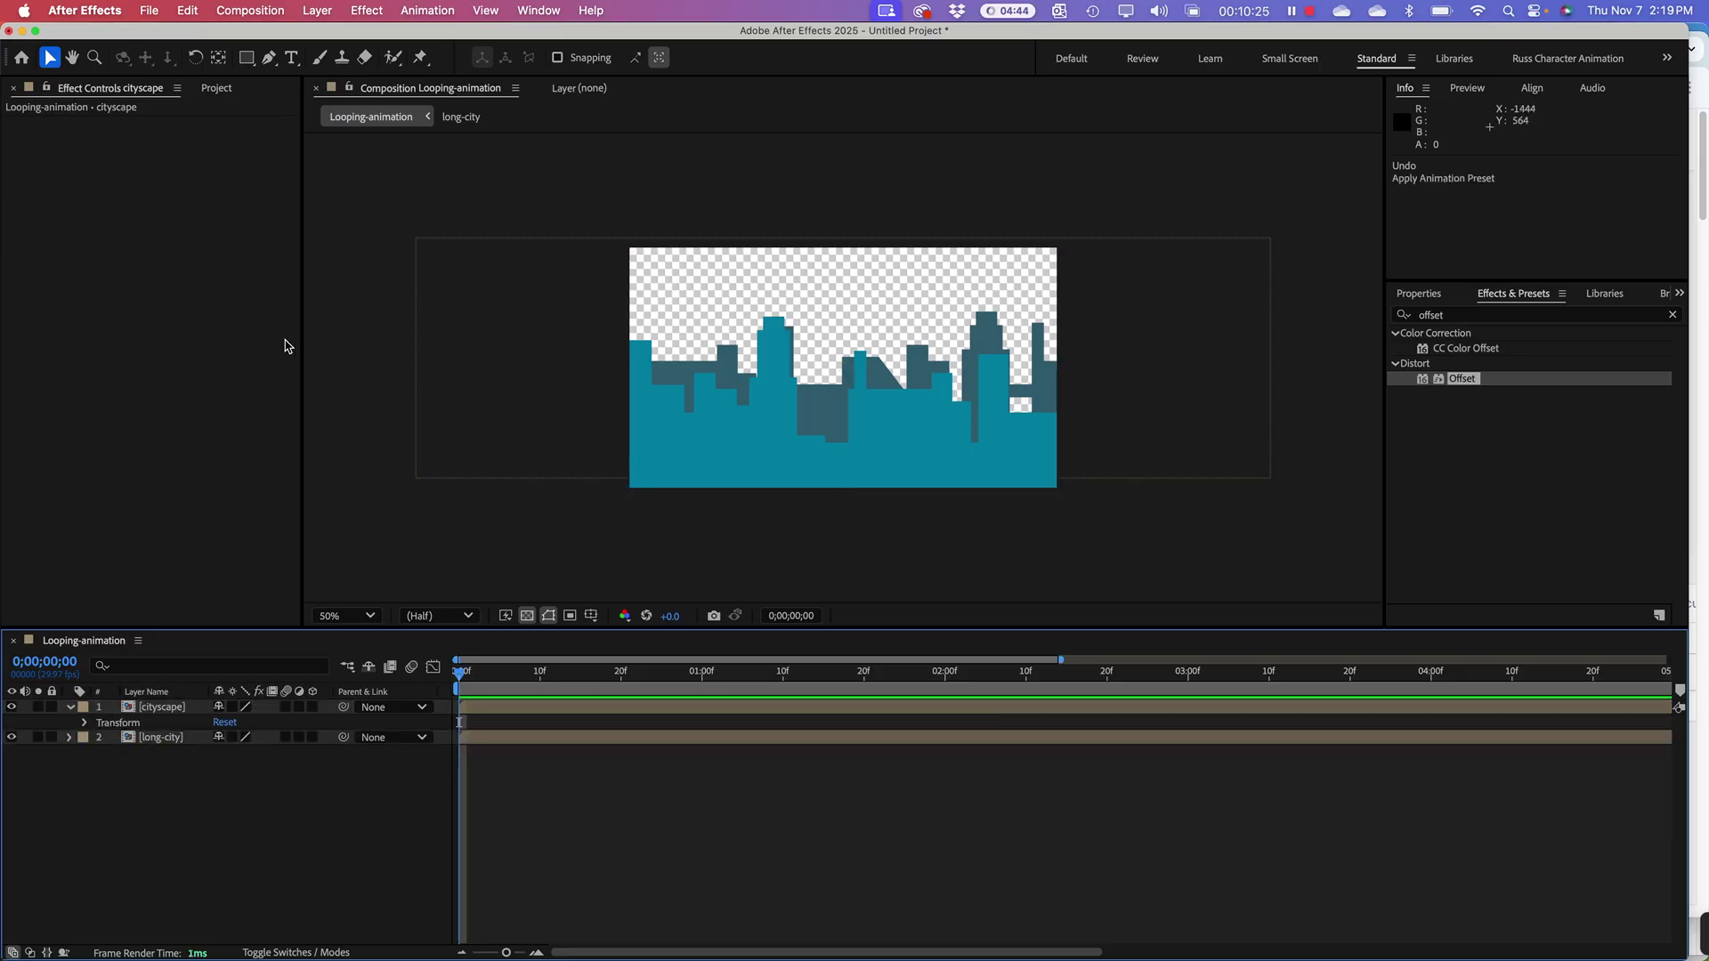
# Step: Re-apply Distort > Offset from Effects & Presets onto the selected cityscape layer
pyautogui.click(153, 423)
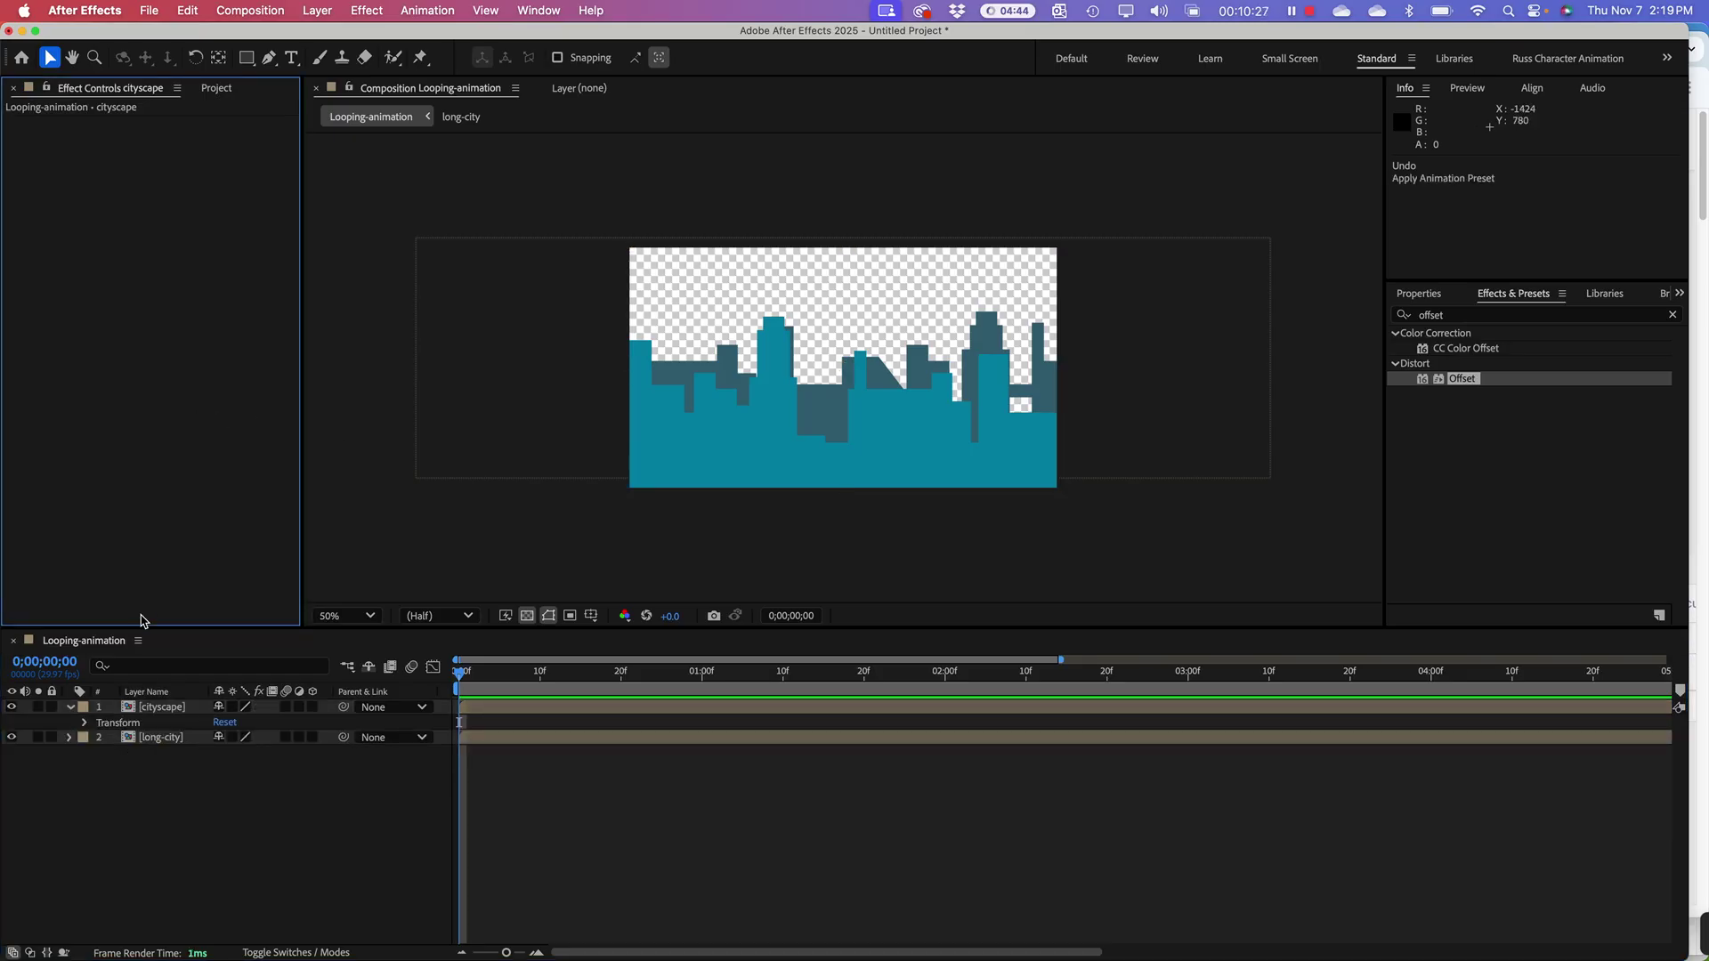
pyautogui.click(165, 709)
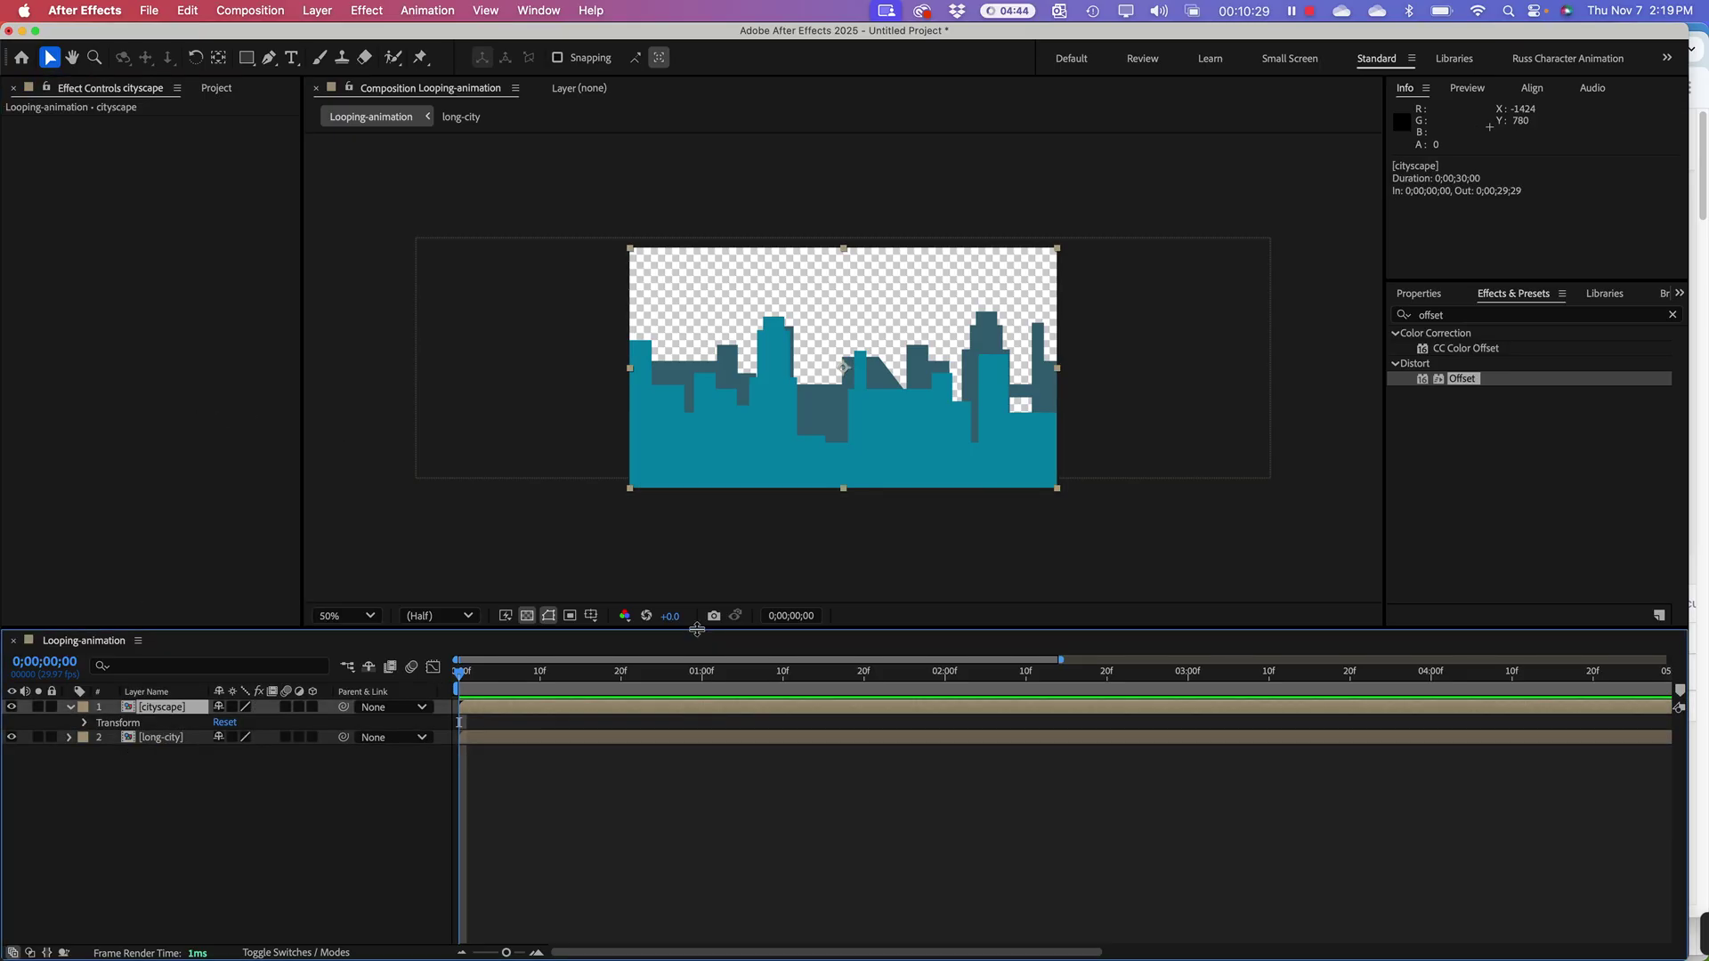
pyautogui.click(1511, 301)
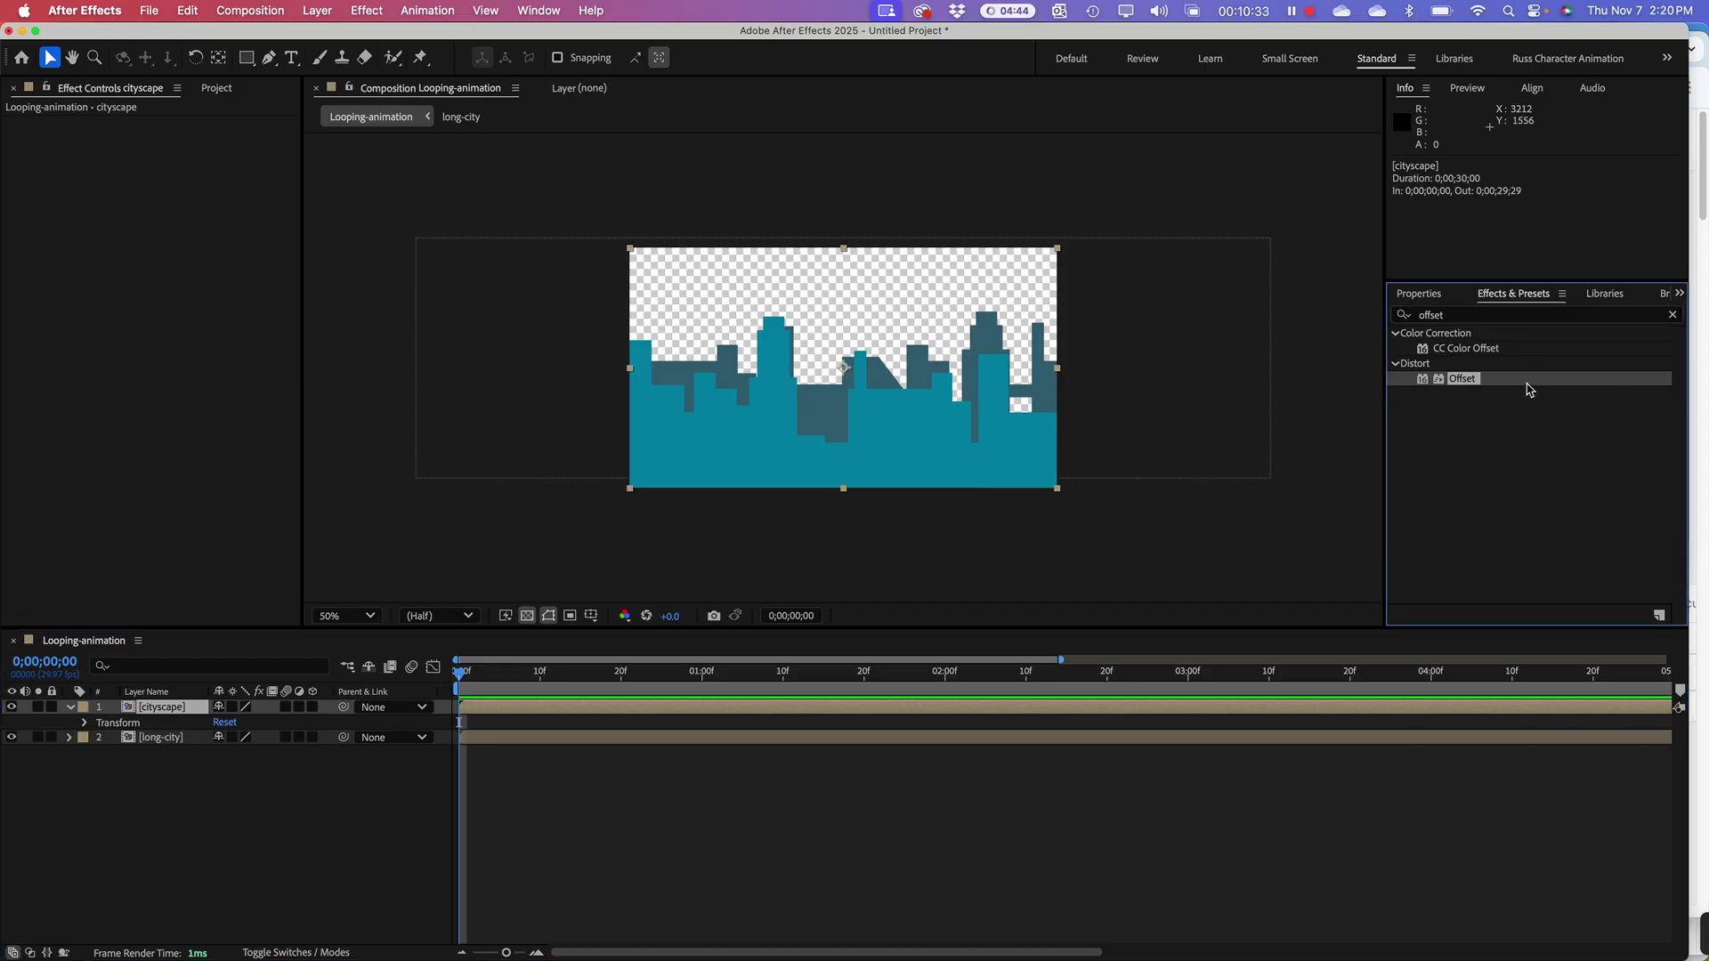
pyautogui.click(1455, 316)
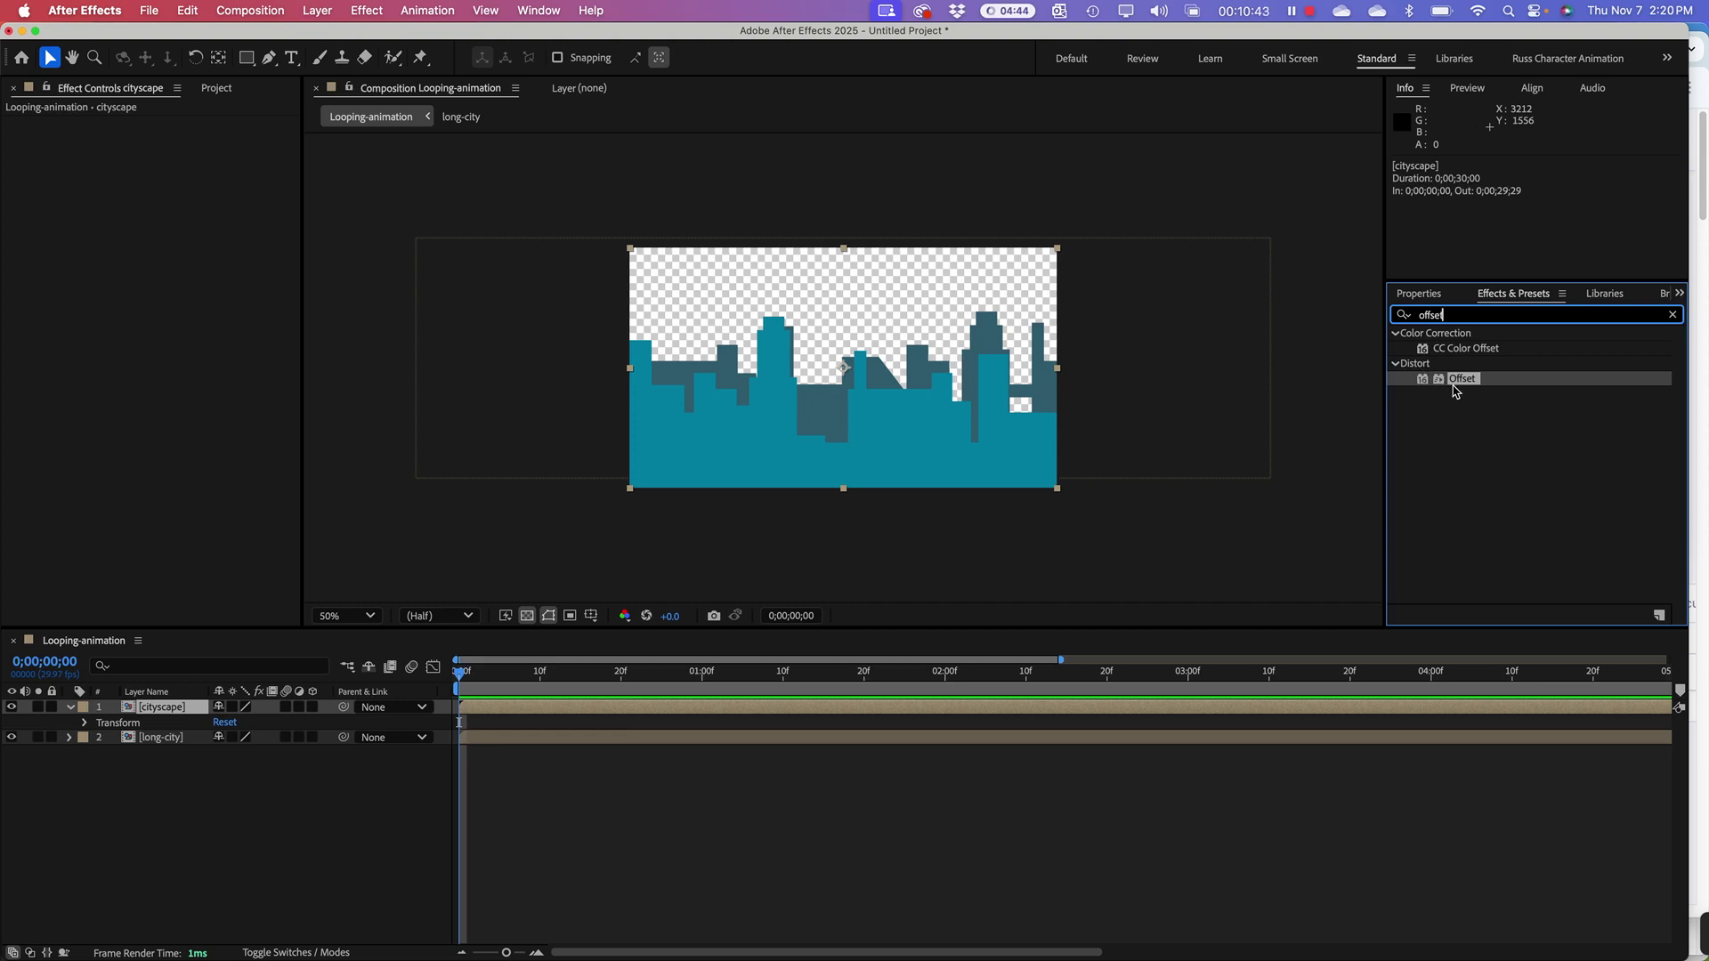
pyautogui.moveTo(1445, 383); pyautogui.dragTo(173, 707)
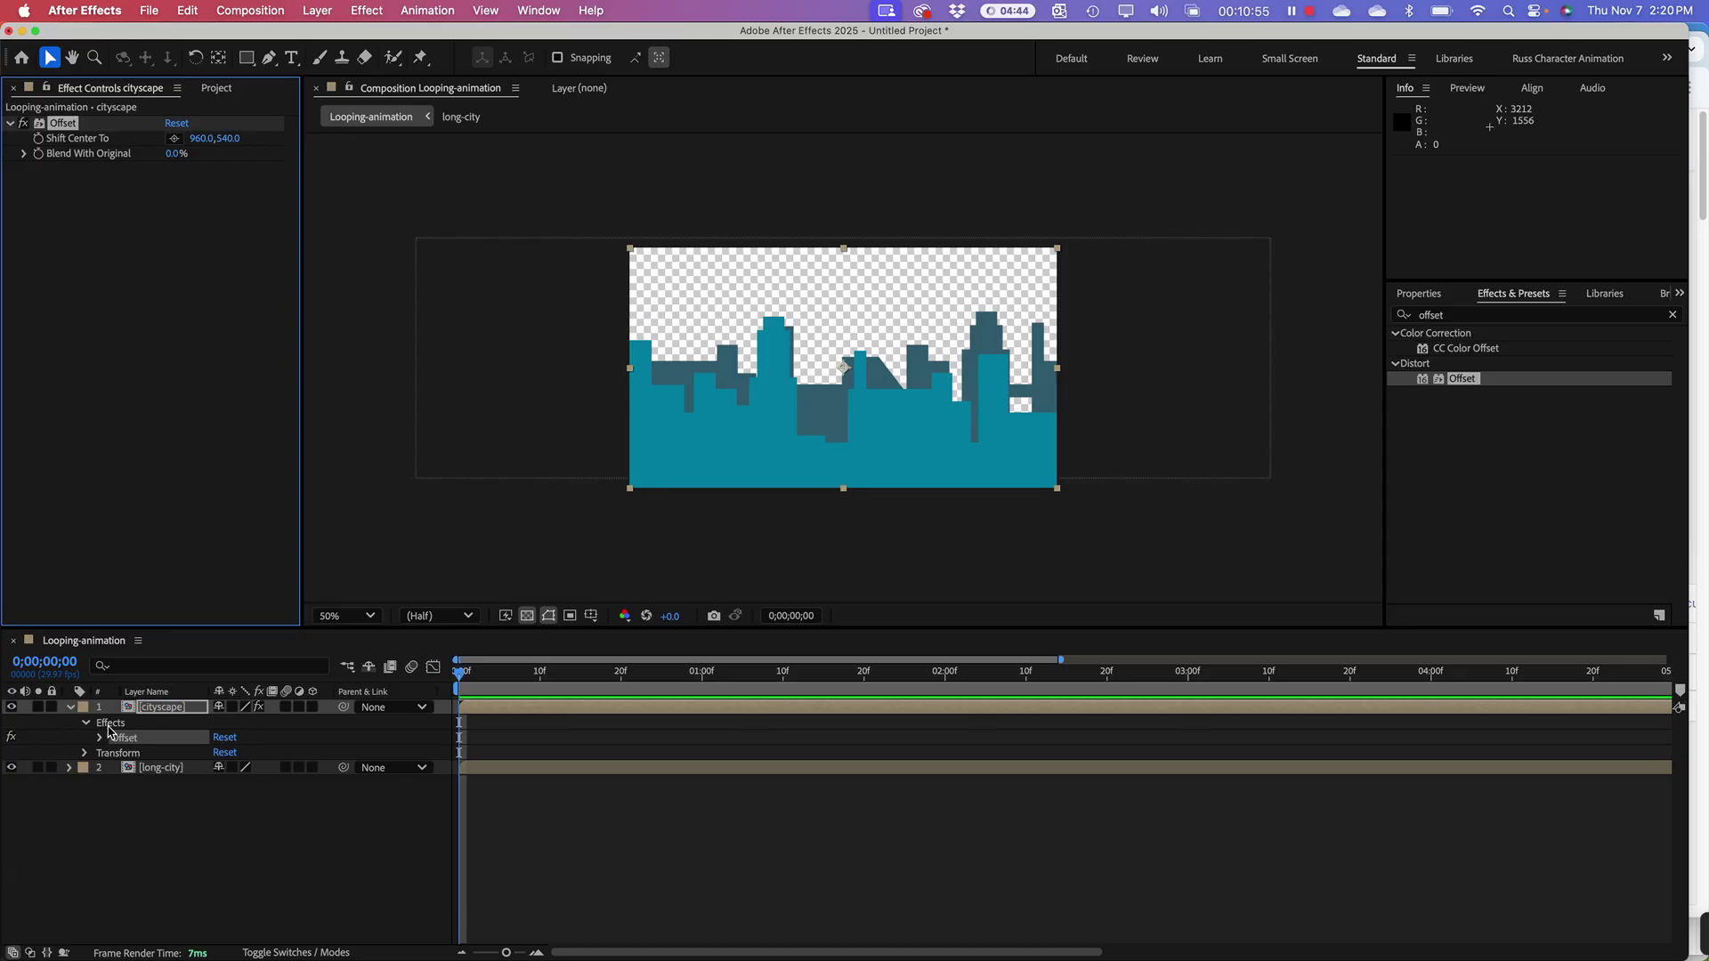
# Step: Reveal the cityscape's Offset properties and enter 0 for Shift Center To X, giving 0, 540
pyautogui.click(70, 707)
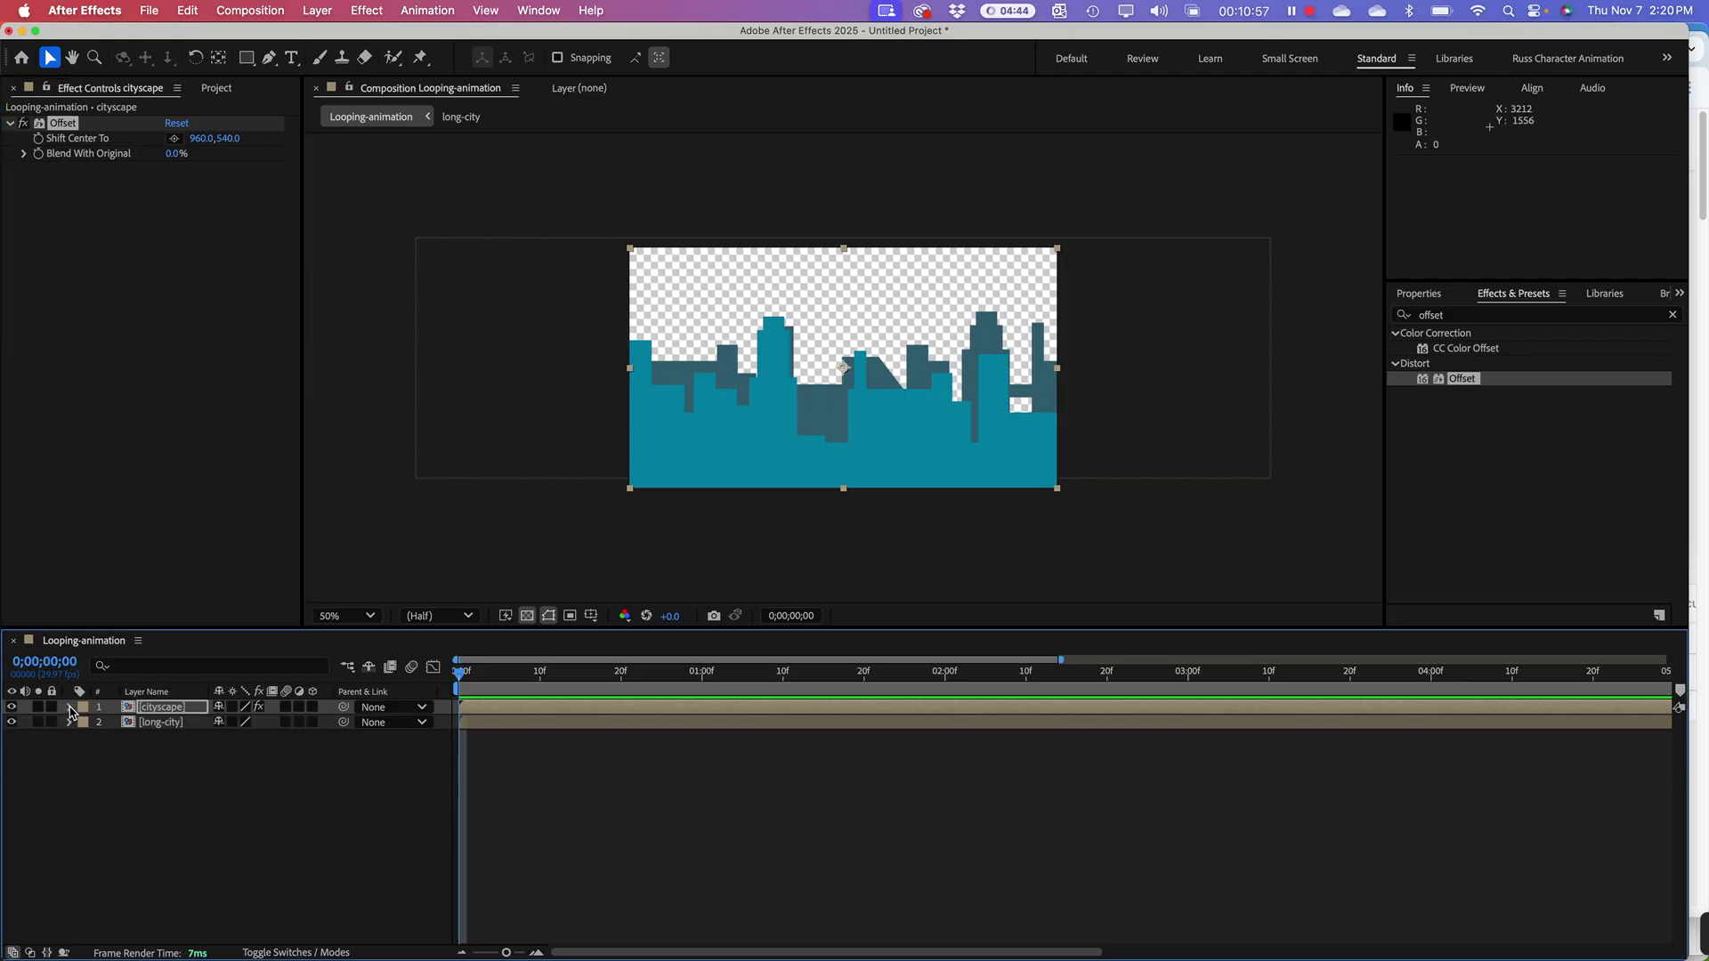
pyautogui.click(70, 708)
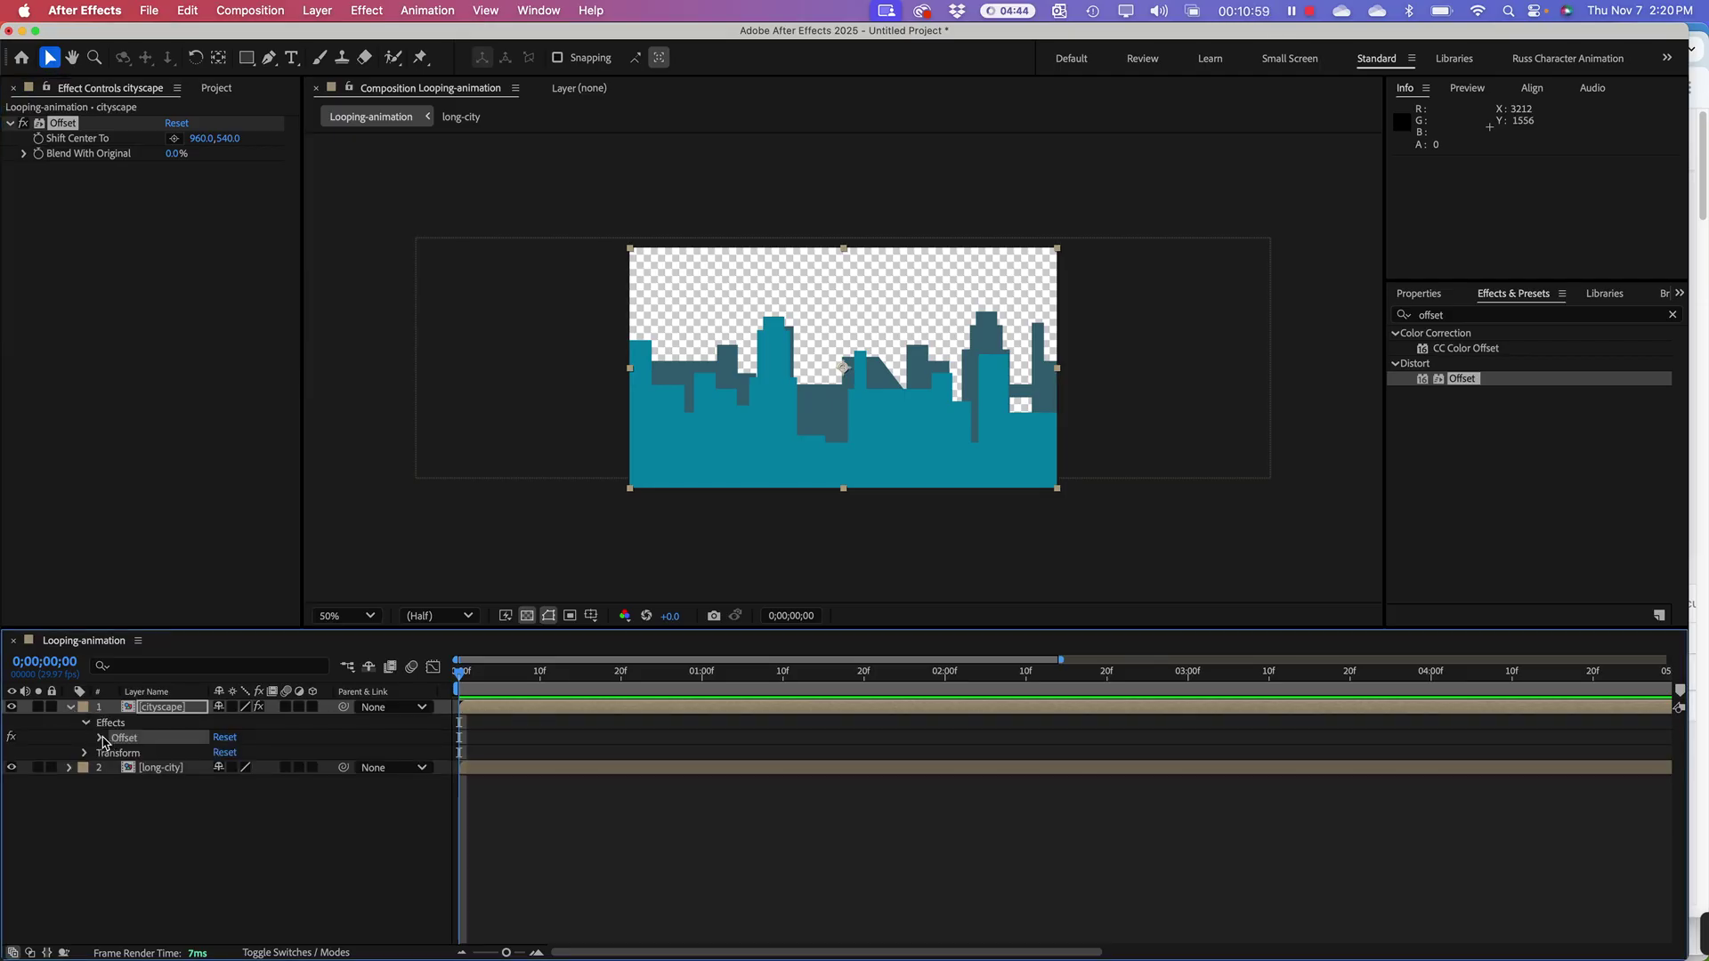
pyautogui.click(99, 738)
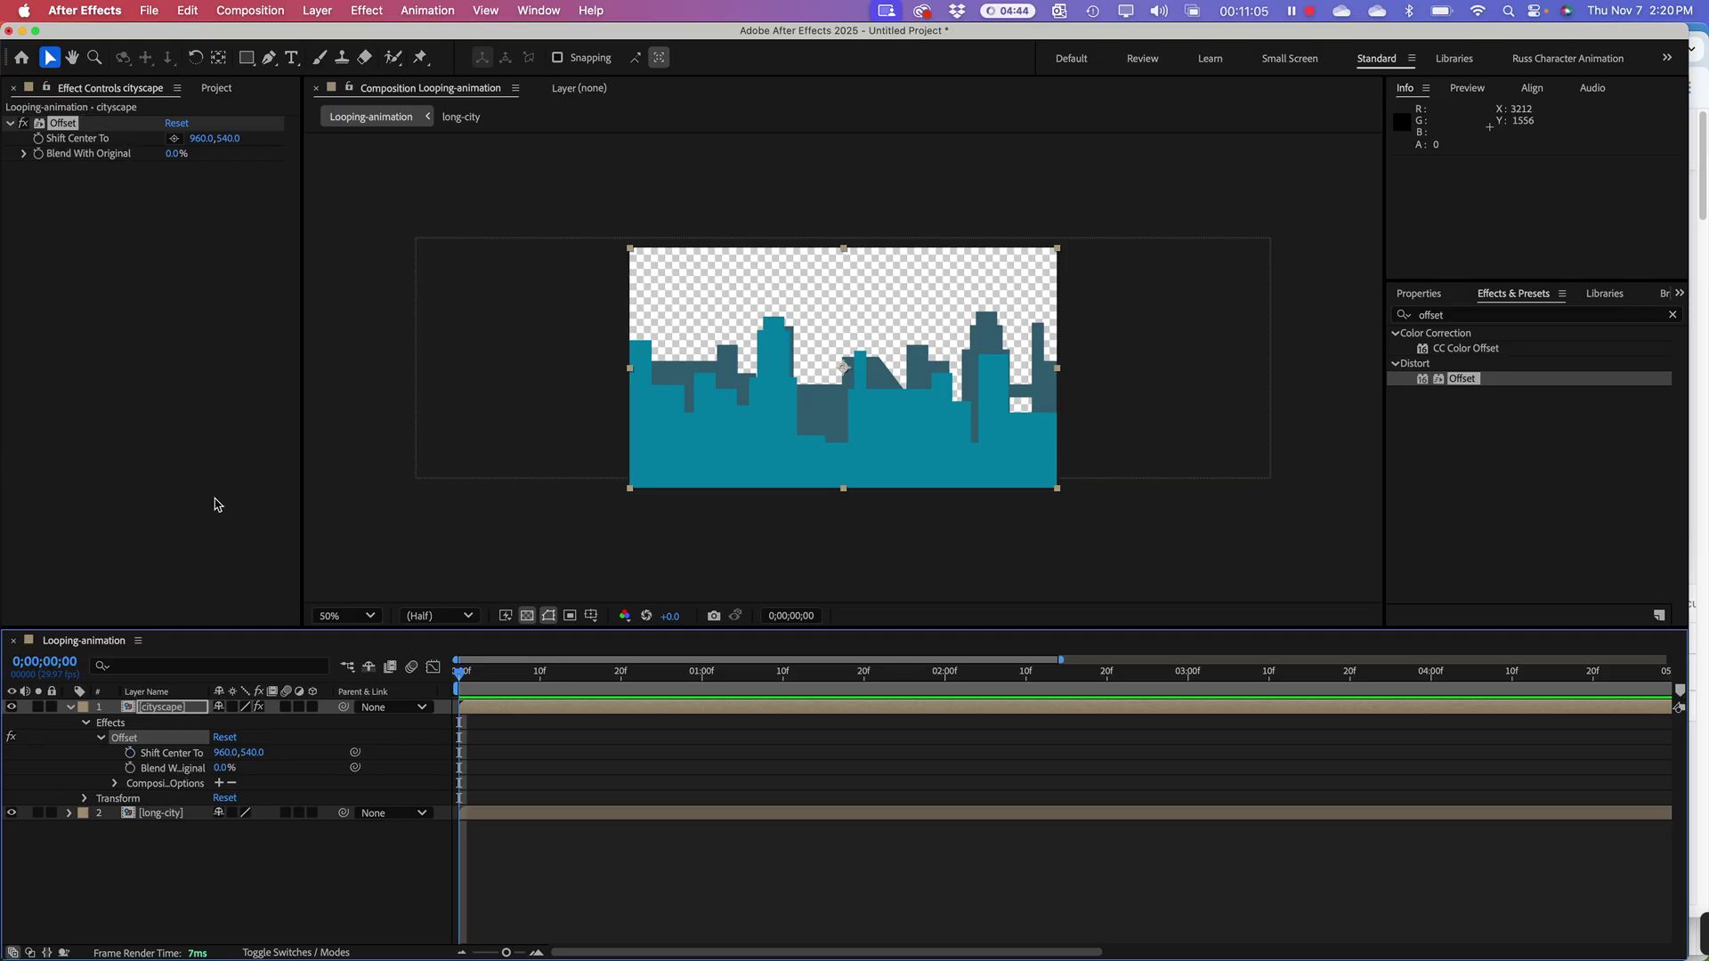
pyautogui.click(155, 711)
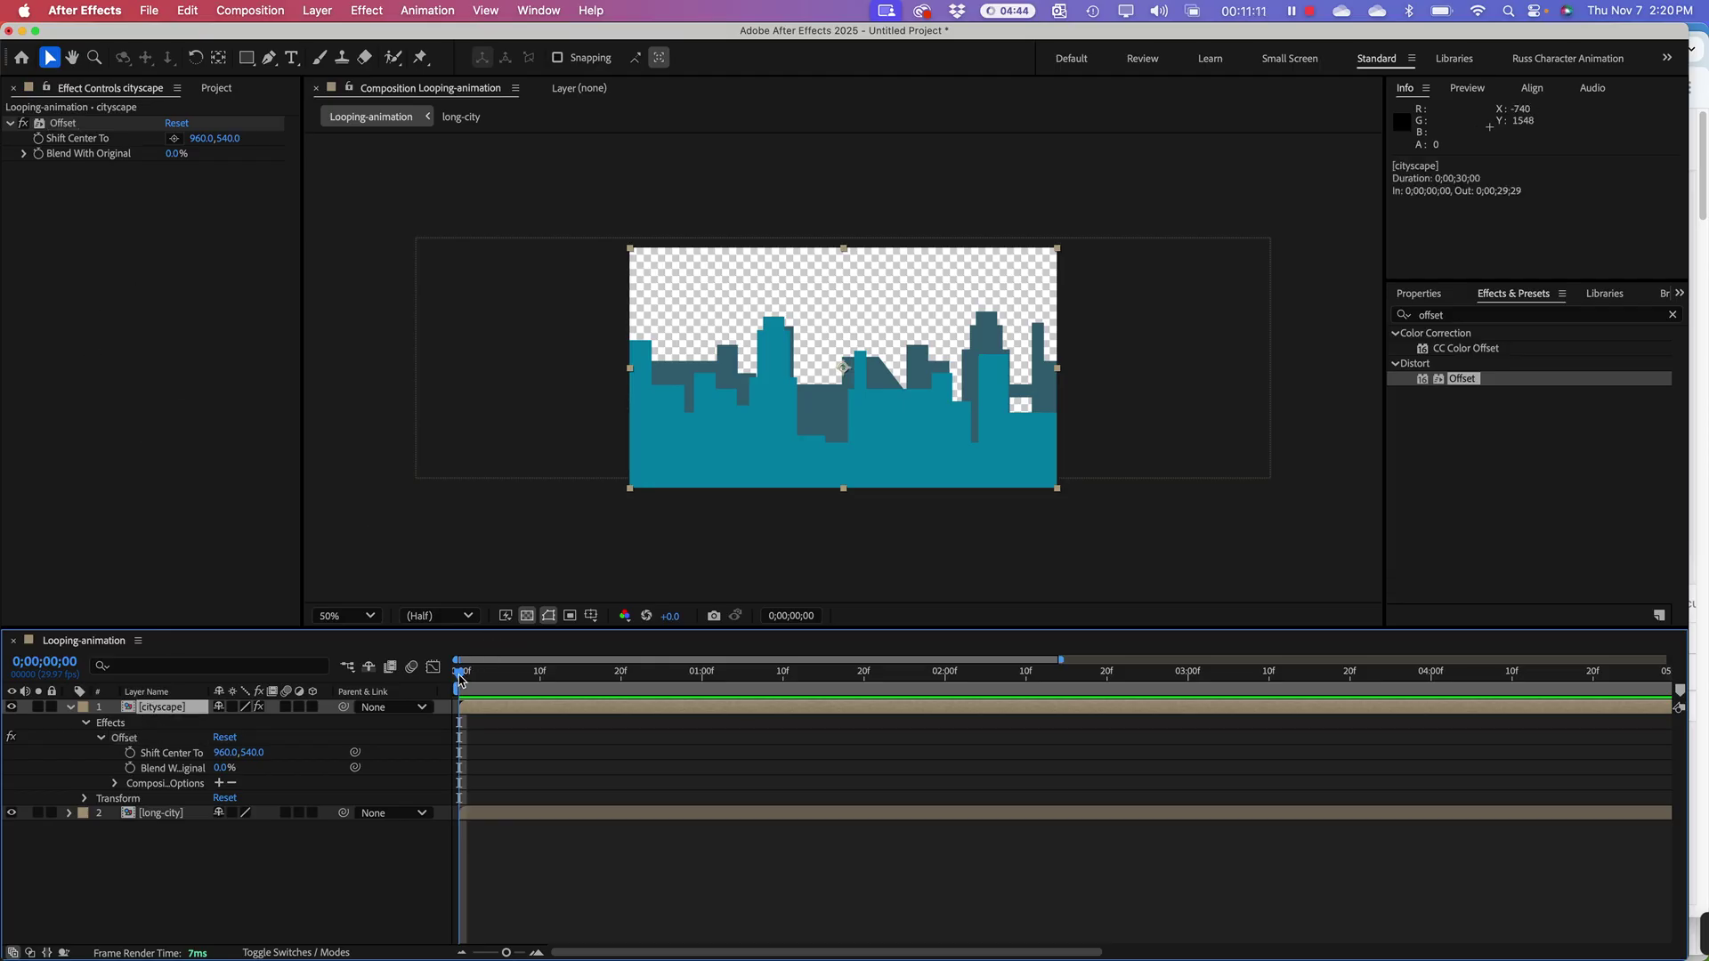
pyautogui.click(85, 147)
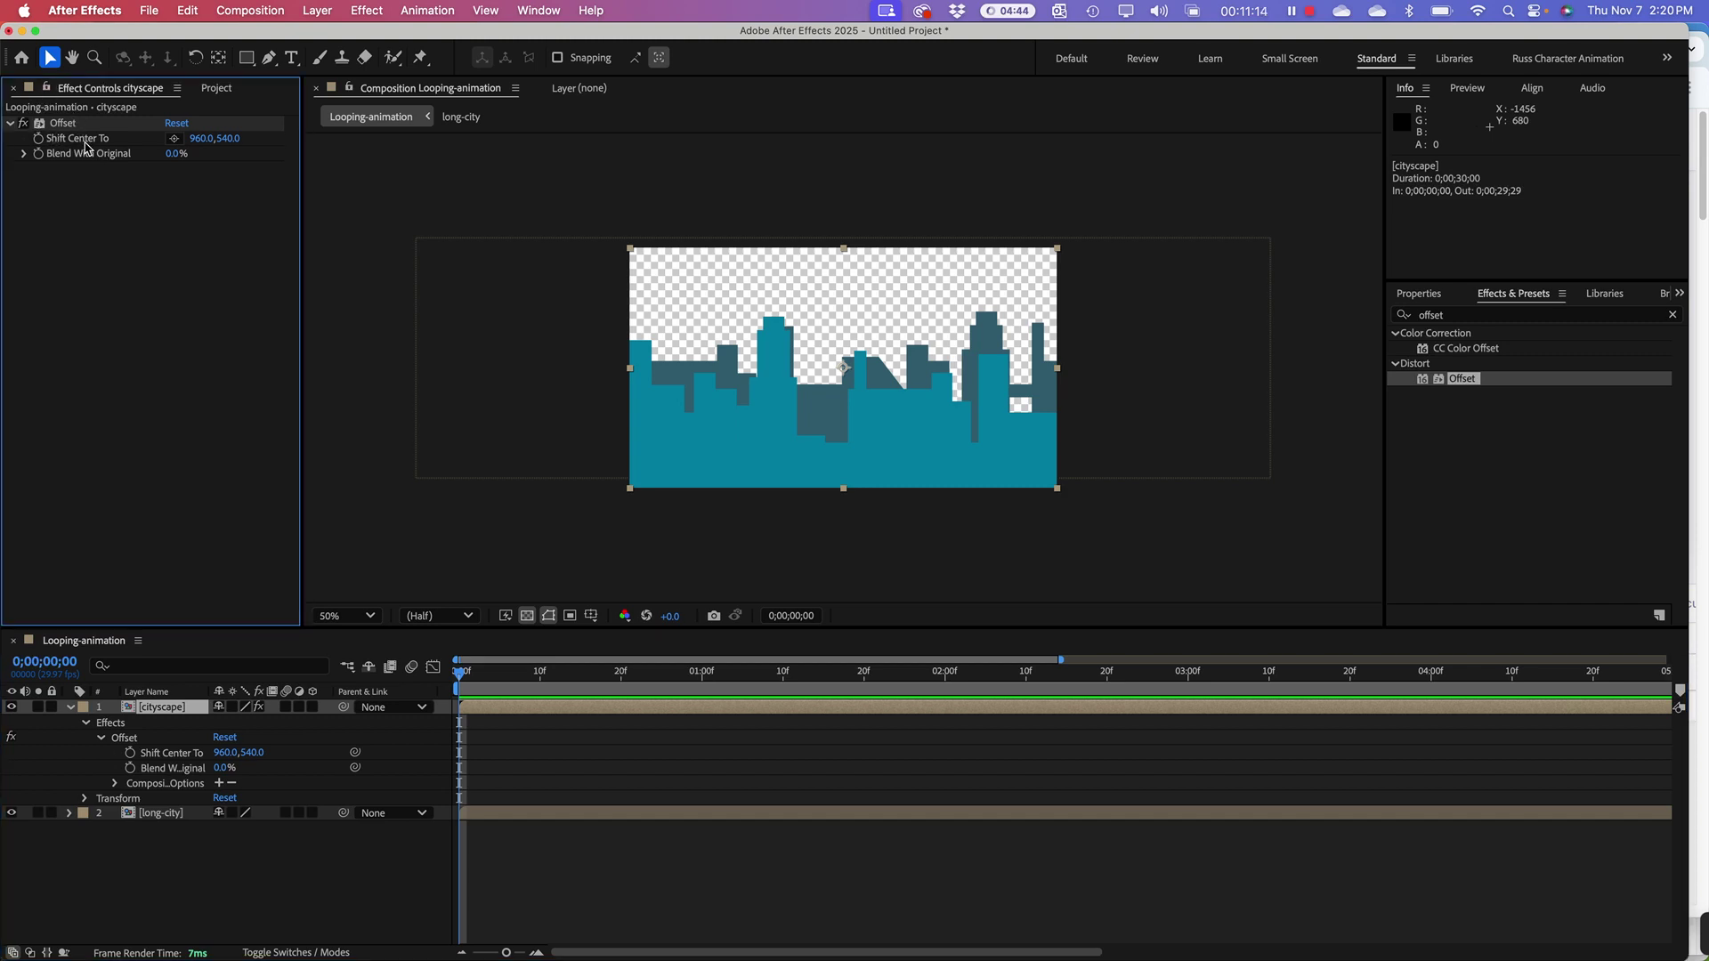
pyautogui.click(202, 139)
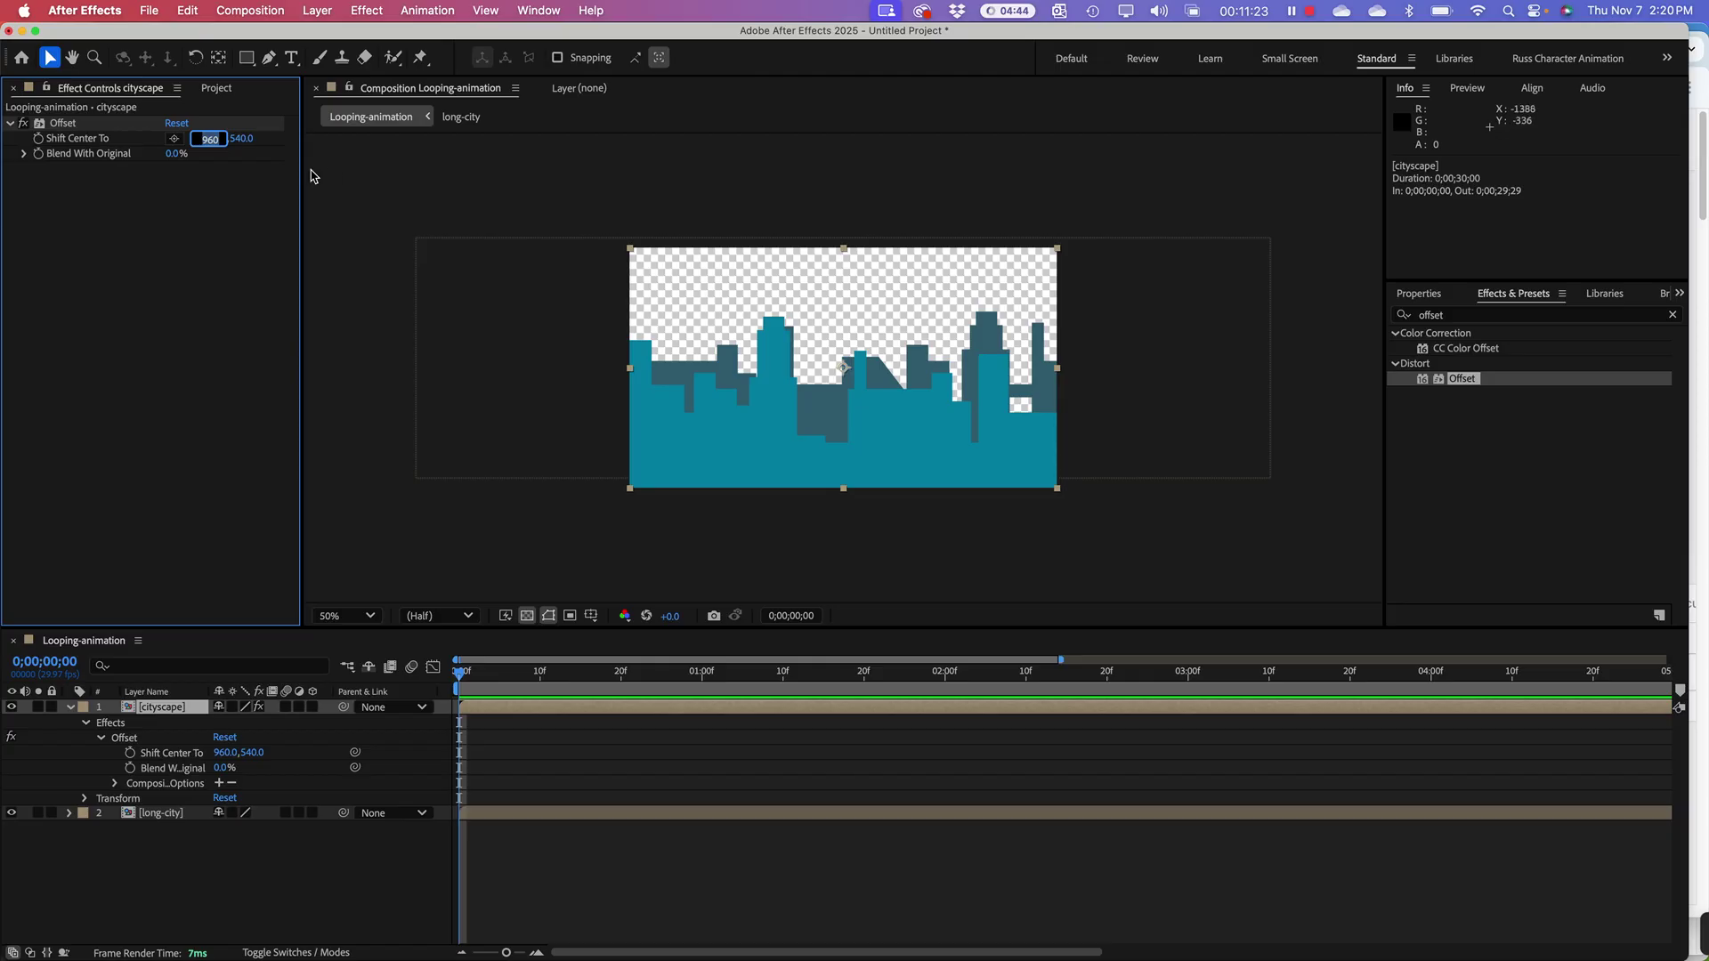
pyautogui.press('Return')
pyautogui.click(201, 139)
pyautogui.write('0')
pyautogui.press('Return')
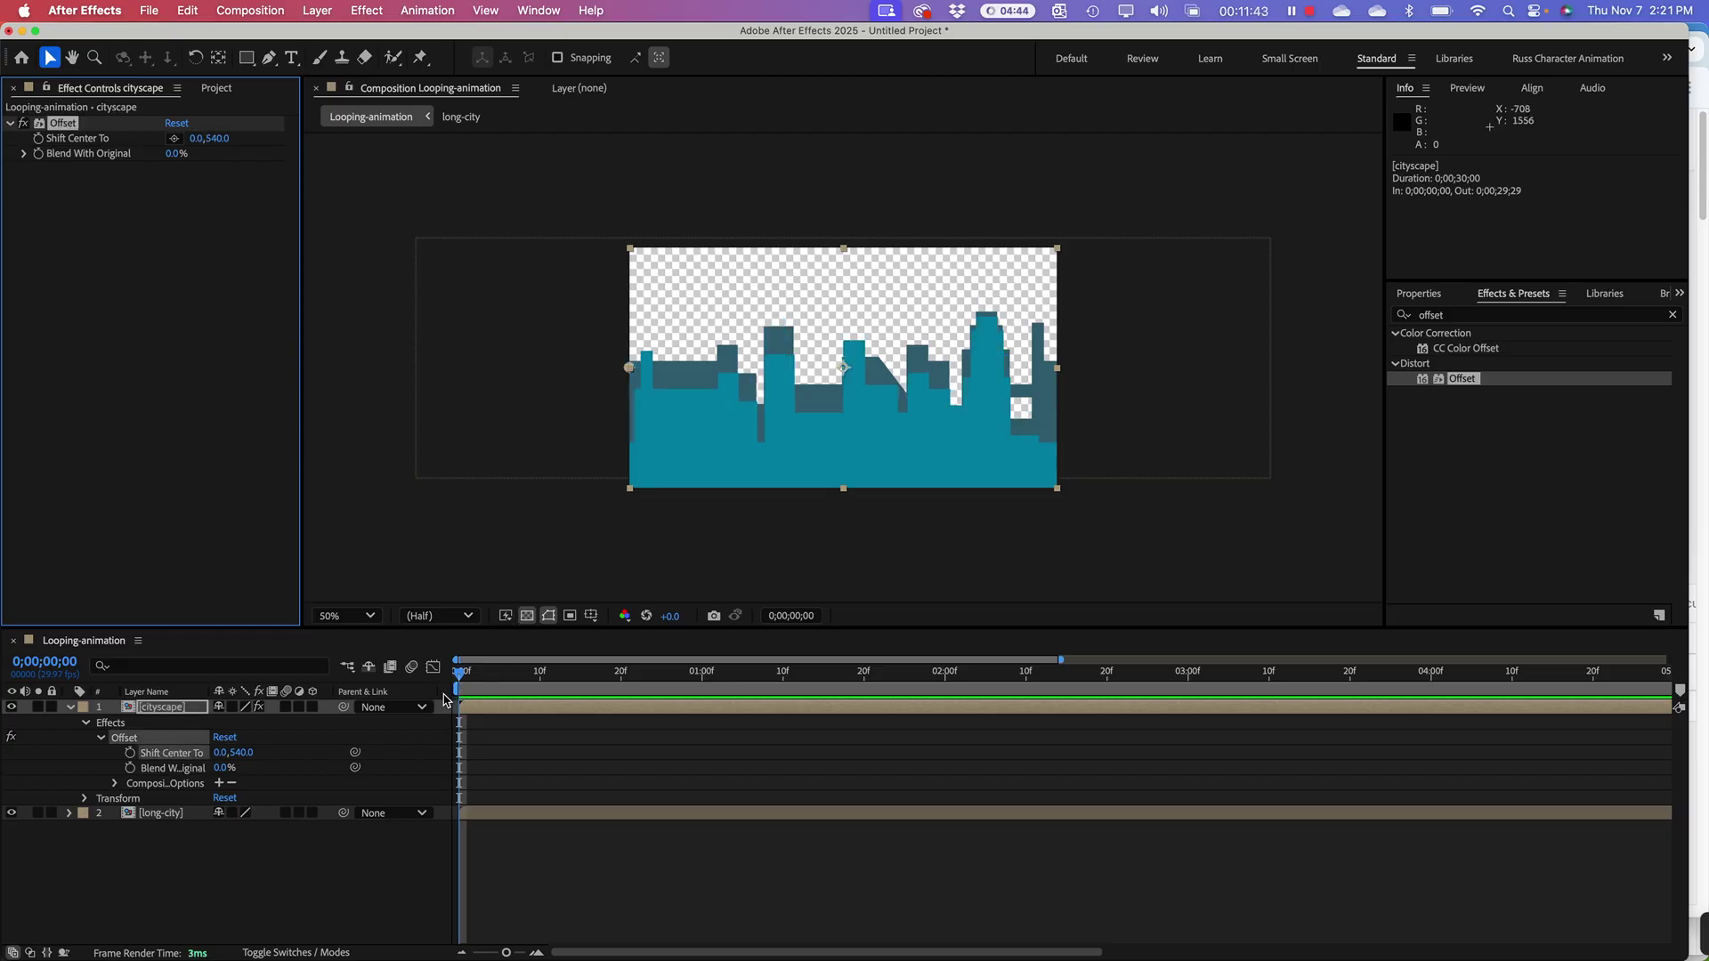
# Step: Keyframe Shift Center To at 0, 540 on the first frame and 3840, 540 (1920*2) at 4;00
pyautogui.click(39, 139)
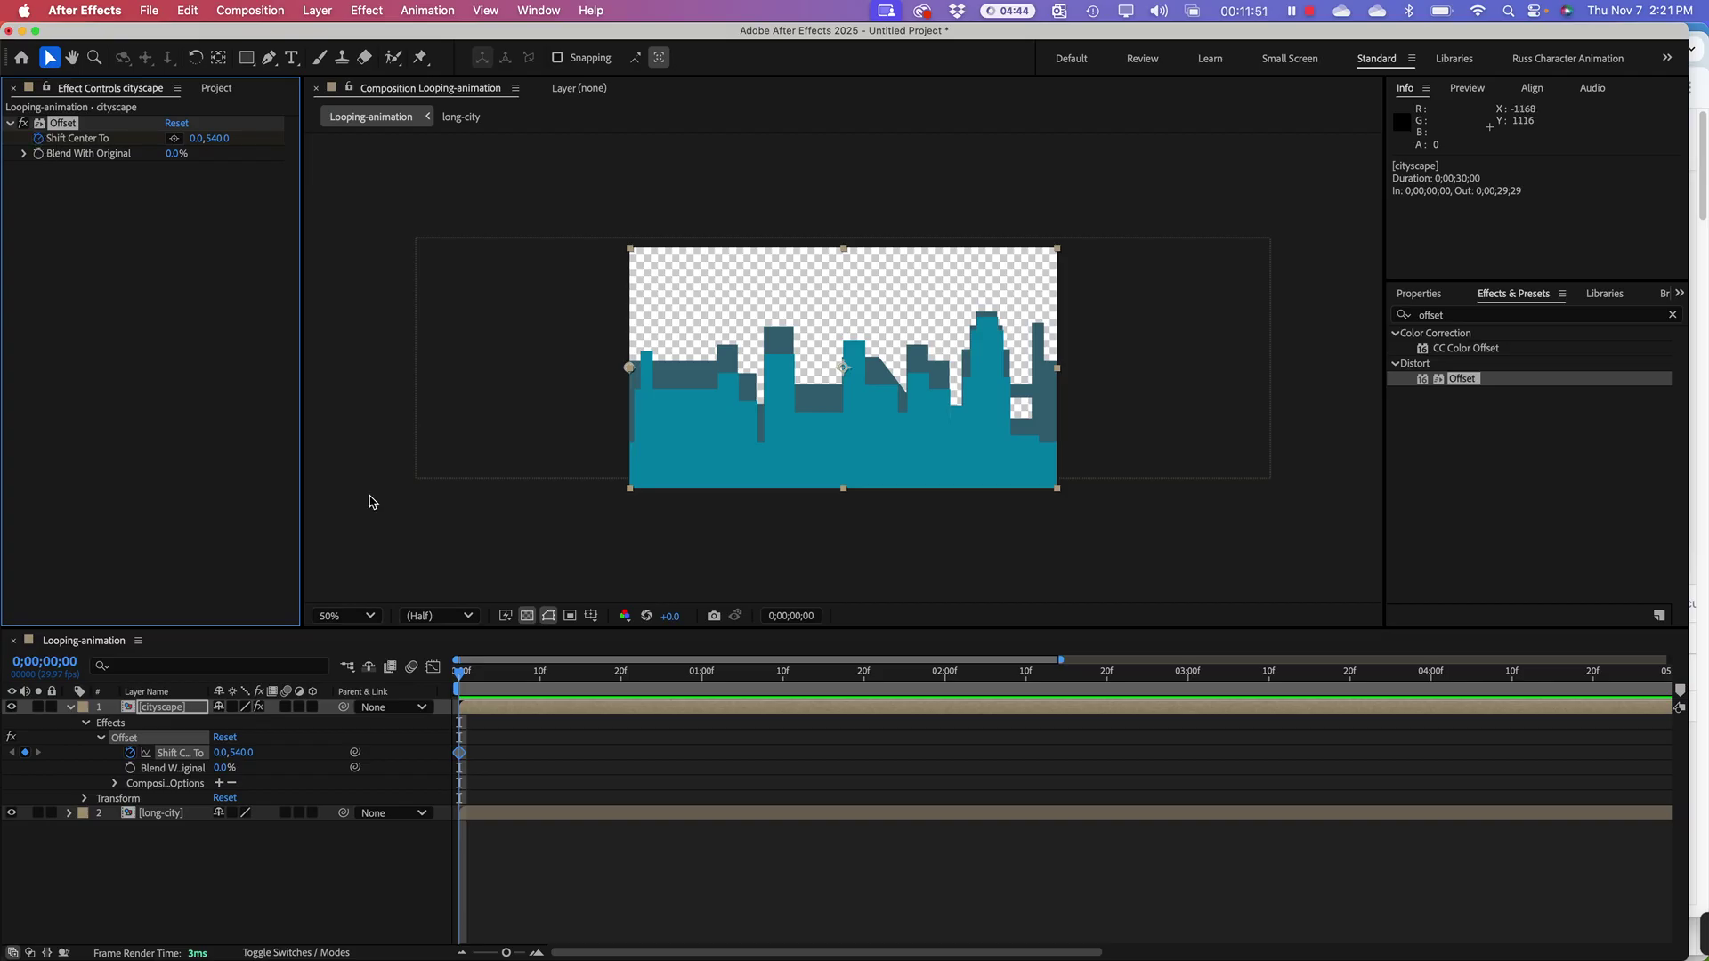
pyautogui.moveTo(459, 674); pyautogui.dragTo(1430, 741)
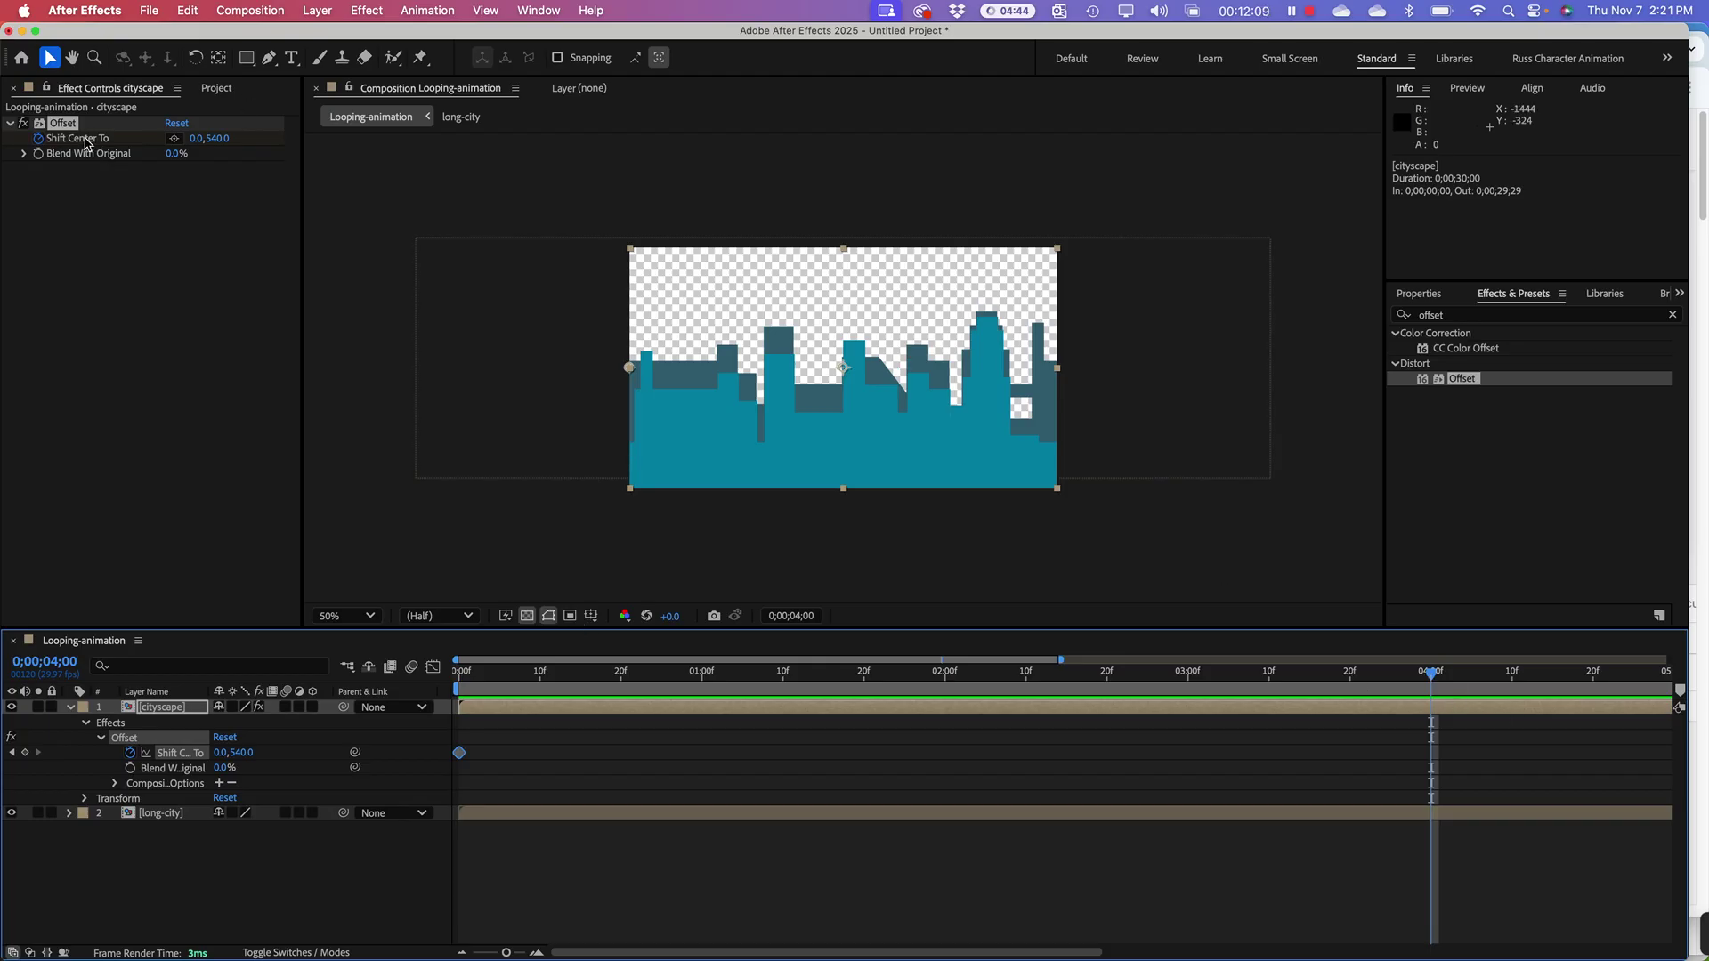
pyautogui.click(198, 138)
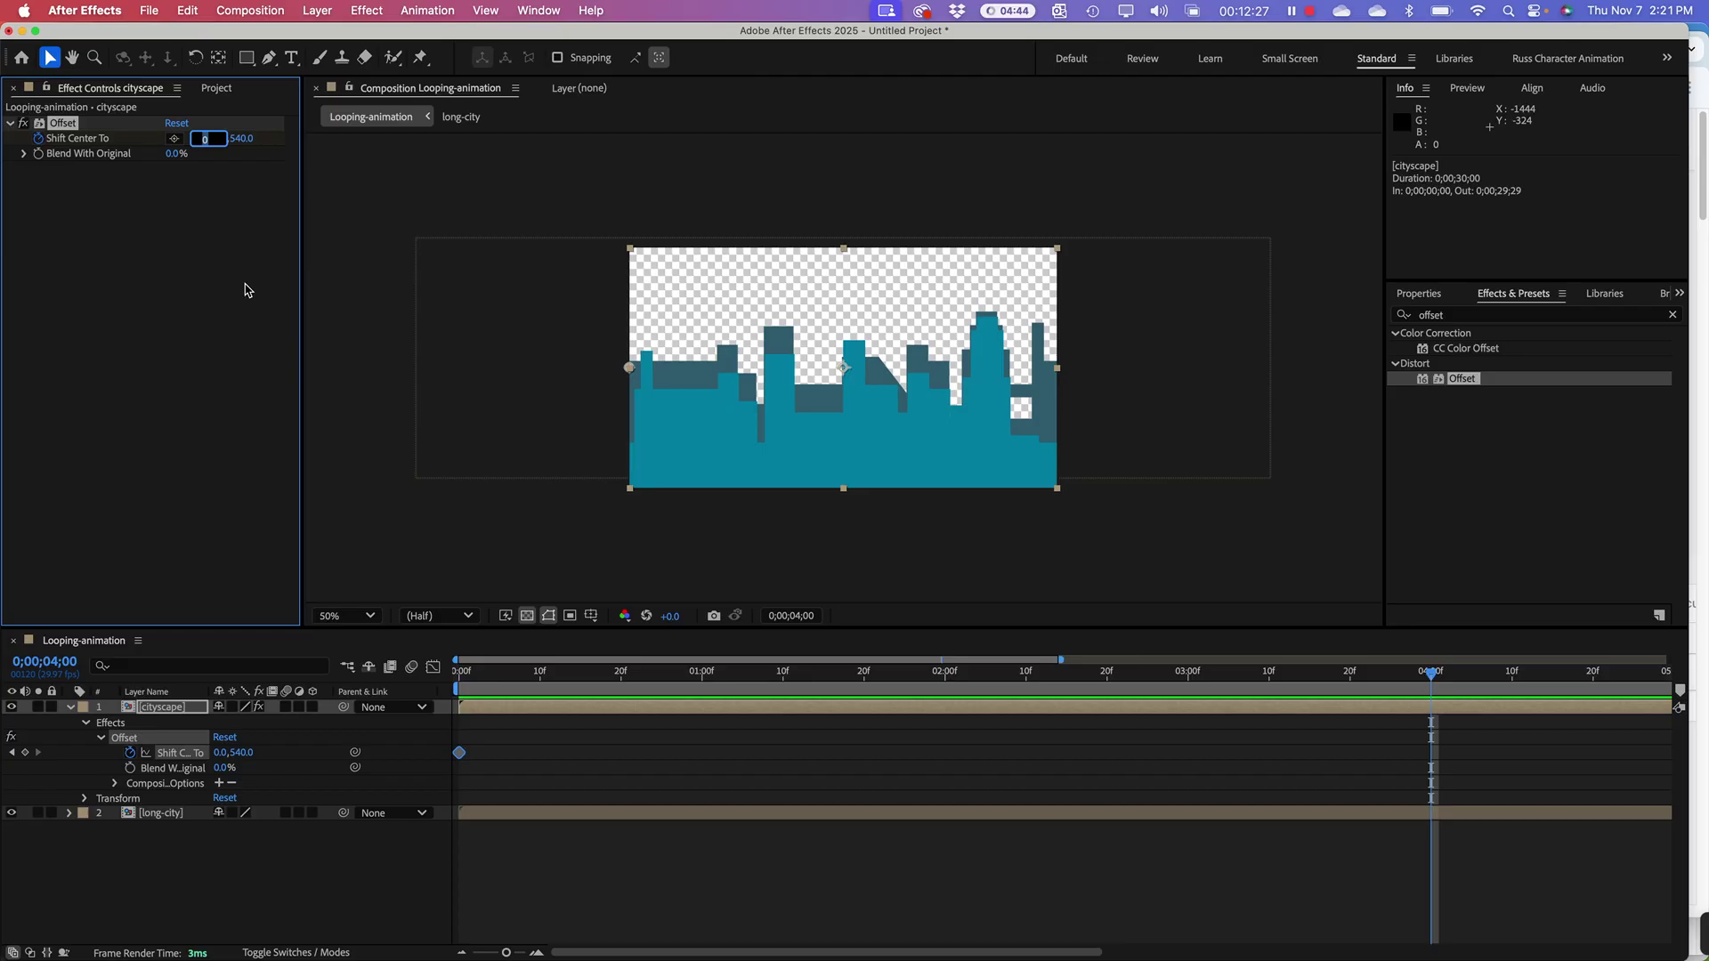
pyautogui.write('920')
pyautogui.write('*2')
pyautogui.press('Return')
pyautogui.moveTo(1064, 660); pyautogui.dragTo(1665, 659)
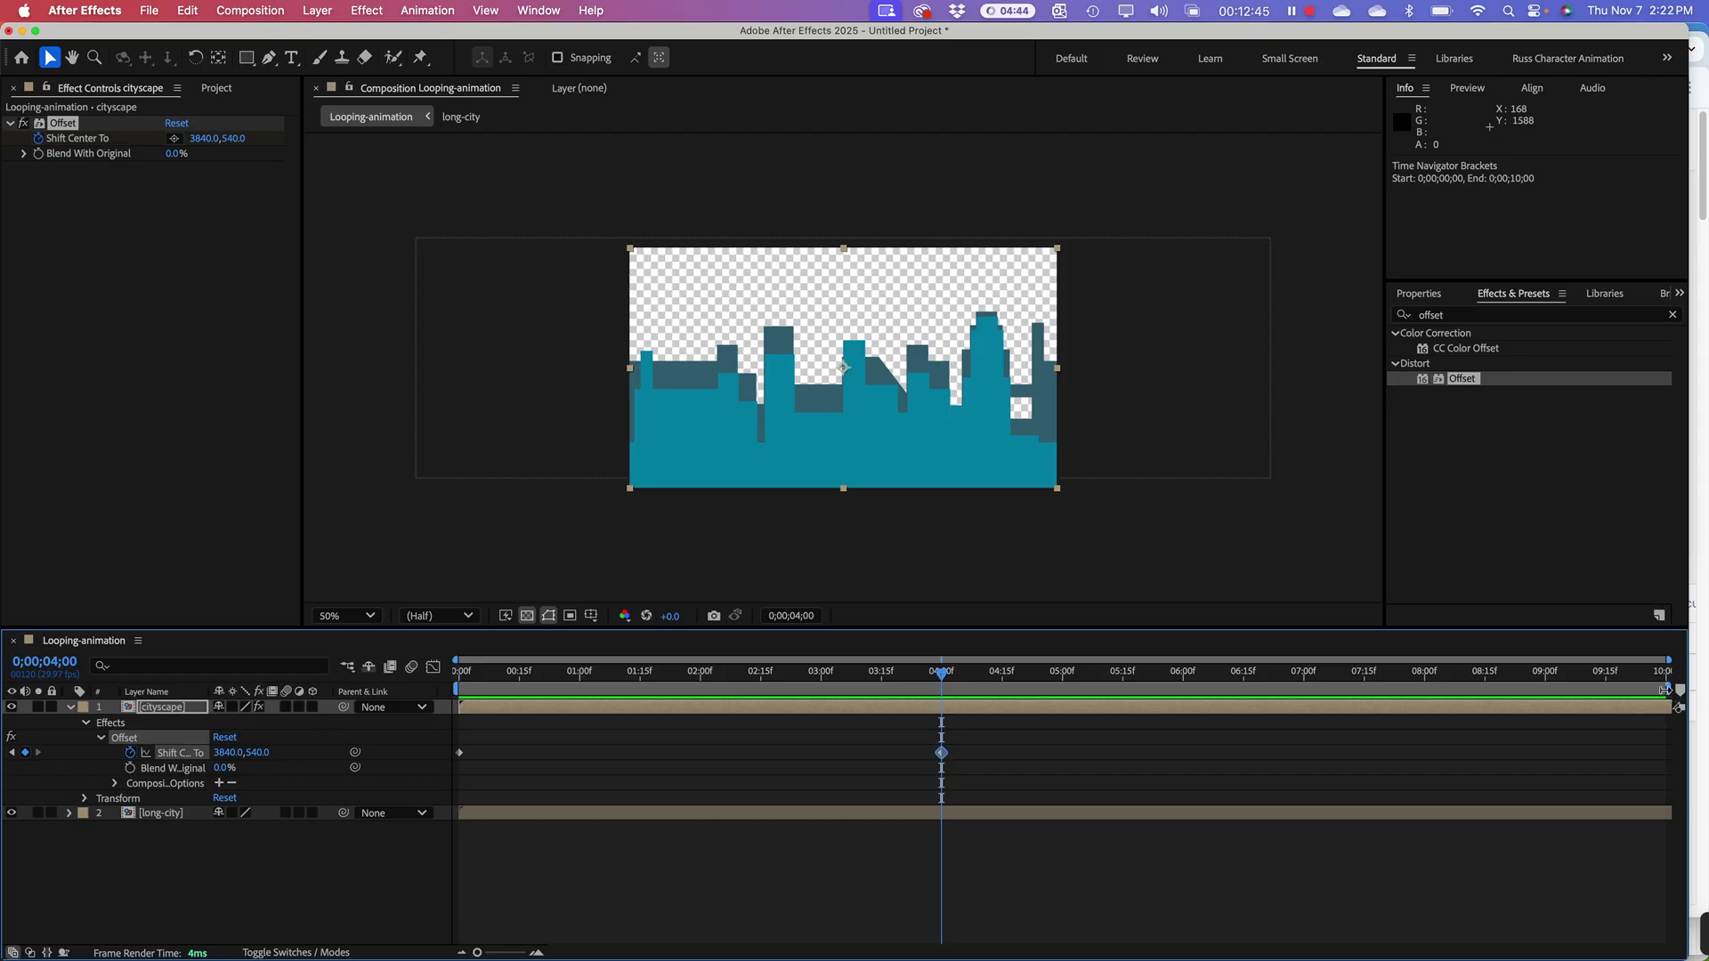
pyautogui.moveTo(1664, 690); pyautogui.dragTo(944, 737)
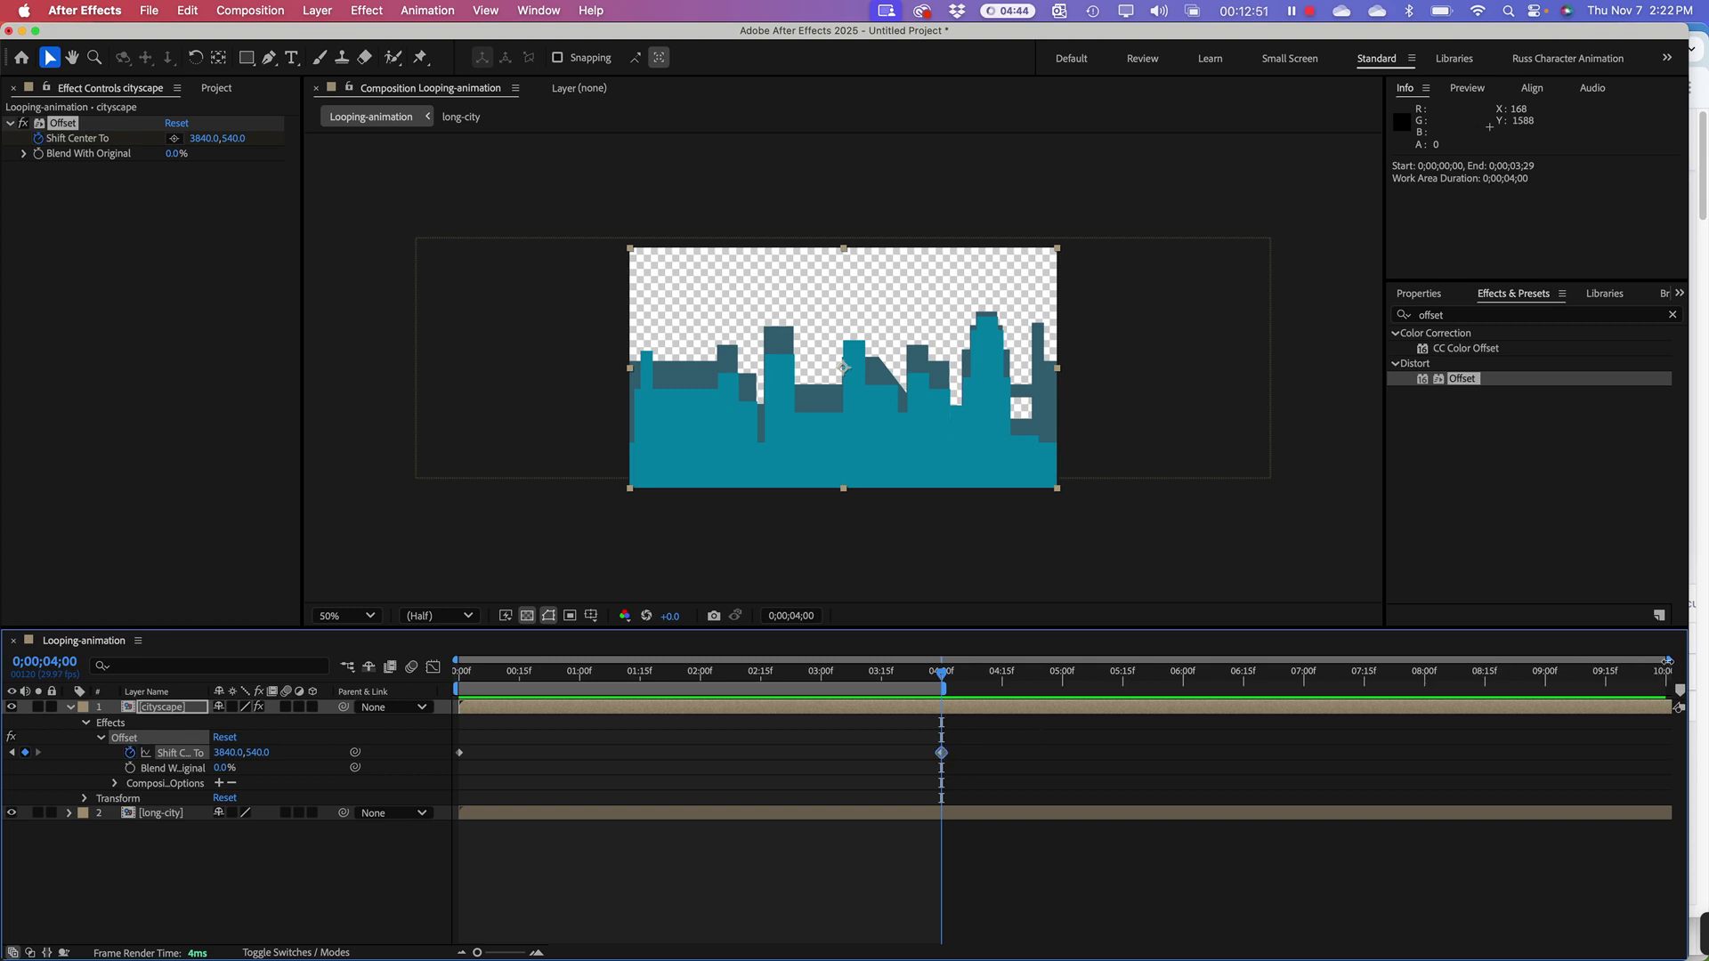
pyautogui.moveTo(1667, 661); pyautogui.dragTo(1190, 666)
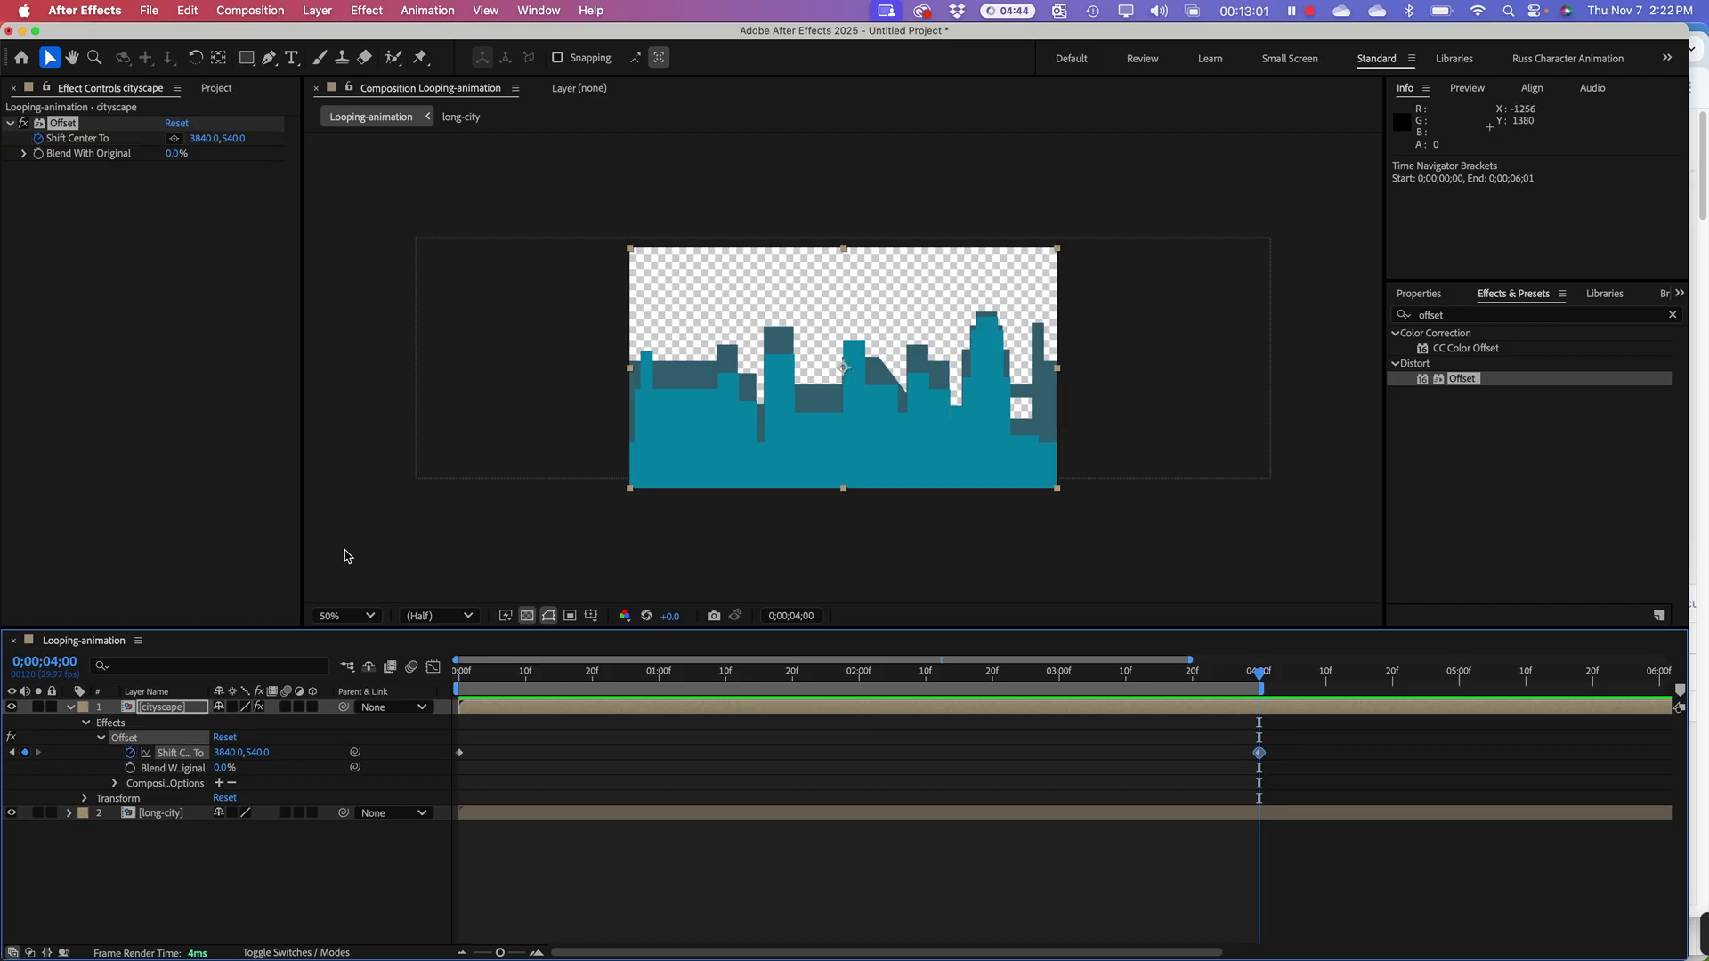
pyautogui.press('space')
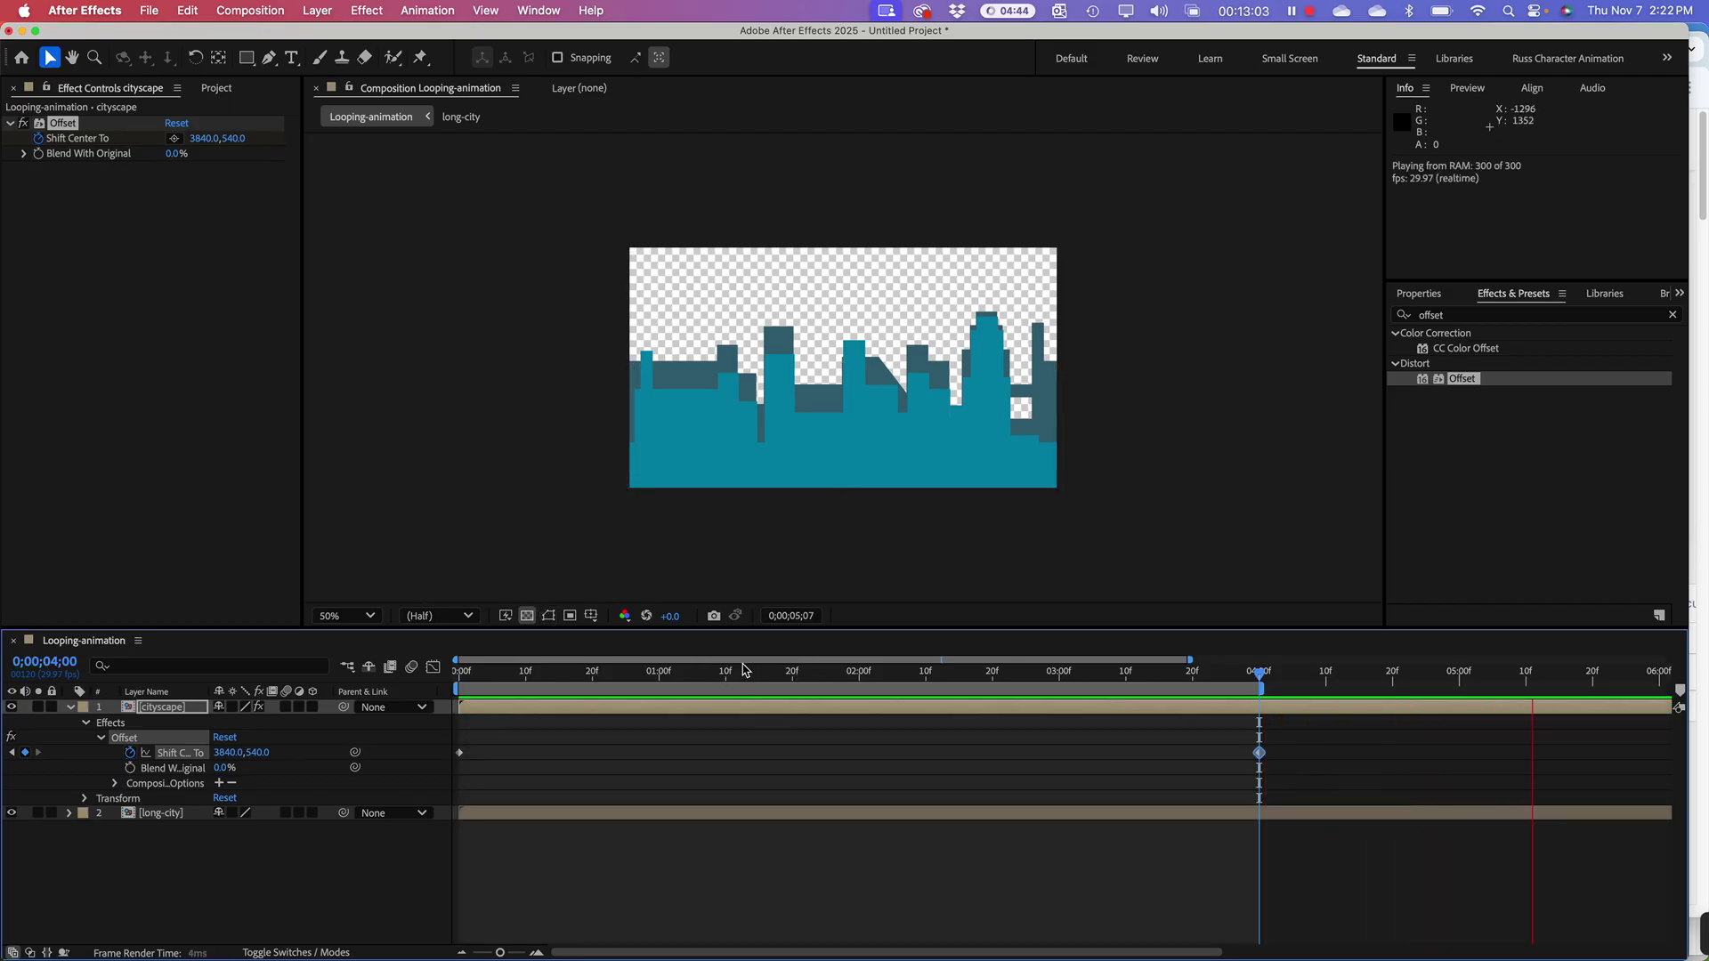
pyautogui.press('space')
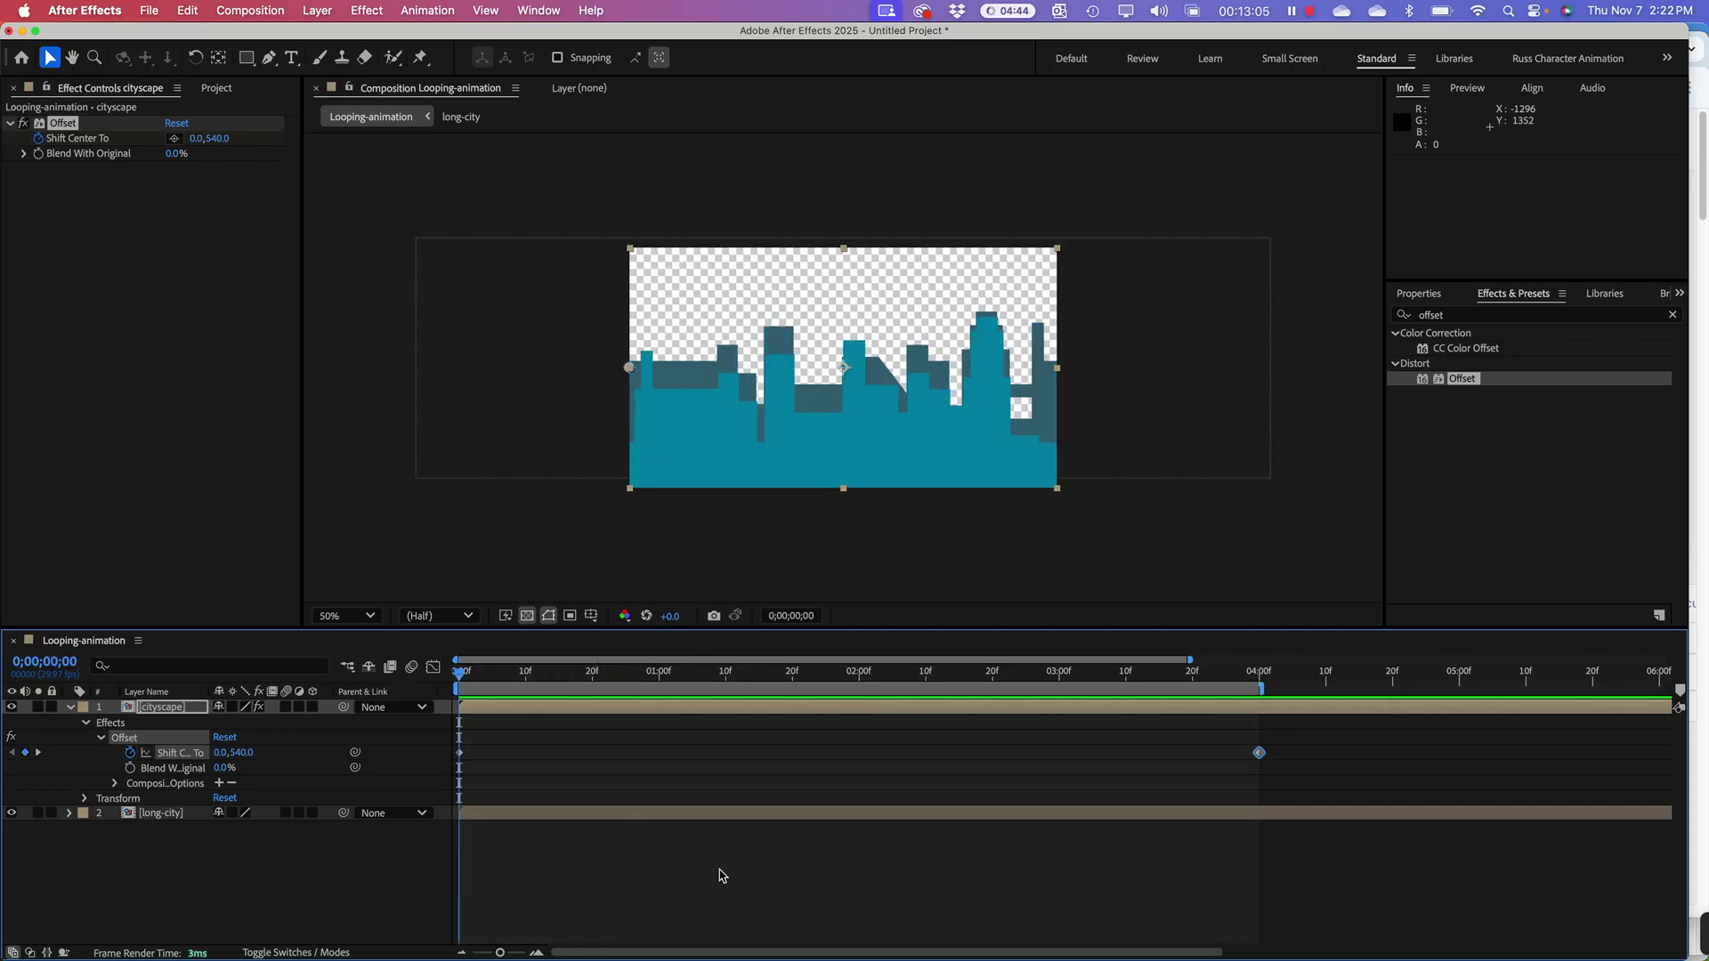
pyautogui.press('space')
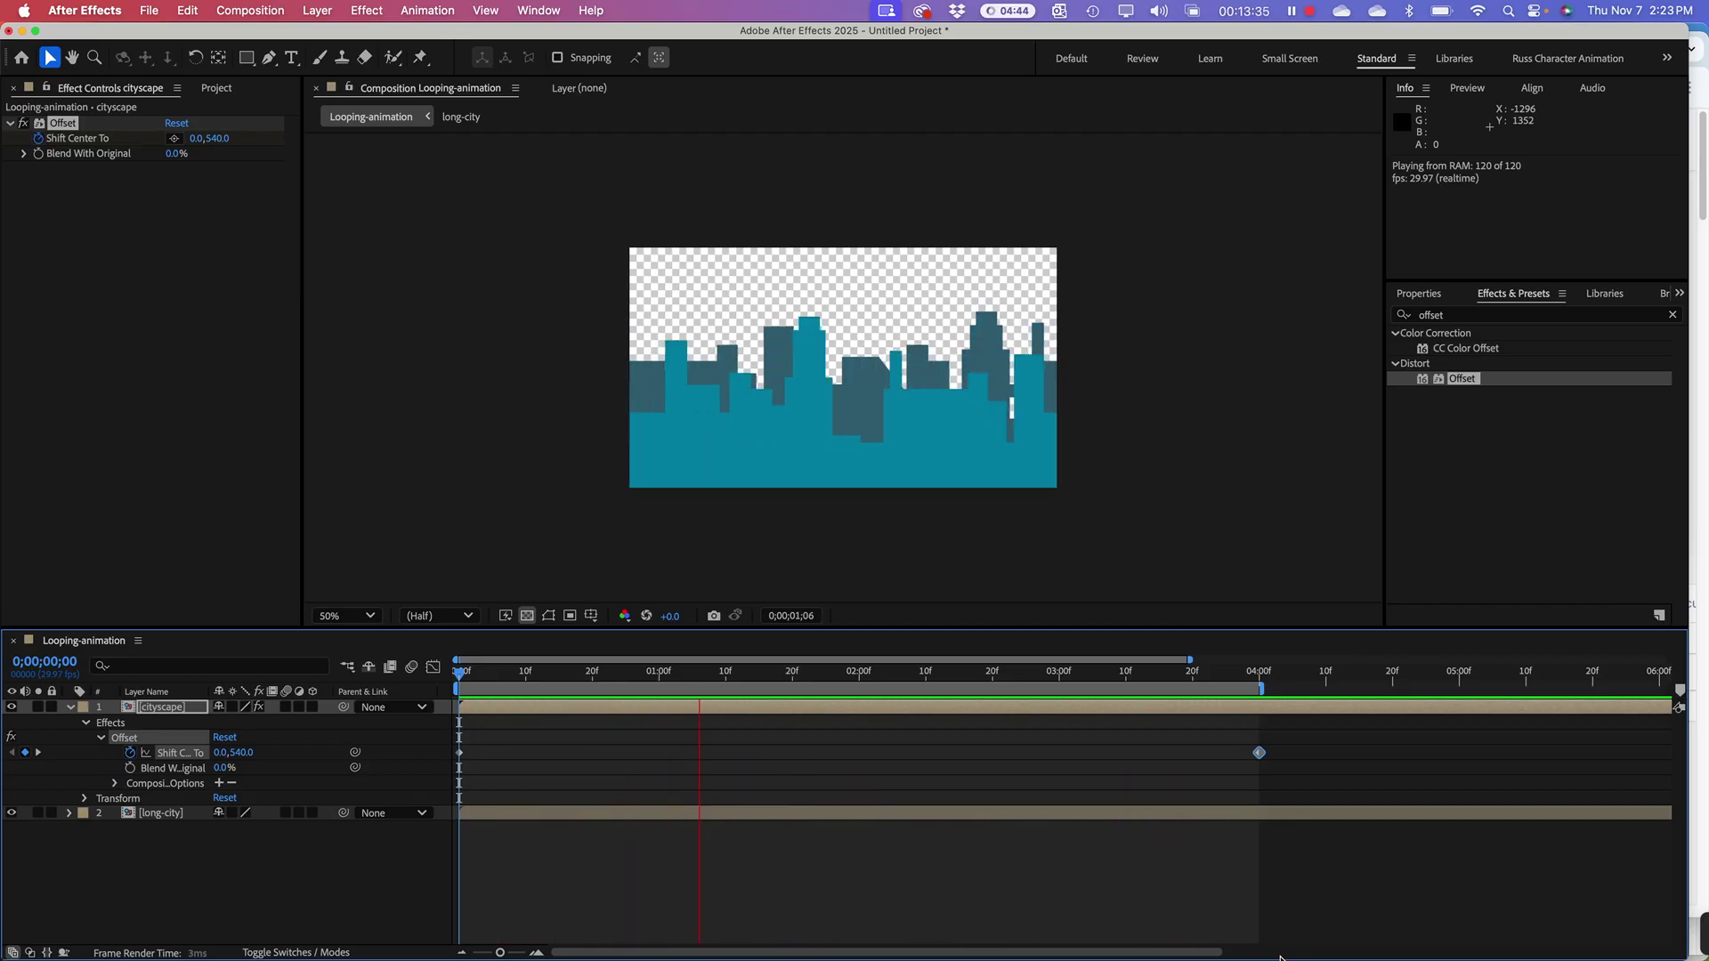
pyautogui.press('space')
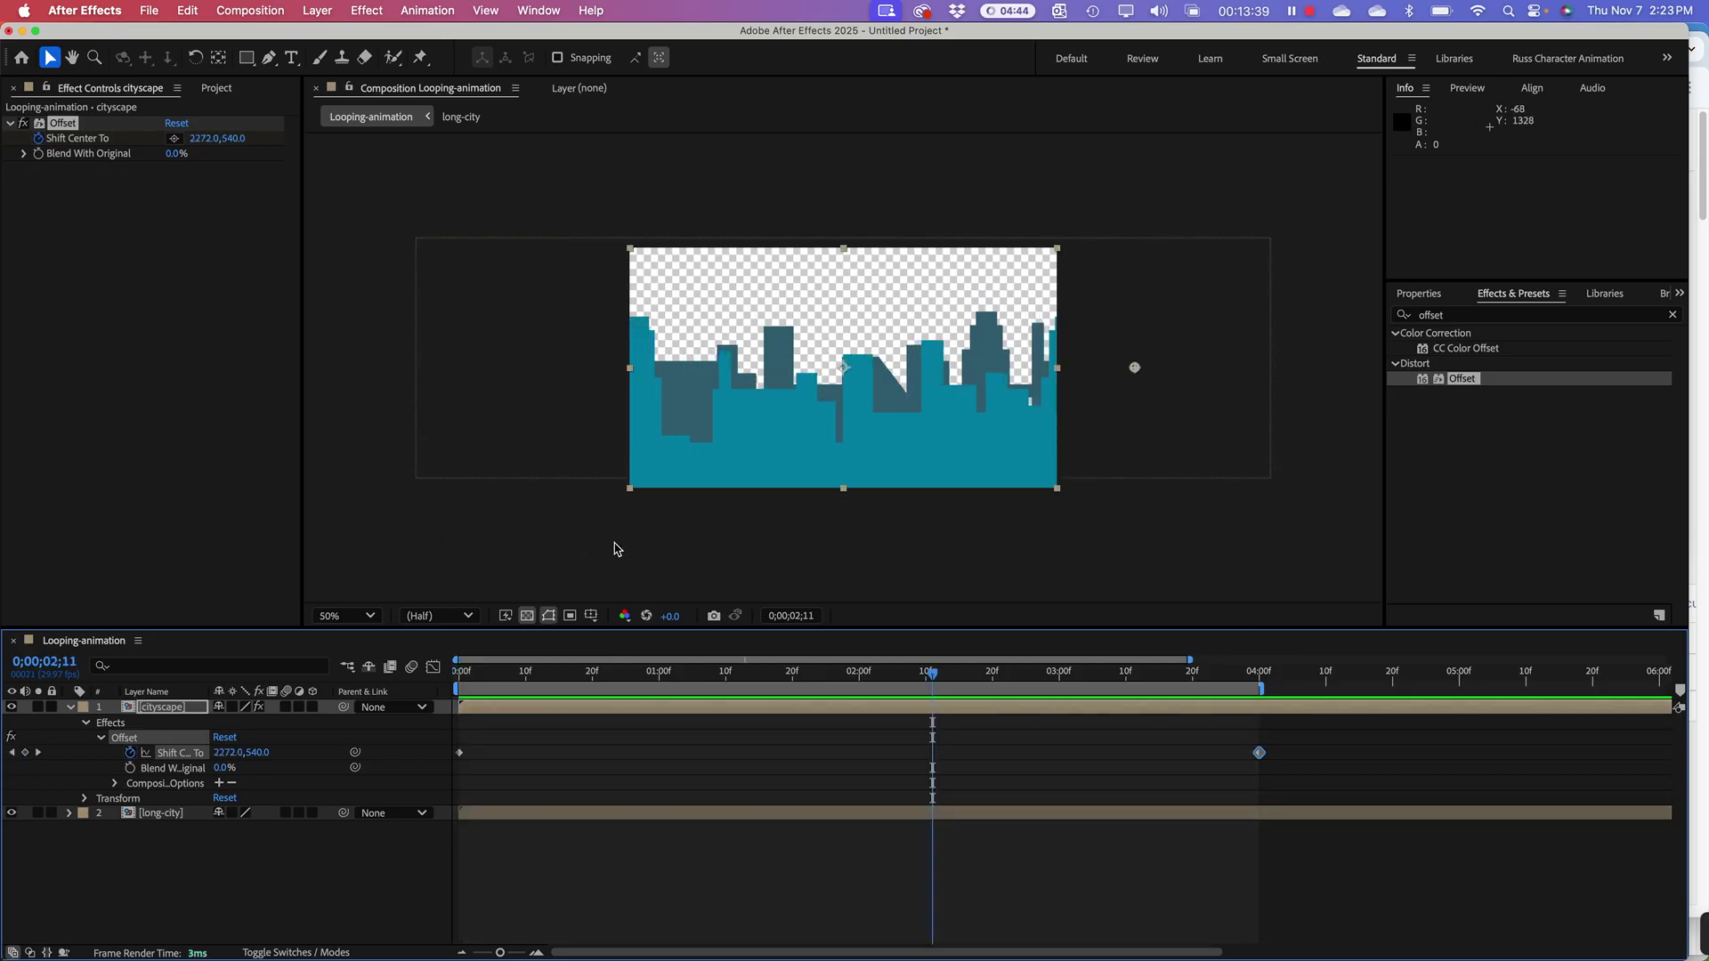
# Step: Change the 4;00 Shift Center To keyframe to 1920, 540 and preview from the start
pyautogui.click(1258, 670)
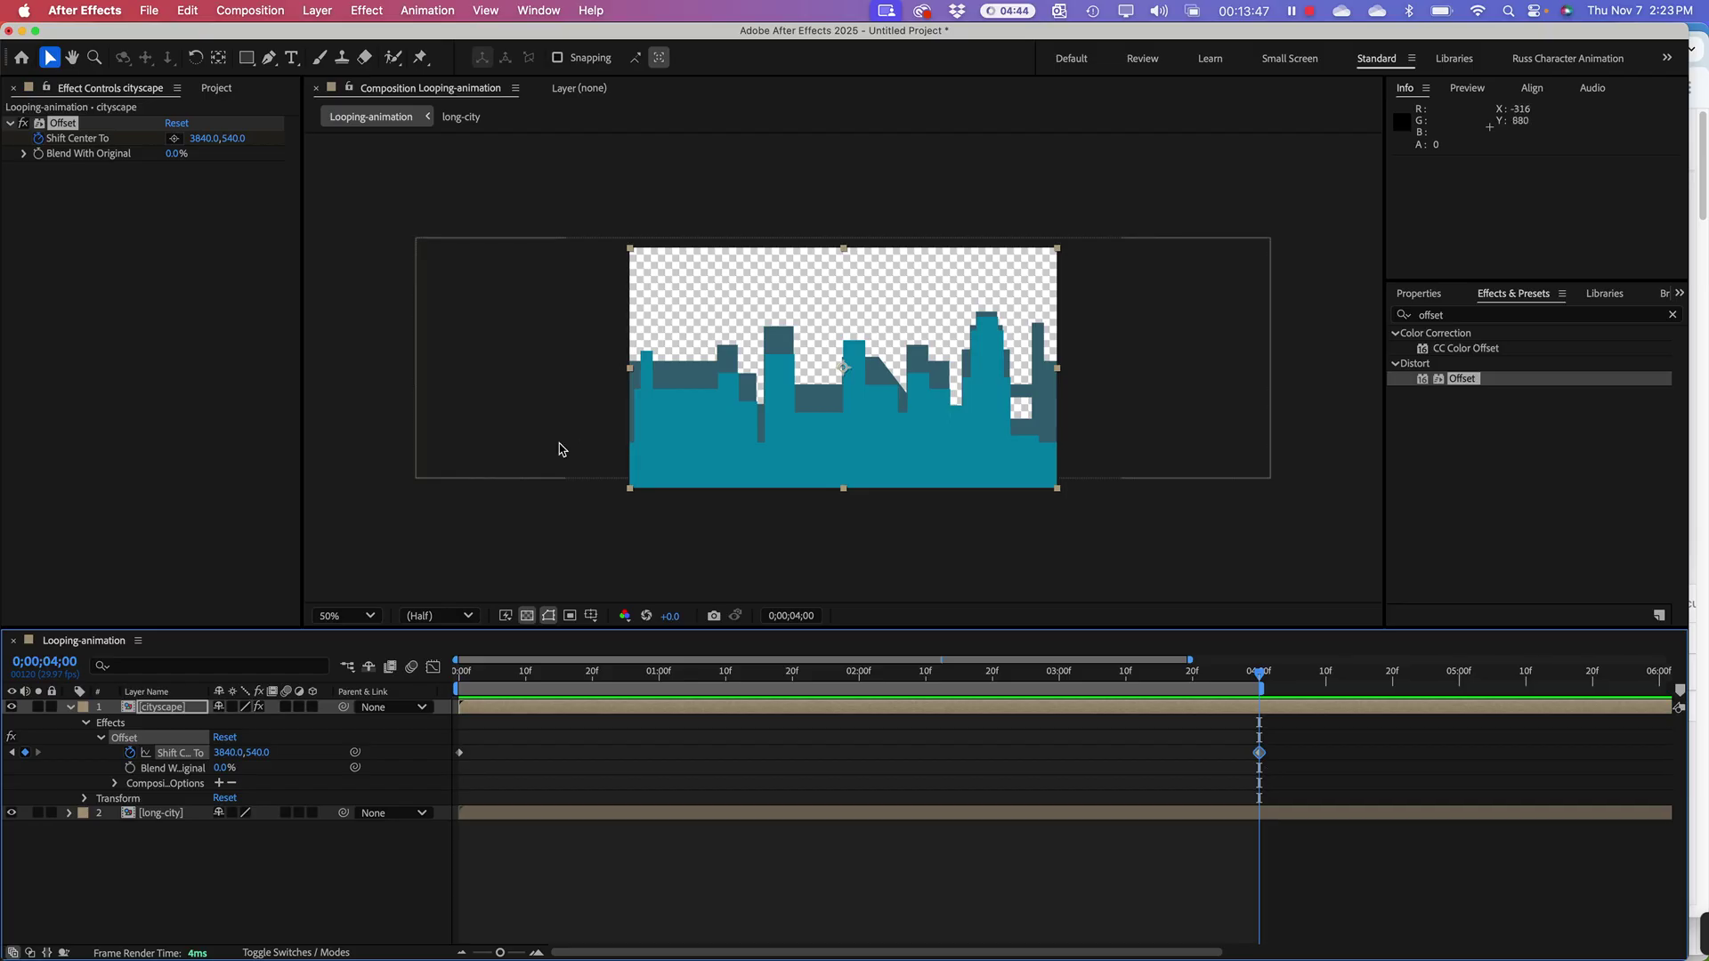
pyautogui.click(201, 140)
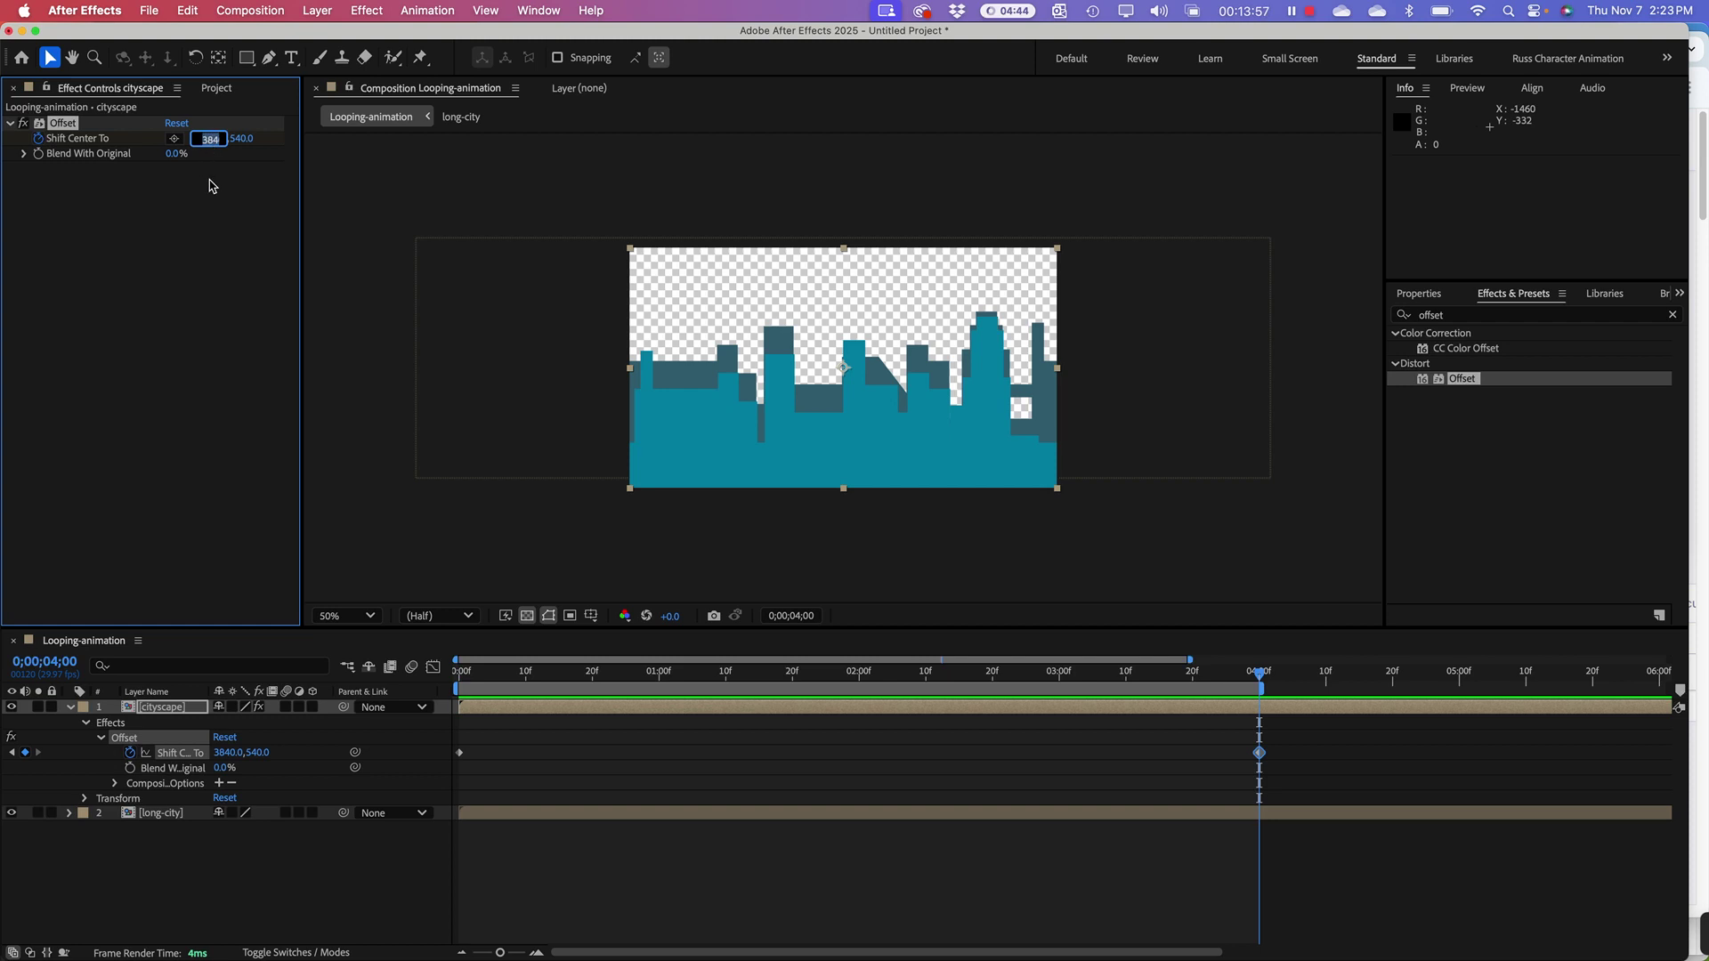
pyautogui.write('1')
pyautogui.write('920')
pyautogui.press('Return')
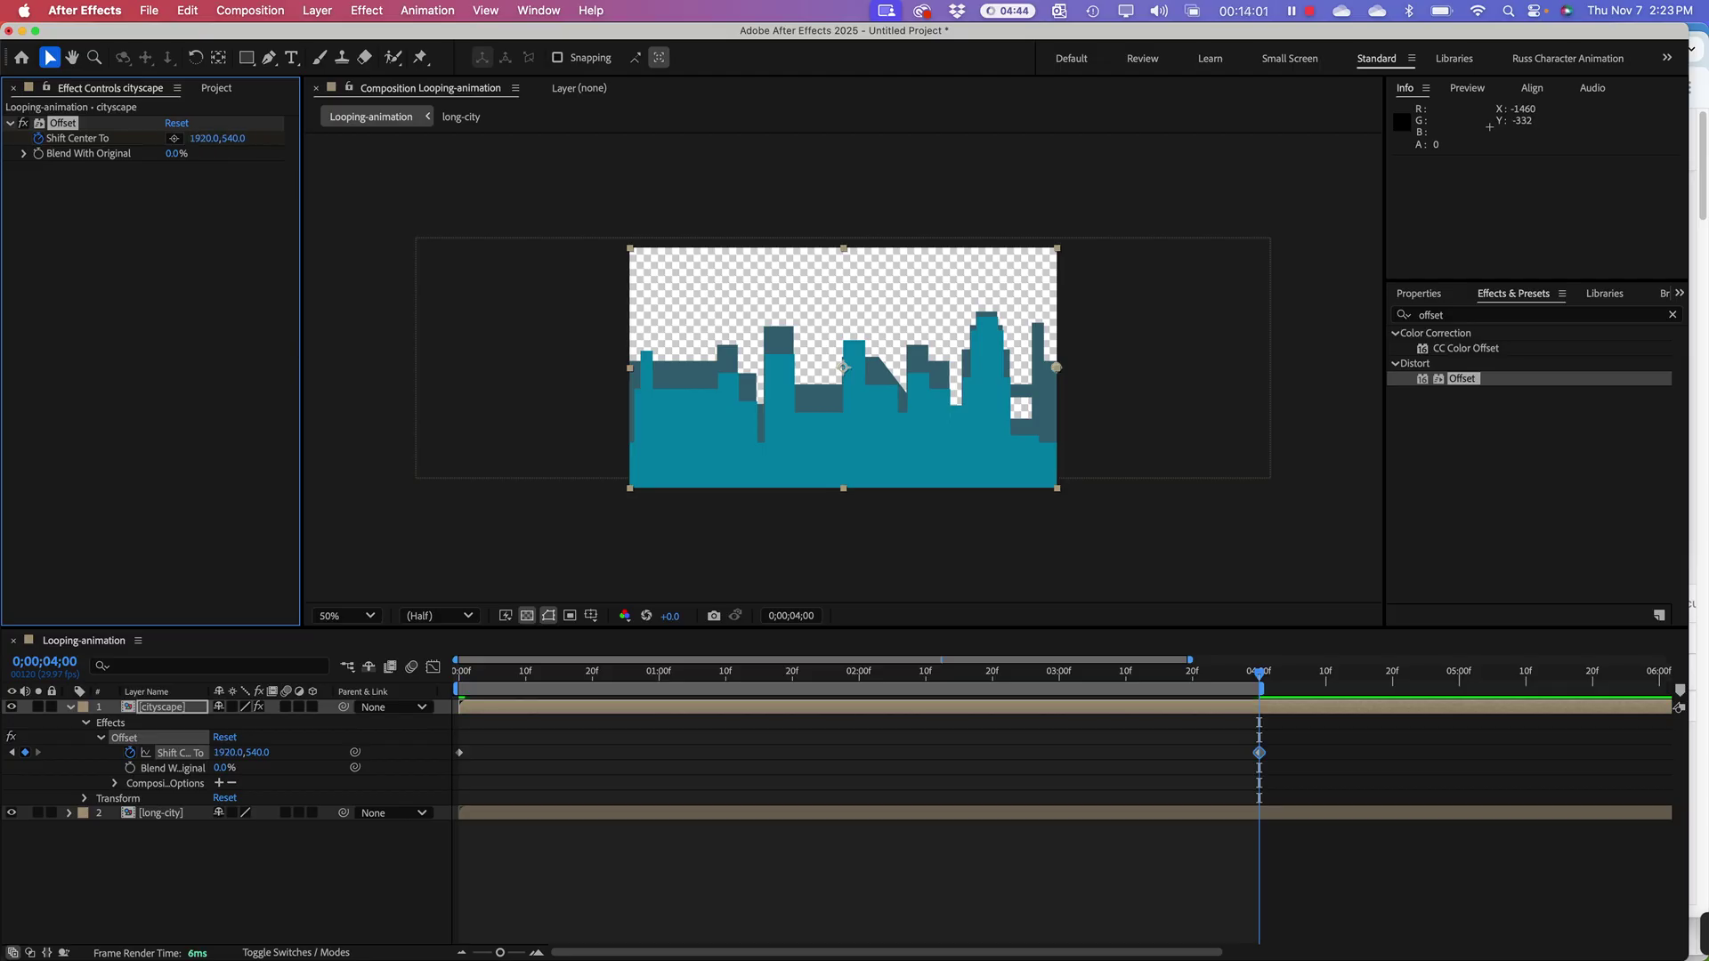
pyautogui.moveTo(534, 678); pyautogui.dragTo(356, 659)
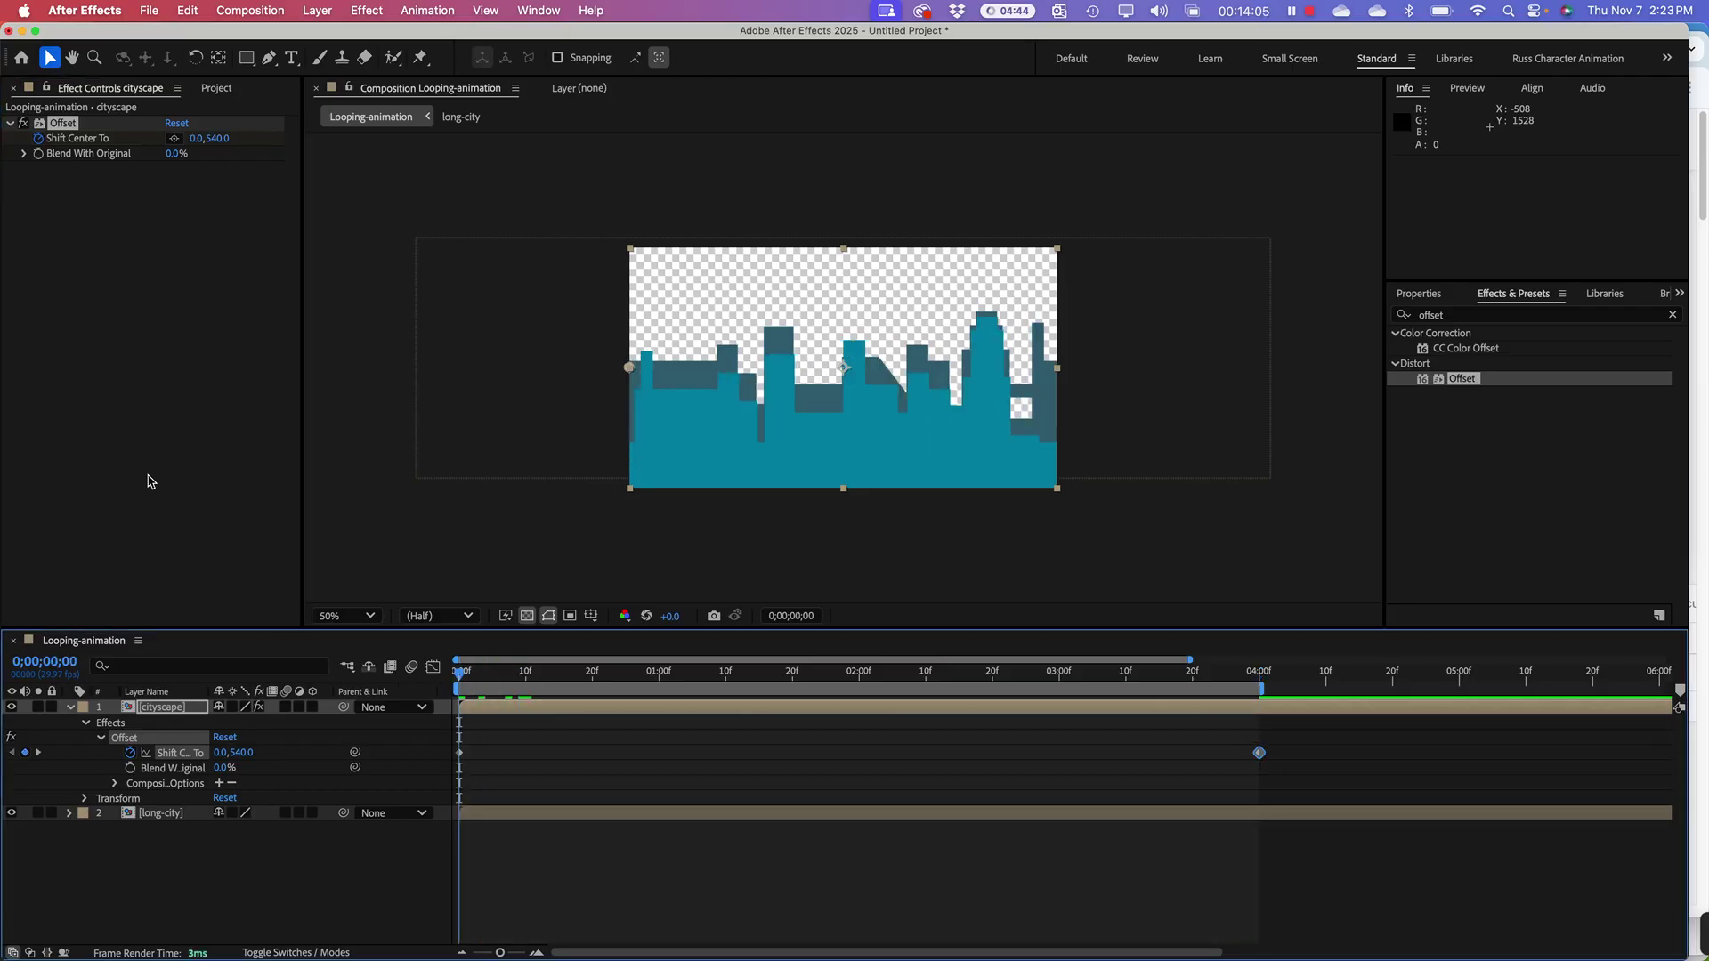
pyautogui.press('space')
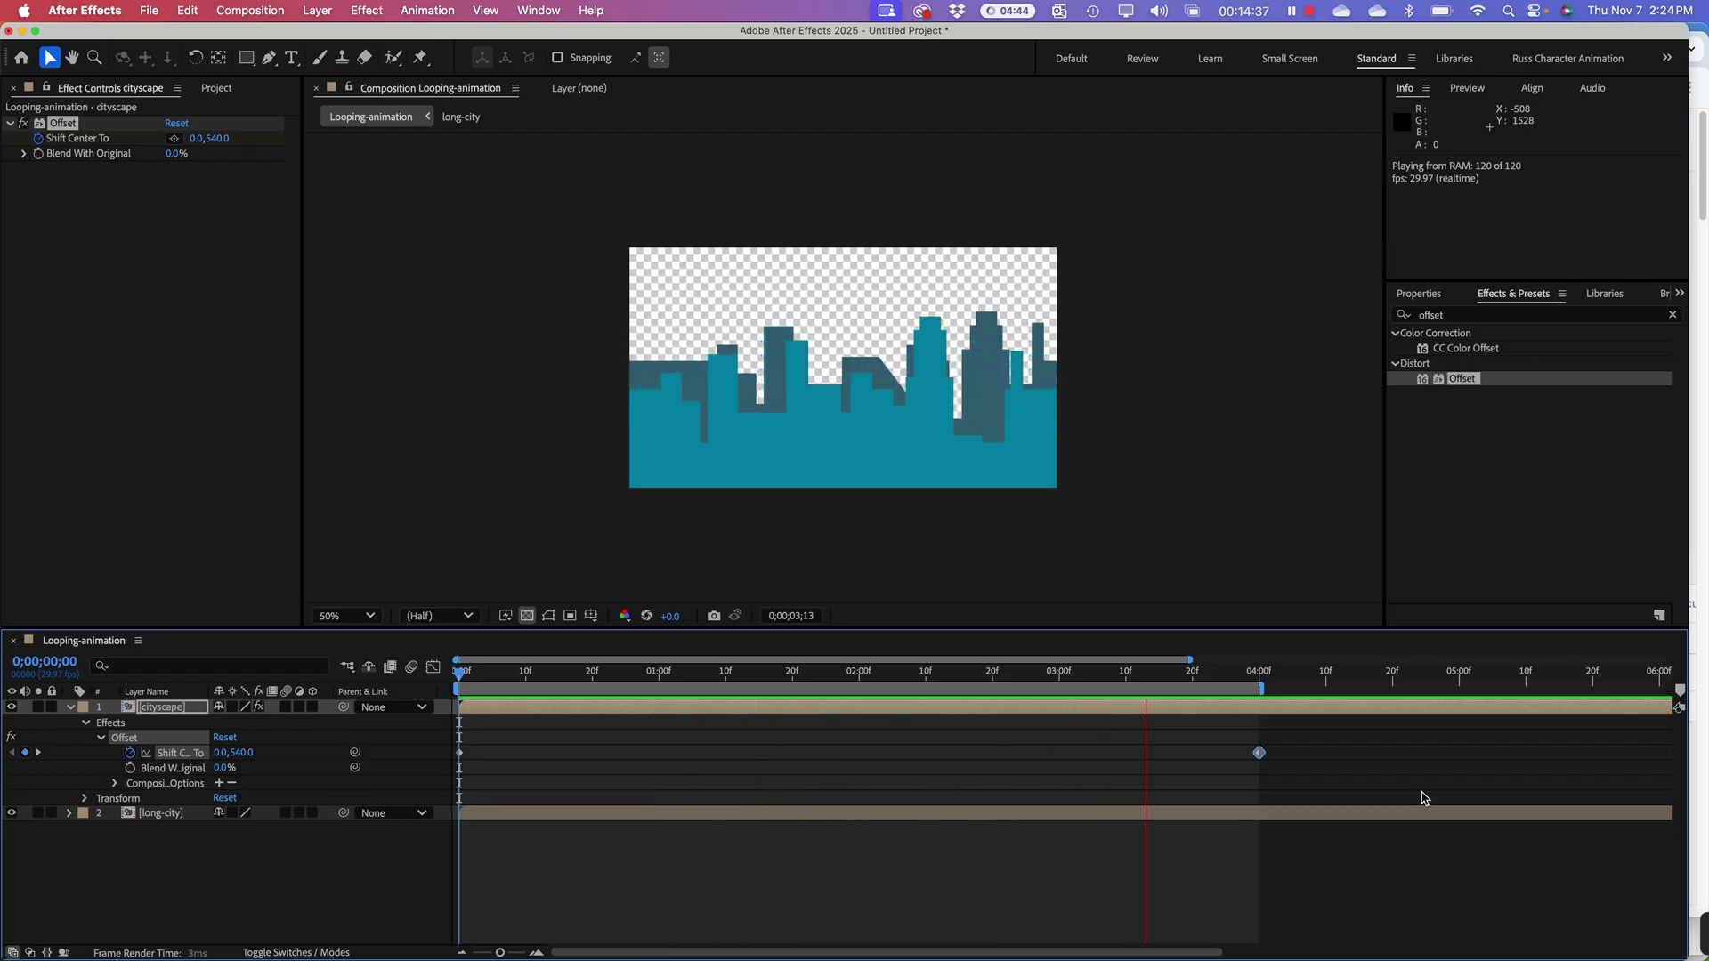
# Step: Move the final offset keyframe and work-area end to about two seconds and preview
pyautogui.press('space')
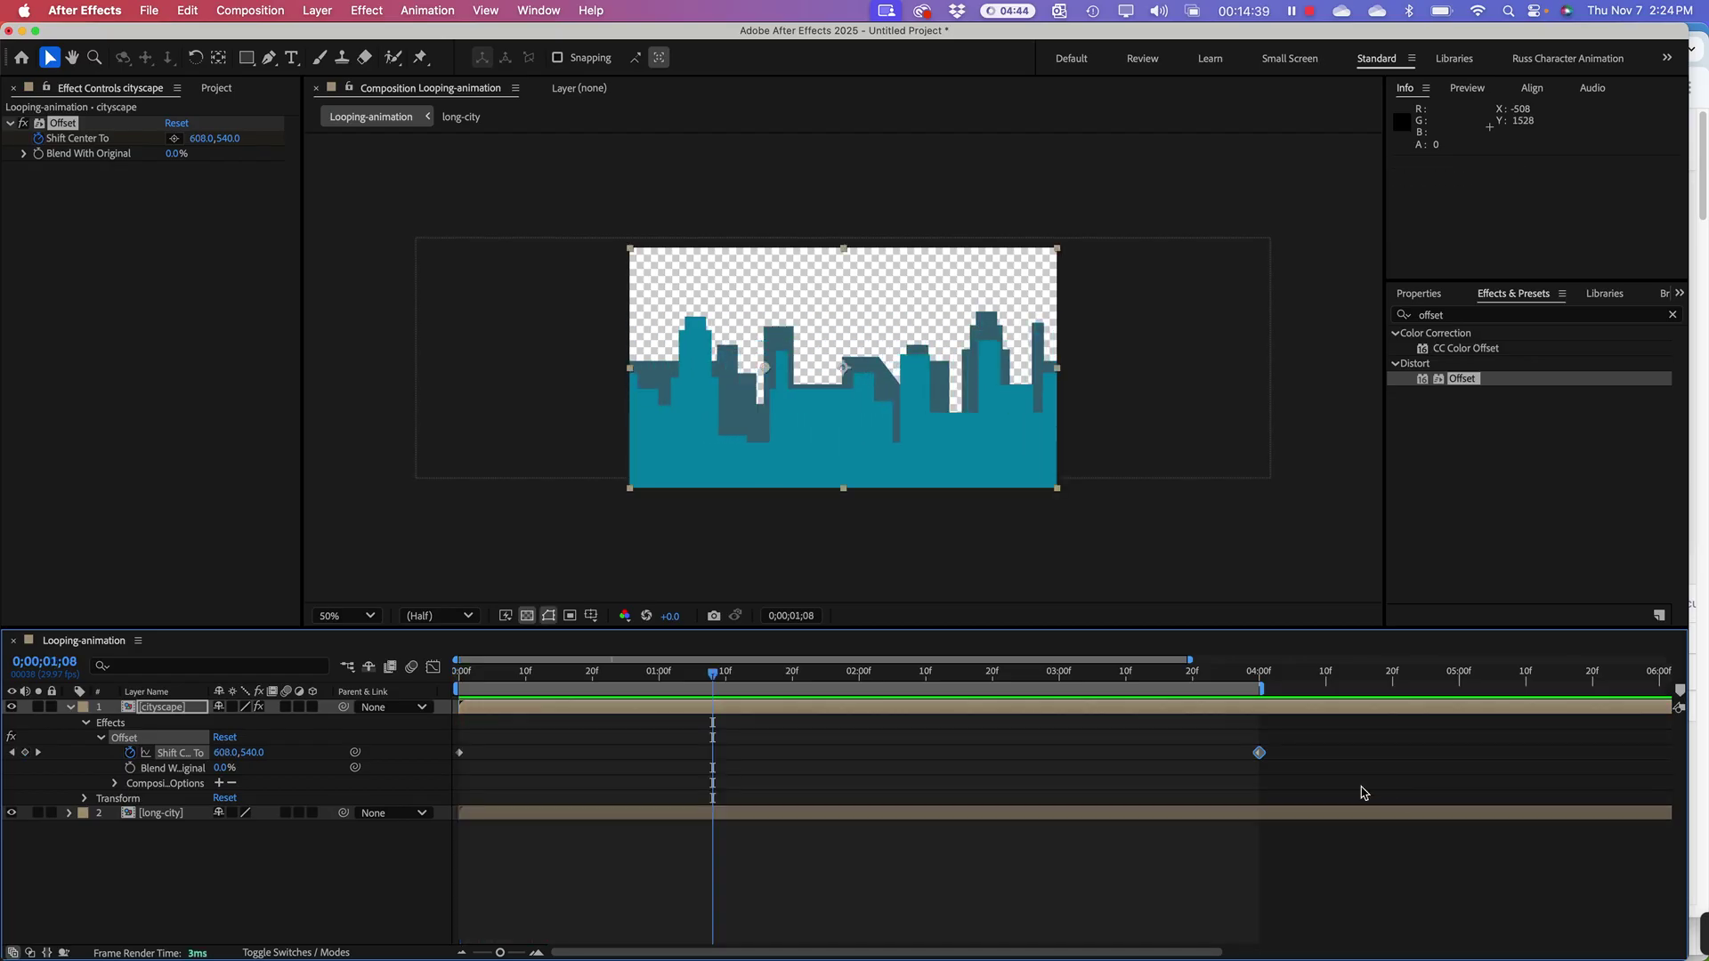
pyautogui.moveTo(1263, 758); pyautogui.dragTo(862, 748)
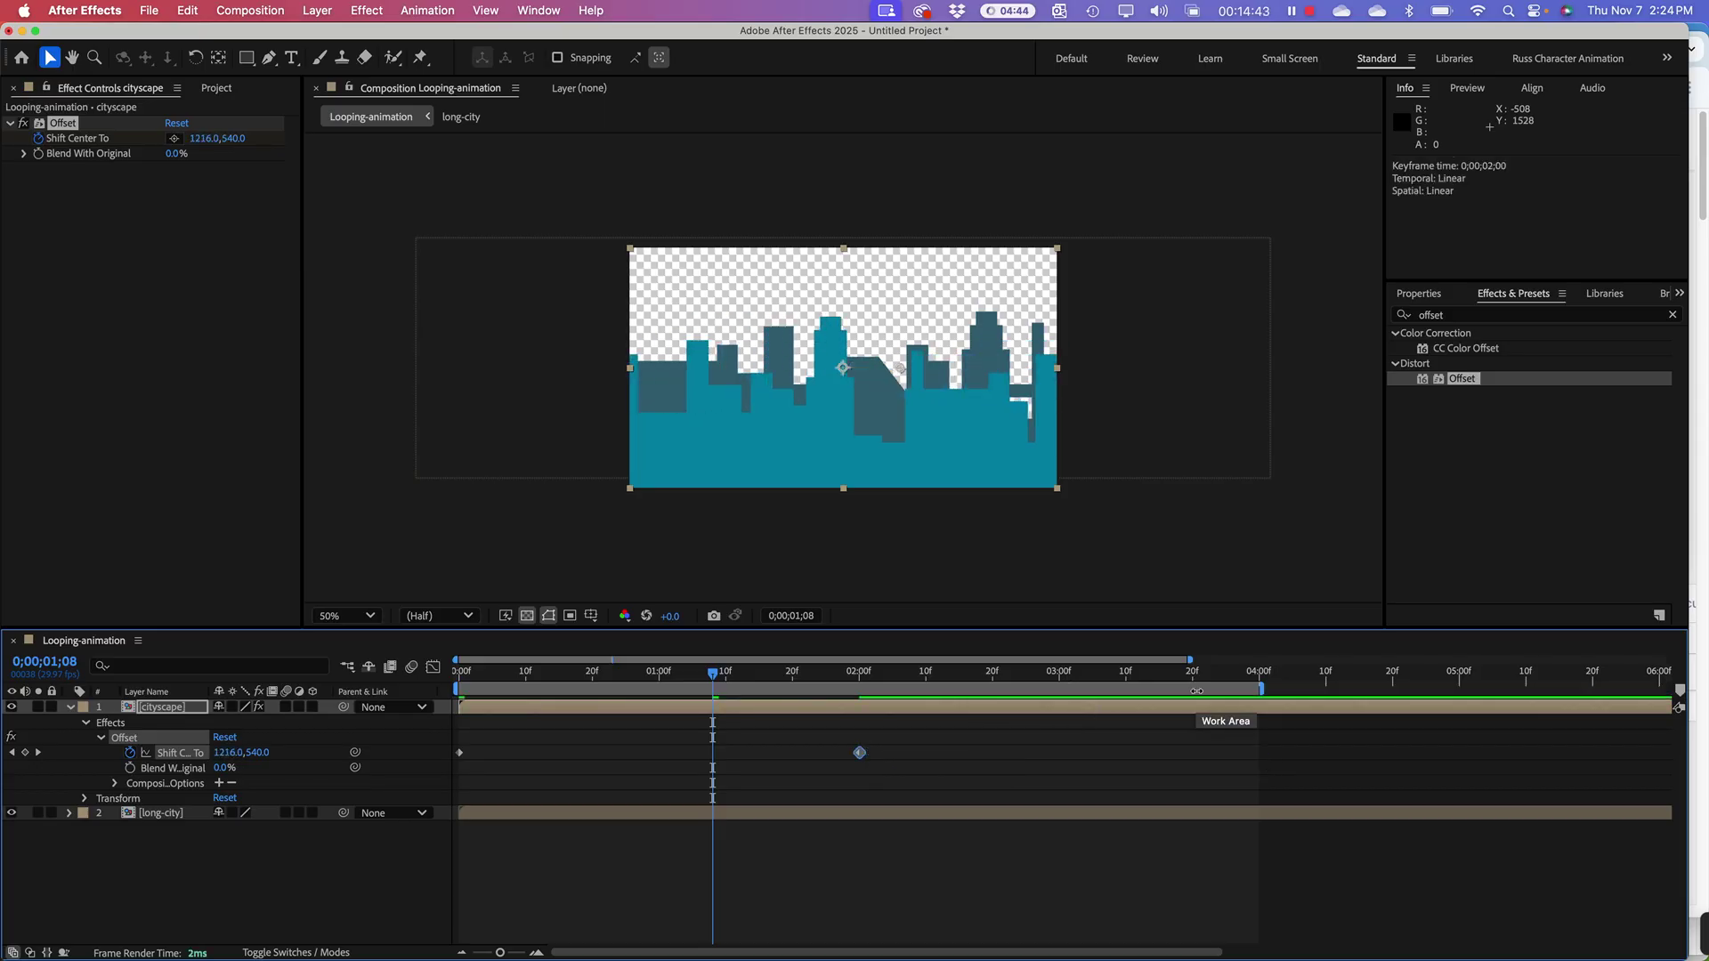
pyautogui.moveTo(1259, 694); pyautogui.dragTo(860, 709)
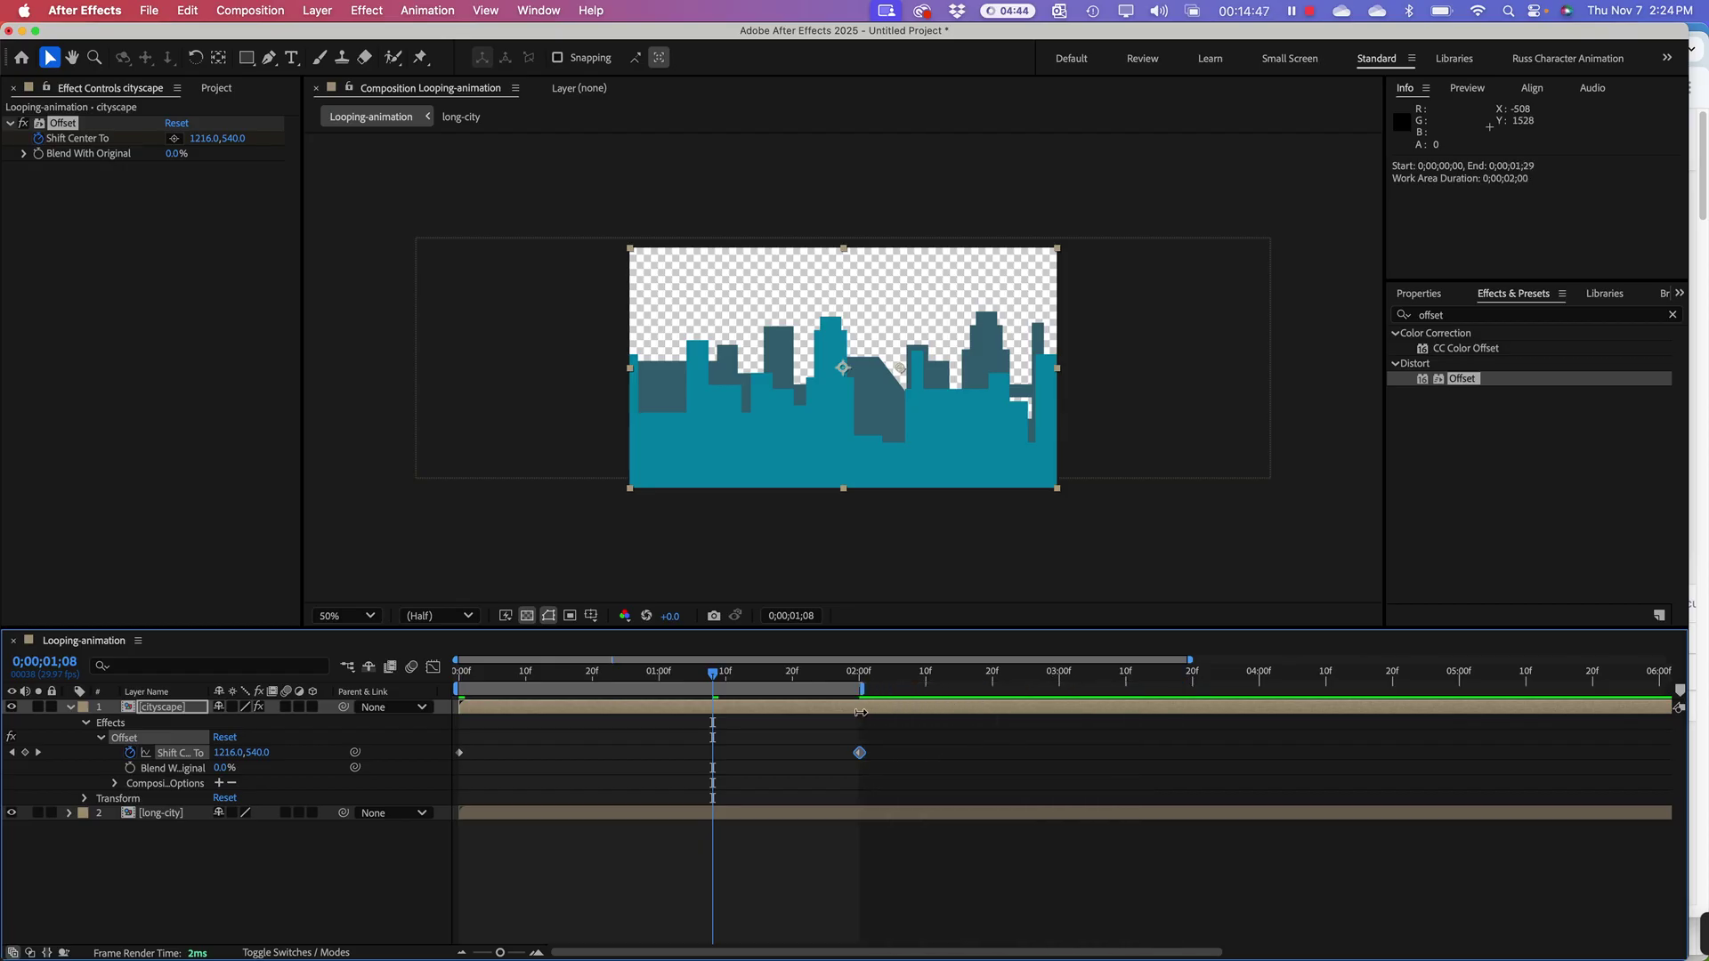
pyautogui.press('space')
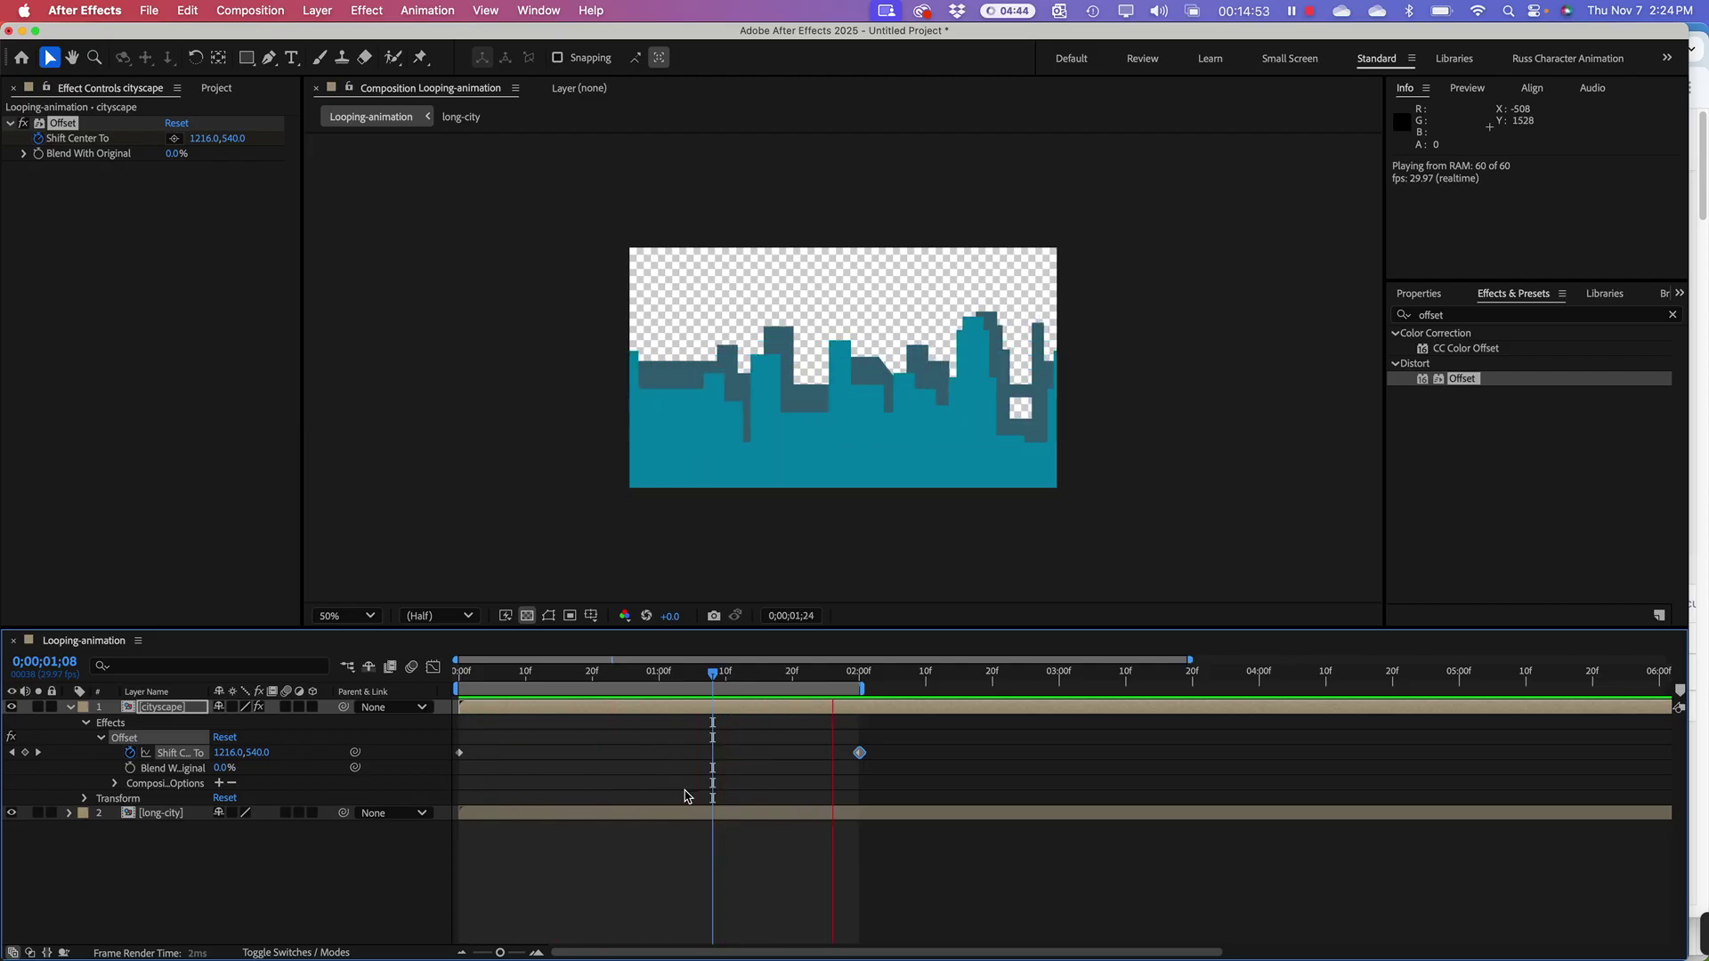
pyautogui.press('space')
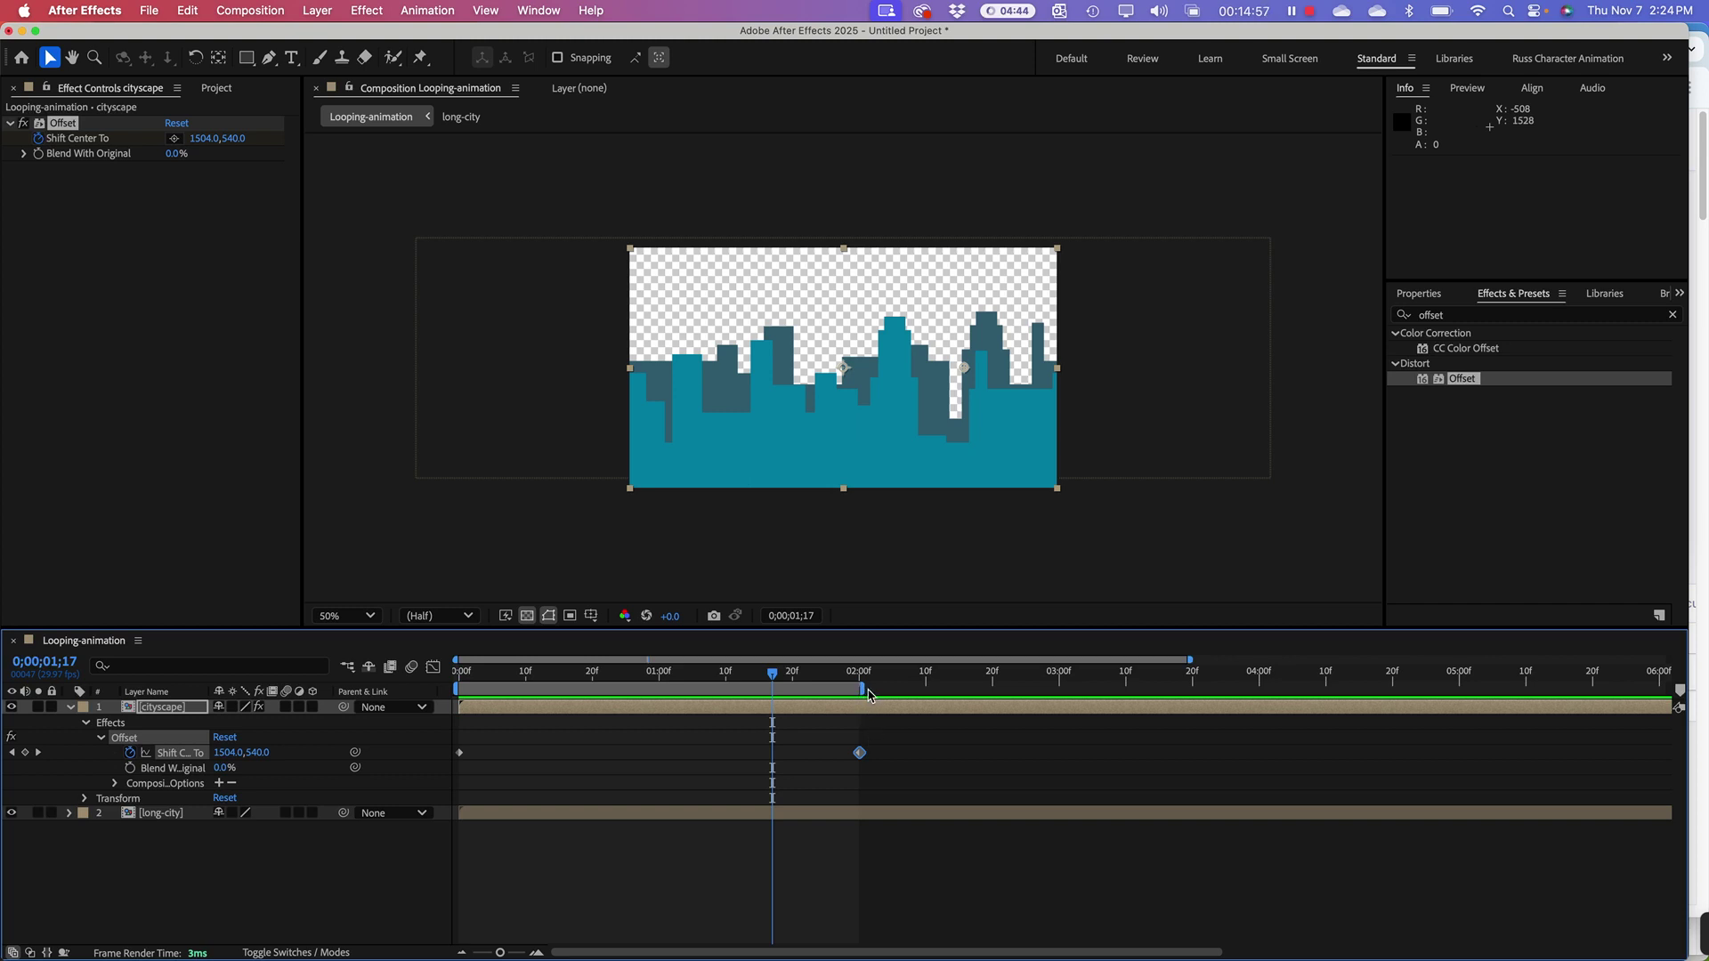
# Step: Extend the work-area end and the final keyframe to about 3;20 and preview
pyautogui.moveTo(868, 695); pyautogui.dragTo(1193, 691)
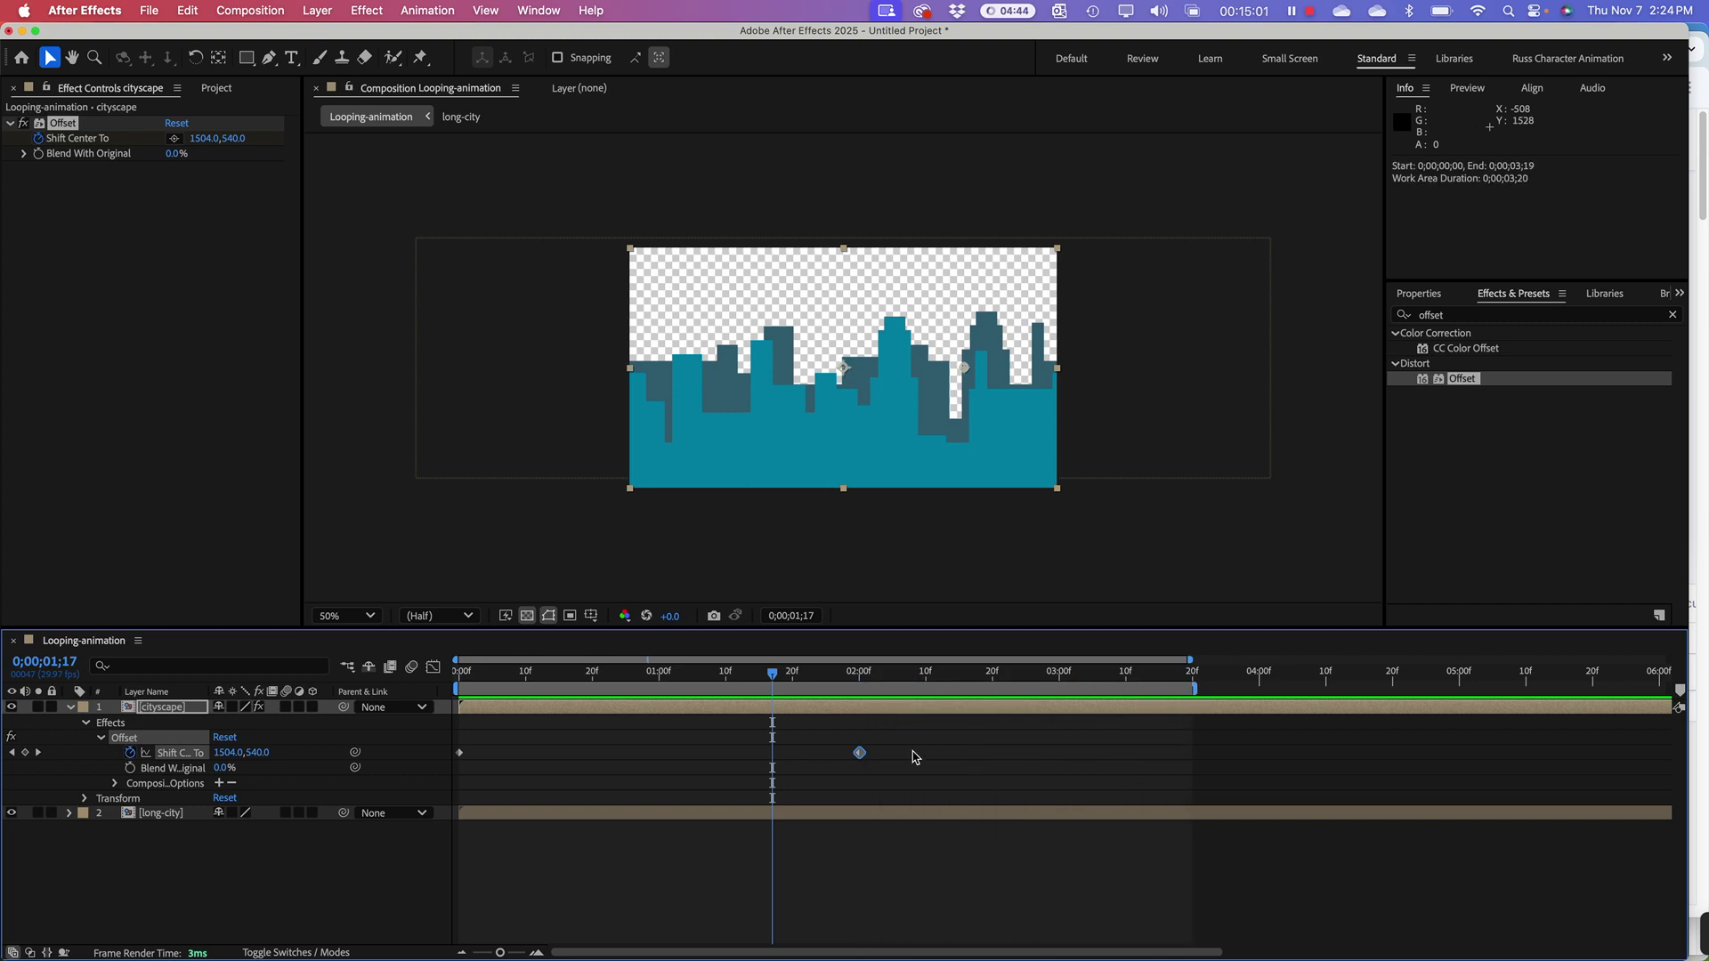
pyautogui.moveTo(859, 753); pyautogui.dragTo(1193, 755)
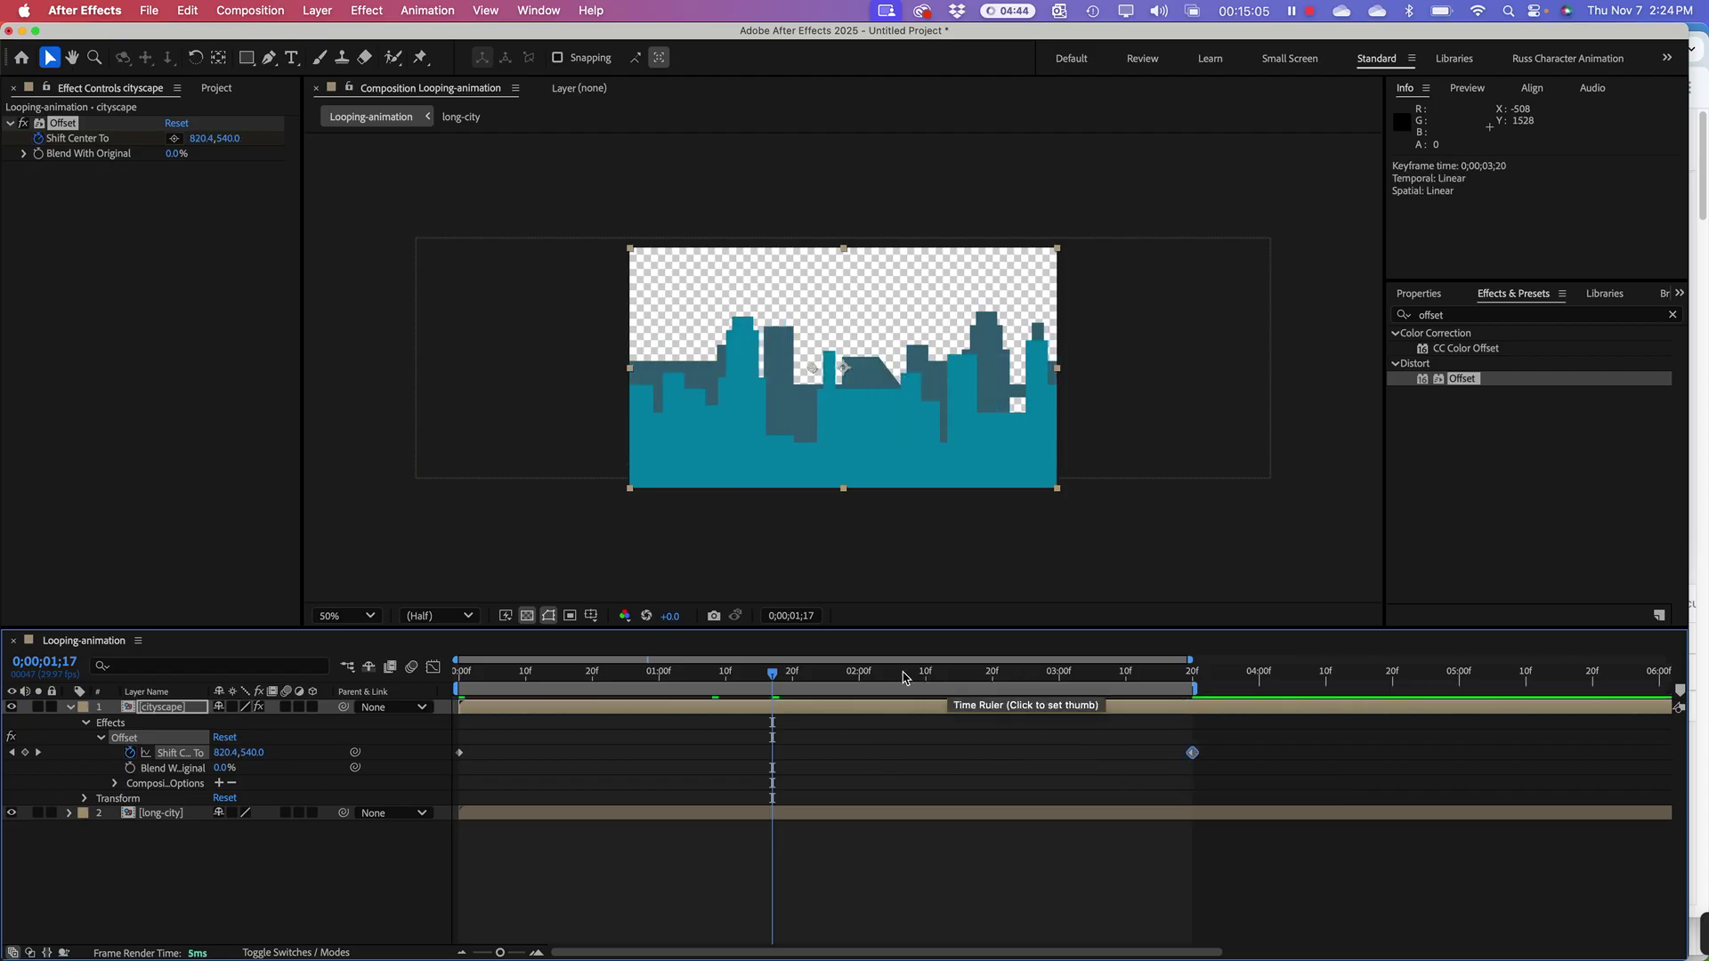
pyautogui.press('space')
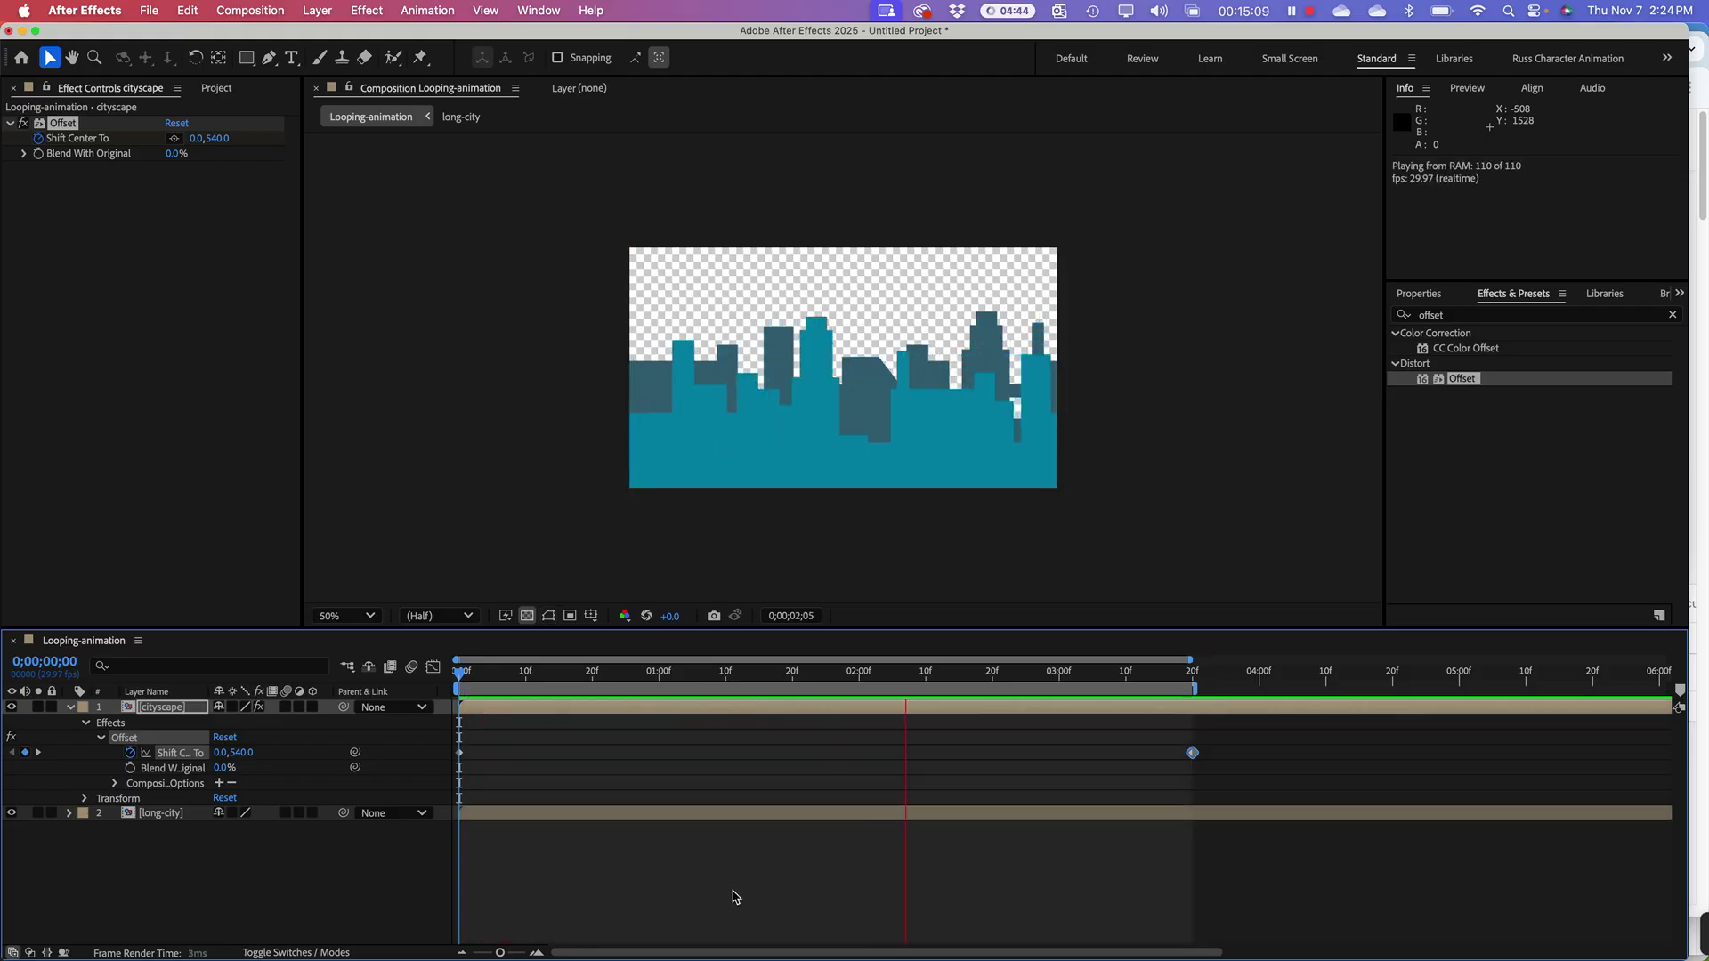
# Step: Enter 1920*3 for Shift Center To X, then undo the stray keyframe it created
pyautogui.press('space')
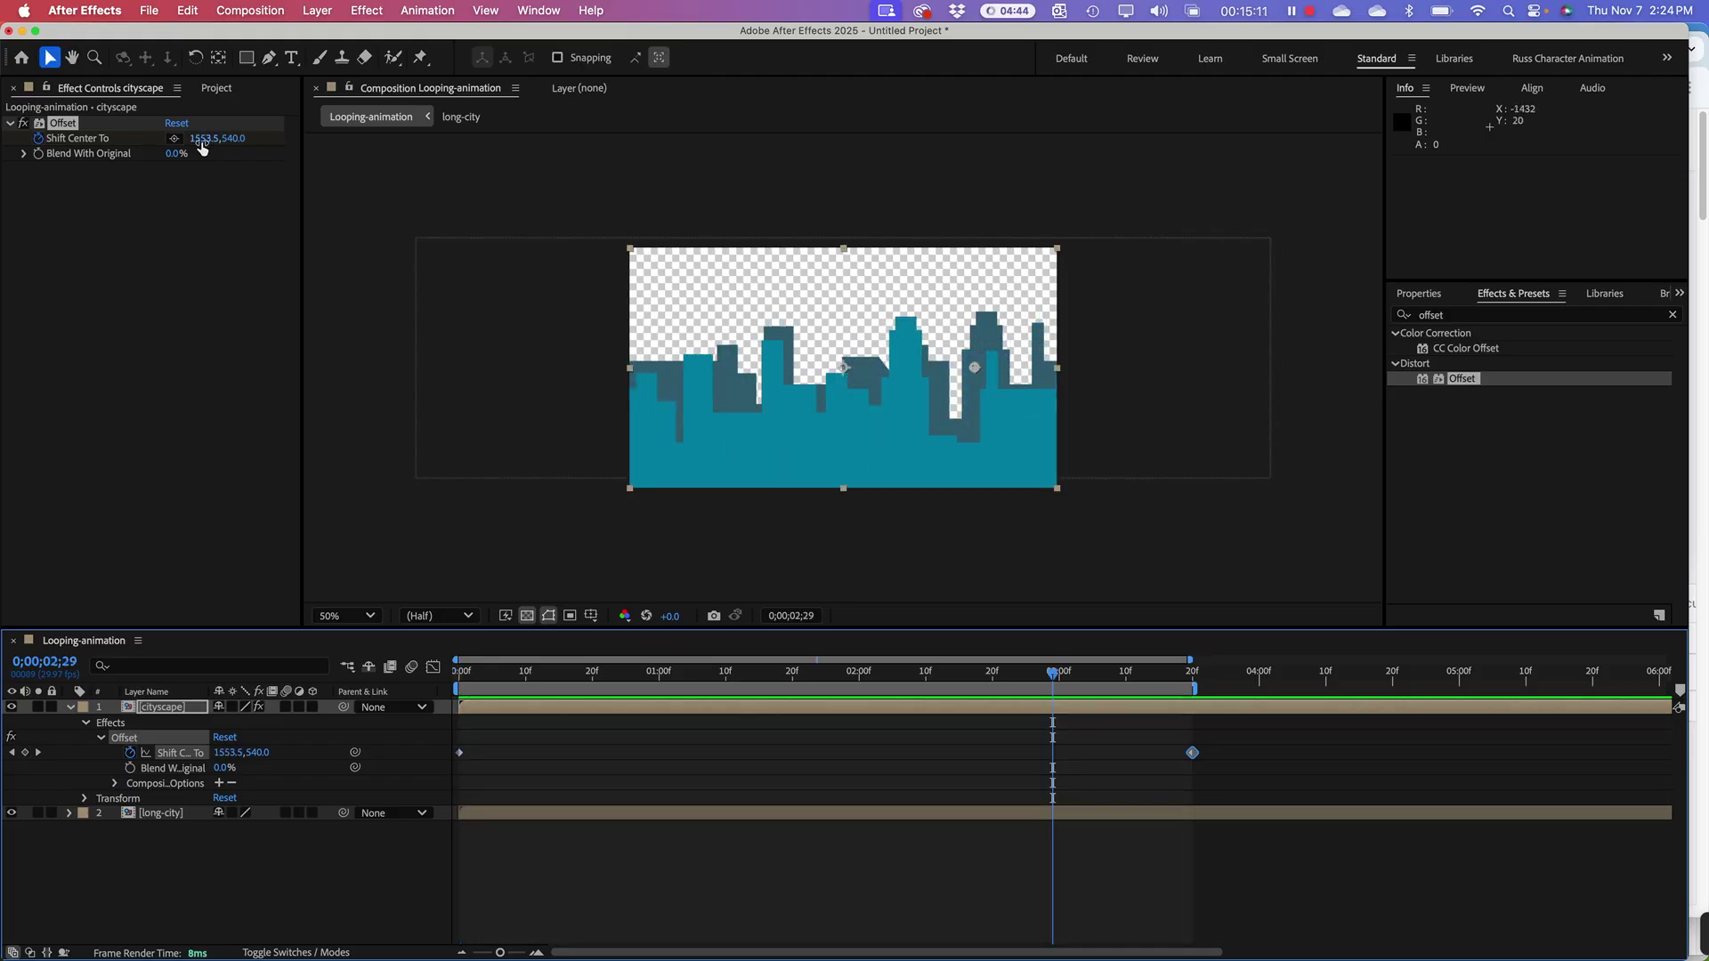
pyautogui.click(200, 140)
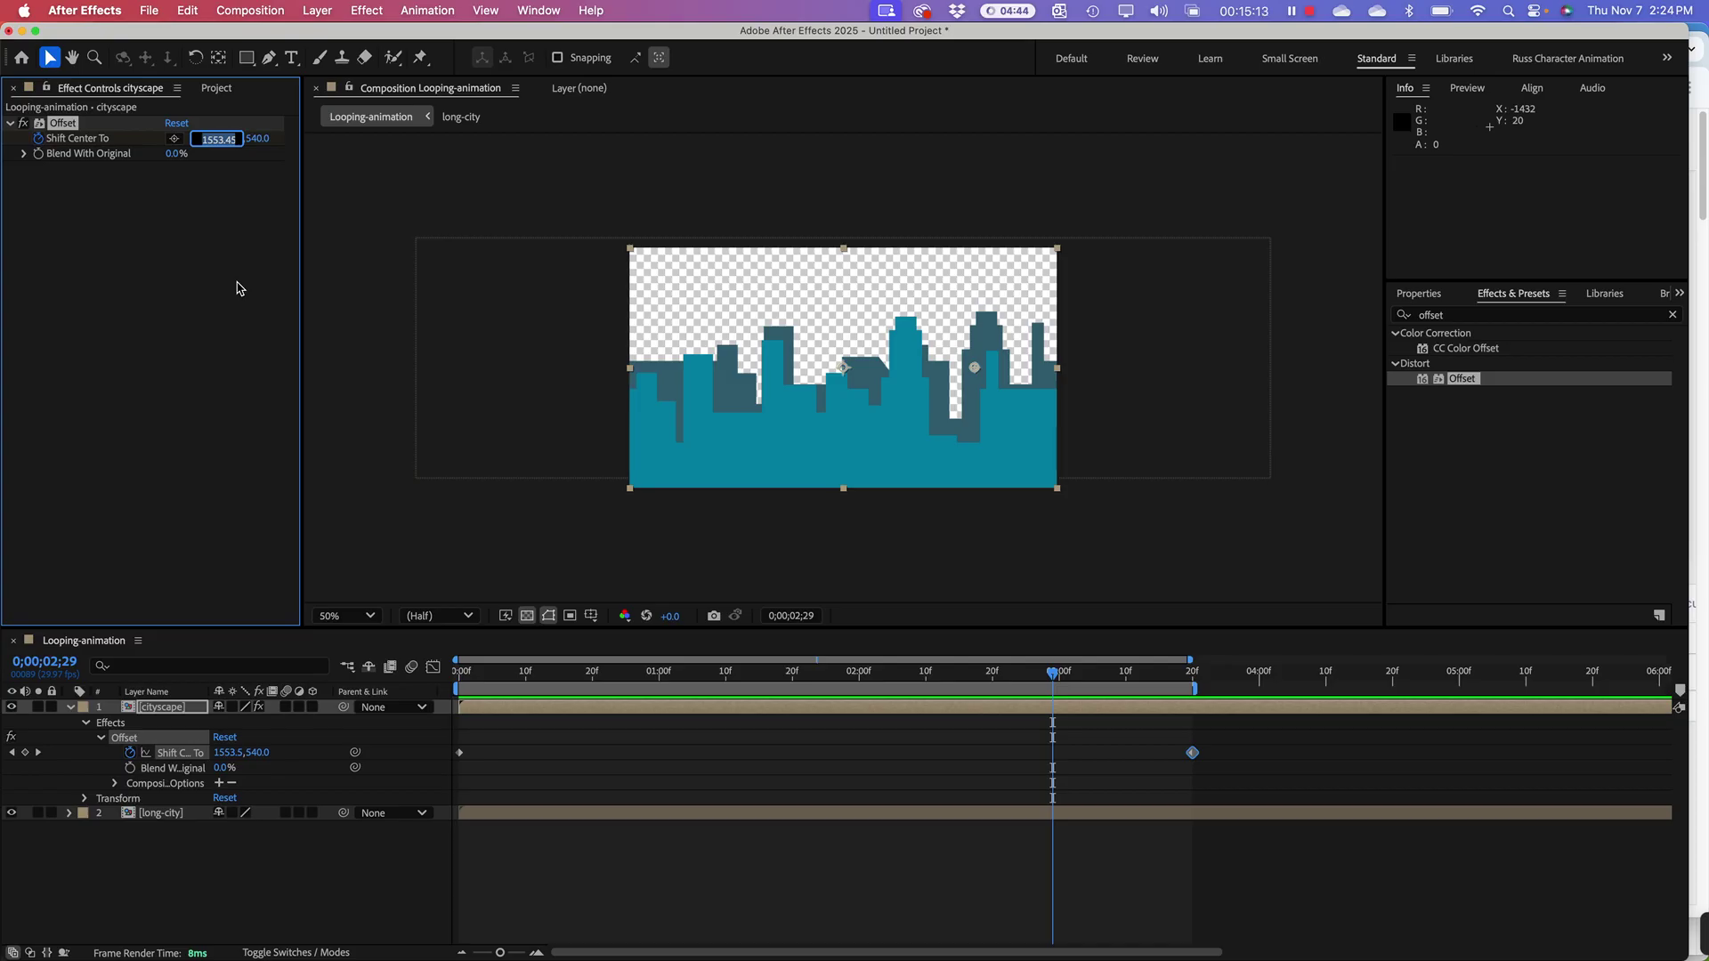
pyautogui.write('192')
pyautogui.write('0*3')
pyautogui.press('Return')
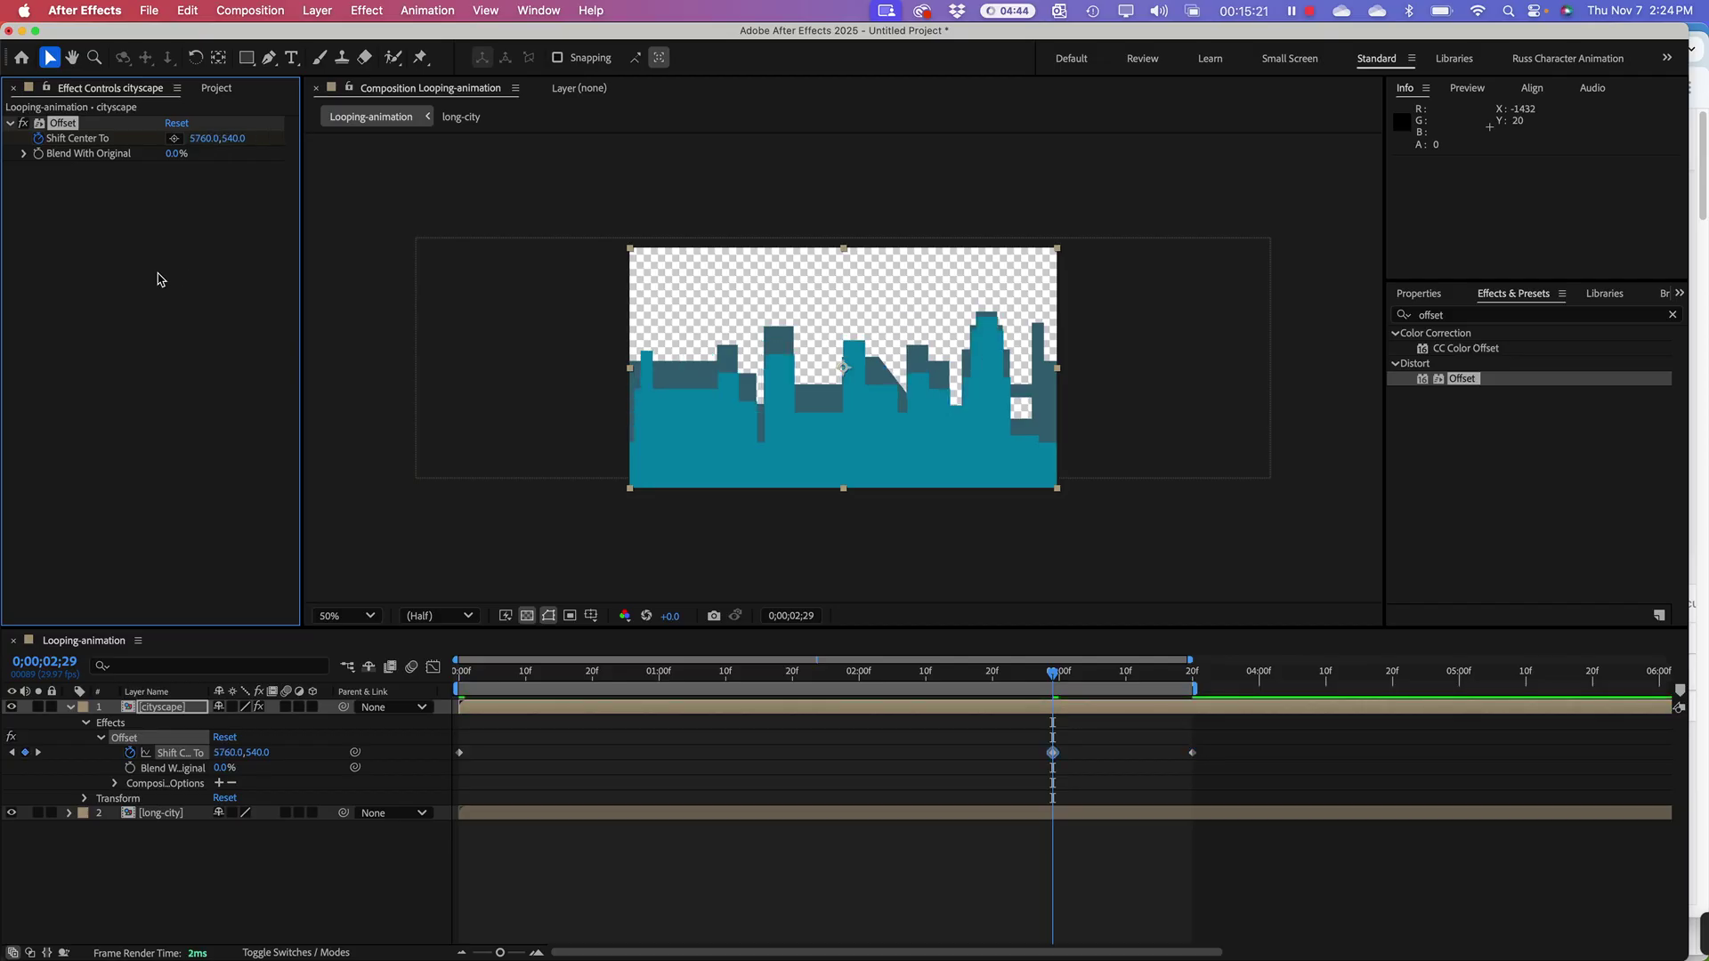
pyautogui.press('super+z')
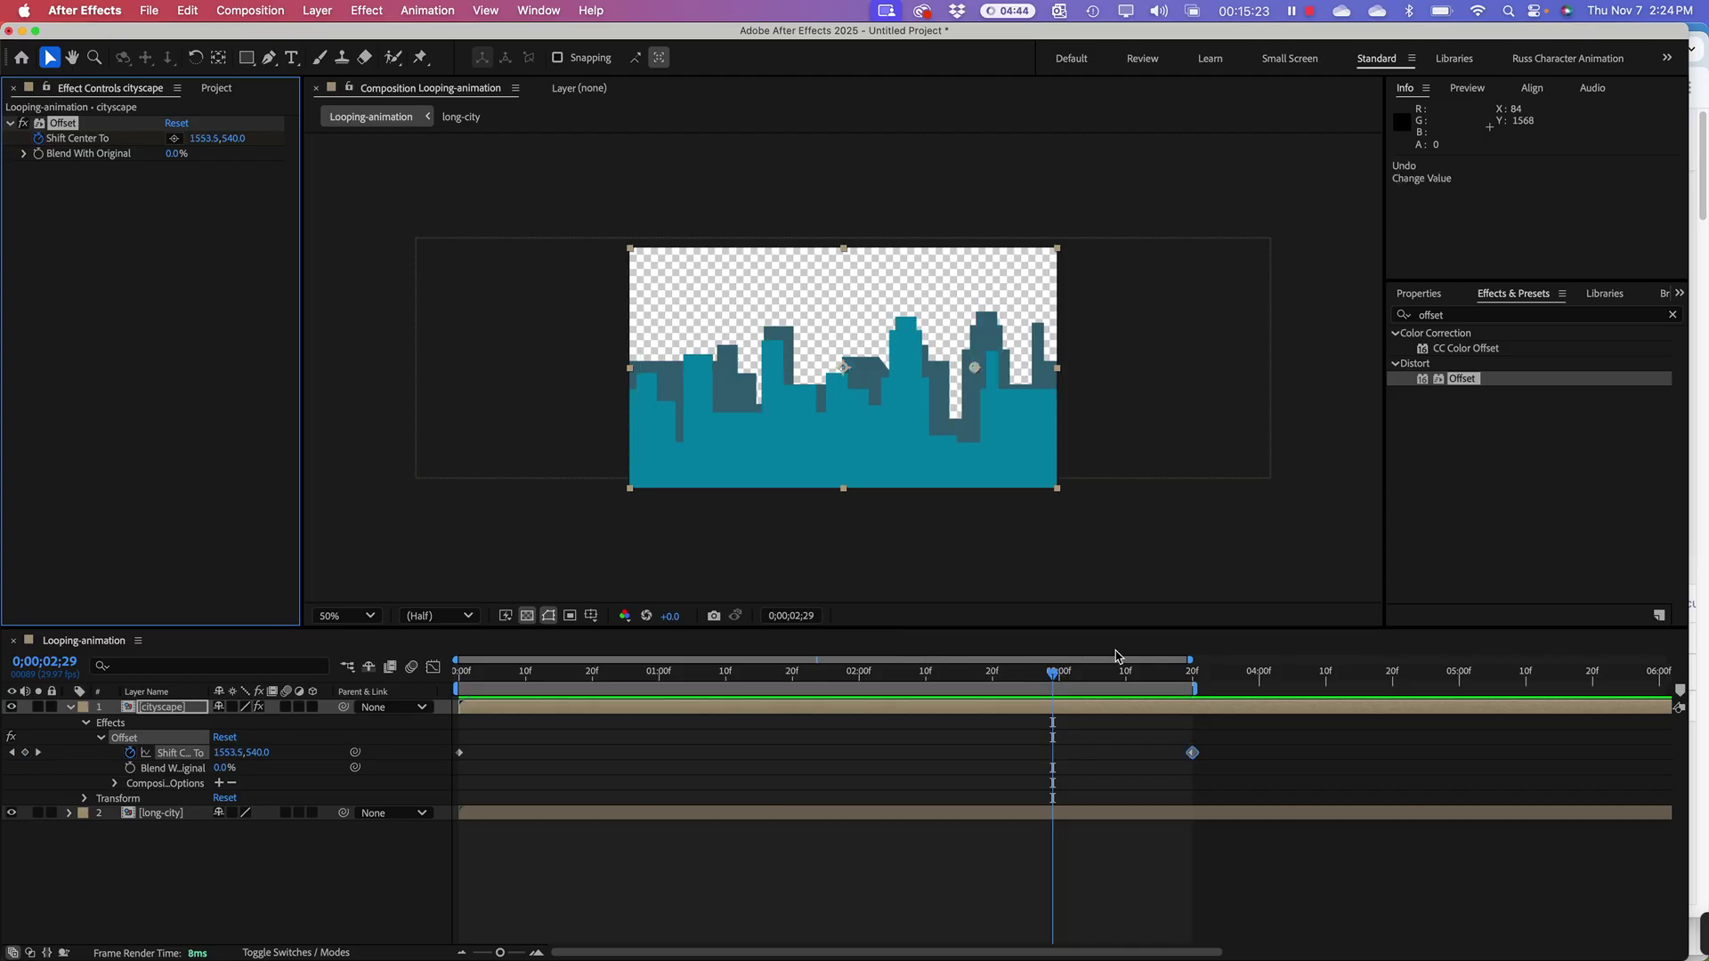
# Step: Set the 3;20 keyframe's Shift Center To X to 5760 (1920*3) and preview the loop
pyautogui.moveTo(1178, 679); pyautogui.dragTo(1190, 689)
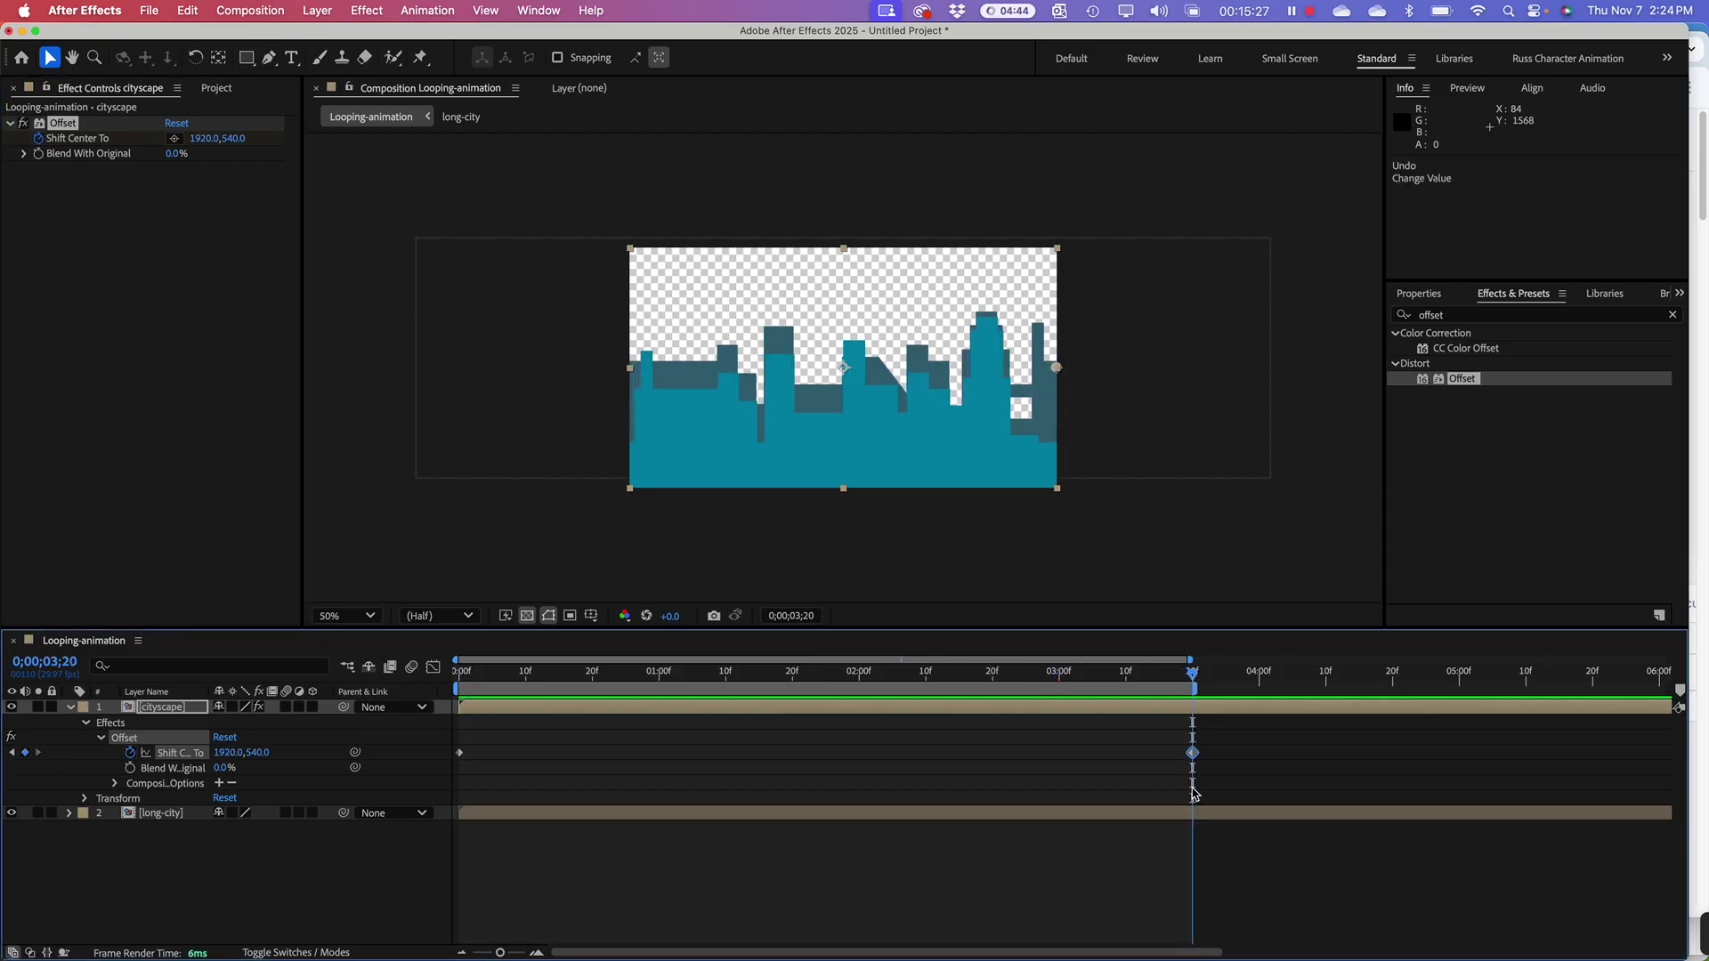
pyautogui.click(207, 139)
pyautogui.write('19')
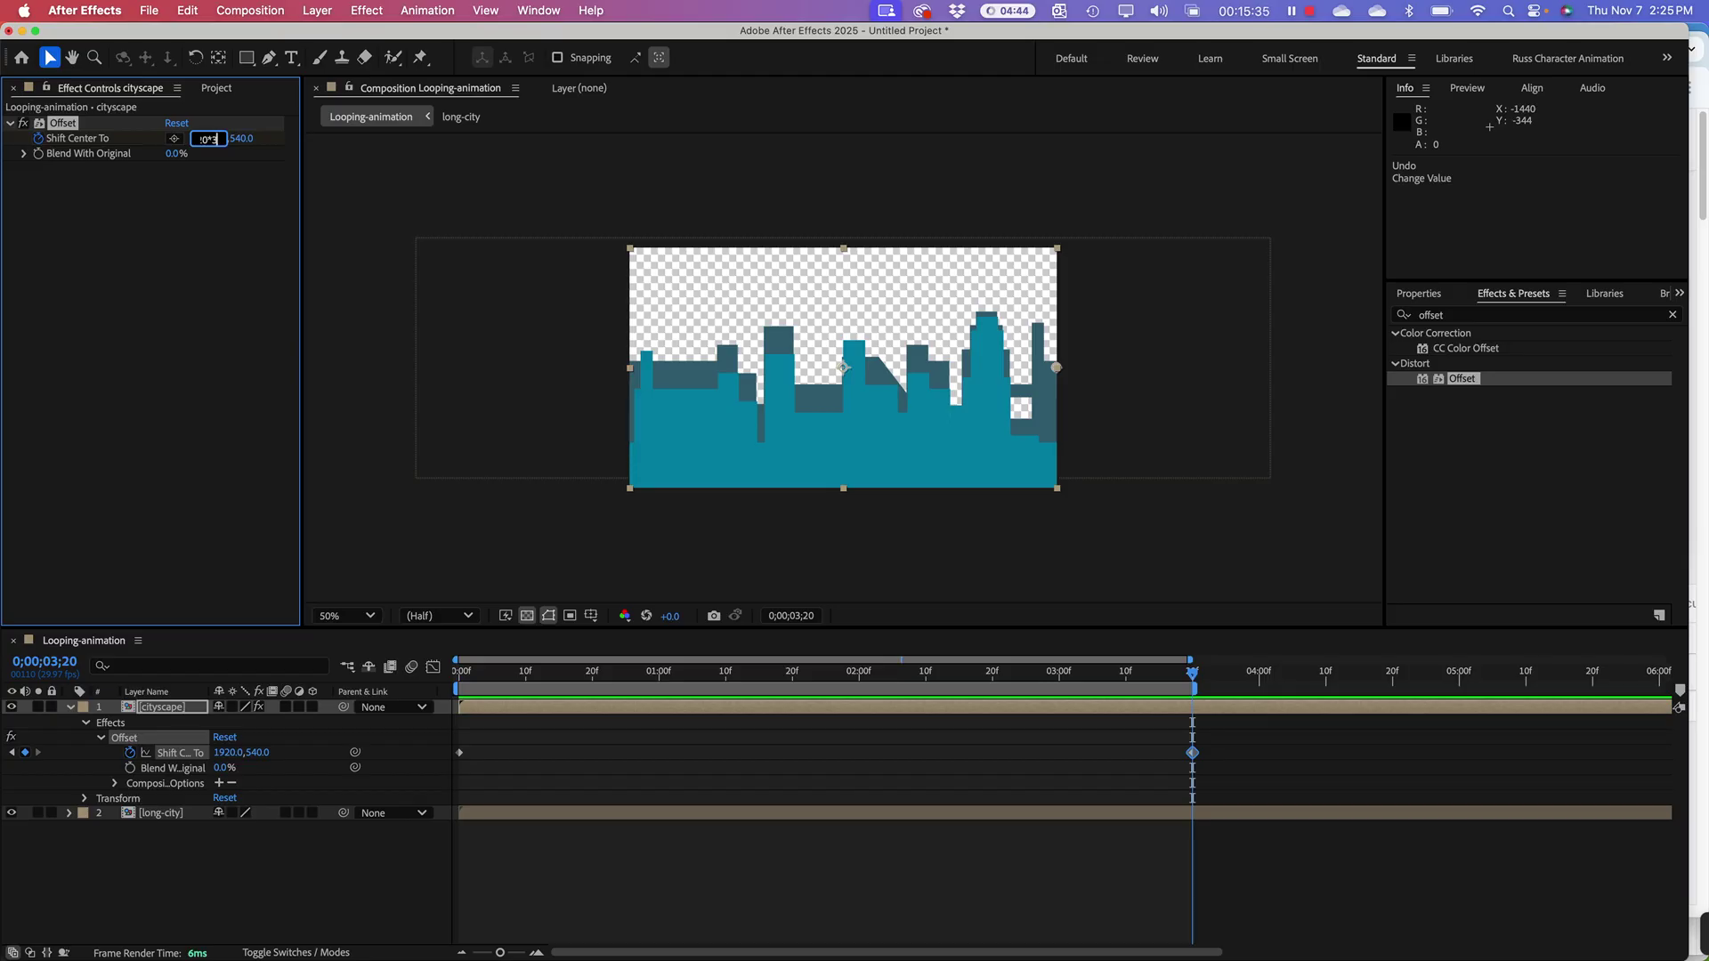
pyautogui.write('20*3')
pyautogui.press('Return')
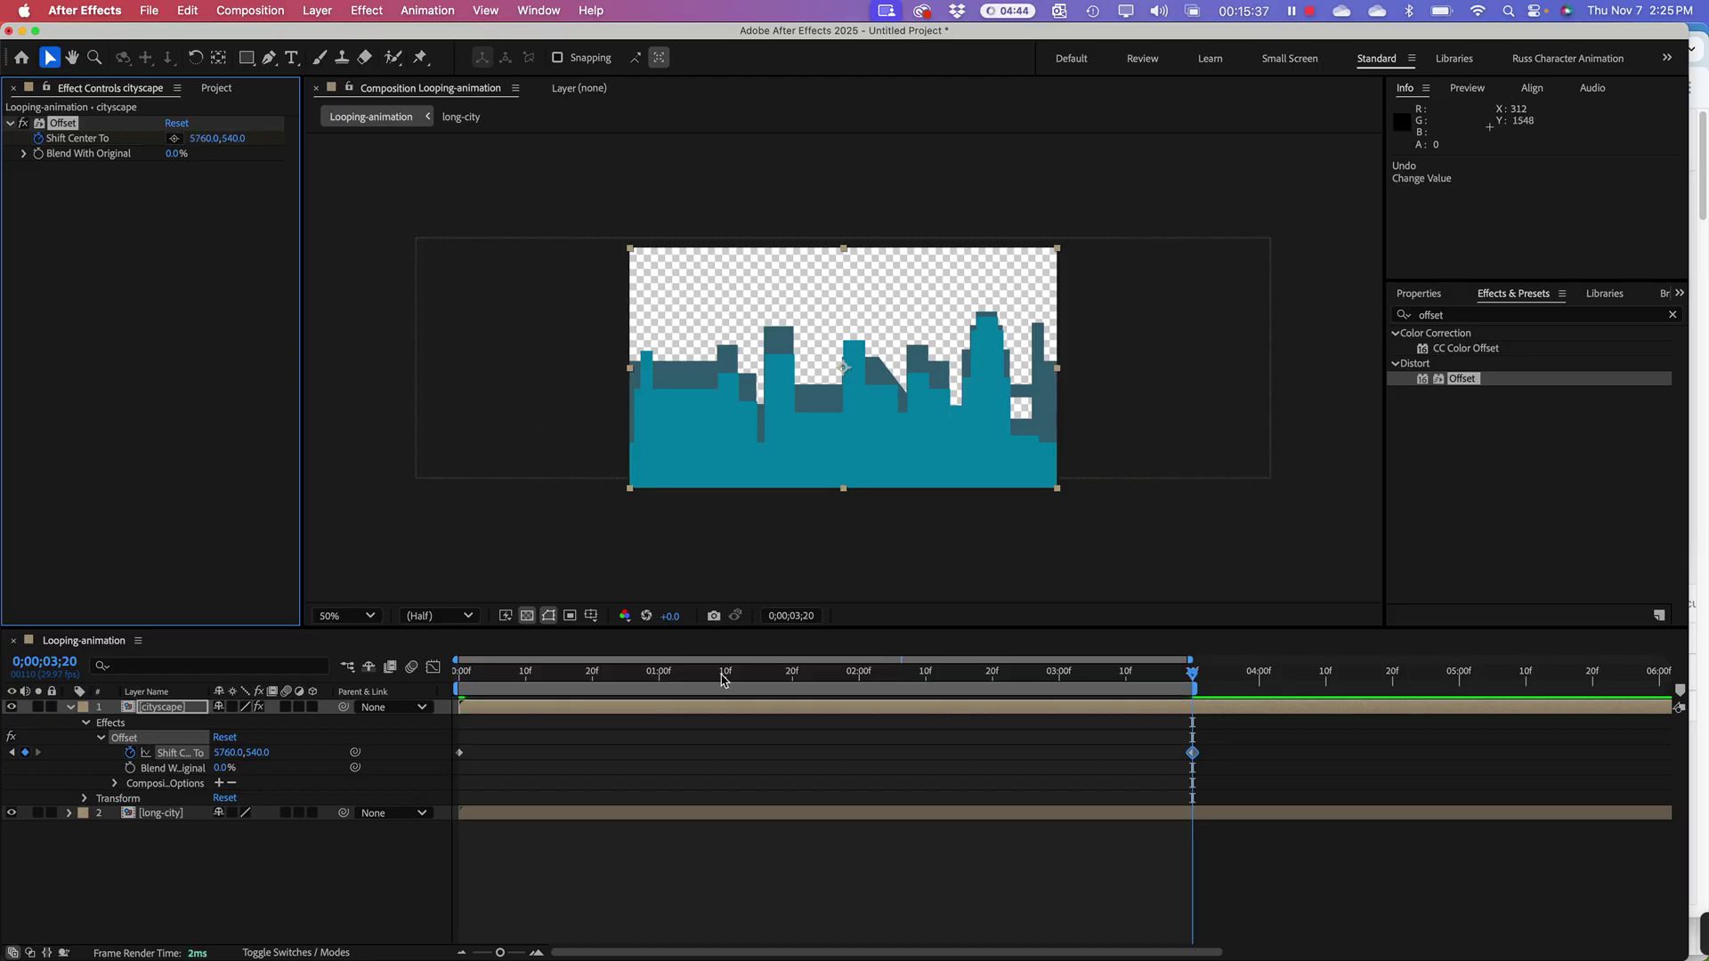
pyautogui.click(643, 683)
pyautogui.press('space')
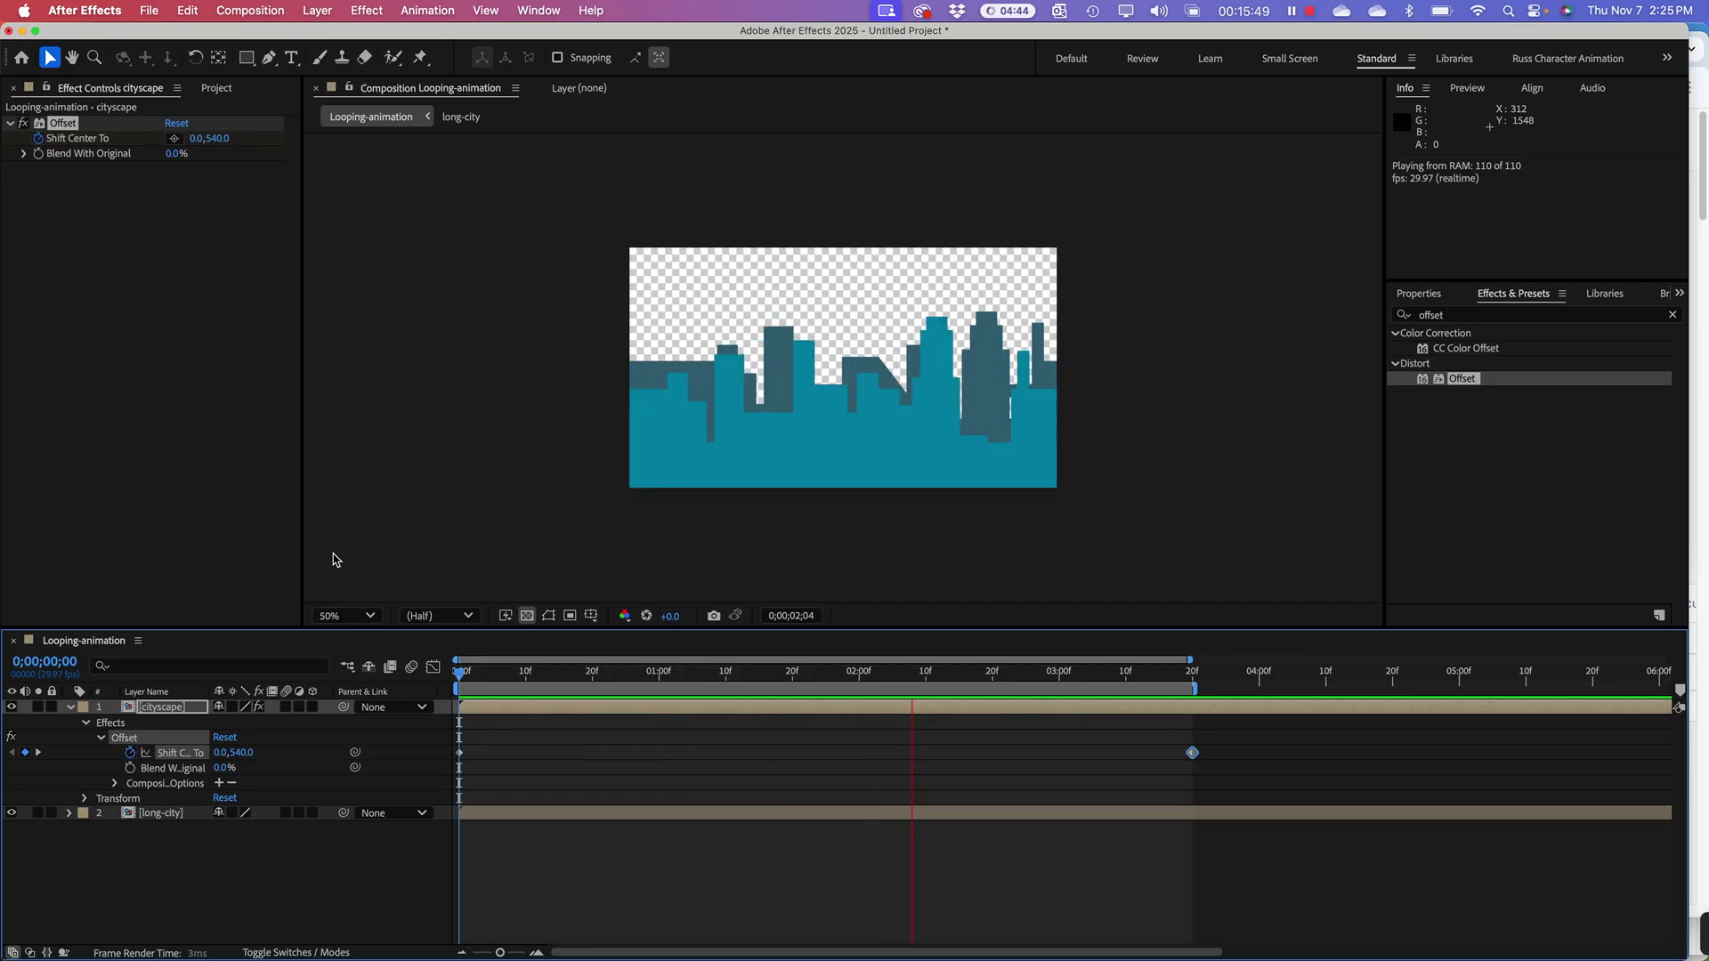
pyautogui.press('space')
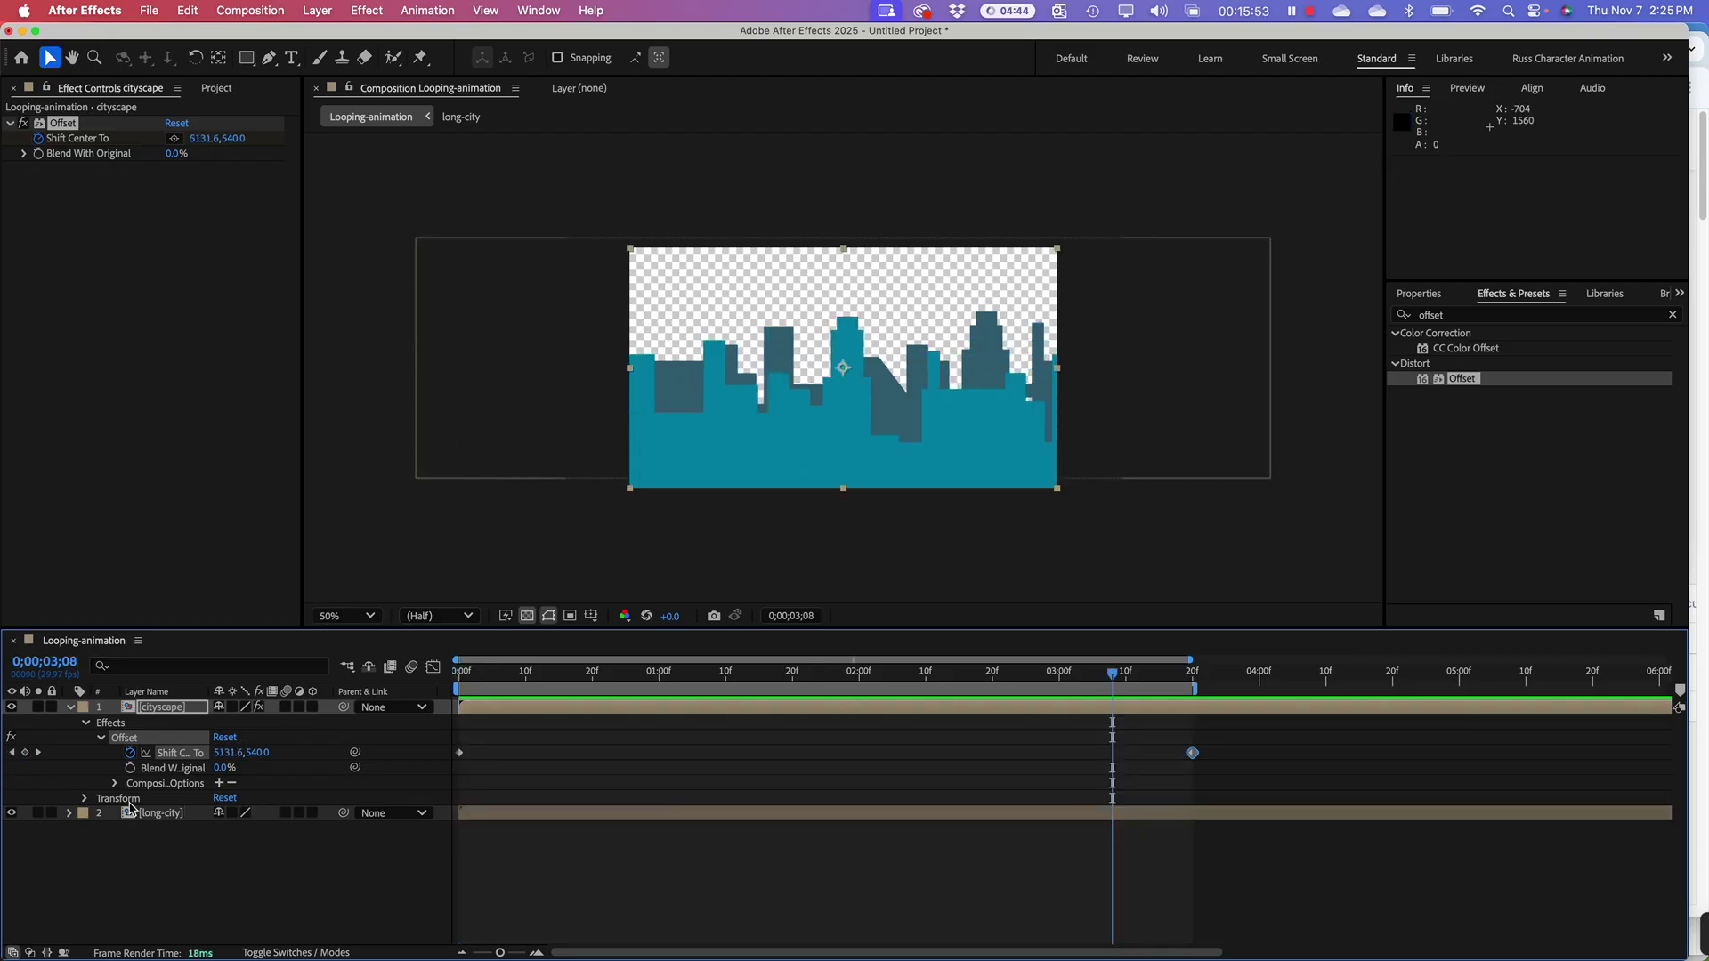
# Step: Collapse and lock the cityscape layer, then select the long-city layer
pyautogui.click(68, 707)
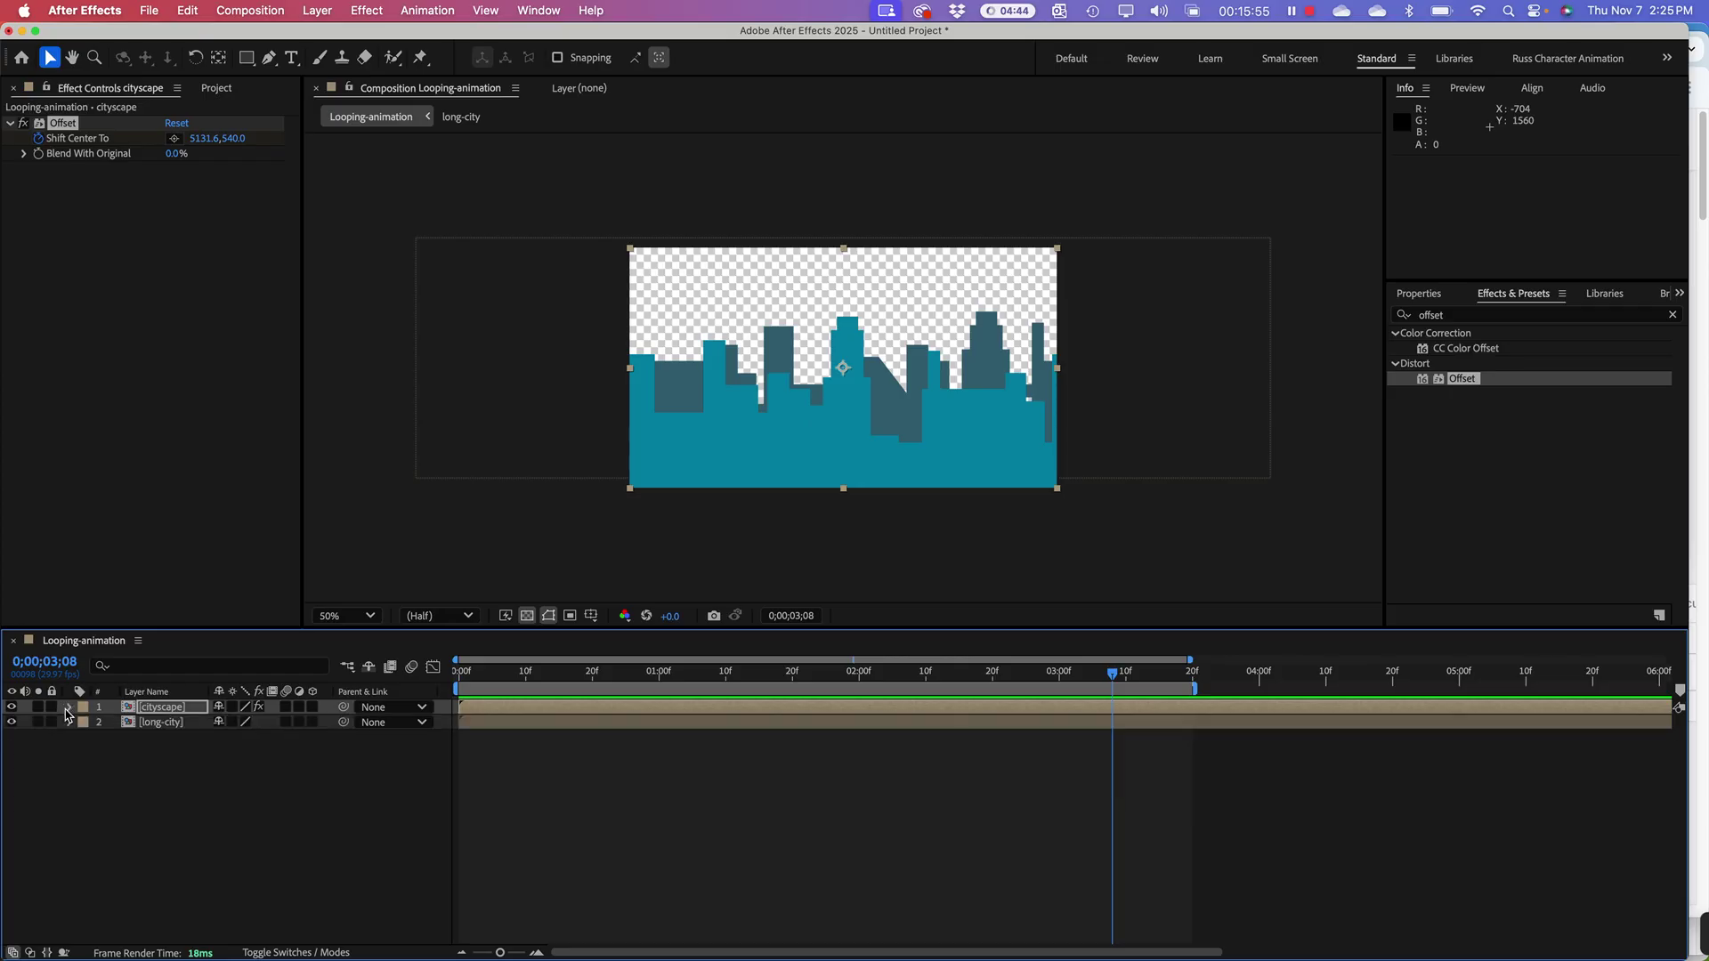
pyautogui.click(51, 706)
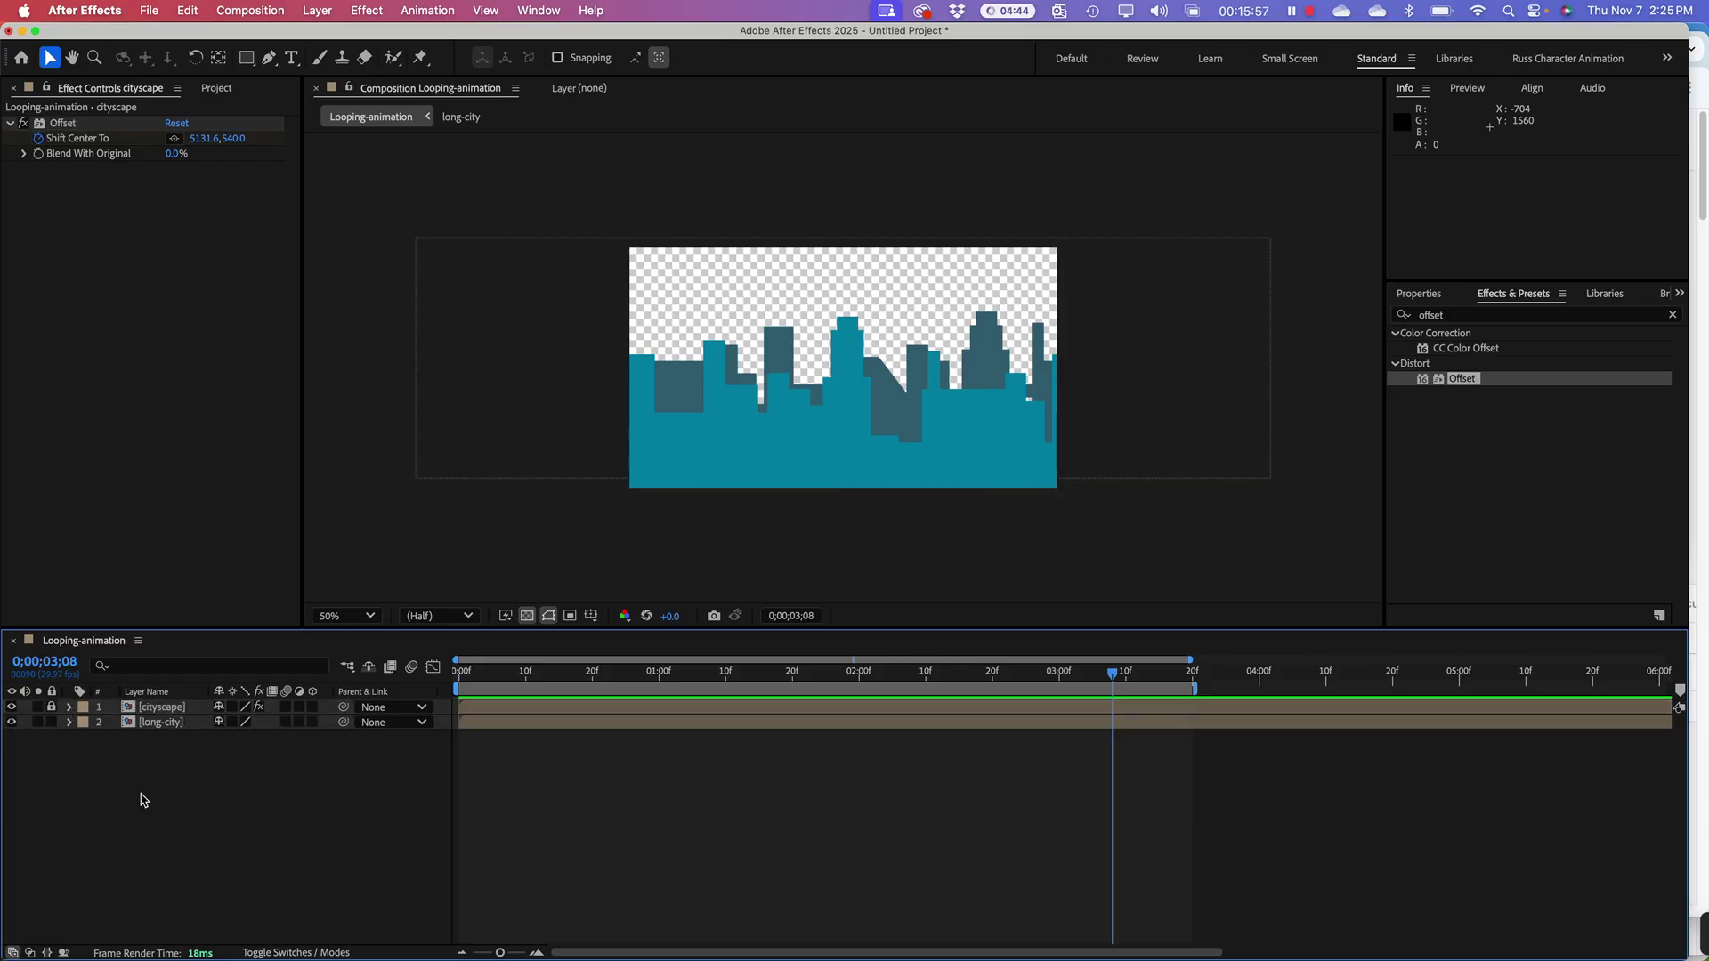
pyautogui.click(901, 405)
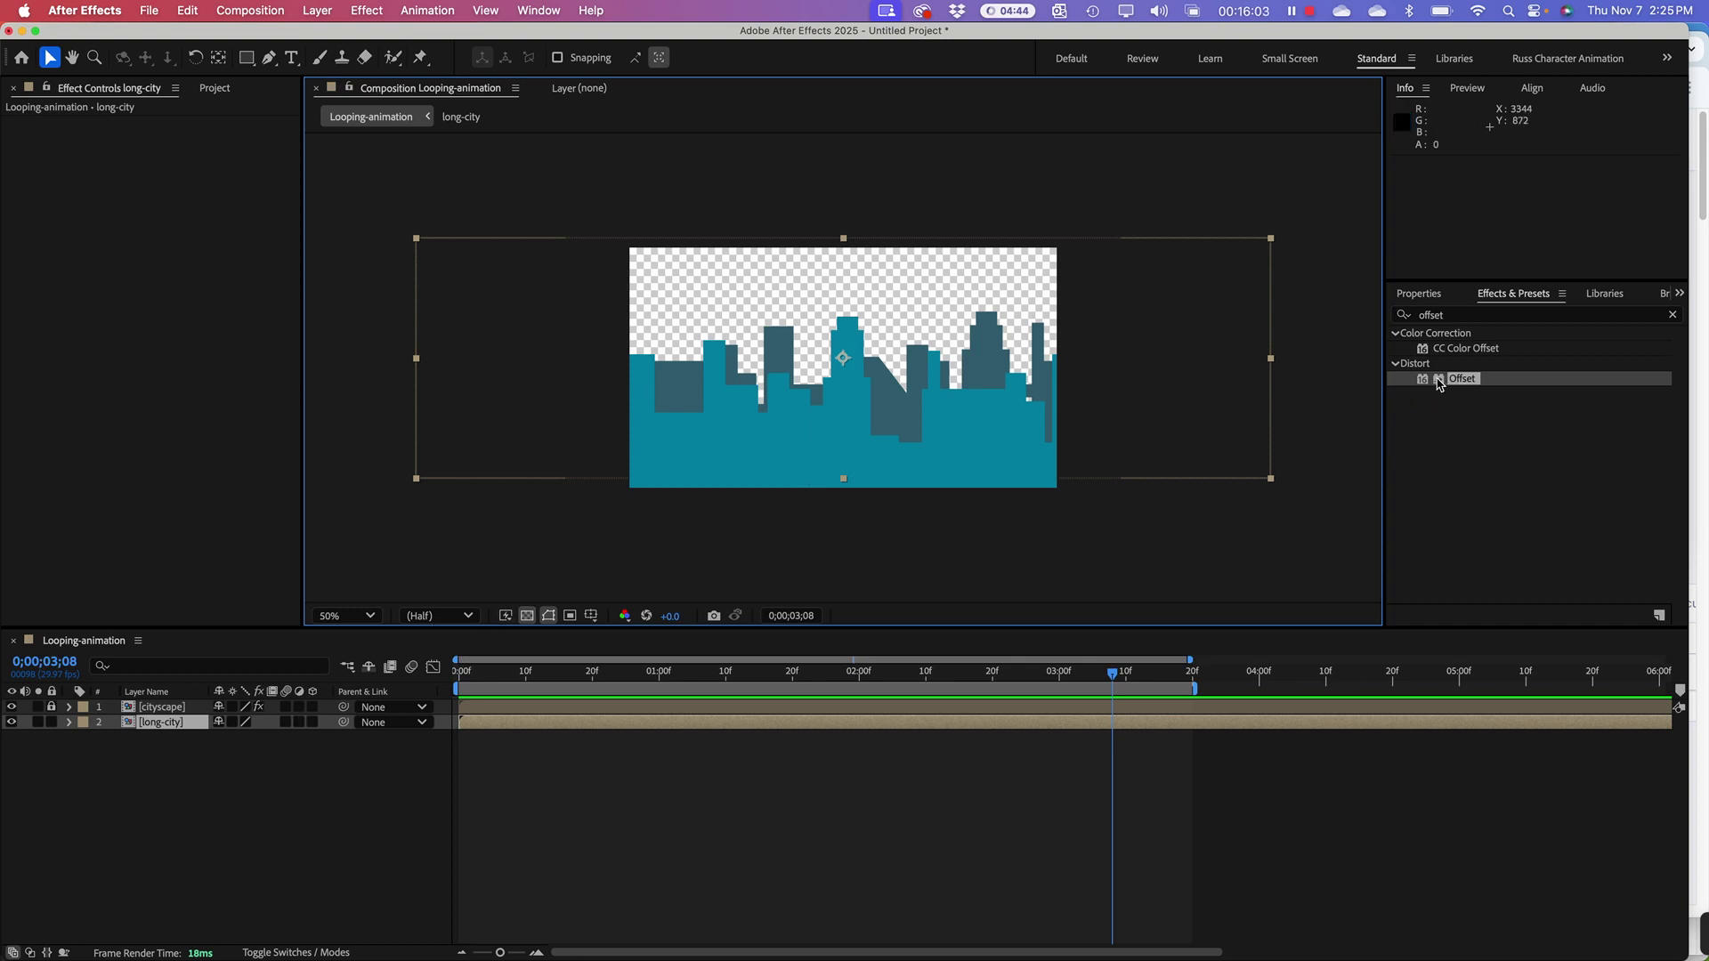
# Step: Apply the Offset effect to long-city and return to the start of the timeline
pyautogui.moveTo(1439, 384); pyautogui.dragTo(157, 727)
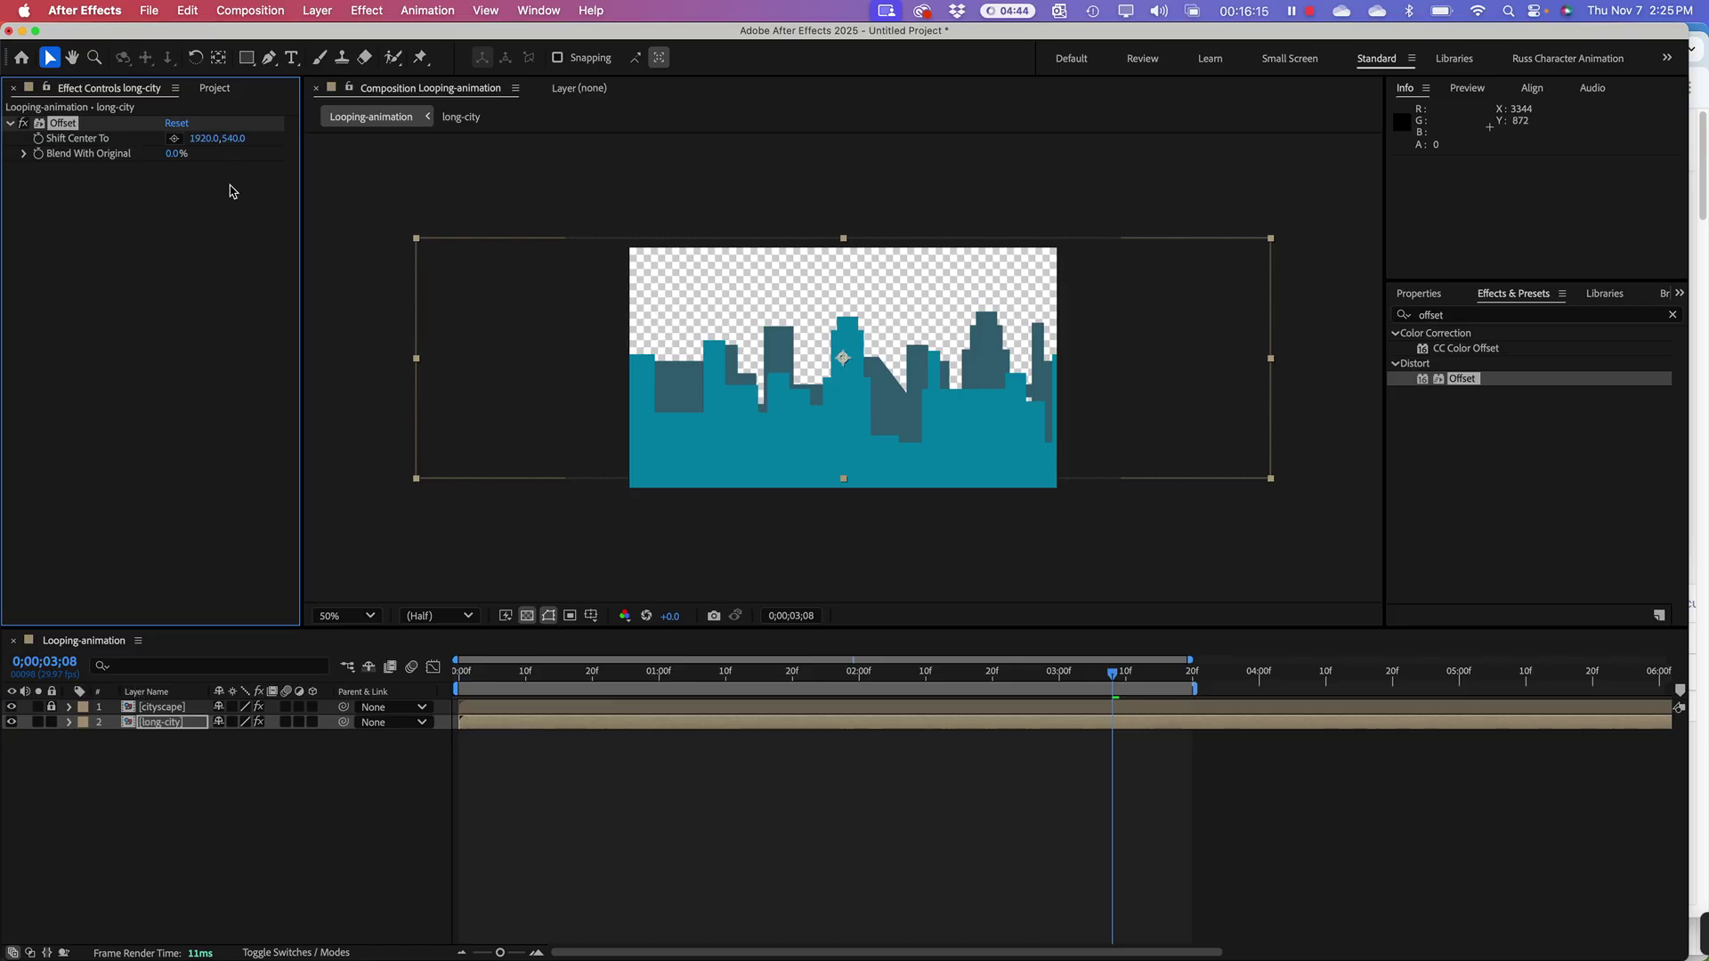
pyautogui.moveTo(572, 676); pyautogui.dragTo(387, 668)
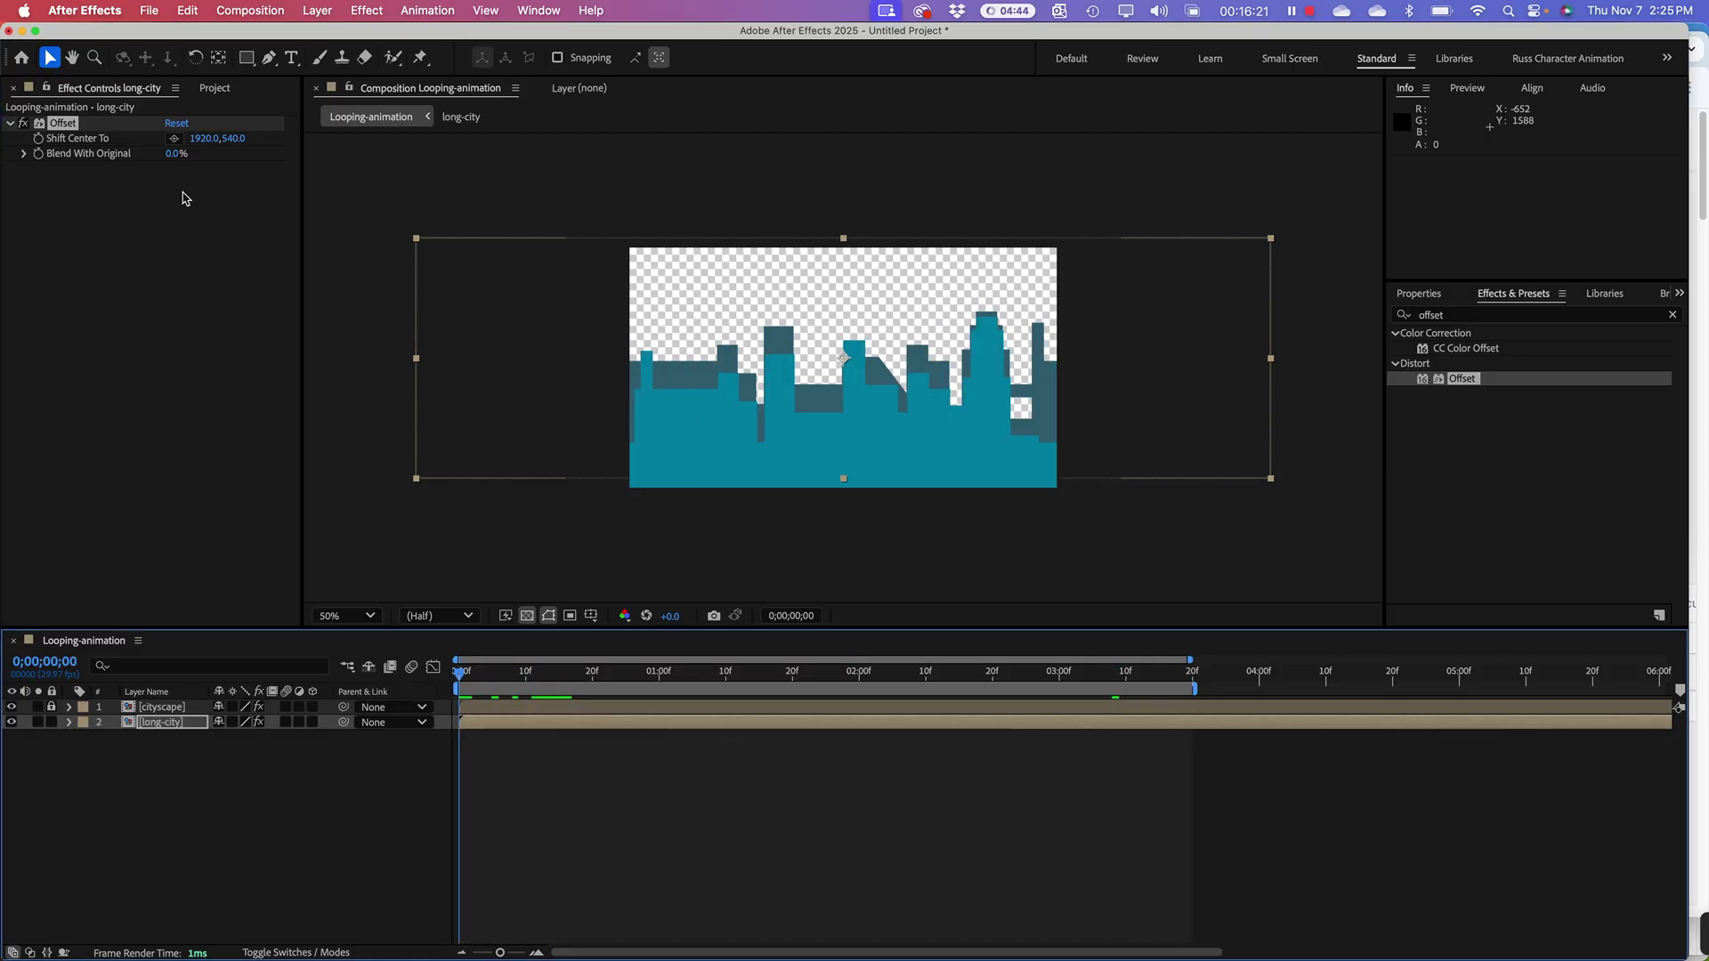
pyautogui.click(202, 140)
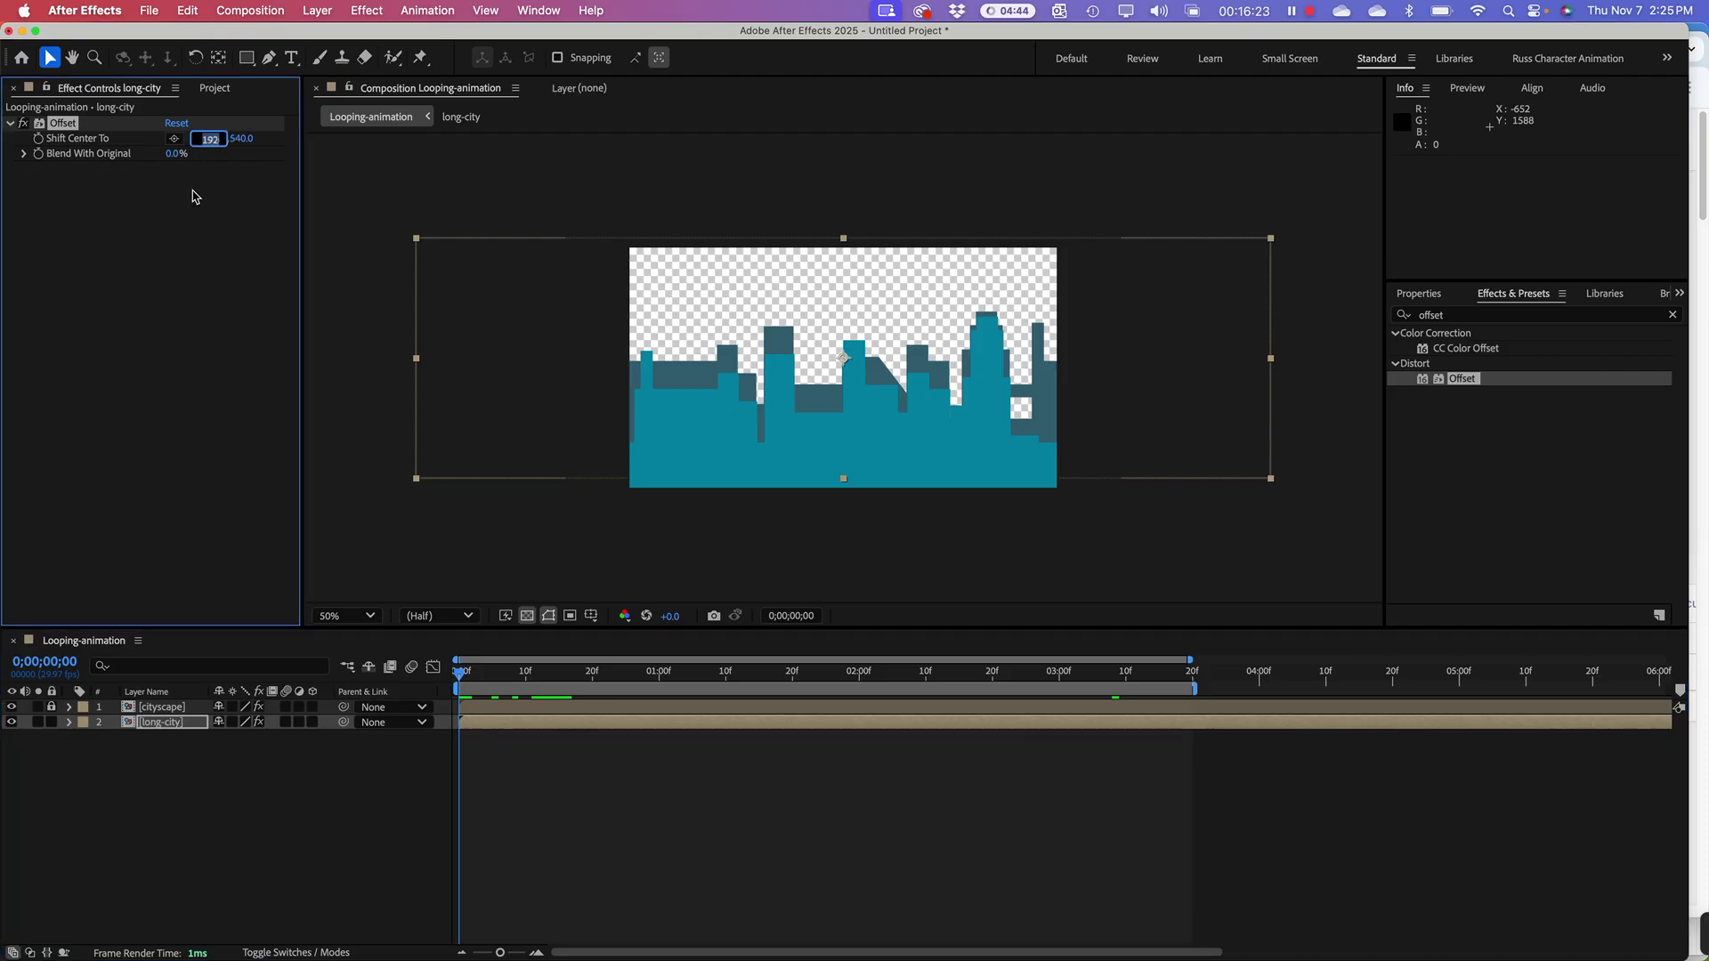
# Step: Set long-city's Shift Center To X to 0, then try a new value at 3;20 and undo it
pyautogui.write('0')
pyautogui.press('Return')
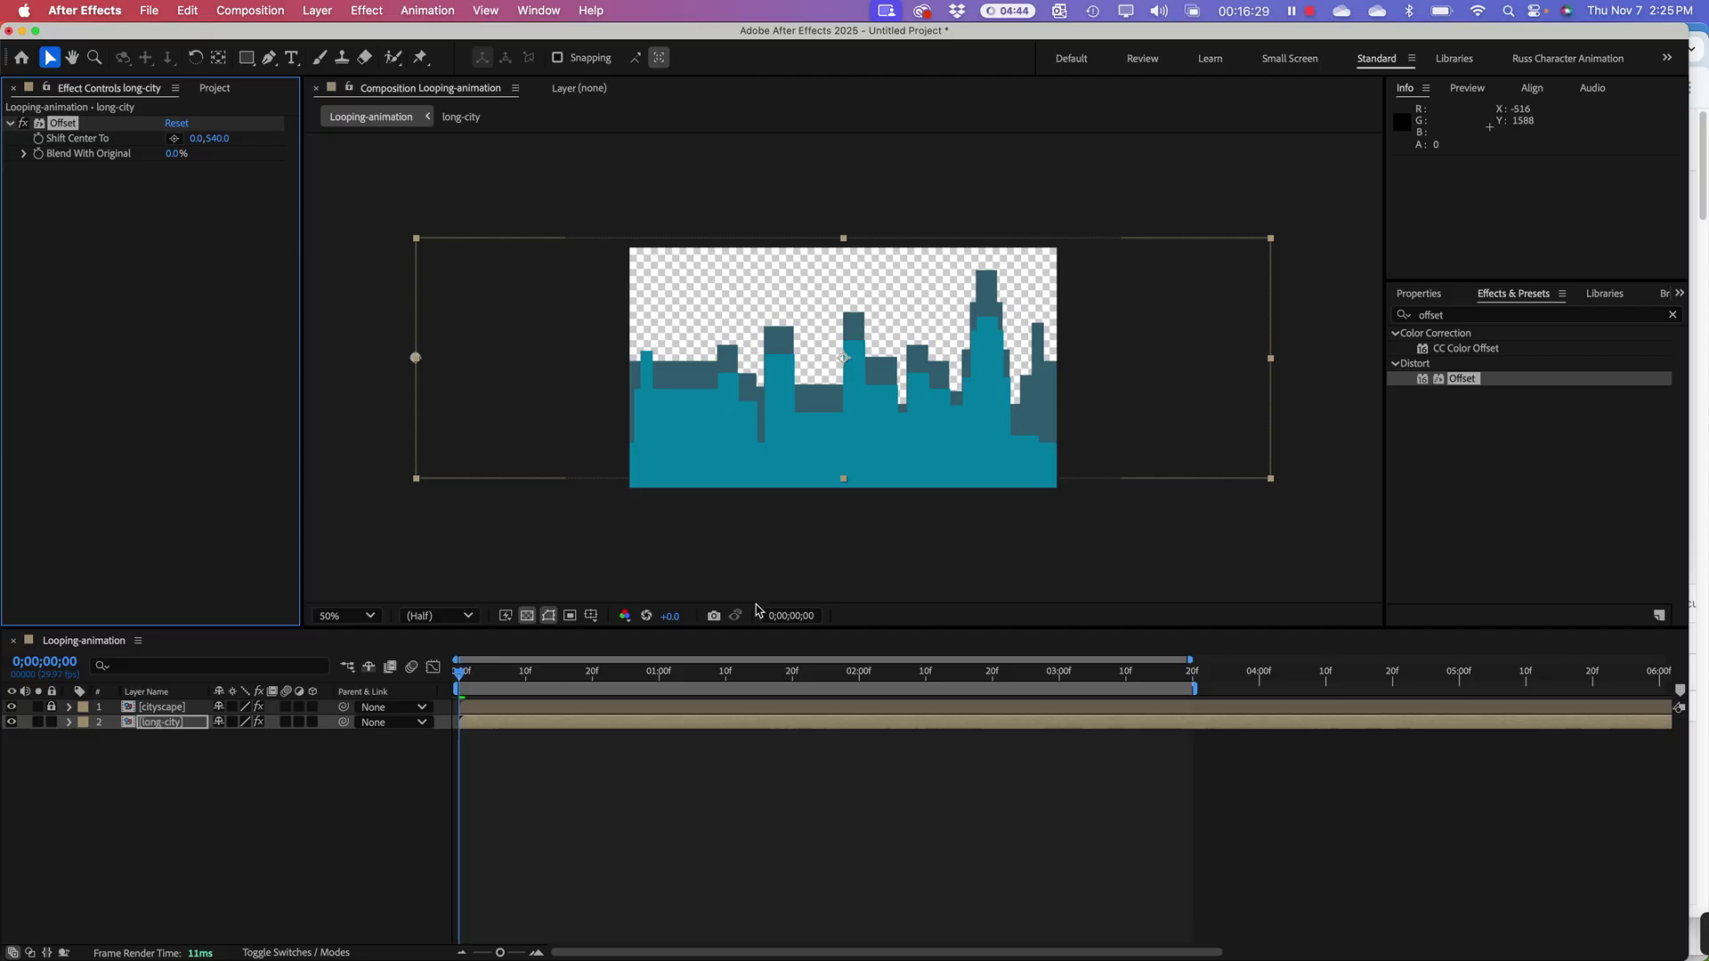
pyautogui.click(1191, 686)
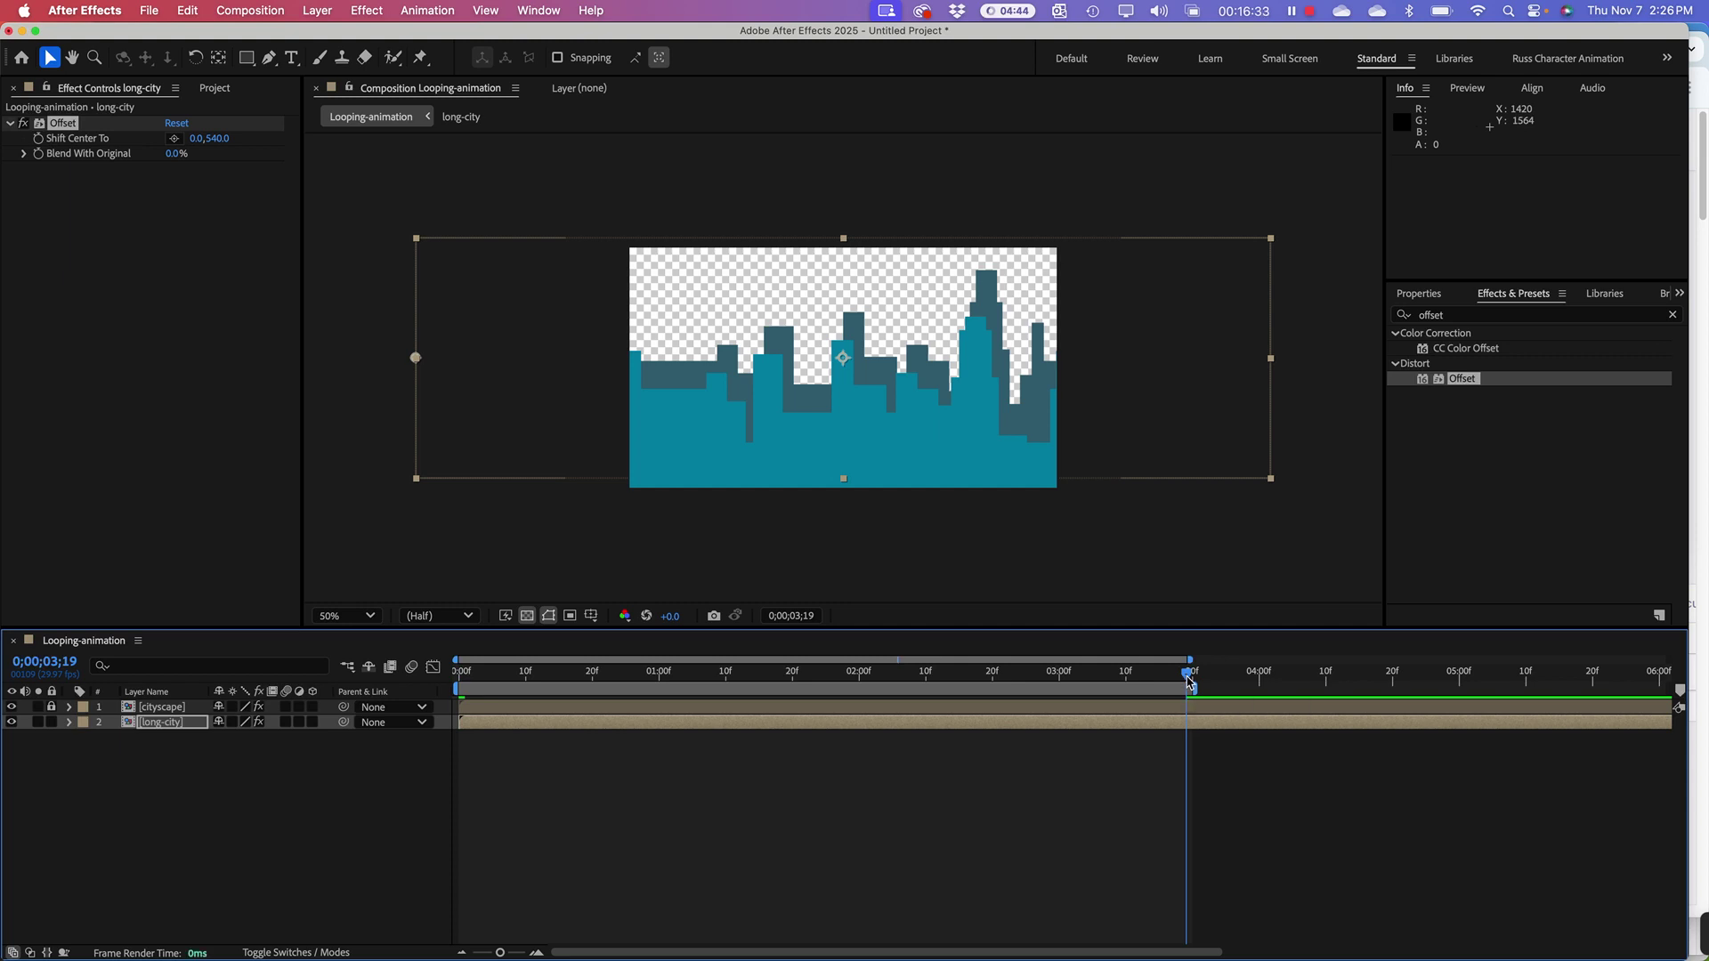
pyautogui.moveTo(1183, 686); pyautogui.dragTo(1192, 685)
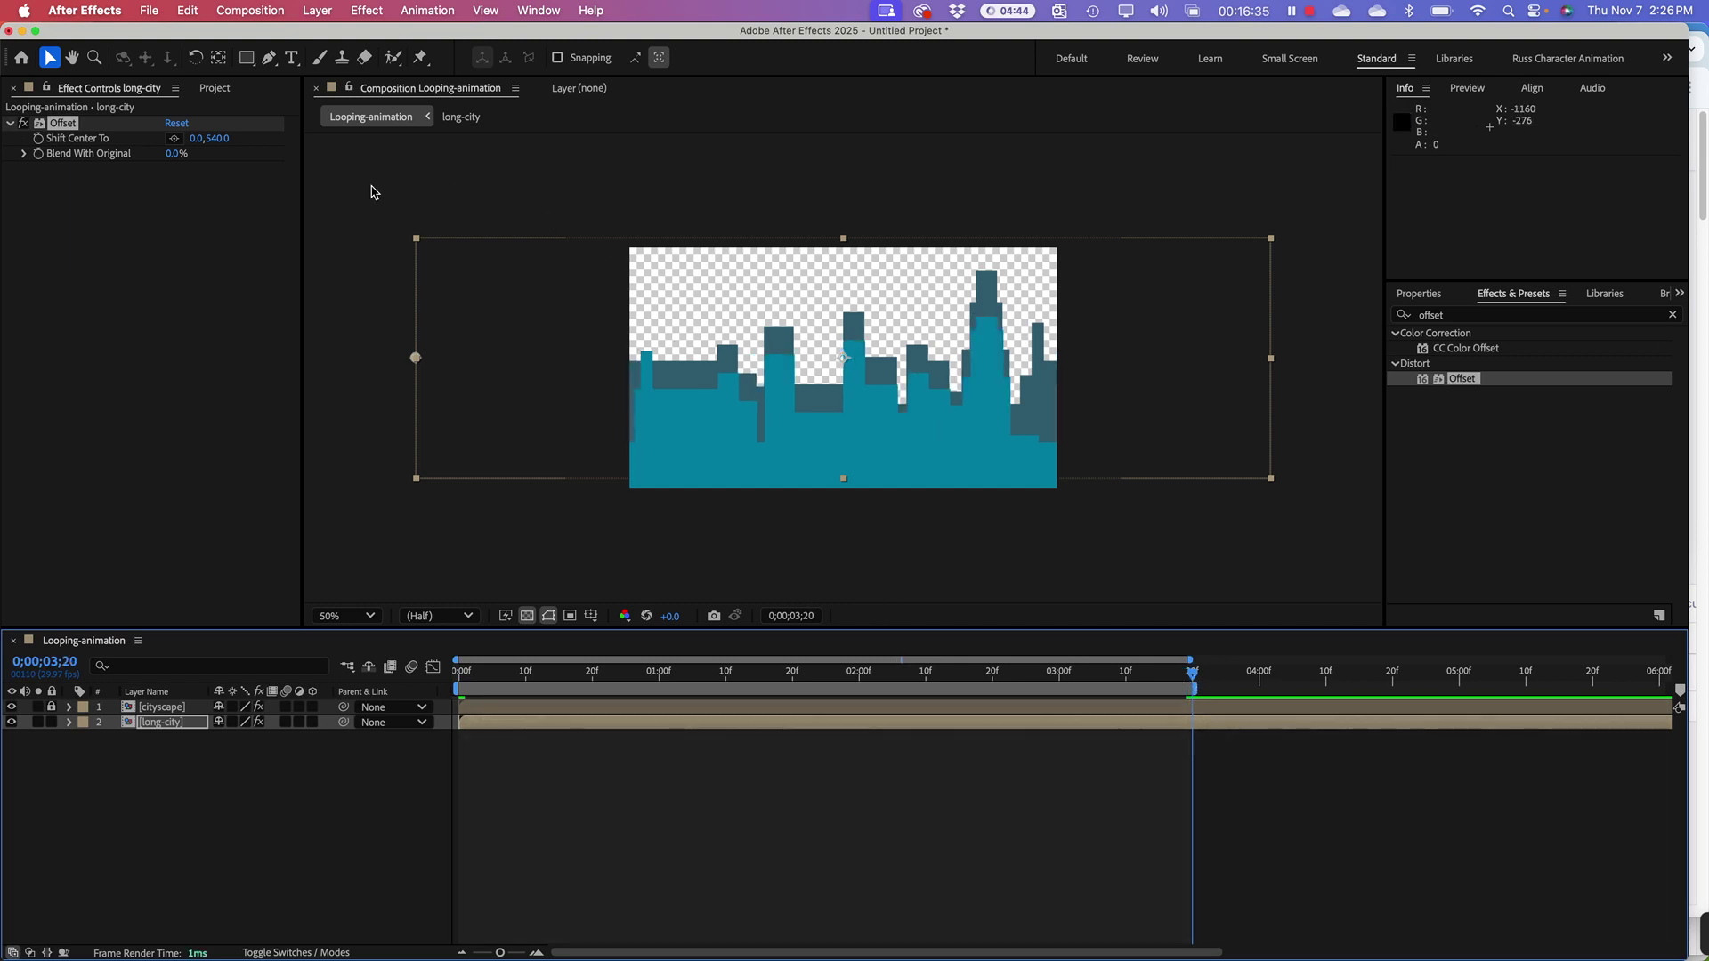
pyautogui.click(196, 140)
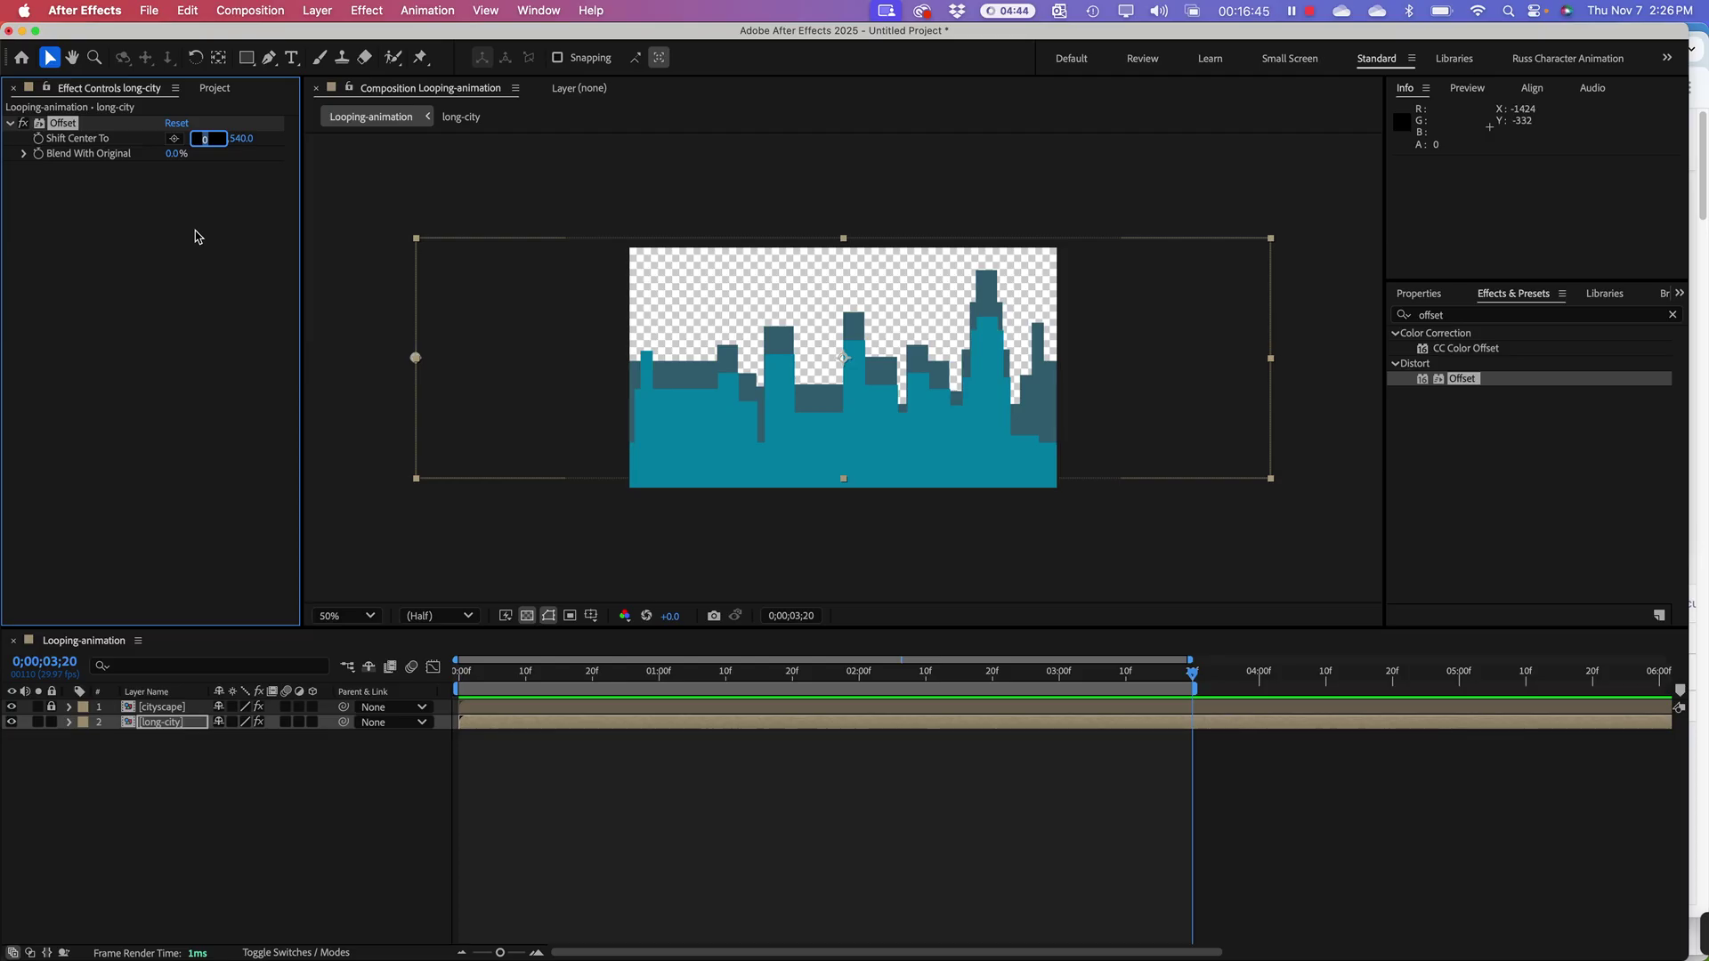
pyautogui.write('920')
pyautogui.press('Return')
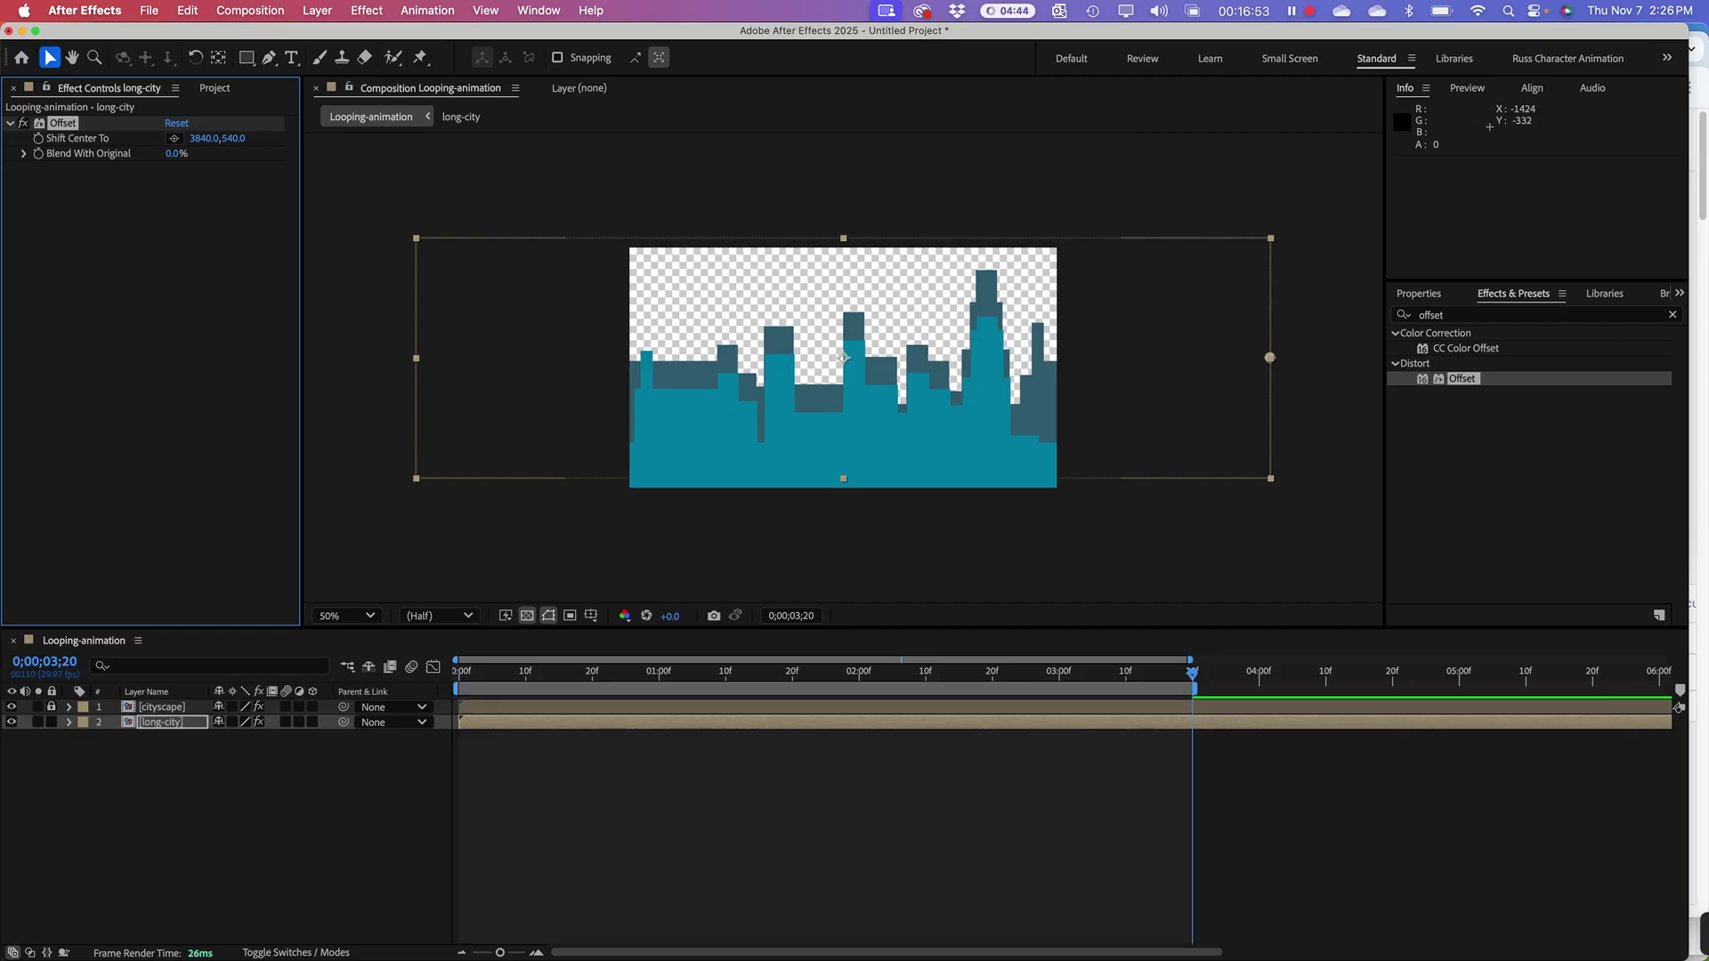
pyautogui.press('super+z')
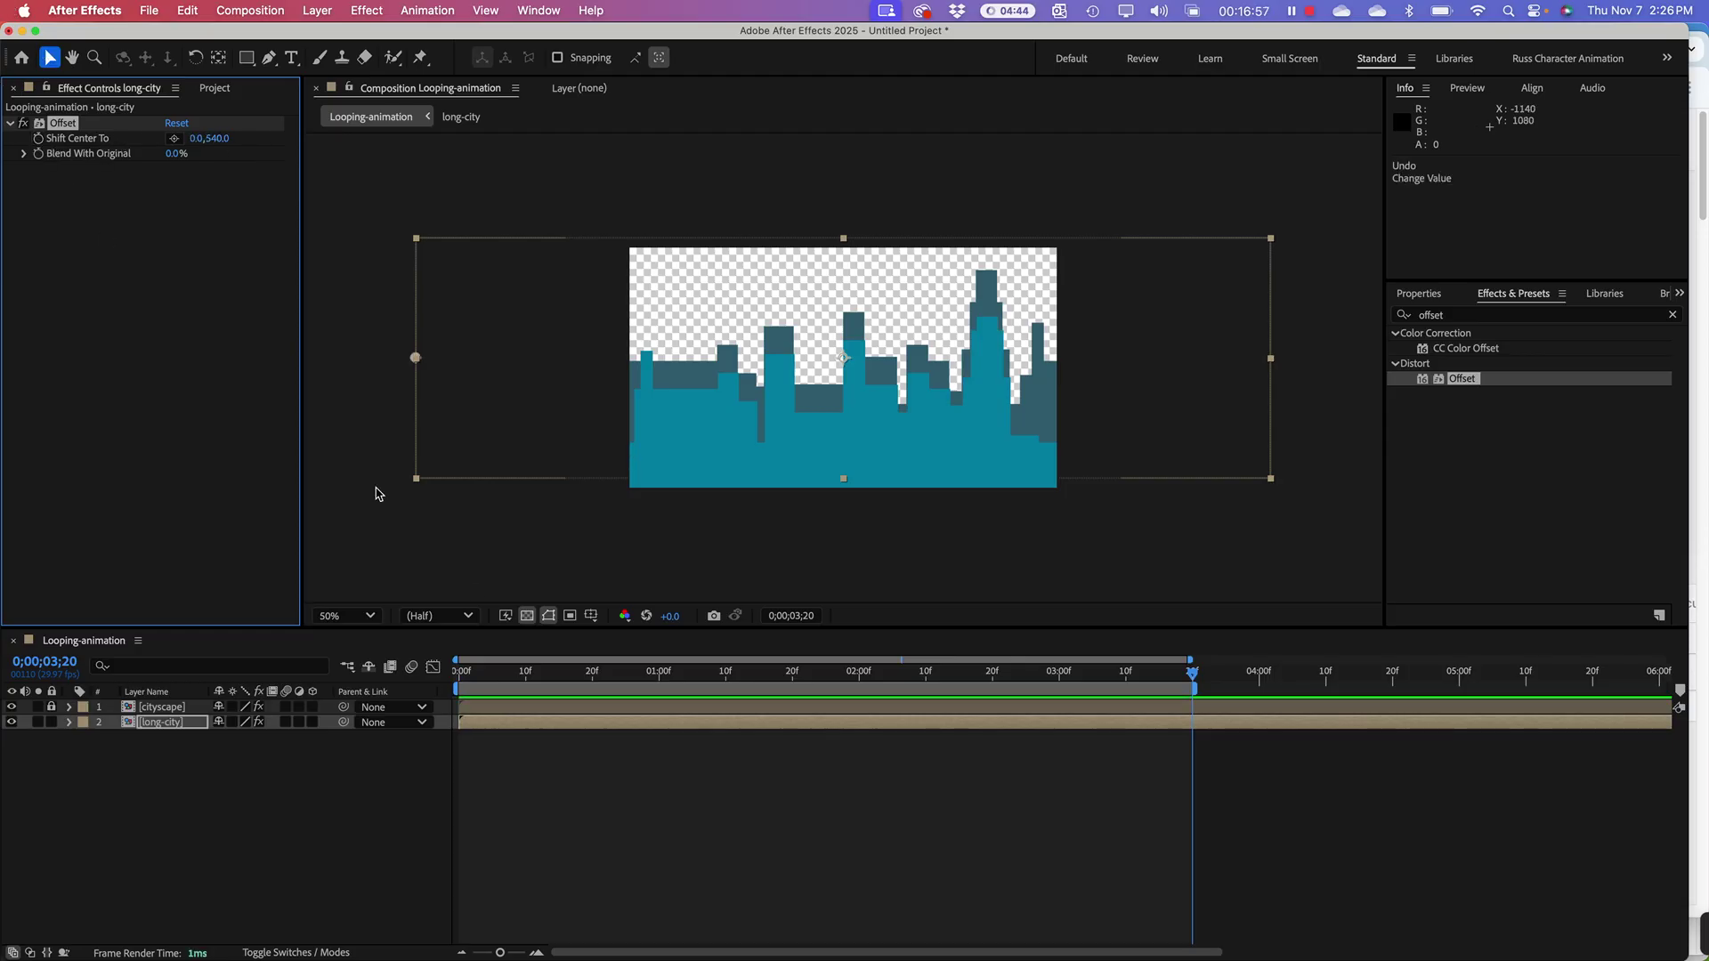
# Step: Keyframe Shift Center To at the first frame and set 3840, 540 (1920*2) at 3;20
pyautogui.click(521, 685)
pyautogui.press('Home')
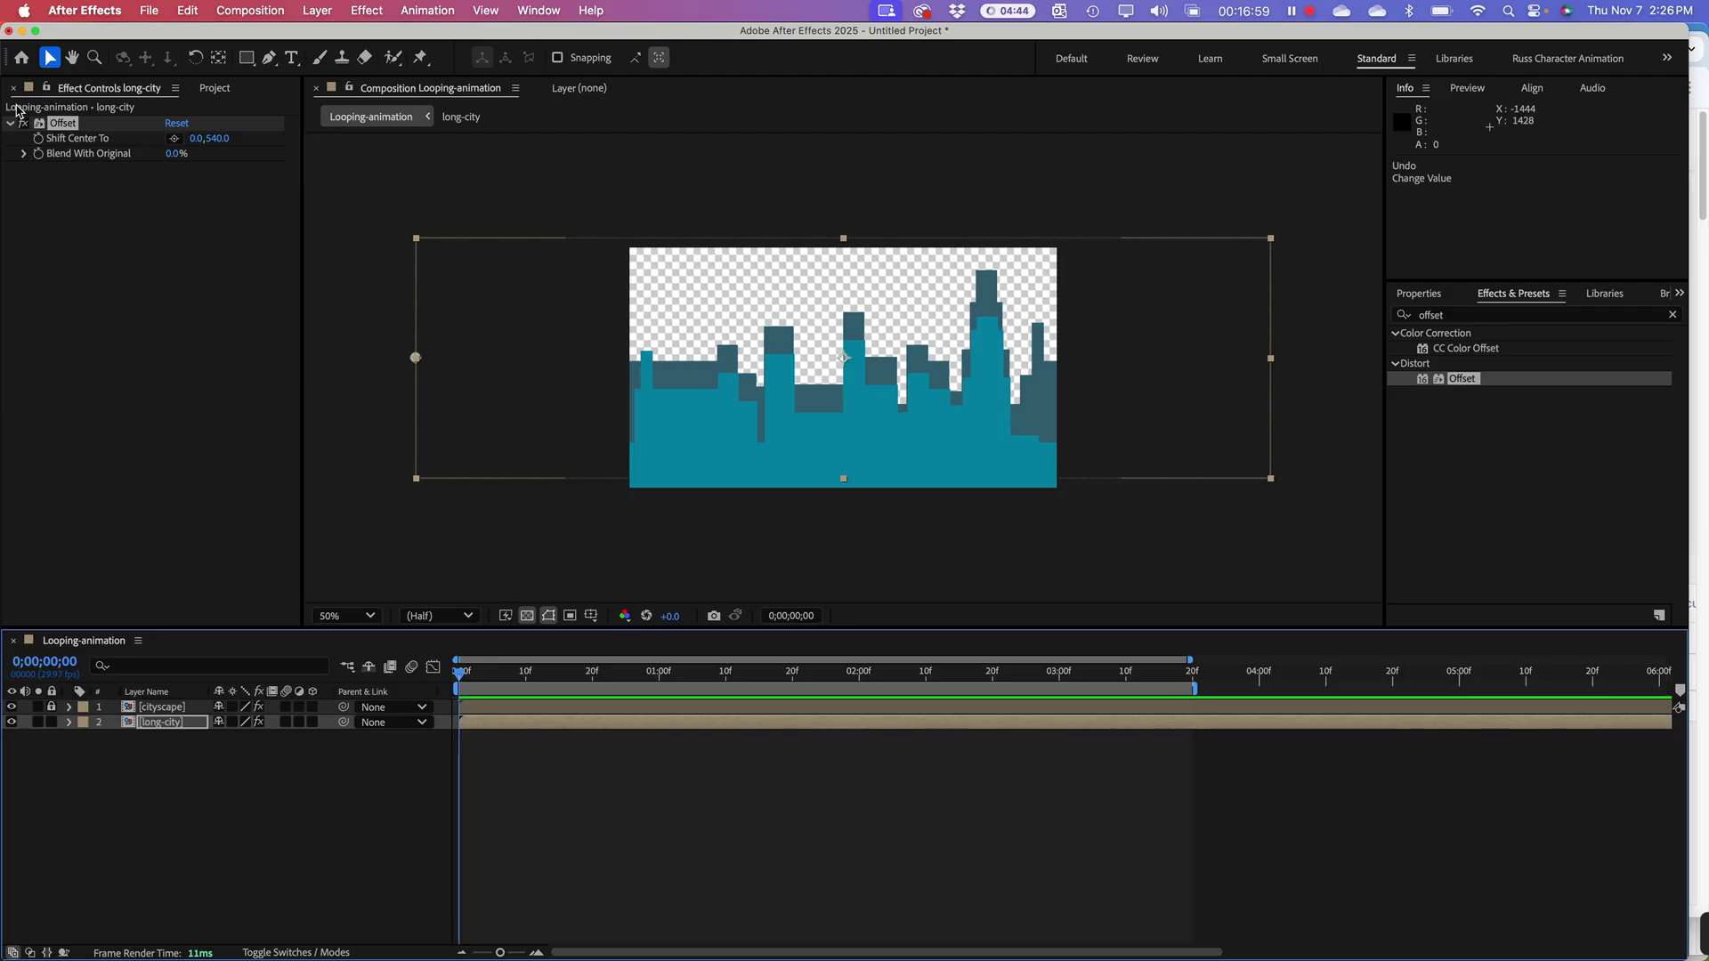
pyautogui.click(40, 145)
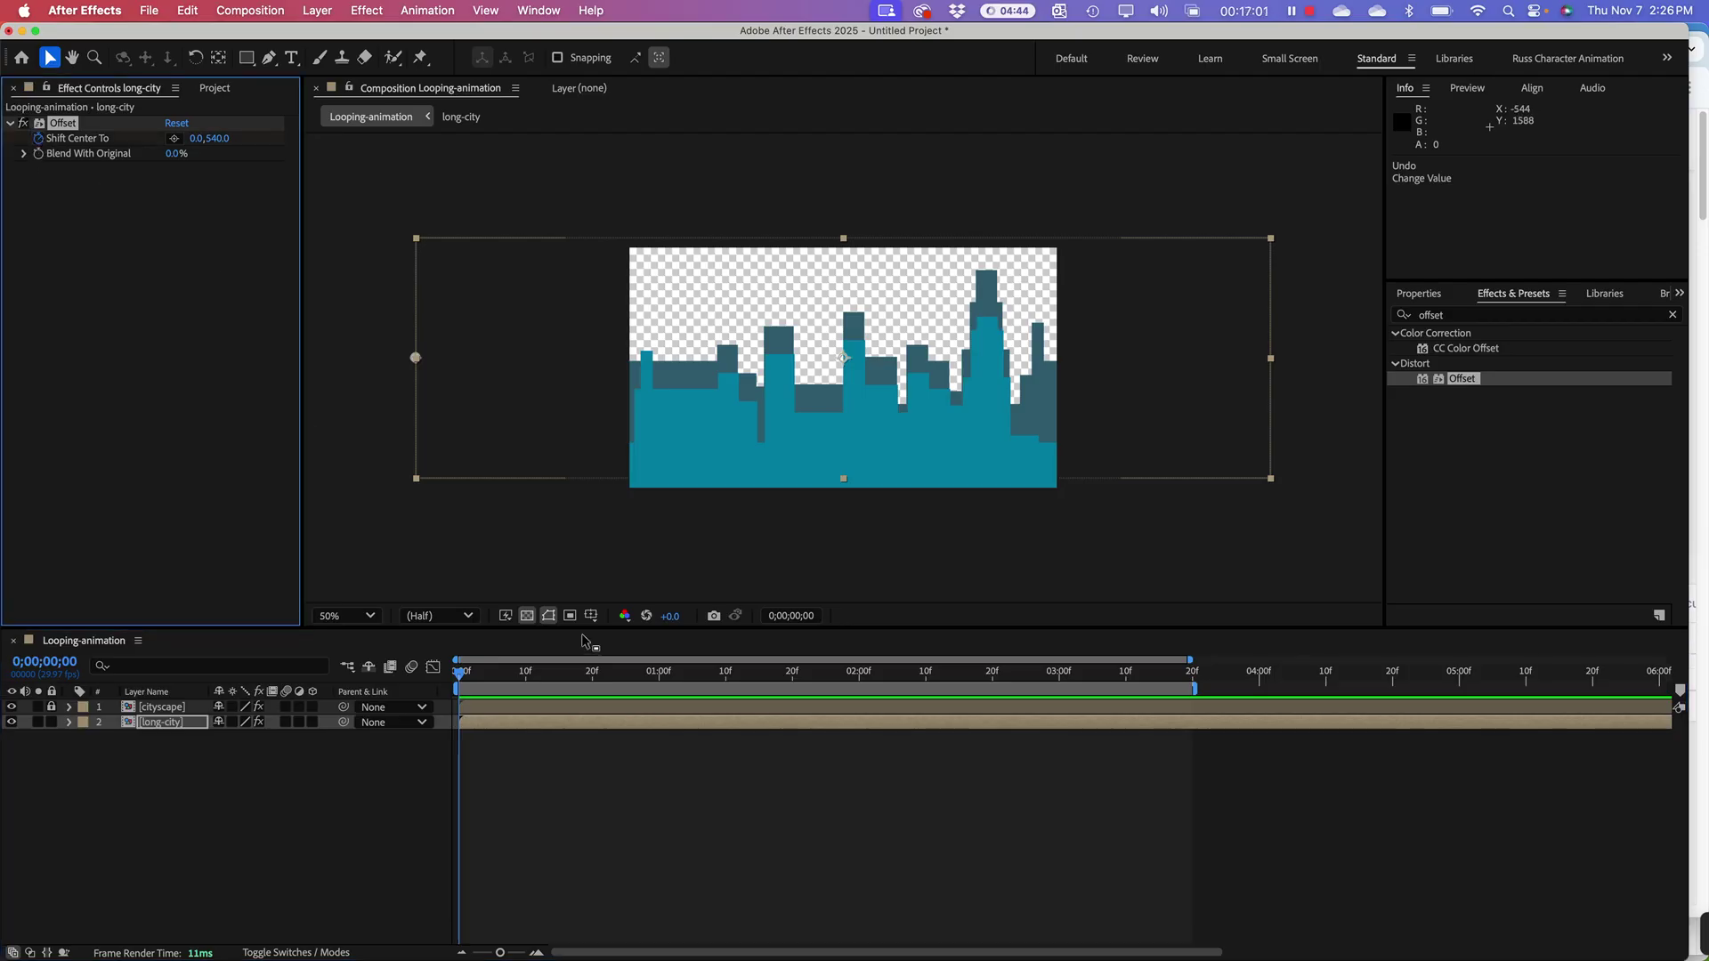
pyautogui.click(1193, 678)
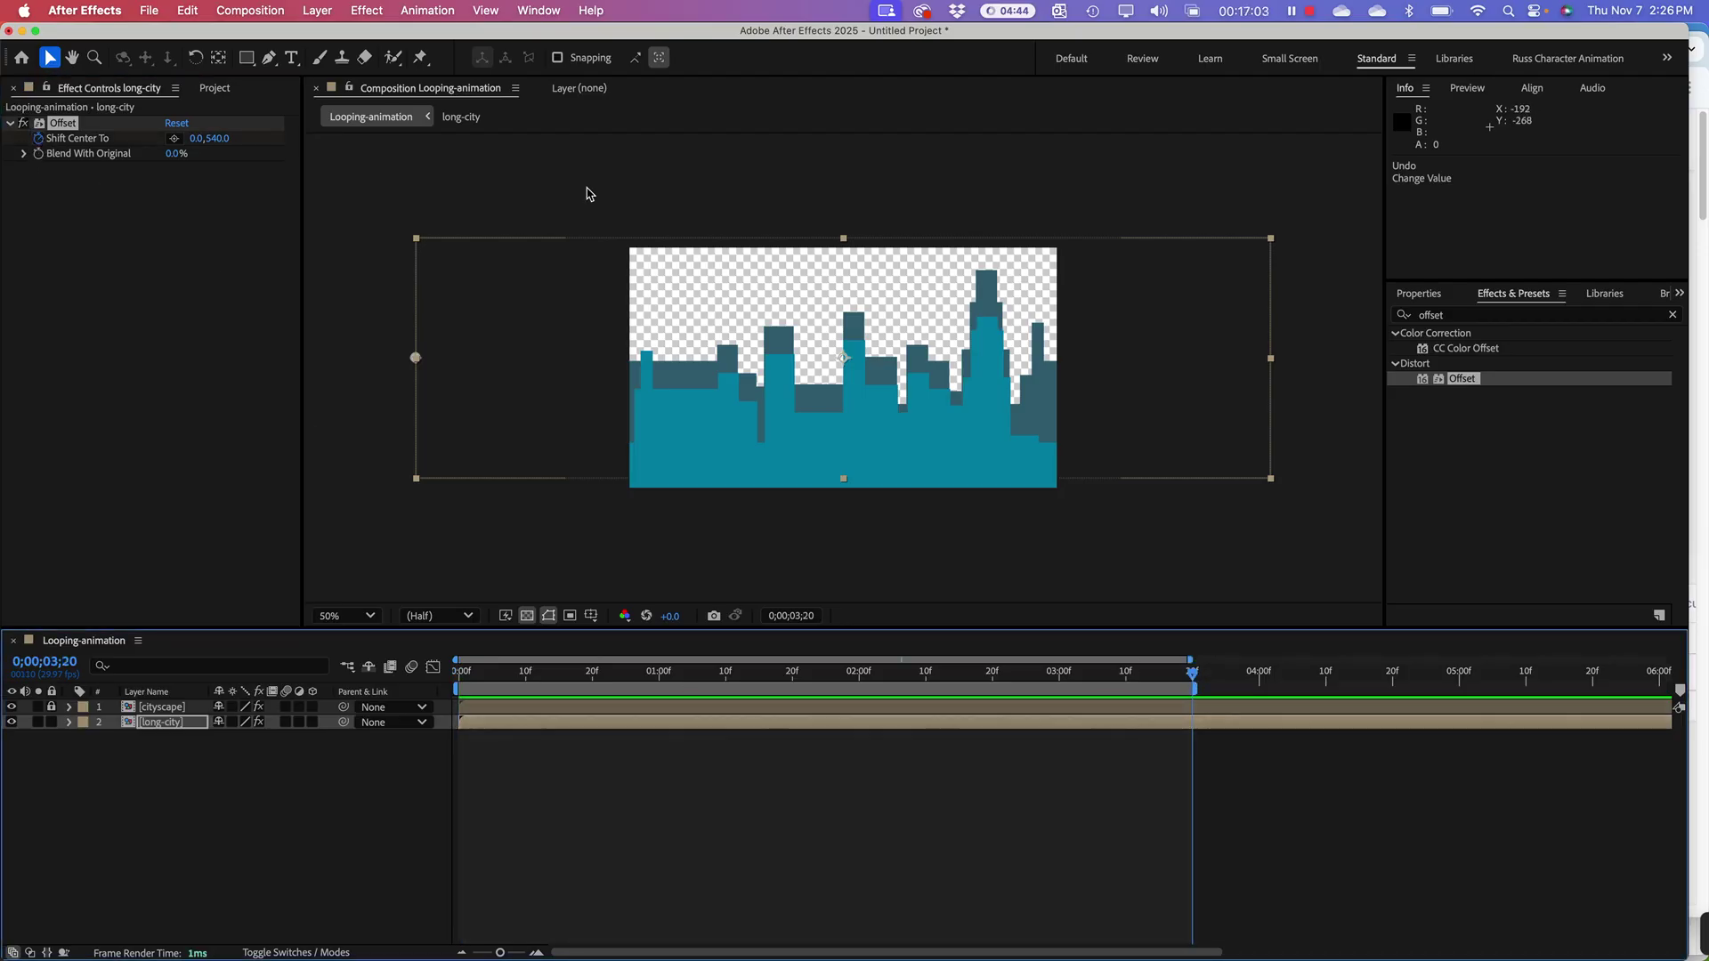
pyautogui.click(197, 141)
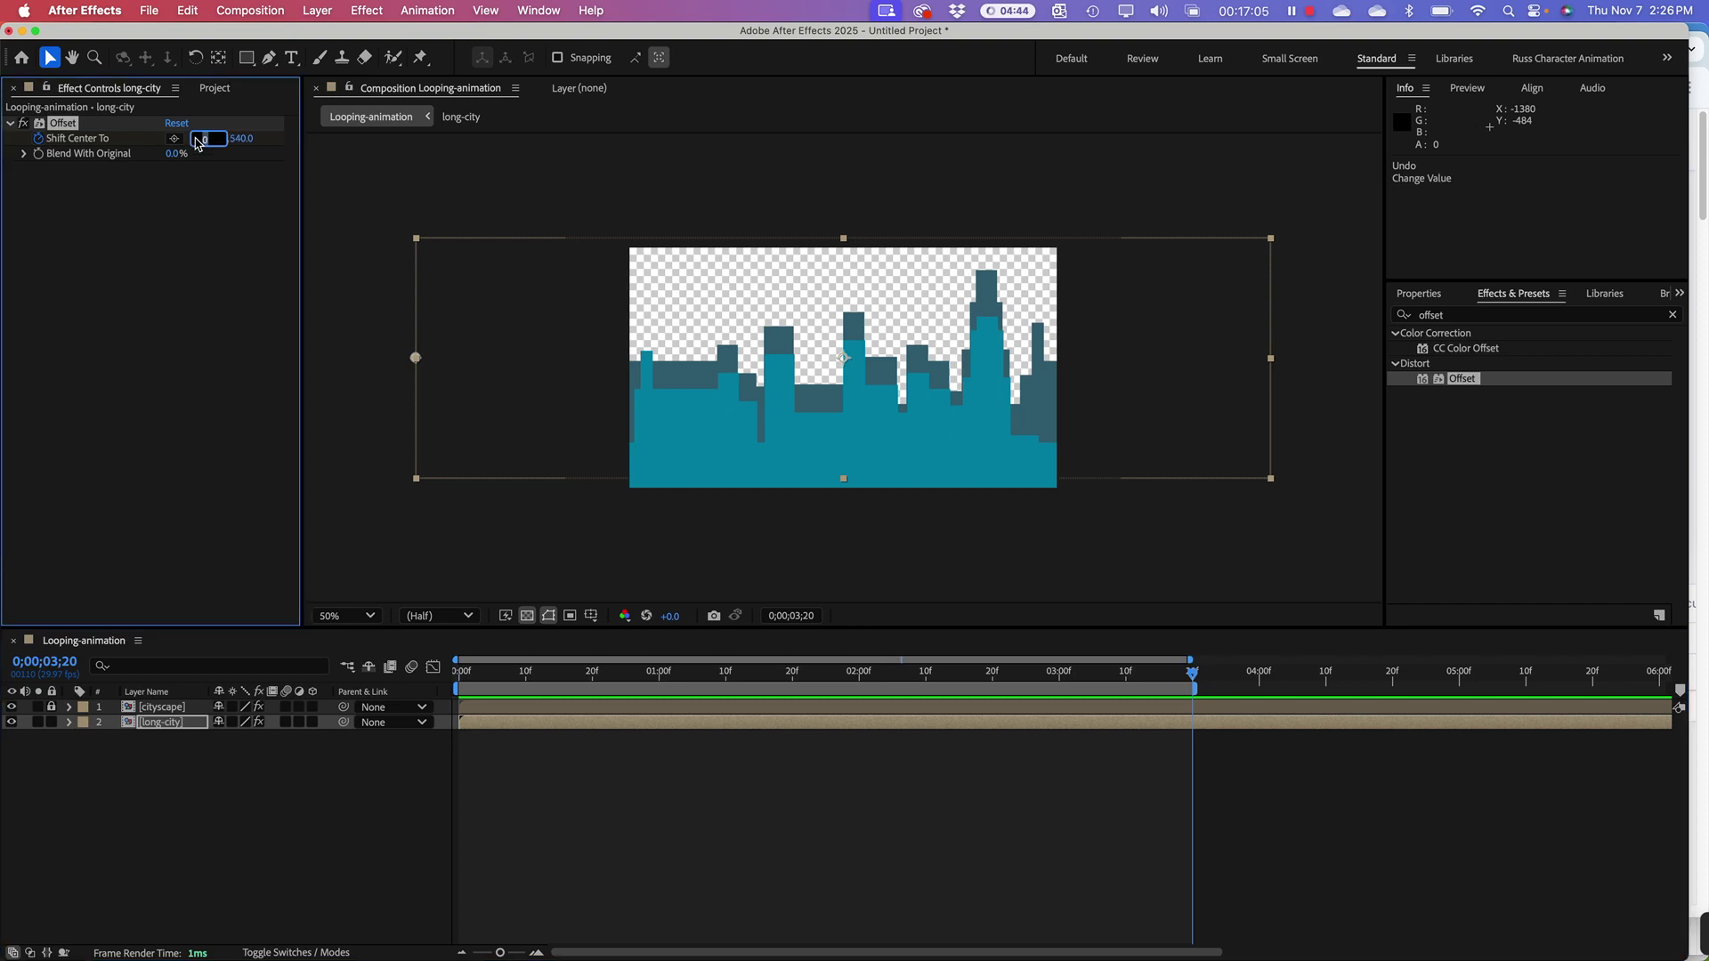
pyautogui.write('1920')
pyautogui.write('*2')
pyautogui.press('Return')
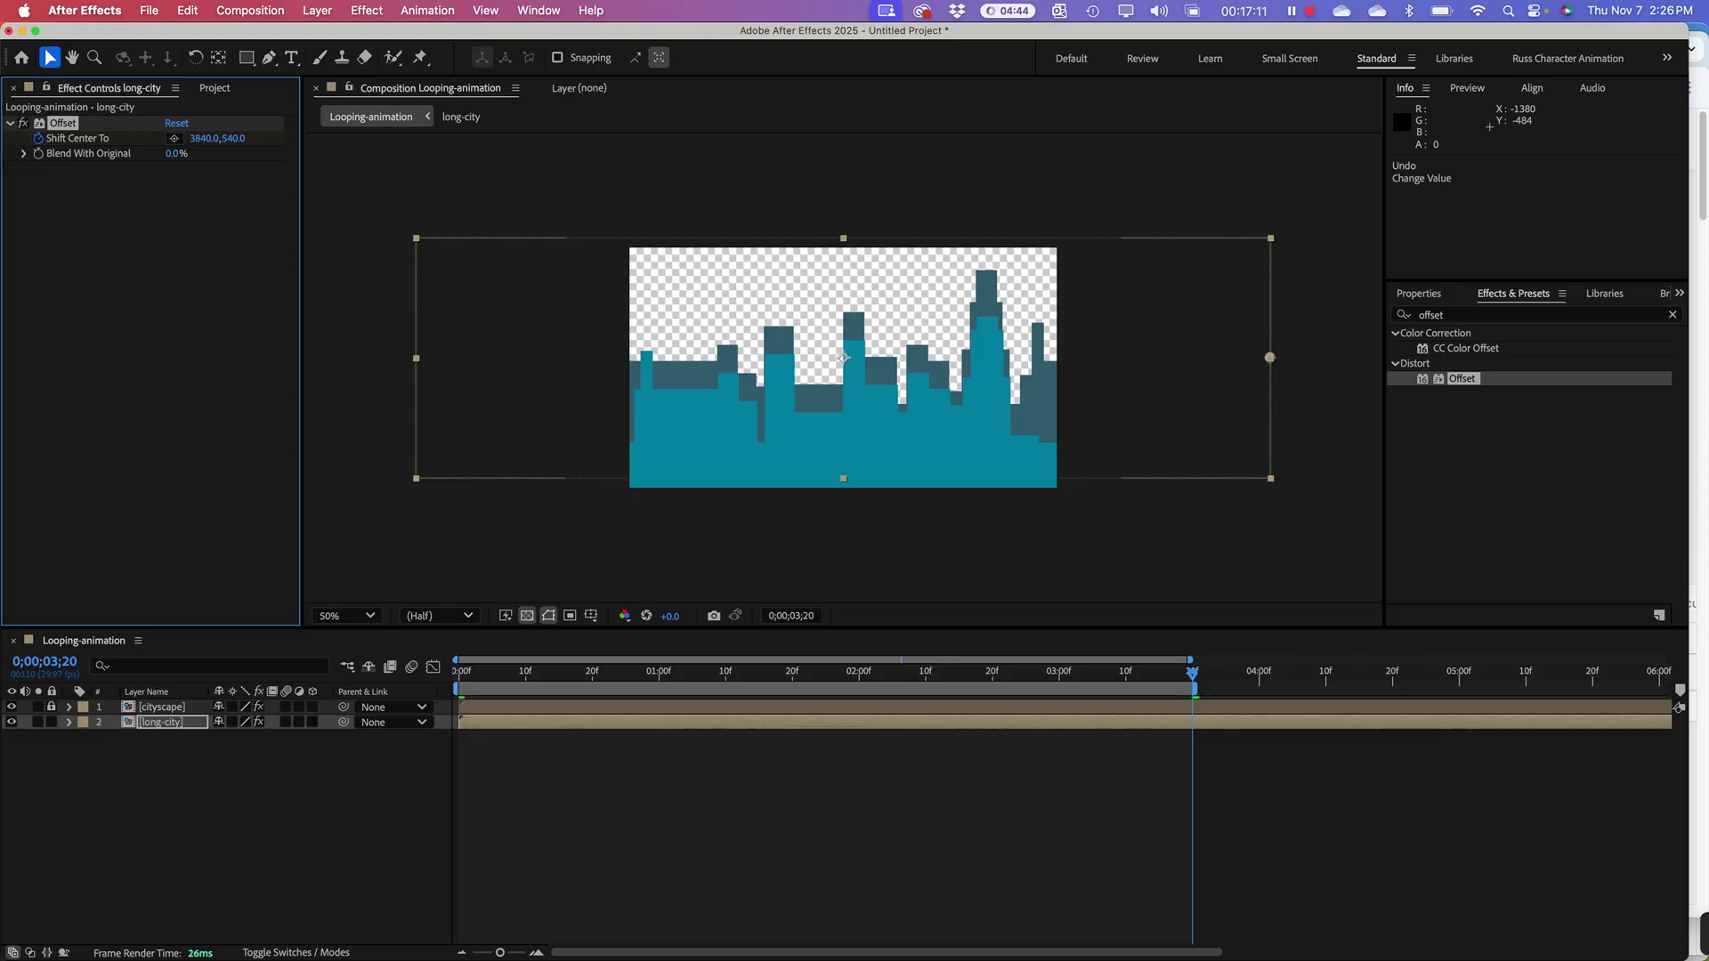
# Step: Return to the start and preview the scrolling skyline loop
pyautogui.click(743, 681)
pyautogui.press('Home')
pyautogui.press('space')
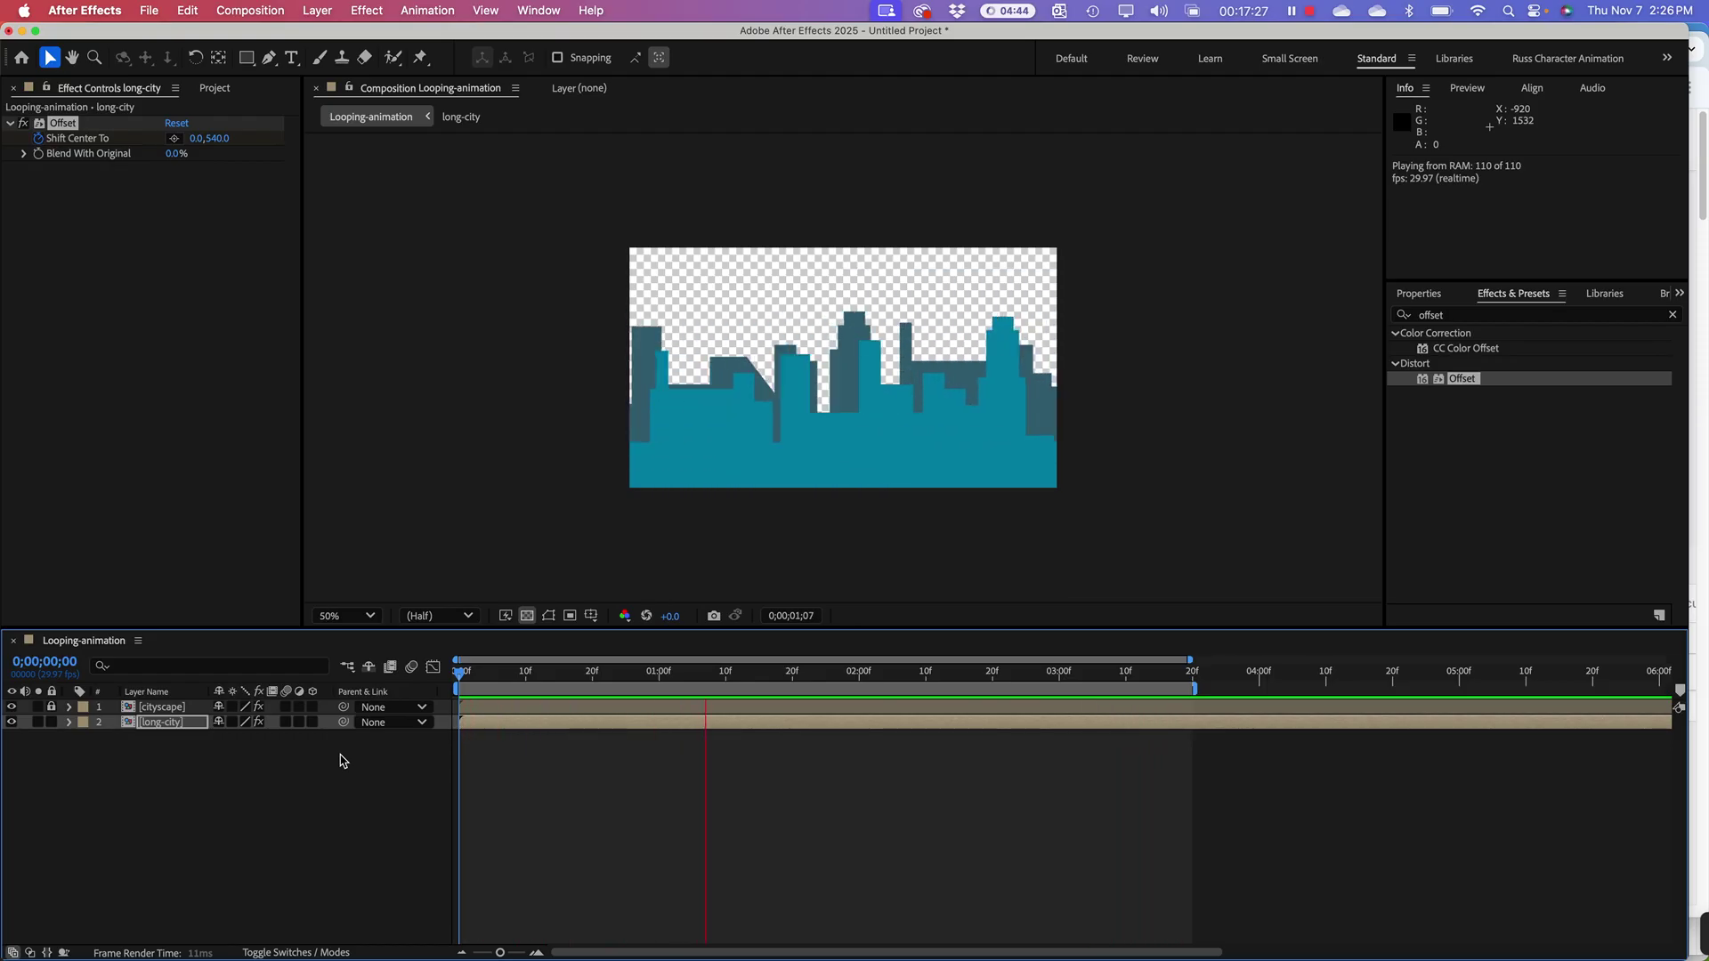
# Step: At 3;20, re-enter 1920*2 so long-city's Shift Center To X ends at 3840
pyautogui.press('space')
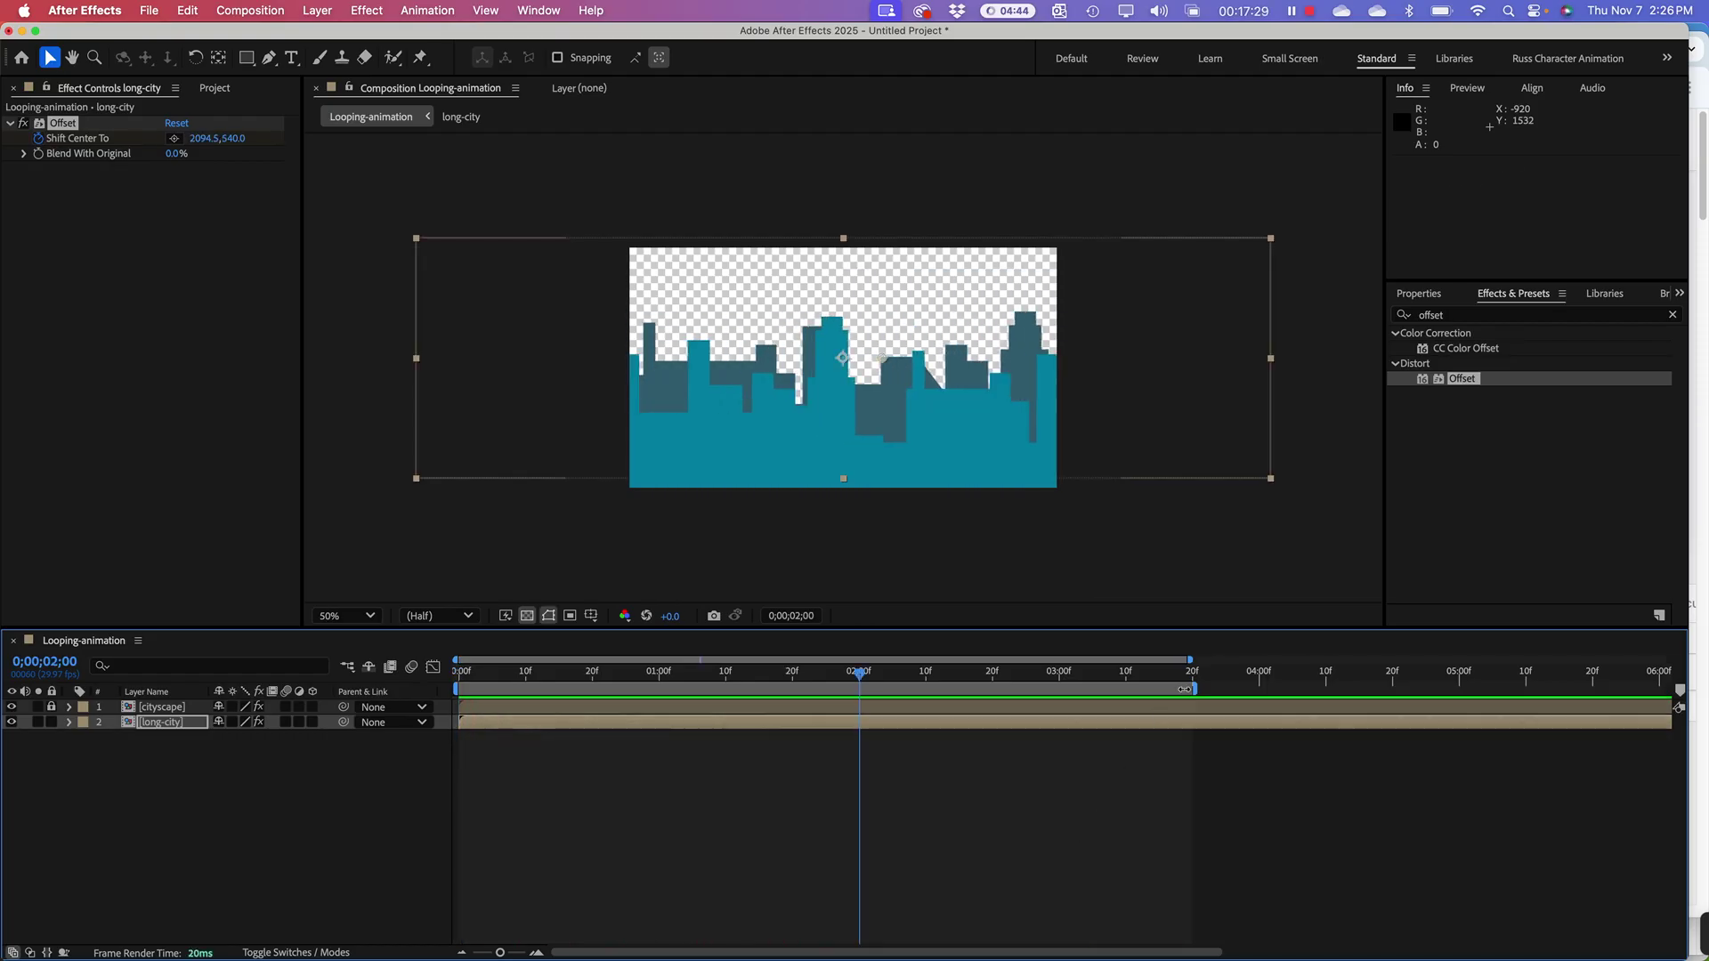
pyautogui.click(1185, 682)
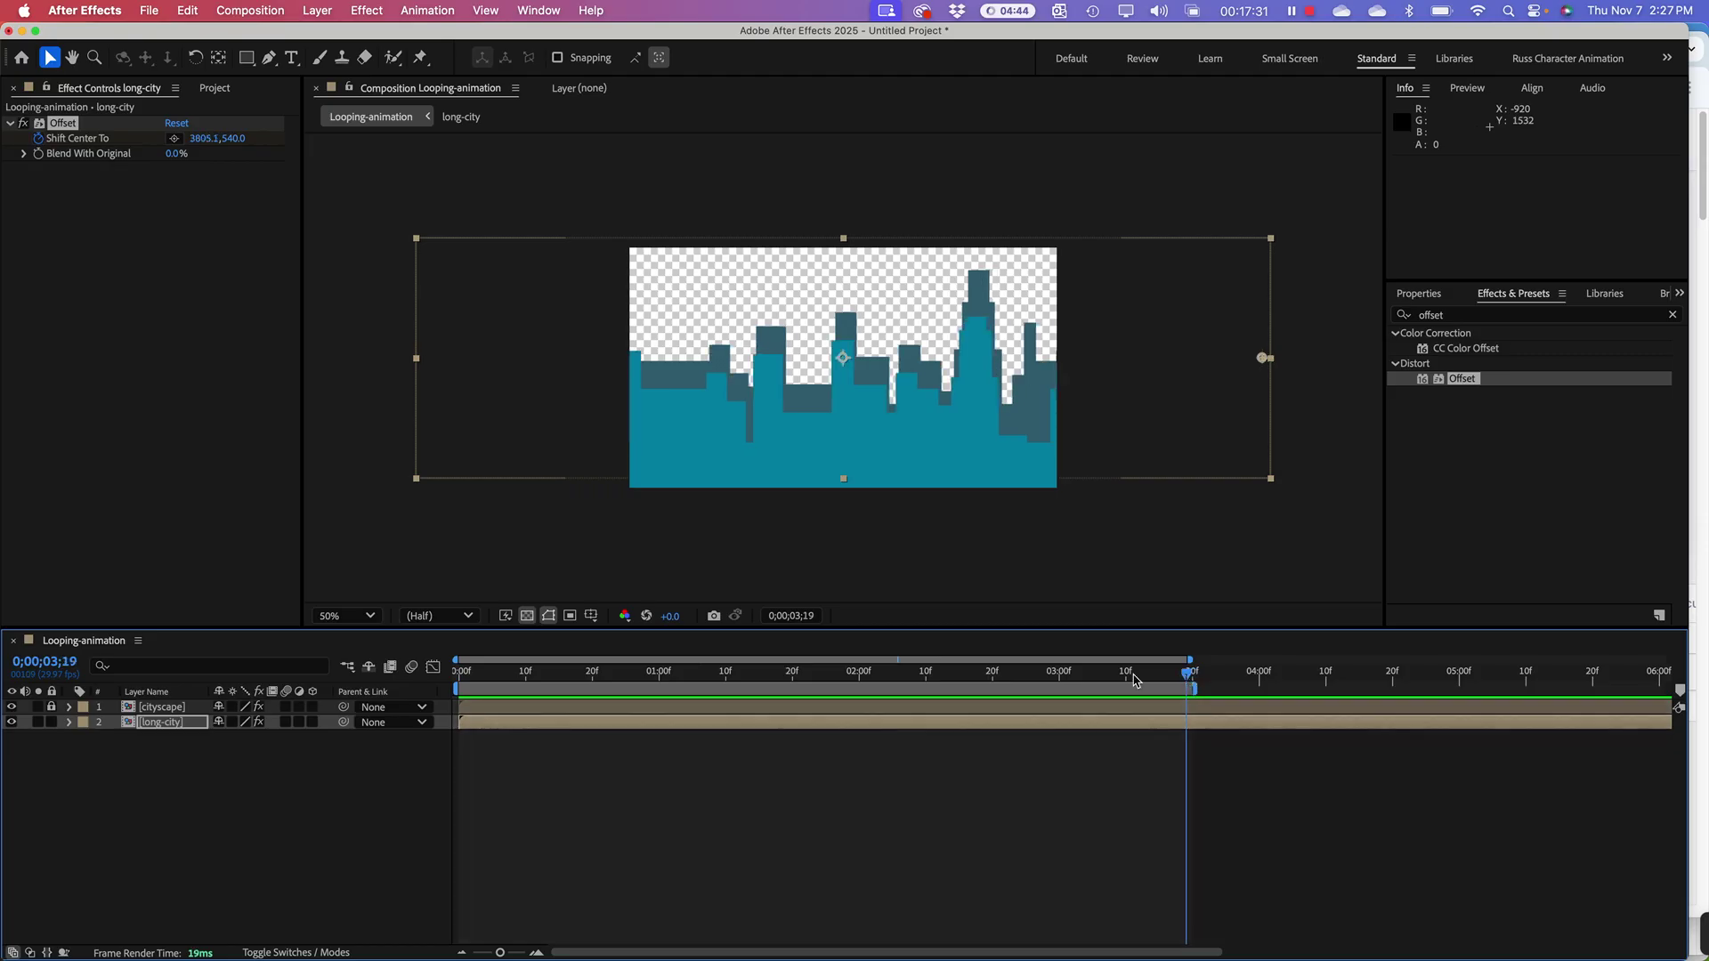
pyautogui.moveTo(1191, 679); pyautogui.dragTo(1194, 677)
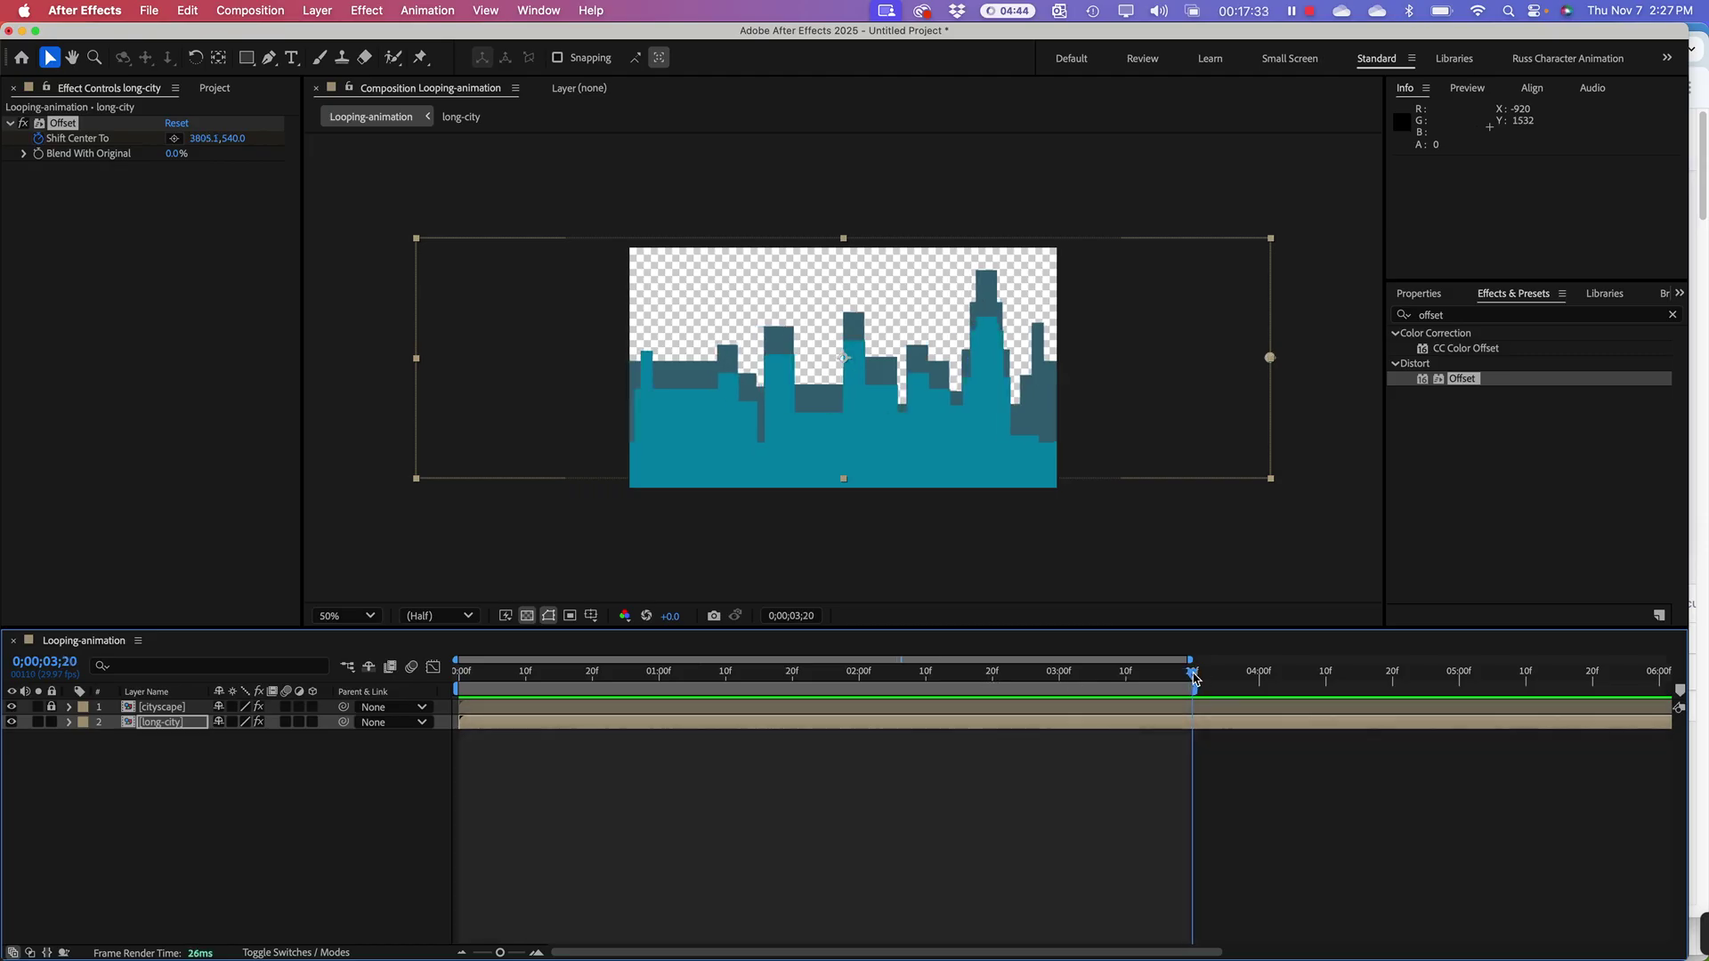
pyautogui.click(209, 139)
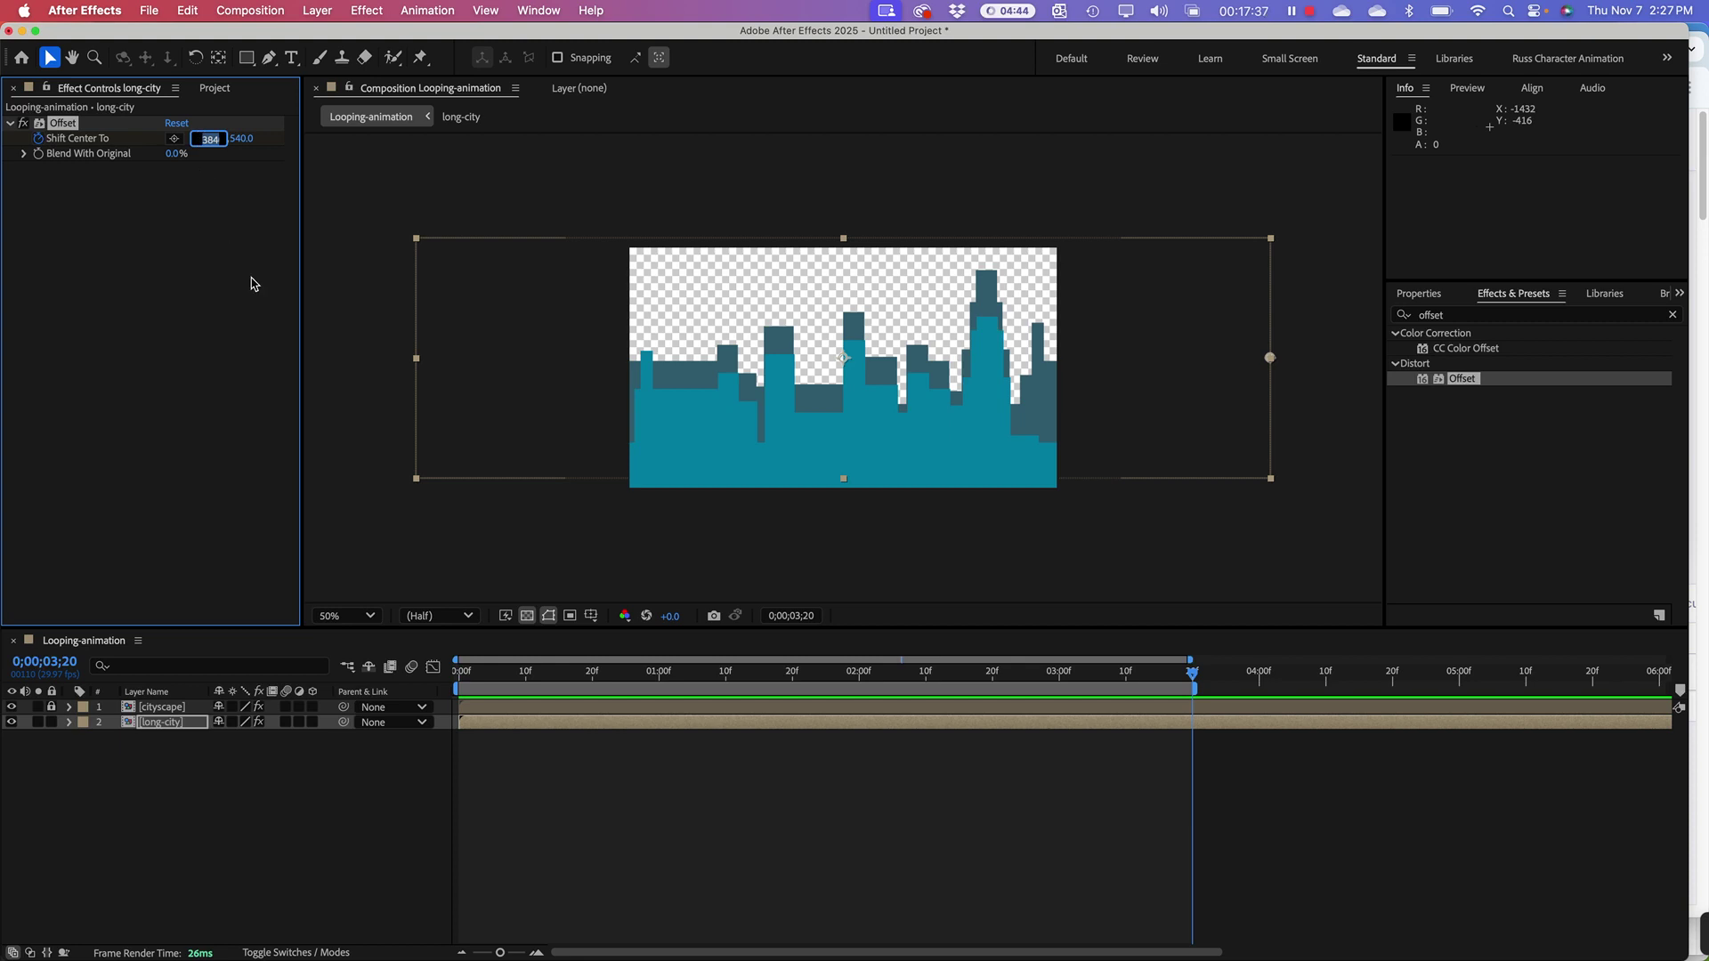
pyautogui.write('1')
pyautogui.press('Return')
# Step: Preview the skyline loop, stop at 2;01, and deselect the long-city layer
pyautogui.press('space')
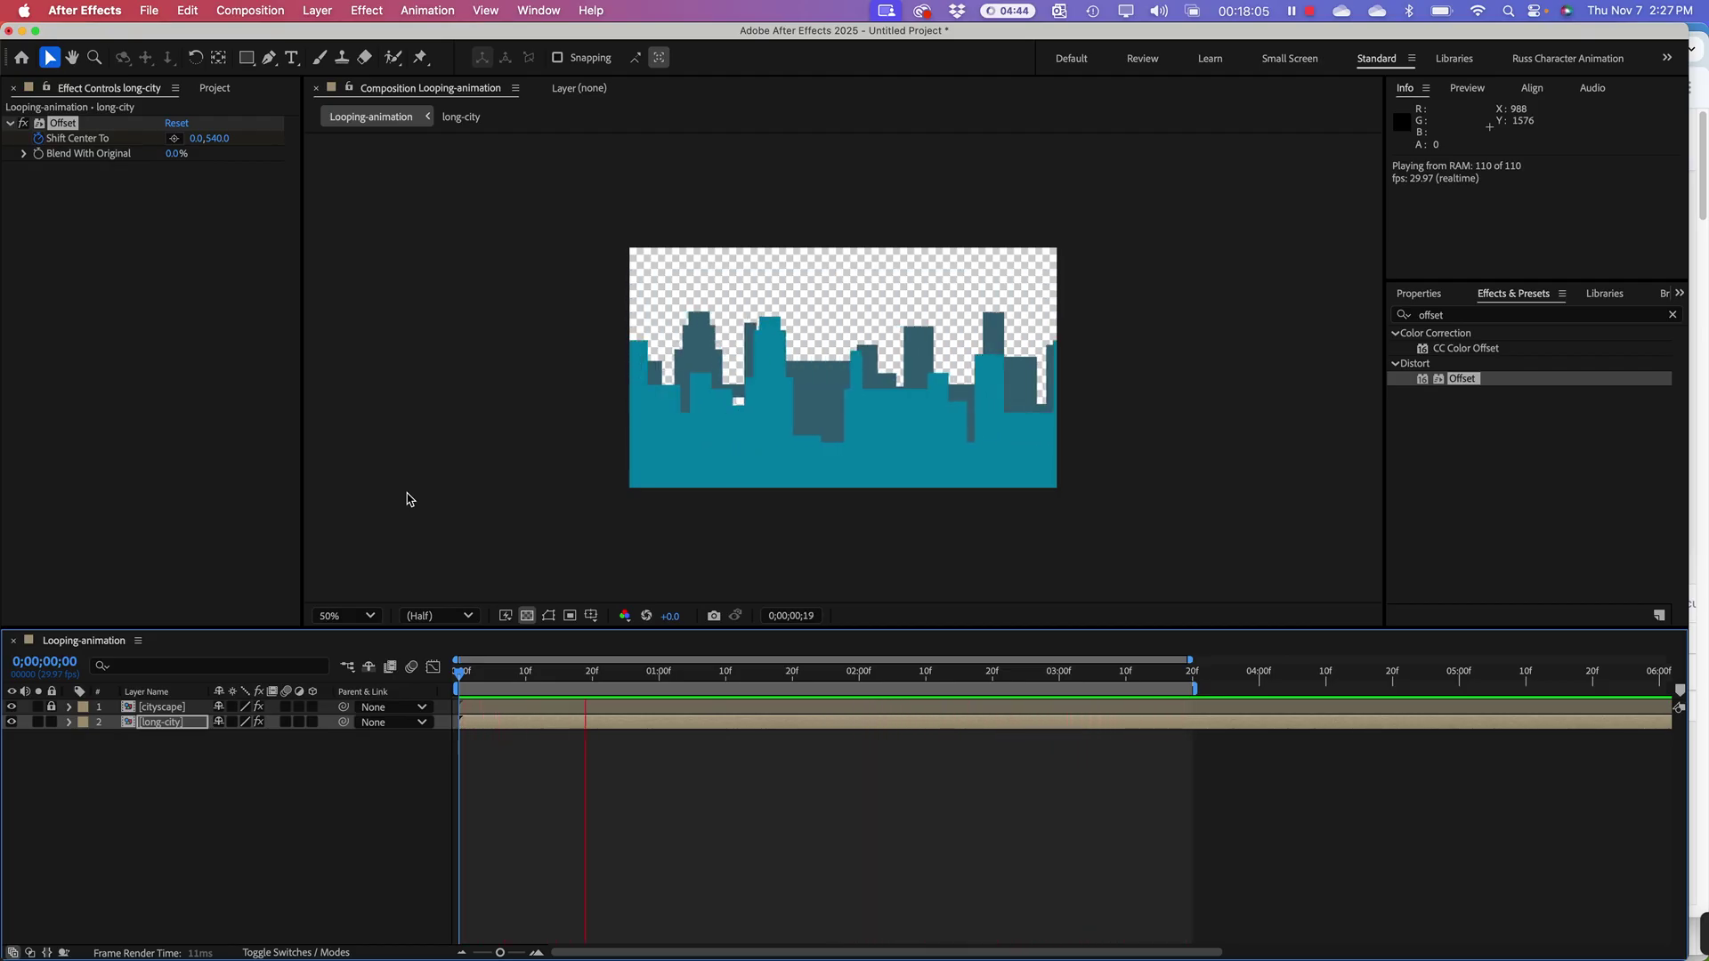
pyautogui.press('space')
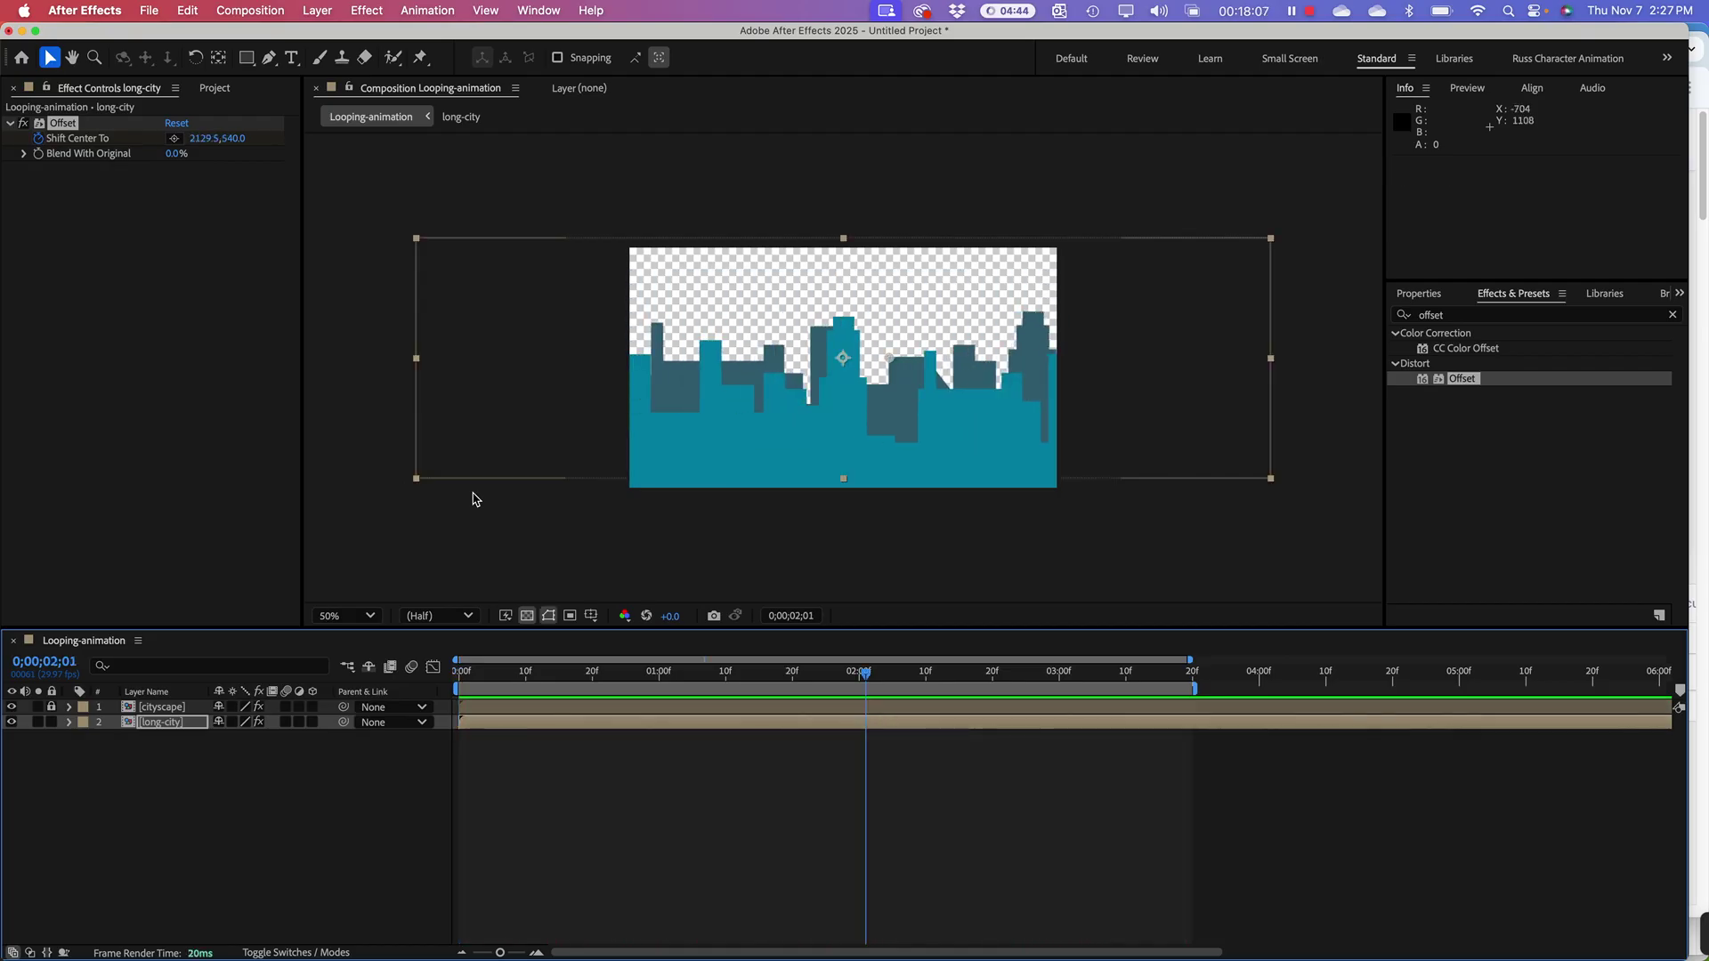
pyautogui.click(248, 391)
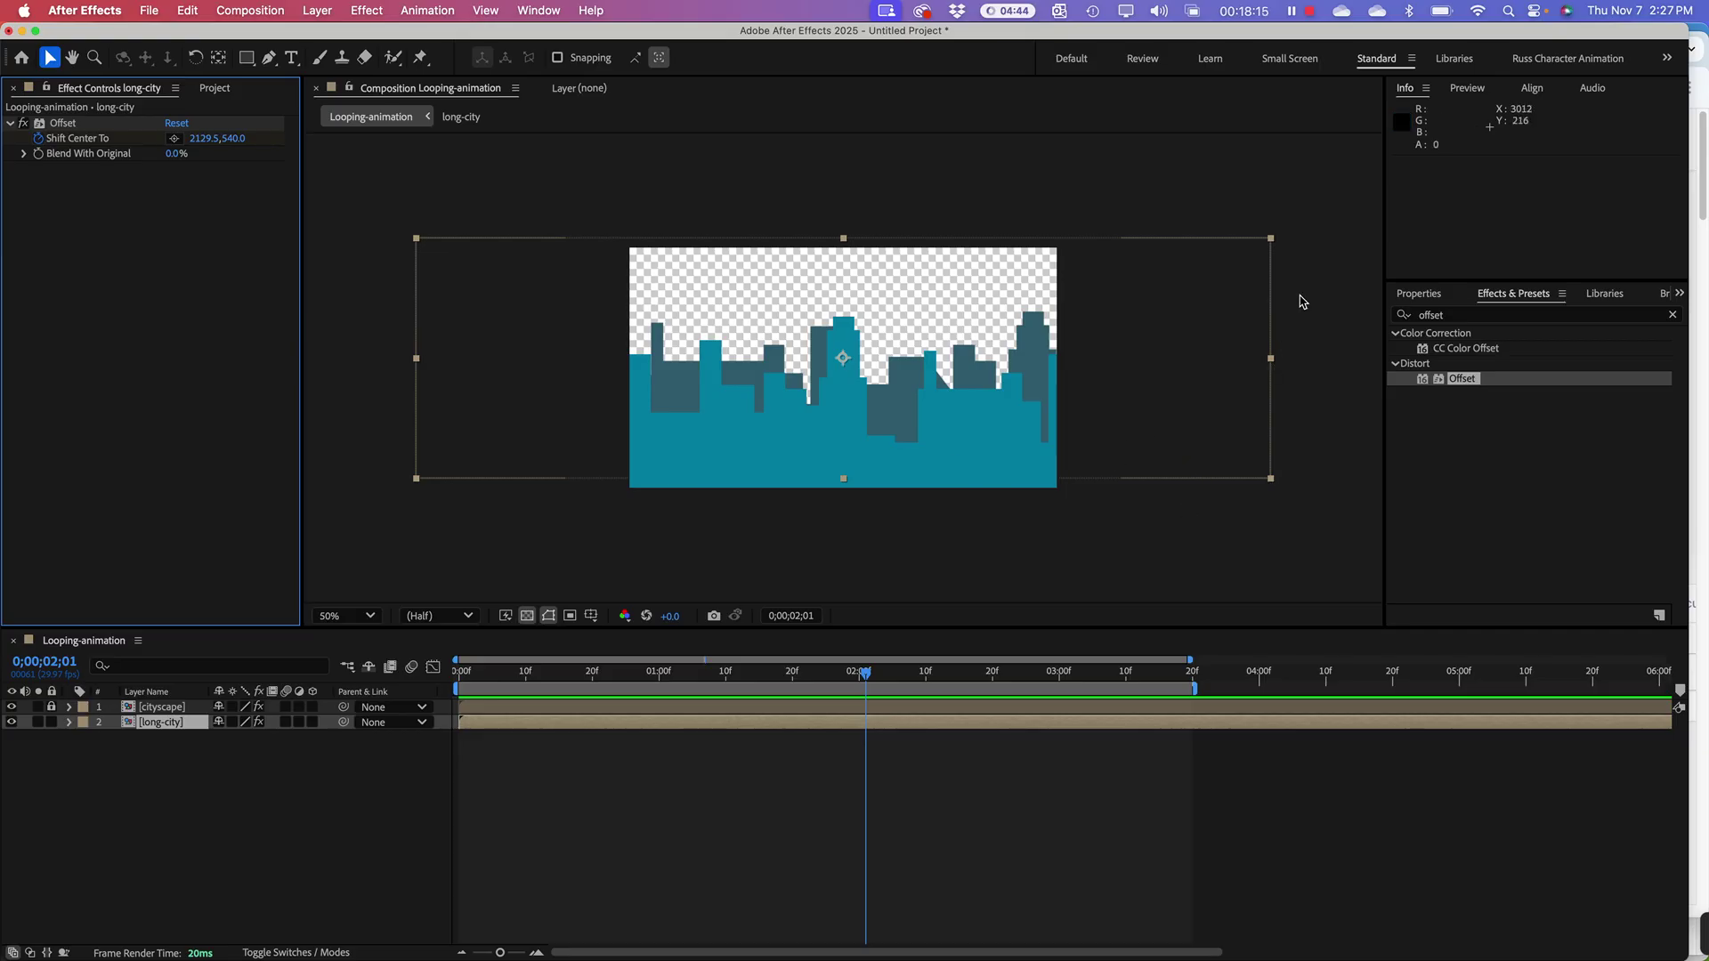
pyautogui.click(1035, 326)
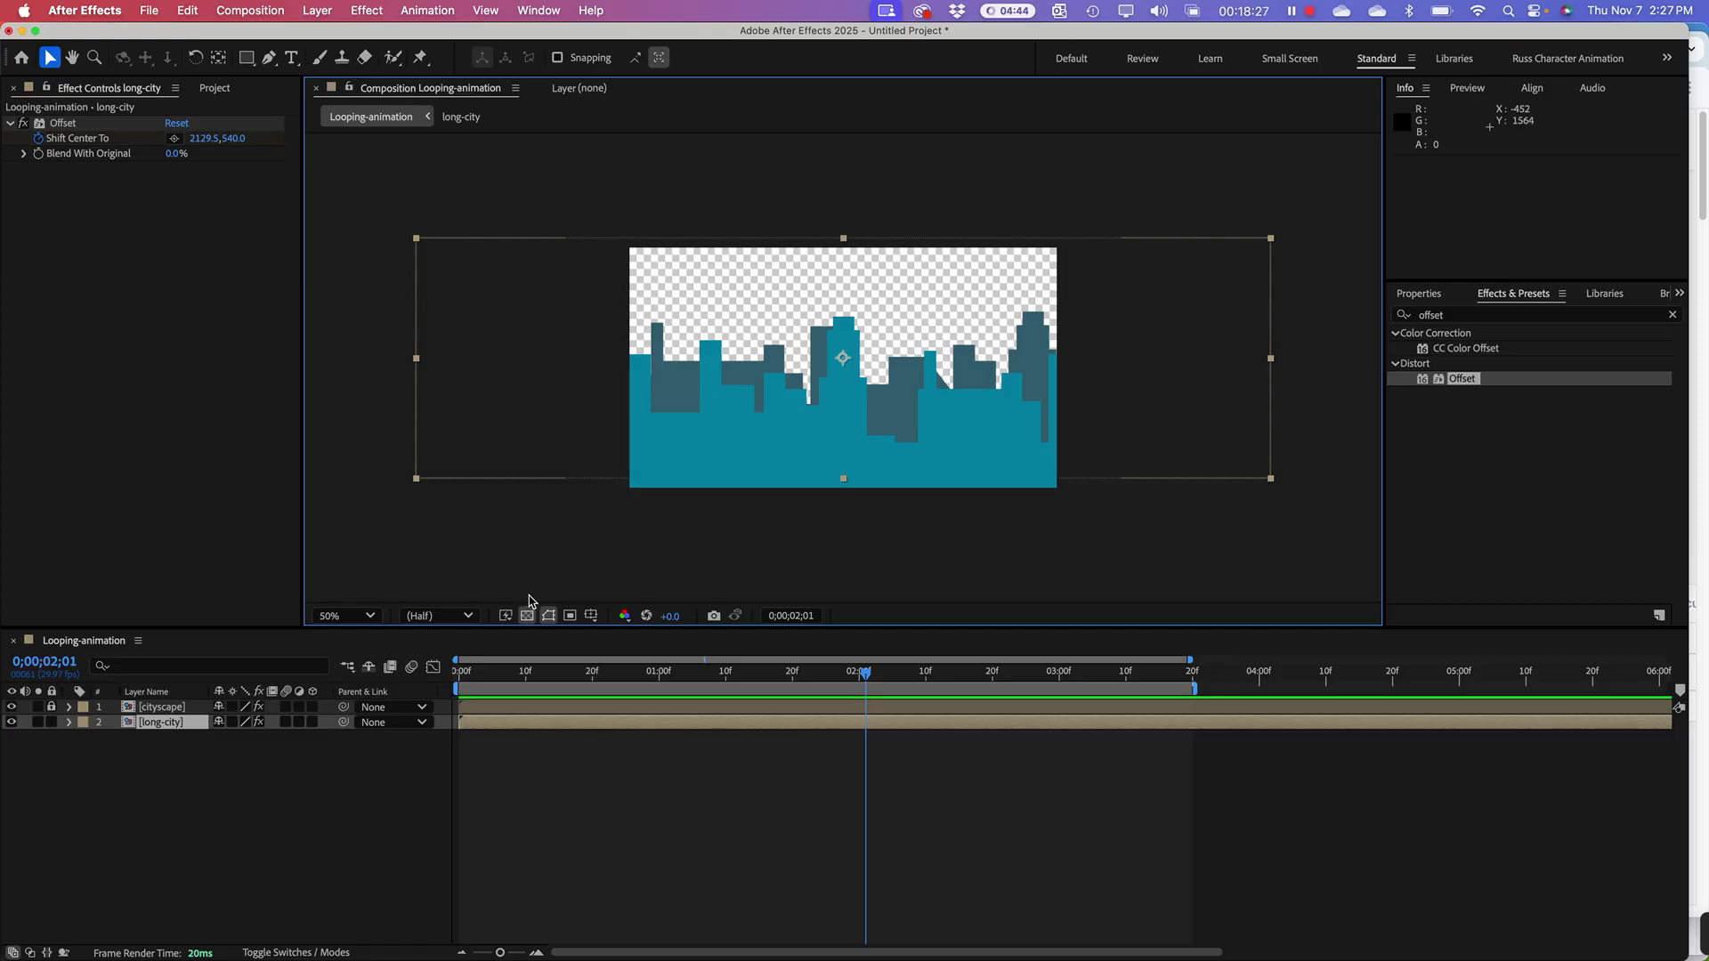
pyautogui.click(177, 497)
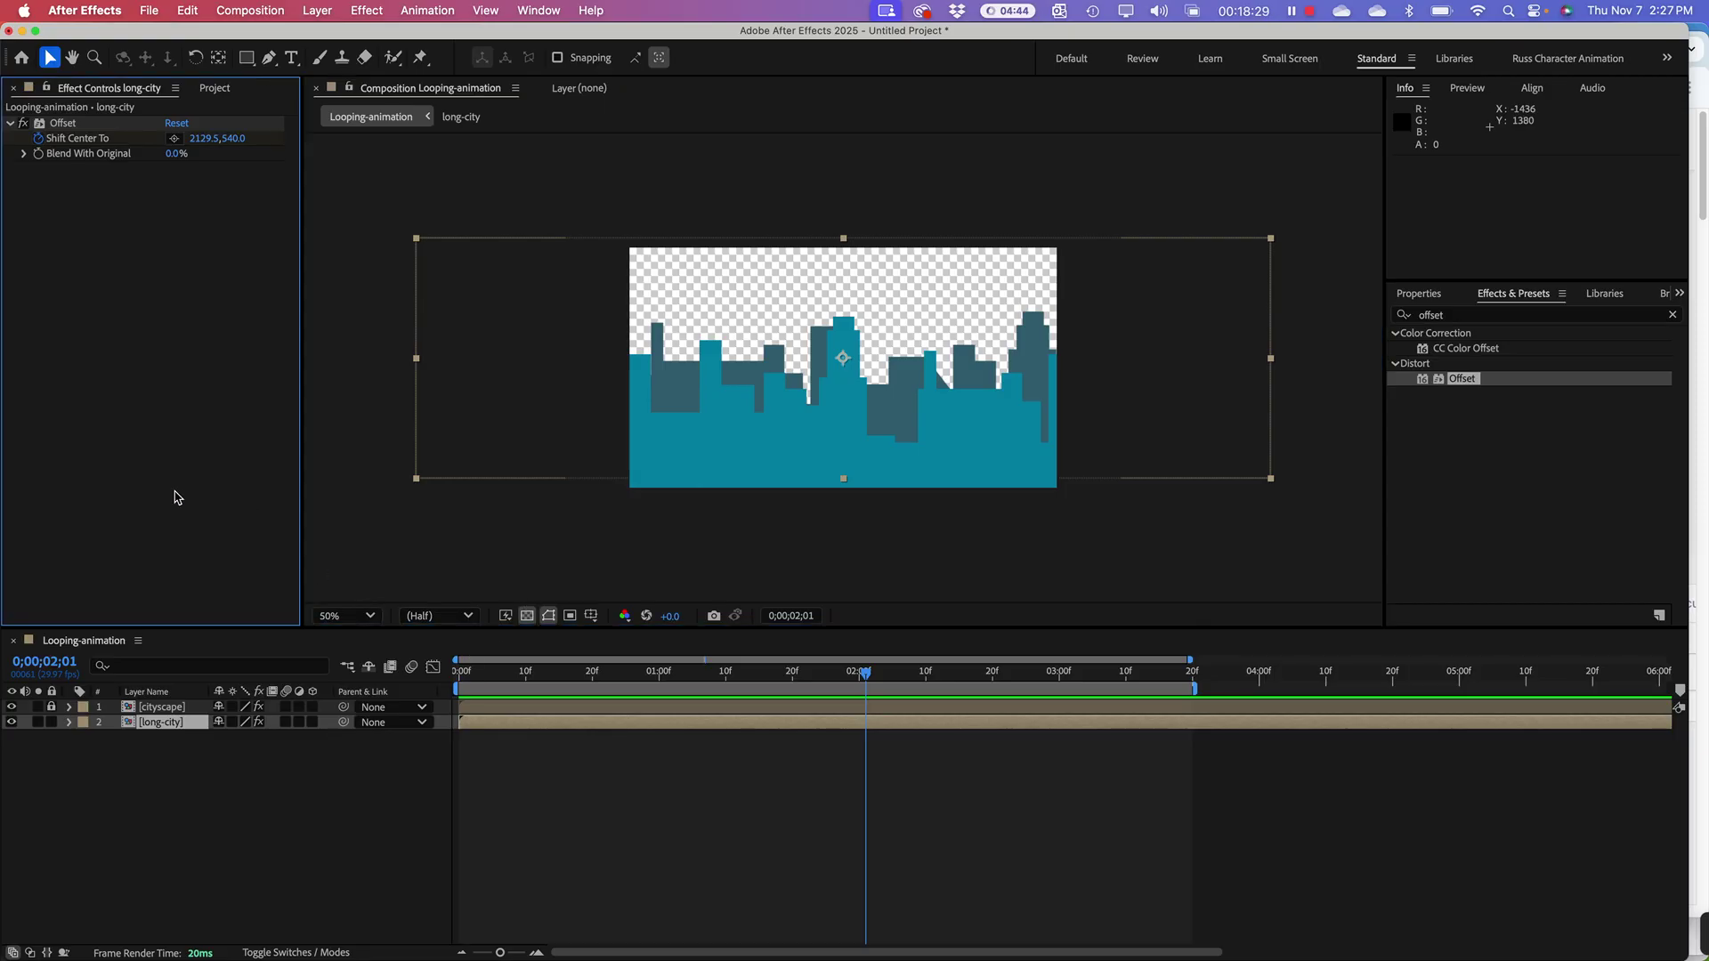
pyautogui.click(201, 823)
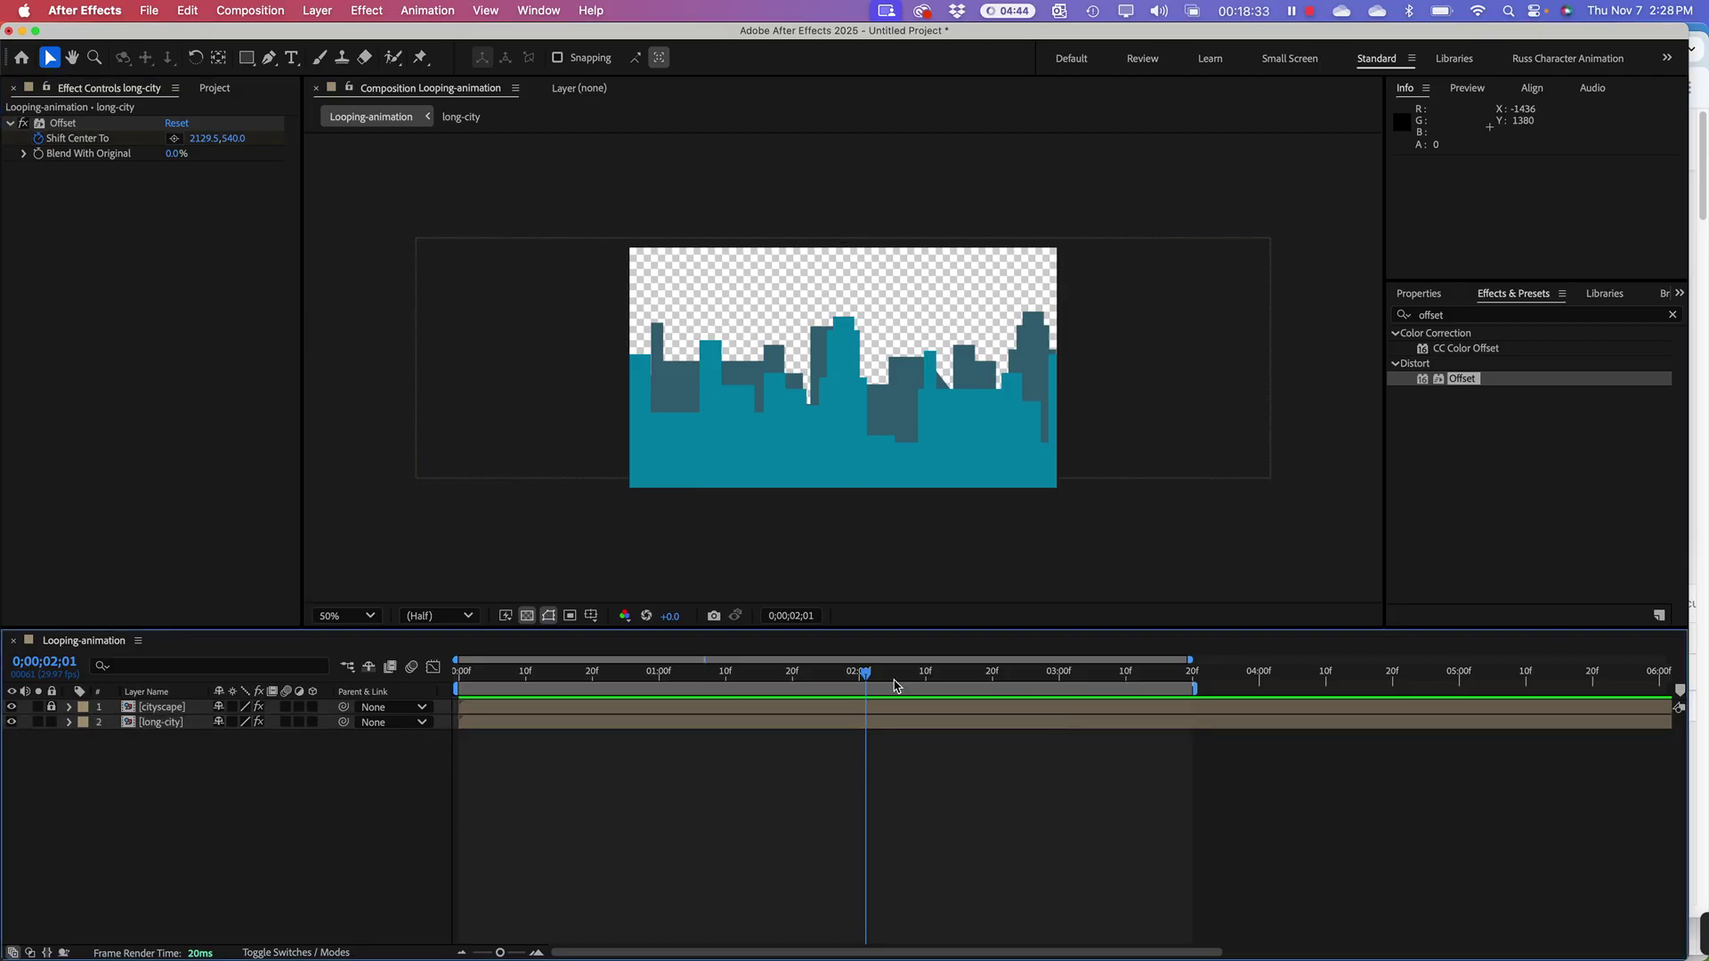
# Step: Undo back until the Offset effect is removed from long-city
pyautogui.press('super+z')
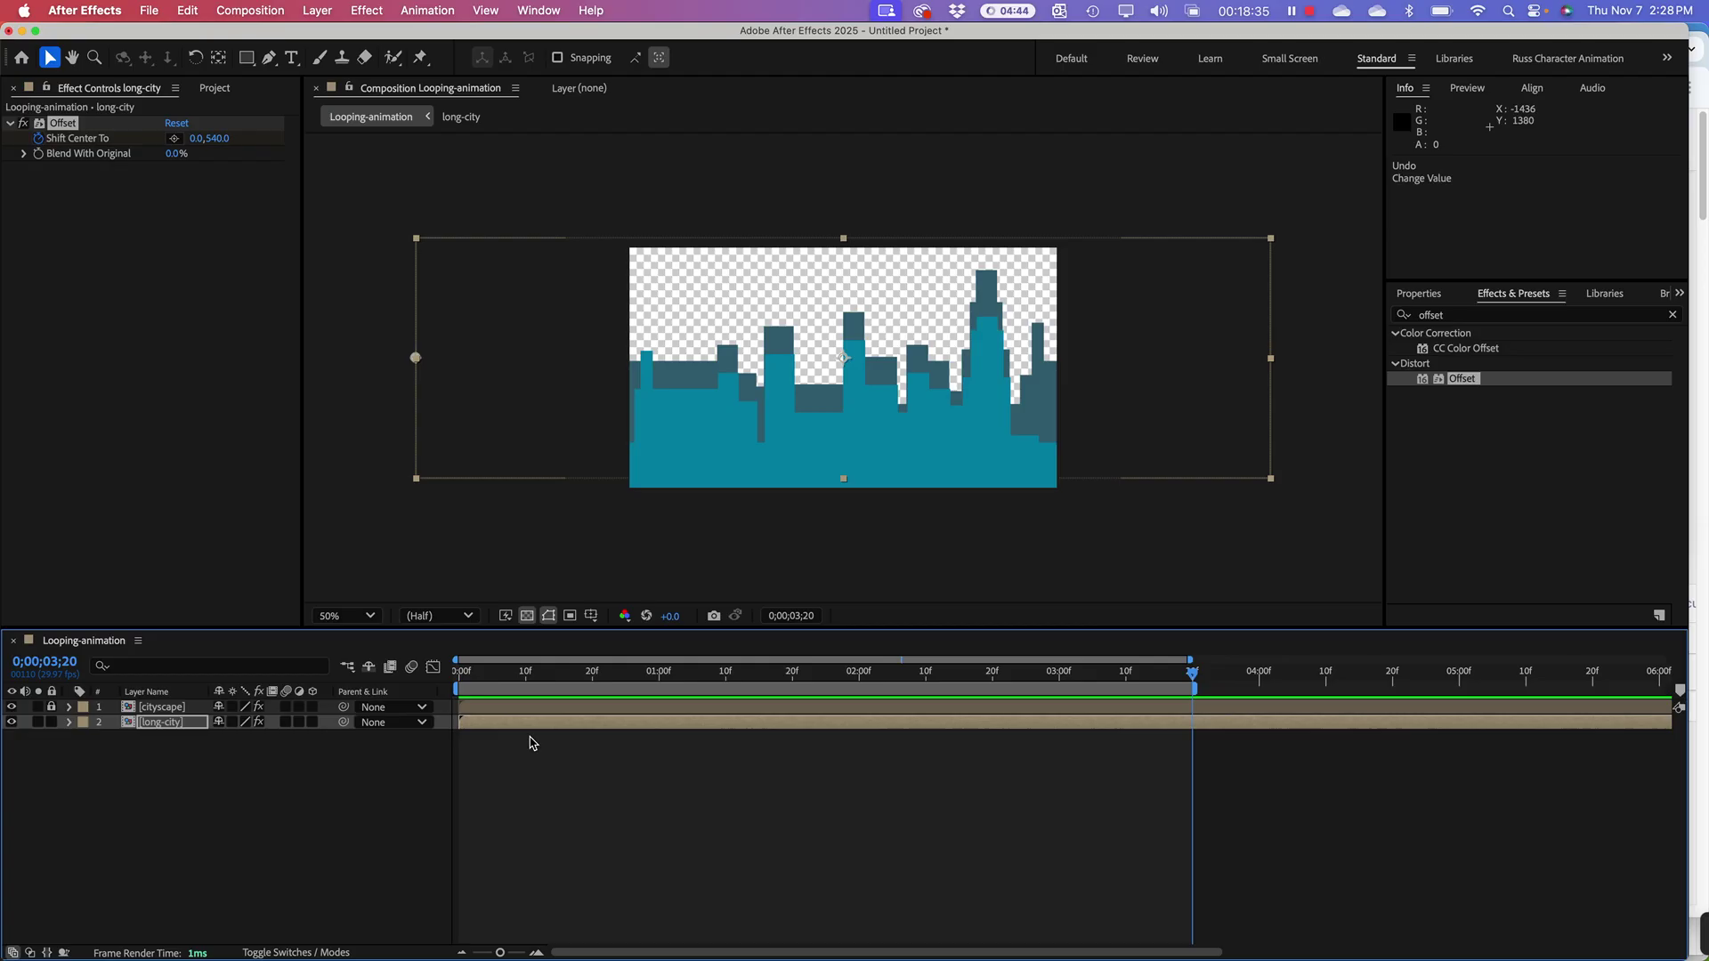
pyautogui.press('super+z')
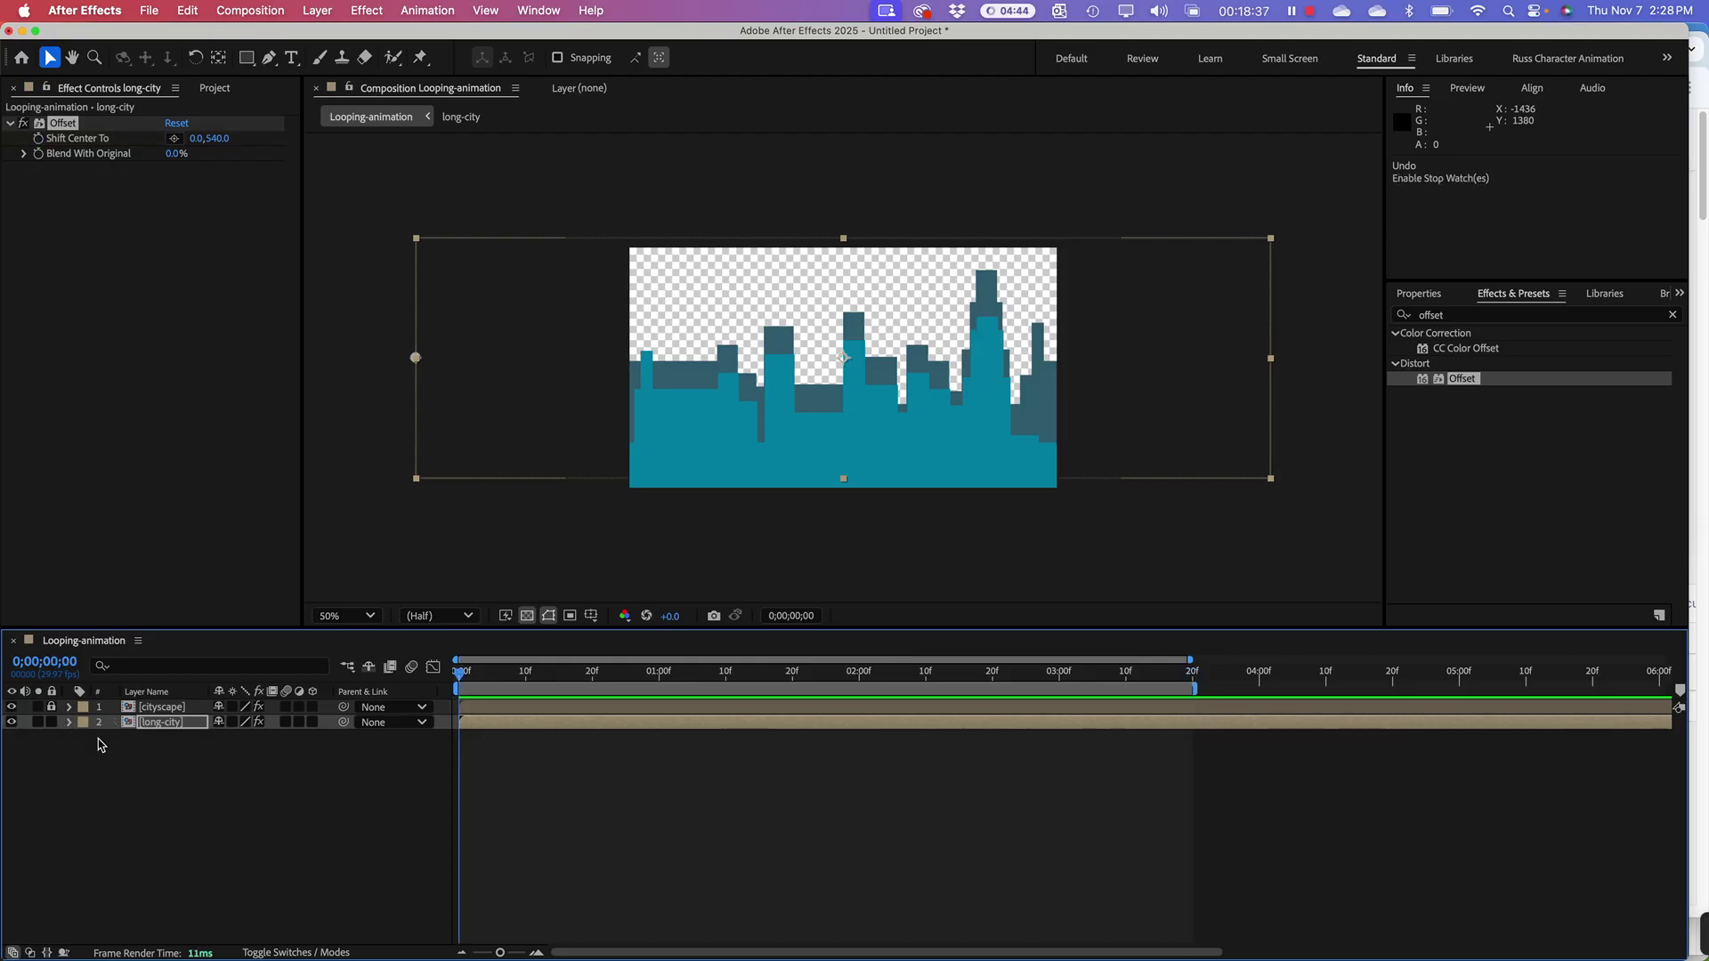
pyautogui.click(70, 723)
pyautogui.press('super+shift+z')
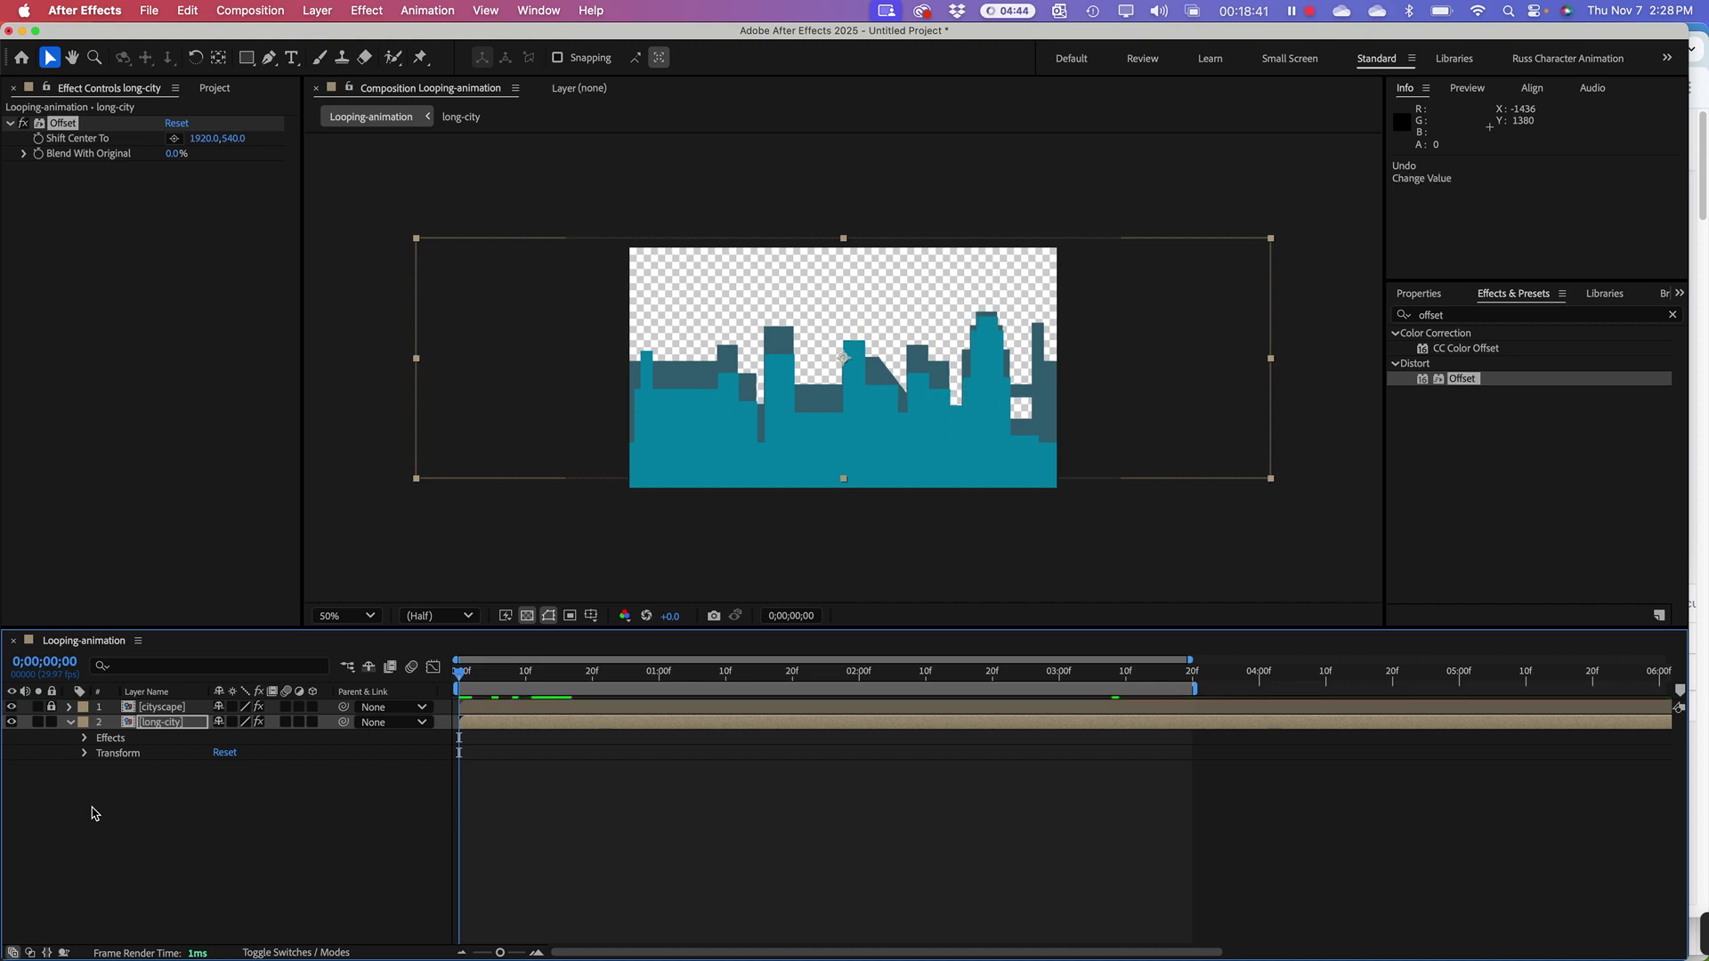
pyautogui.press('super+z')
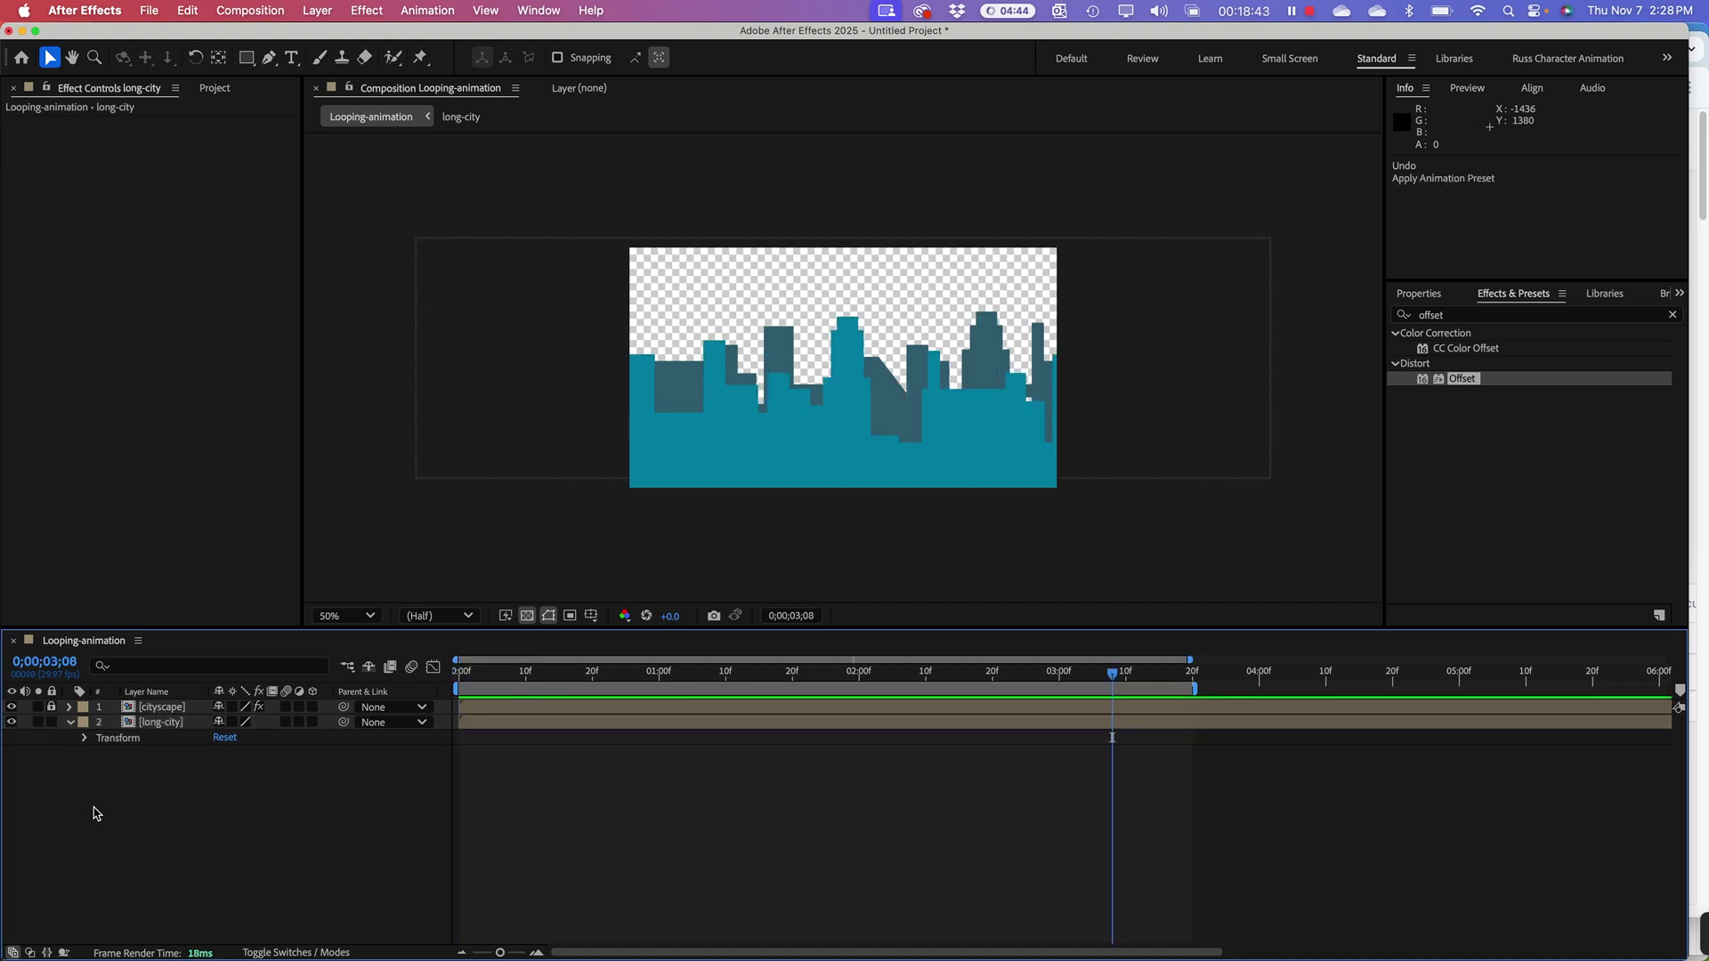
# Step: Set the long-city layer's Scale to 50%
pyautogui.click(162, 723)
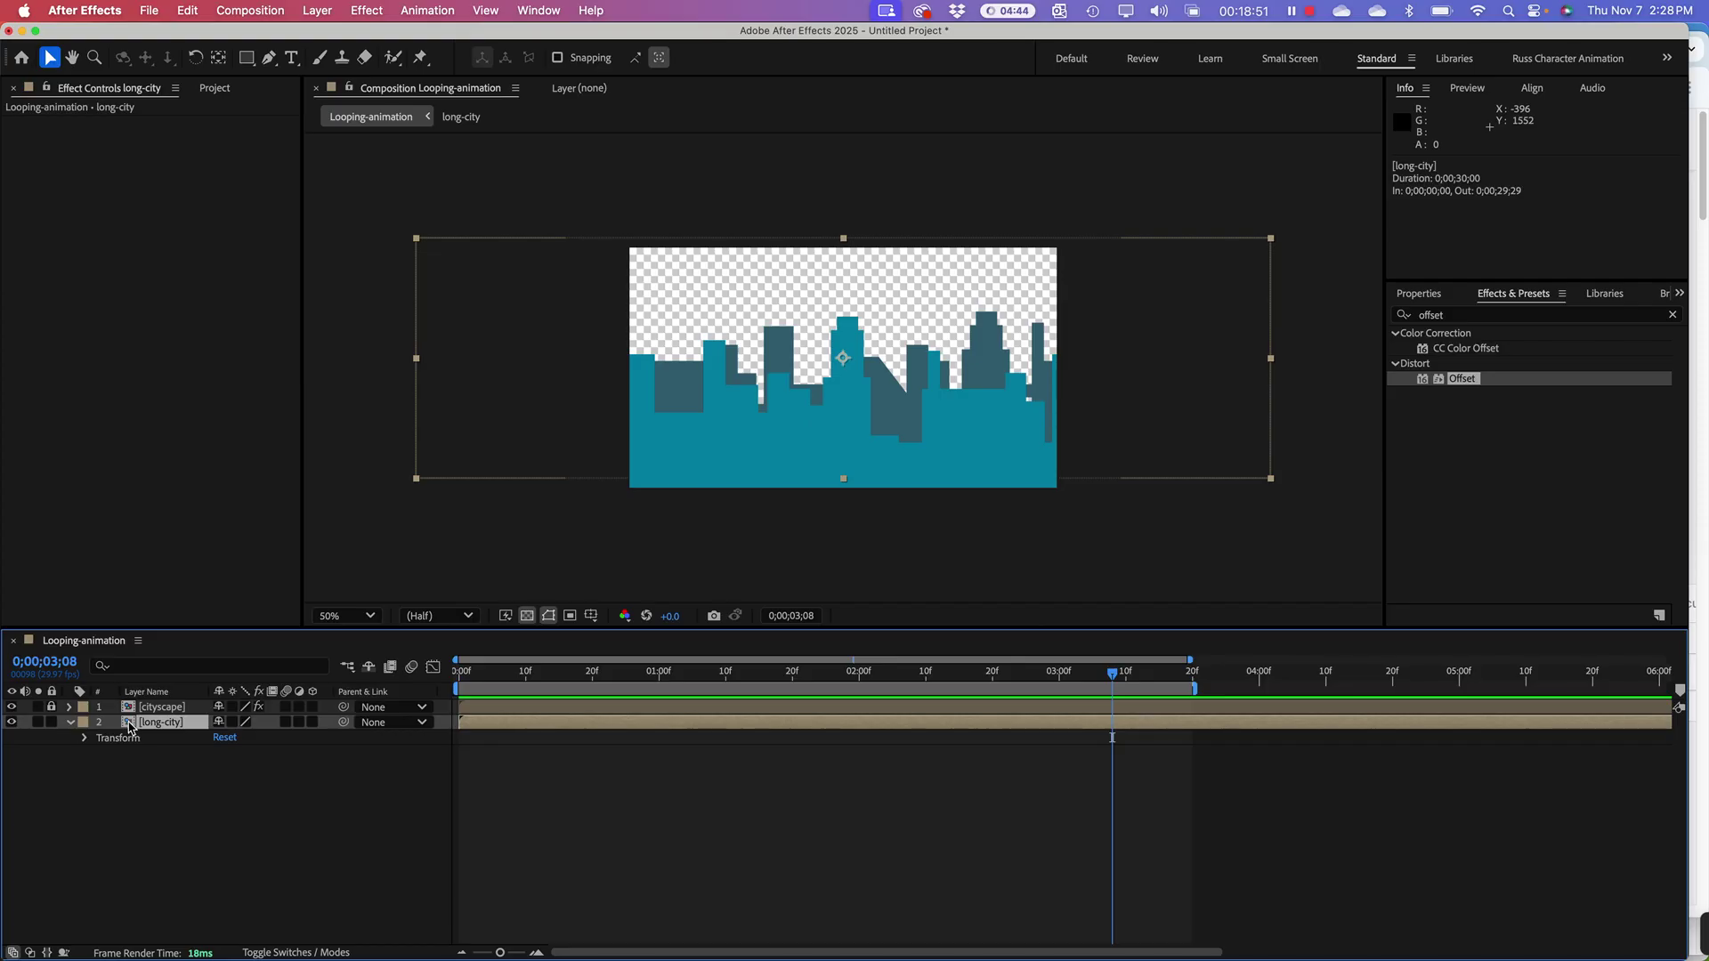
pyautogui.press('s')
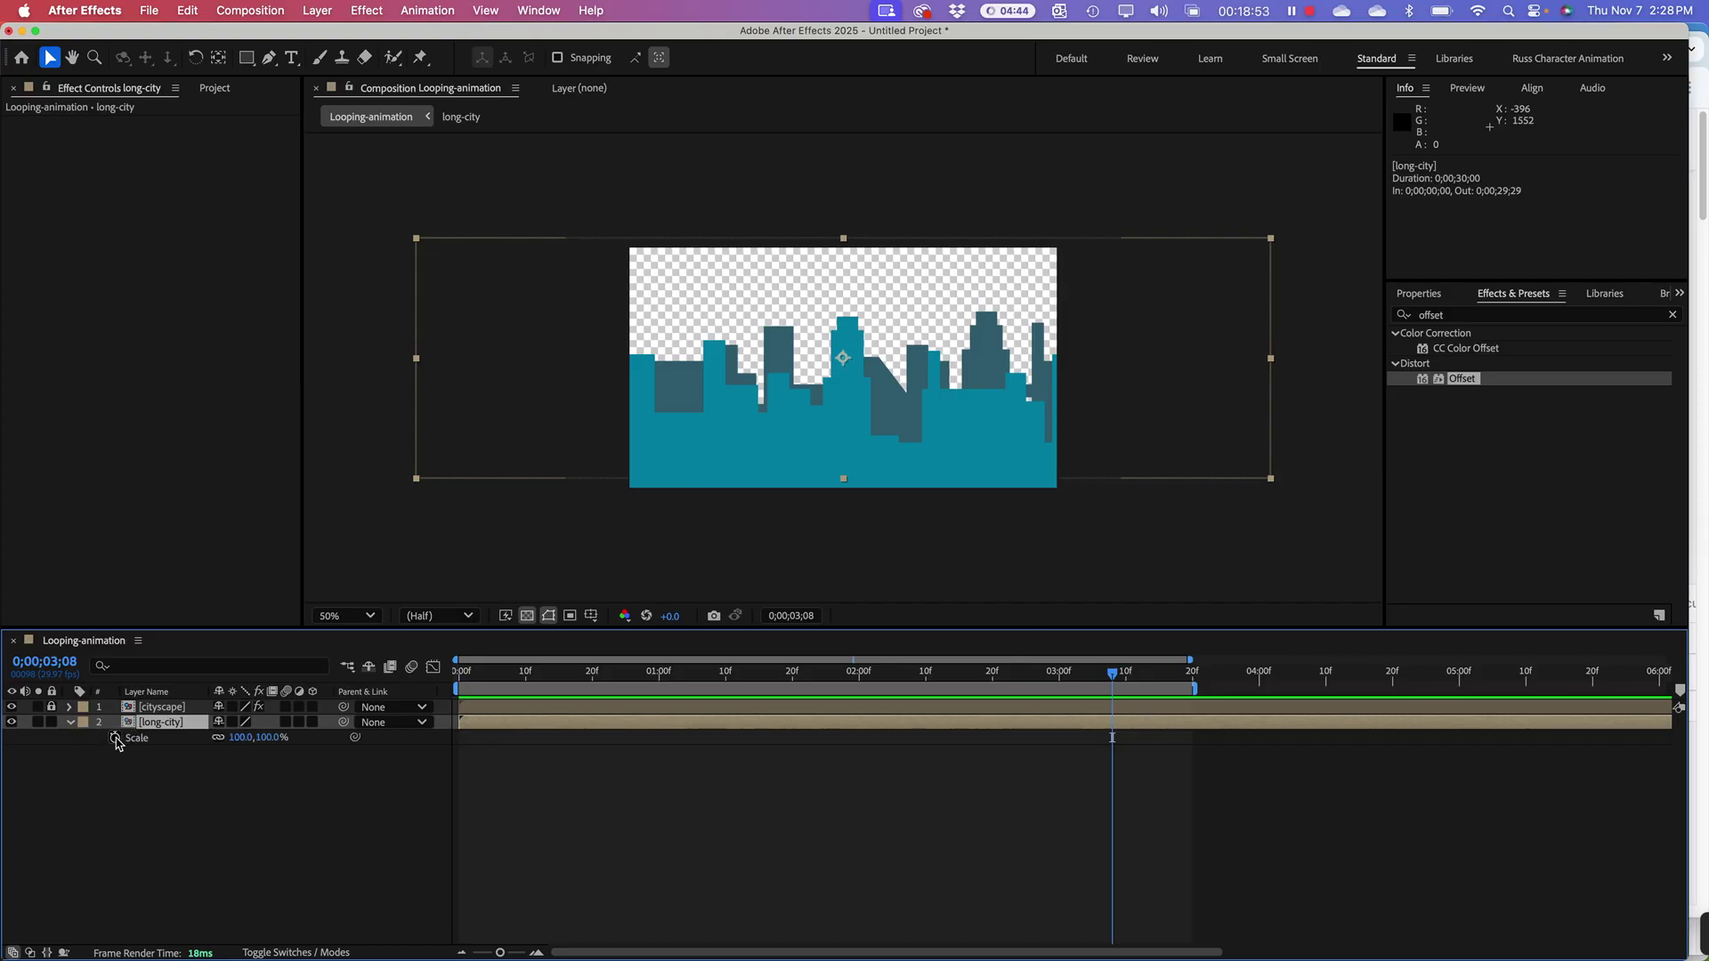
pyautogui.click(240, 739)
pyautogui.write('50')
pyautogui.press('Return')
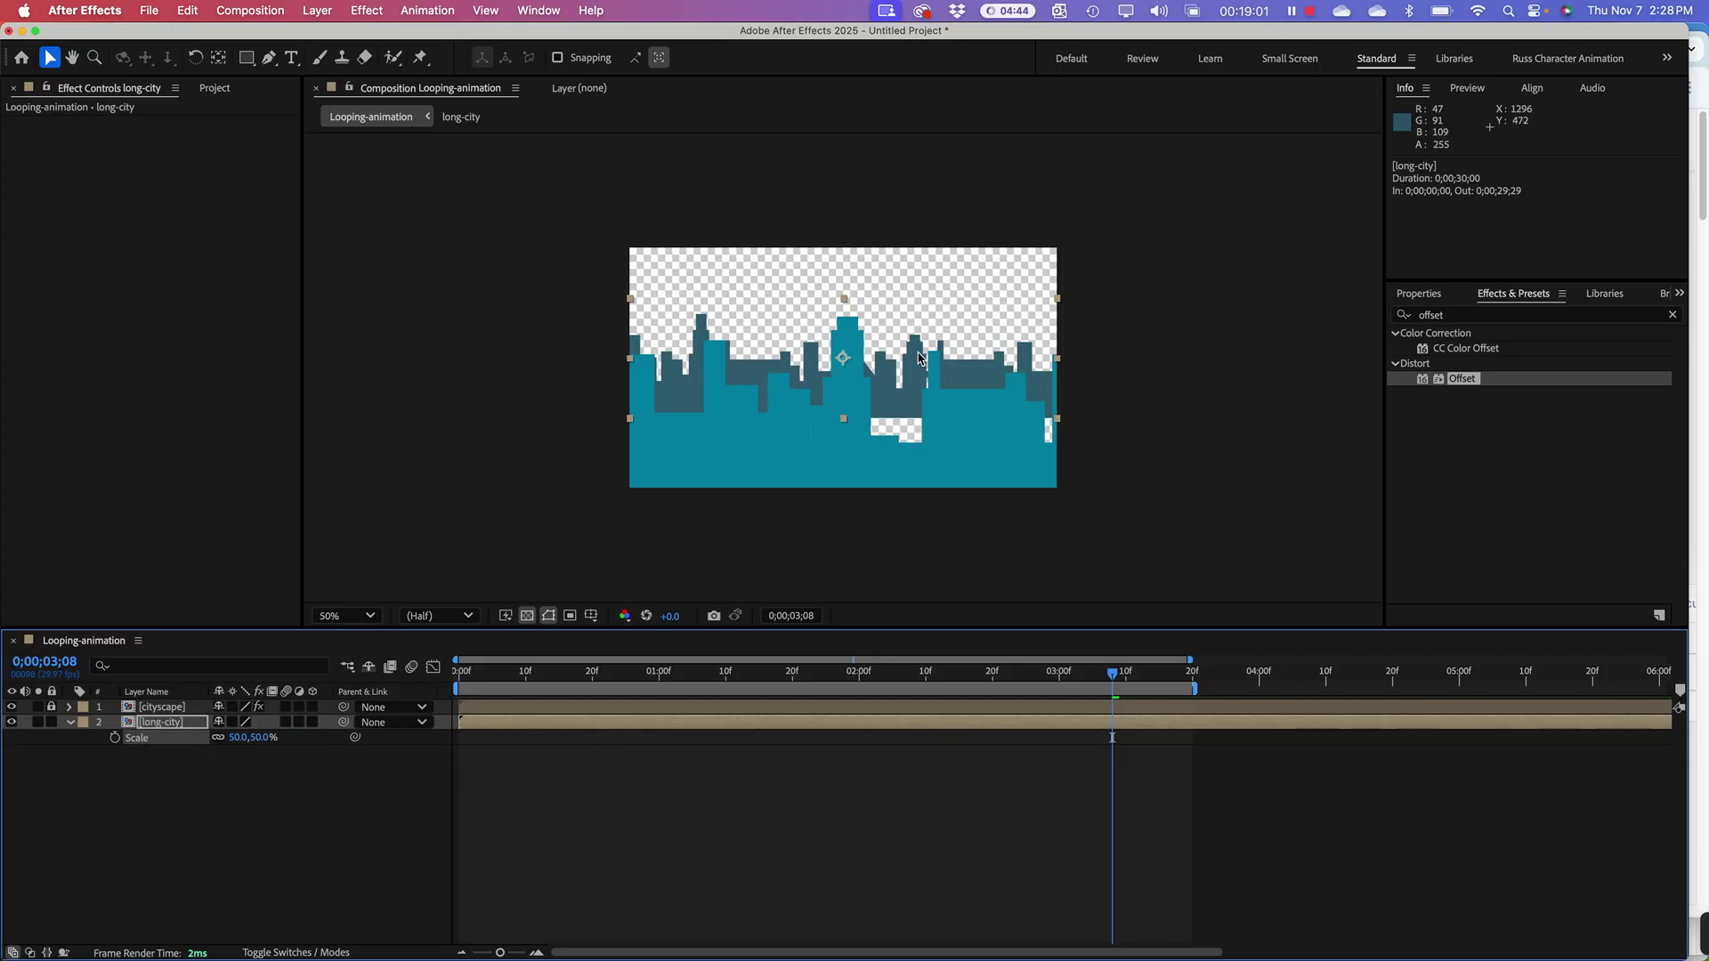
# Step: Nudge the long-city layer down to position 960,536 with the arrow keys
pyautogui.moveTo(919, 356); pyautogui.dragTo(907, 393)
pyautogui.press('super+z')
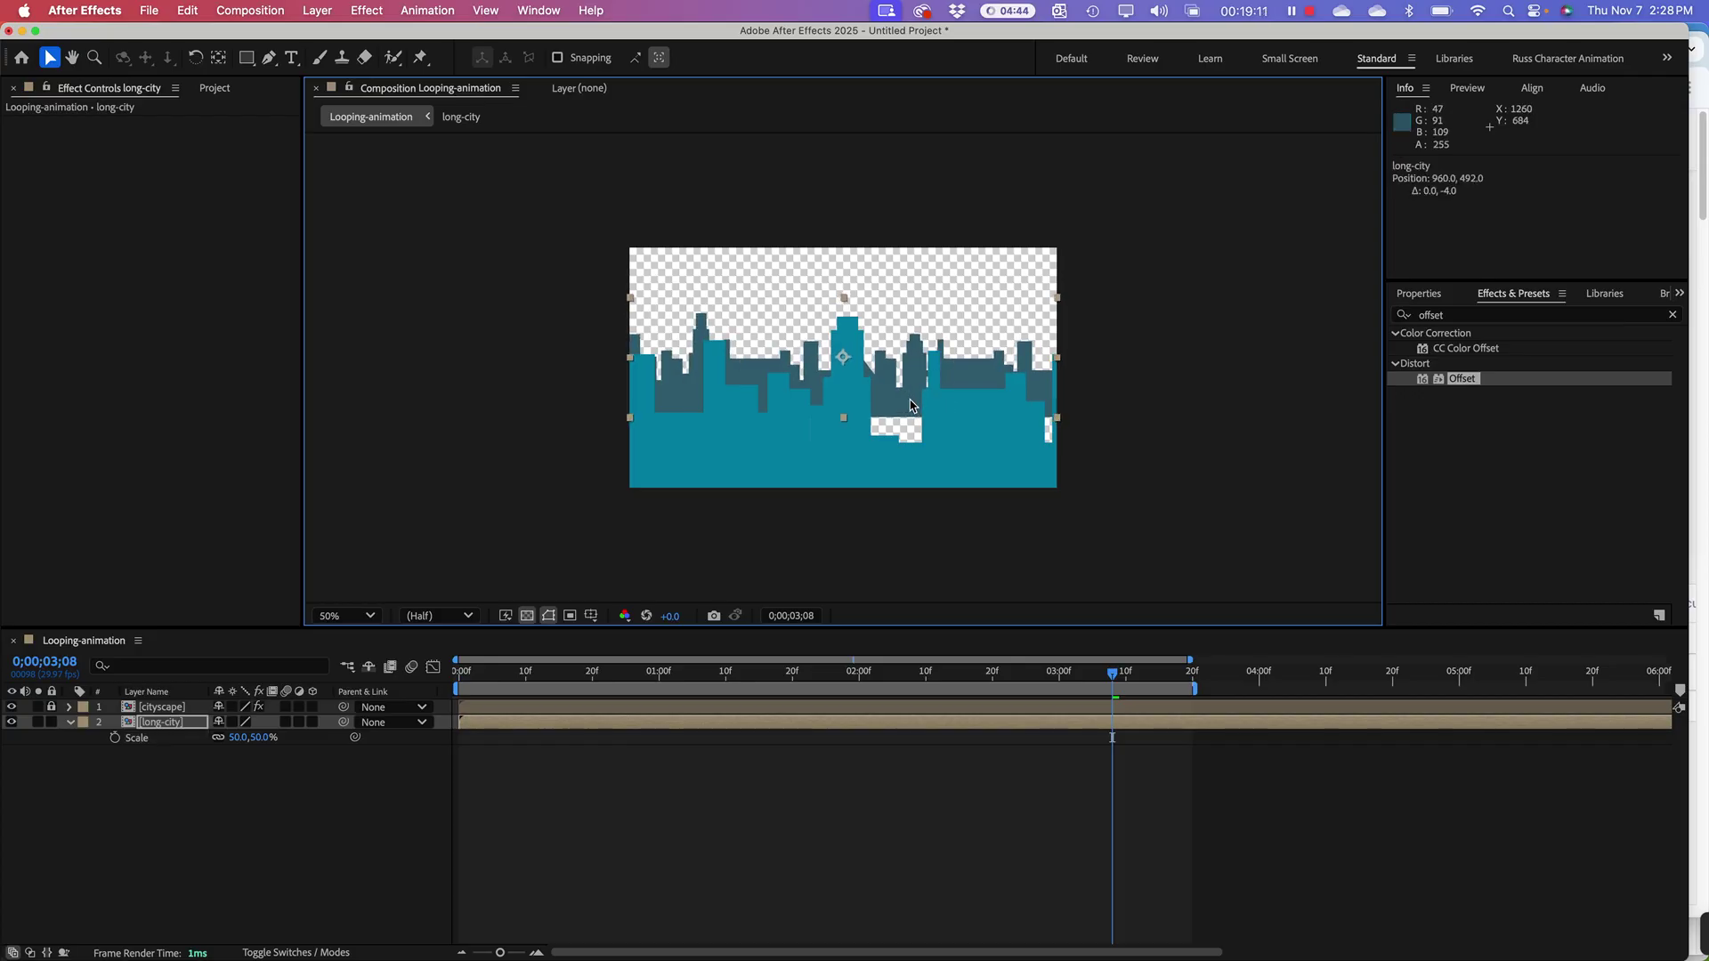
pyautogui.press('Down')
pyautogui.press('Down')
pyautogui.press('Down')
pyautogui.press('Down')
pyautogui.press('Down')
pyautogui.press('Down')
pyautogui.press('Down')
pyautogui.press('Down')
pyautogui.press('Down')
pyautogui.press('Down')
pyautogui.press('Down')
pyautogui.press('Down')
pyautogui.press('Down')
pyautogui.press('Down')
pyautogui.press('Down')
pyautogui.press('Down')
pyautogui.press('Down')
pyautogui.press('Down')
pyautogui.press('Down')
pyautogui.press('Down')
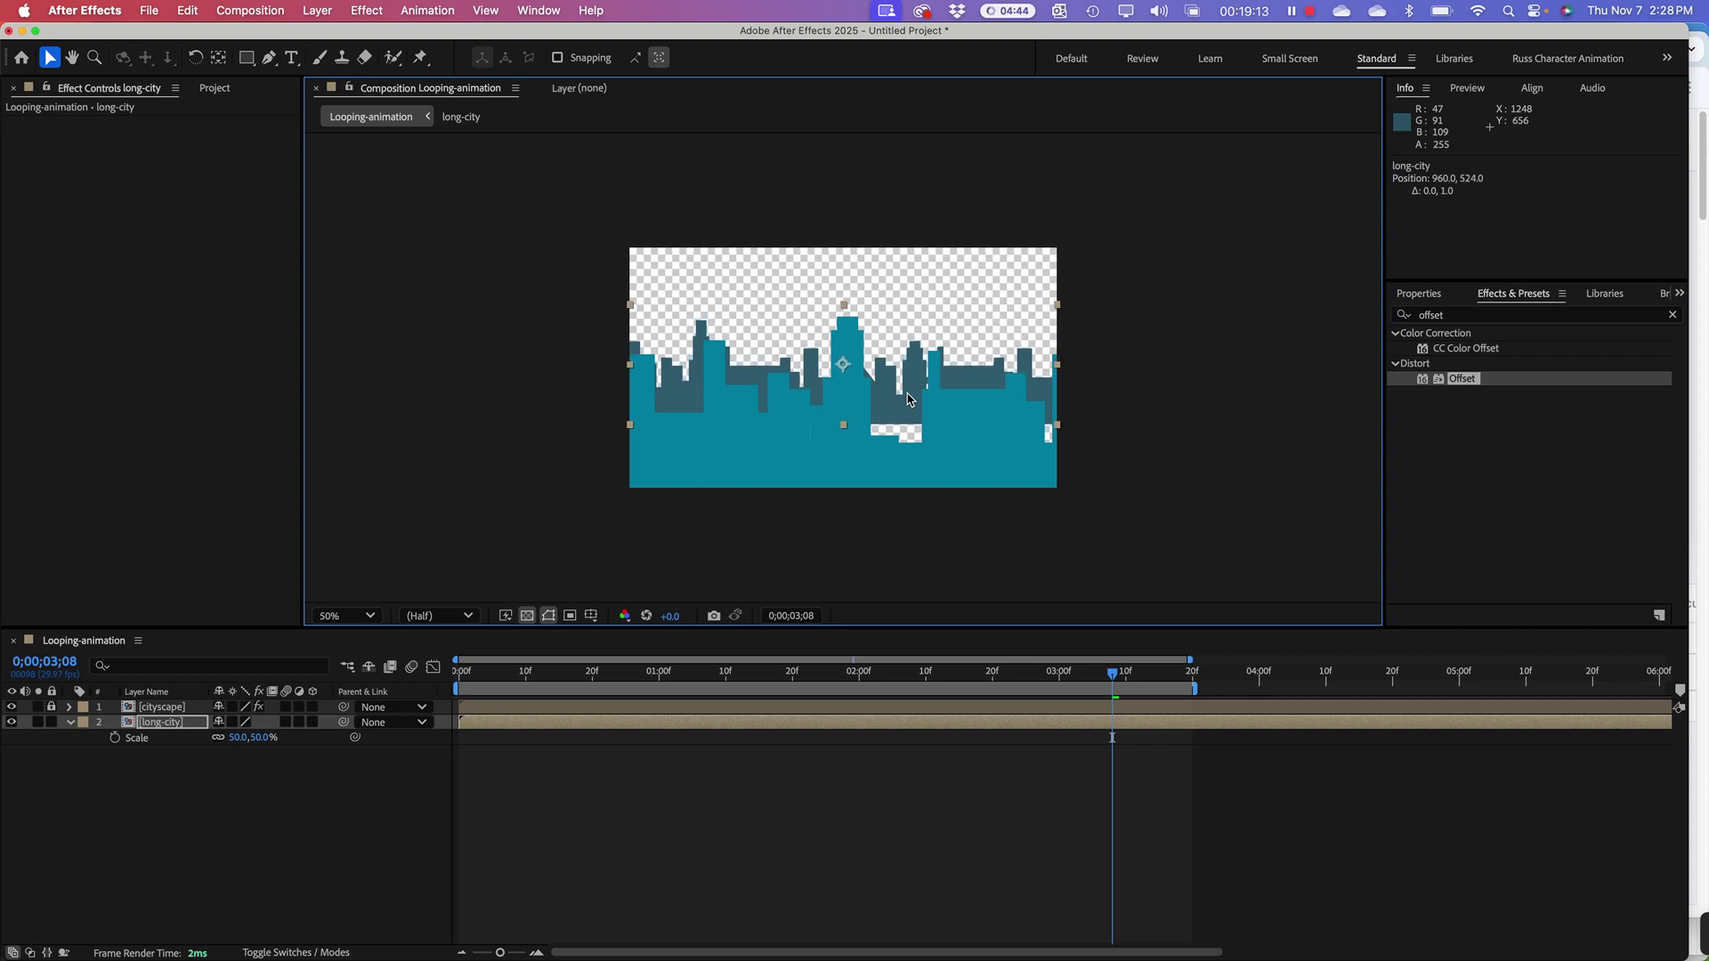
pyautogui.press('Down')
pyautogui.press('Down')
pyautogui.press('Down')
pyautogui.press('Down')
pyautogui.press('Down')
pyautogui.press('Down')
pyautogui.press('Down')
pyautogui.press('Down')
pyautogui.press('Down')
pyautogui.press('Down')
pyautogui.press('Down')
pyautogui.press('Down')
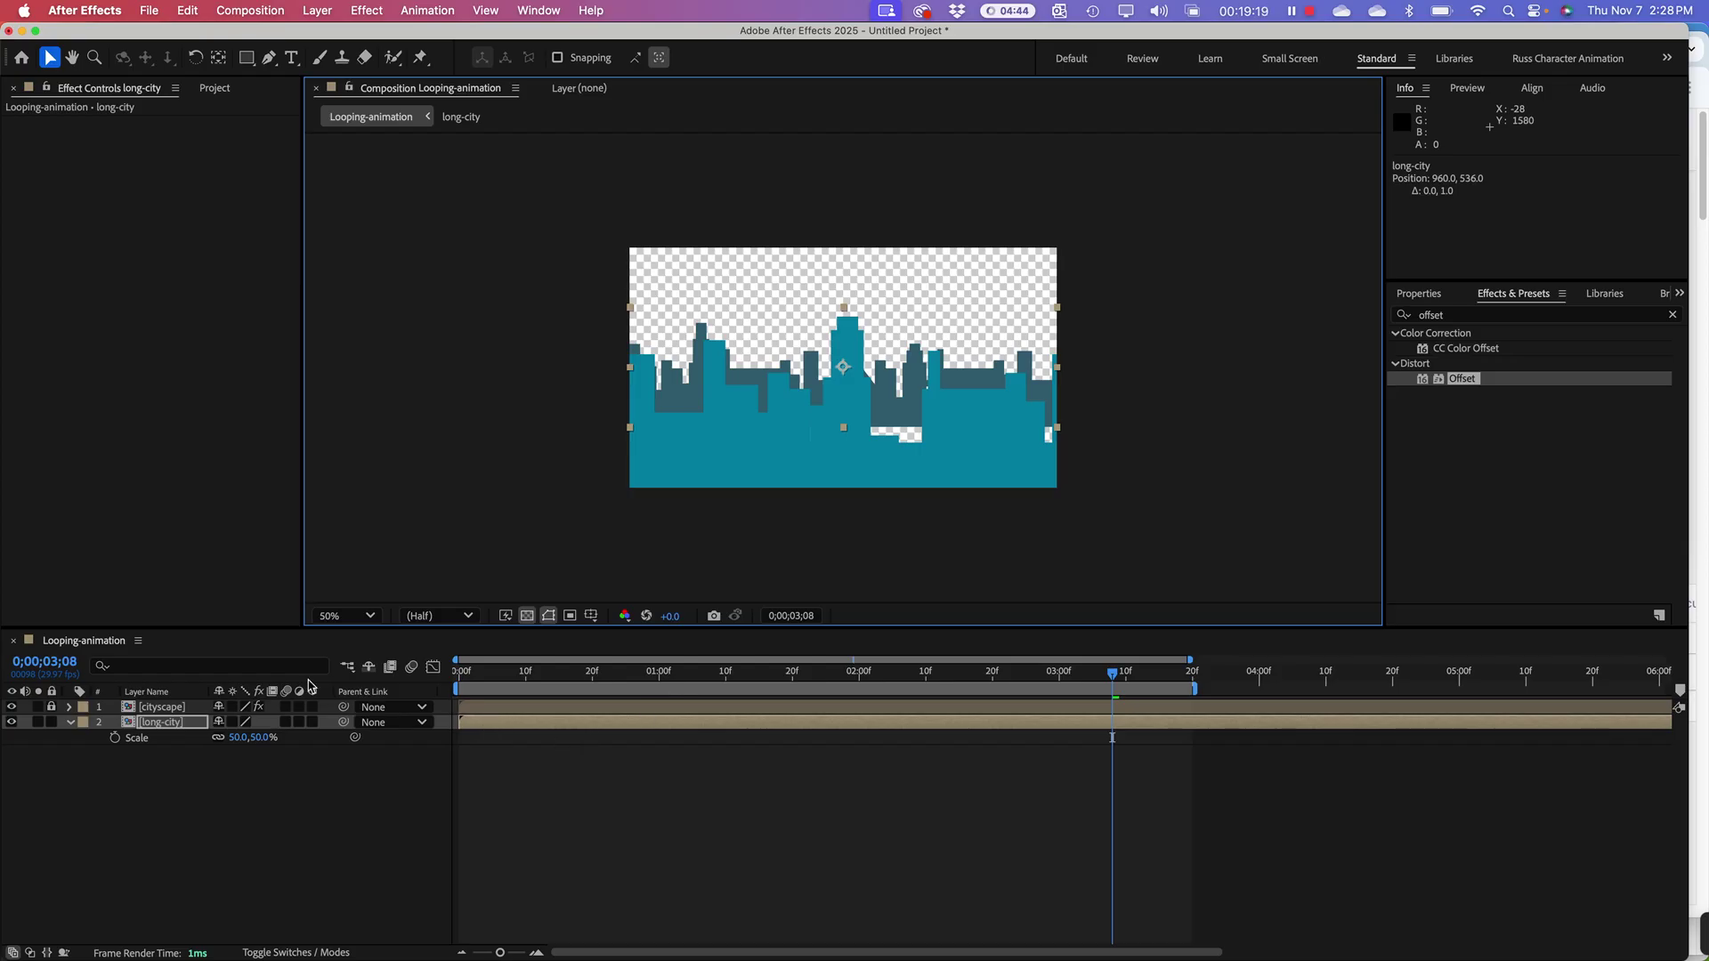
pyautogui.click(172, 723)
pyautogui.click(1420, 383)
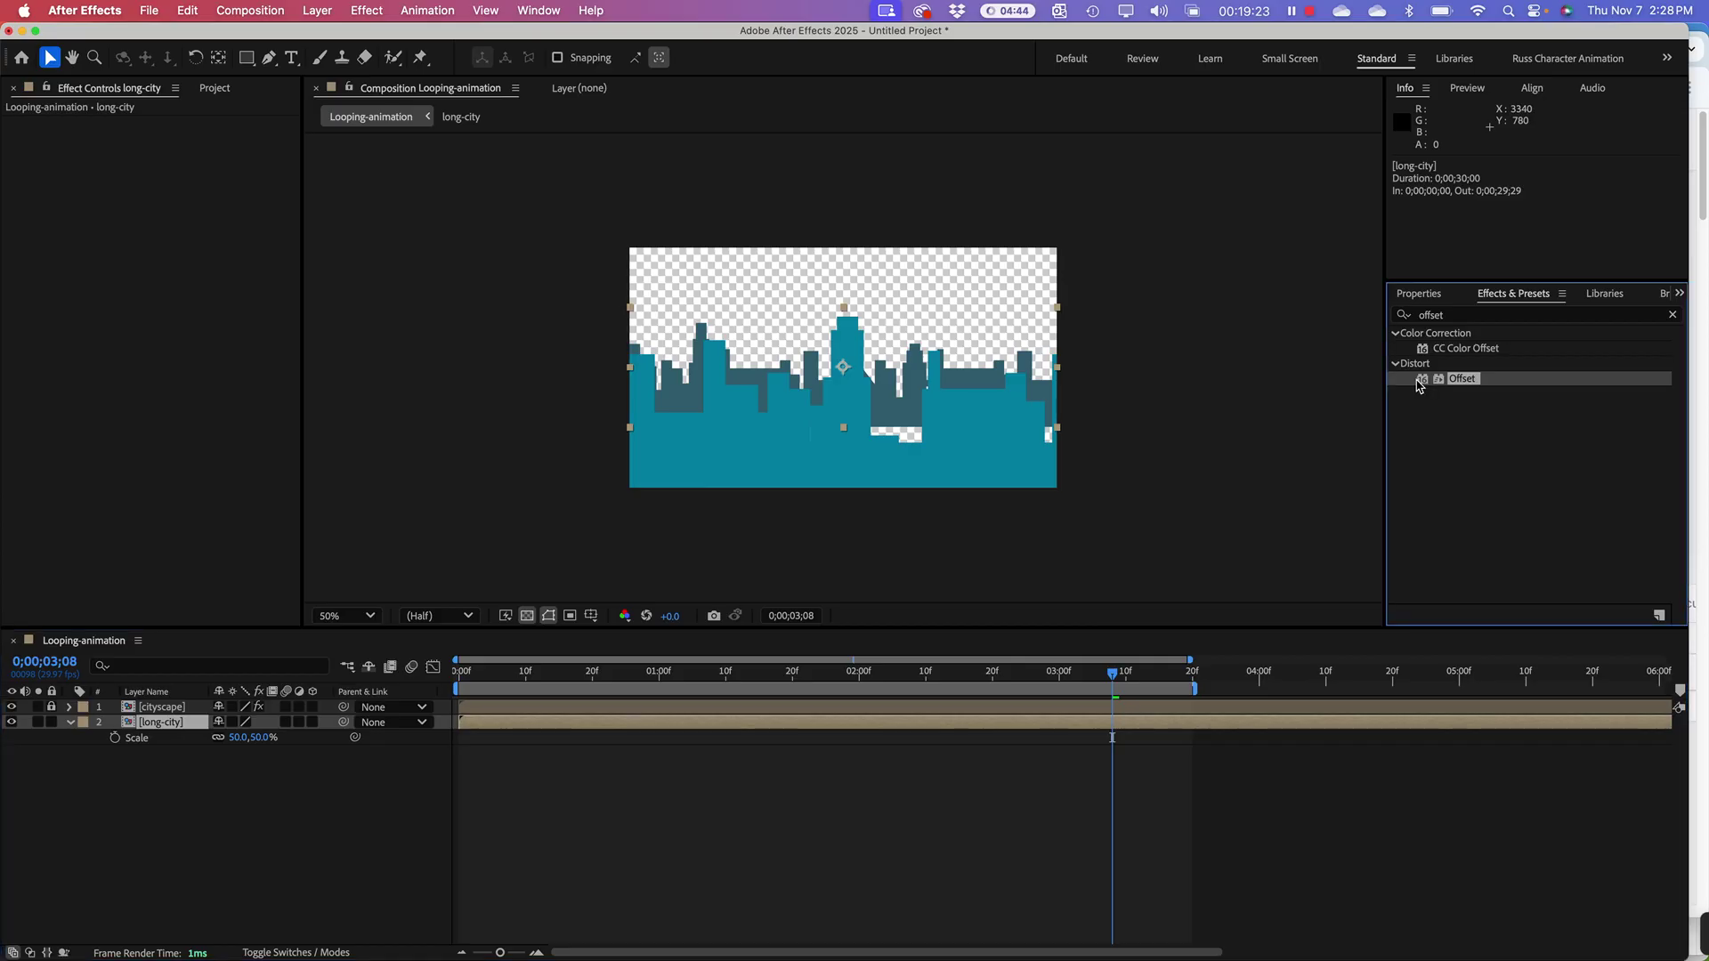
# Step: Reapply the Offset effect to long-city with Shift Center To X set to 0
pyautogui.moveTo(1419, 385); pyautogui.dragTo(147, 730)
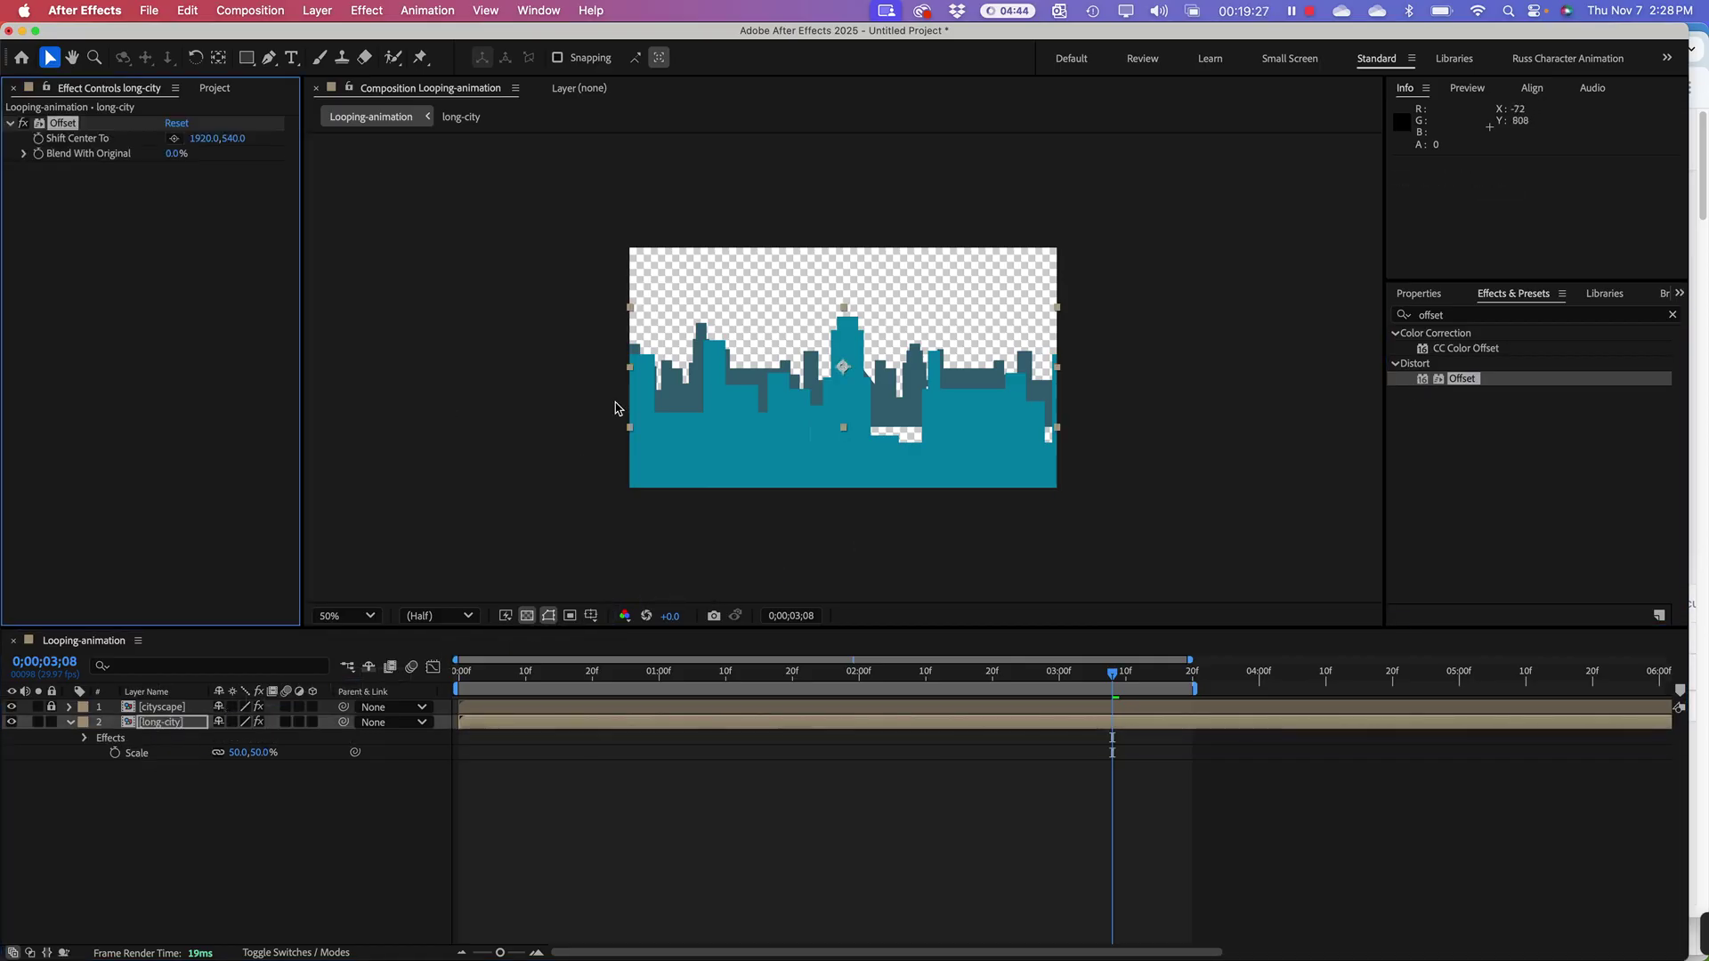
pyautogui.click(197, 140)
pyautogui.write('0')
pyautogui.press('Return')
# Step: Keyframe Shift Center To from 0,540 at frame zero to 1920,540 at 0;00;03;20
pyautogui.moveTo(495, 674); pyautogui.dragTo(459, 673)
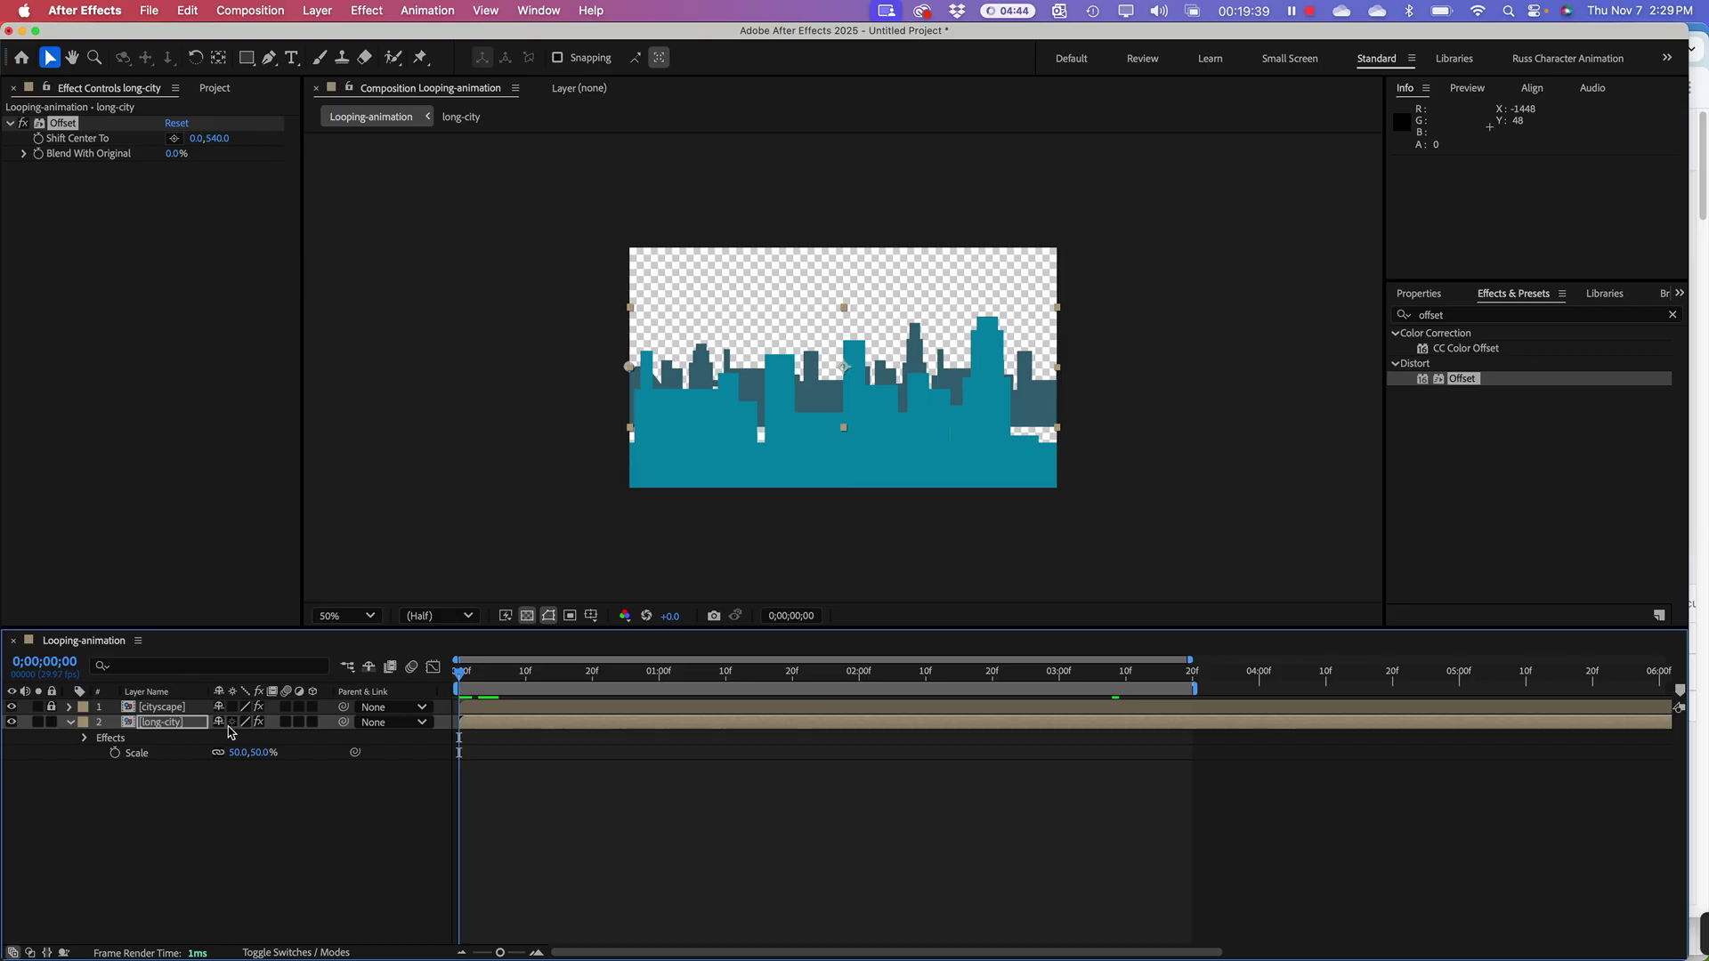
pyautogui.click(39, 140)
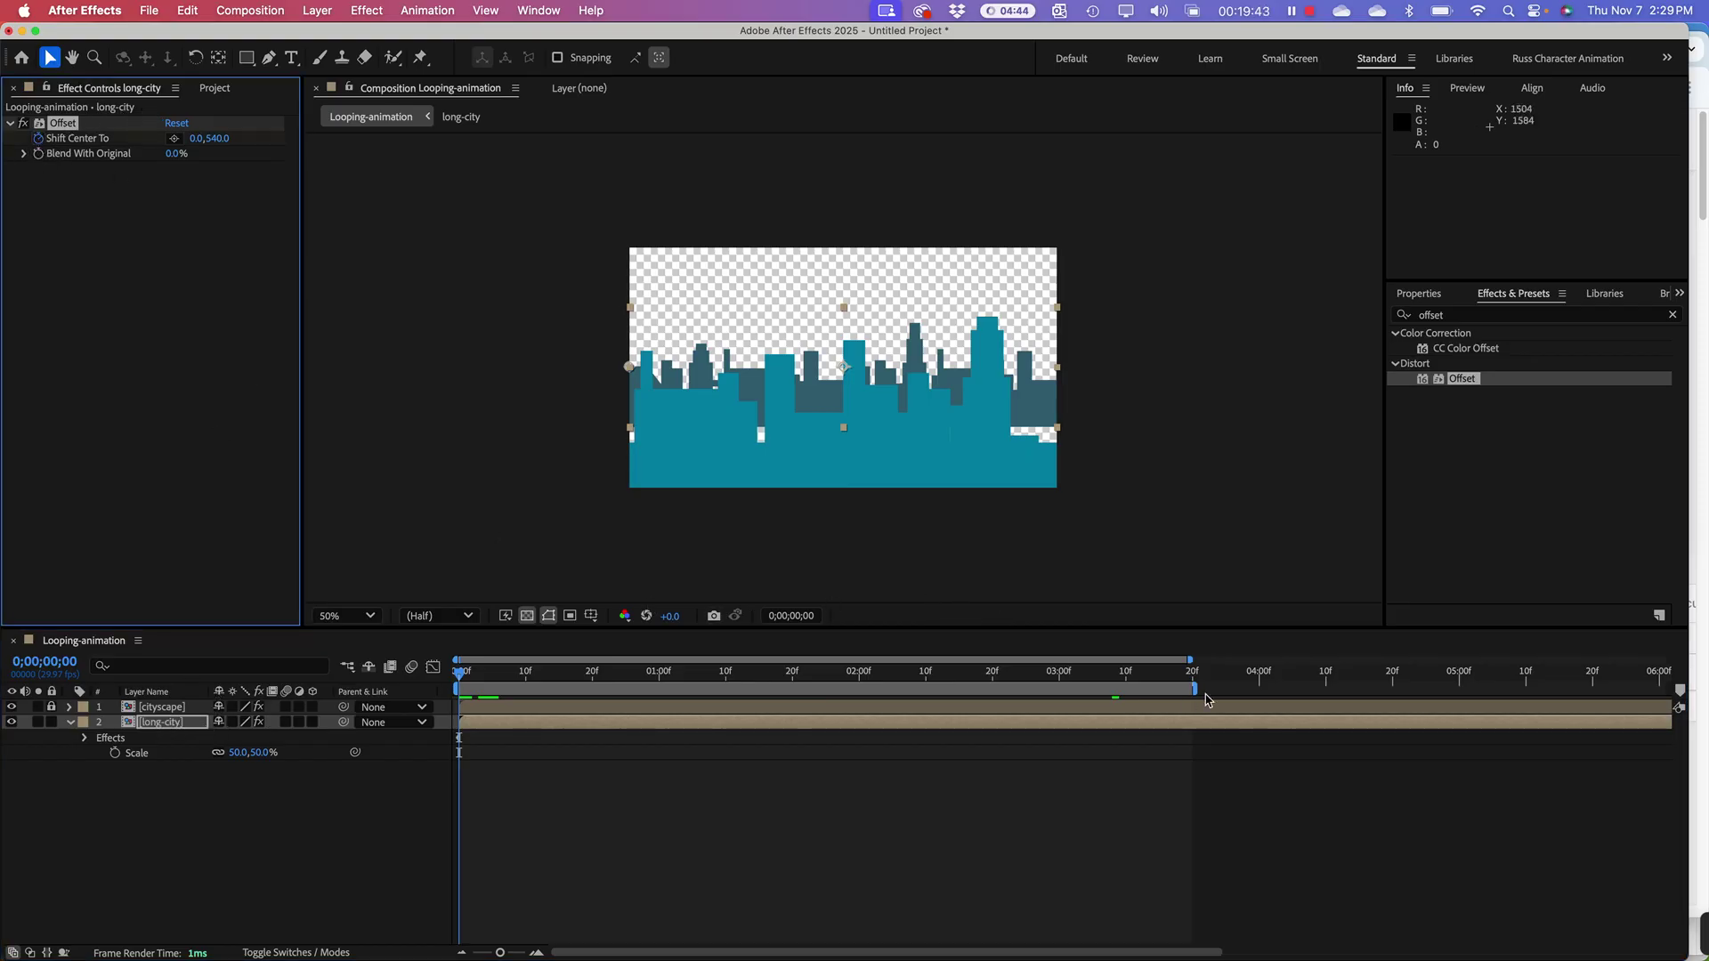
pyautogui.click(1194, 679)
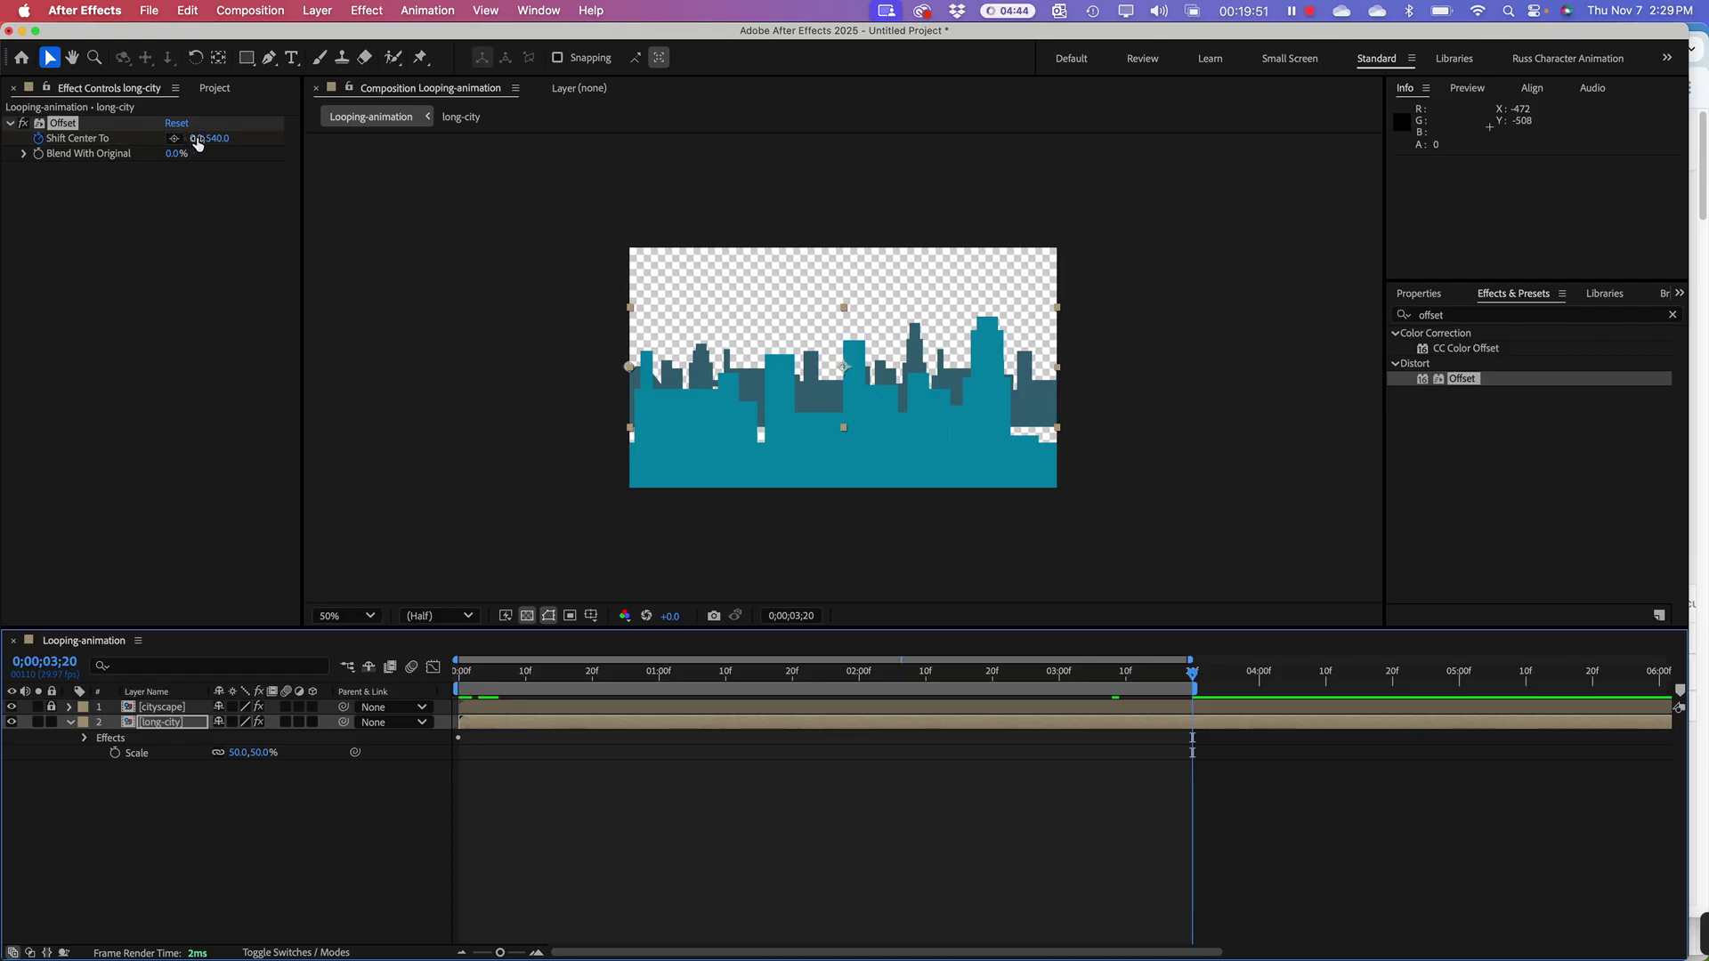
pyautogui.click(197, 139)
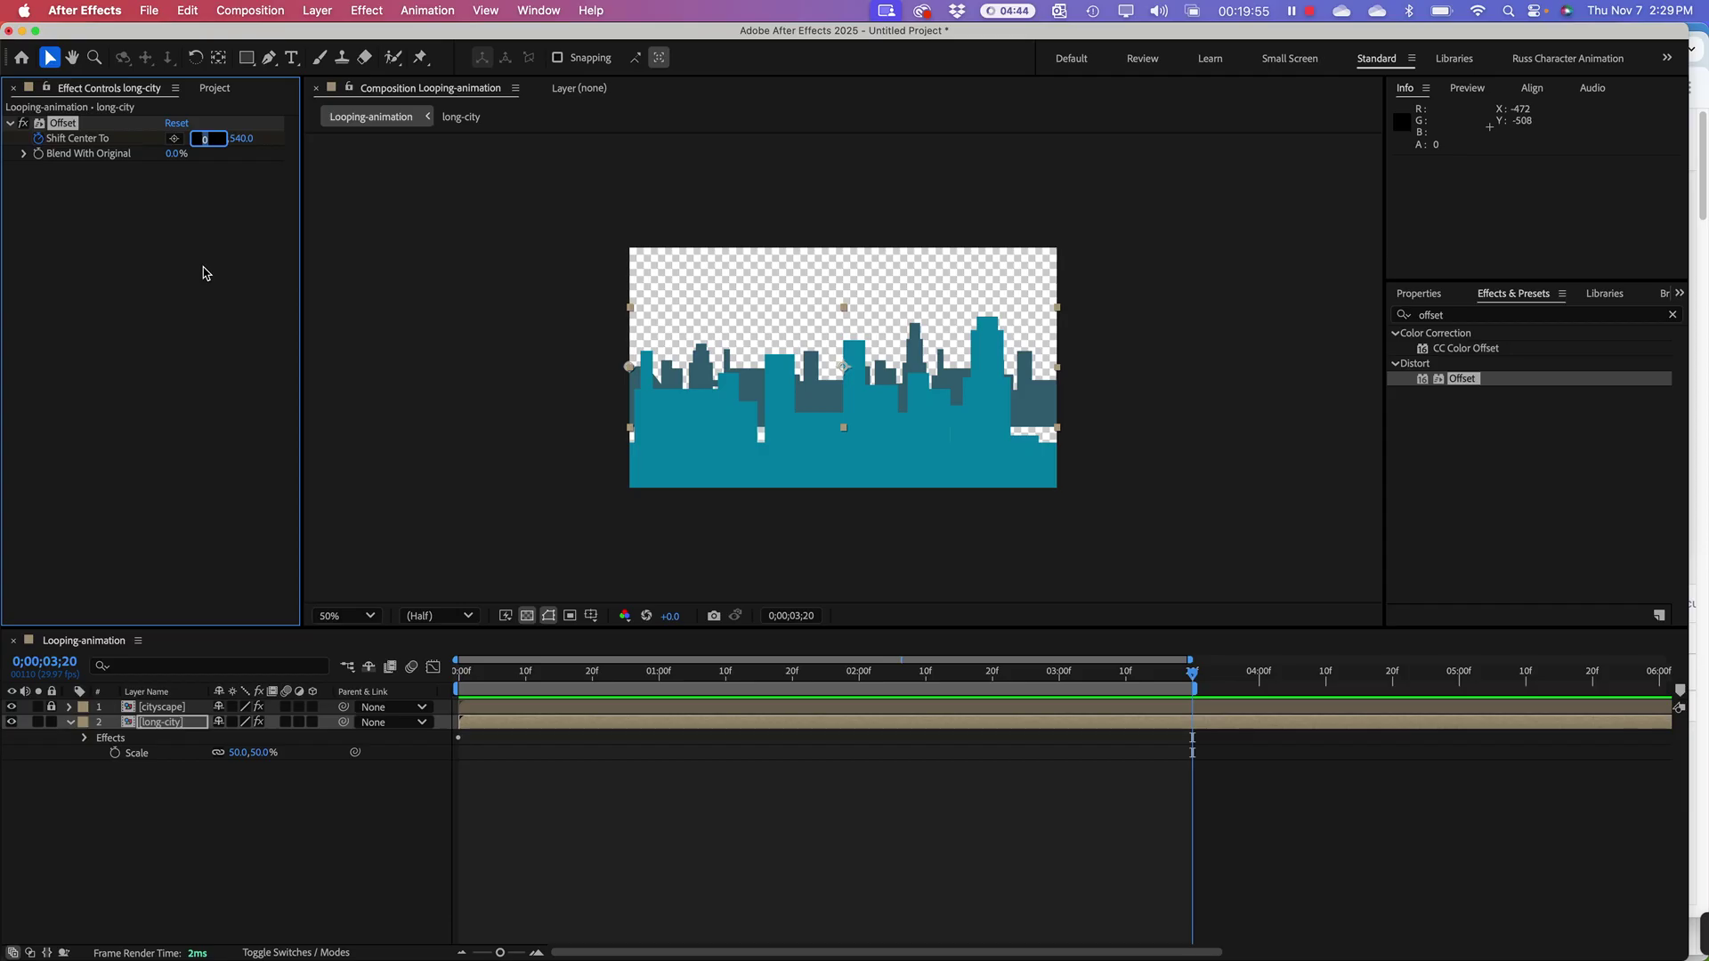
pyautogui.write('192')
pyautogui.press('Return')
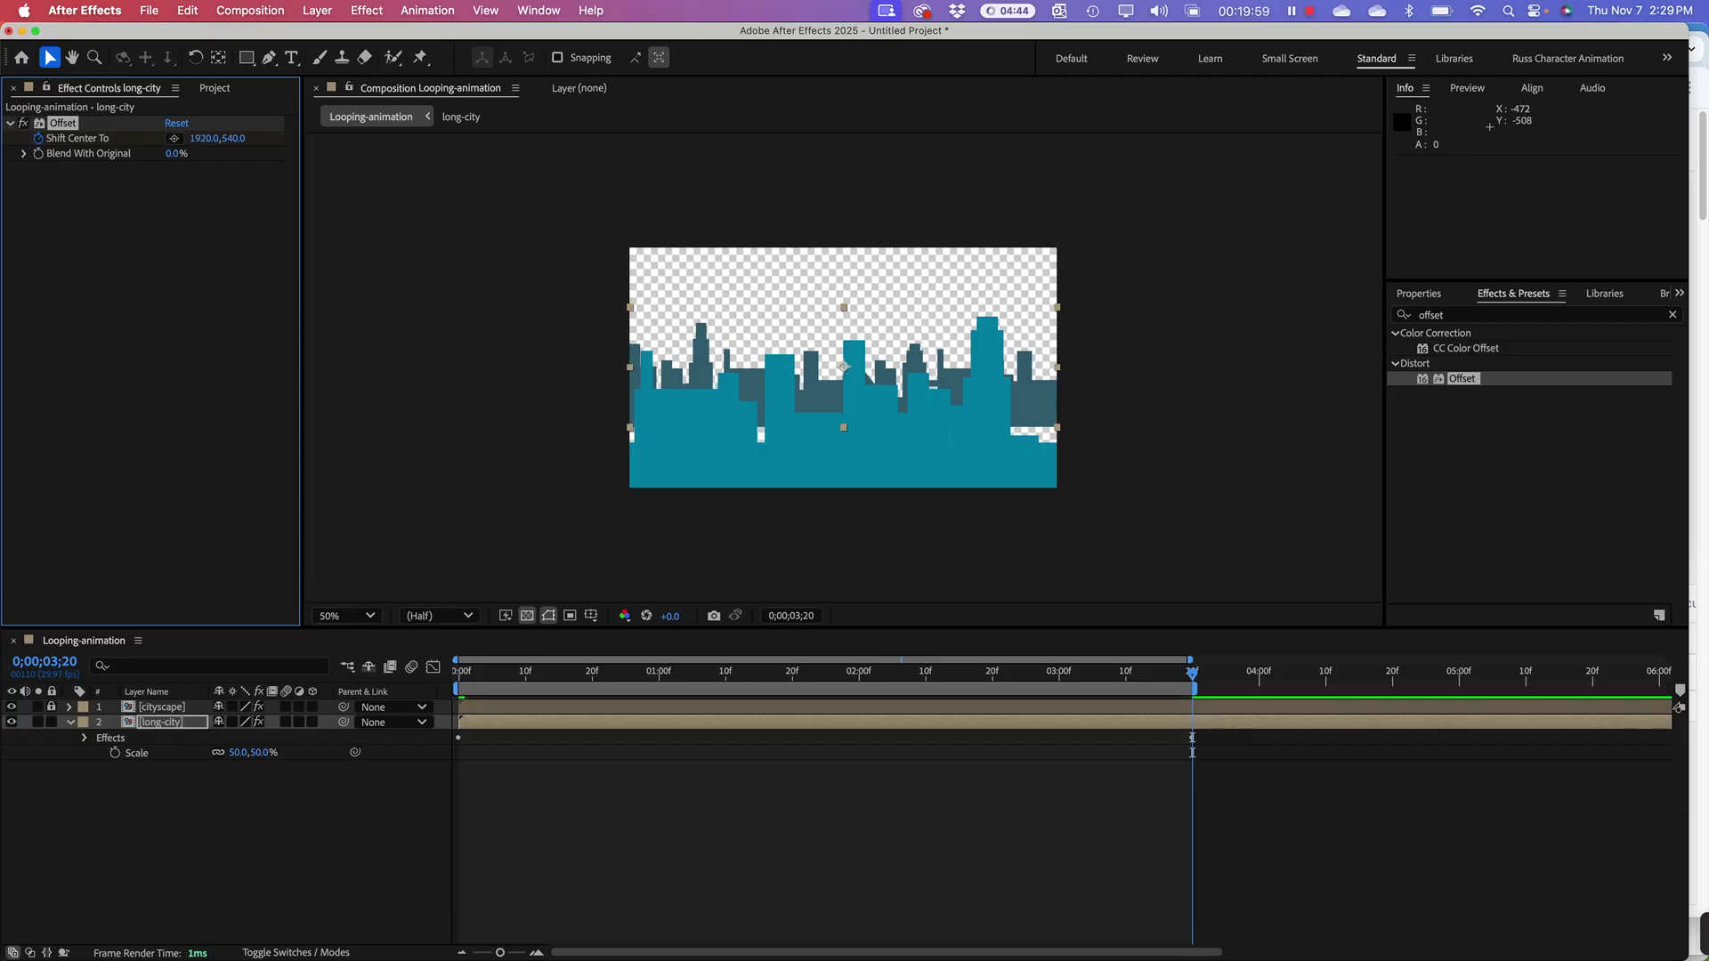
pyautogui.moveTo(617, 676); pyautogui.dragTo(414, 658)
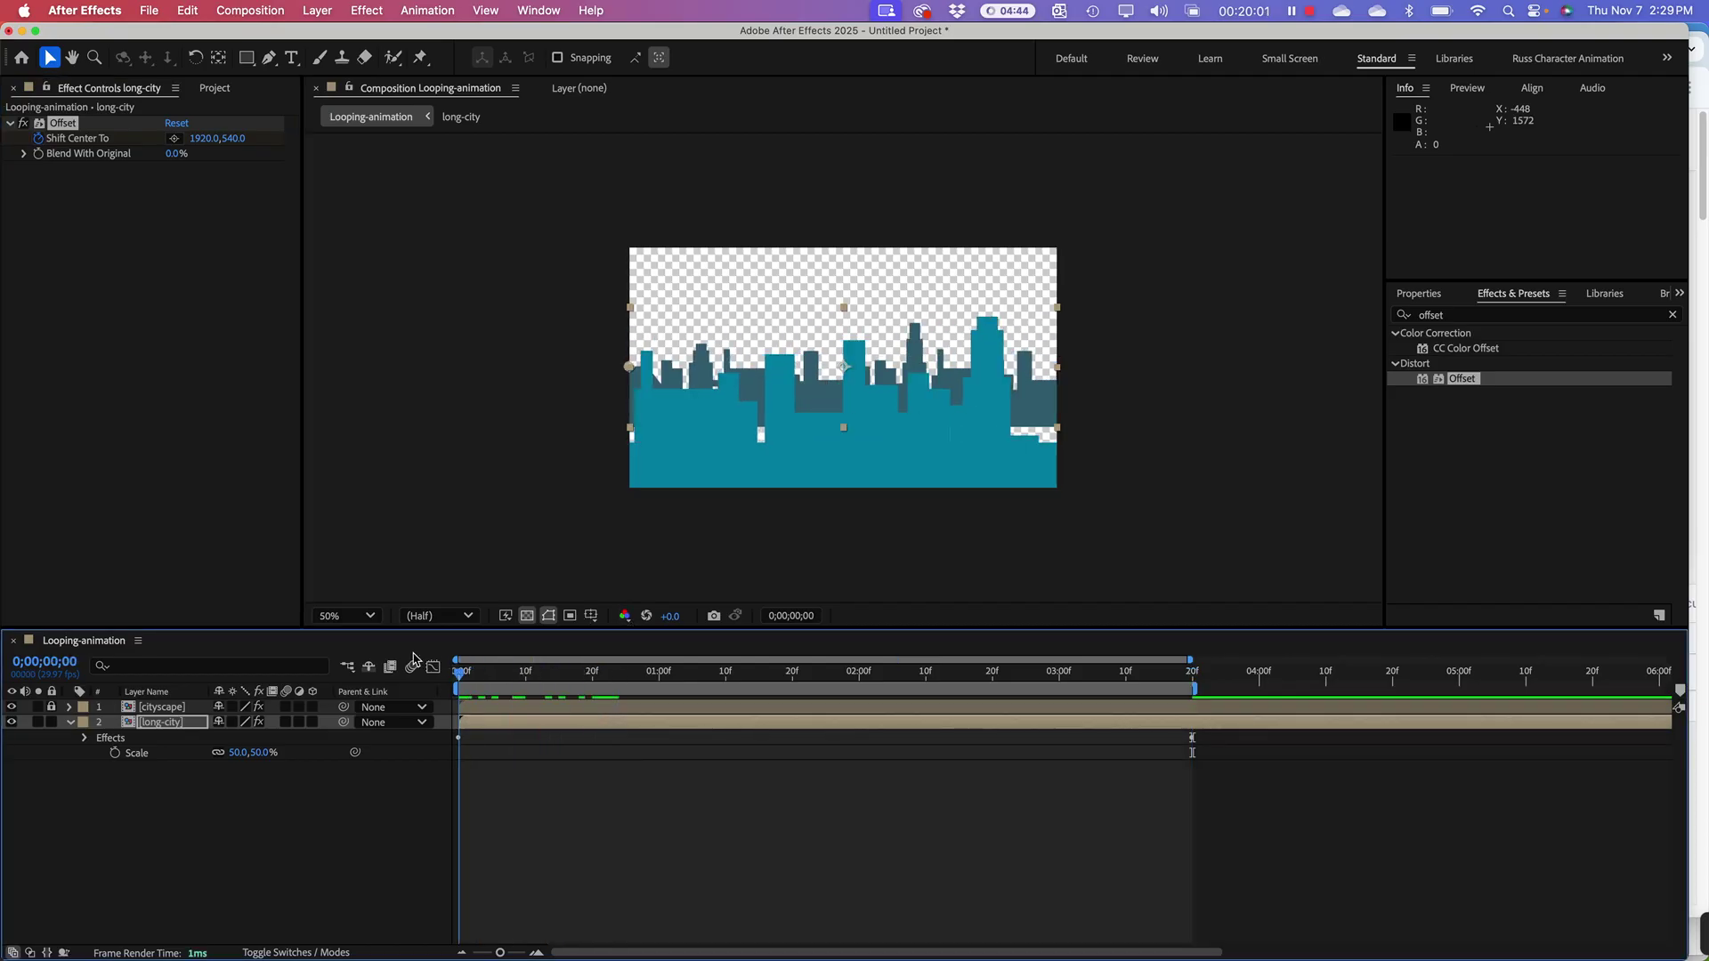
# Step: Preview the two-skyline loop, stop at 0;00;02;13, and open the long-city precomp
pyautogui.press('space')
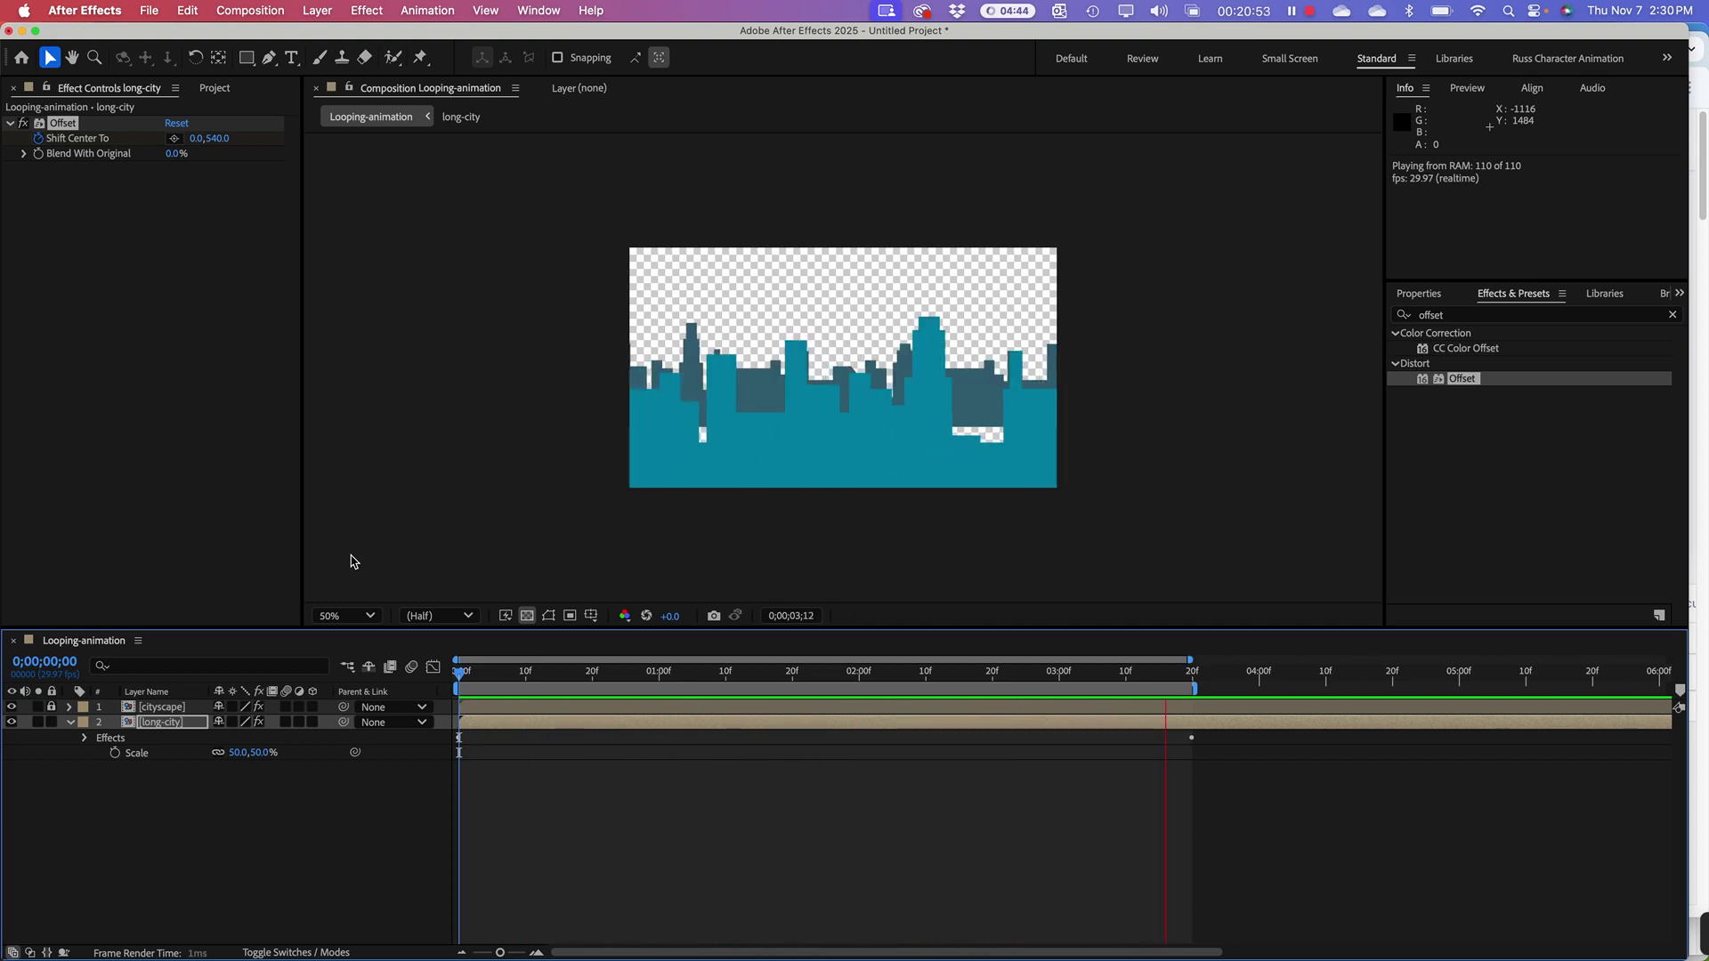
pyautogui.click(640, 772)
pyautogui.press('space')
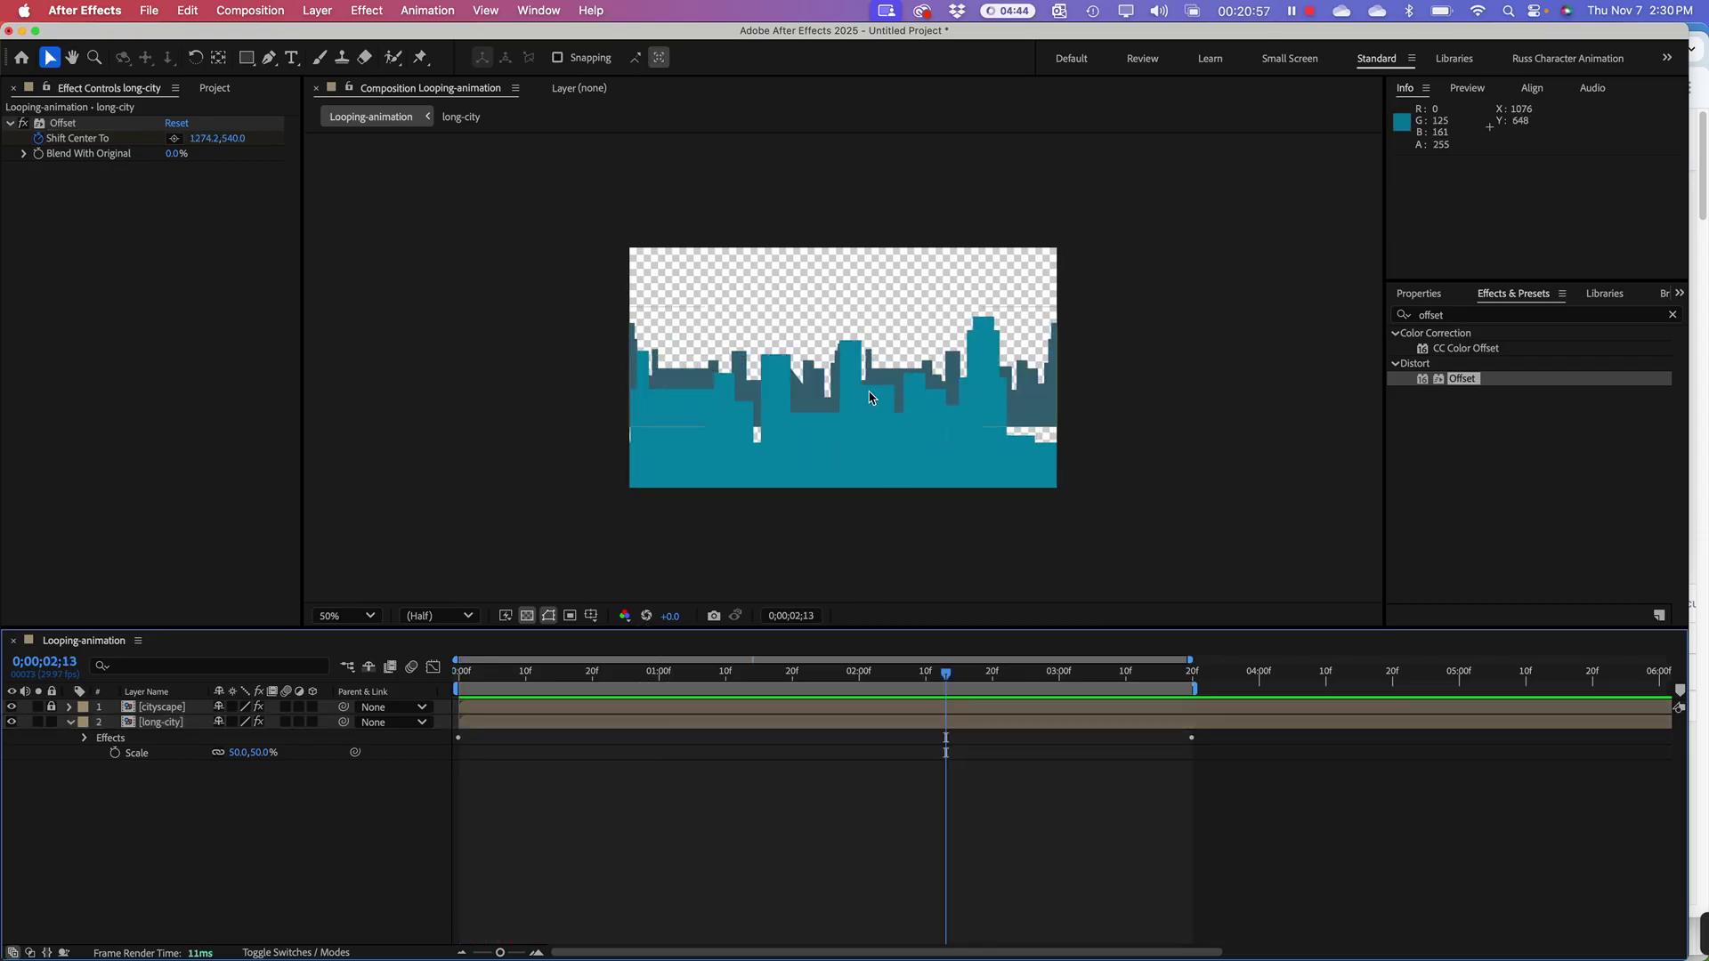
pyautogui.doubleClick(128, 725)
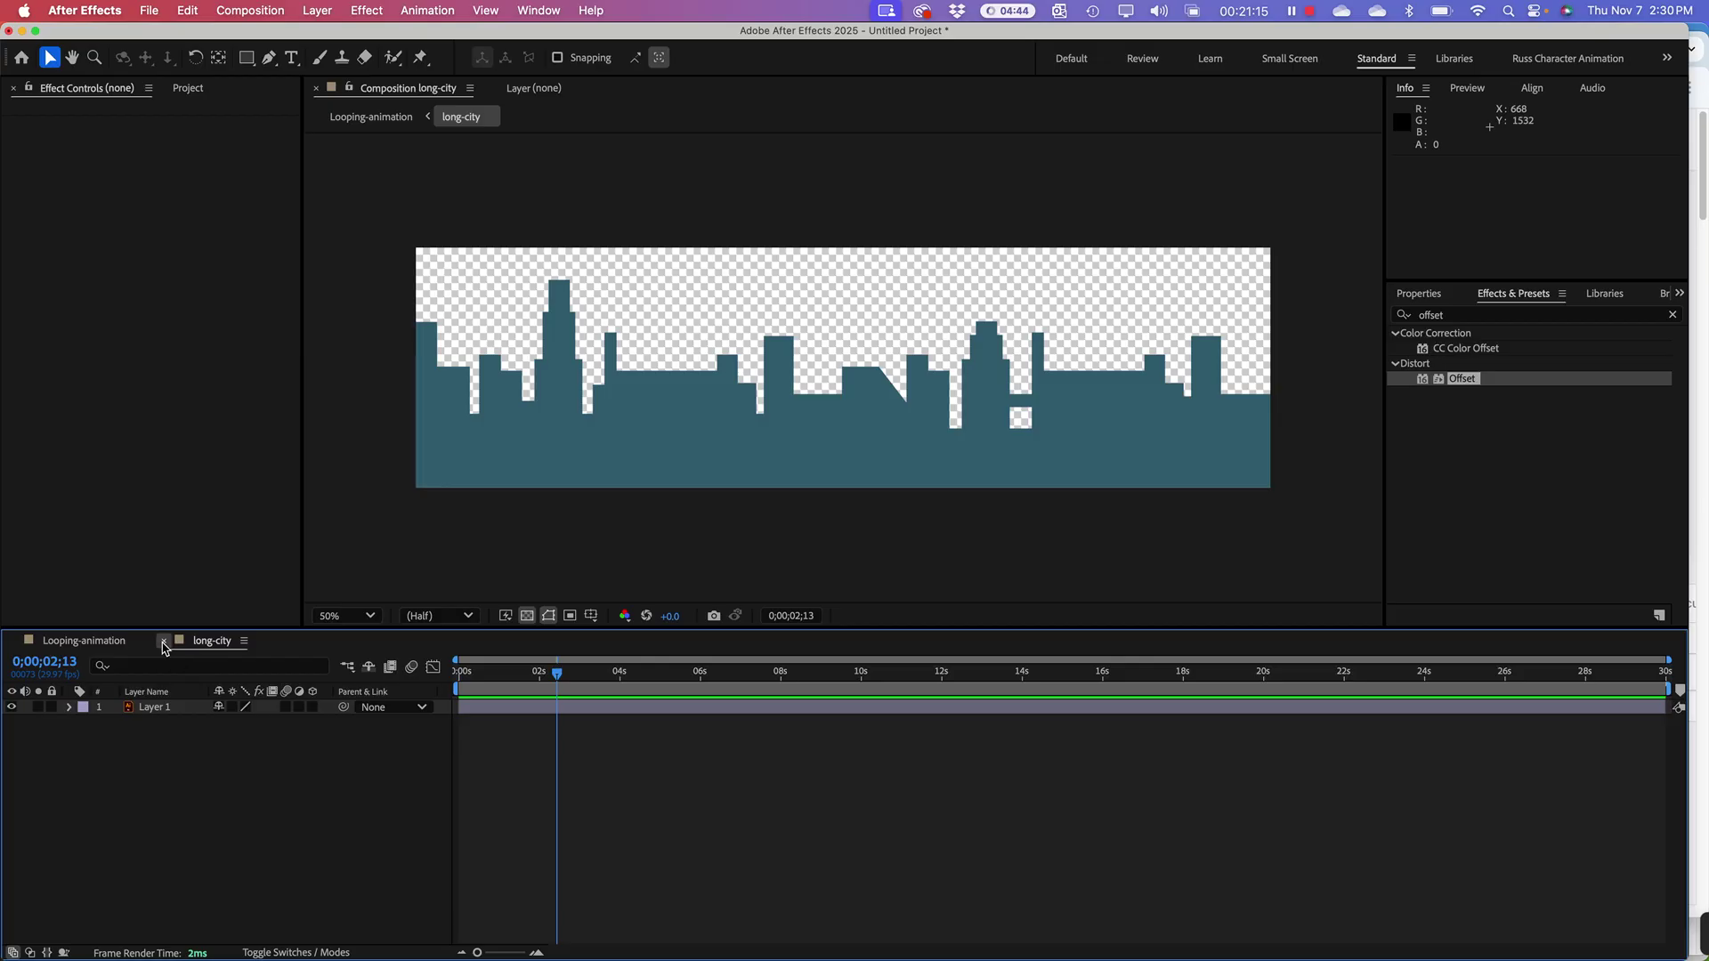
# Step: Close the long-city precomp, drag its skyline slightly lower, and scrub back near the start
pyautogui.click(163, 641)
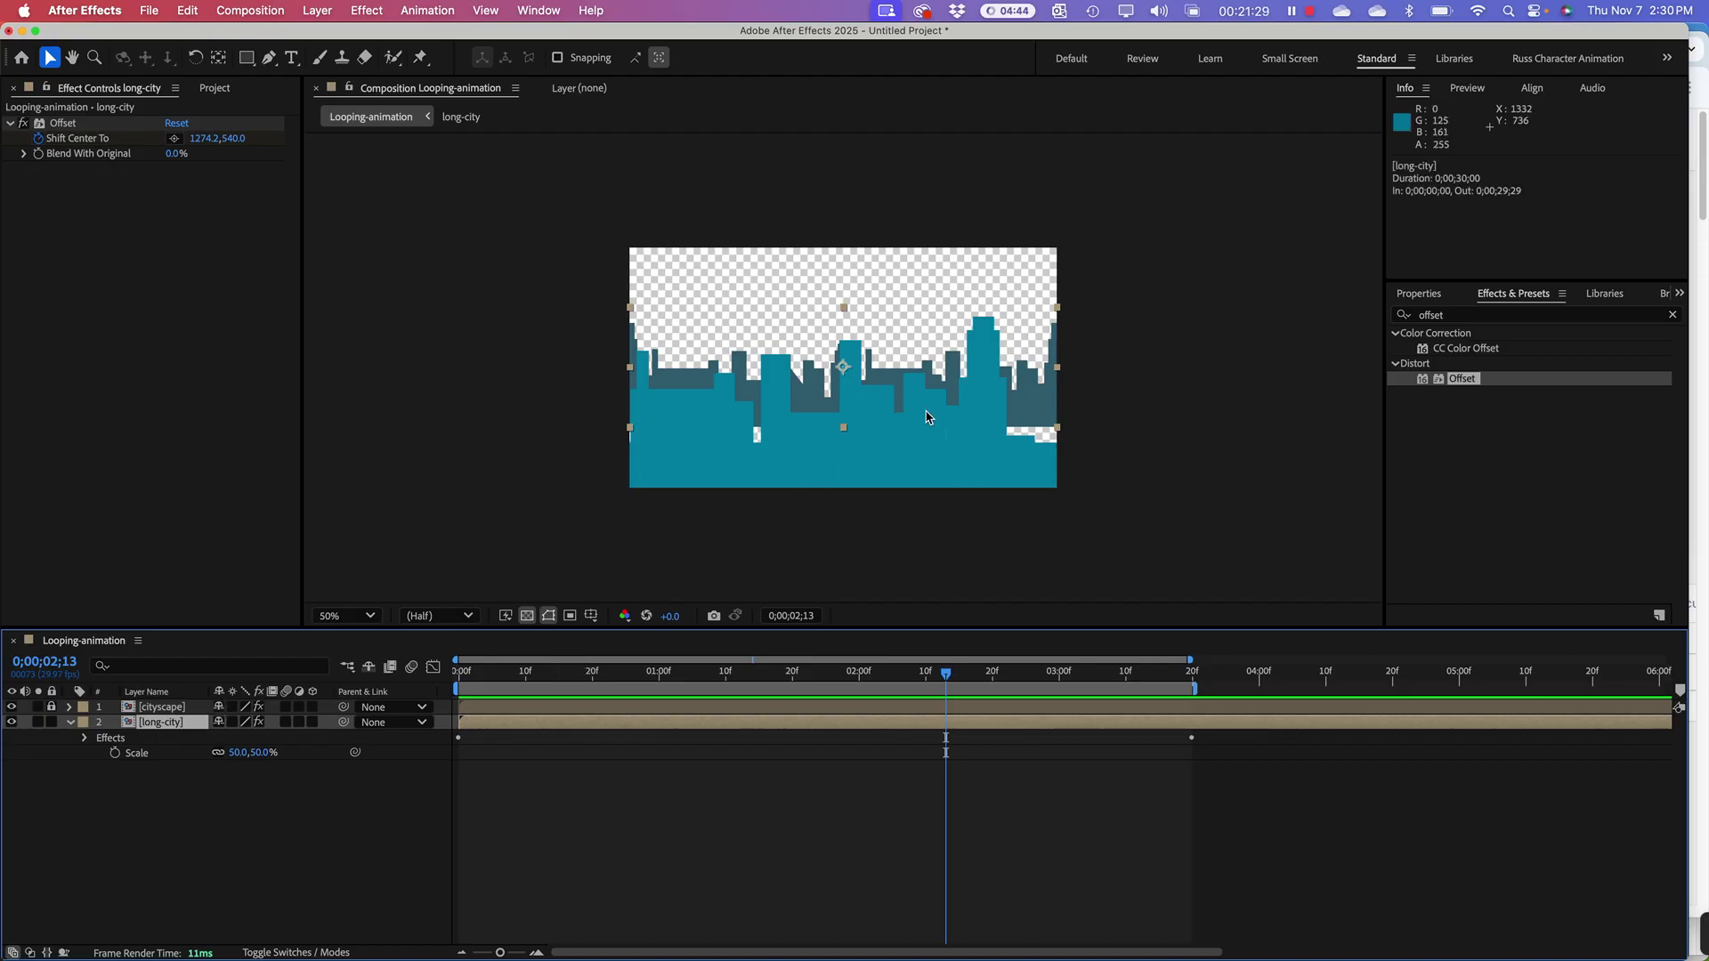
pyautogui.moveTo(1043, 401); pyautogui.dragTo(1045, 422)
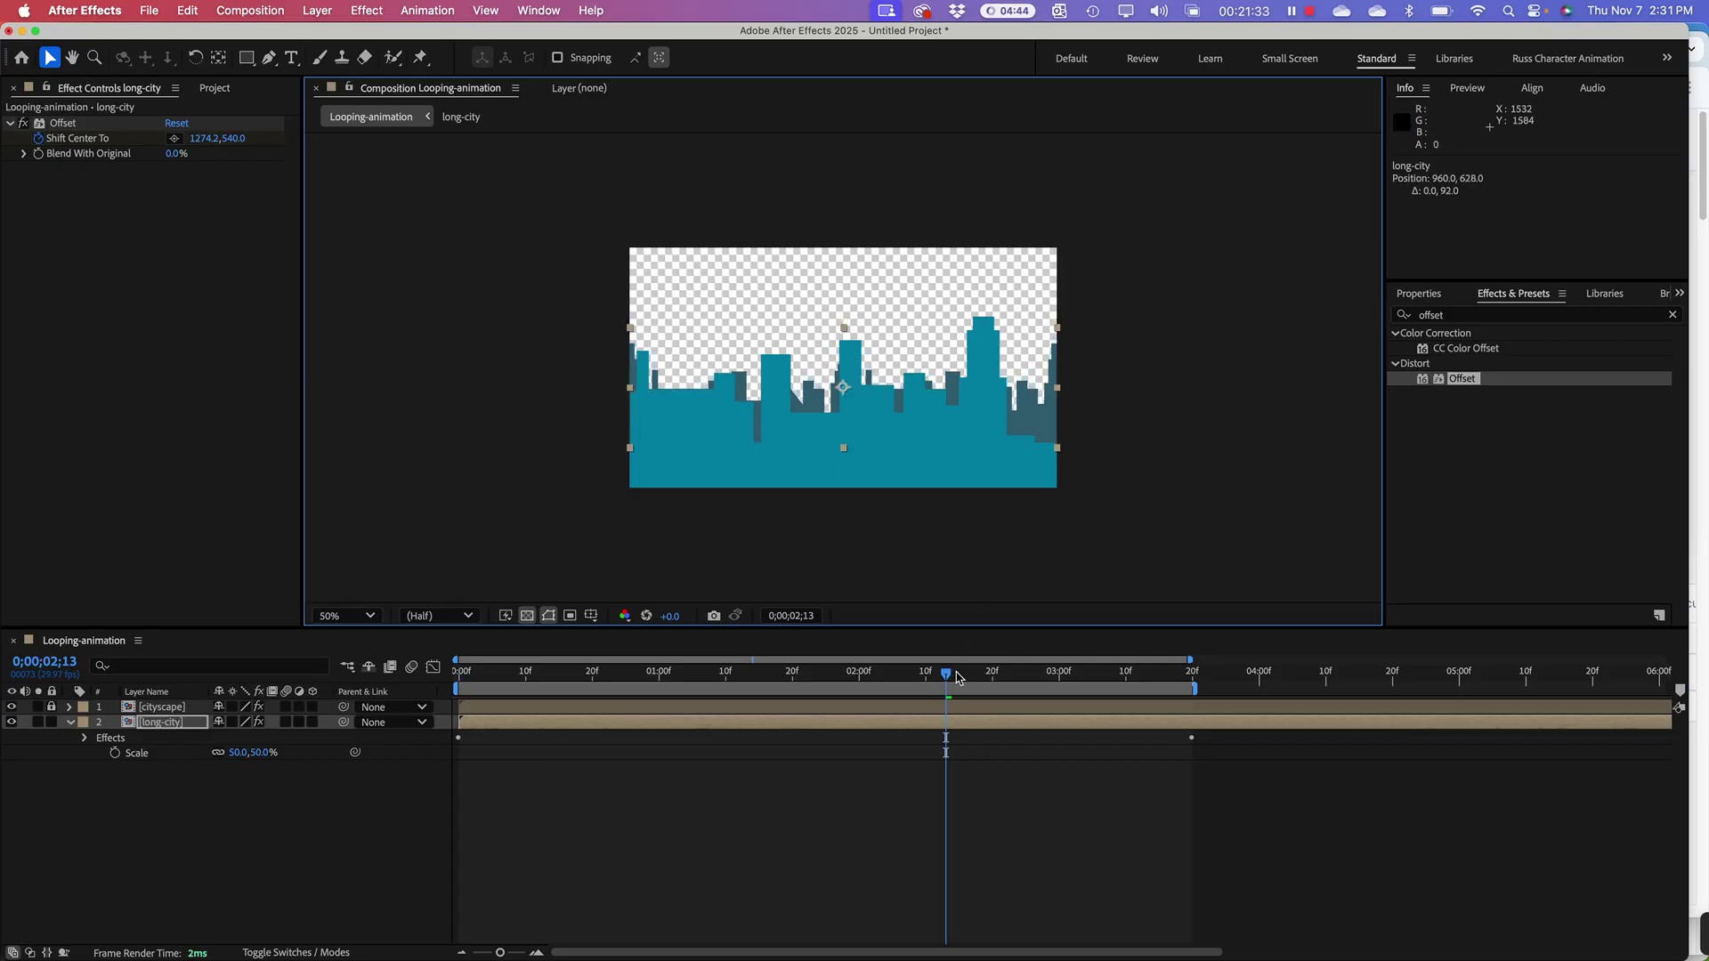
pyautogui.moveTo(946, 683); pyautogui.dragTo(490, 670)
pyautogui.press('space')
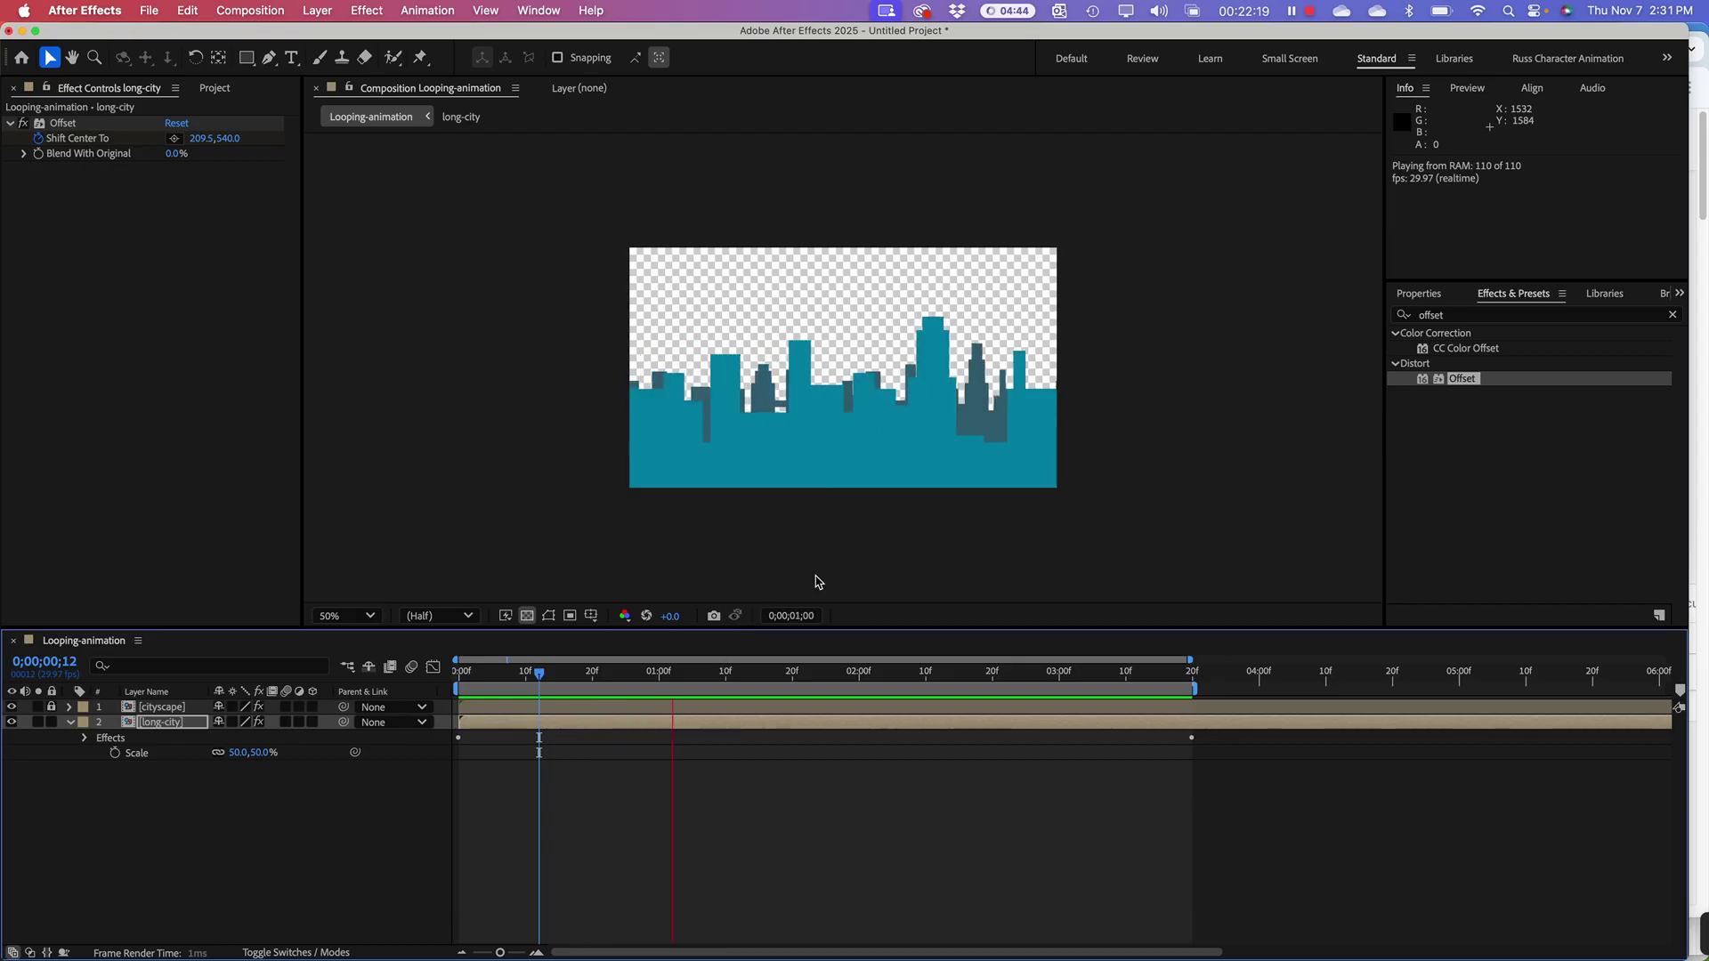
pyautogui.click(686, 565)
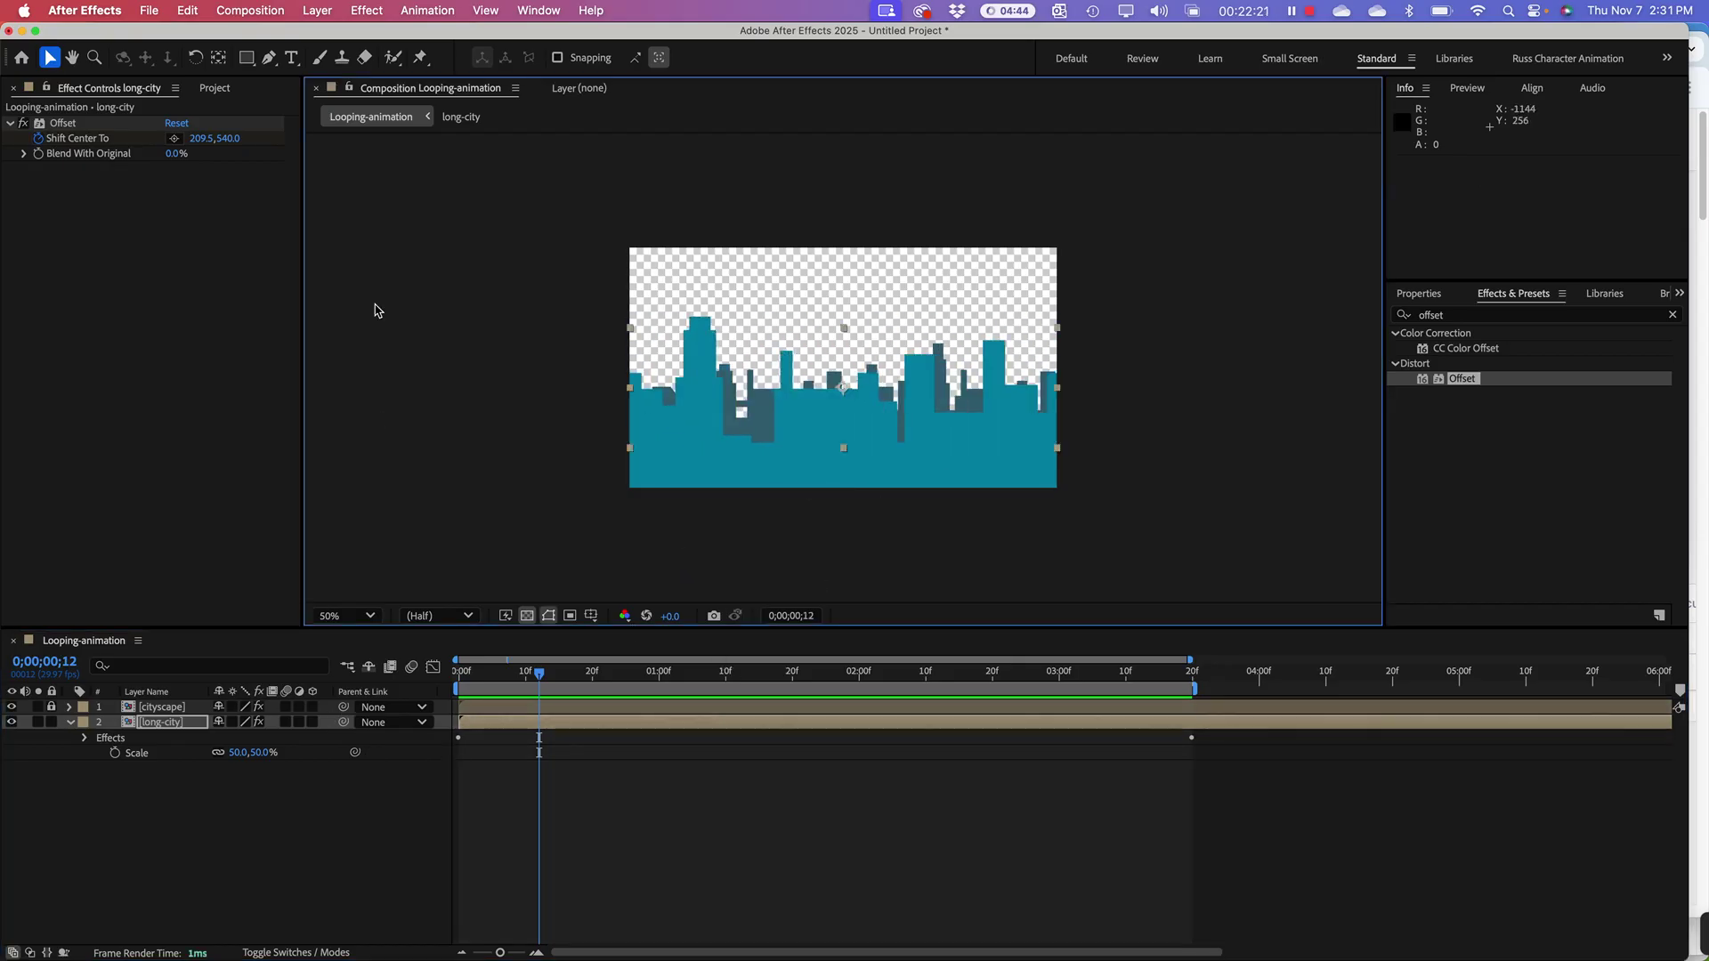
# Step: Unlock cityscape and change its 0;00;03;20 Shift Center To keyframe to 6000,540, then preview
pyautogui.click(153, 712)
pyautogui.click(51, 706)
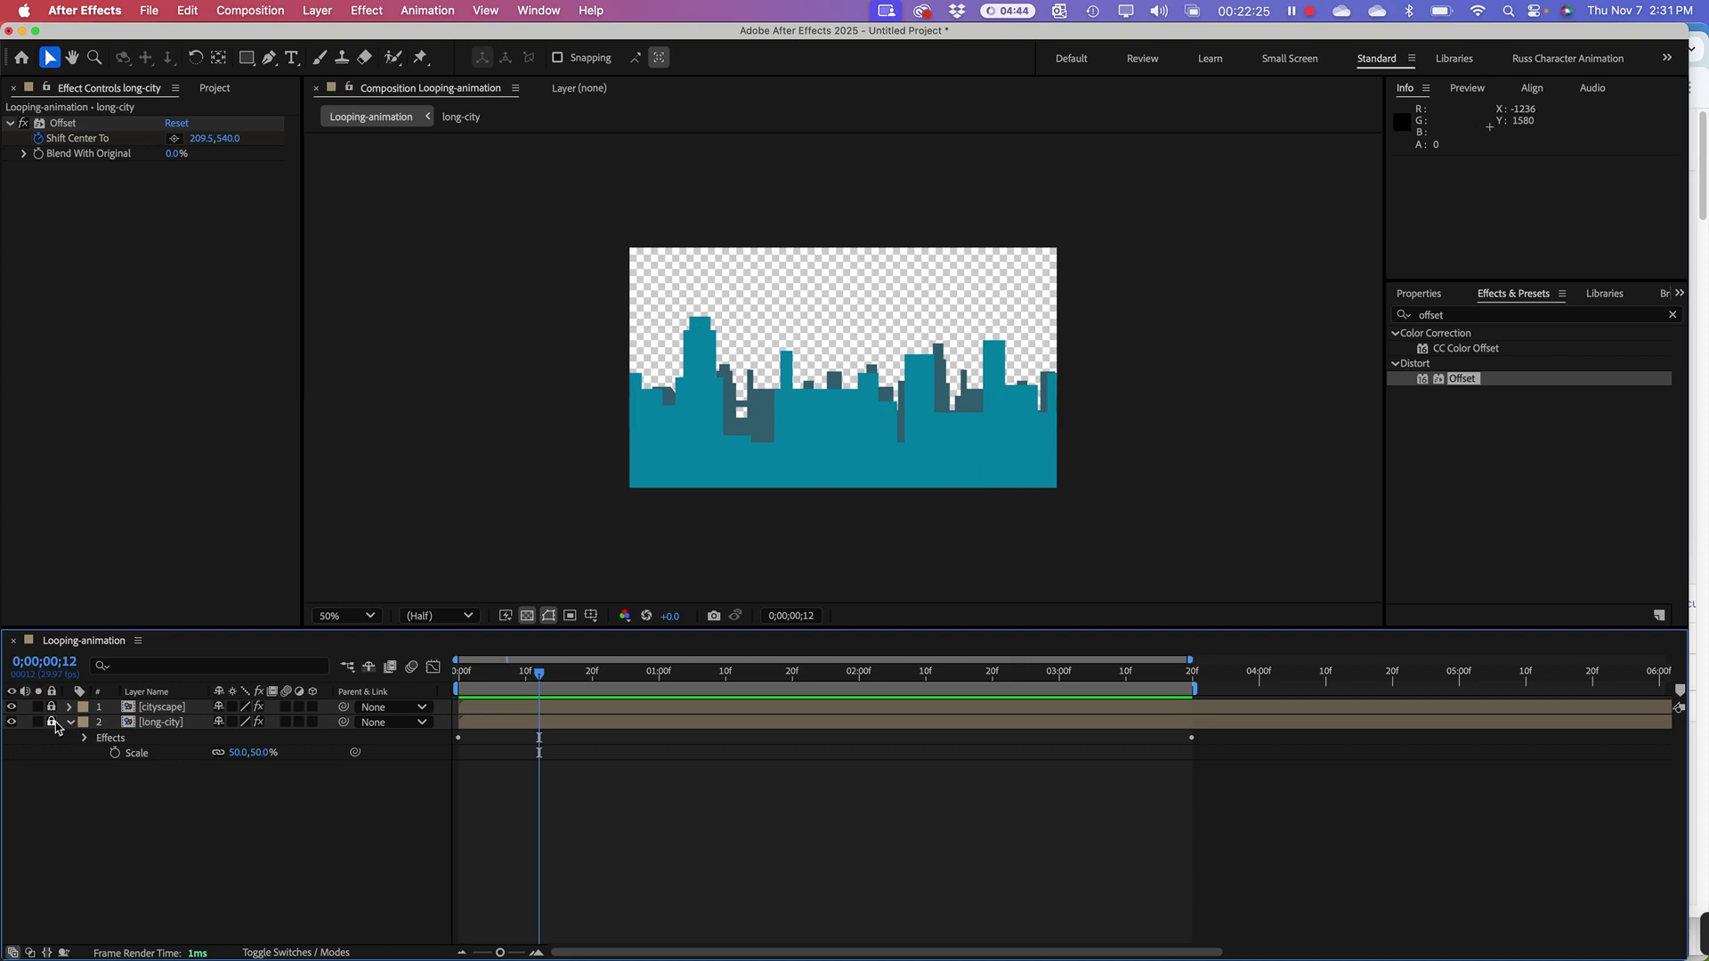
pyautogui.click(165, 708)
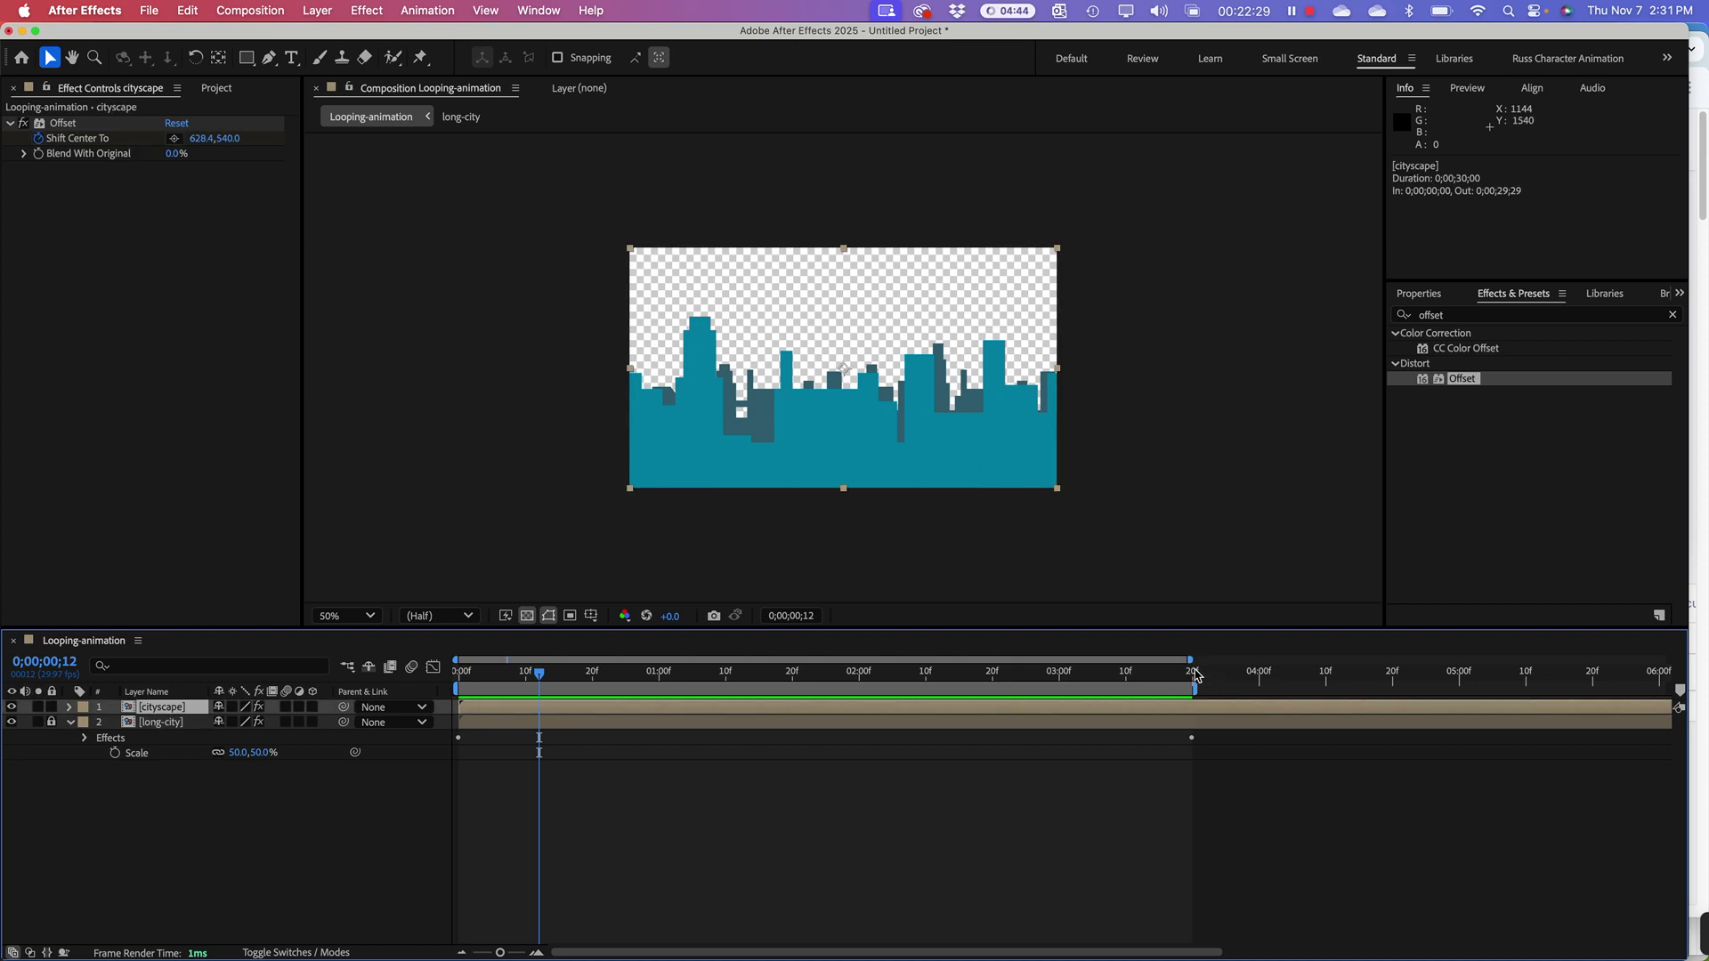
pyautogui.click(1192, 676)
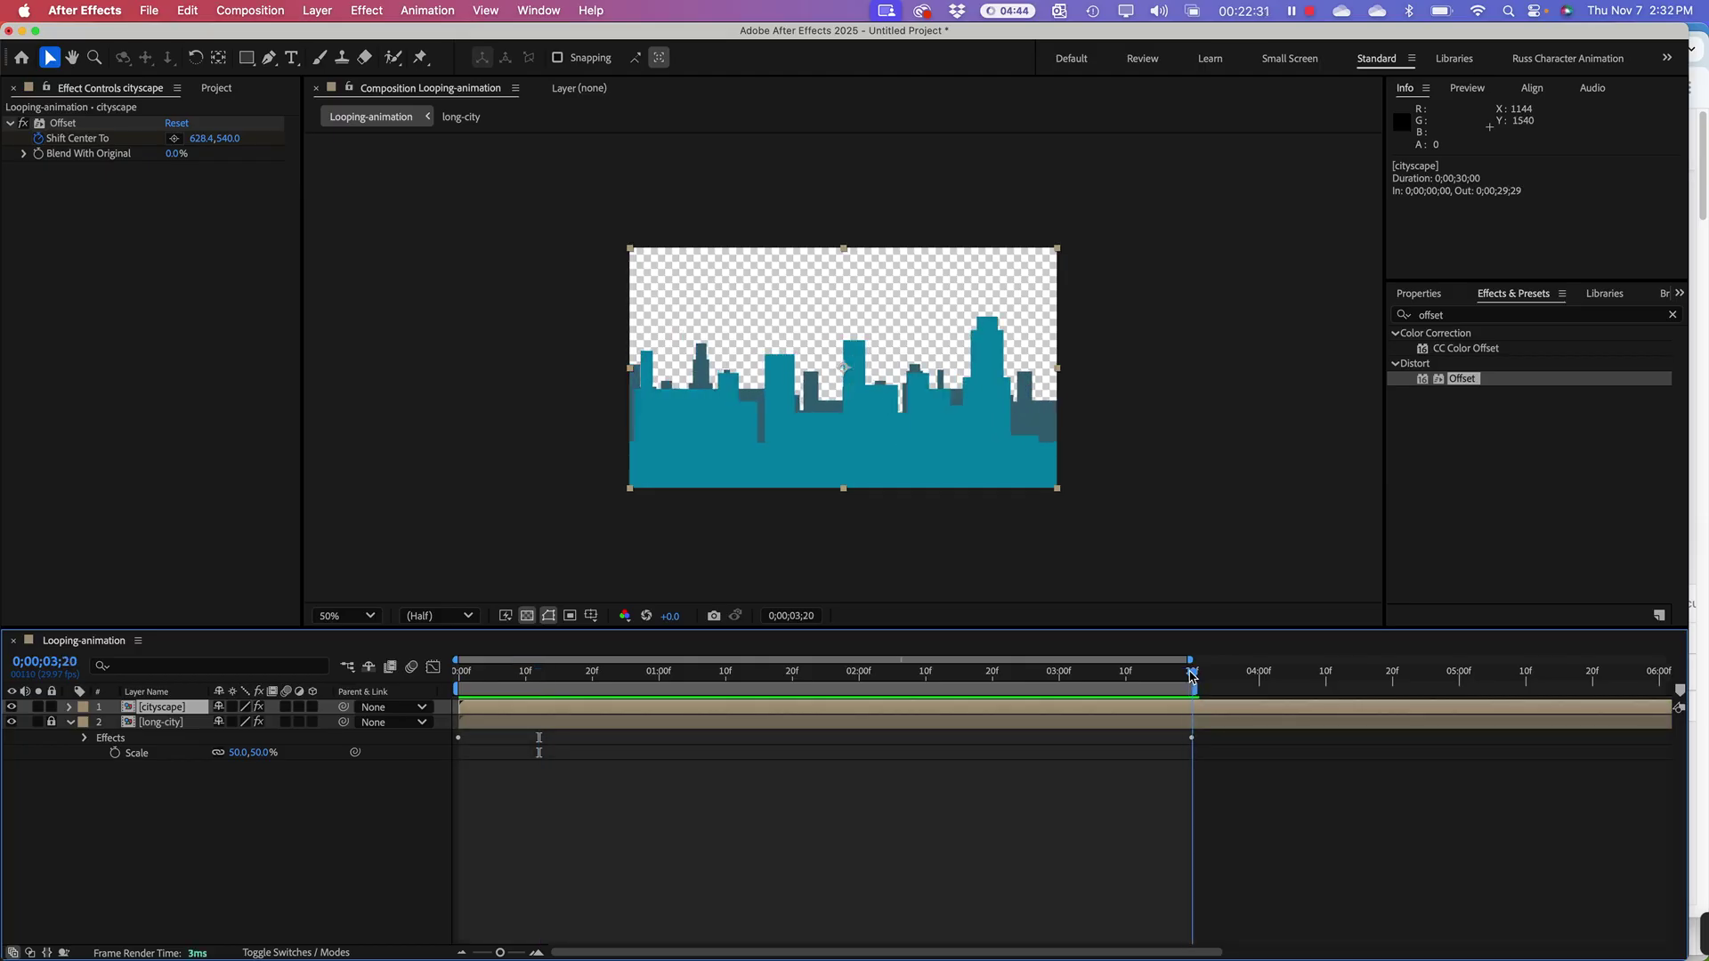
pyautogui.click(198, 140)
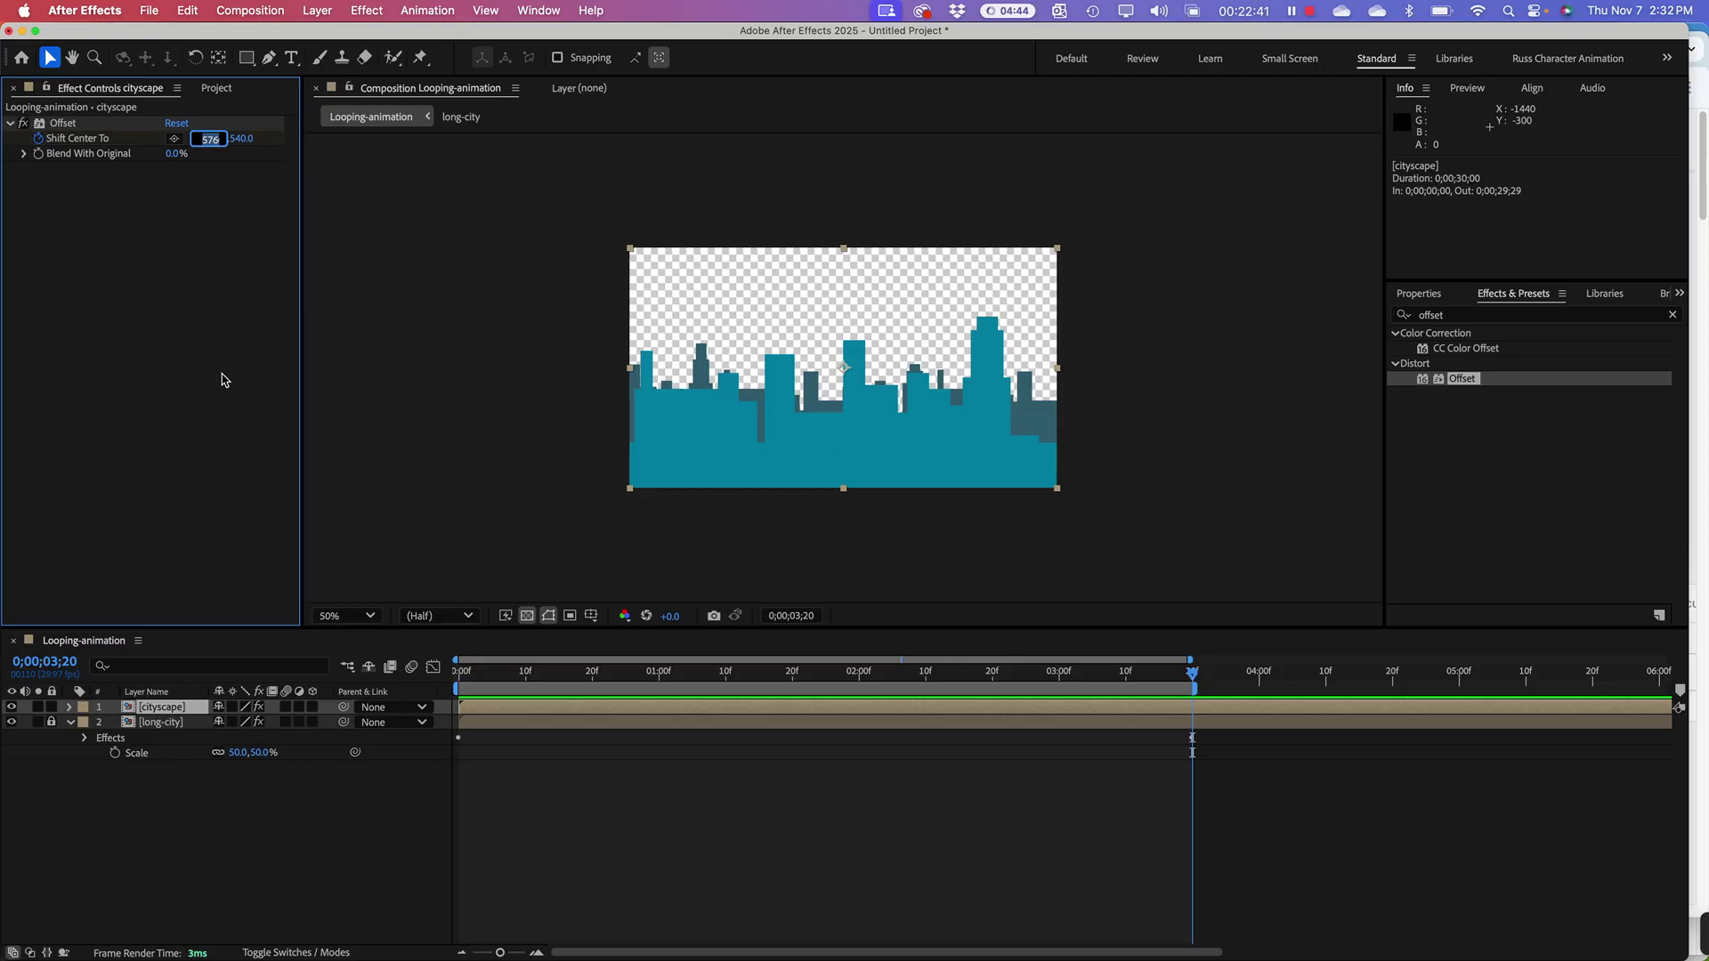
pyautogui.write('600')
pyautogui.write('000')
pyautogui.press('Return')
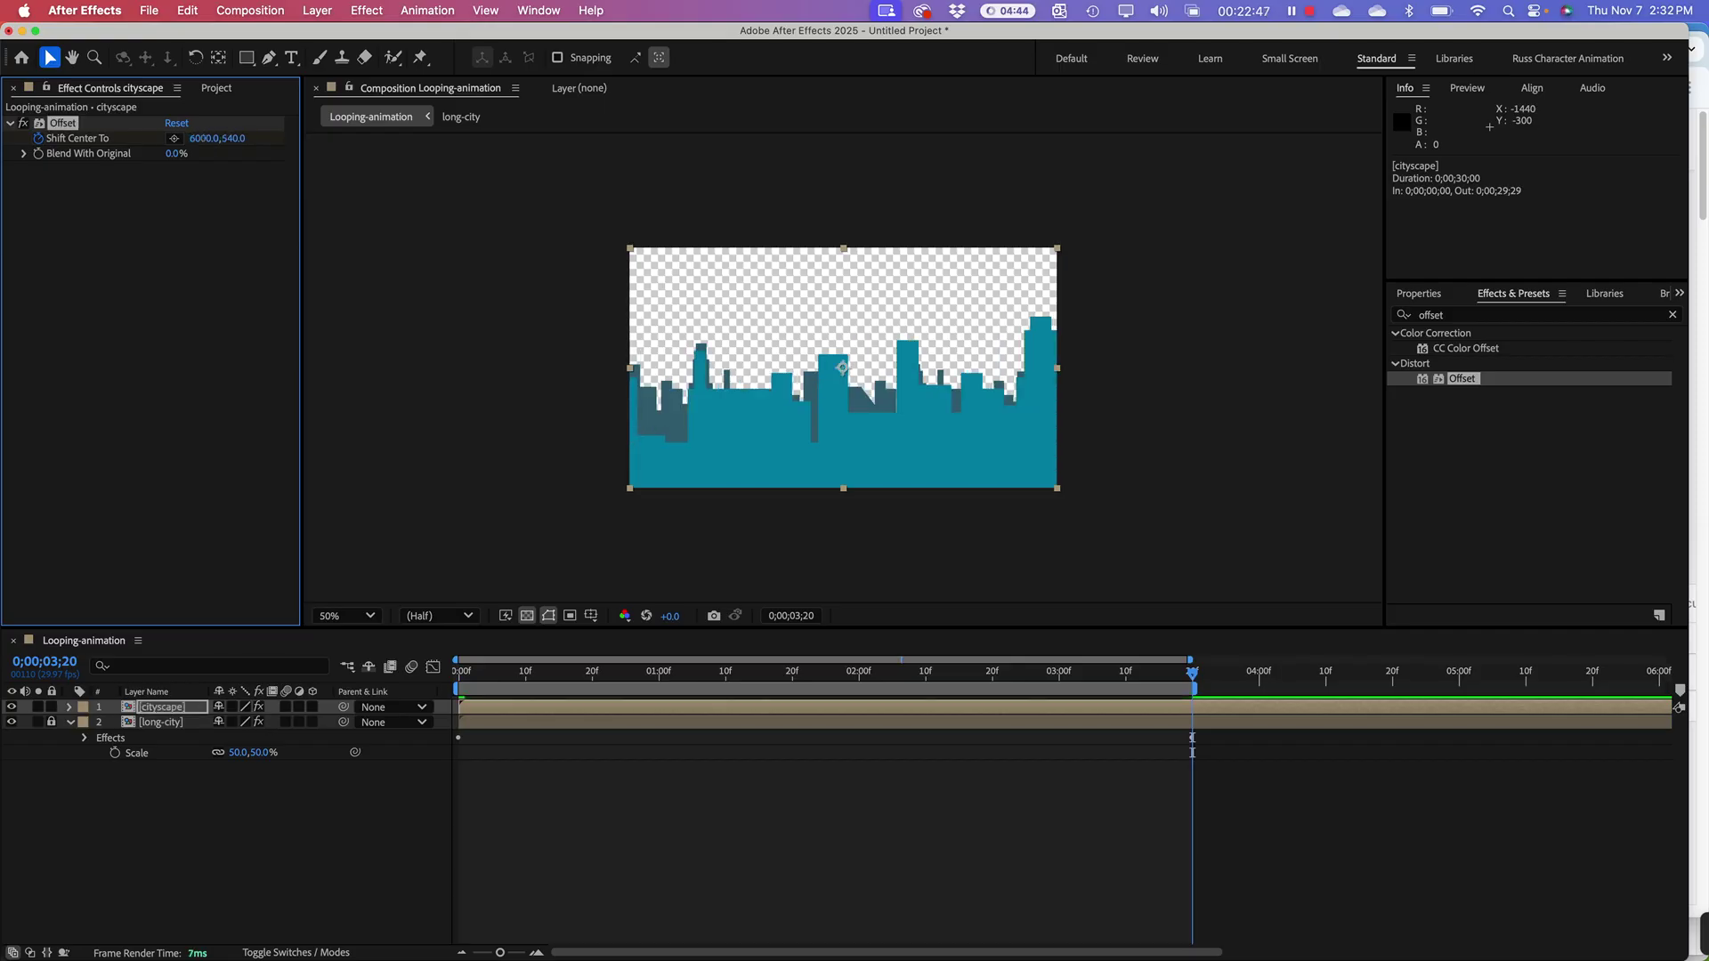
pyautogui.press('space')
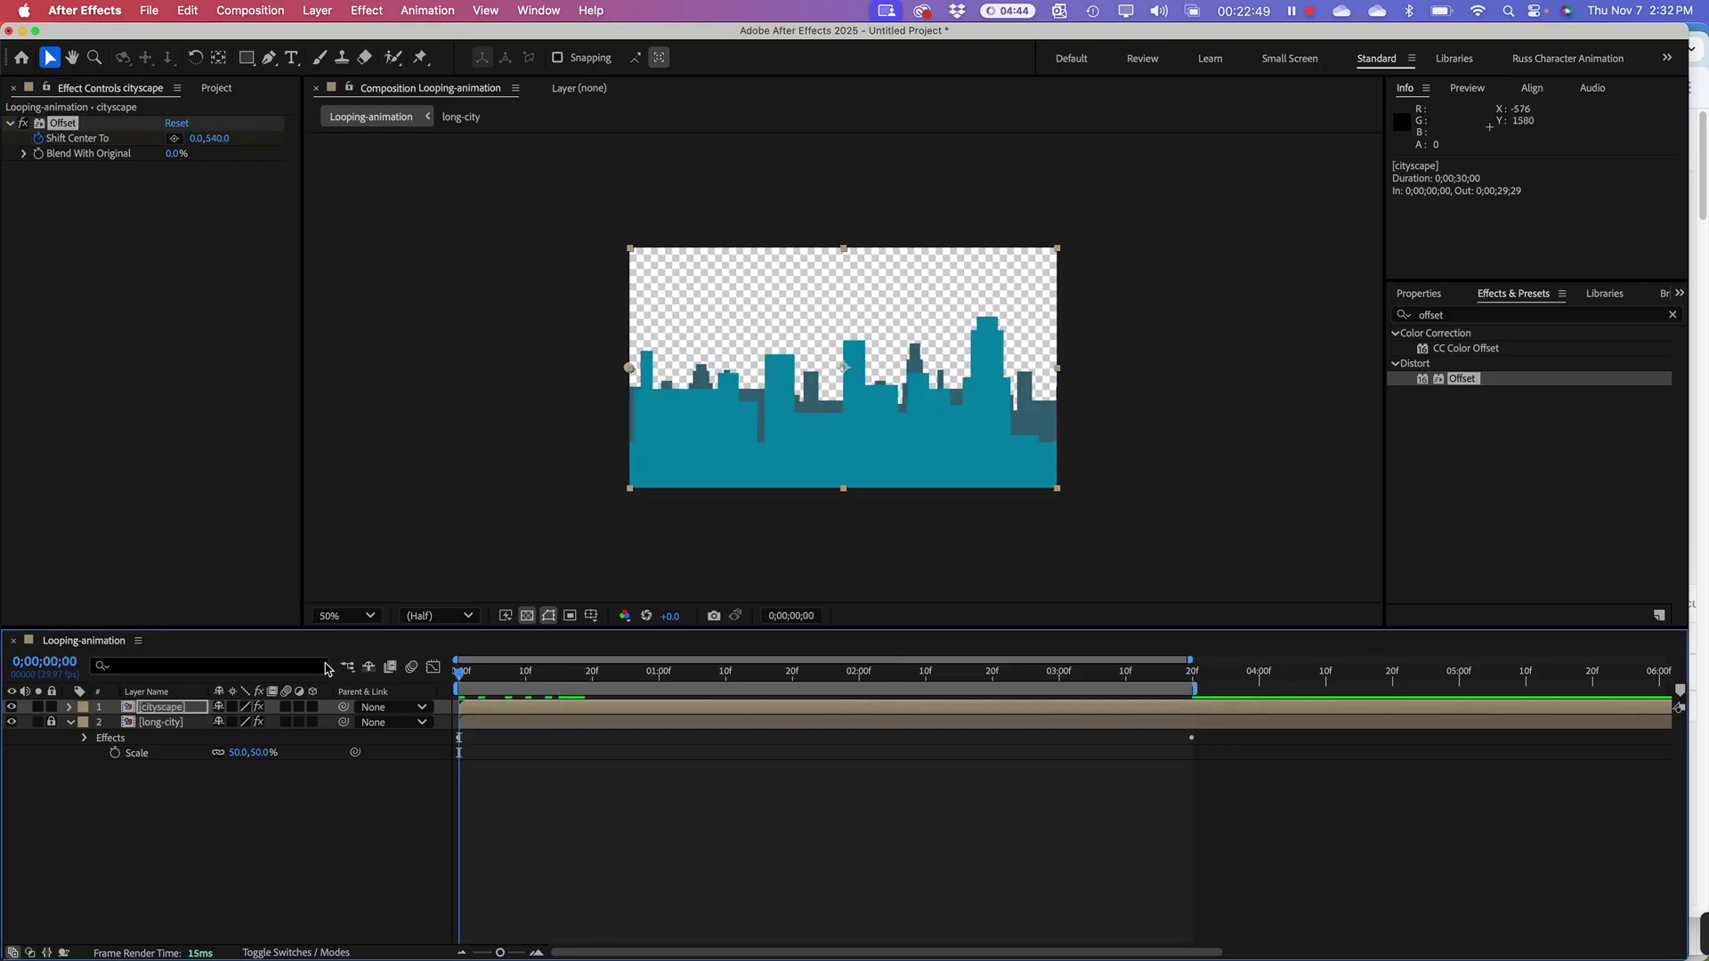
# Step: Relock the cityscape layer while the skyline preview keeps playing
pyautogui.moveTo(736, 959)
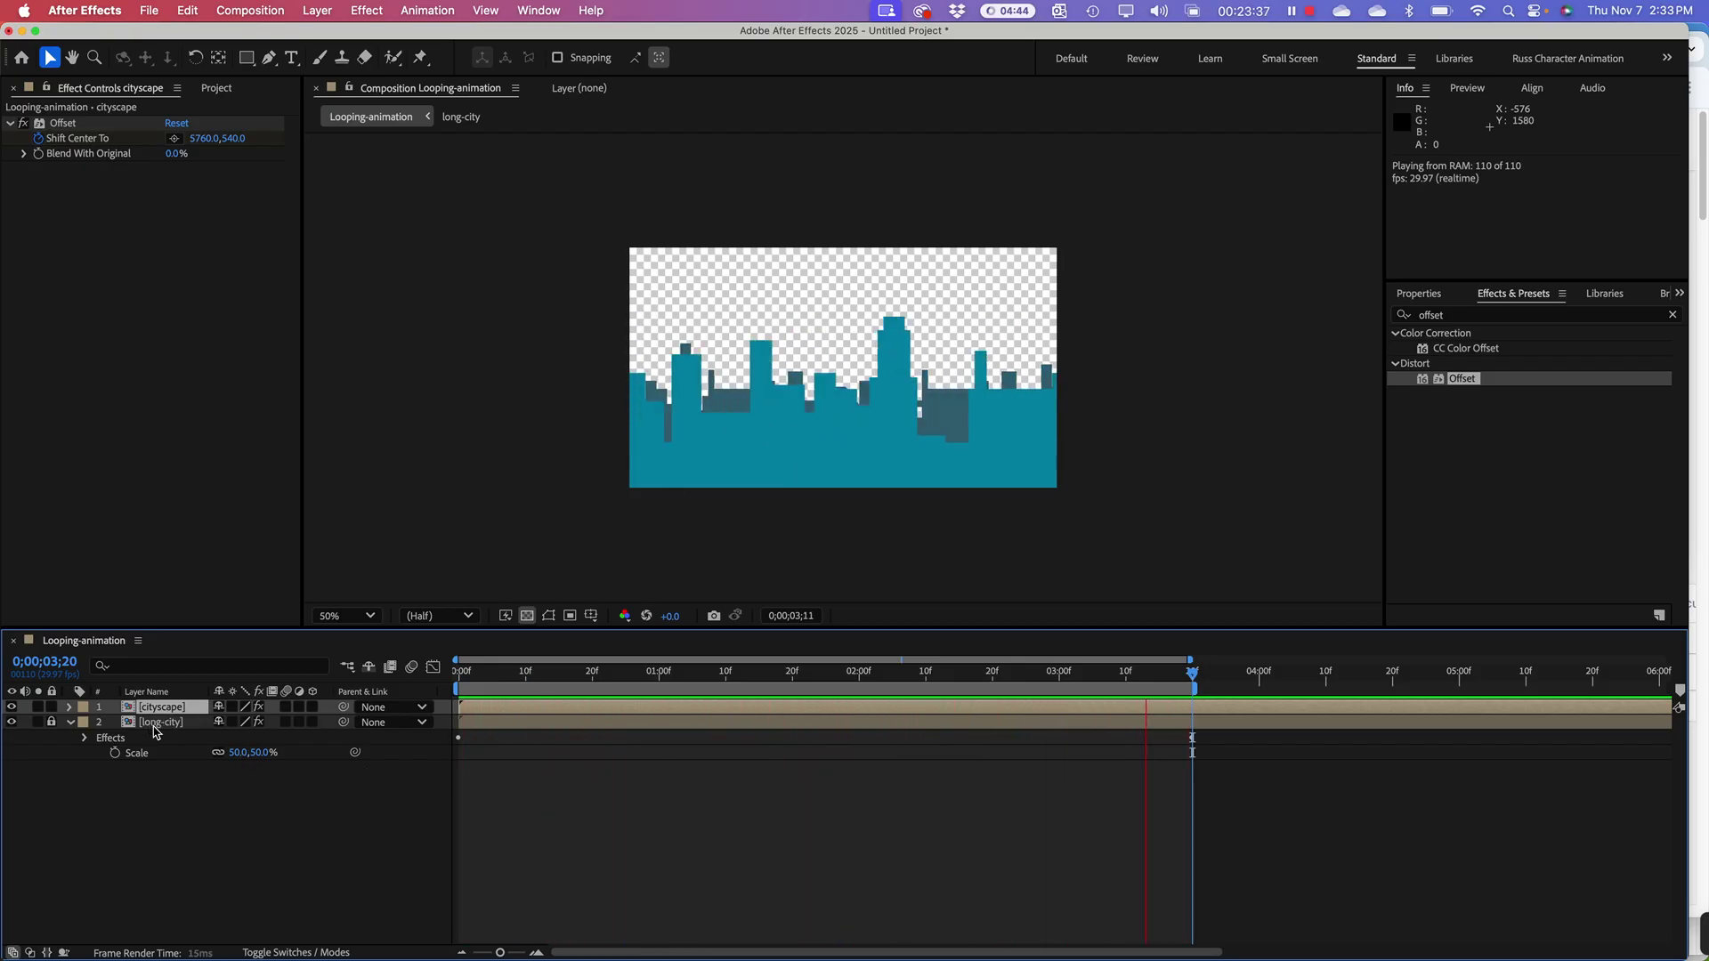
pyautogui.click(50, 707)
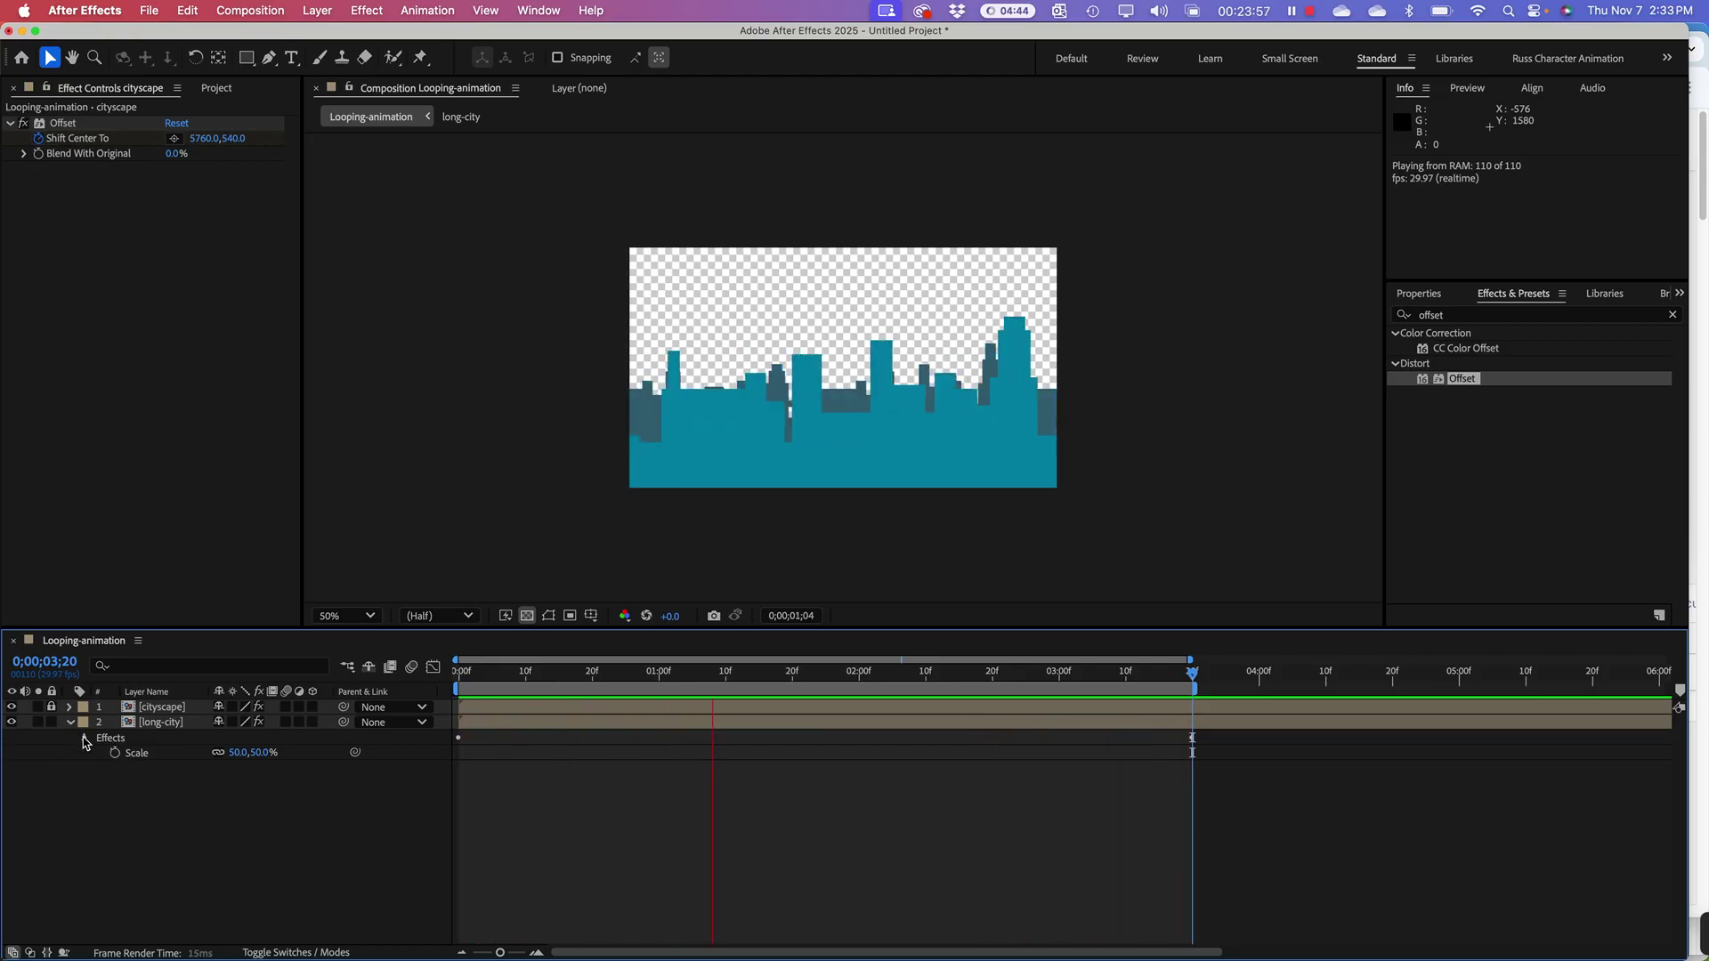
# Step: Set long-city's Offset Shift Center To end value to 1920*2, giving 3840,540
pyautogui.click(85, 739)
pyautogui.click(101, 754)
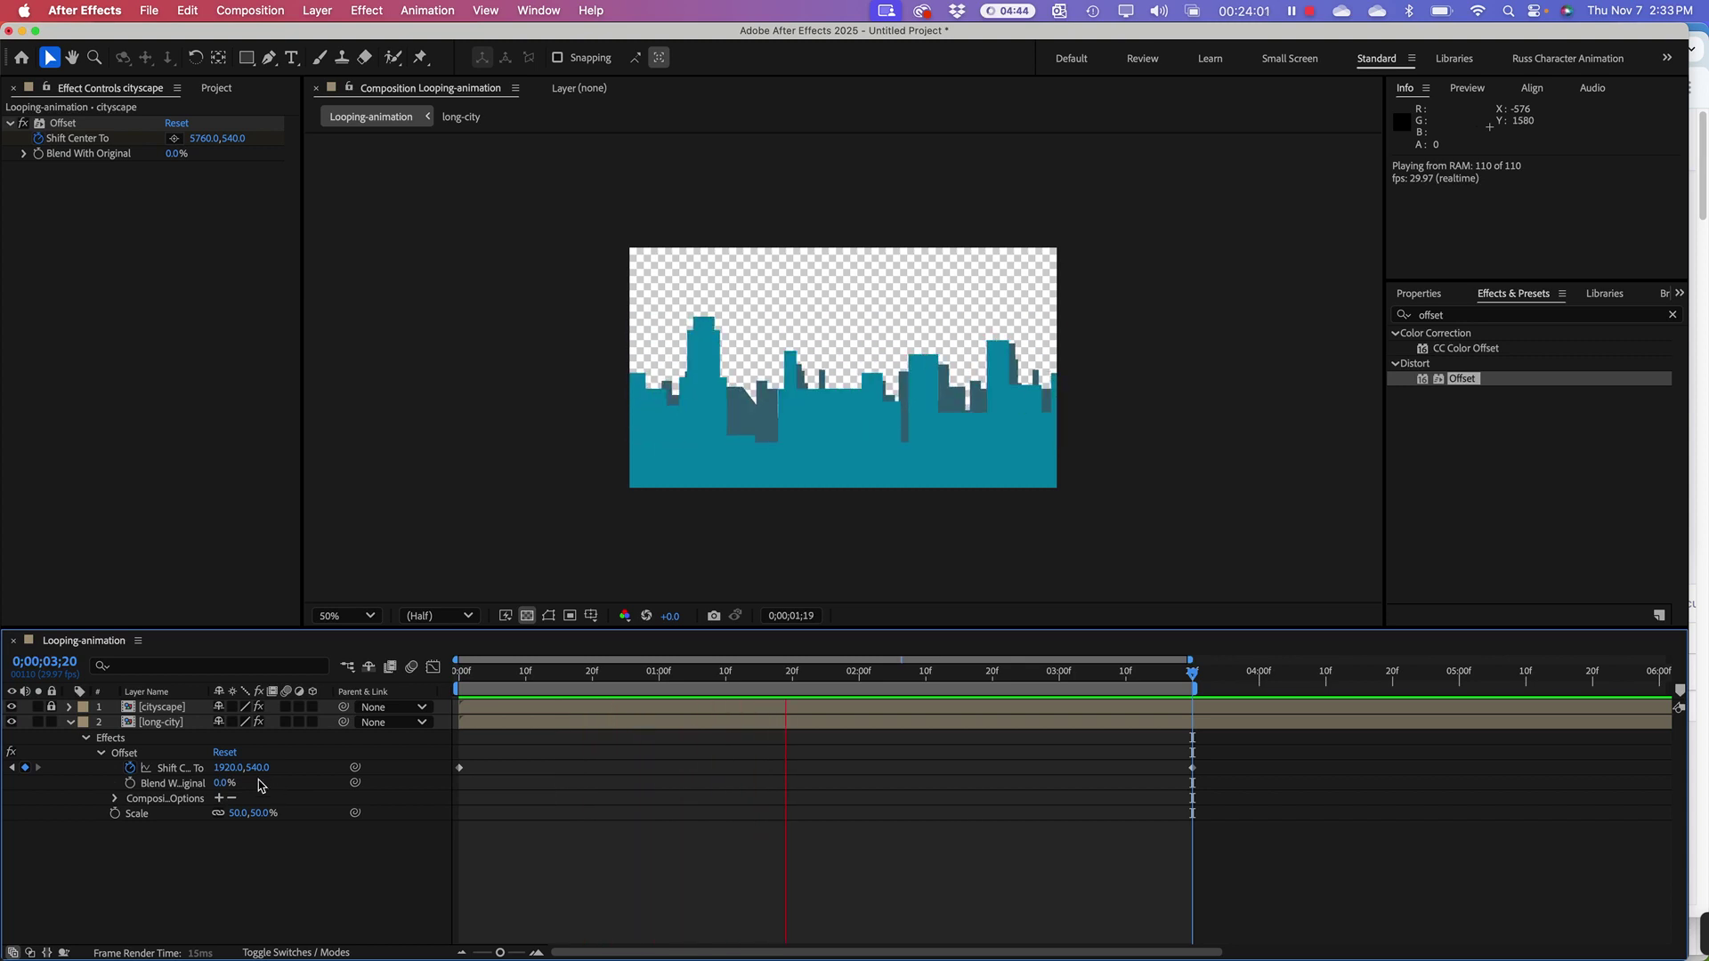
pyautogui.press('space')
pyautogui.moveTo(854, 678); pyautogui.dragTo(1193, 706)
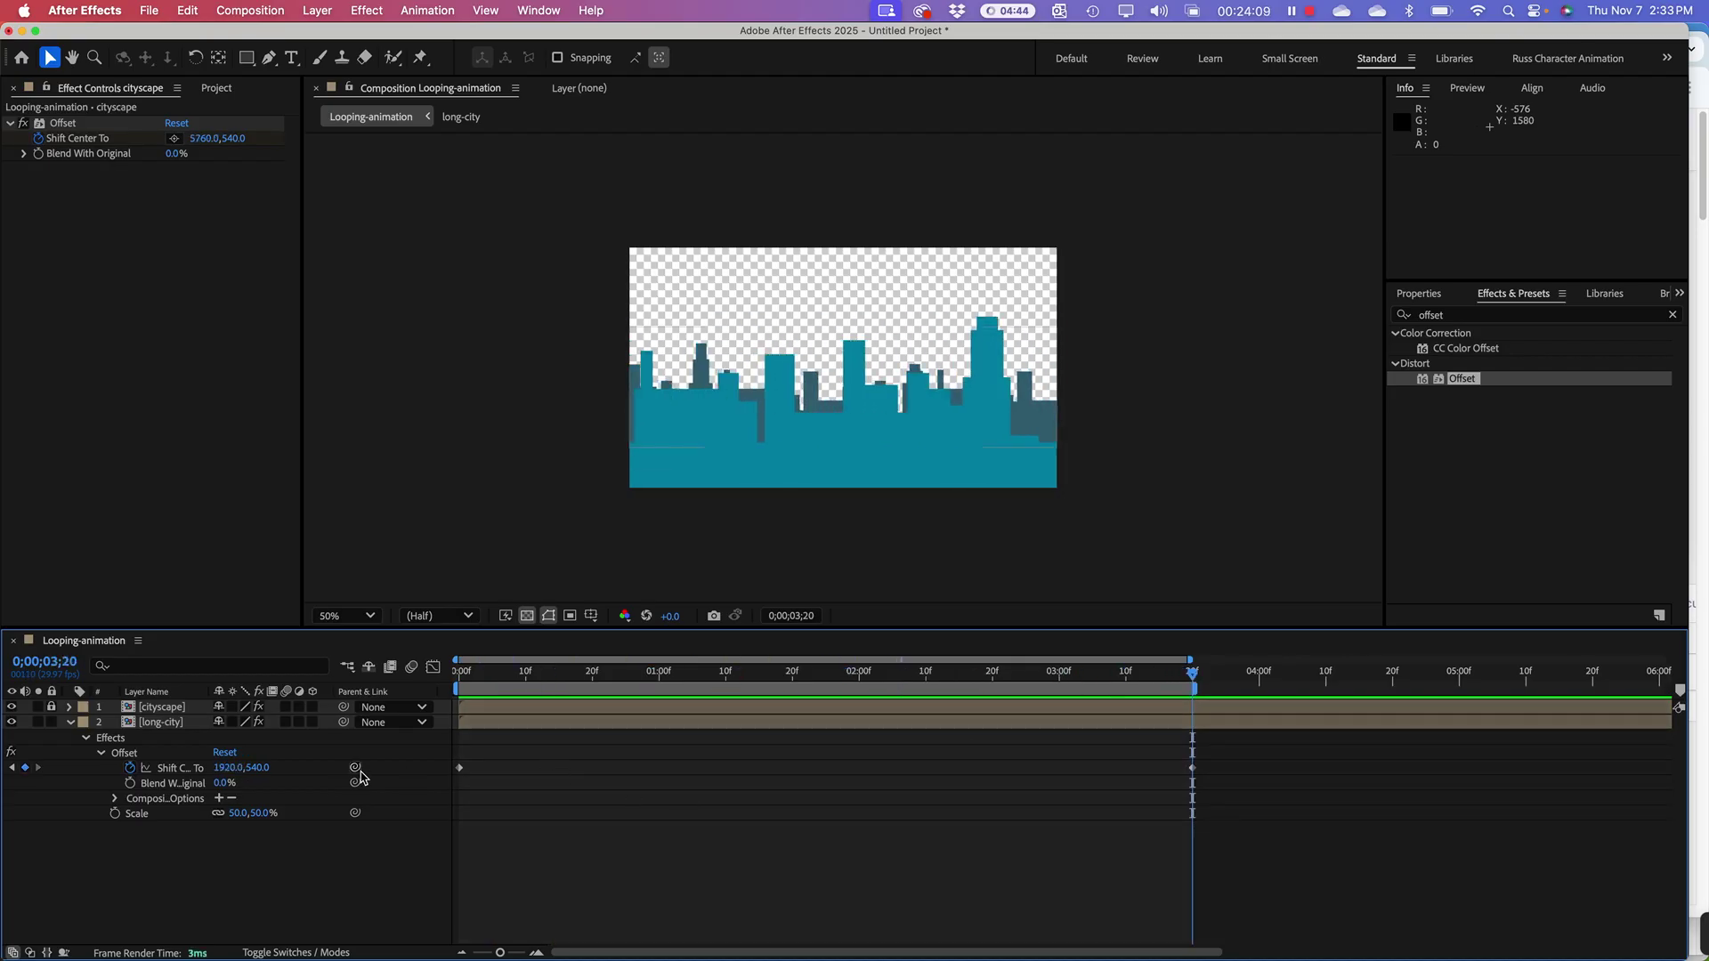
pyautogui.click(229, 767)
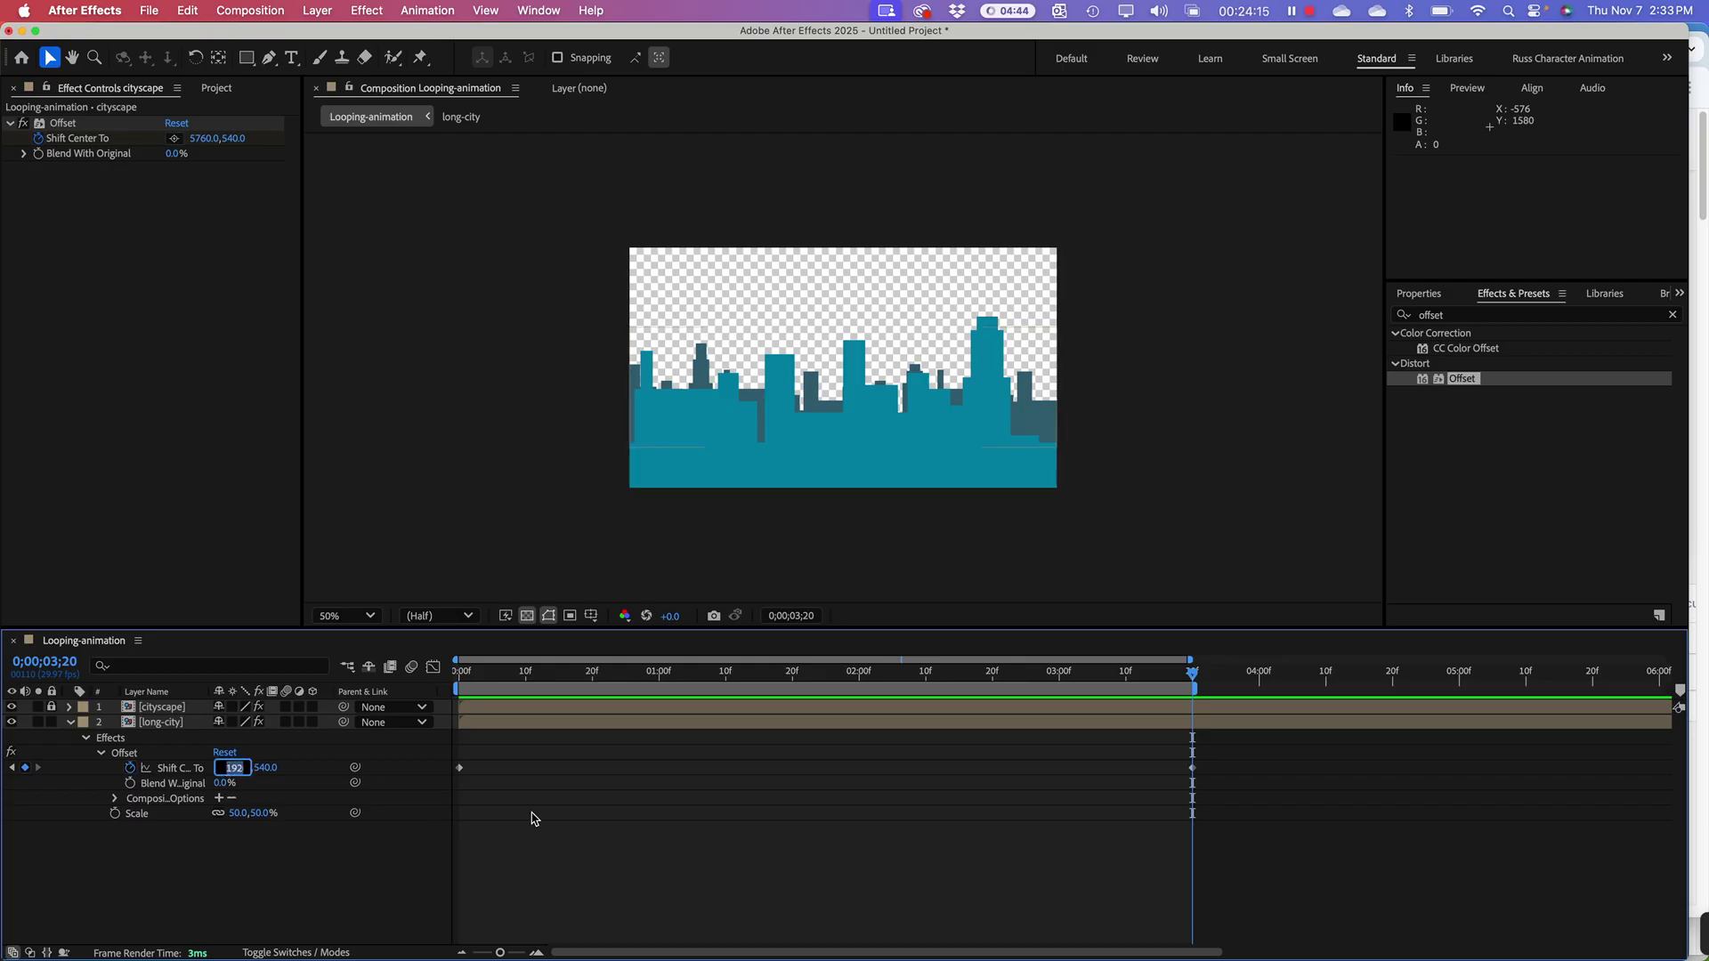
pyautogui.write('192')
pyautogui.press('Return')
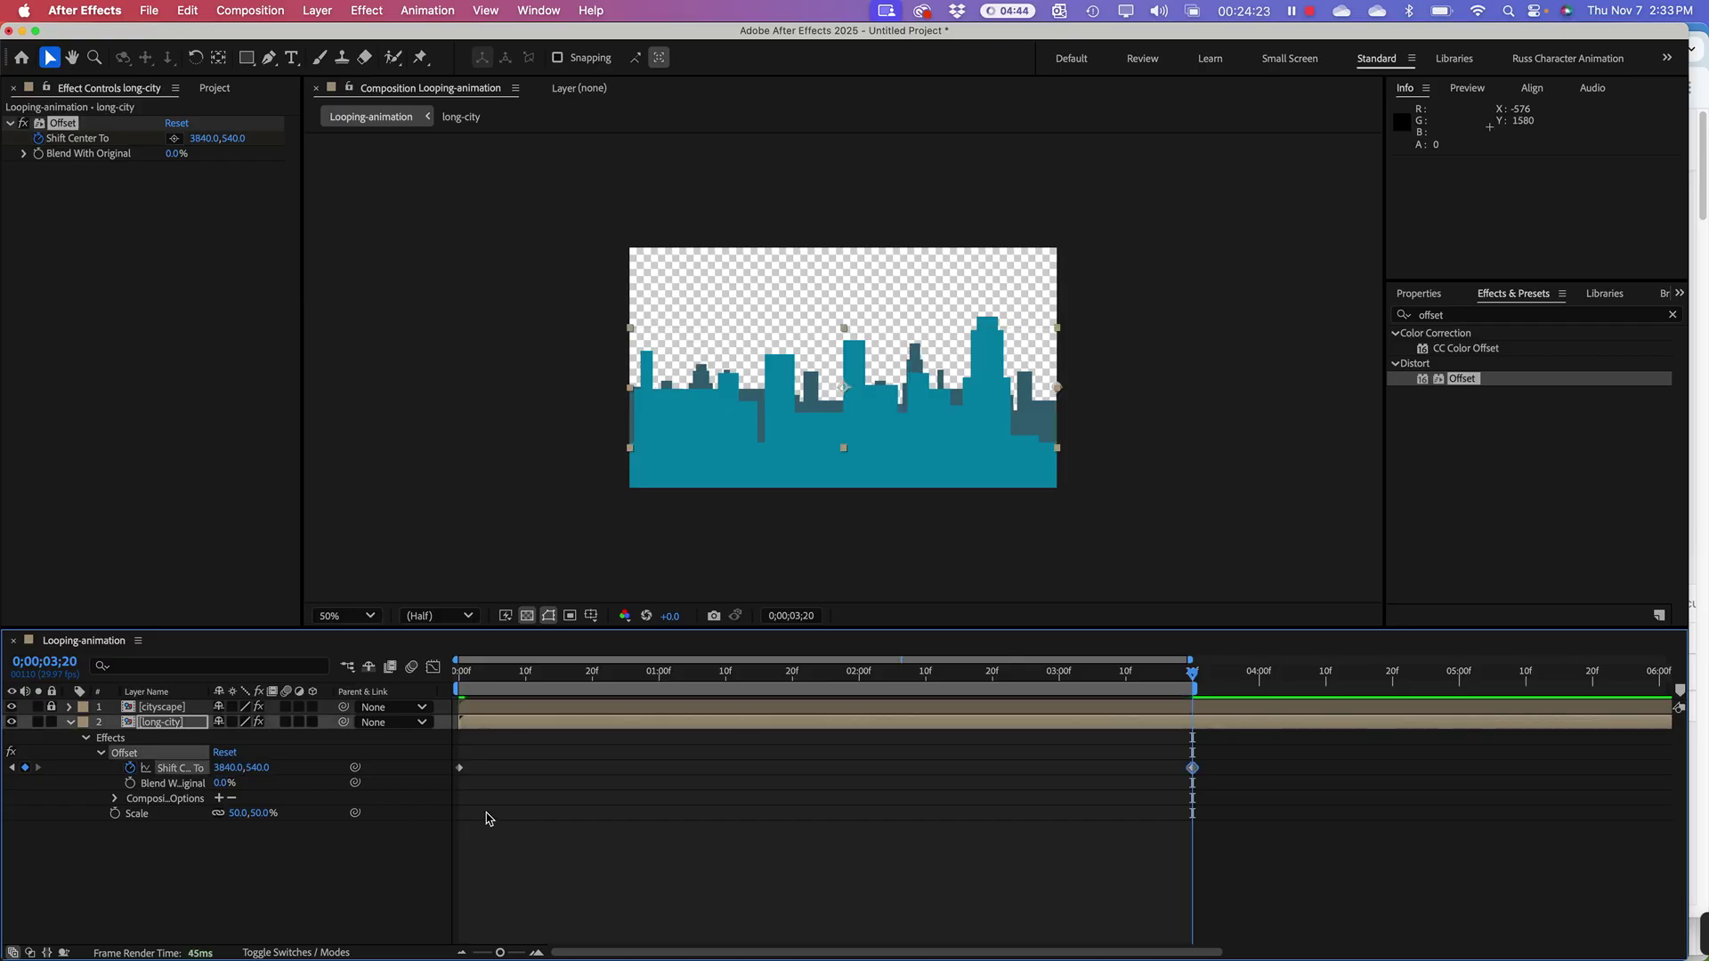
# Step: Preview the doubled scroll, stopping at 0;00;03;05, and collapse the long-city layer
pyautogui.press('space')
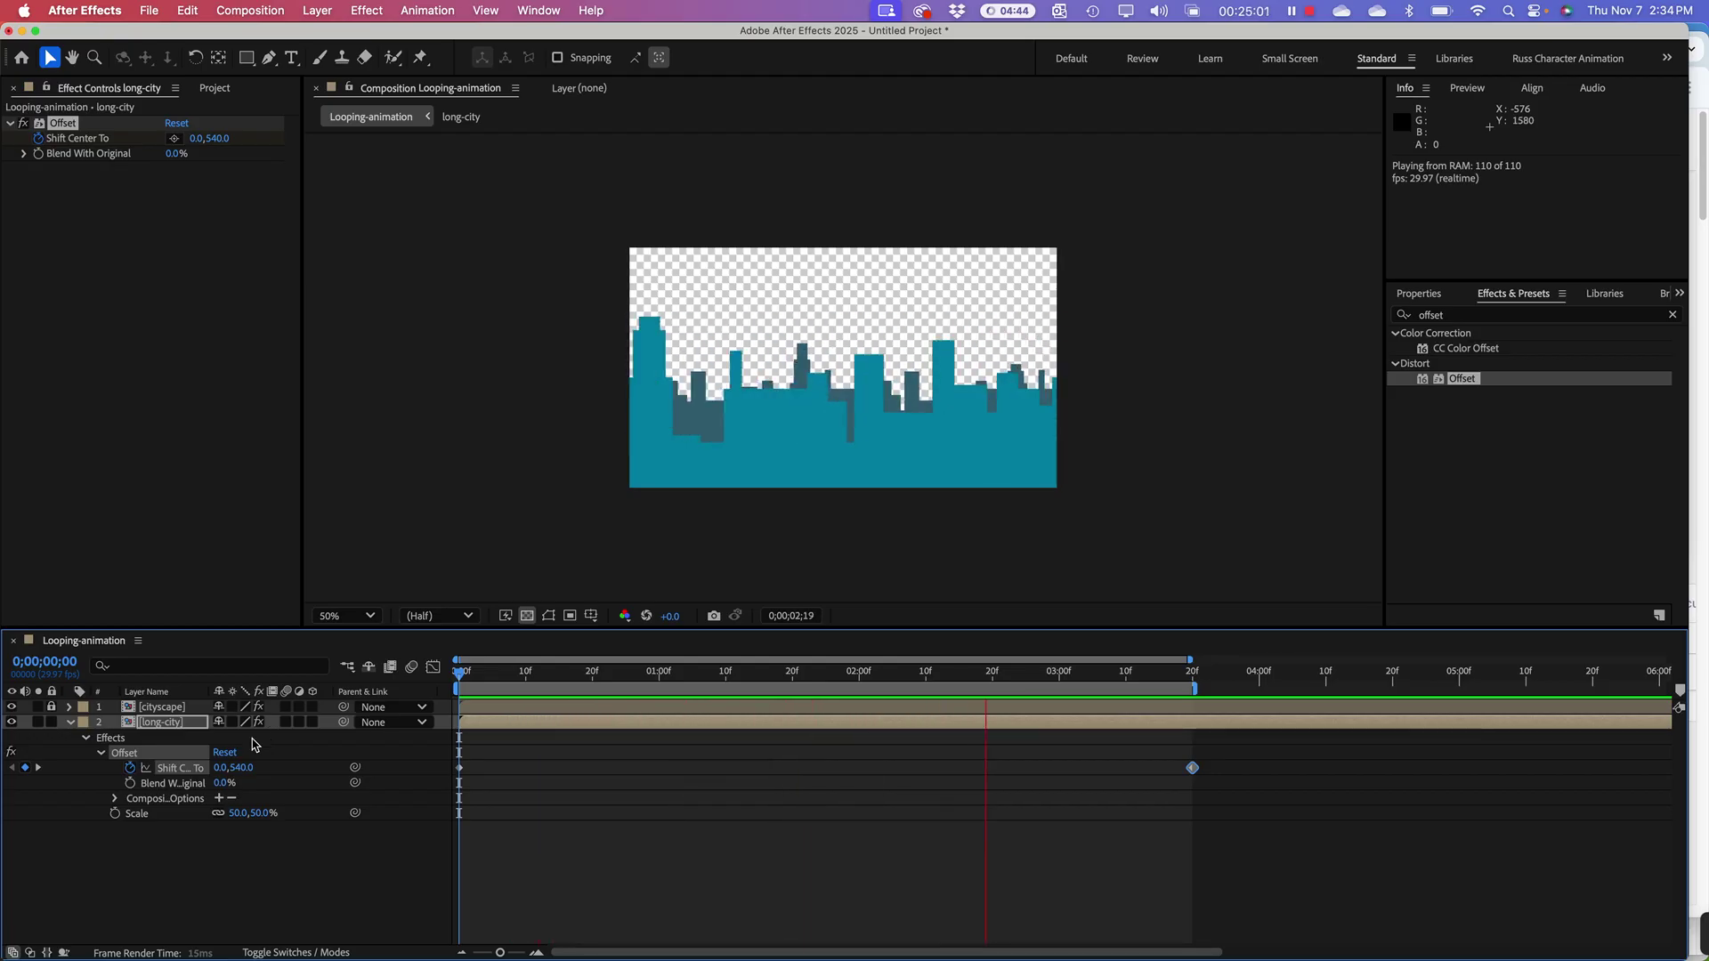
pyautogui.press('space')
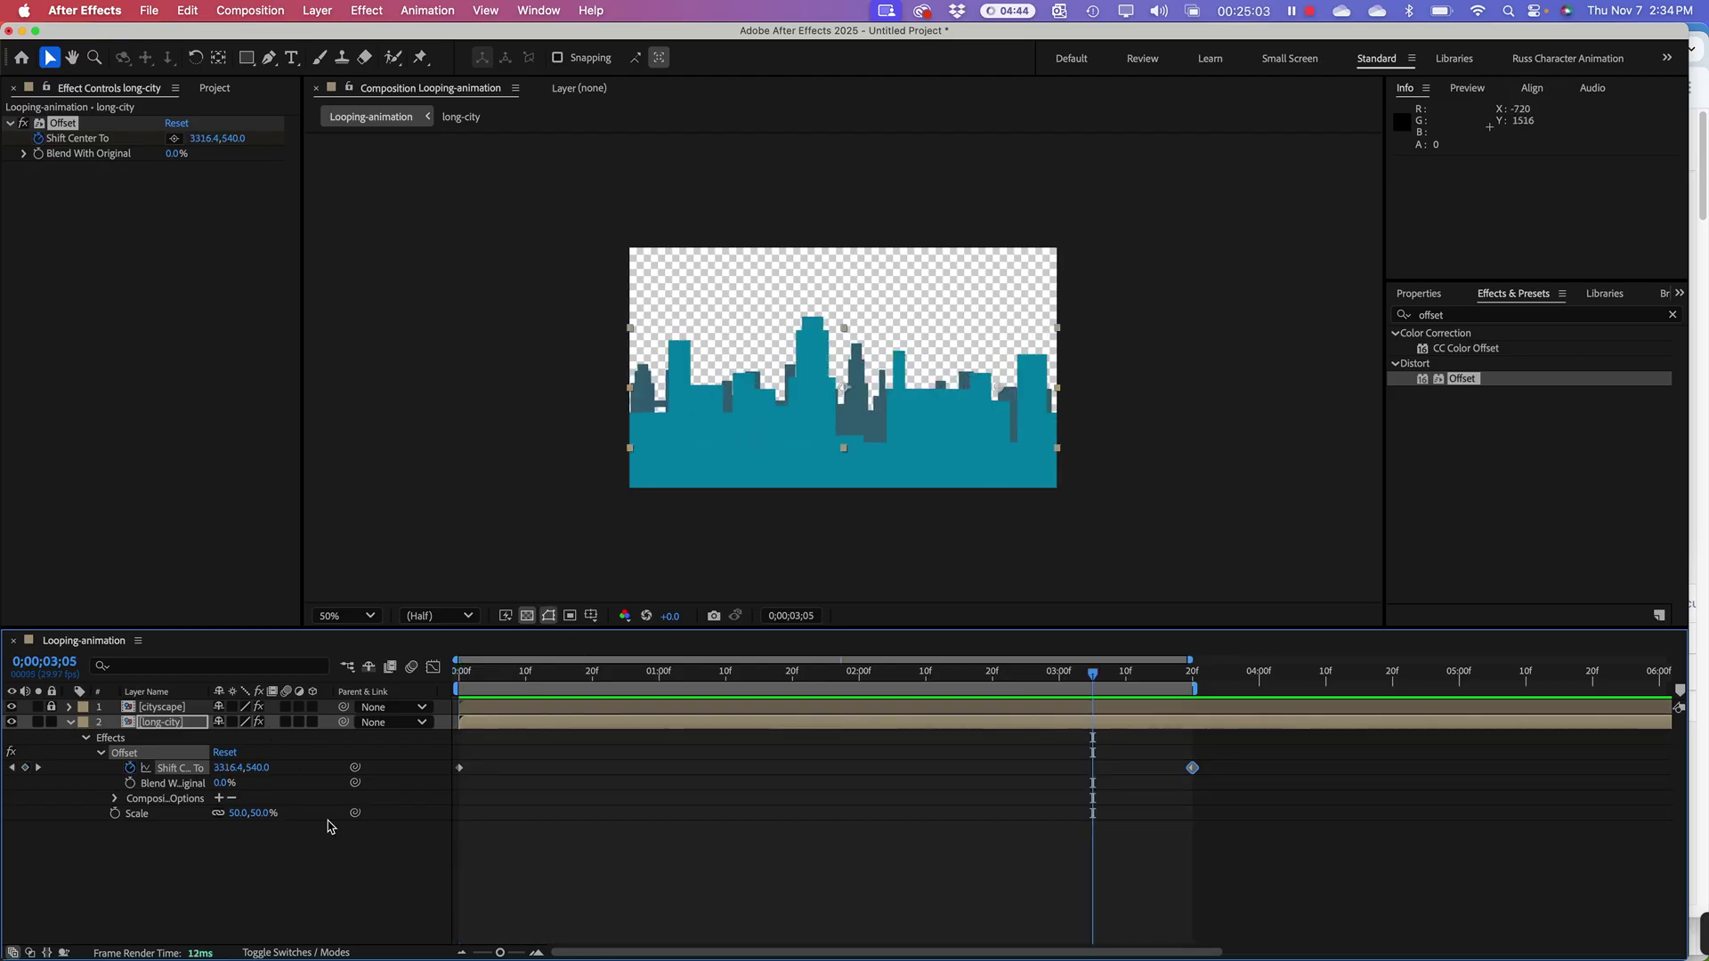
pyautogui.click(72, 724)
pyautogui.click(229, 806)
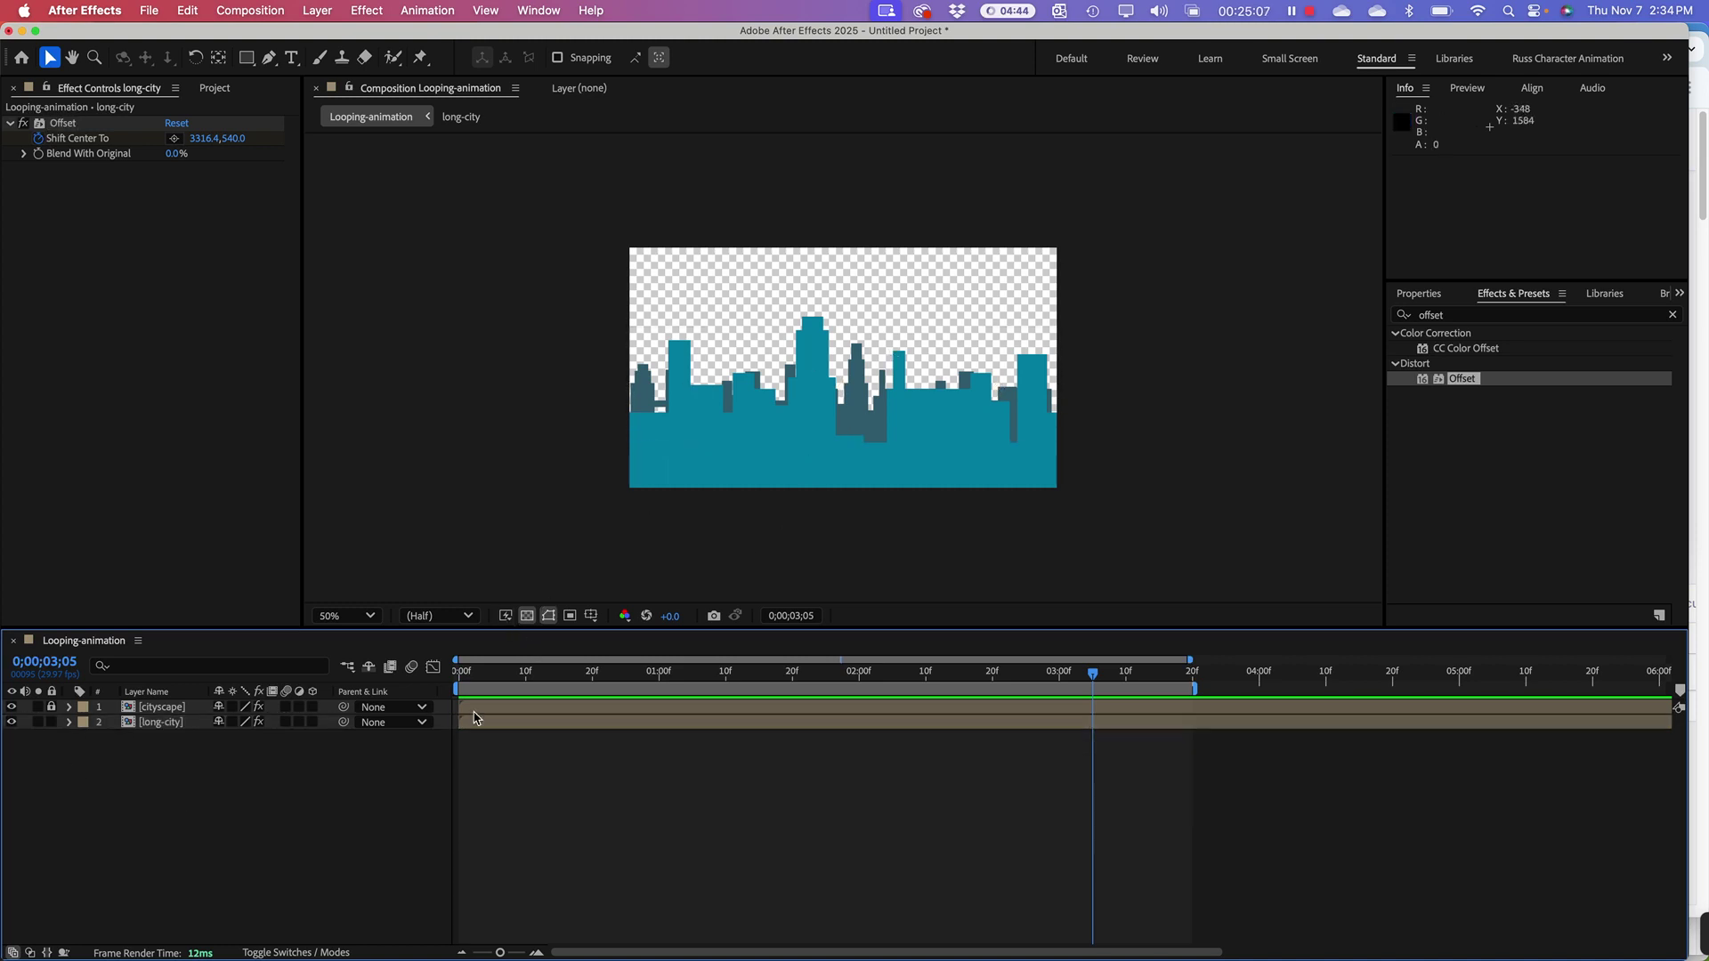
# Step: Create a 1920x1080 Dark Royal Blue solid and drag it beneath both skyline layers
pyautogui.rightClick(211, 779)
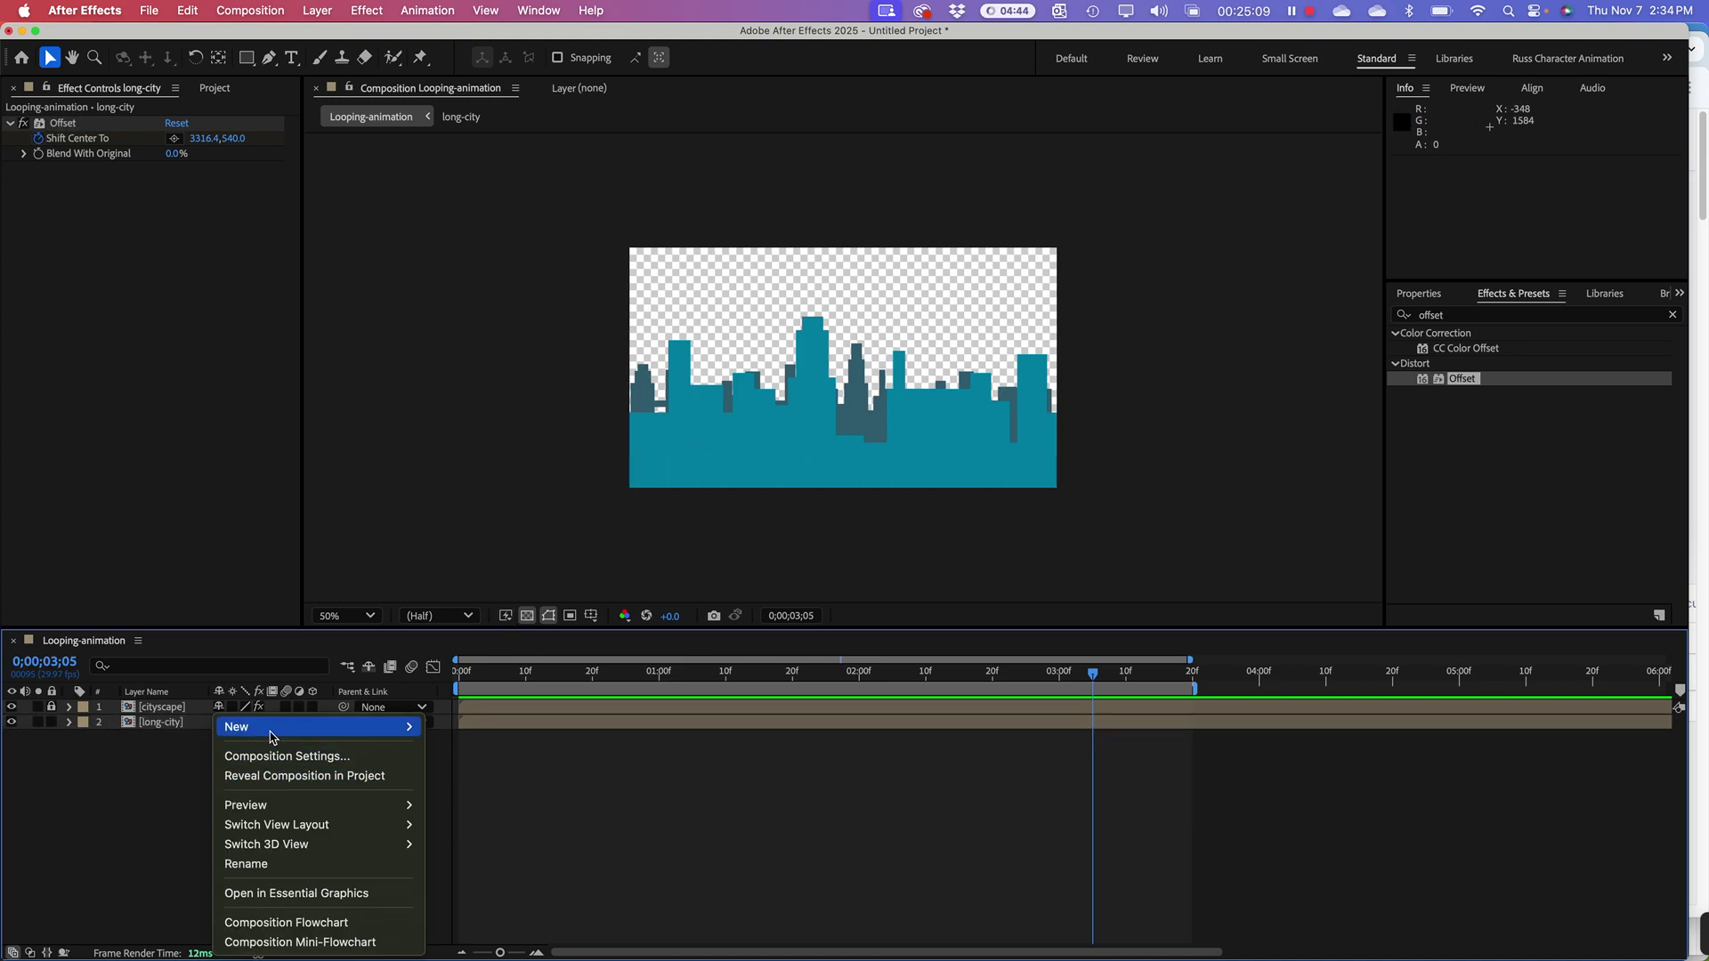
pyautogui.moveTo(249, 726)
pyautogui.click(453, 776)
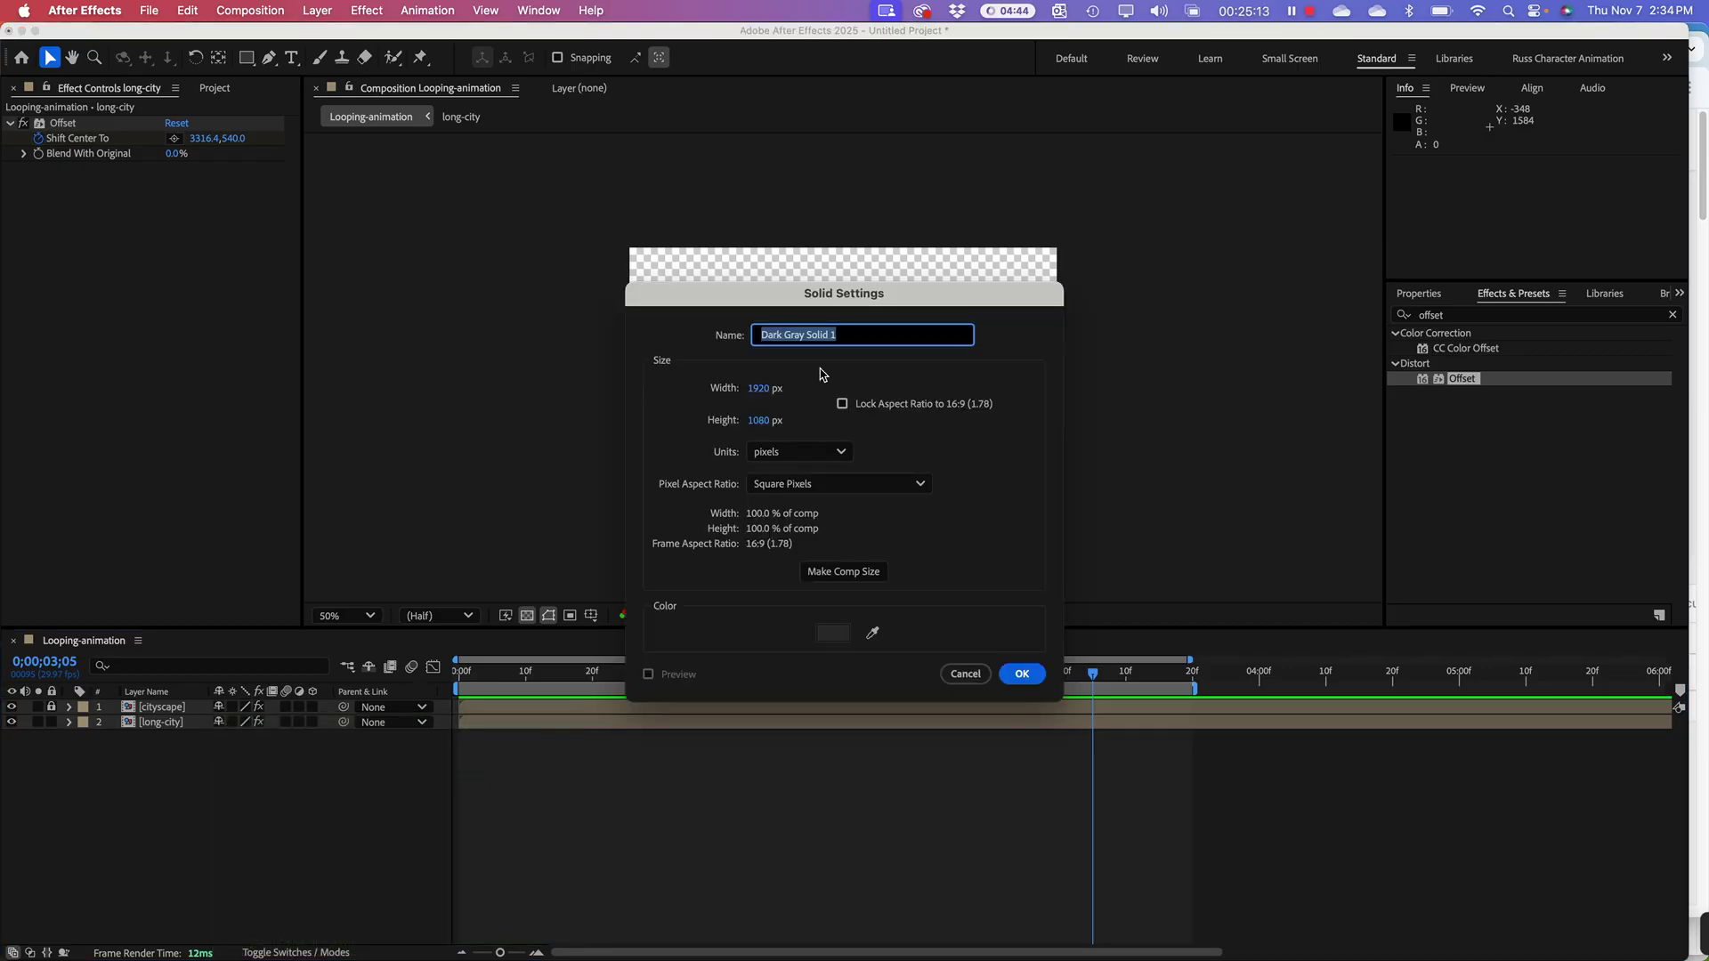
pyautogui.click(857, 596)
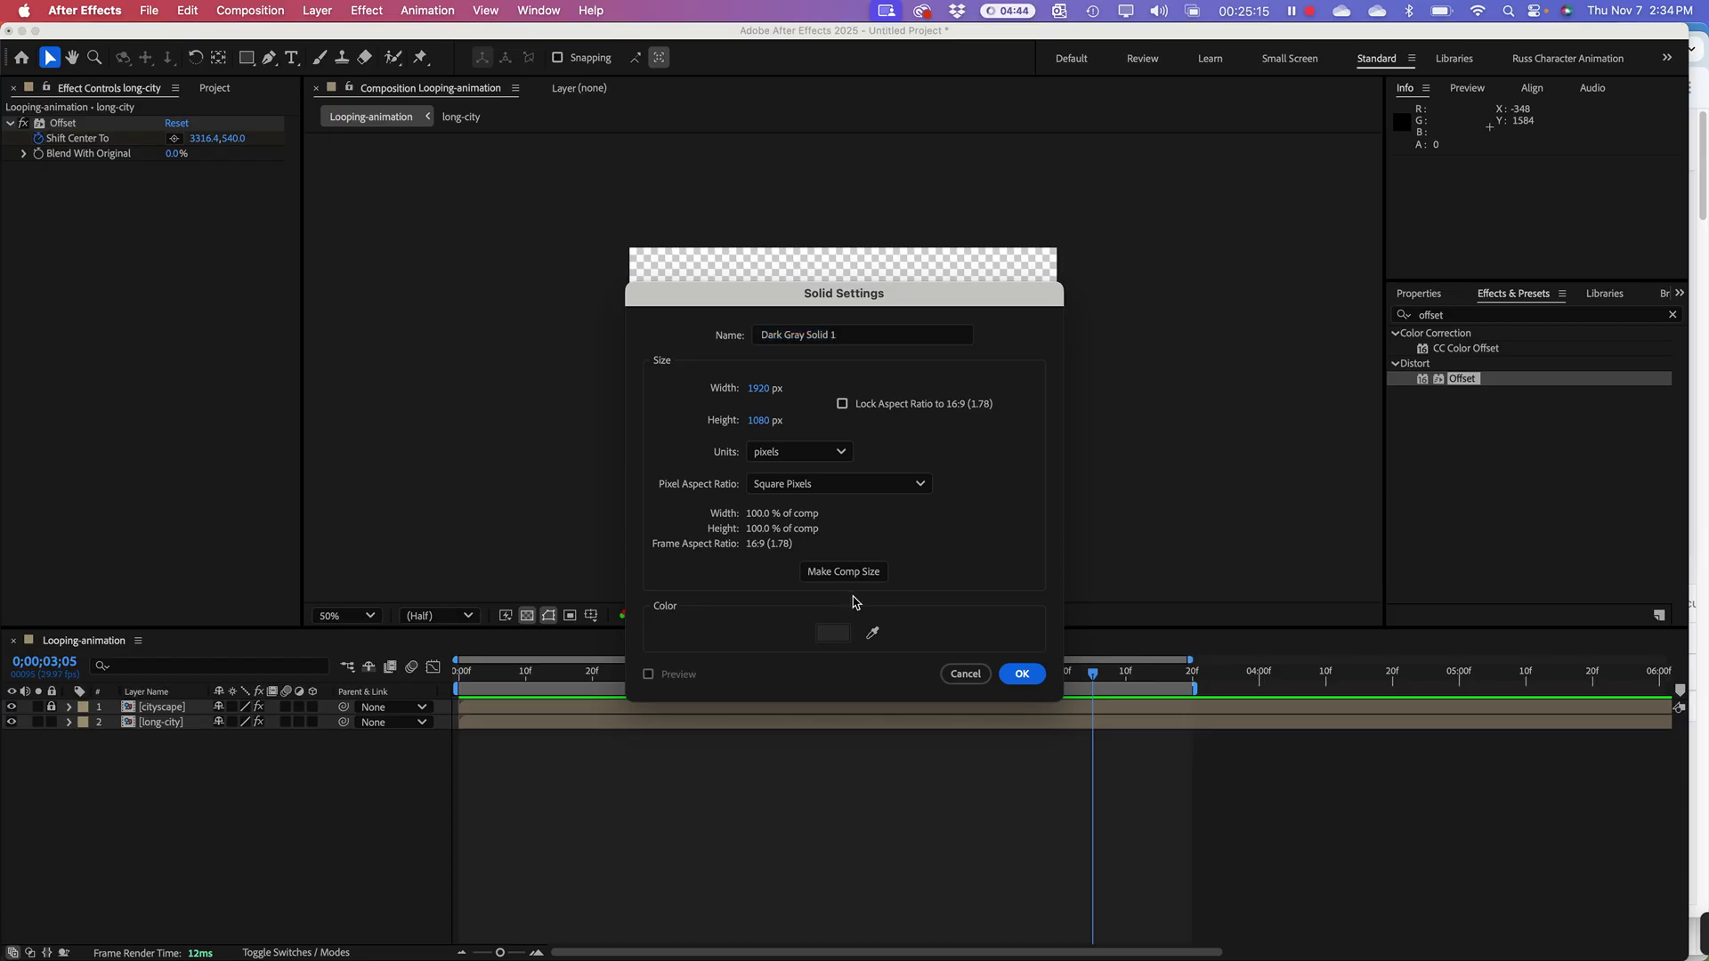
pyautogui.click(833, 633)
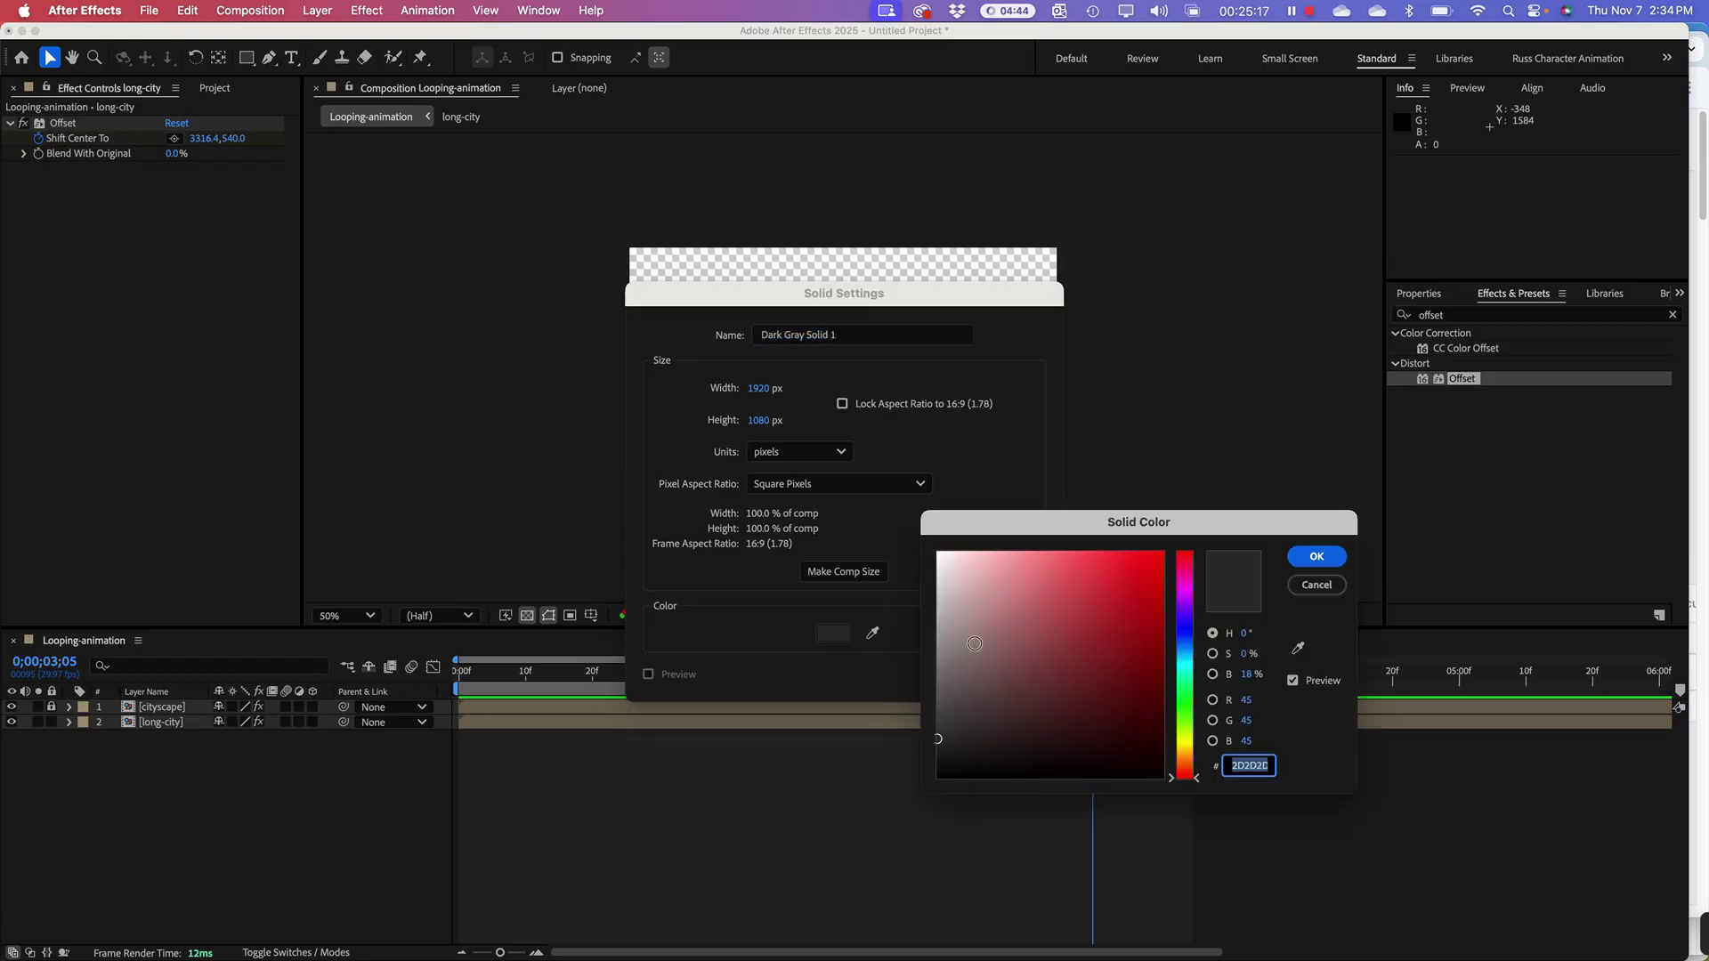
pyautogui.moveTo(1197, 643); pyautogui.dragTo(1161, 726)
pyautogui.click(1147, 696)
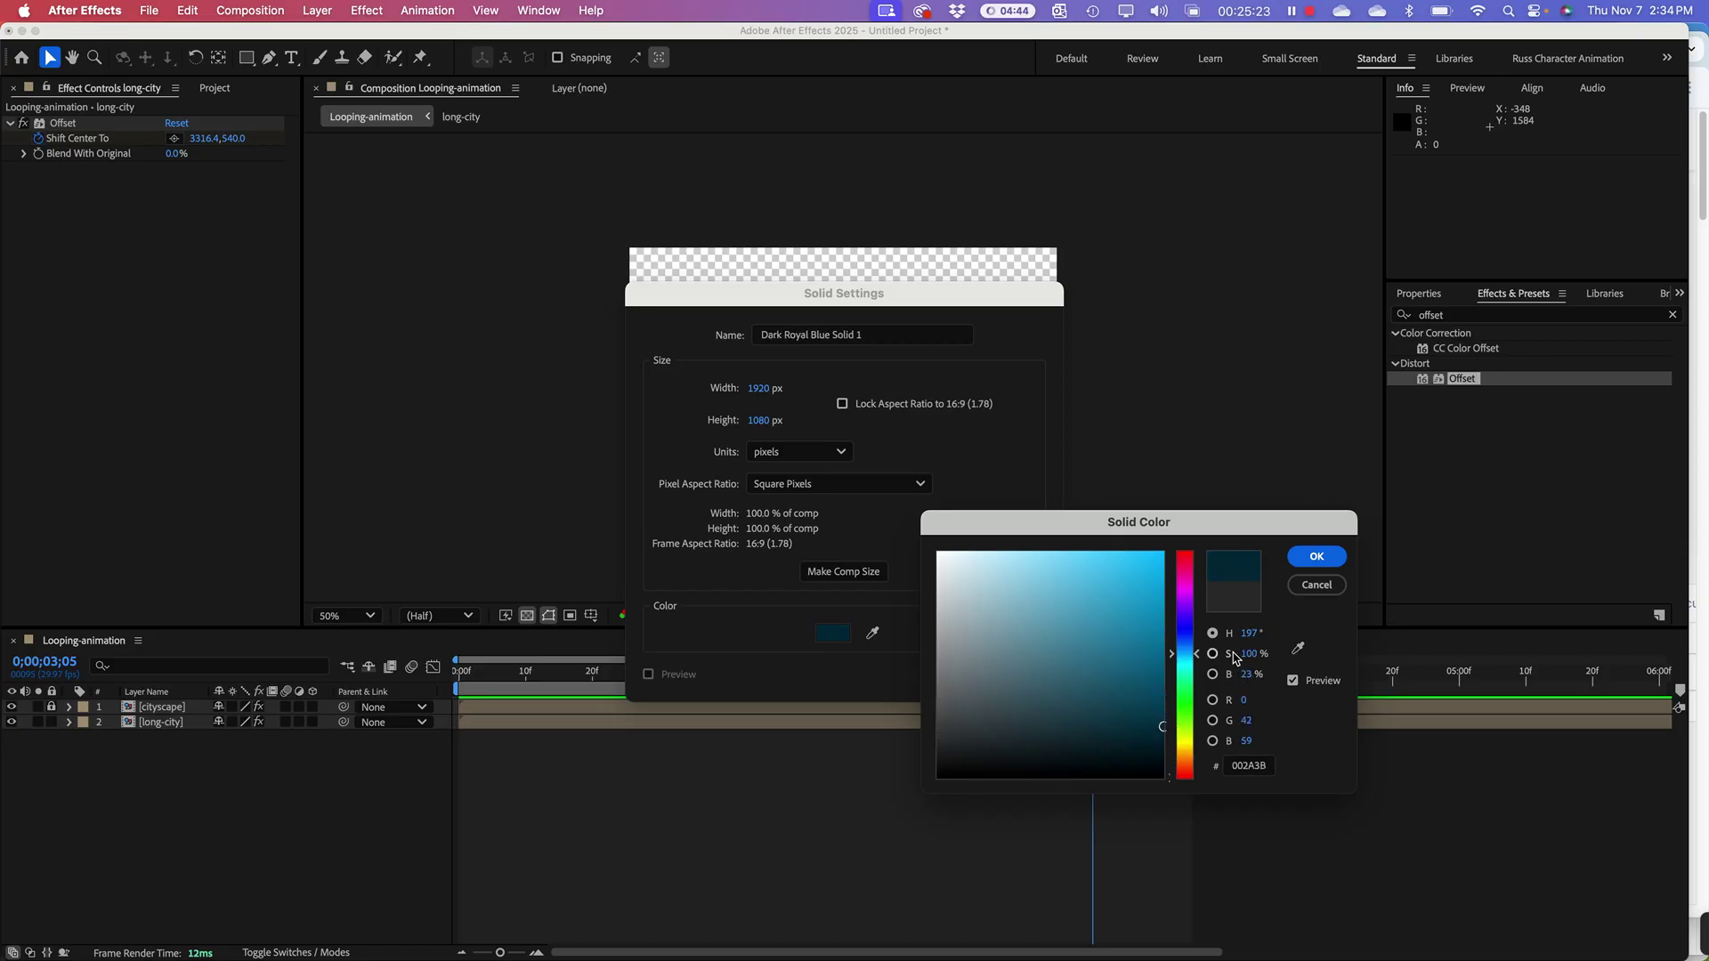
pyautogui.moveTo(1200, 657); pyautogui.dragTo(1201, 654)
pyautogui.click(1304, 566)
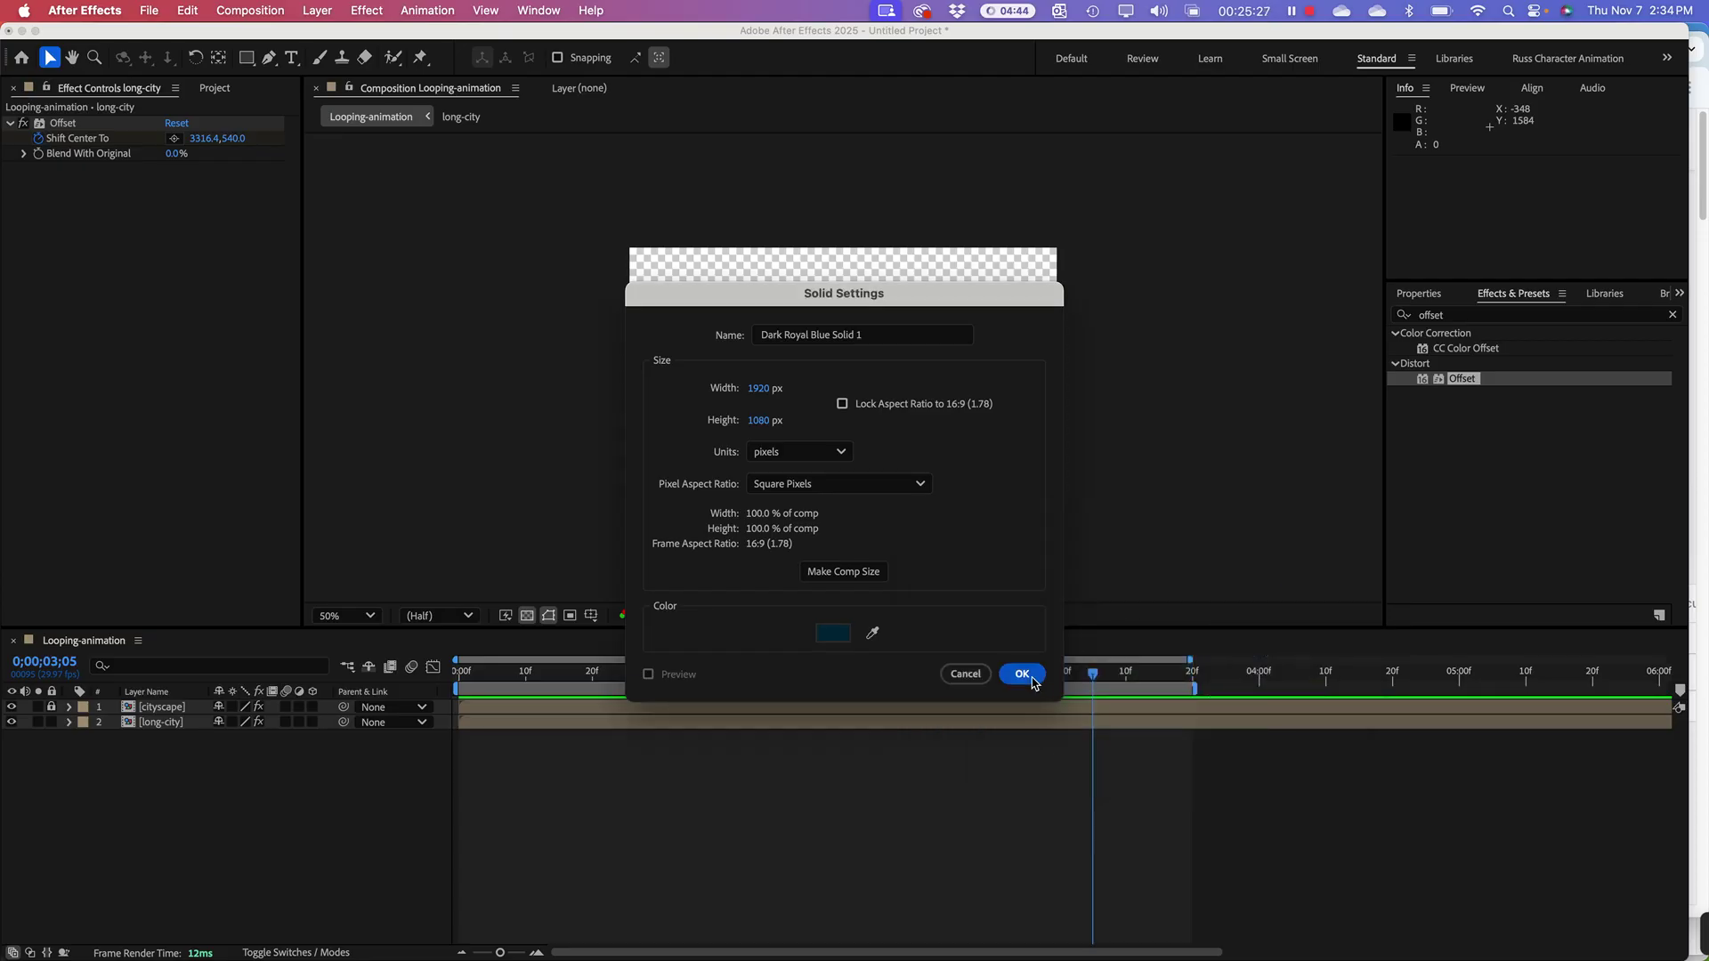
pyautogui.click(1020, 674)
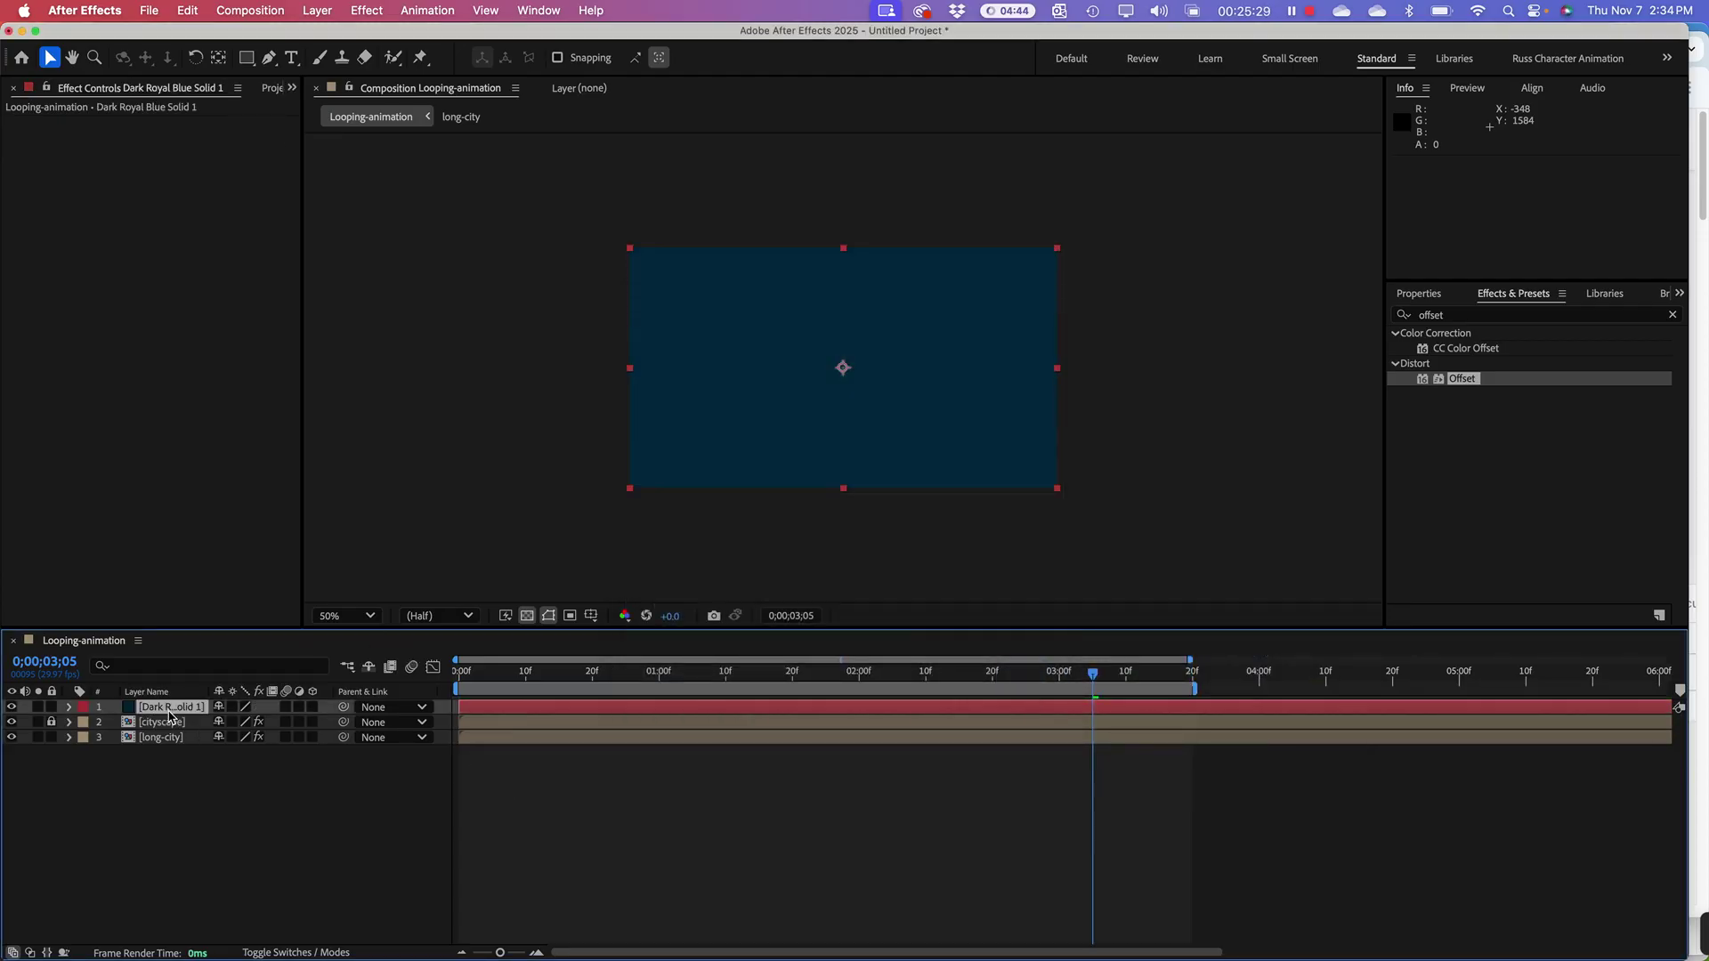
pyautogui.moveTo(169, 706); pyautogui.dragTo(178, 753)
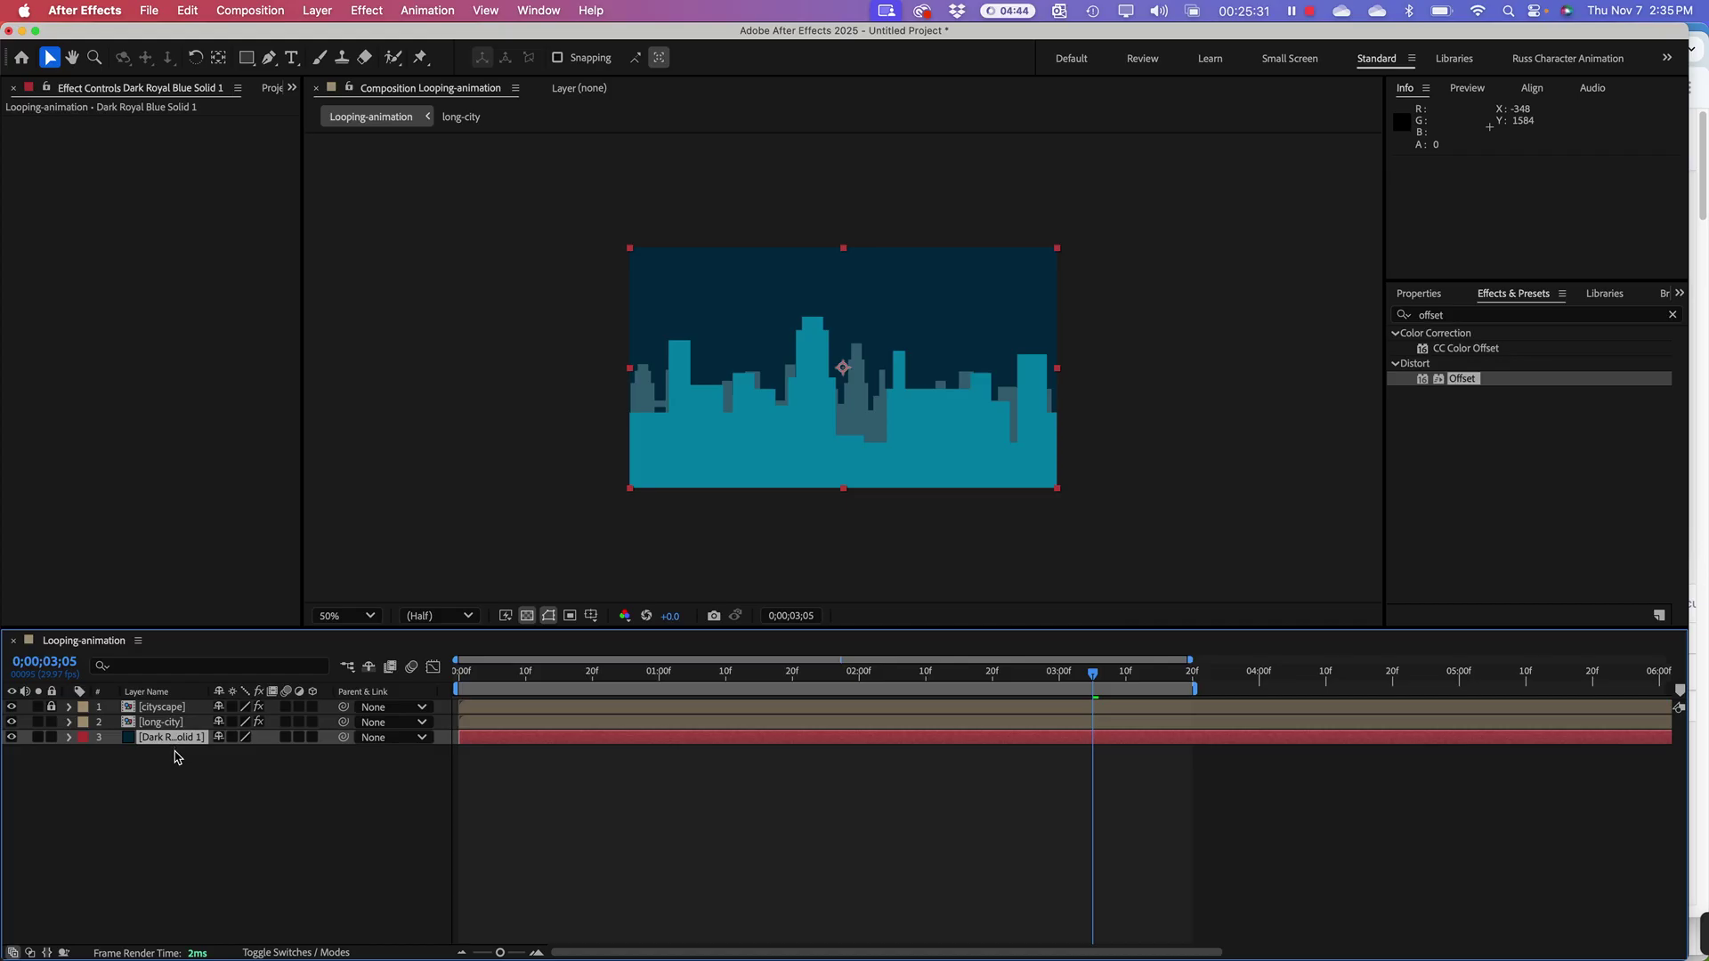
pyautogui.moveTo(634, 681); pyautogui.dragTo(445, 681)
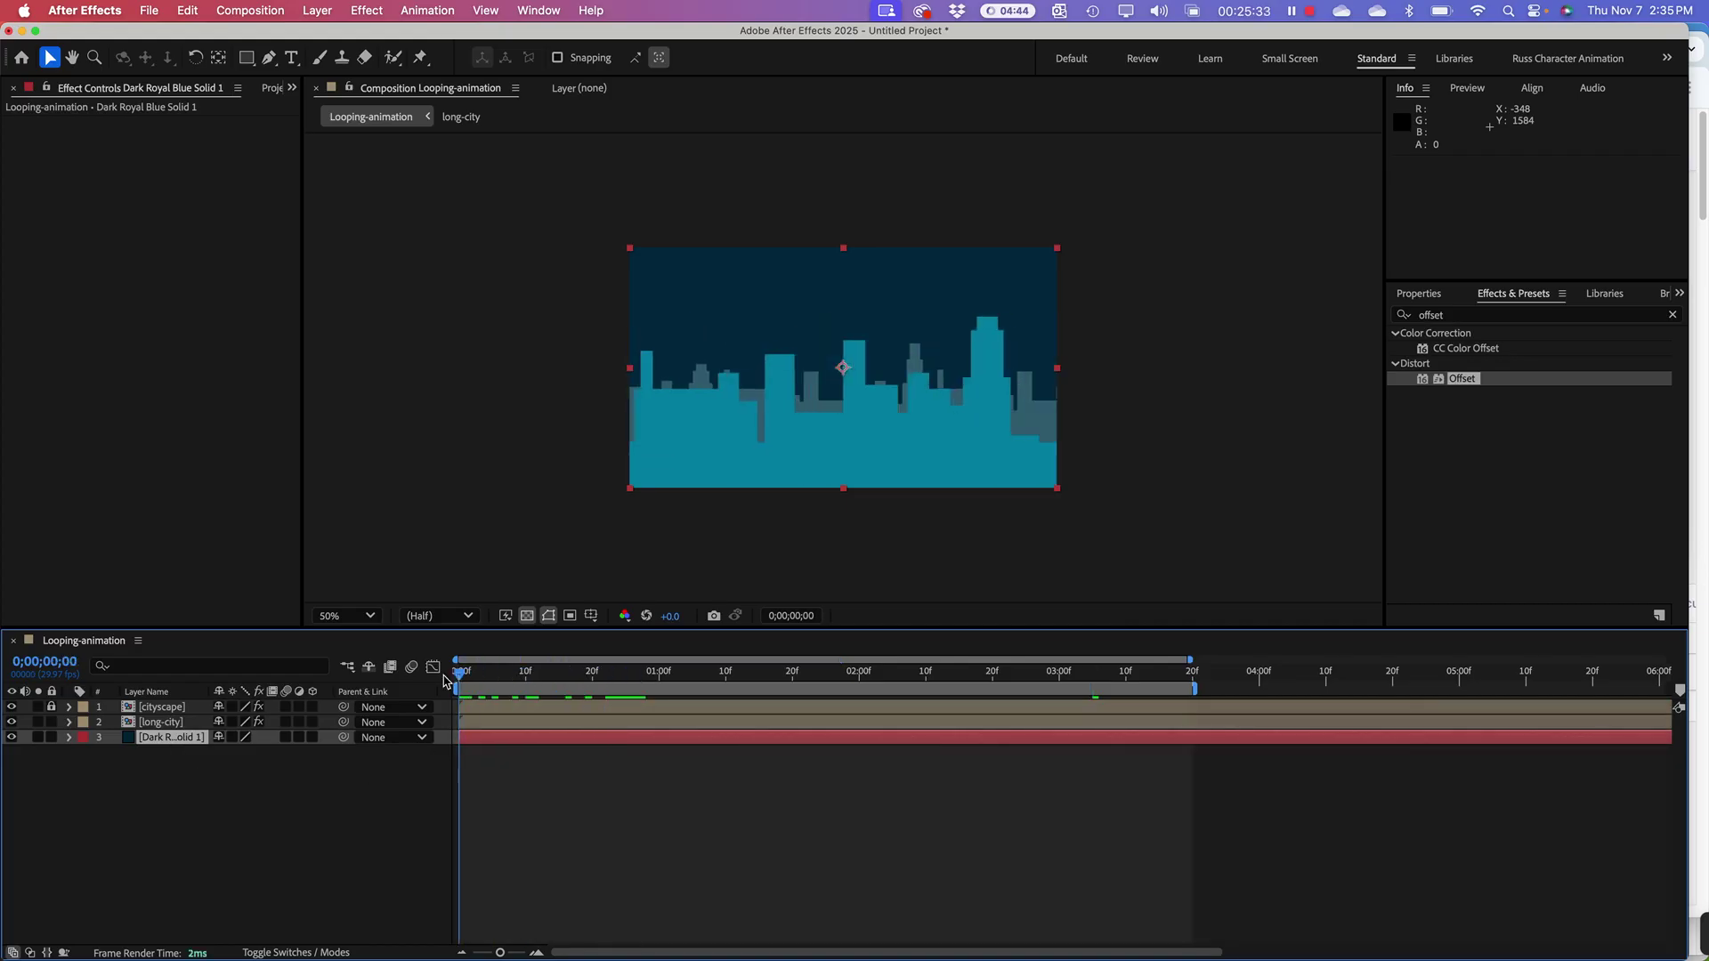
# Step: Draw a circle in the upper right sky with the Ellipse tool
pyautogui.click(348, 777)
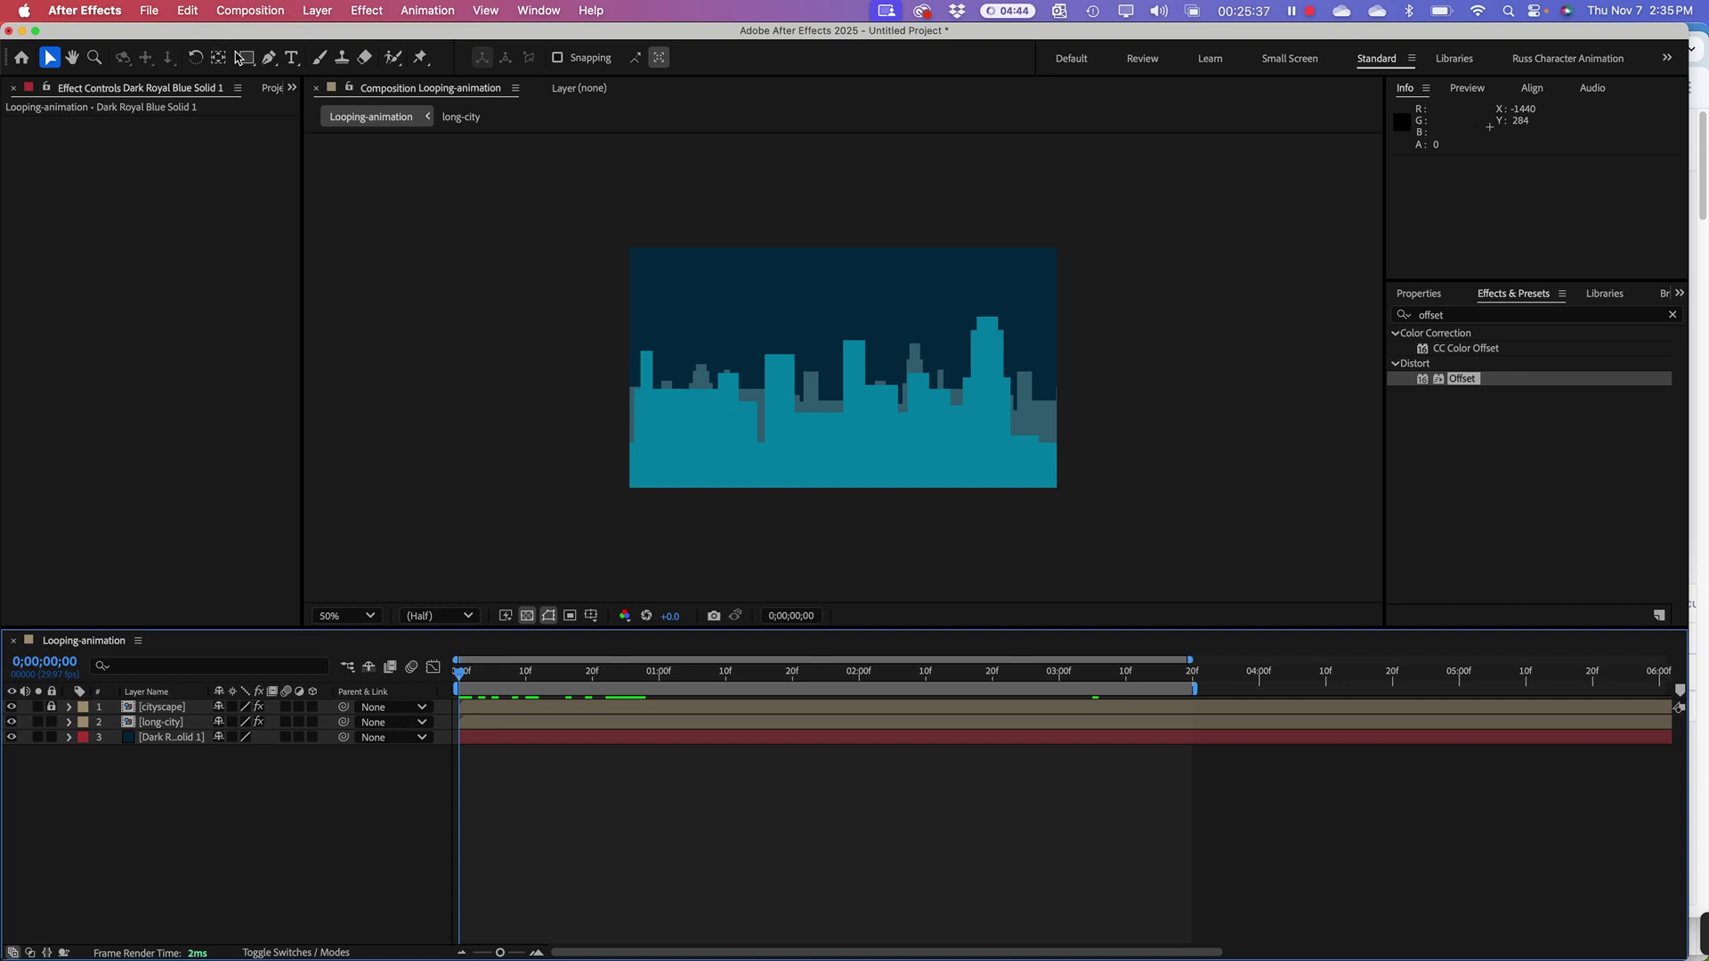
pyautogui.click(247, 57)
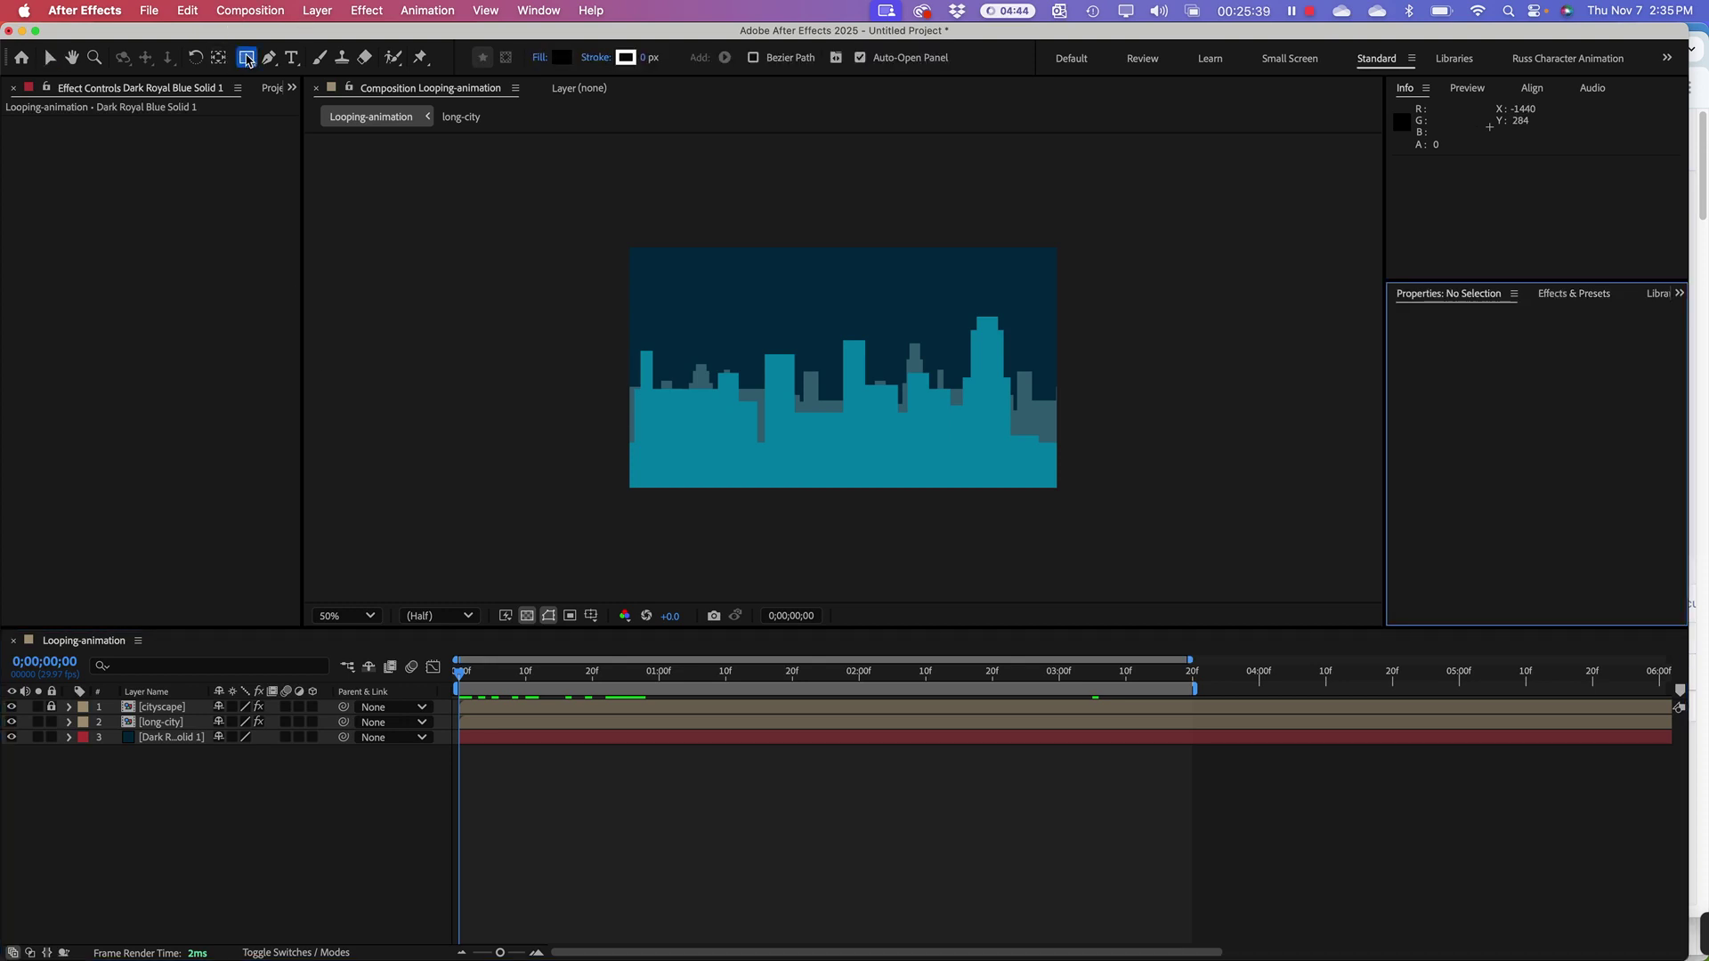
pyautogui.click(248, 58)
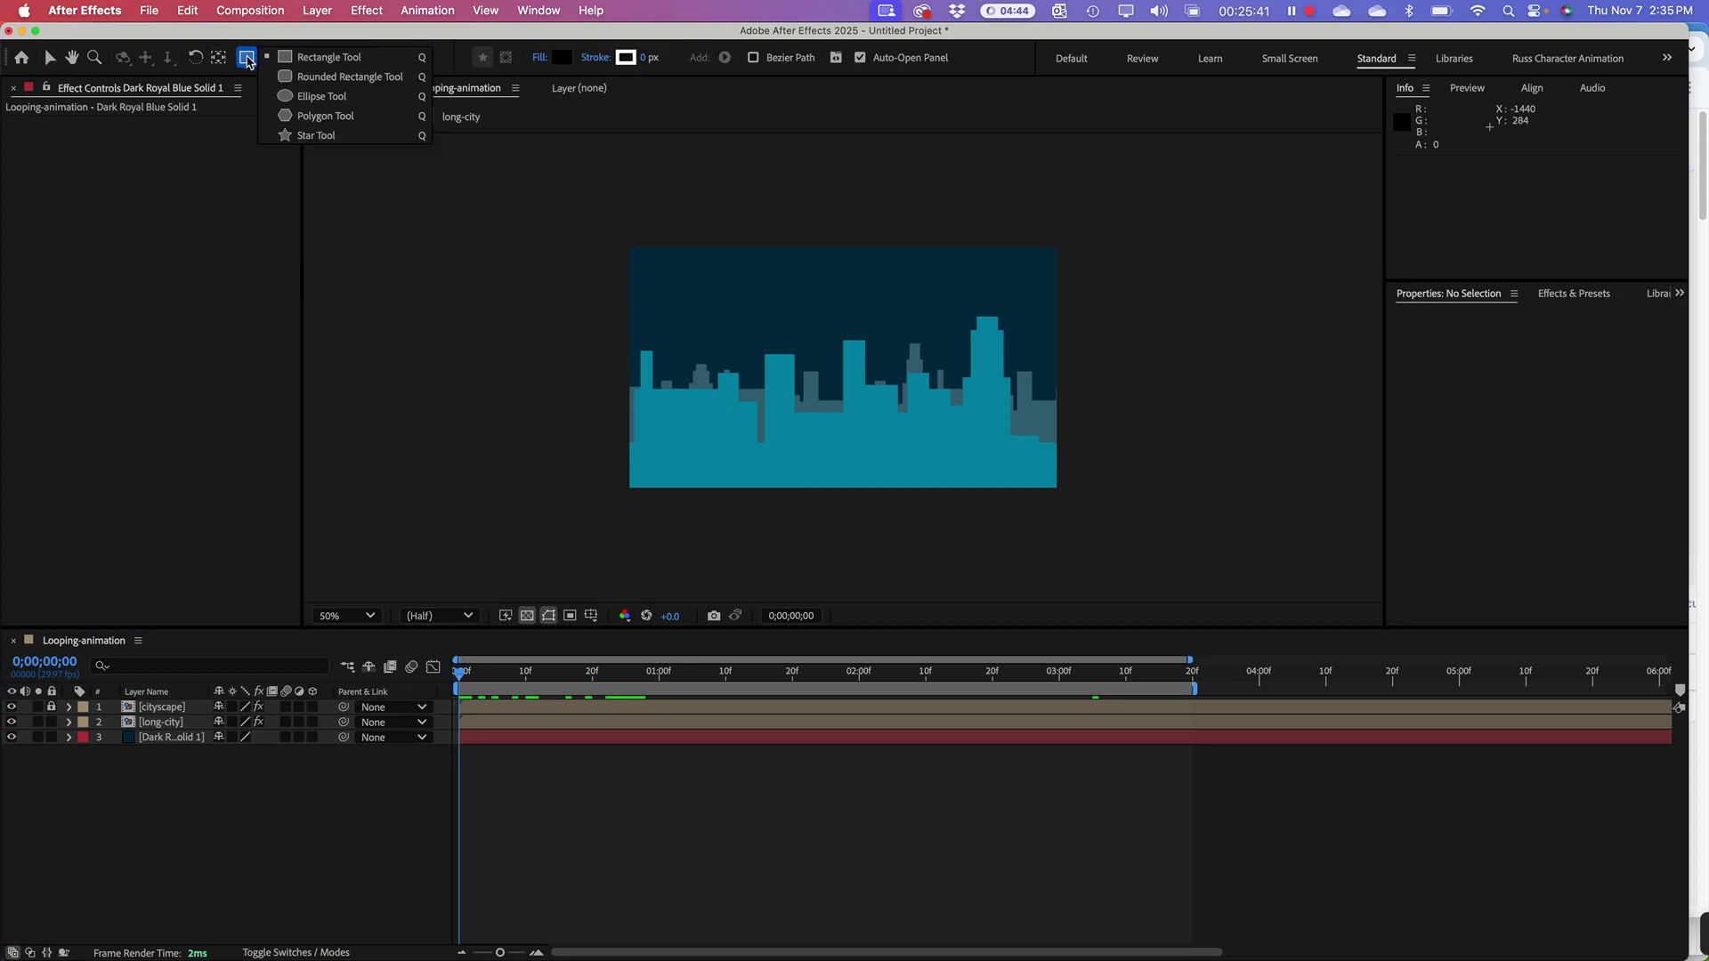
pyautogui.click(303, 97)
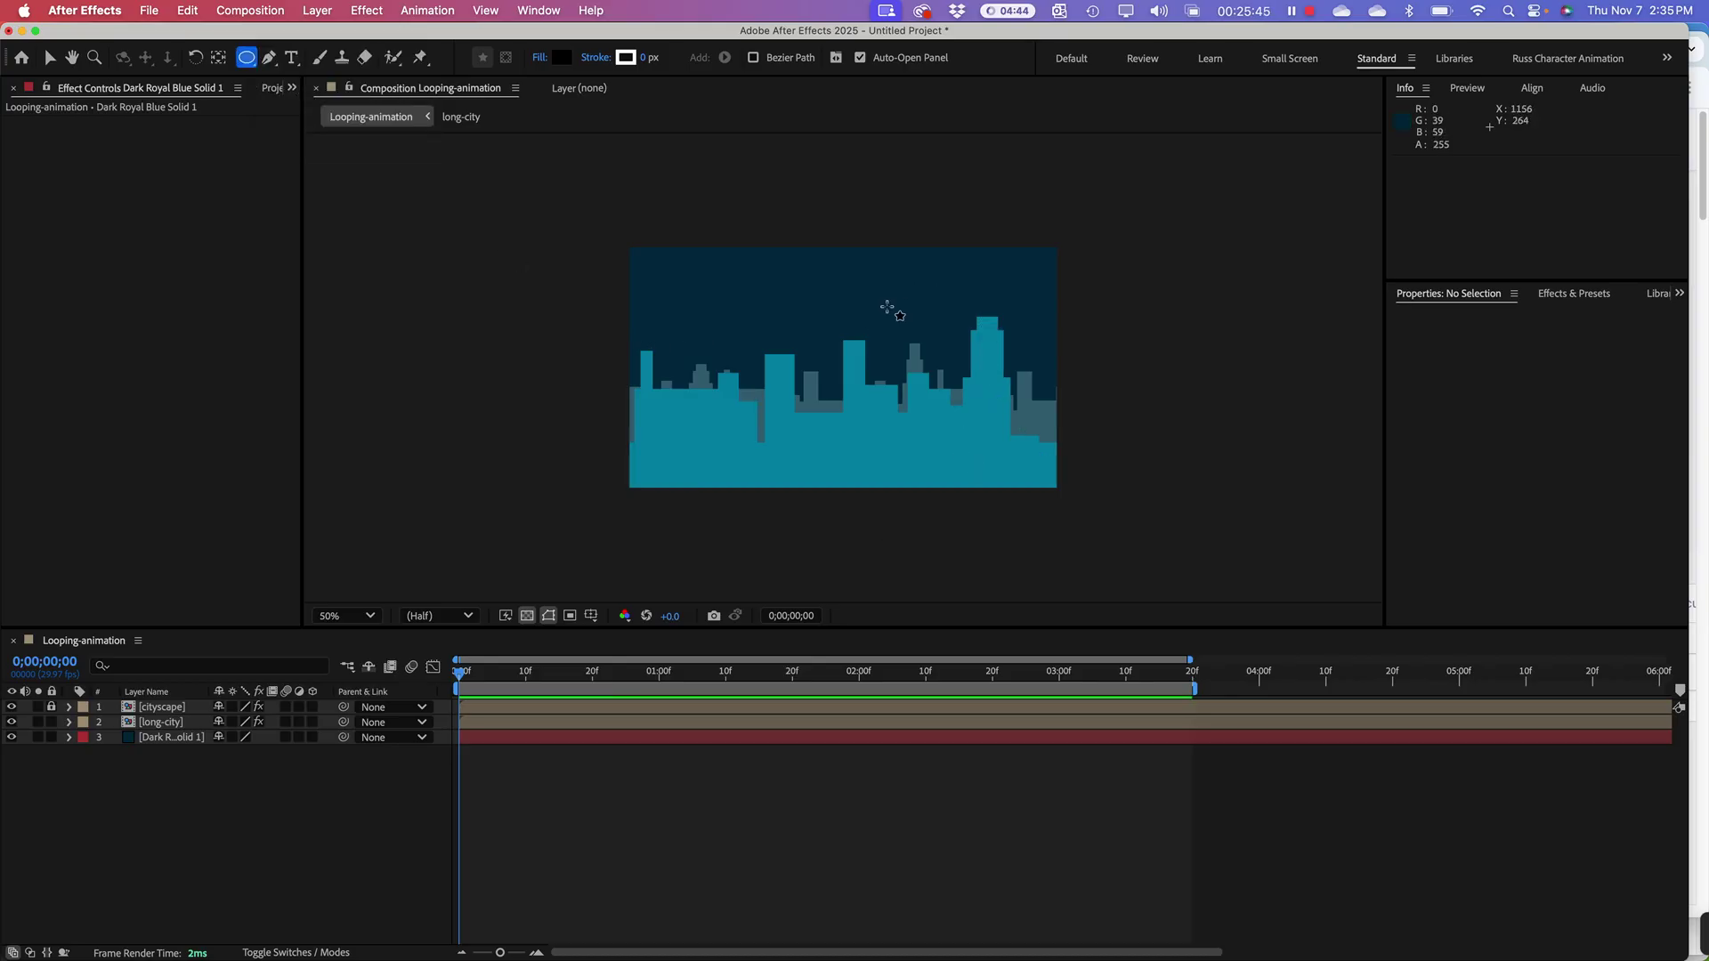
pyautogui.click(884, 307)
pyautogui.moveTo(884, 306); pyautogui.dragTo(996, 418)
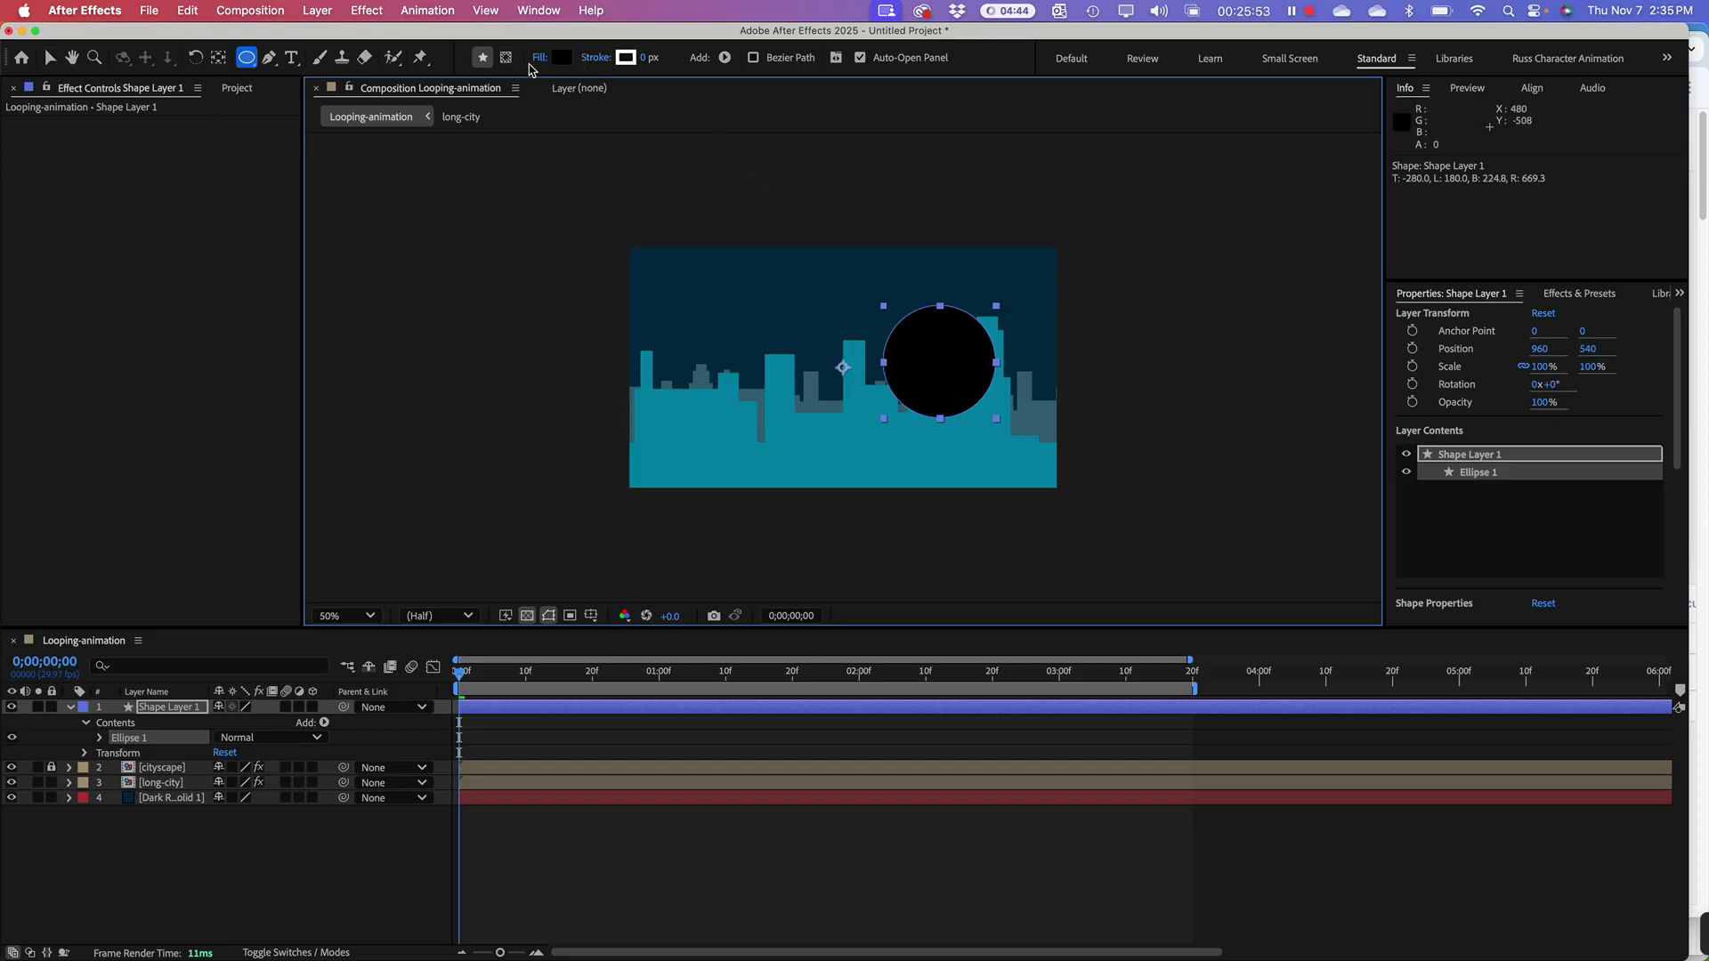
# Step: Give the circle a pale yellow (FDF4A4) fill
pyautogui.click(561, 57)
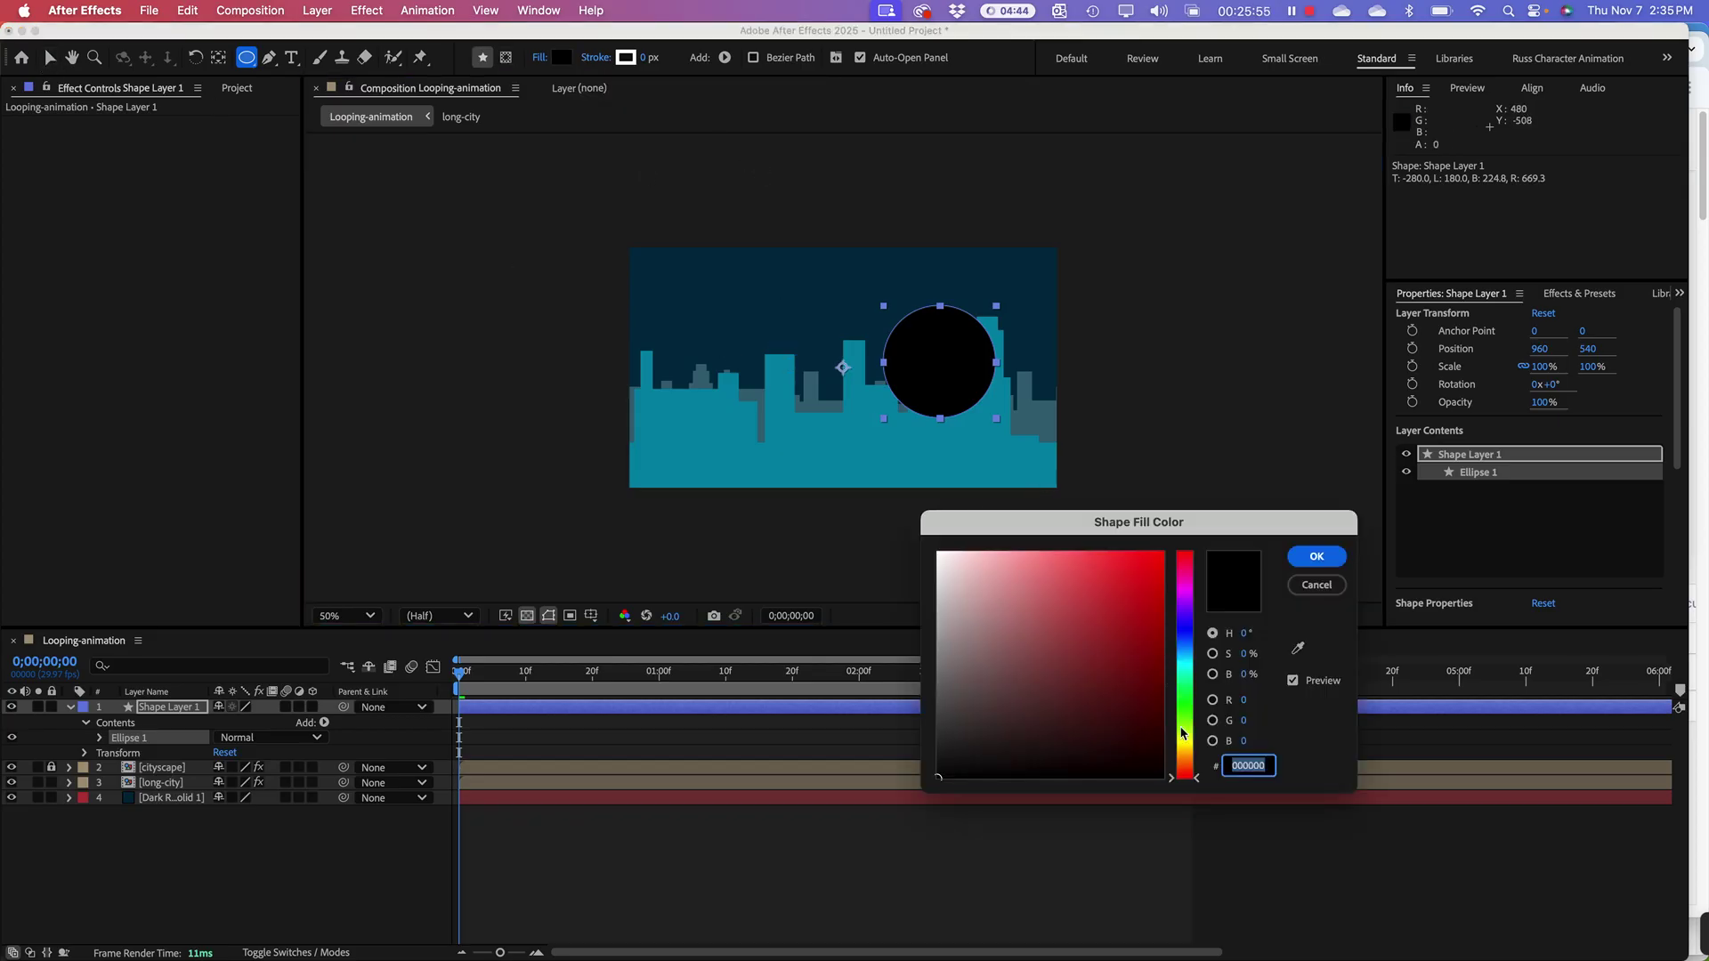
pyautogui.moveTo(1193, 762); pyautogui.dragTo(1194, 746)
pyautogui.moveTo(1104, 618); pyautogui.dragTo(1159, 563)
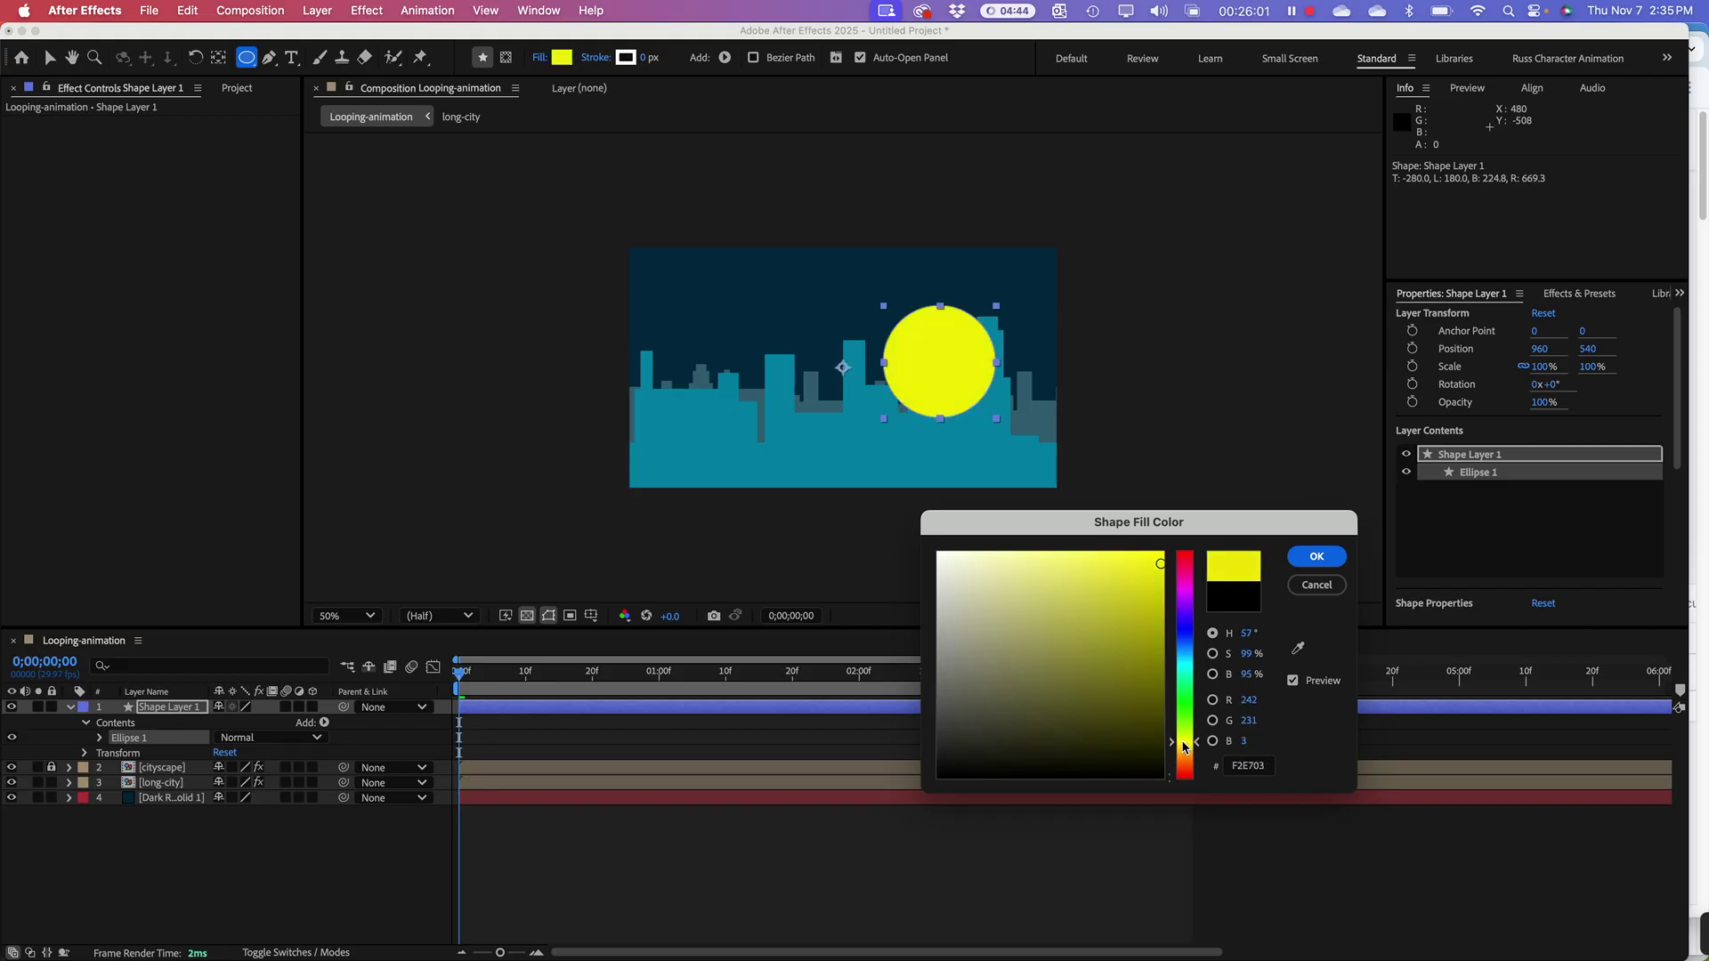
pyautogui.click(1185, 748)
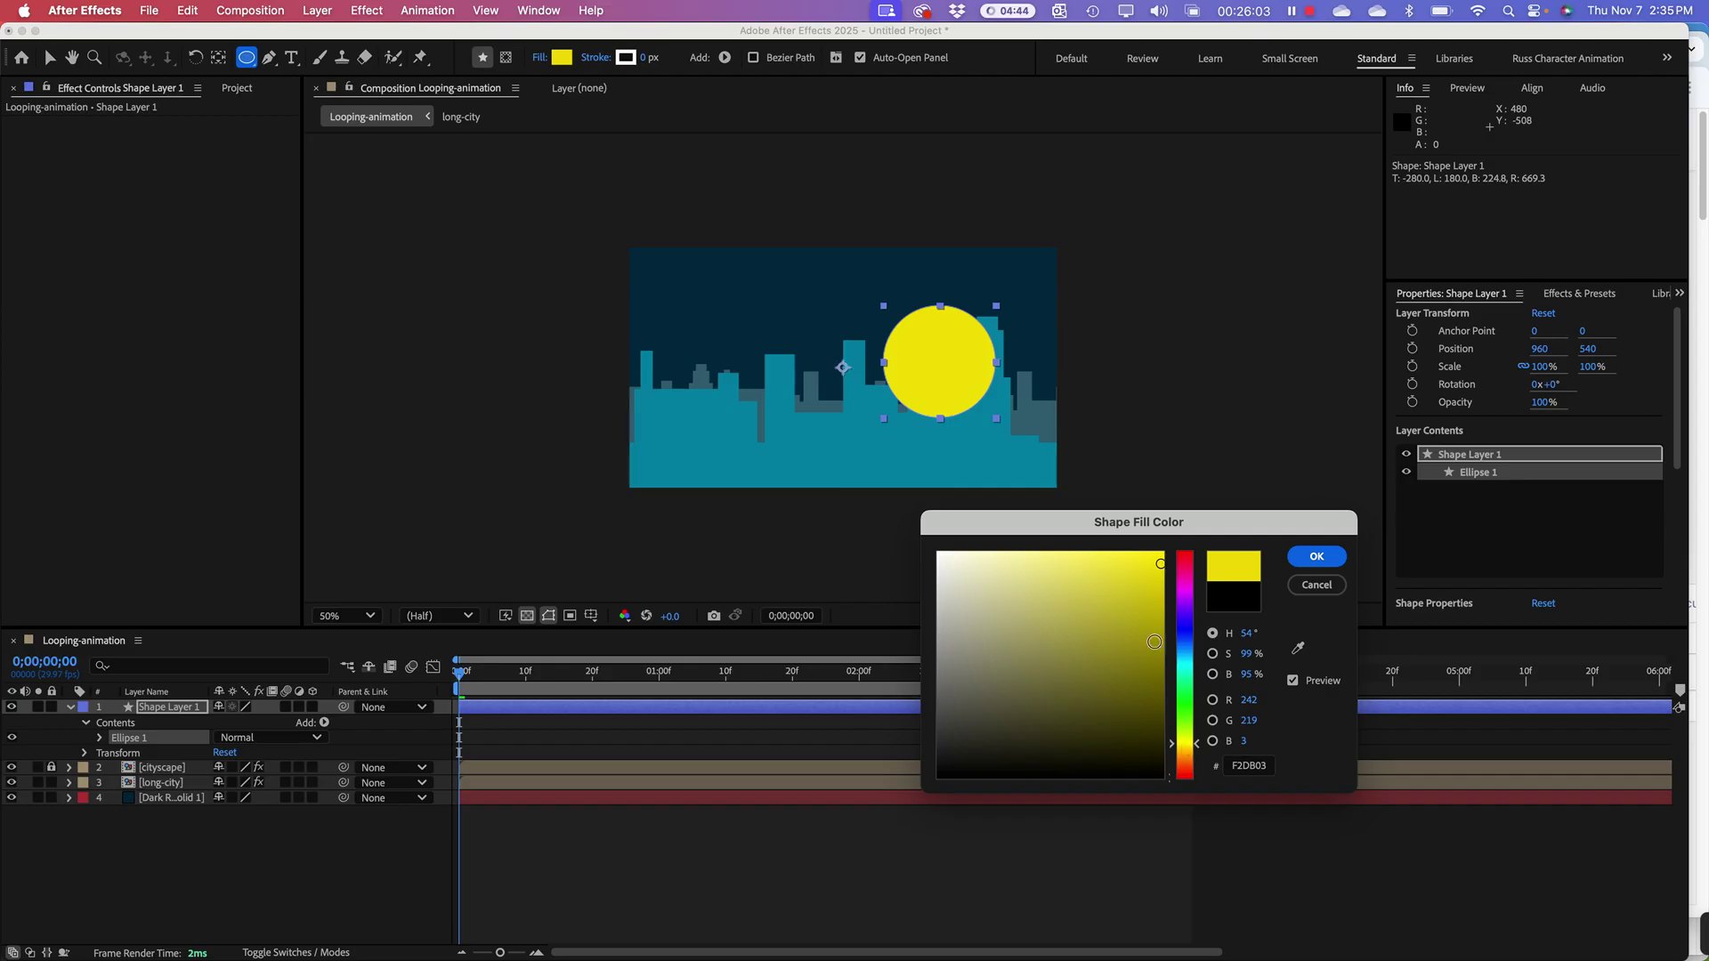
pyautogui.moveTo(1154, 642)
pyautogui.mouseDown()
pyautogui.moveTo(1110, 584)
pyautogui.moveTo(1016, 552)
pyautogui.mouseUp()
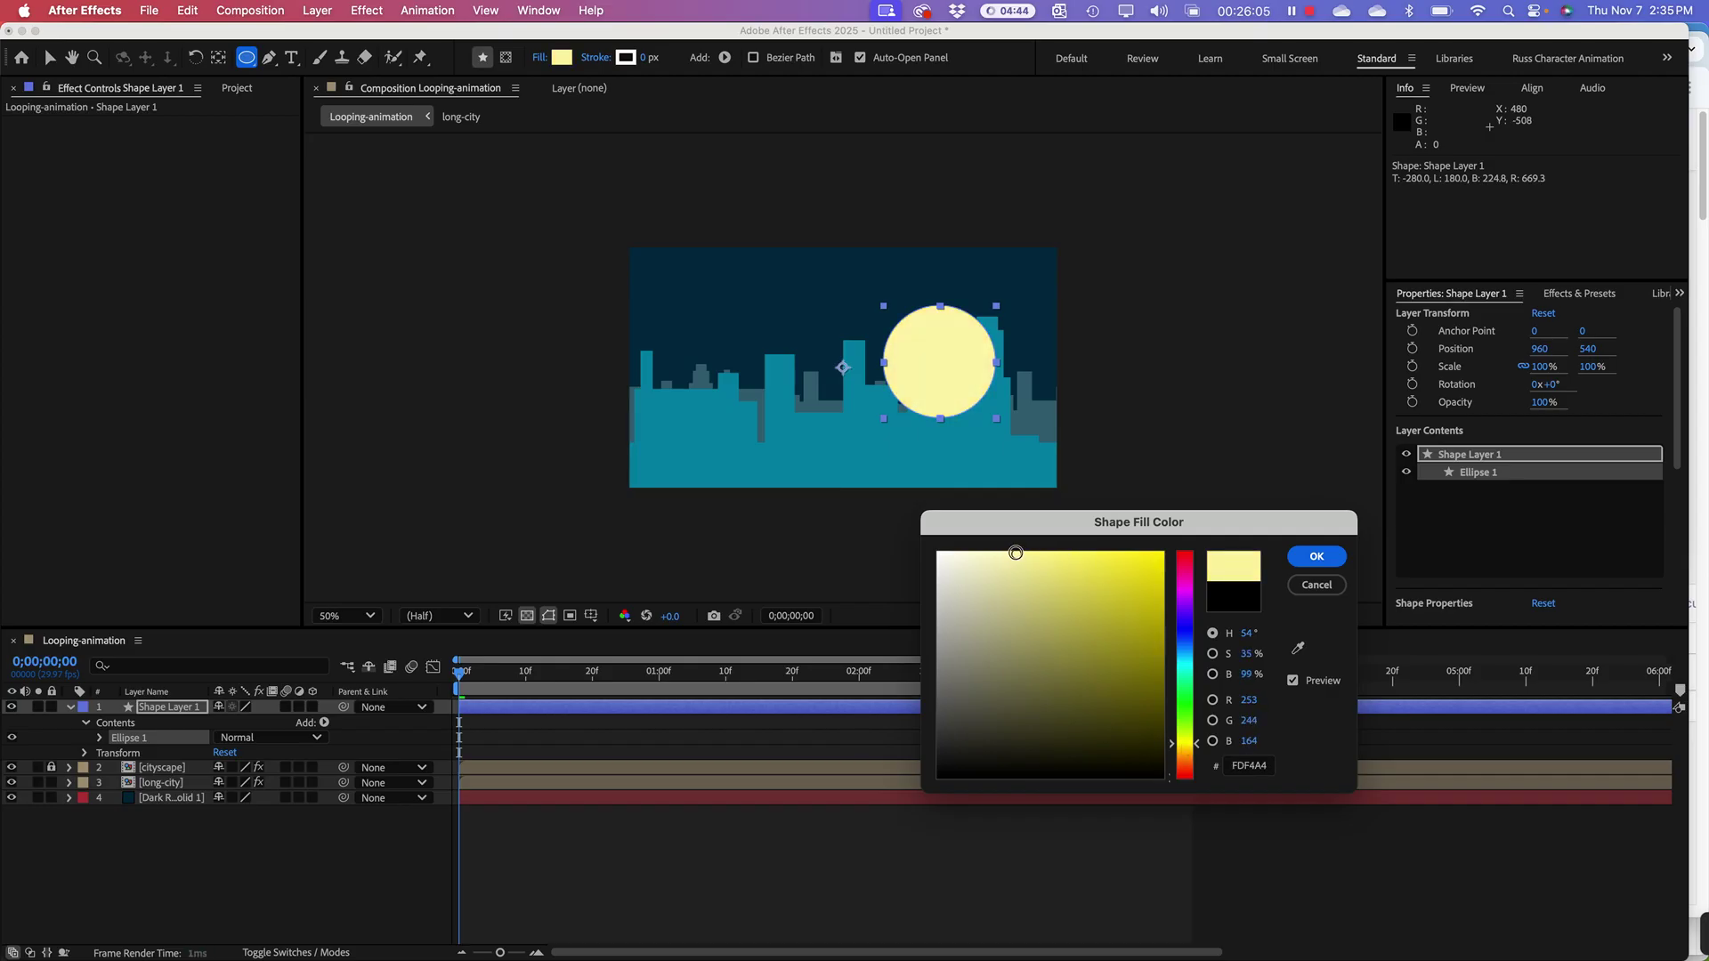
pyautogui.click(1316, 556)
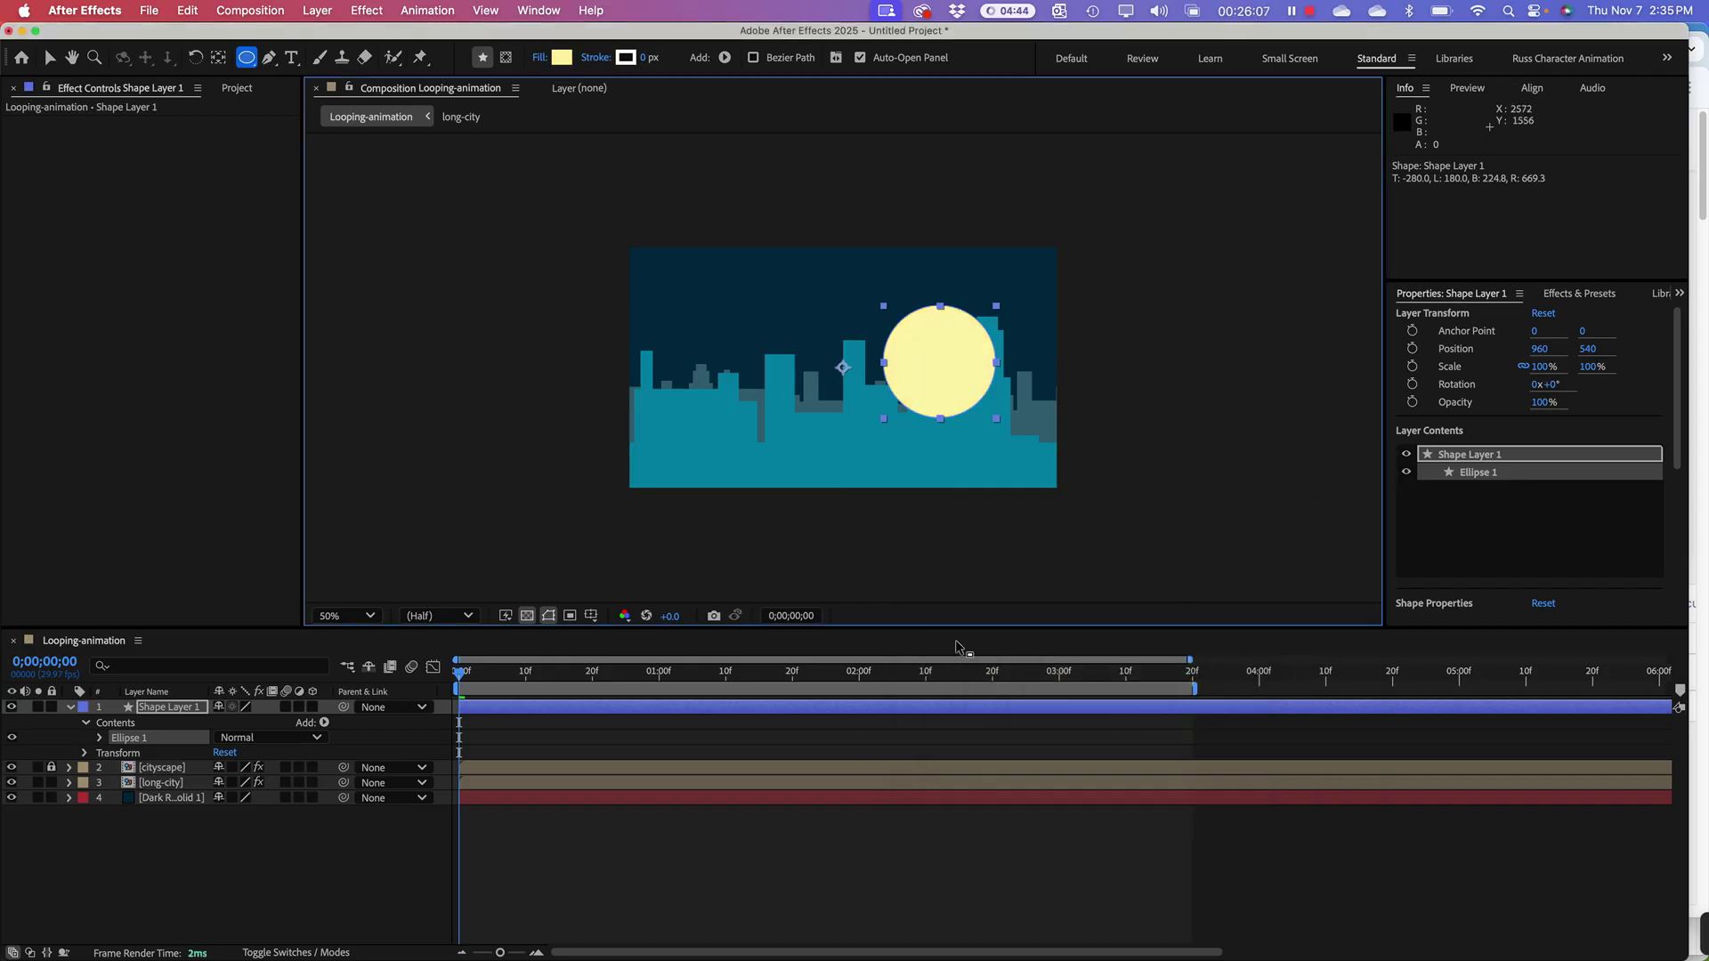
# Step: Move Shape Layer 1 (the moon) below long-city and play a preview of the scrolling skylines
pyautogui.moveTo(164, 712); pyautogui.dragTo(171, 789)
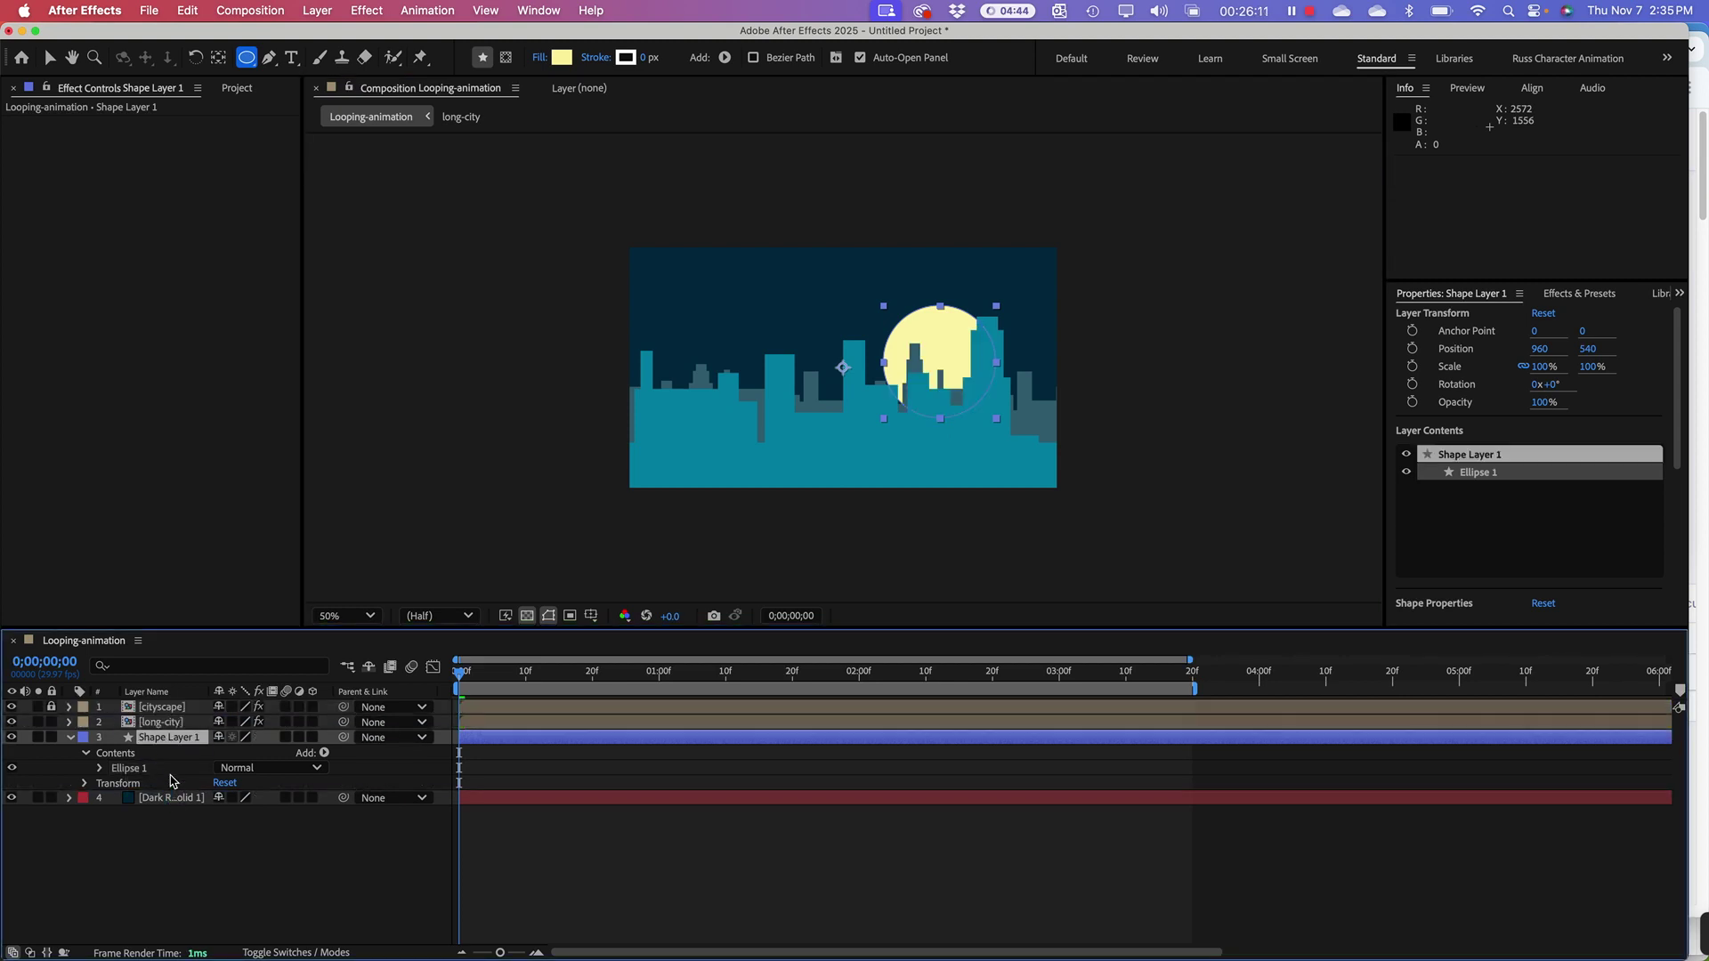
pyautogui.press('space')
pyautogui.press('space')
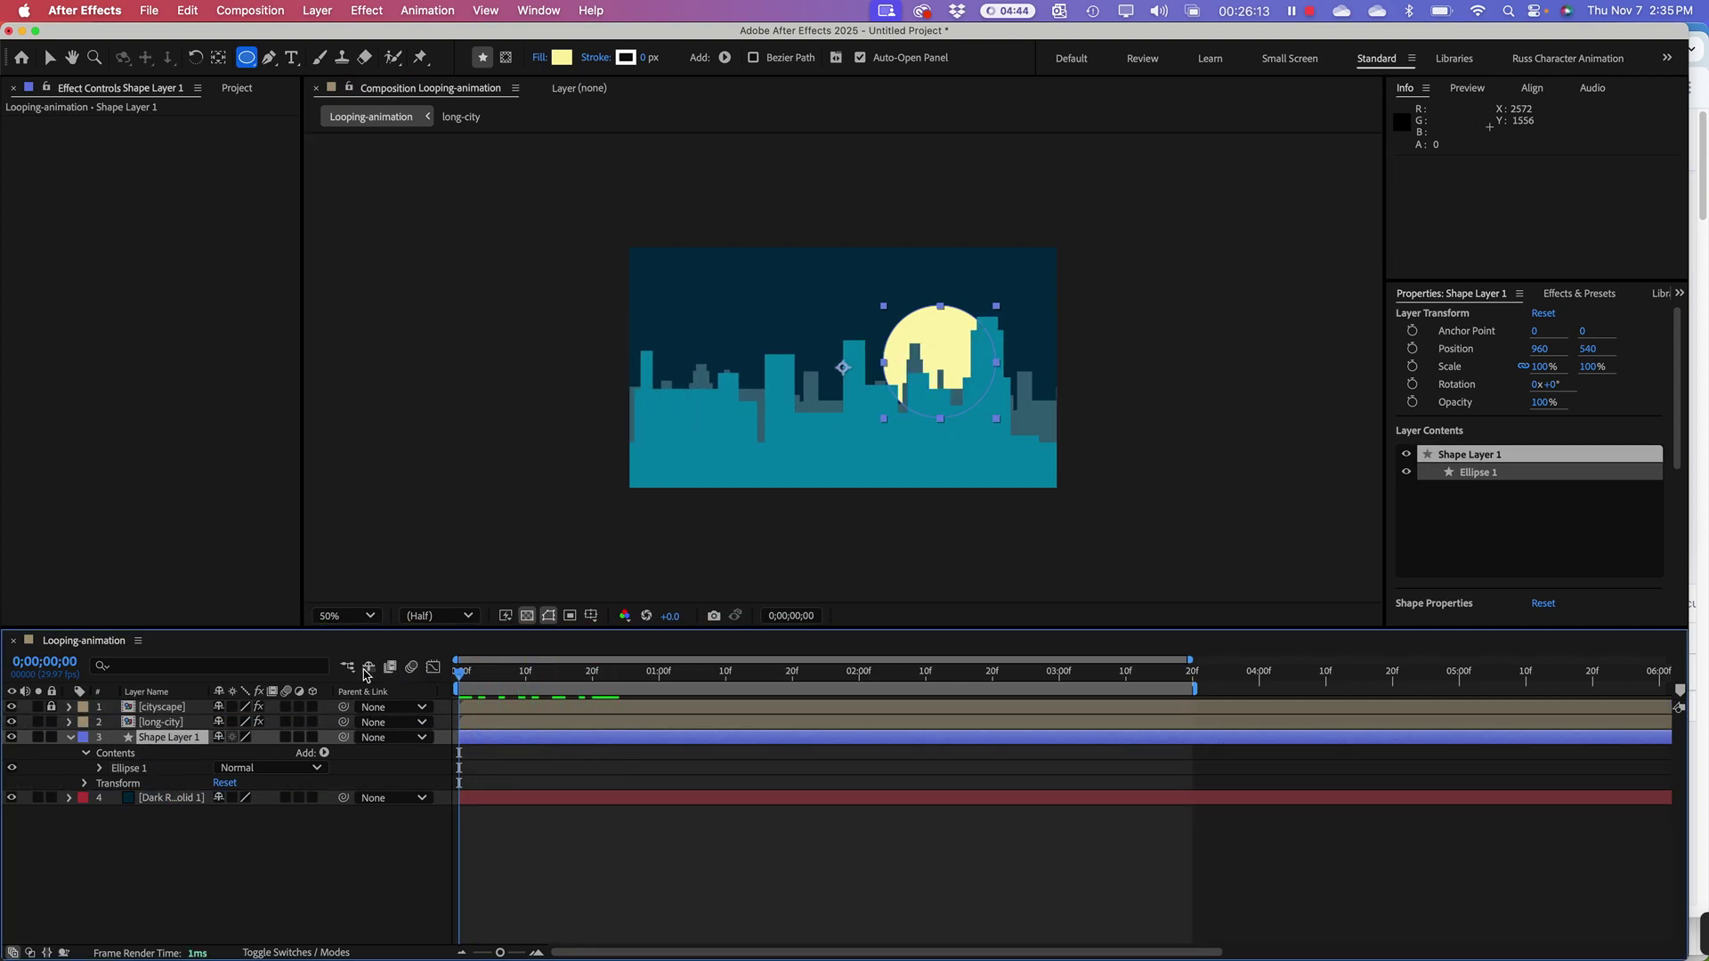
pyautogui.press('space')
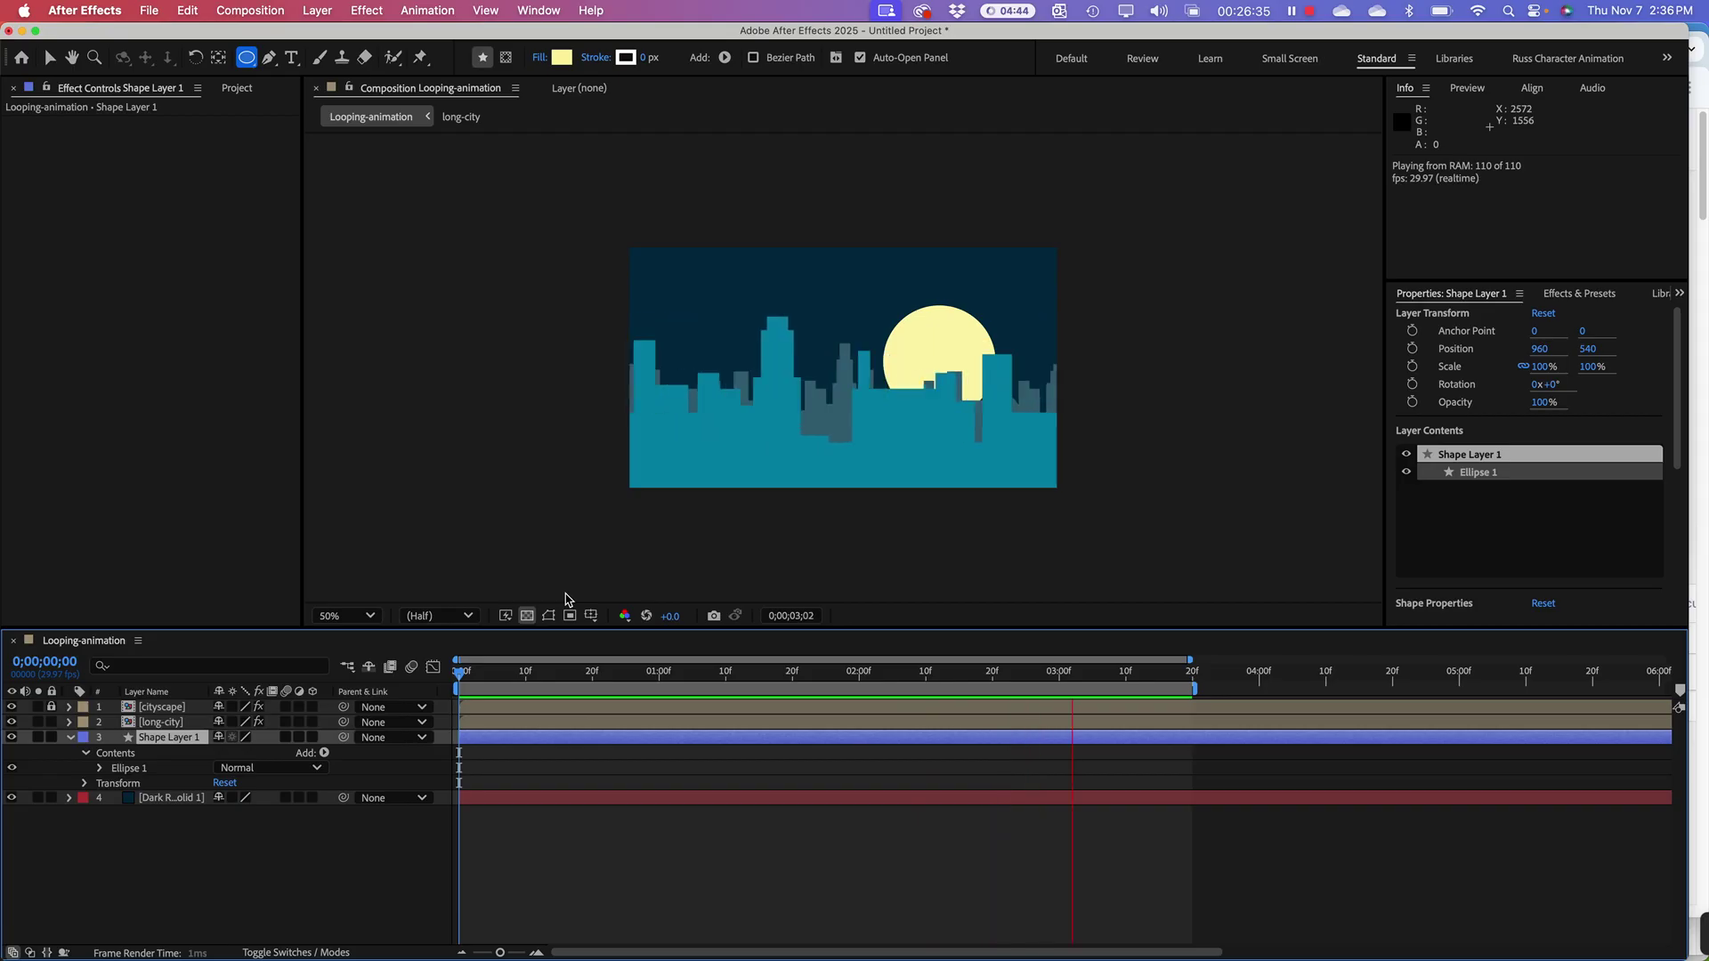
pyautogui.press('space')
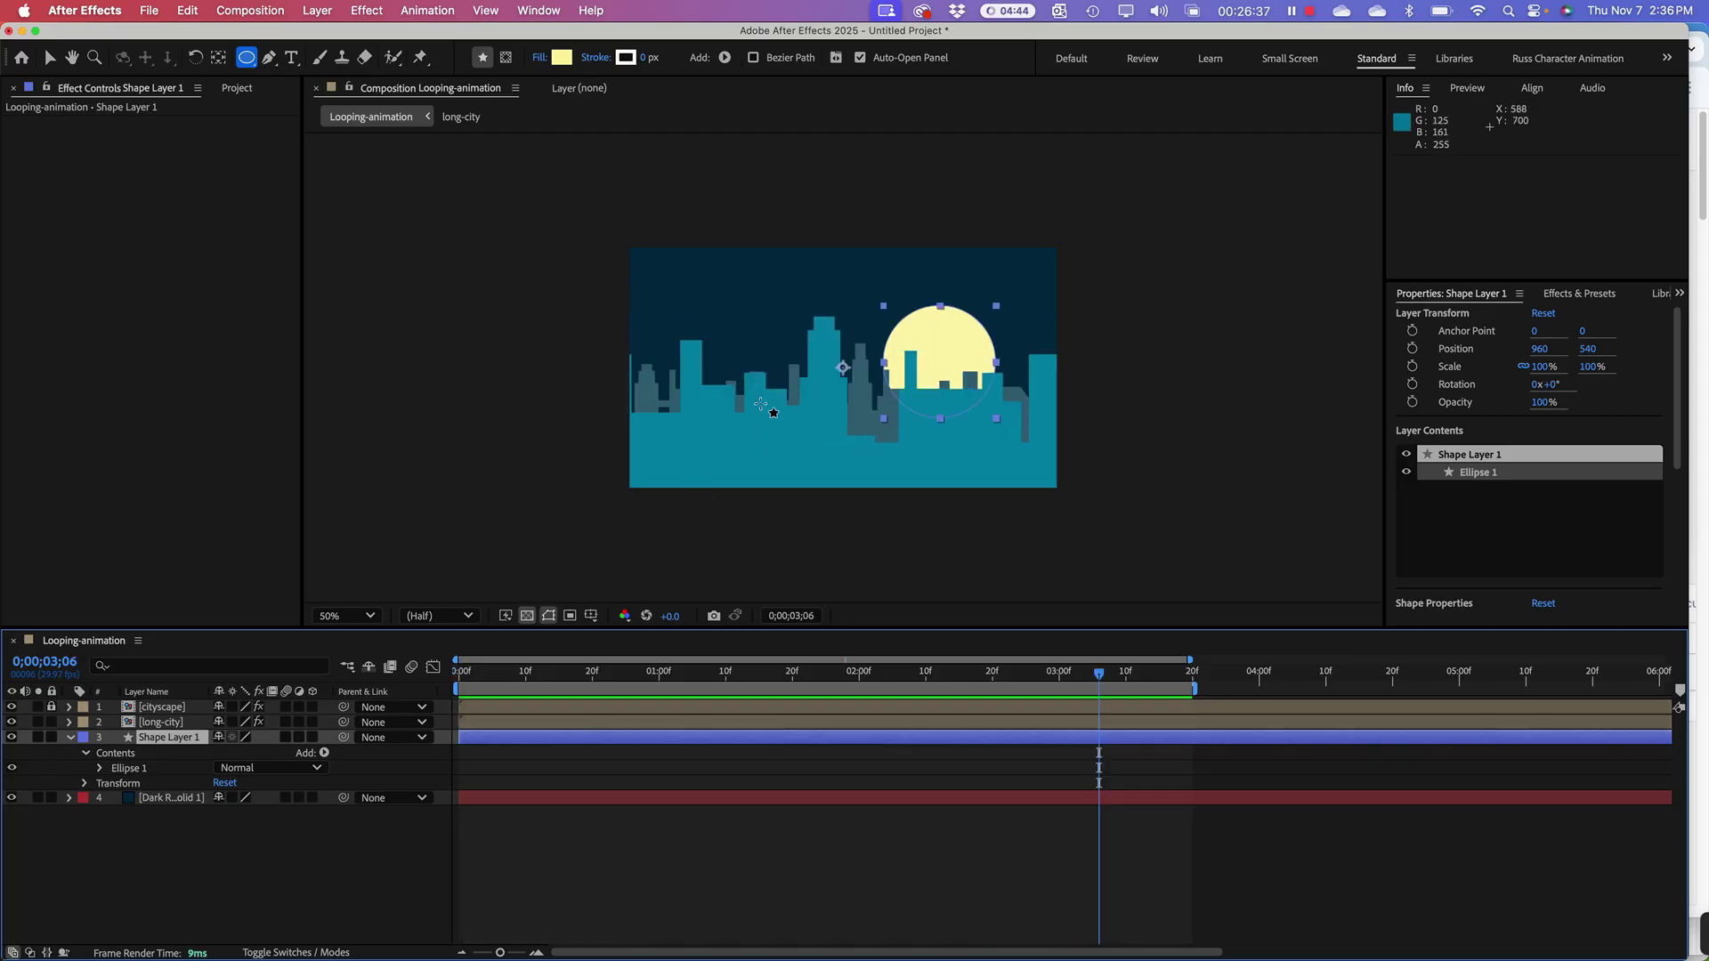
# Step: Undo the reorder, raise the moon to 960, 388, and place it below long-city again
pyautogui.click(534, 396)
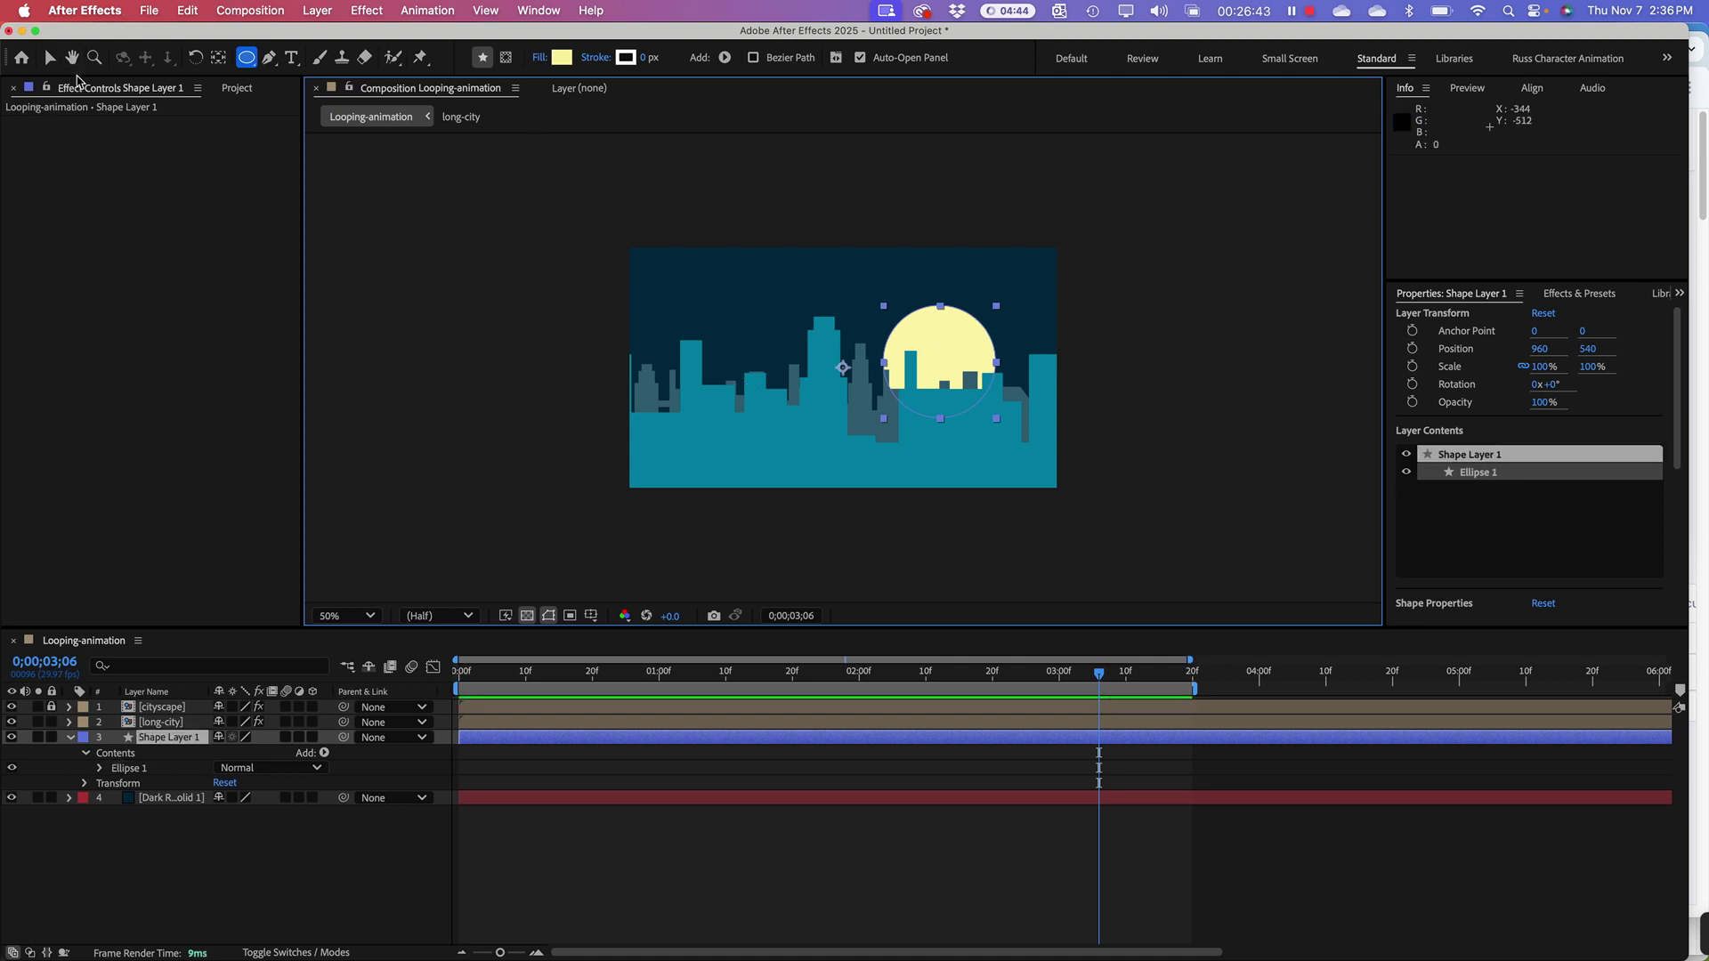
pyautogui.press('super+z')
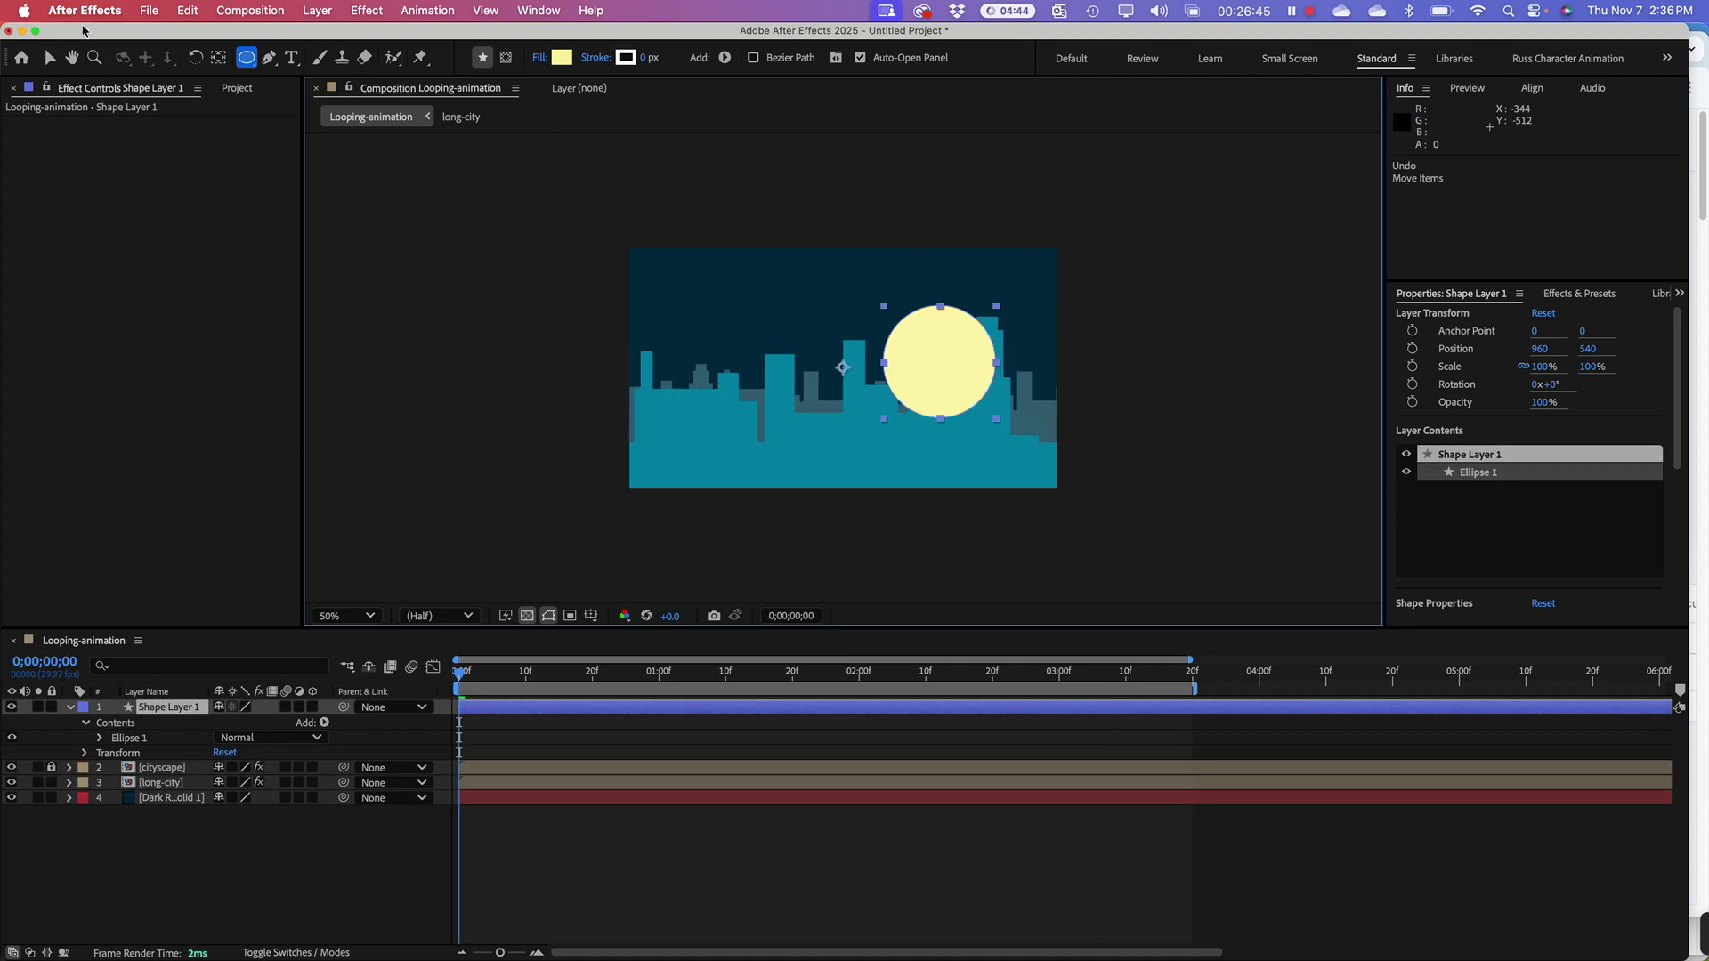
pyautogui.click(49, 57)
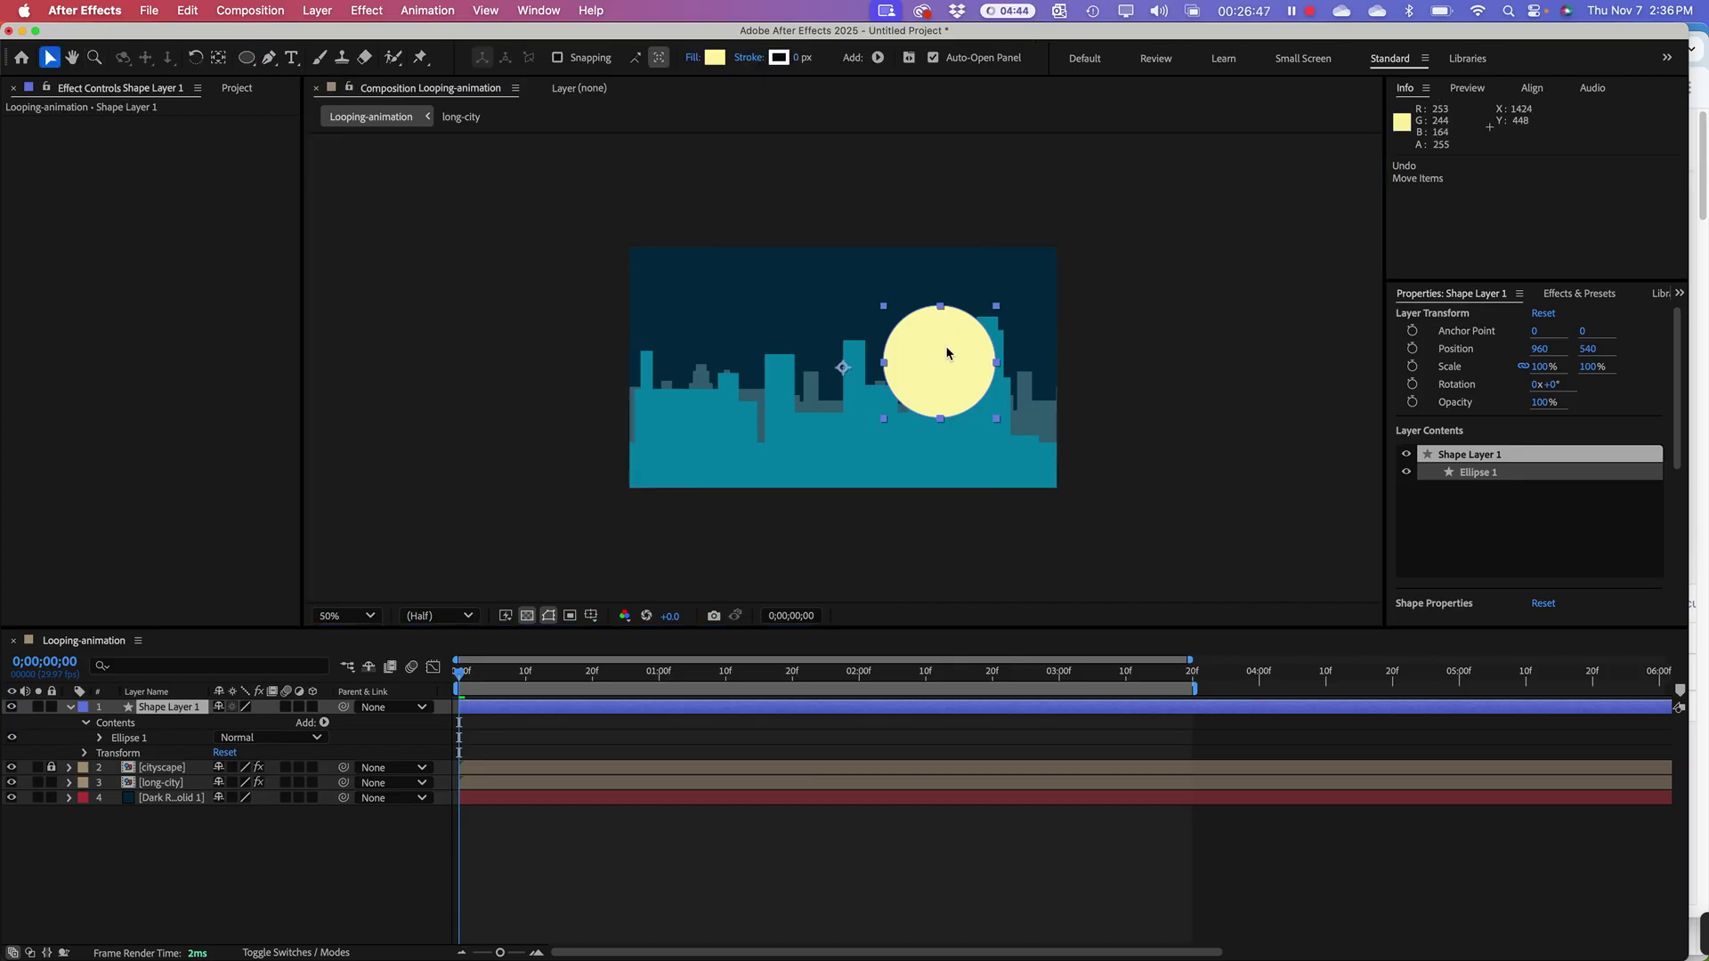
pyautogui.moveTo(948, 348); pyautogui.dragTo(938, 312)
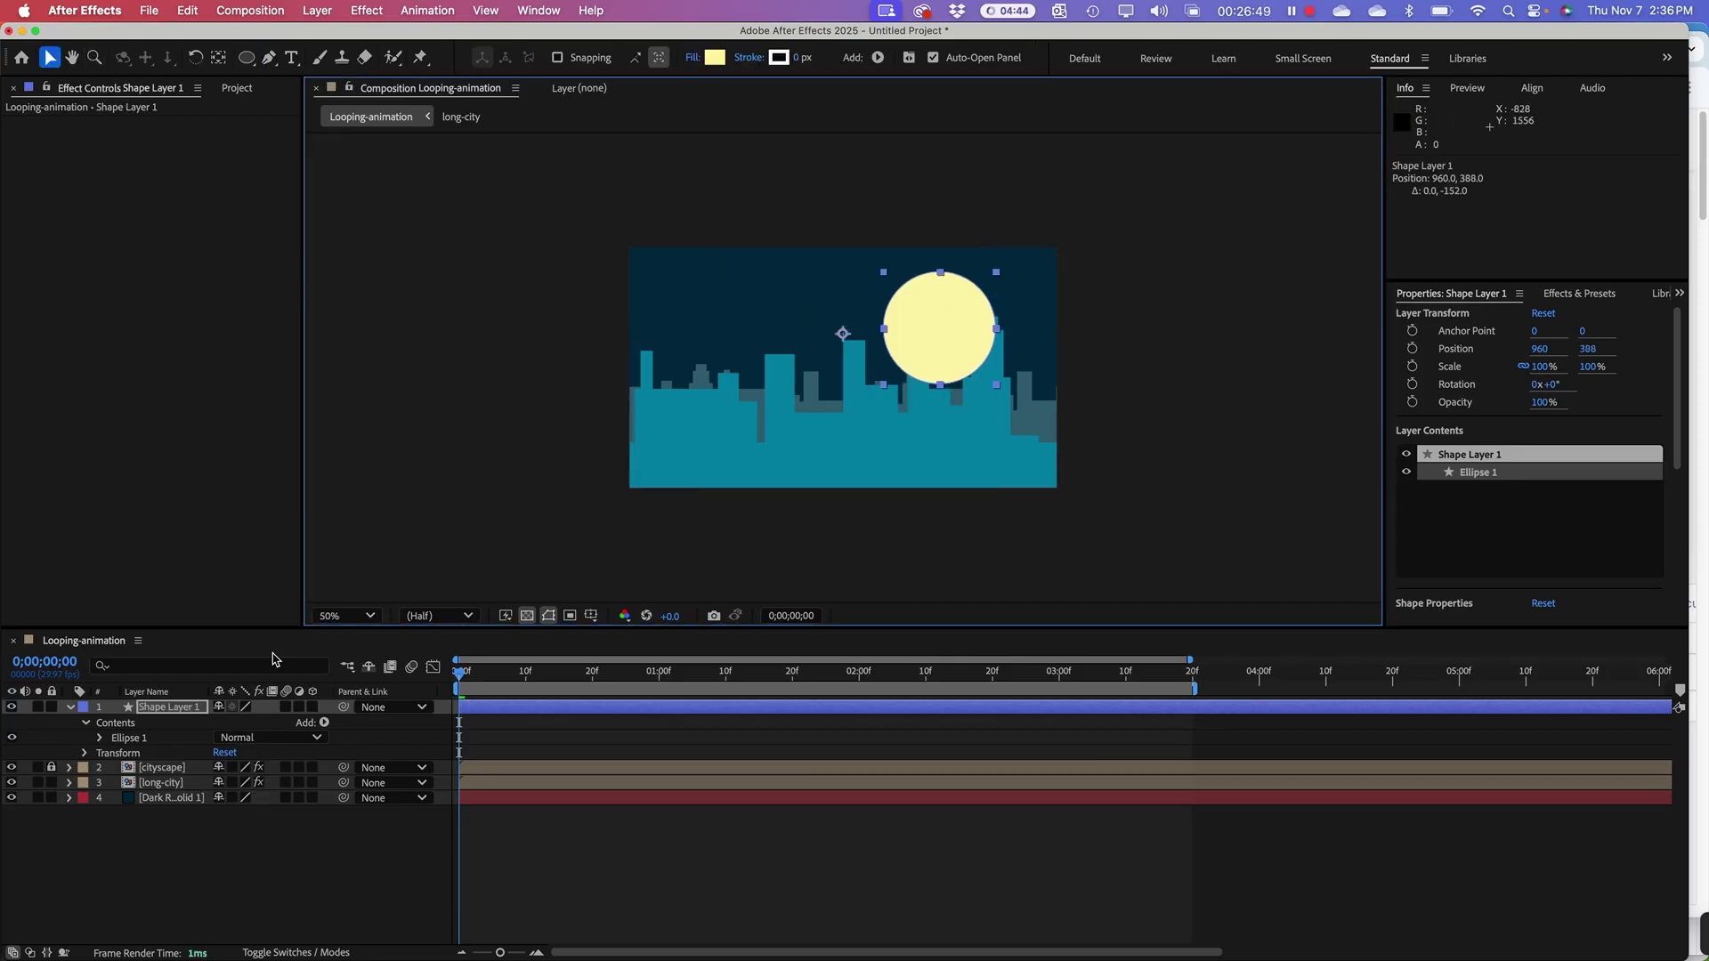
pyautogui.moveTo(175, 788); pyautogui.dragTo(175, 790)
pyautogui.click(148, 725)
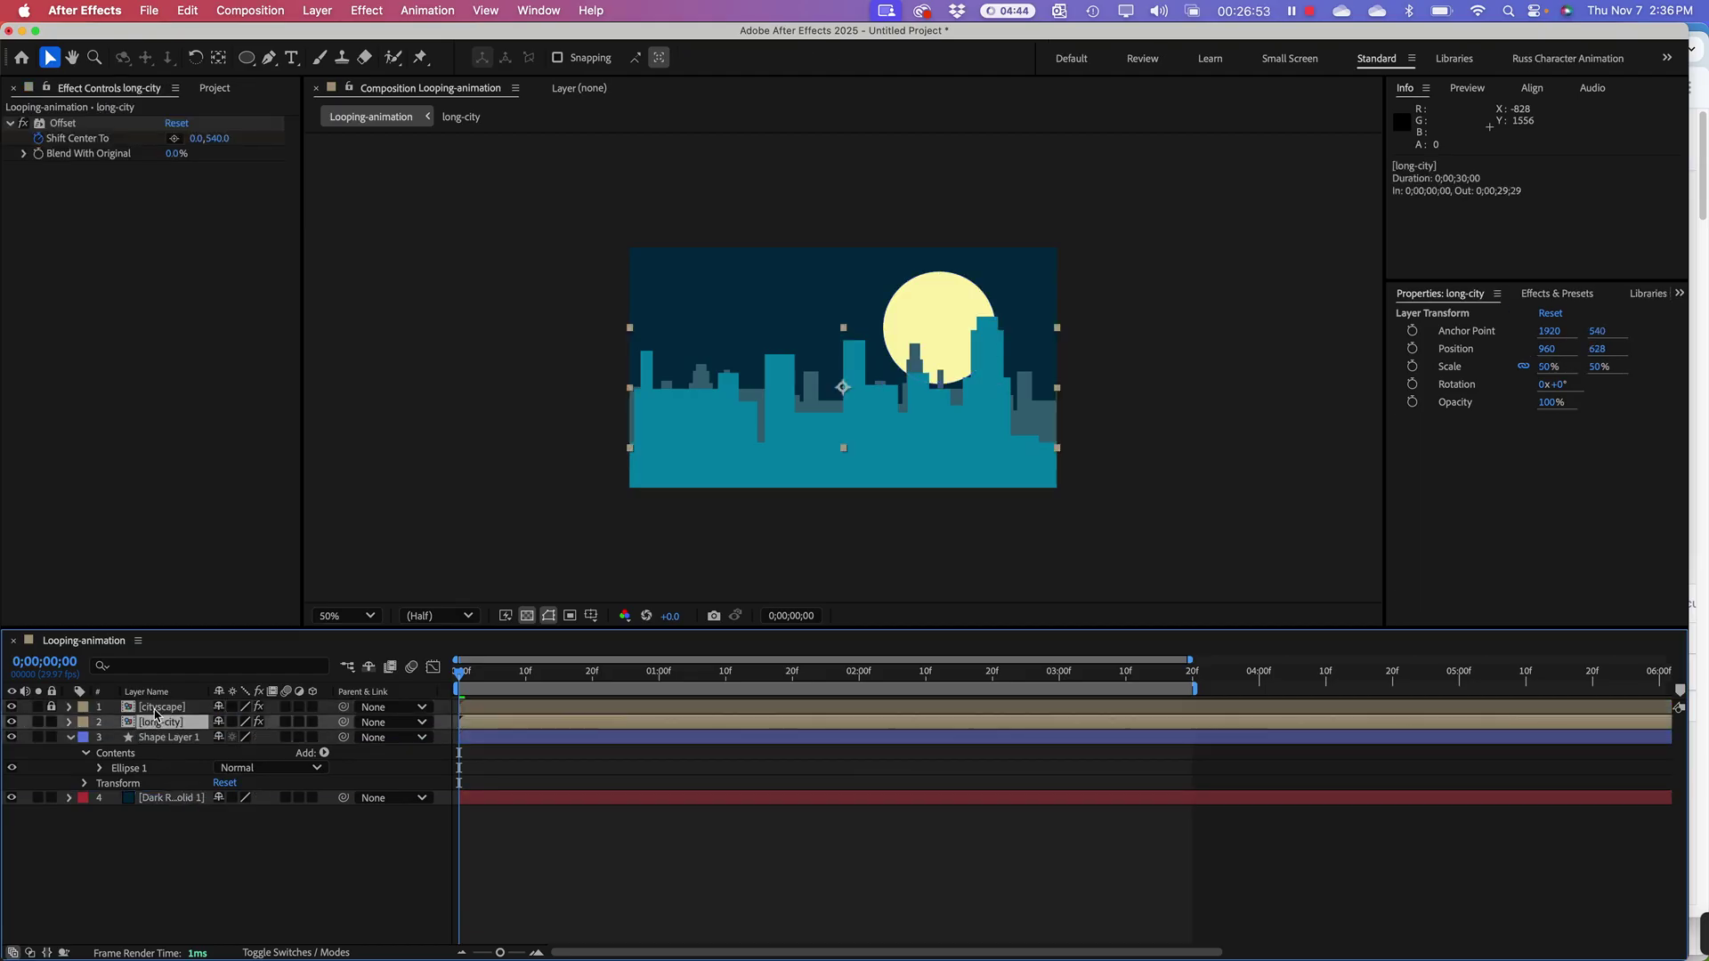
# Step: Raise cityscape and long-city together (cityscape at 960, 364), leaving a dark strip along the bottom
pyautogui.keyDown('shift'); pyautogui.click(55, 709); pyautogui.keyUp('shift')
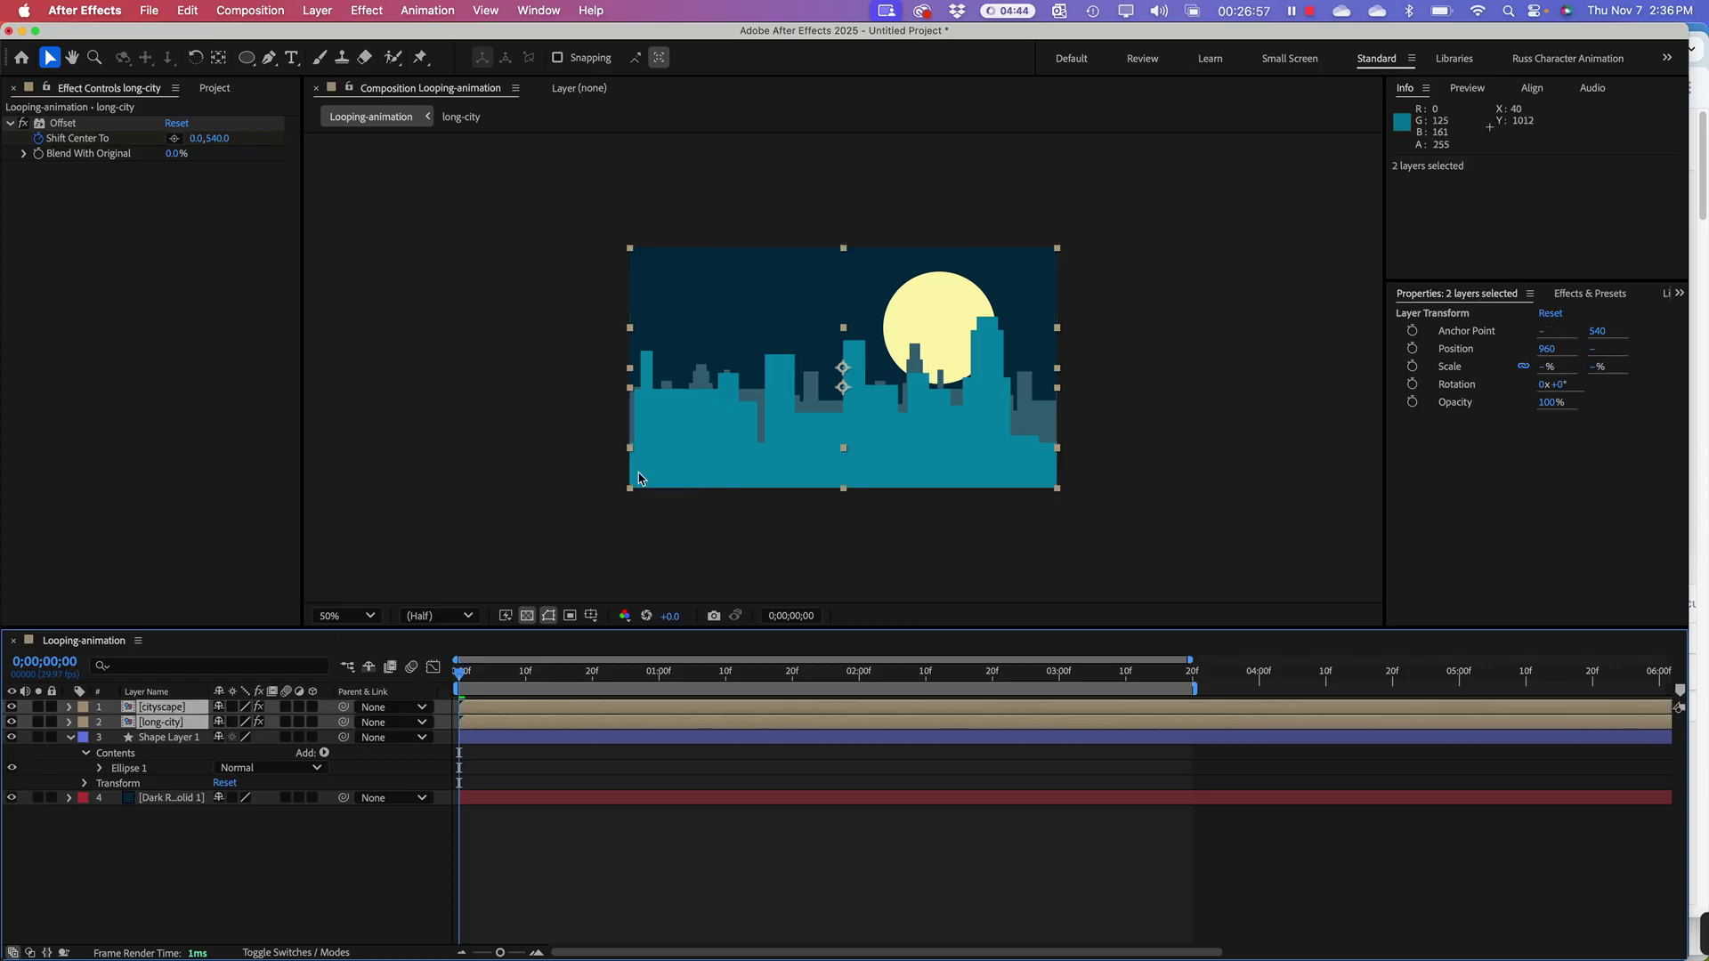
pyautogui.moveTo(737, 454); pyautogui.dragTo(731, 417)
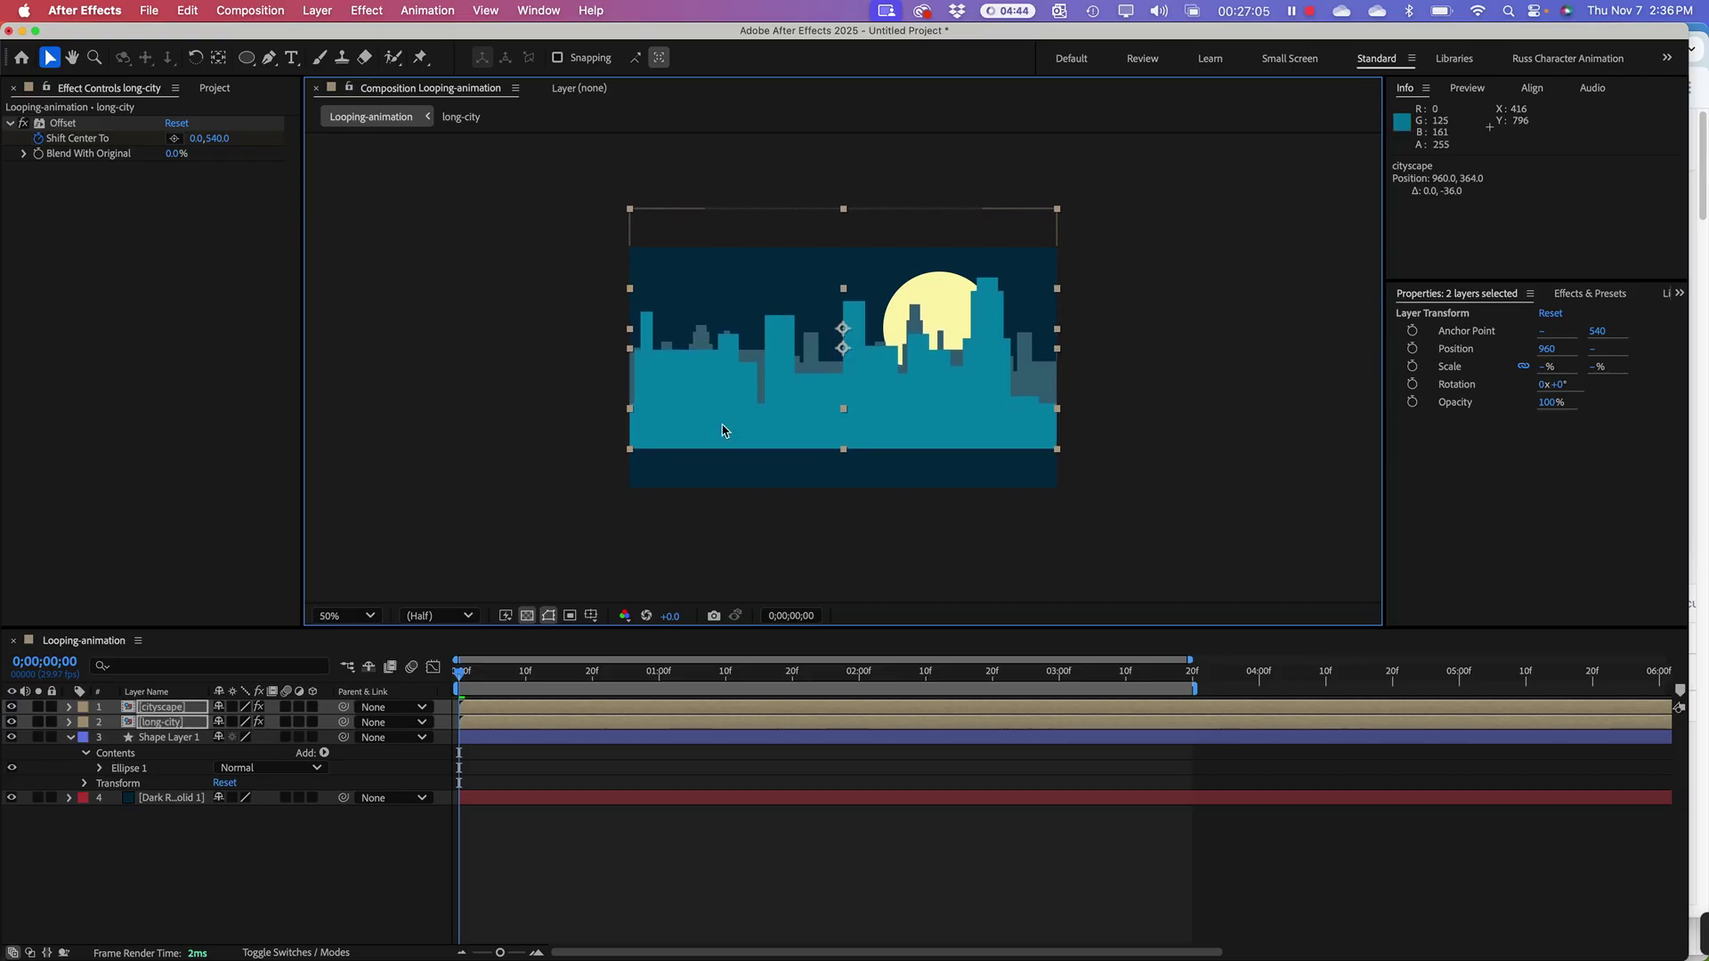
pyautogui.click(229, 837)
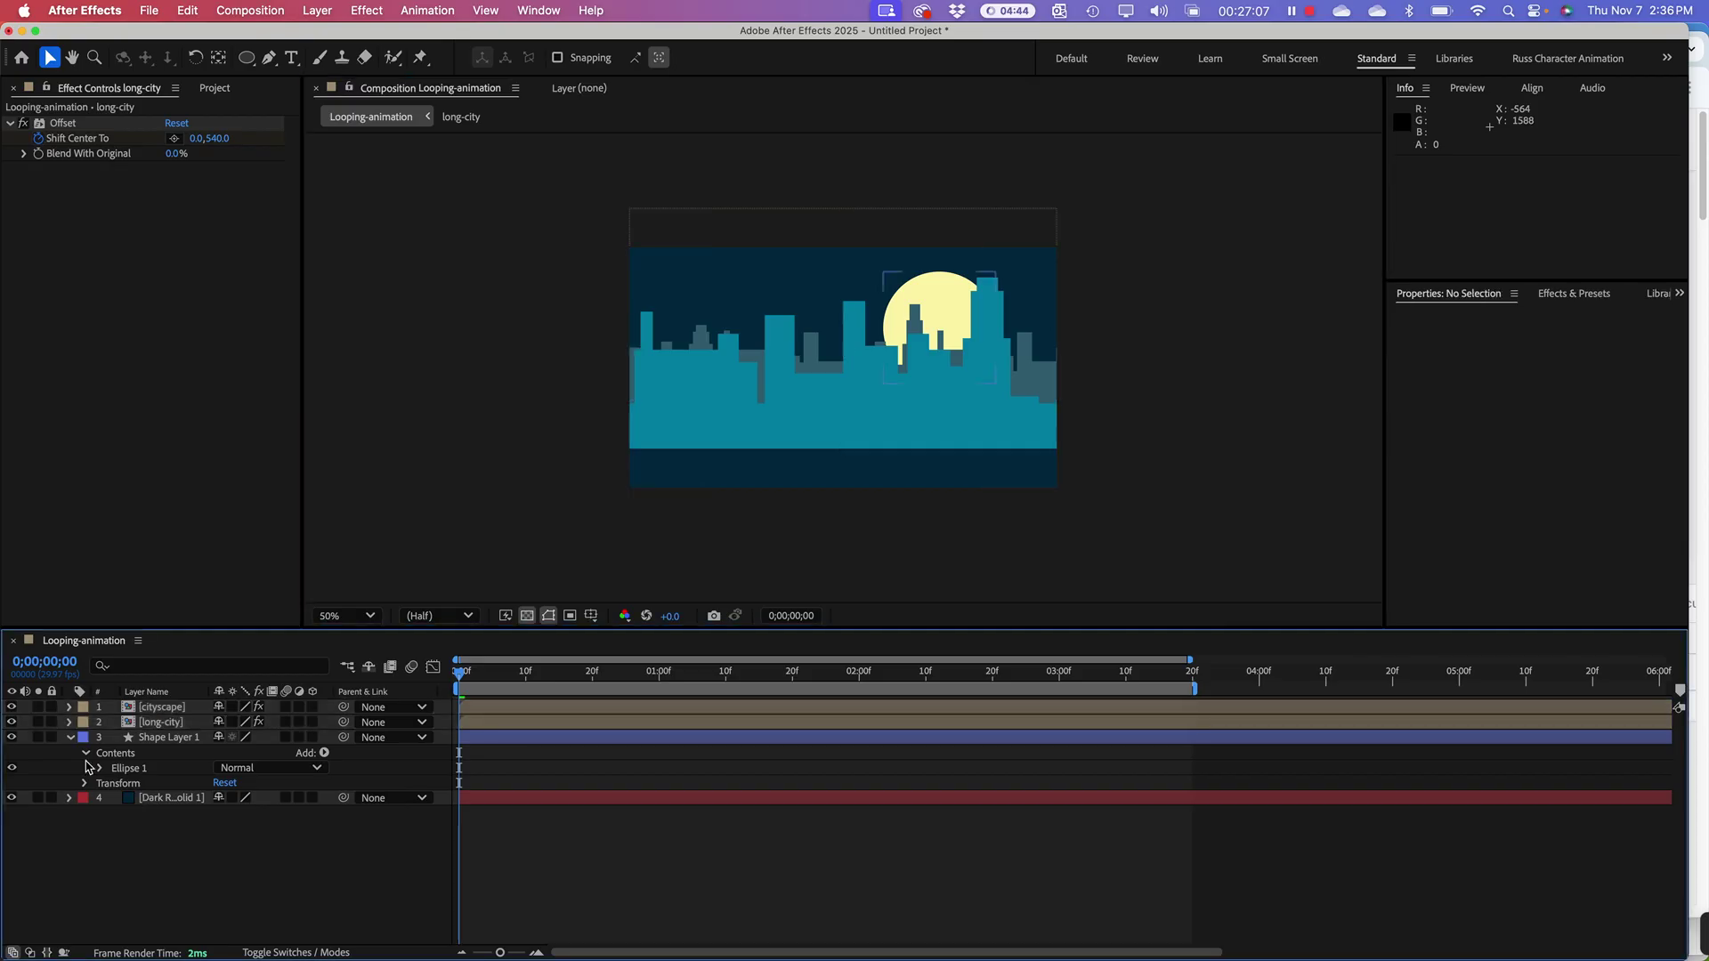
pyautogui.click(71, 738)
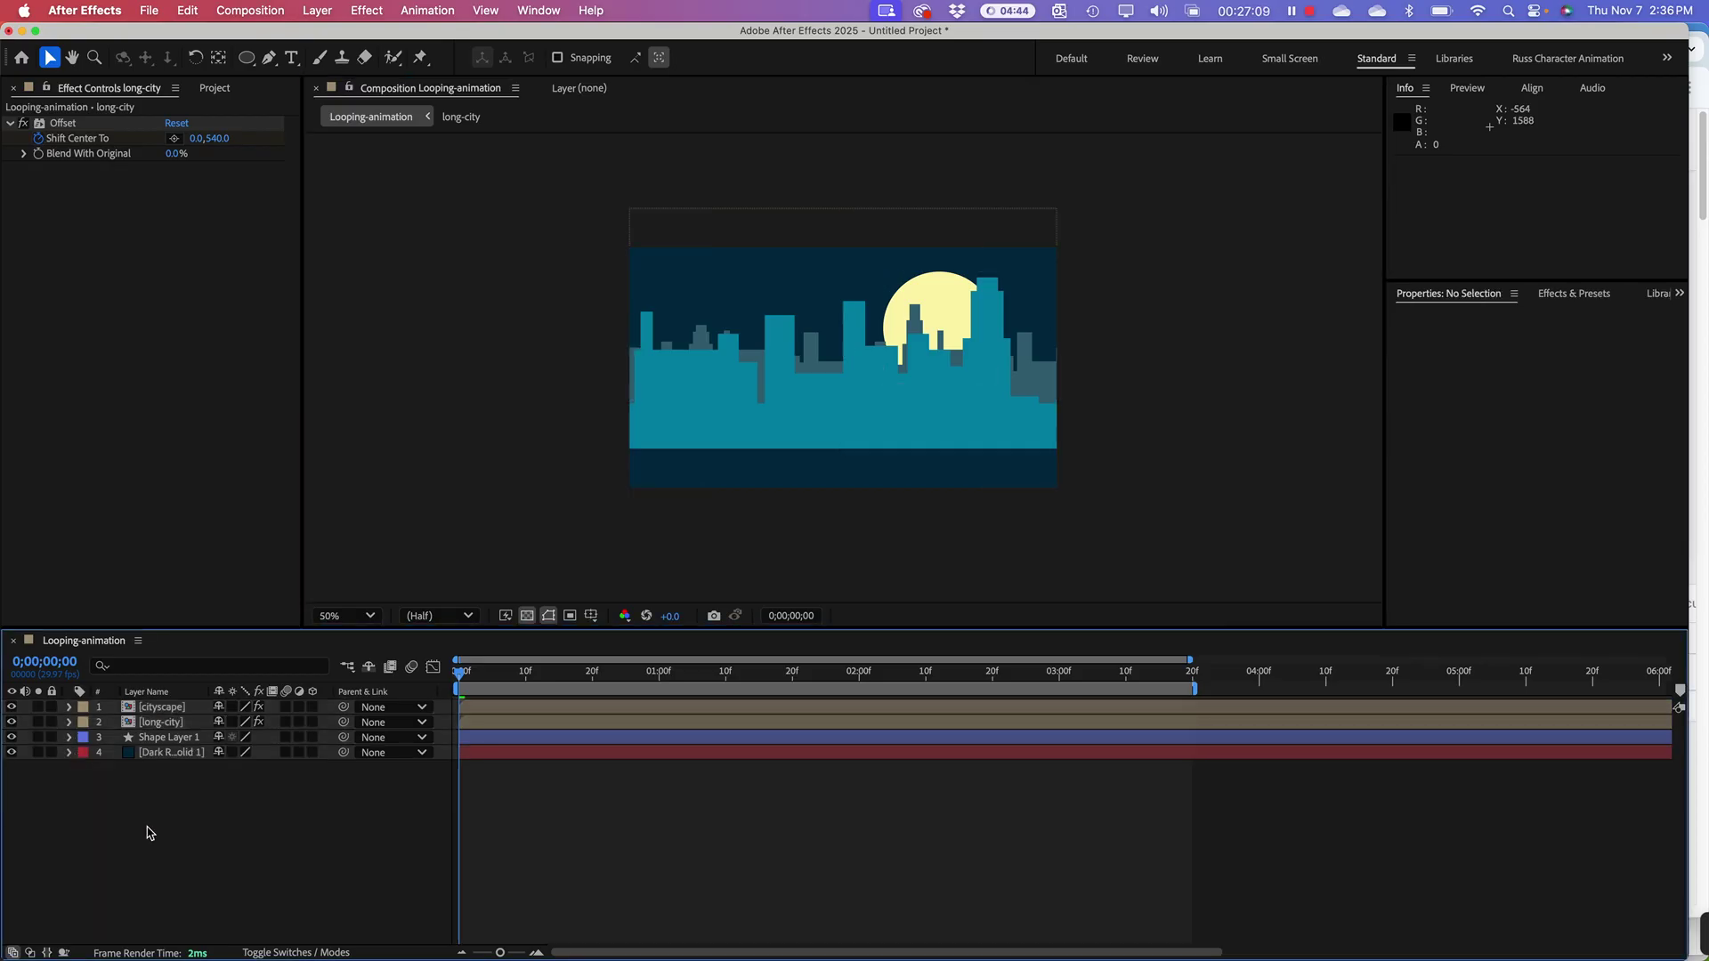
pyautogui.click(248, 62)
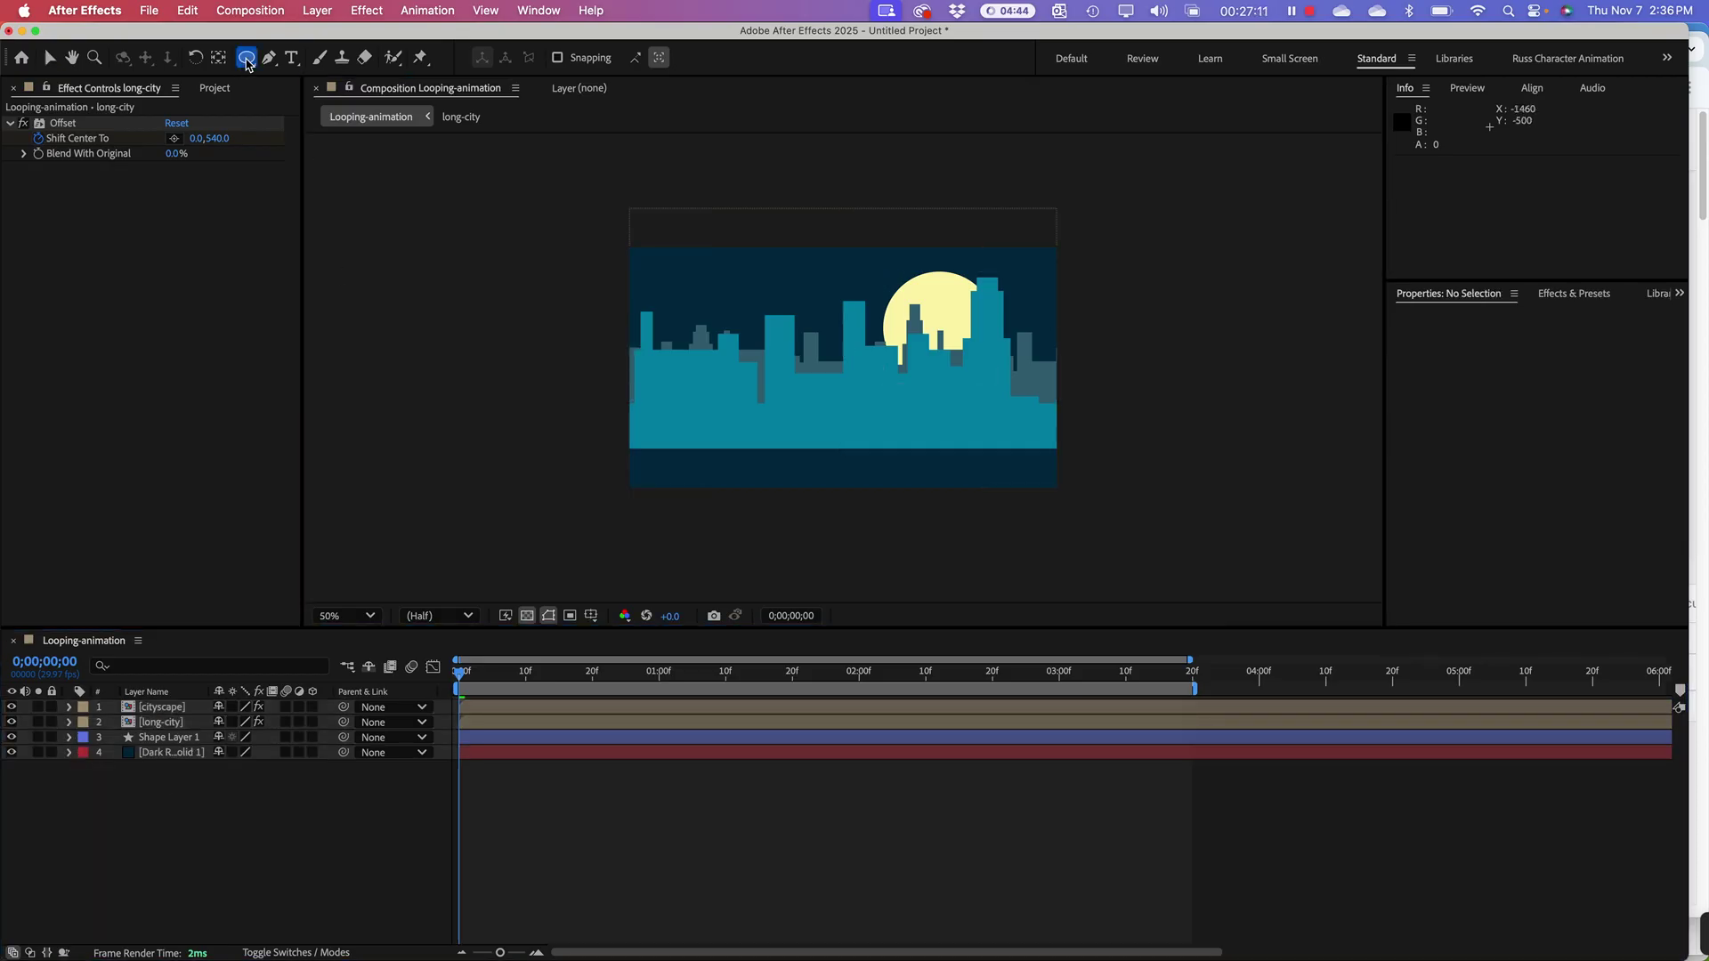
# Step: Draw a rectangle road strip along the bottom, fill it gray 5B5B5B, and scrub to check it
pyautogui.moveTo(248, 63); pyautogui.dragTo(285, 77)
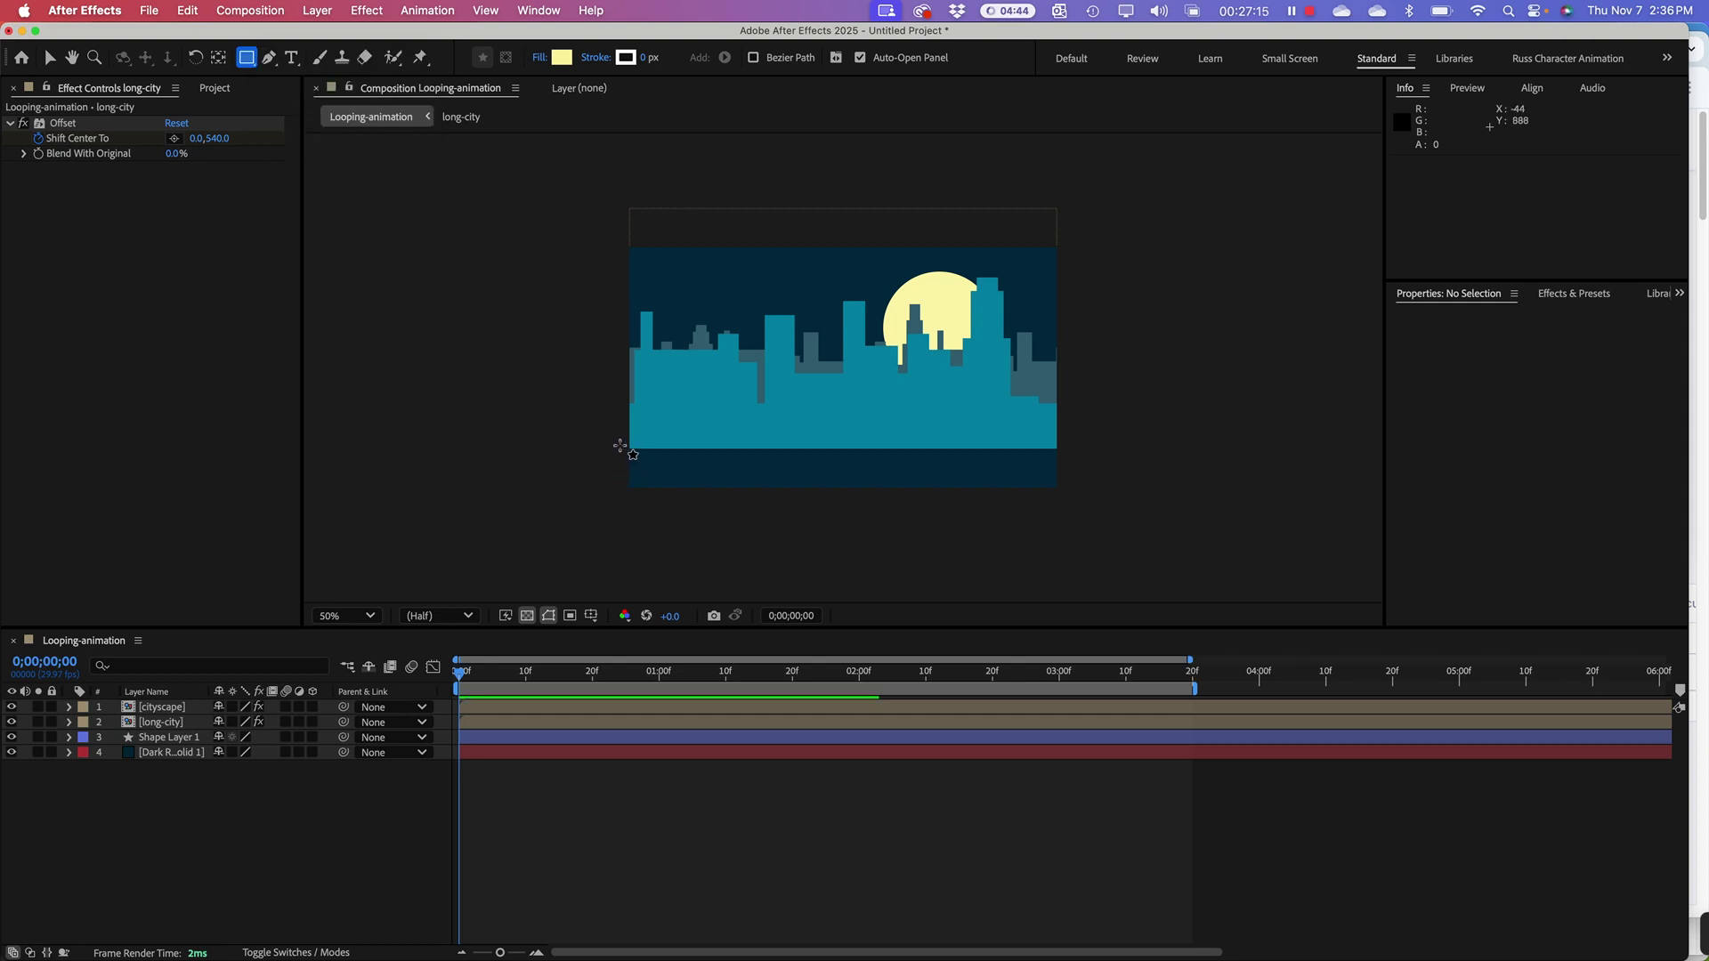
pyautogui.moveTo(620, 445); pyautogui.dragTo(1062, 497)
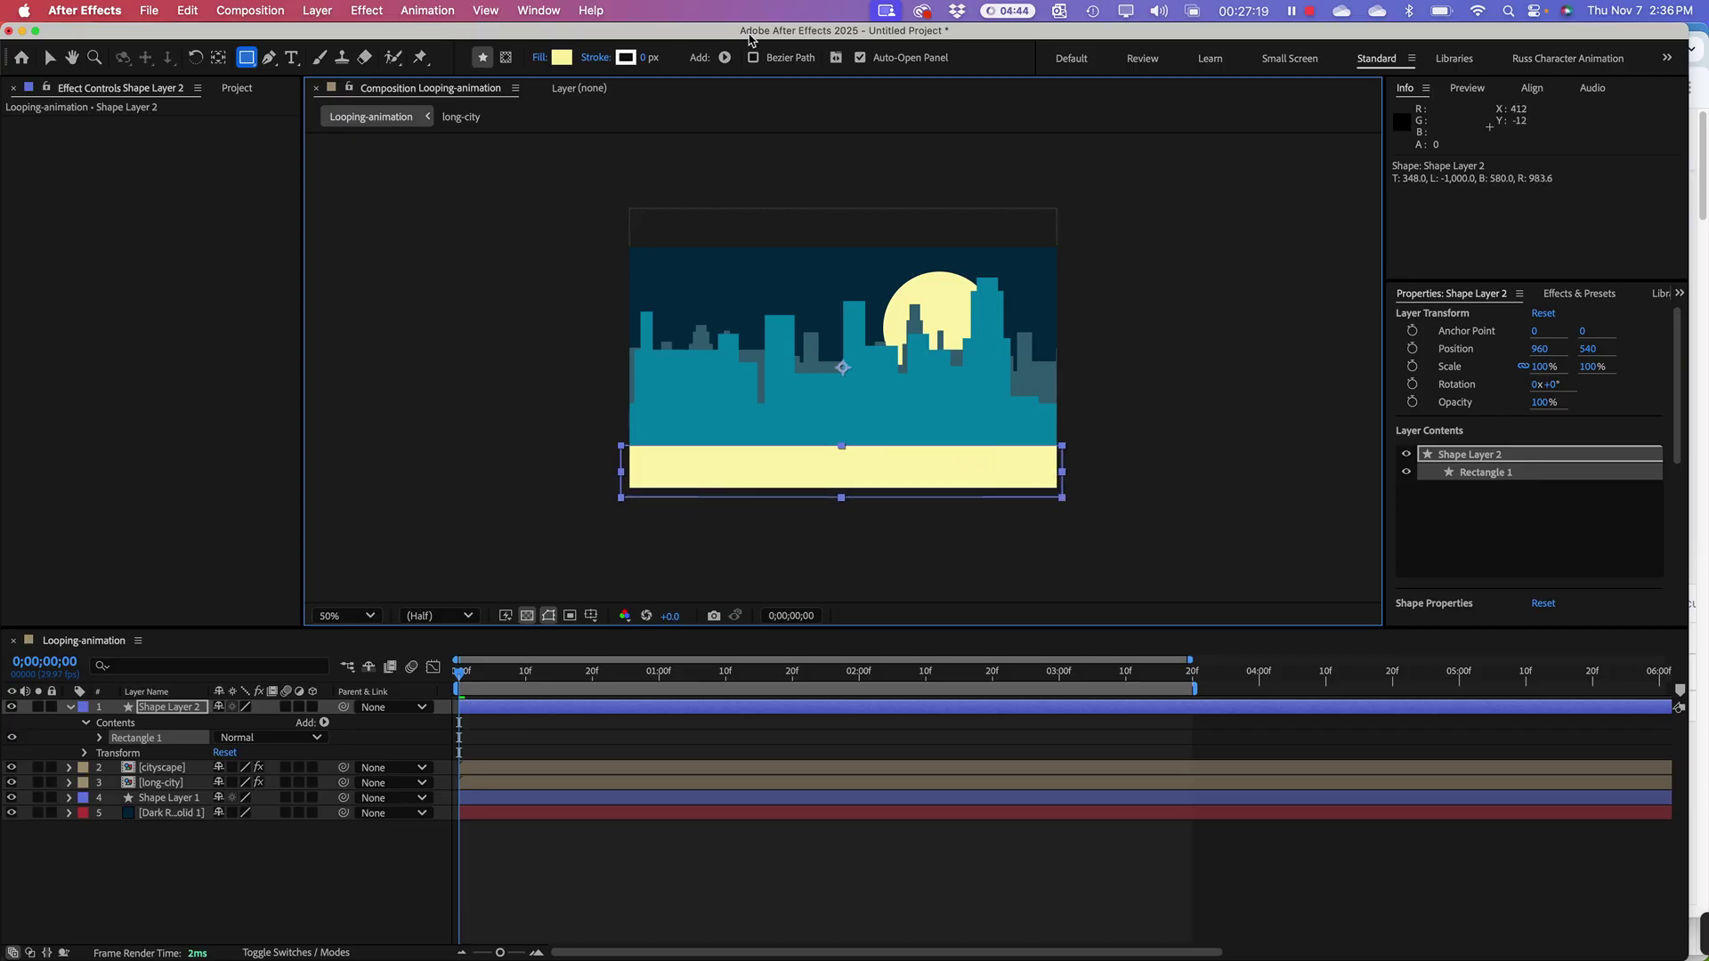
pyautogui.click(562, 57)
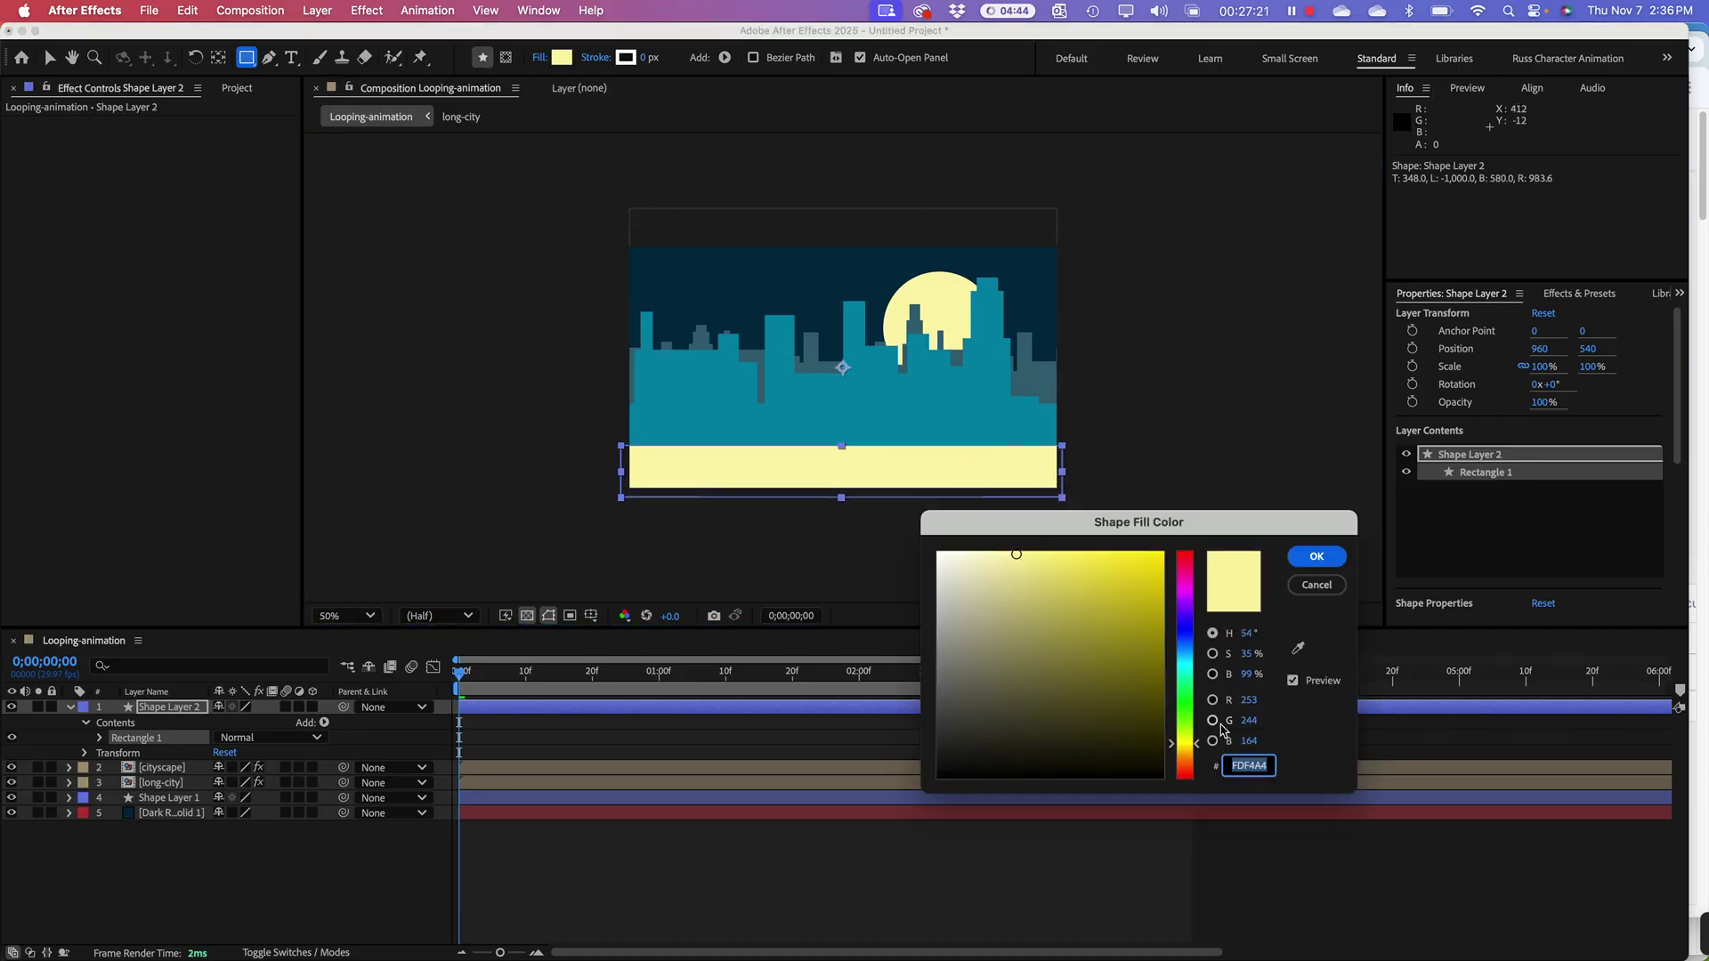
pyautogui.moveTo(1103, 670)
pyautogui.mouseDown()
pyautogui.moveTo(1068, 649)
pyautogui.moveTo(903, 641)
pyautogui.moveTo(901, 696)
pyautogui.mouseUp()
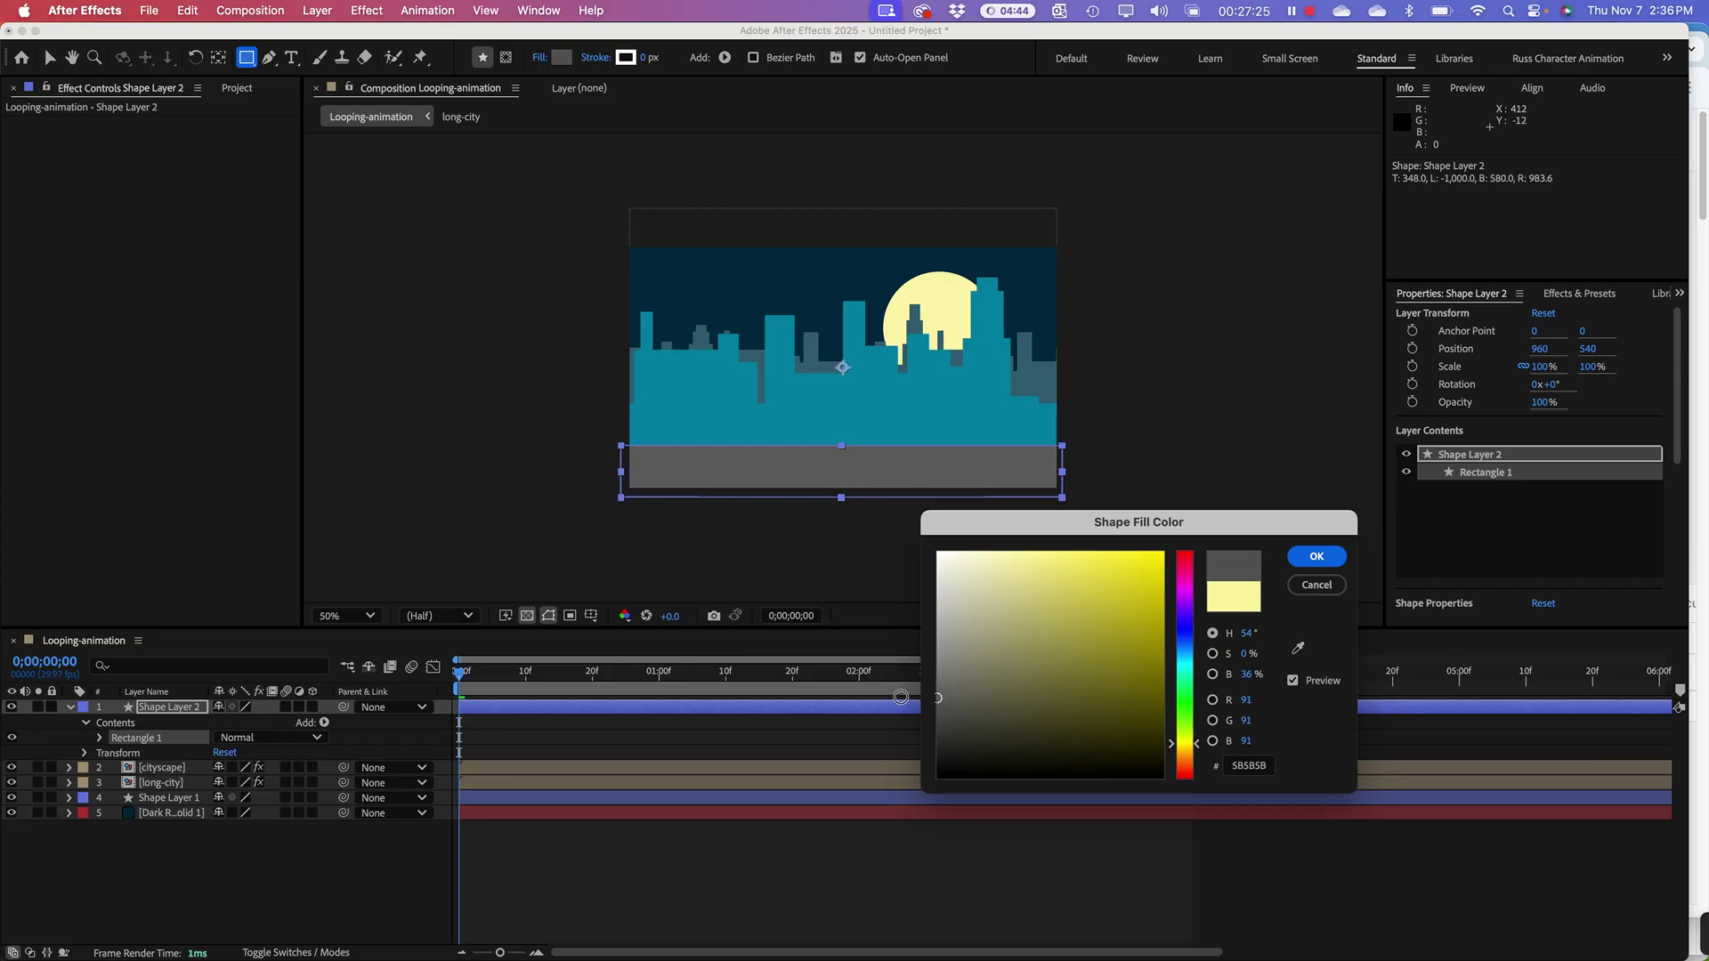
pyautogui.click(1321, 563)
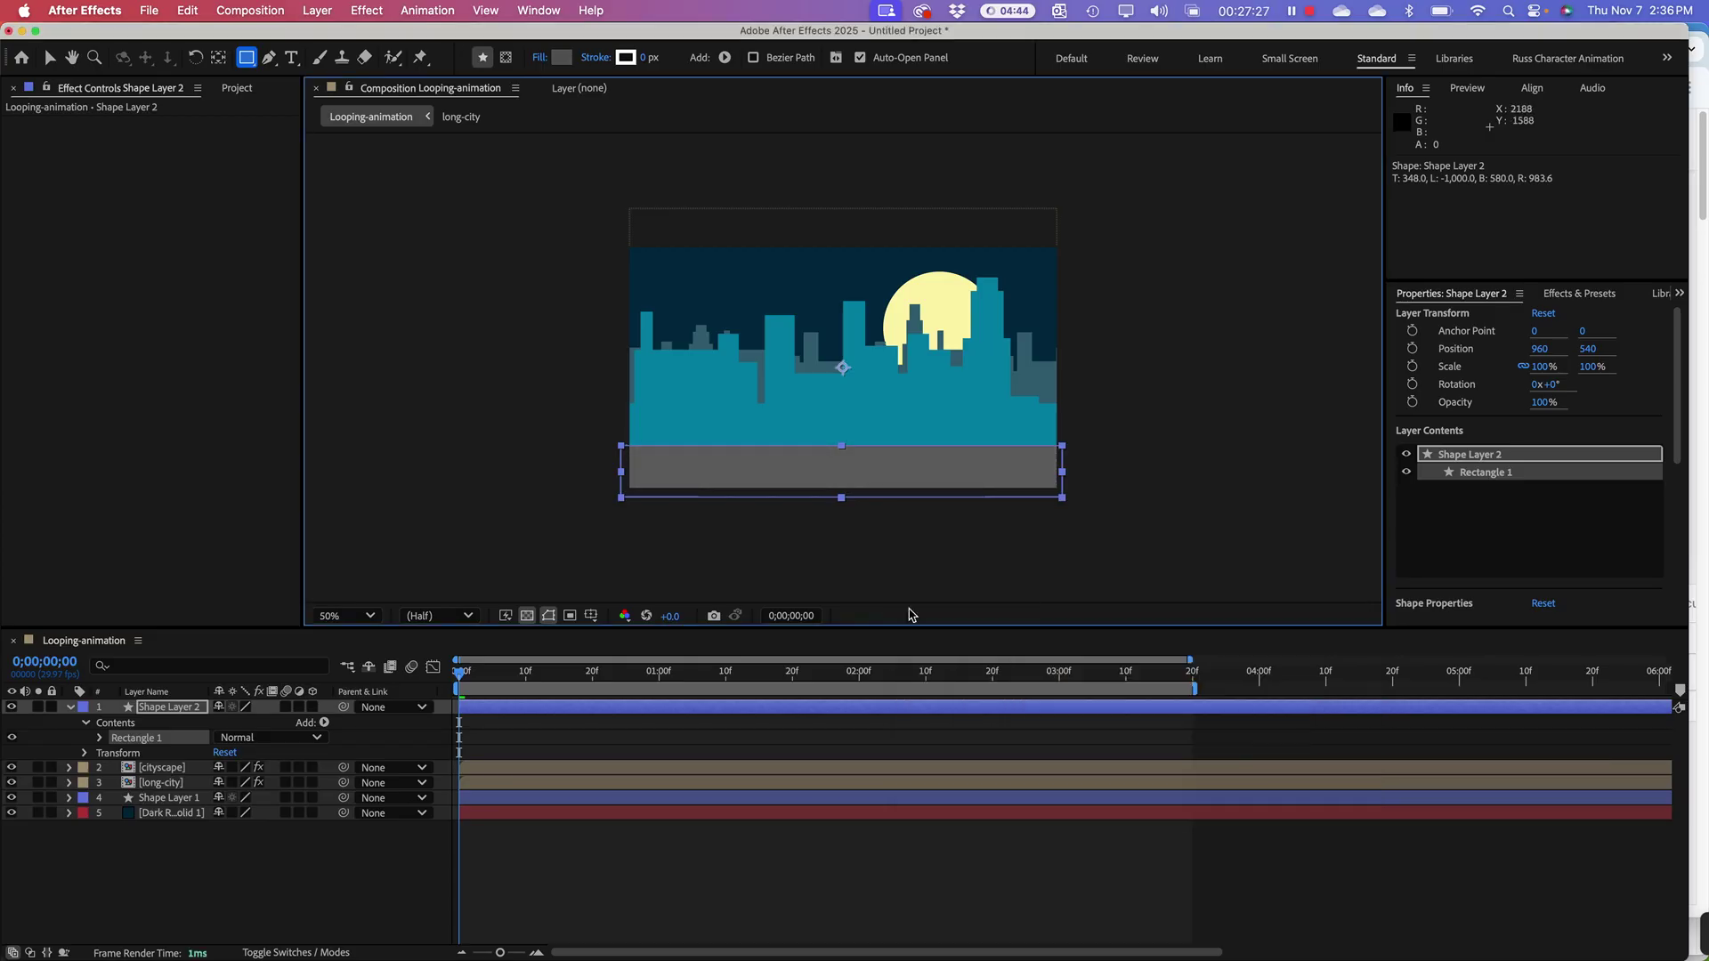
pyautogui.moveTo(672, 681); pyautogui.dragTo(531, 681)
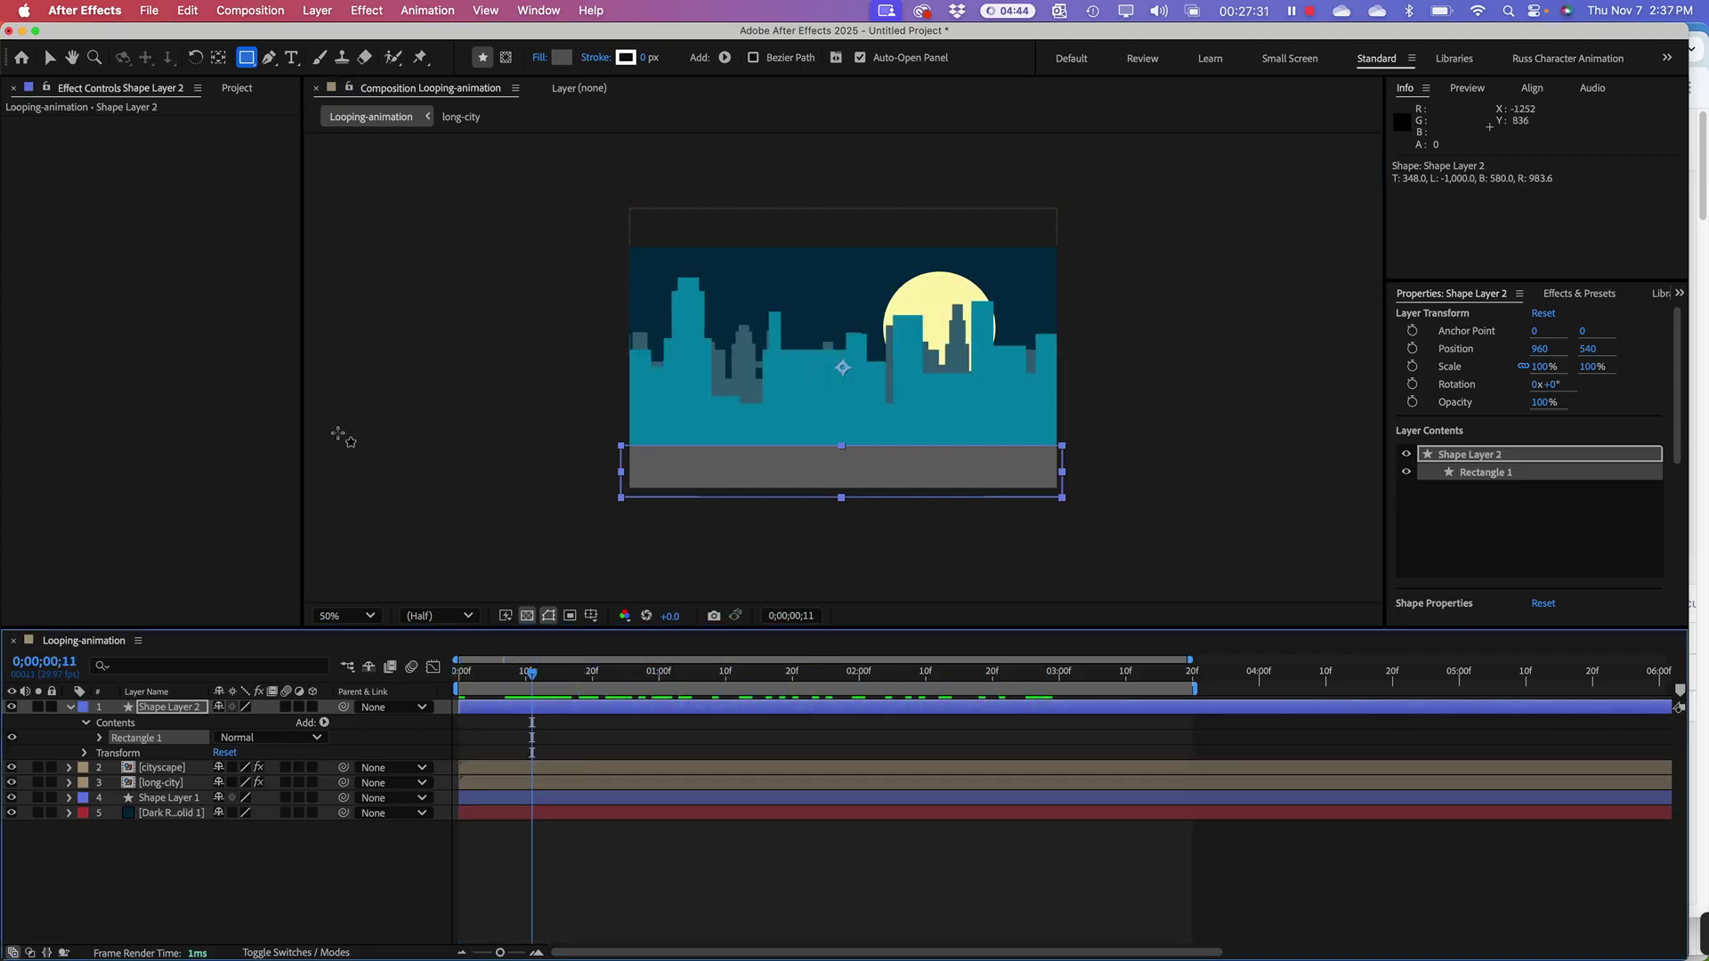
# Step: Start a File import from the Project panel's right-click Import menu
pyautogui.click(237, 88)
pyautogui.click(116, 373)
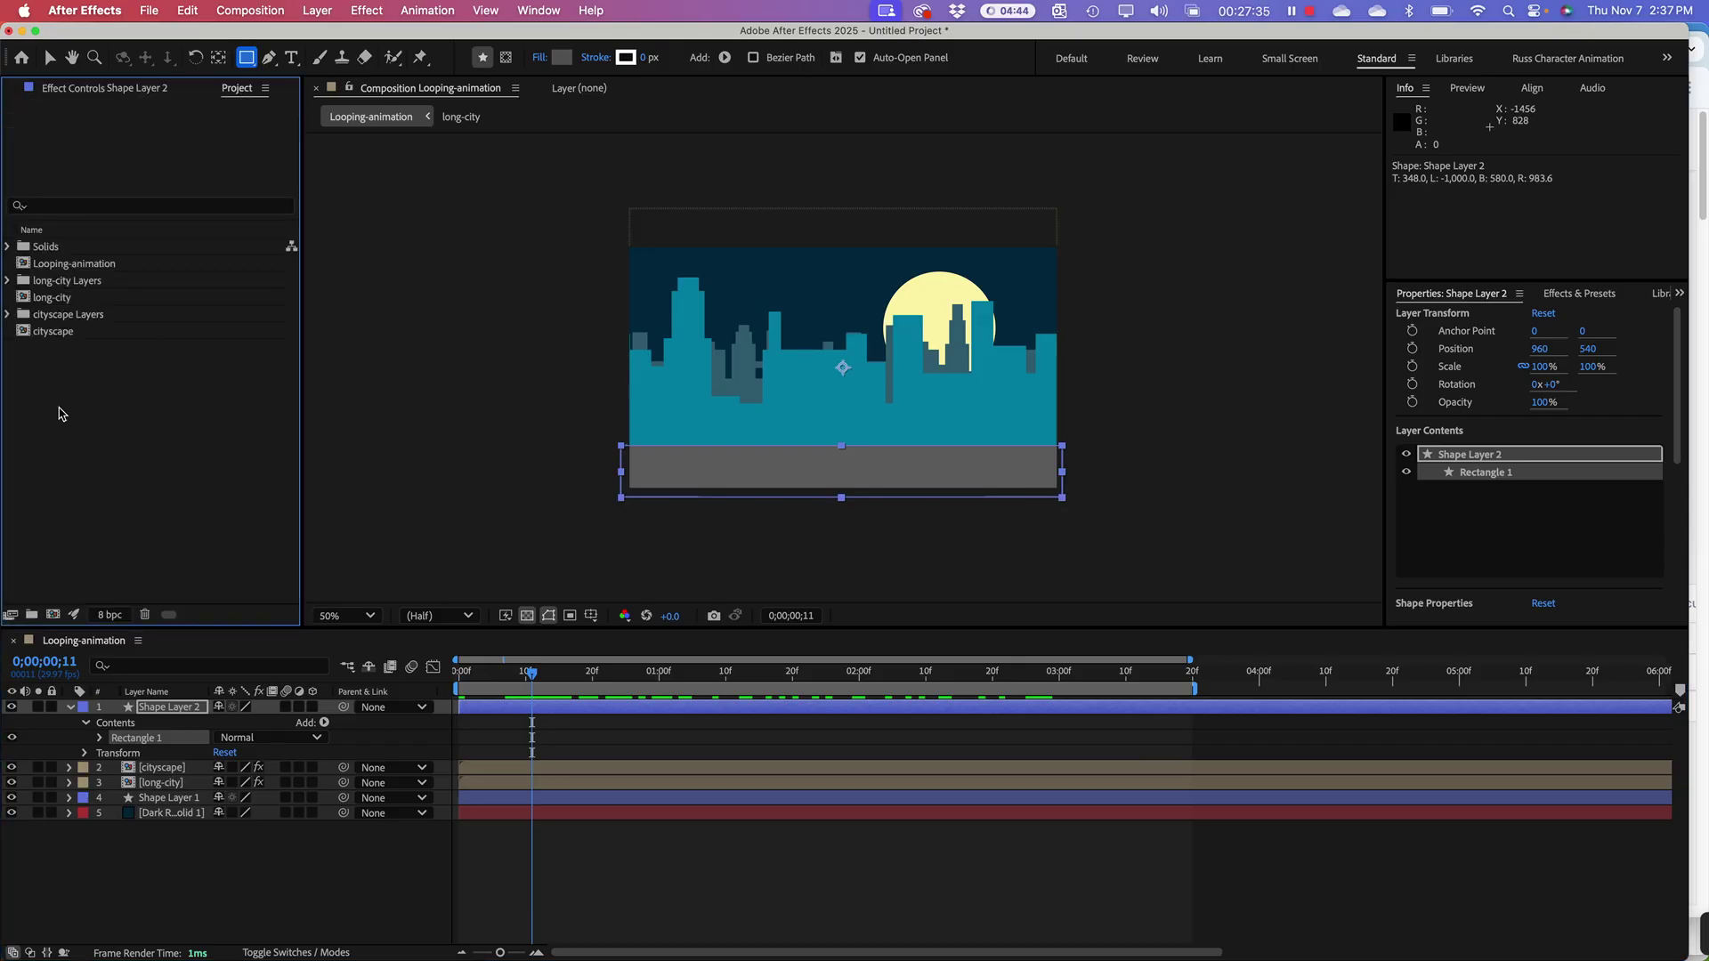
pyautogui.rightClick(61, 414)
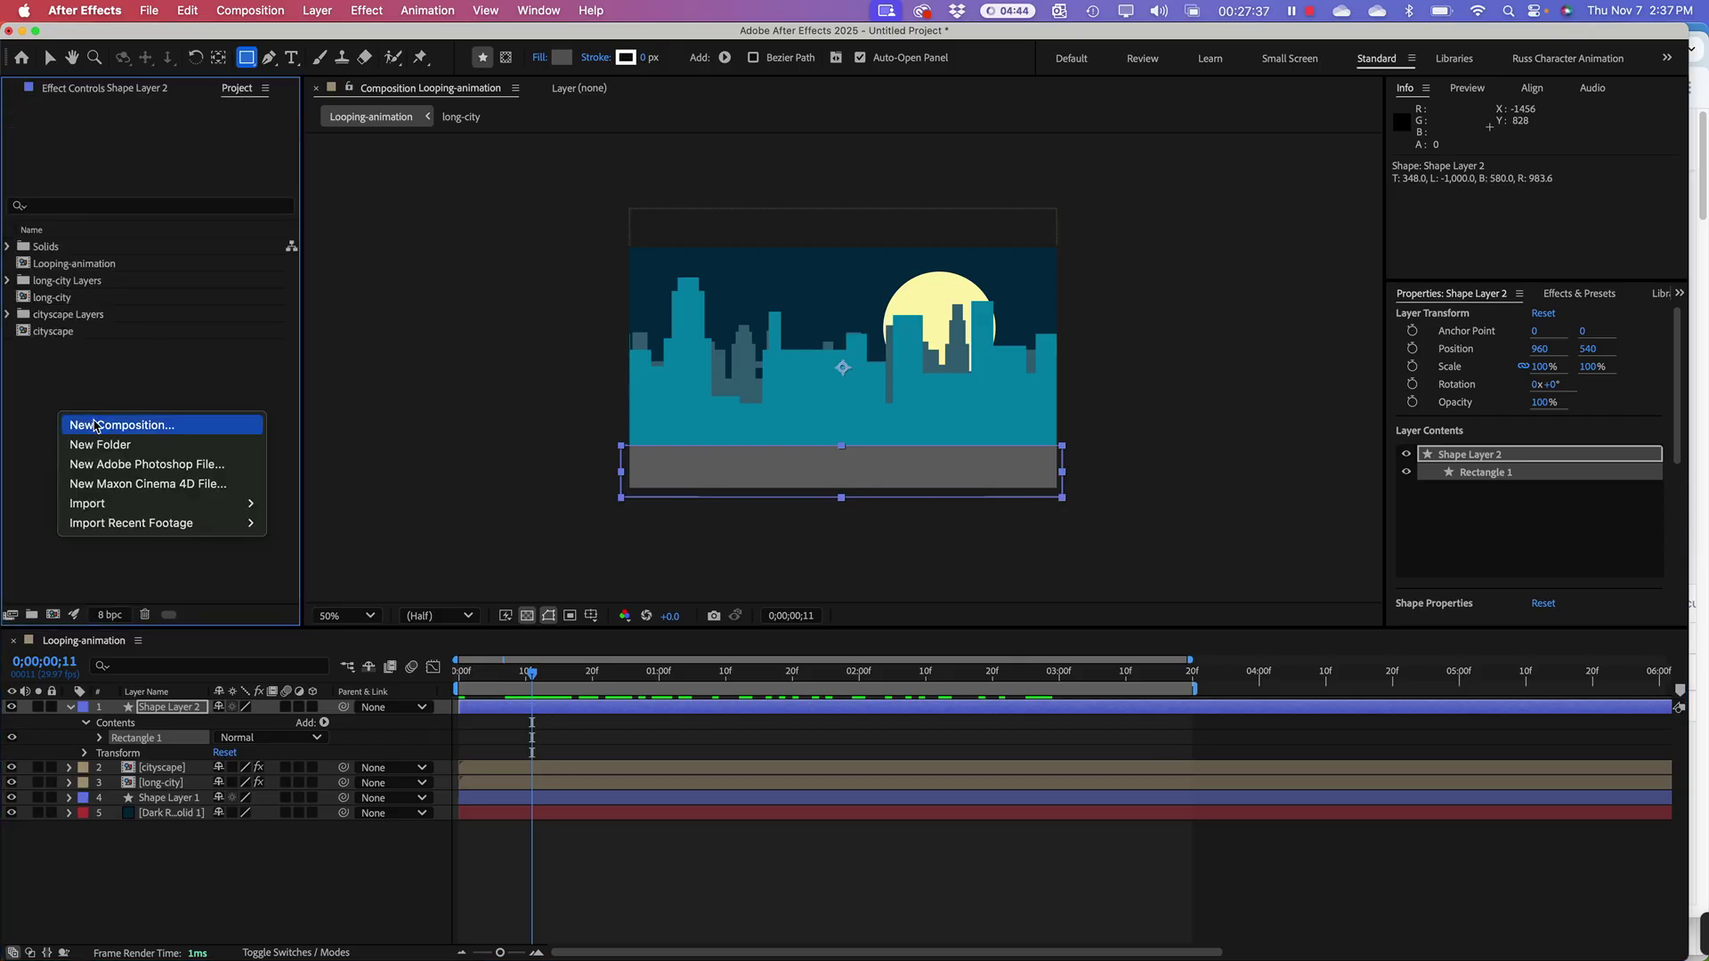
pyautogui.moveTo(113, 504)
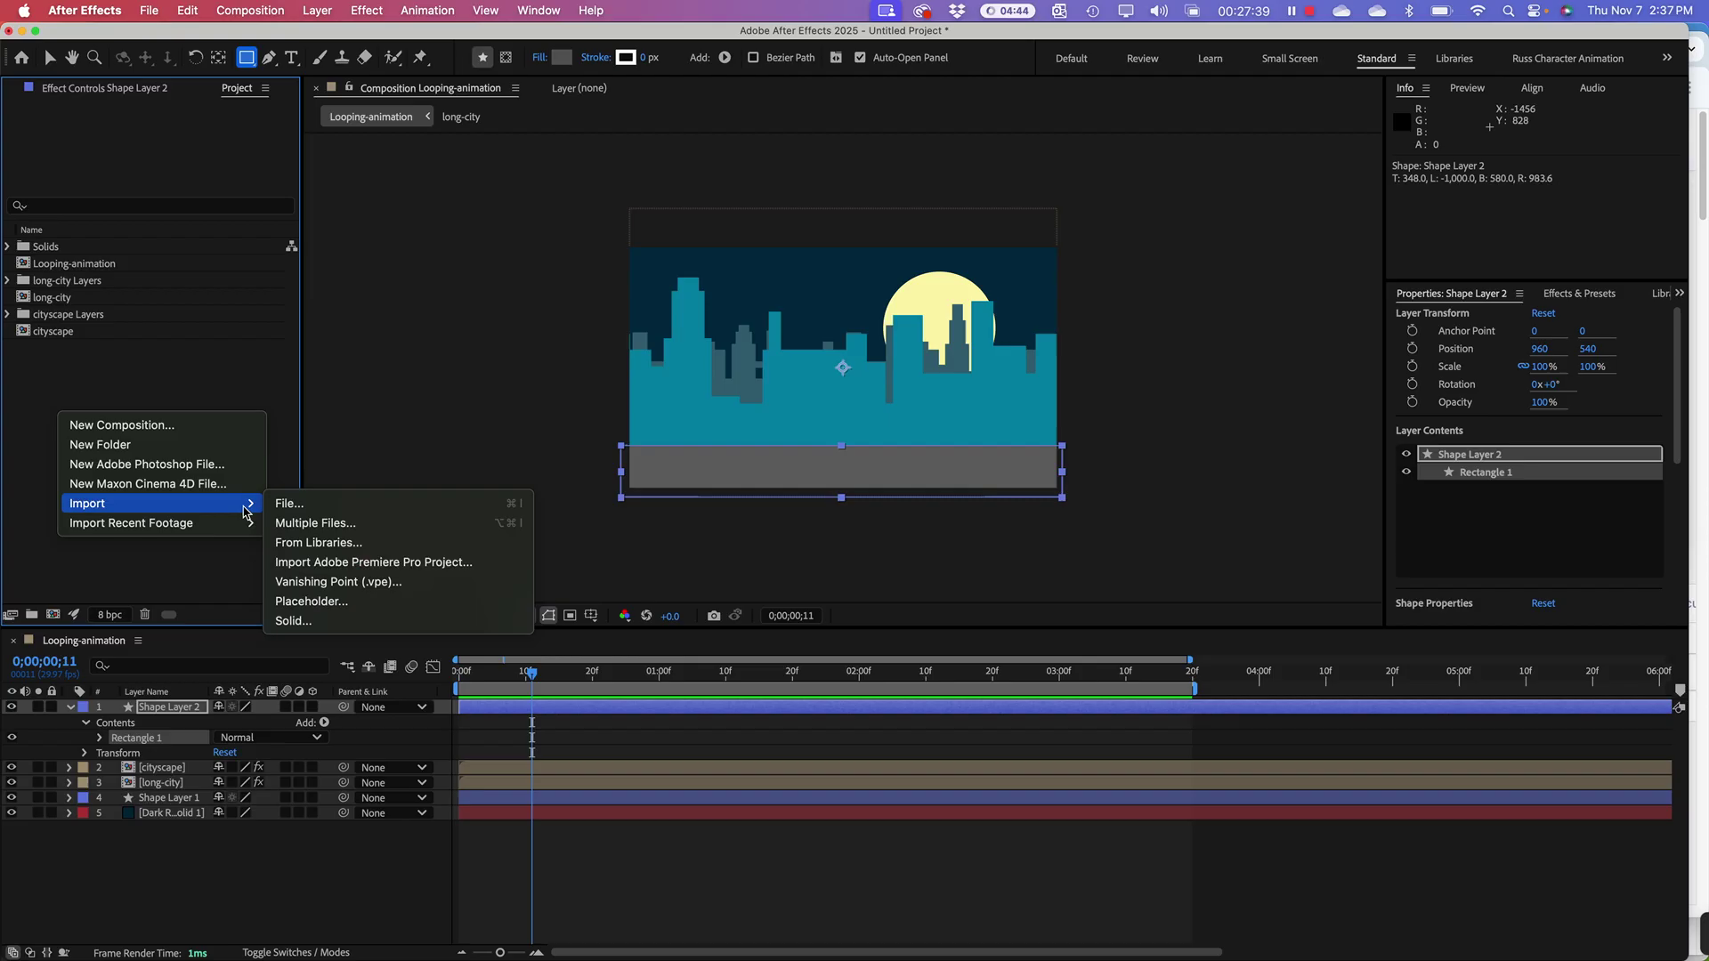
pyautogui.click(289, 504)
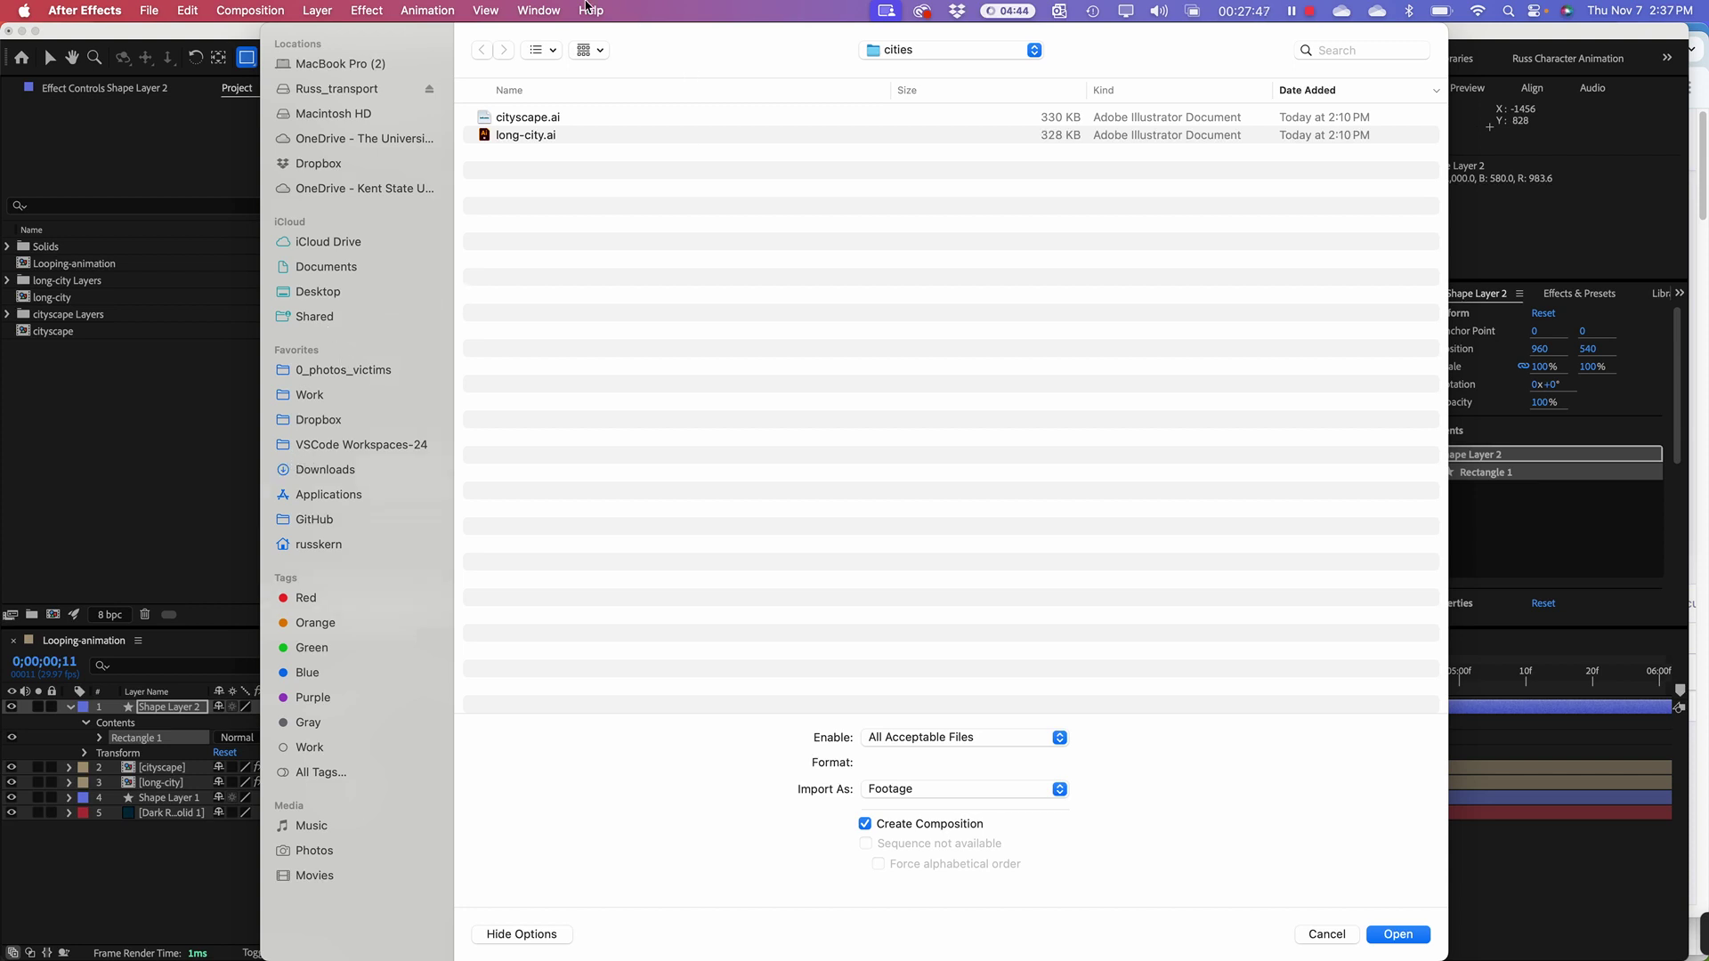
# Step: Browse through the folders to the Fall 2024 folder in OneDrive
pyautogui.click(886, 49)
pyautogui.click(893, 70)
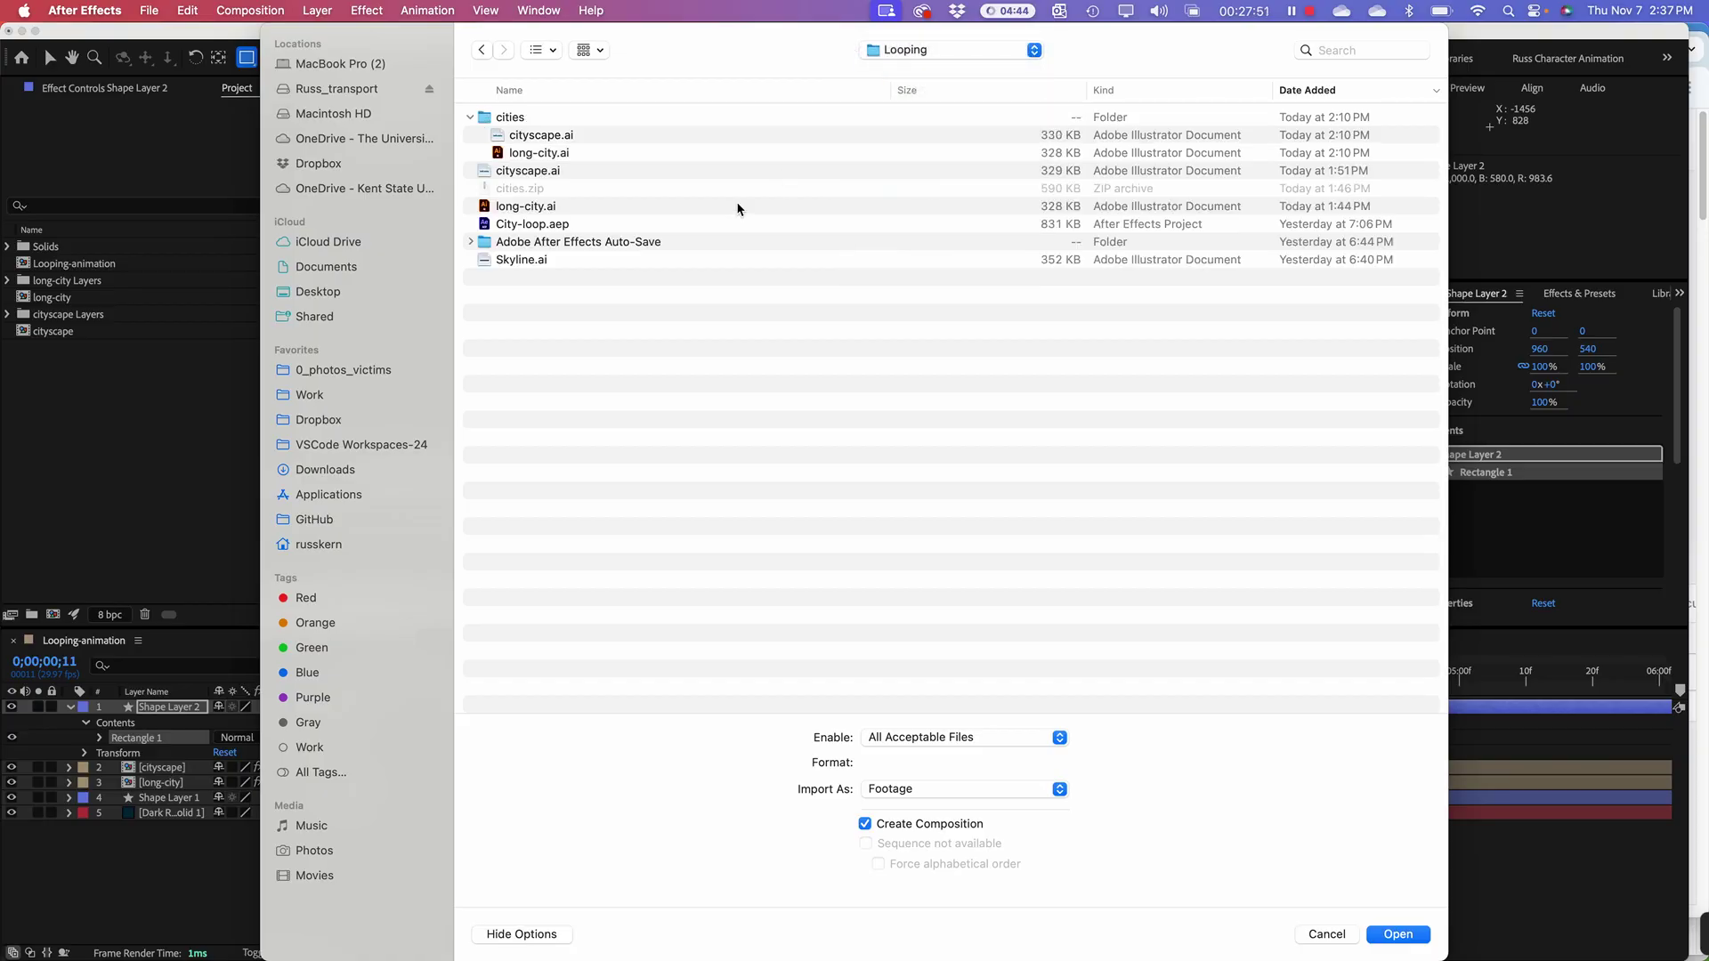
pyautogui.click(932, 52)
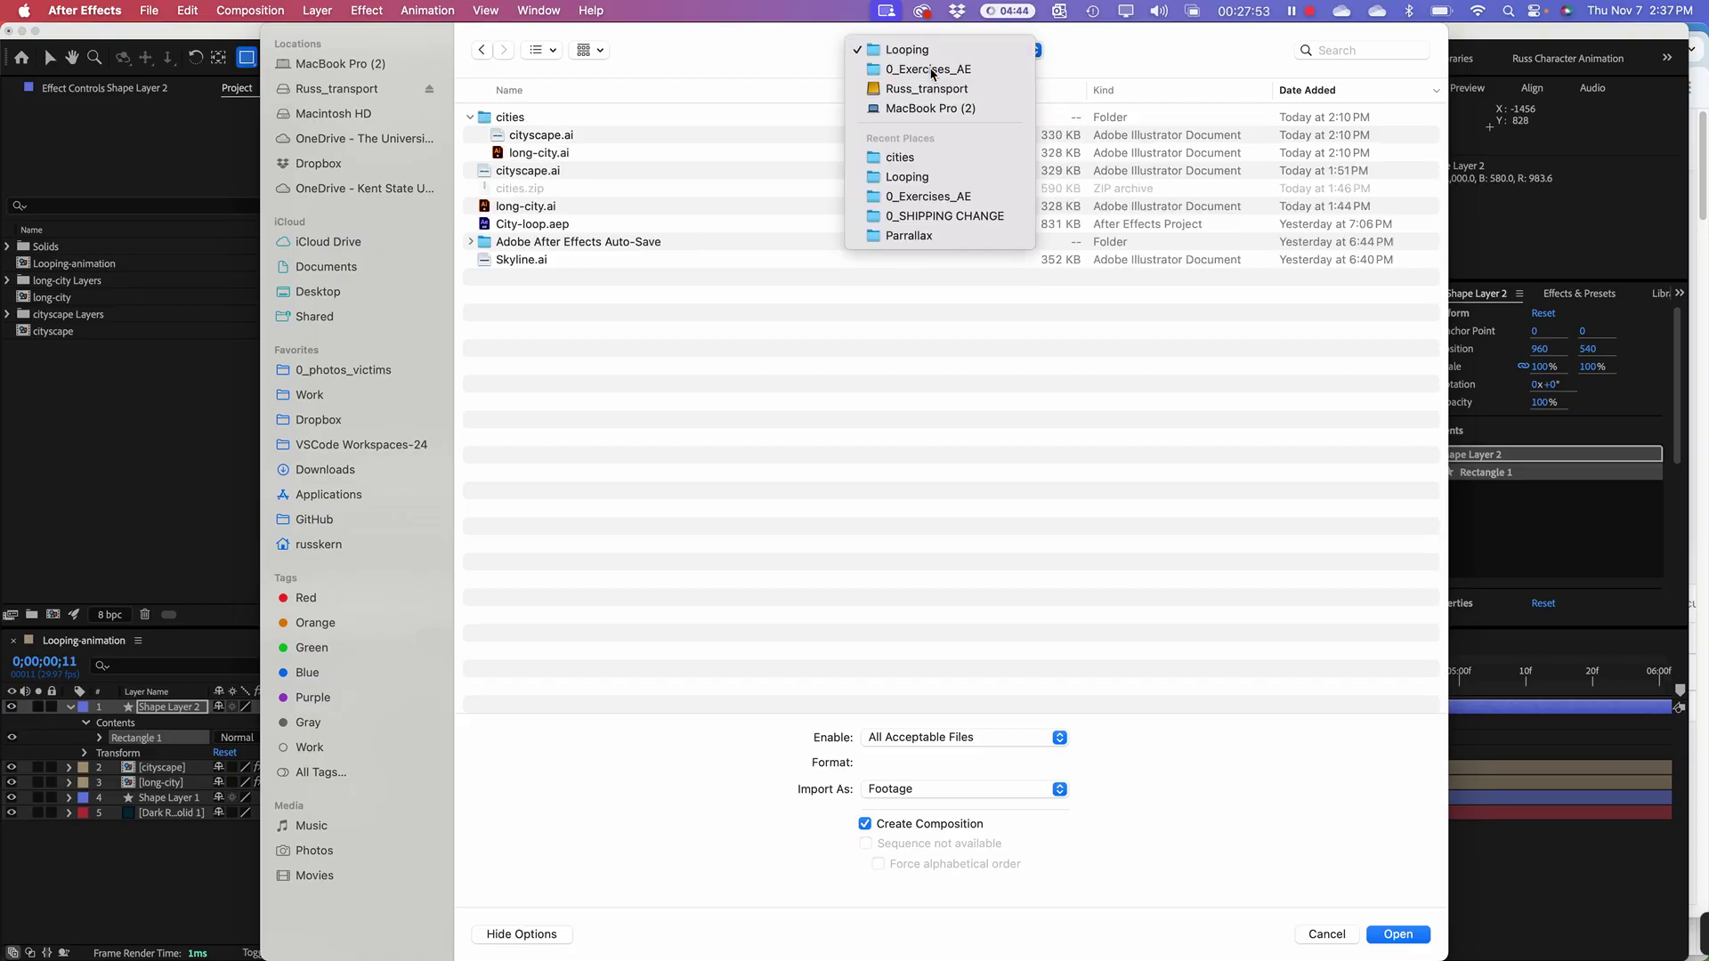
pyautogui.click(917, 68)
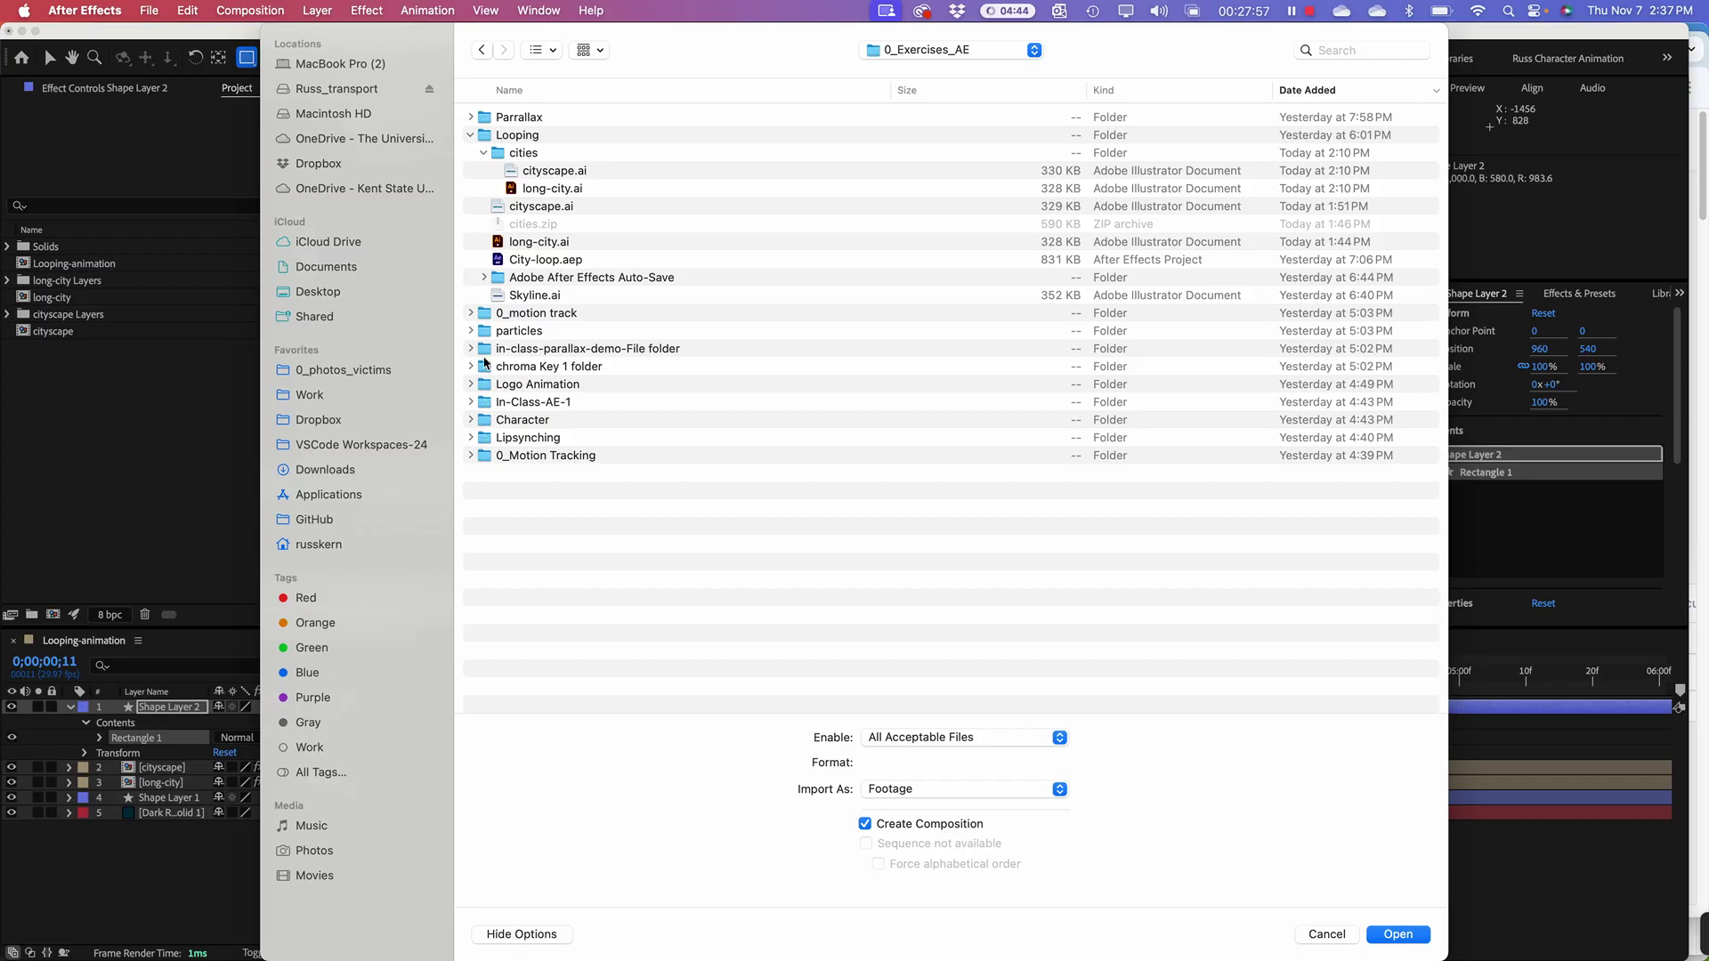
pyautogui.click(470, 138)
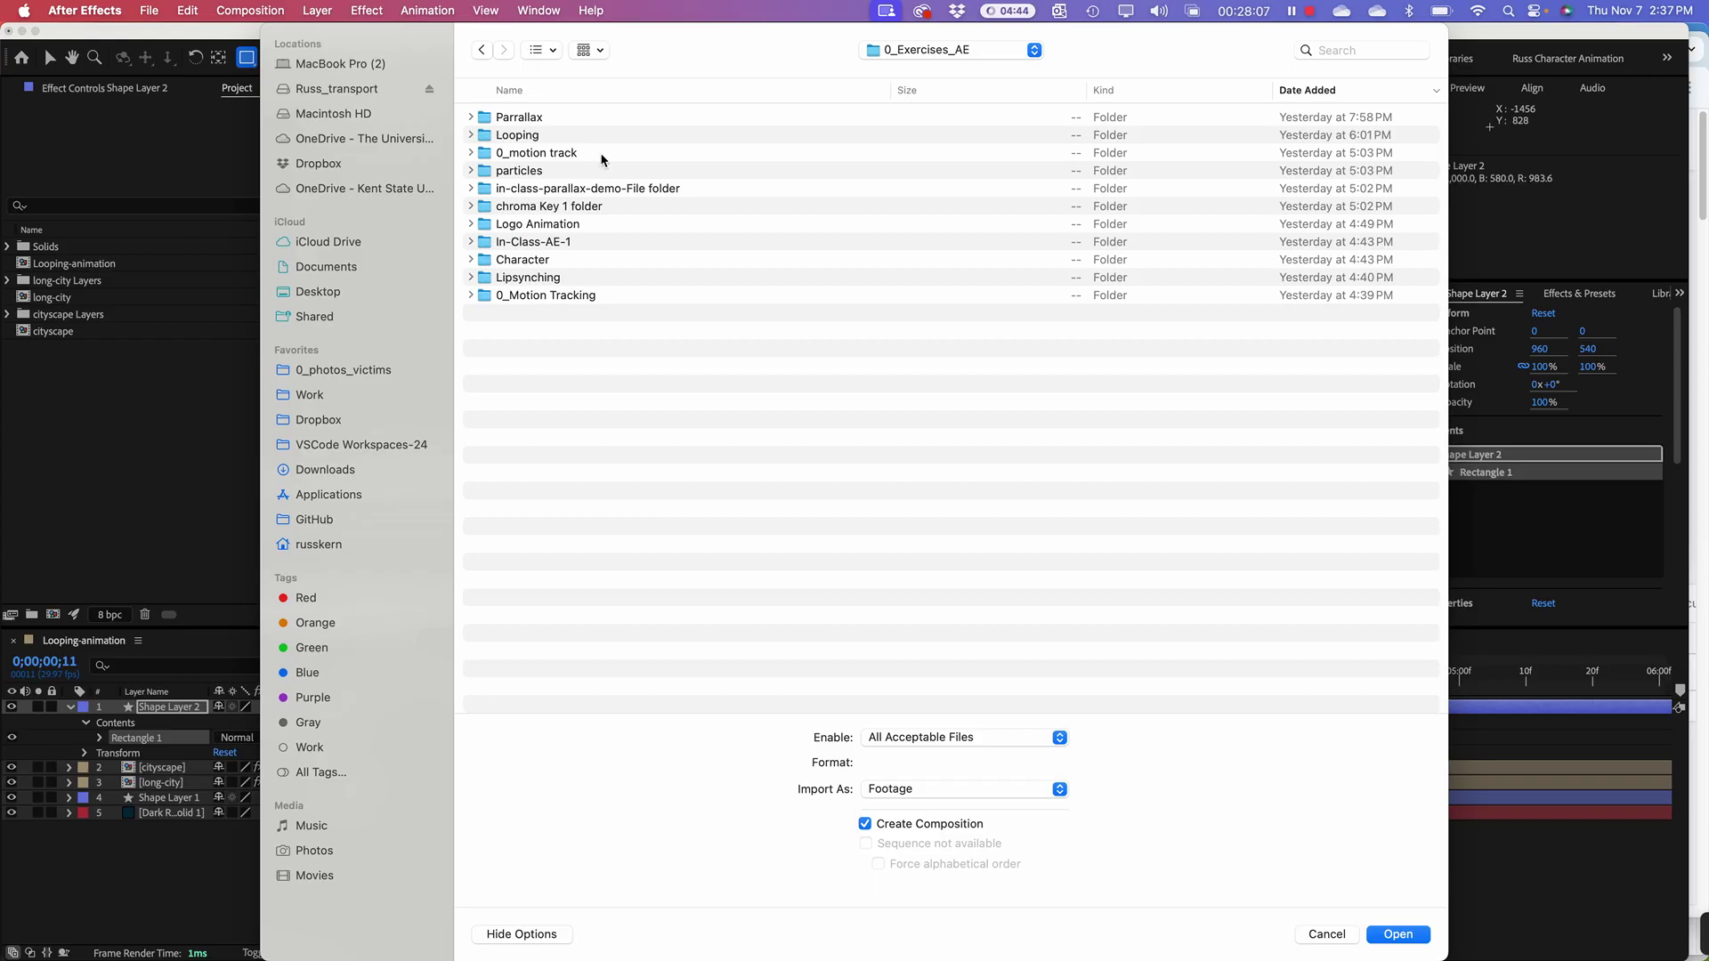
pyautogui.click(486, 52)
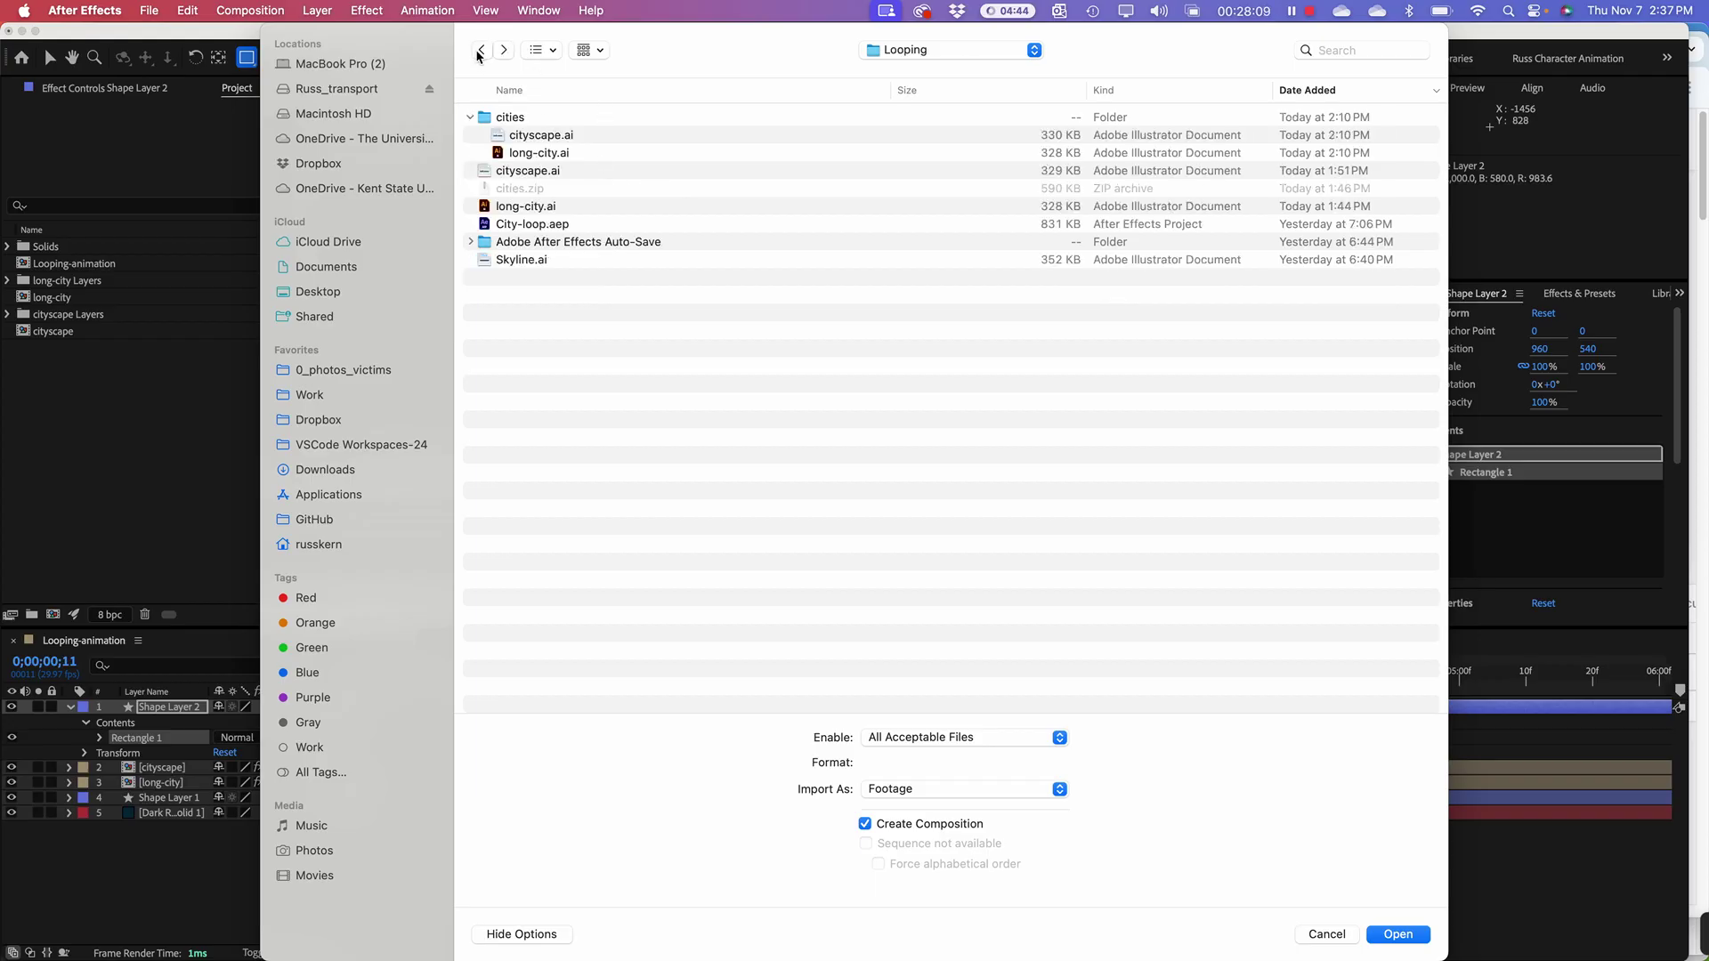
pyautogui.click(479, 55)
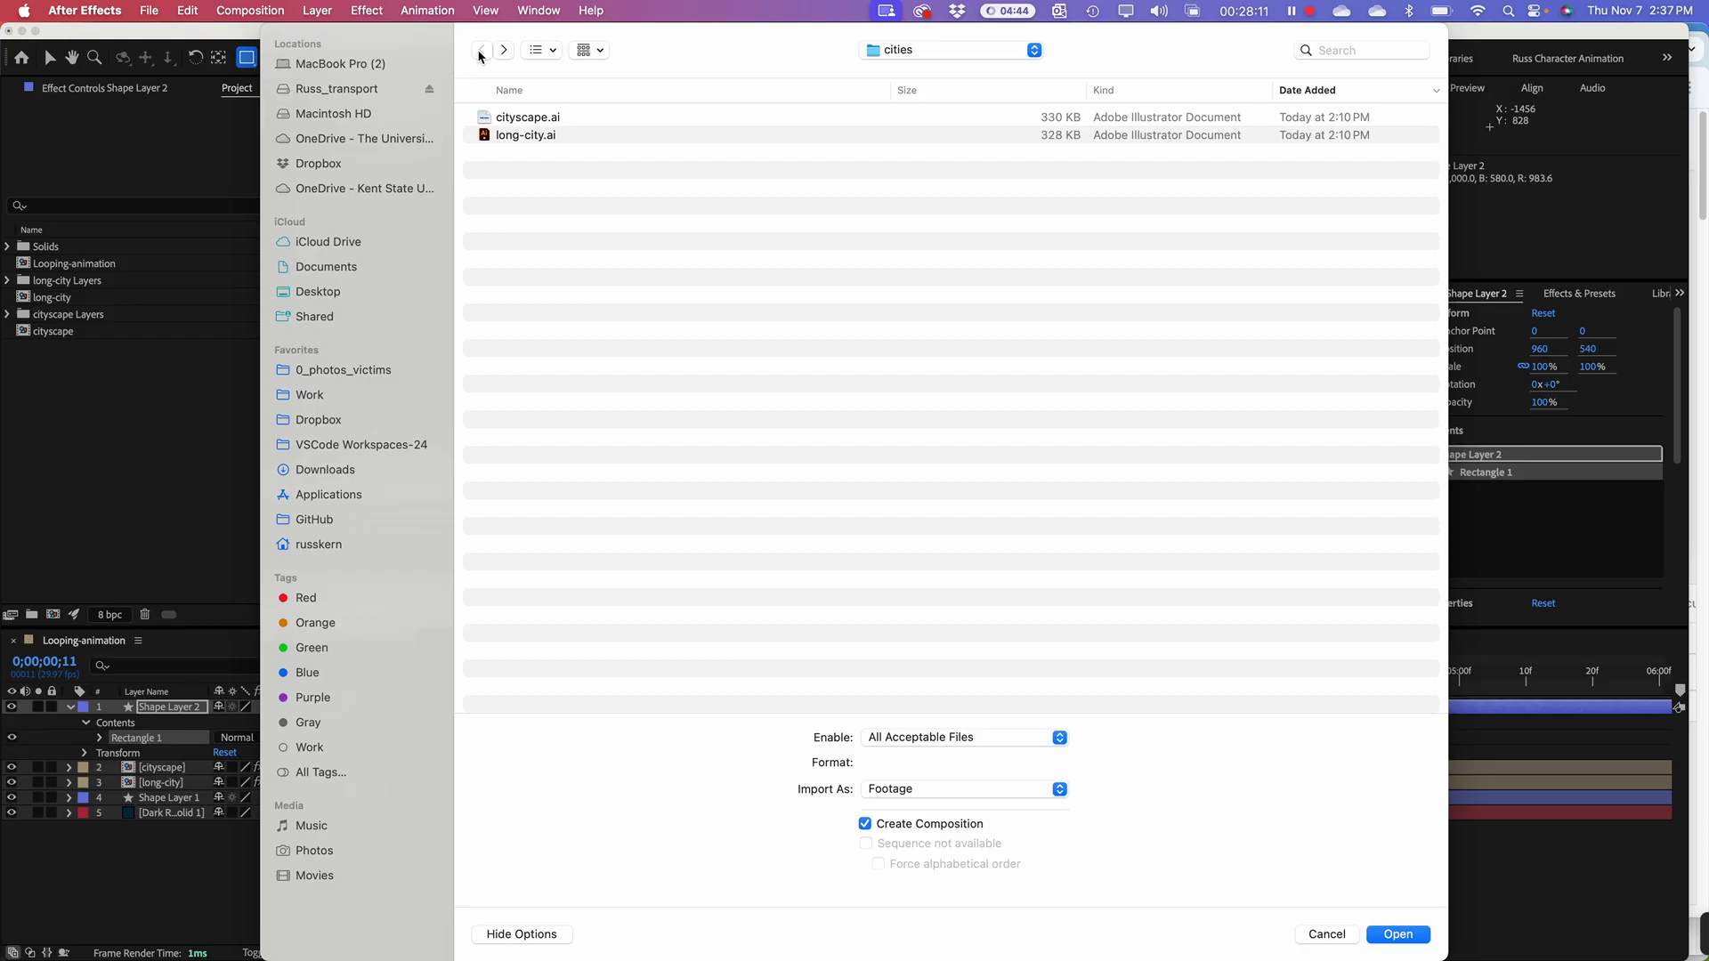
pyautogui.click(945, 51)
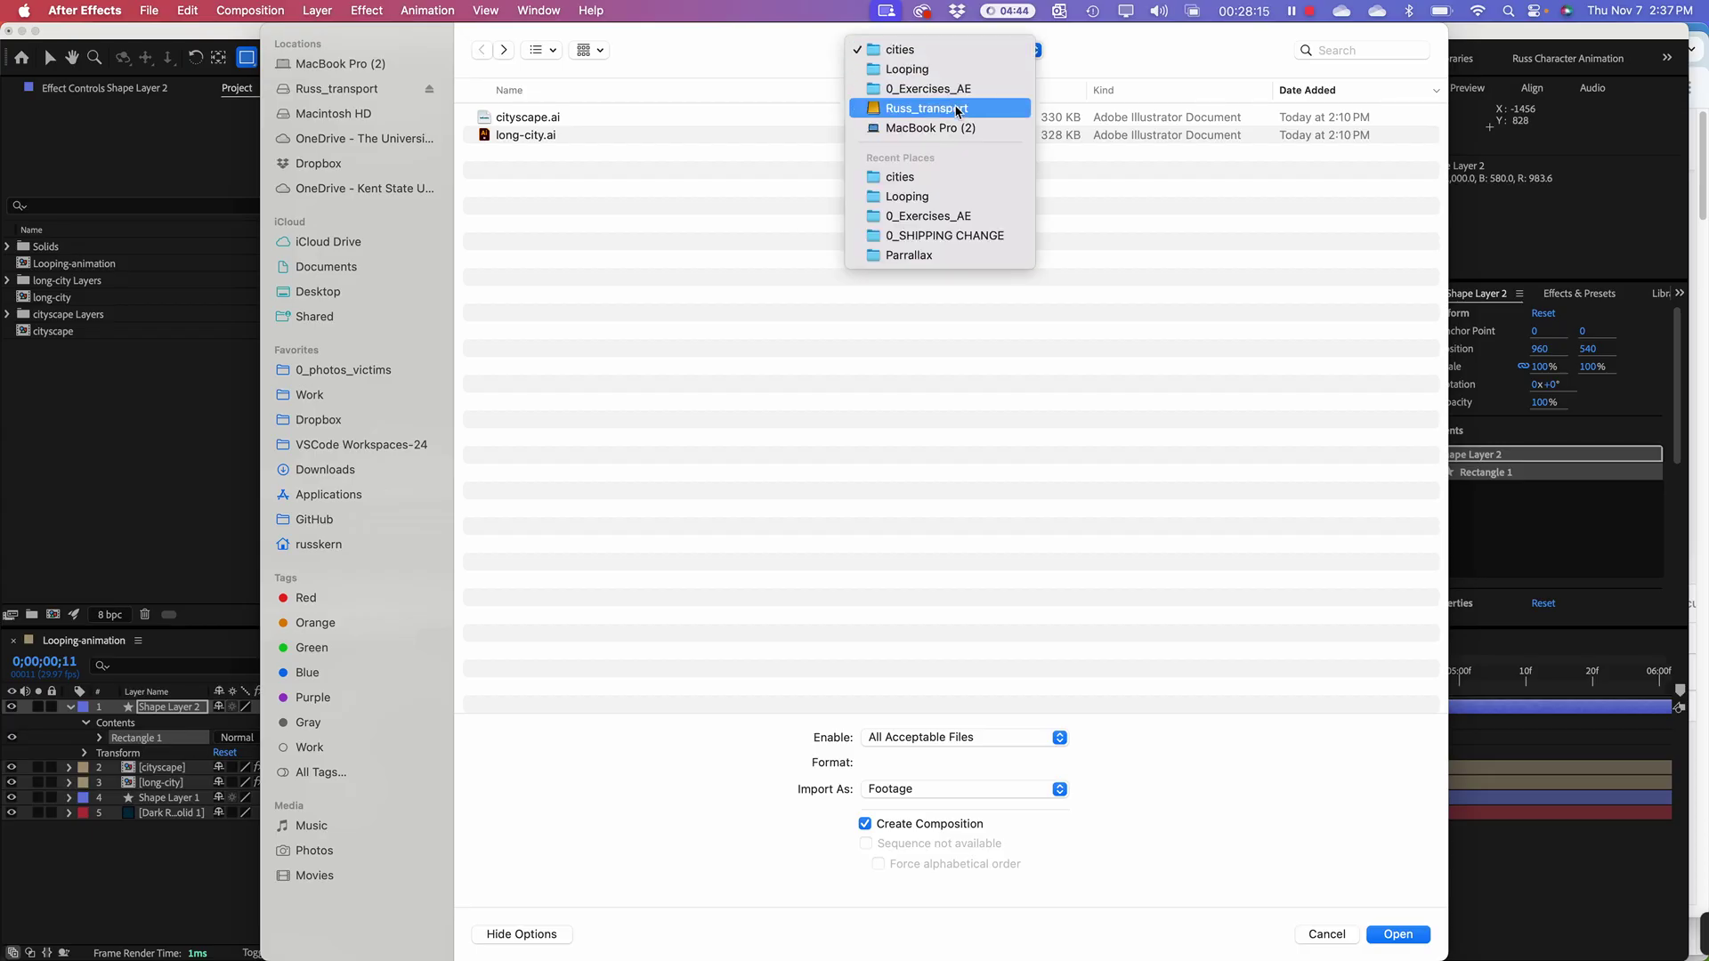
pyautogui.click(704, 128)
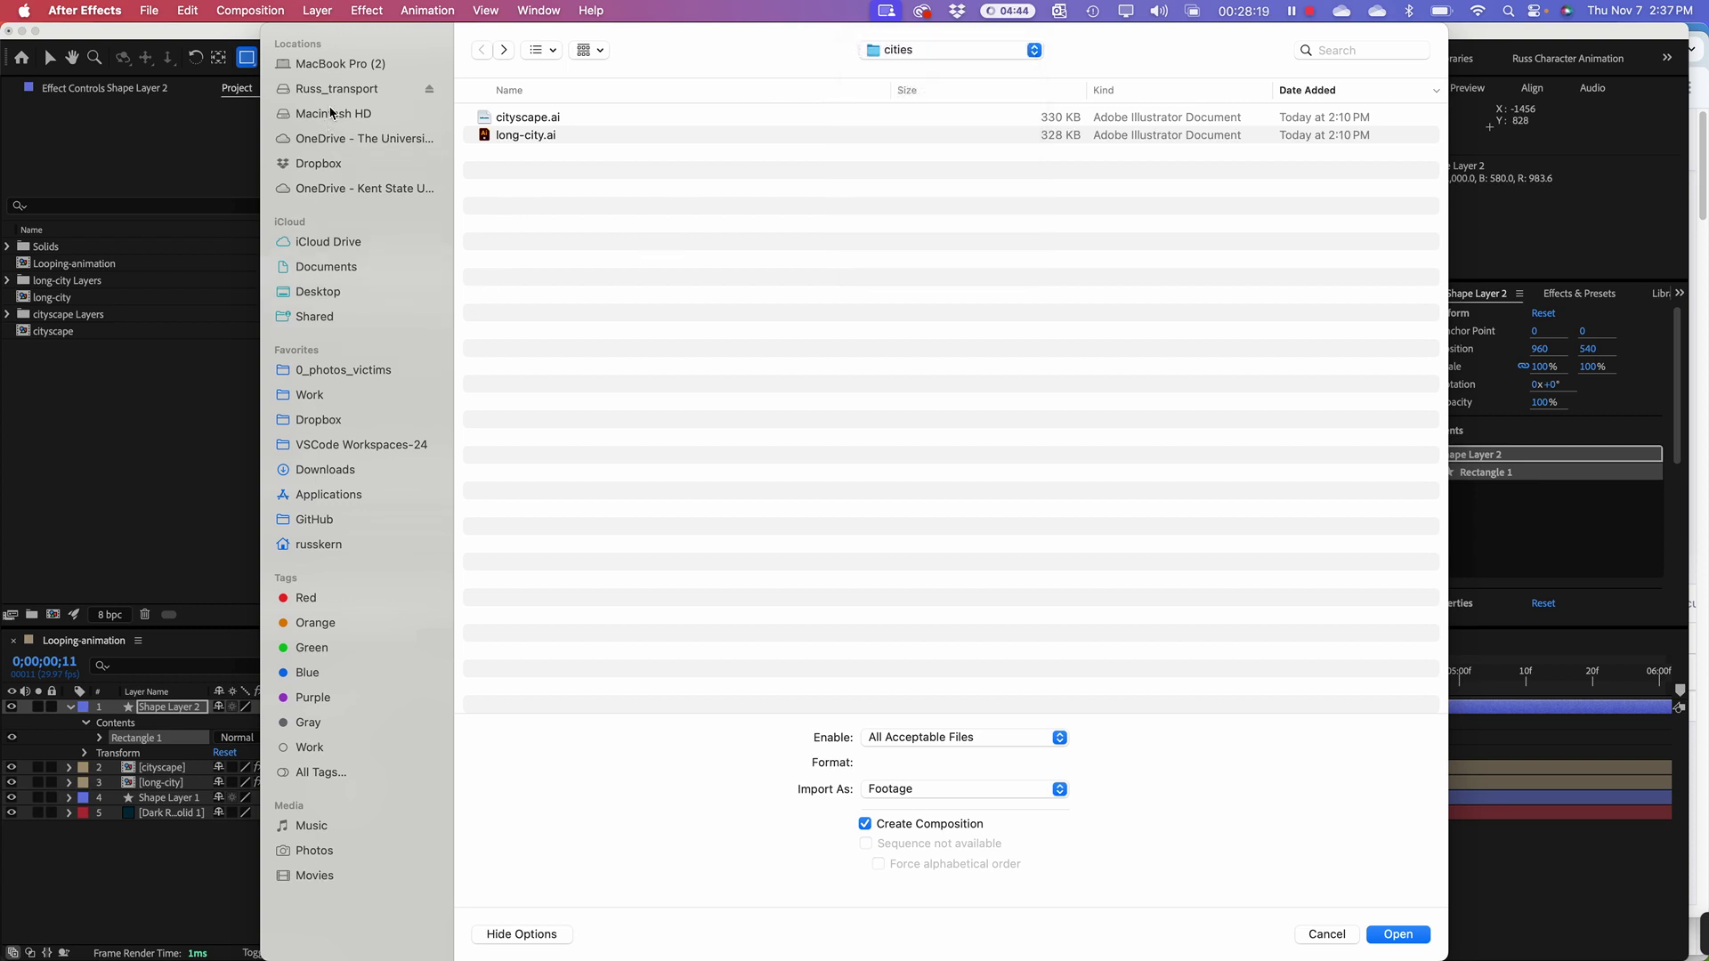
pyautogui.click(324, 142)
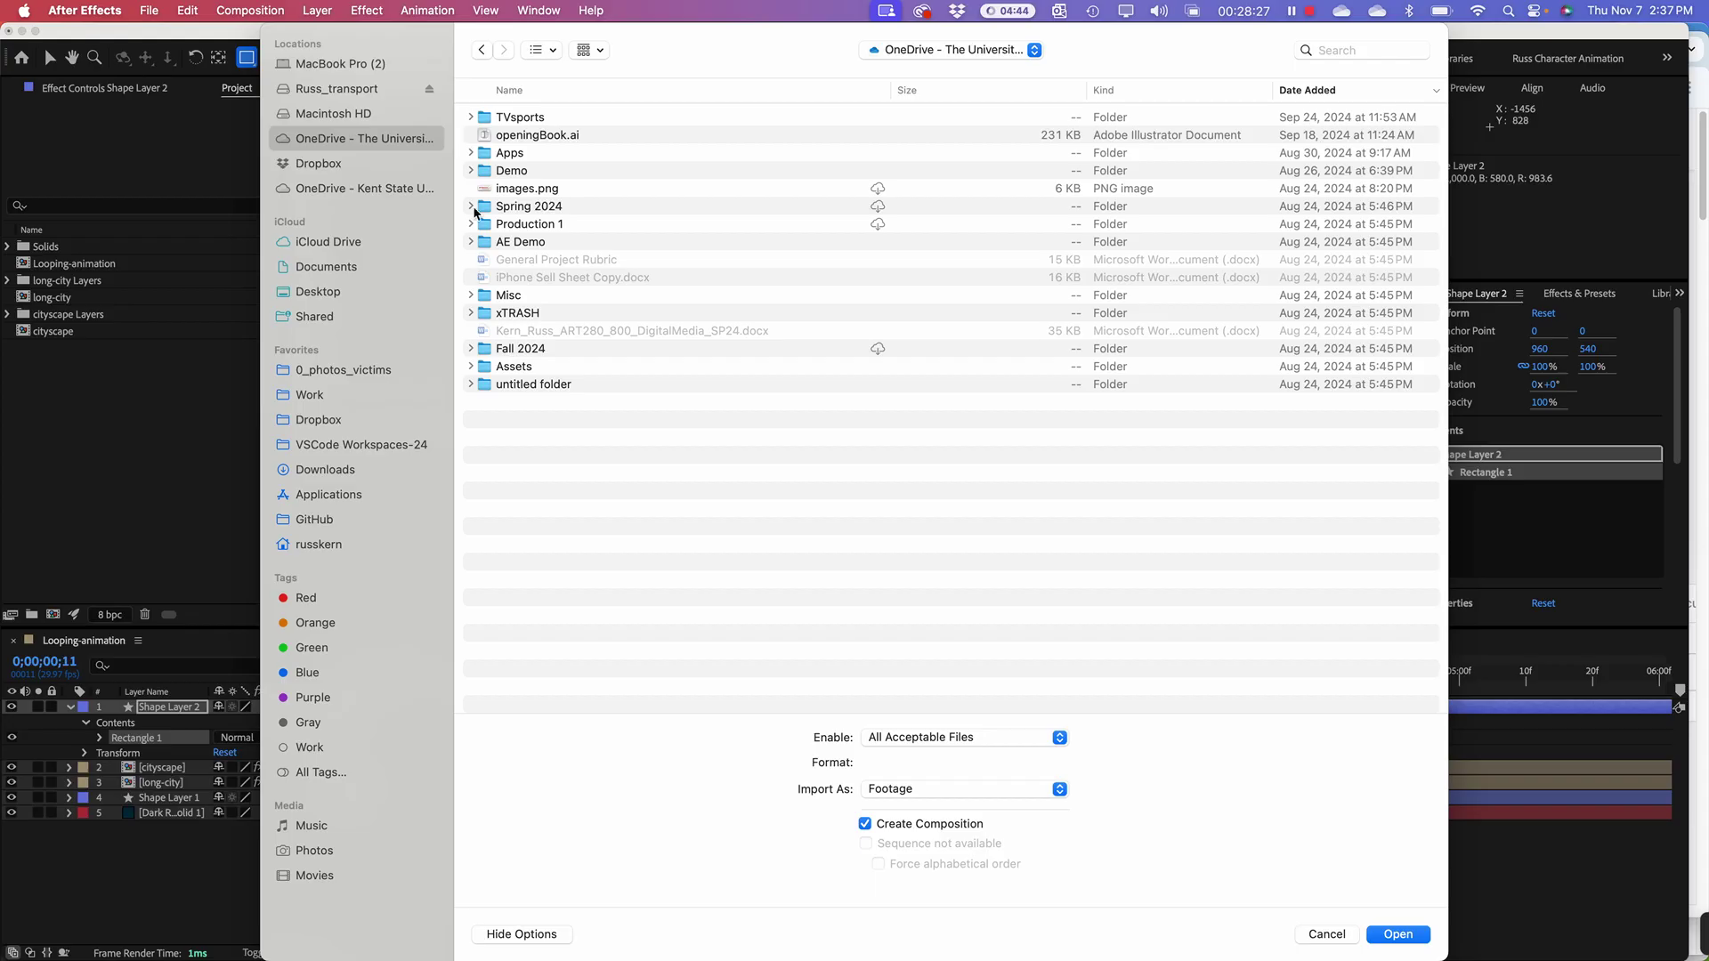
pyautogui.doubleClick(479, 356)
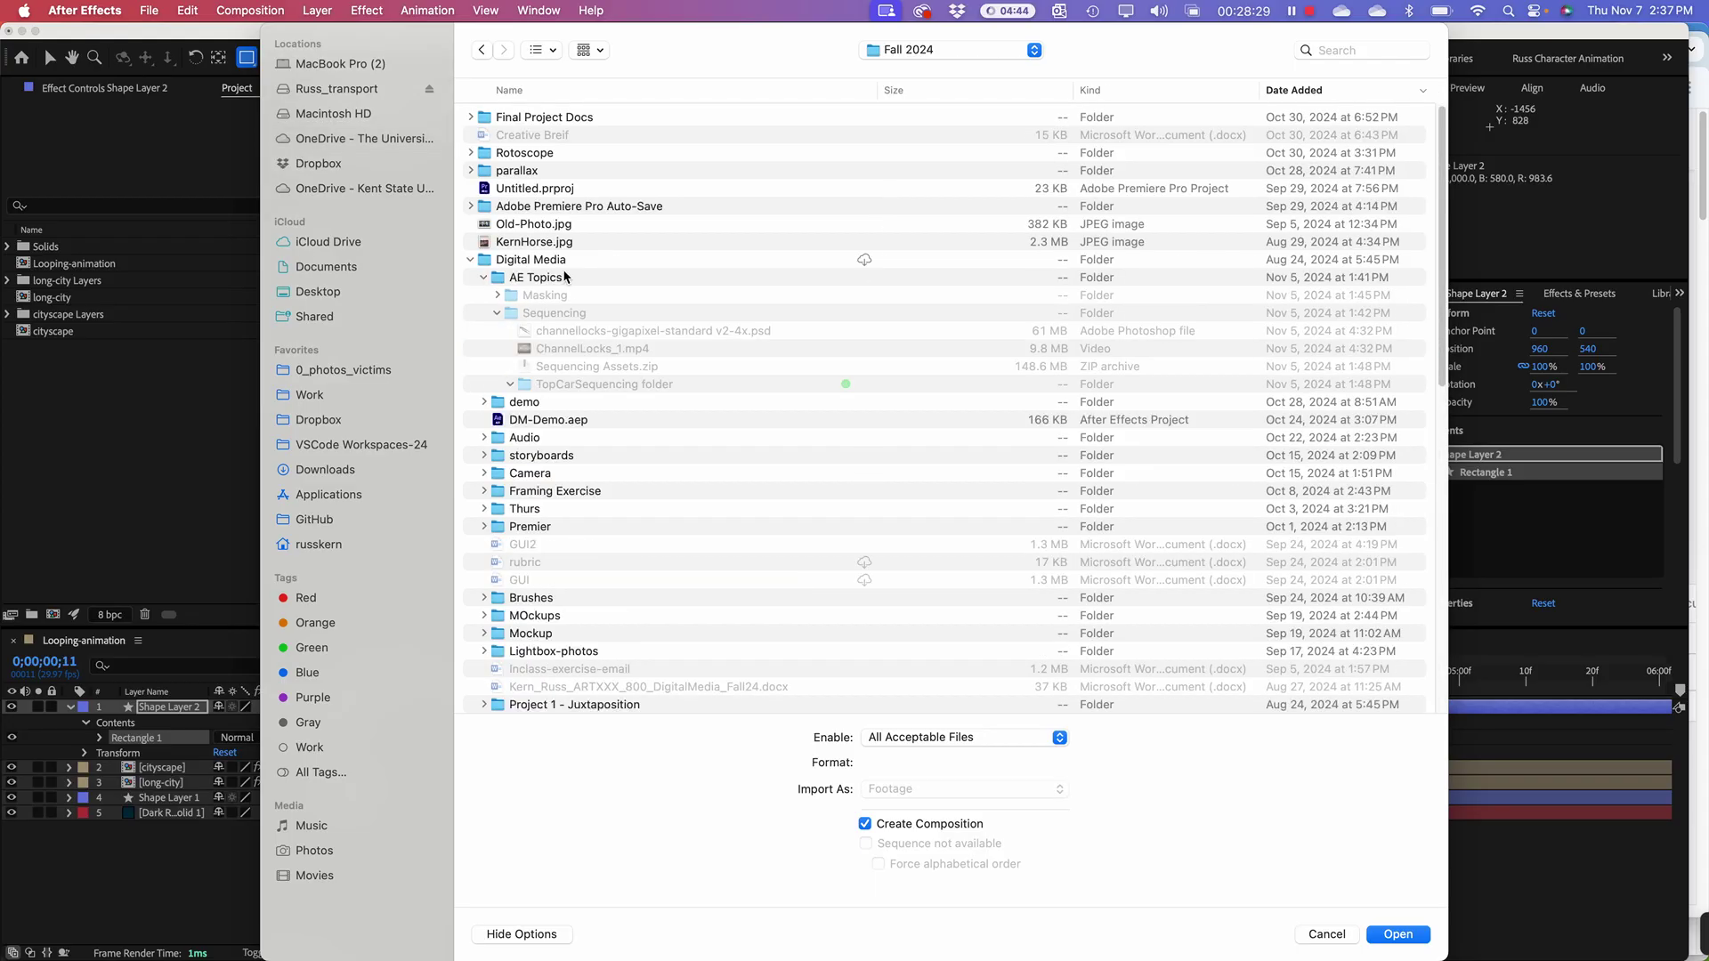
# Step: Select Car.psd and import it as Composition - Retain Layer Sizes
pyautogui.click(591, 334)
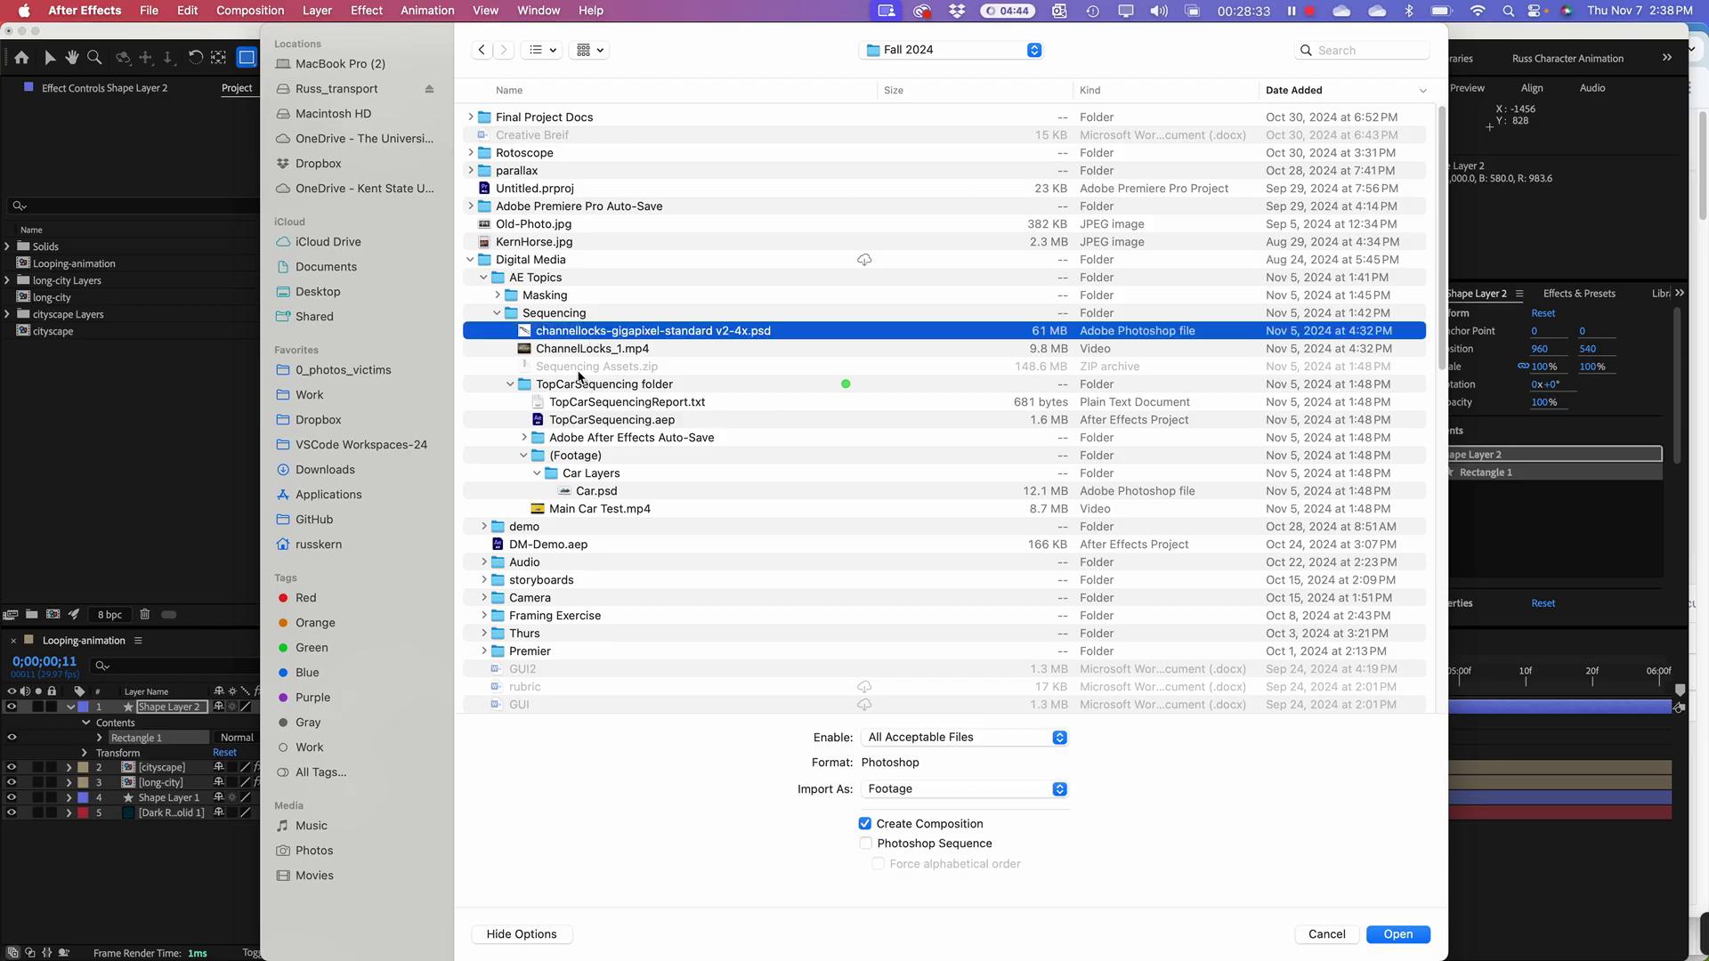
pyautogui.click(578, 489)
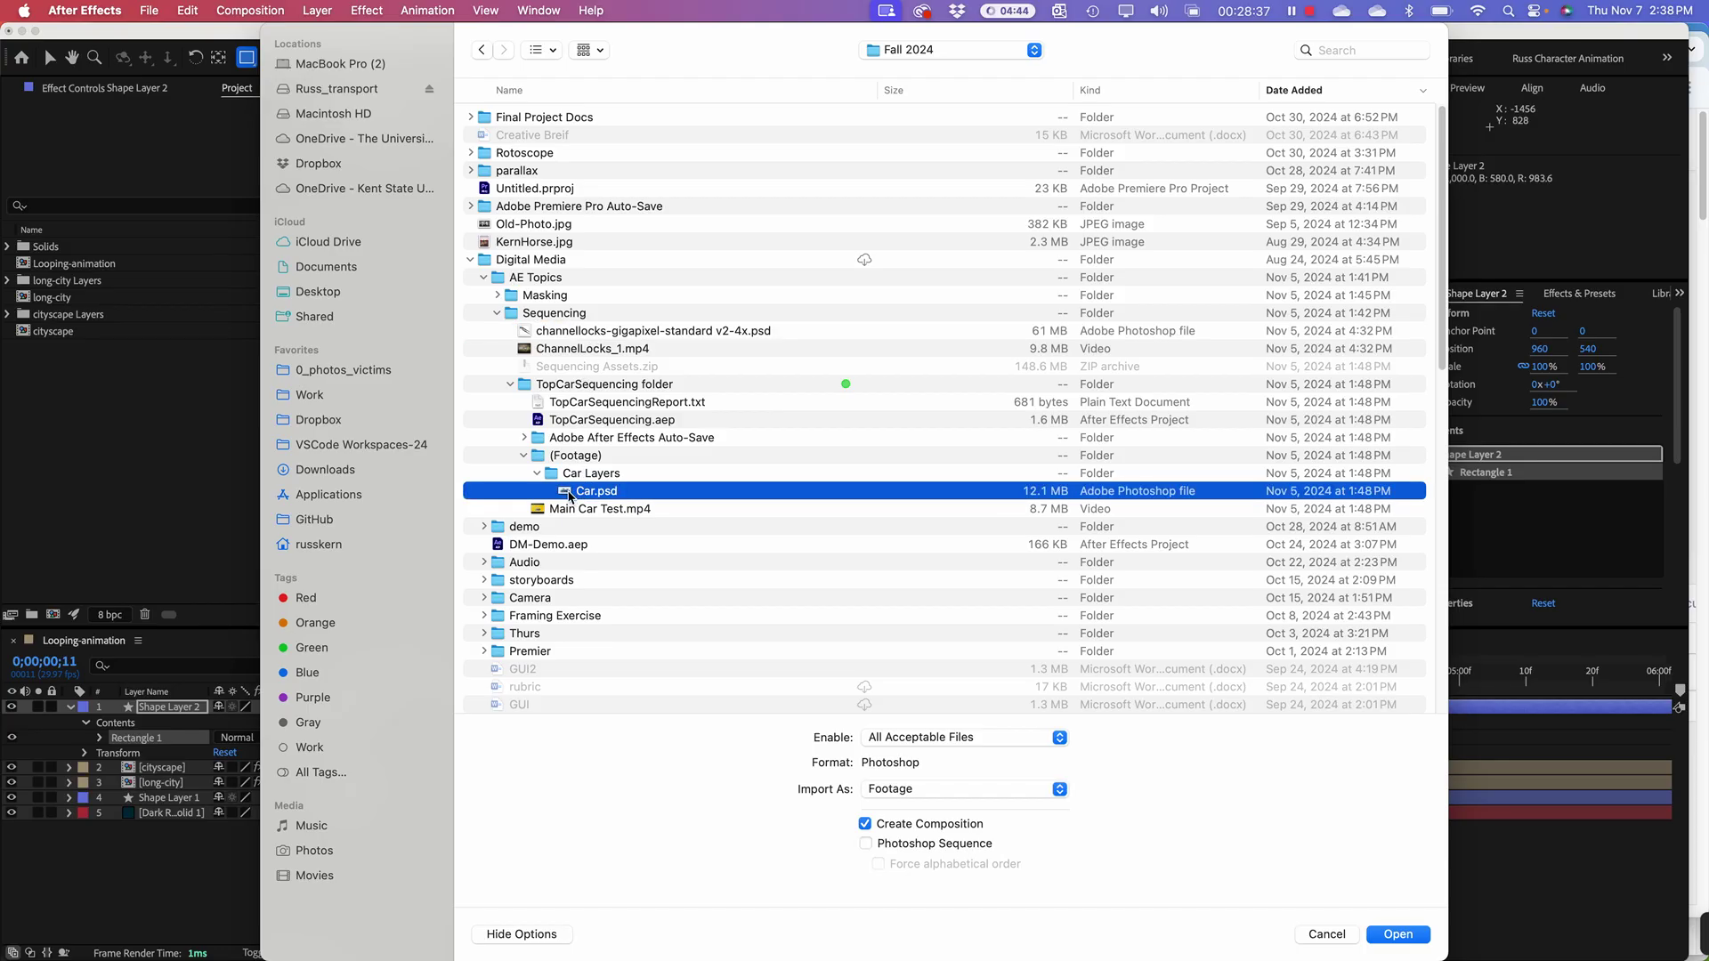
pyautogui.click(979, 789)
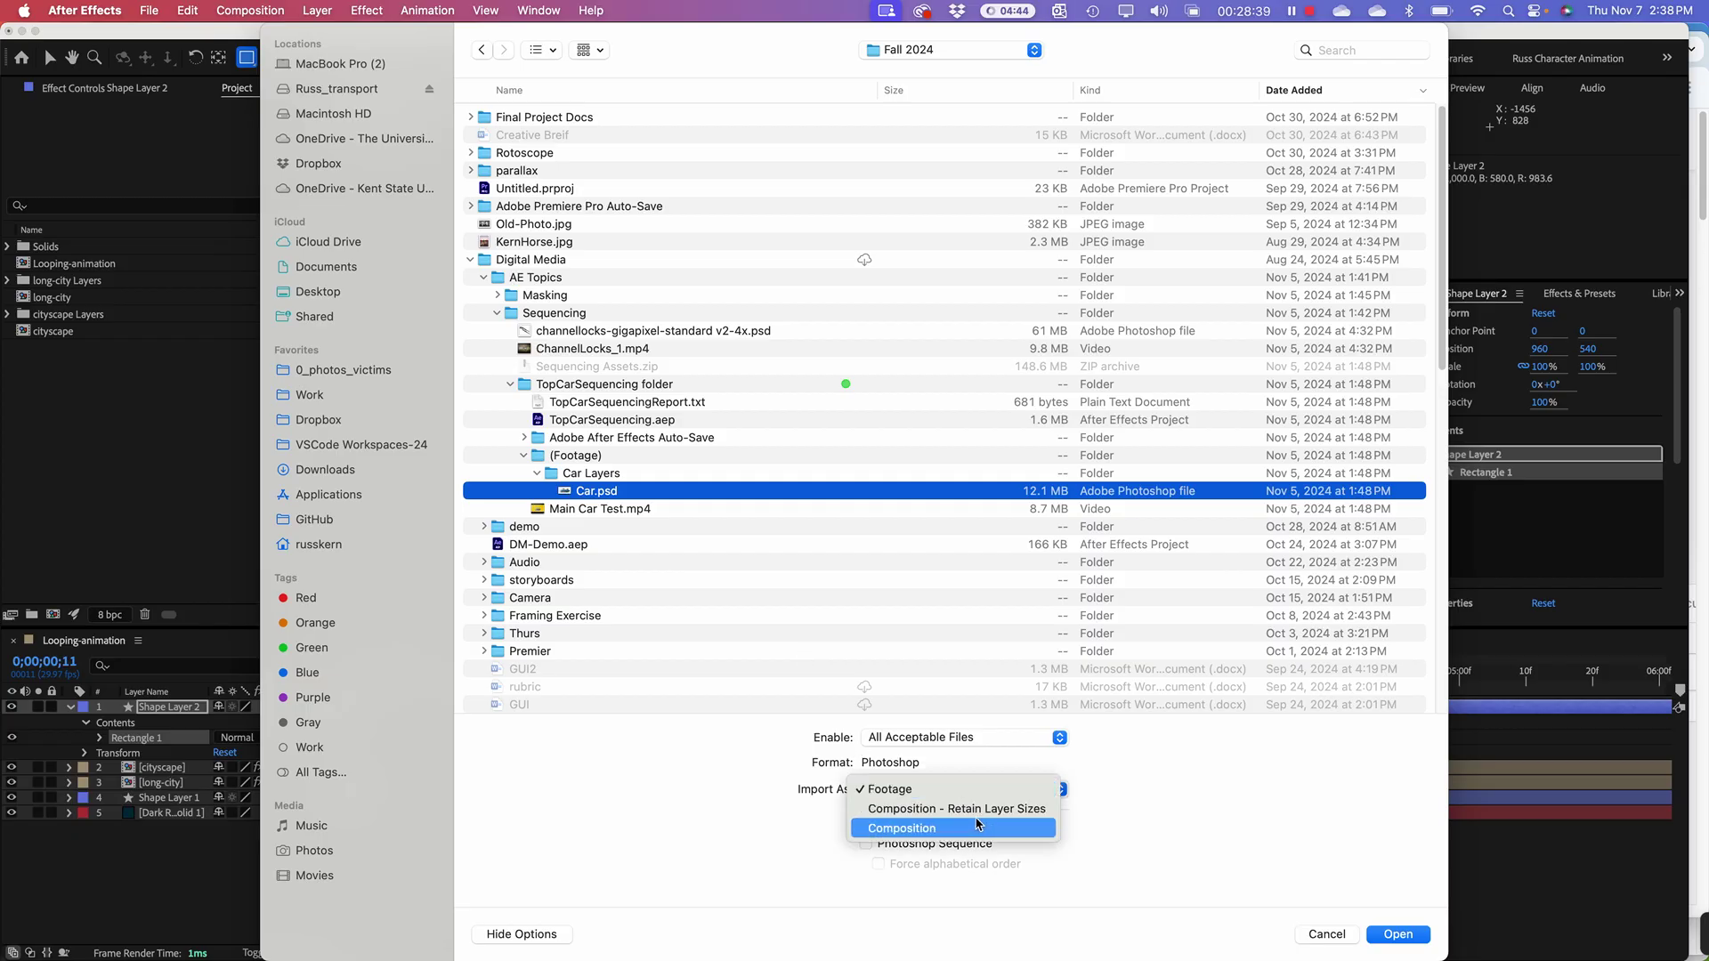
pyautogui.click(970, 809)
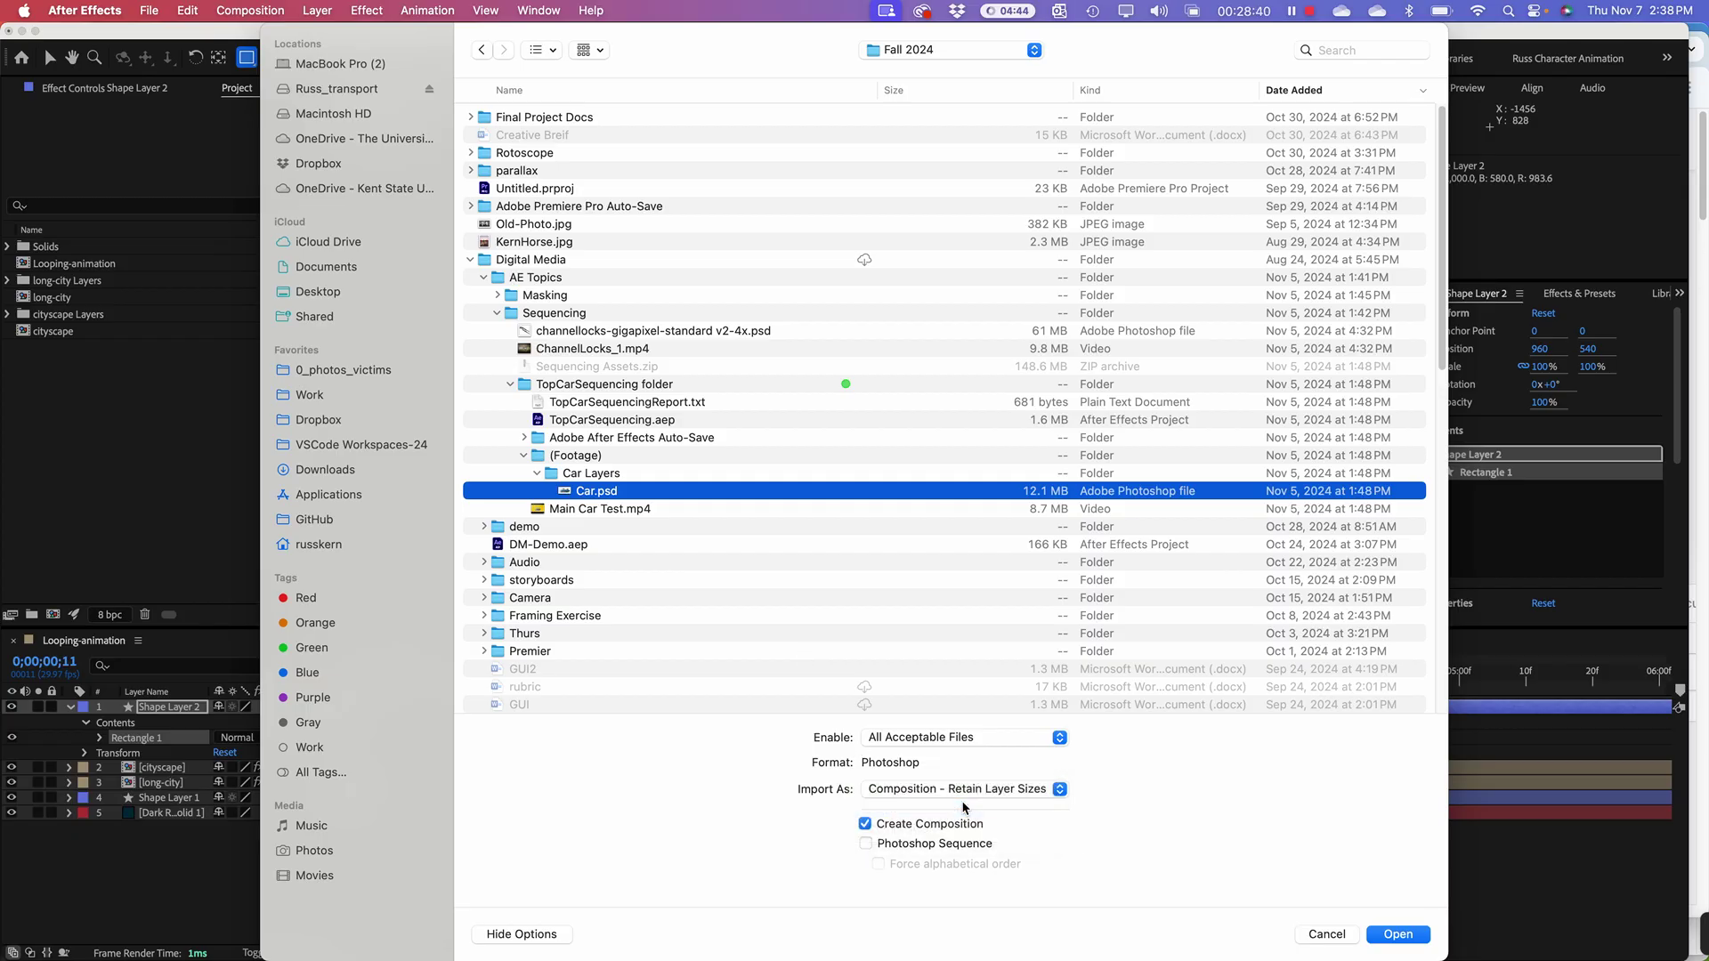
pyautogui.click(1395, 934)
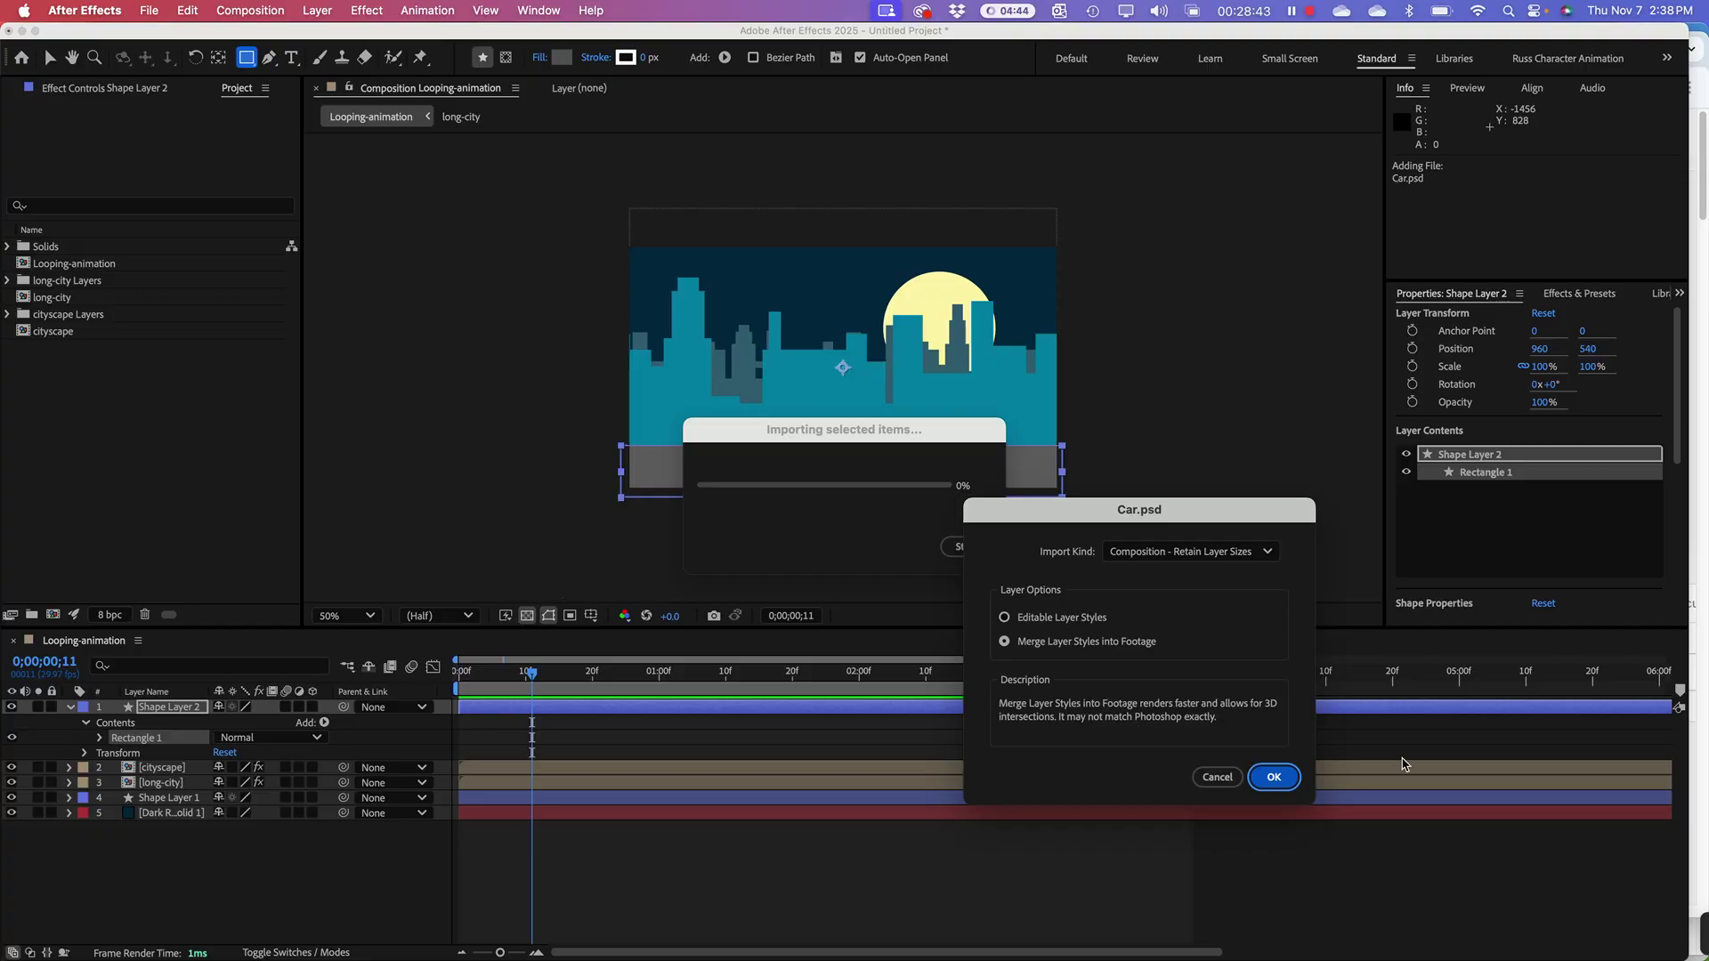
# Step: Finish importing Car.psd and add the Car composition to the Looping-animation timeline
pyautogui.click(1260, 780)
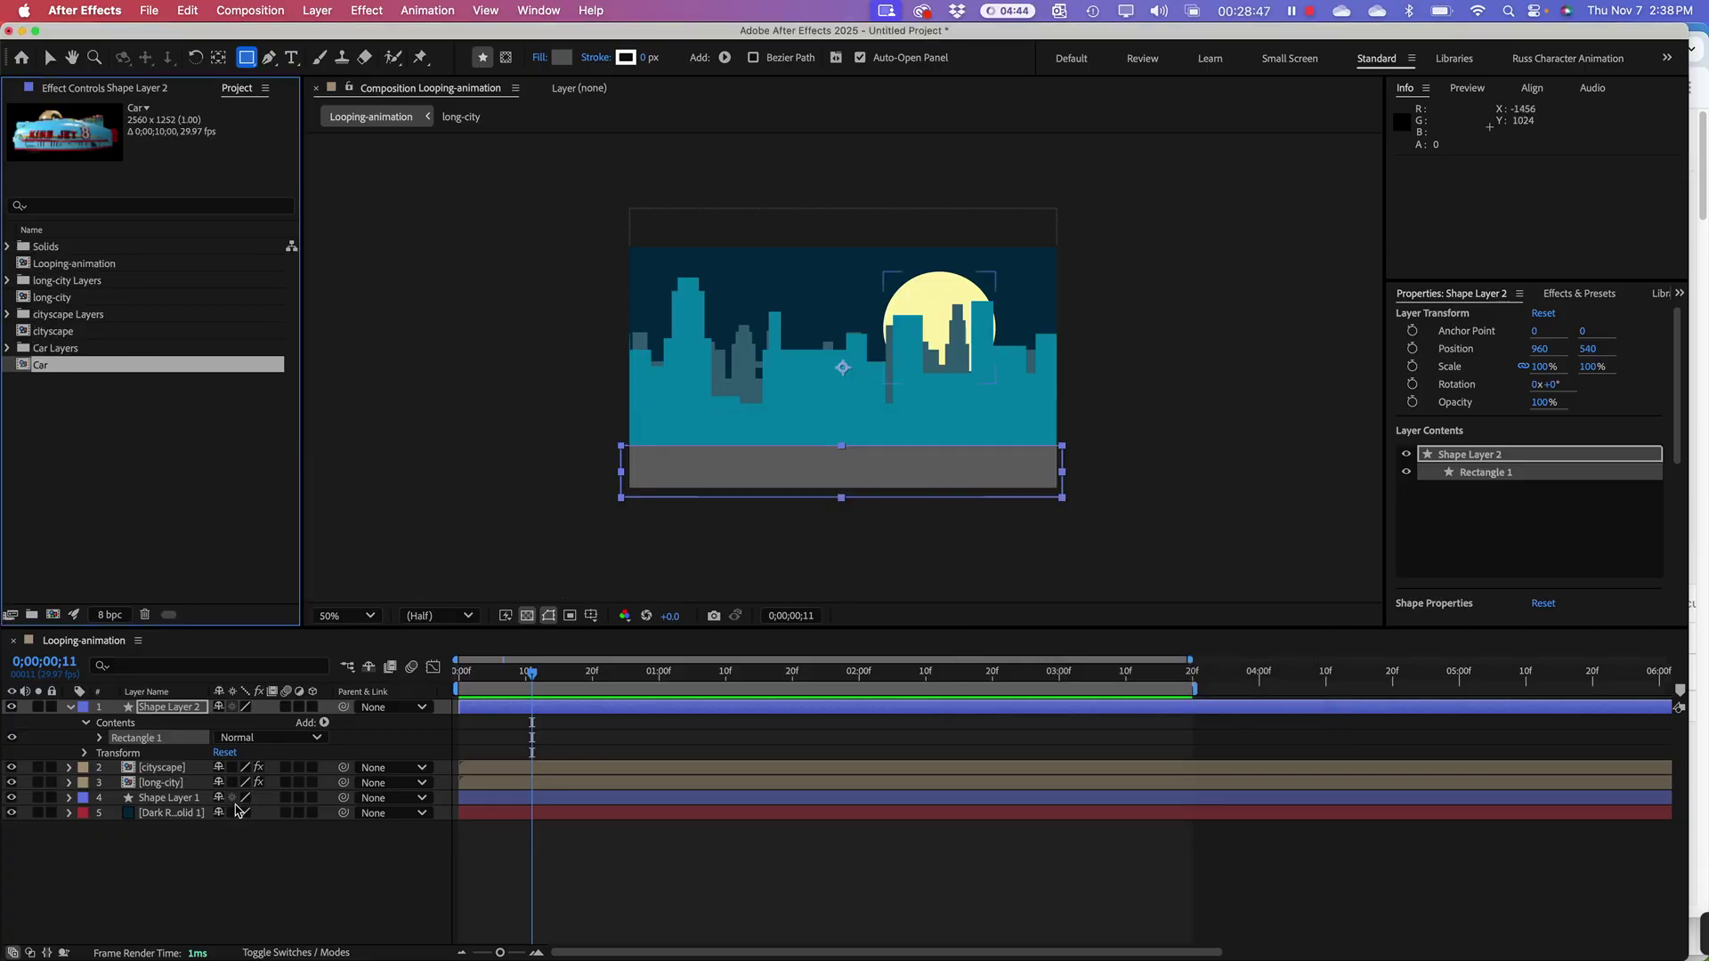
pyautogui.click(185, 890)
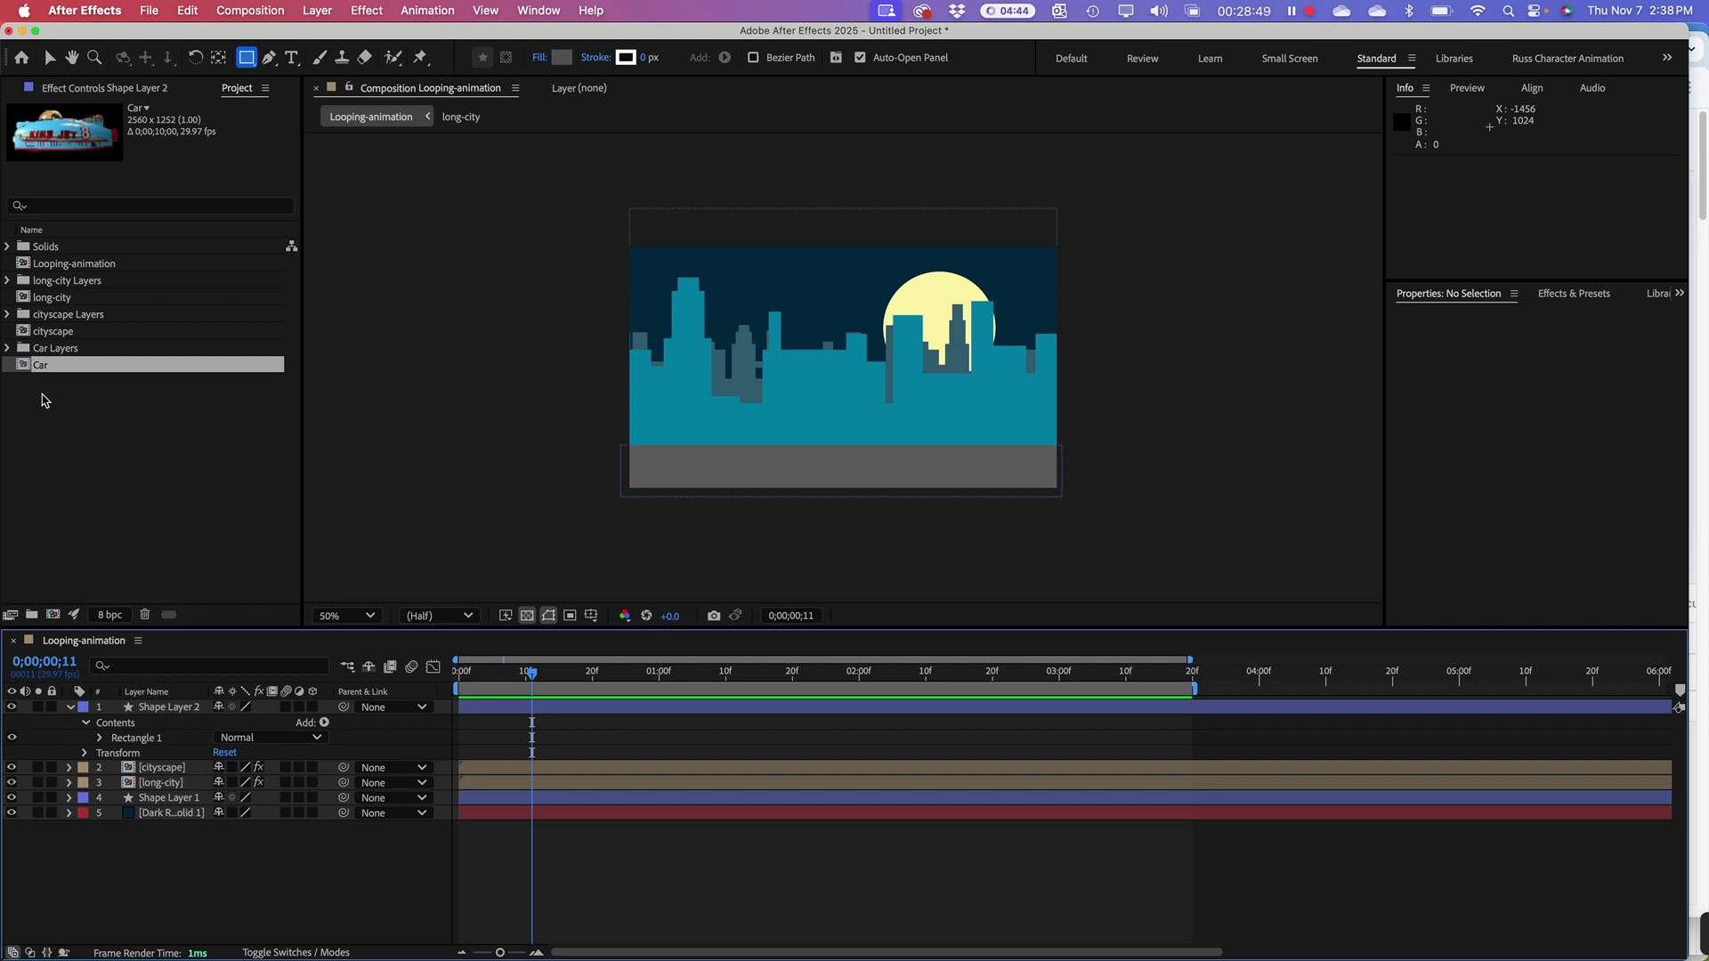
pyautogui.moveTo(26, 366); pyautogui.dragTo(170, 712)
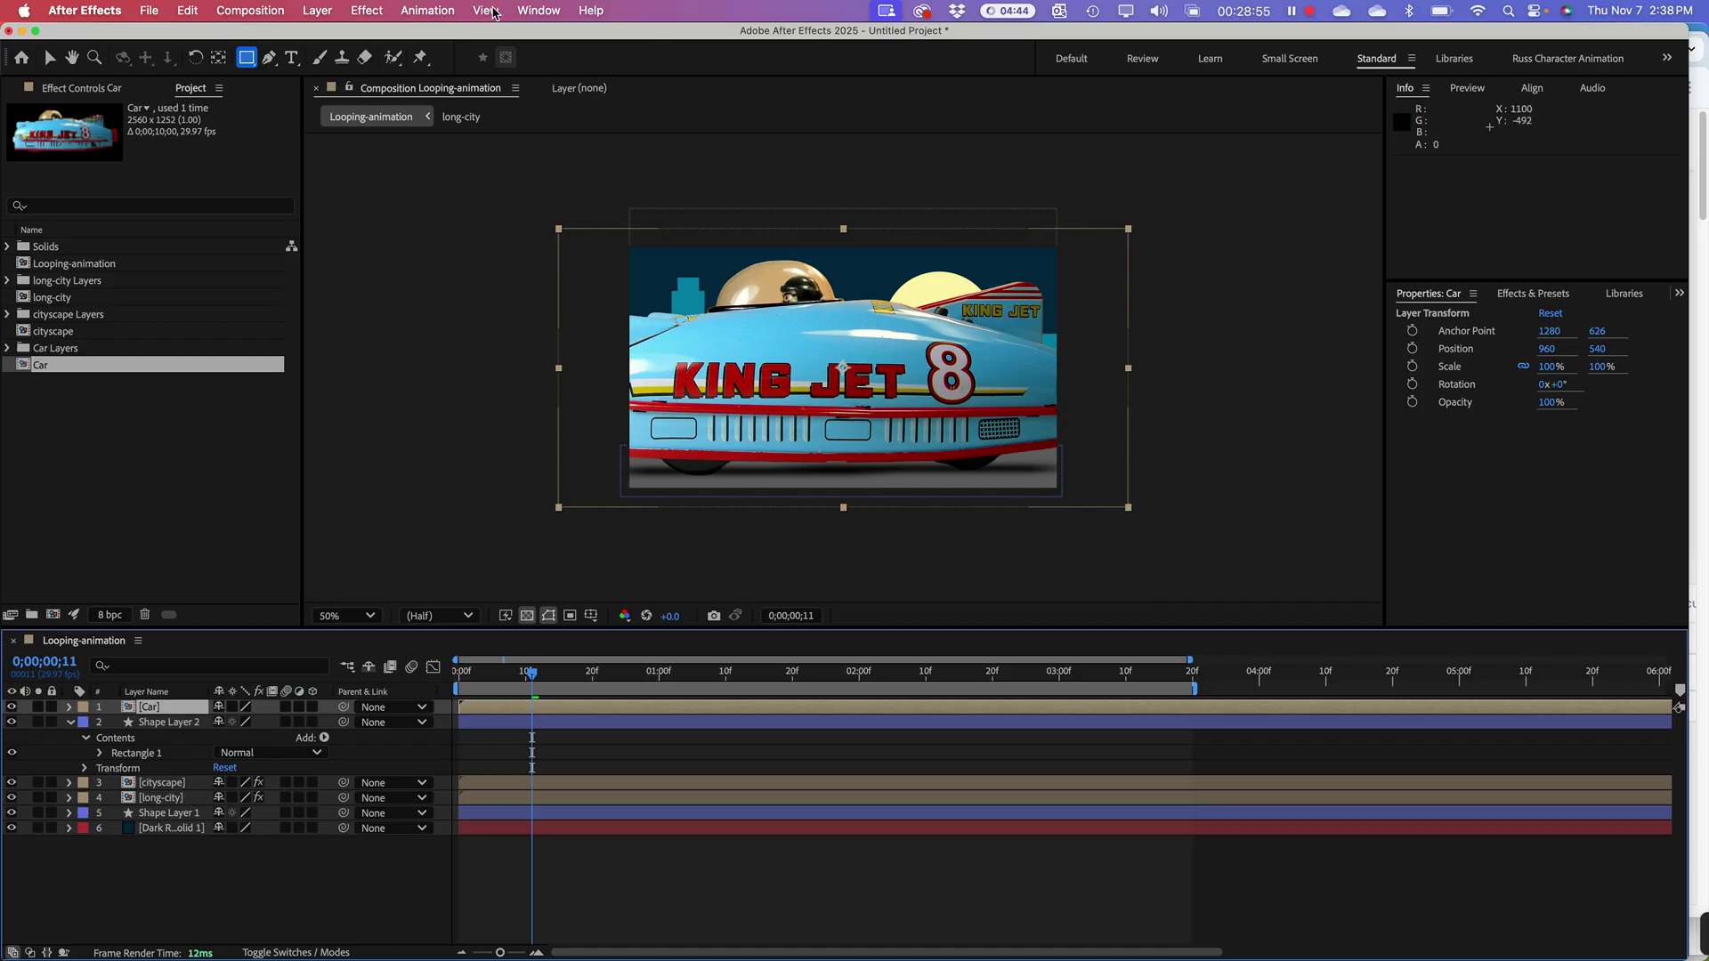
# Step: Shrink the car to 40.9% at position 1000, 760 on the road, then preview from the start
pyautogui.click(50, 57)
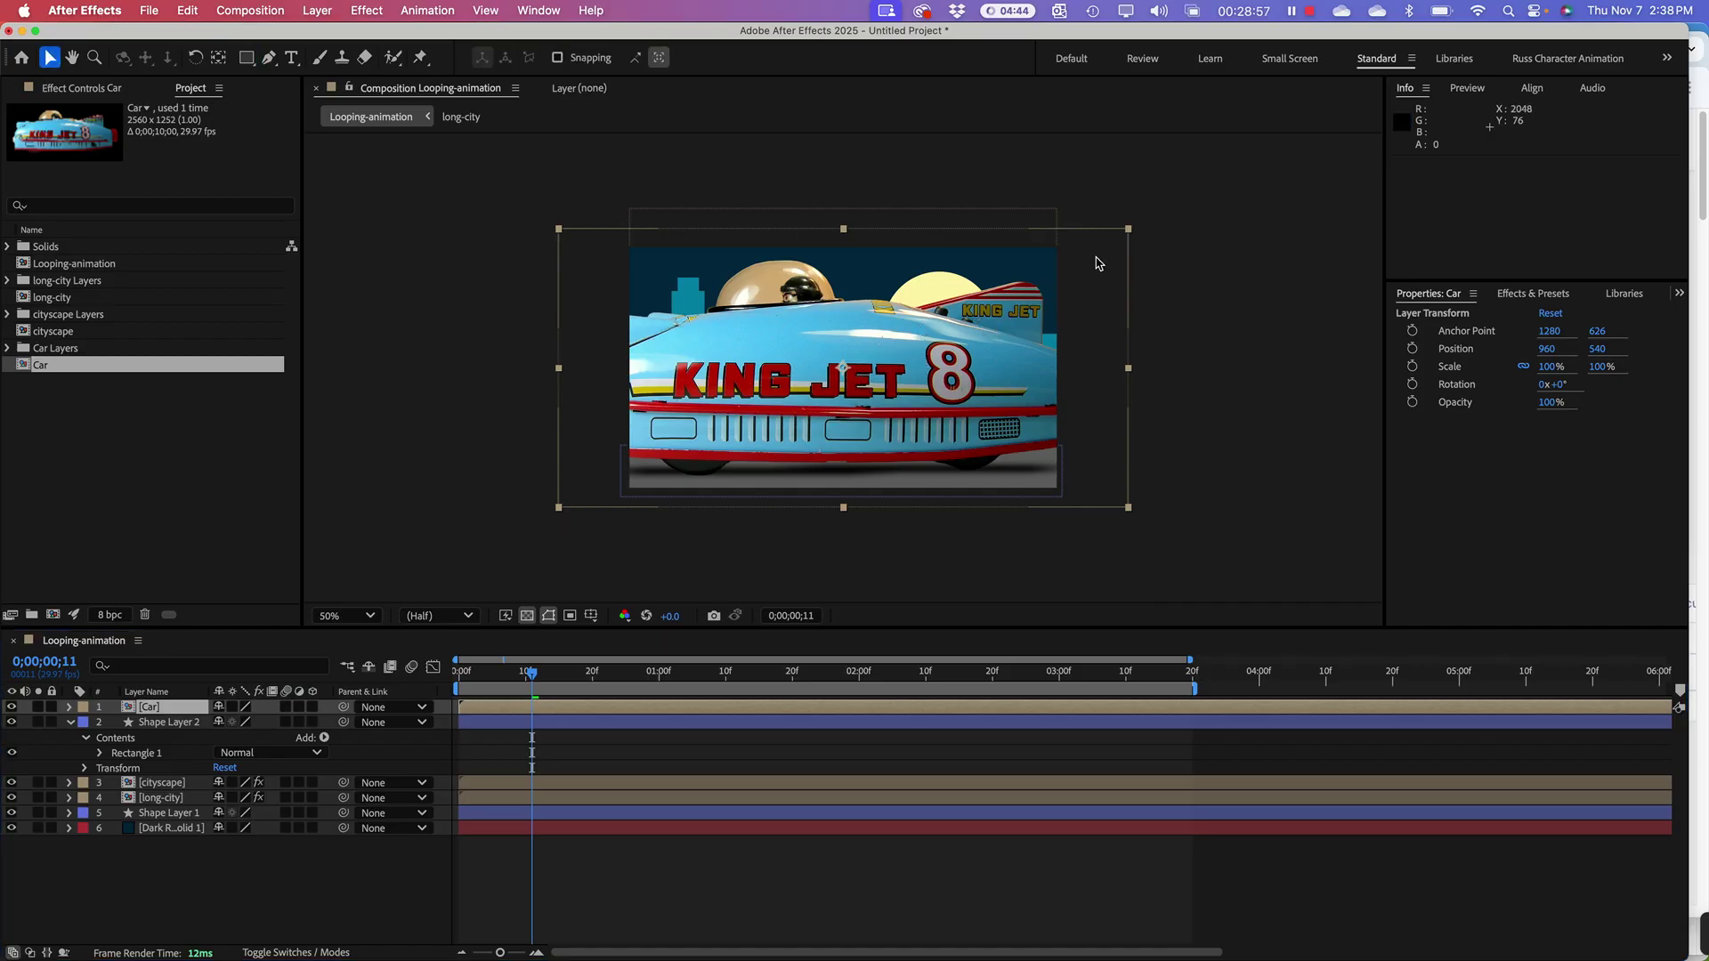
pyautogui.moveTo(1130, 230); pyautogui.dragTo(961, 328)
pyautogui.moveTo(891, 392); pyautogui.dragTo(896, 440)
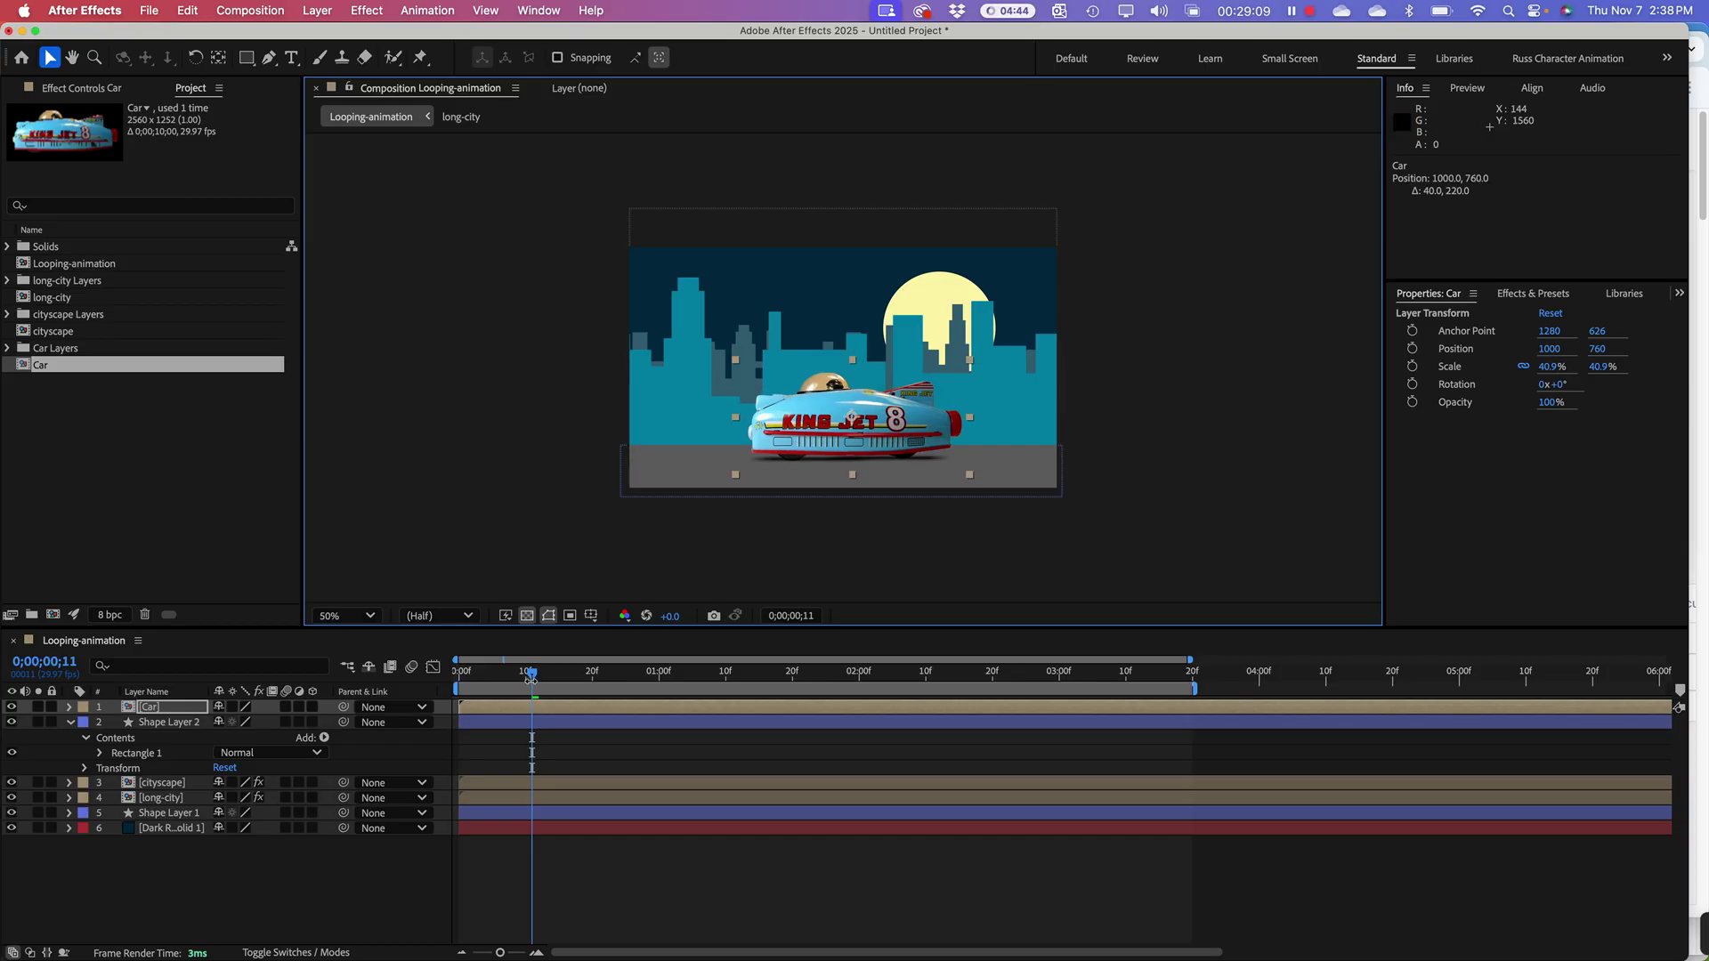
pyautogui.moveTo(530, 675); pyautogui.dragTo(459, 675)
pyautogui.press('space')
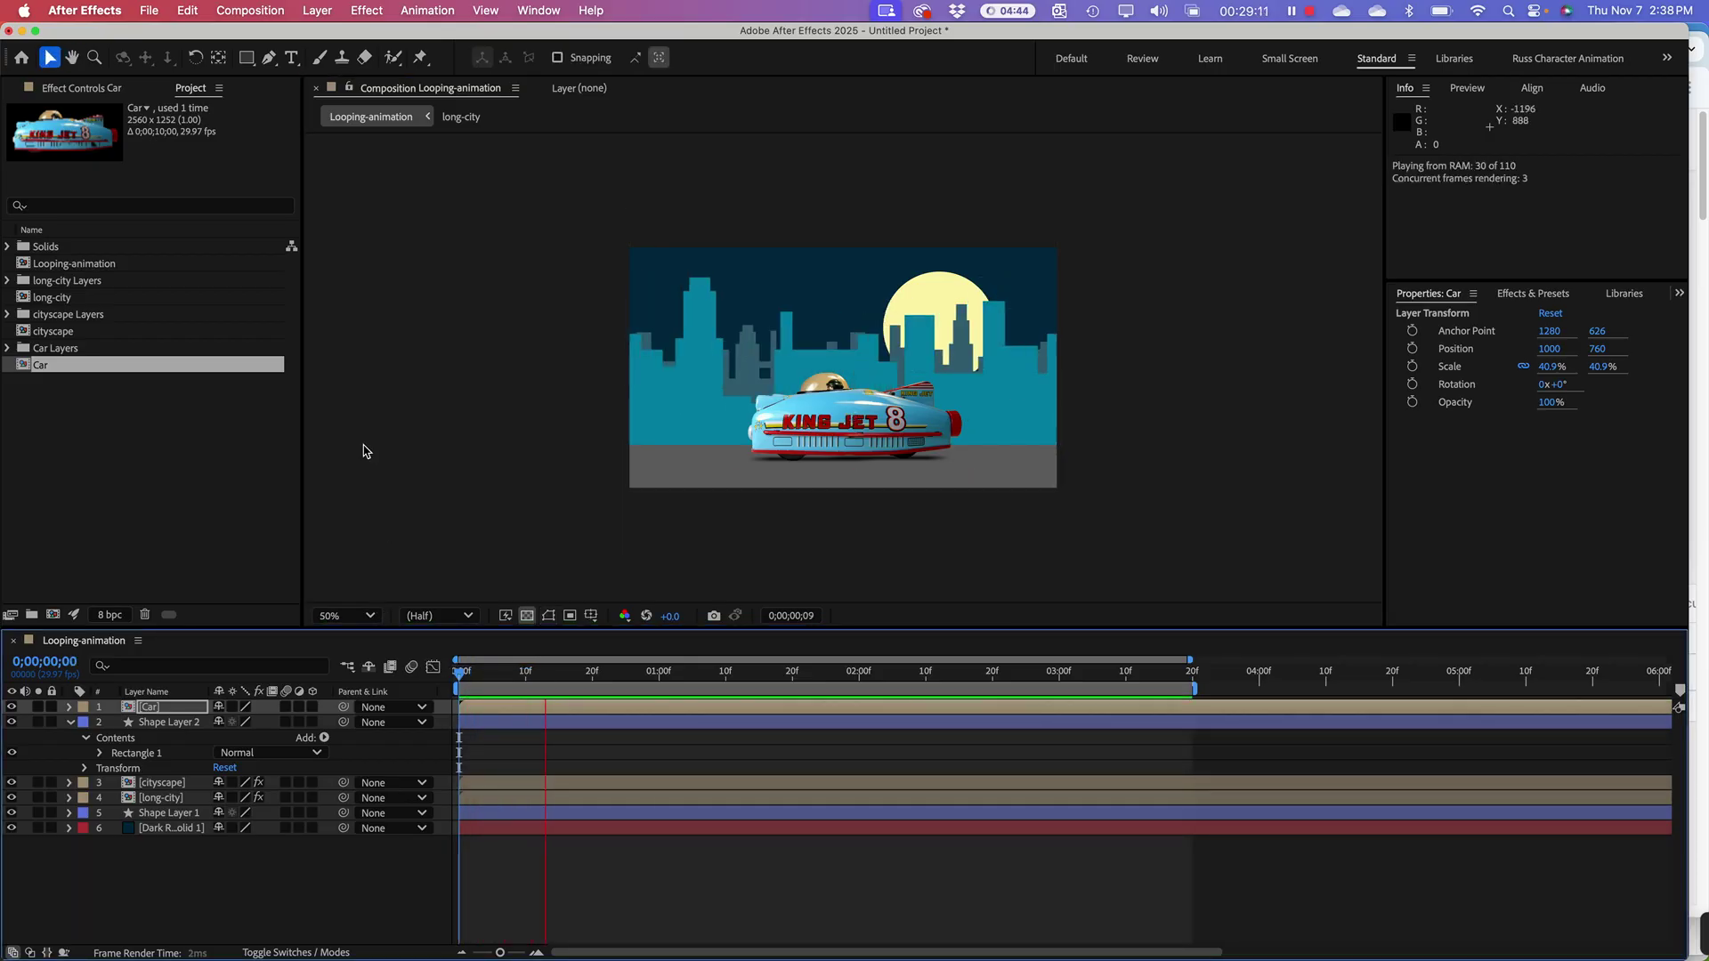
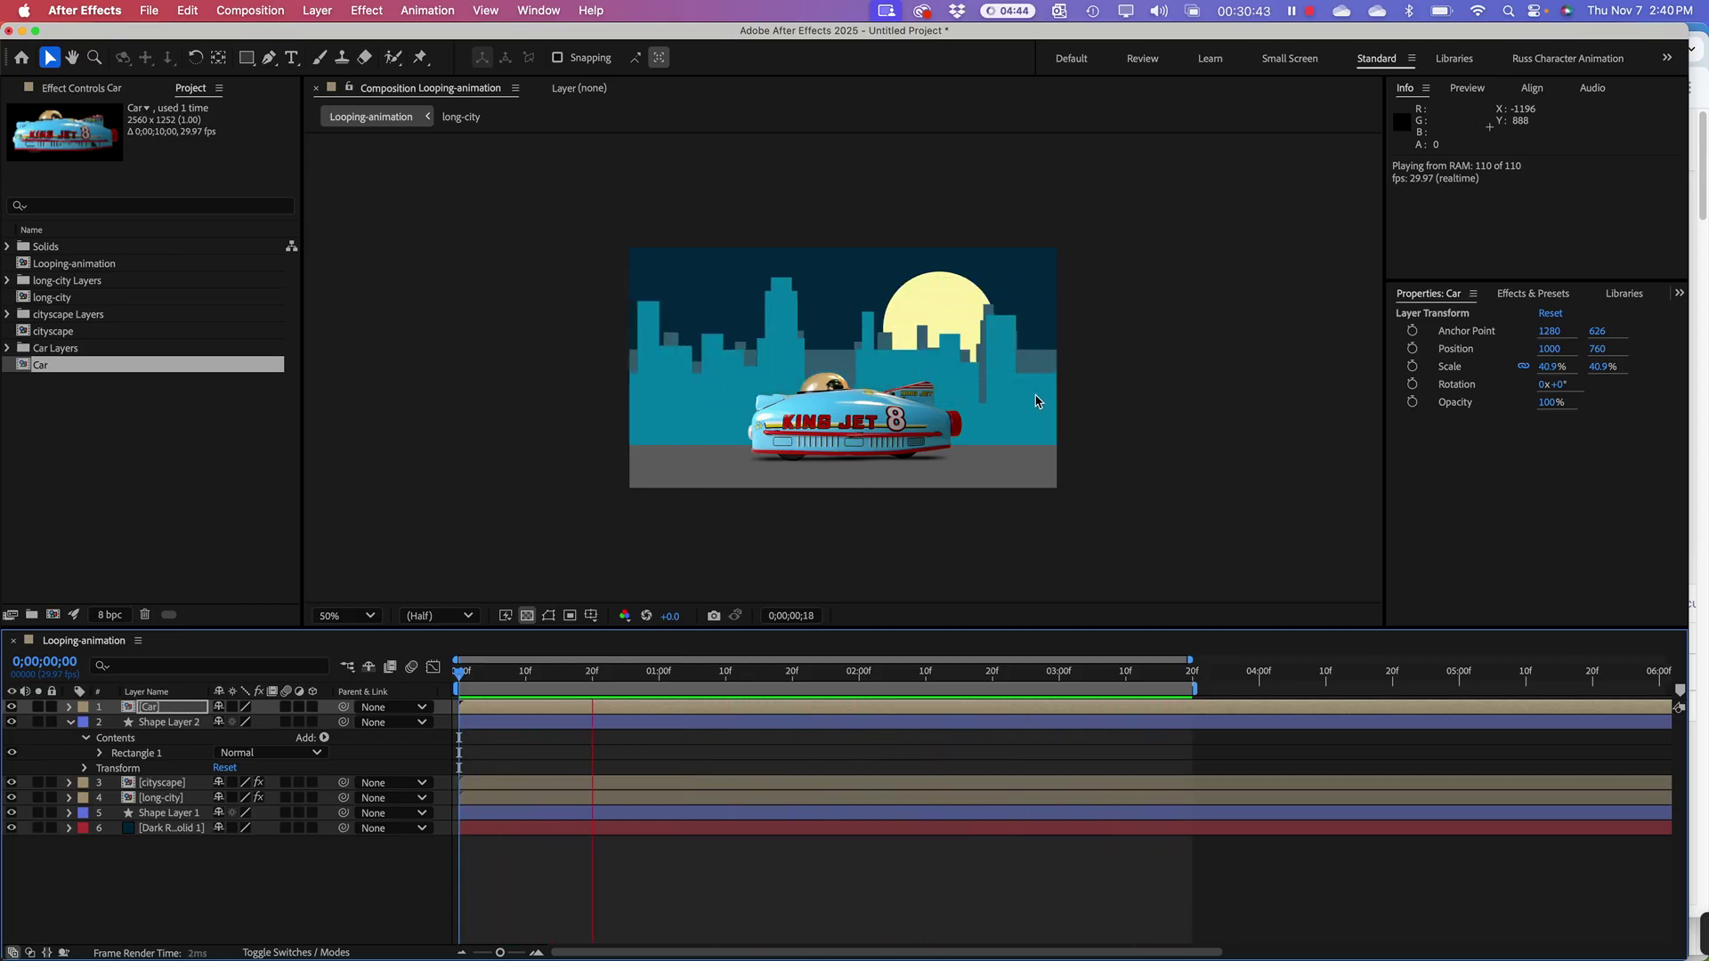
# Step: Play and stop the car animation preview a few times
pyautogui.click(1126, 432)
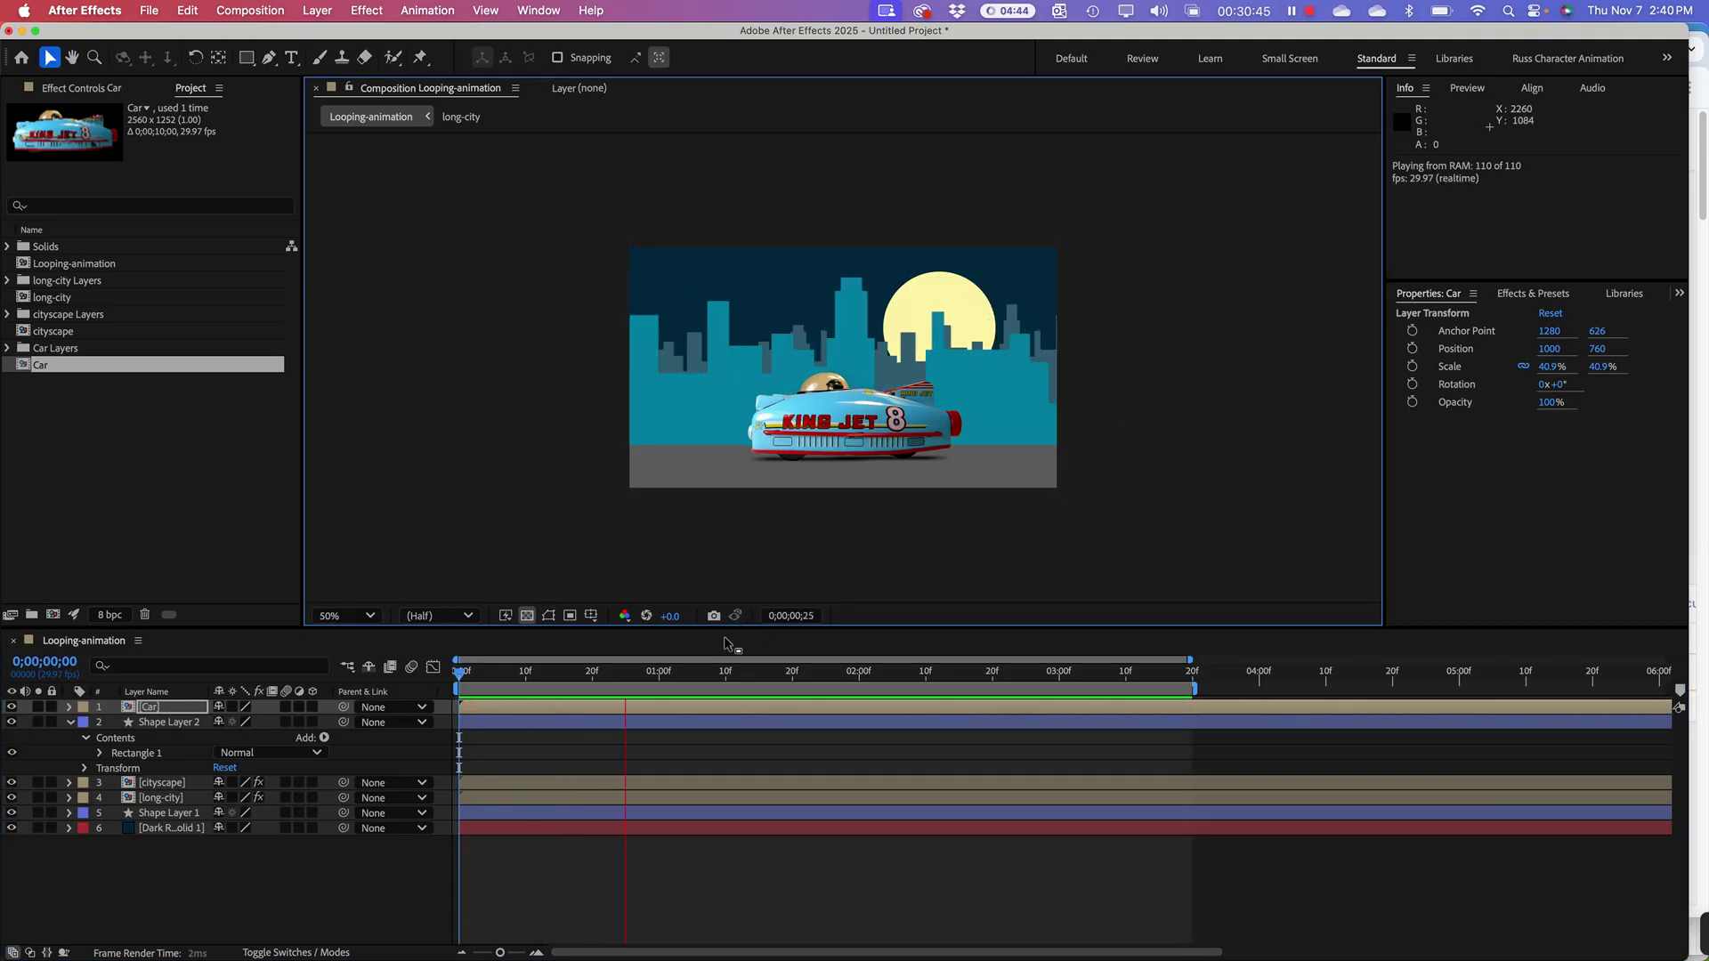
pyautogui.press('space')
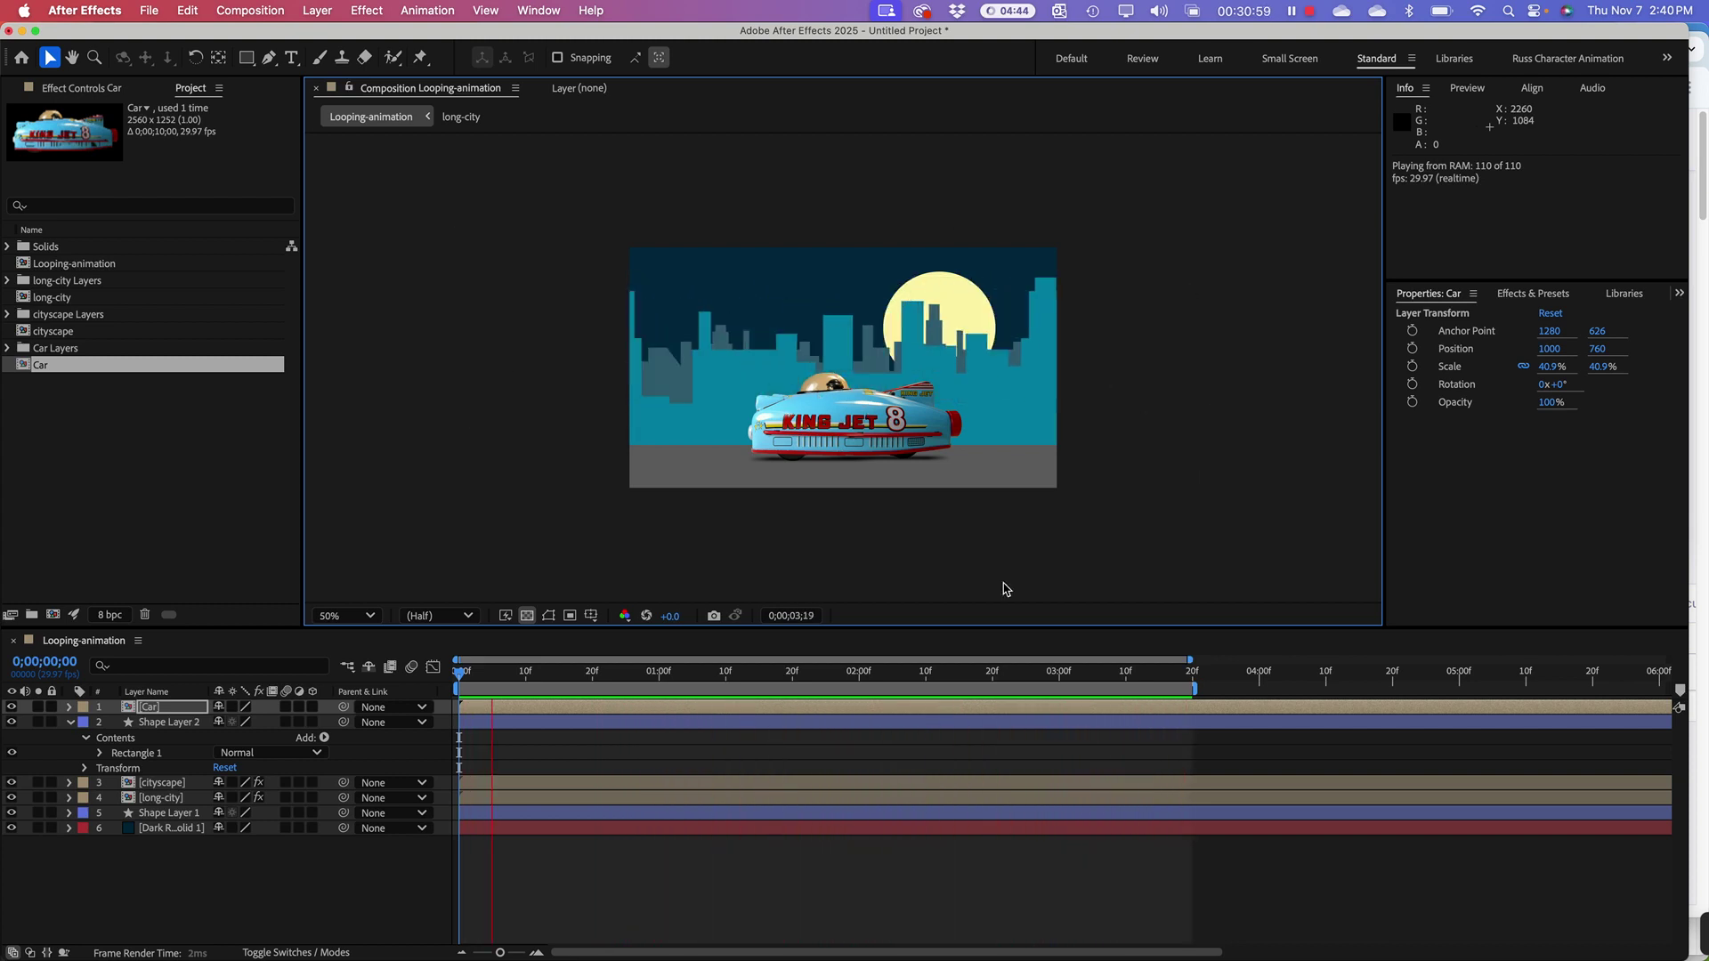
pyautogui.press('space')
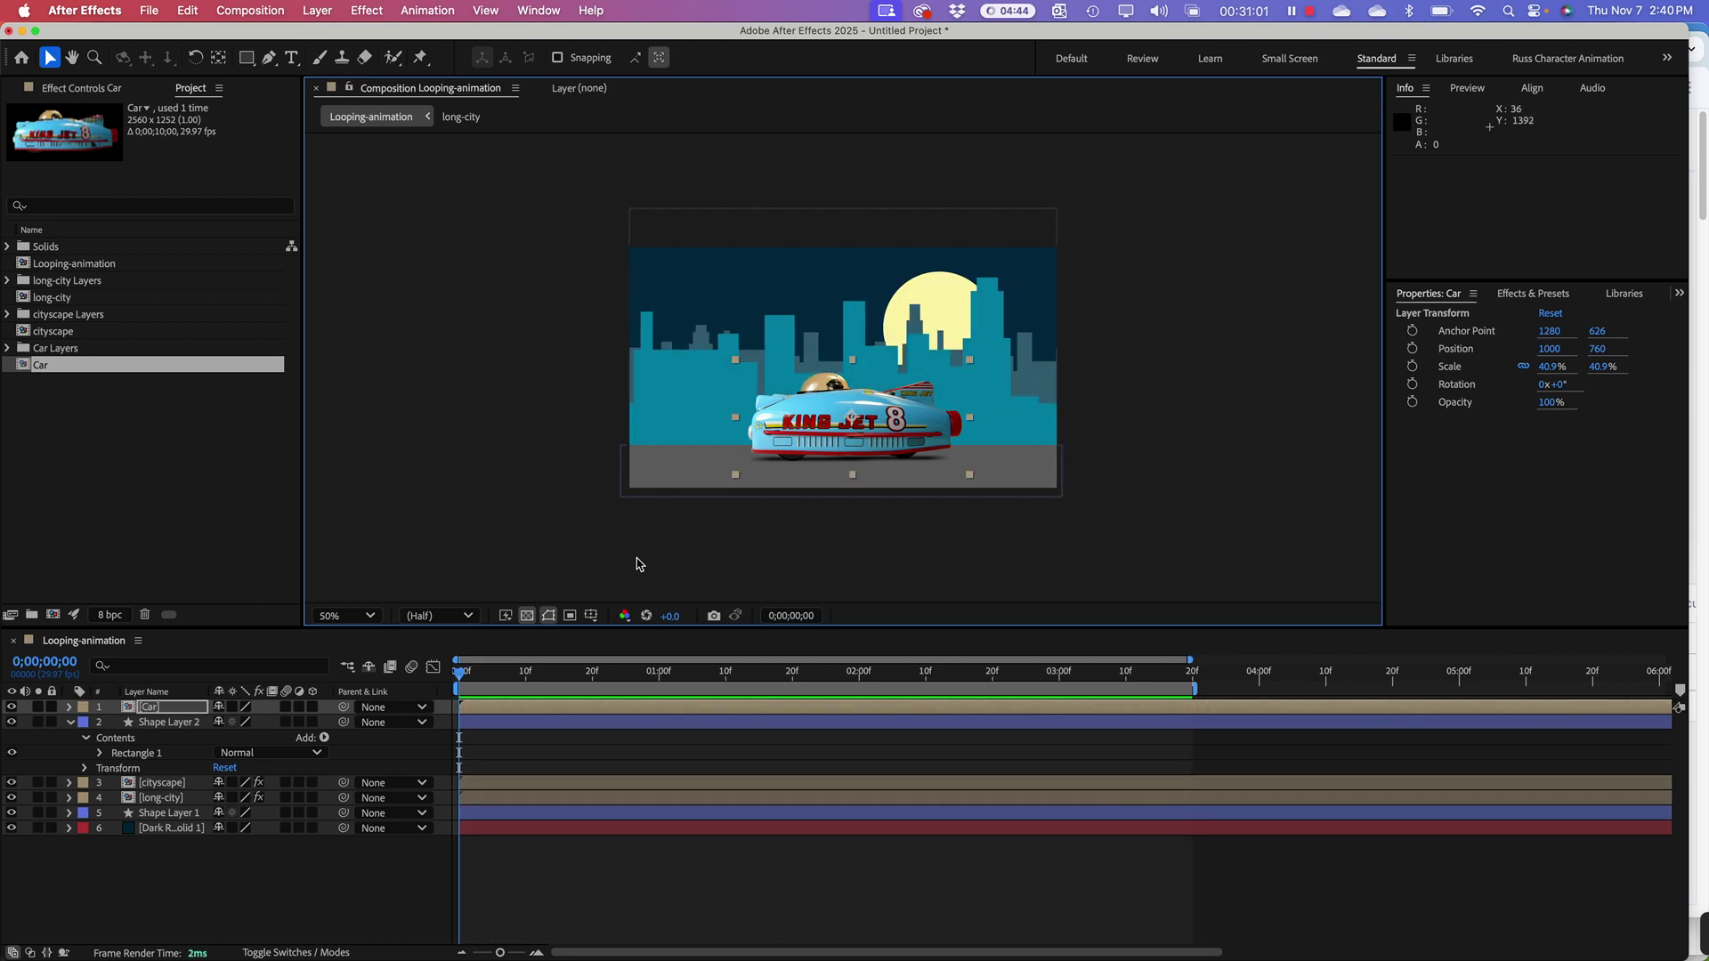
pyautogui.press('space')
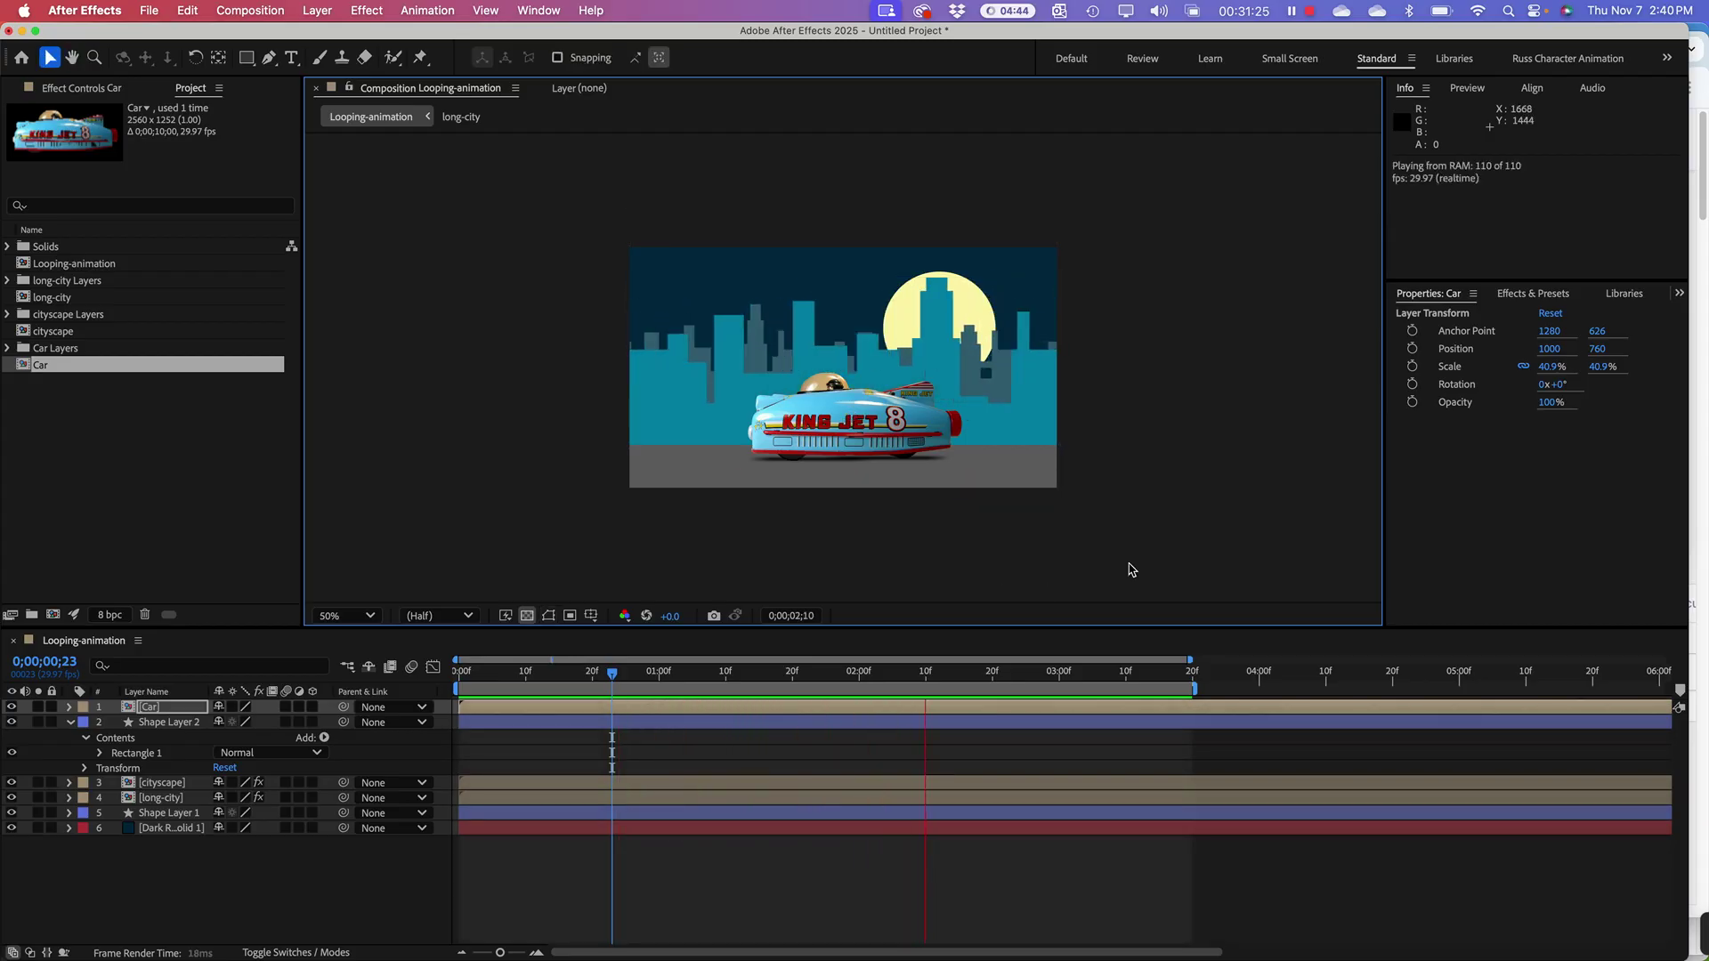
pyautogui.press('space')
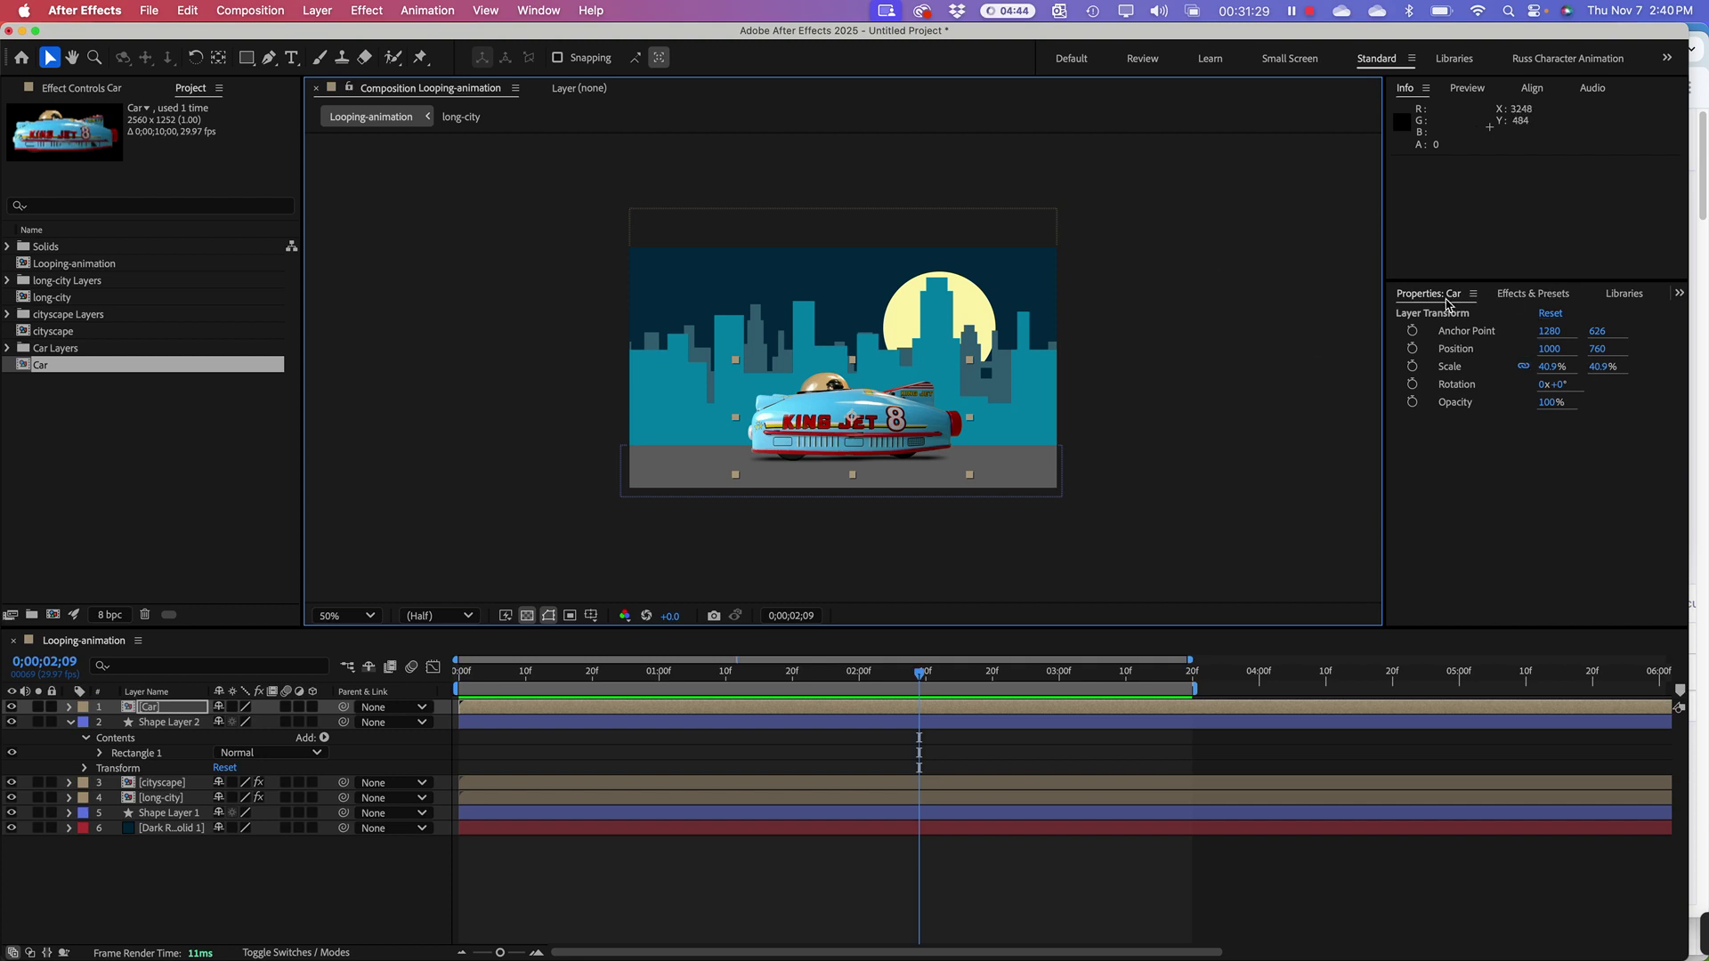
# Step: Delete 'offset' from the Effects & Presets search and briefly expand Color Correction
pyautogui.click(1550, 299)
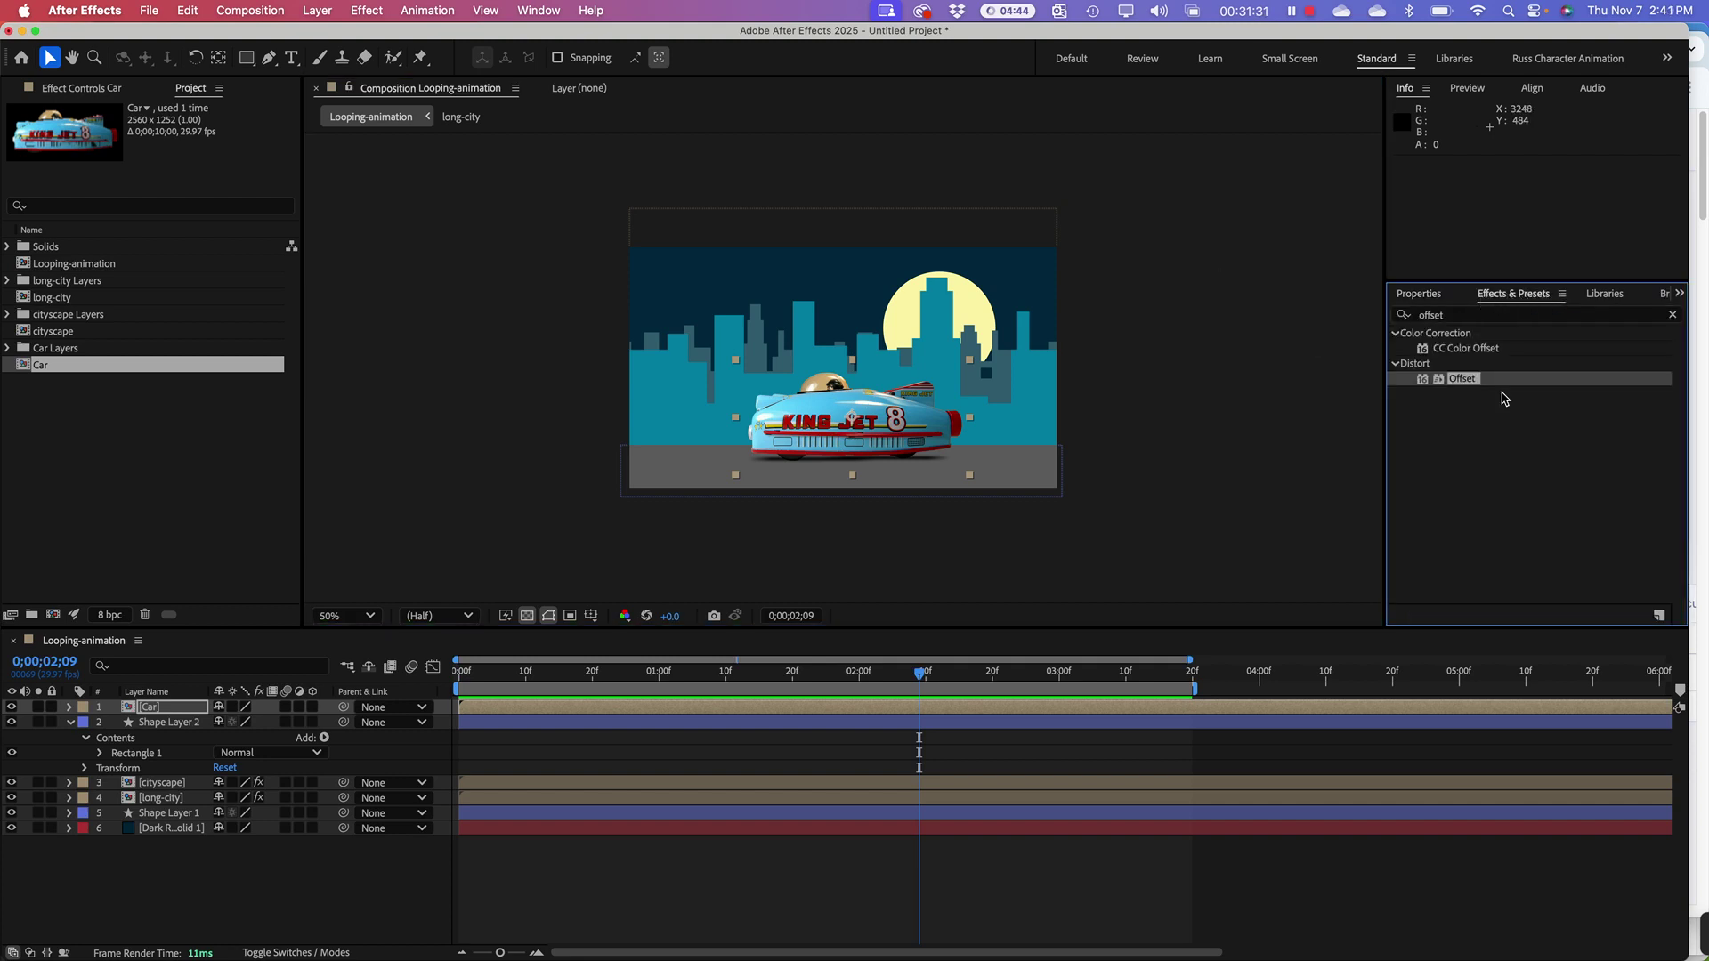
pyautogui.click(1454, 317)
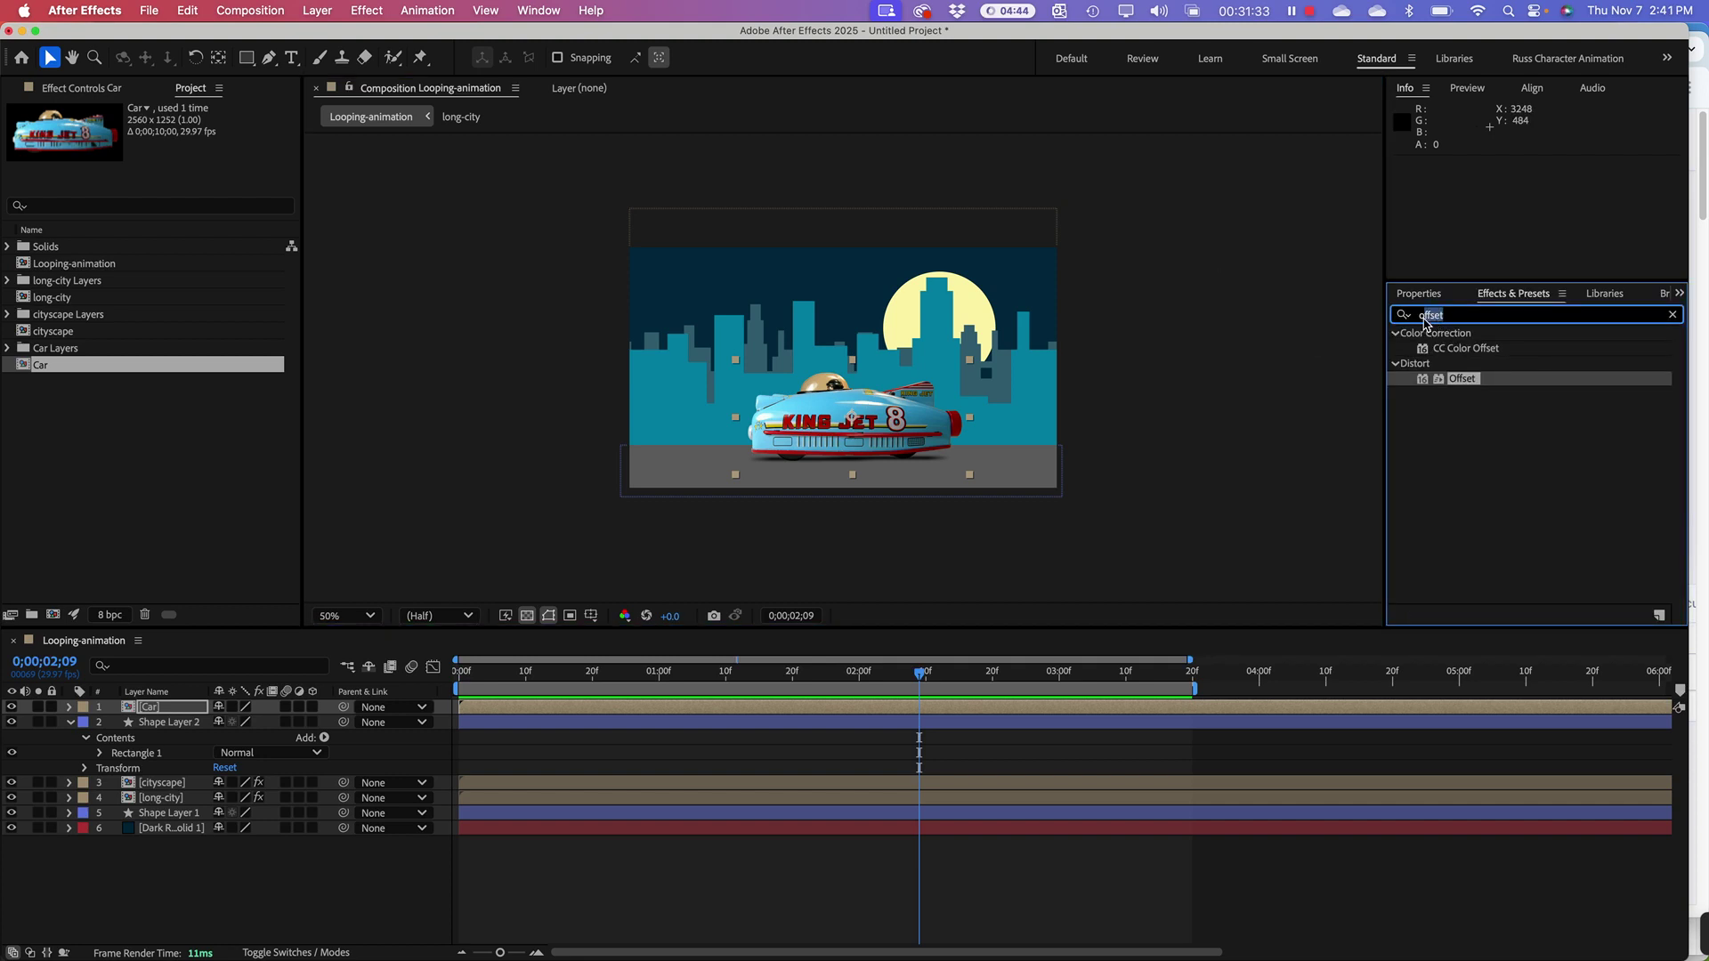
pyautogui.moveTo(1454, 317); pyautogui.dragTo(1415, 316)
pyautogui.press('BackSpace')
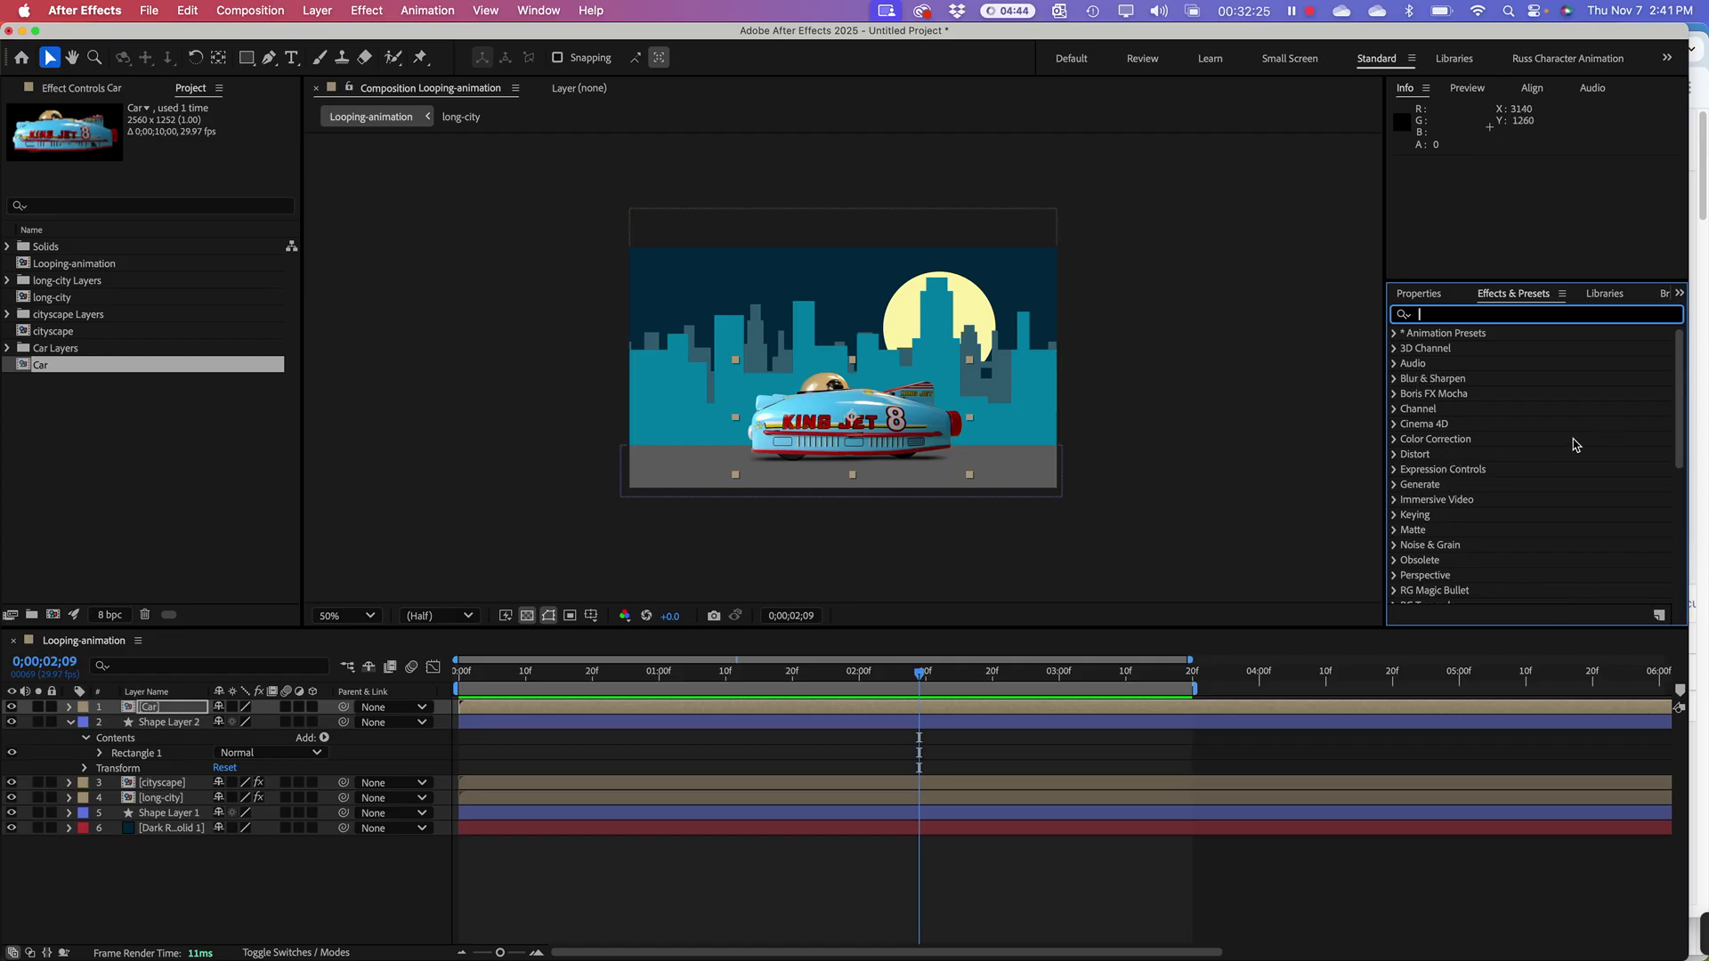
pyautogui.press('Escape')
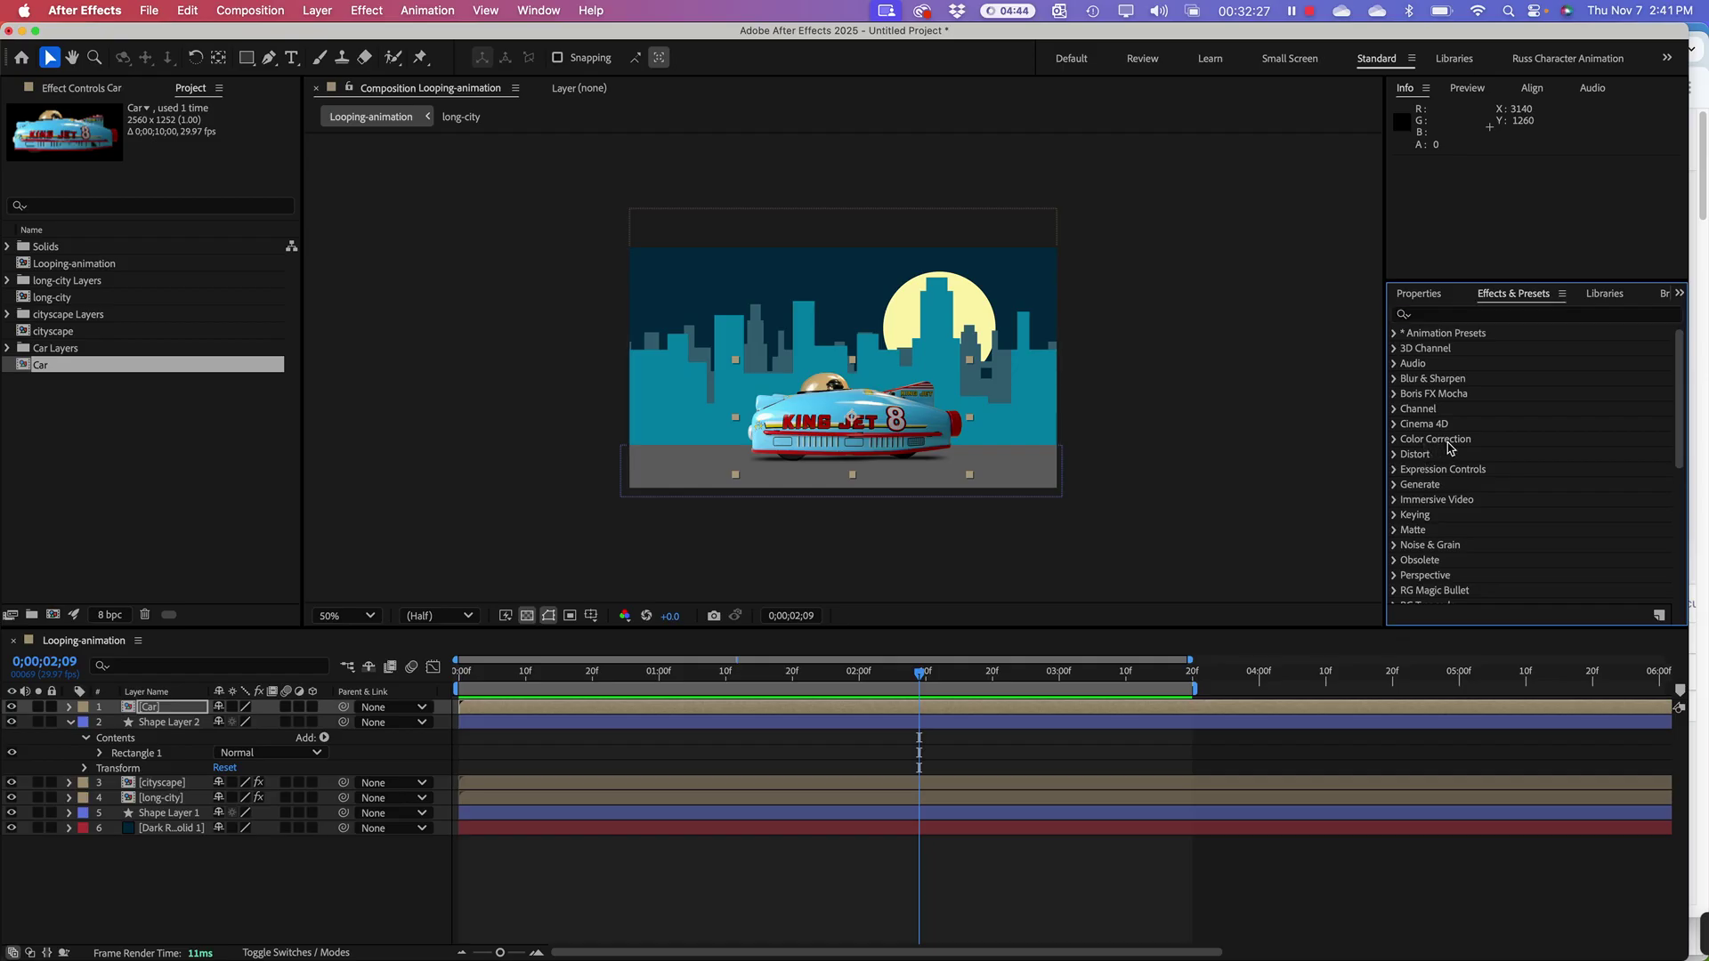
pyautogui.click(1394, 442)
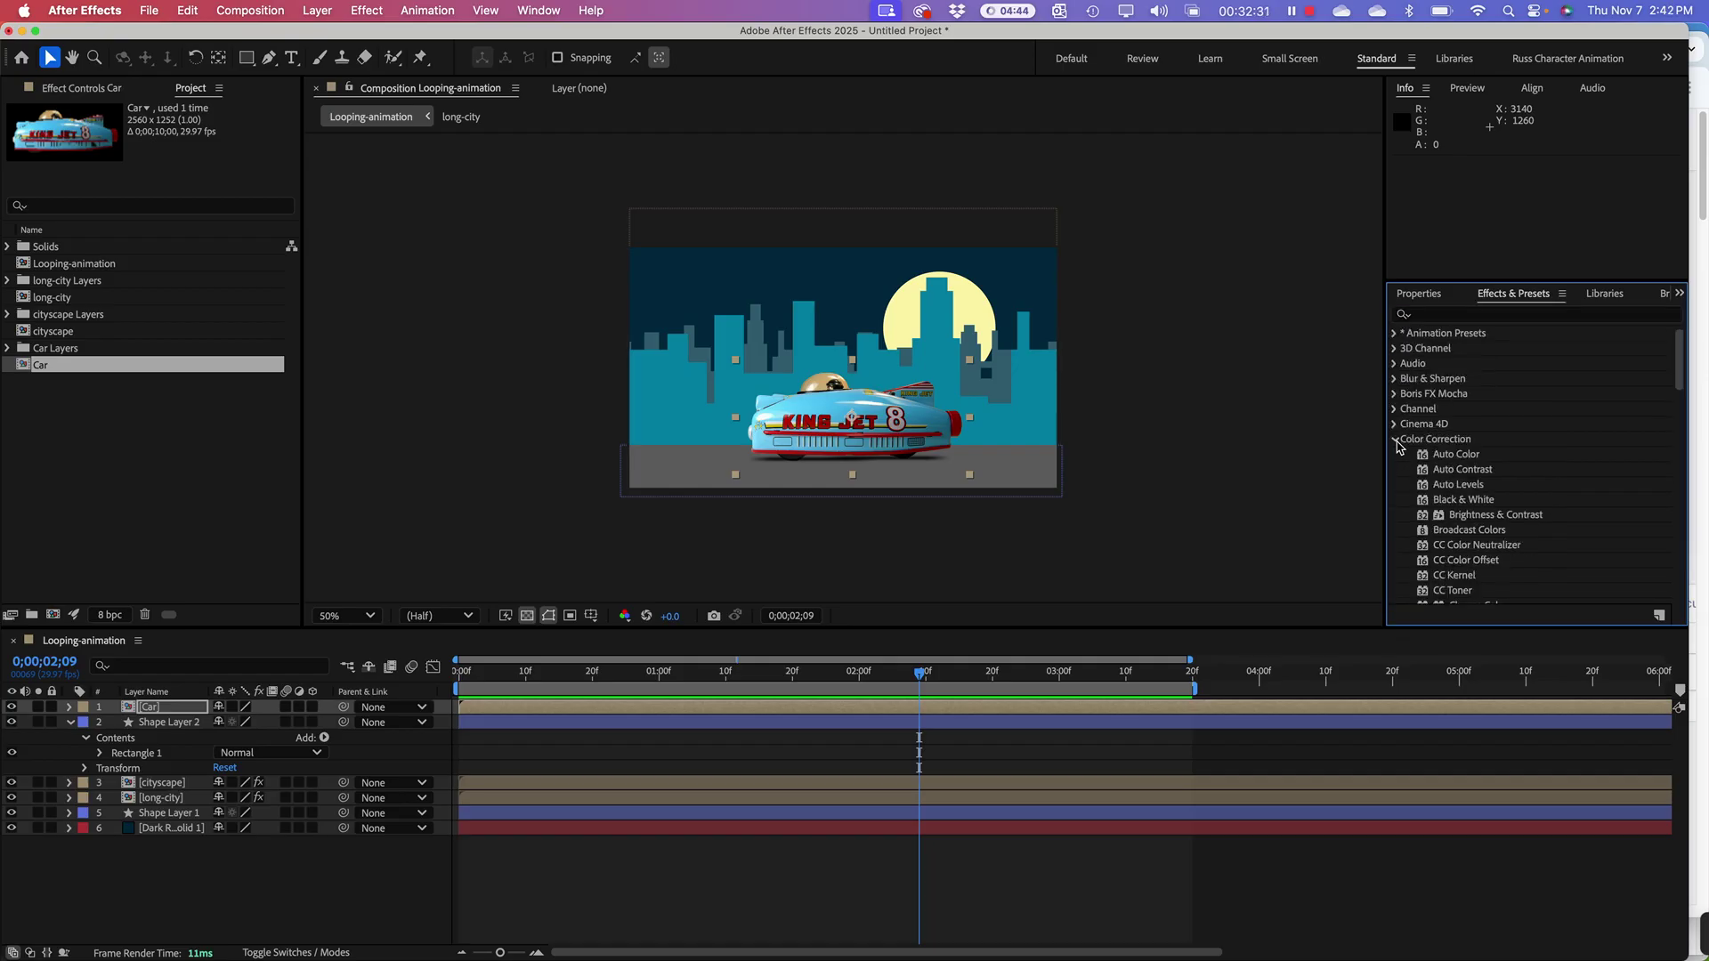
pyautogui.click(1396, 442)
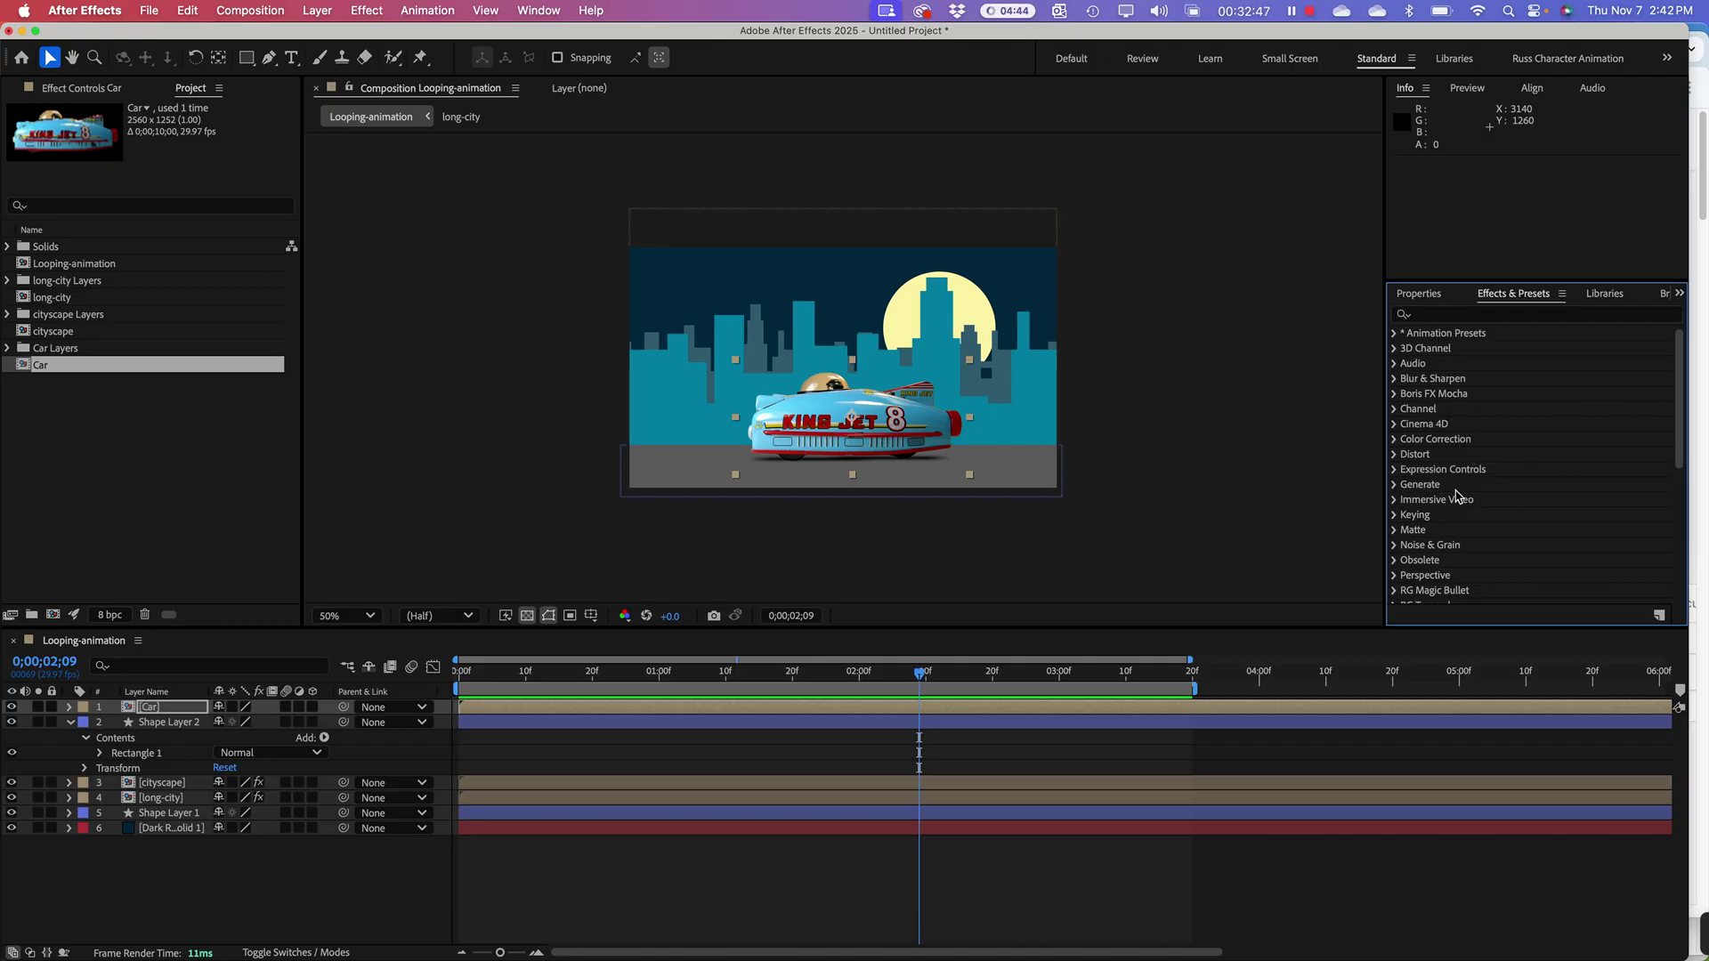
# Step: Select the moon's Shape Layer 1 and use Center Anchor Point in Layer Content
pyautogui.click(1446, 319)
pyautogui.click(981, 309)
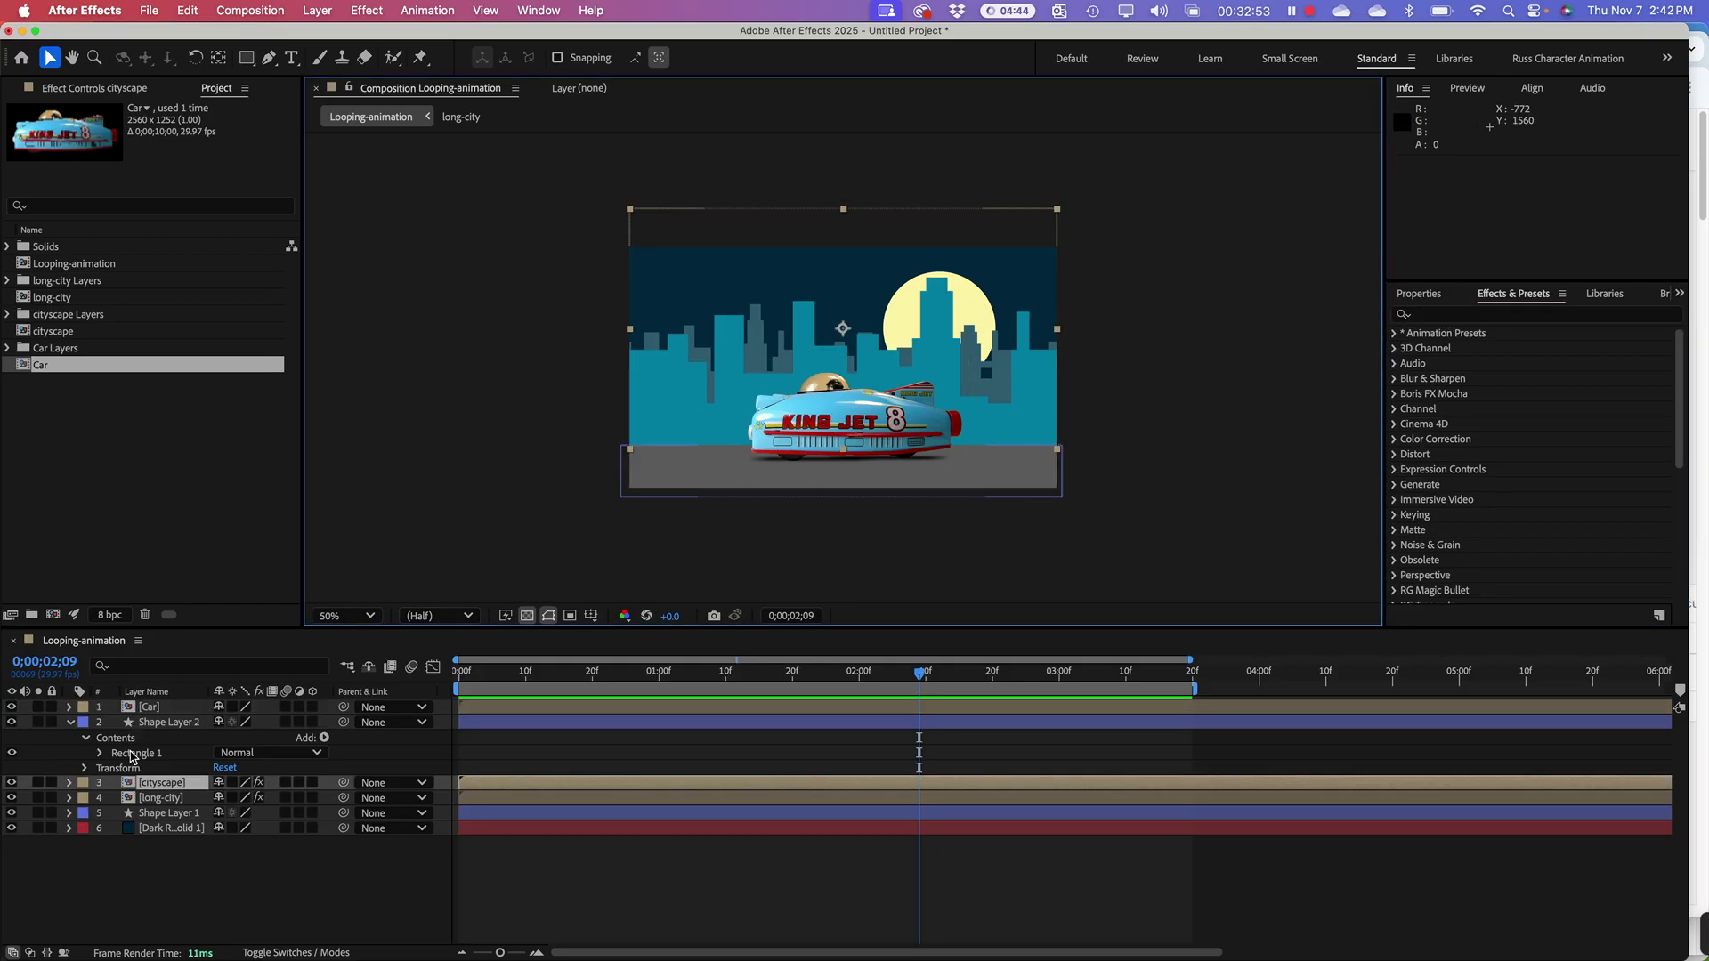
pyautogui.click(163, 724)
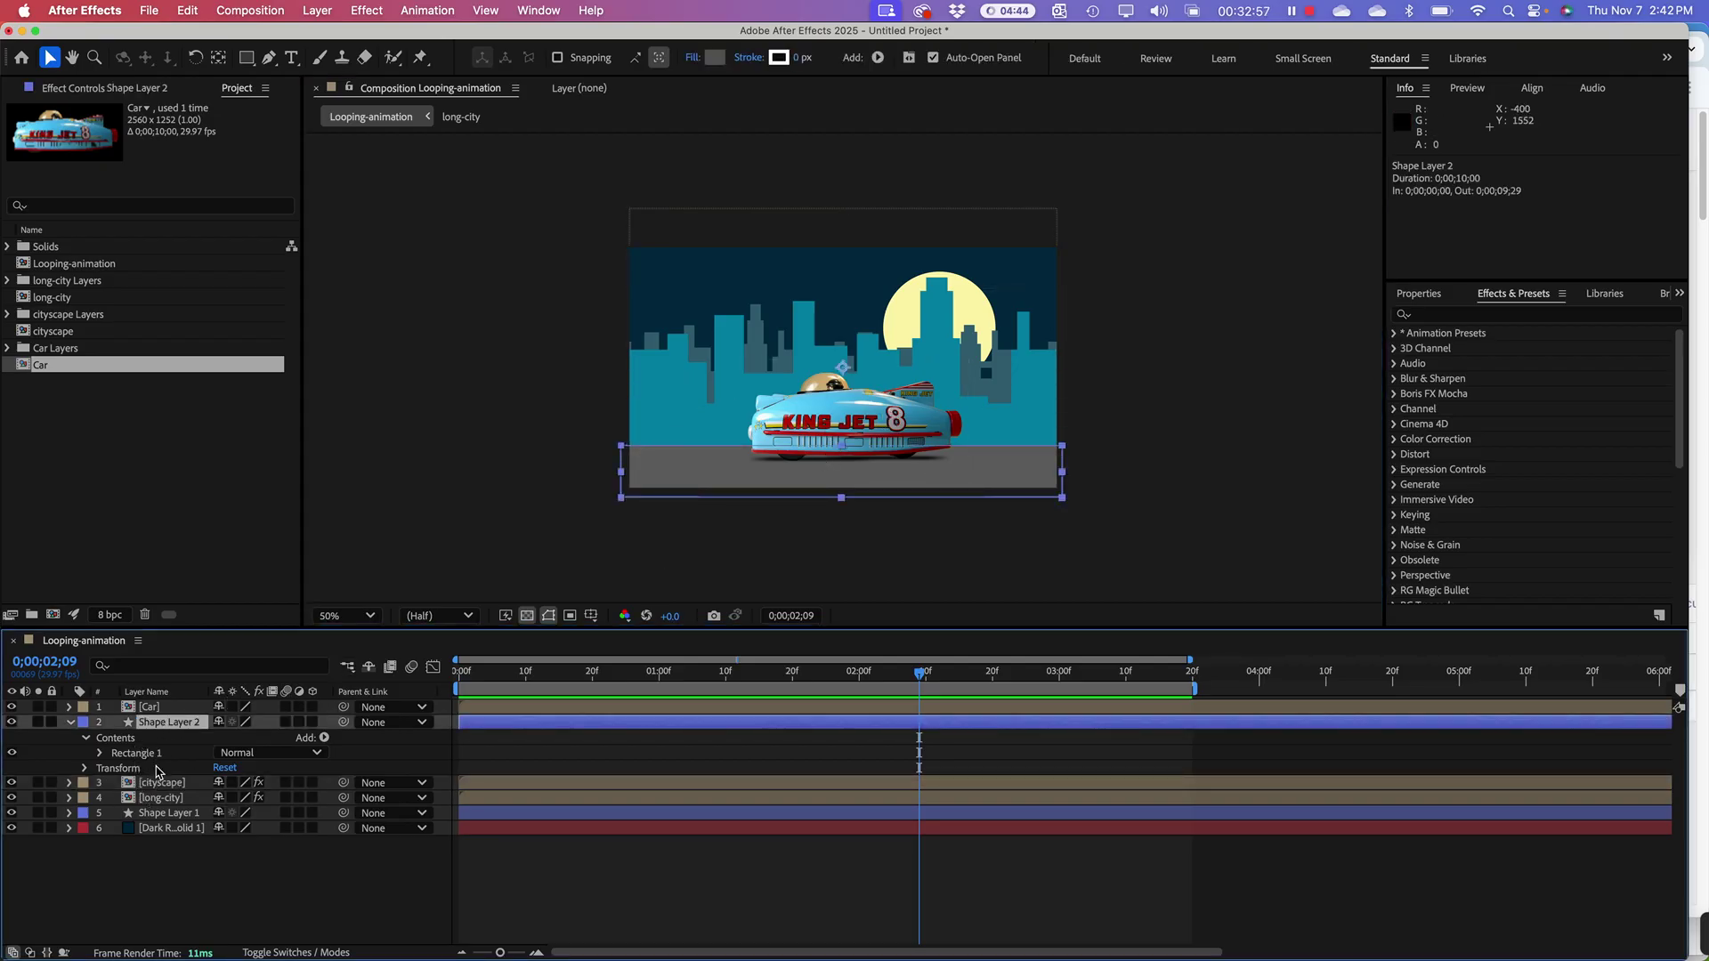
pyautogui.click(176, 815)
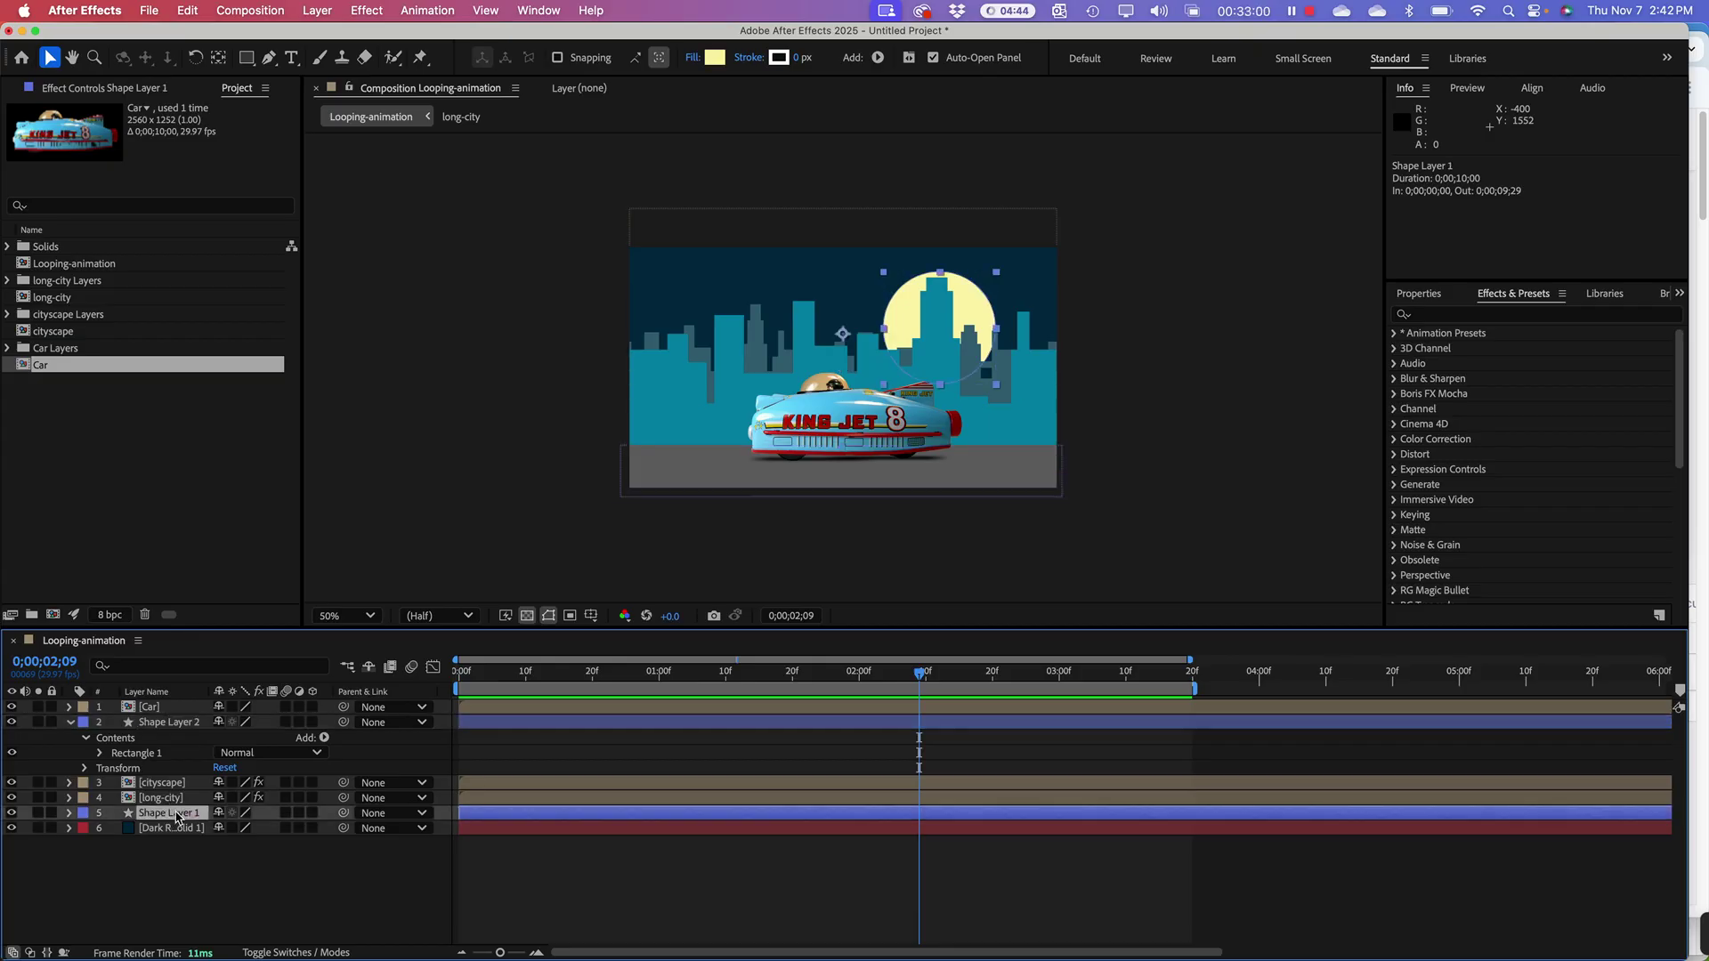
pyautogui.rightClick(983, 304)
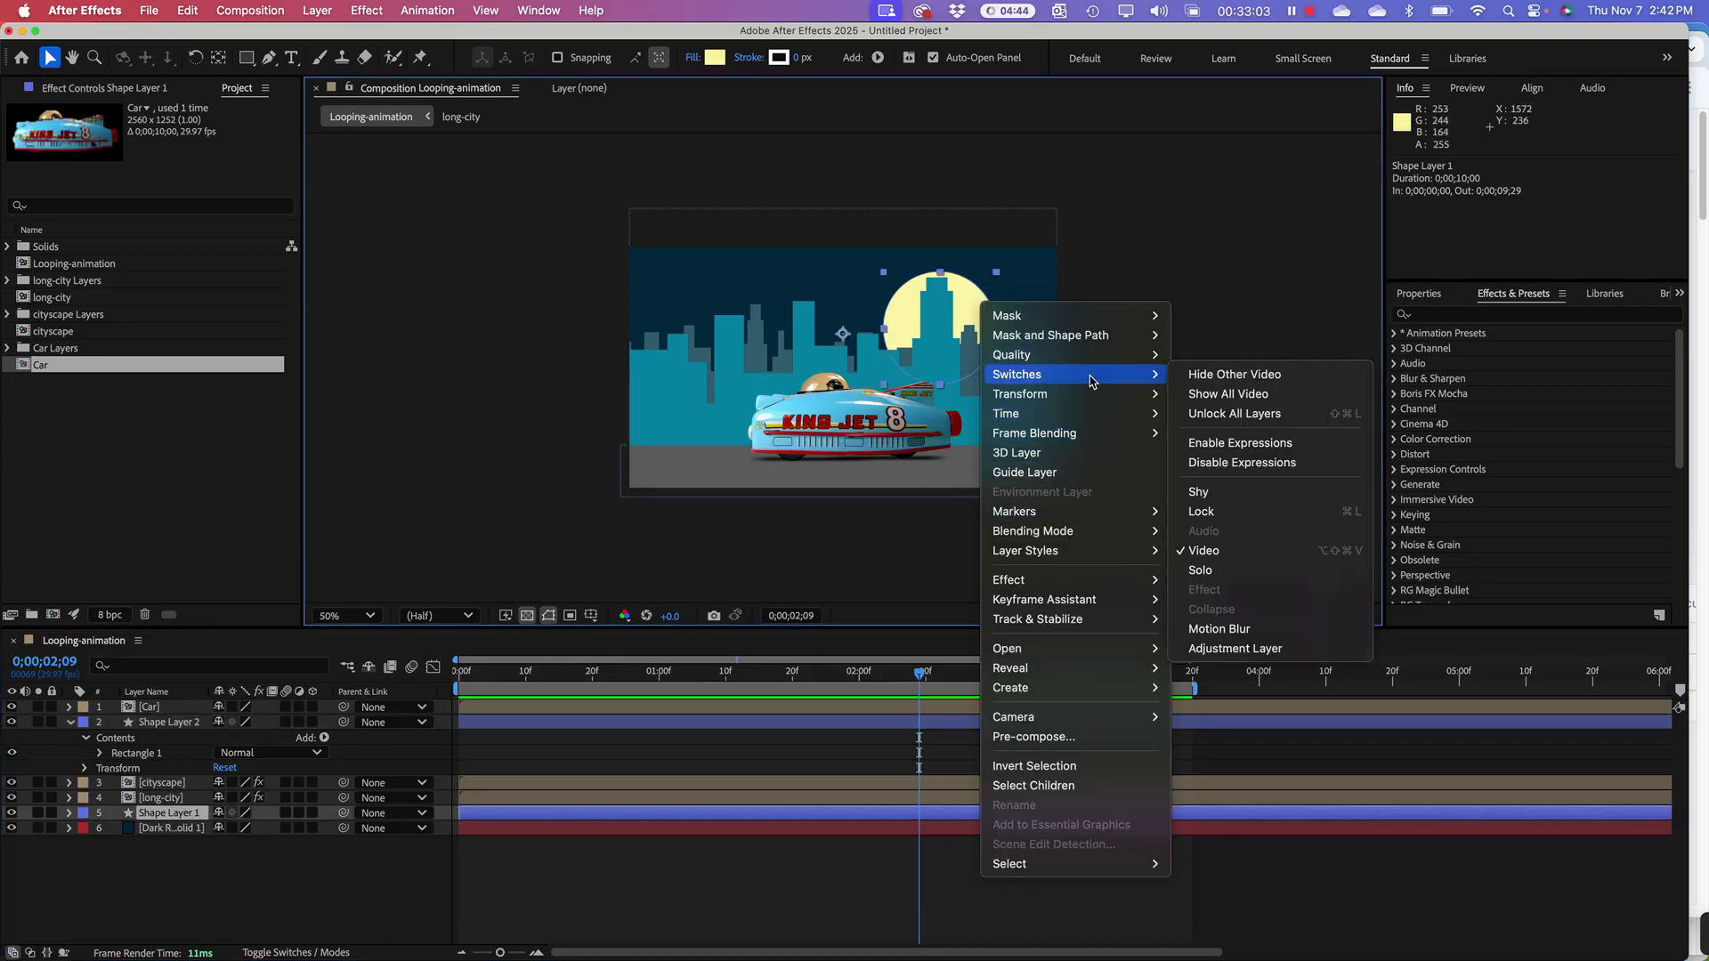
pyautogui.moveTo(1084, 401)
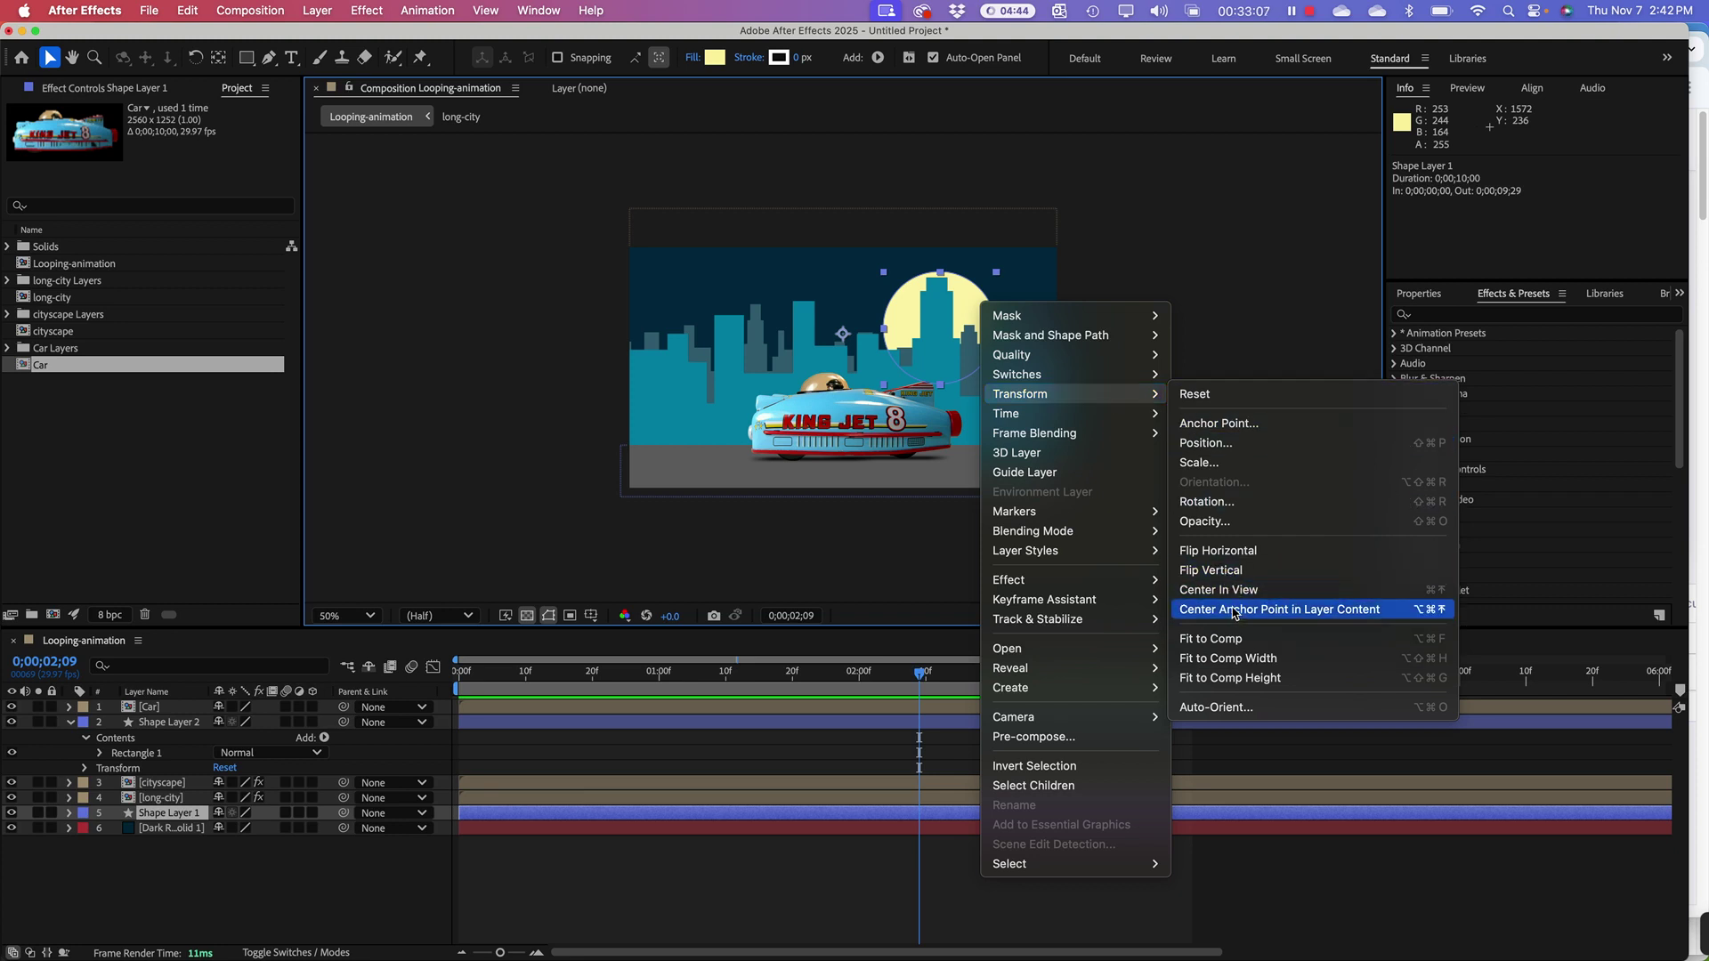
pyautogui.click(1235, 611)
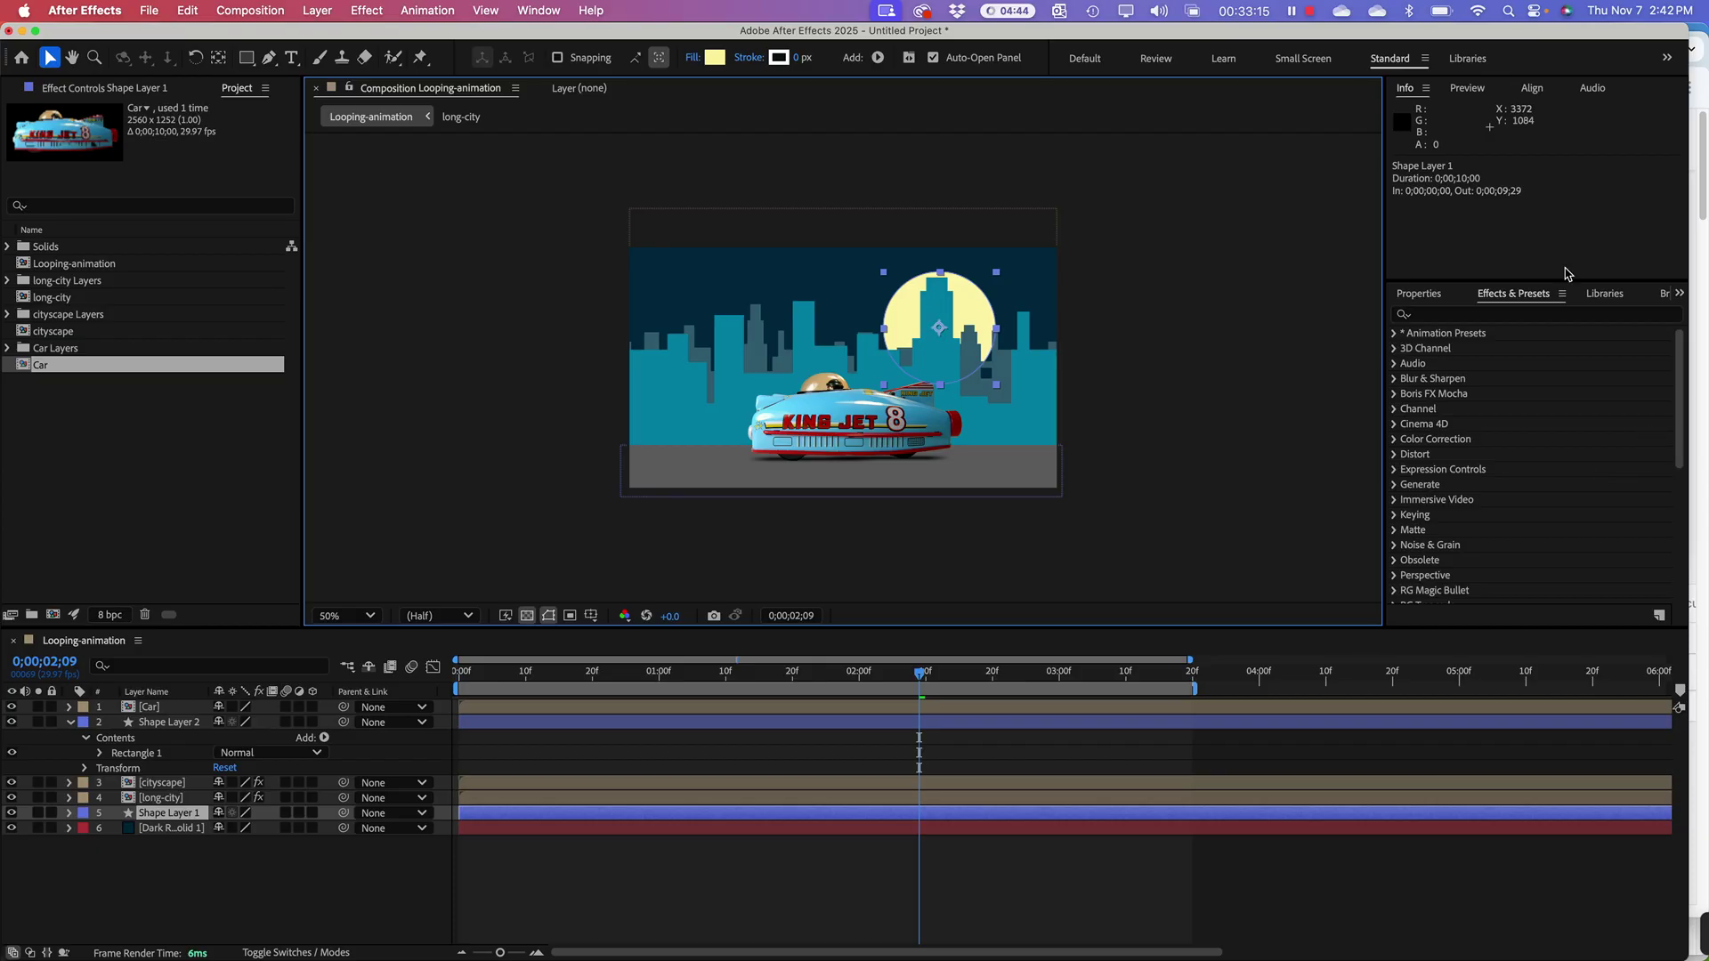
# Step: Search 'wave' and apply Wave Warp to the moon's Shape Layer 1, then preview
pyautogui.click(1449, 317)
pyautogui.click(1449, 317)
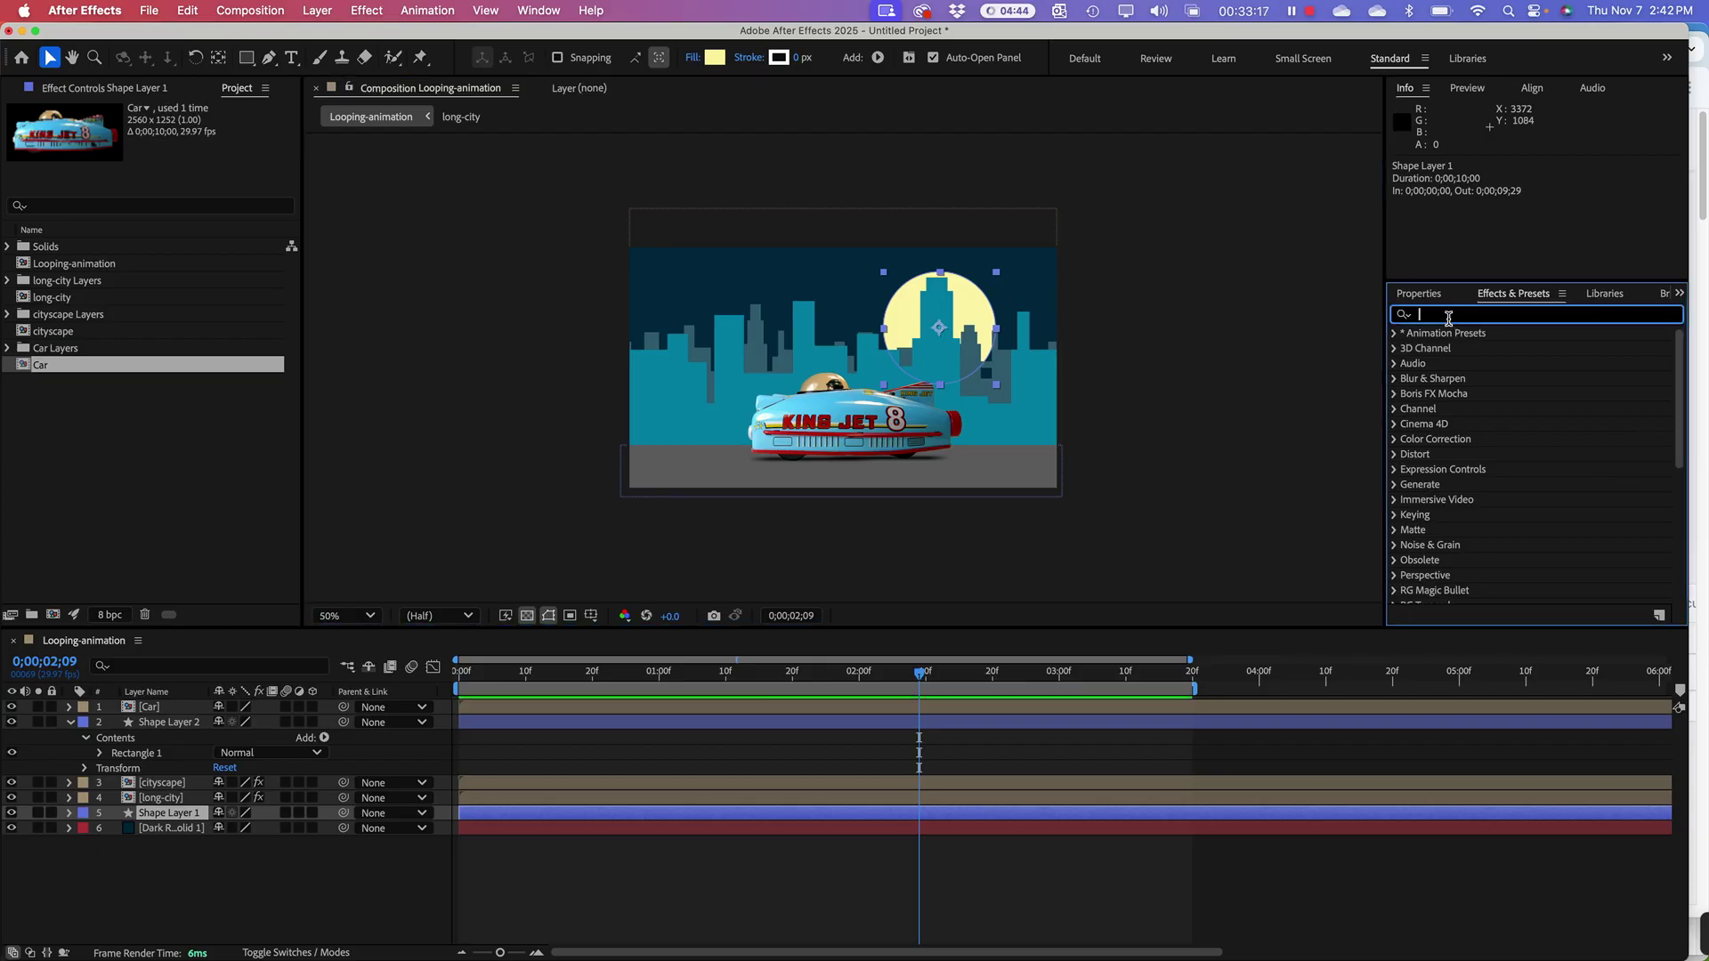
pyautogui.write('wave')
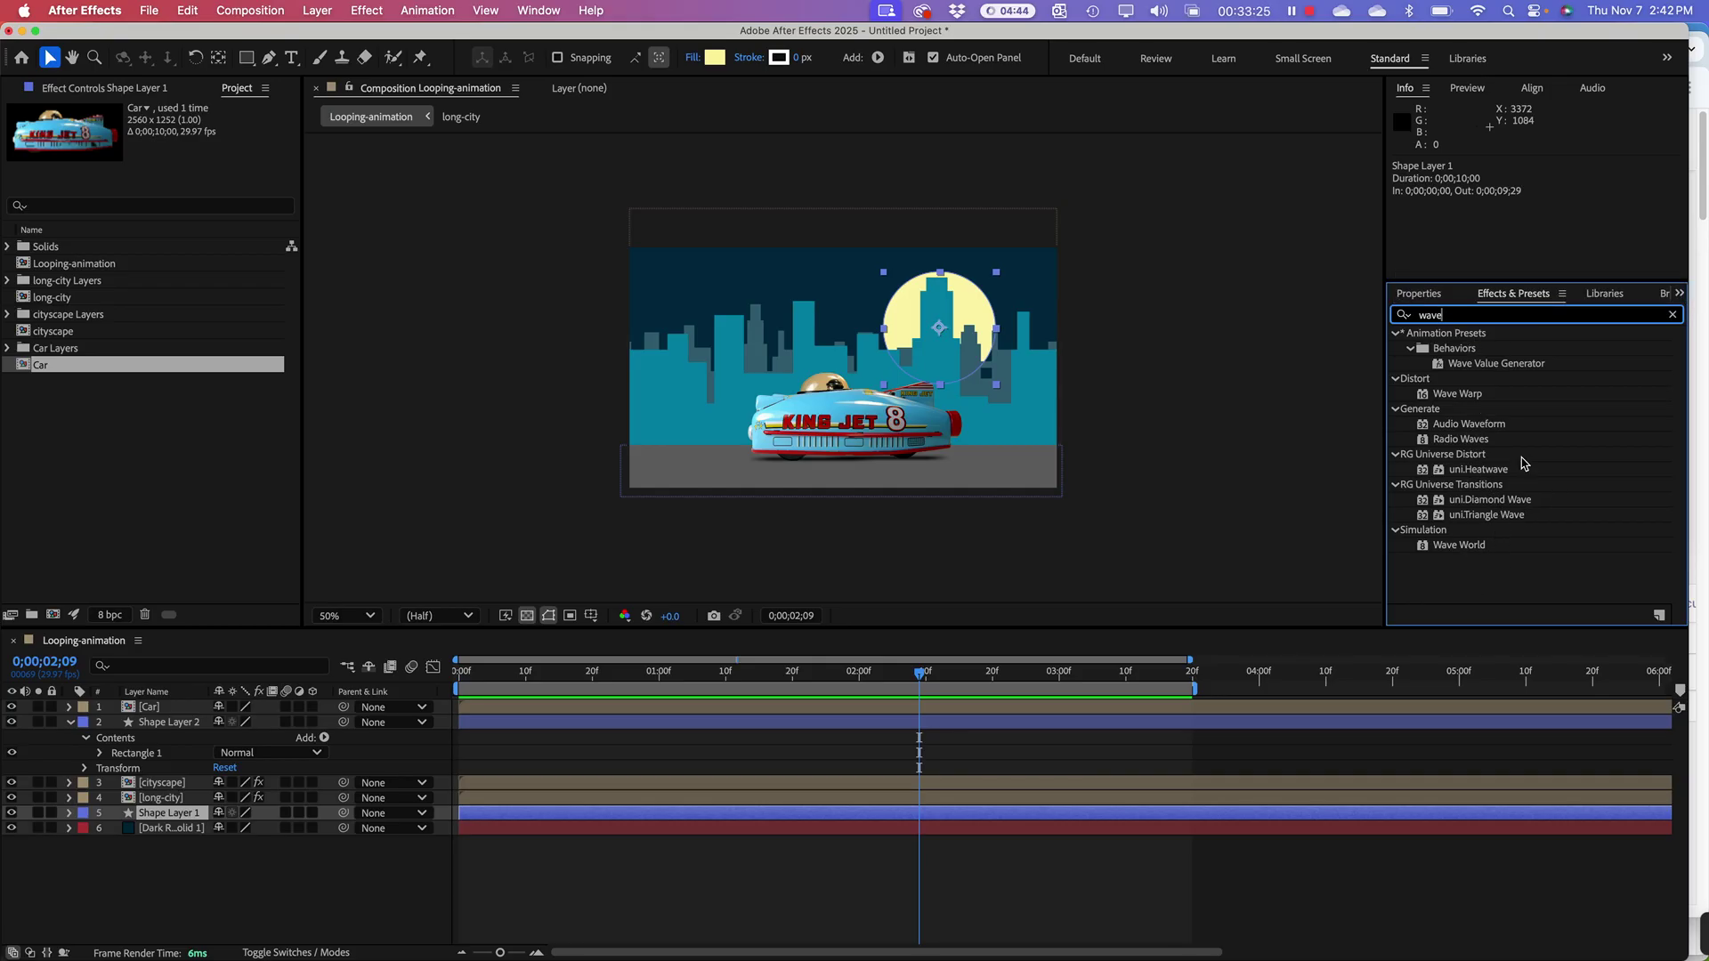
pyautogui.moveTo(1467, 400); pyautogui.dragTo(164, 810)
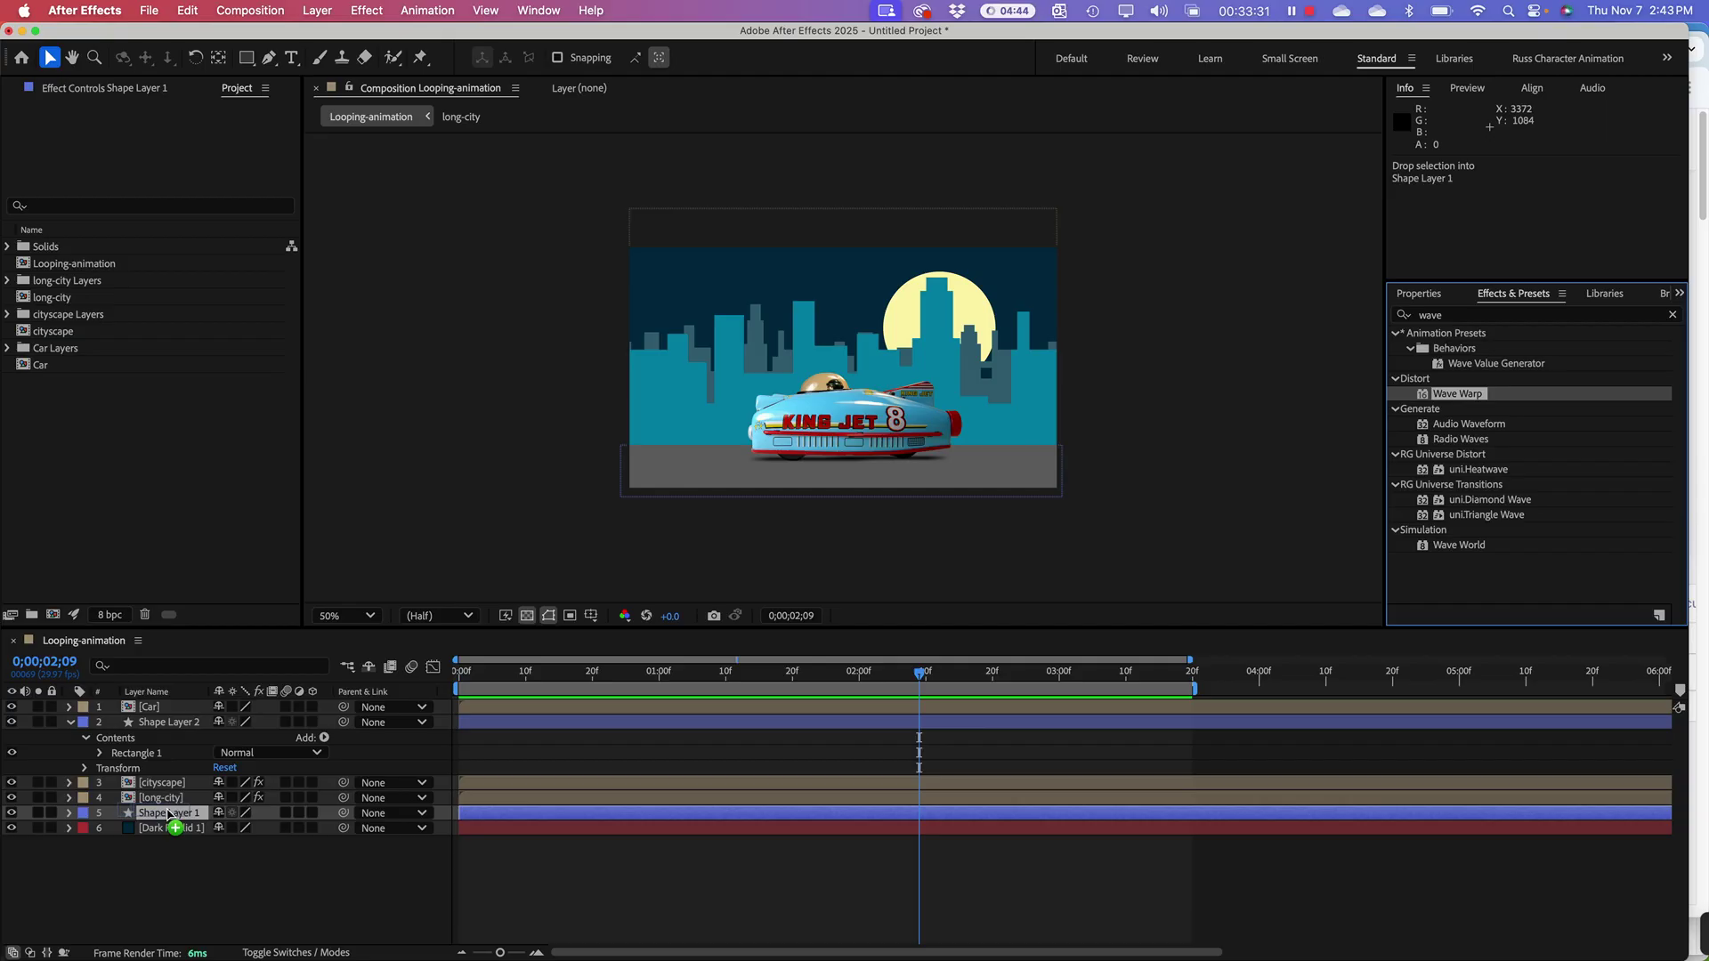
pyautogui.moveTo(169, 814); pyautogui.dragTo(171, 816)
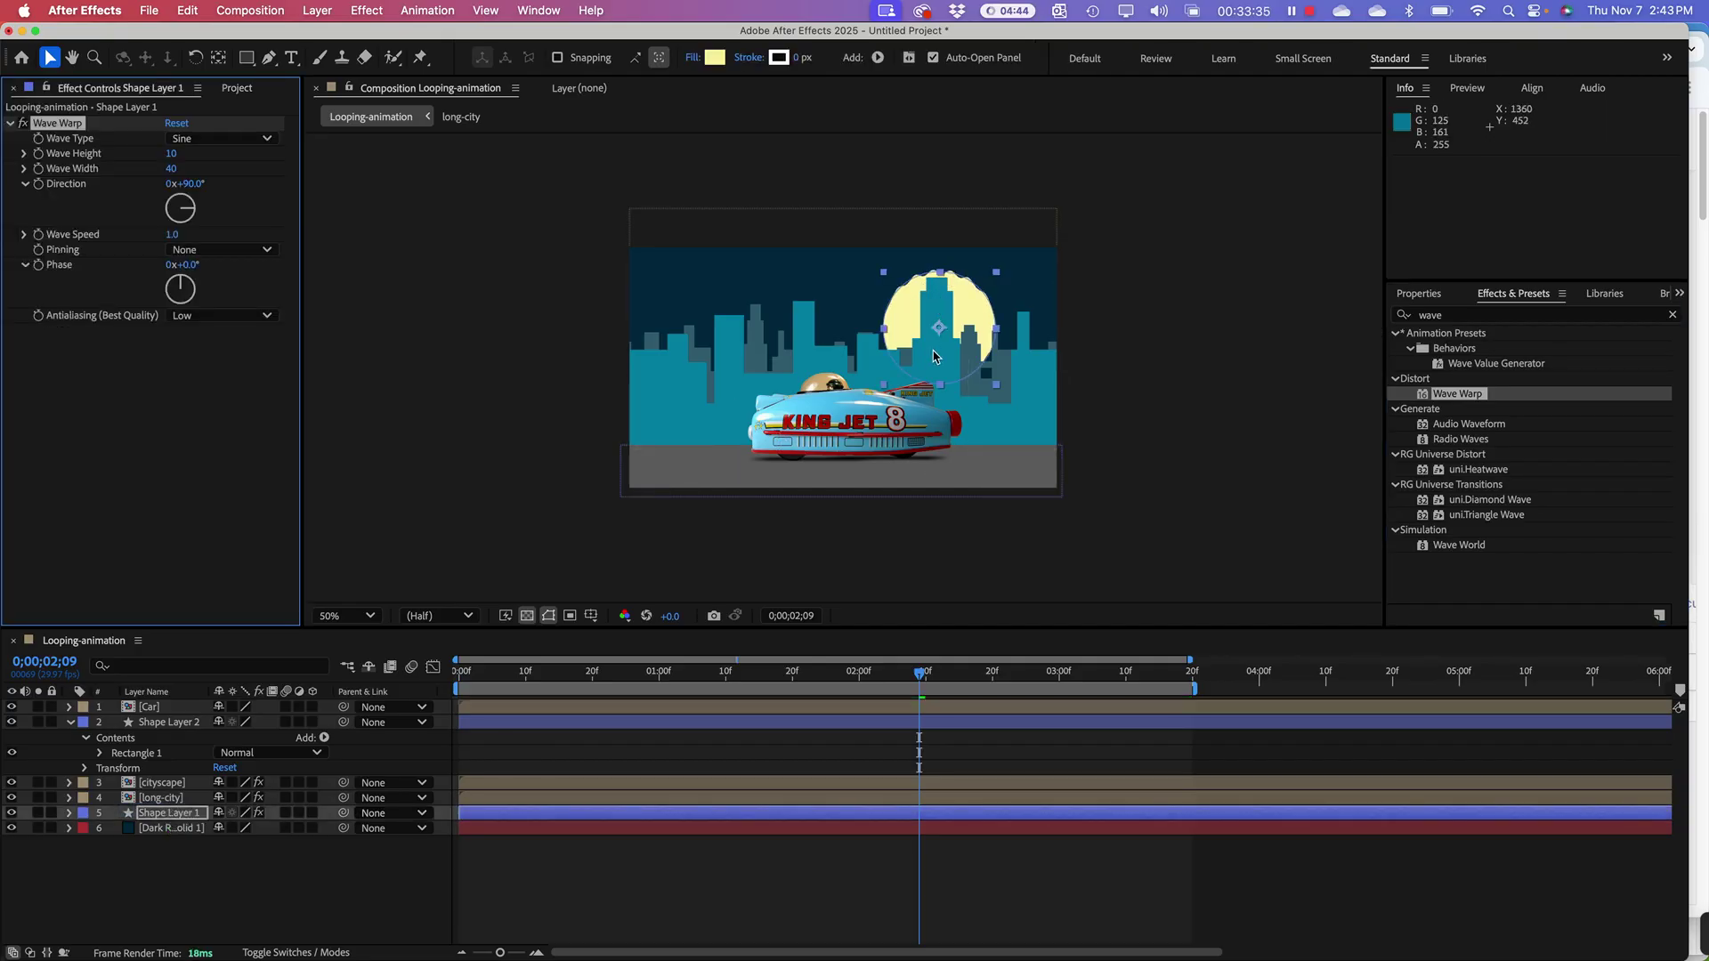
pyautogui.press('space')
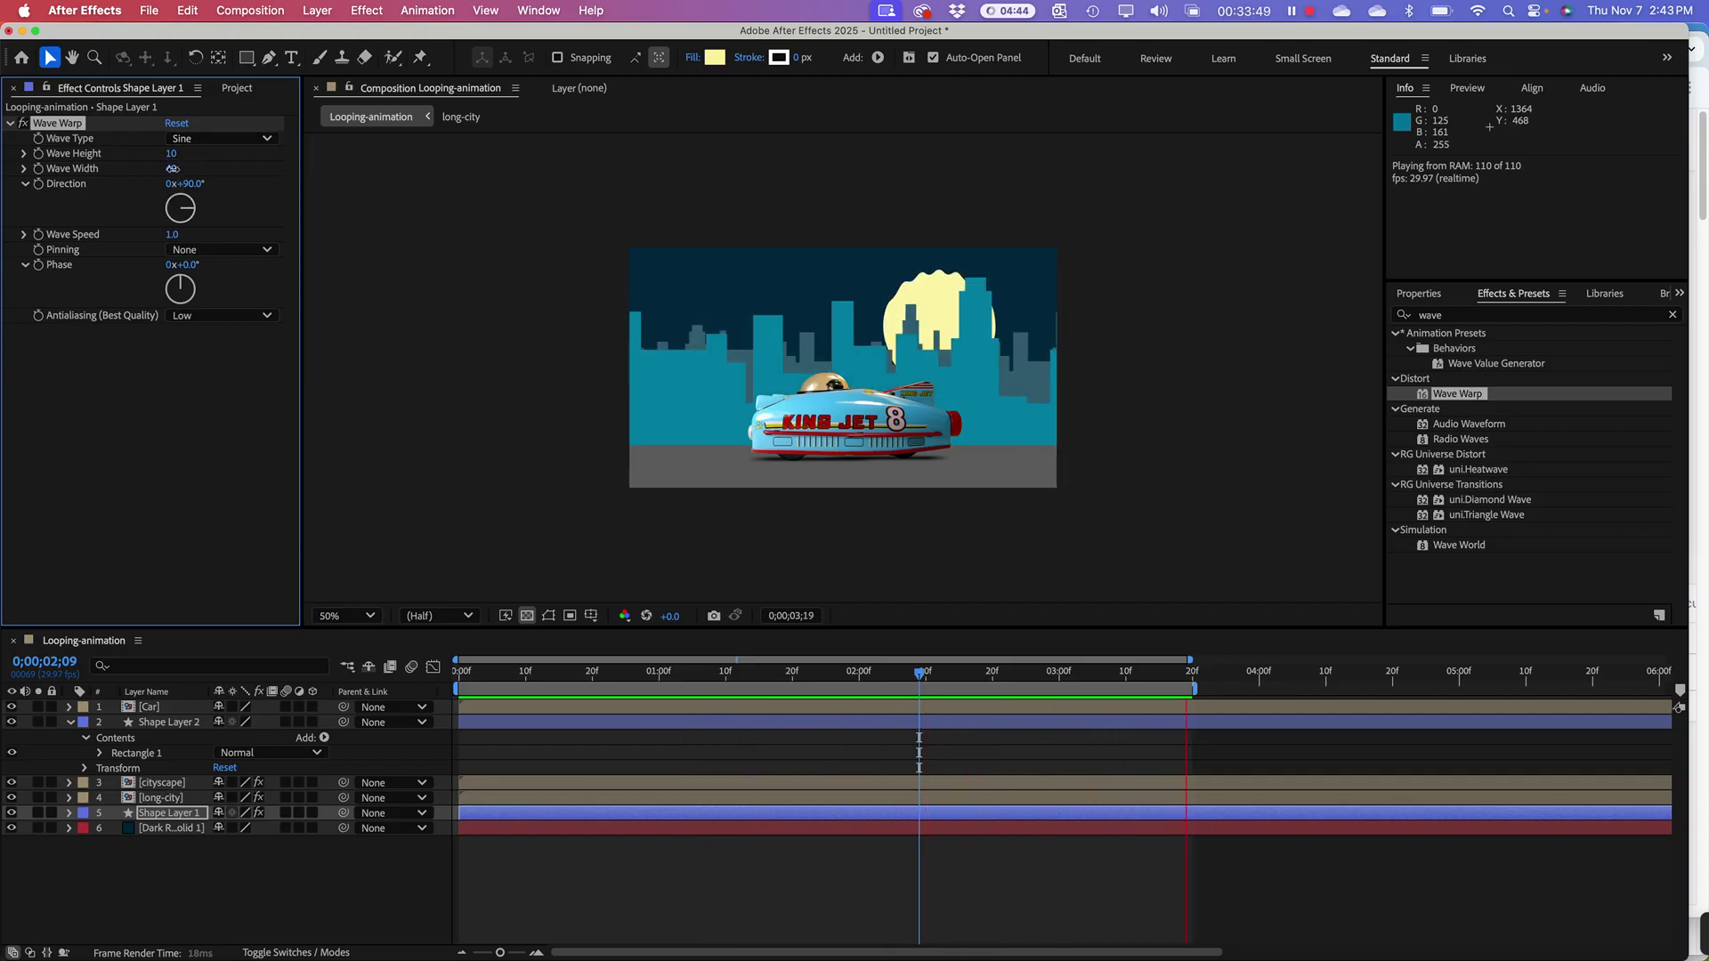
# Step: Tune Wave Warp to width 83, height 8 and direction 133° while previewing
pyautogui.moveTo(174, 171); pyautogui.dragTo(414, 169)
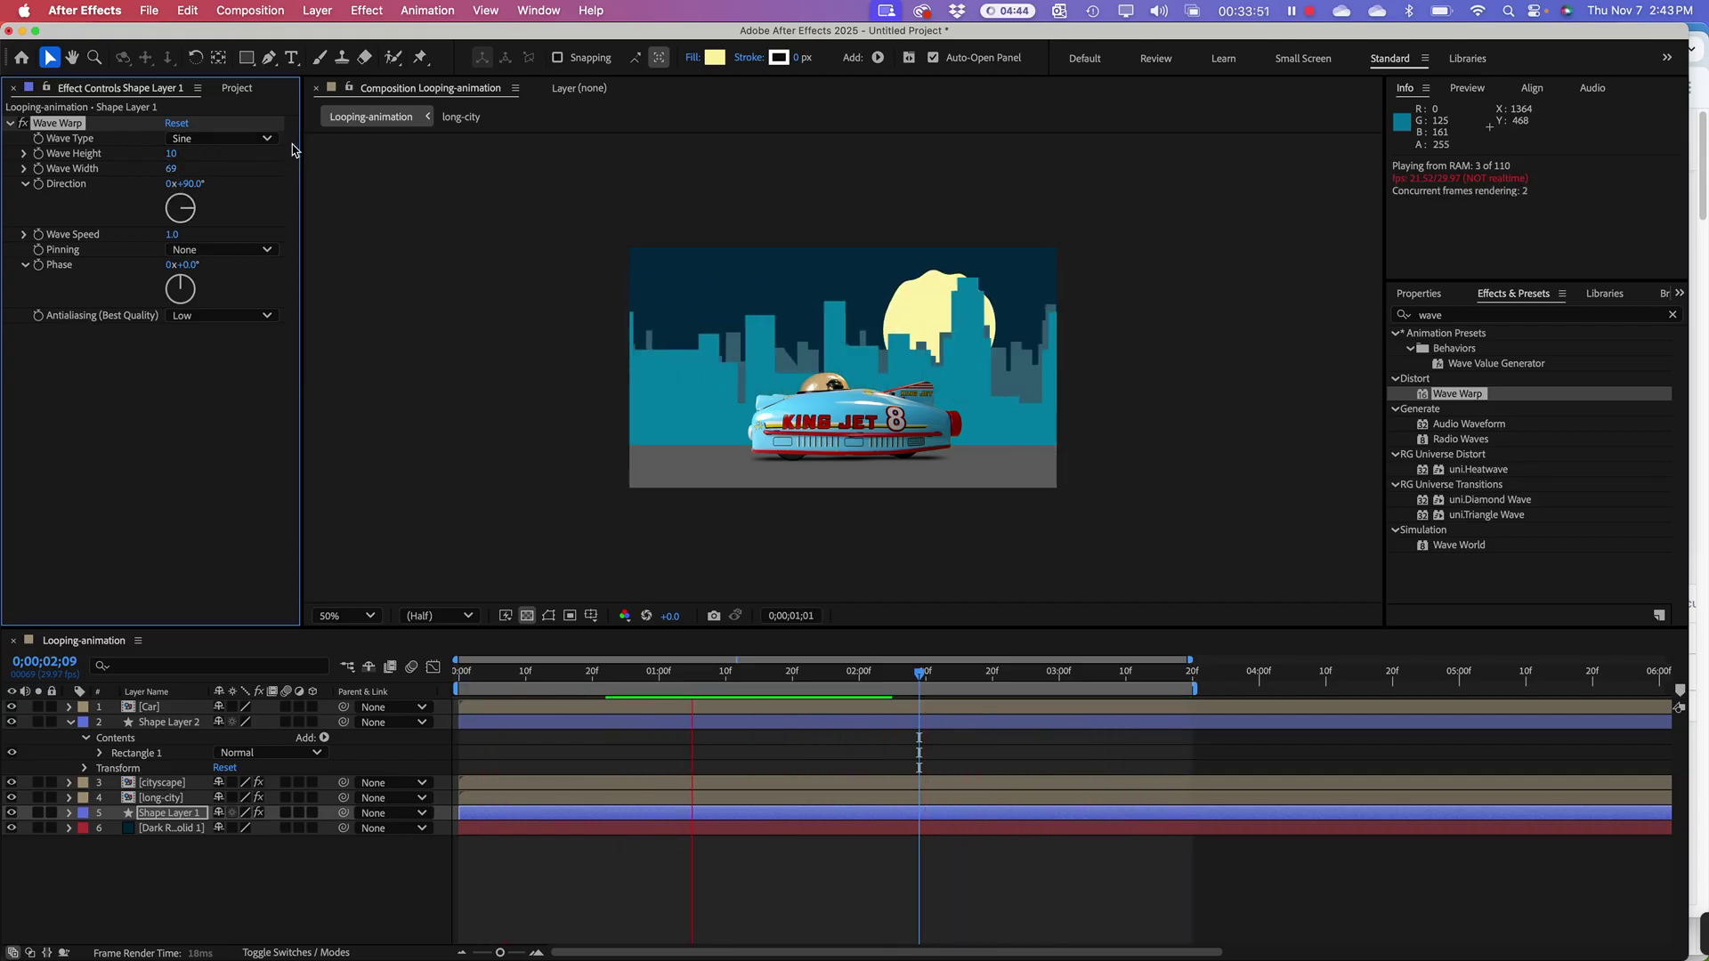
pyautogui.moveTo(172, 153); pyautogui.dragTo(213, 228)
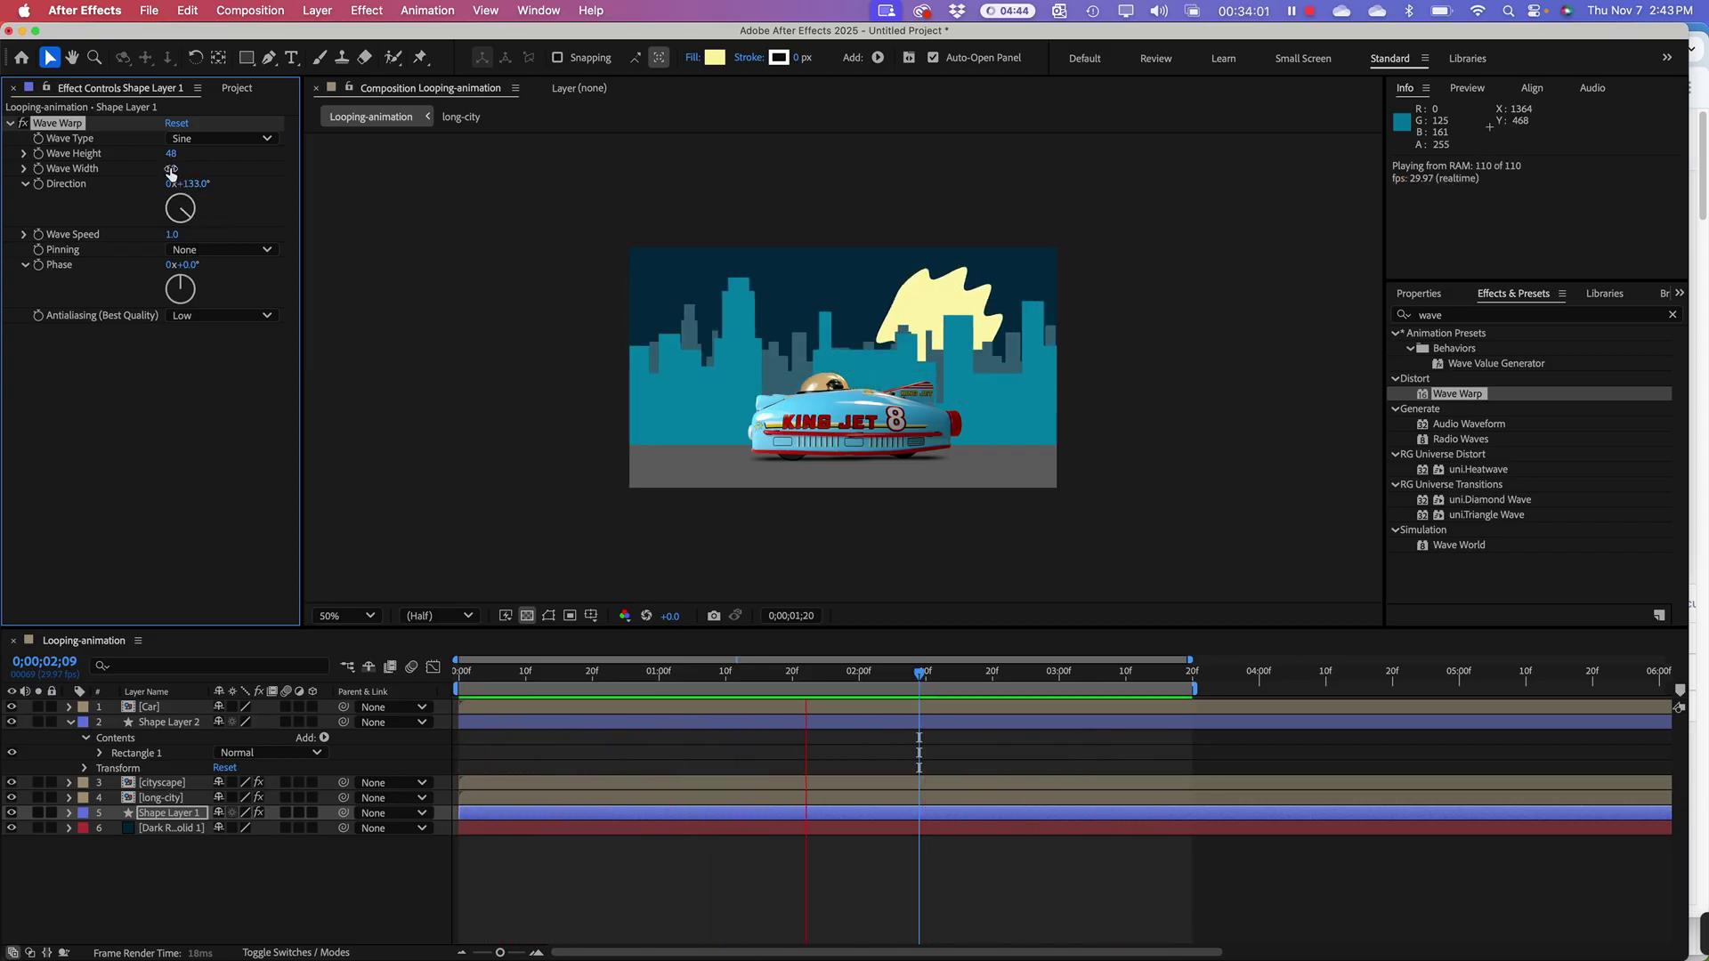
pyautogui.moveTo(171, 168); pyautogui.dragTo(298, 169)
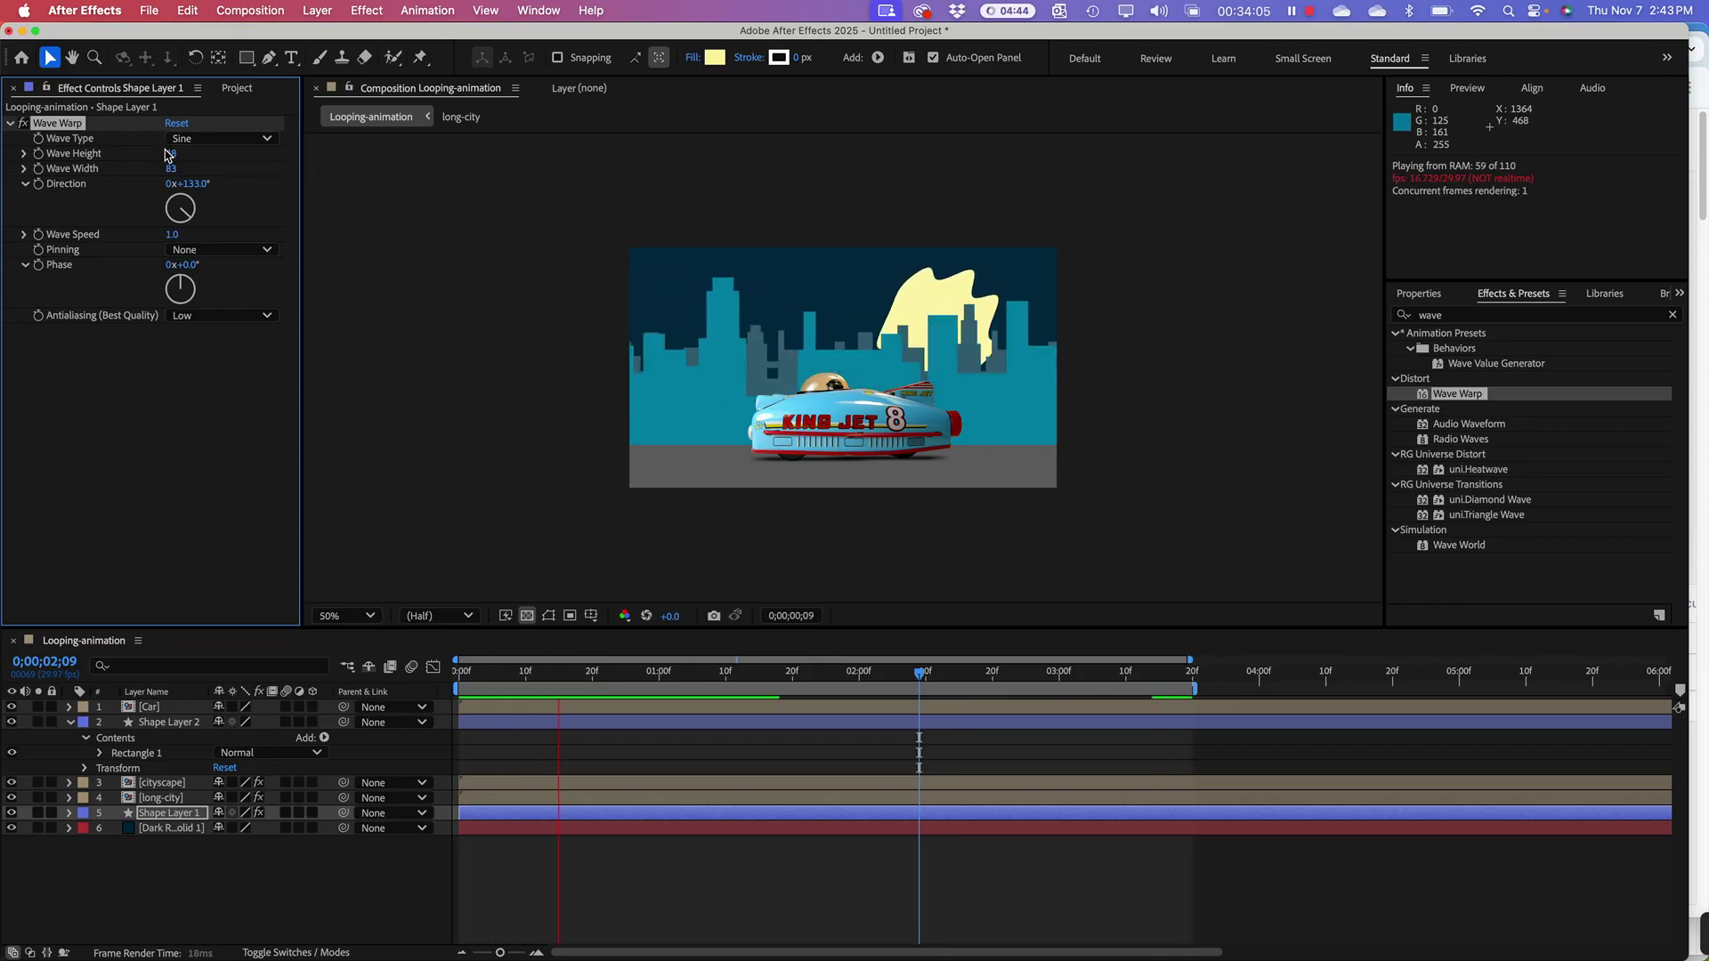
pyautogui.moveTo(174, 153); pyautogui.dragTo(132, 153)
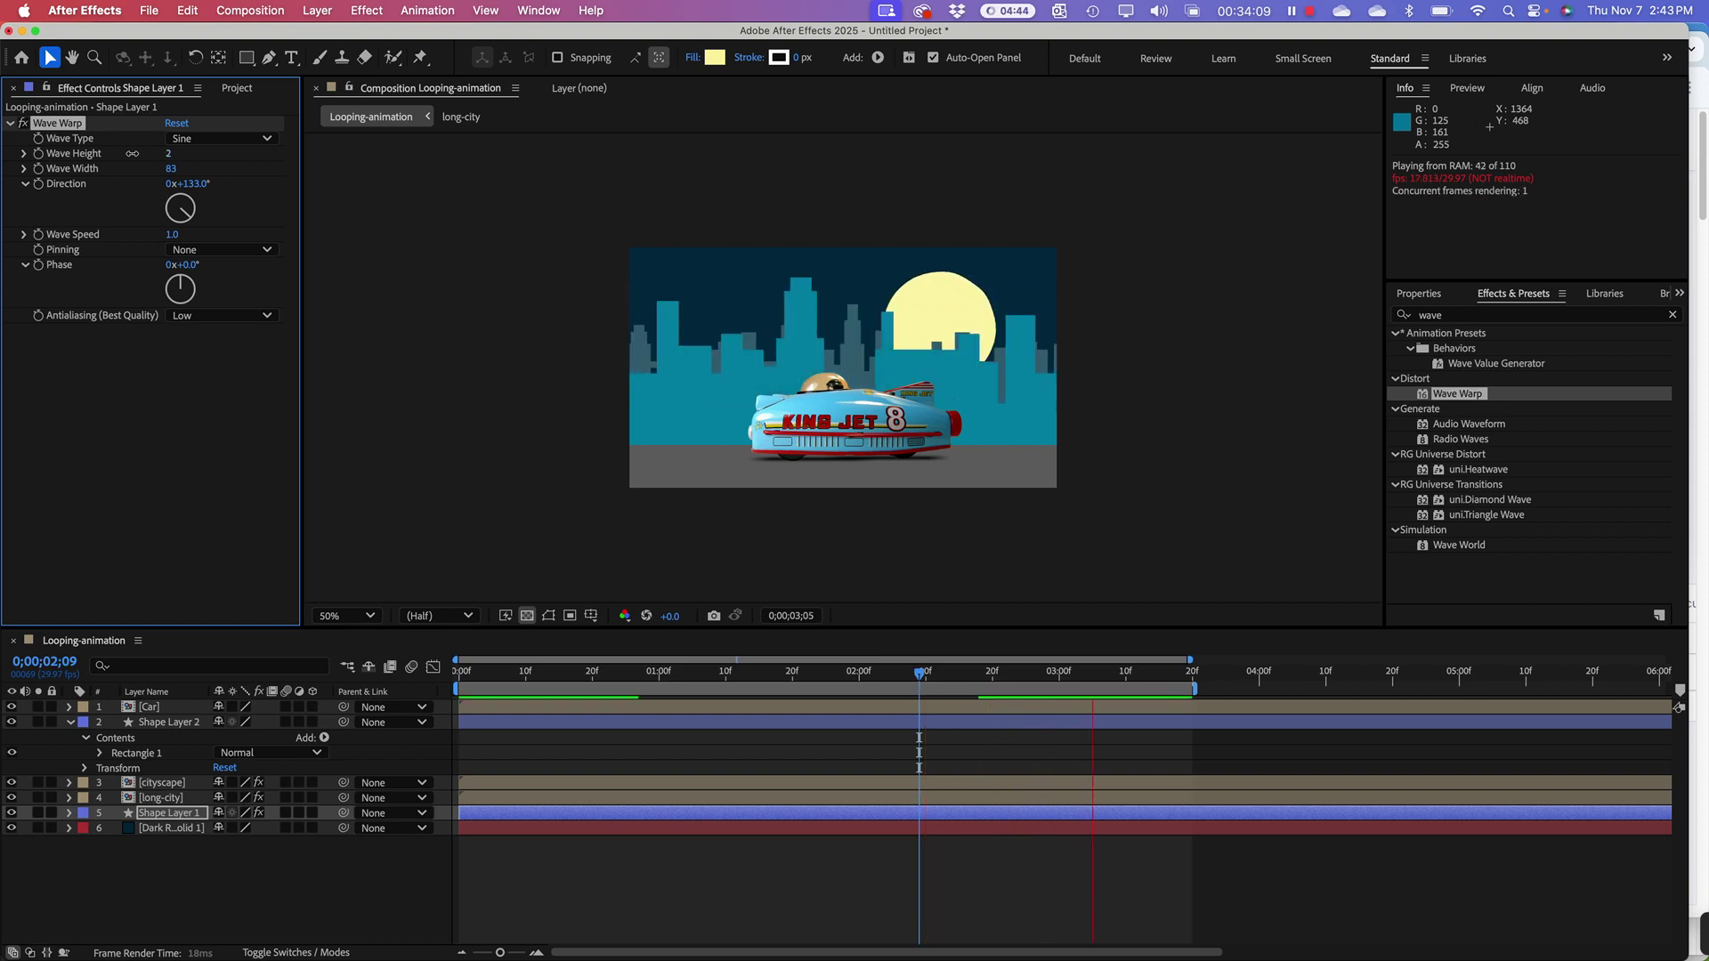
pyautogui.press('super+z')
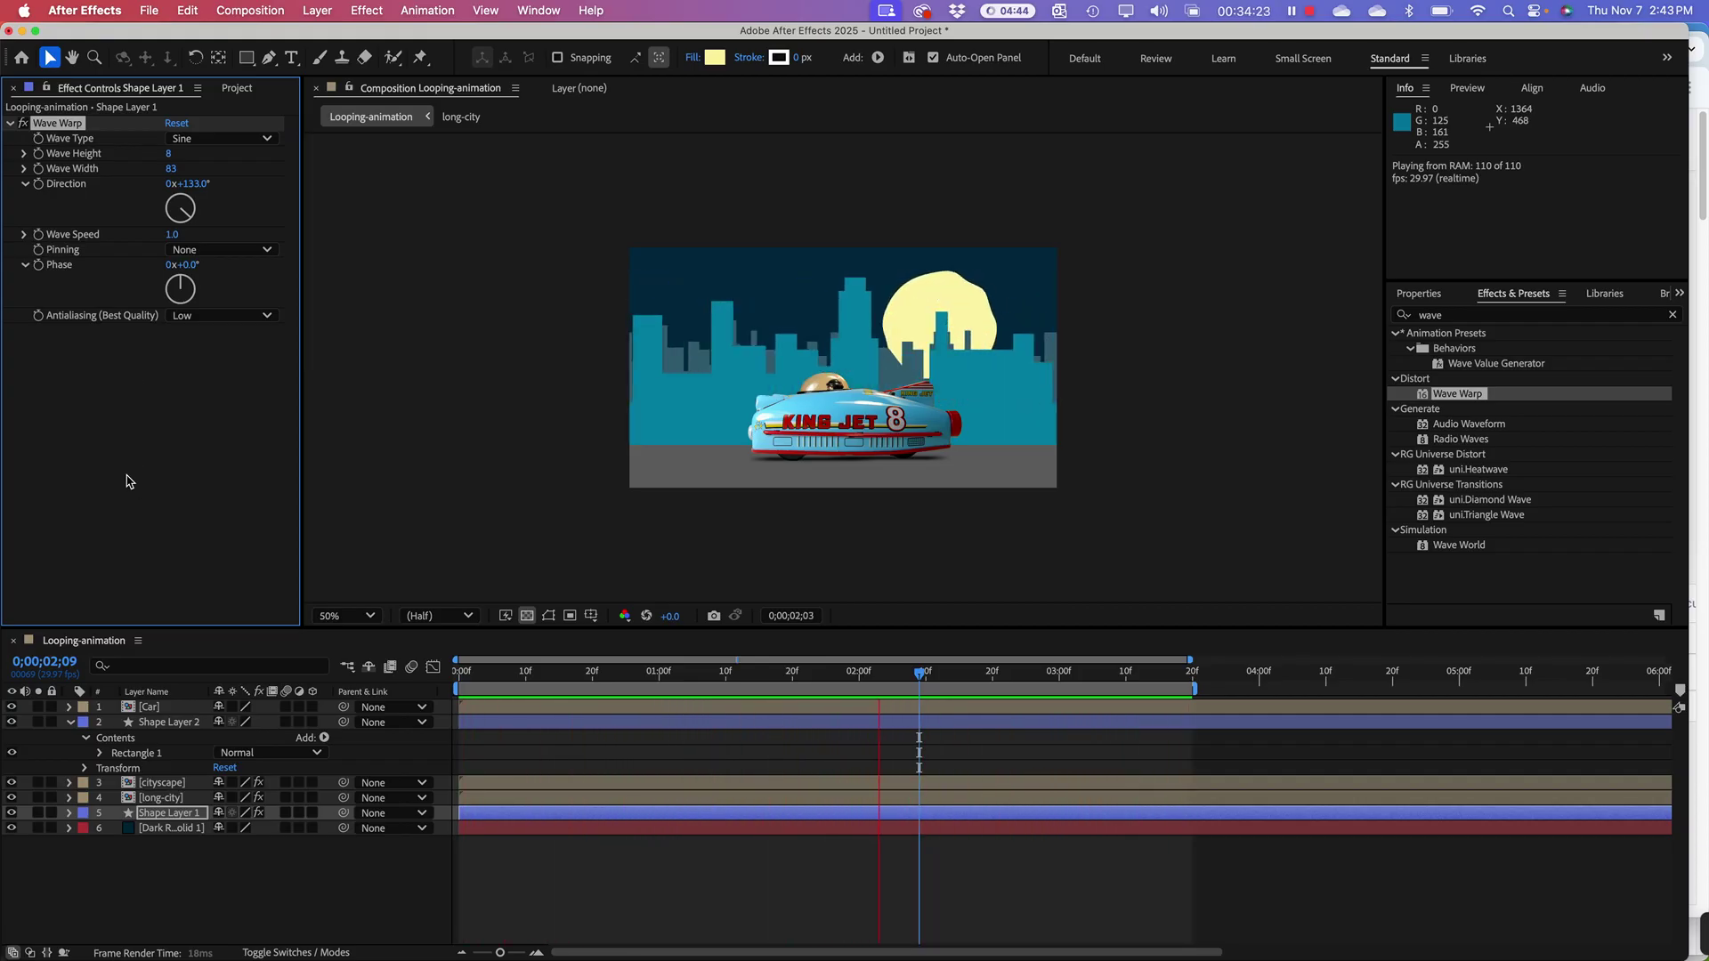
pyautogui.press('space')
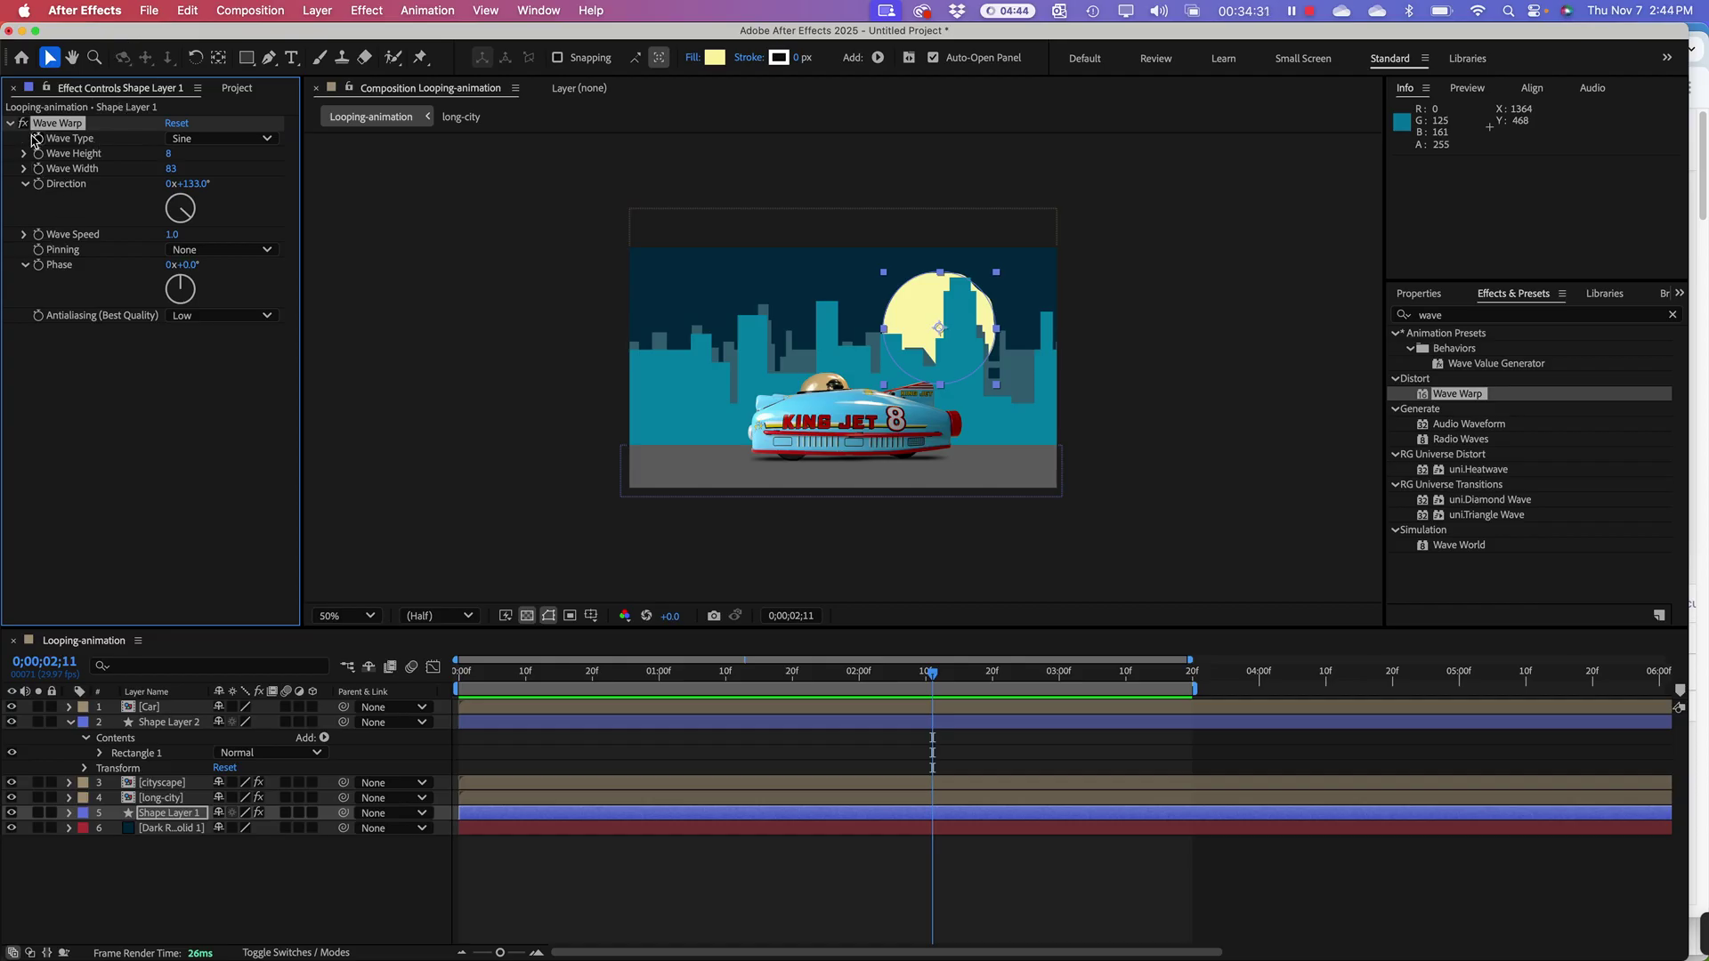
pyautogui.click(10, 124)
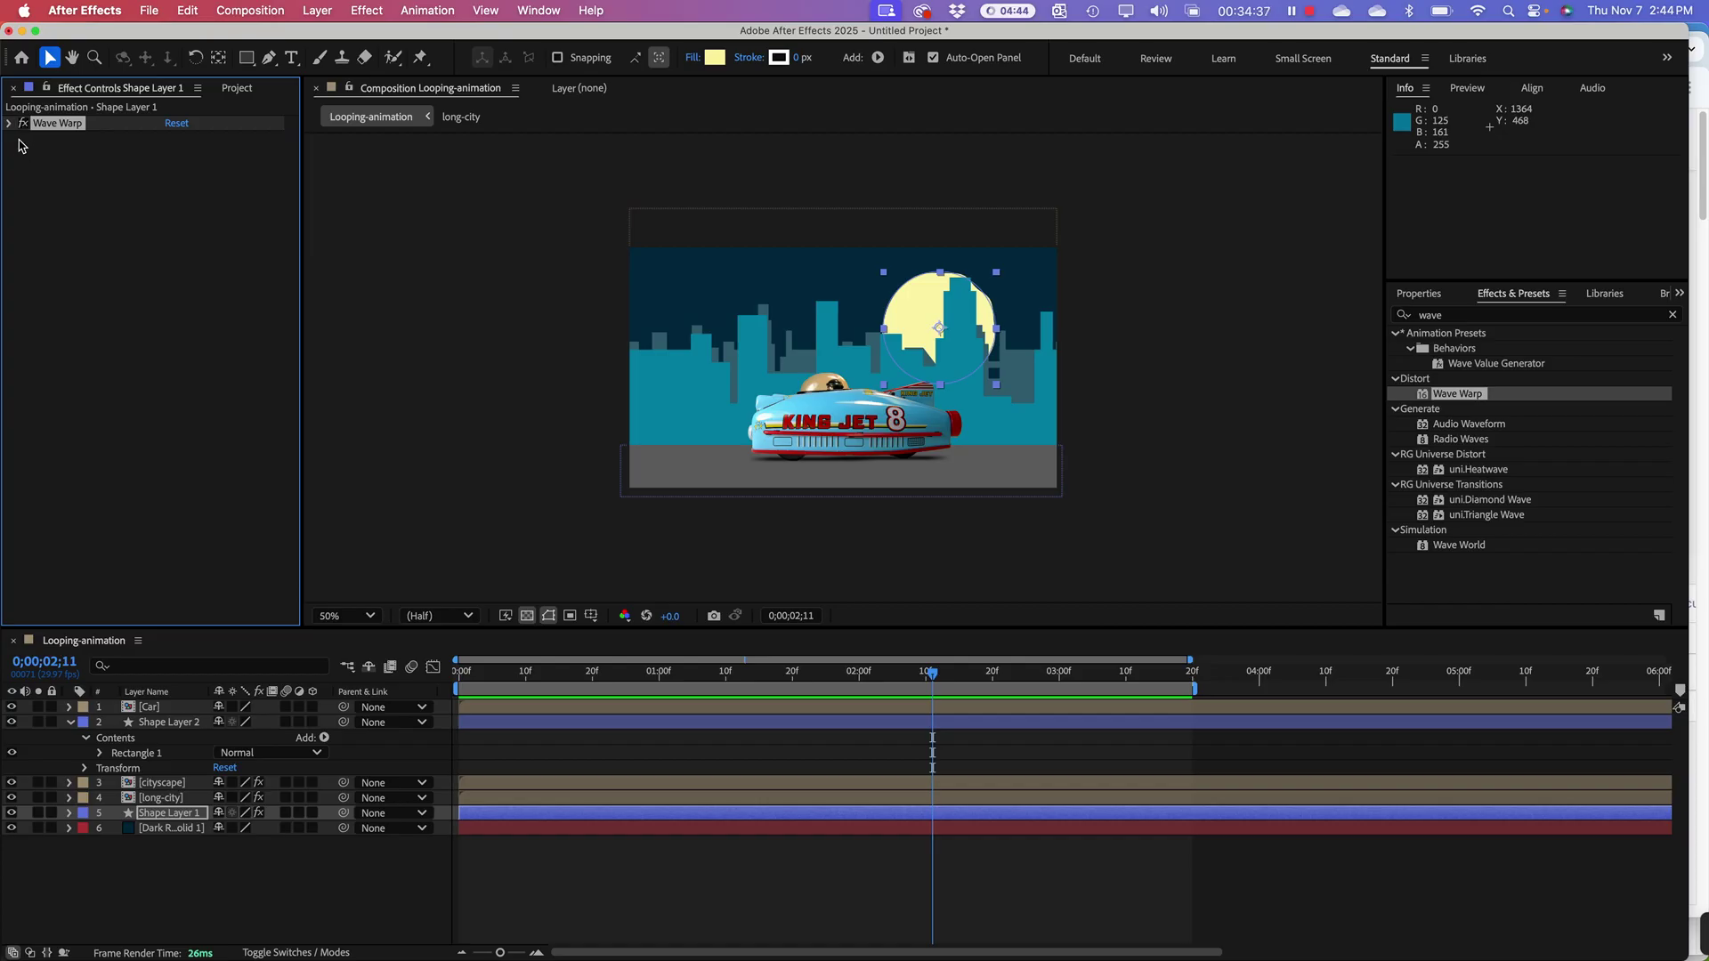
pyautogui.click(24, 126)
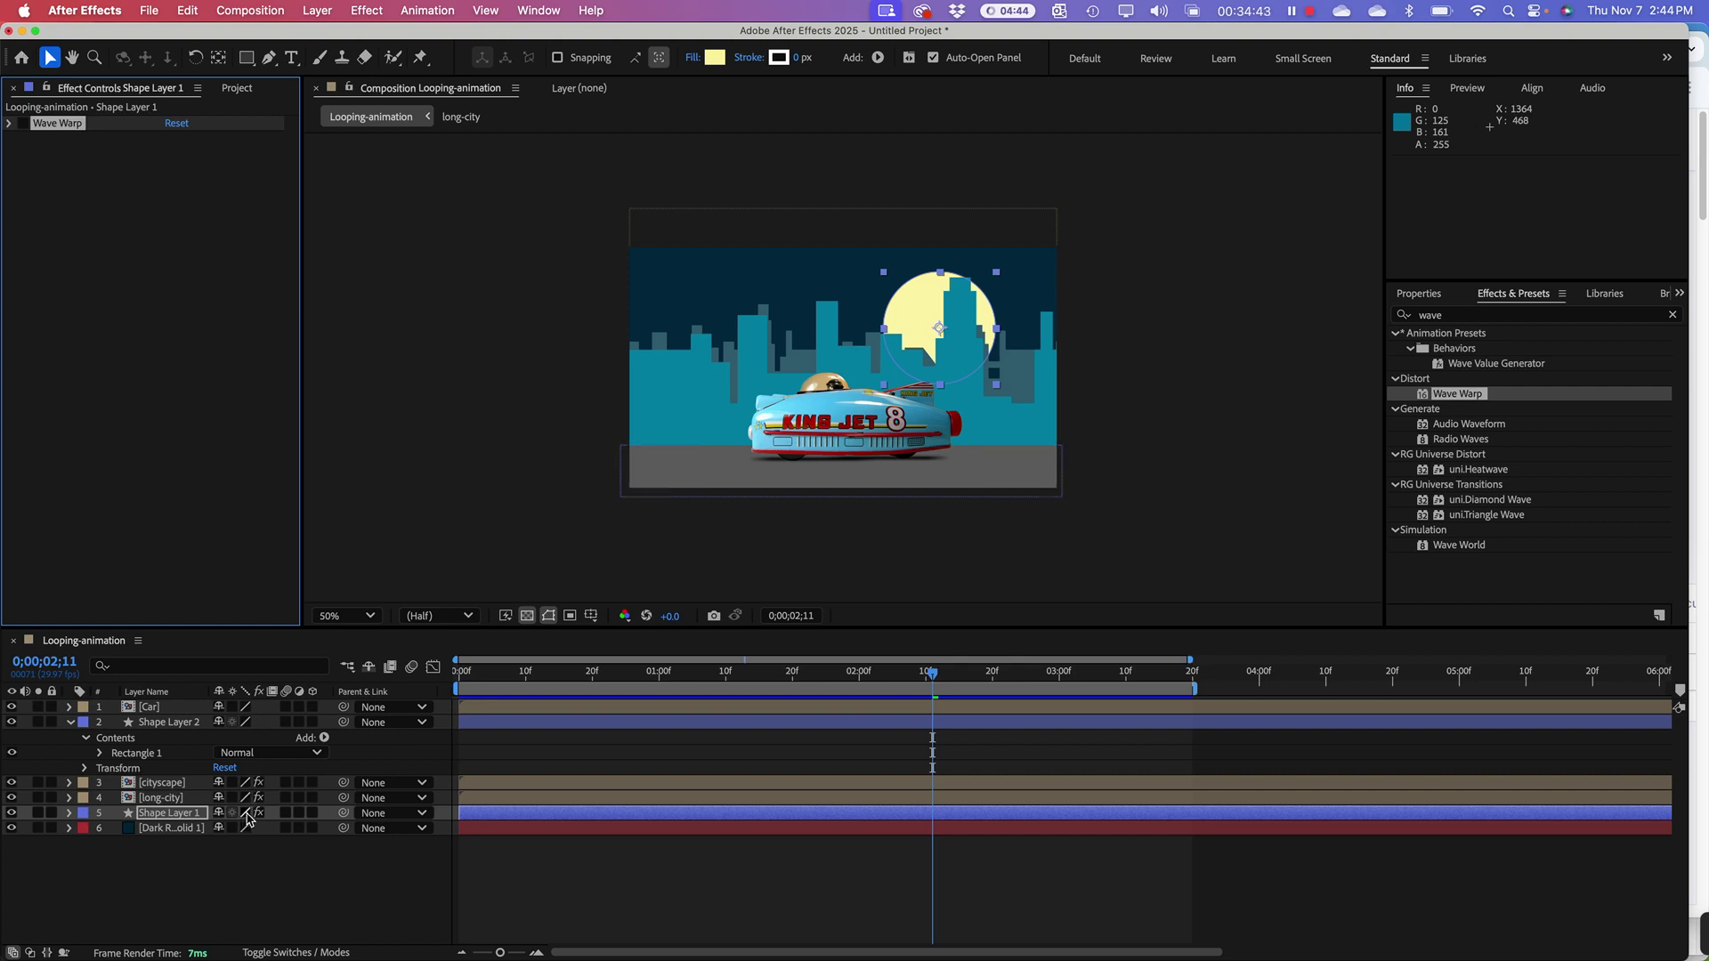
pyautogui.click(176, 391)
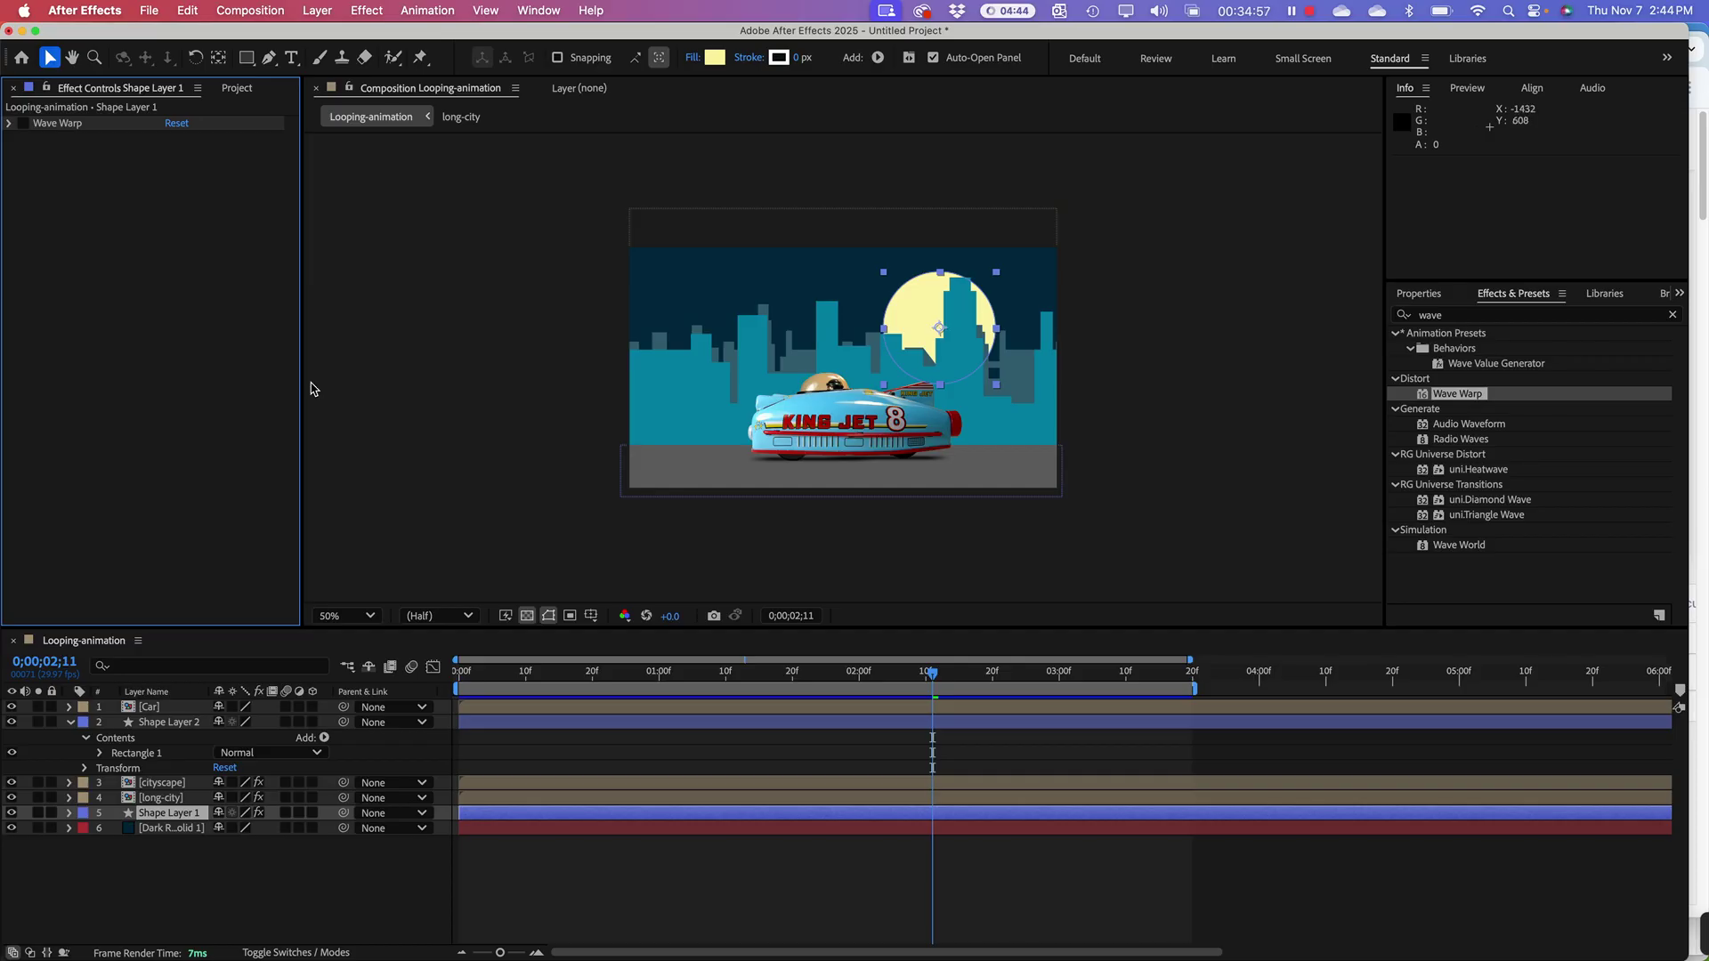
pyautogui.click(362, 494)
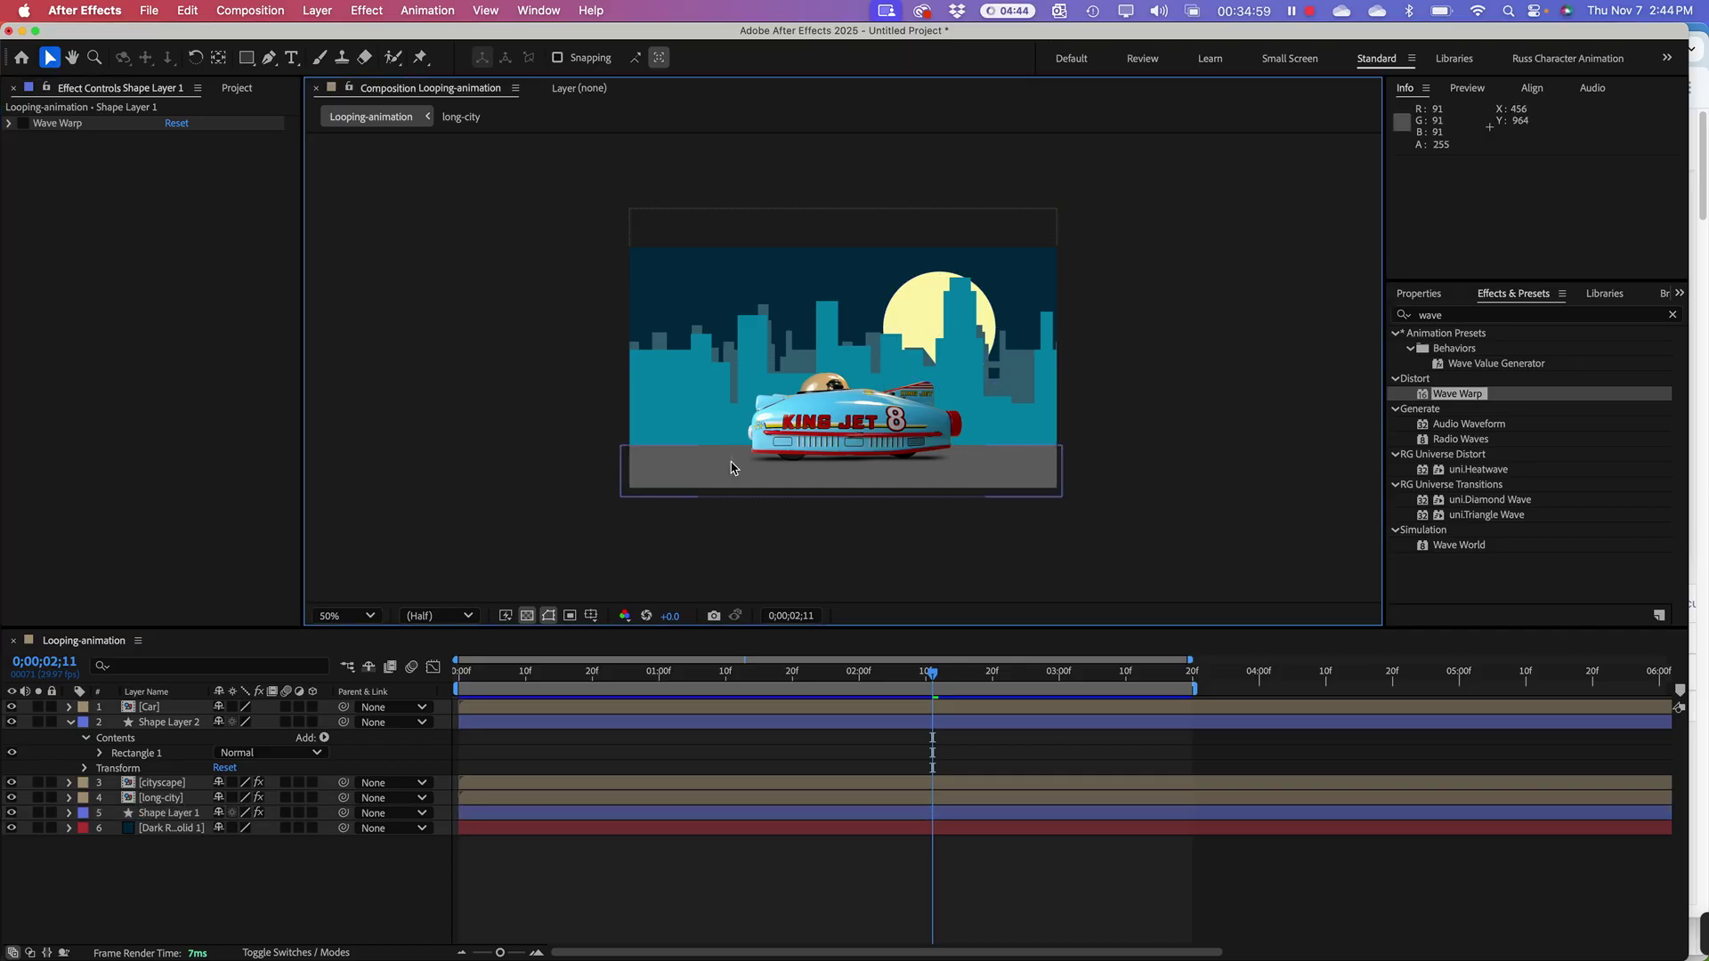
pyautogui.click(846, 416)
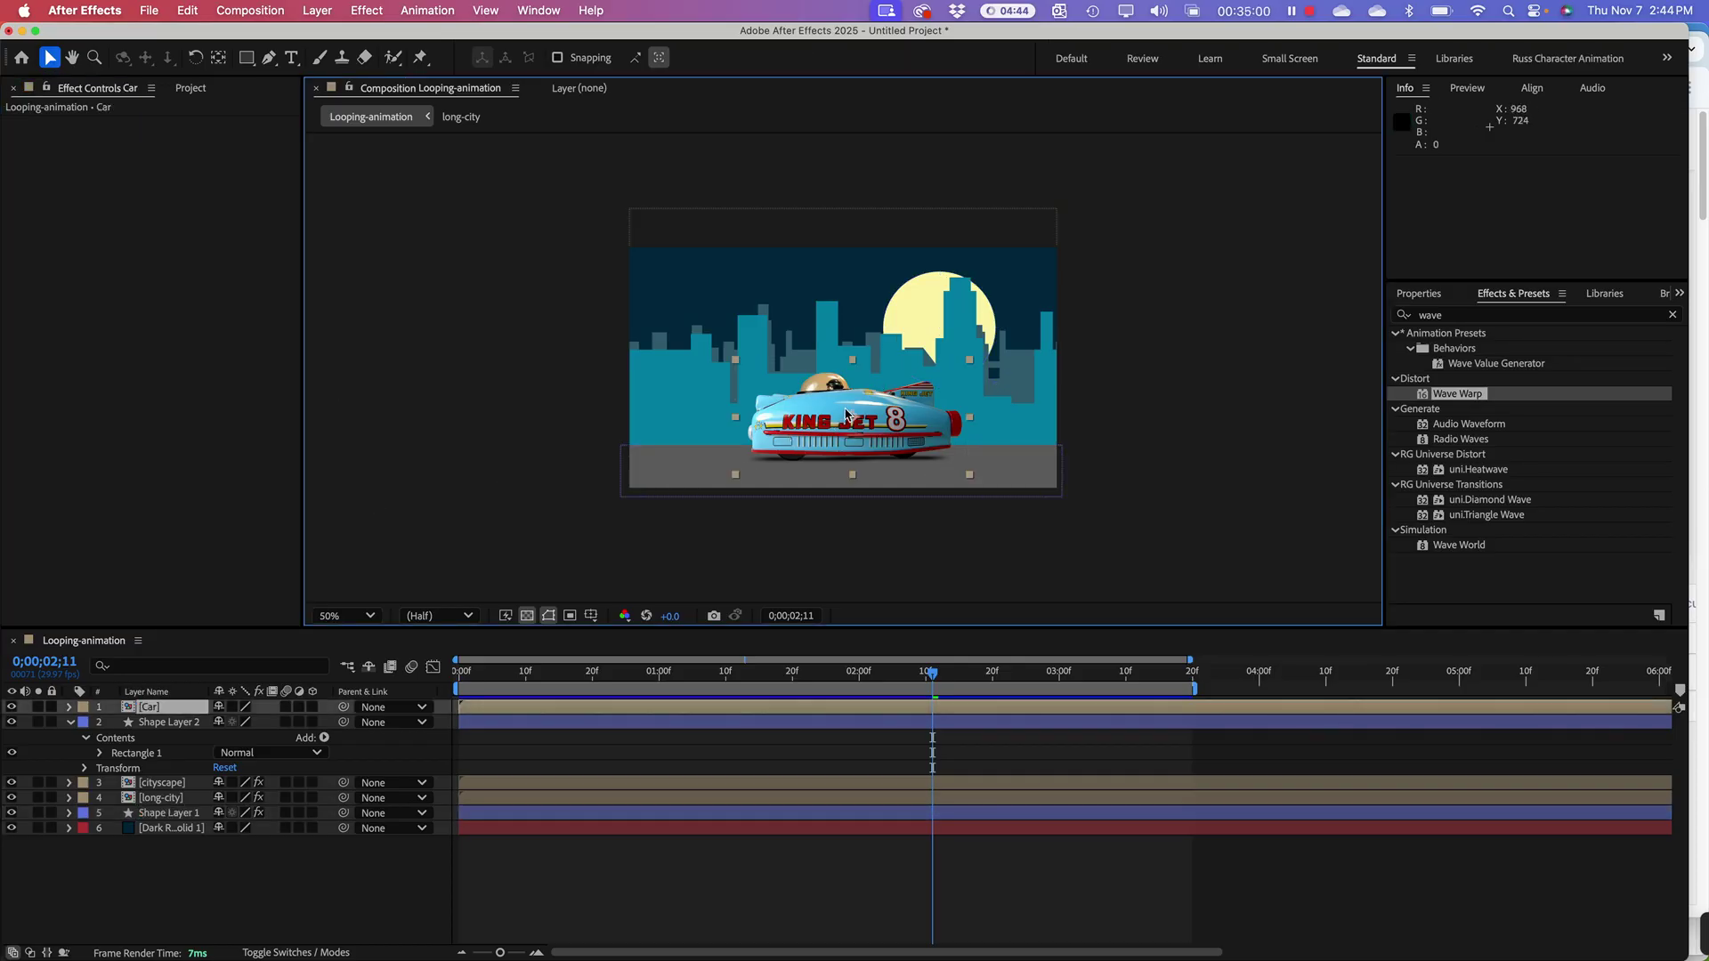
pyautogui.click(426, 423)
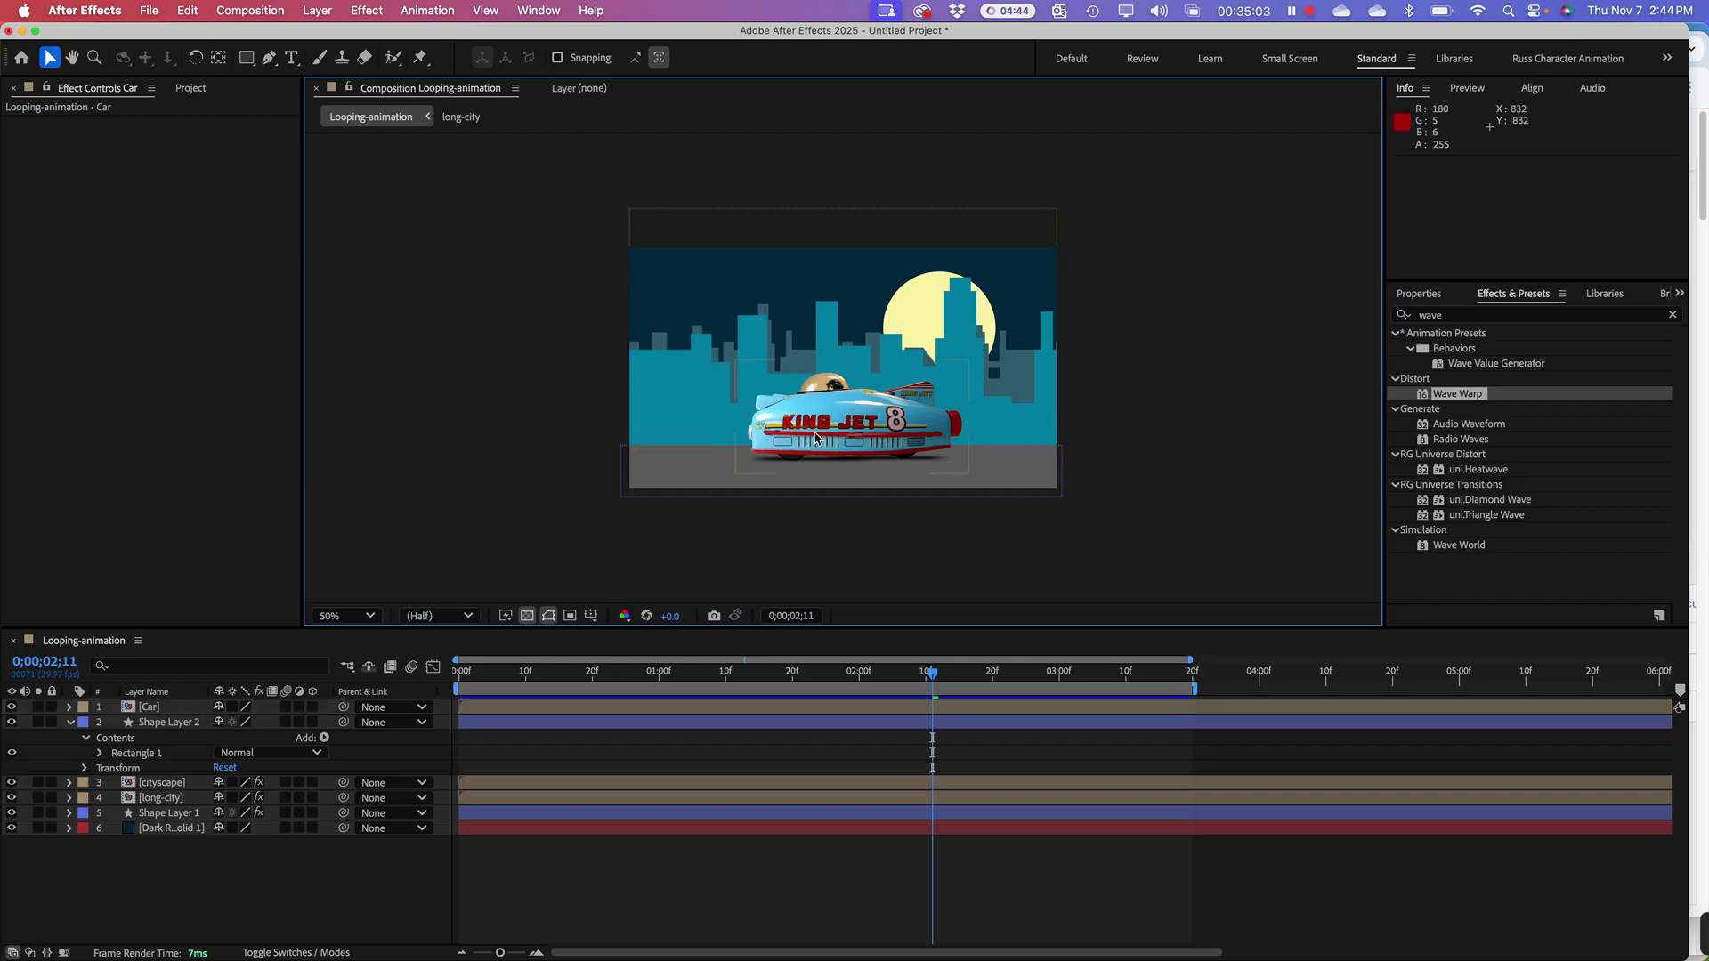
pyautogui.click(737, 450)
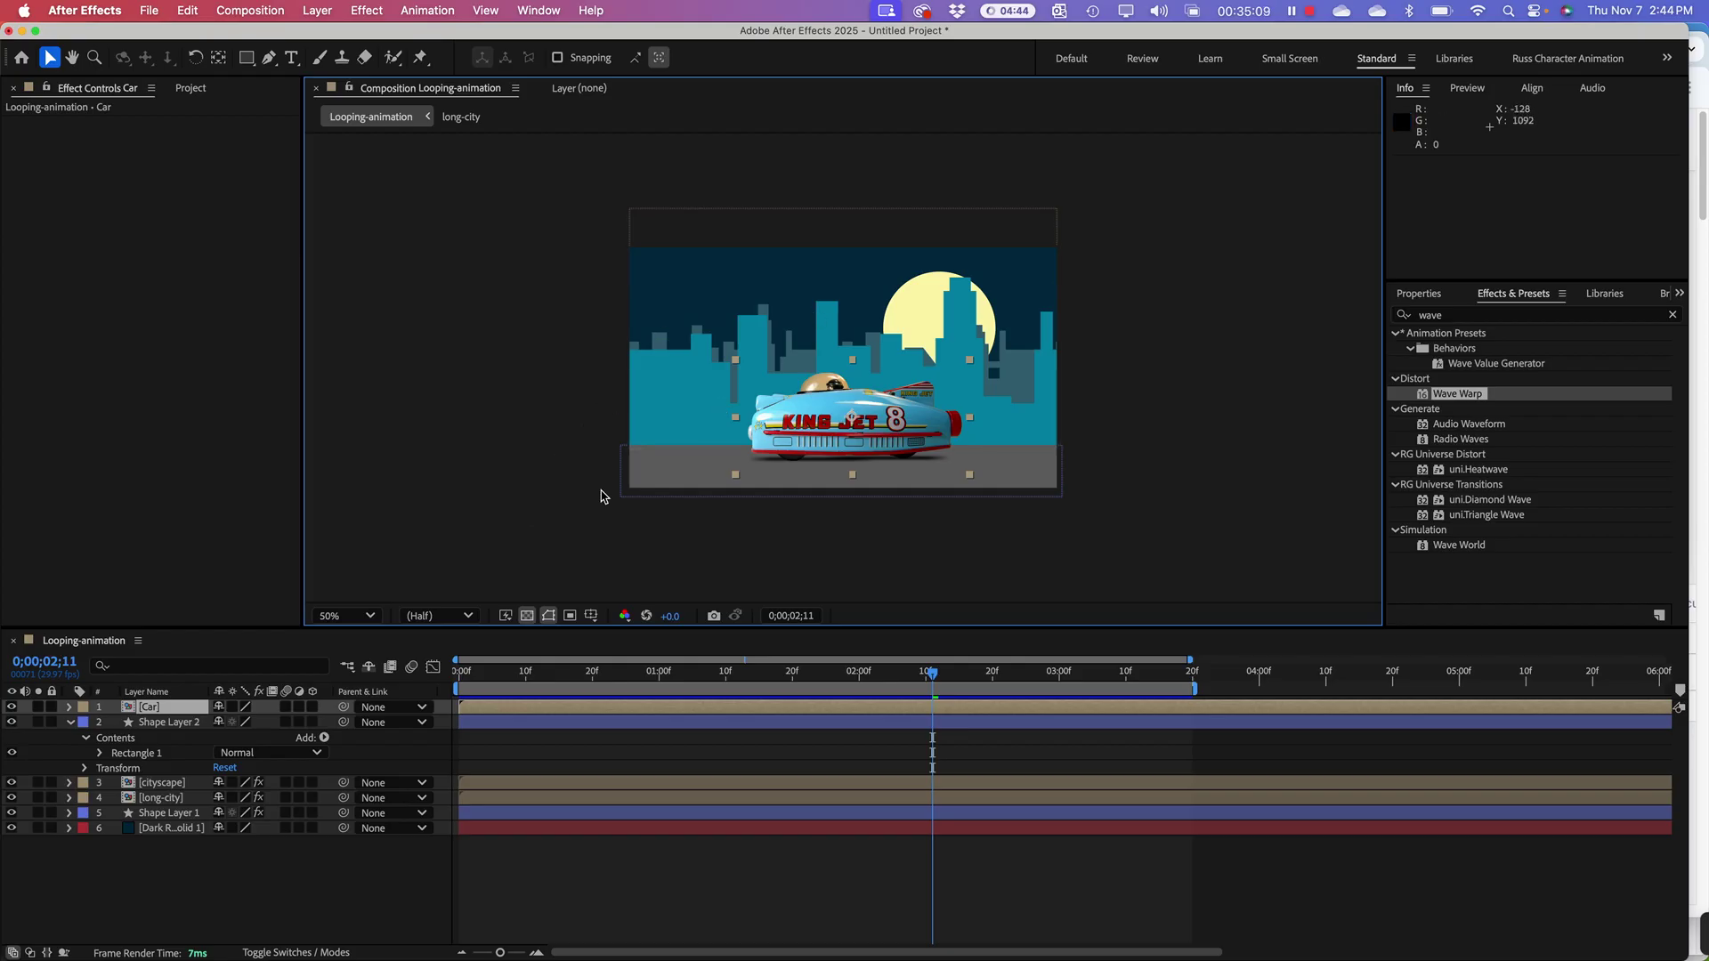
pyautogui.click(490, 451)
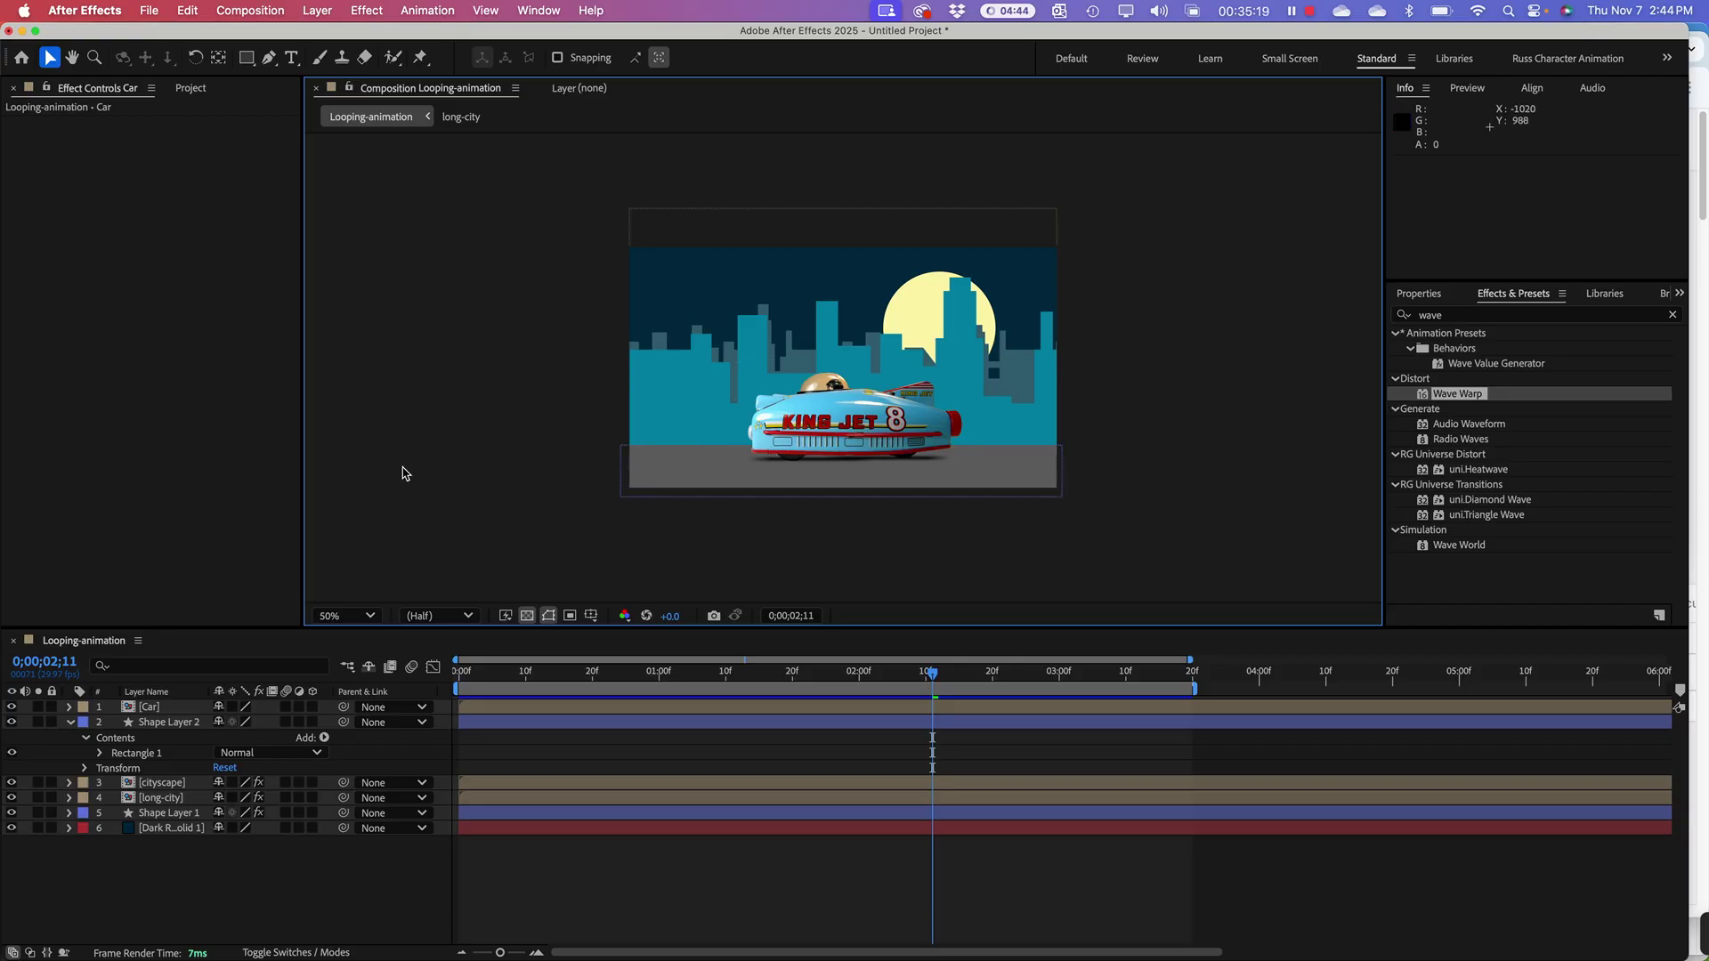
# Step: Save the project as looping-bg.aep
pyautogui.press('super+Tab')
pyautogui.press('Escape')
pyautogui.press('super+s')
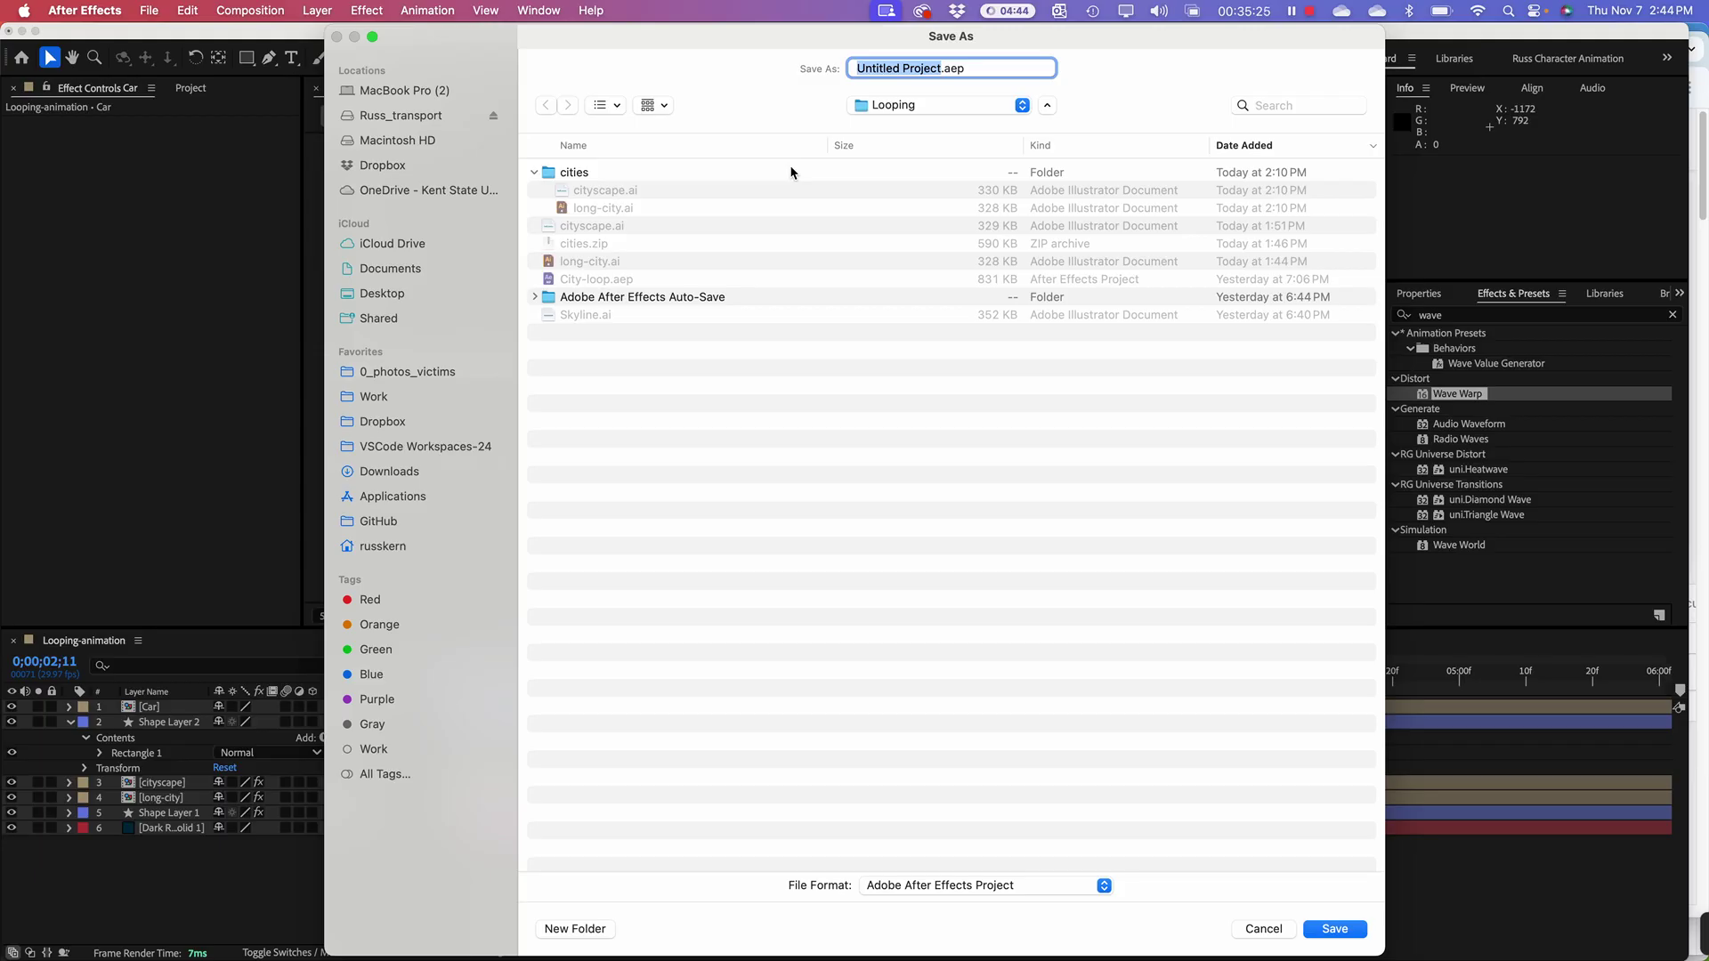
pyautogui.write('looping-bg')
pyautogui.click(1334, 927)
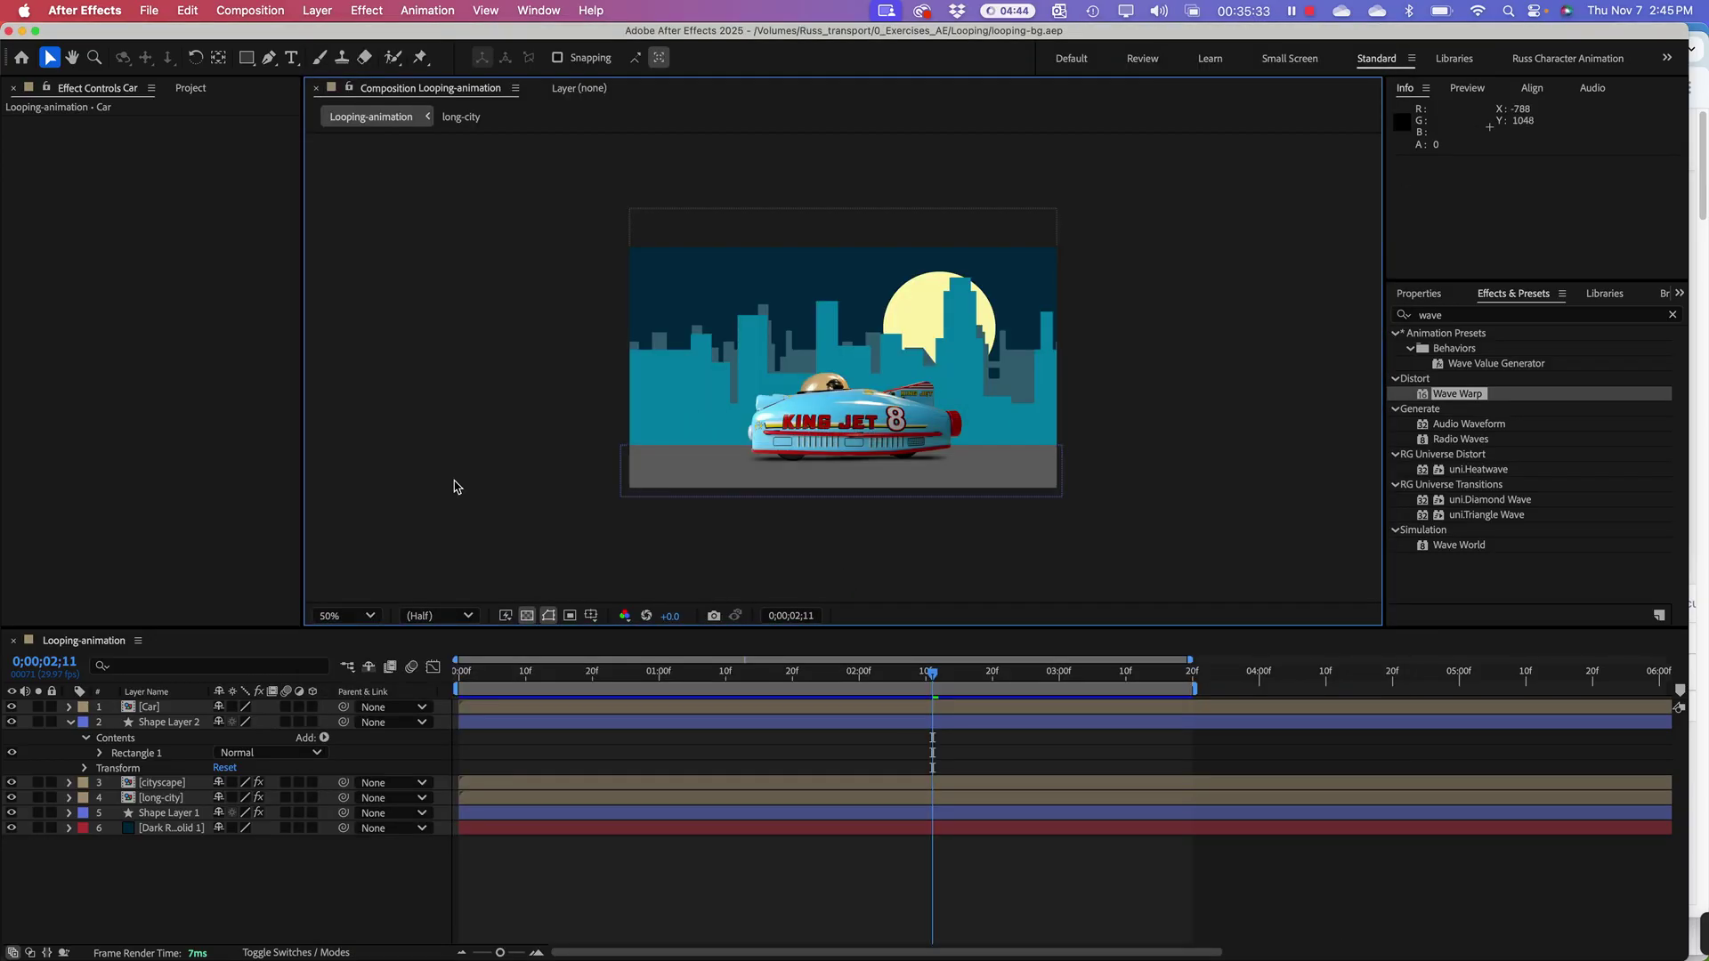
# Step: Switch to Finder and move the cities folder window lower down
pyautogui.click(235, 375)
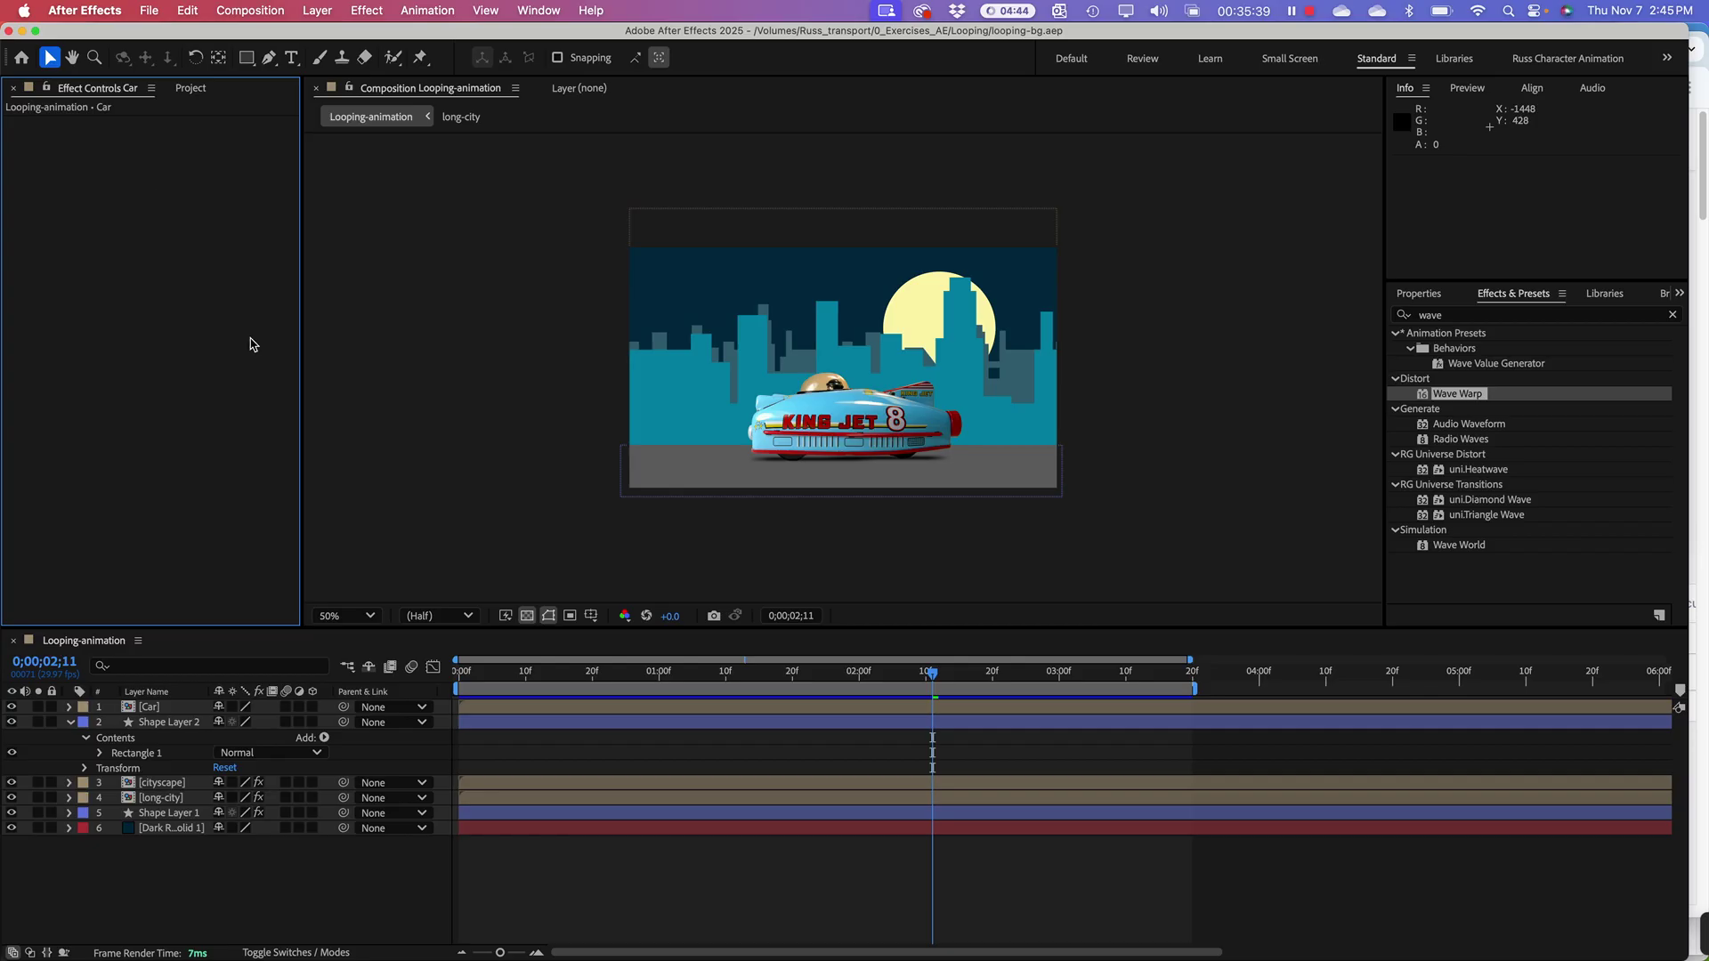
pyautogui.press('super+Tab')
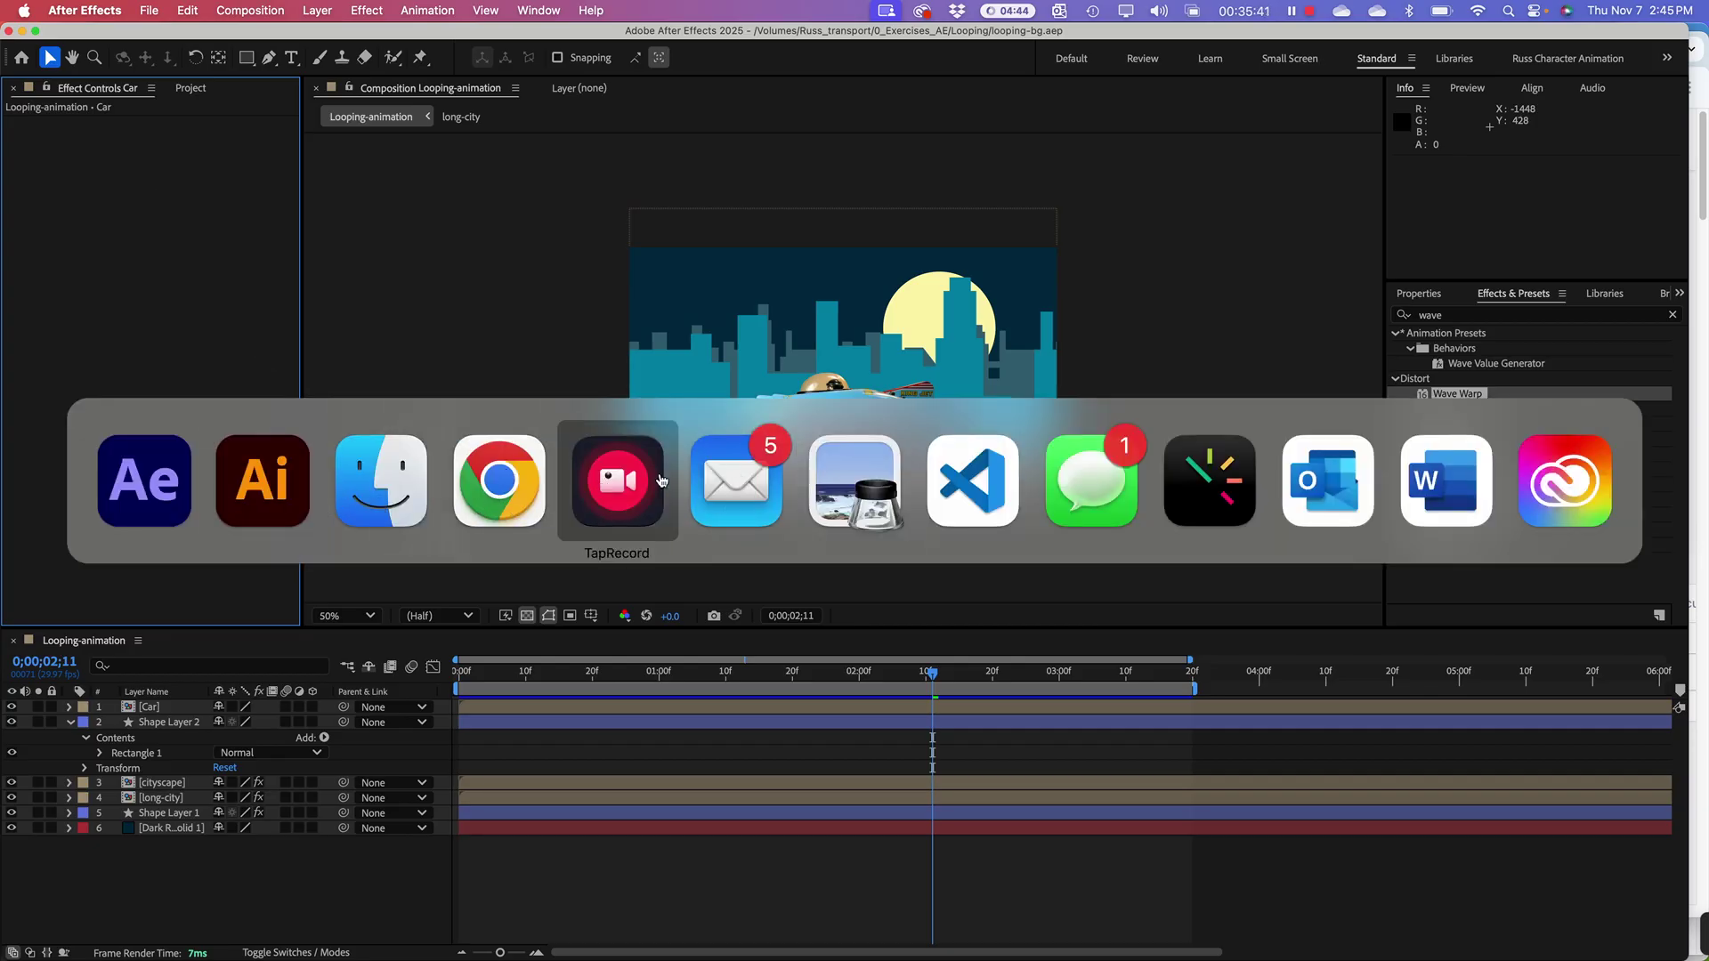
pyautogui.click(382, 495)
pyautogui.moveTo(374, 42); pyautogui.dragTo(838, 495)
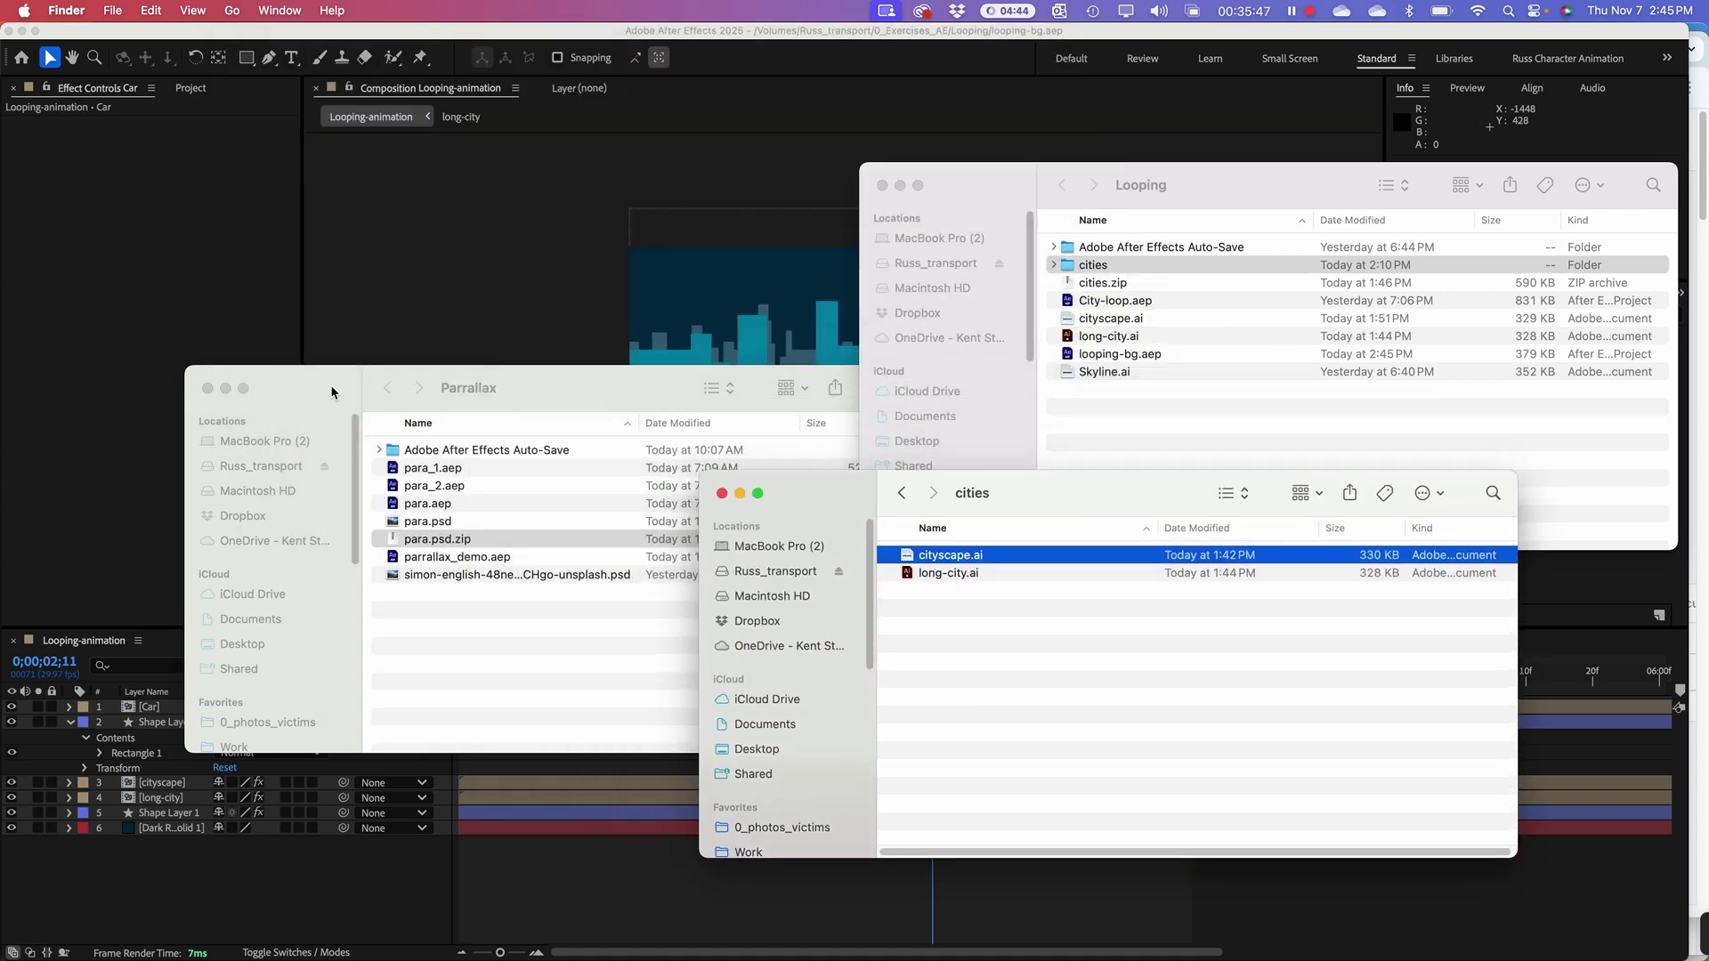
# Step: Drag the Parralax folder window up to the top of the screen
pyautogui.moveTo(332, 393); pyautogui.dragTo(459, 108)
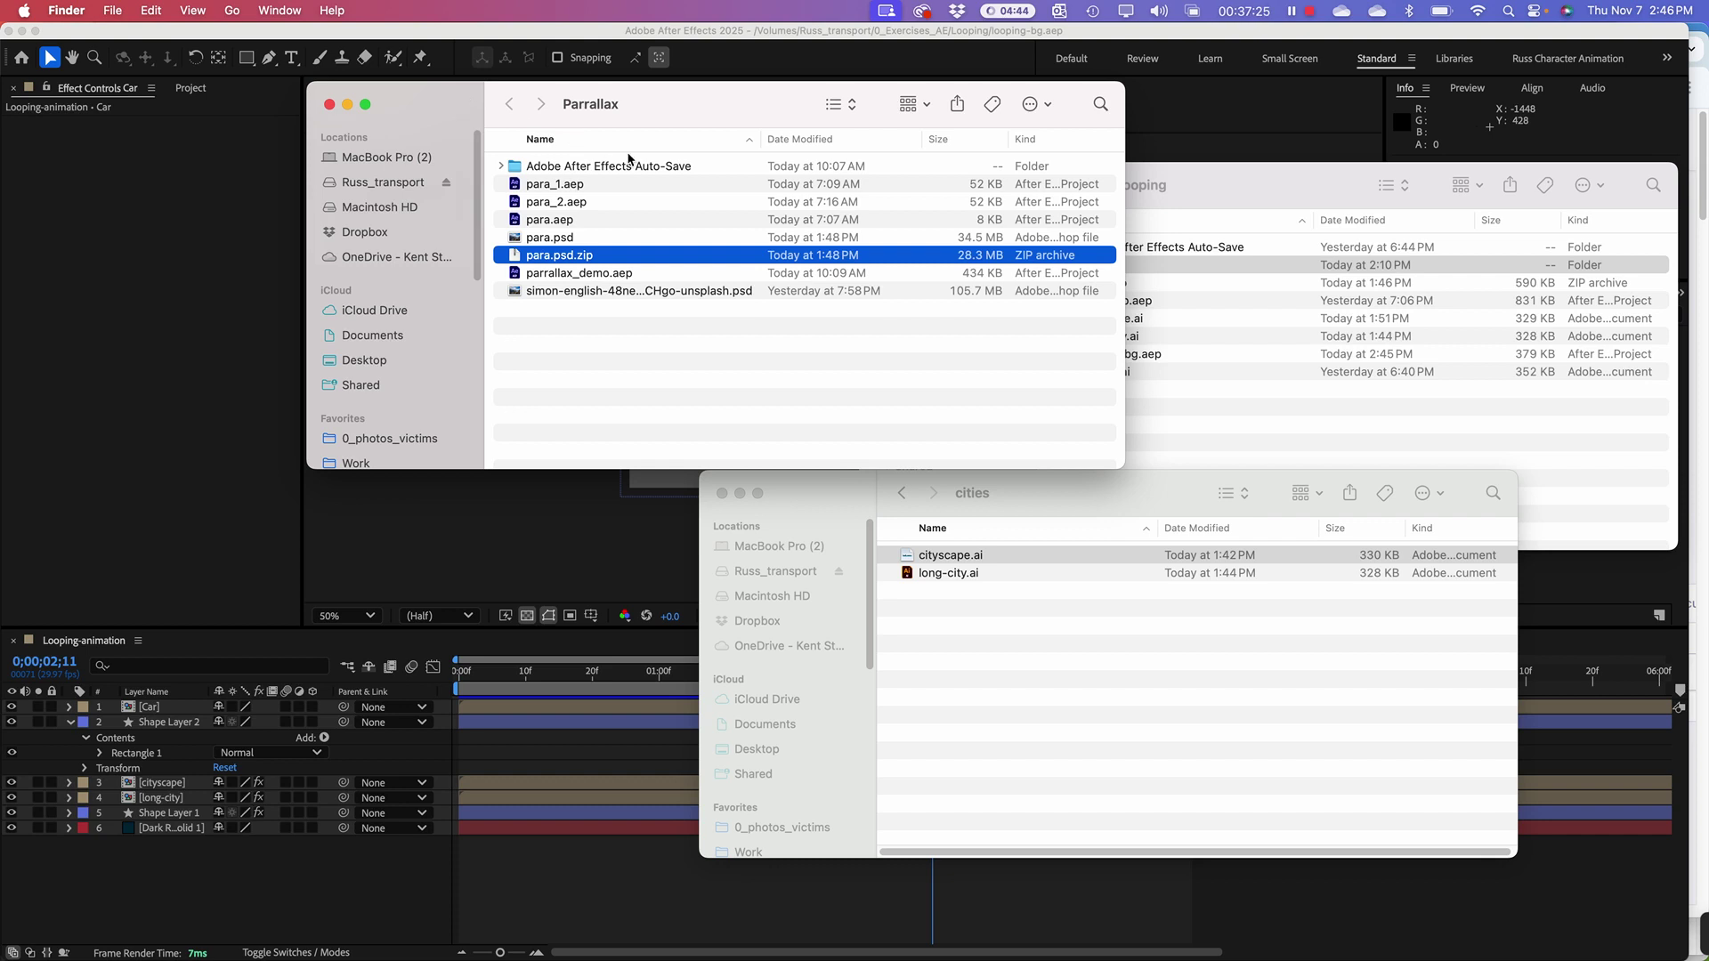
# Step: Sort the Parralax folder by Date Modified and open parrallax_demo.aep in After Effects
pyautogui.click(535, 347)
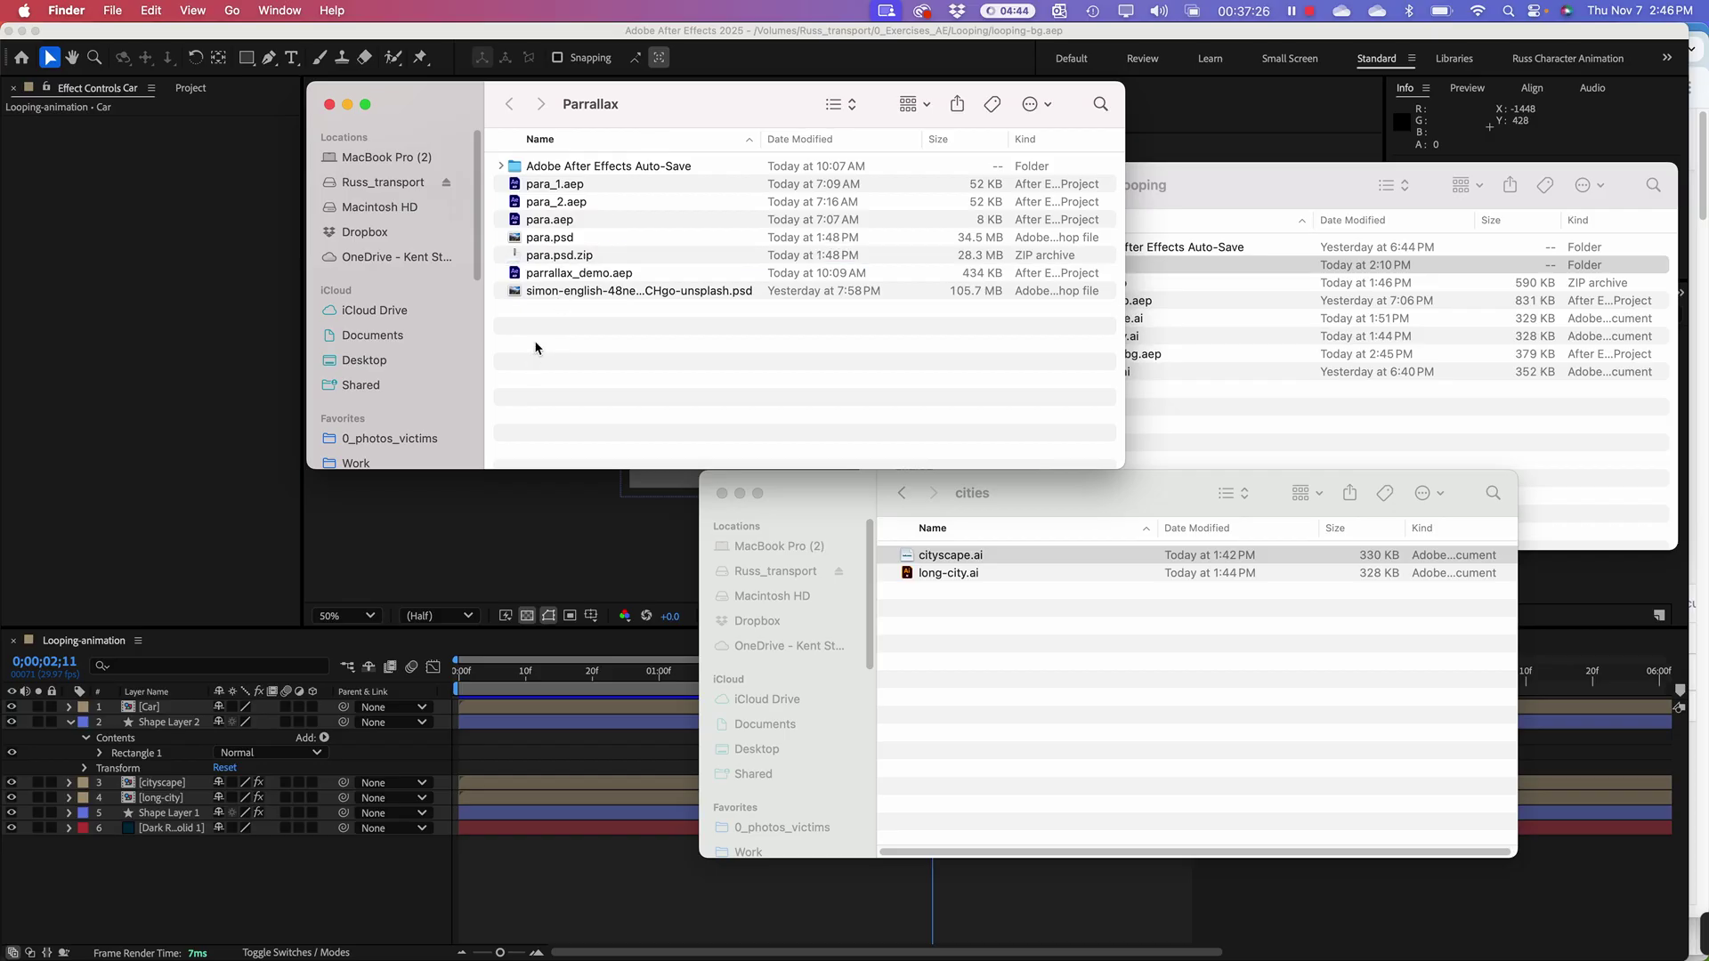
pyautogui.click(513, 276)
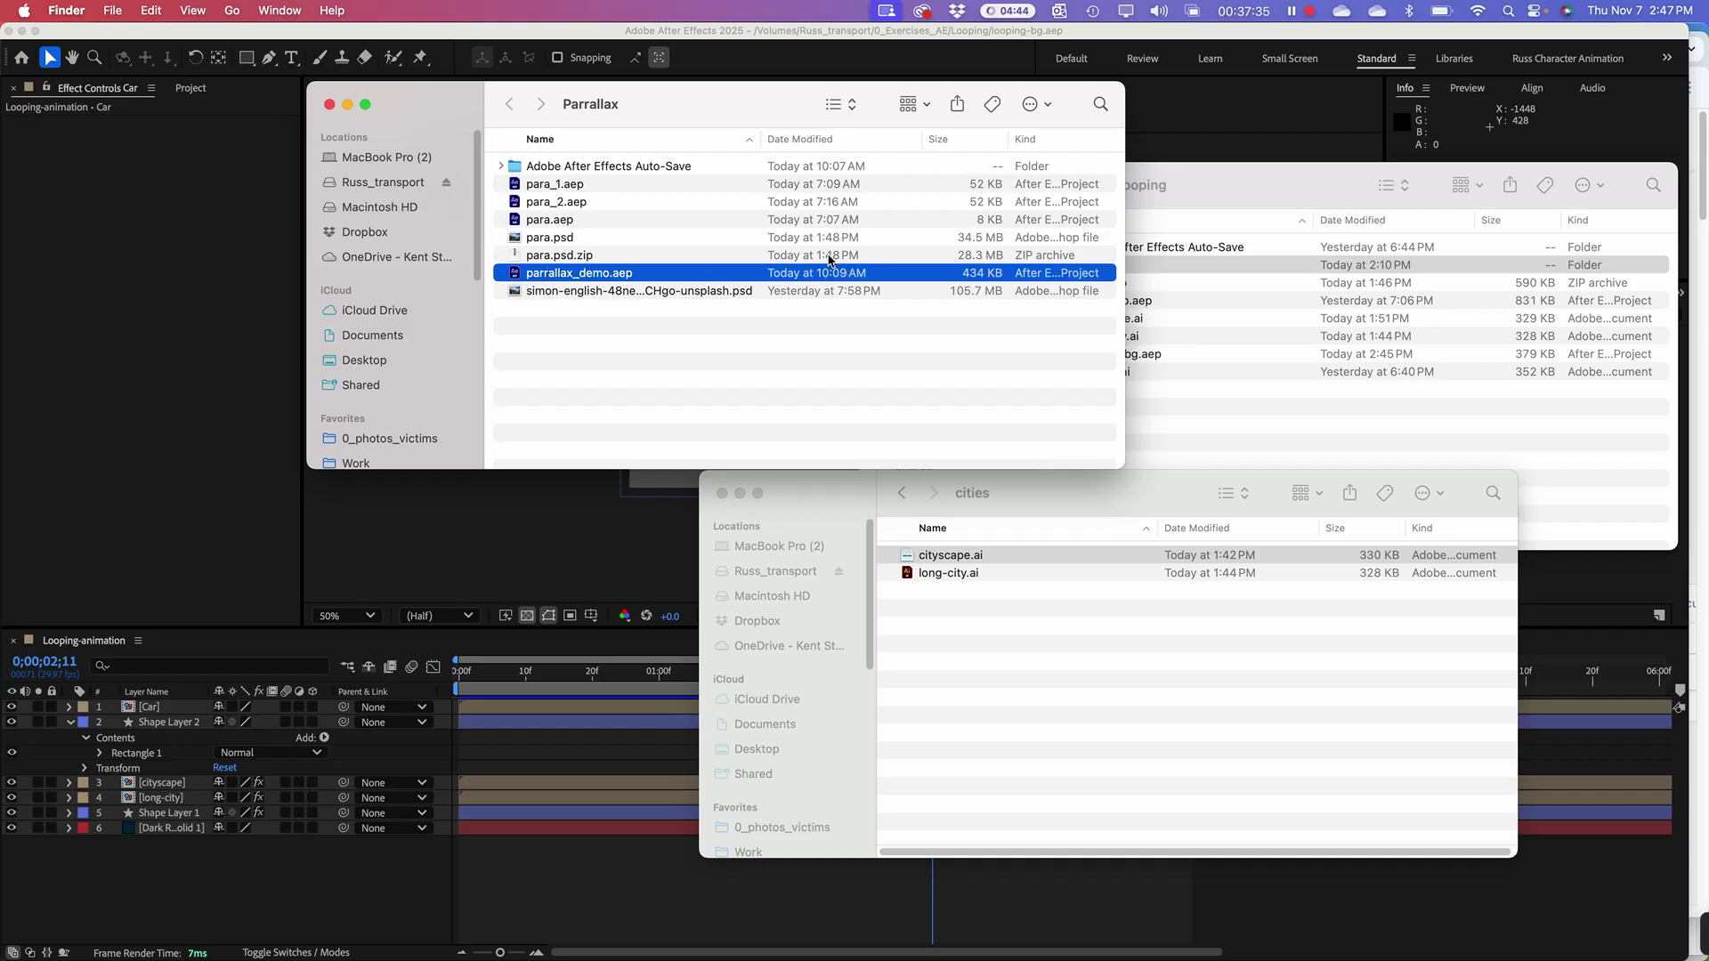
pyautogui.click(828, 141)
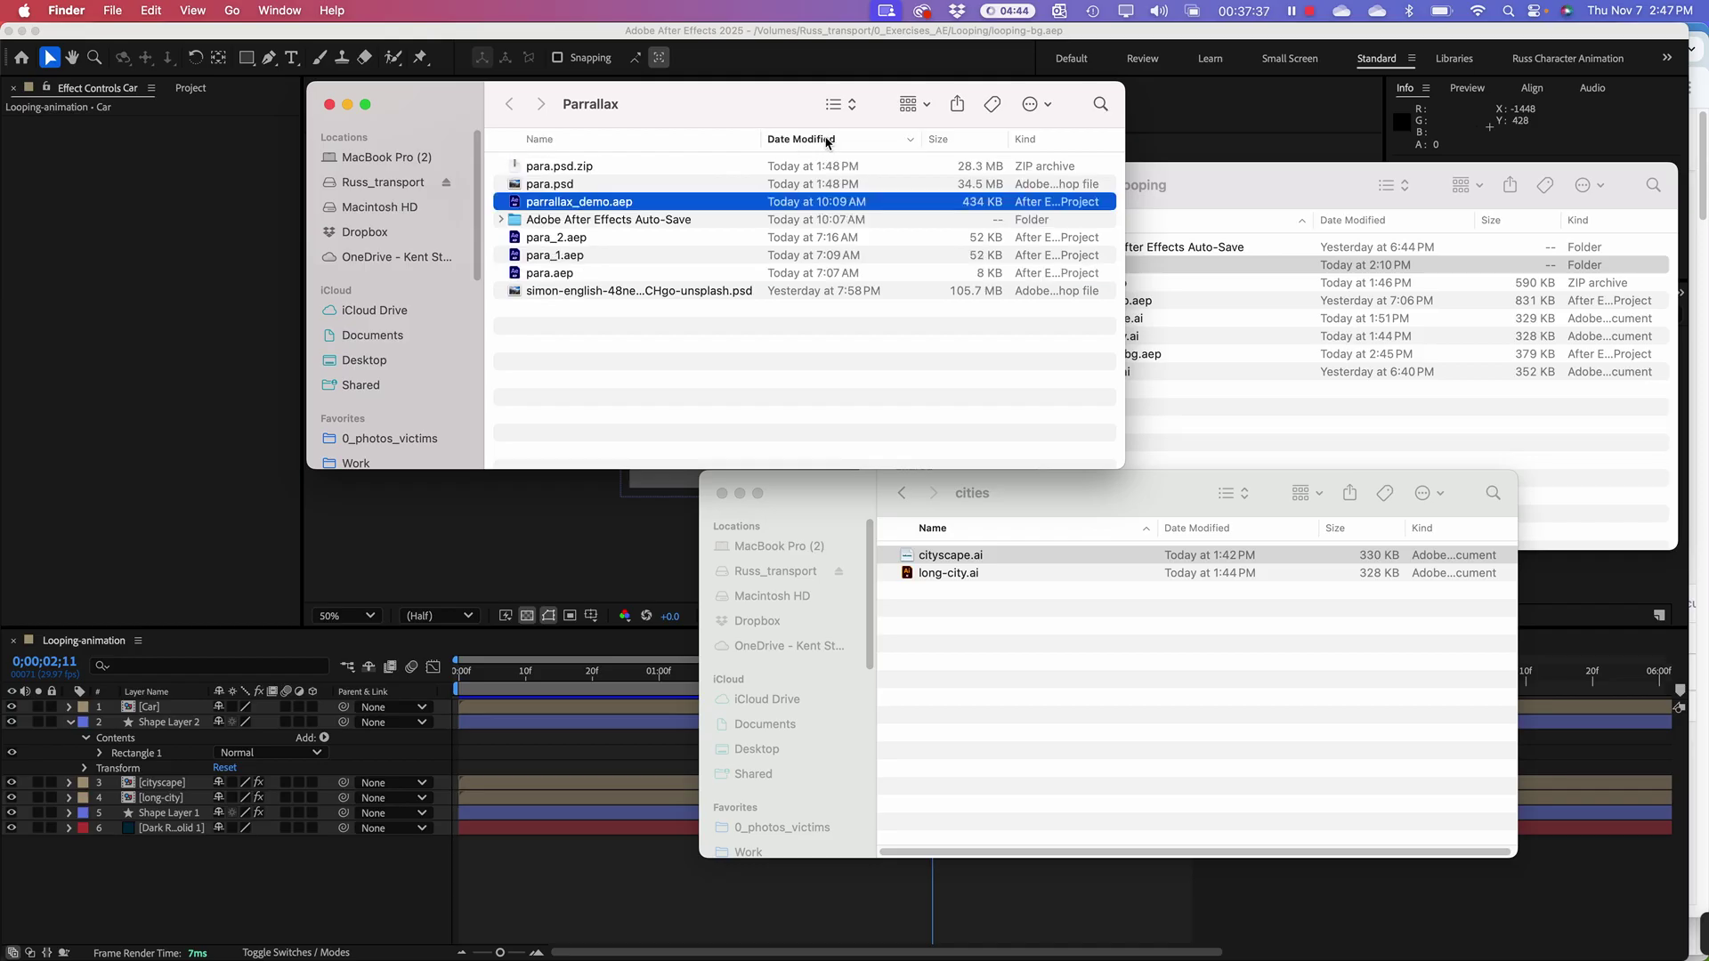
pyautogui.click(827, 141)
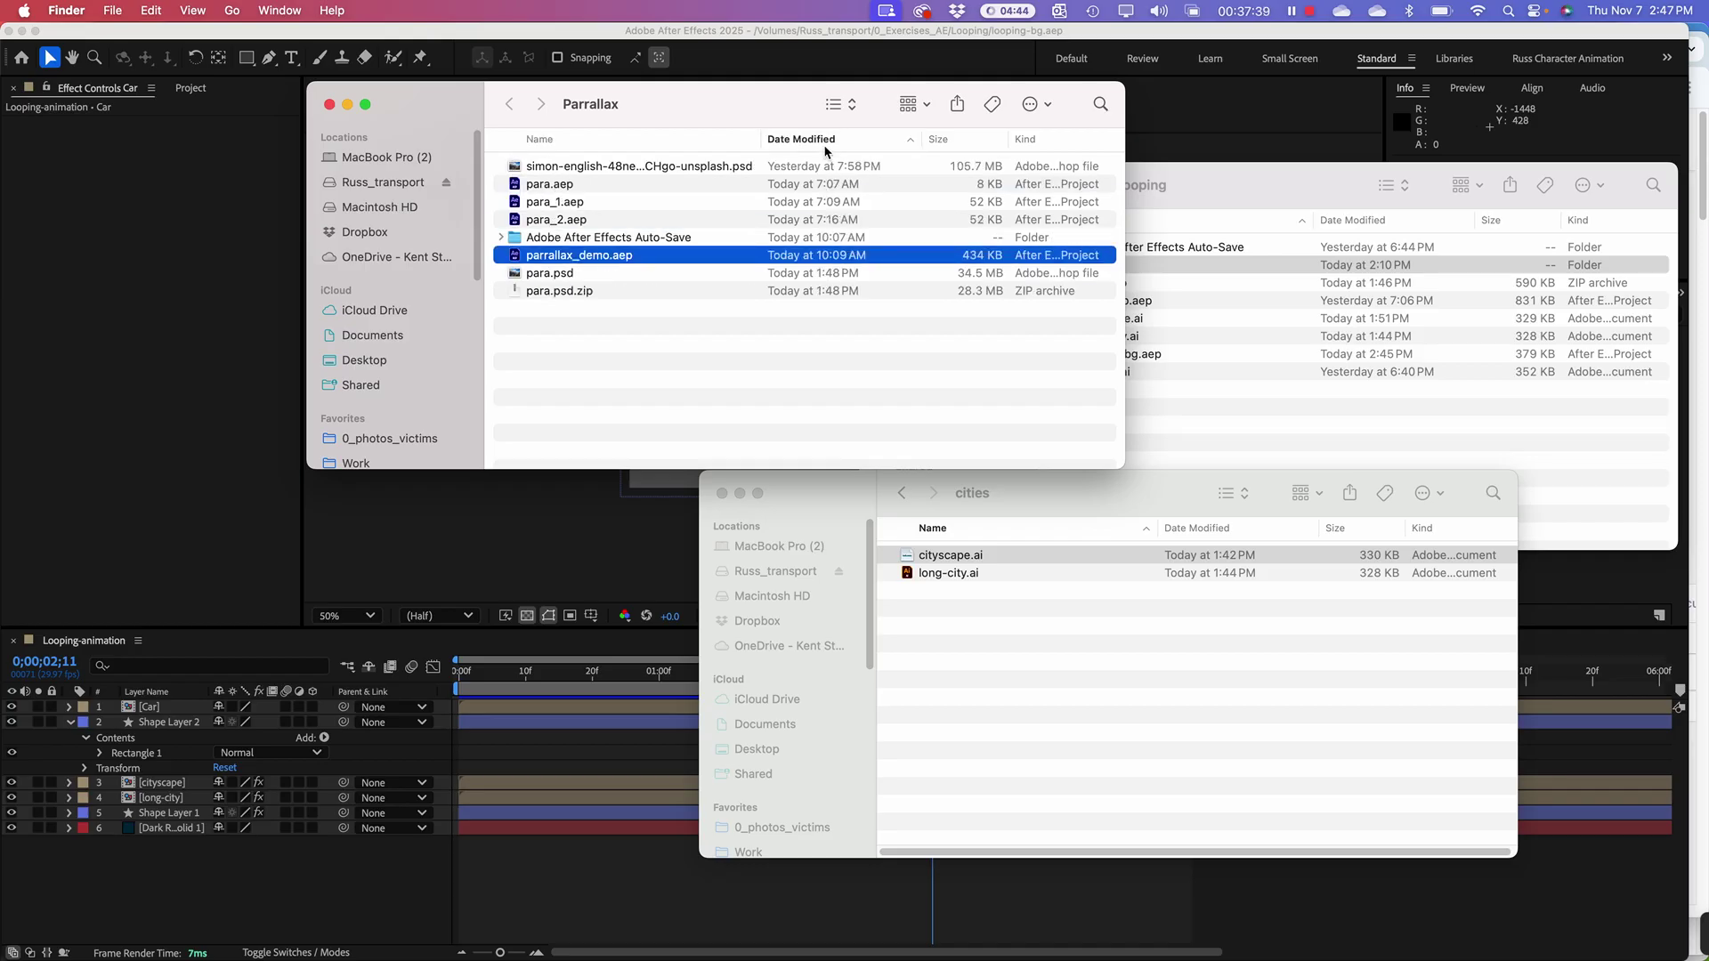
pyautogui.click(826, 143)
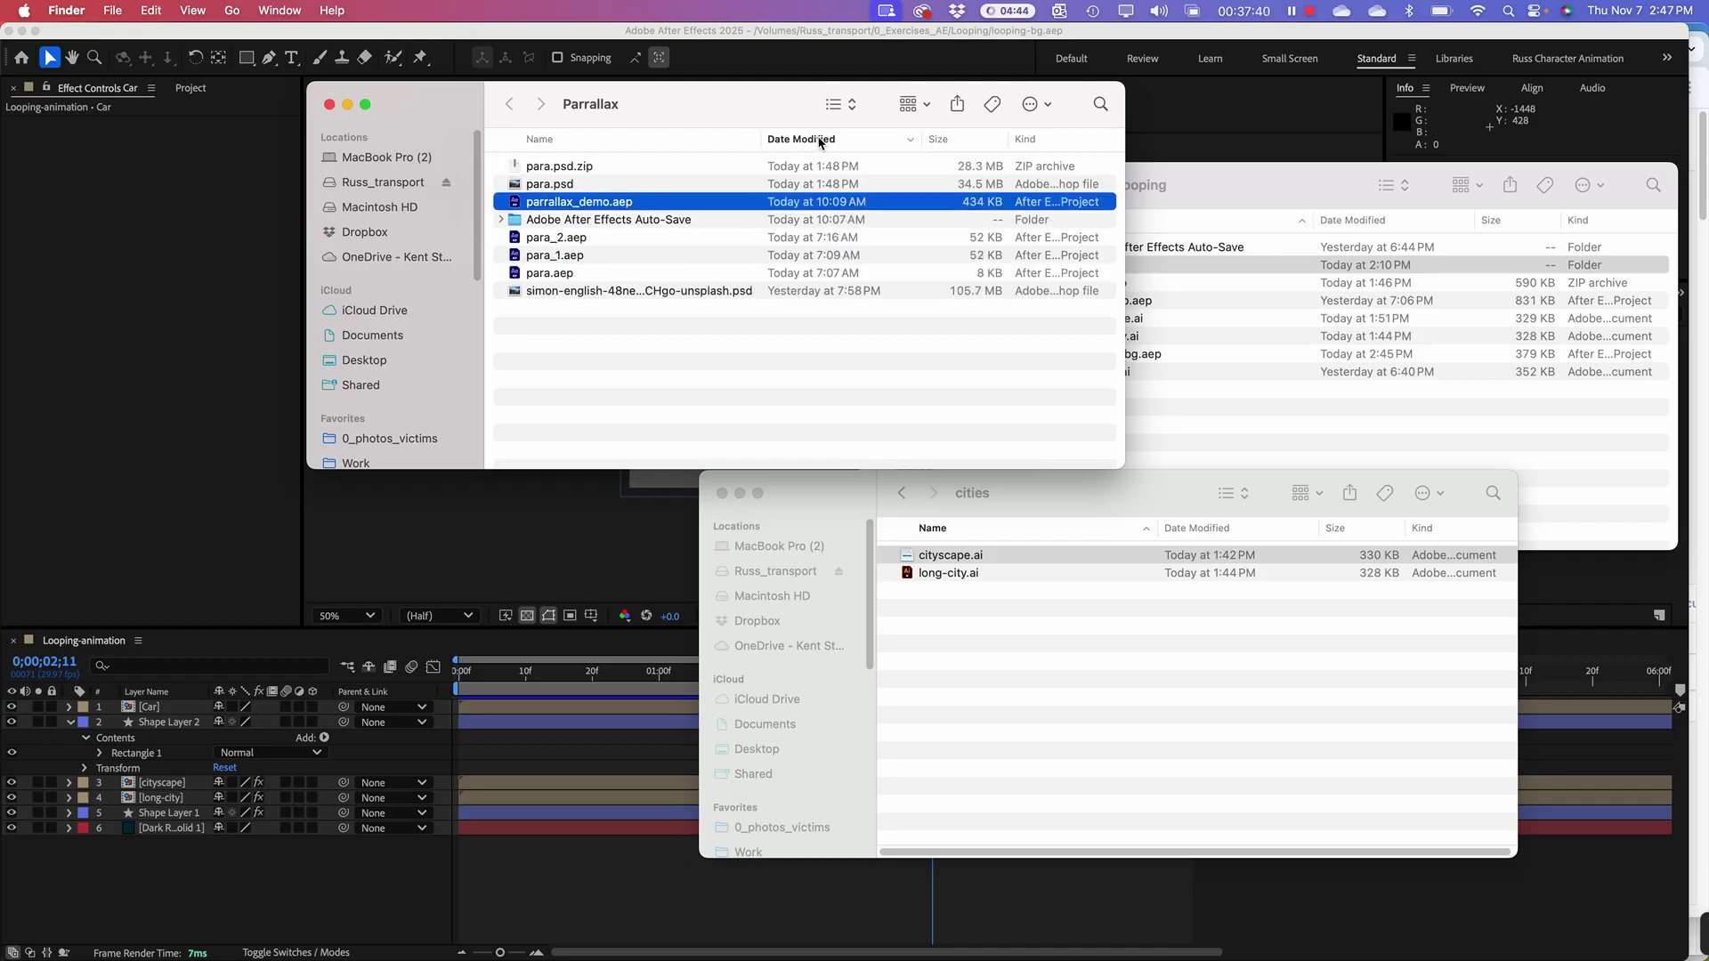
pyautogui.doubleClick(513, 204)
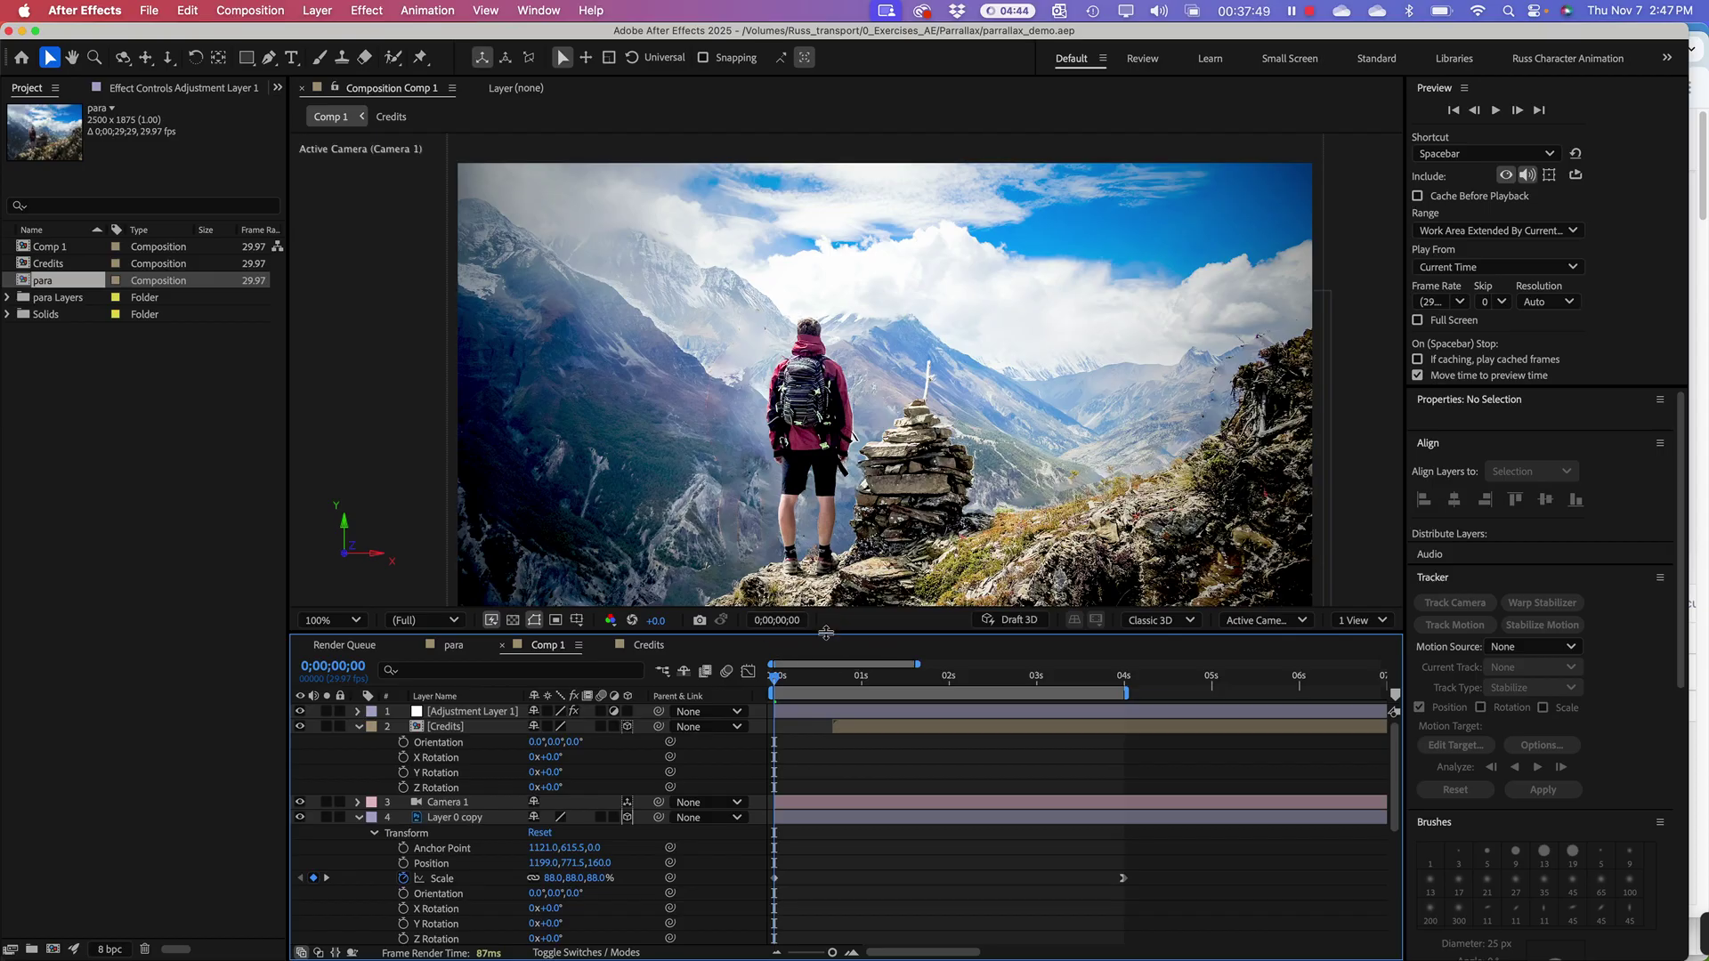
# Step: Make the Comp 1 viewer taller and preview the hiker photo's parallax camera move
pyautogui.moveTo(826, 634); pyautogui.dragTo(842, 772)
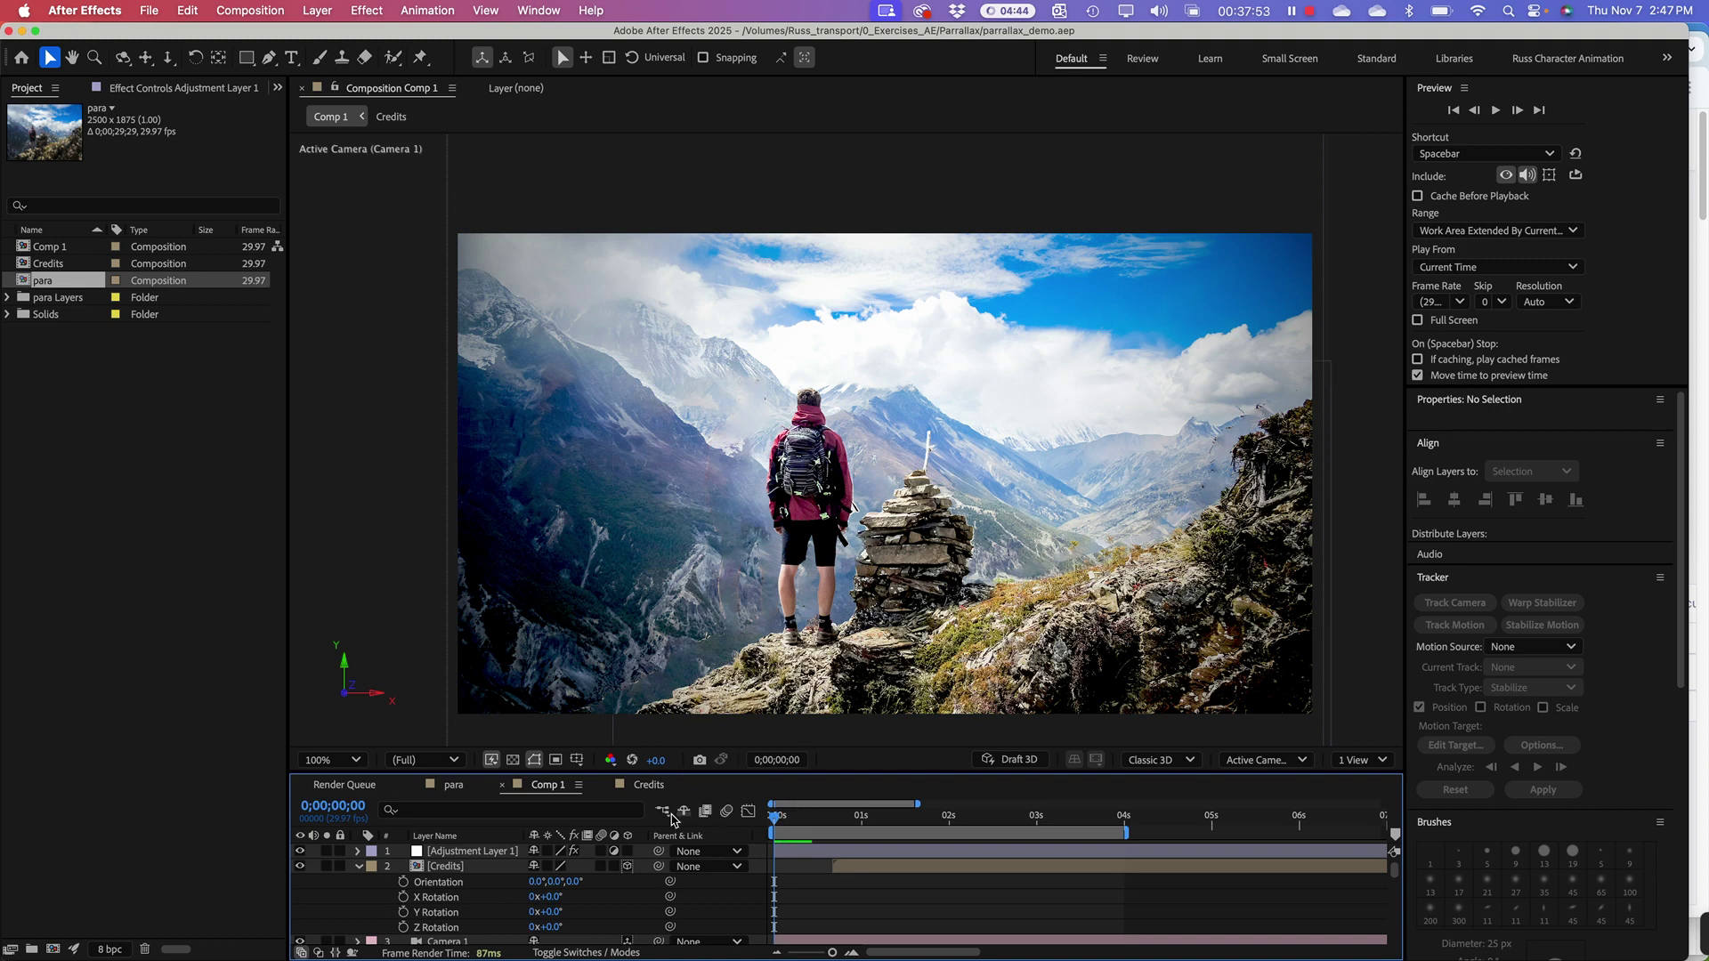
pyautogui.press('space')
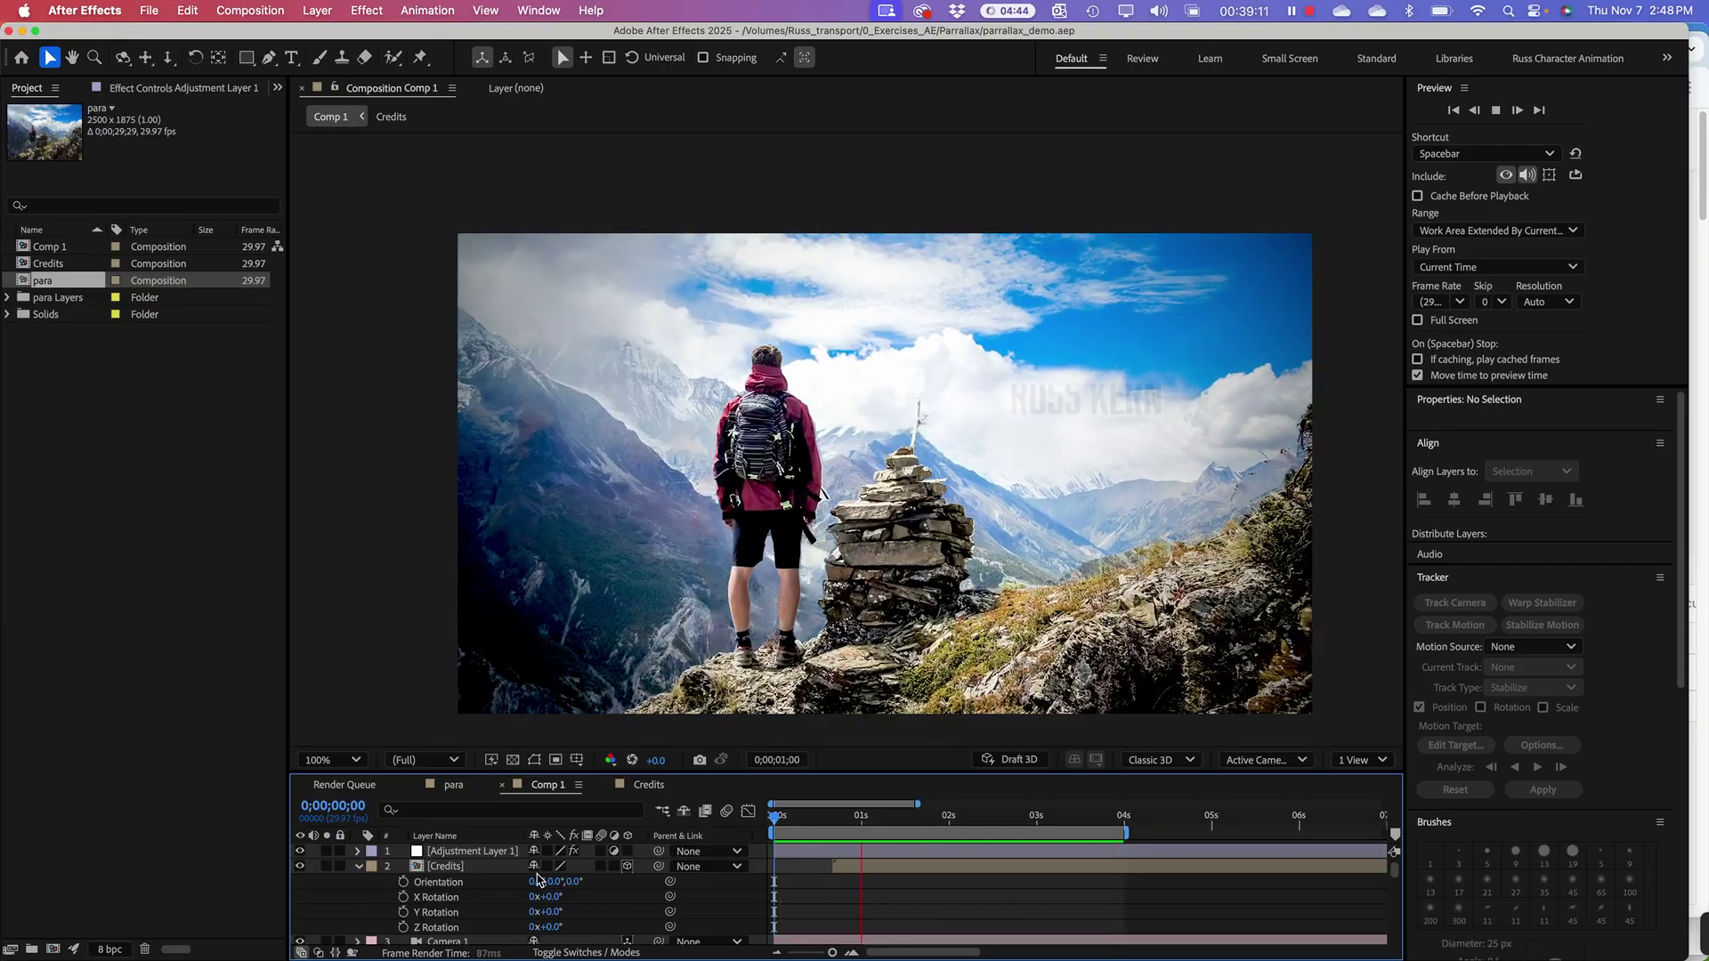
pyautogui.press('space')
pyautogui.press('super+Tab')
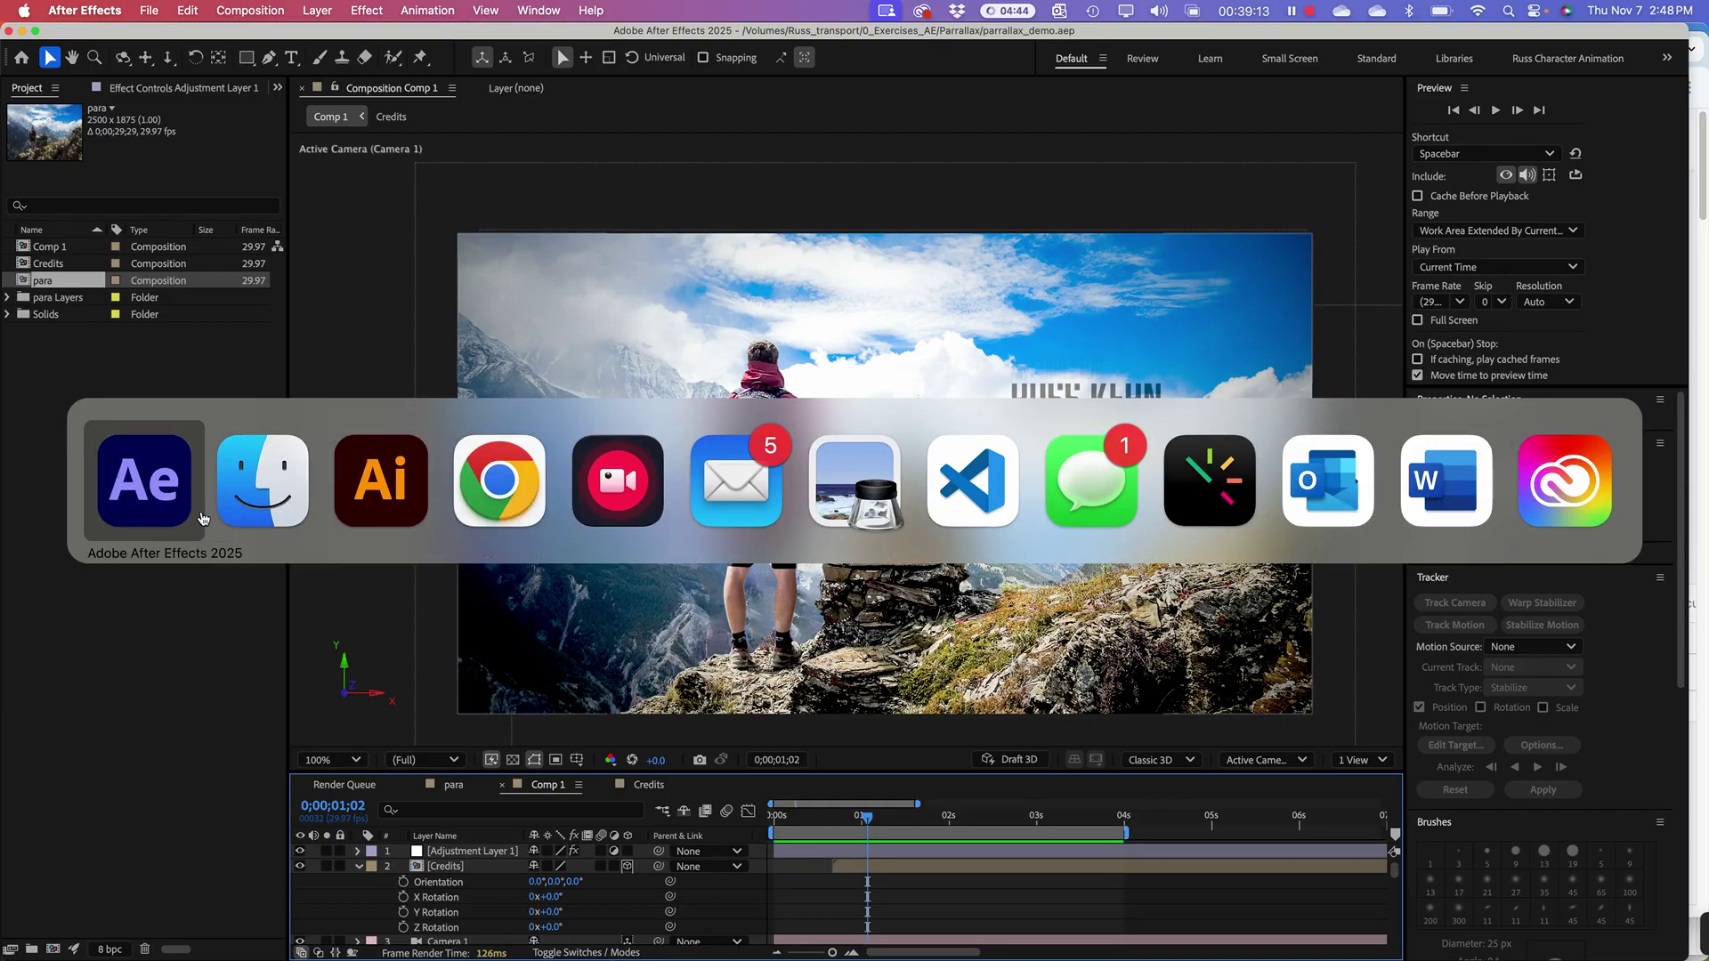
# Step: Open para.psd from the Parralax Finder folder in Photoshop
pyautogui.click(251, 493)
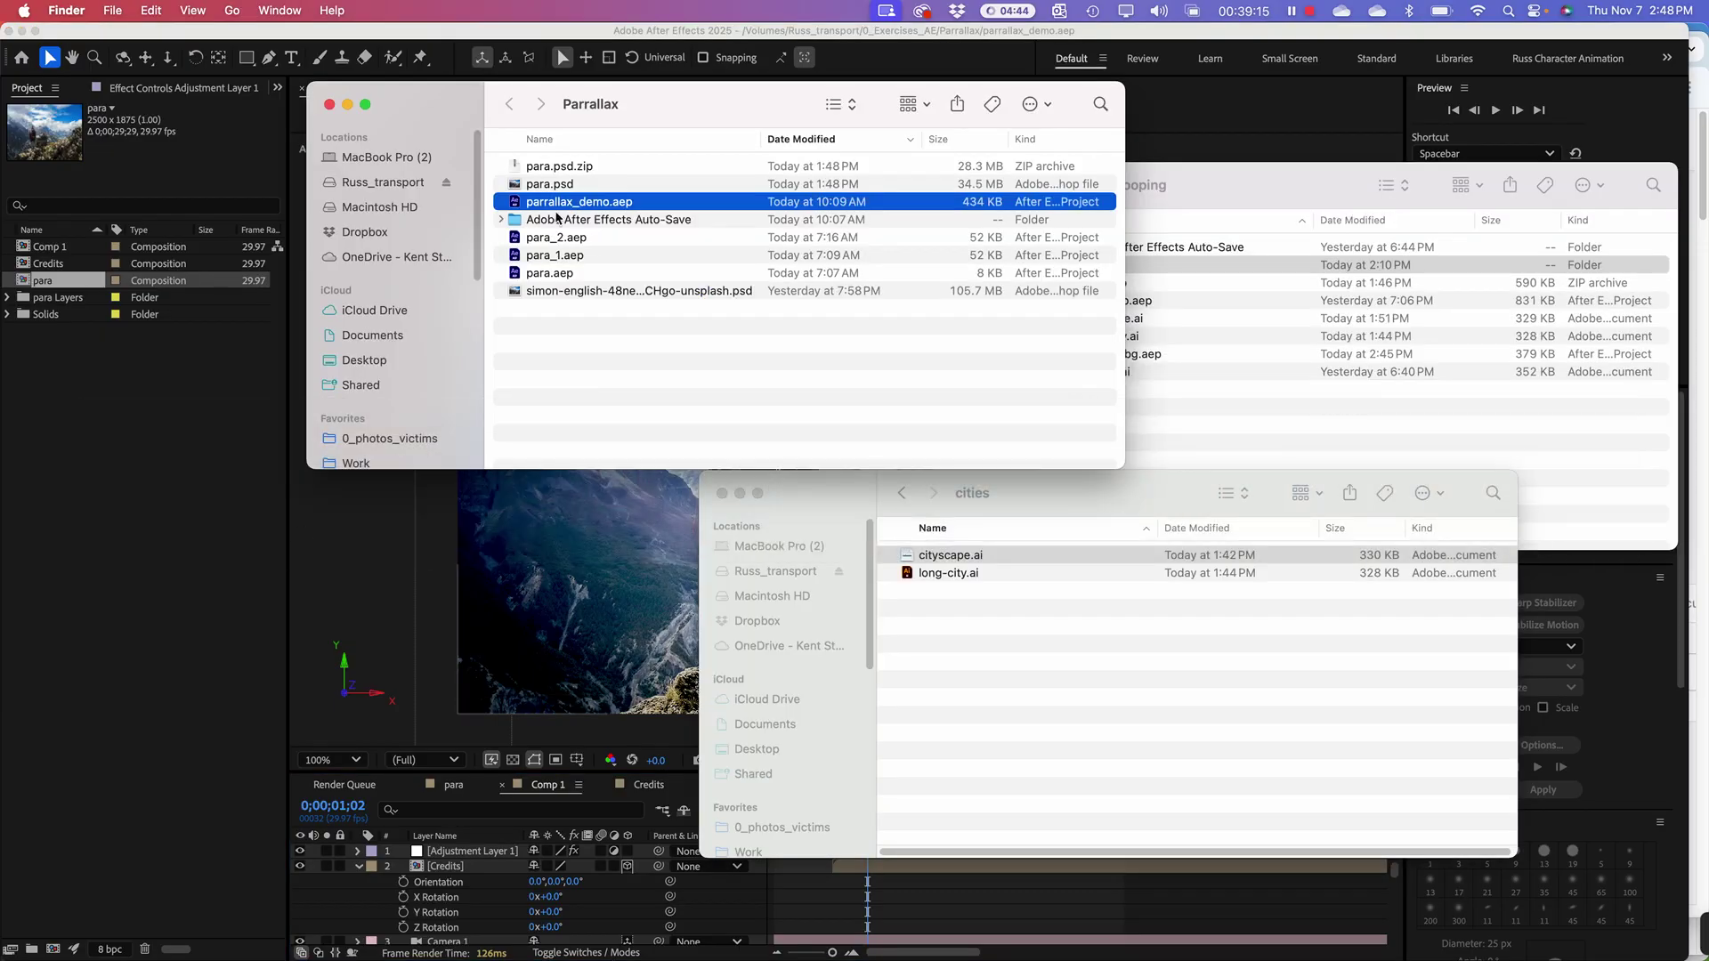
pyautogui.click(513, 185)
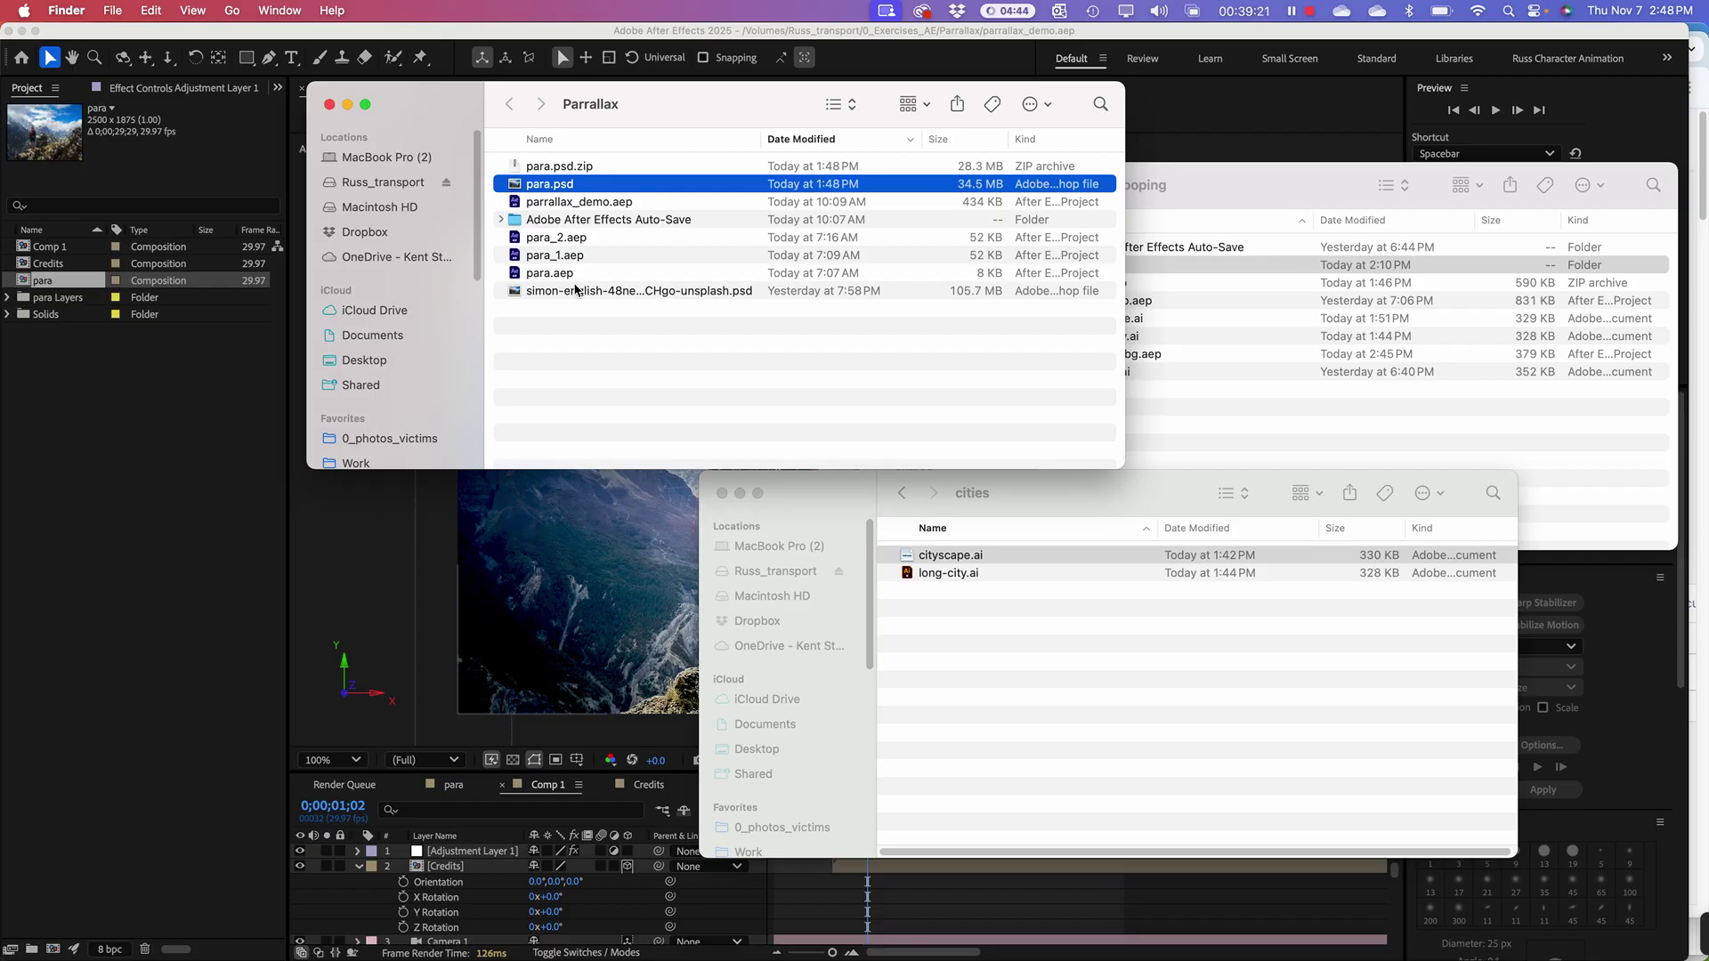
pyautogui.press('super+o')
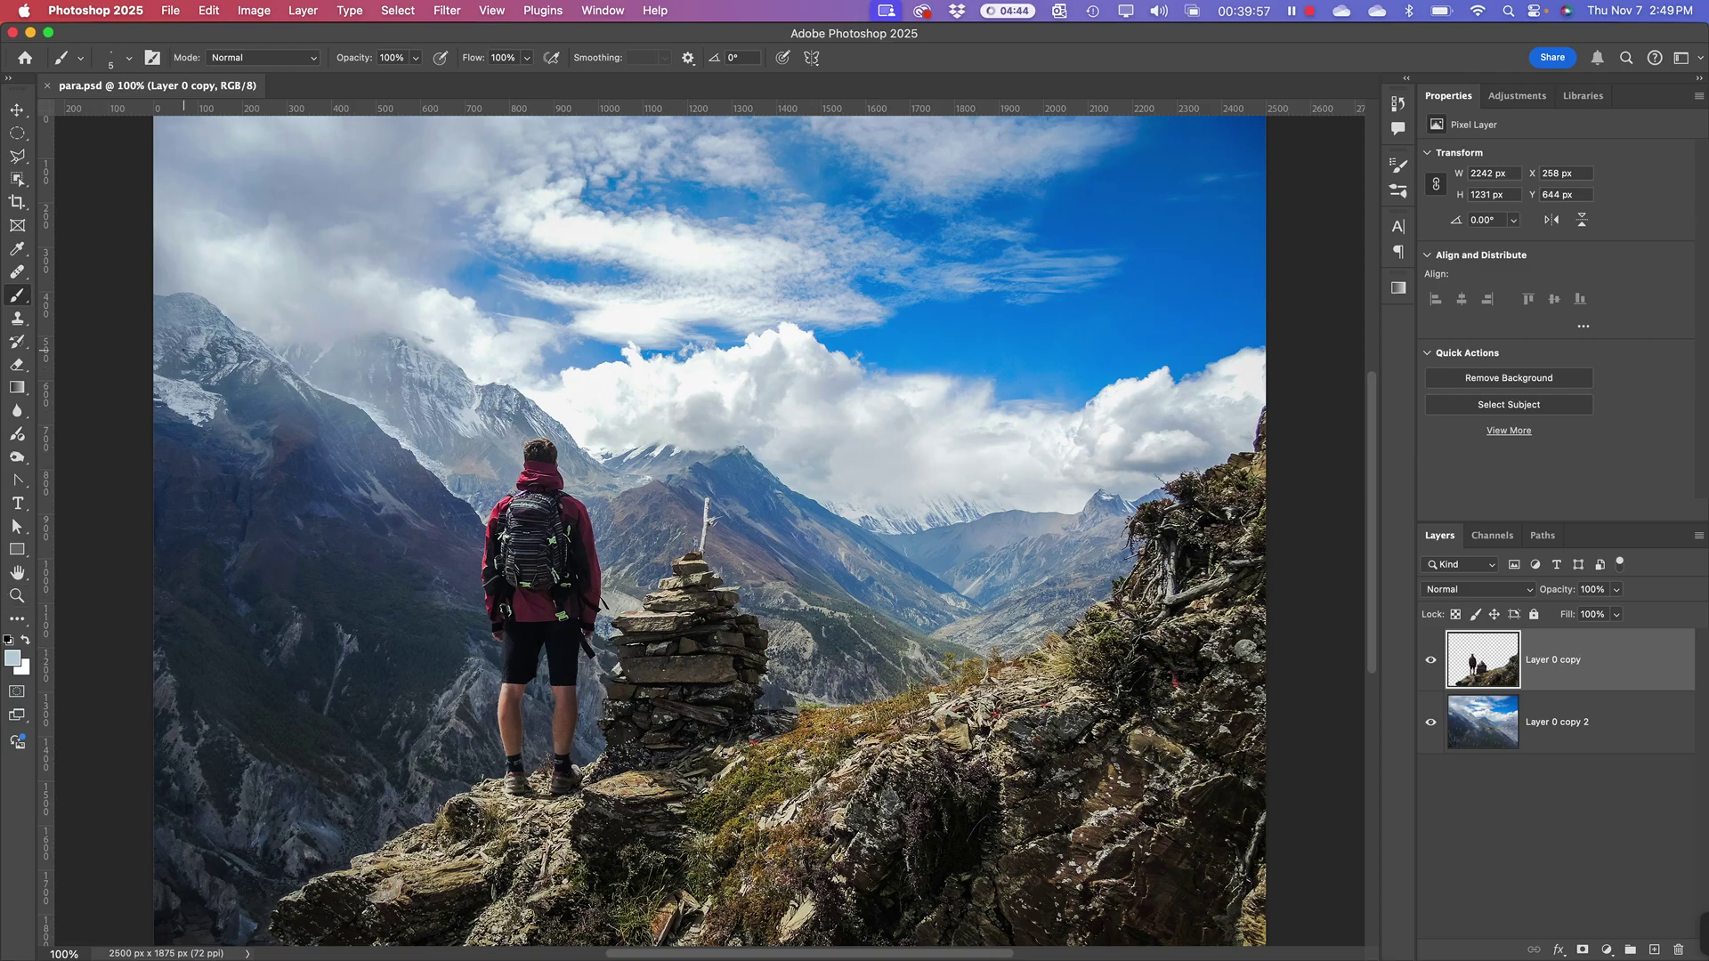
# Step: Hide the hiker layer, Layer 0 copy, leaving the mountain layer Layer 0 copy 2 visible
pyautogui.click(184, 350)
pyautogui.click(1431, 662)
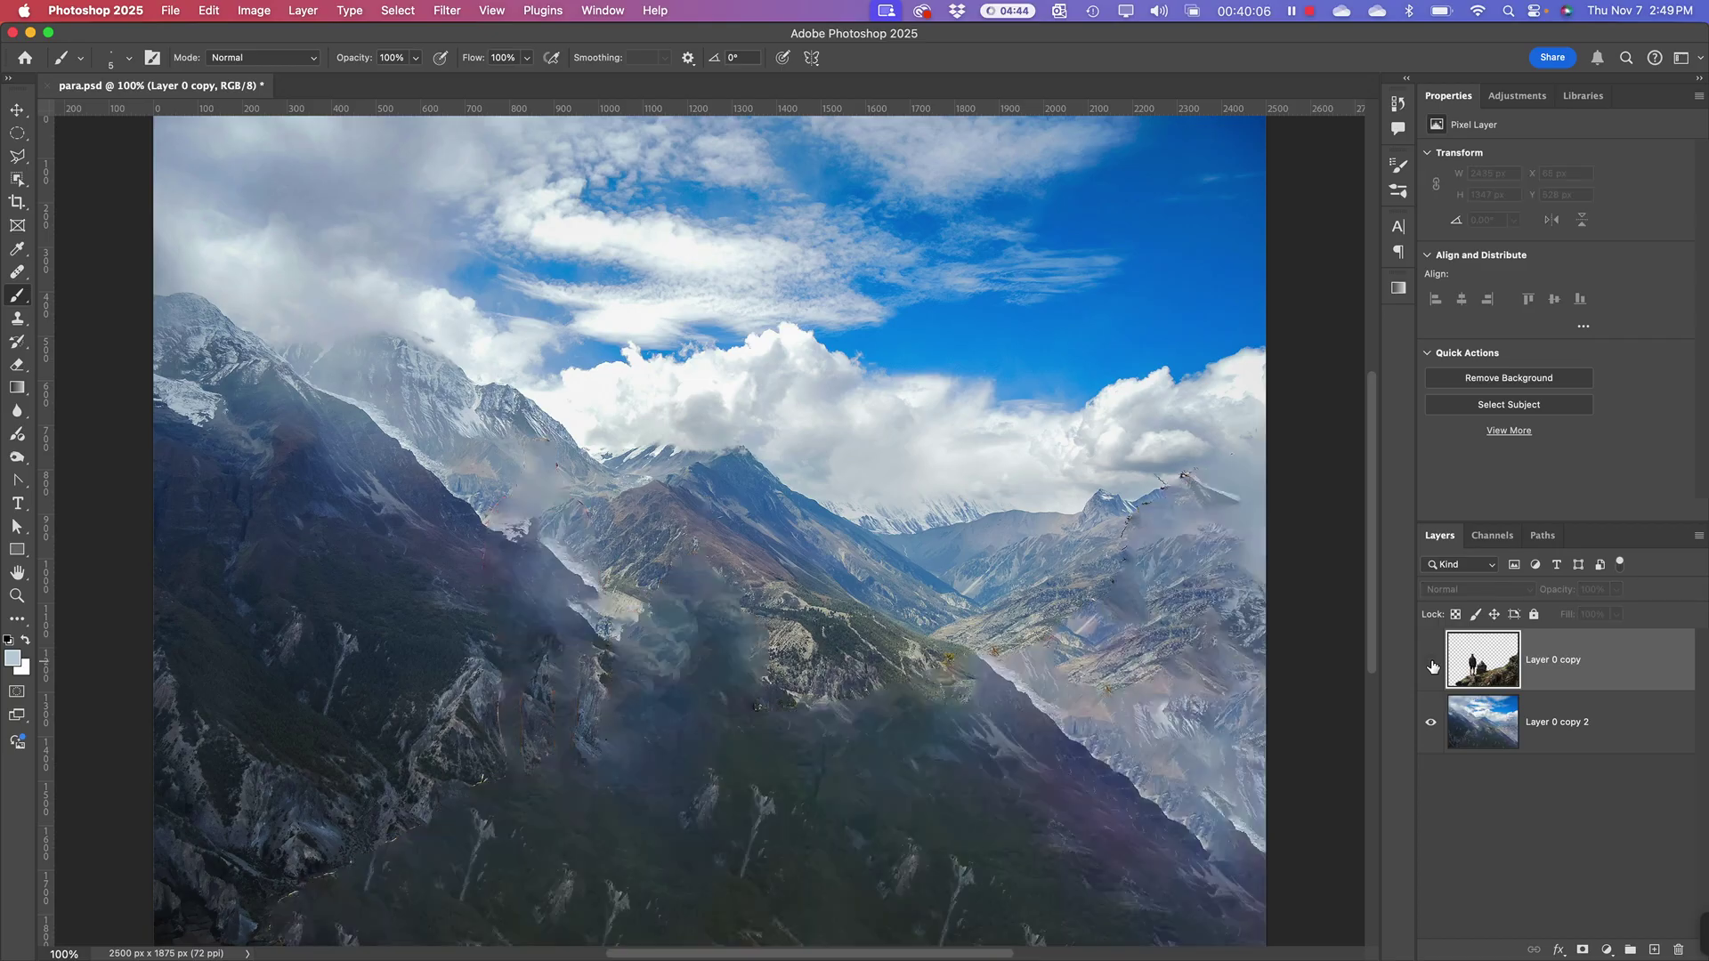
pyautogui.click(1491, 727)
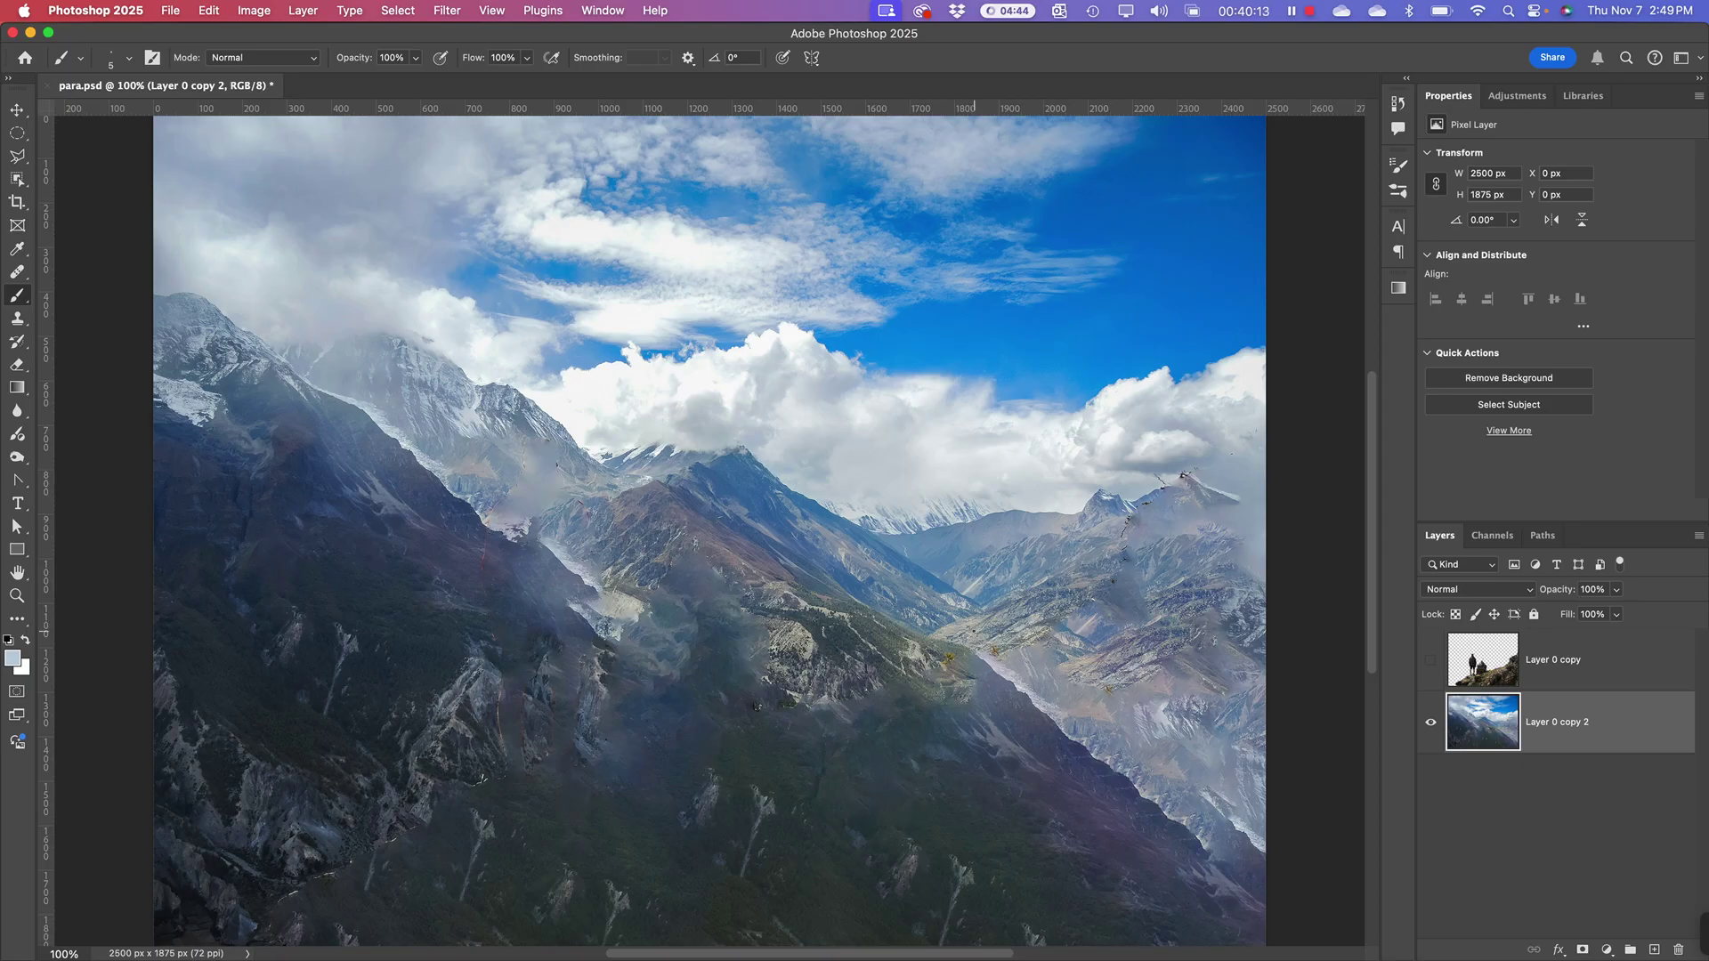
pyautogui.click(1432, 663)
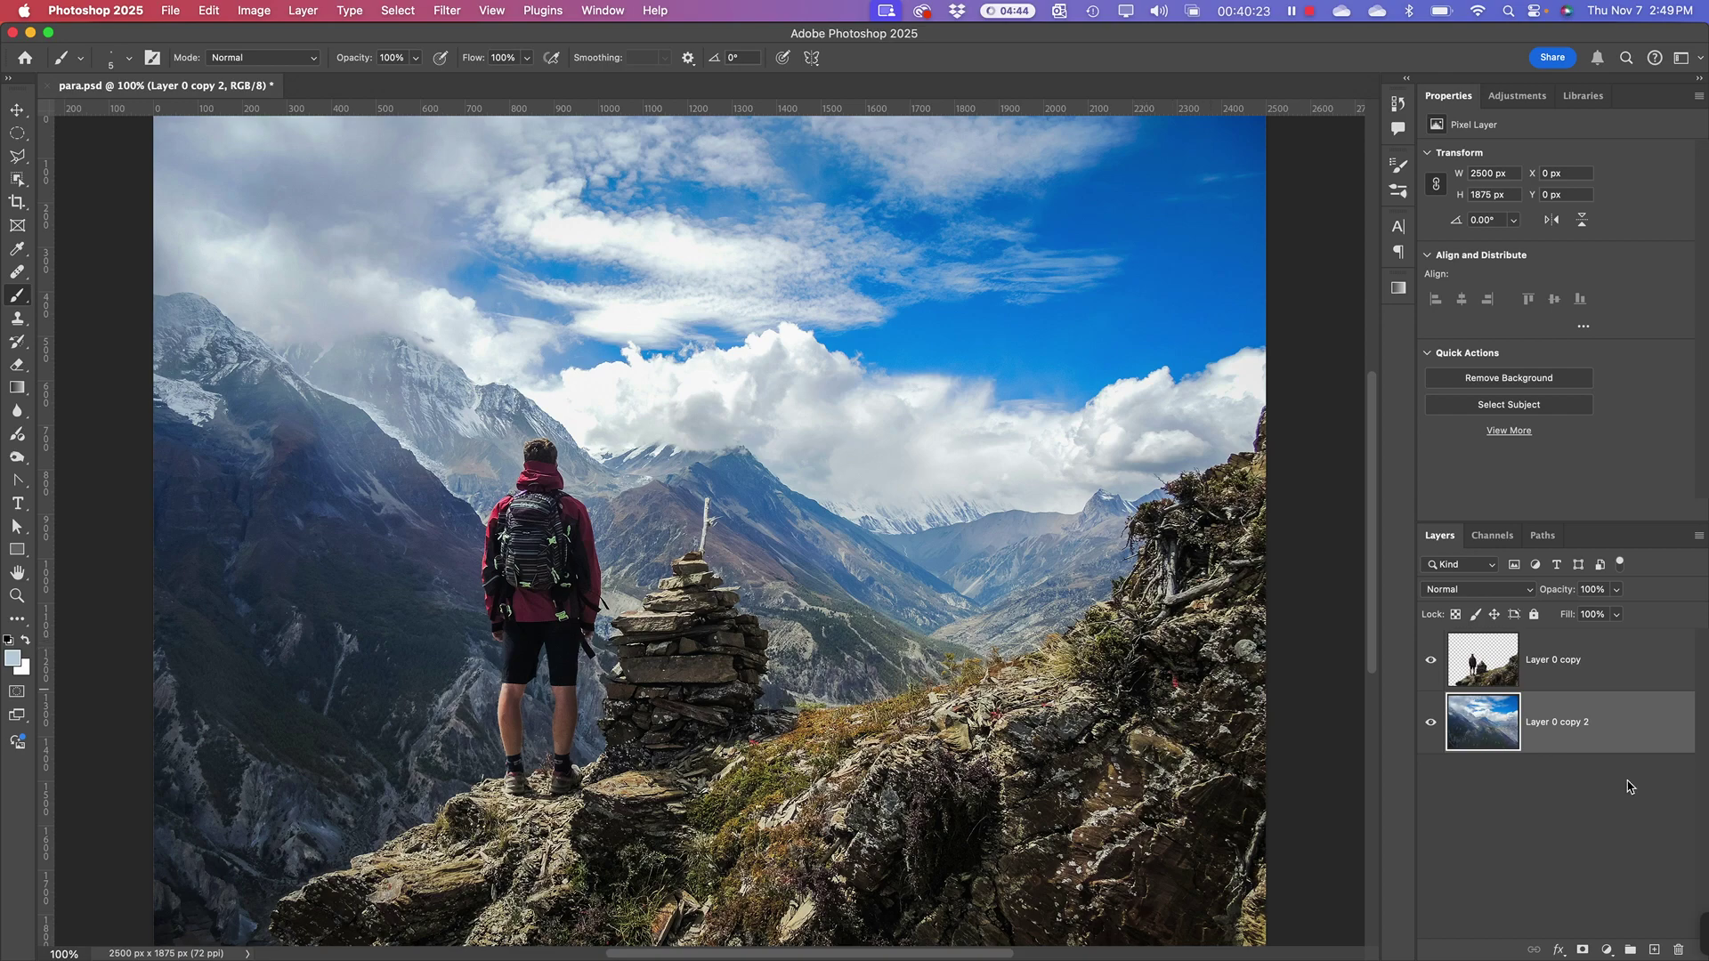
pyautogui.click(1488, 666)
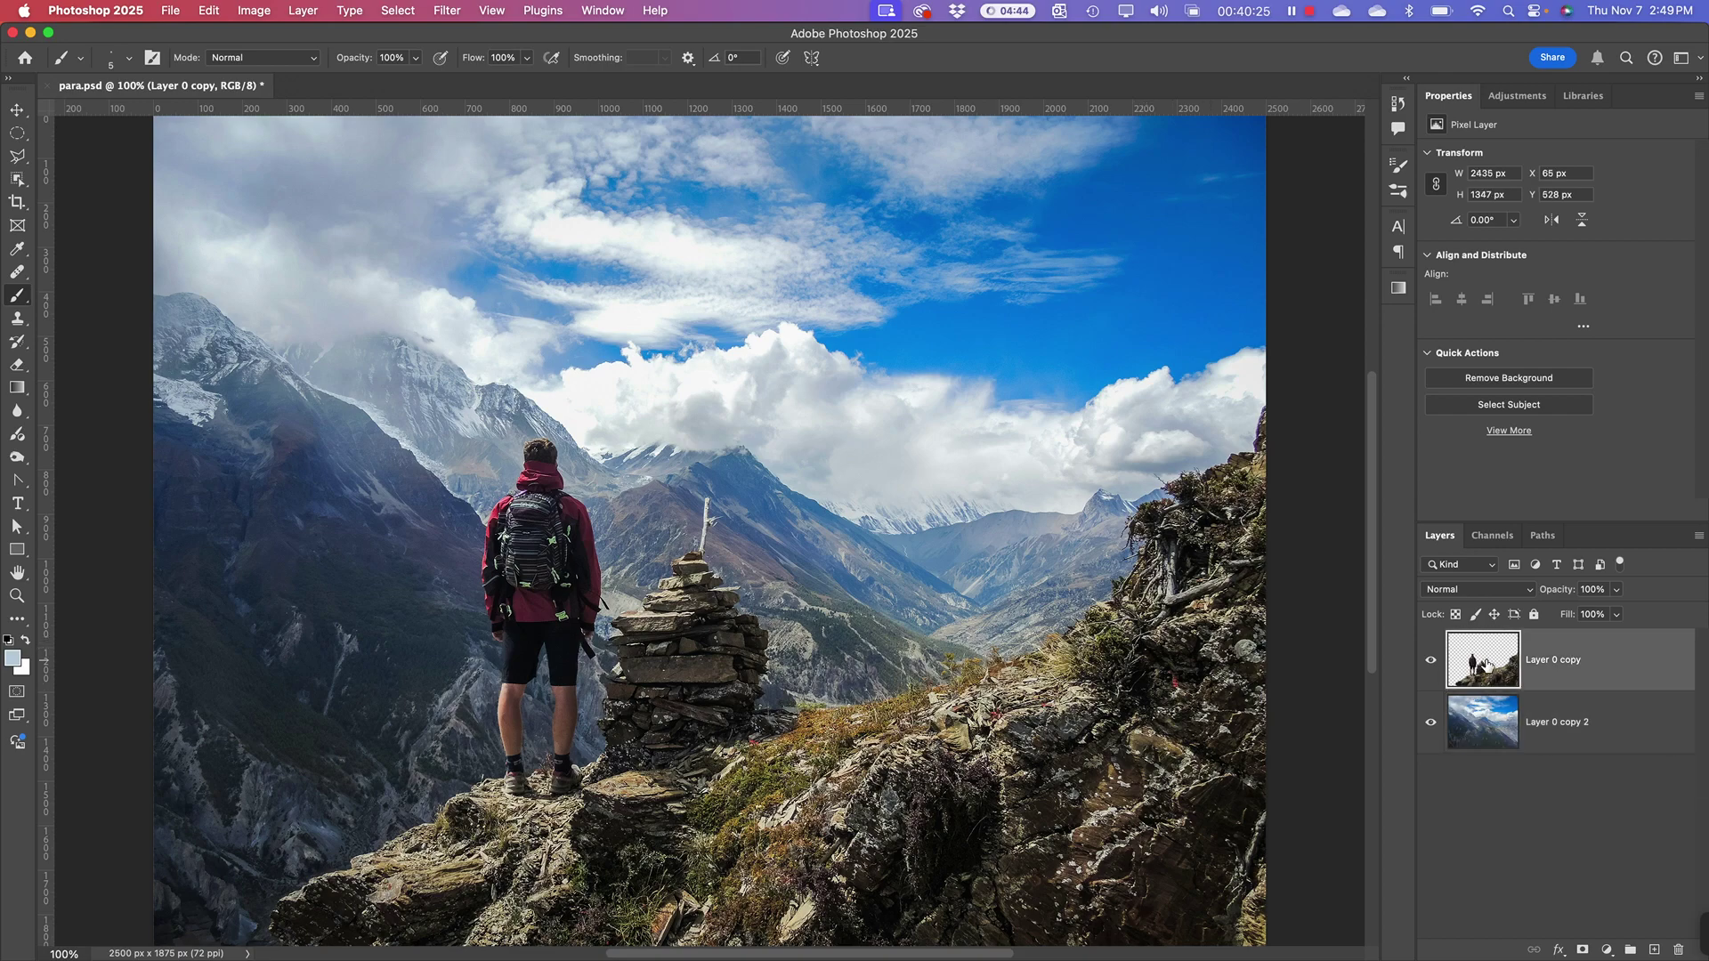
pyautogui.click(1489, 723)
pyautogui.click(1433, 662)
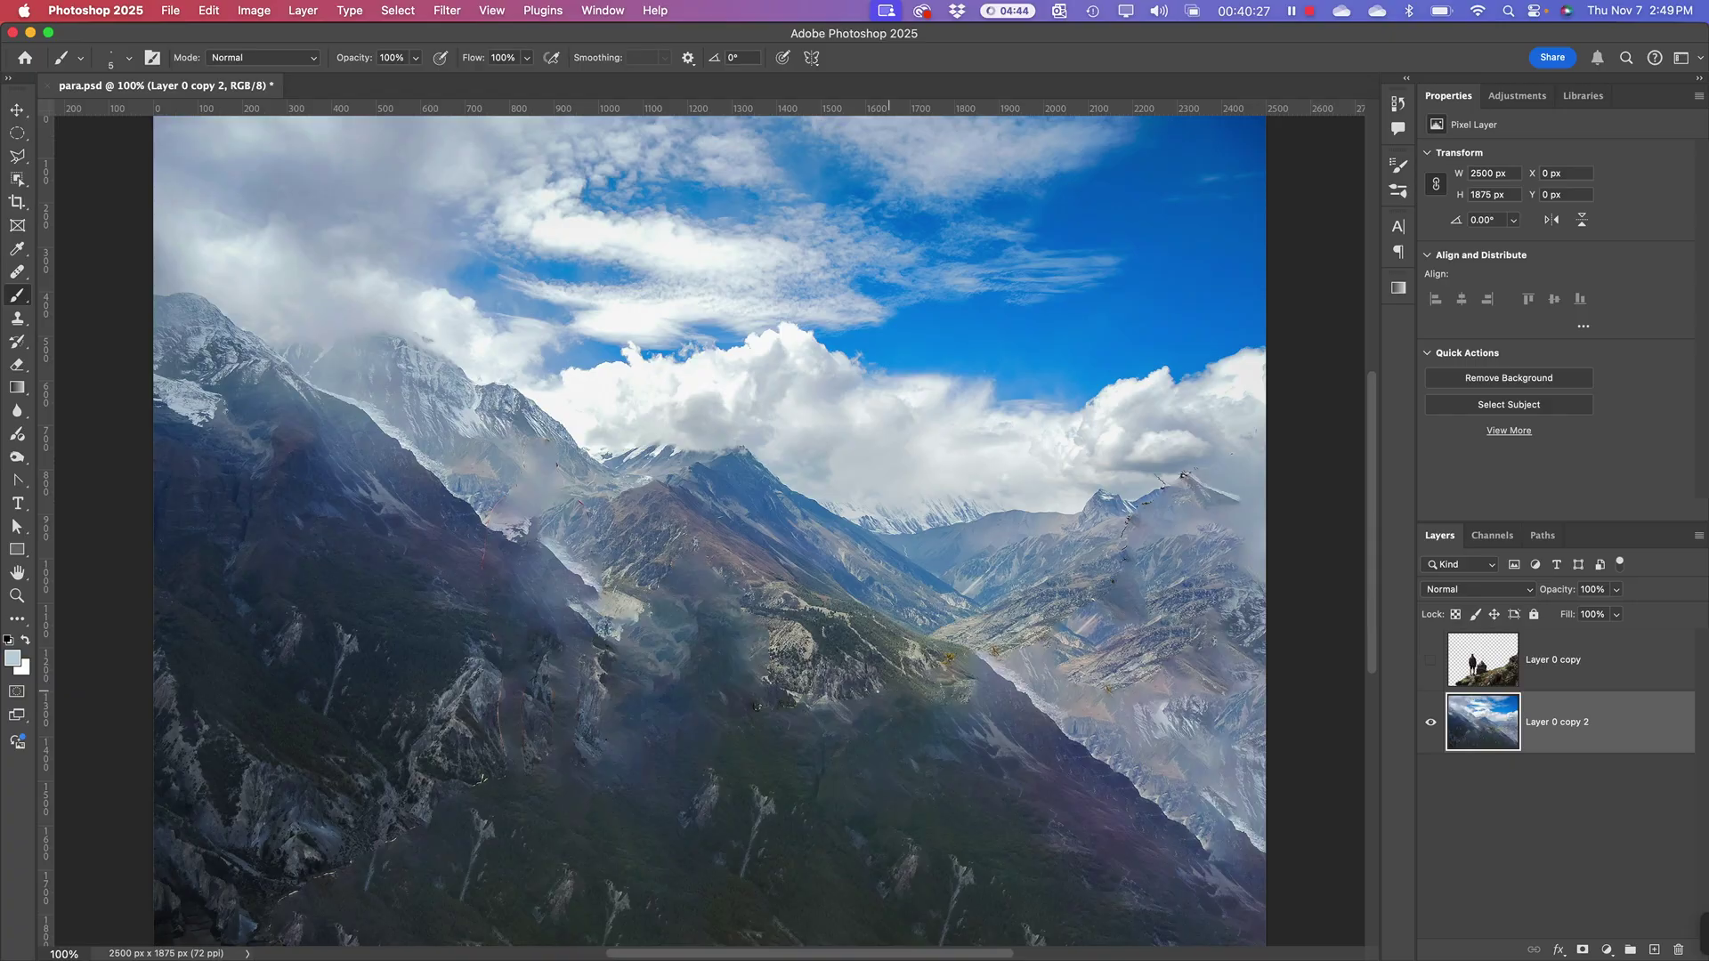
# Step: Look through the File and Edit menus without running anything, then return to Finder
pyautogui.click(169, 12)
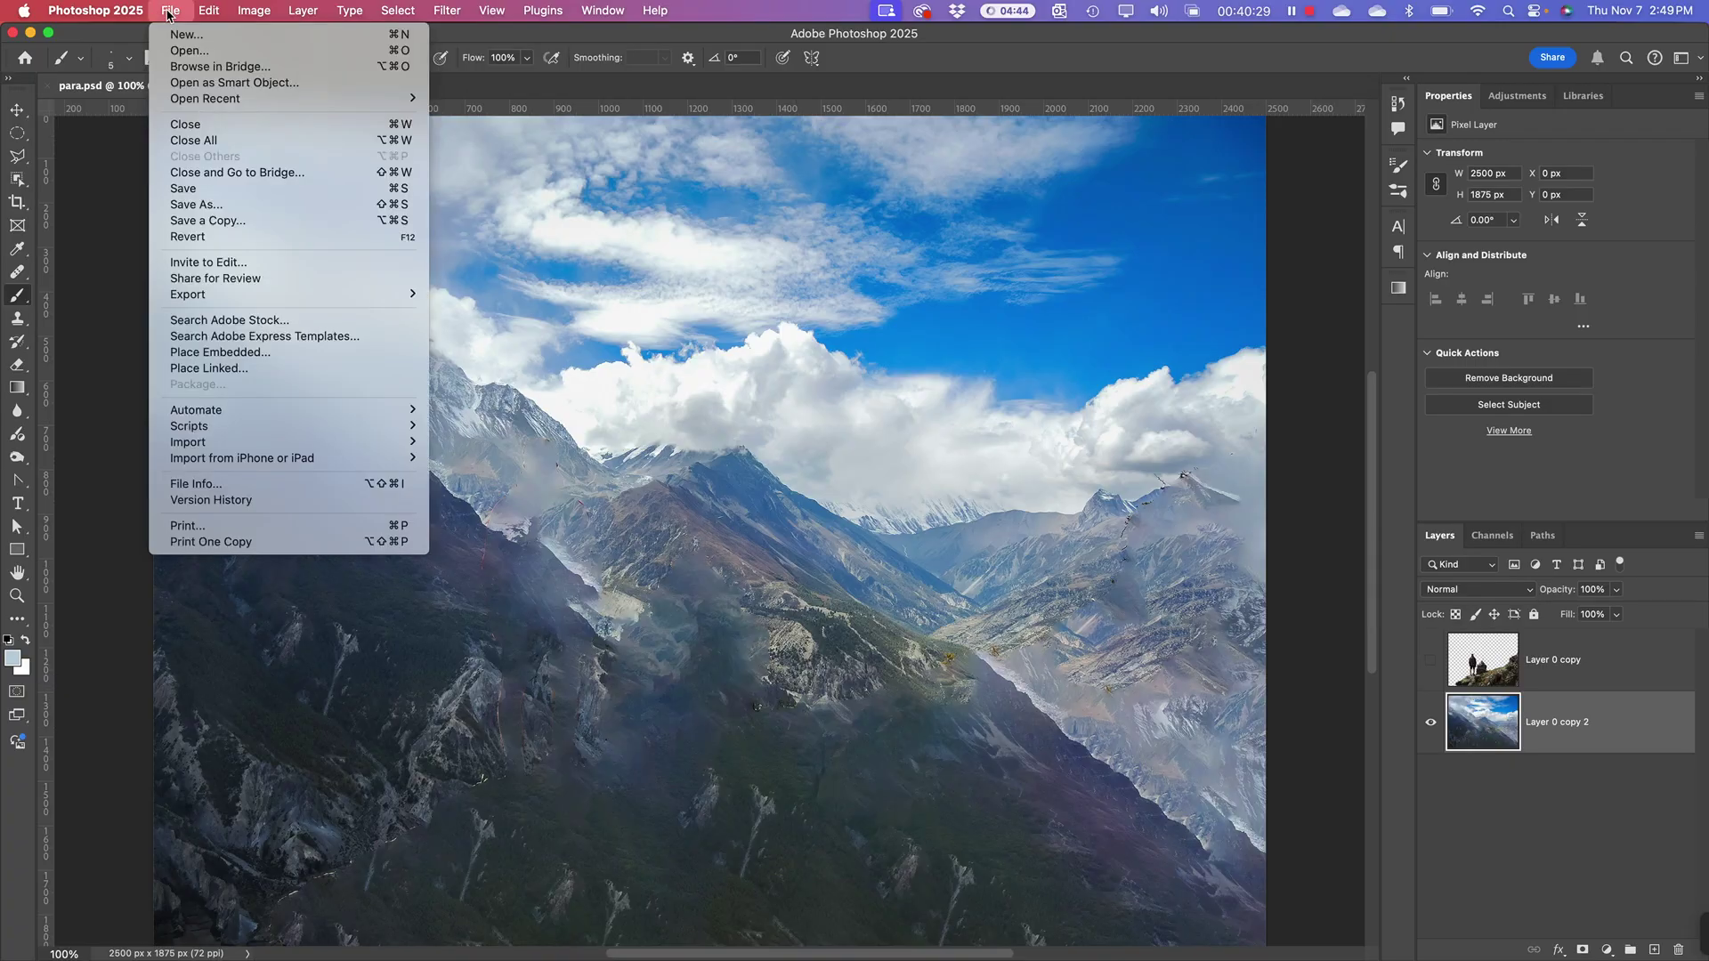
pyautogui.moveTo(208, 11)
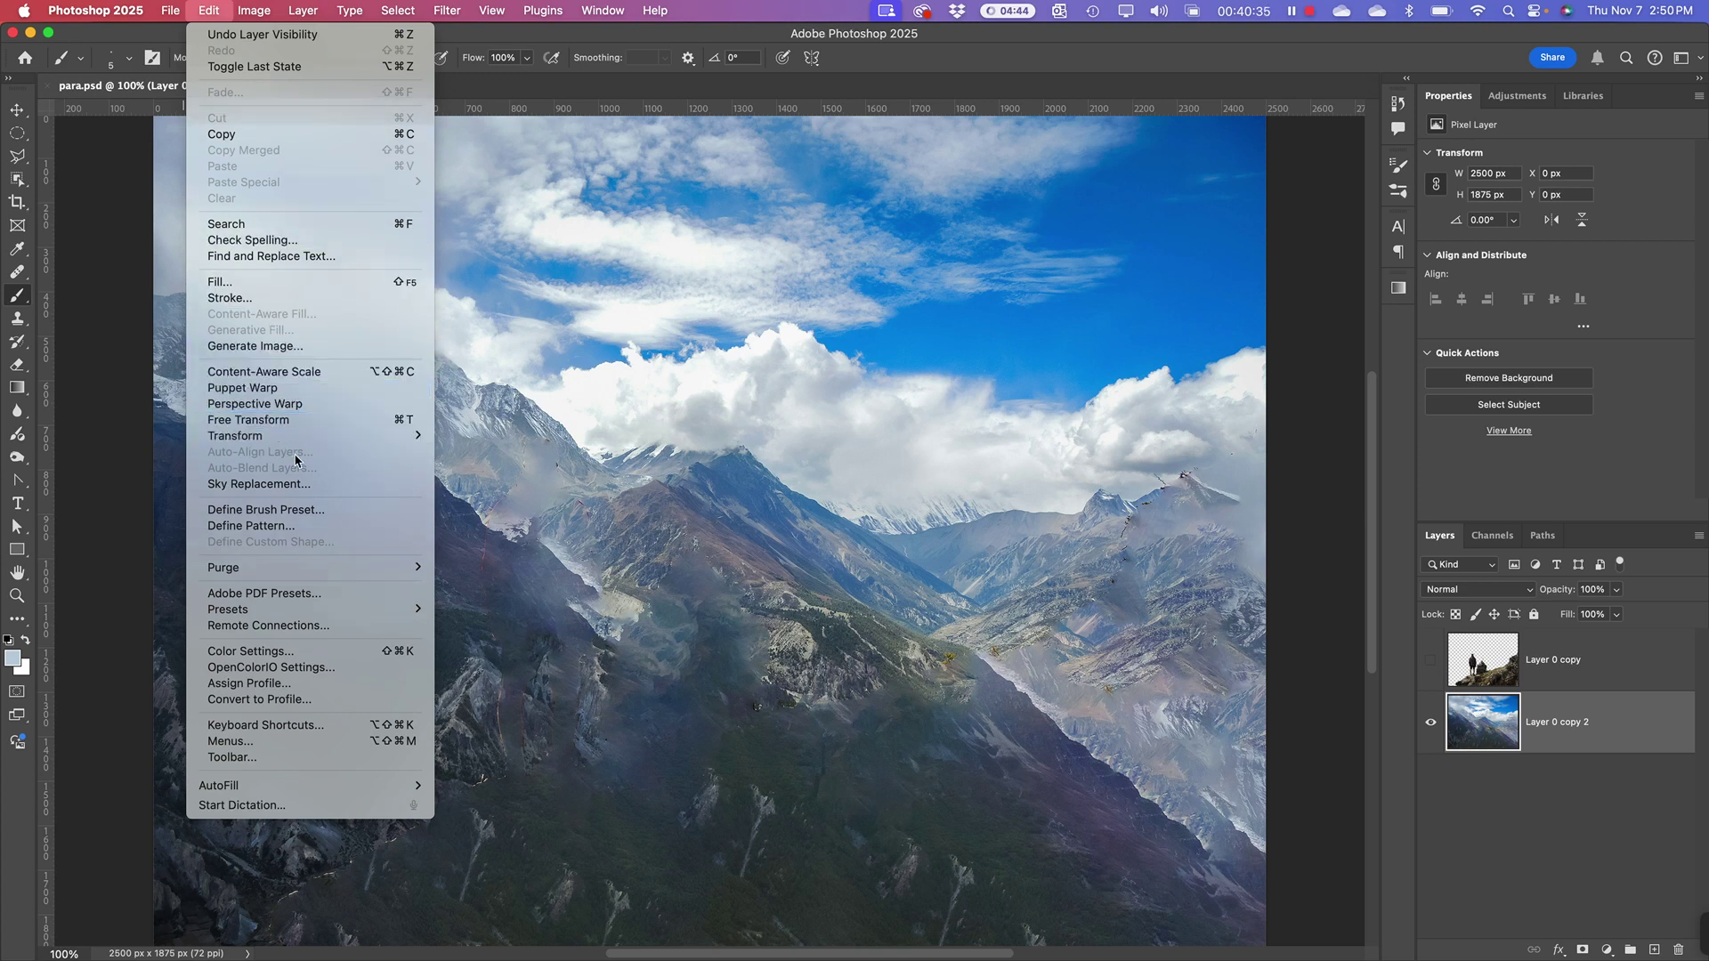
pyautogui.moveTo(325, 435)
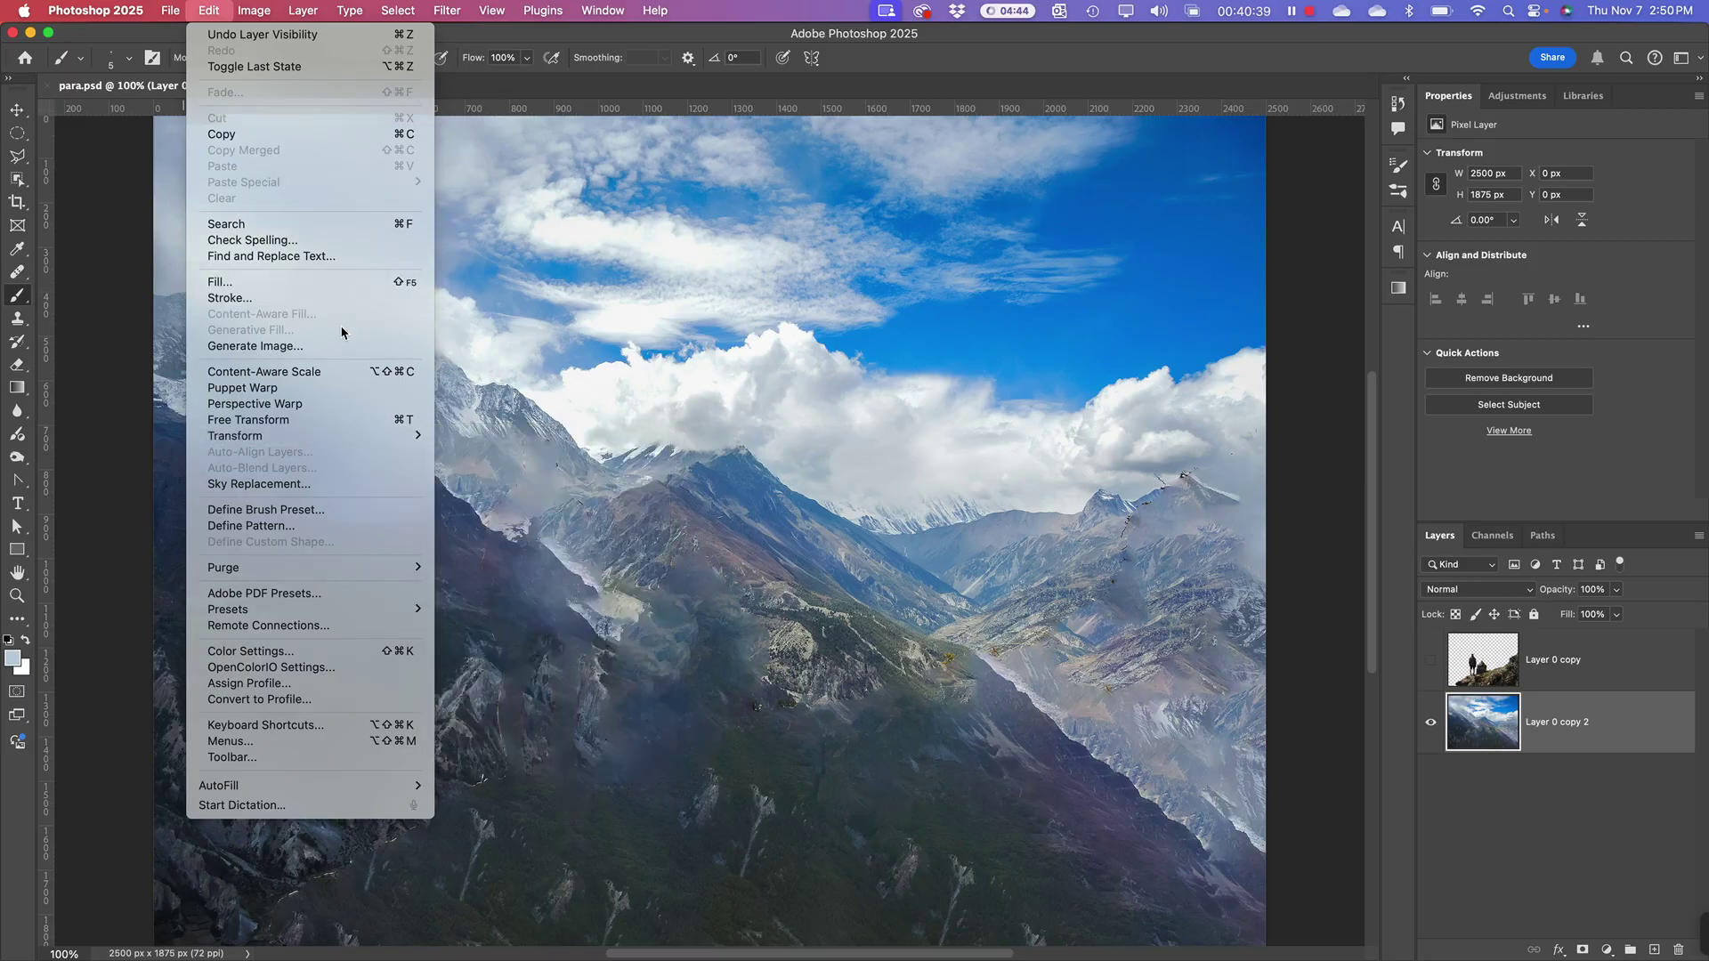
pyautogui.click(1468, 832)
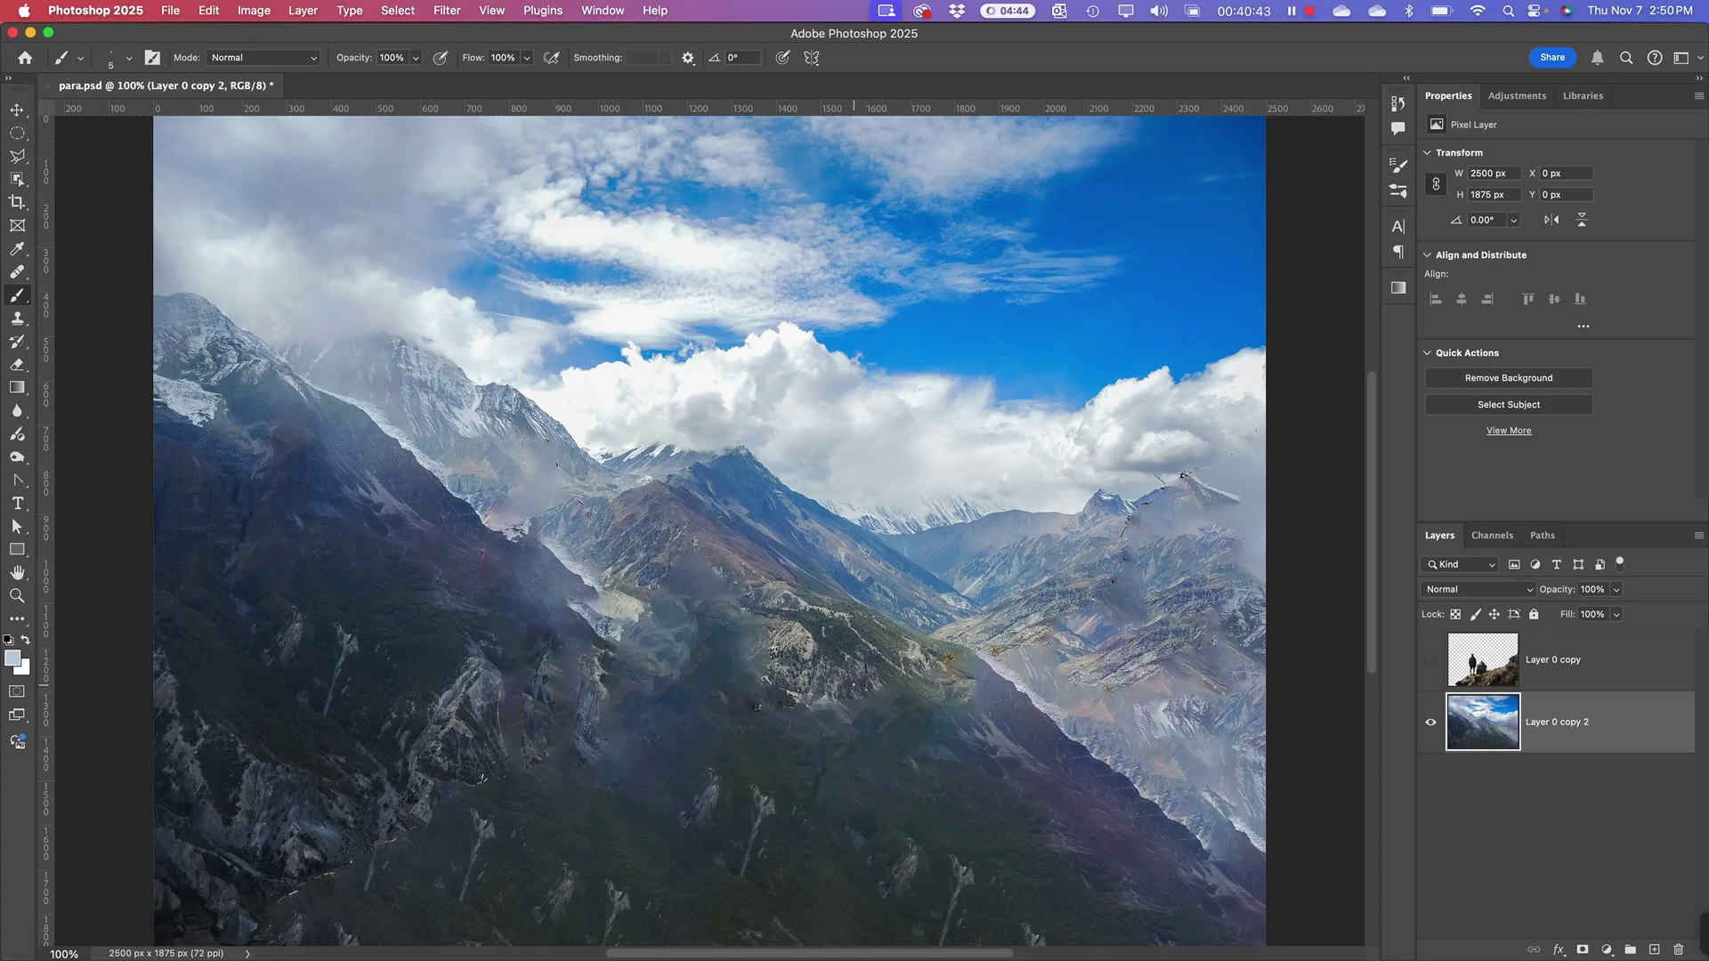
pyautogui.press('super+Tab')
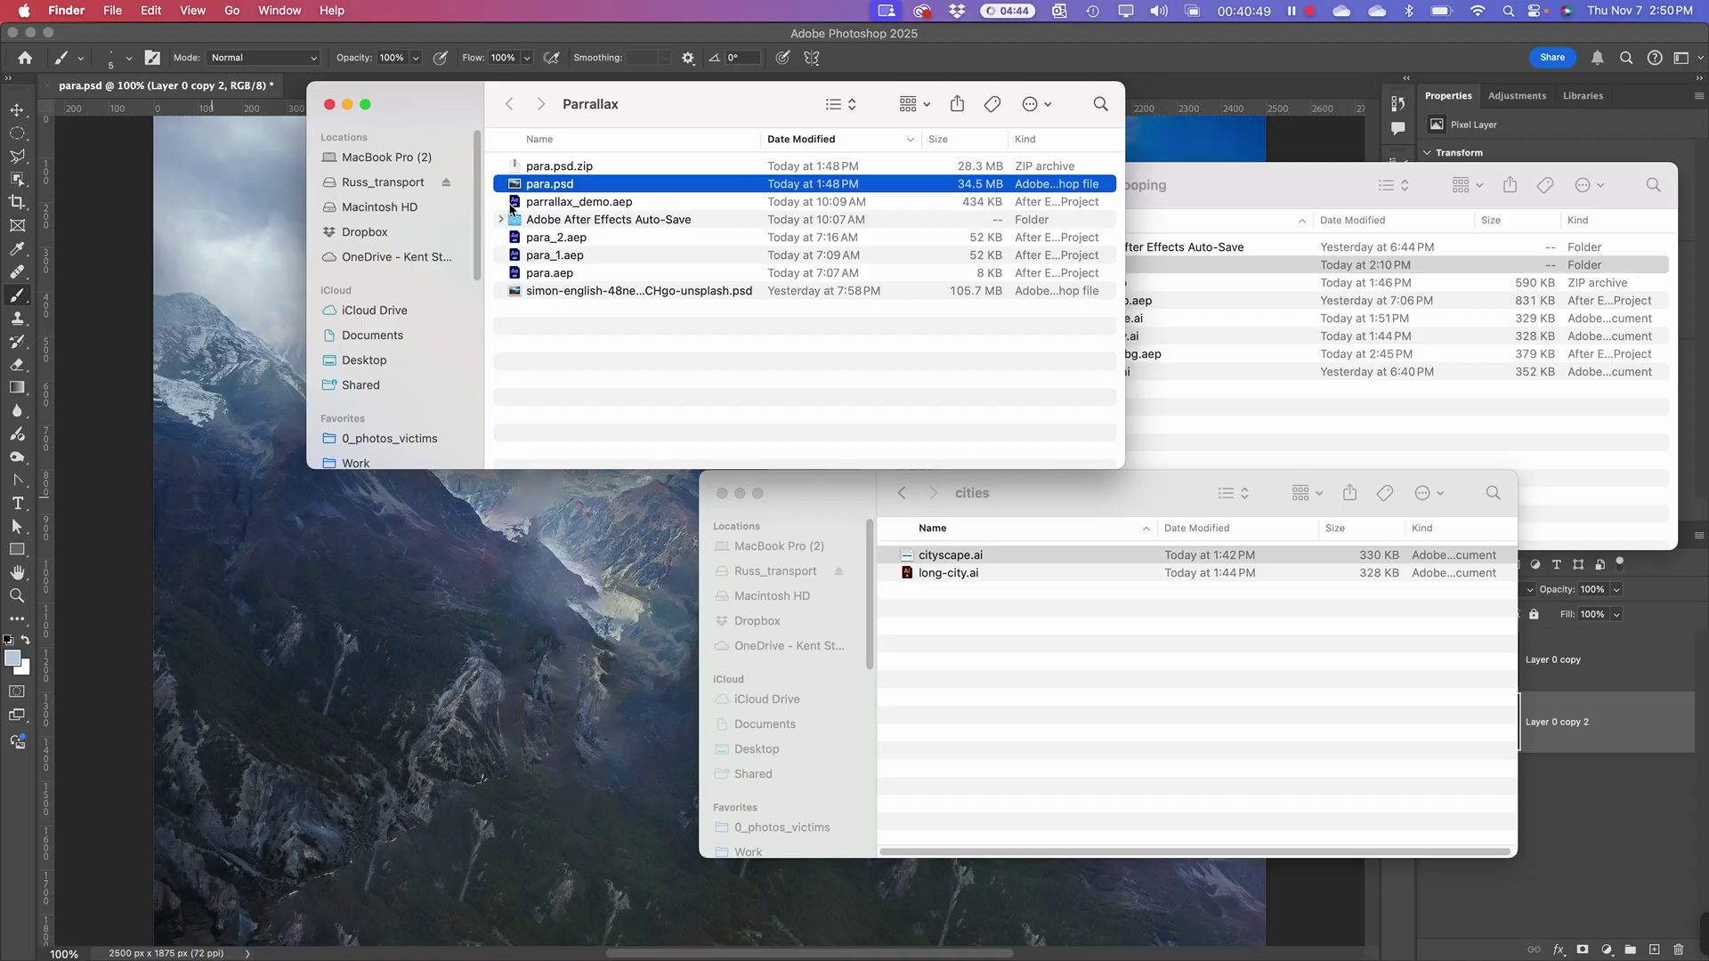
# Step: Browse the Parralax files, peeking into the After Effects Auto-Save folder and the unsplash PSD
pyautogui.click(516, 291)
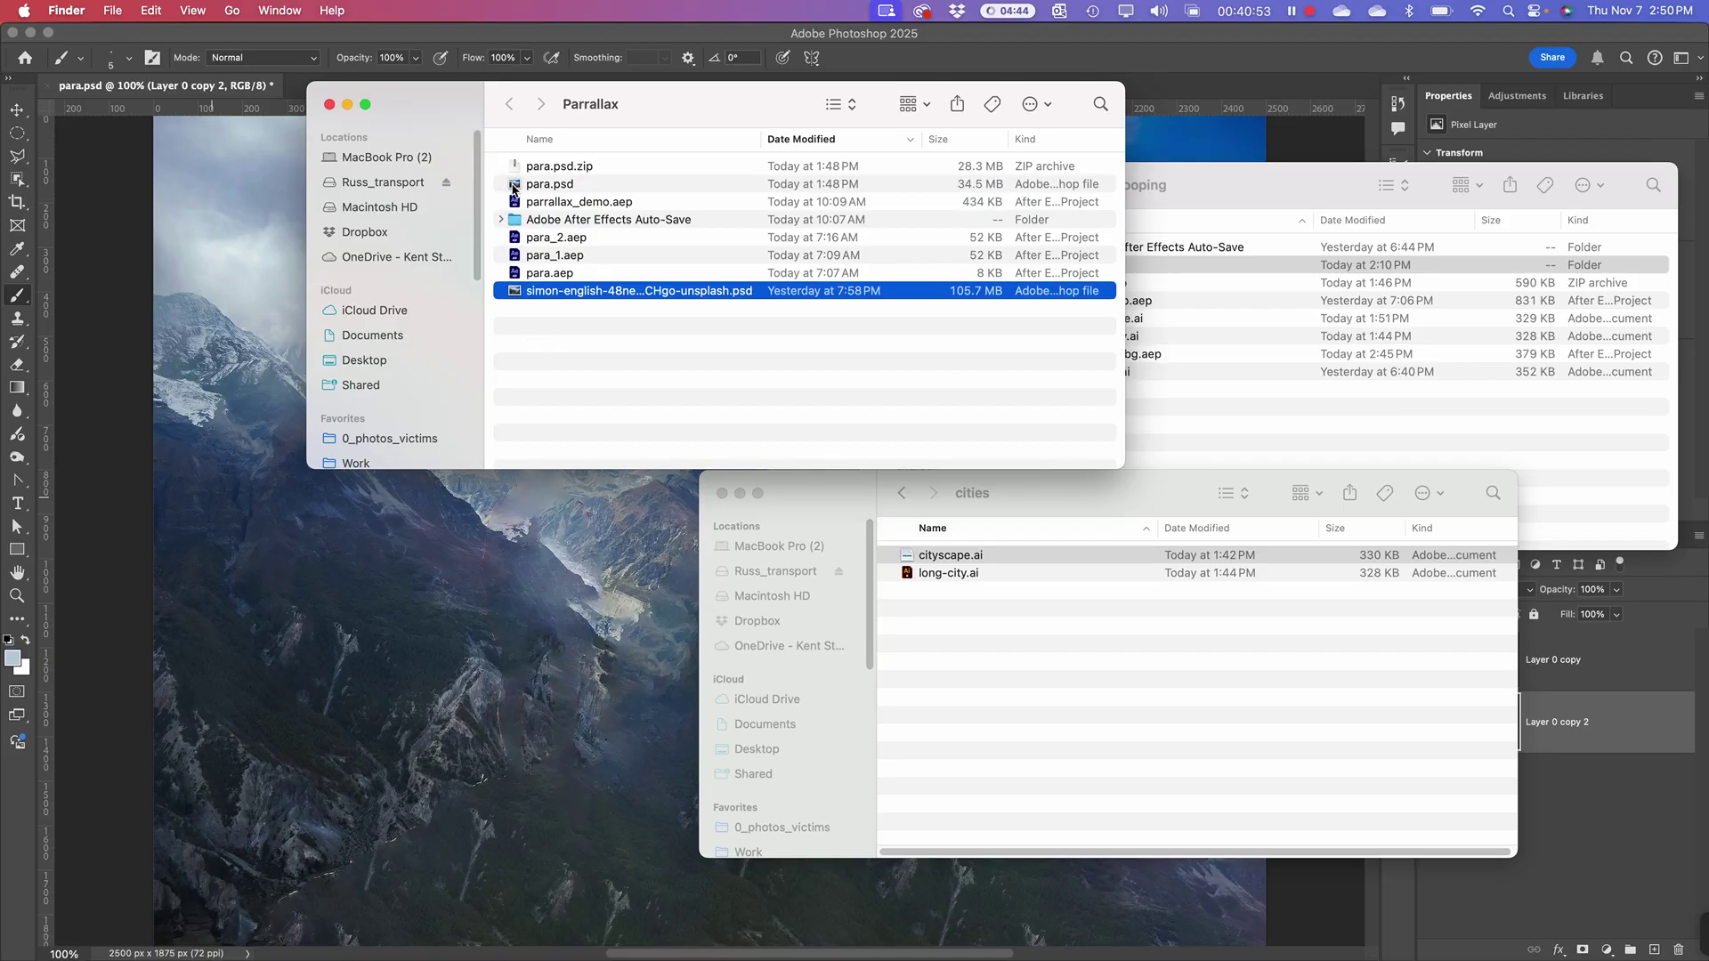
pyautogui.click(529, 322)
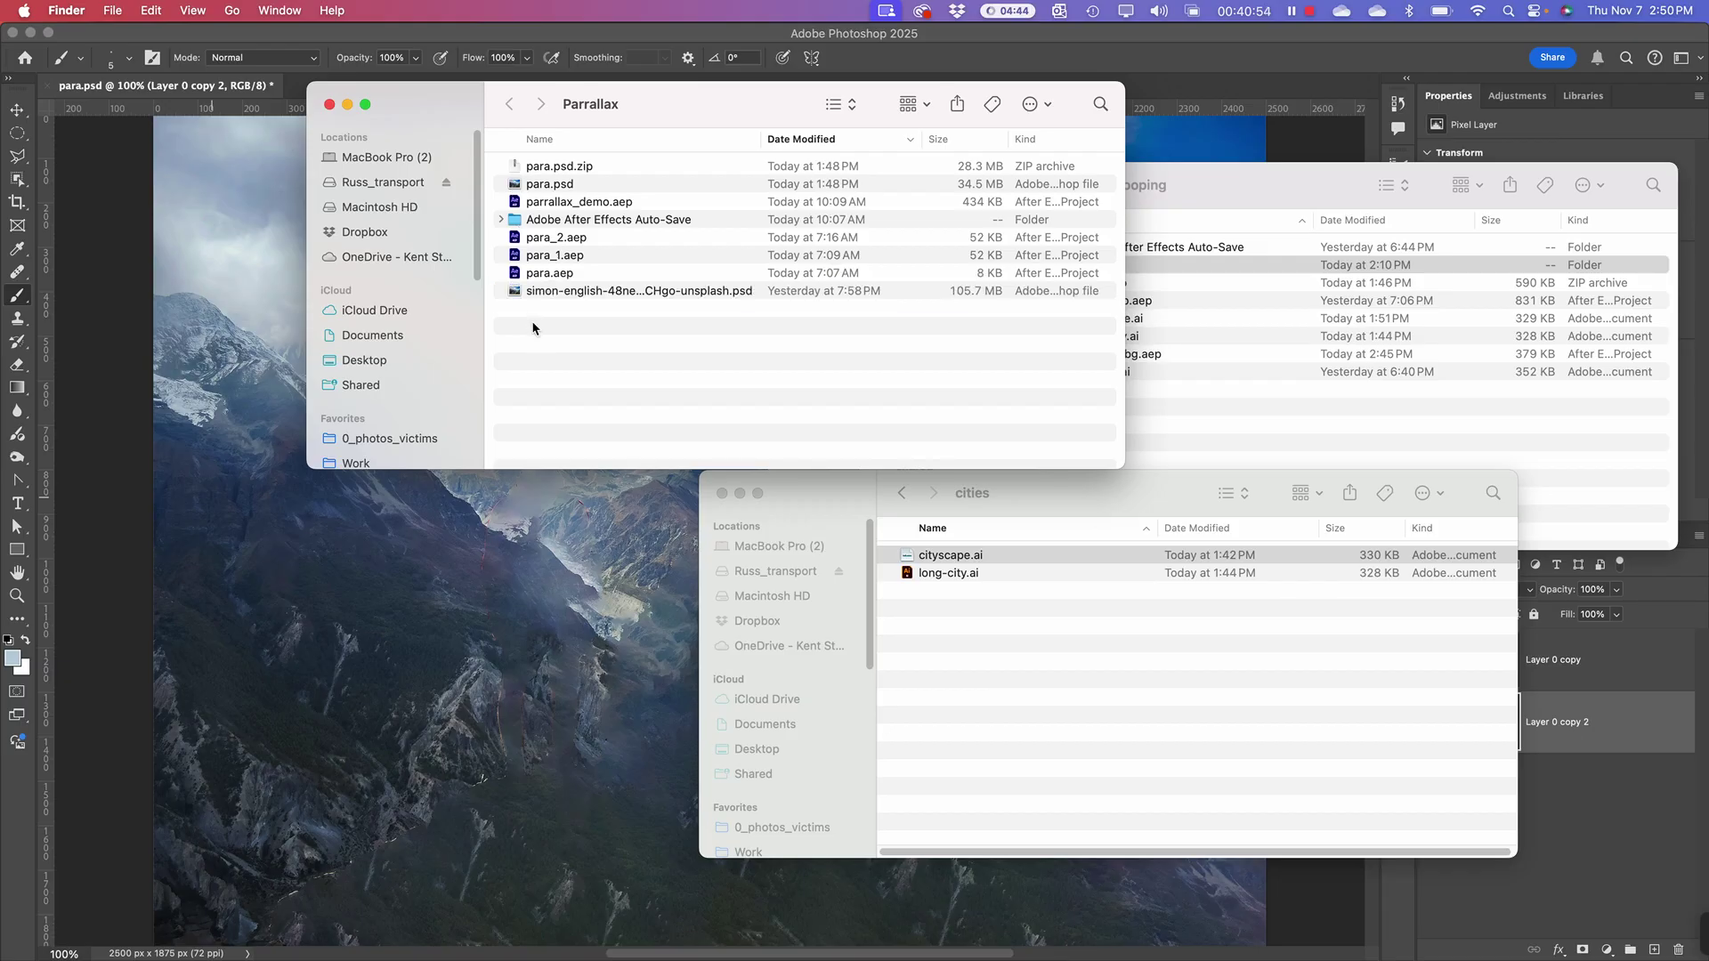
pyautogui.click(501, 220)
pyautogui.click(515, 297)
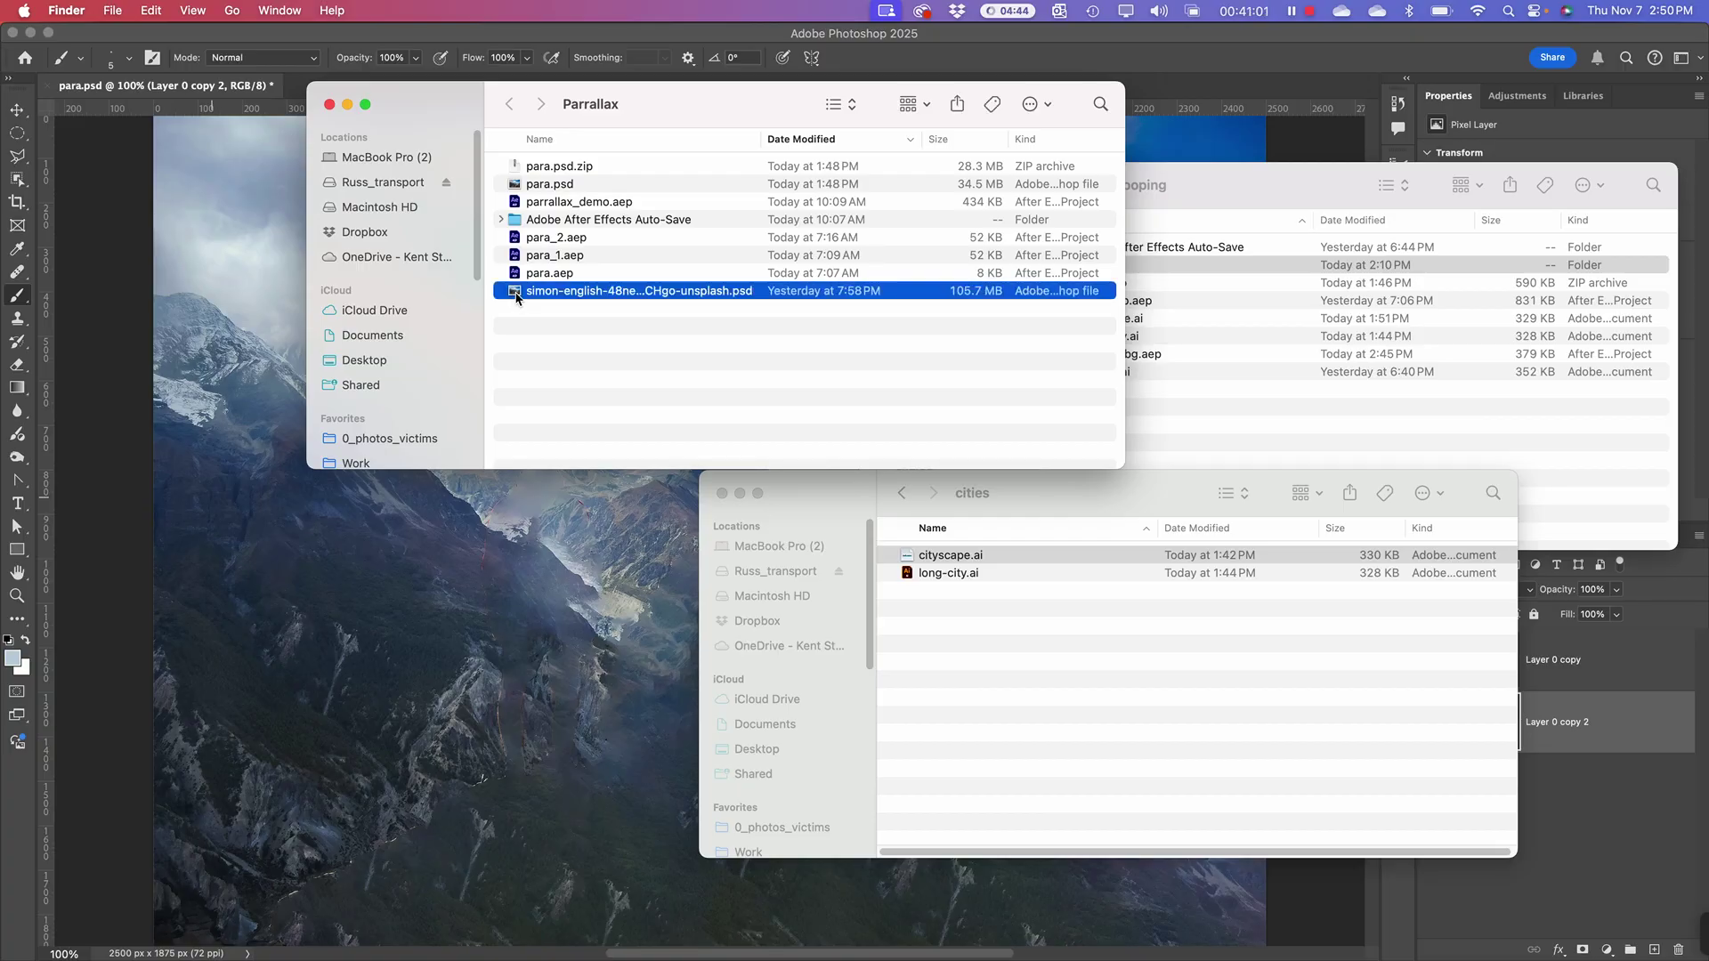
pyautogui.press('super+Tab')
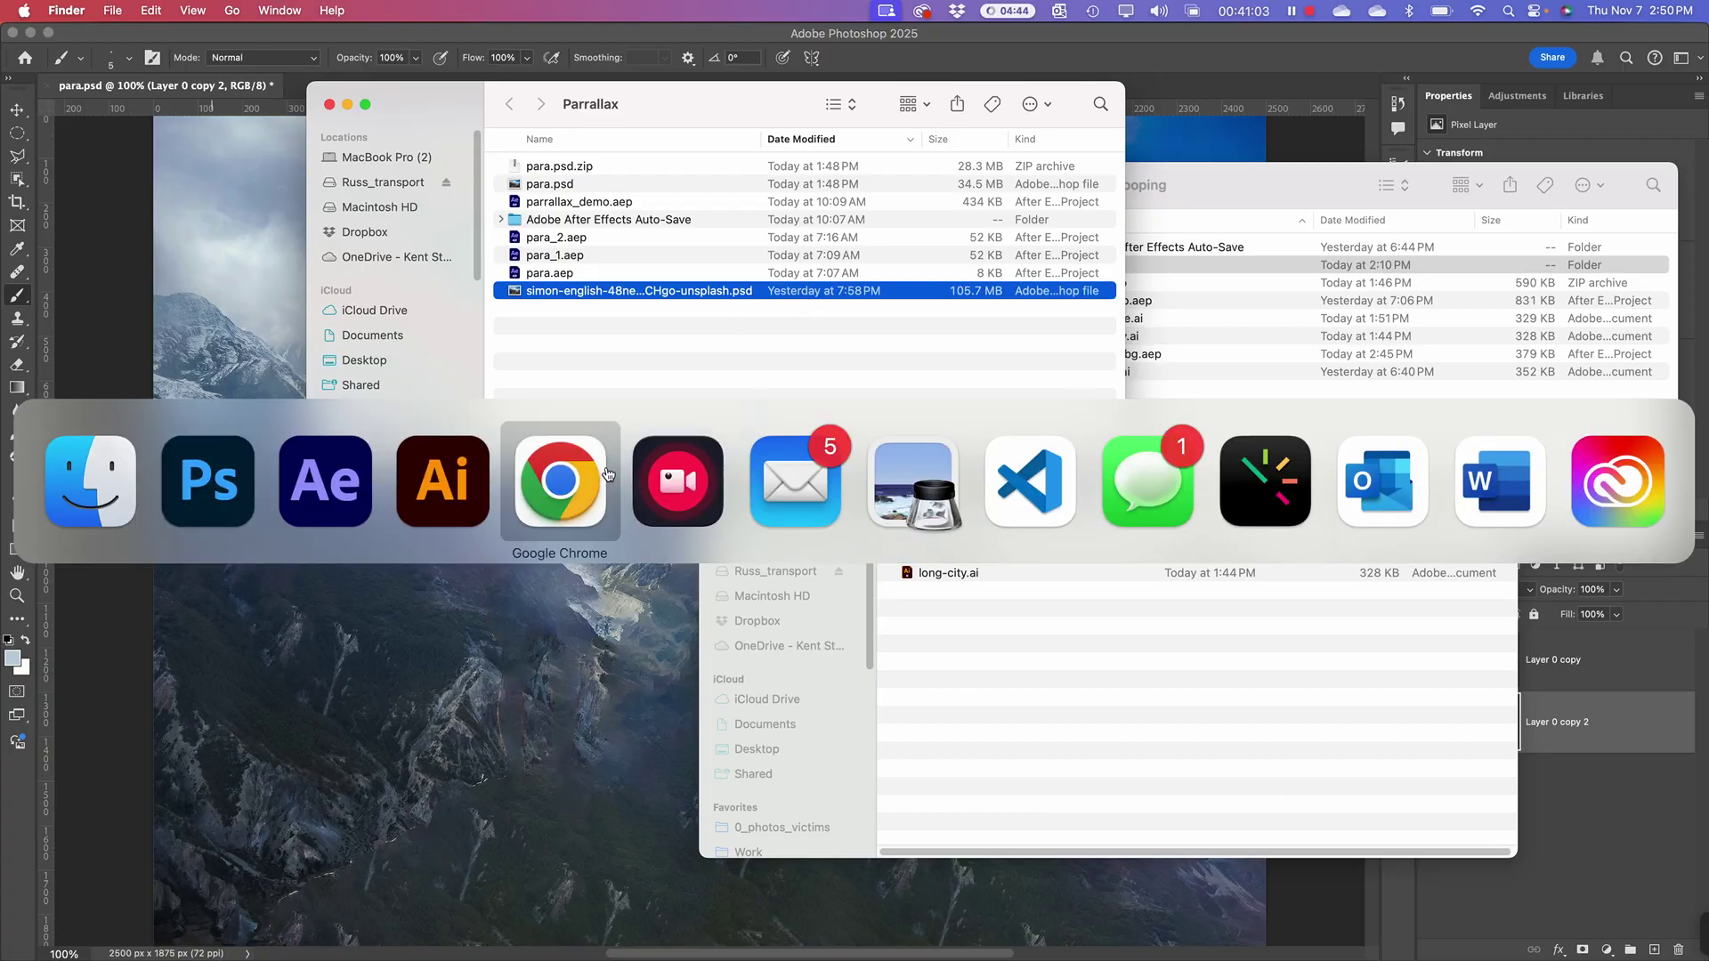
pyautogui.press('super+shift+Tab')
pyautogui.press('super+shift+Tab')
pyautogui.press('super+shift+Tab')
pyautogui.press('super+shift+Tab')
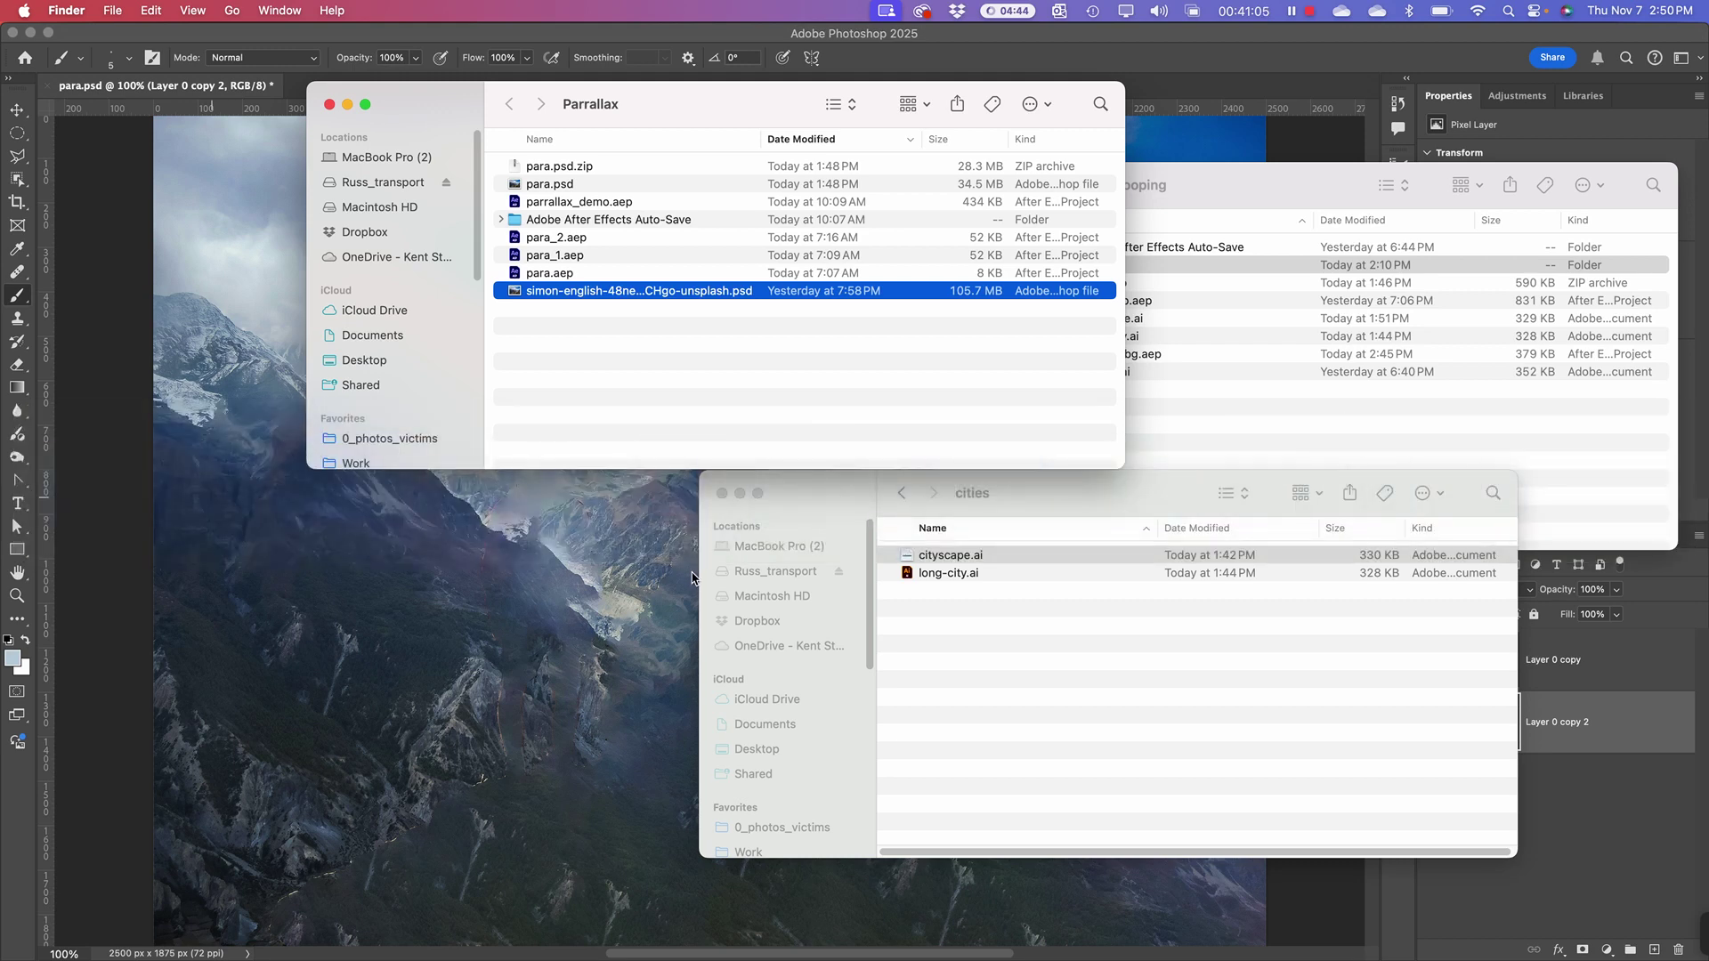
# Step: In a new Finder window, drag the hiker JPG from Downloads onto Photoshop to open it
pyautogui.press('super+n')
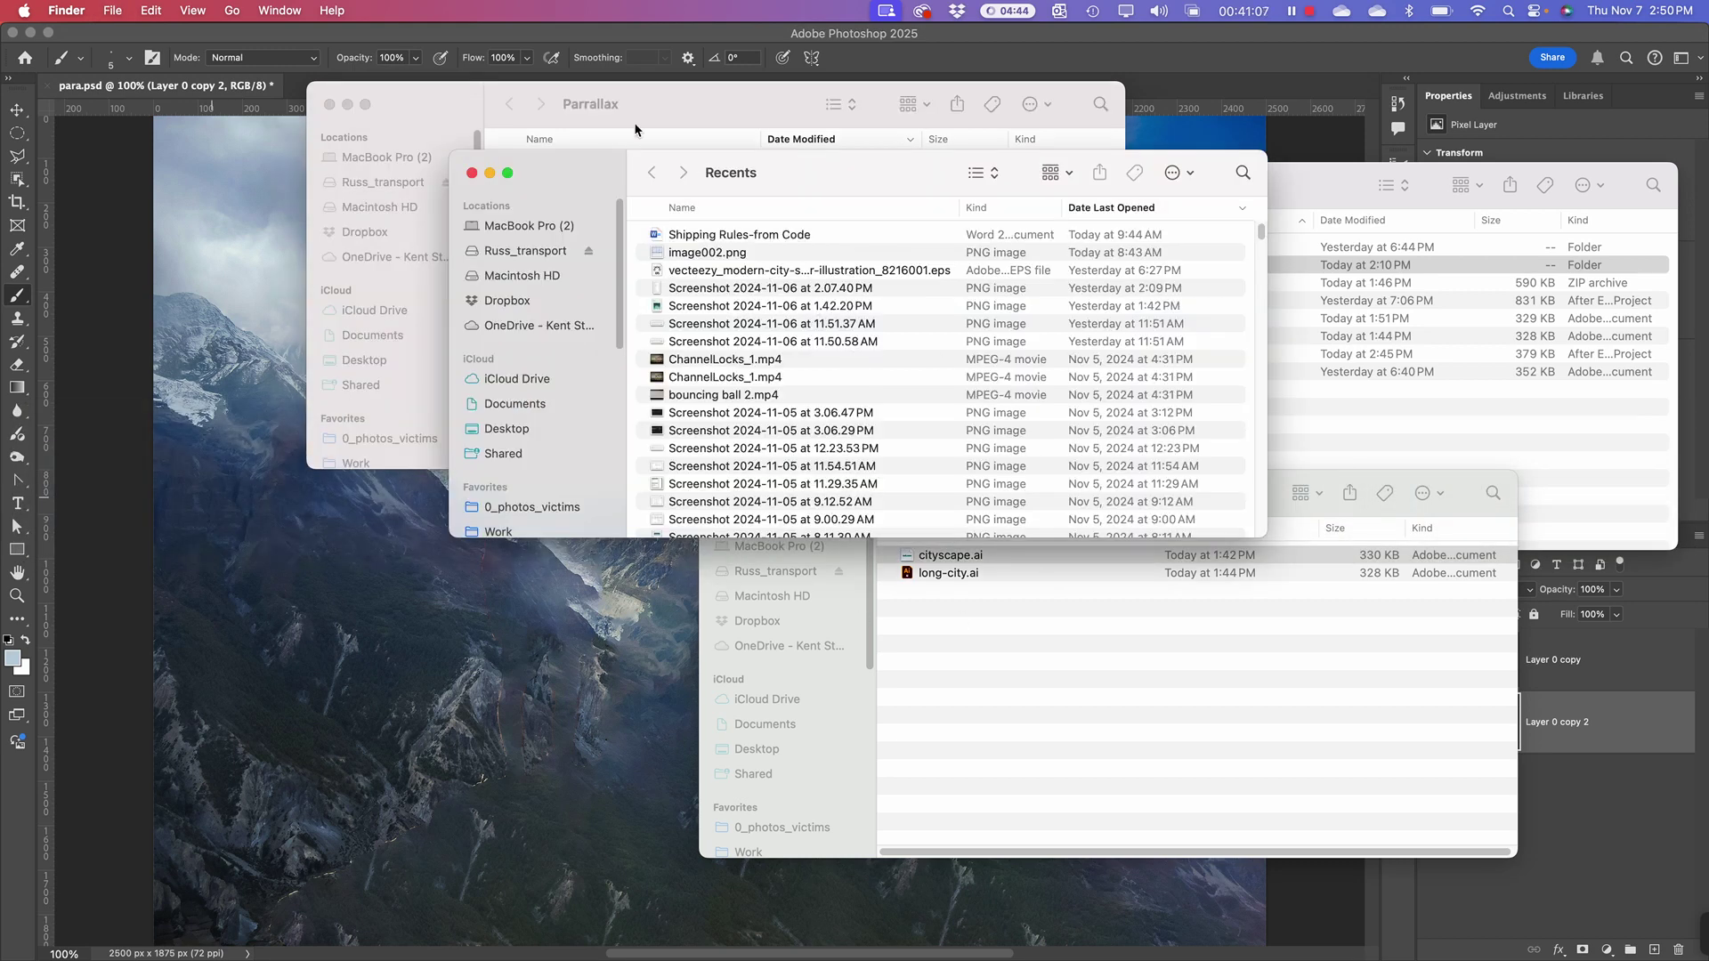
pyautogui.moveTo(585, 170); pyautogui.dragTo(814, 331)
pyautogui.scroll(-3, 819, 578)
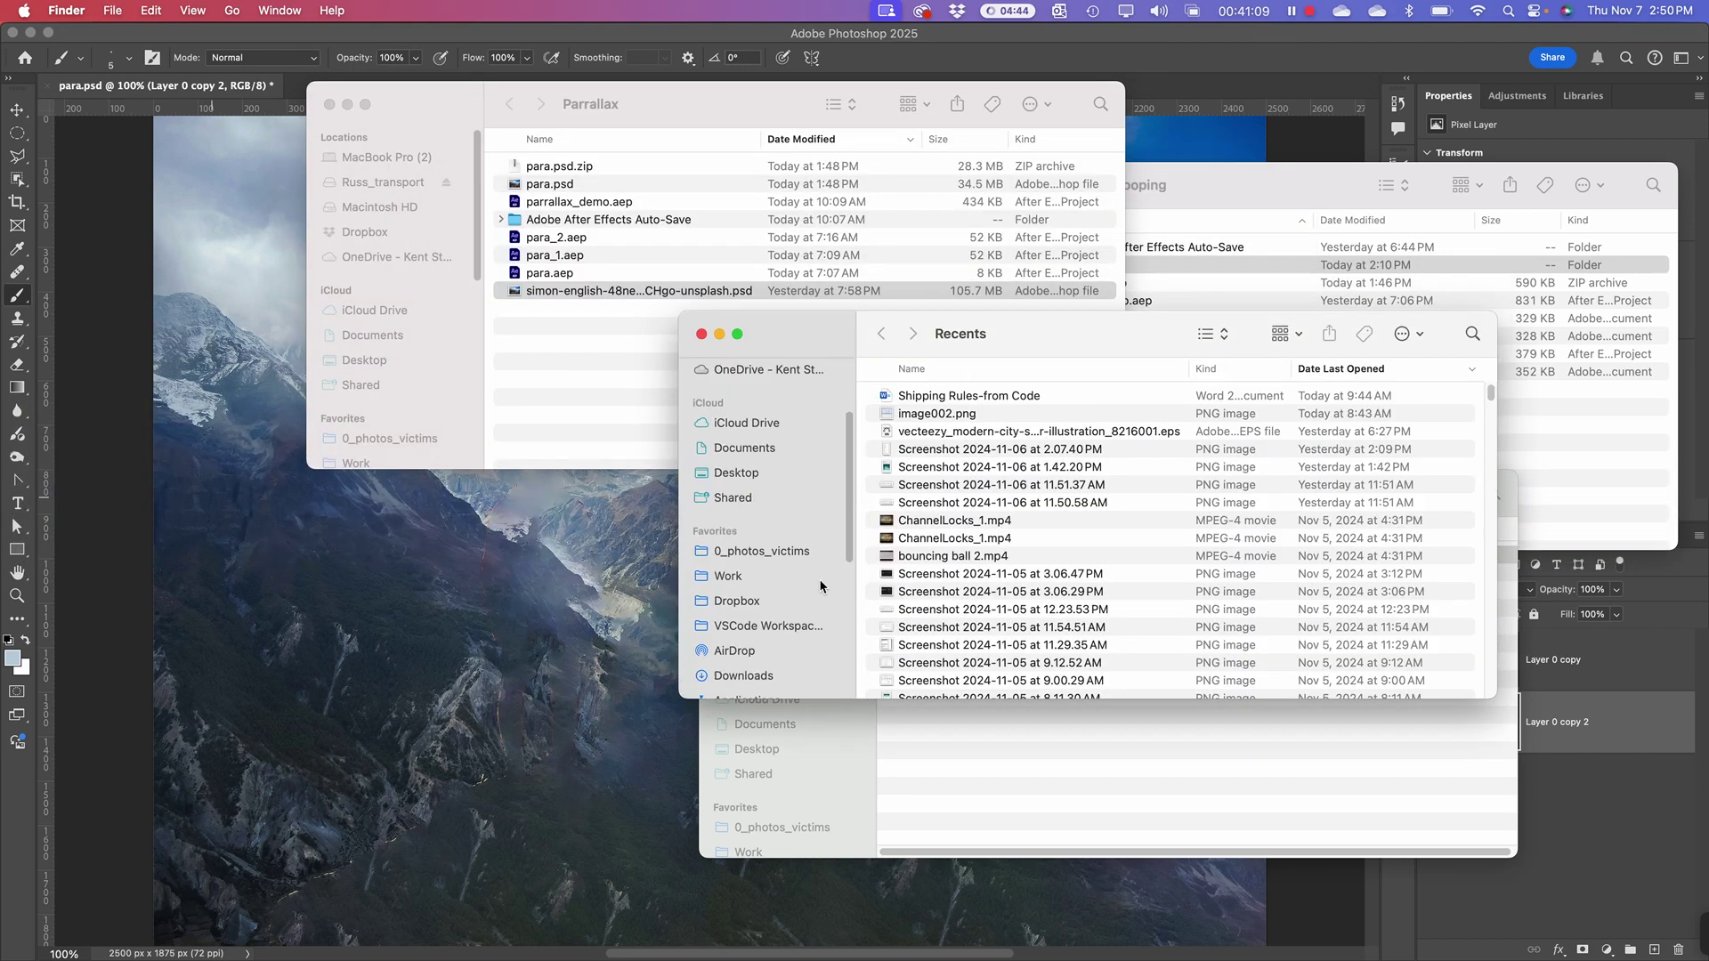
pyautogui.click(744, 676)
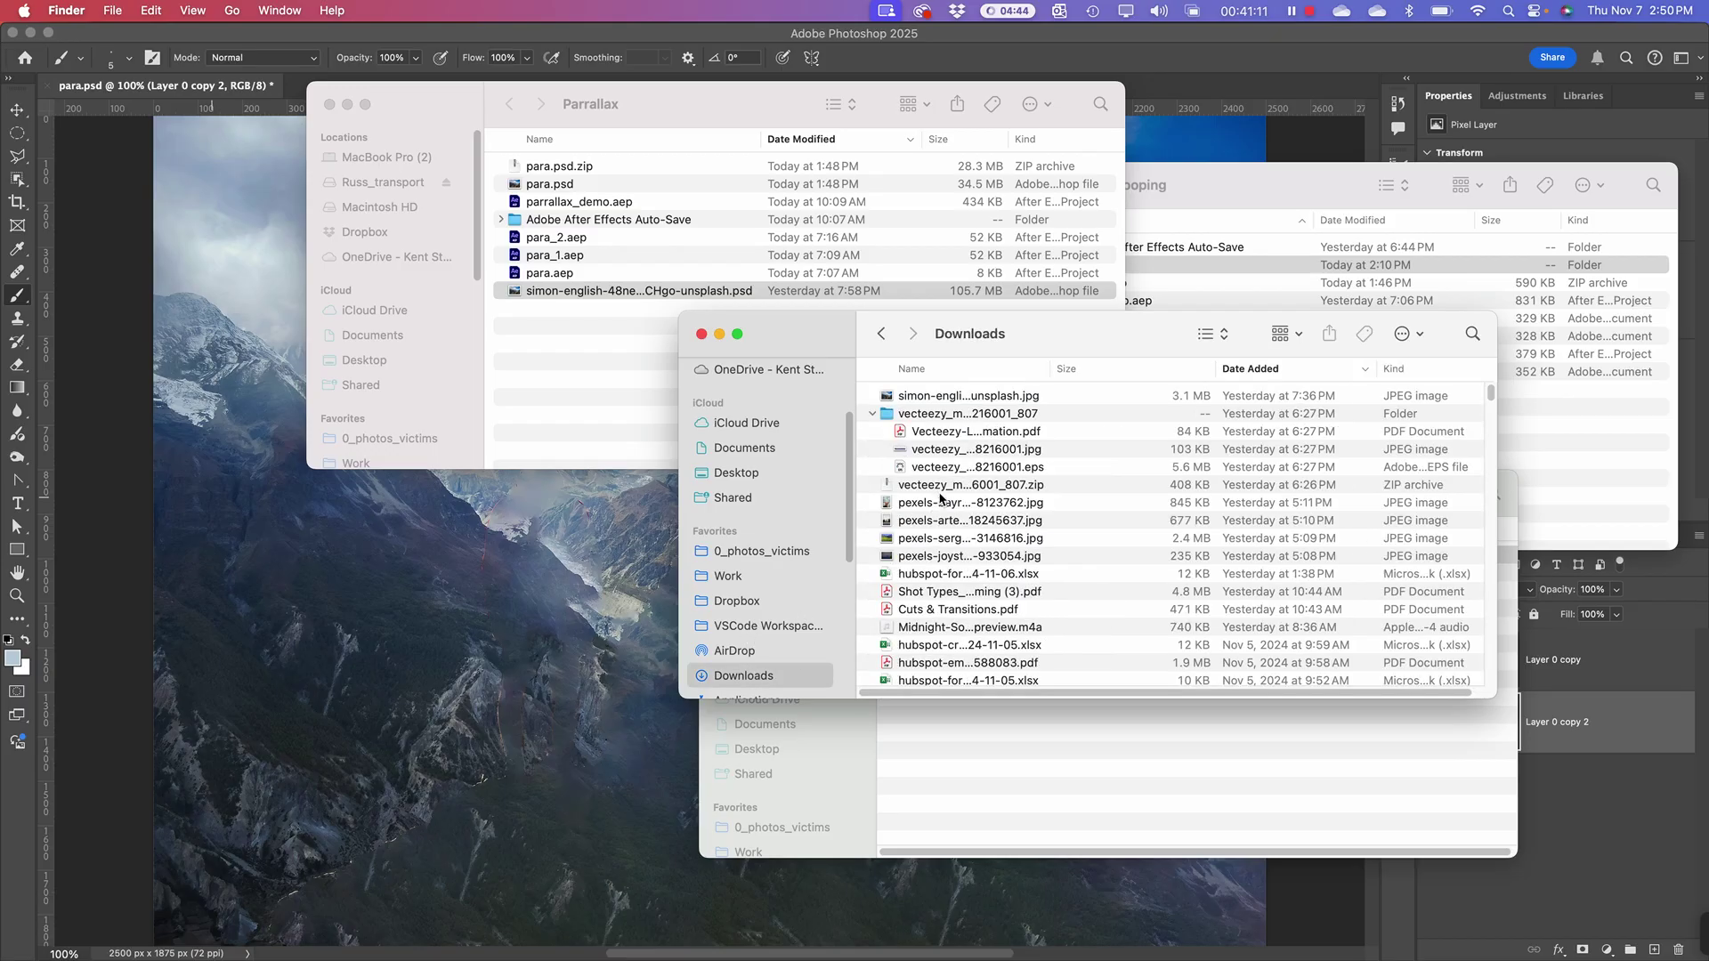
pyautogui.click(936, 397)
pyautogui.moveTo(937, 397); pyautogui.dragTo(704, 939)
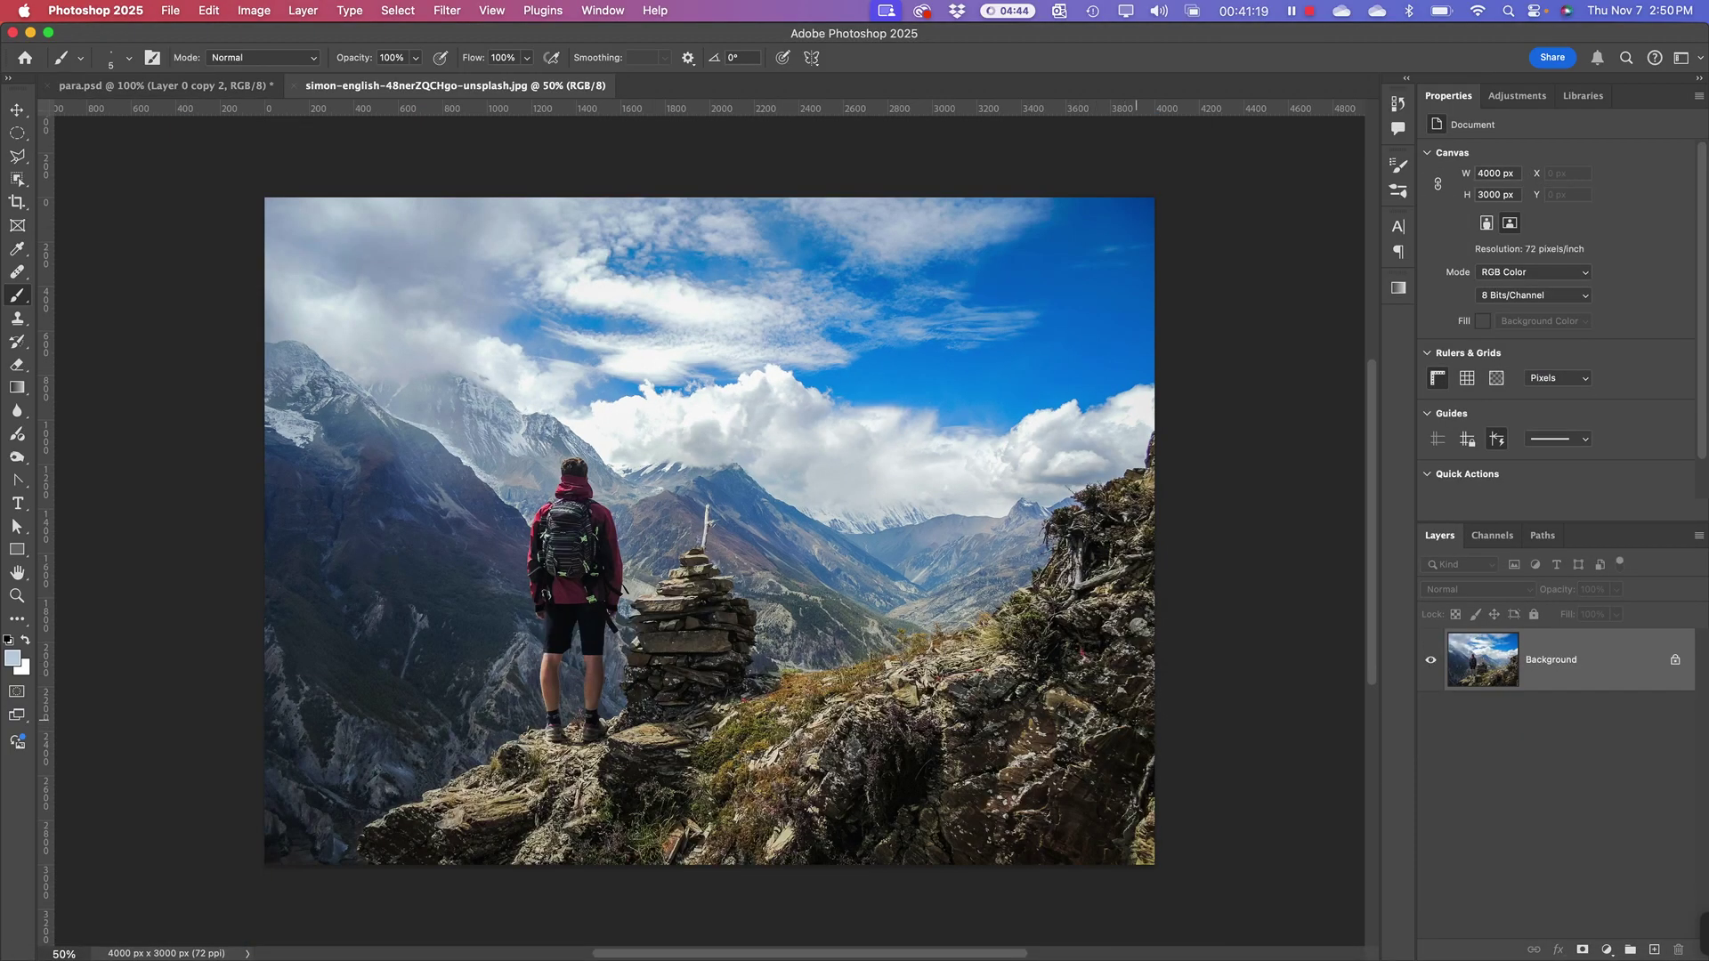
# Step: Unlock the background as Layer 0, duplicate it, mask the copy, and set a 153 px brush
pyautogui.click(1674, 659)
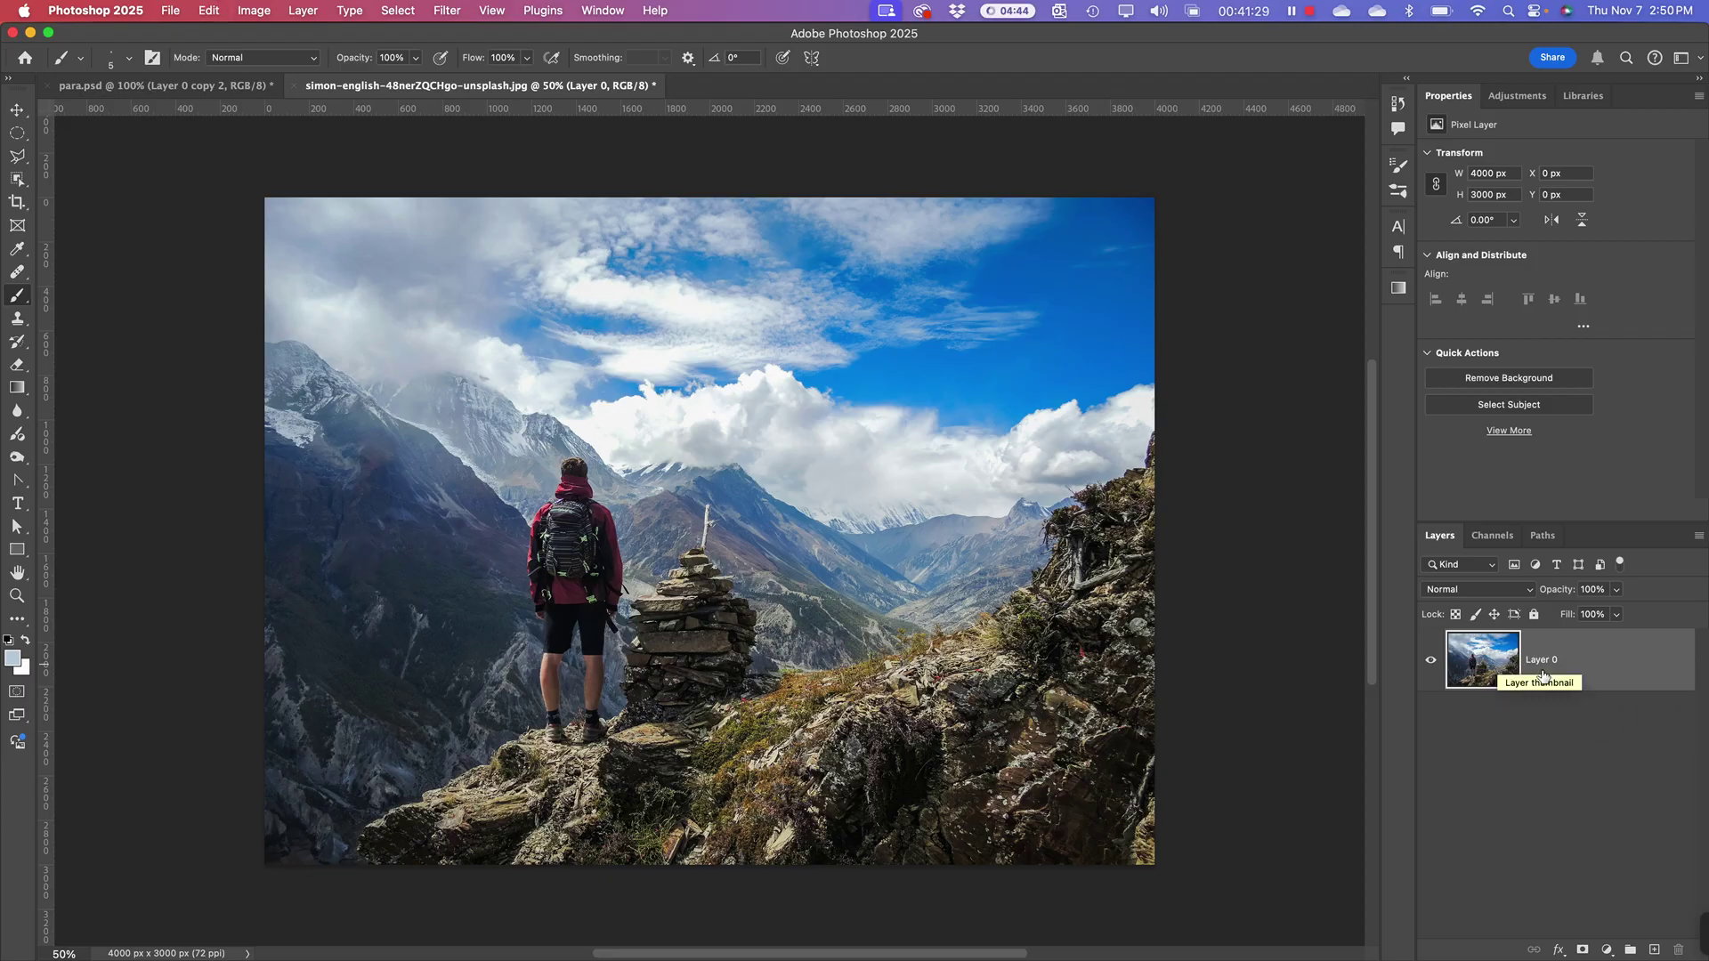
pyautogui.rightClick(1510, 666)
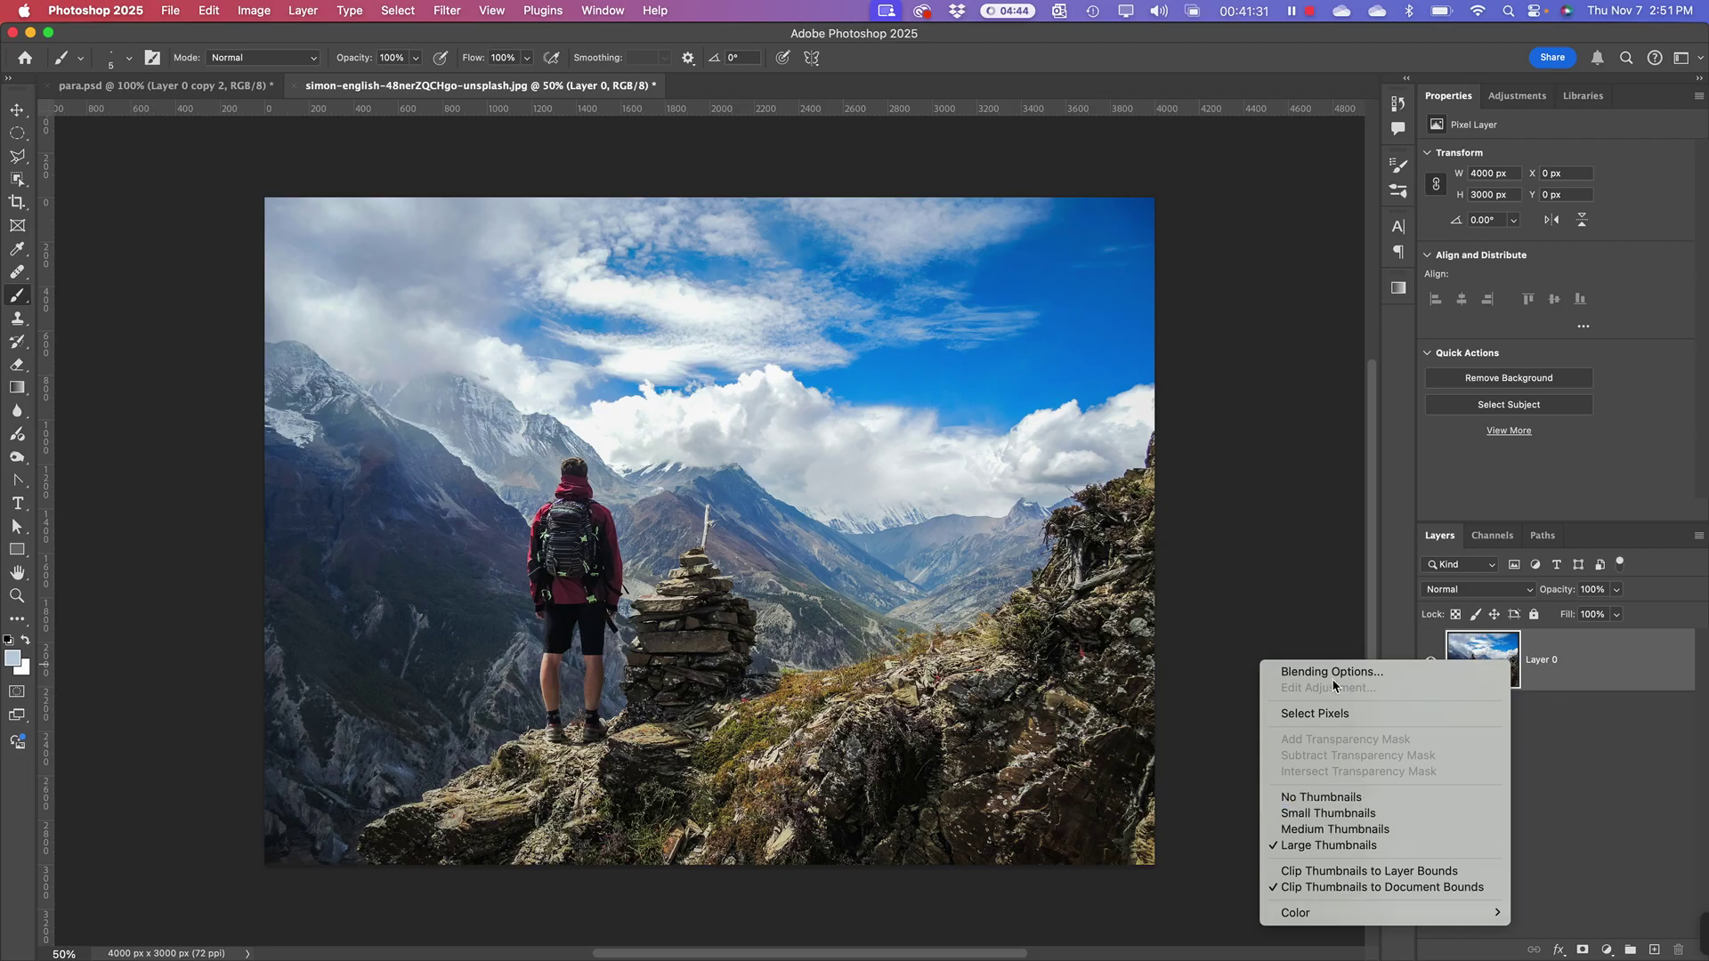
pyautogui.click(1627, 679)
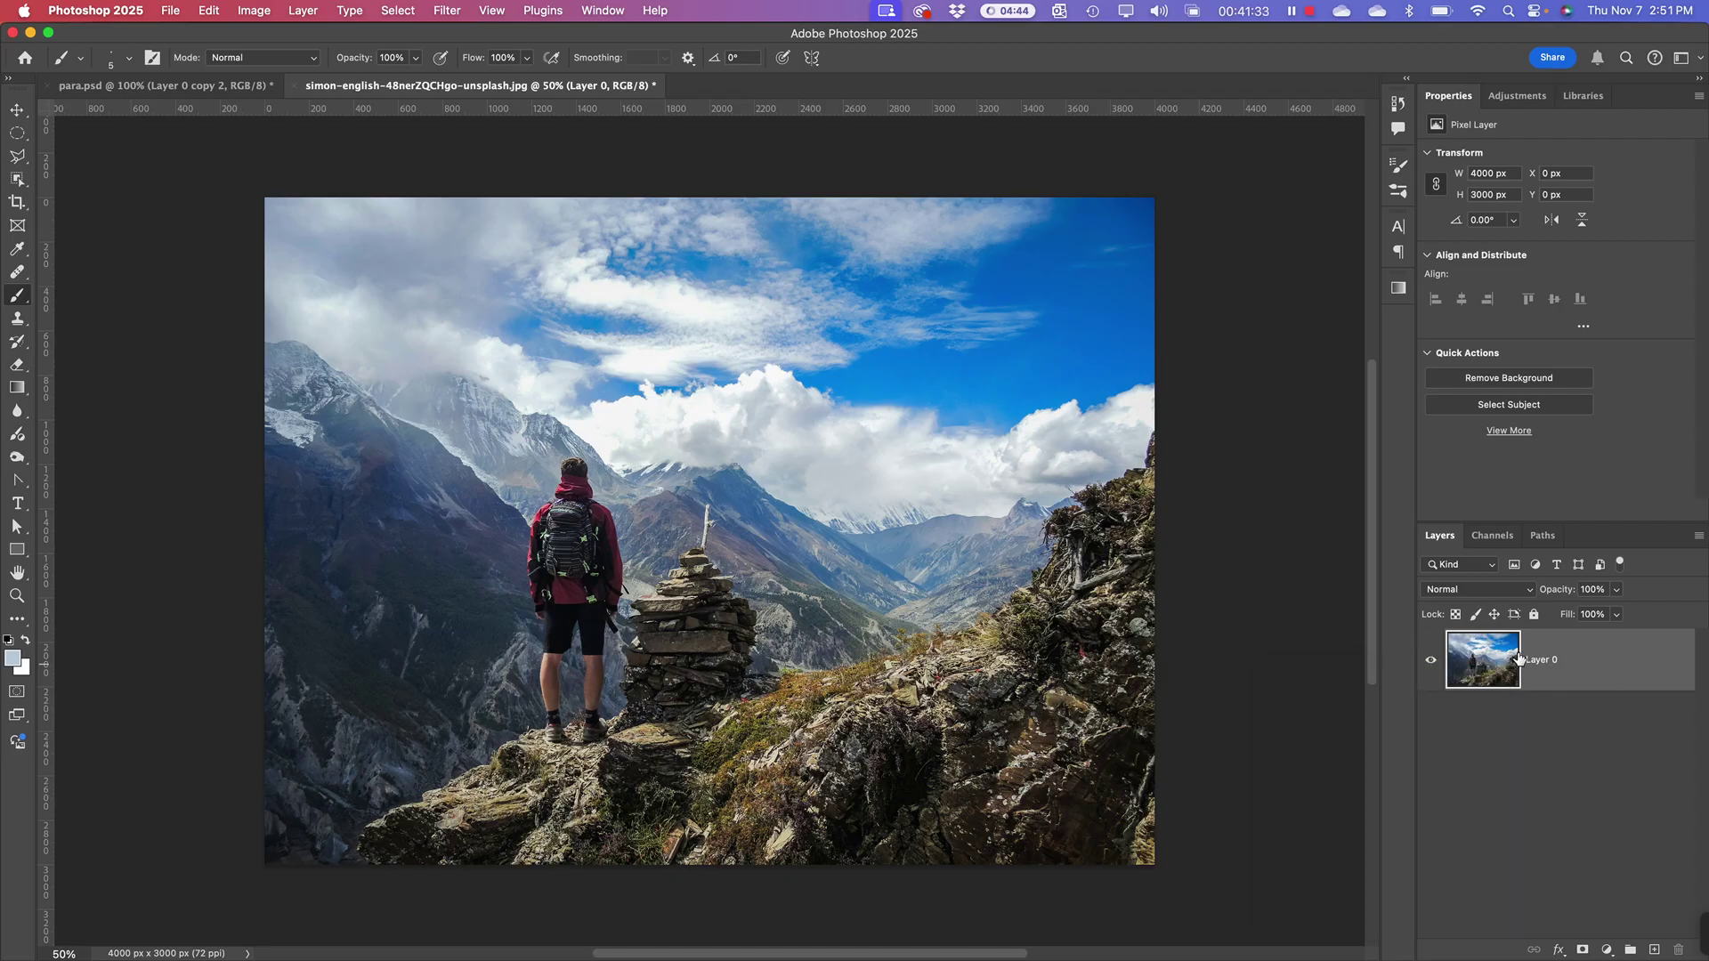
pyautogui.moveTo(1518, 659); pyautogui.dragTo(1502, 638)
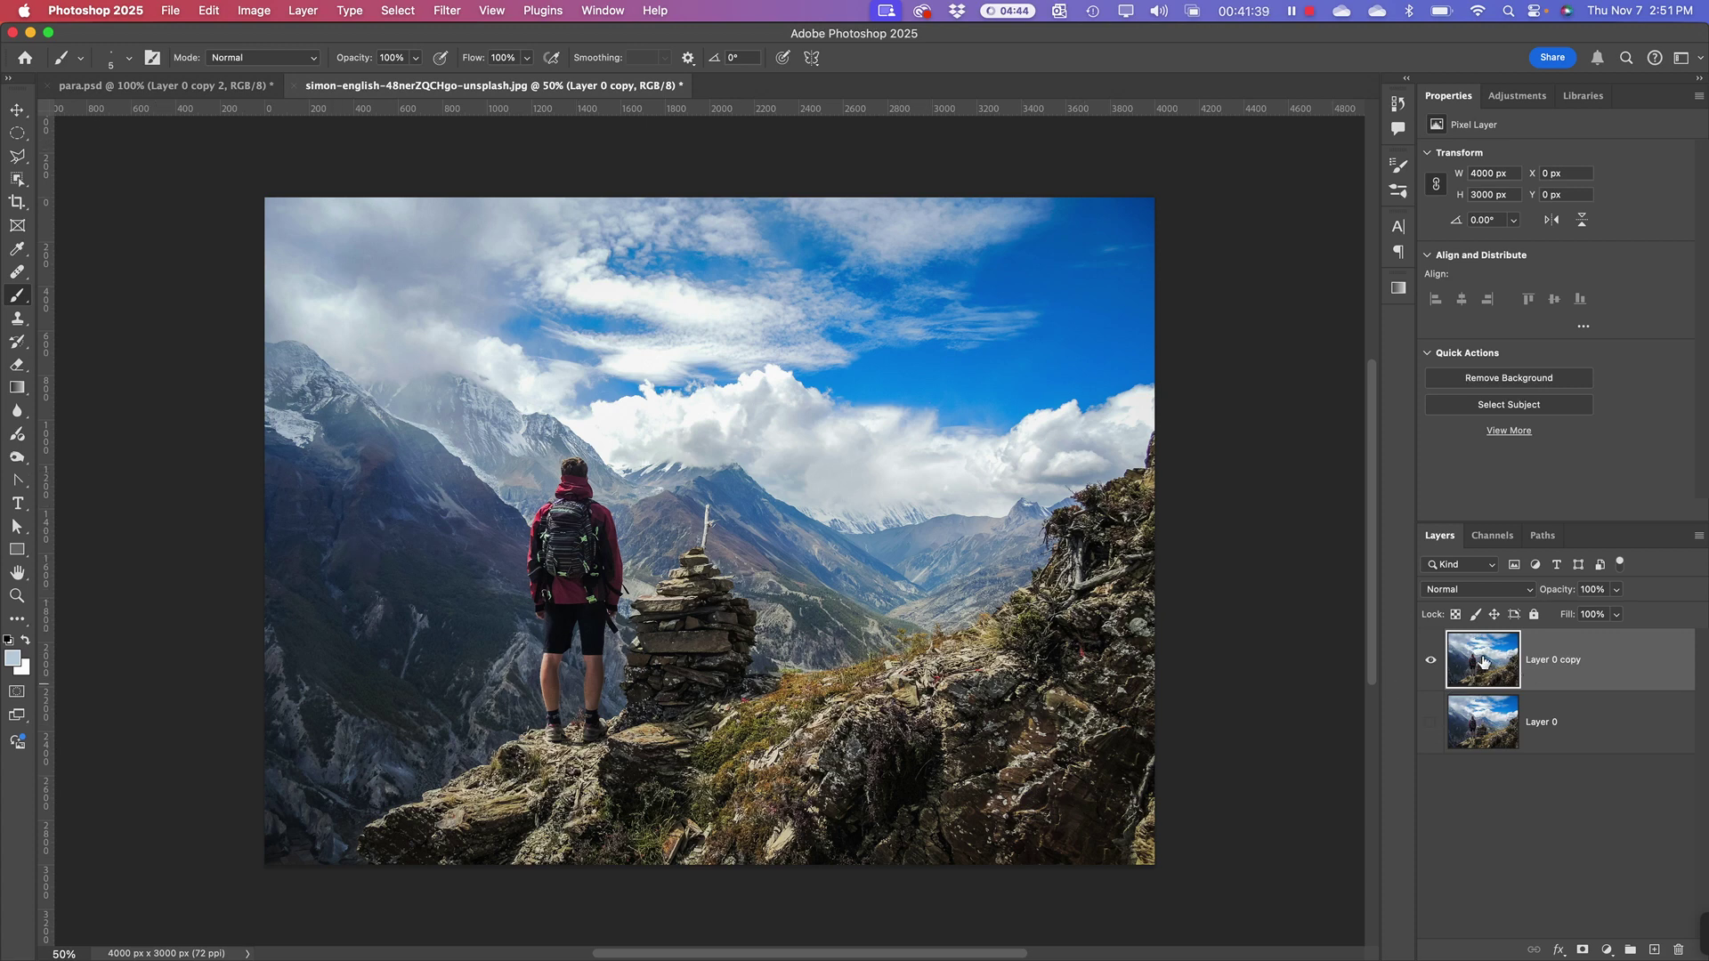
pyautogui.click(1583, 949)
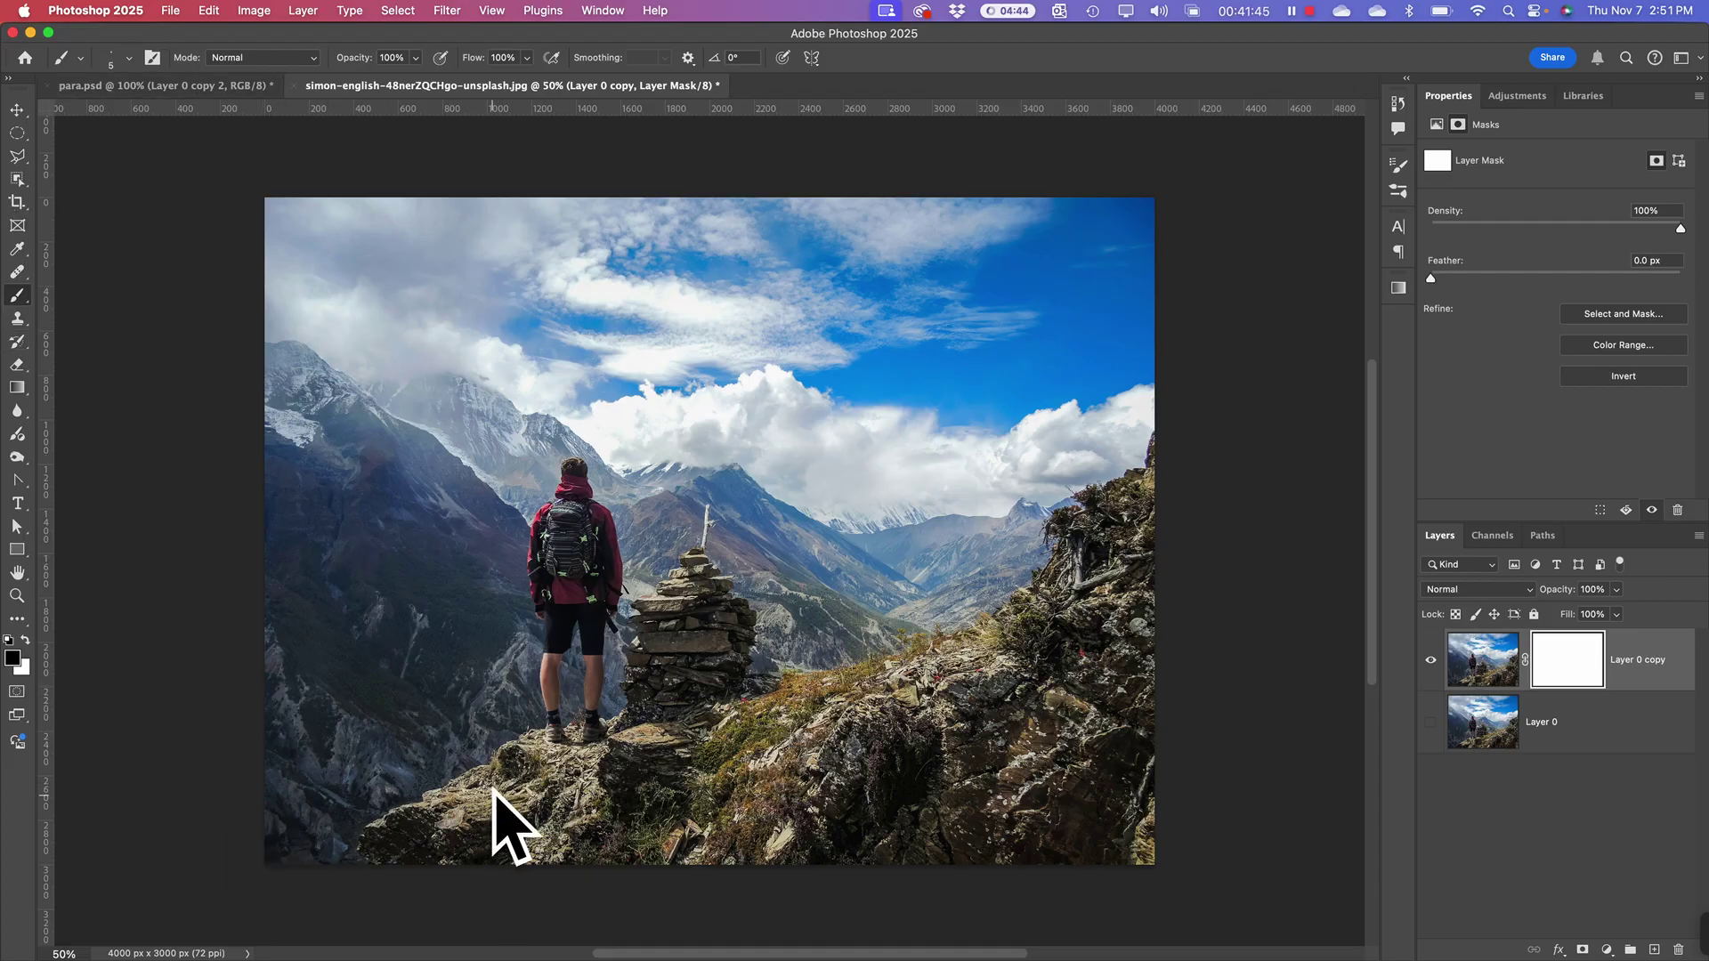
pyautogui.rightClick(339, 757)
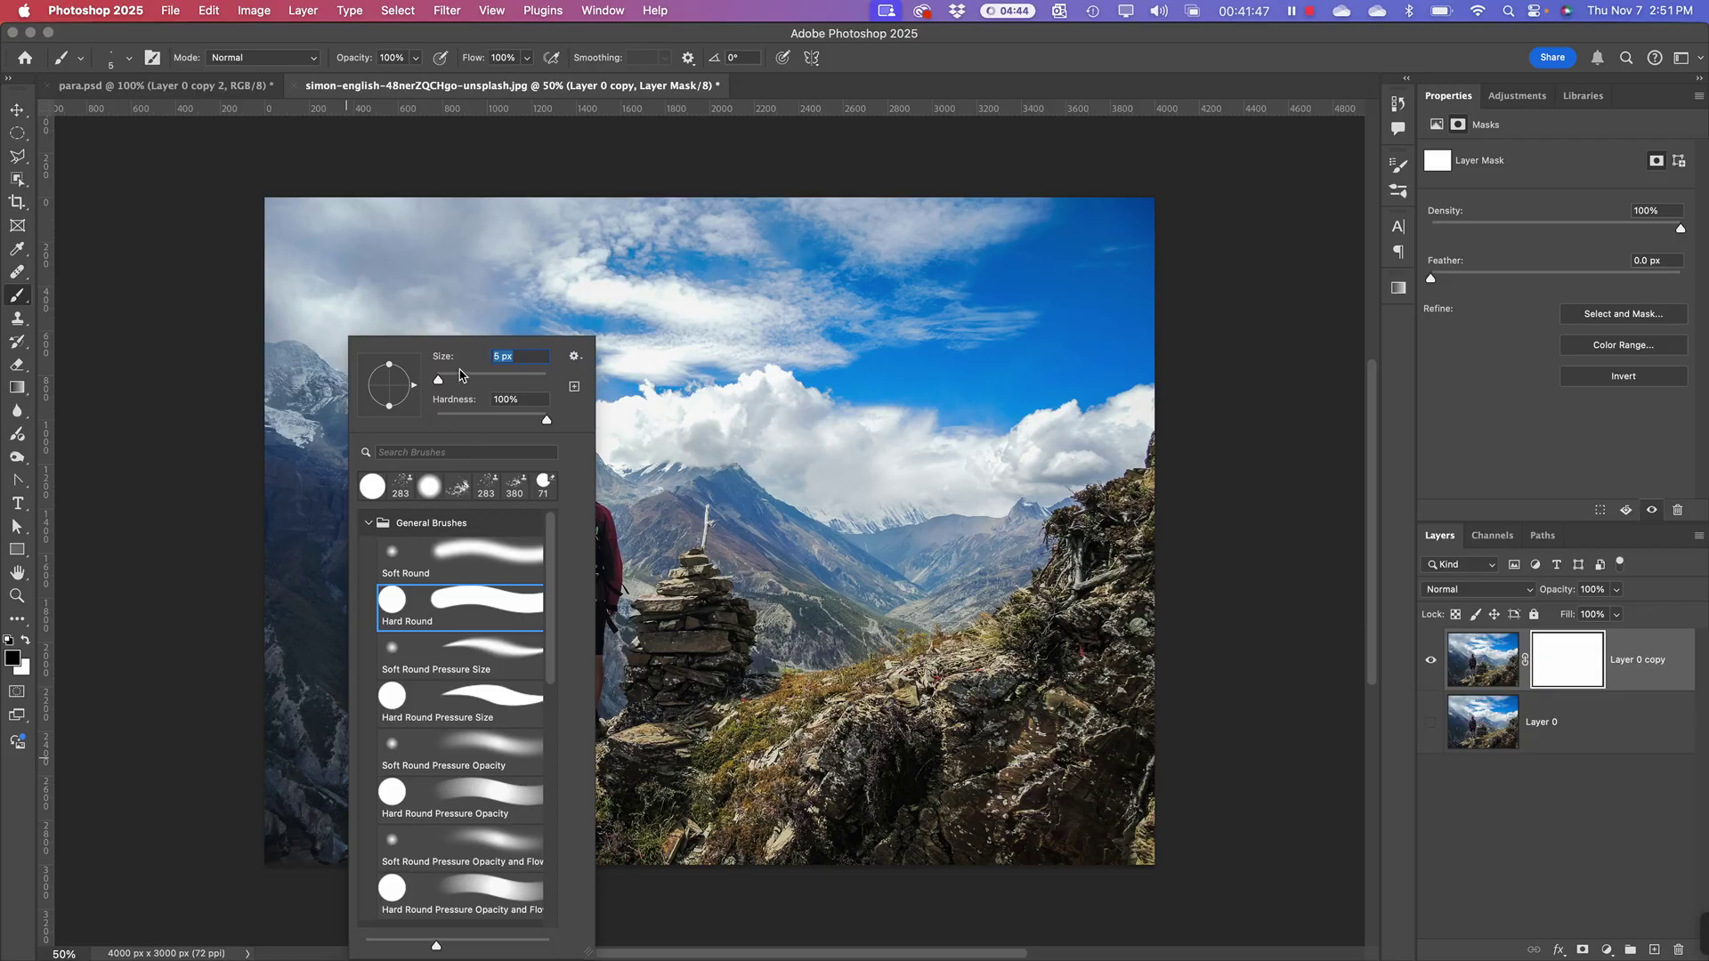
pyautogui.moveTo(461, 375); pyautogui.dragTo(505, 379)
# Step: Paint black on Layer 0 copy's mask over sky and distant mountains, enlarging the brush to 800 px
pyautogui.click(265, 783)
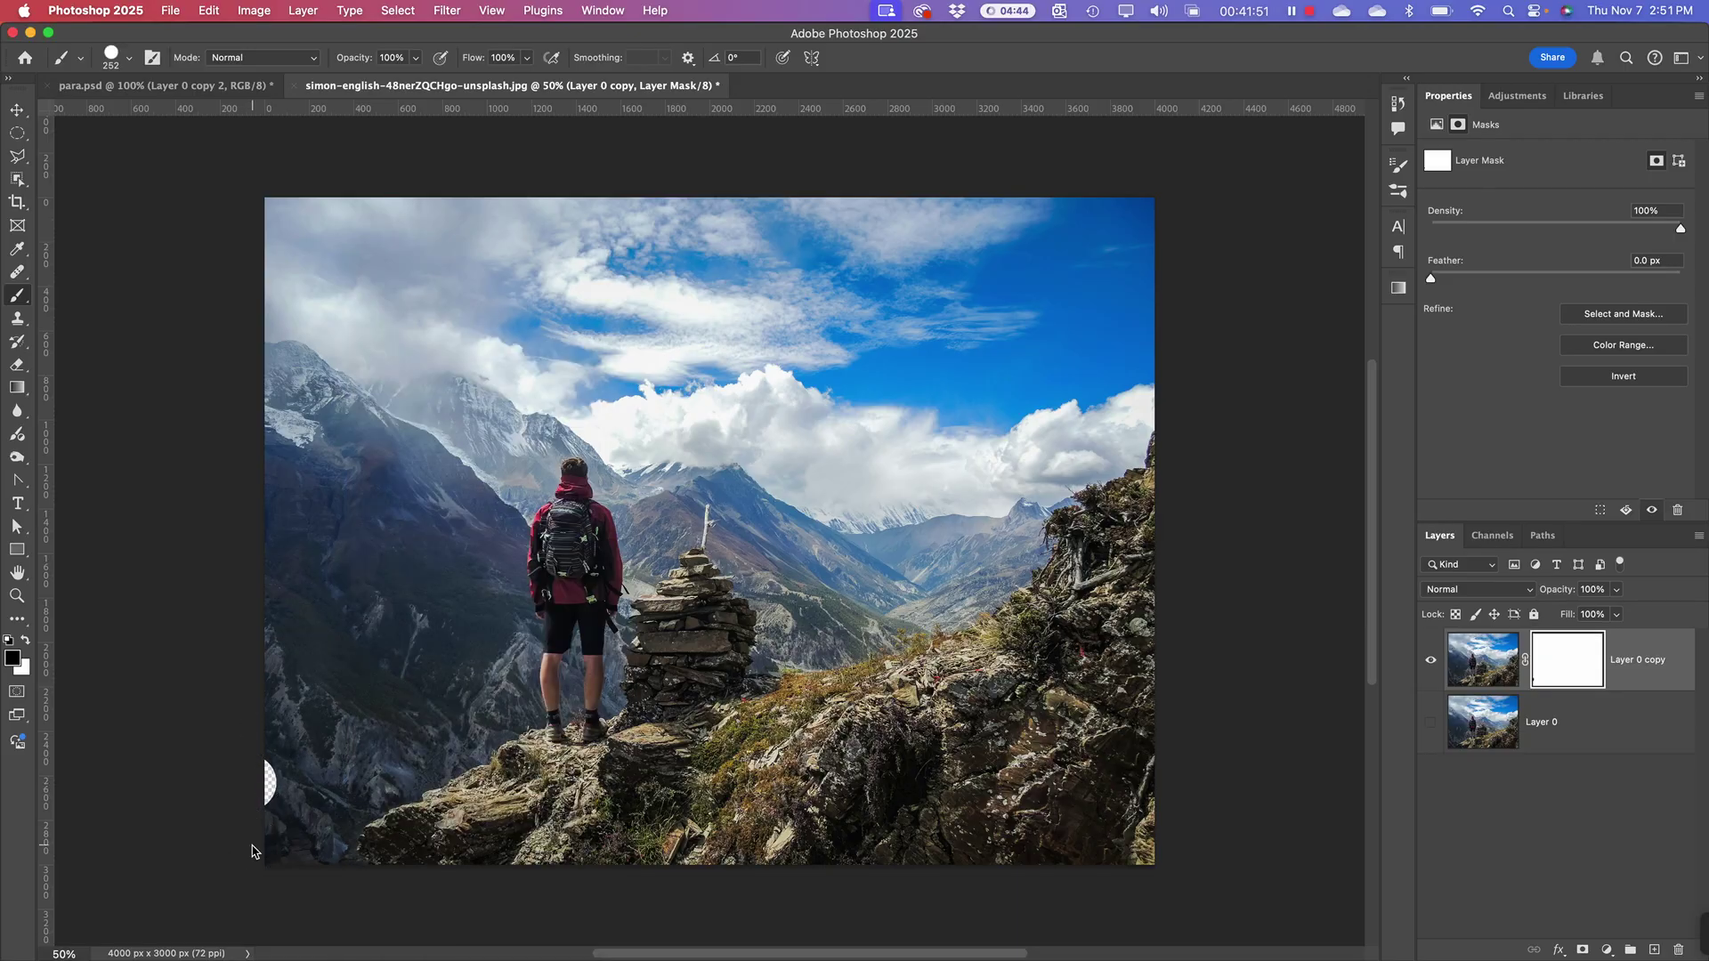
pyautogui.moveTo(317, 846)
pyautogui.mouseDown()
pyautogui.moveTo(402, 763)
pyautogui.moveTo(499, 712)
pyautogui.moveTo(503, 544)
pyautogui.moveTo(524, 507)
pyautogui.mouseUp()
pyautogui.press('super+z')
pyautogui.moveTo(514, 708)
pyautogui.mouseDown()
pyautogui.moveTo(383, 774)
pyautogui.moveTo(321, 835)
pyautogui.moveTo(270, 849)
pyautogui.moveTo(278, 749)
pyautogui.mouseUp()
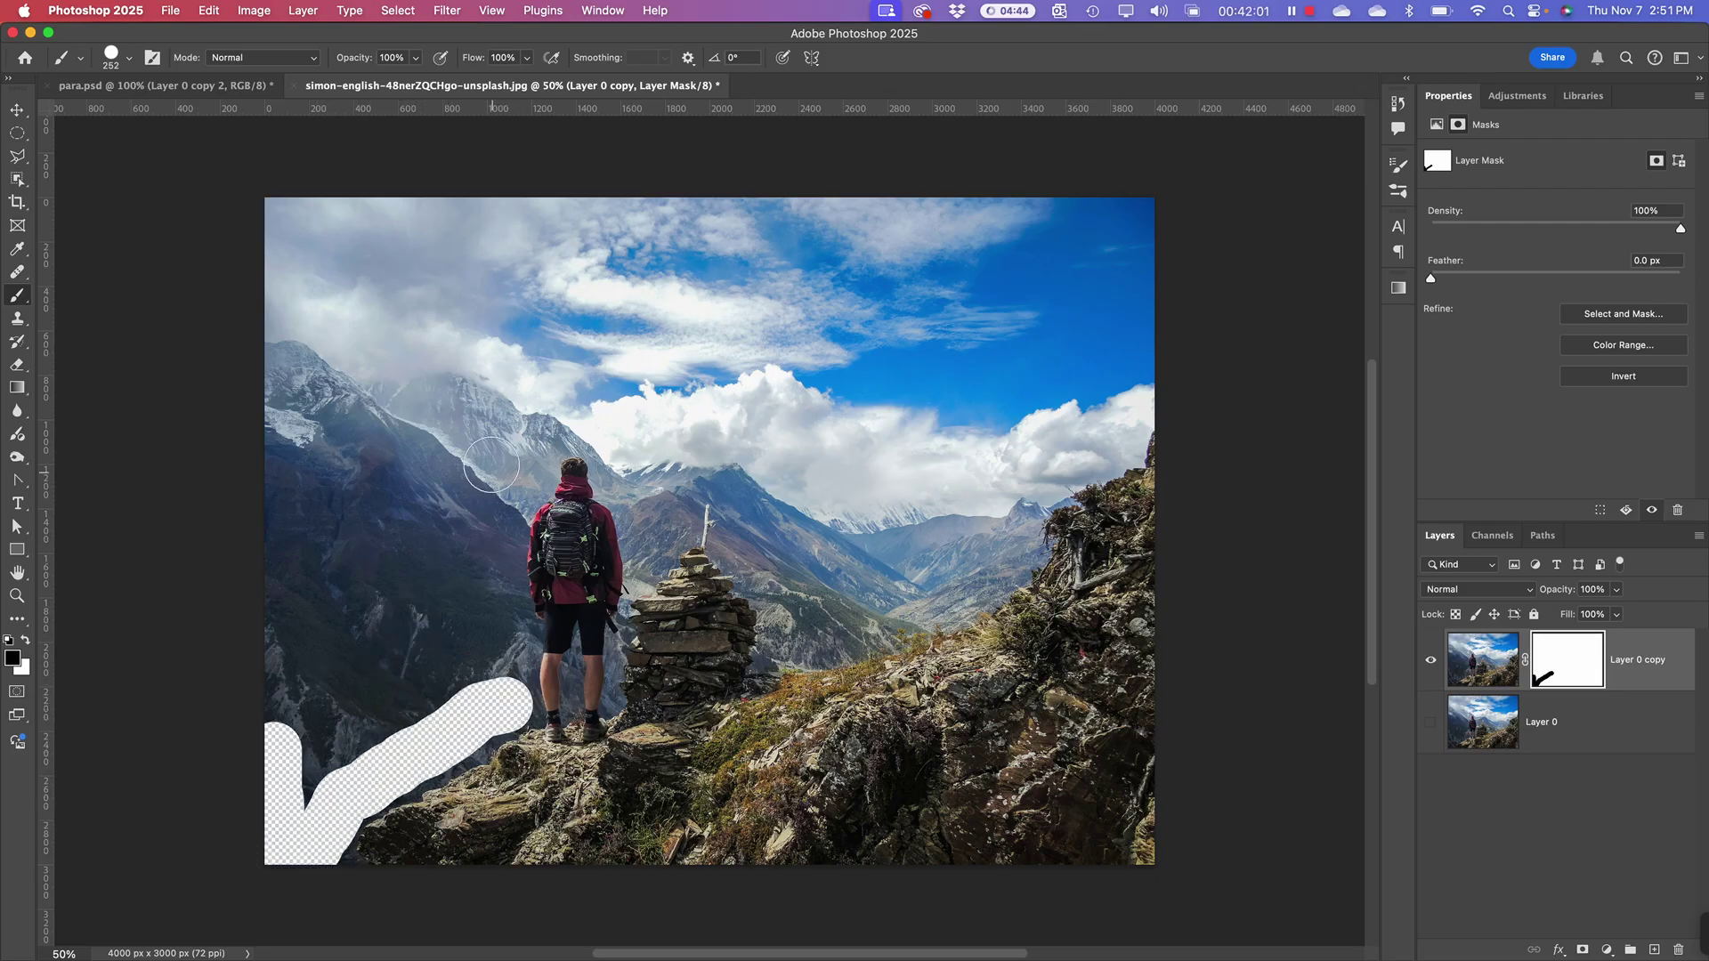
pyautogui.moveTo(564, 428)
pyautogui.mouseDown()
pyautogui.moveTo(537, 435)
pyautogui.moveTo(509, 494)
pyautogui.moveTo(502, 692)
pyautogui.mouseUp()
pyautogui.moveTo(601, 449)
pyautogui.mouseDown()
pyautogui.moveTo(648, 542)
pyautogui.moveTo(676, 471)
pyautogui.moveTo(743, 472)
pyautogui.moveTo(792, 640)
pyautogui.moveTo(973, 566)
pyautogui.moveTo(1004, 501)
pyautogui.moveTo(1153, 384)
pyautogui.moveTo(913, 417)
pyautogui.moveTo(836, 366)
pyautogui.mouseUp()
pyautogui.moveTo(282, 198)
pyautogui.mouseDown()
pyautogui.moveTo(1023, 217)
pyautogui.moveTo(1145, 242)
pyautogui.moveTo(1137, 210)
pyautogui.moveTo(1151, 282)
pyautogui.moveTo(1058, 335)
pyautogui.moveTo(698, 272)
pyautogui.moveTo(450, 312)
pyautogui.mouseUp()
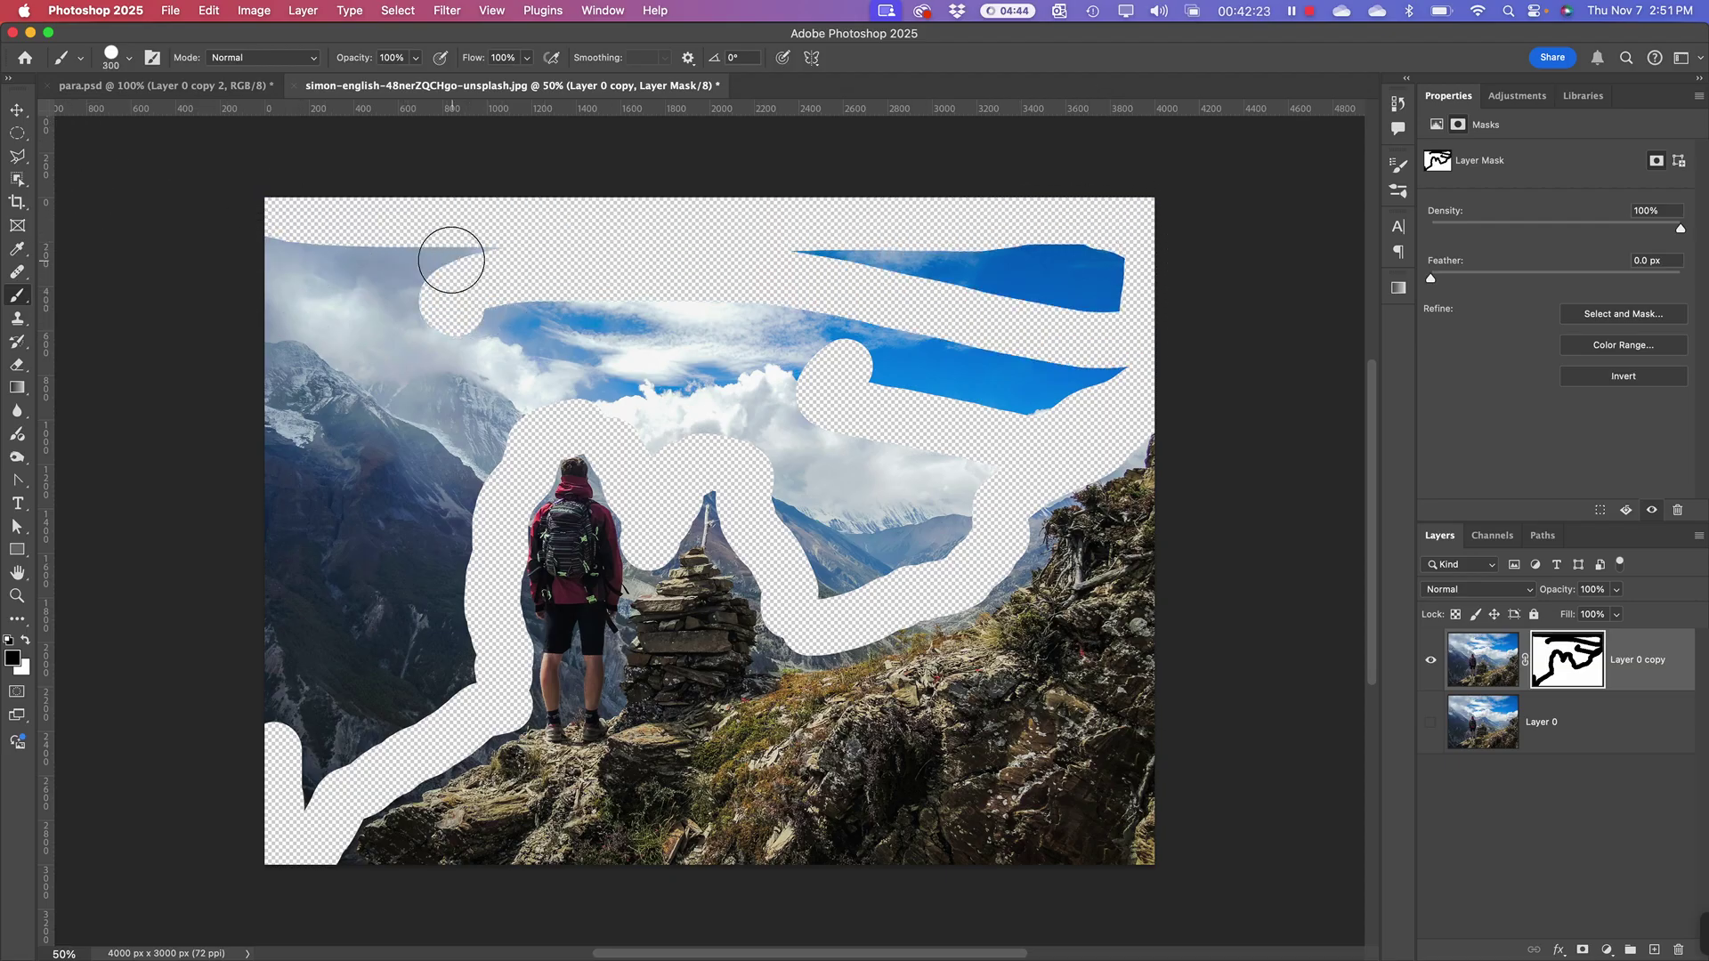
pyautogui.press(']')
pyautogui.press(']')
pyautogui.press(']')
pyautogui.press(']')
pyautogui.press(']')
pyautogui.press(']')
pyautogui.moveTo(330, 300)
pyautogui.mouseDown()
pyautogui.moveTo(296, 292)
pyautogui.moveTo(898, 252)
pyautogui.moveTo(1096, 285)
pyautogui.moveTo(1050, 392)
pyautogui.moveTo(825, 347)
pyautogui.moveTo(666, 348)
pyautogui.moveTo(702, 332)
pyautogui.moveTo(595, 343)
pyautogui.moveTo(748, 377)
pyautogui.moveTo(837, 426)
pyautogui.moveTo(858, 524)
pyautogui.moveTo(921, 429)
pyautogui.moveTo(495, 272)
pyautogui.moveTo(249, 450)
pyautogui.moveTo(416, 379)
pyautogui.moveTo(432, 410)
pyautogui.moveTo(404, 480)
pyautogui.moveTo(413, 633)
pyautogui.moveTo(327, 687)
pyautogui.moveTo(316, 721)
pyautogui.moveTo(289, 669)
pyautogui.moveTo(308, 527)
pyautogui.moveTo(278, 427)
pyautogui.mouseUp()
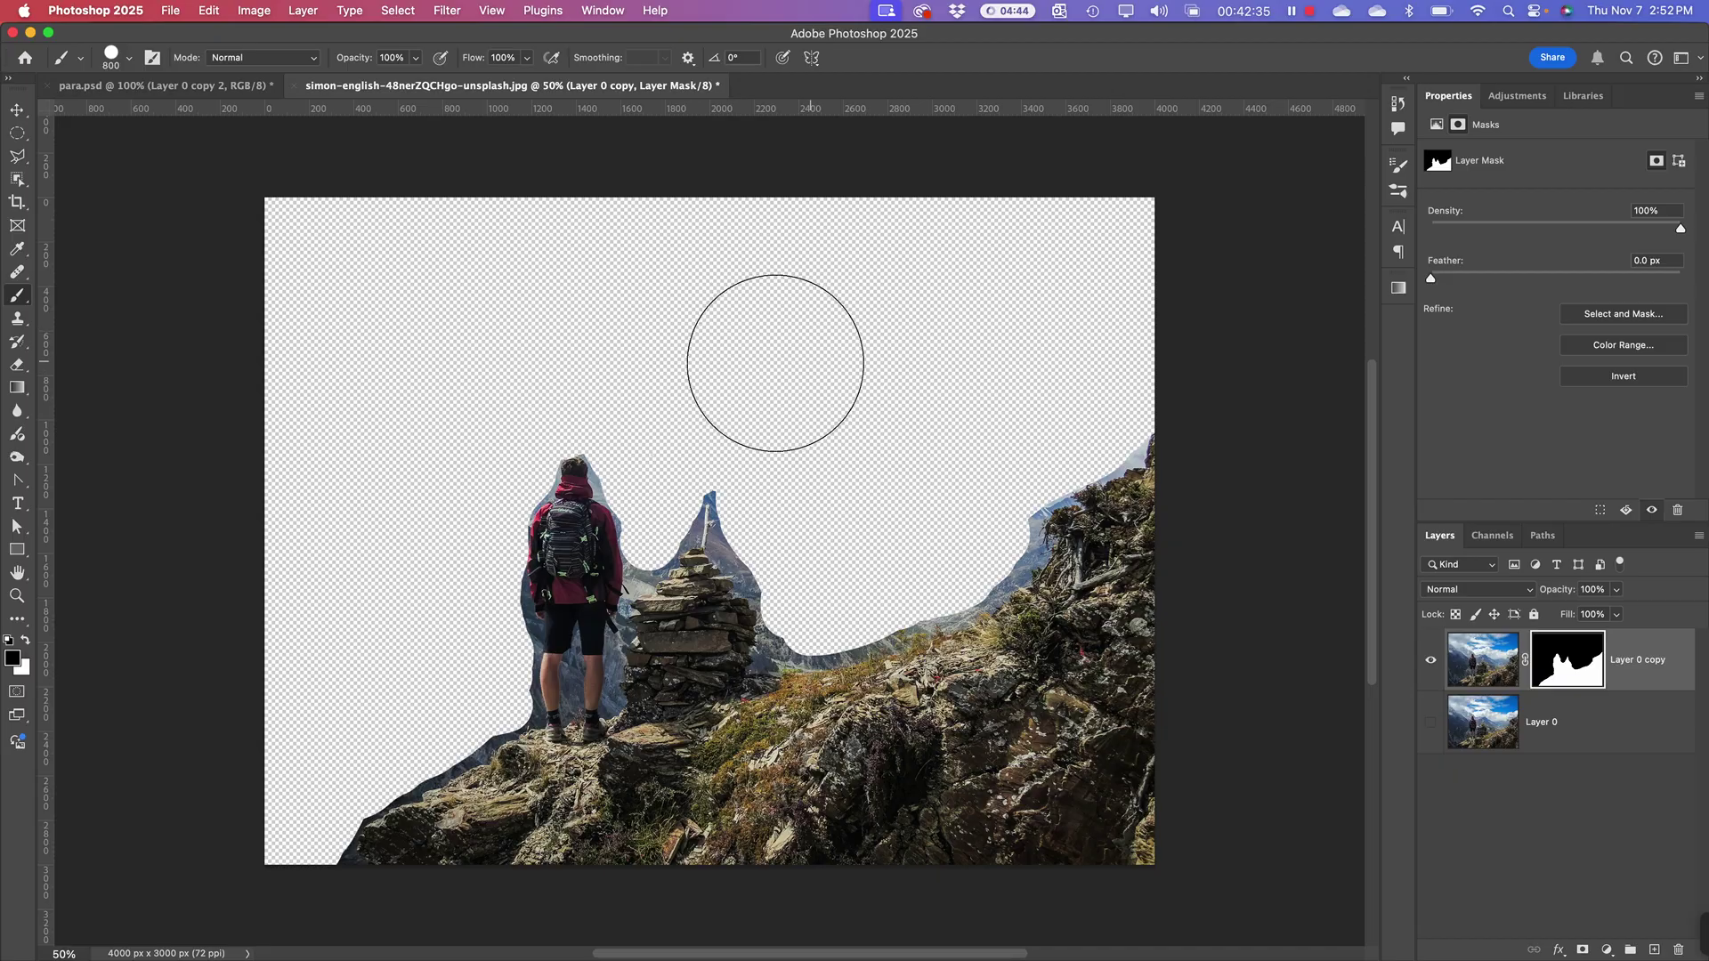
pyautogui.click(17, 110)
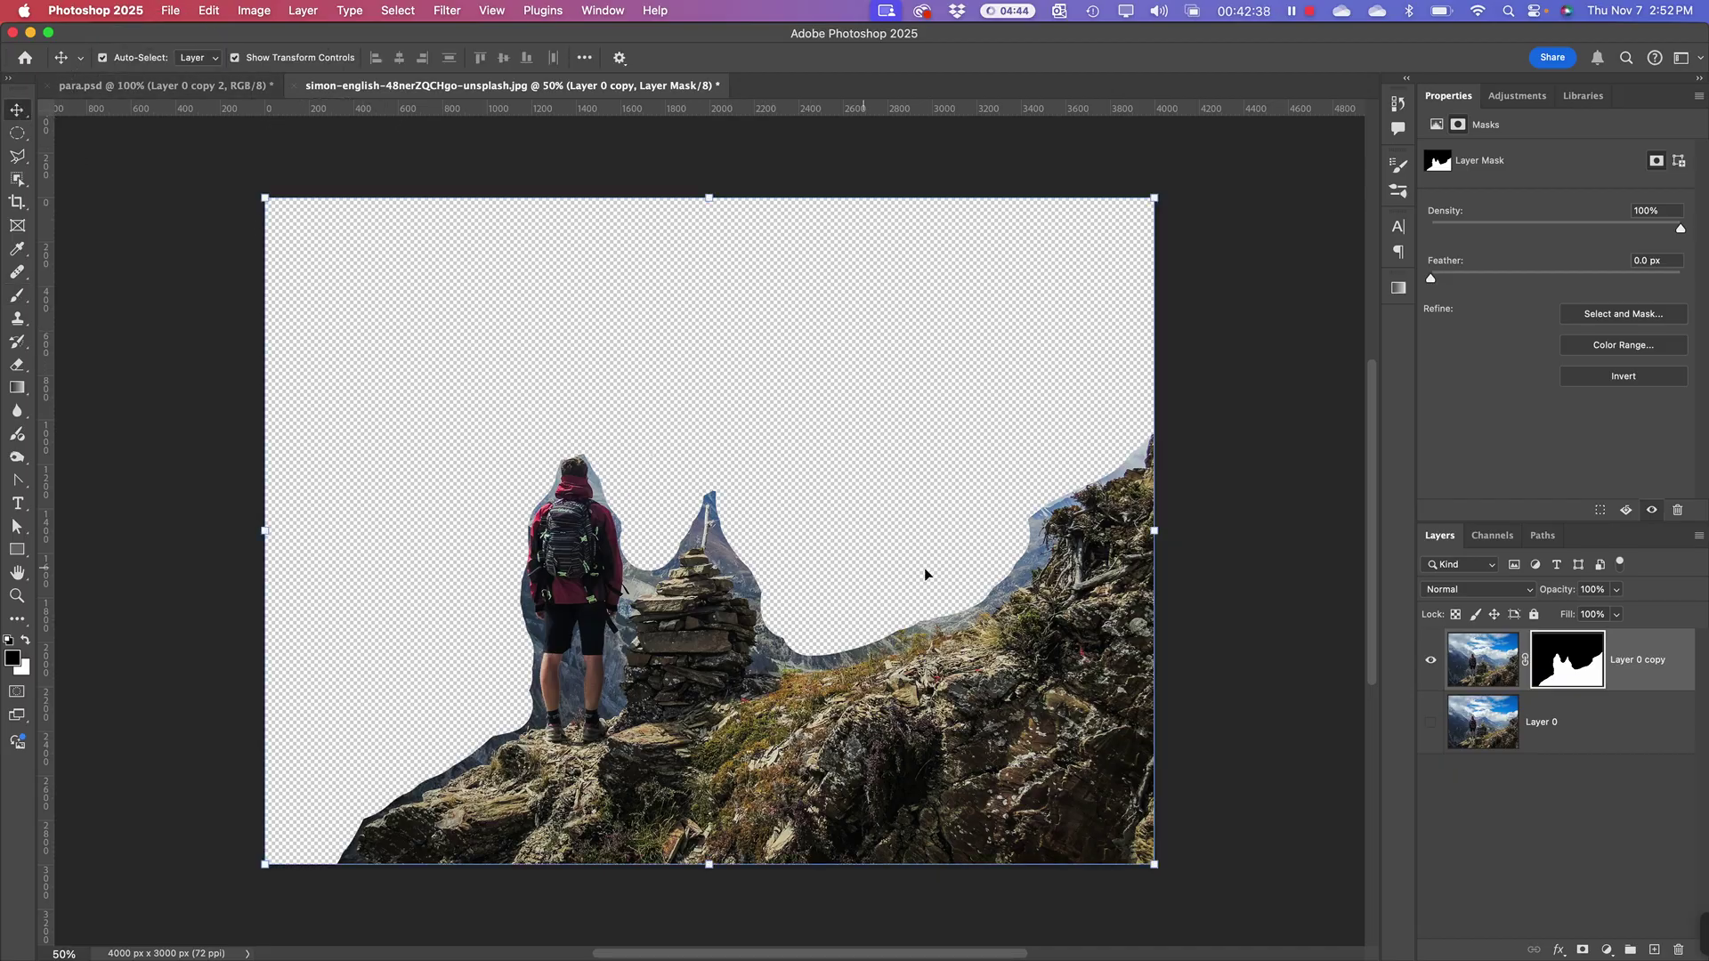
# Step: Load the copy's mask as a selection, hide Layer 0 copy, and select the visible Layer 0
pyautogui.keyDown('super'); pyautogui.click(1568, 663); pyautogui.keyUp('super')
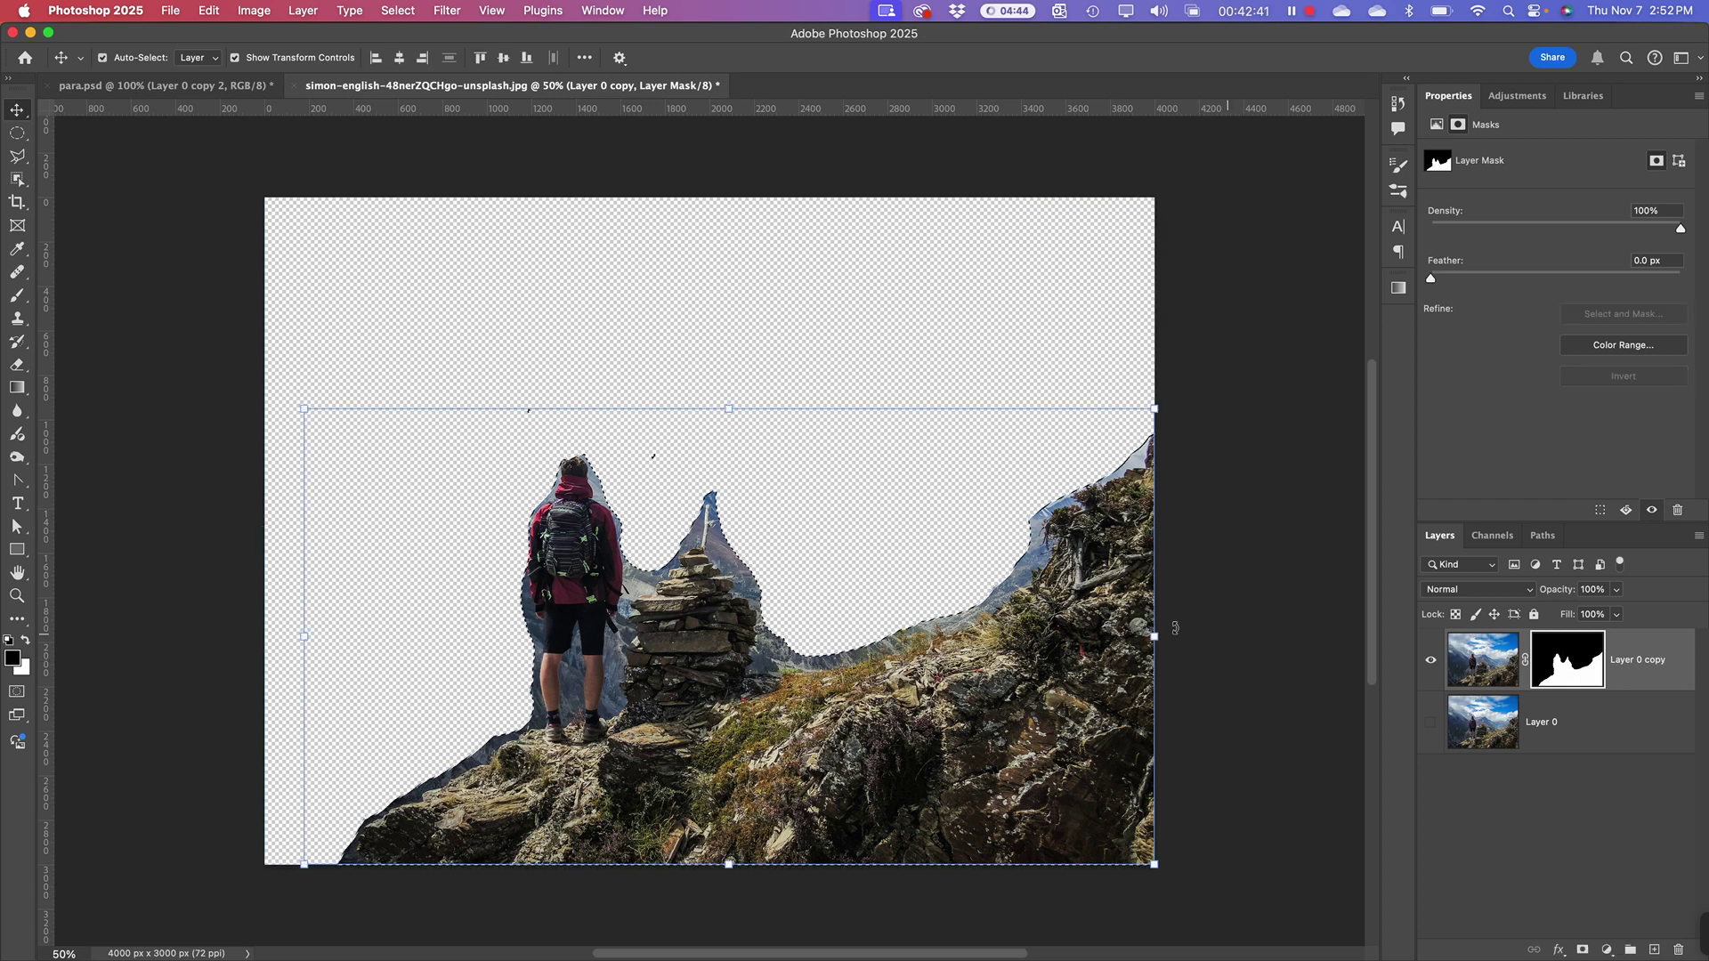
pyautogui.click(1431, 659)
pyautogui.click(1430, 722)
pyautogui.click(1466, 739)
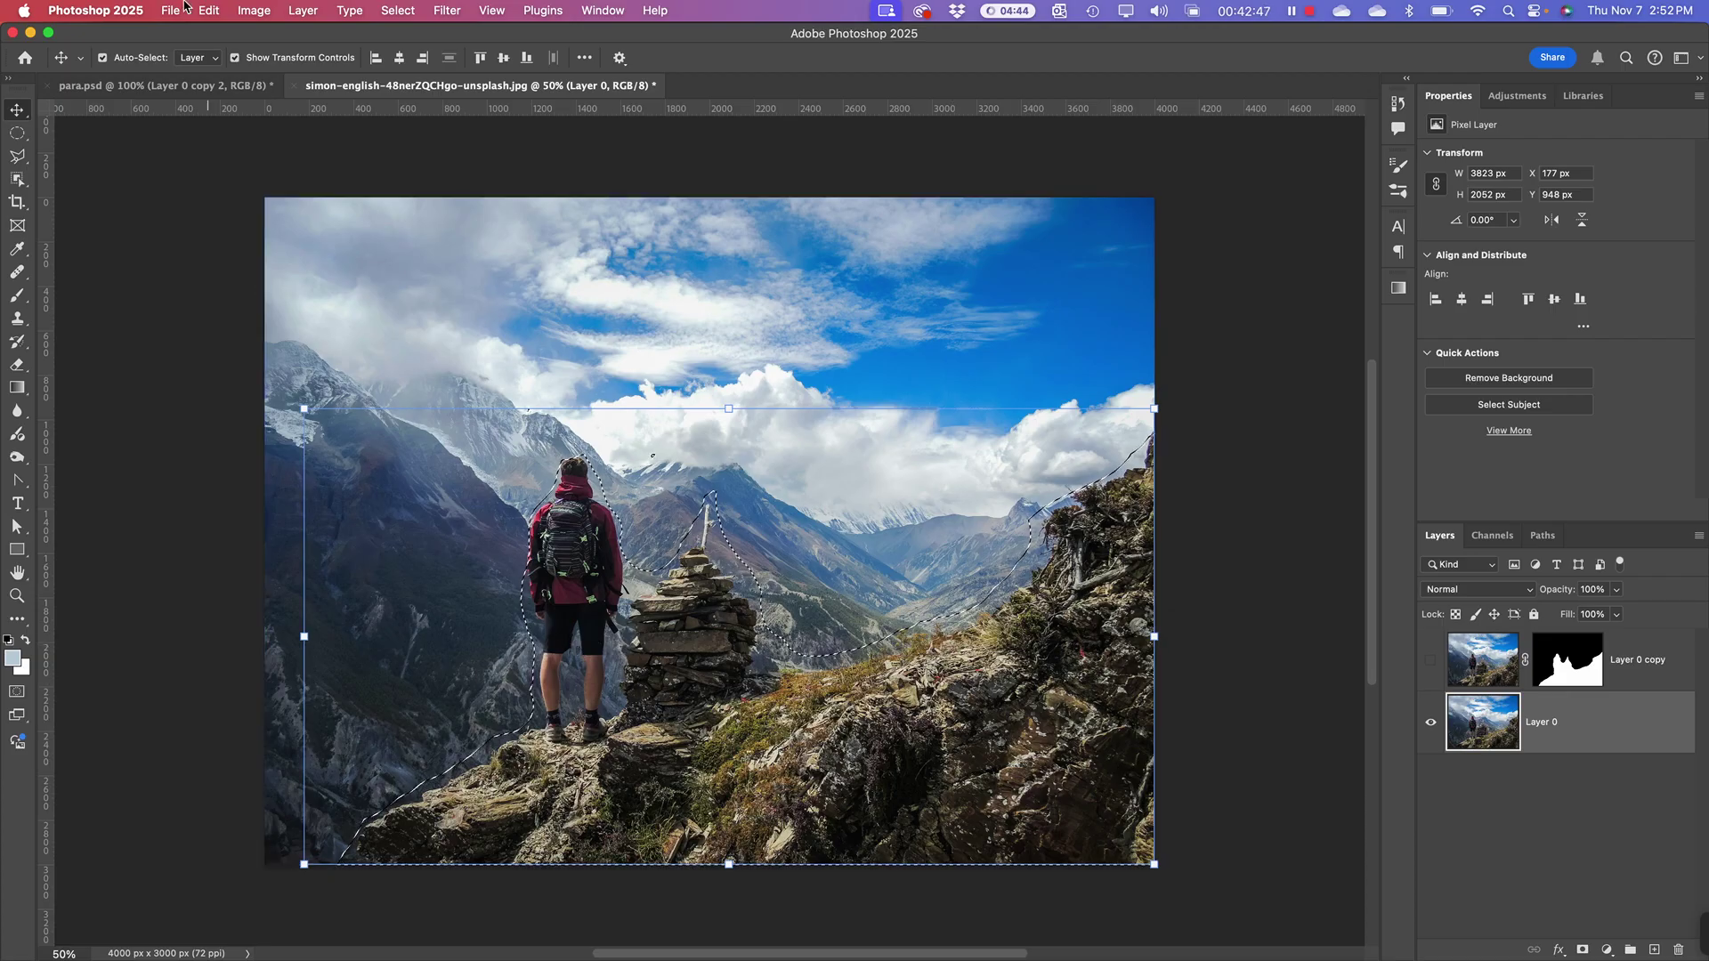
# Step: Apply Content-Aware Fill with Output To: New Layer, then deselect
pyautogui.click(255, 11)
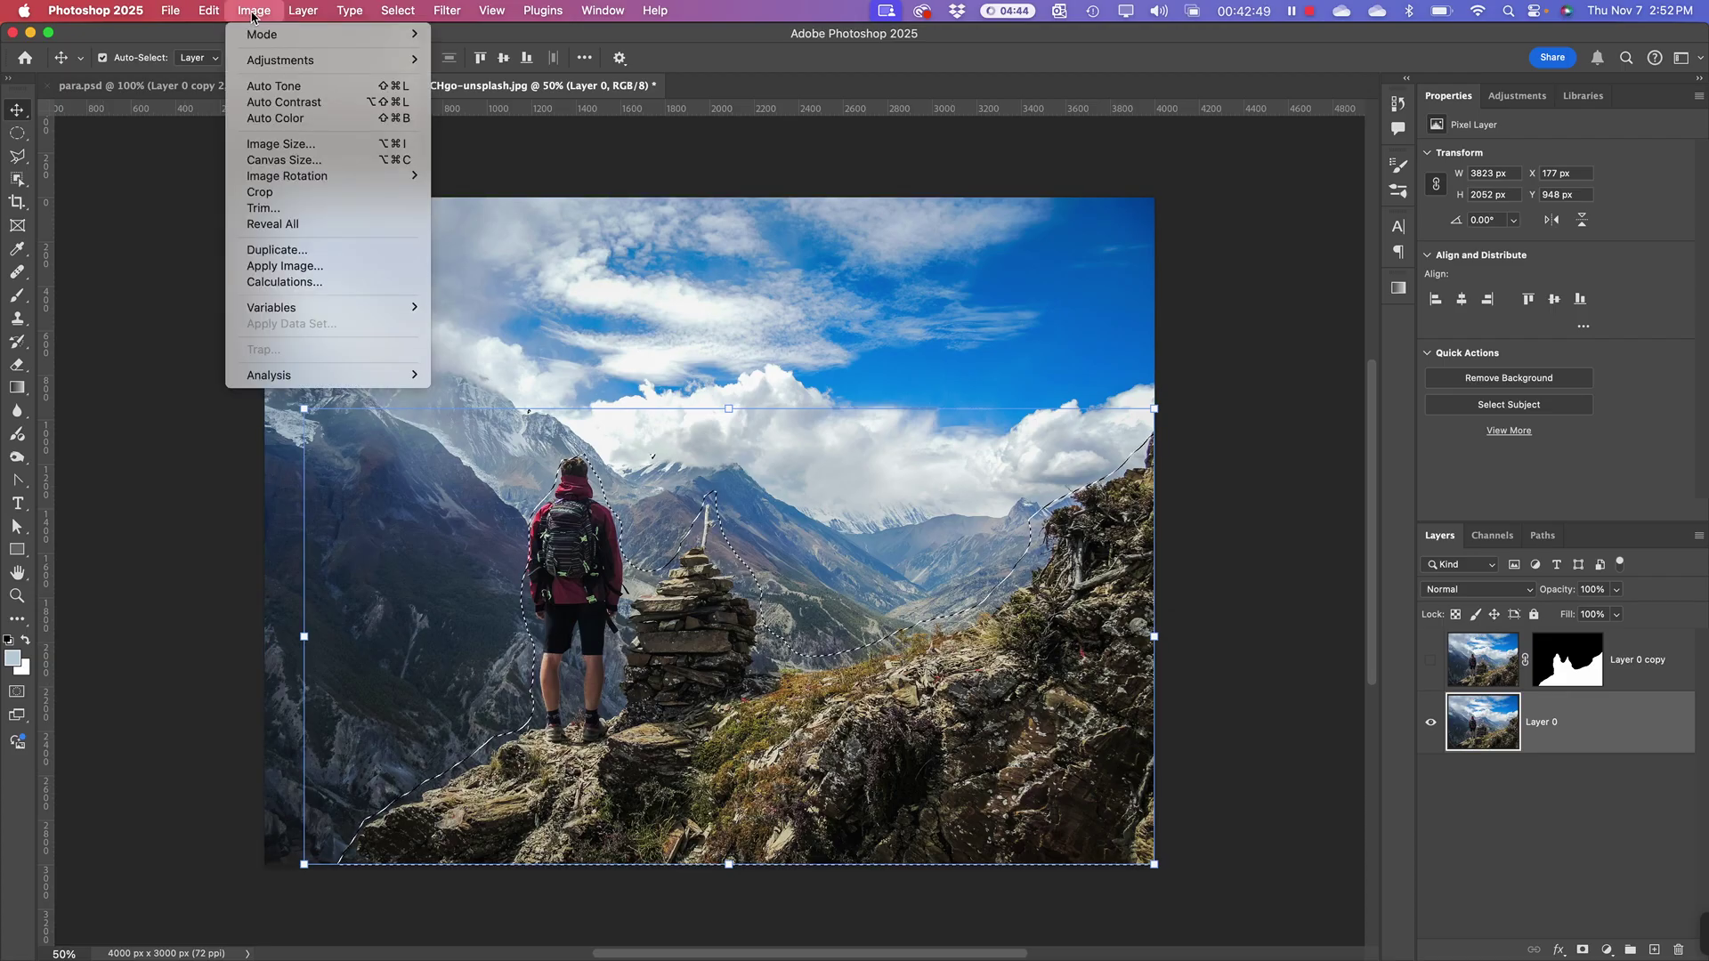
pyautogui.moveTo(210, 11)
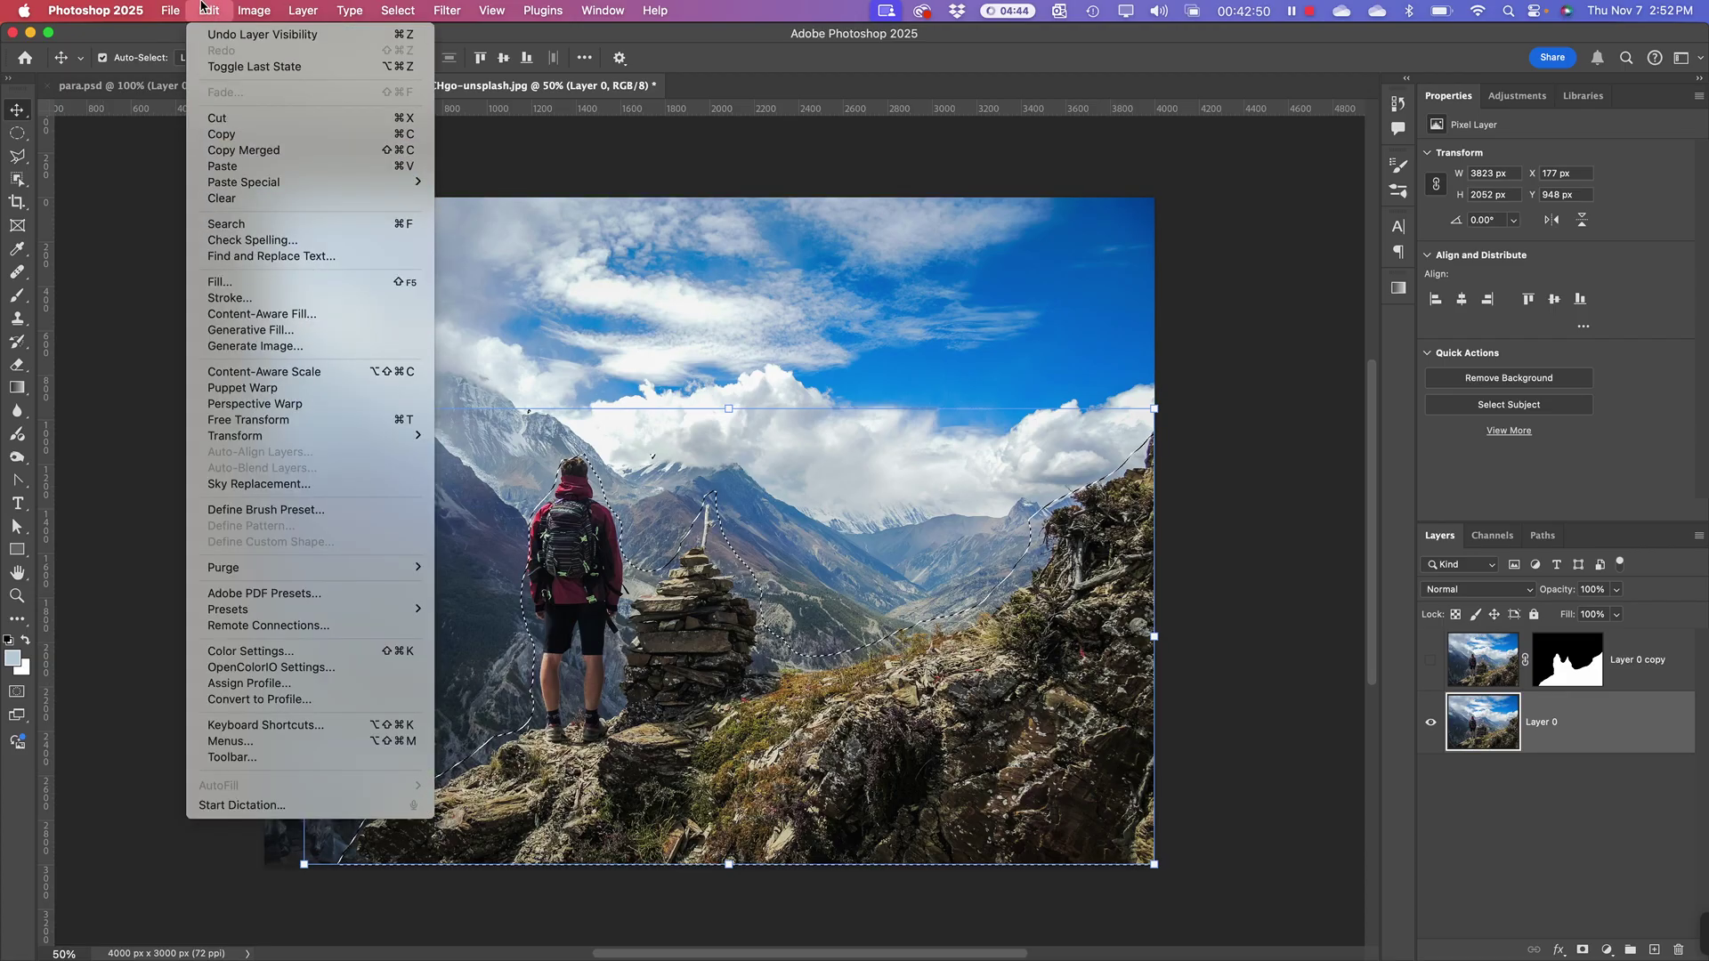
pyautogui.click(236, 316)
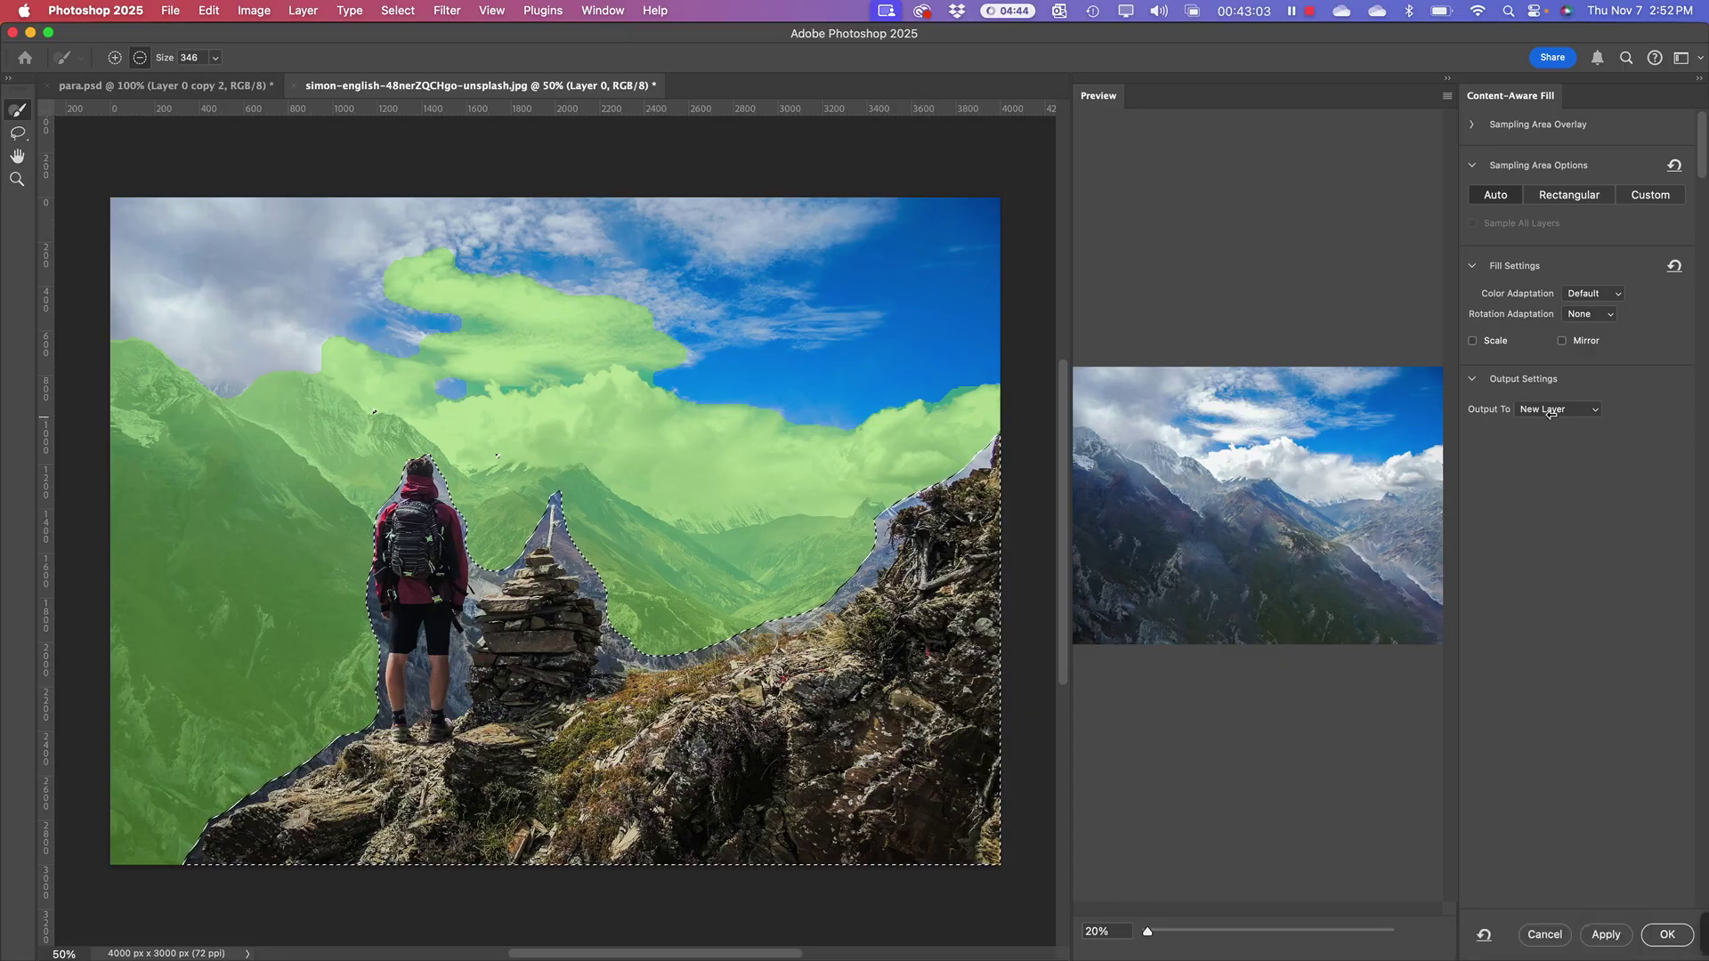
pyautogui.click(1550, 412)
pyautogui.click(1630, 592)
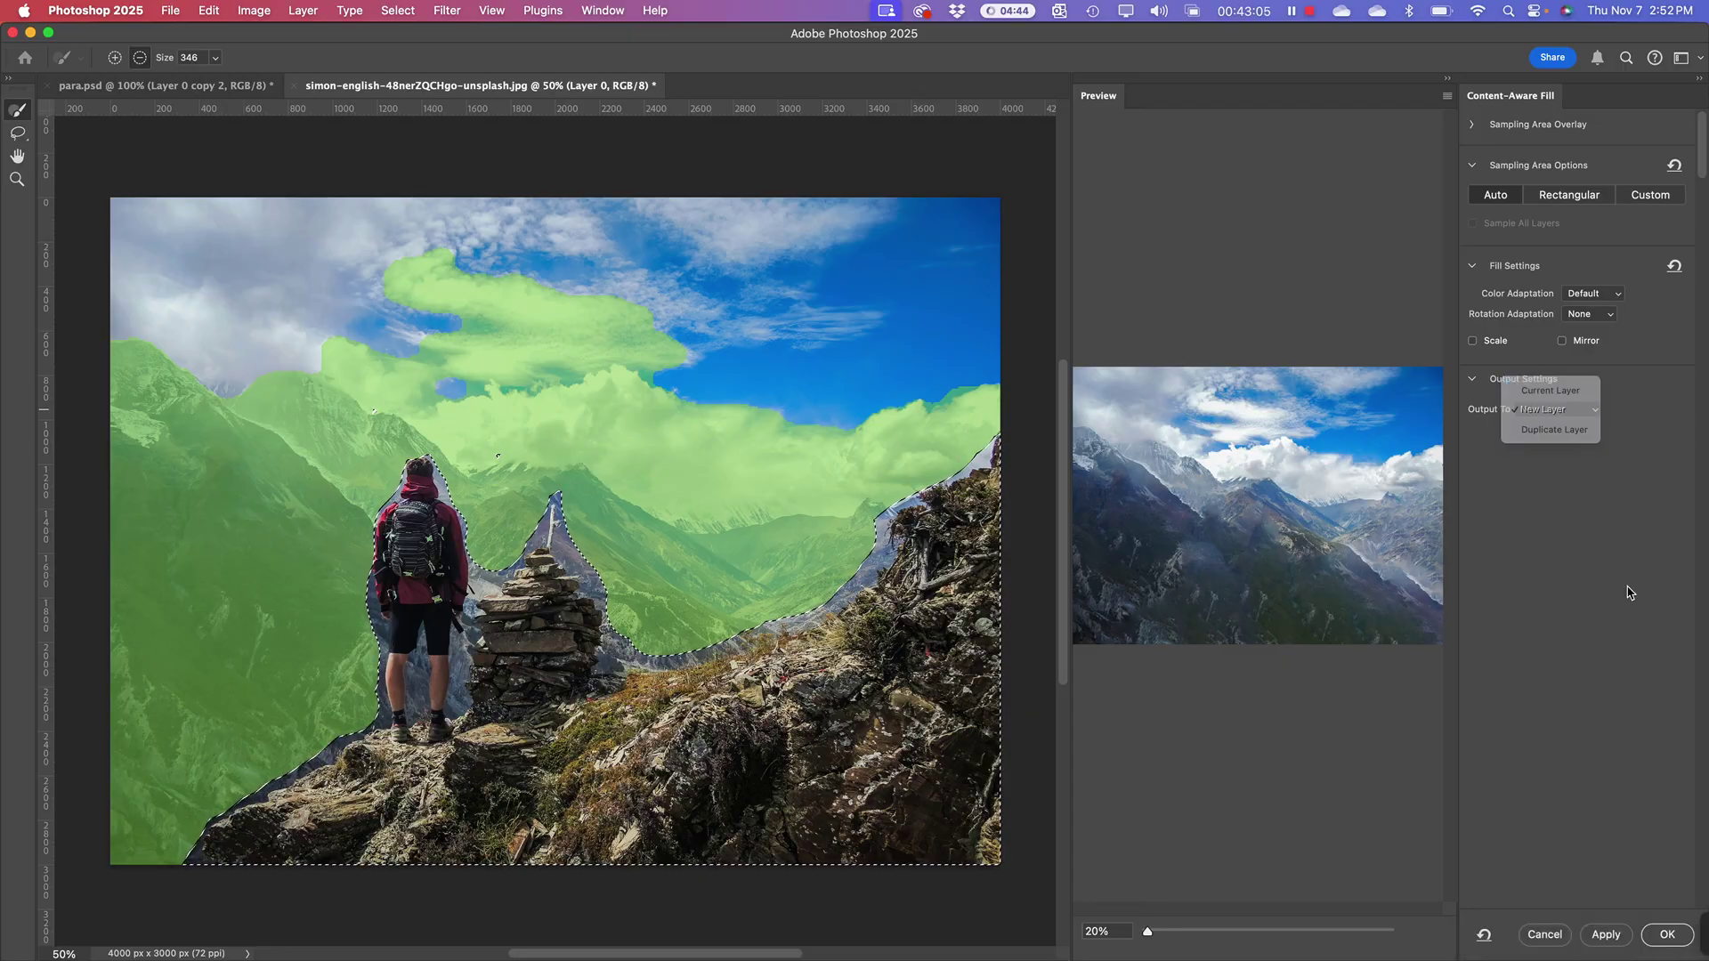
pyautogui.click(1644, 932)
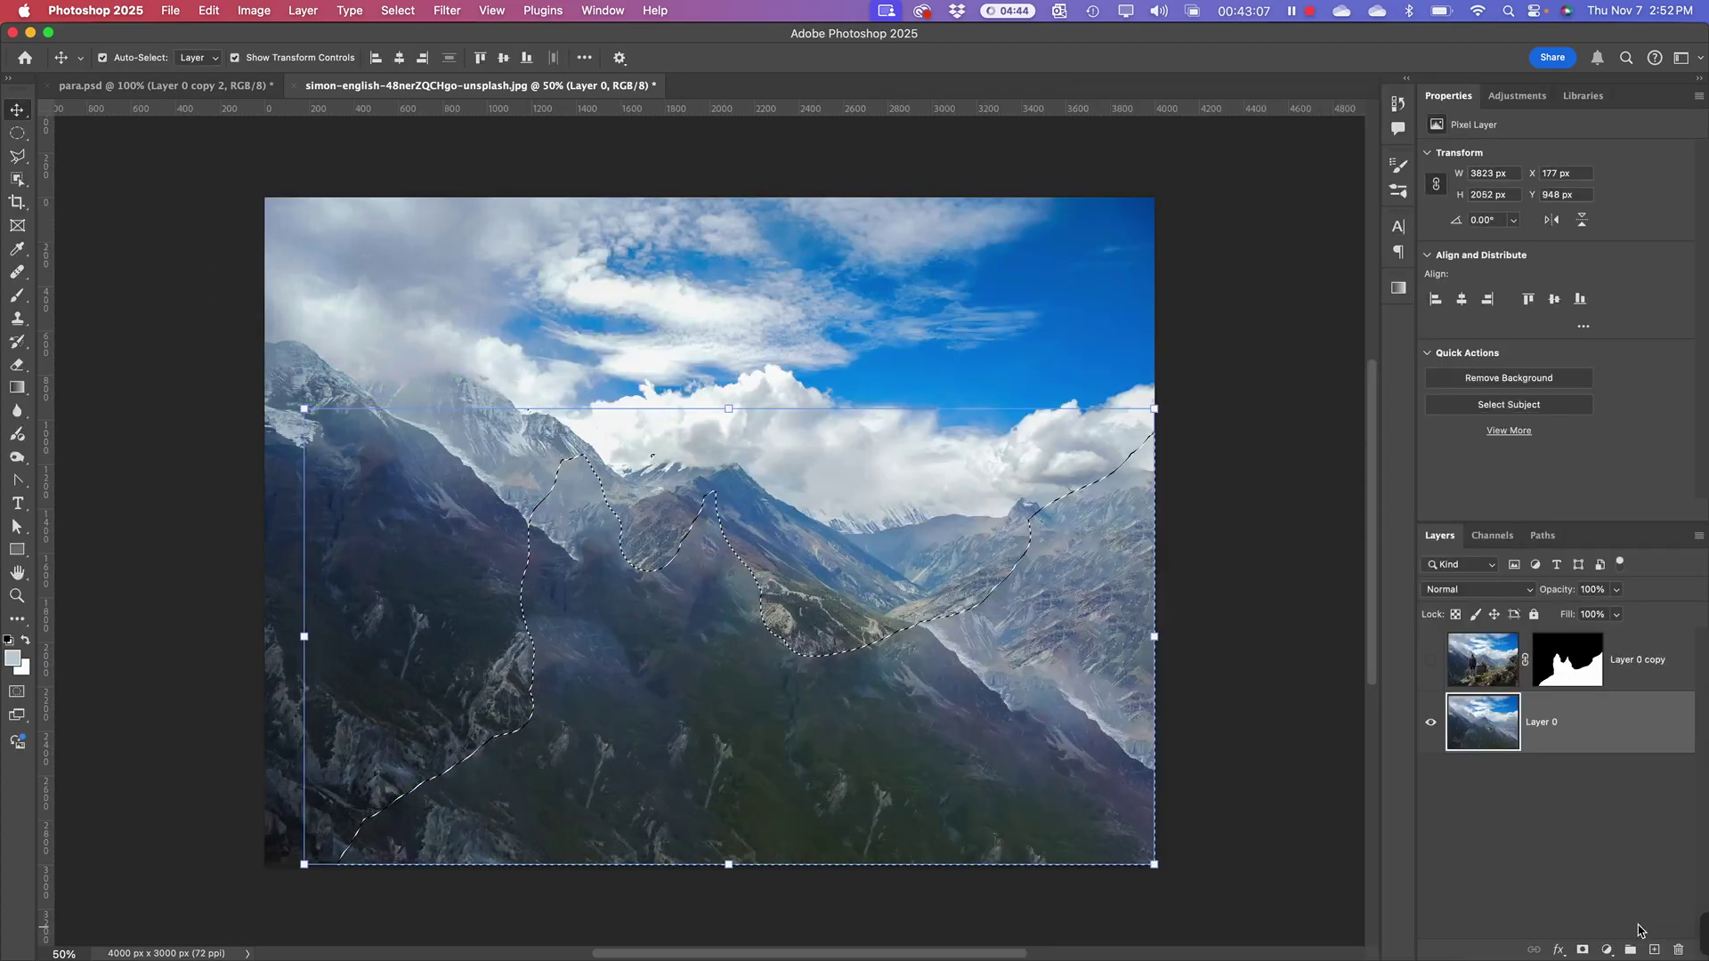
pyautogui.press('super+d')
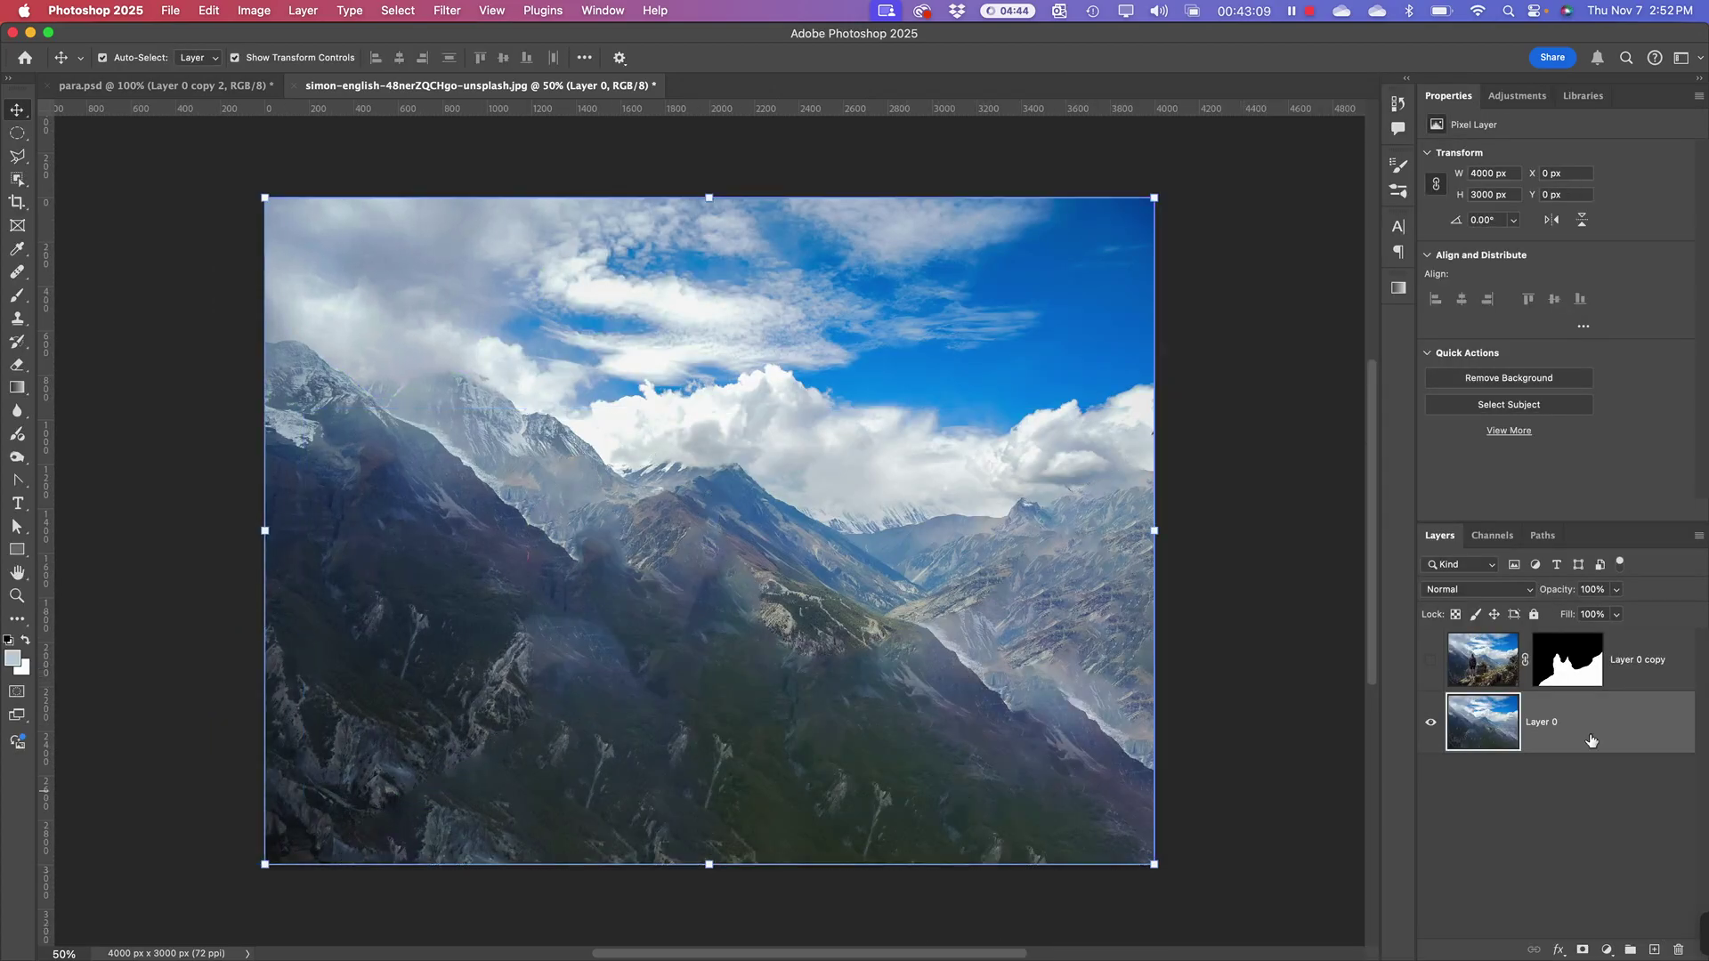
# Step: Make Layer 0 copy visible and selected, then switch to After Effects
pyautogui.click(1430, 662)
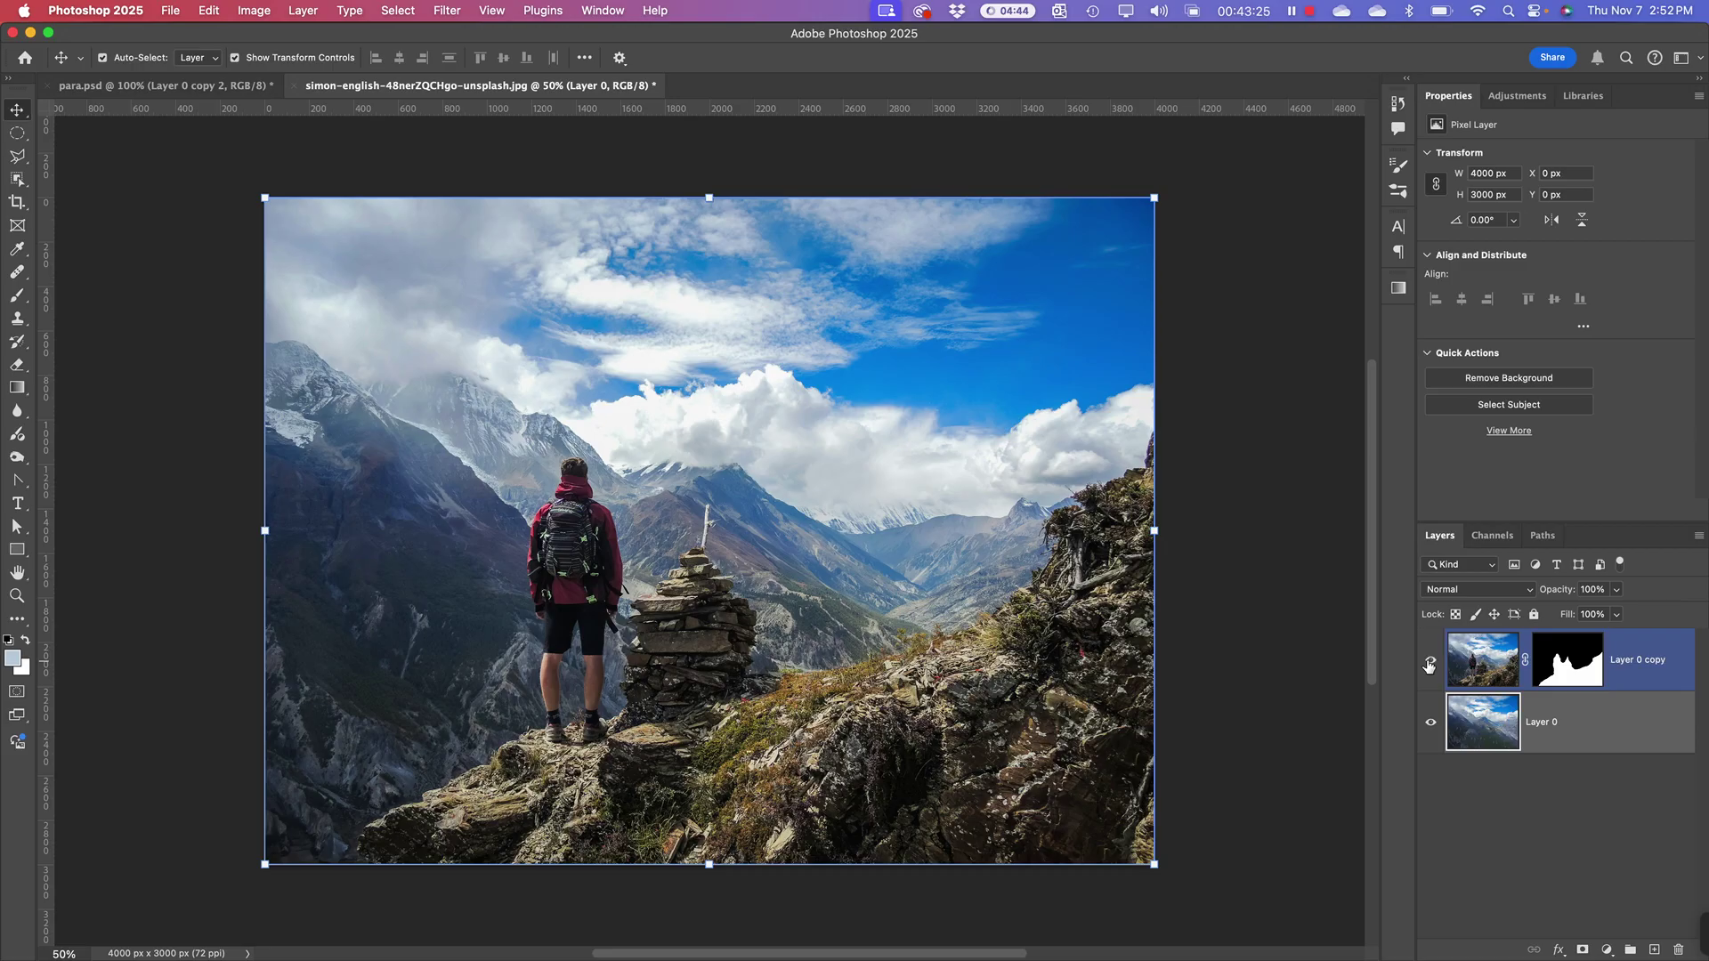
pyautogui.scroll(-2, 1232, 617)
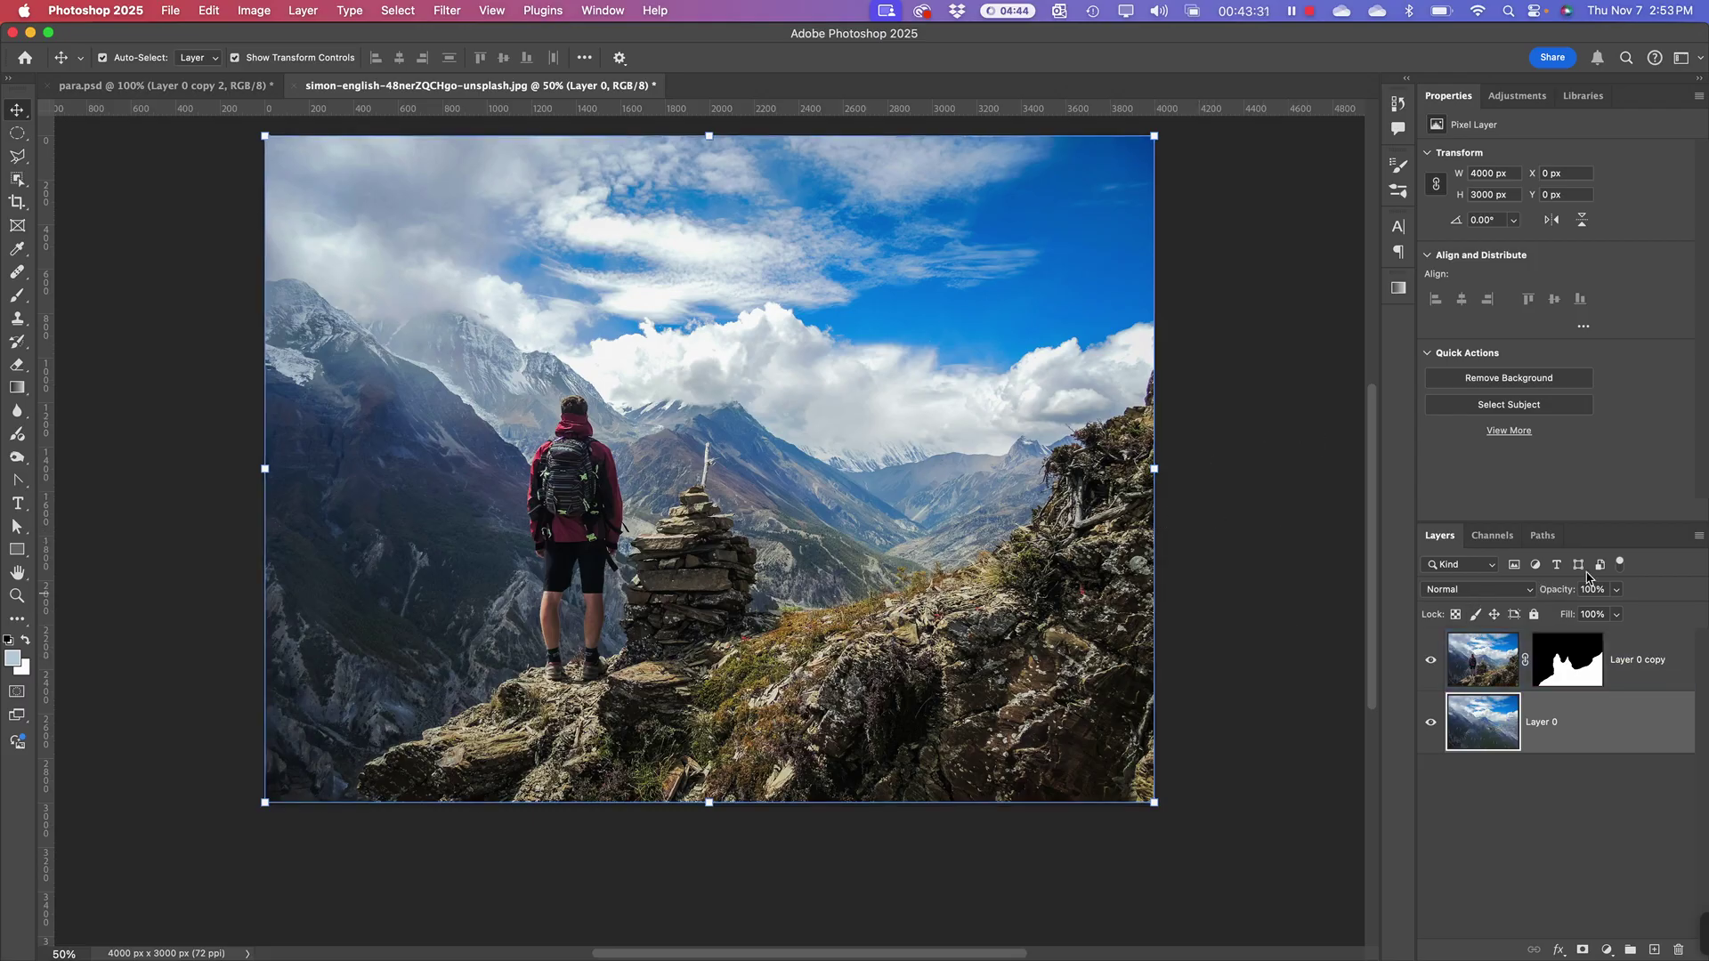
pyautogui.click(1564, 675)
pyautogui.press('super+Tab')
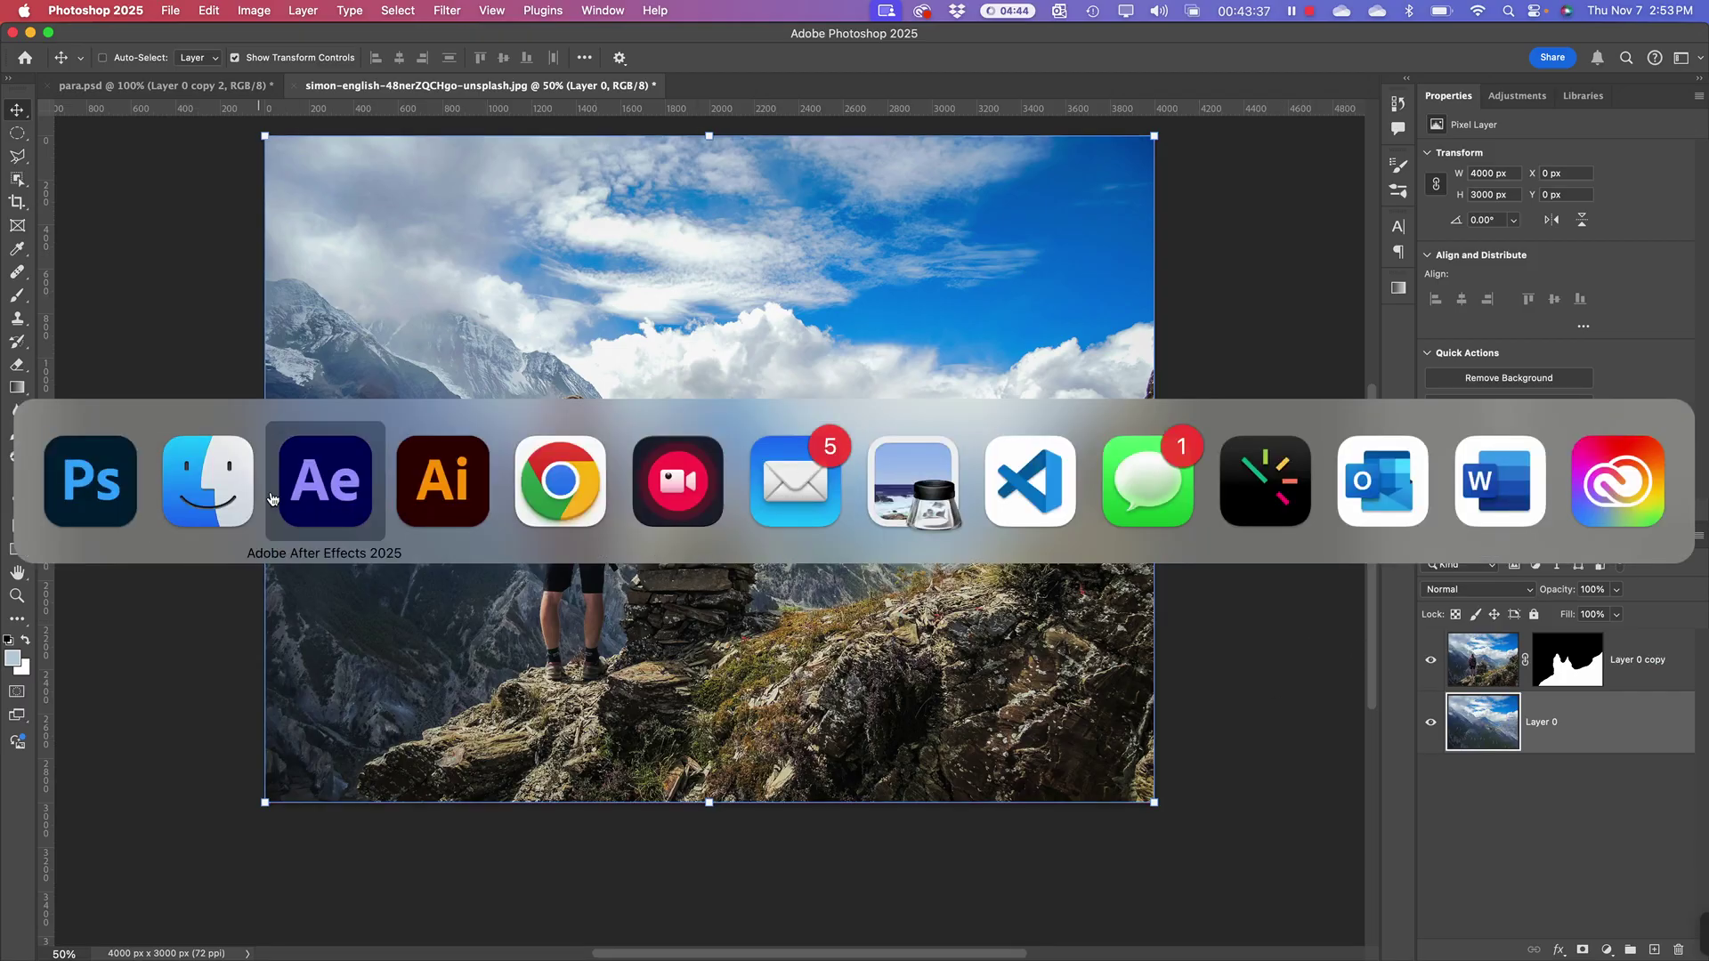
pyautogui.click(325, 480)
pyautogui.click(34, 452)
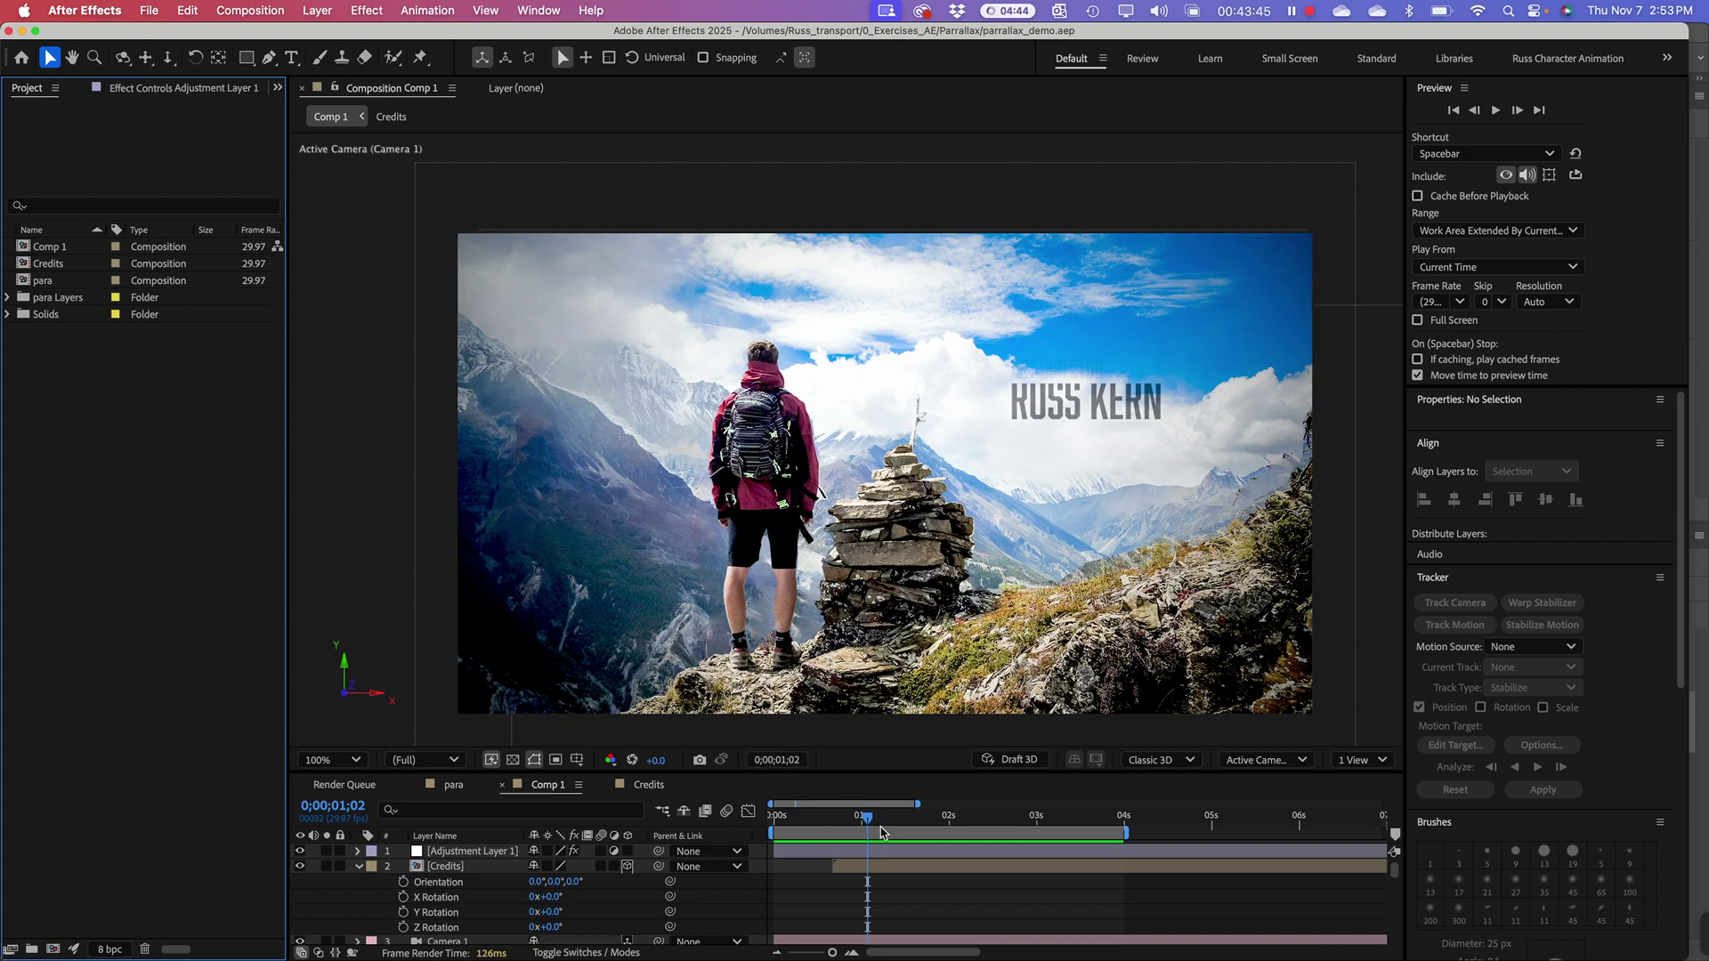
pyautogui.moveTo(870, 823)
pyautogui.mouseDown()
pyautogui.moveTo(1148, 831)
pyautogui.moveTo(755, 833)
pyautogui.moveTo(983, 832)
pyautogui.moveTo(836, 826)
pyautogui.mouseUp()
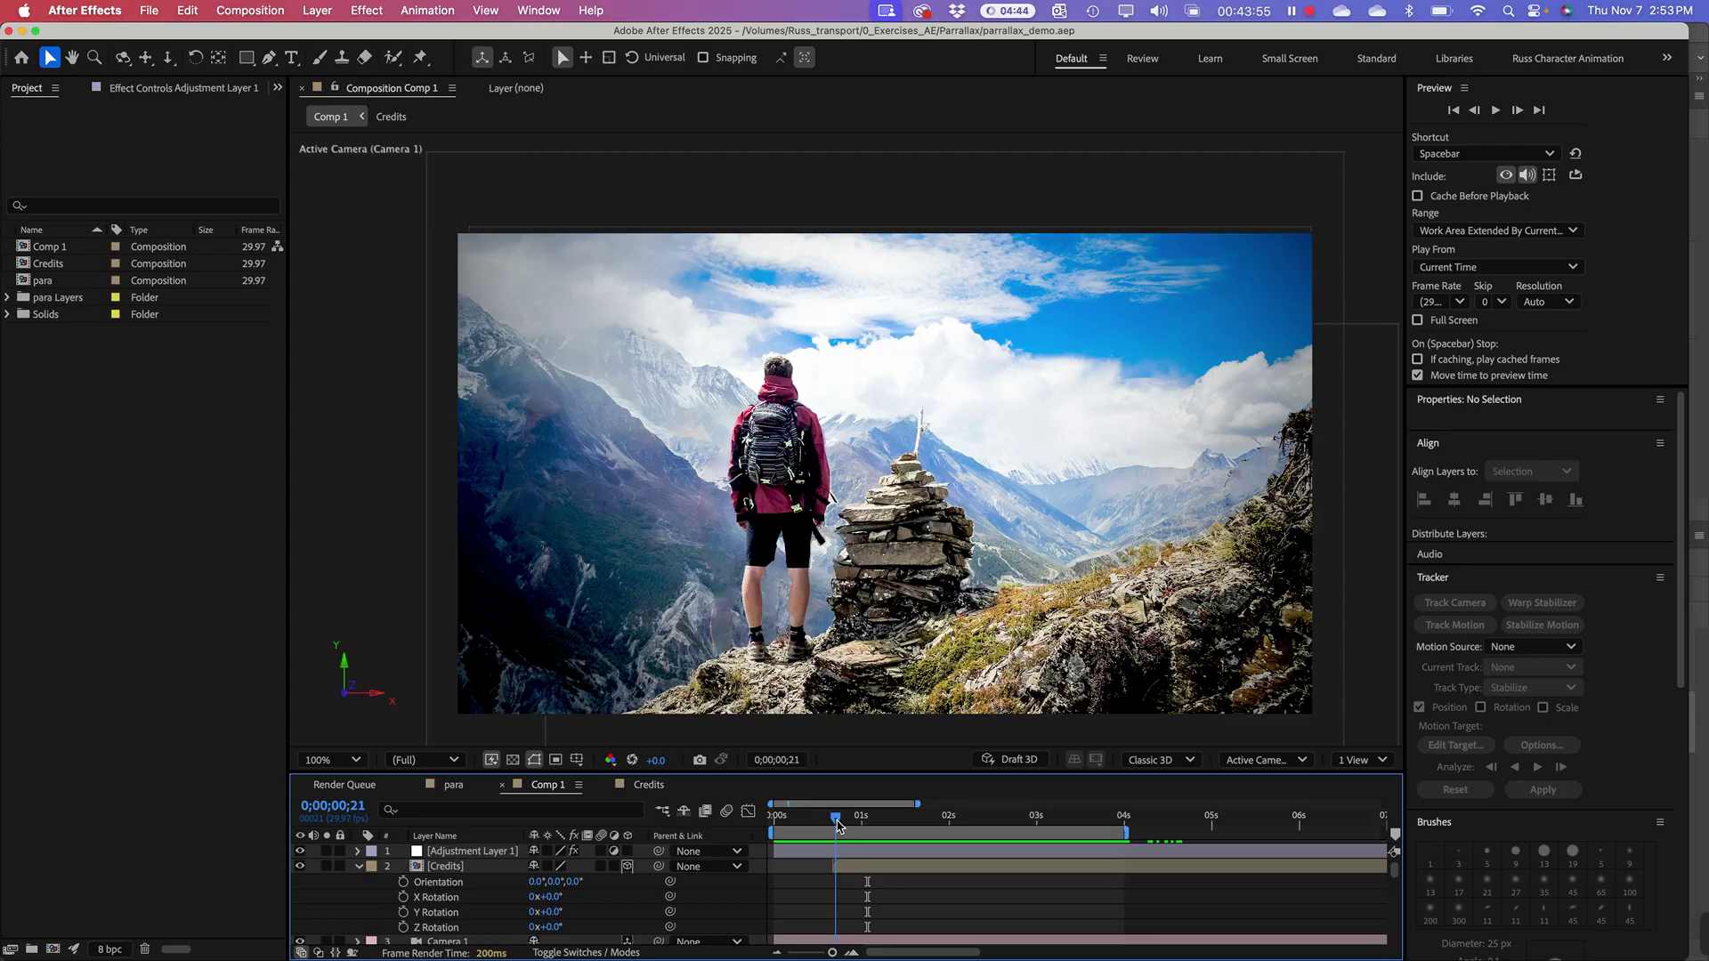
pyautogui.moveTo(836, 826); pyautogui.dragTo(841, 826)
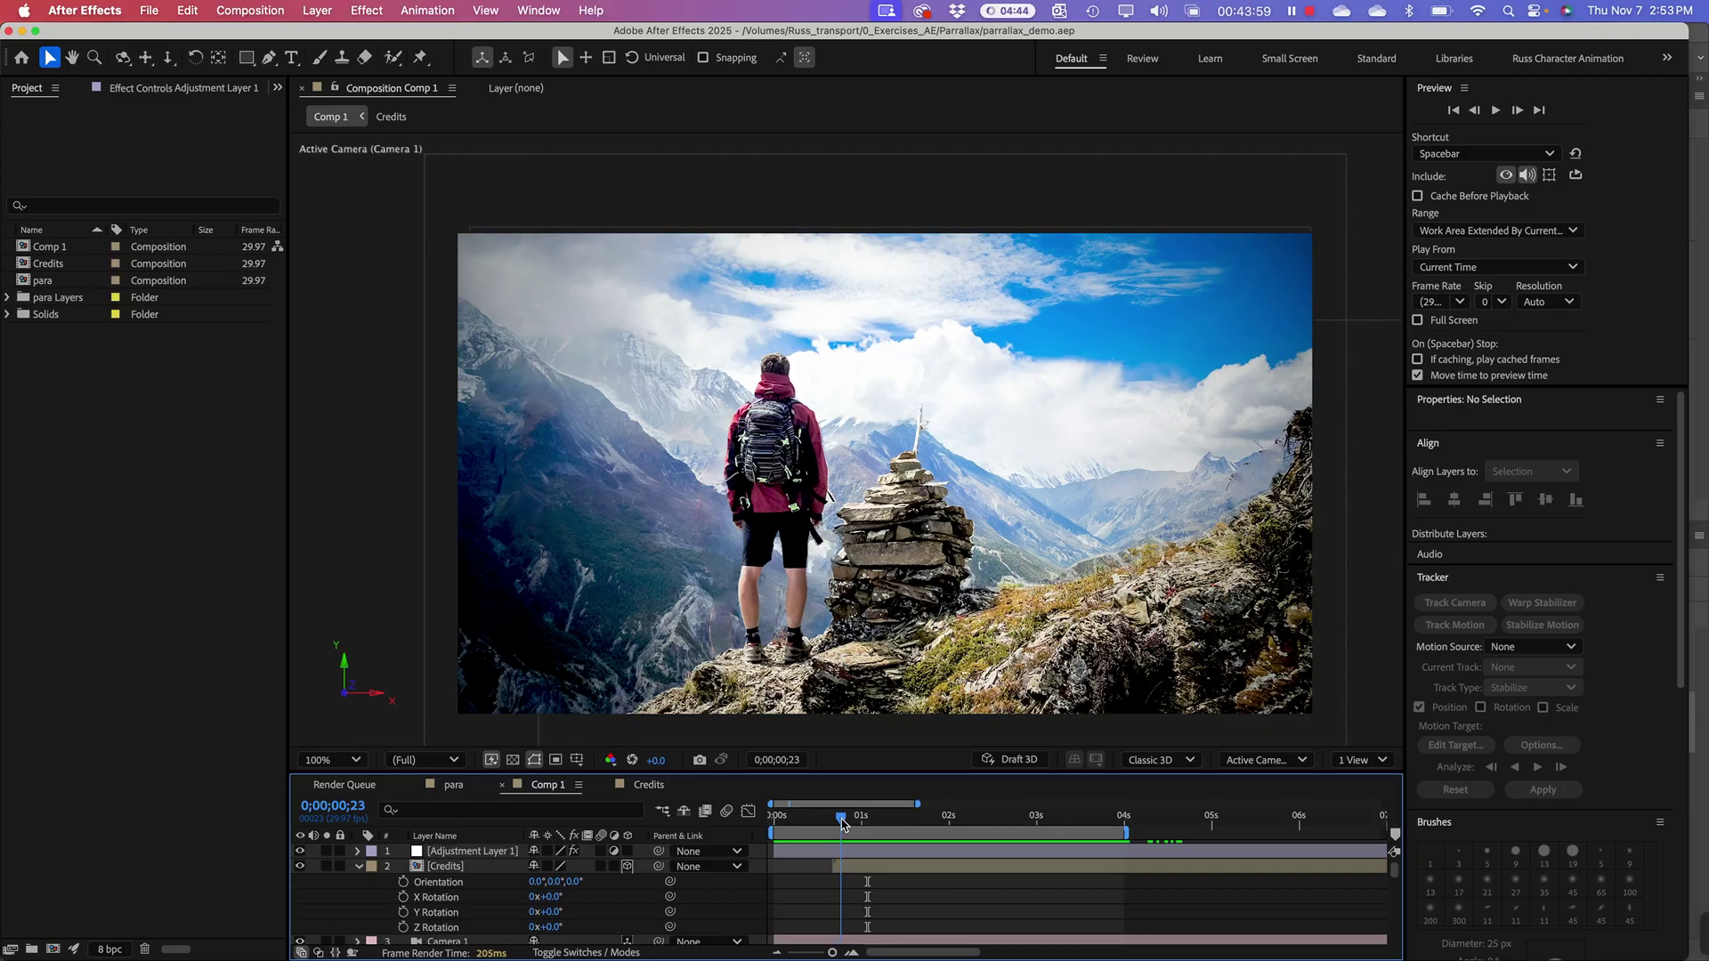
pyautogui.moveTo(844, 823); pyautogui.dragTo(886, 803)
pyautogui.press('space')
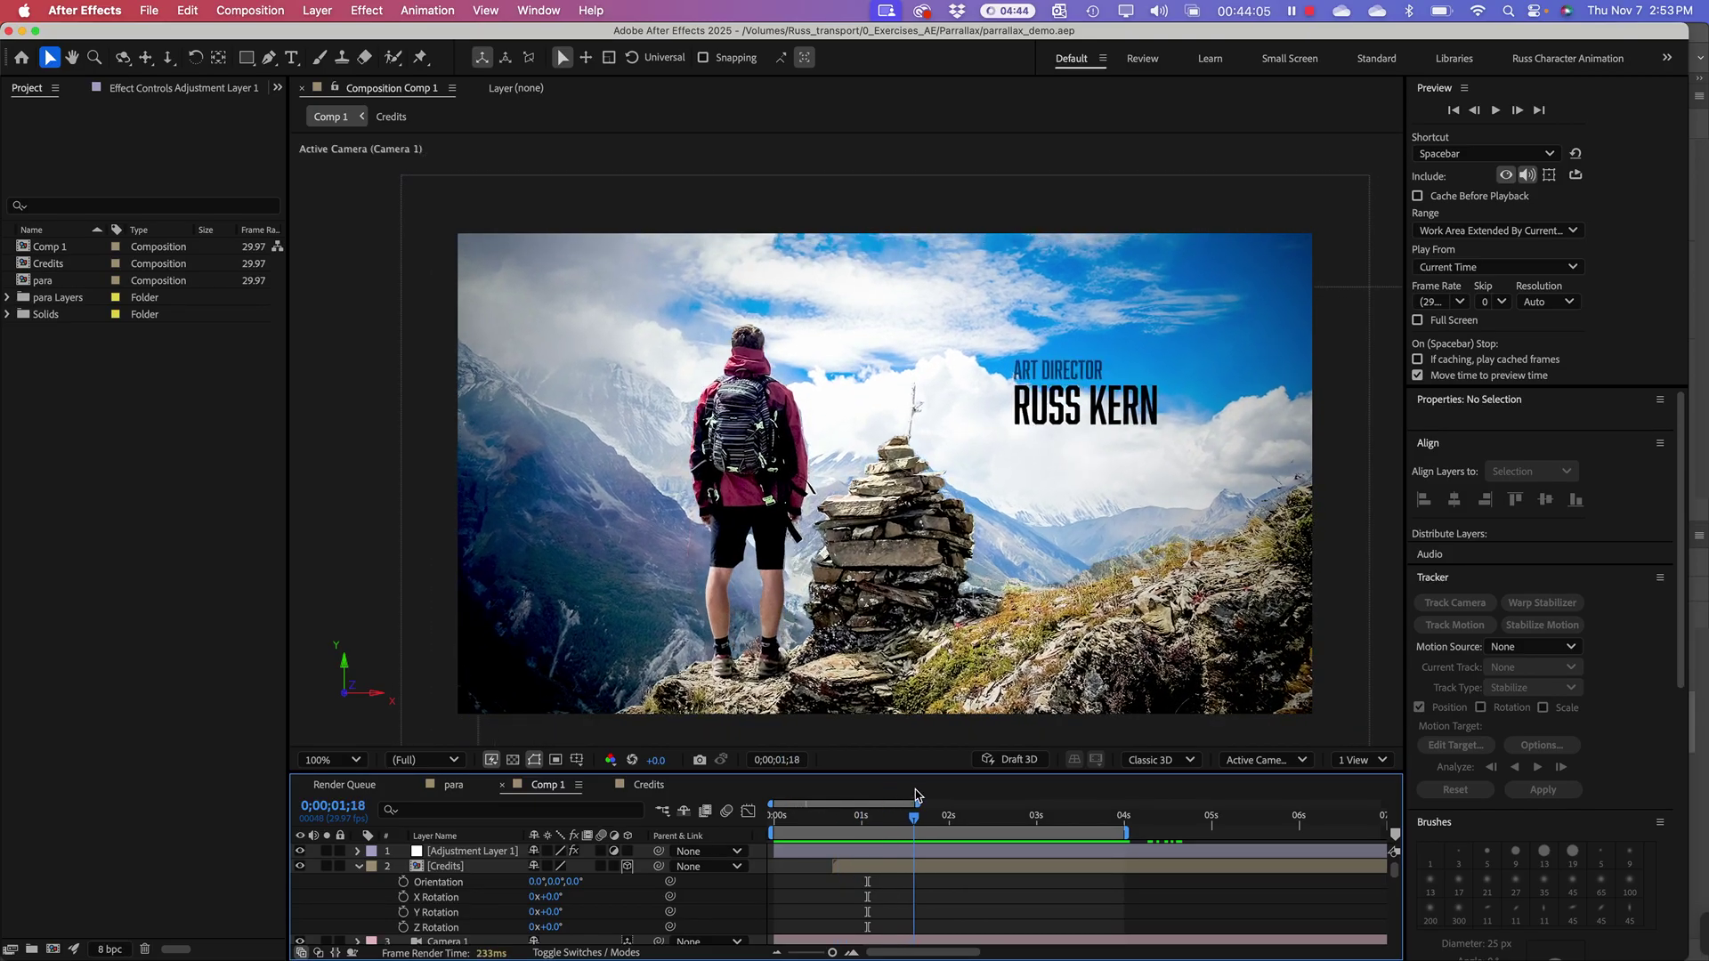
pyautogui.press('space')
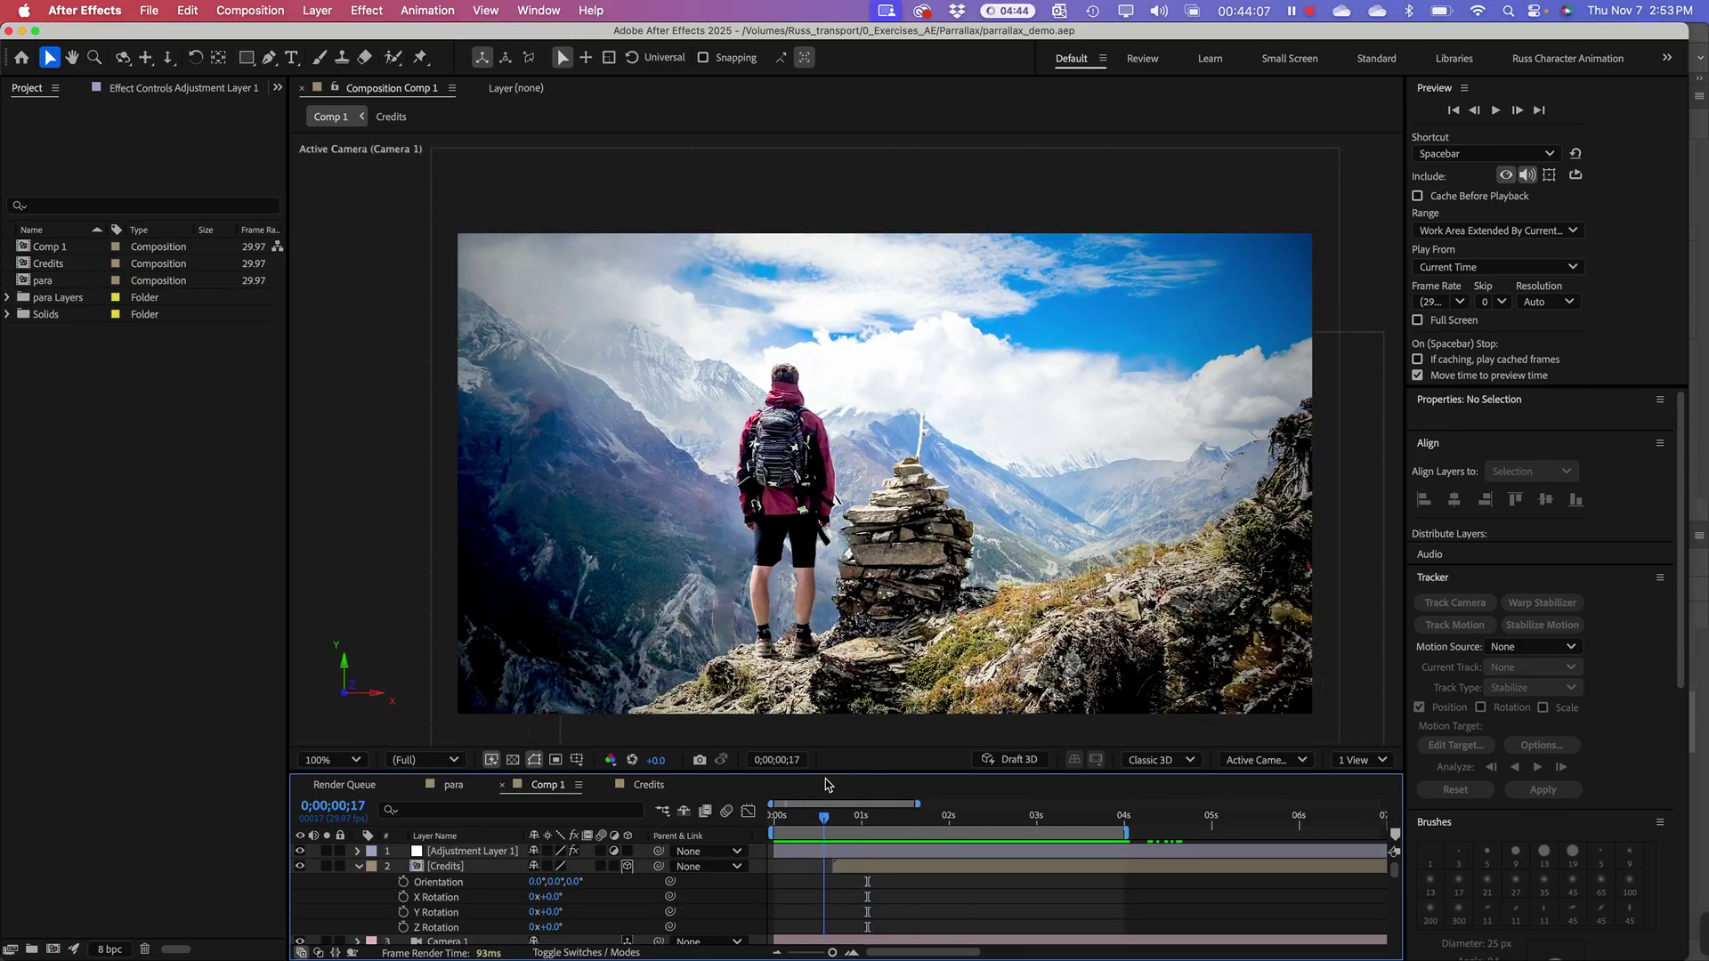
pyautogui.click(104, 579)
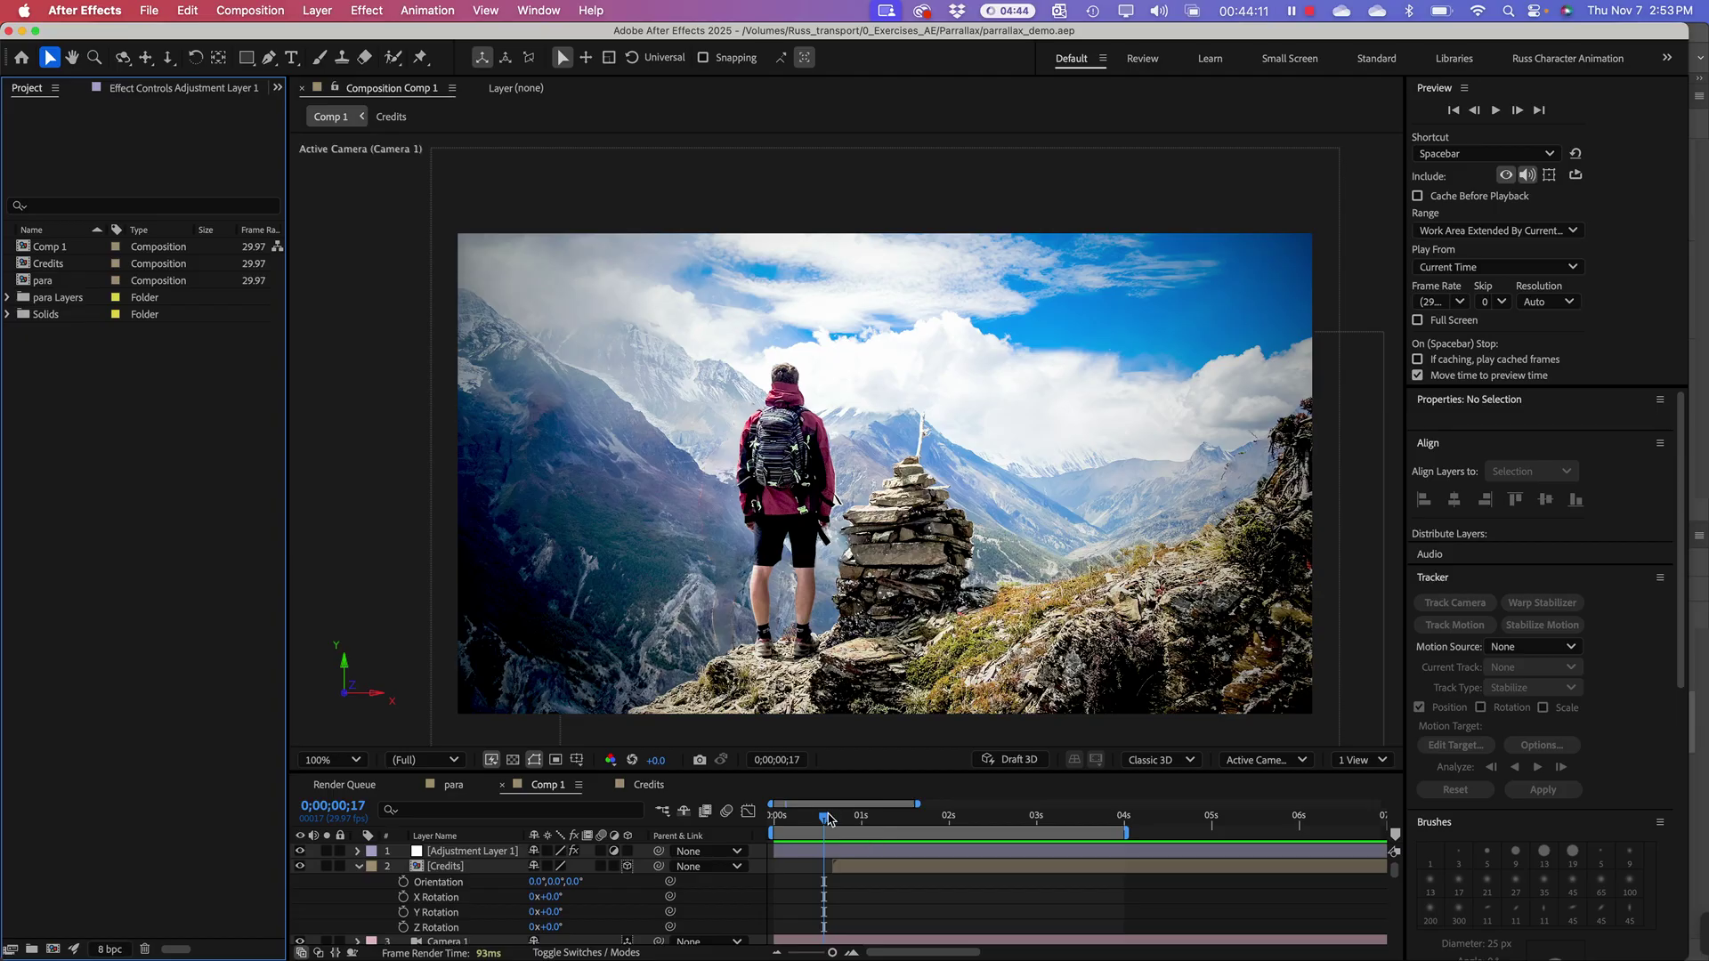
pyautogui.moveTo(828, 818); pyautogui.dragTo(734, 817)
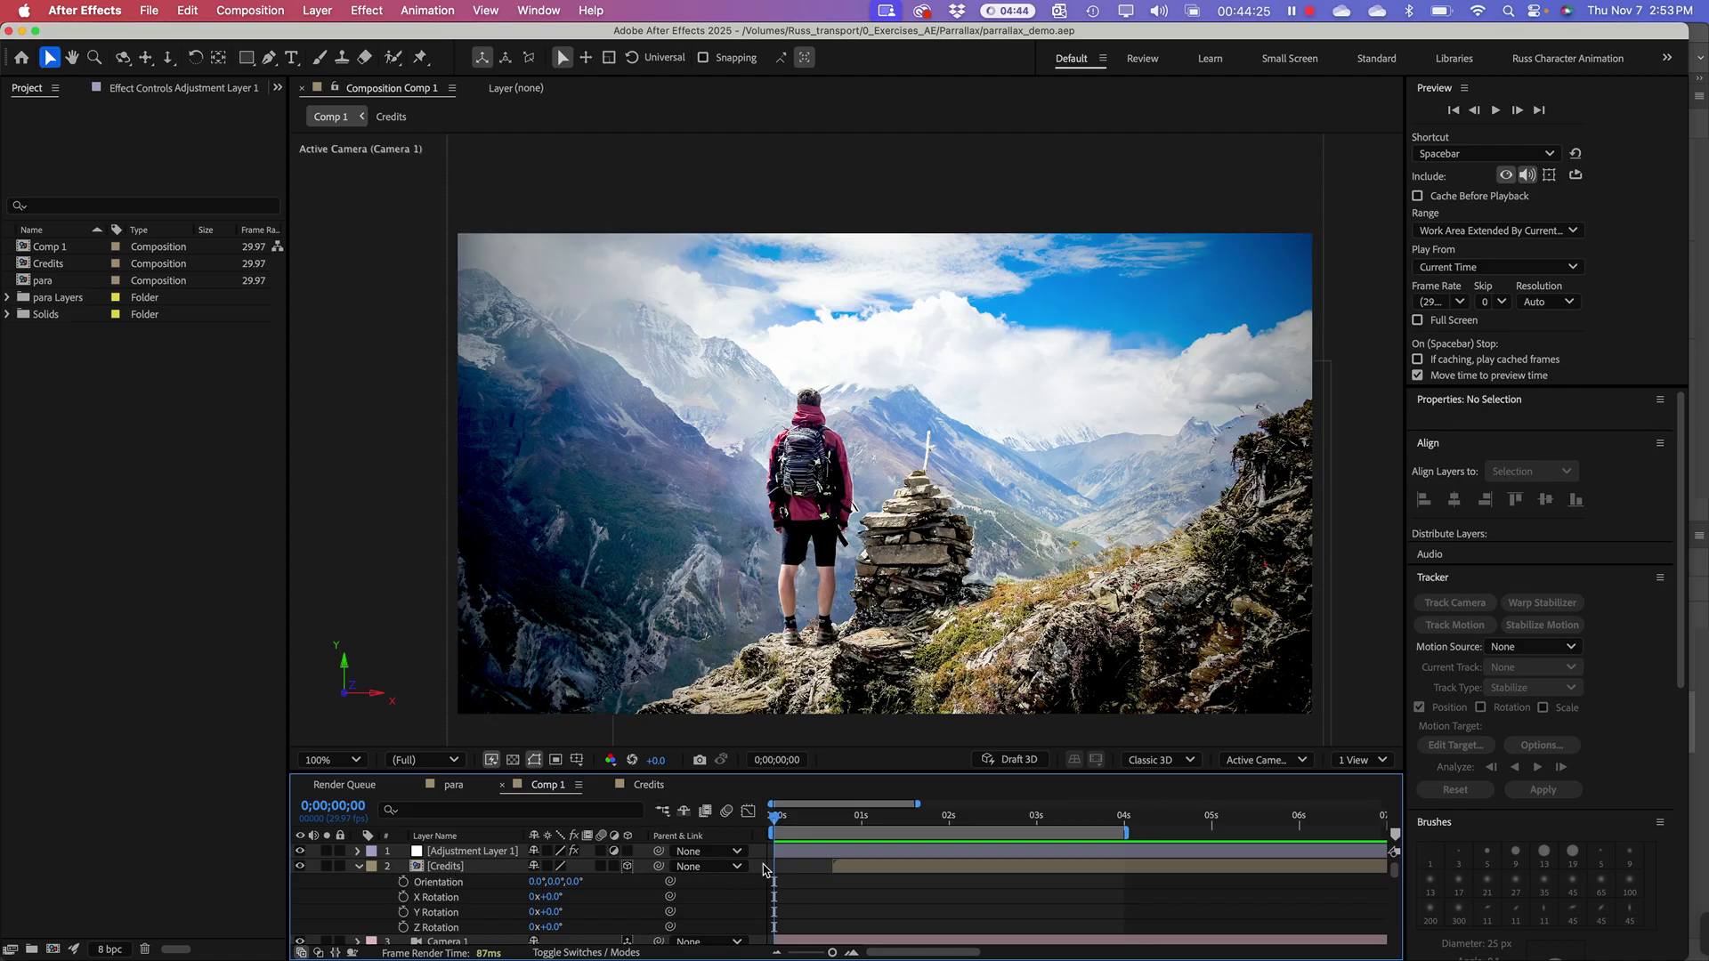
pyautogui.moveTo(834, 820); pyautogui.dragTo(798, 815)
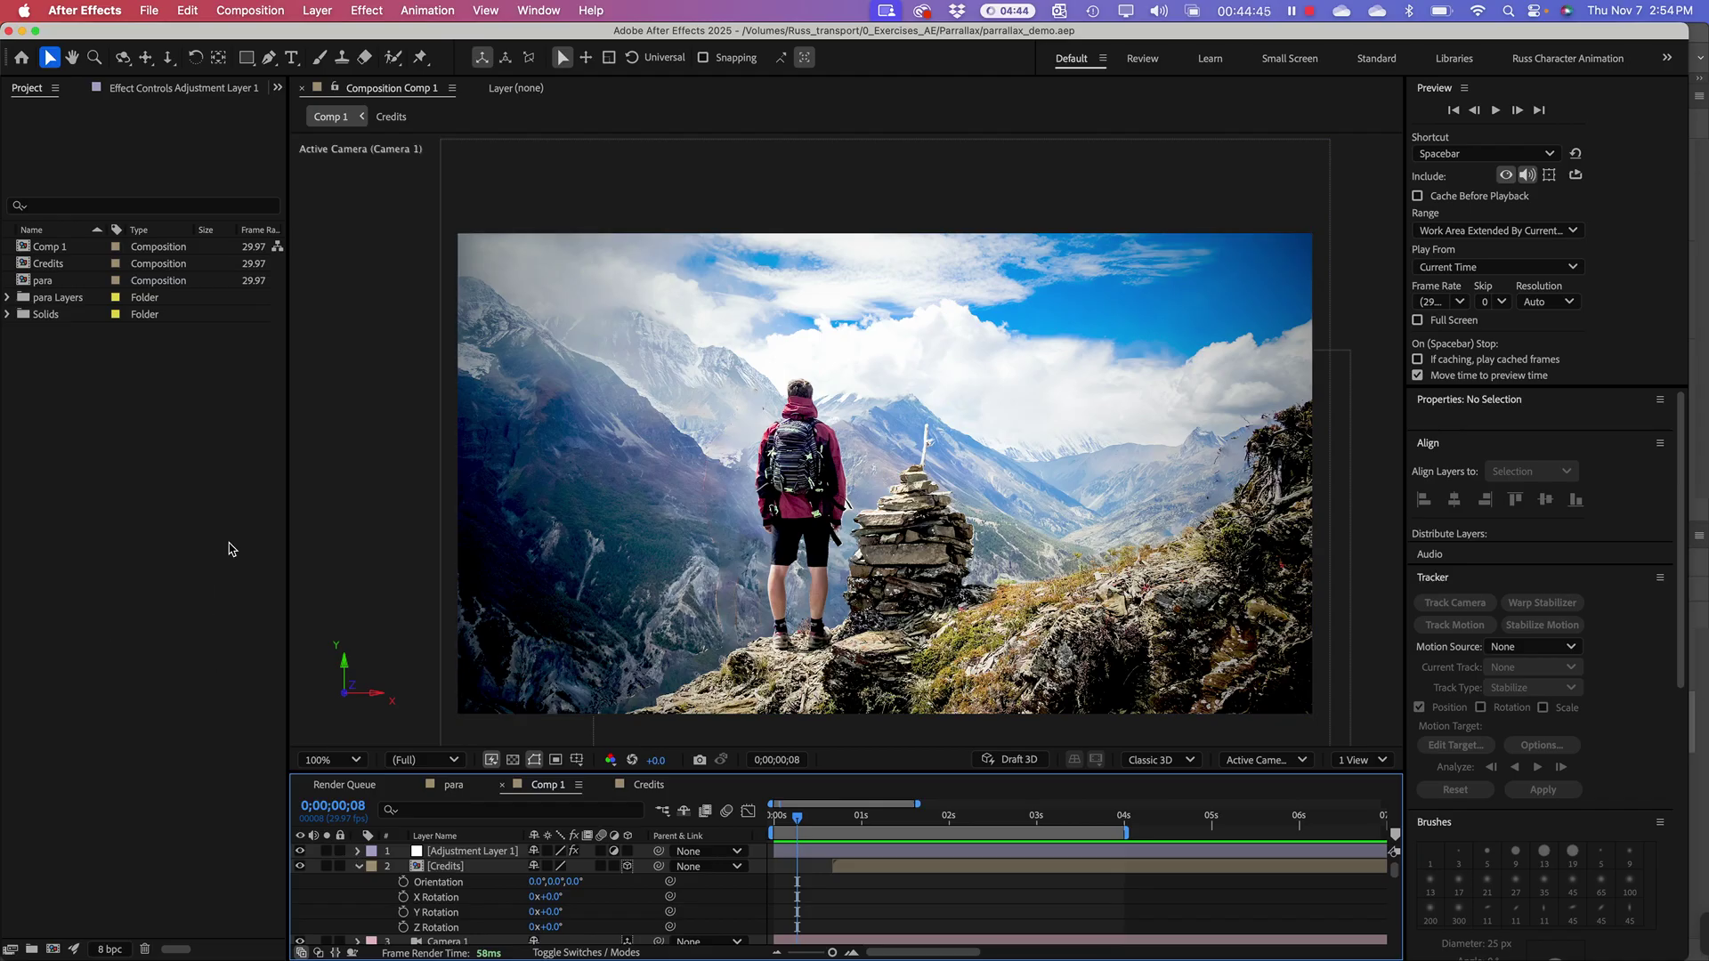
# Step: Start a new, empty After Effects project
pyautogui.click(143, 570)
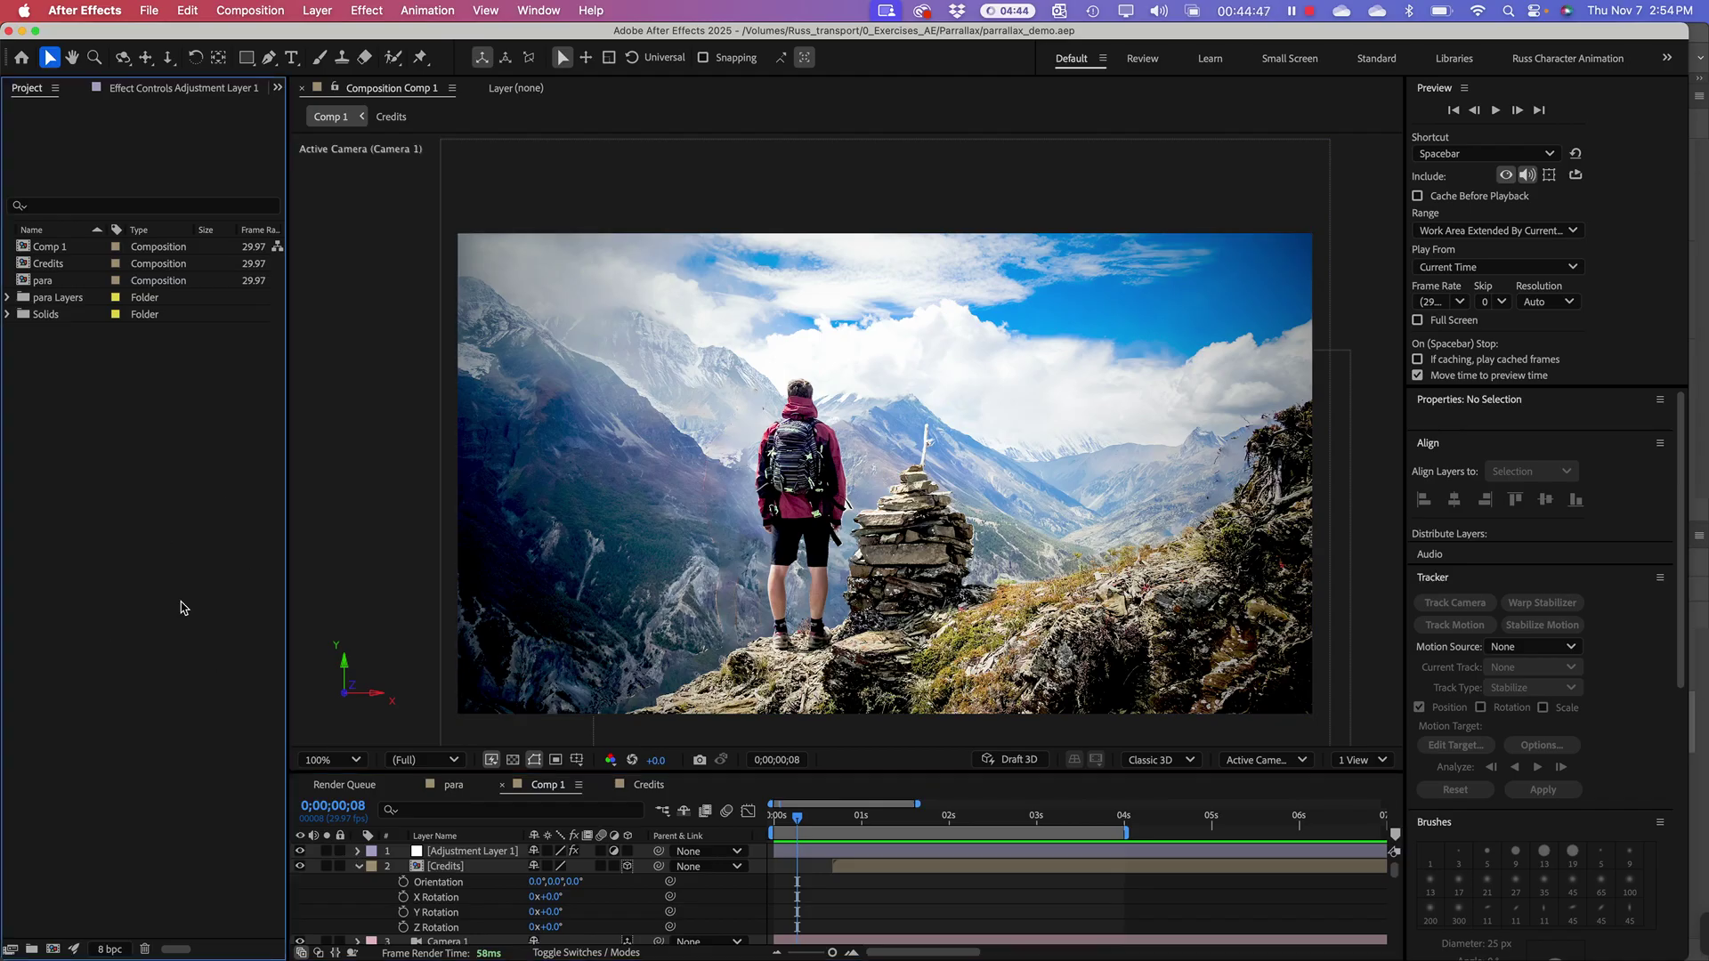
pyautogui.click(151, 12)
pyautogui.moveTo(165, 38)
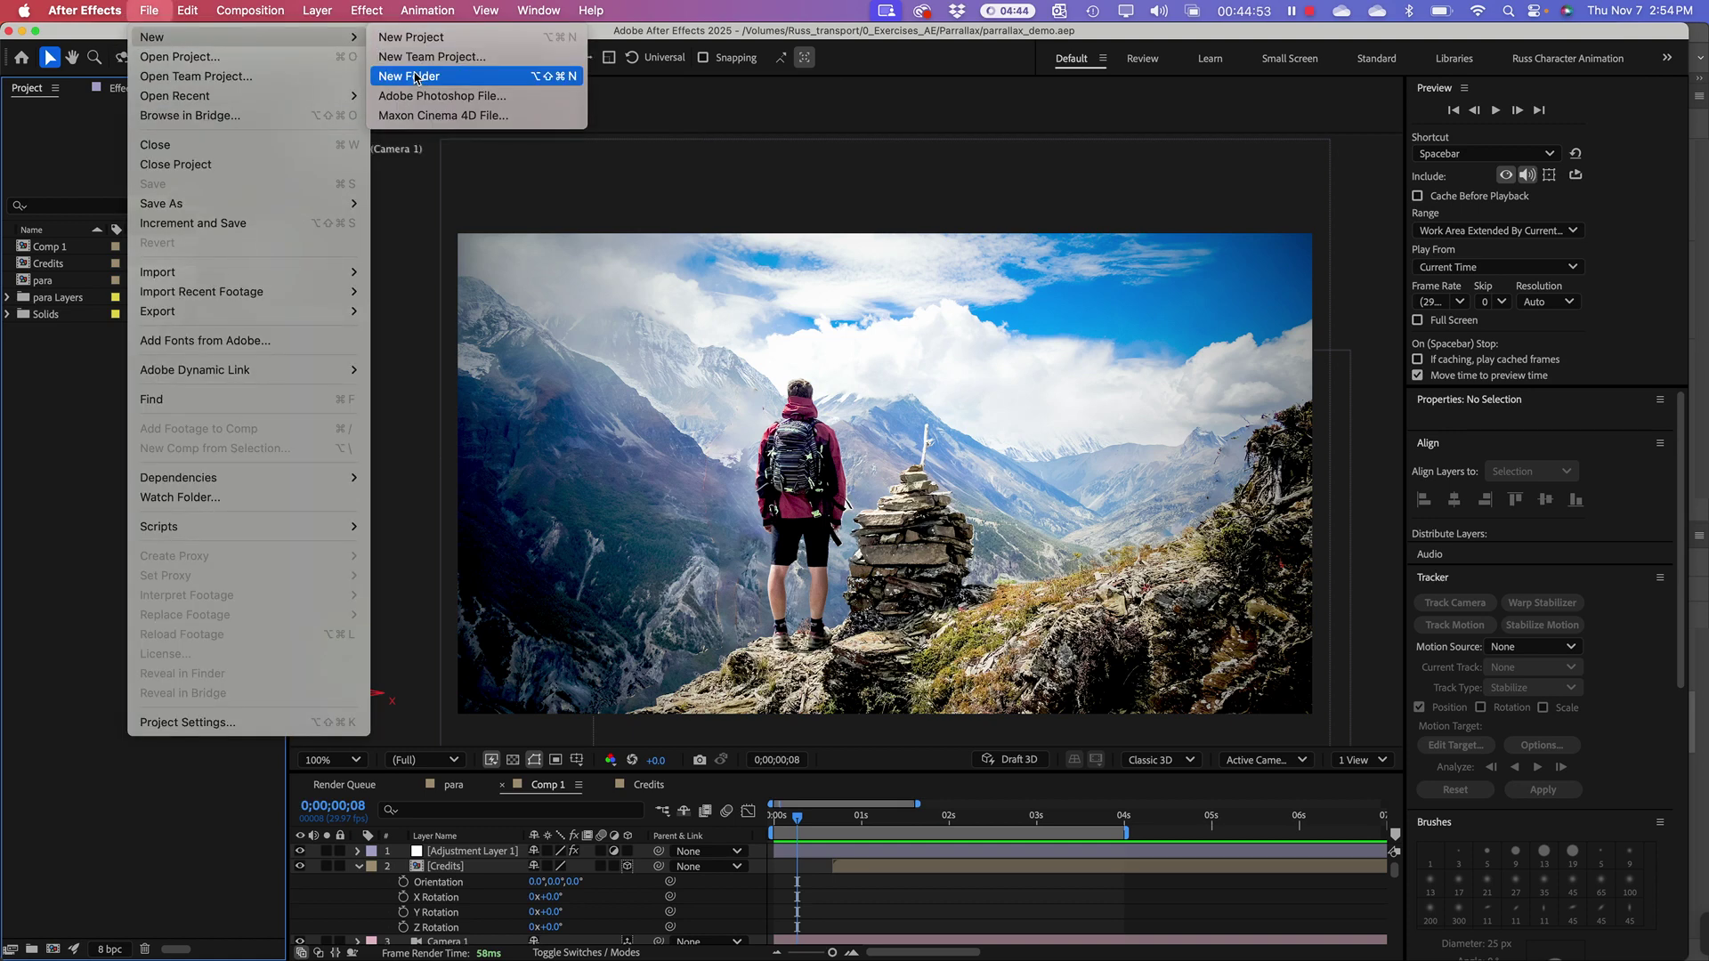
pyautogui.click(424, 37)
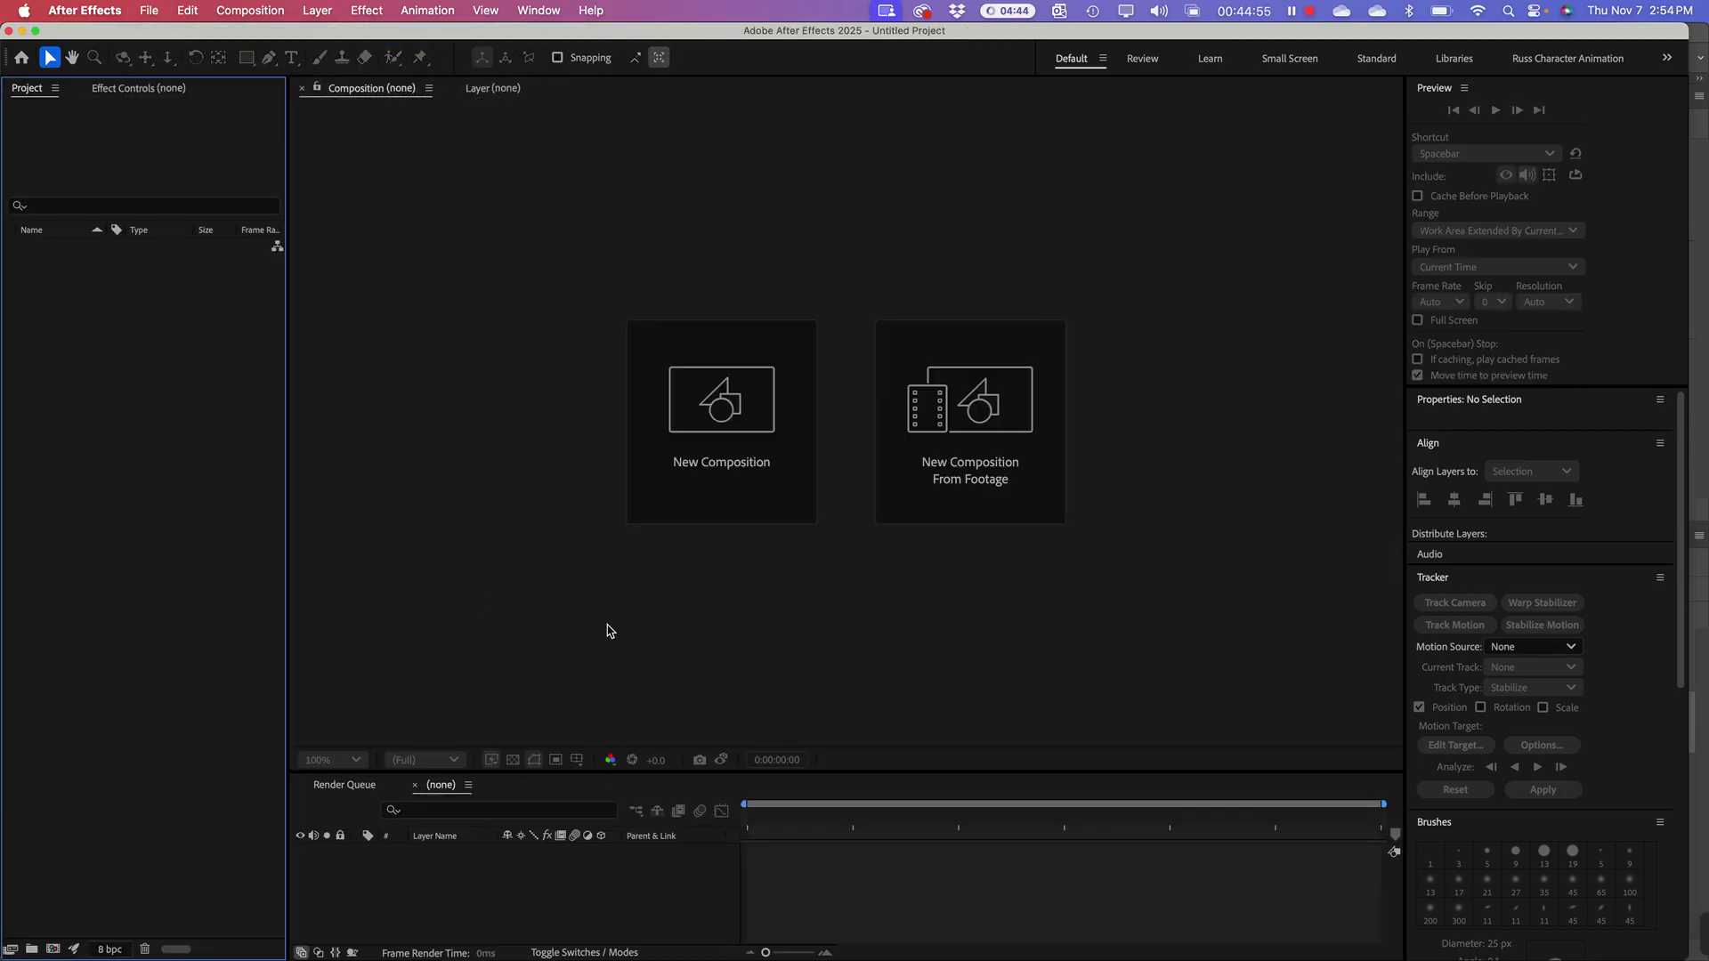
# Step: Import a file from the 0_Exercises_AE > Parrallax folder
pyautogui.rightClick(99, 323)
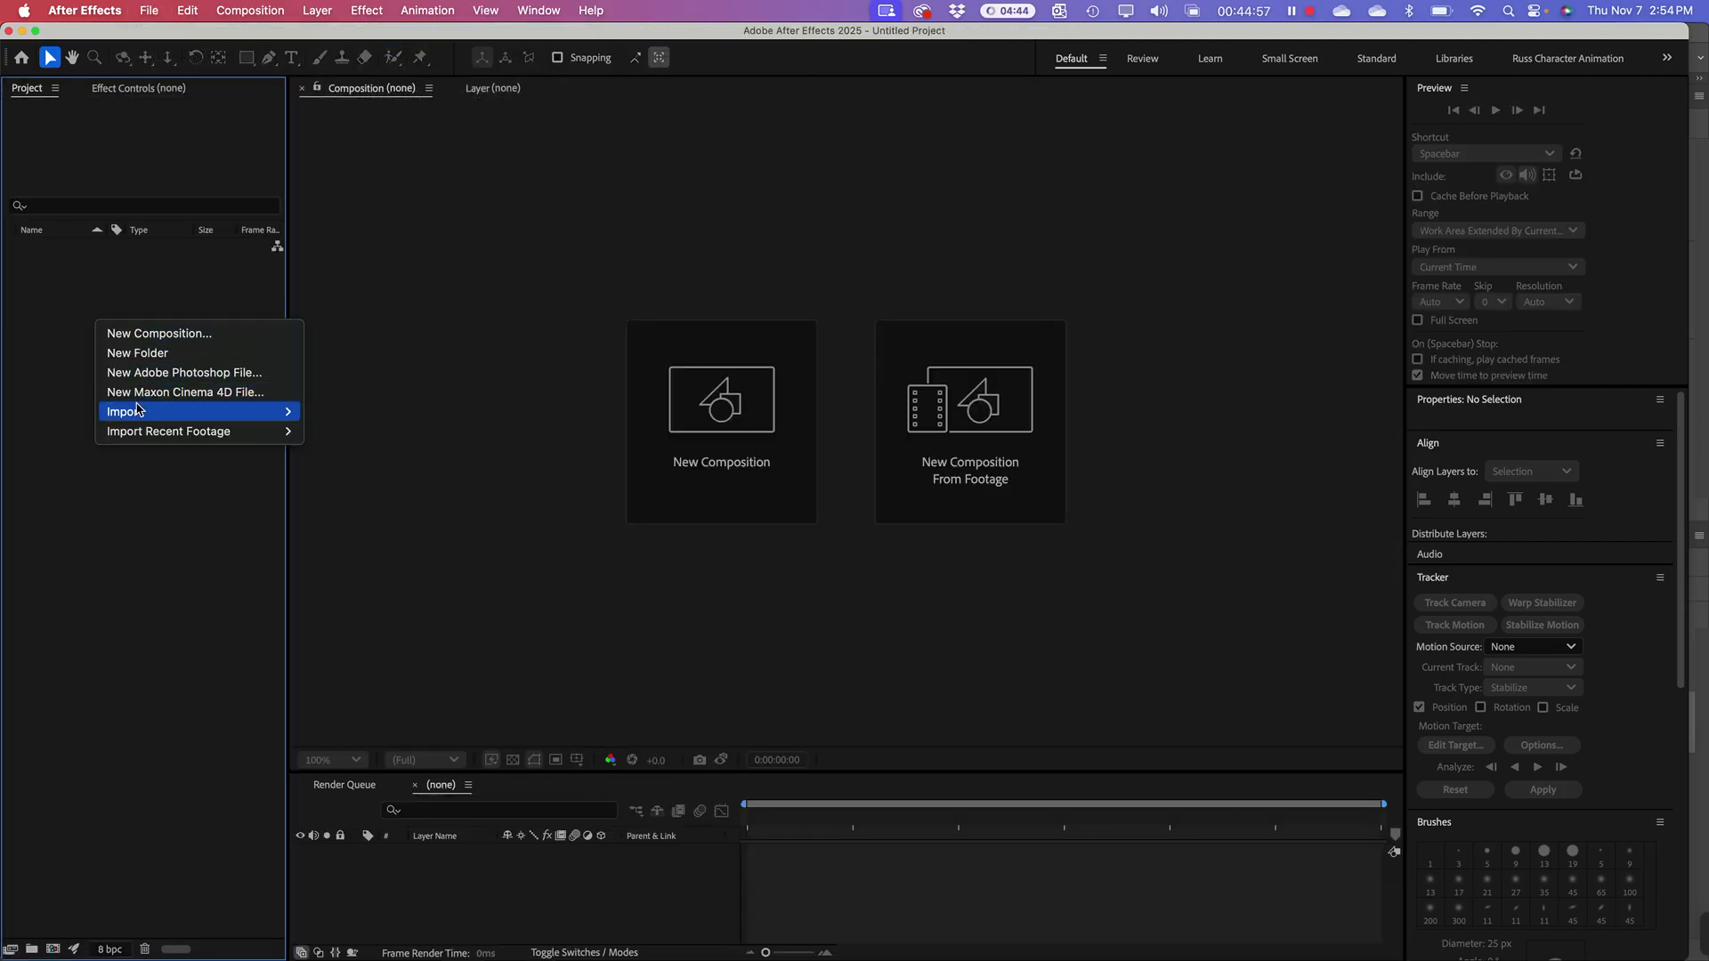
pyautogui.moveTo(138, 409)
pyautogui.click(336, 412)
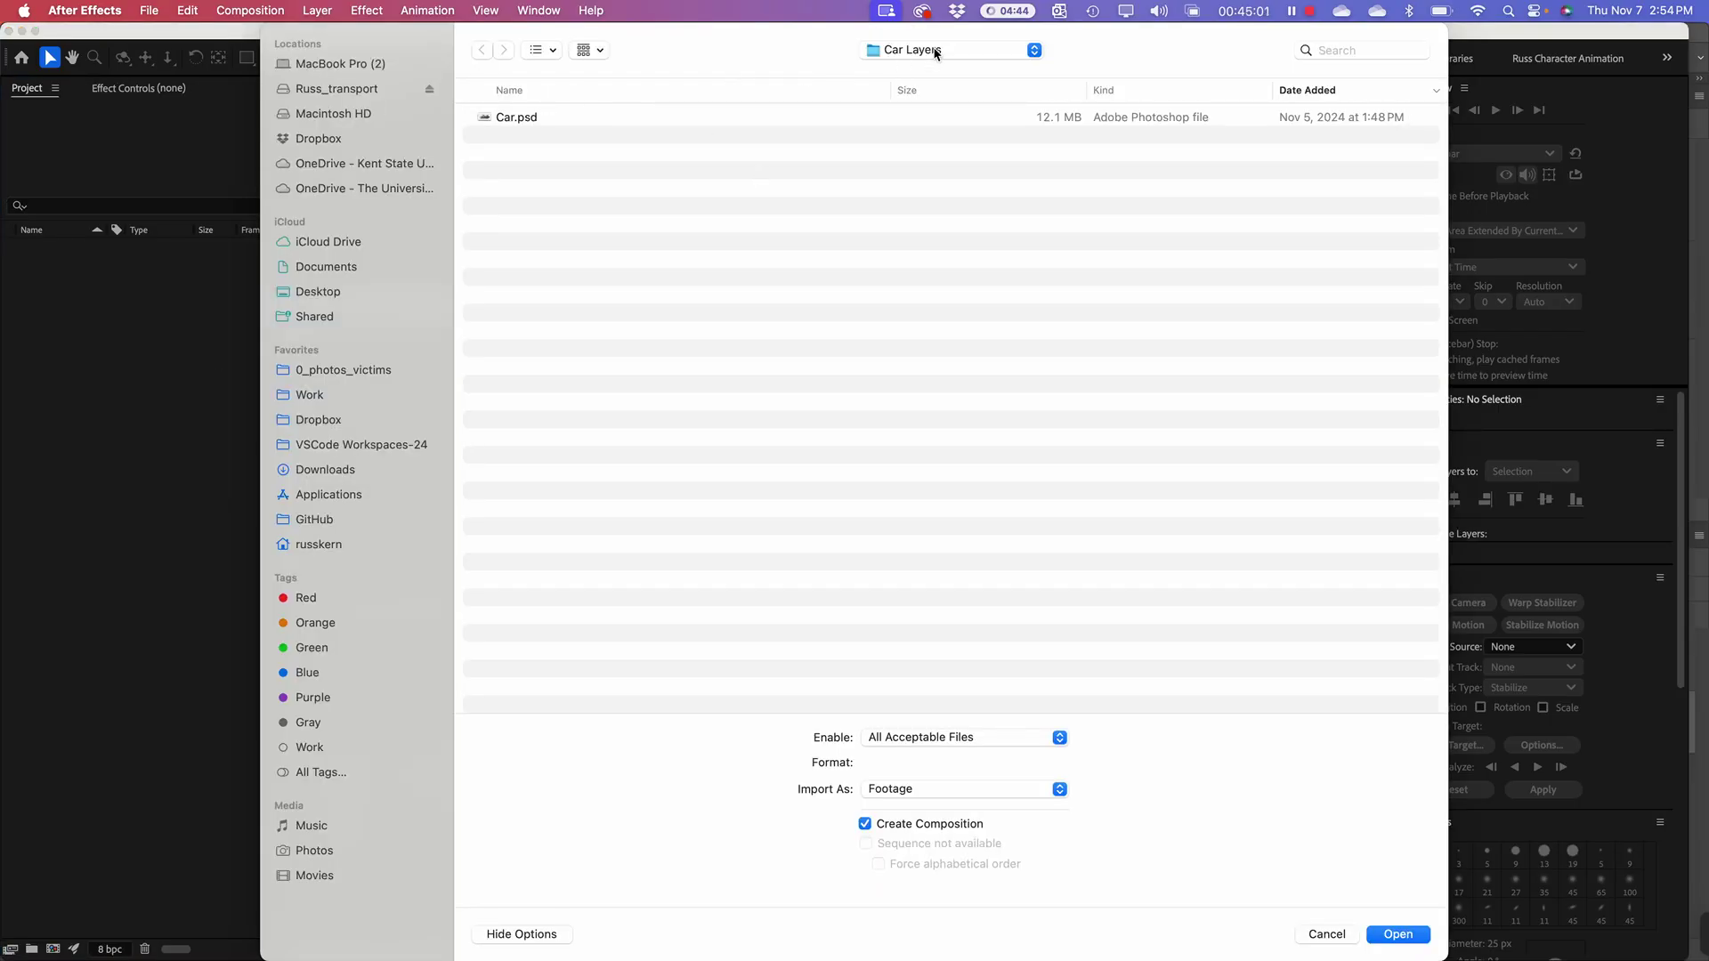
pyautogui.click(935, 53)
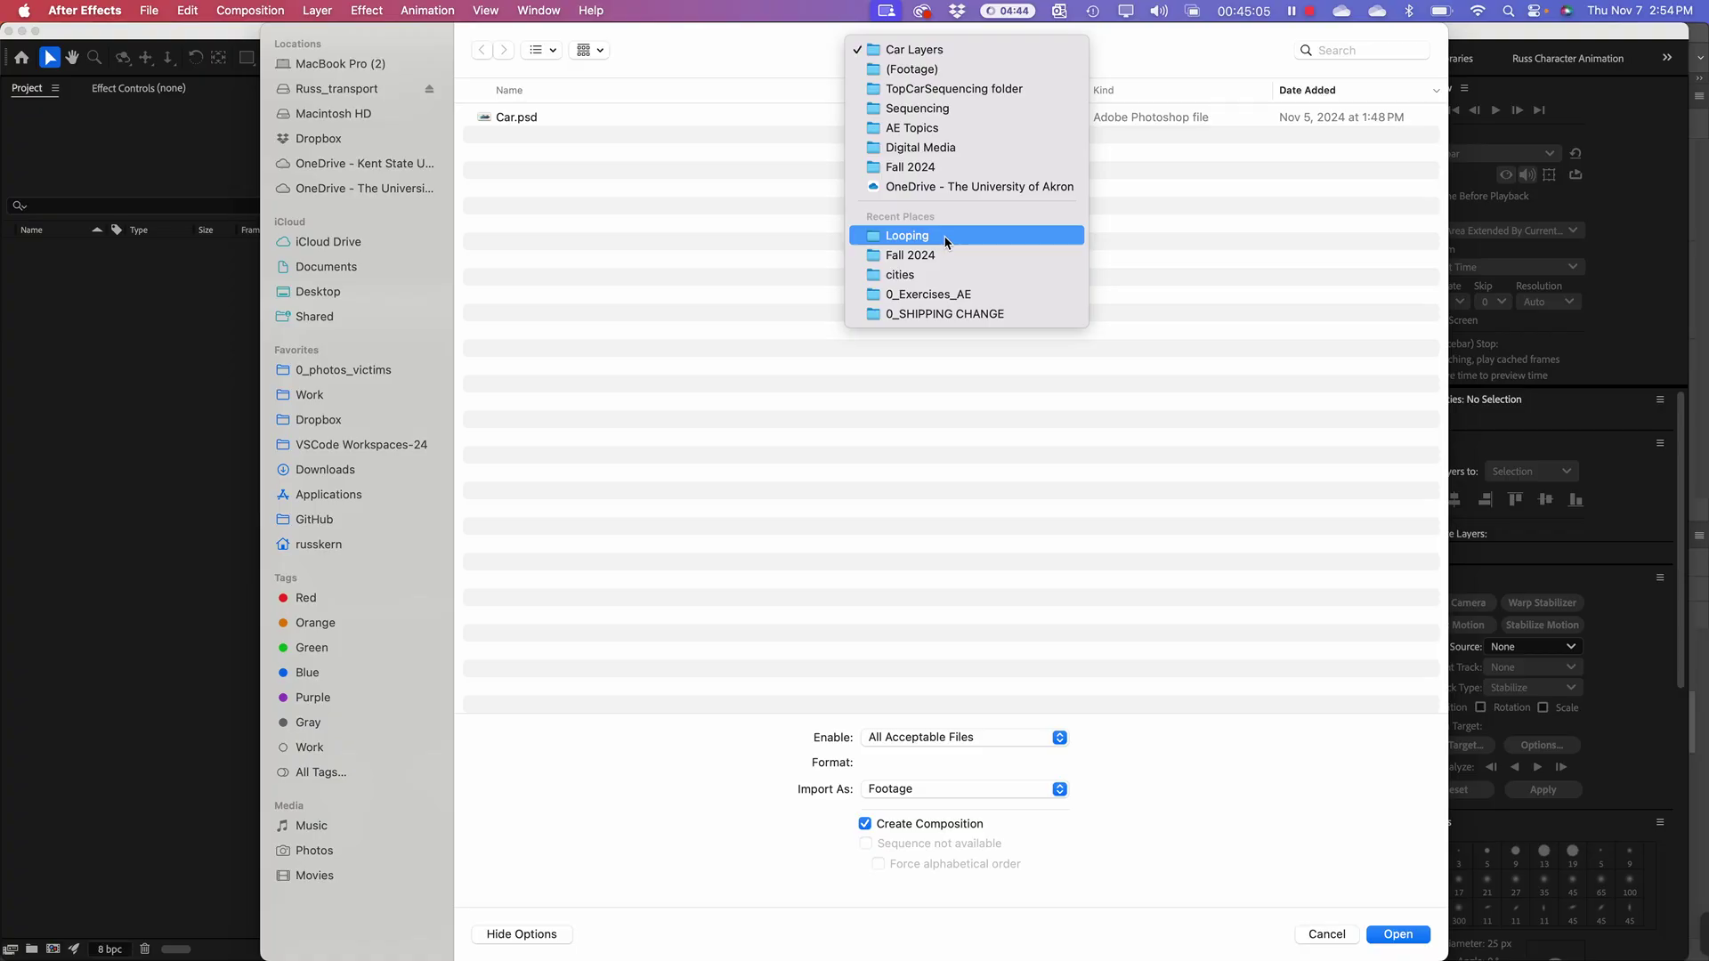
pyautogui.click(946, 241)
pyautogui.click(902, 50)
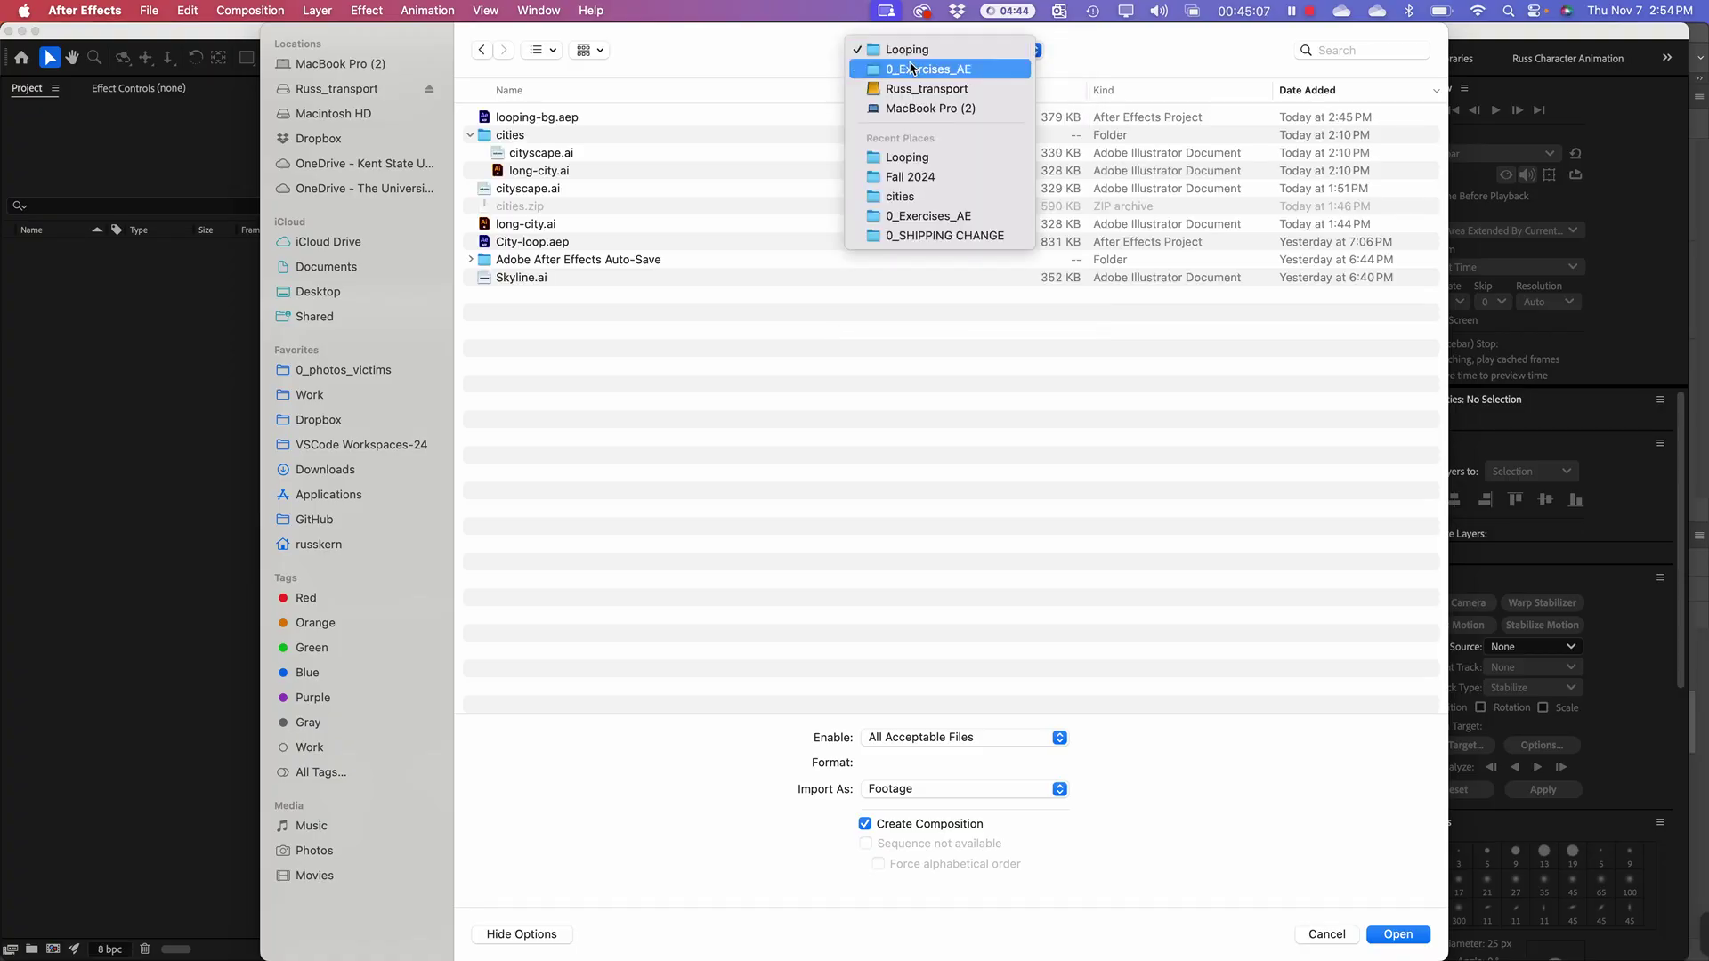
pyautogui.click(911, 68)
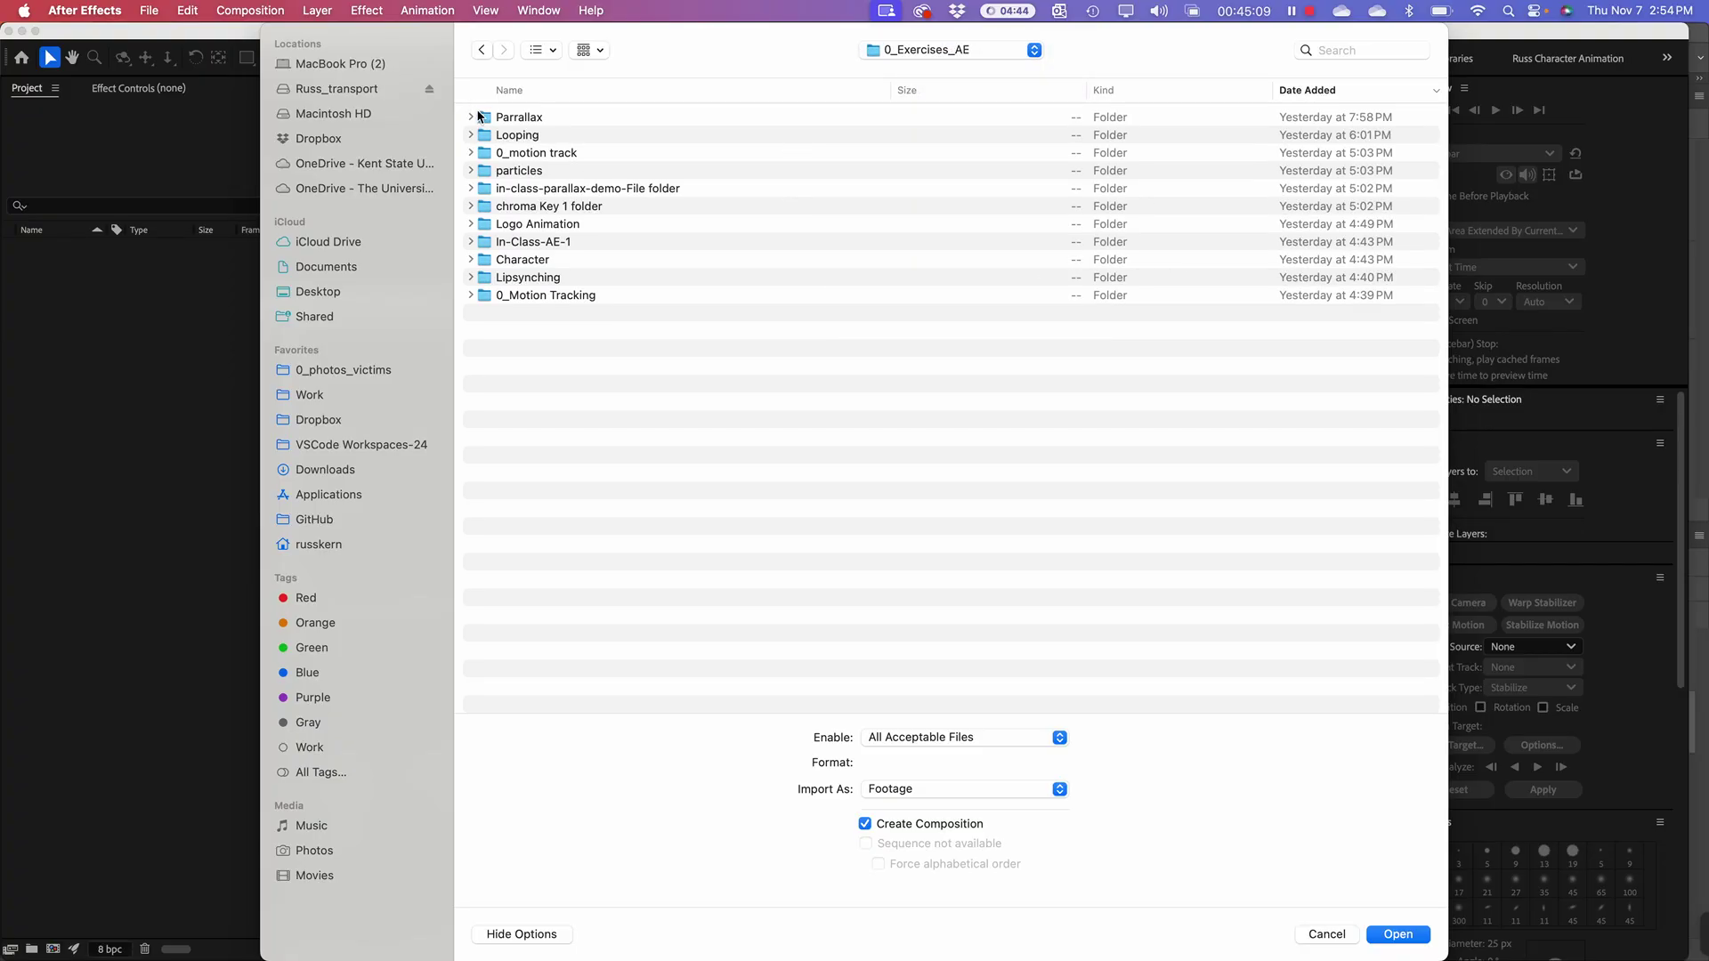
pyautogui.doubleClick(481, 117)
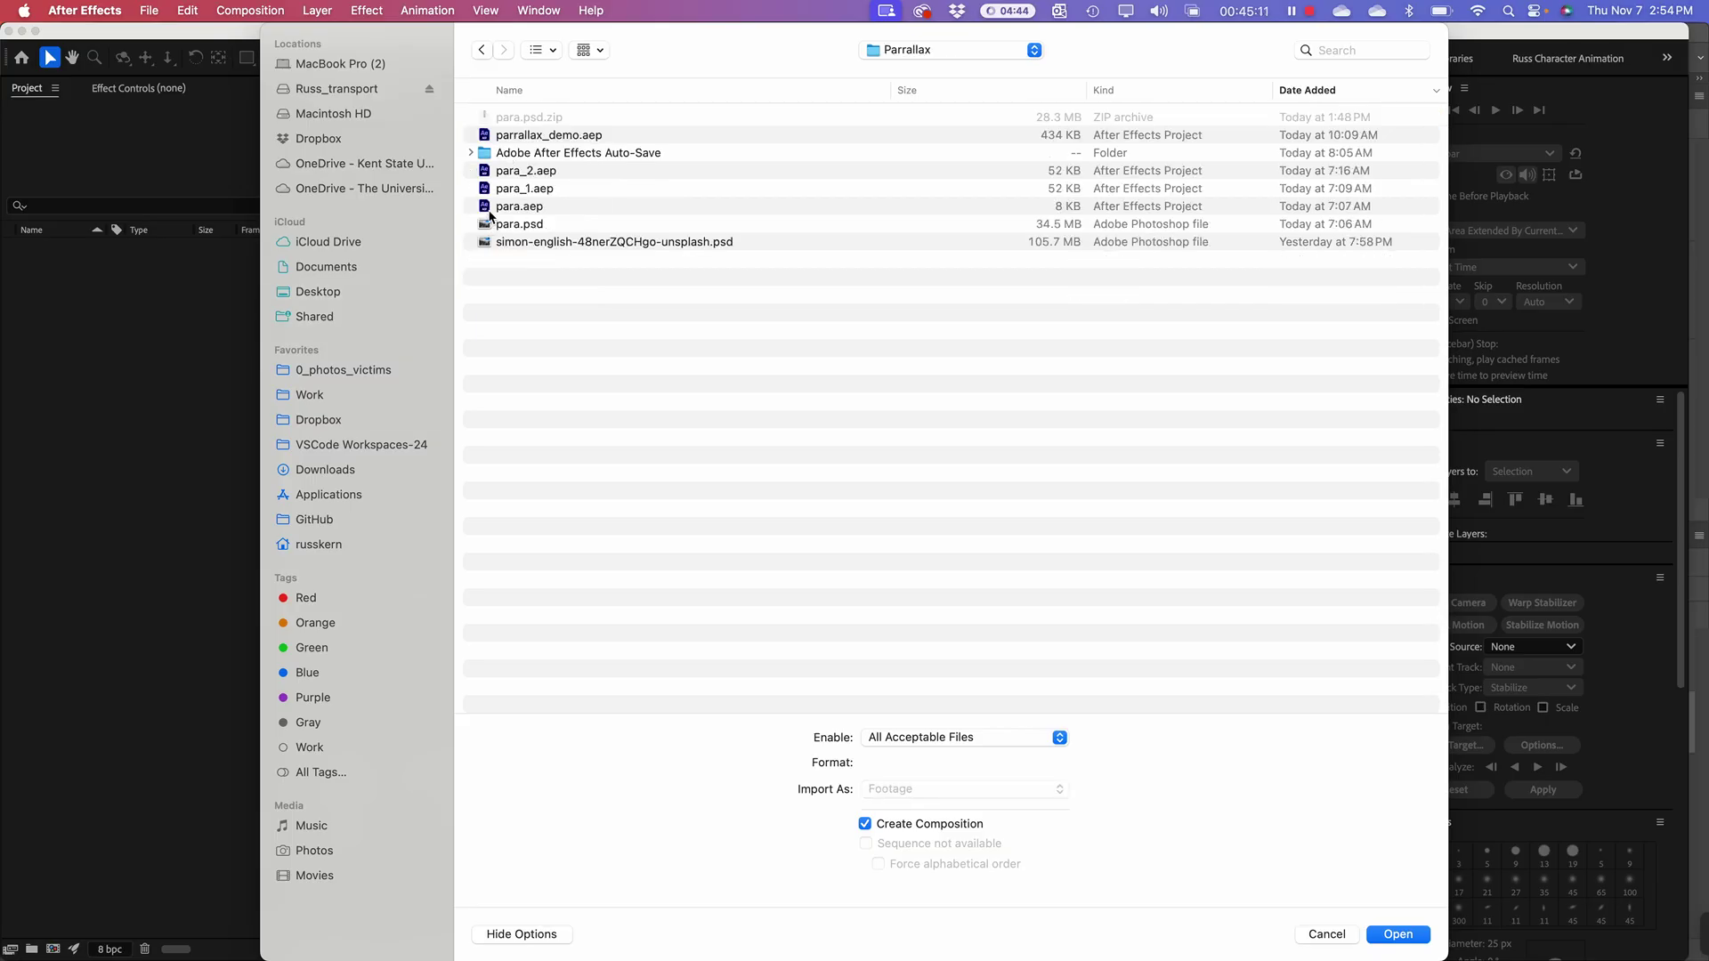
# Step: Import para.psd as Composition - Retain Layer Sizes with merged layer styles
pyautogui.click(519, 226)
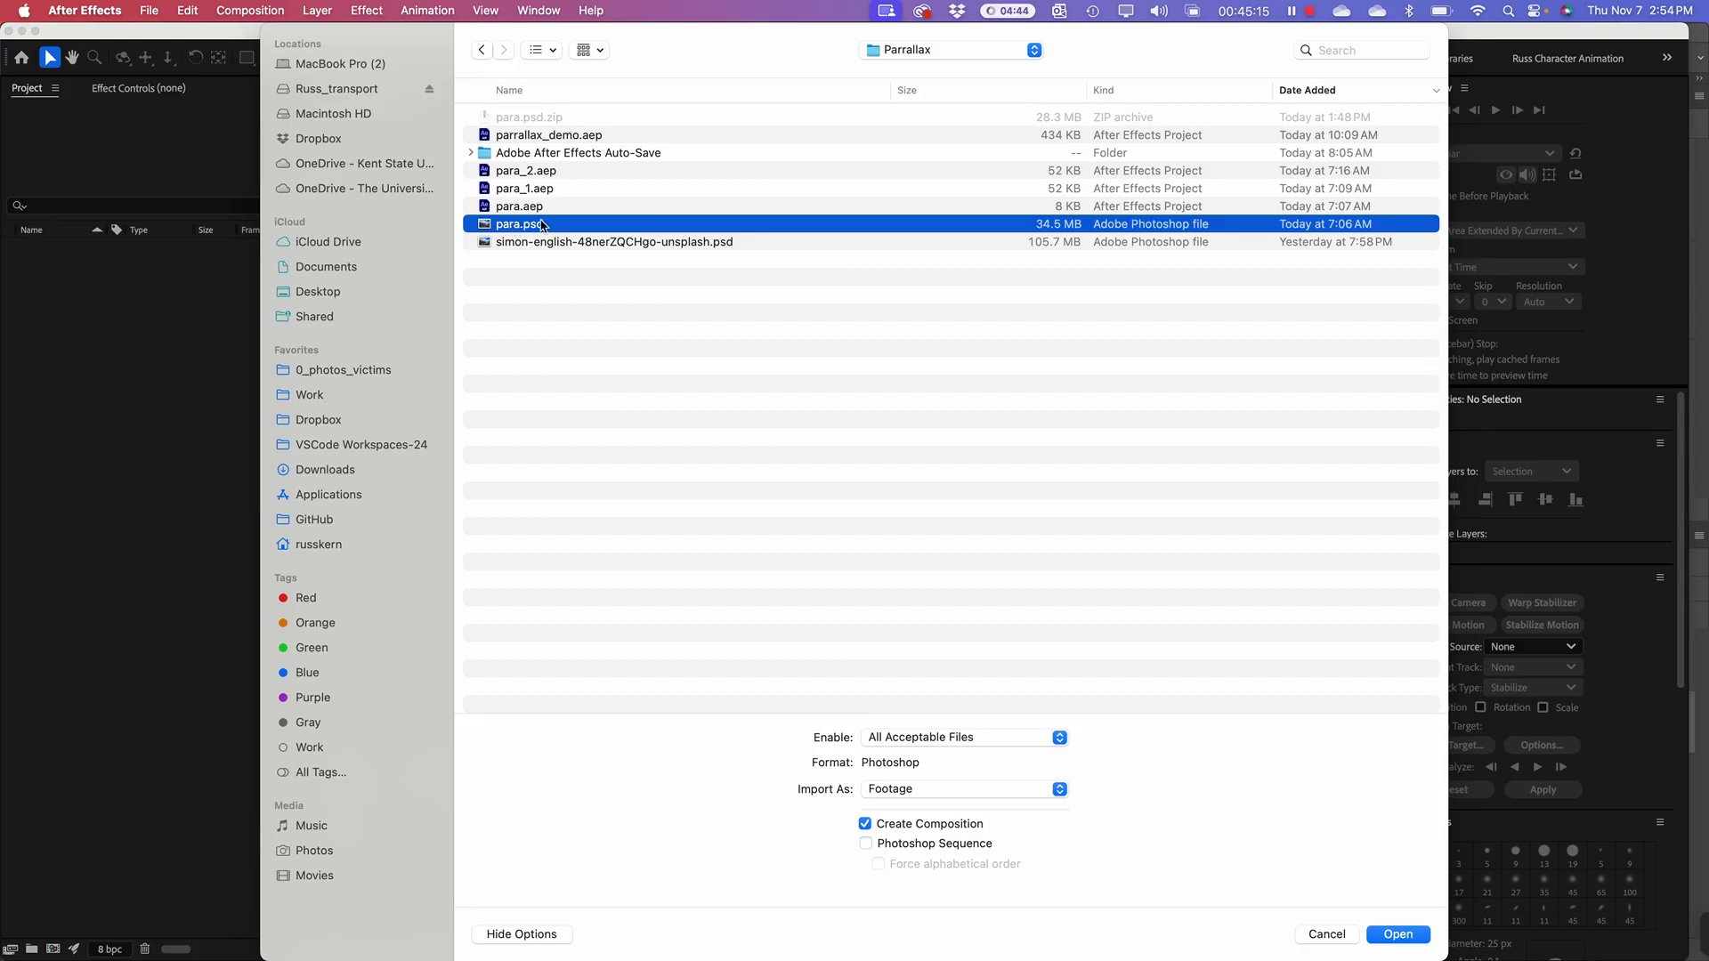
pyautogui.click(932, 792)
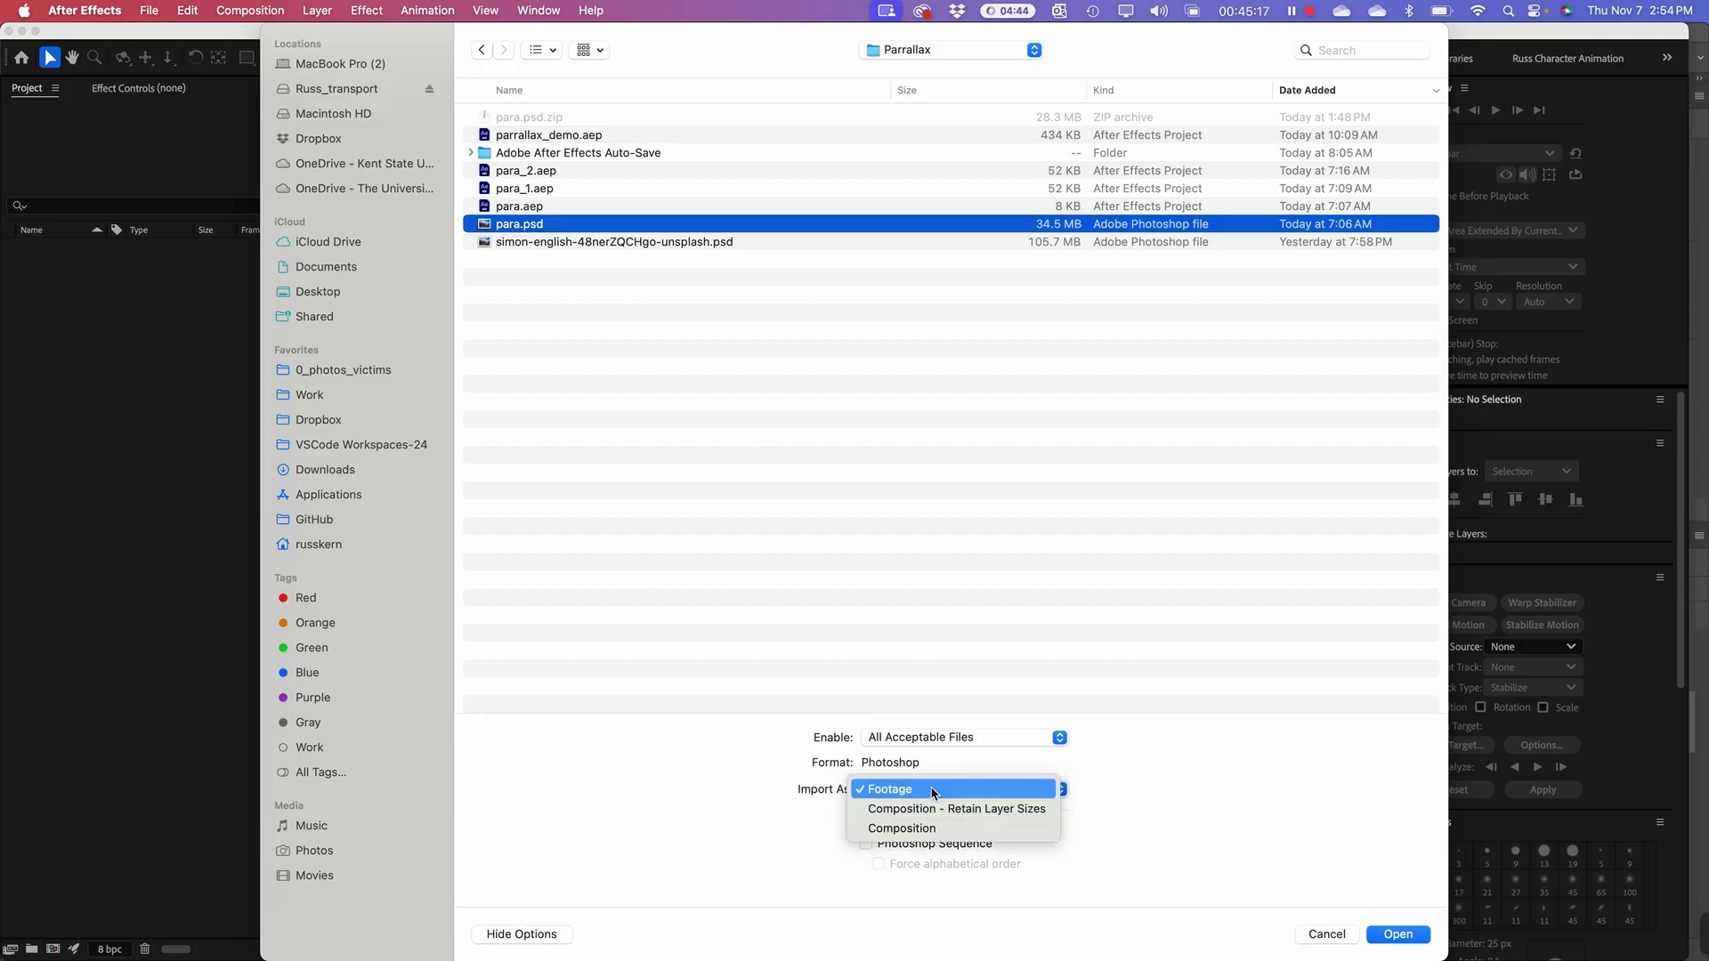
pyautogui.click(945, 808)
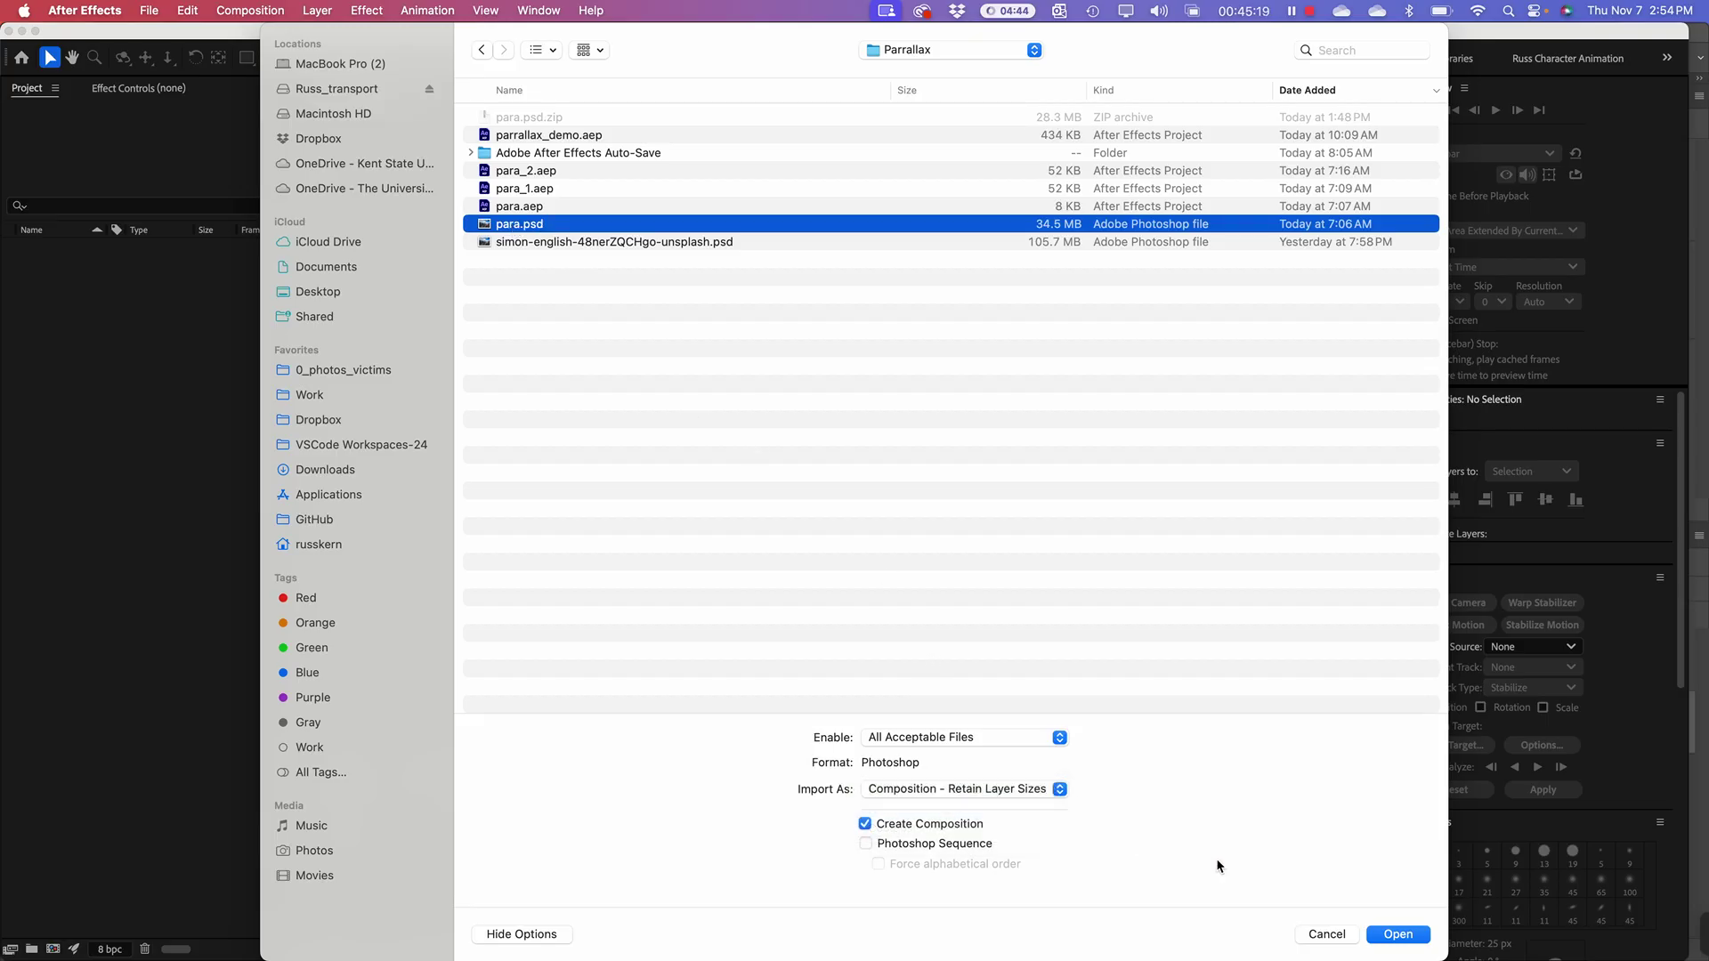
pyautogui.click(1402, 934)
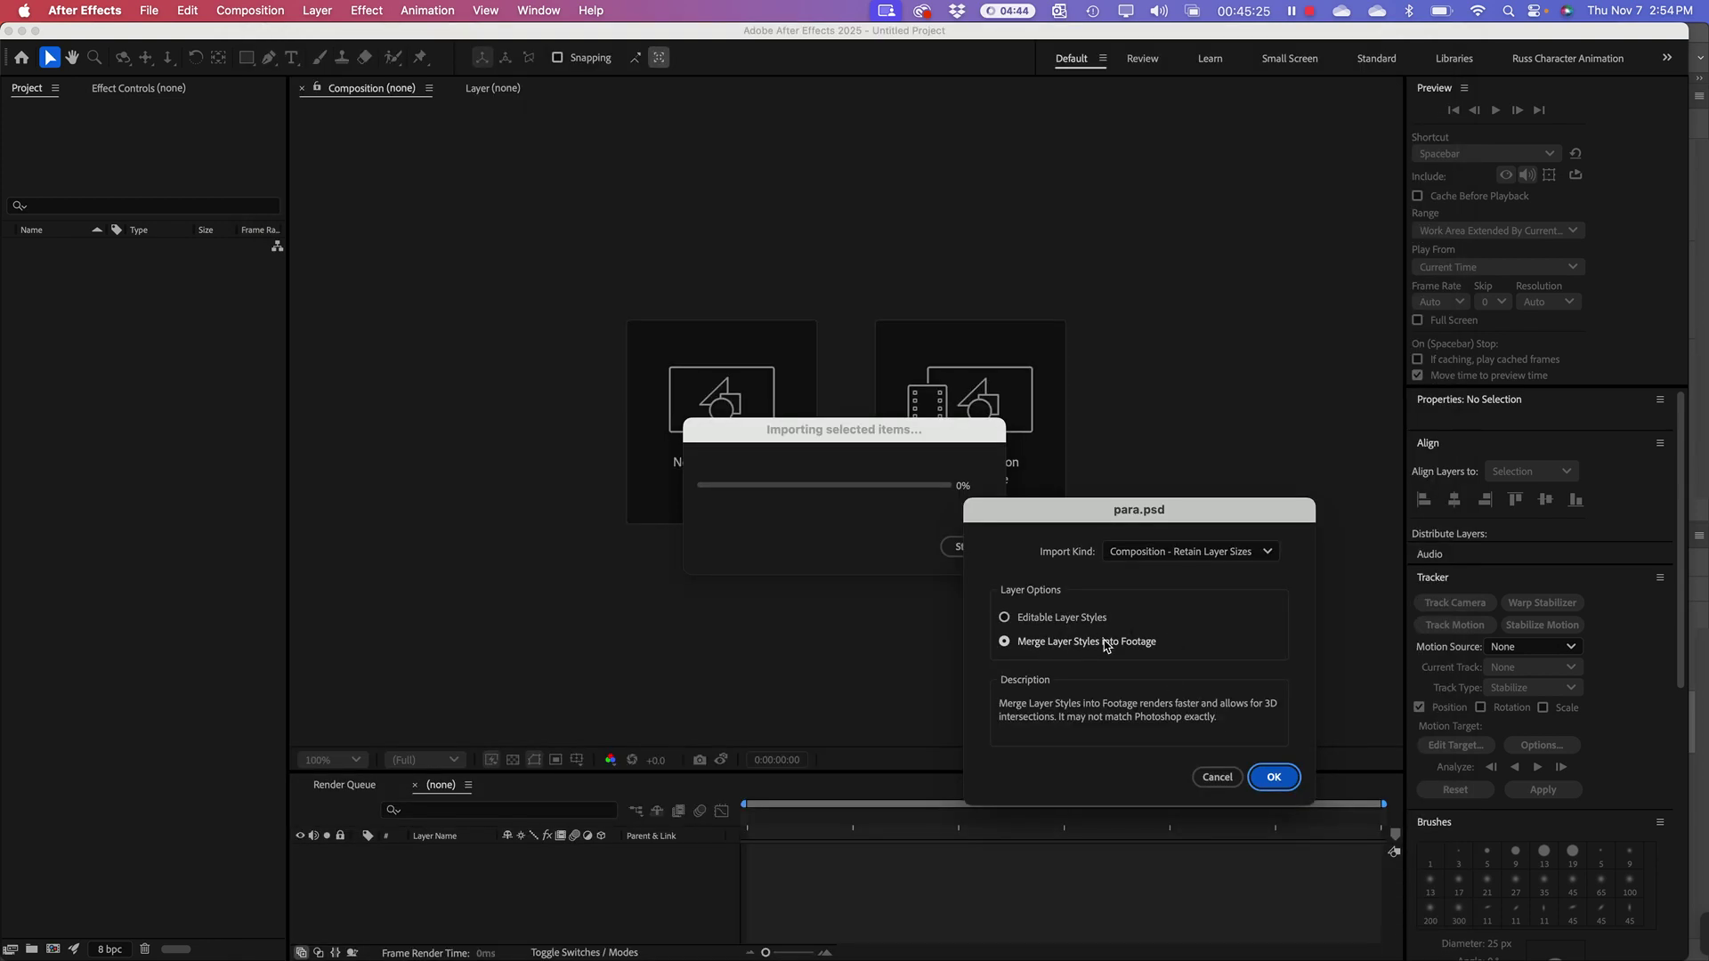
pyautogui.click(1275, 778)
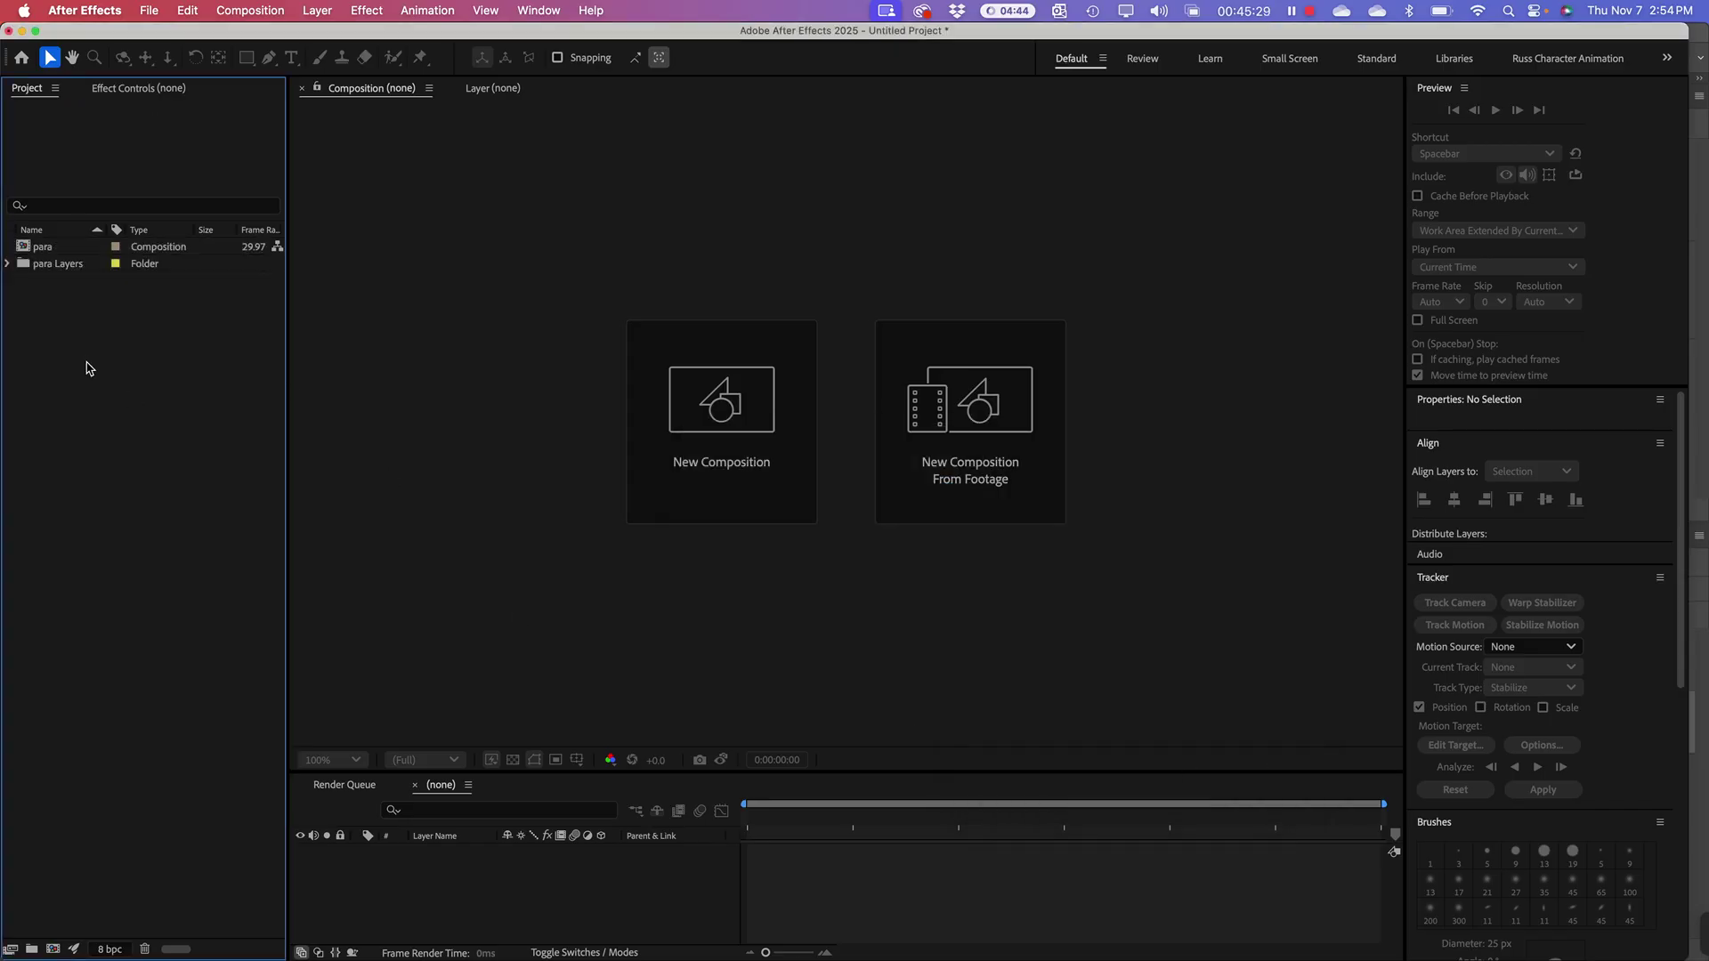
pyautogui.doubleClick(25, 250)
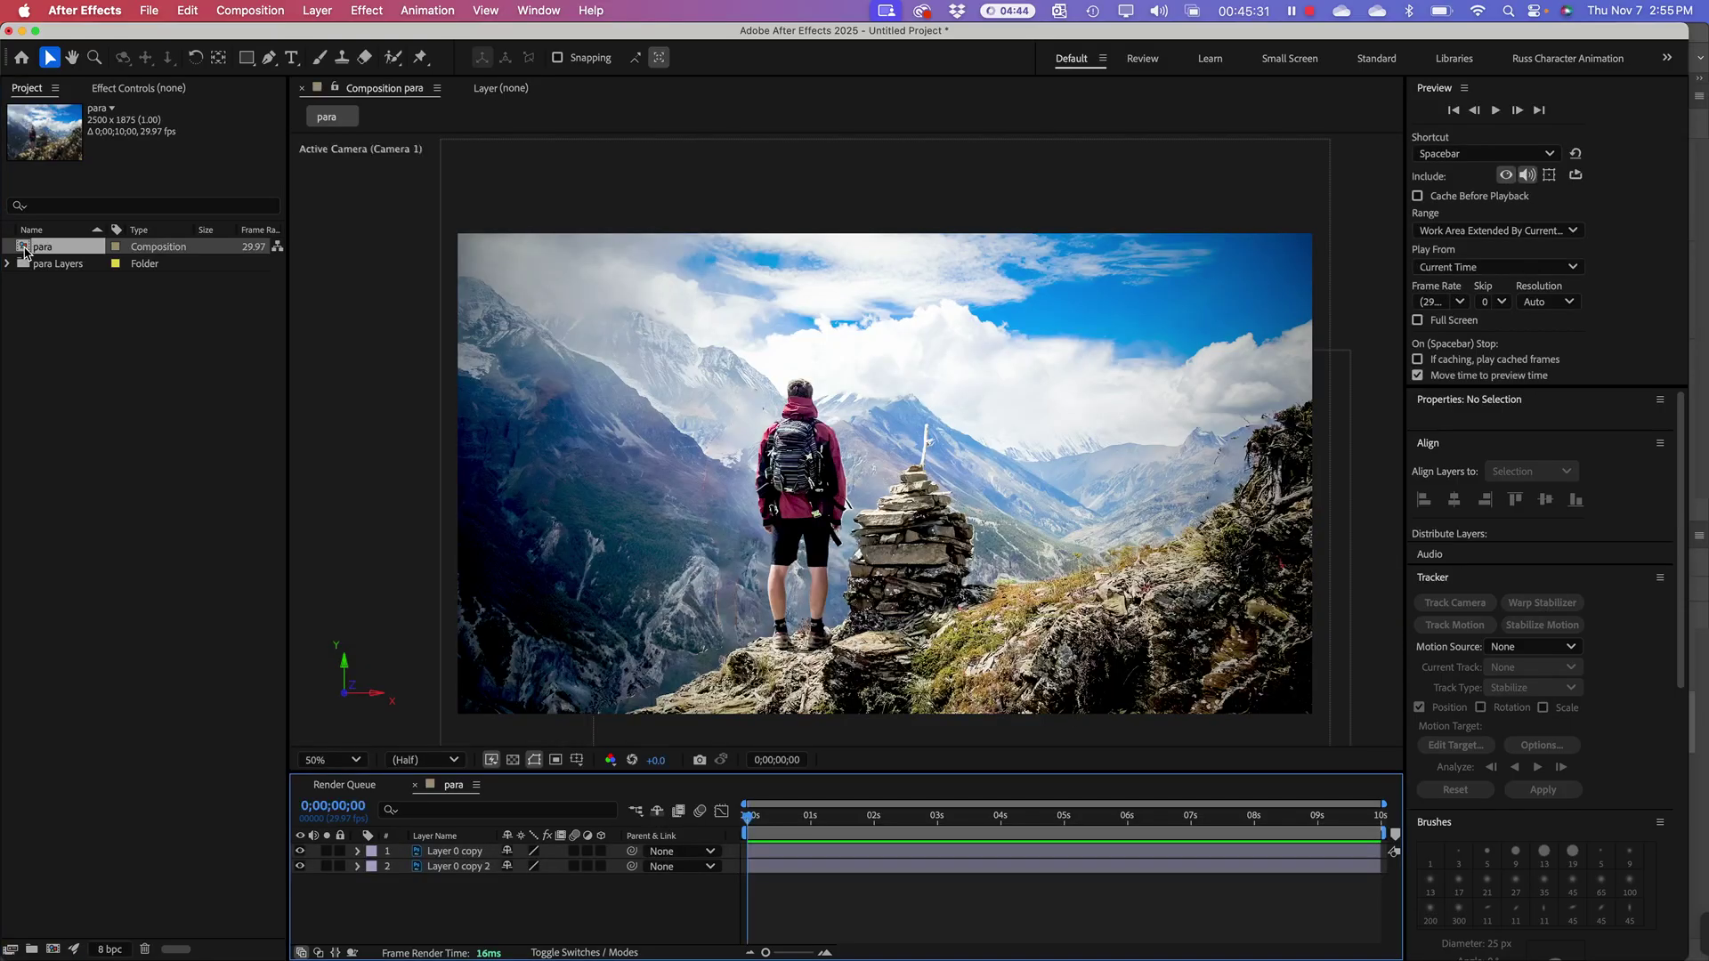
pyautogui.click(301, 851)
pyautogui.click(302, 852)
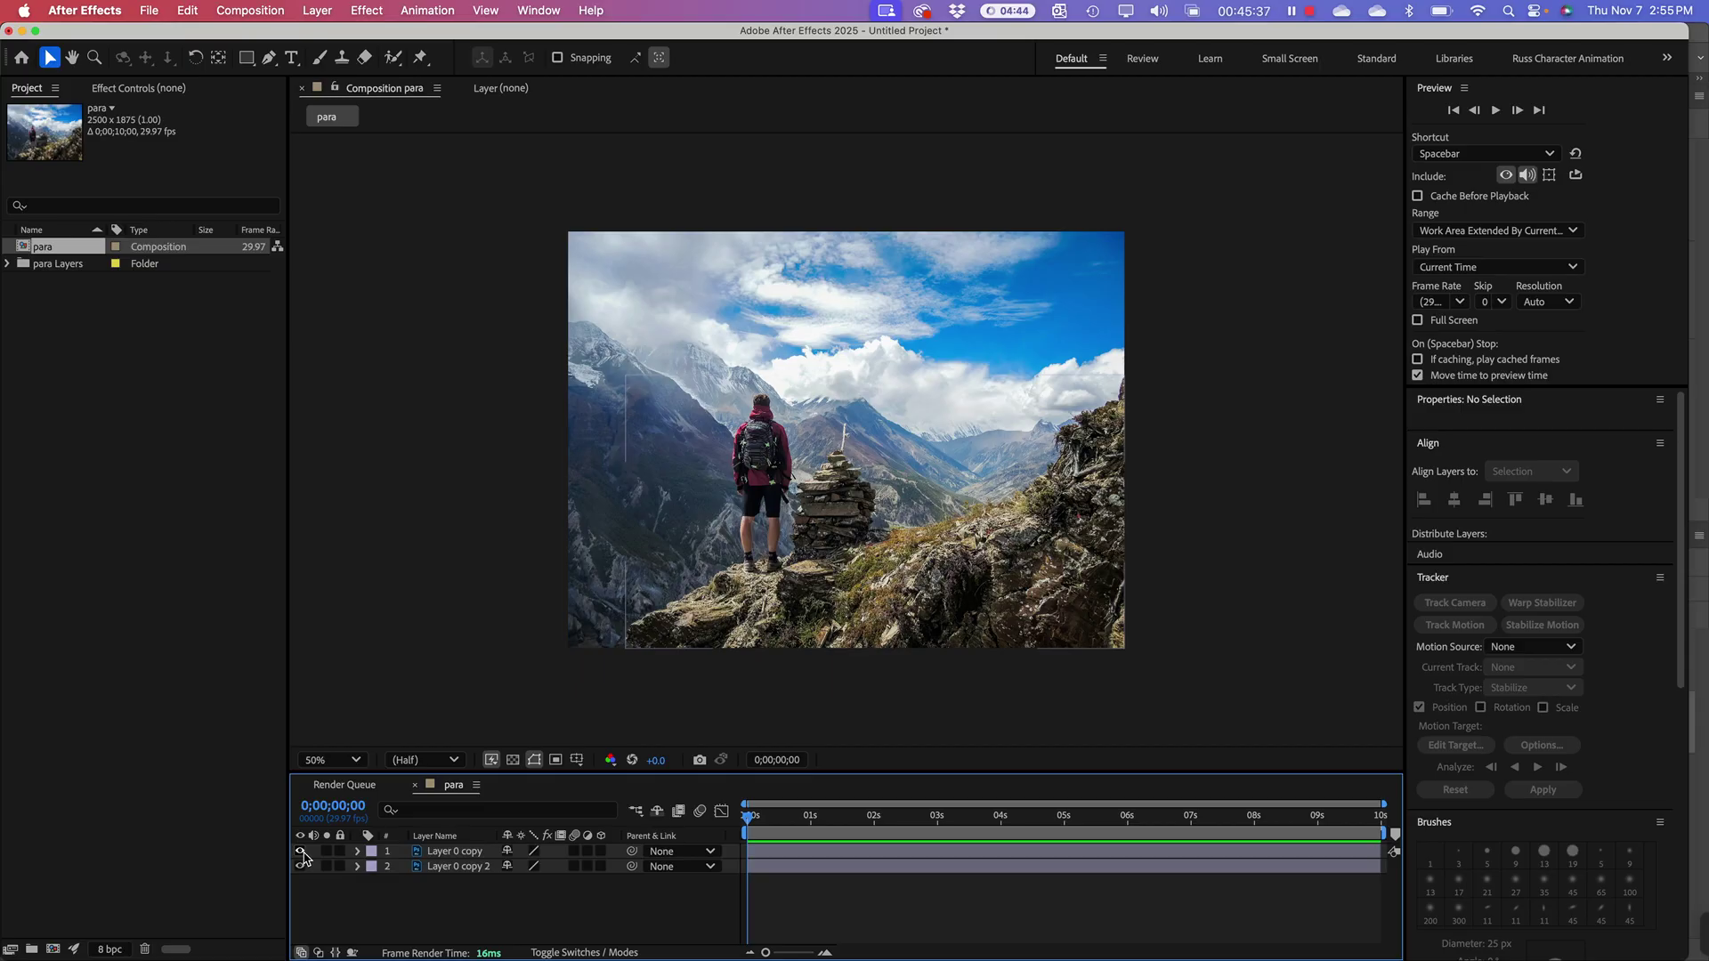
pyautogui.click(133, 525)
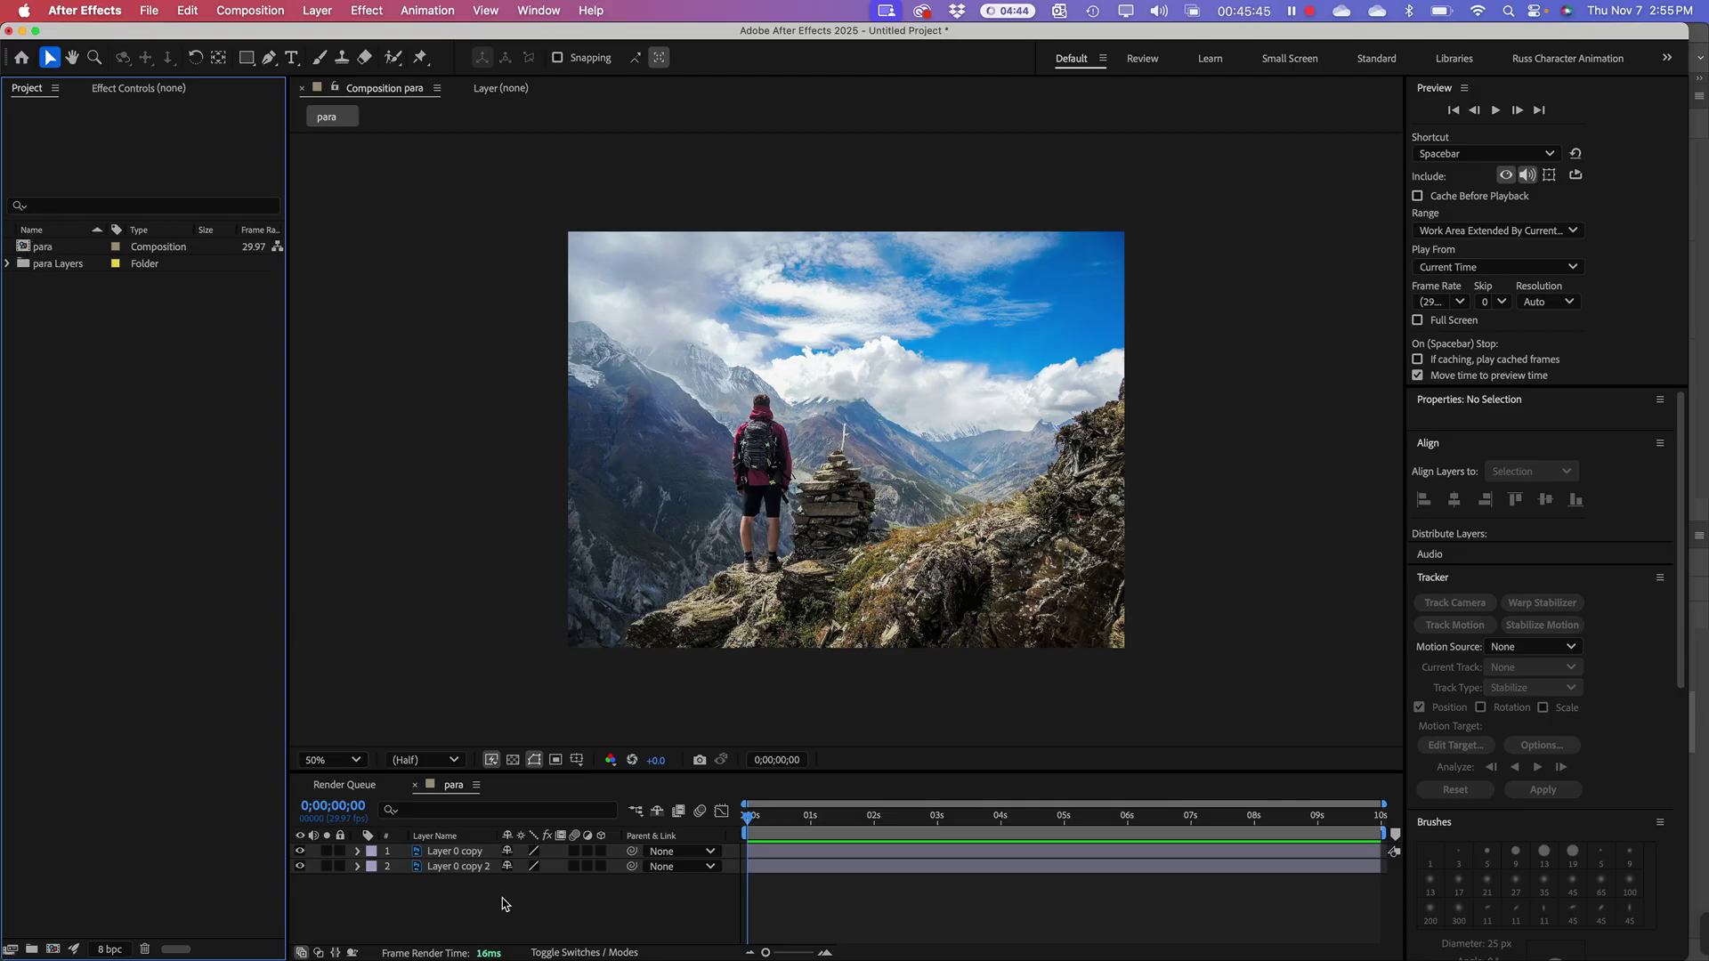
pyautogui.moveTo(516, 893); pyautogui.dragTo(408, 856)
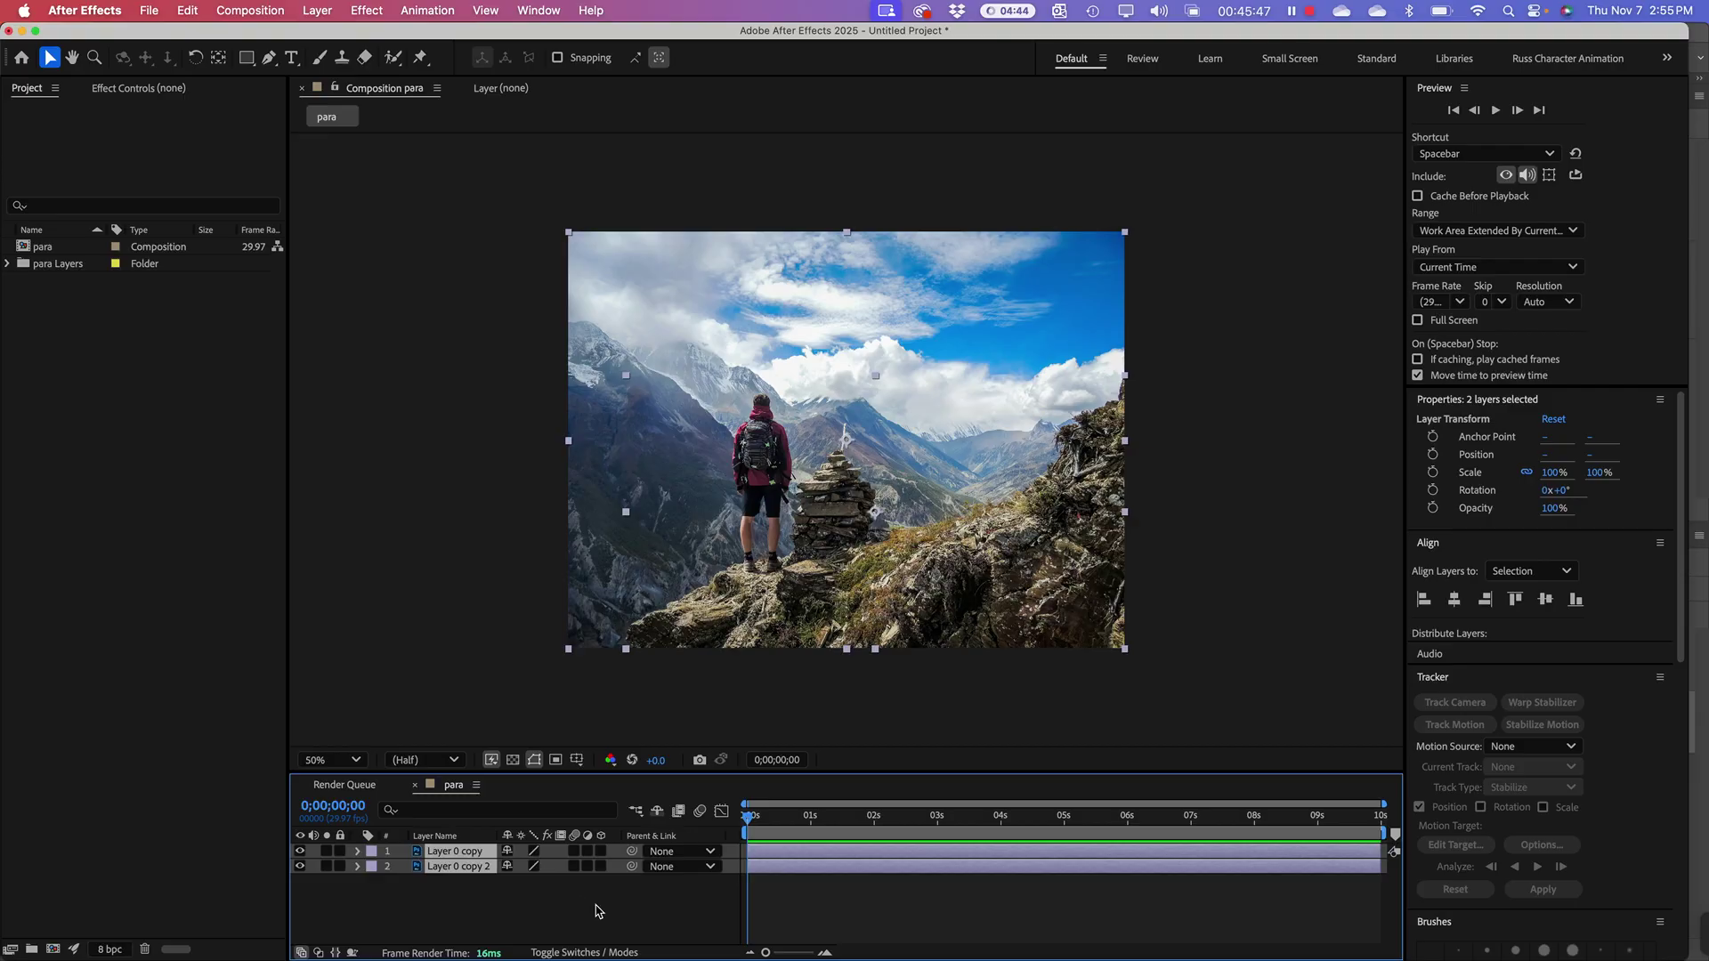
pyautogui.click(115, 623)
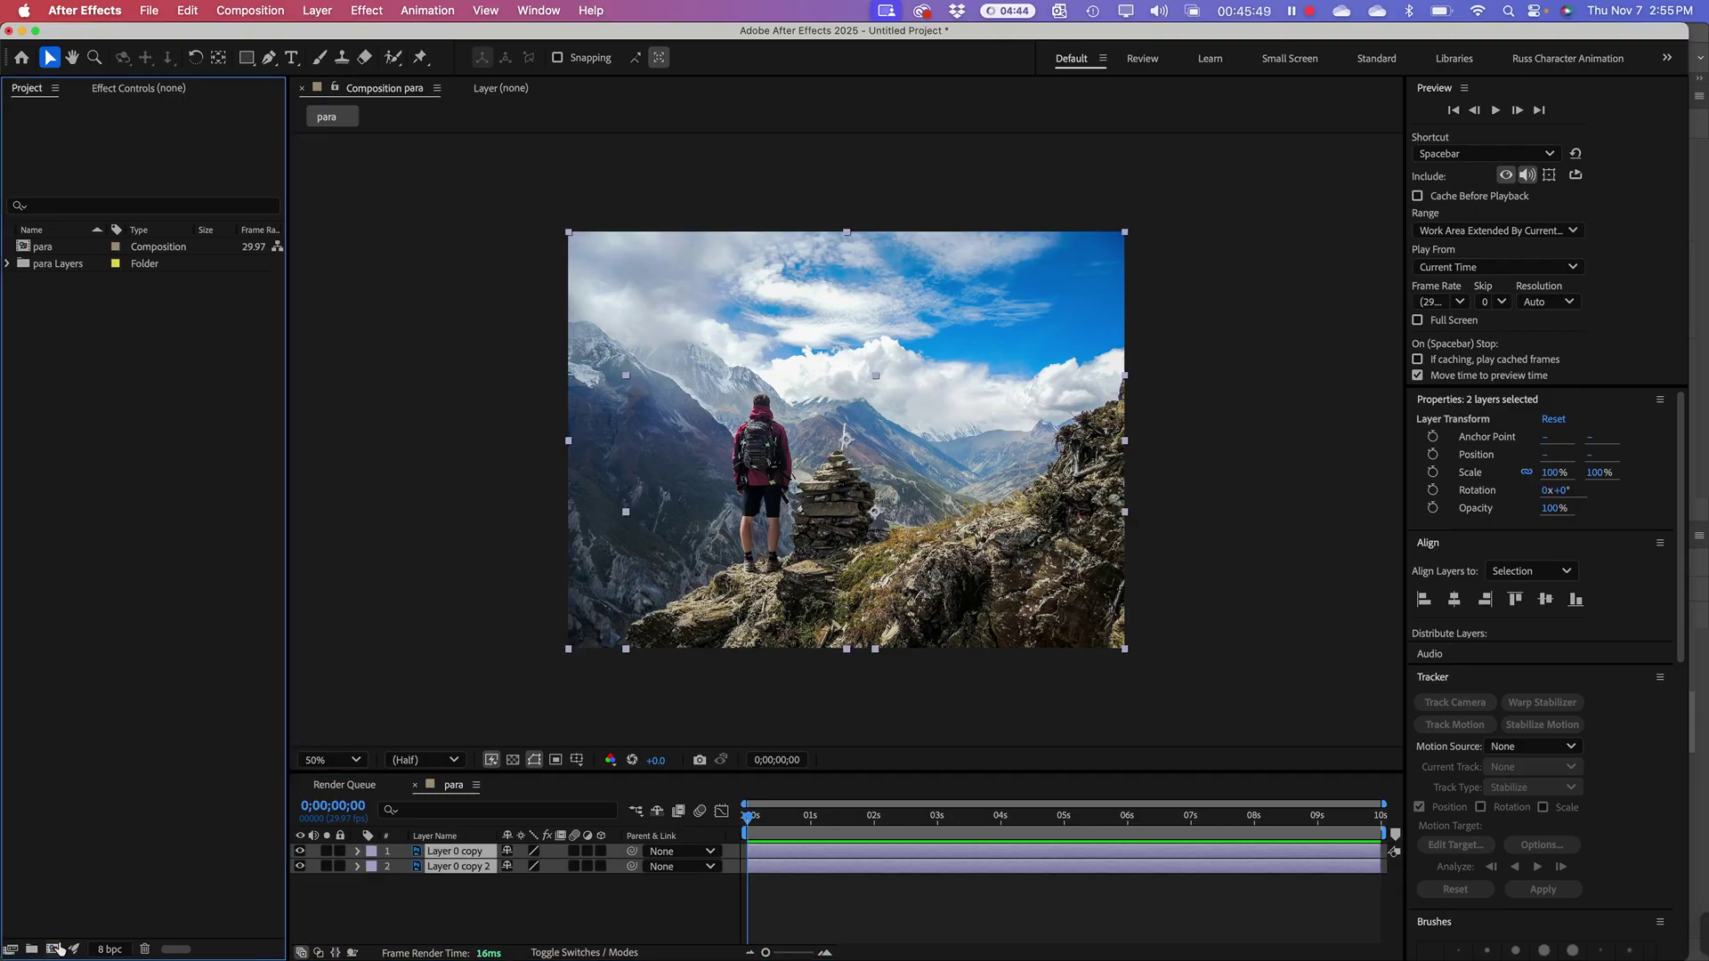
# Step: Create Comp 1 with a 0;00;05;00 duration, view it at 50%, and paste both hiker layers
pyautogui.click(54, 949)
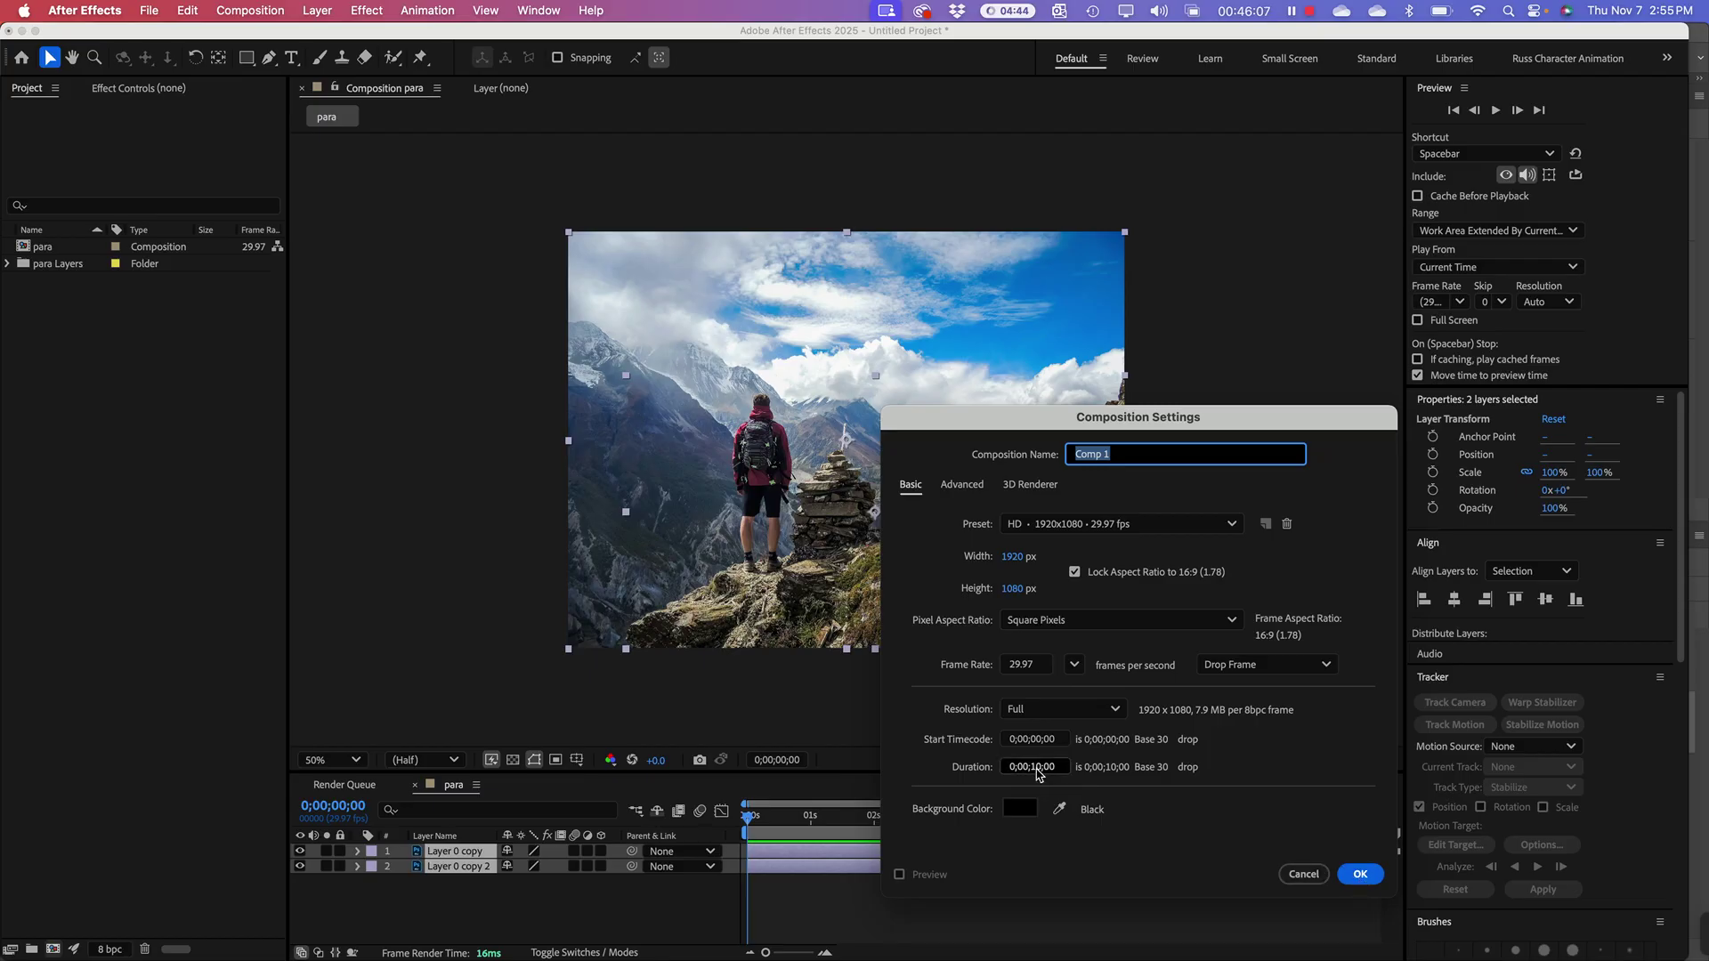
pyautogui.click(1037, 770)
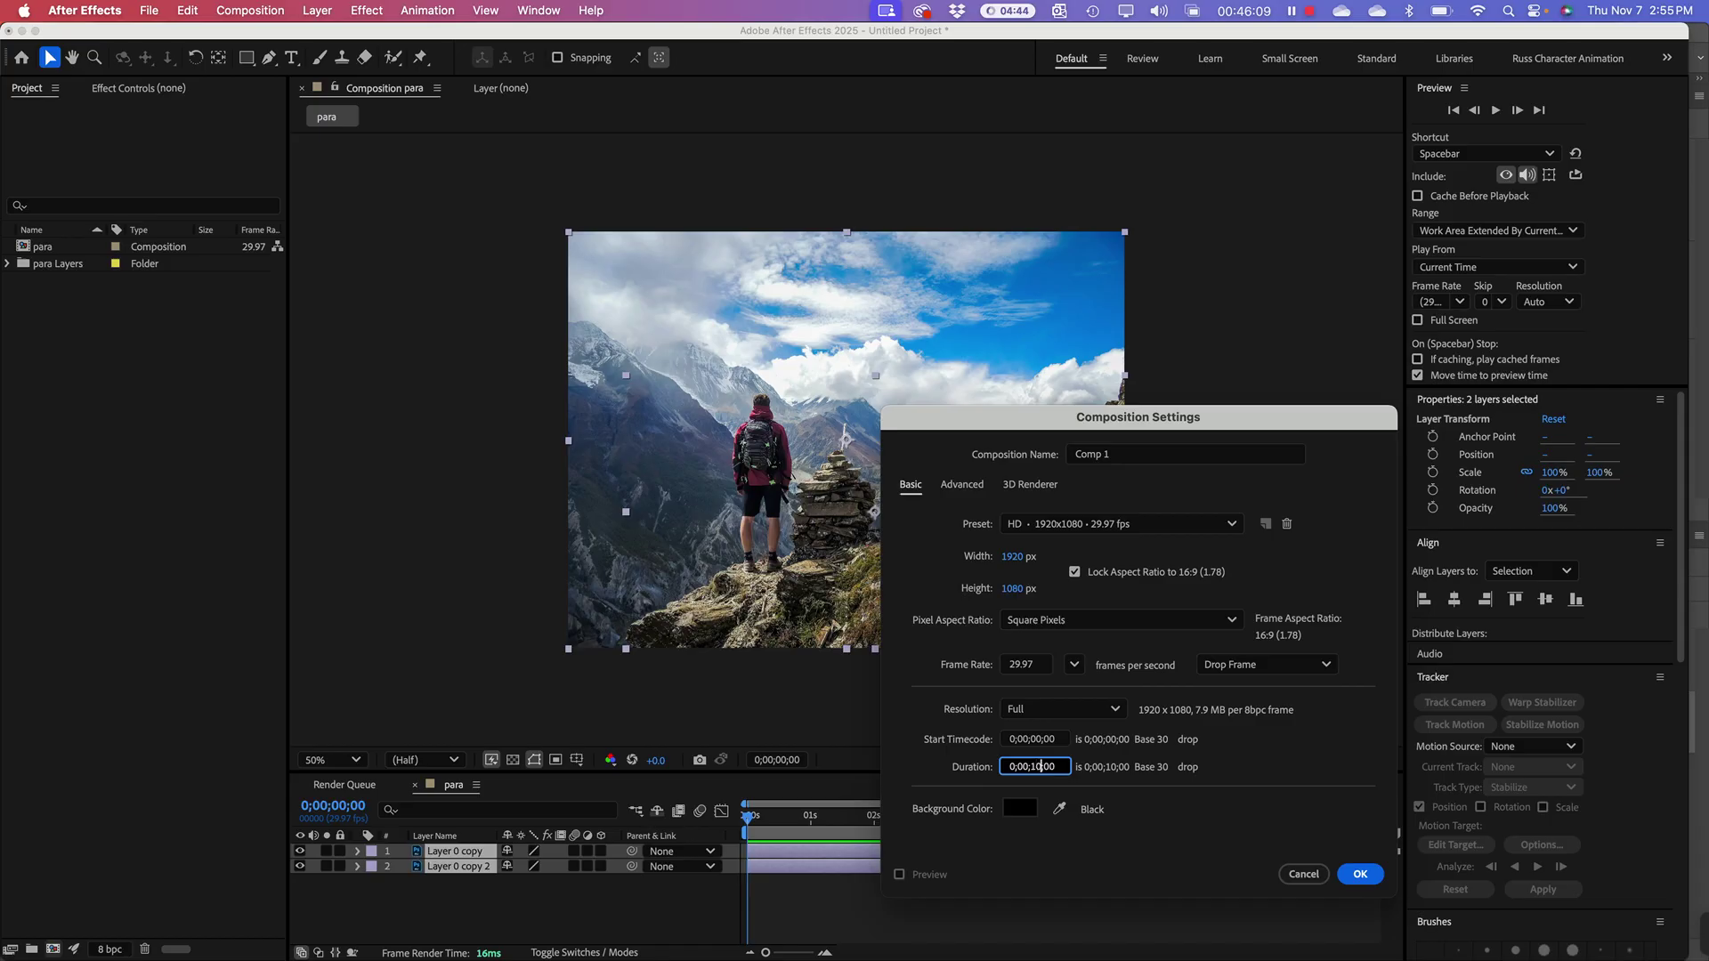
pyautogui.press('BackSpace')
pyautogui.press('BackSpace')
pyautogui.press('BackSpace')
pyautogui.write('5')
pyautogui.click(1362, 876)
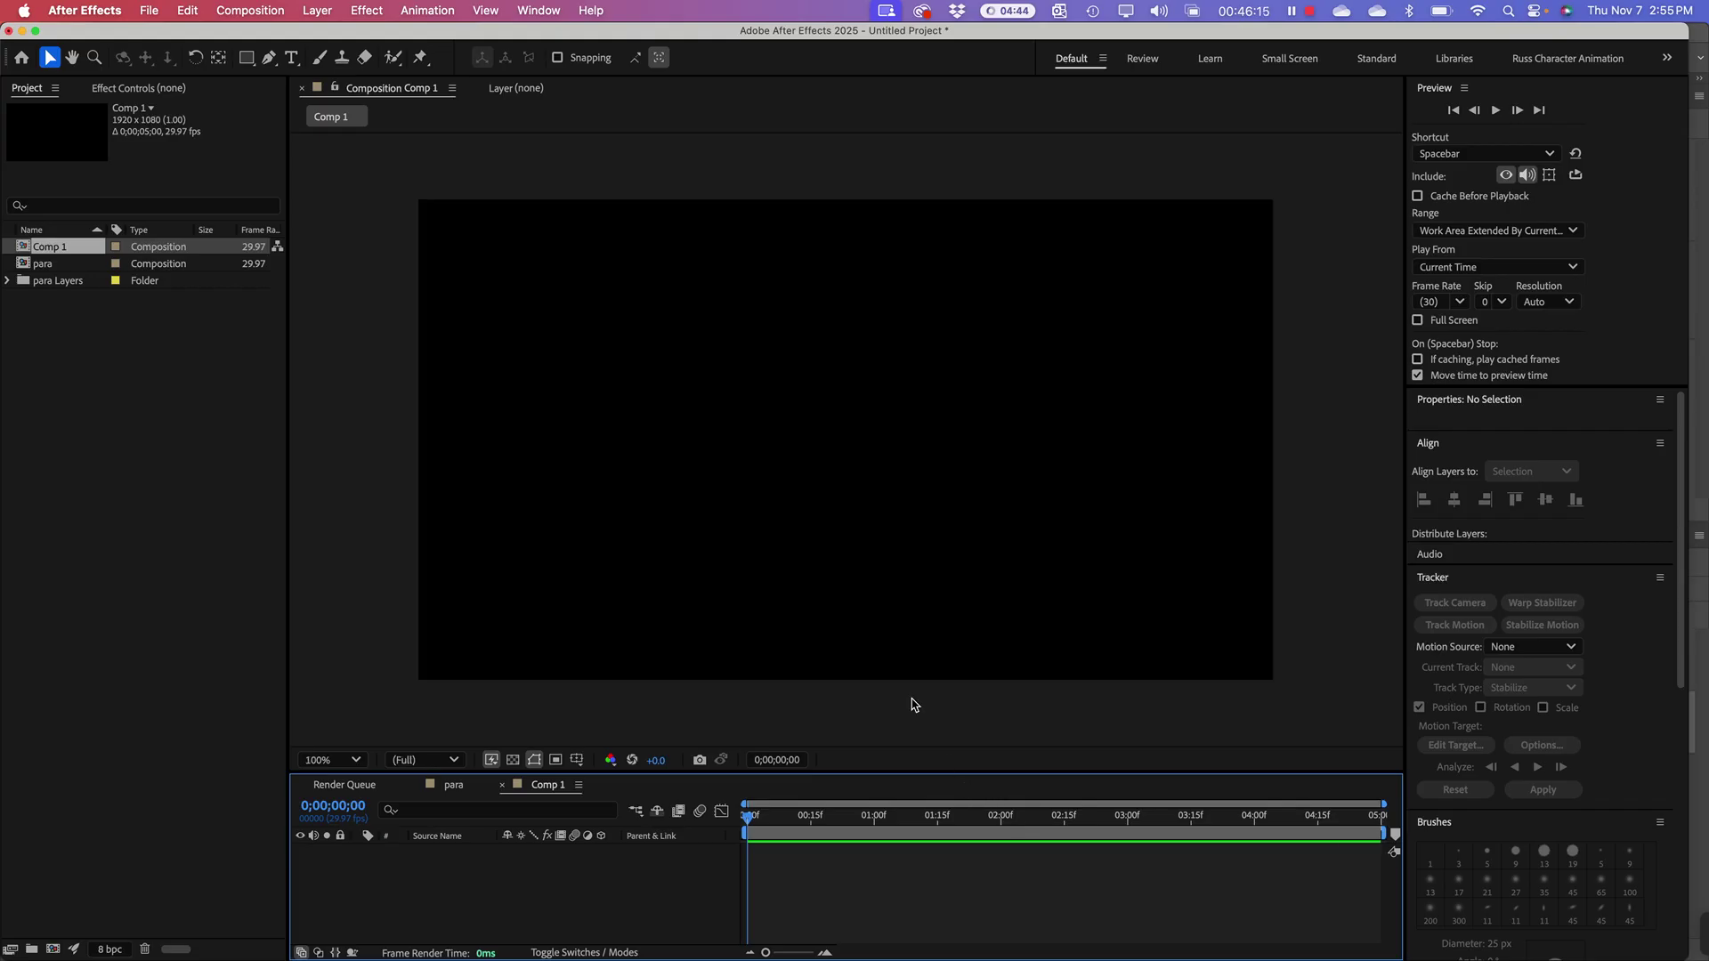
pyautogui.press(',')
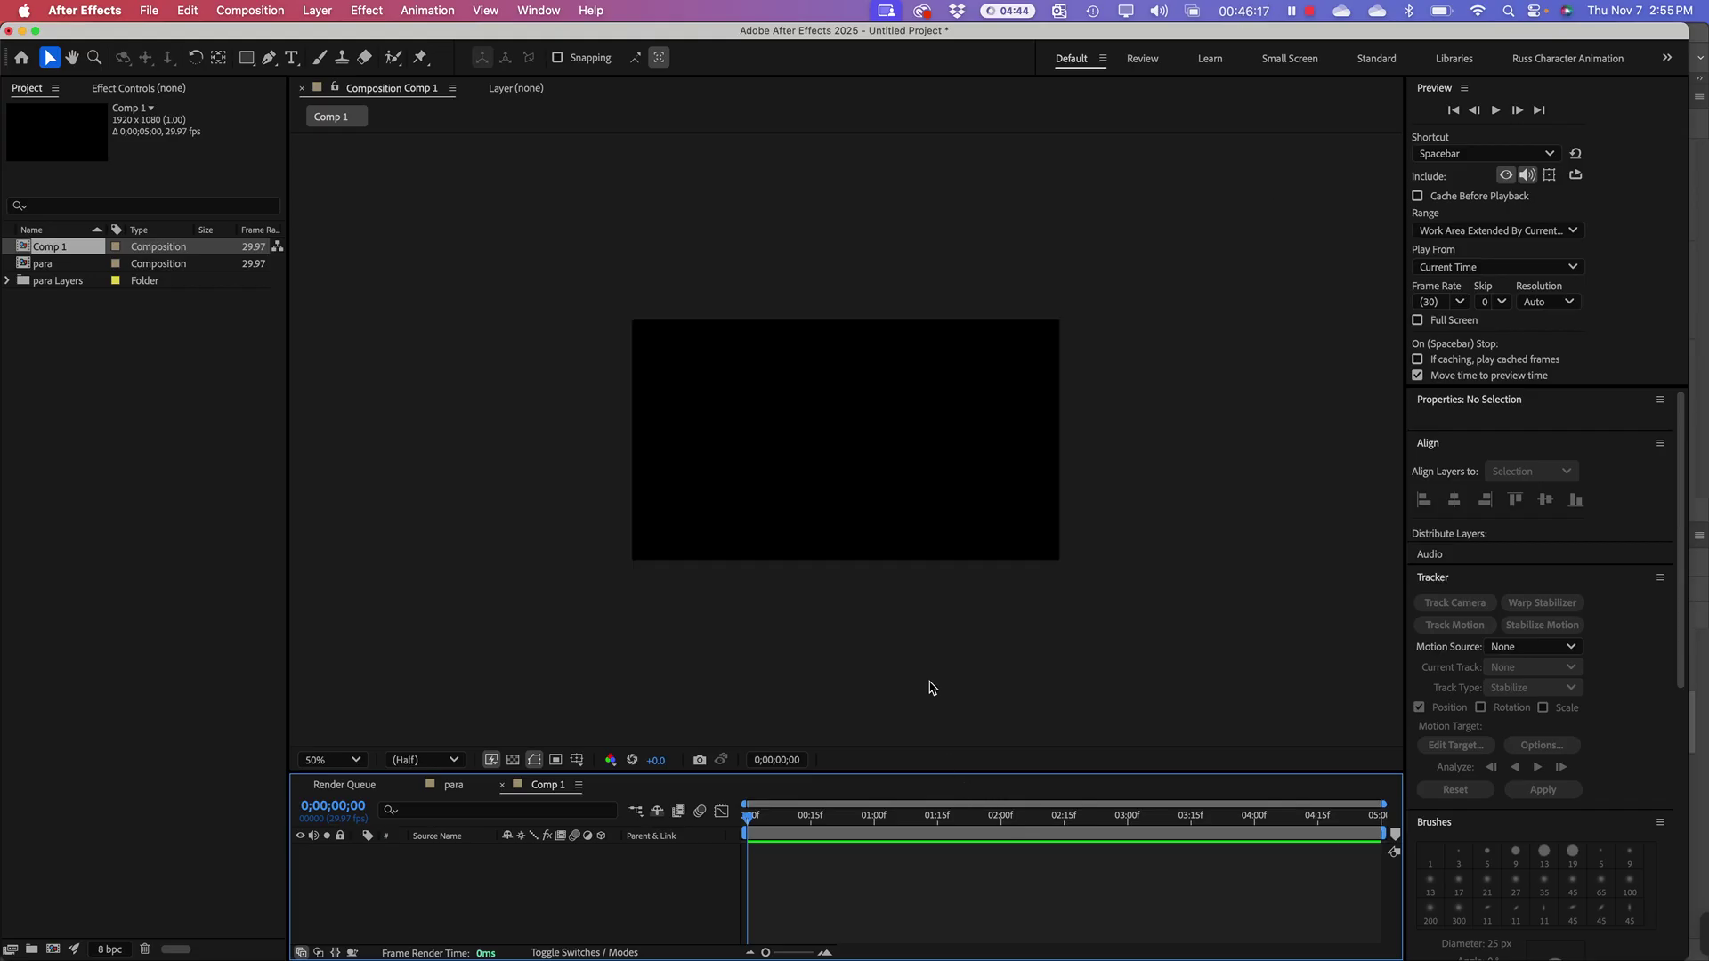
pyautogui.press('super+v')
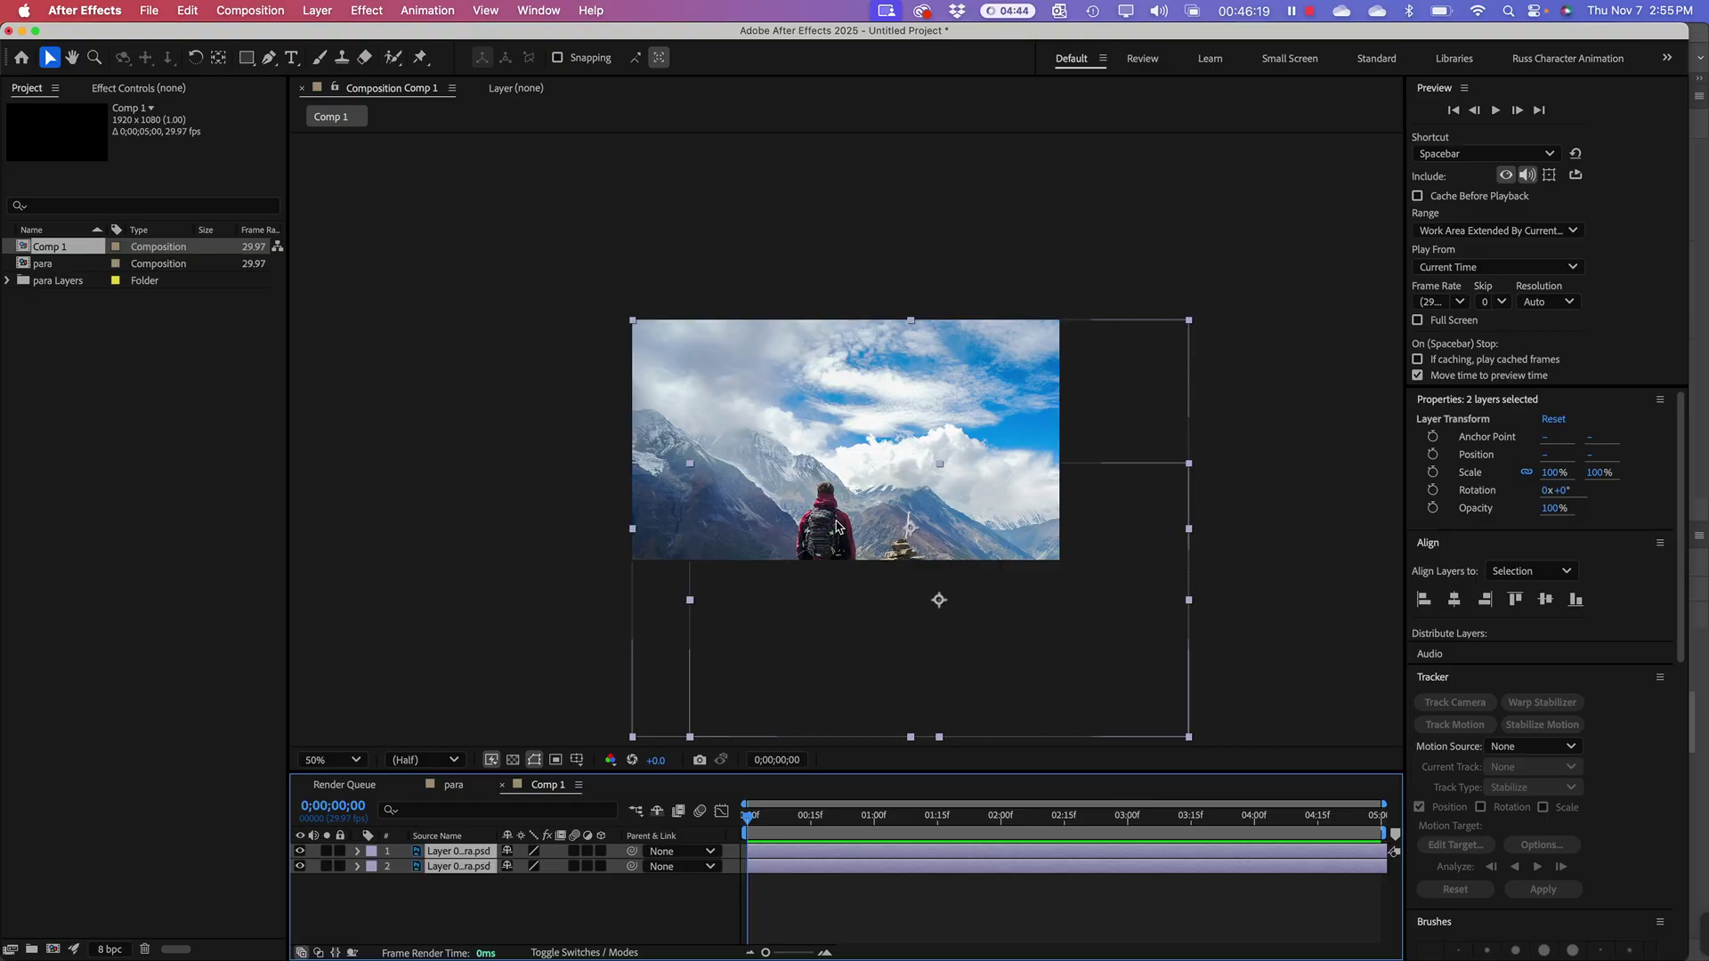
# Step: Drag both hiker photo layers up and left to centre the hiker and cairn, then deselect
pyautogui.moveTo(834, 532); pyautogui.dragTo(783, 440)
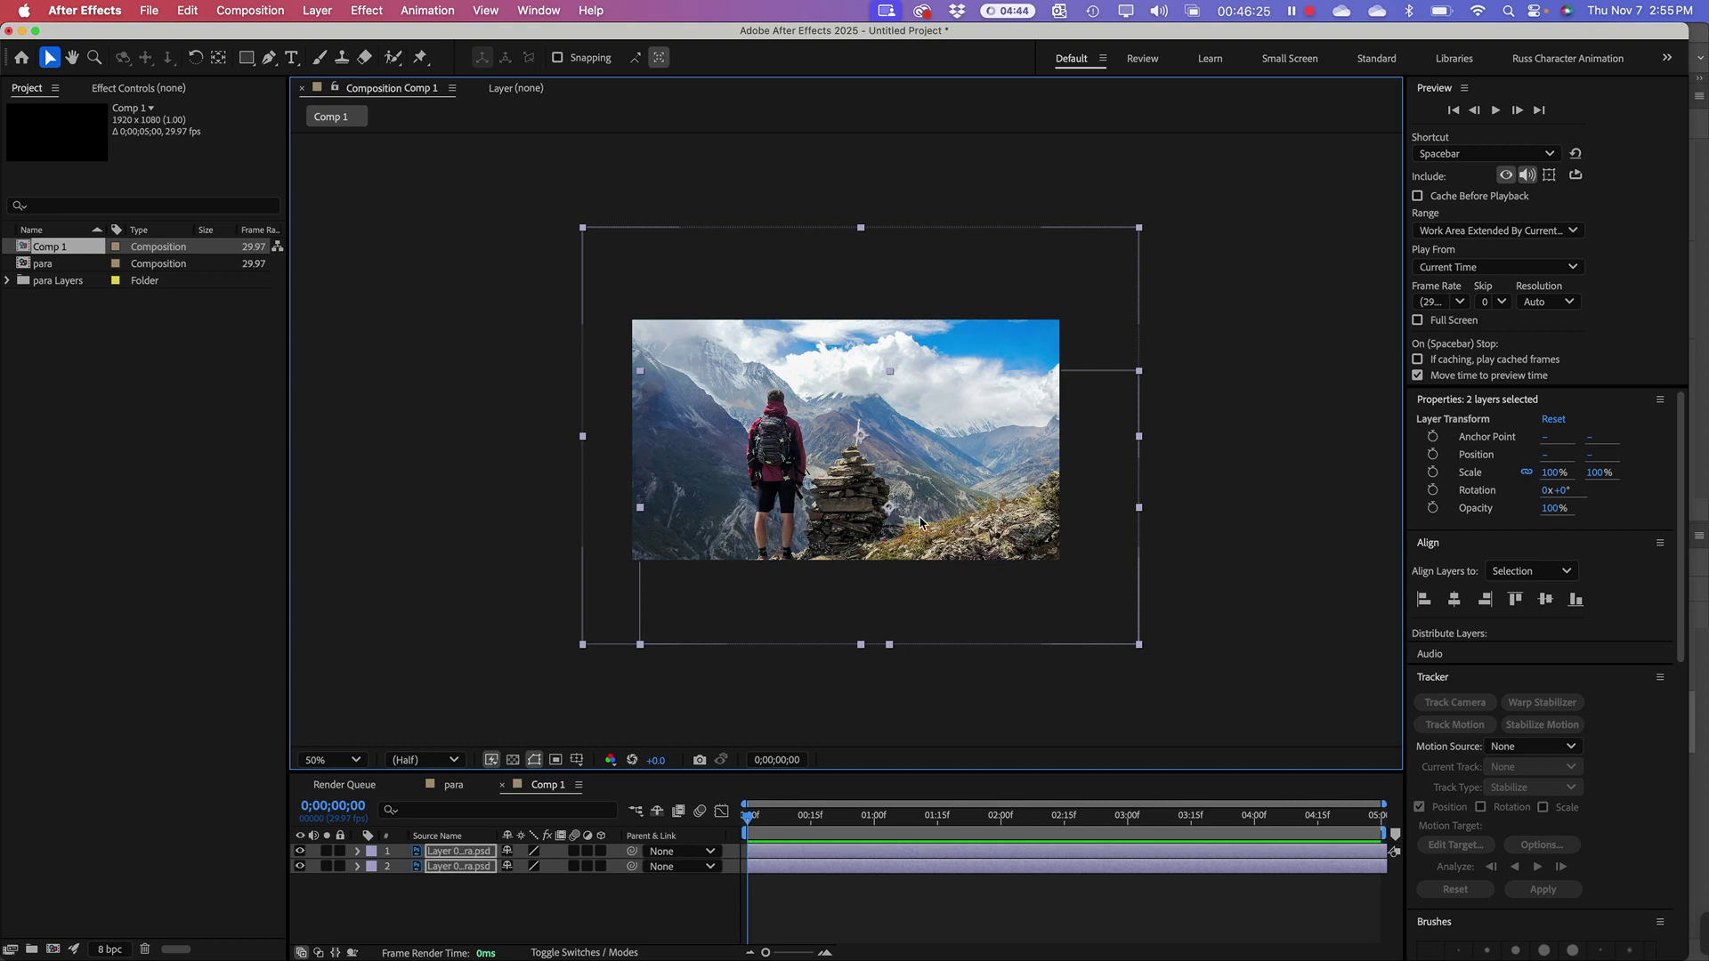
pyautogui.moveTo(948, 525)
pyautogui.mouseDown()
pyautogui.moveTo(947, 494)
pyautogui.moveTo(954, 508)
pyautogui.mouseUp()
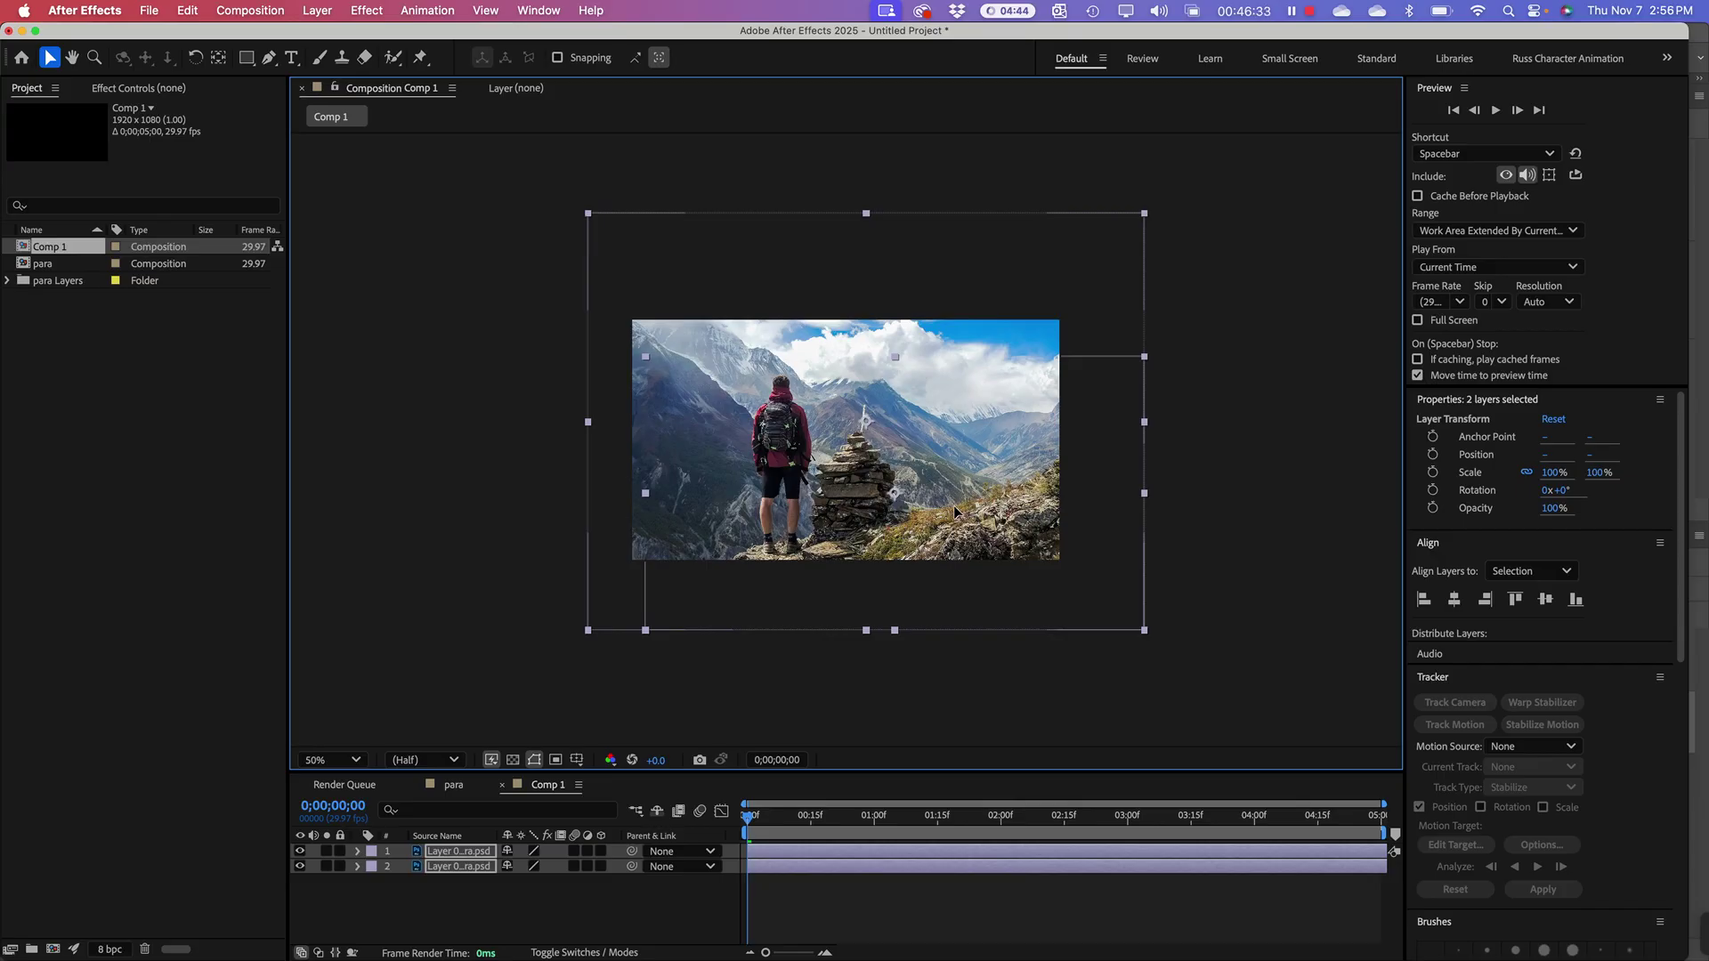
pyautogui.click(528, 532)
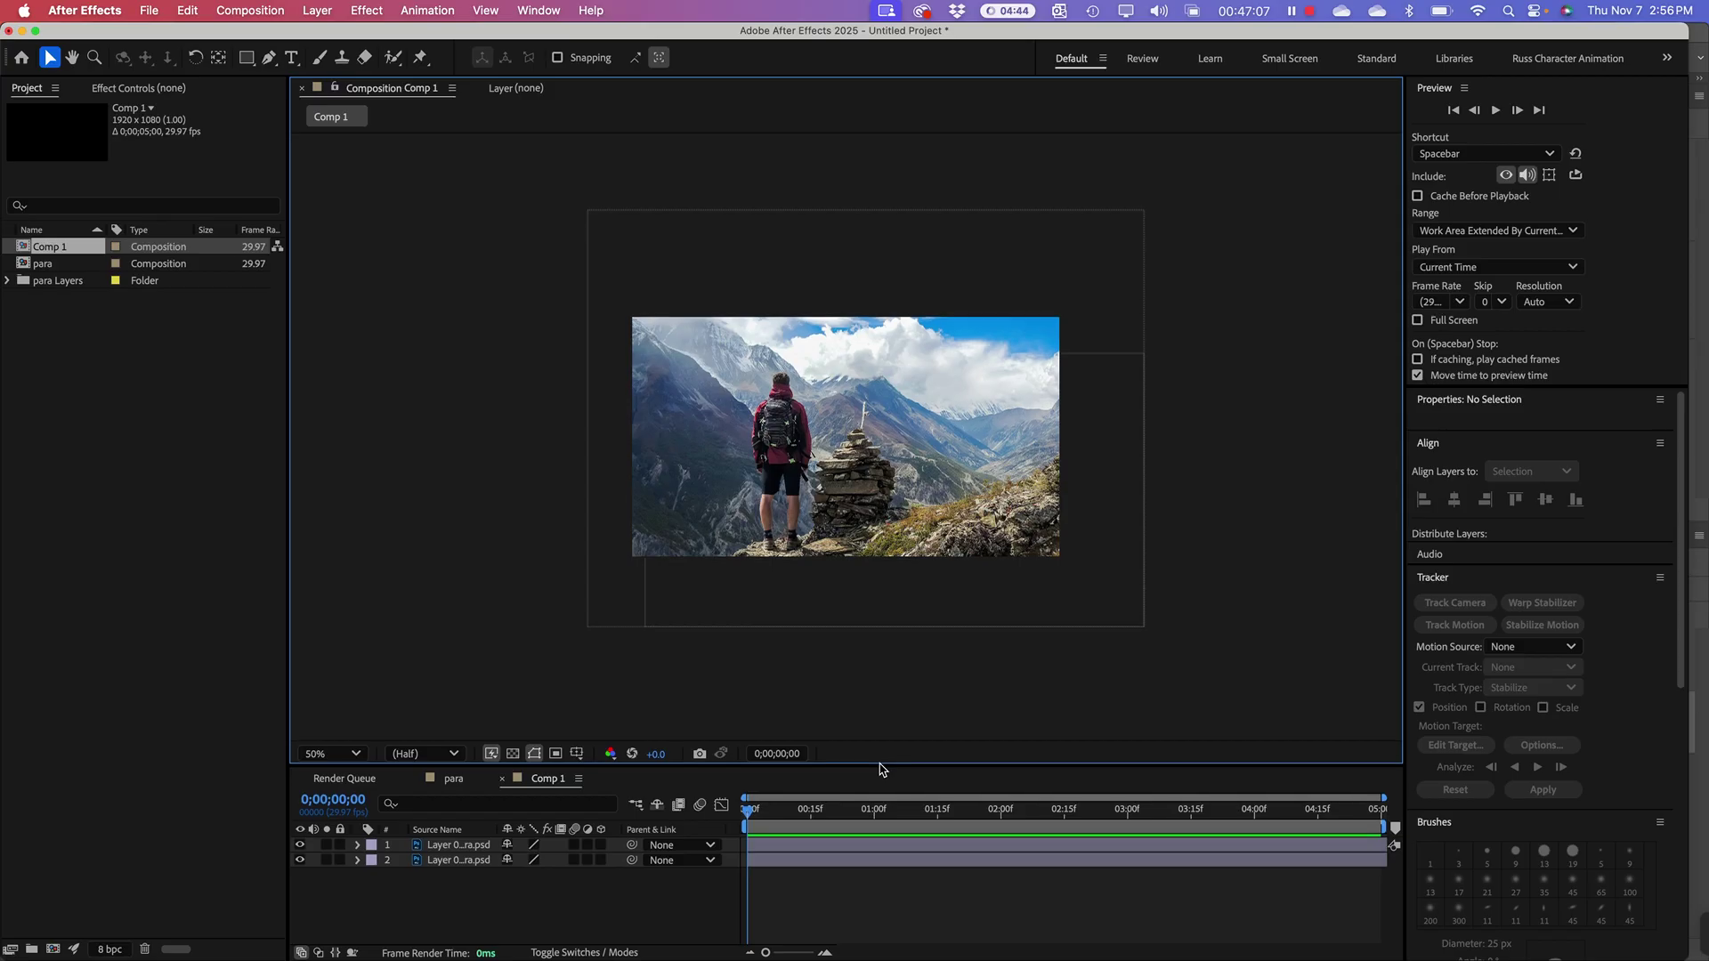
# Step: Raise the viewer/Timeline divider to enlarge the Timeline panel
pyautogui.moveTo(882, 776); pyautogui.dragTo(847, 659)
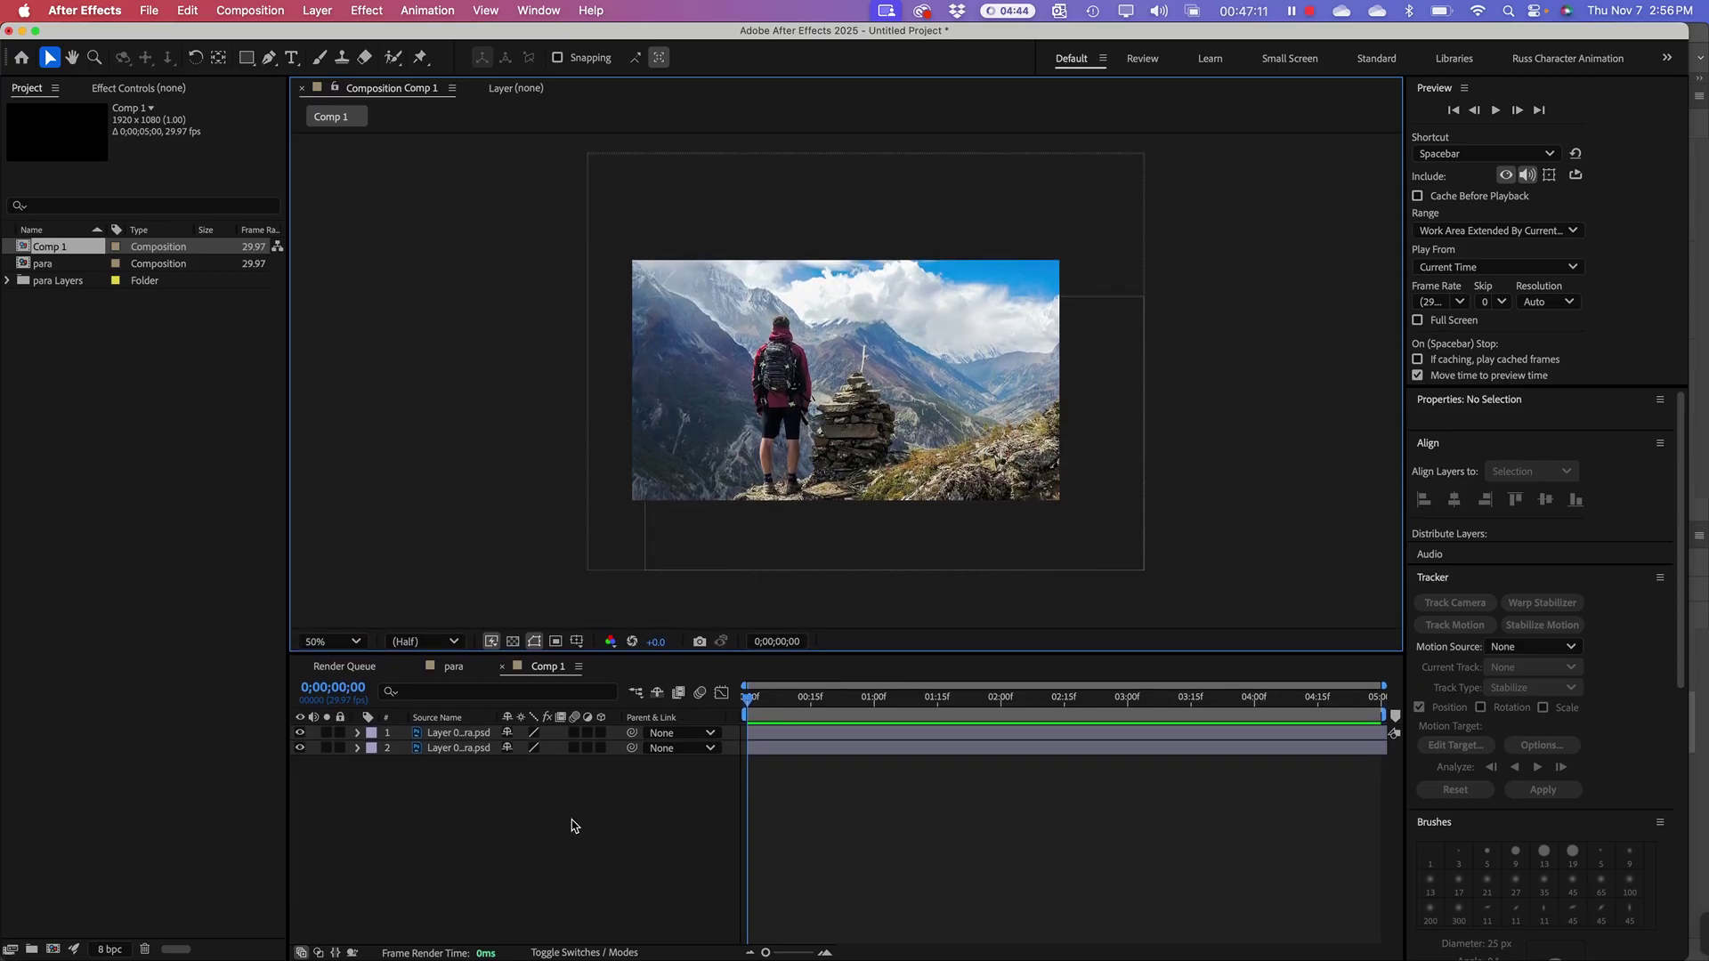
pyautogui.click(448, 819)
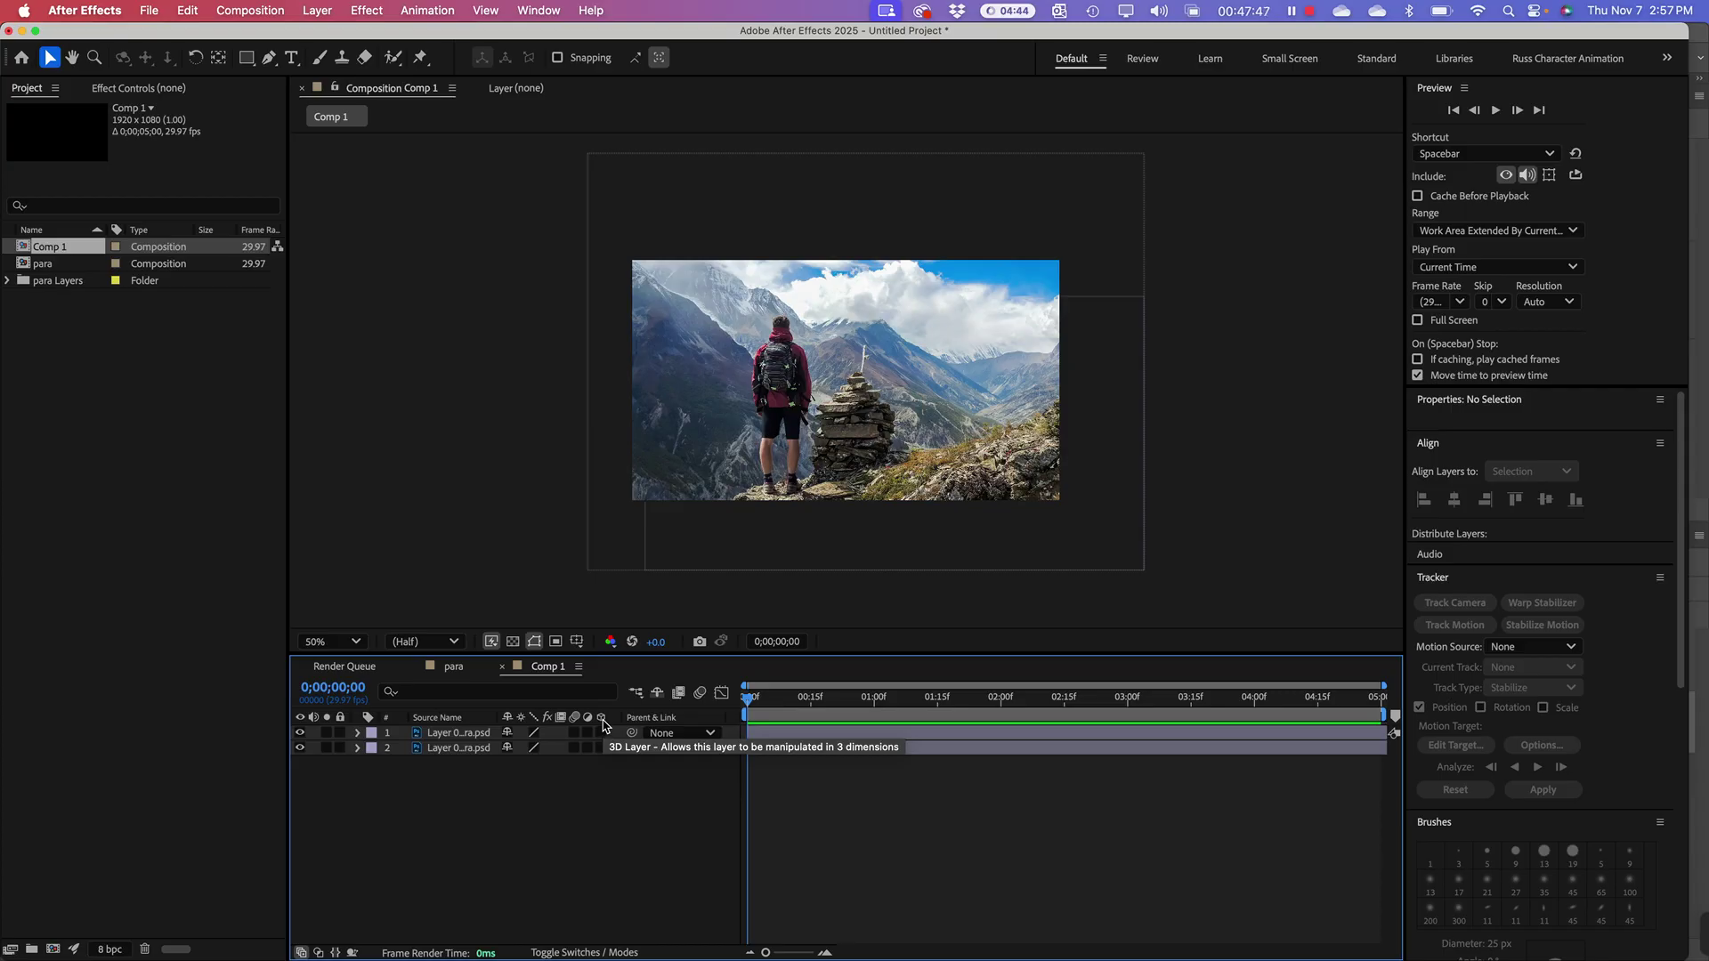
# Step: Enable the 3D Layer switch on both hiker photo layers, then restore the viewer height
pyautogui.click(463, 748)
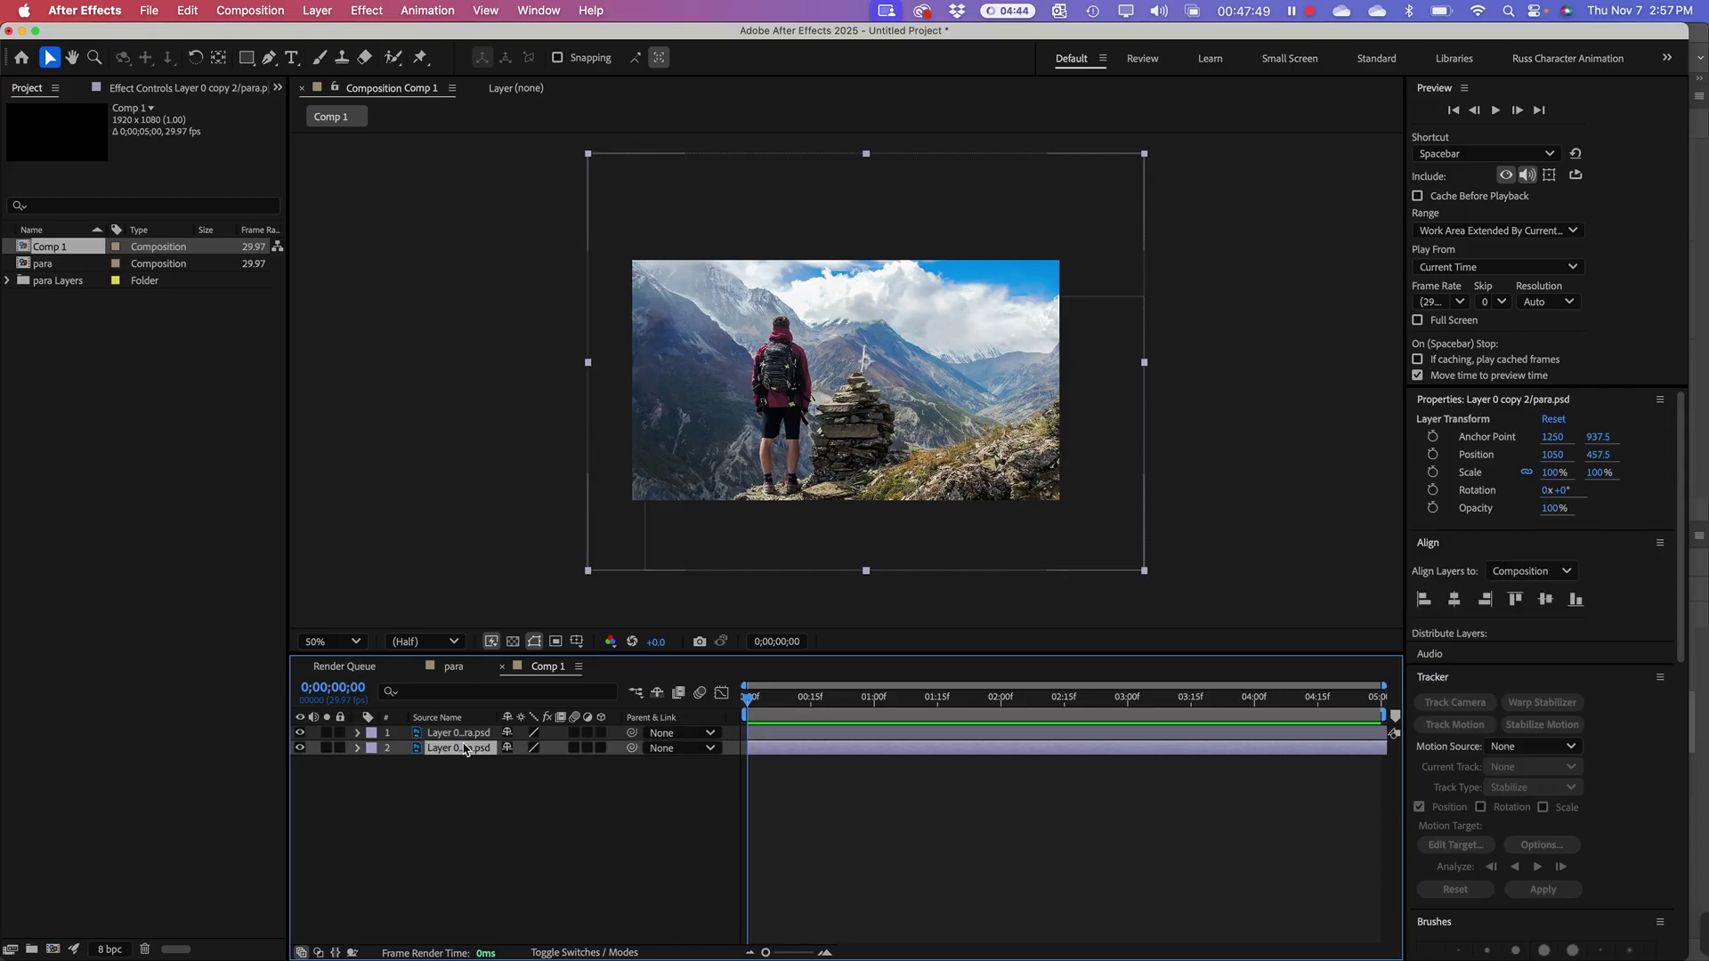
pyautogui.keyDown('shift'); pyautogui.click(461, 735); pyautogui.keyUp('shift')
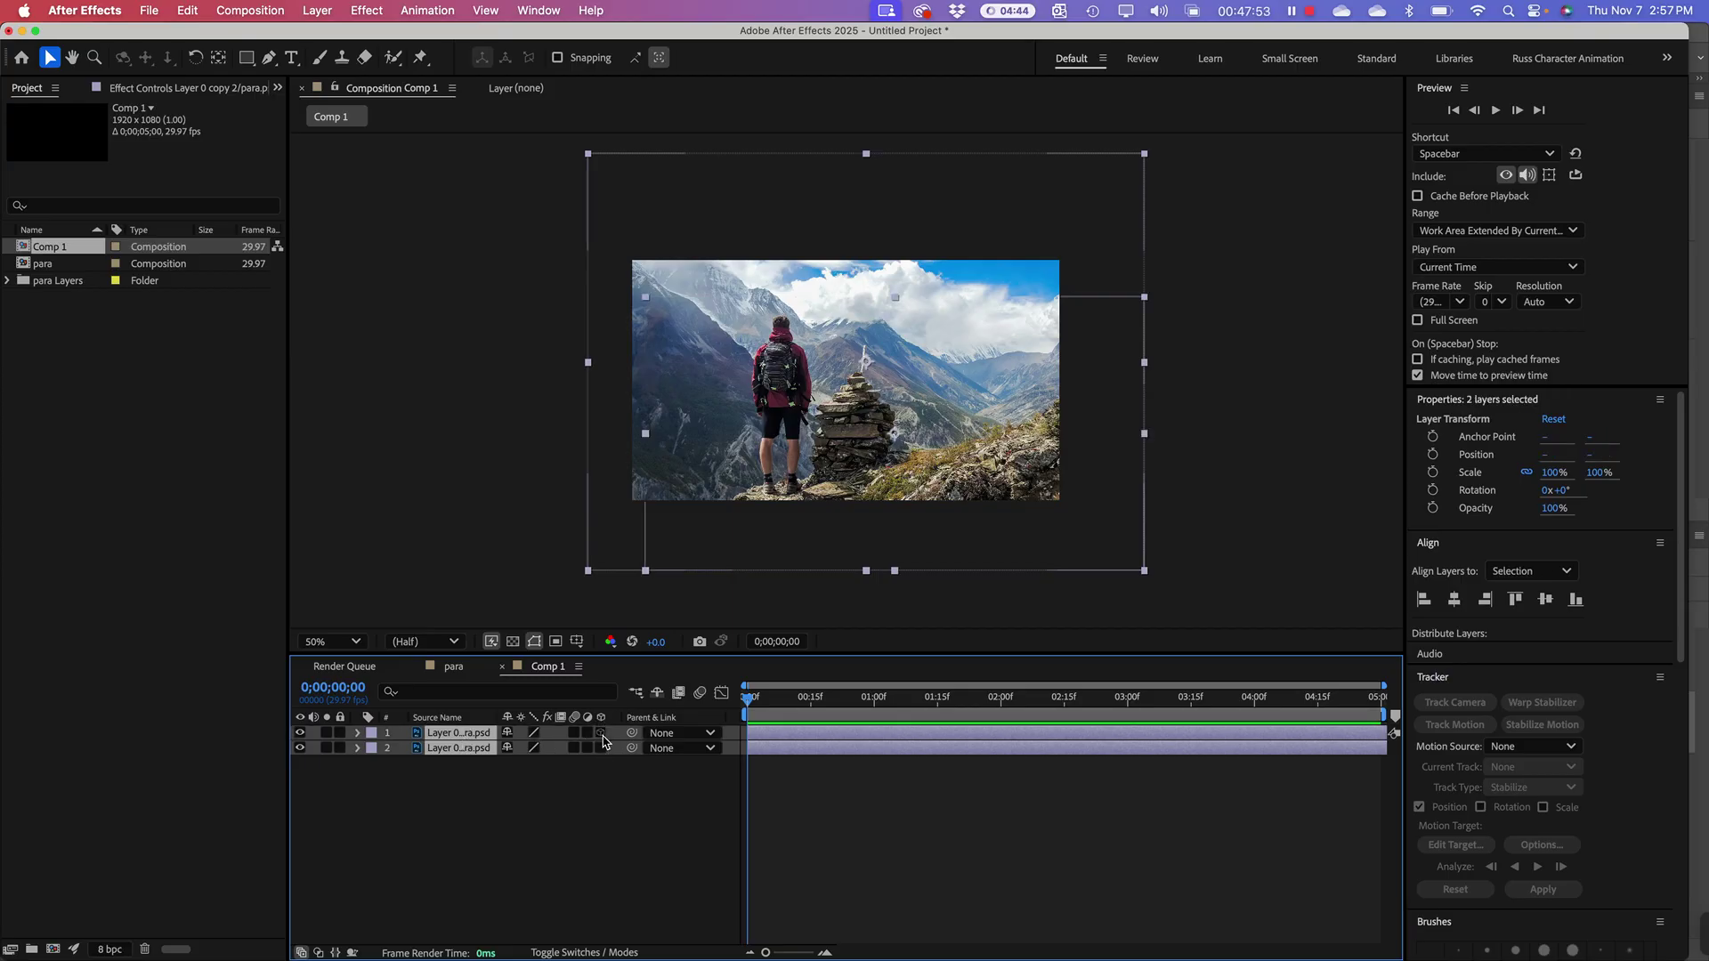
pyautogui.click(602, 733)
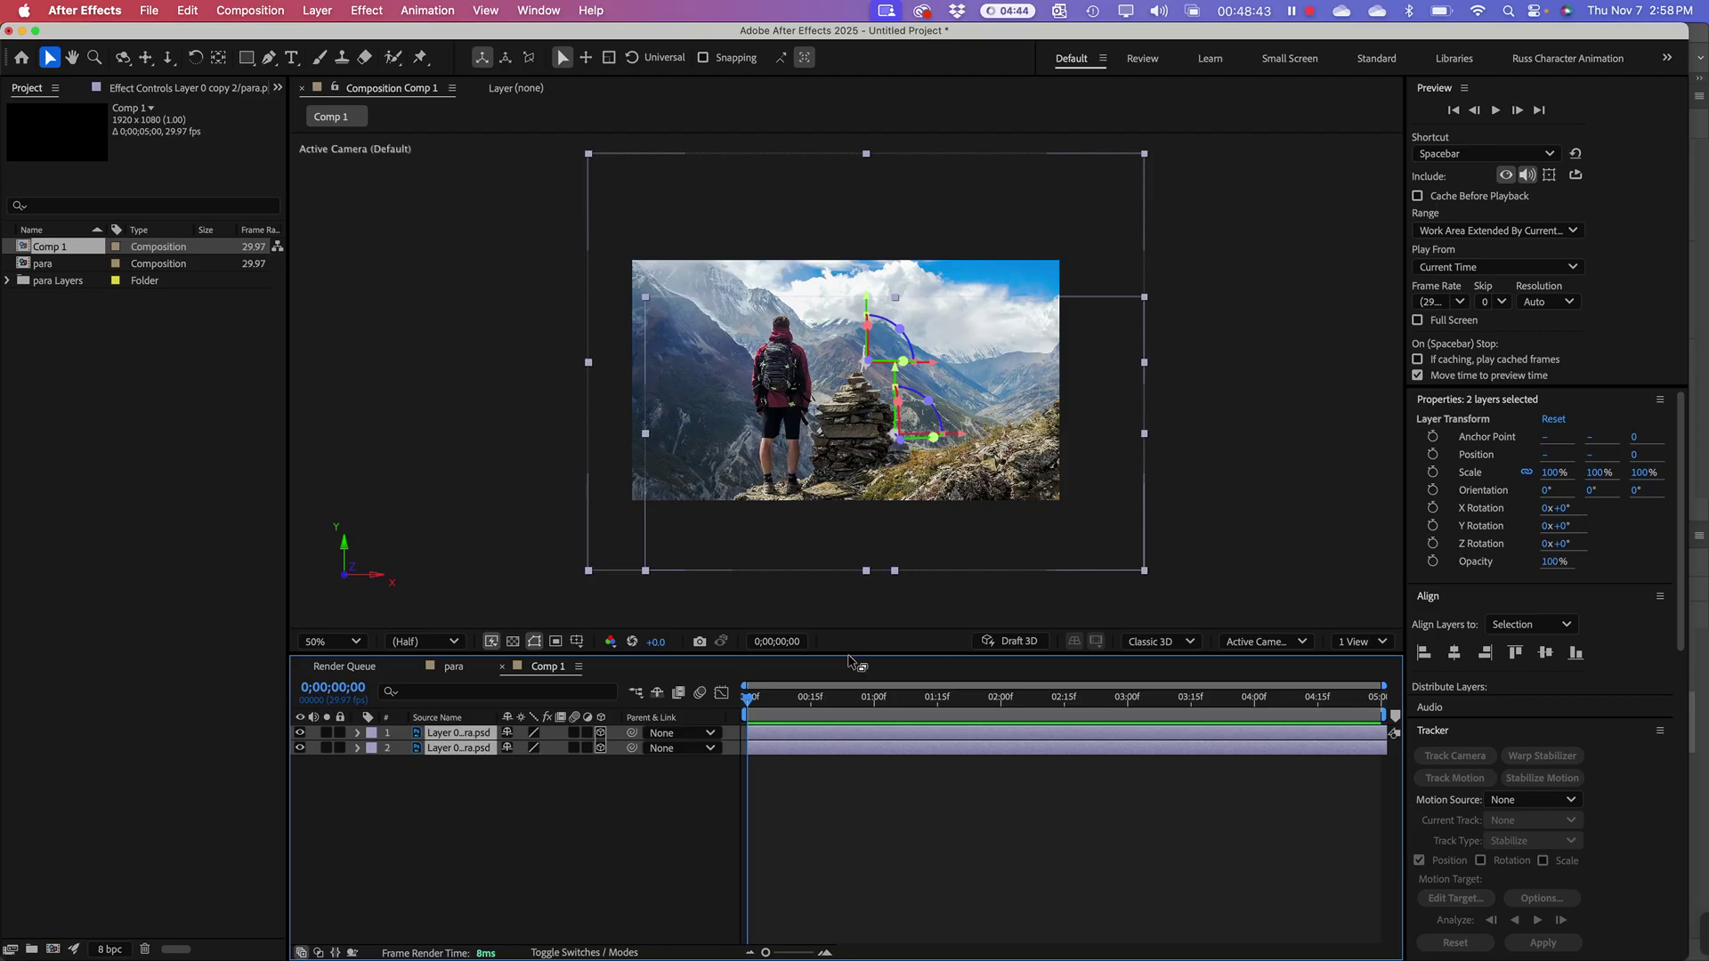
pyautogui.moveTo(848, 663); pyautogui.dragTo(850, 739)
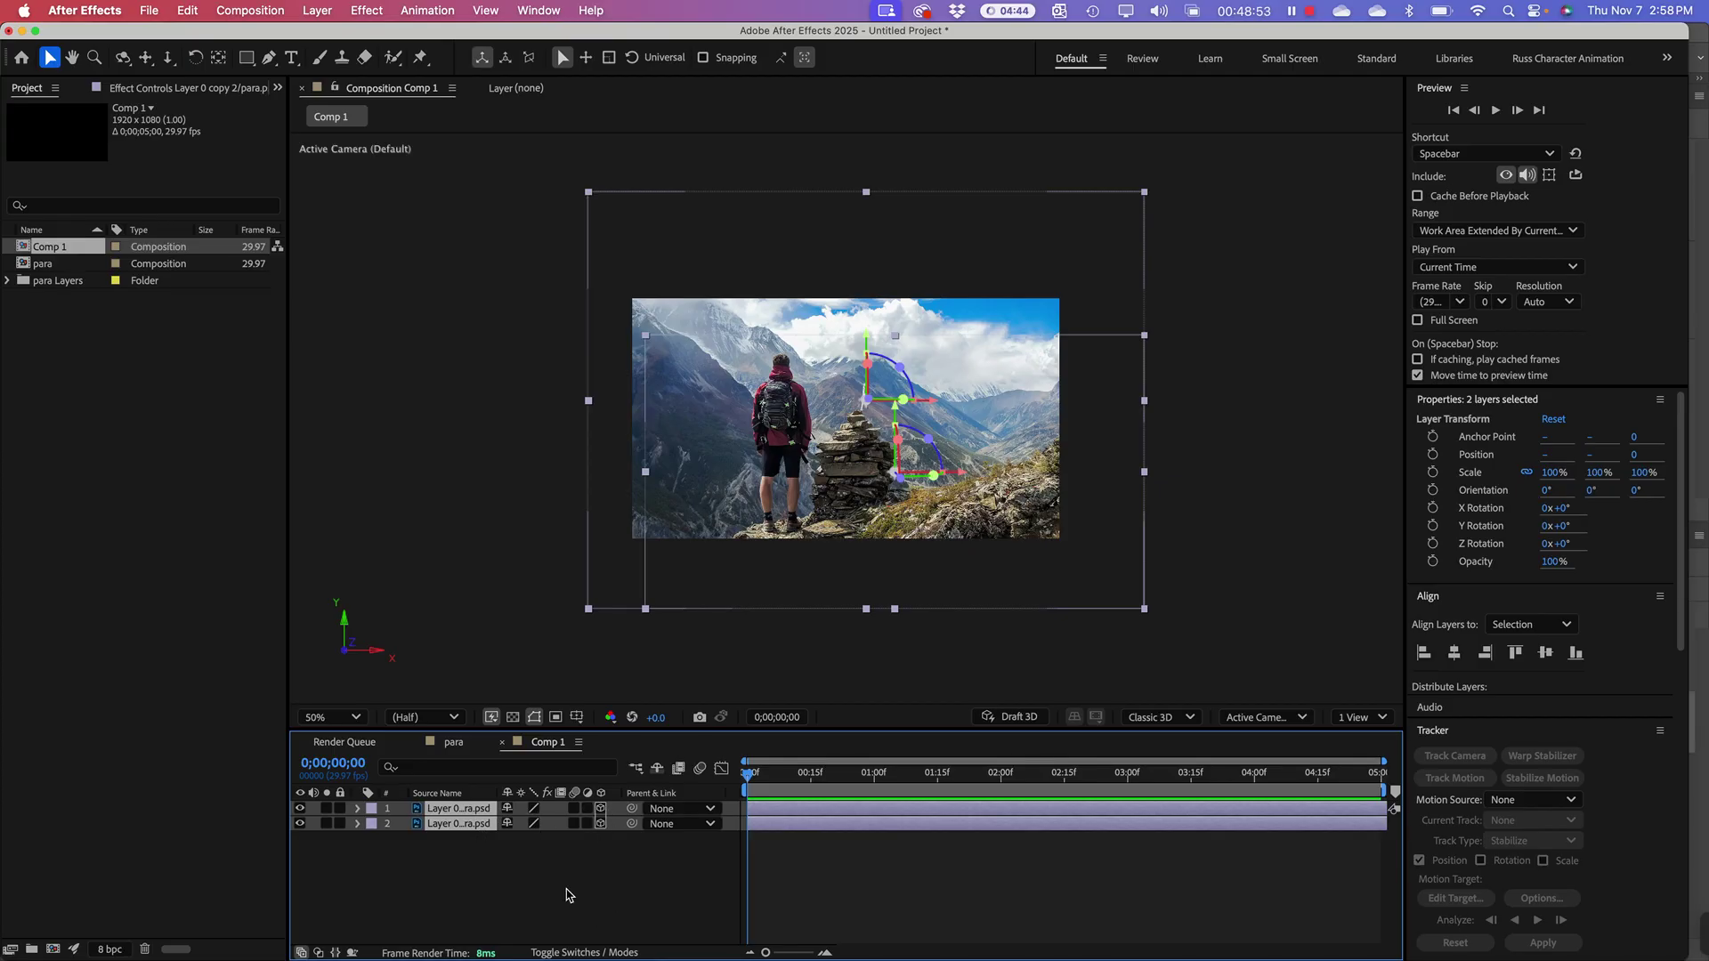
pyautogui.click(567, 890)
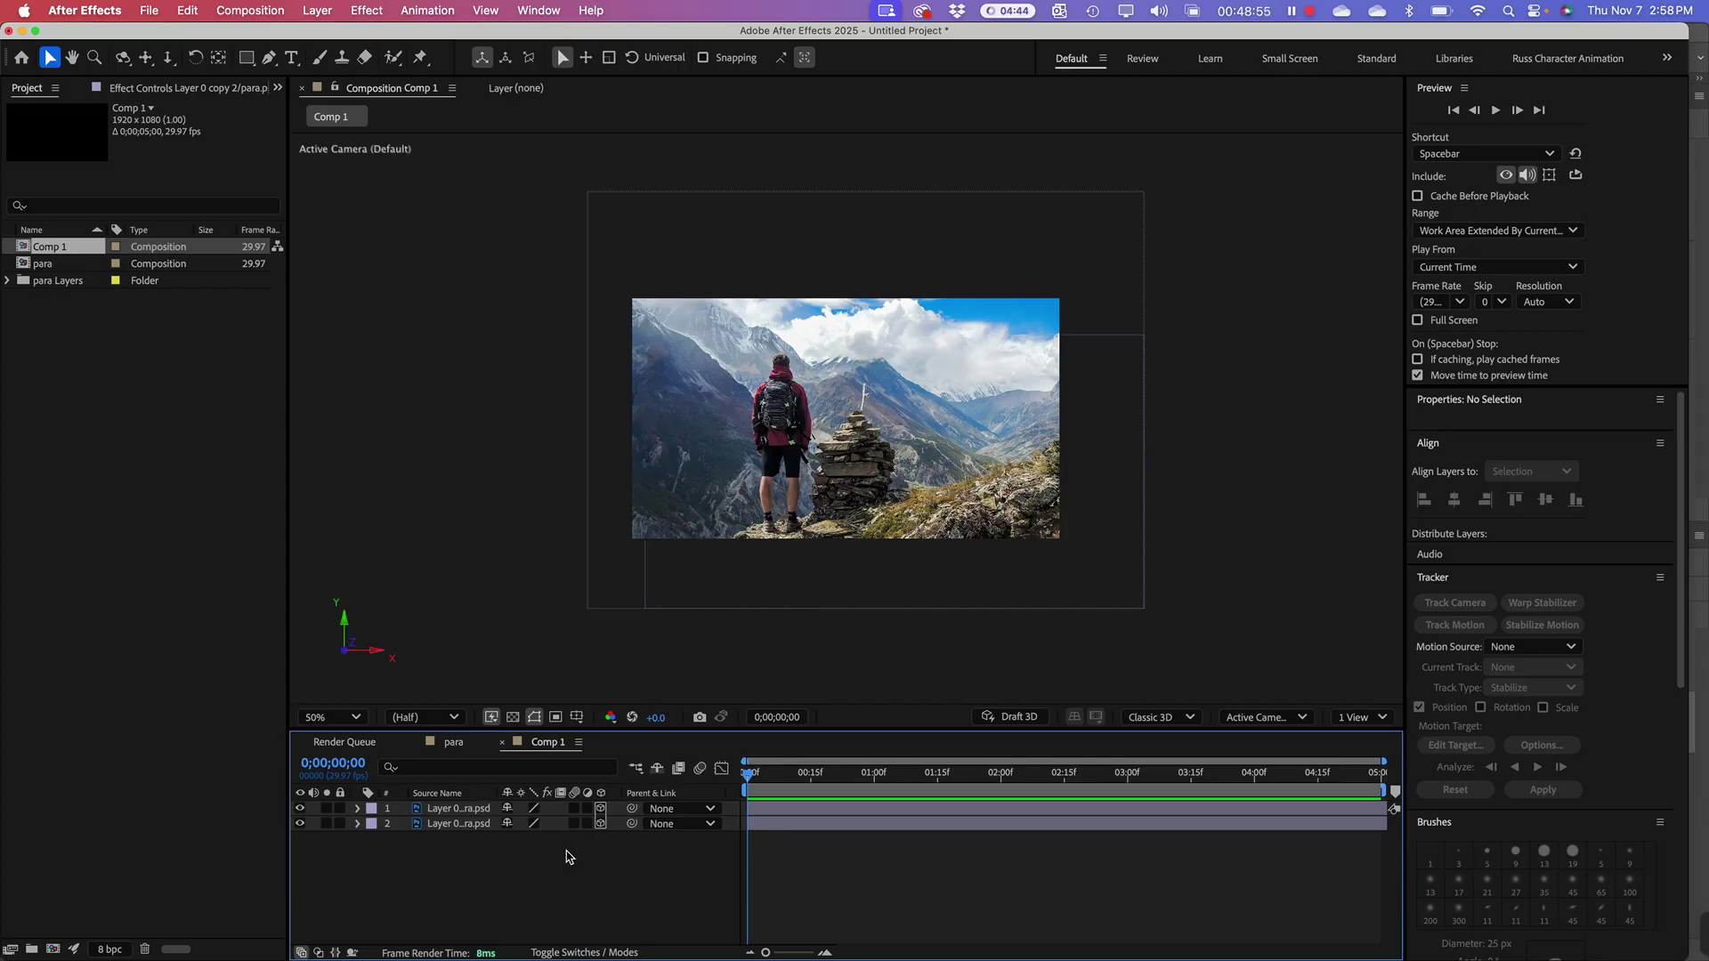
# Step: Open the Layer > New submenu from the menu bar
pyautogui.rightClick(479, 860)
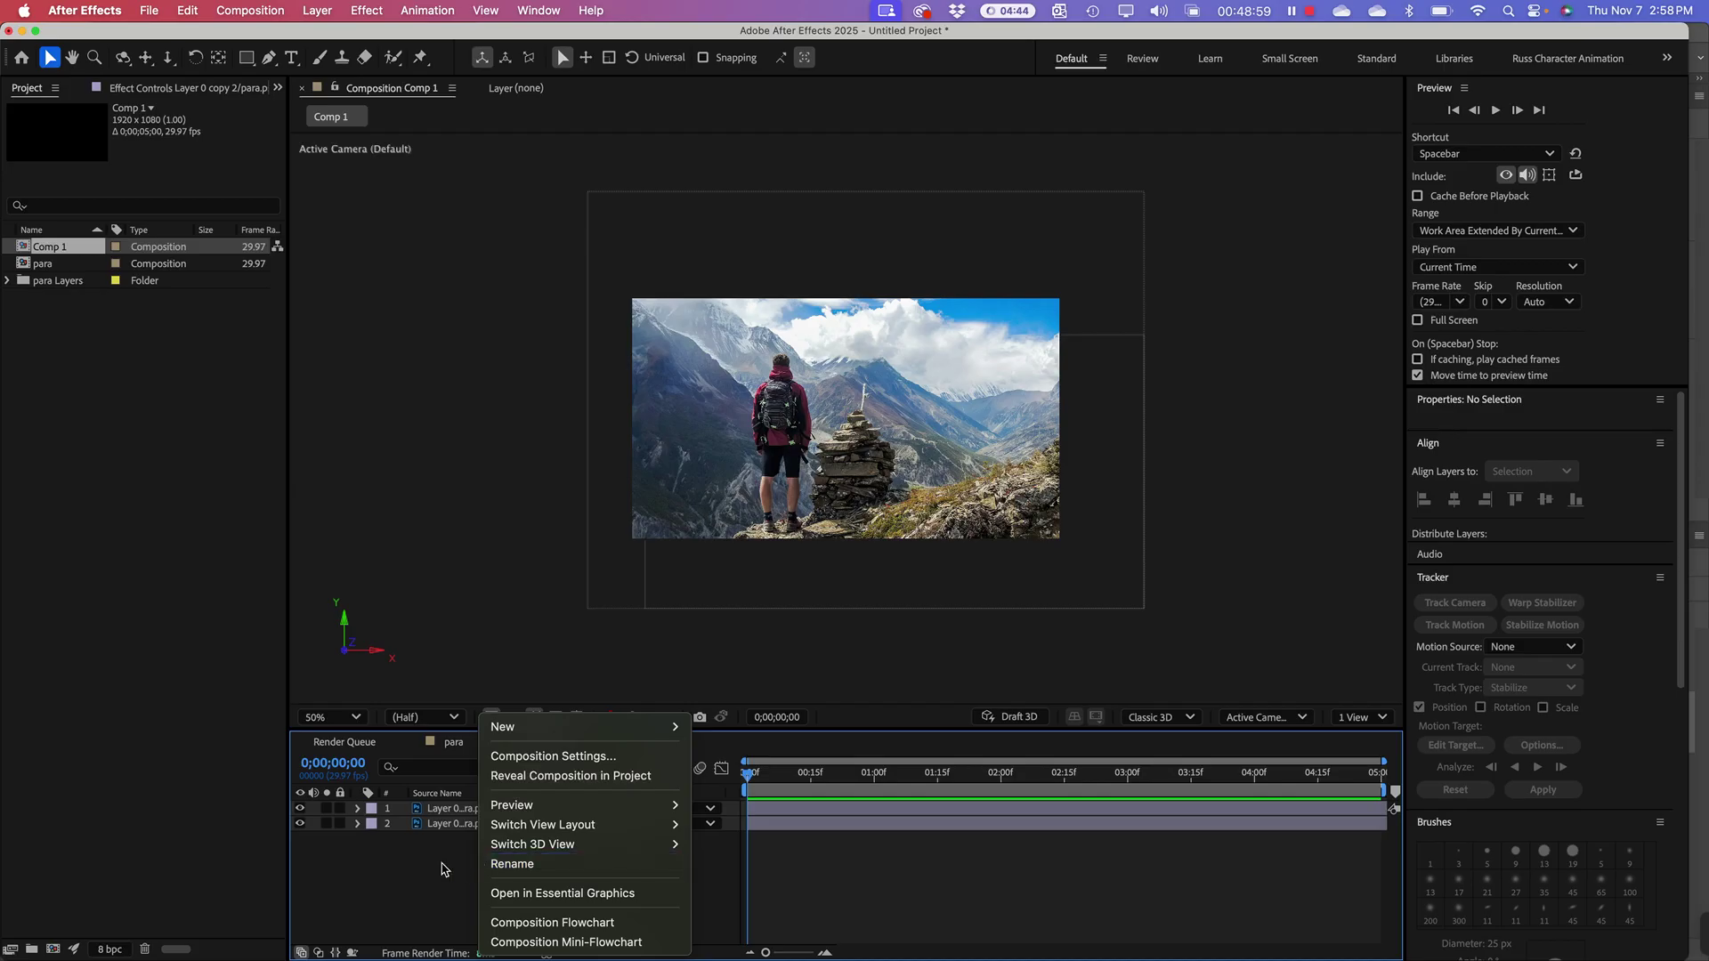
pyautogui.click(446, 869)
pyautogui.rightClick(473, 870)
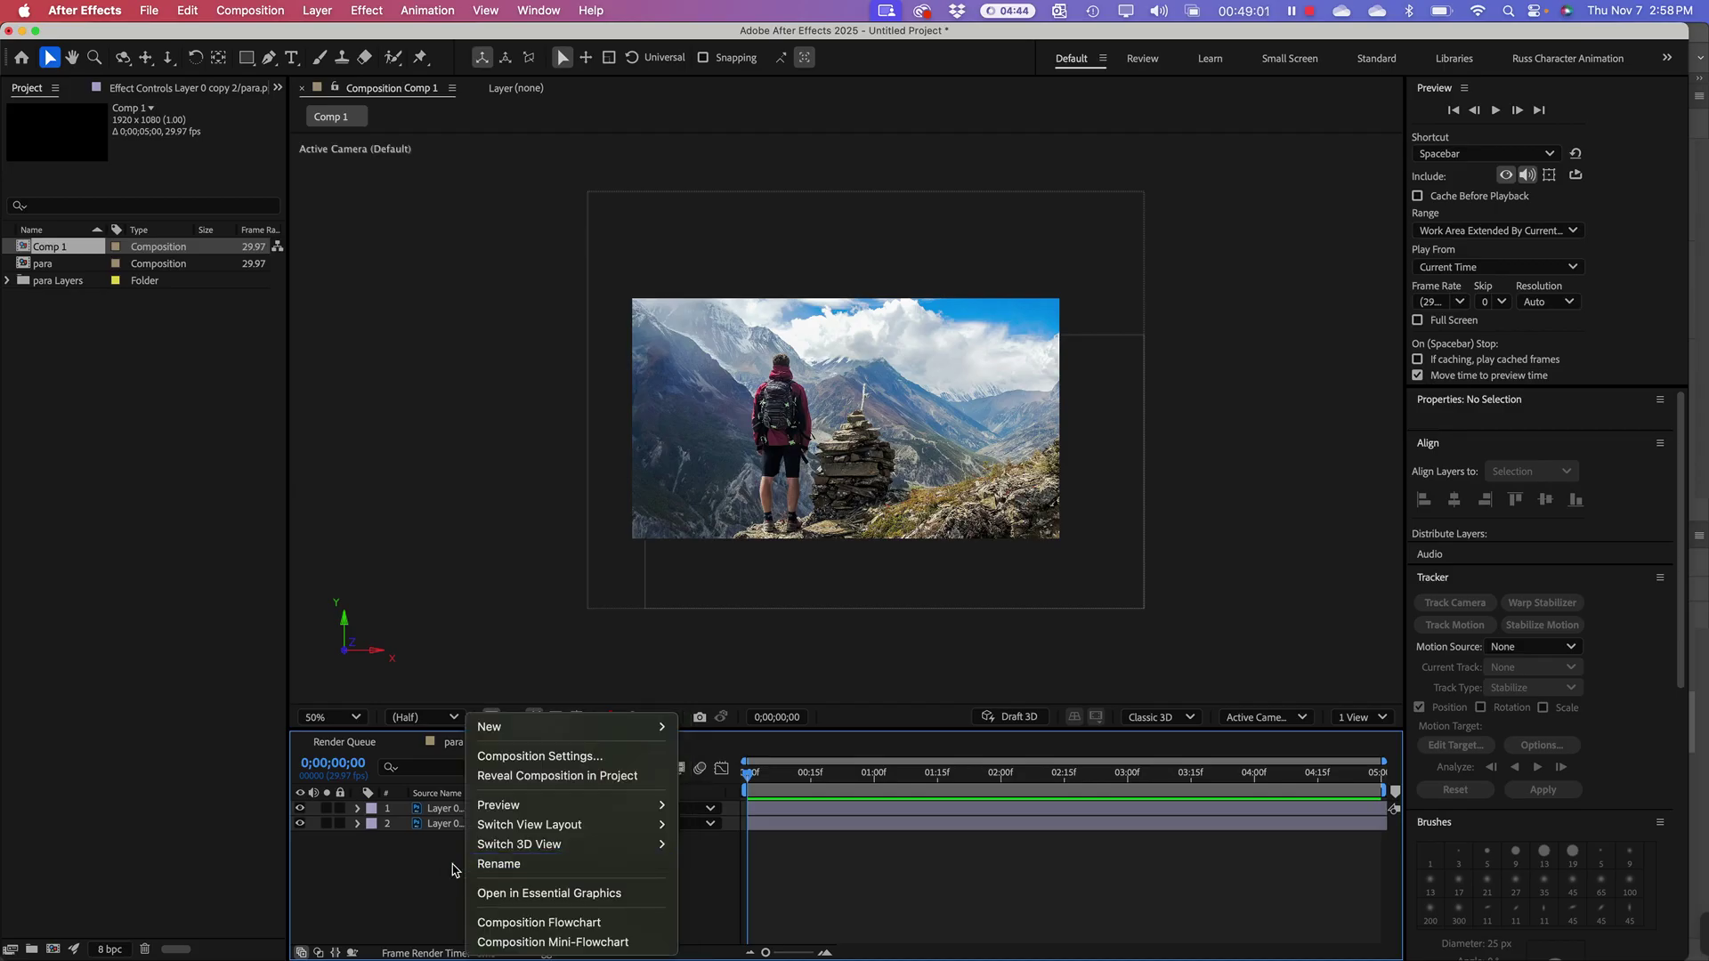
pyautogui.click(317, 11)
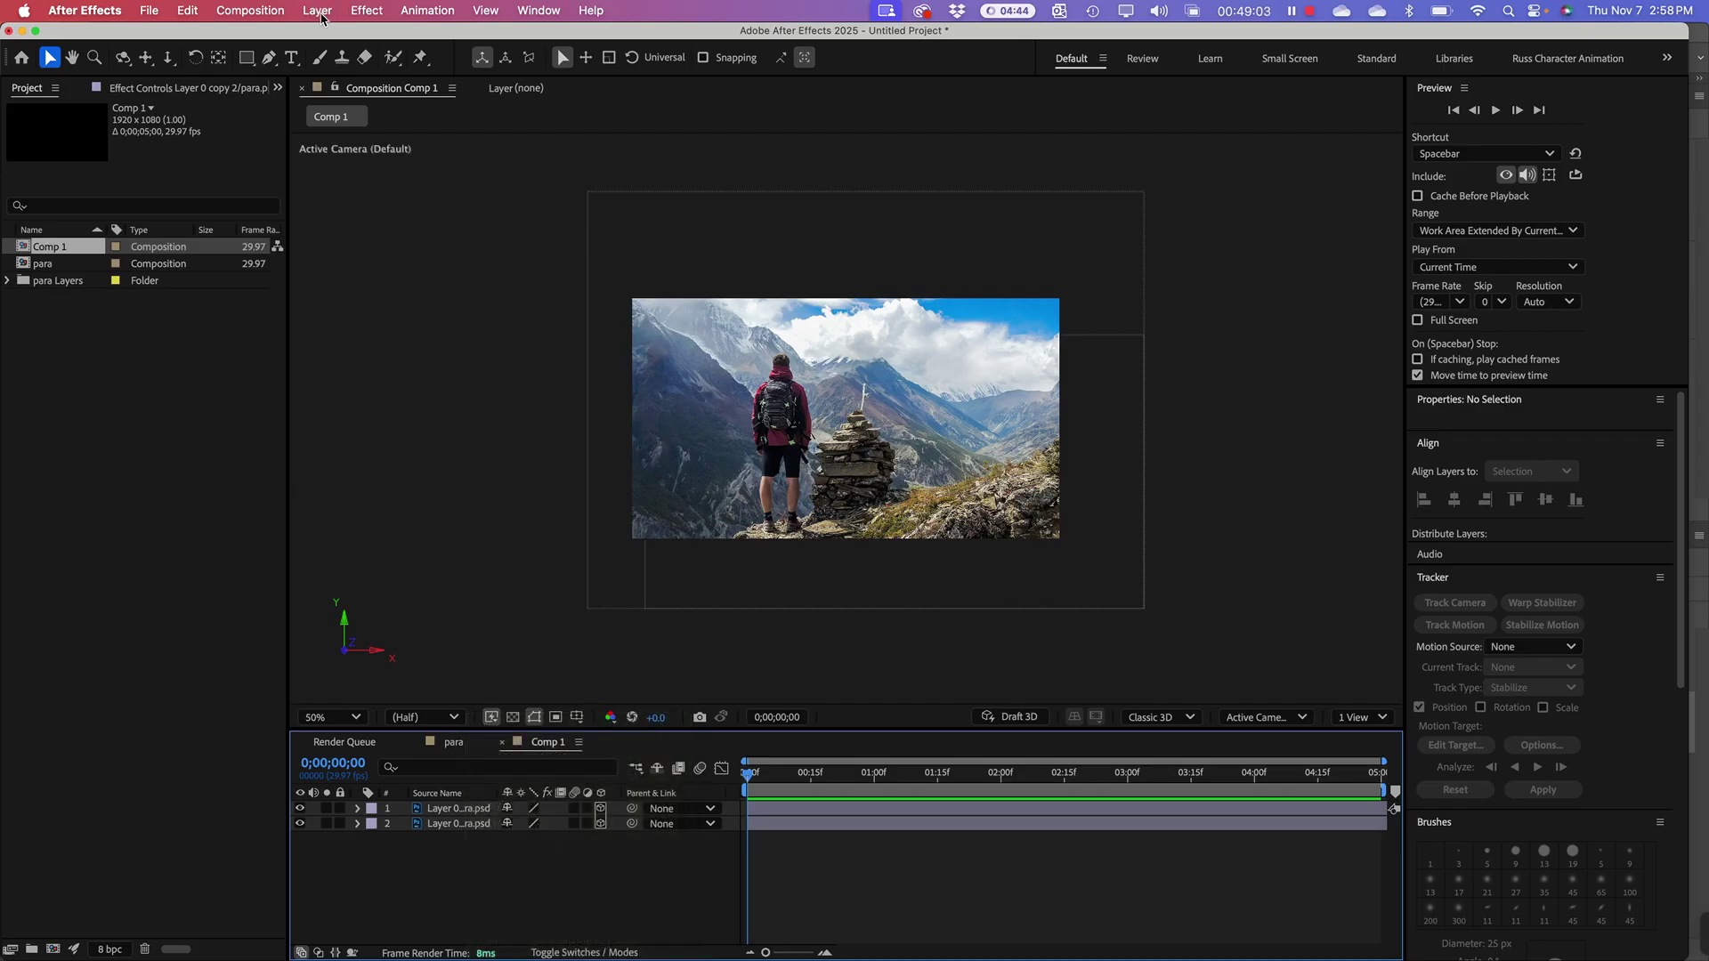
pyautogui.click(317, 11)
pyautogui.moveTo(440, 36)
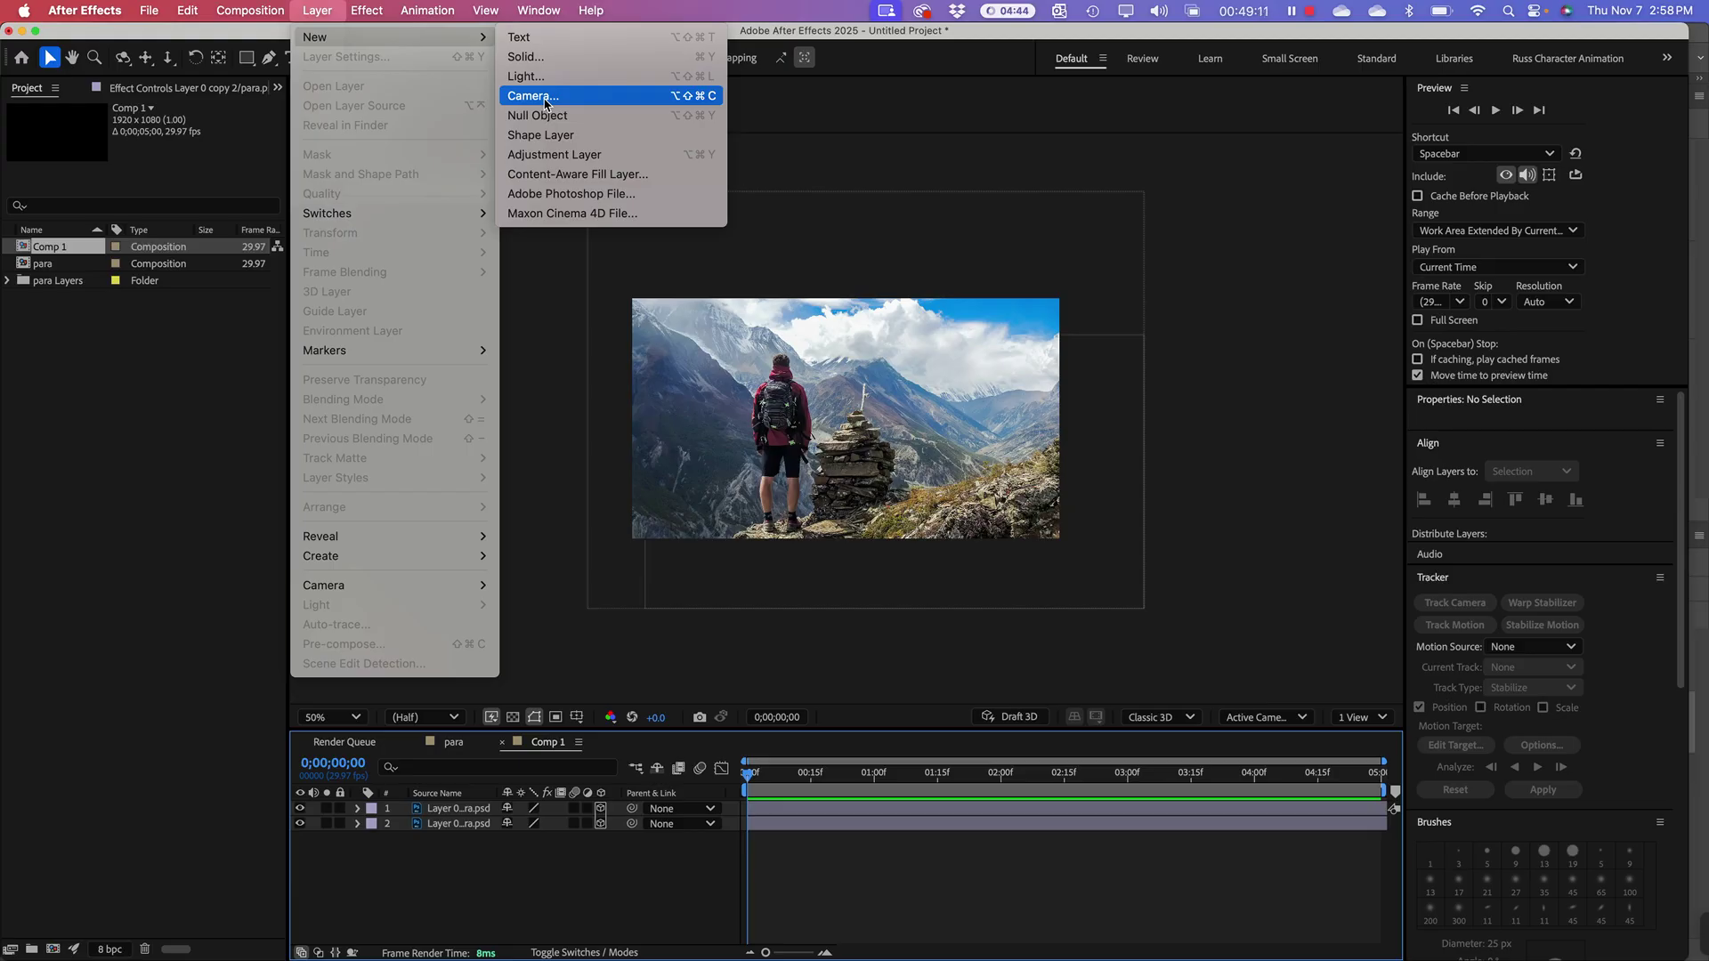
# Step: Create Camera 1 as a Two-Node Camera with the 35mm preset
pyautogui.click(546, 104)
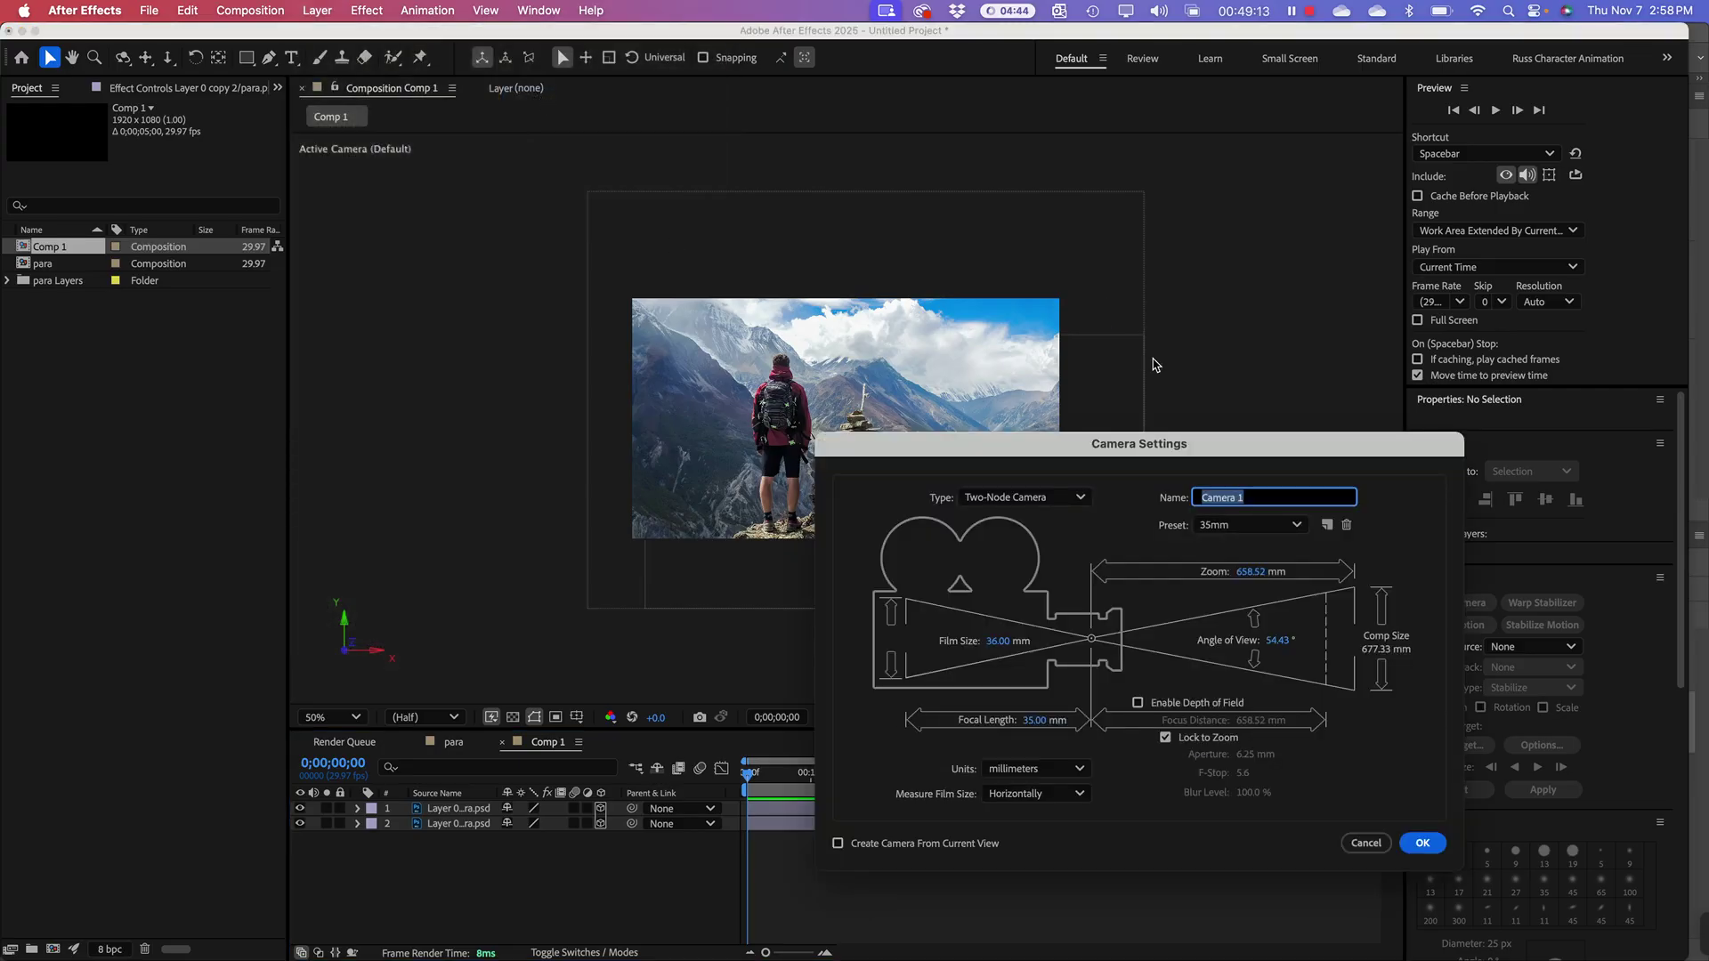
pyautogui.moveTo(1208, 449); pyautogui.dragTo(887, 42)
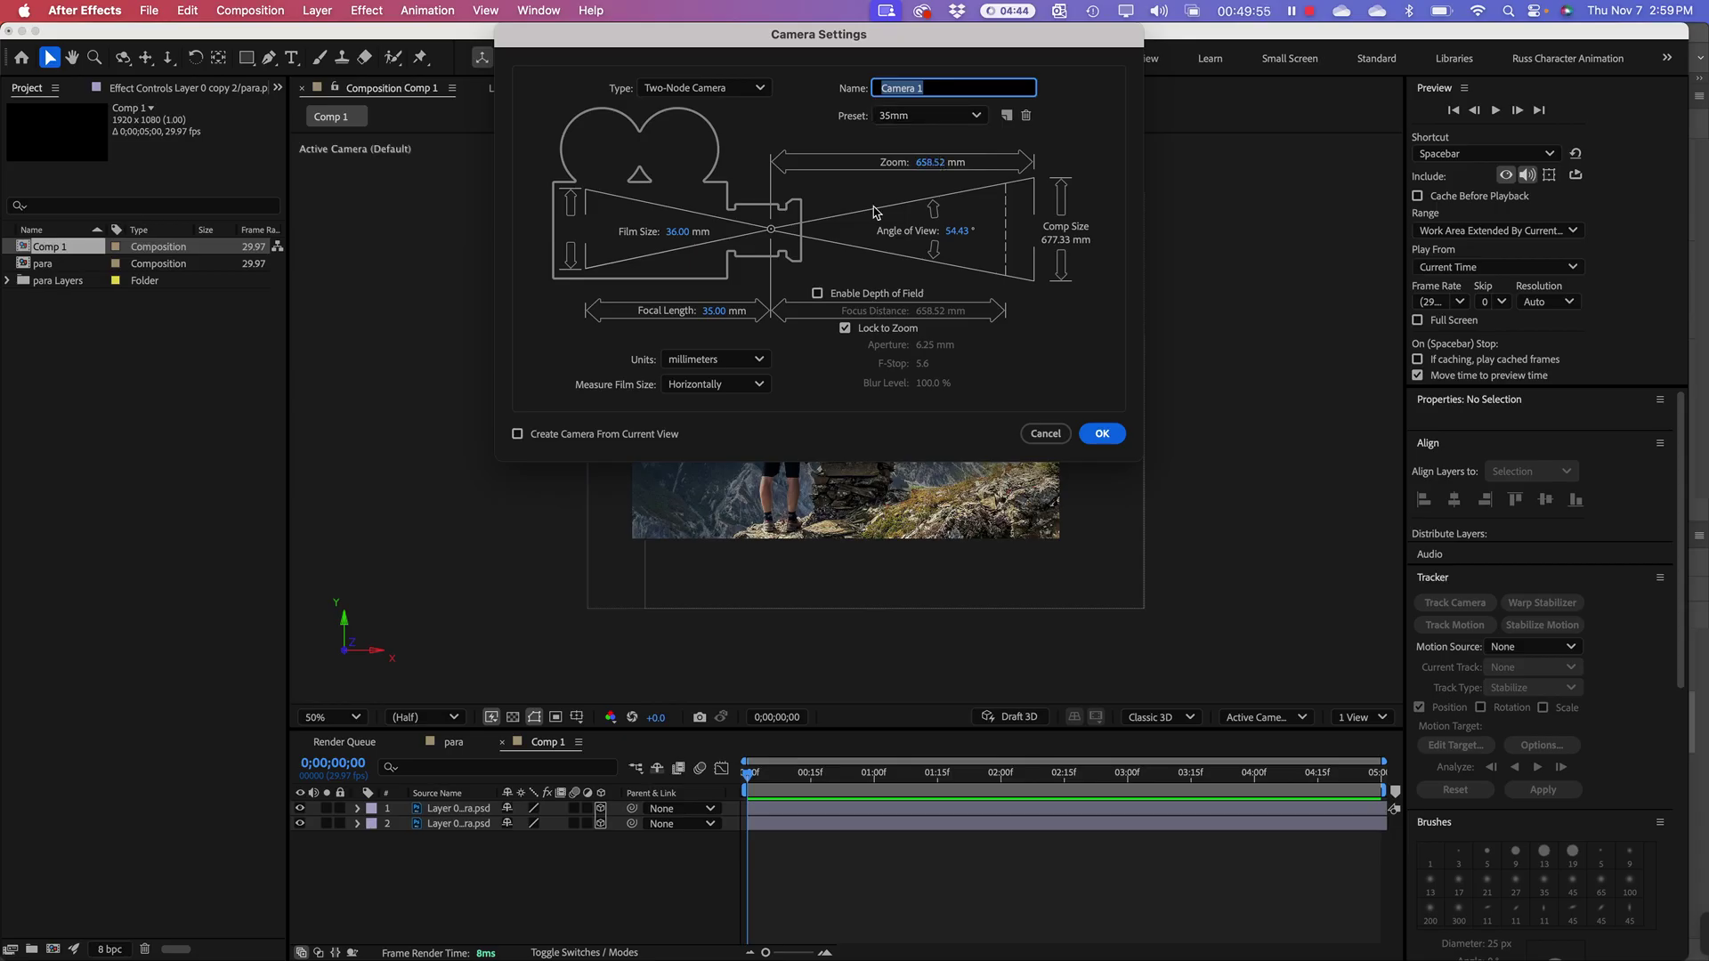
pyautogui.click(1102, 435)
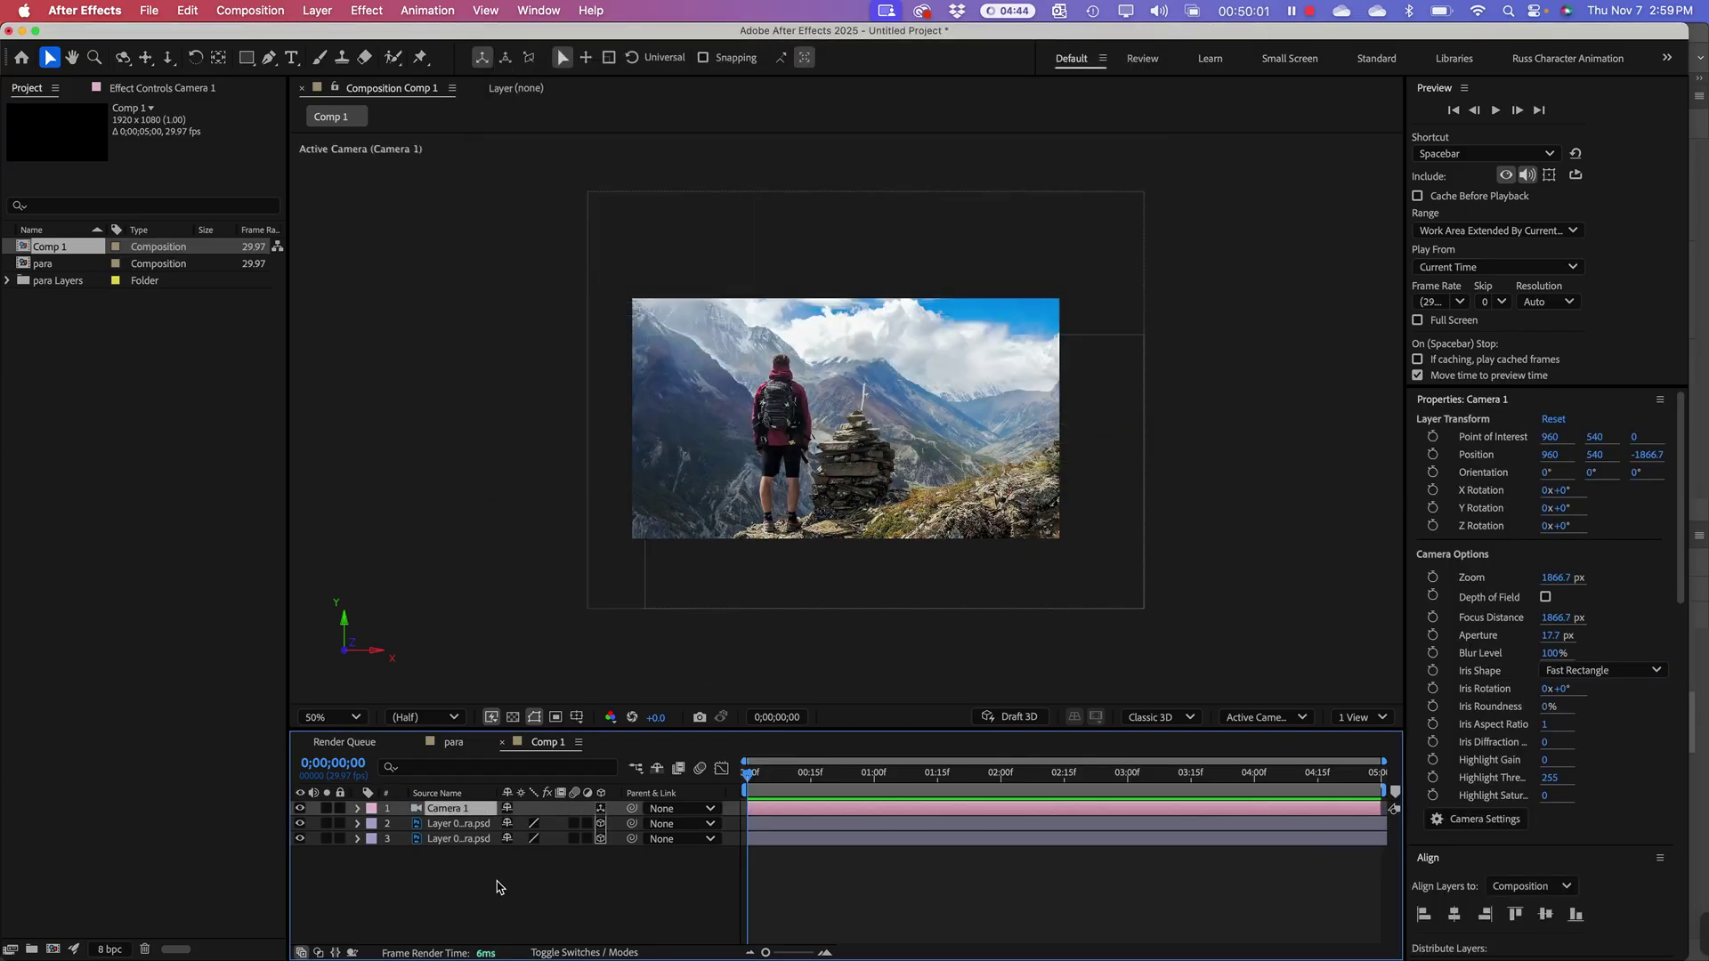
# Step: Inspect Camera 1, then pan the composition view up and left with the Hand tool
pyautogui.click(441, 908)
pyautogui.click(444, 812)
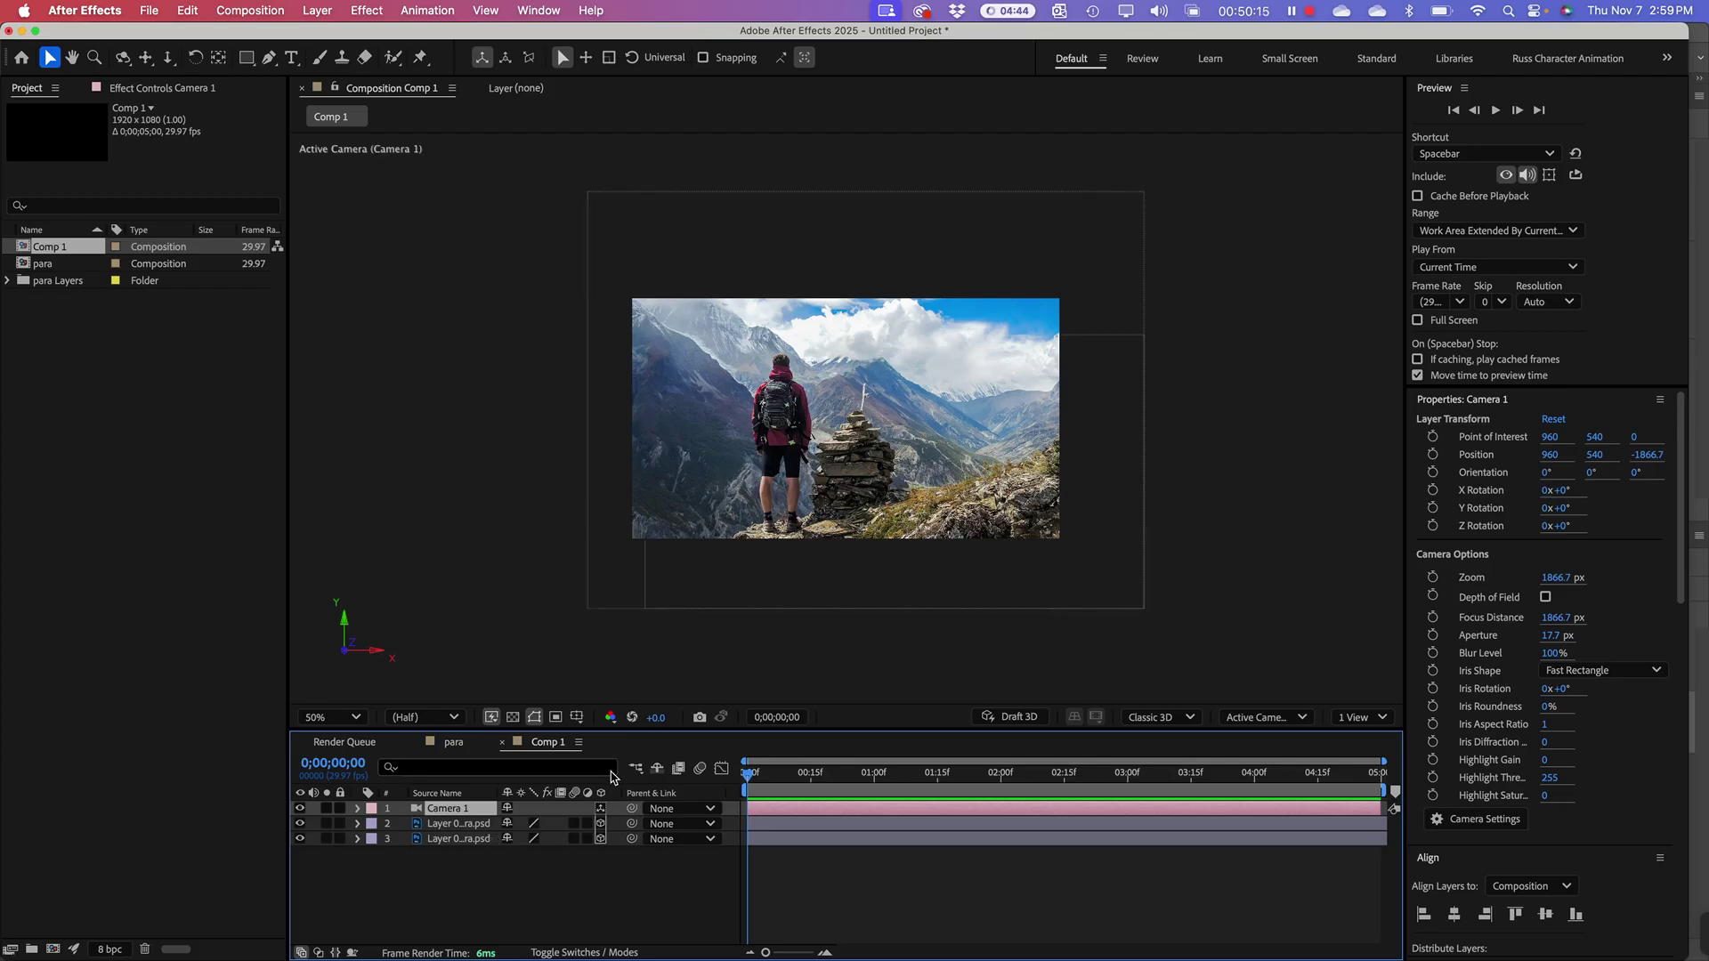
pyautogui.click(763, 655)
pyautogui.press('h')
pyautogui.moveTo(787, 641); pyautogui.dragTo(610, 602)
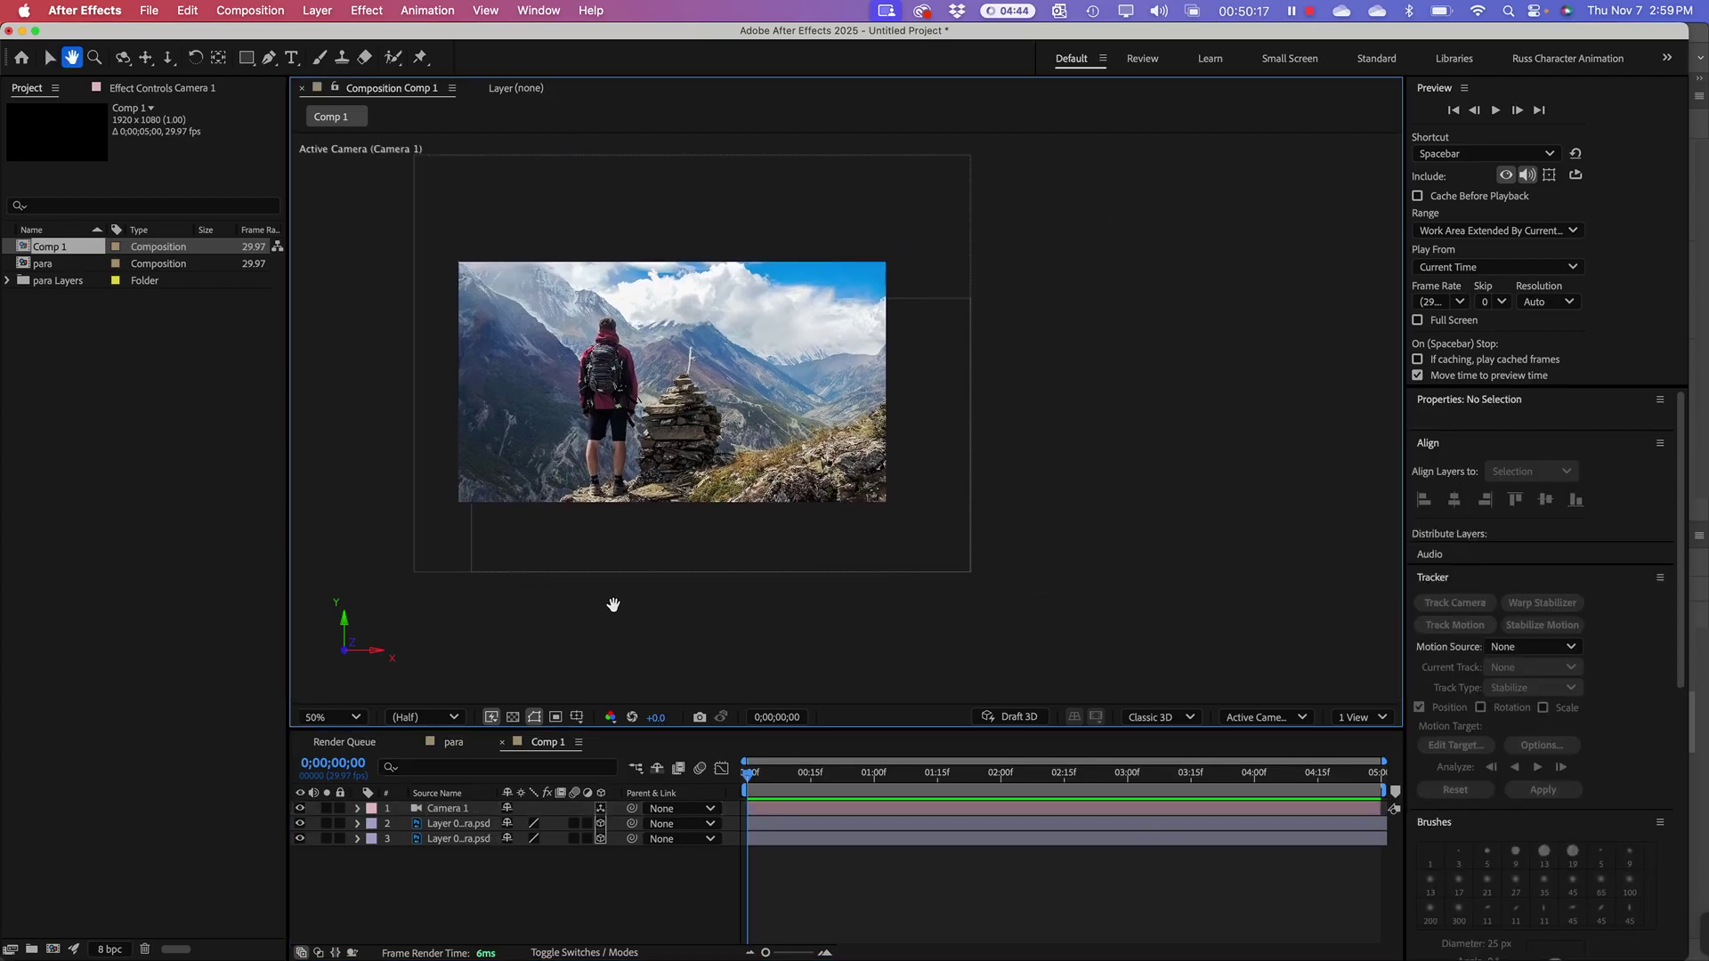
pyautogui.press('v')
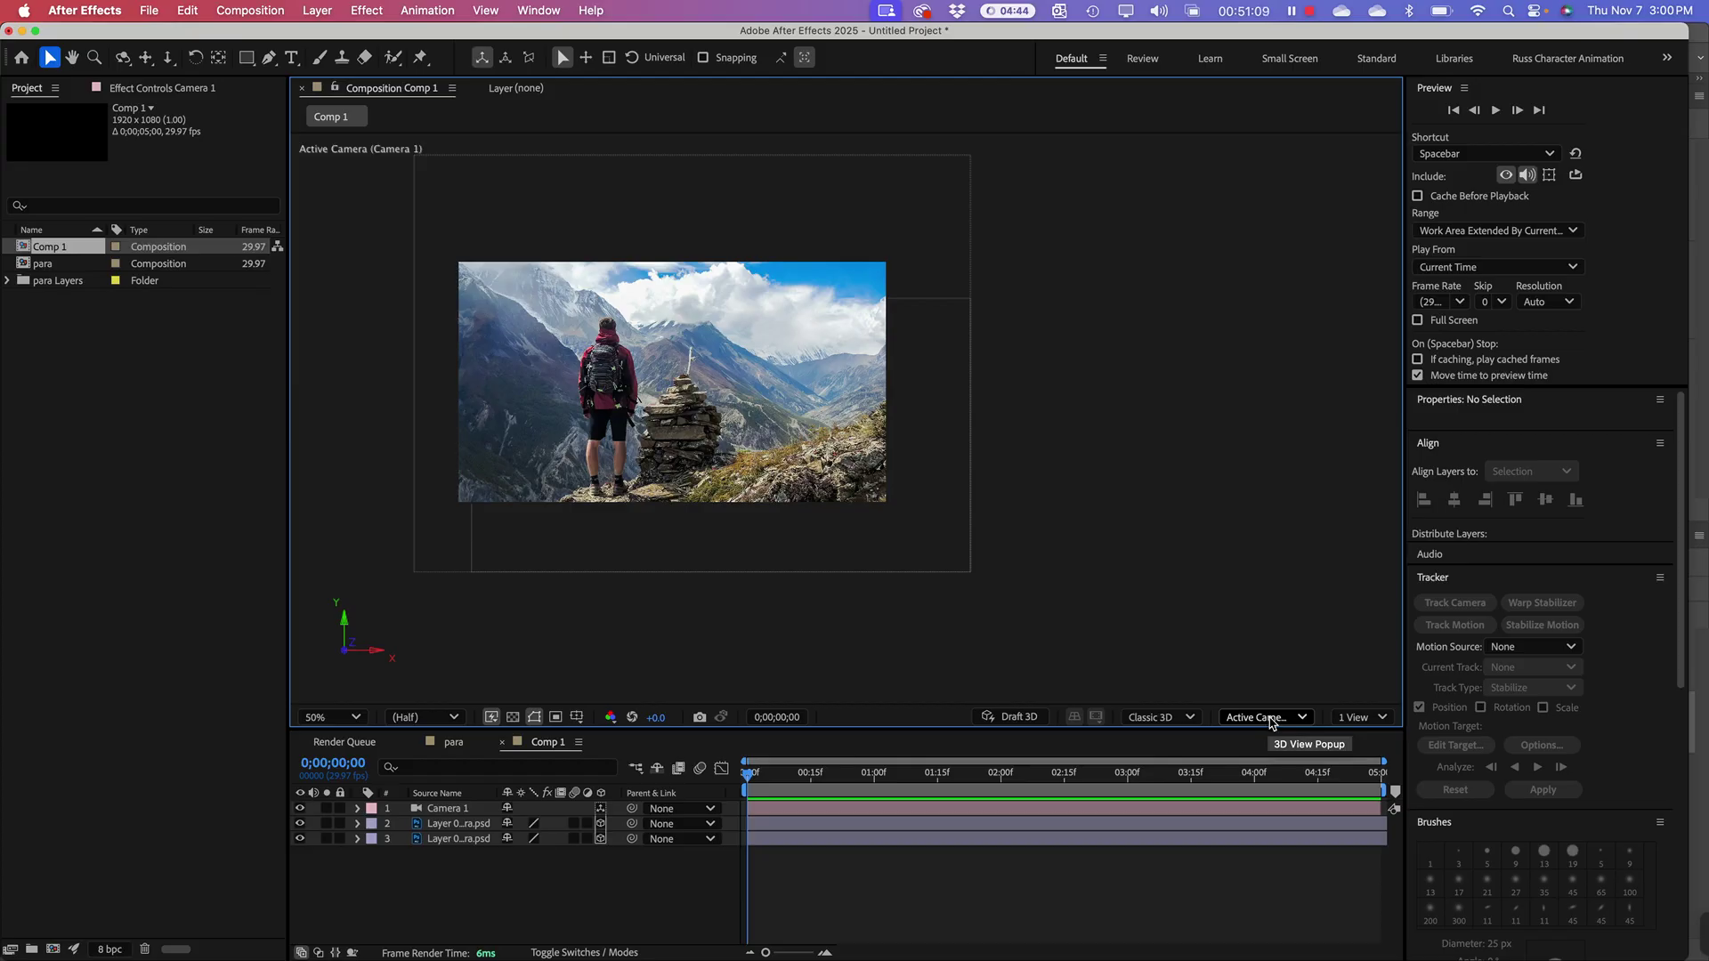
# Step: Check the 3D camera view list, then open the 1 View layout dropdown
pyautogui.click(1271, 720)
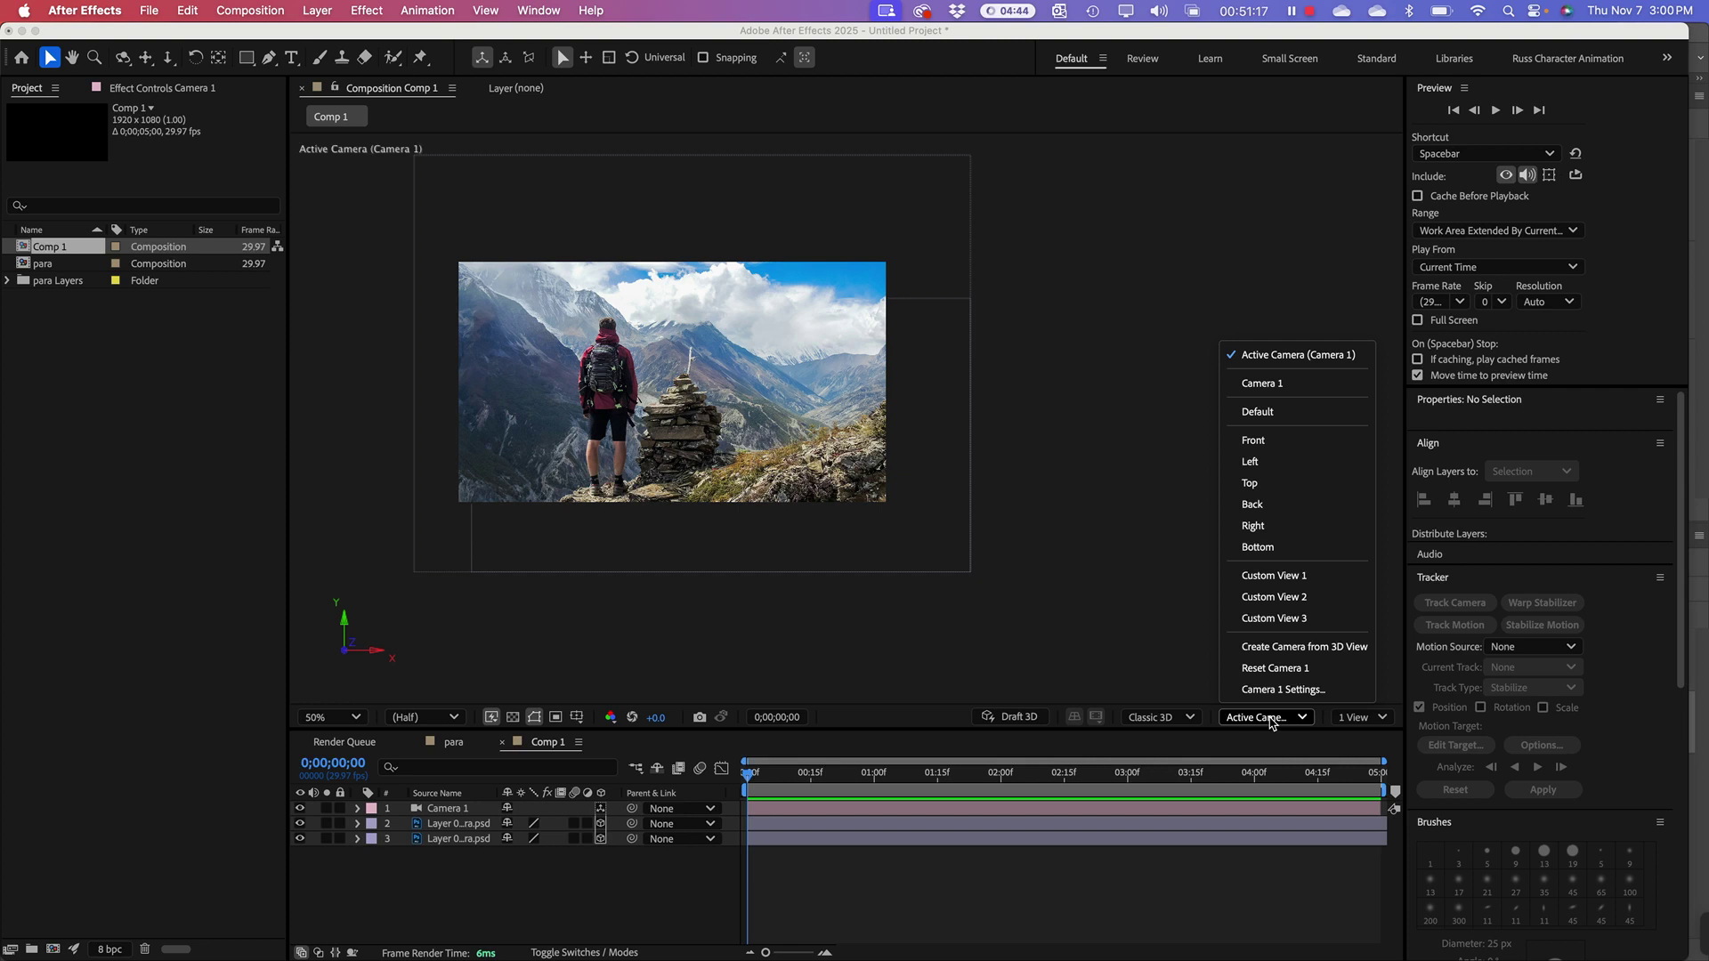
pyautogui.click(1119, 650)
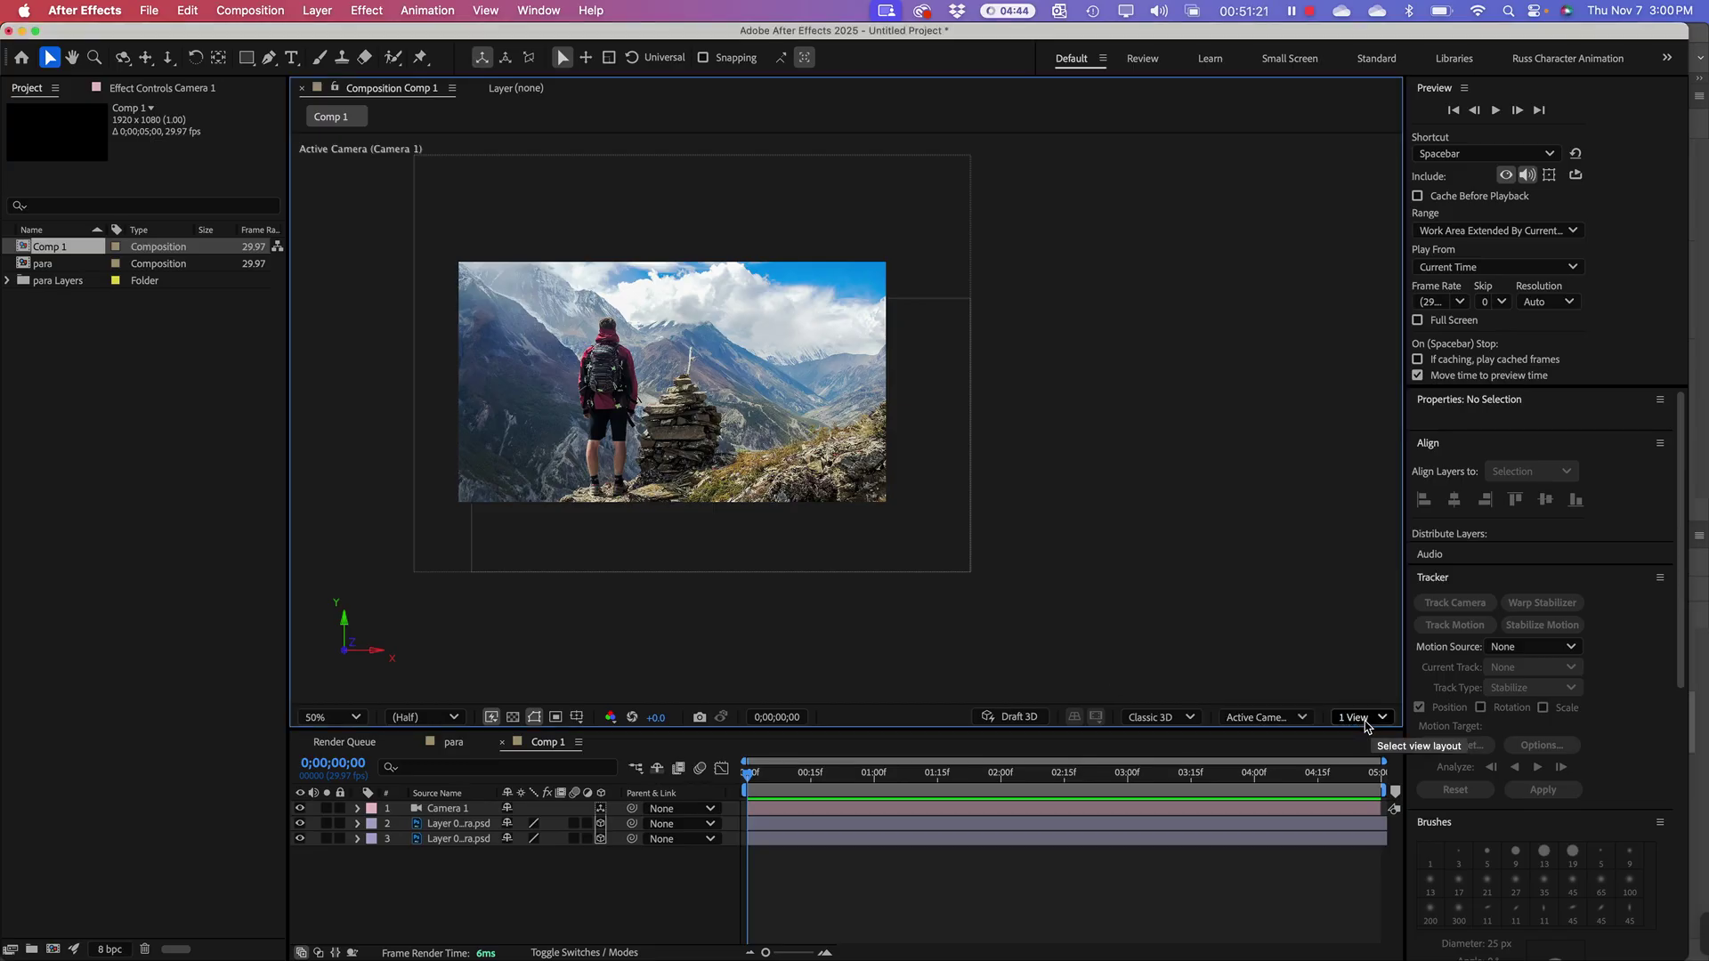
pyautogui.click(1361, 717)
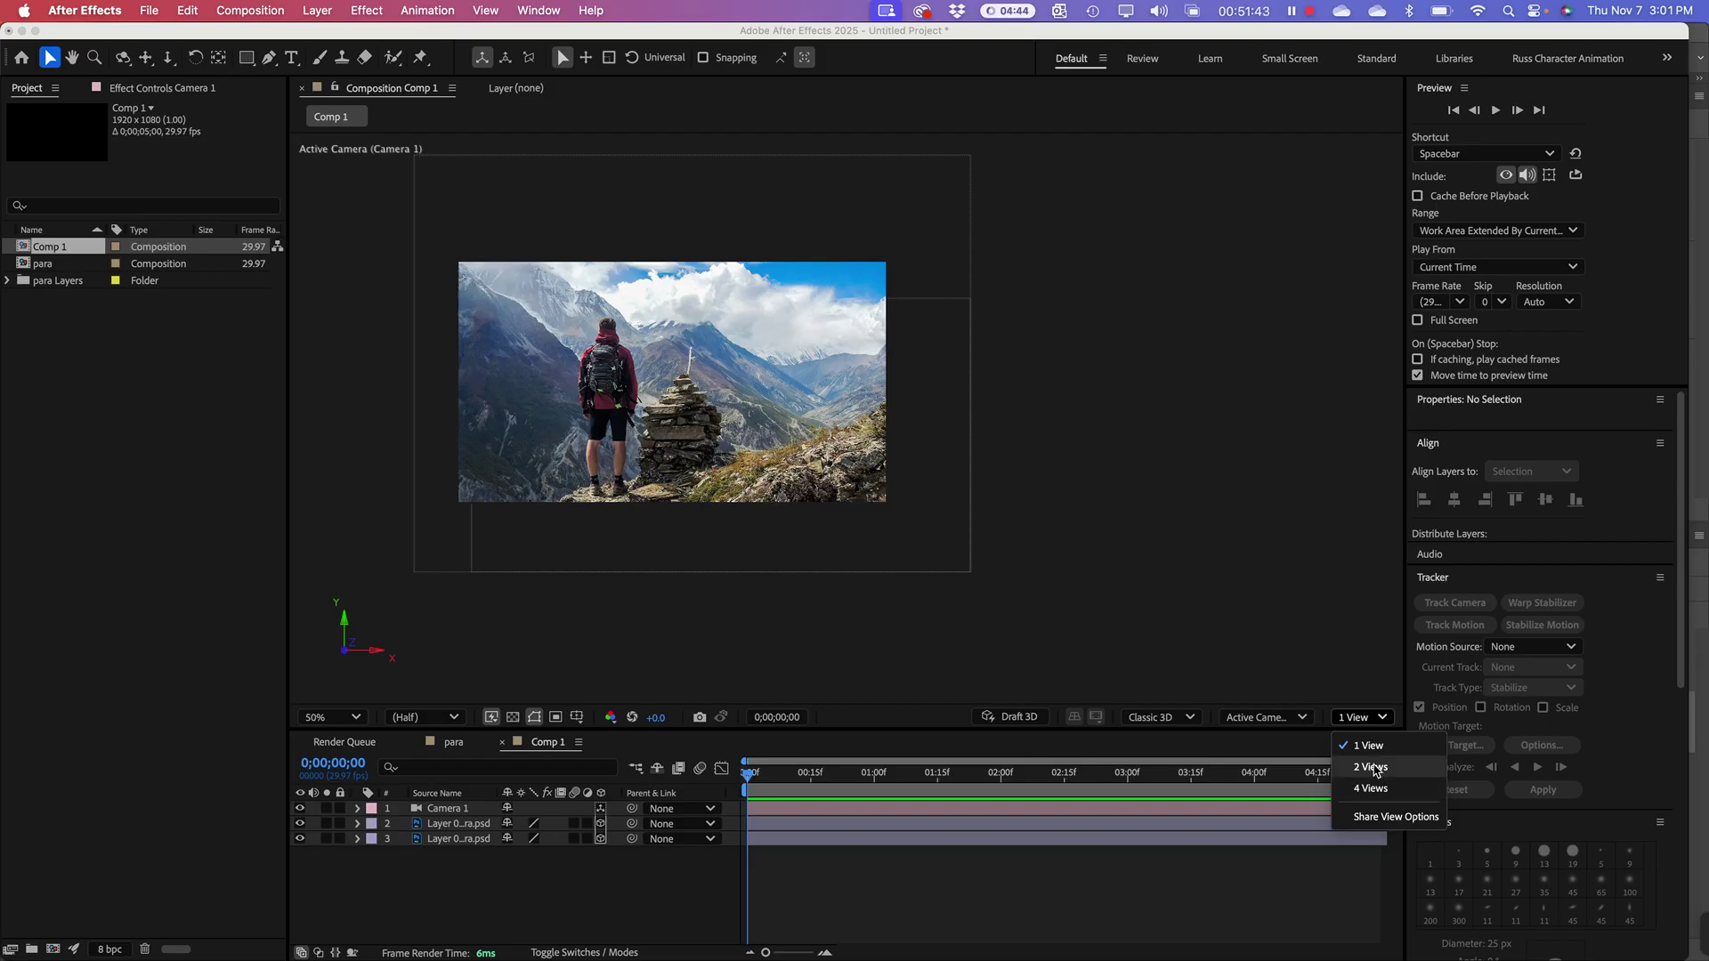
# Step: Switch to a 2 Views layout and fit the Active Camera view to 50%
pyautogui.click(1375, 770)
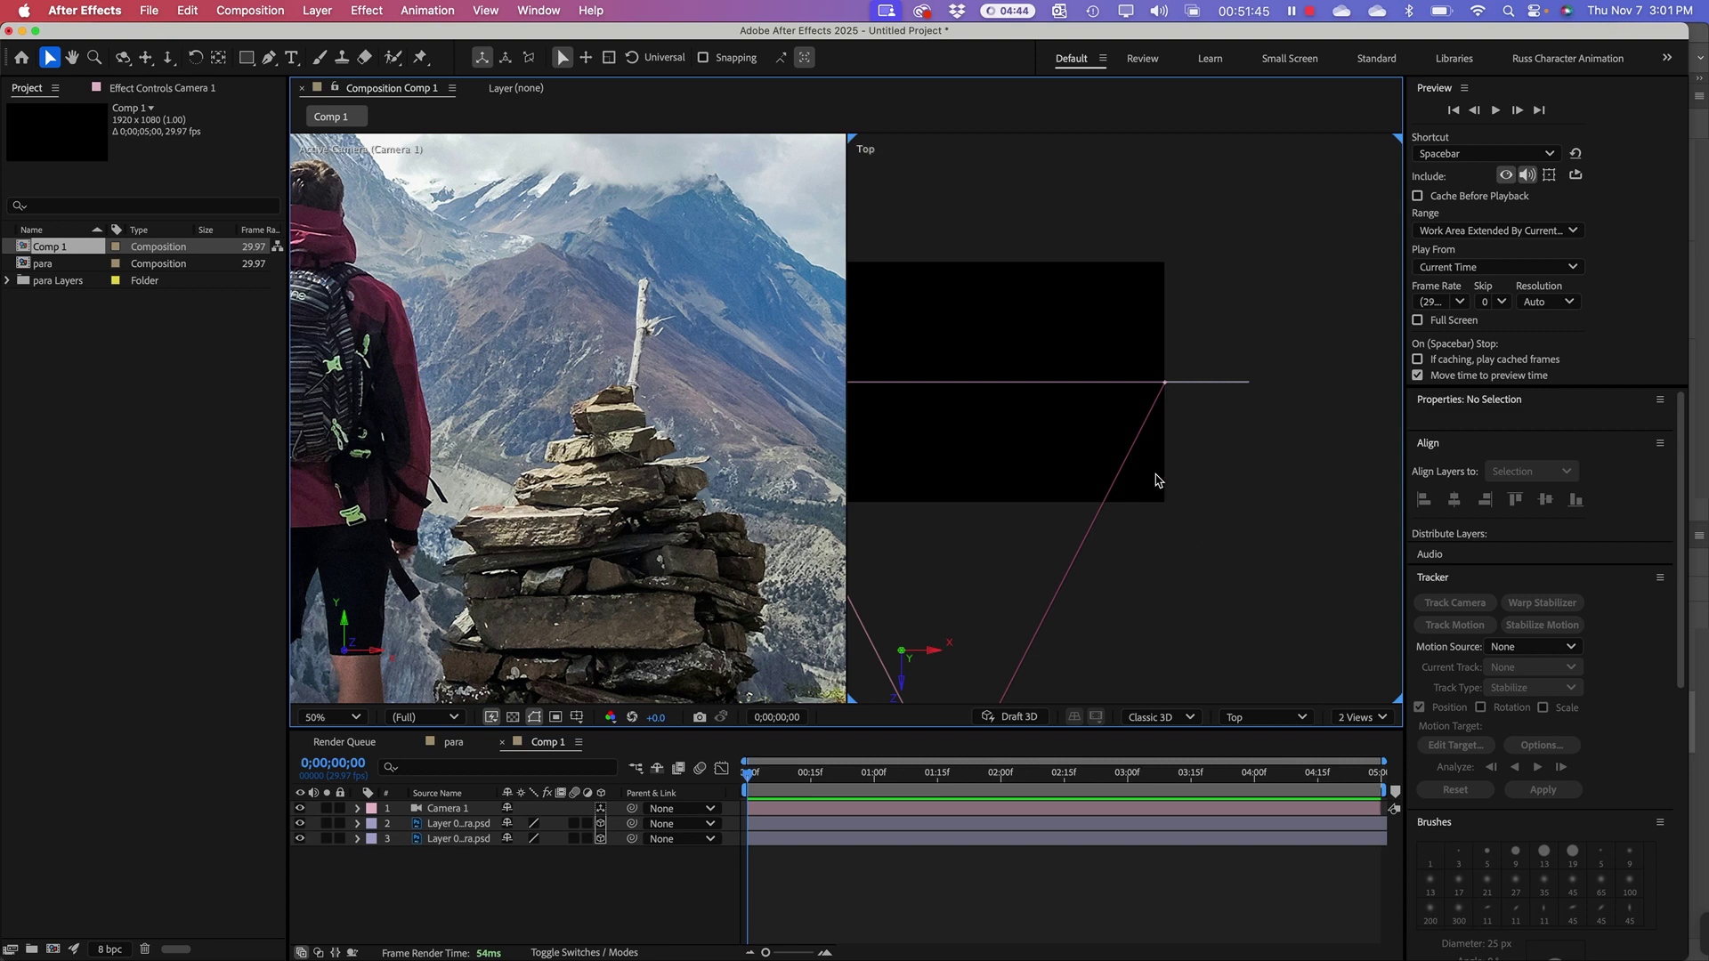
pyautogui.click(732, 285)
pyautogui.hotkey('shift', '/')
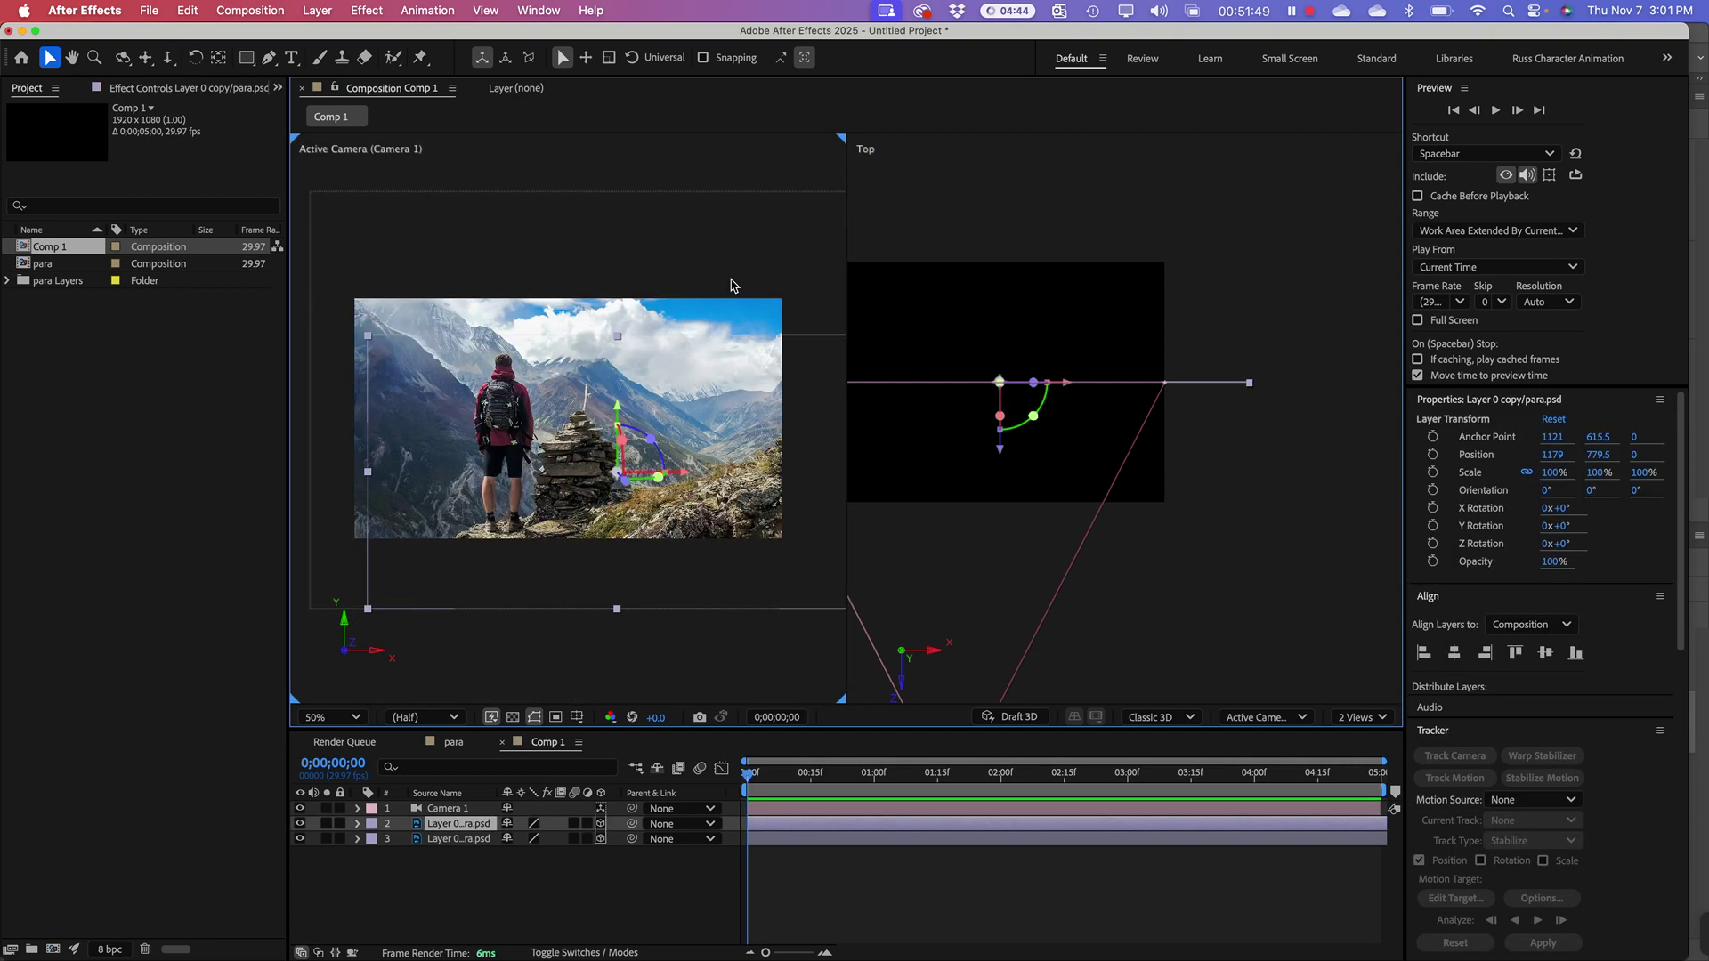
# Step: Pan the Top view and zoom it to 25% to show Camera 1's whole frustum
pyautogui.click(1188, 591)
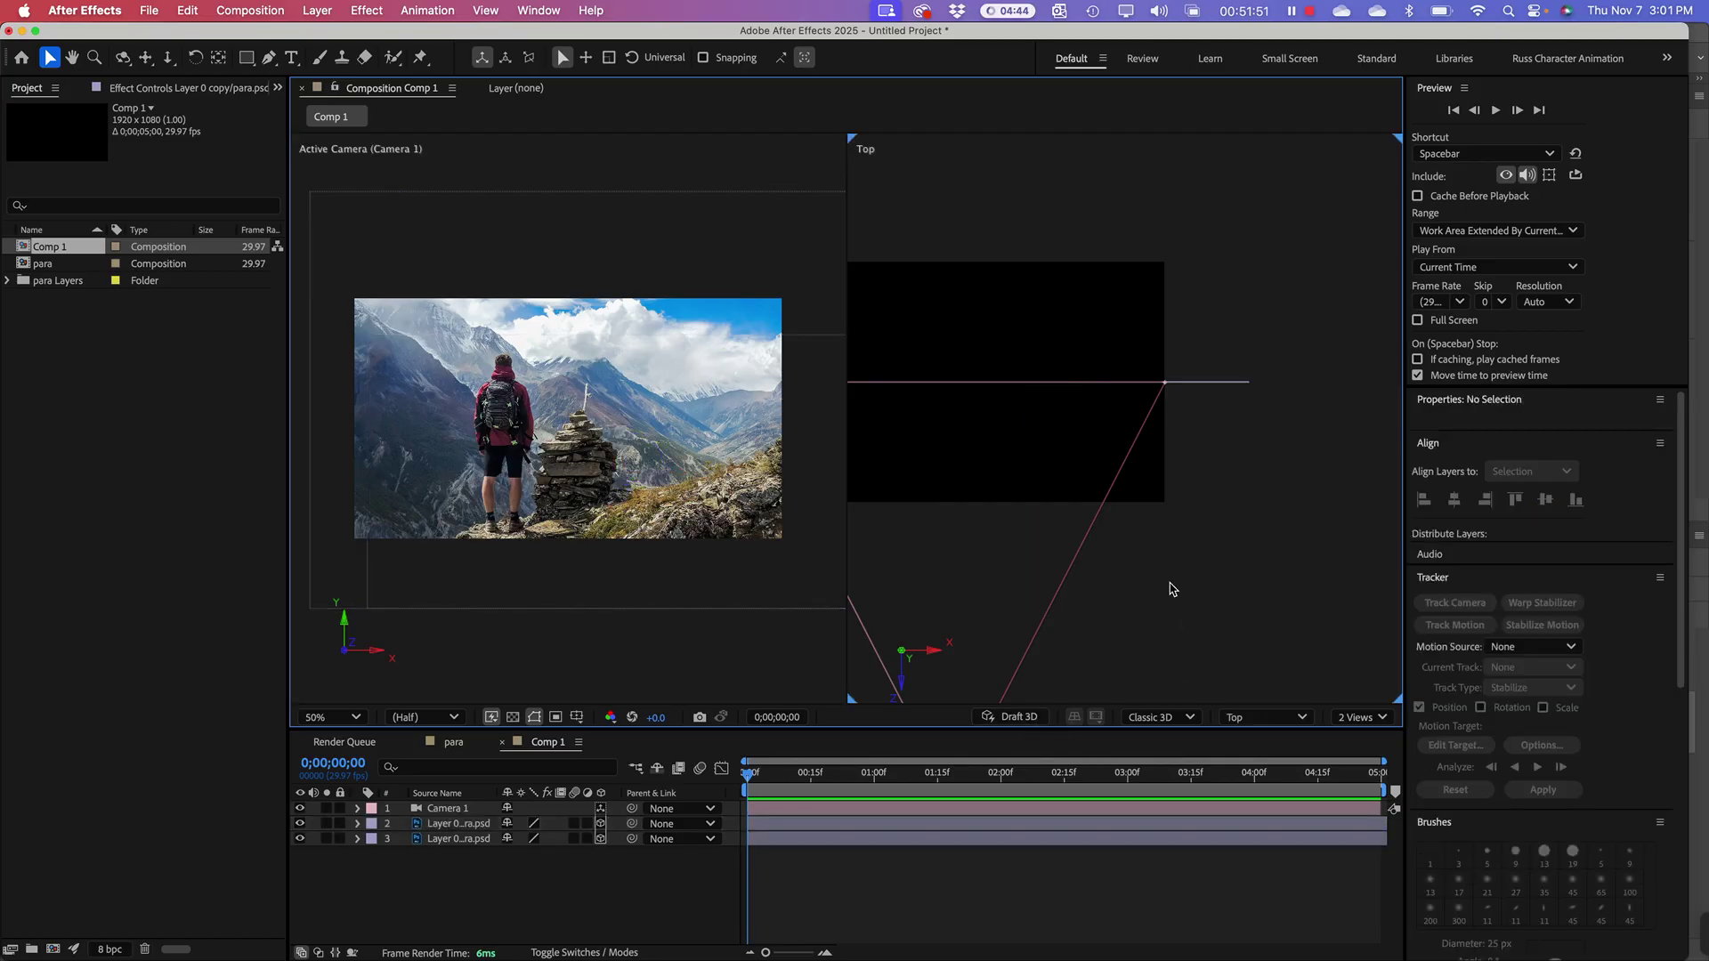
pyautogui.press('h')
pyautogui.moveTo(1135, 582); pyautogui.dragTo(1279, 619)
pyautogui.press('v')
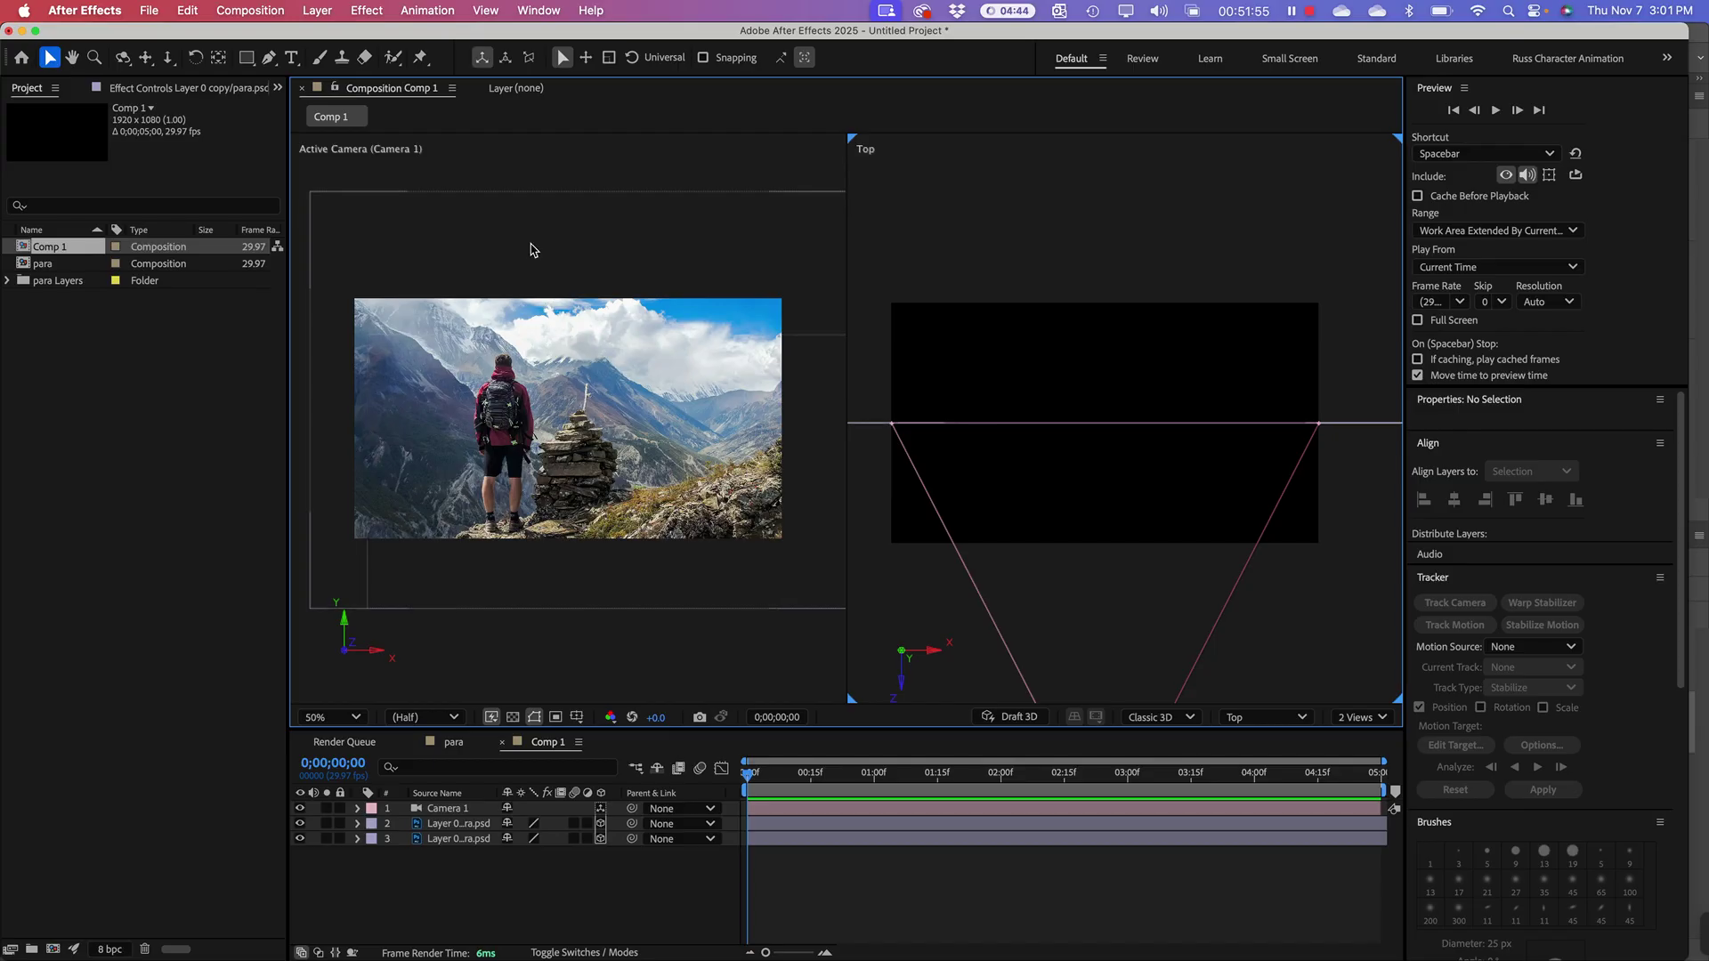
pyautogui.click(534, 347)
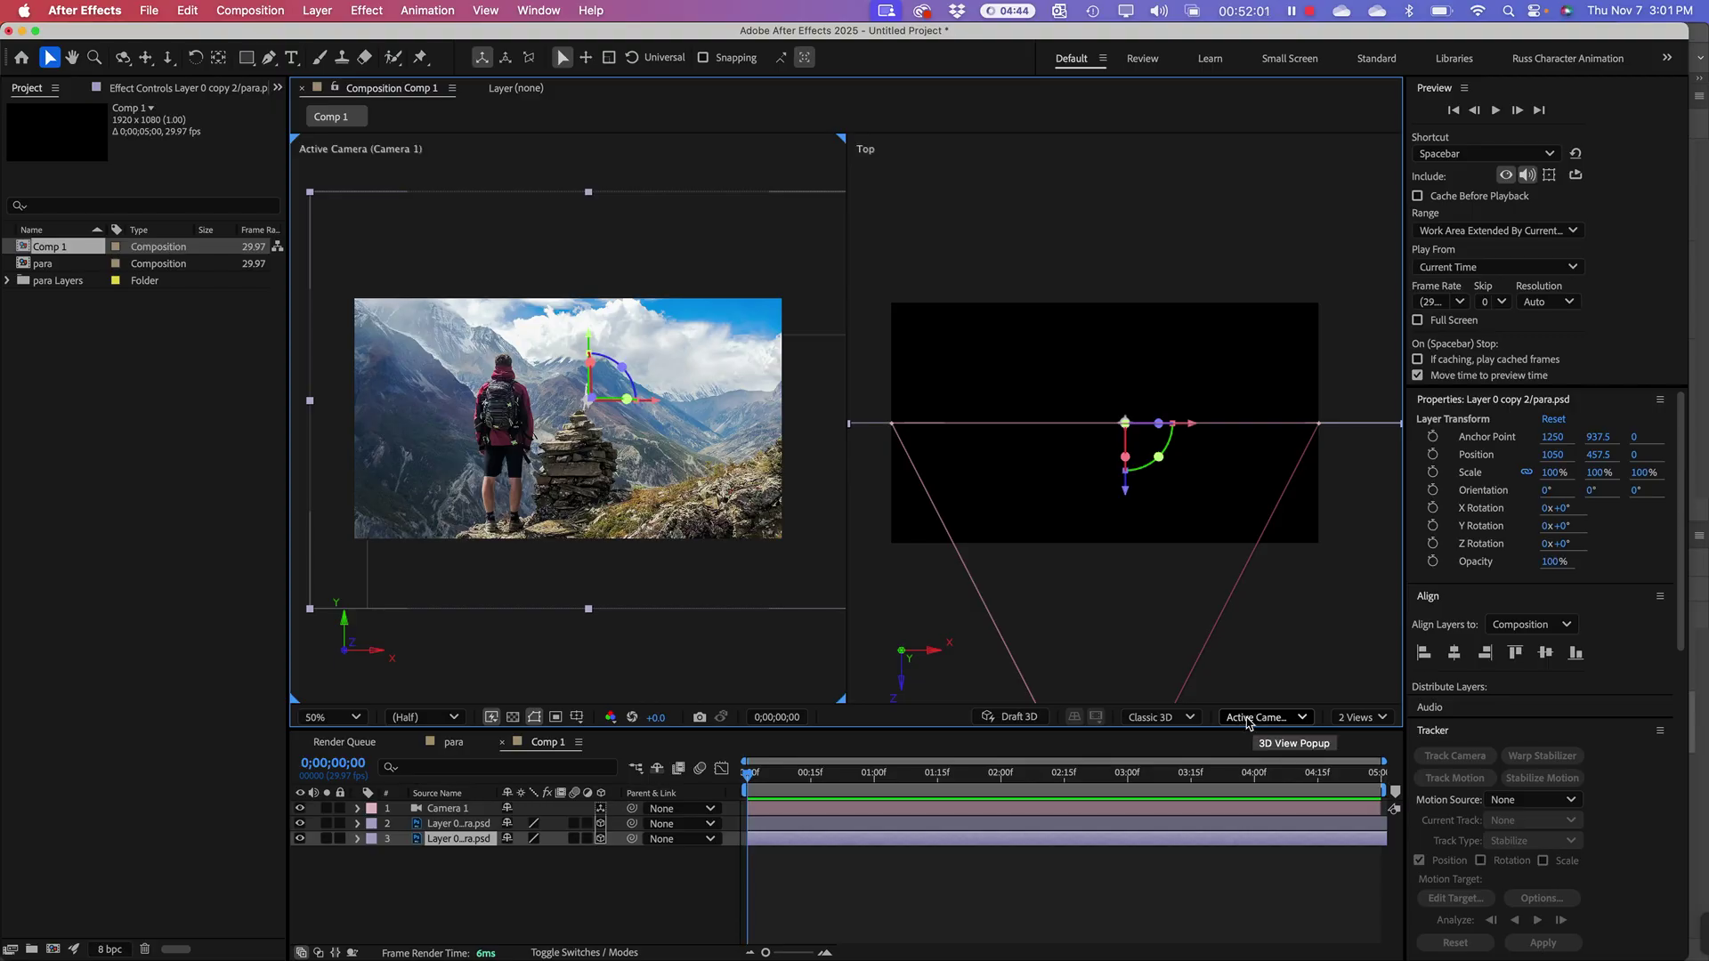
pyautogui.click(1073, 273)
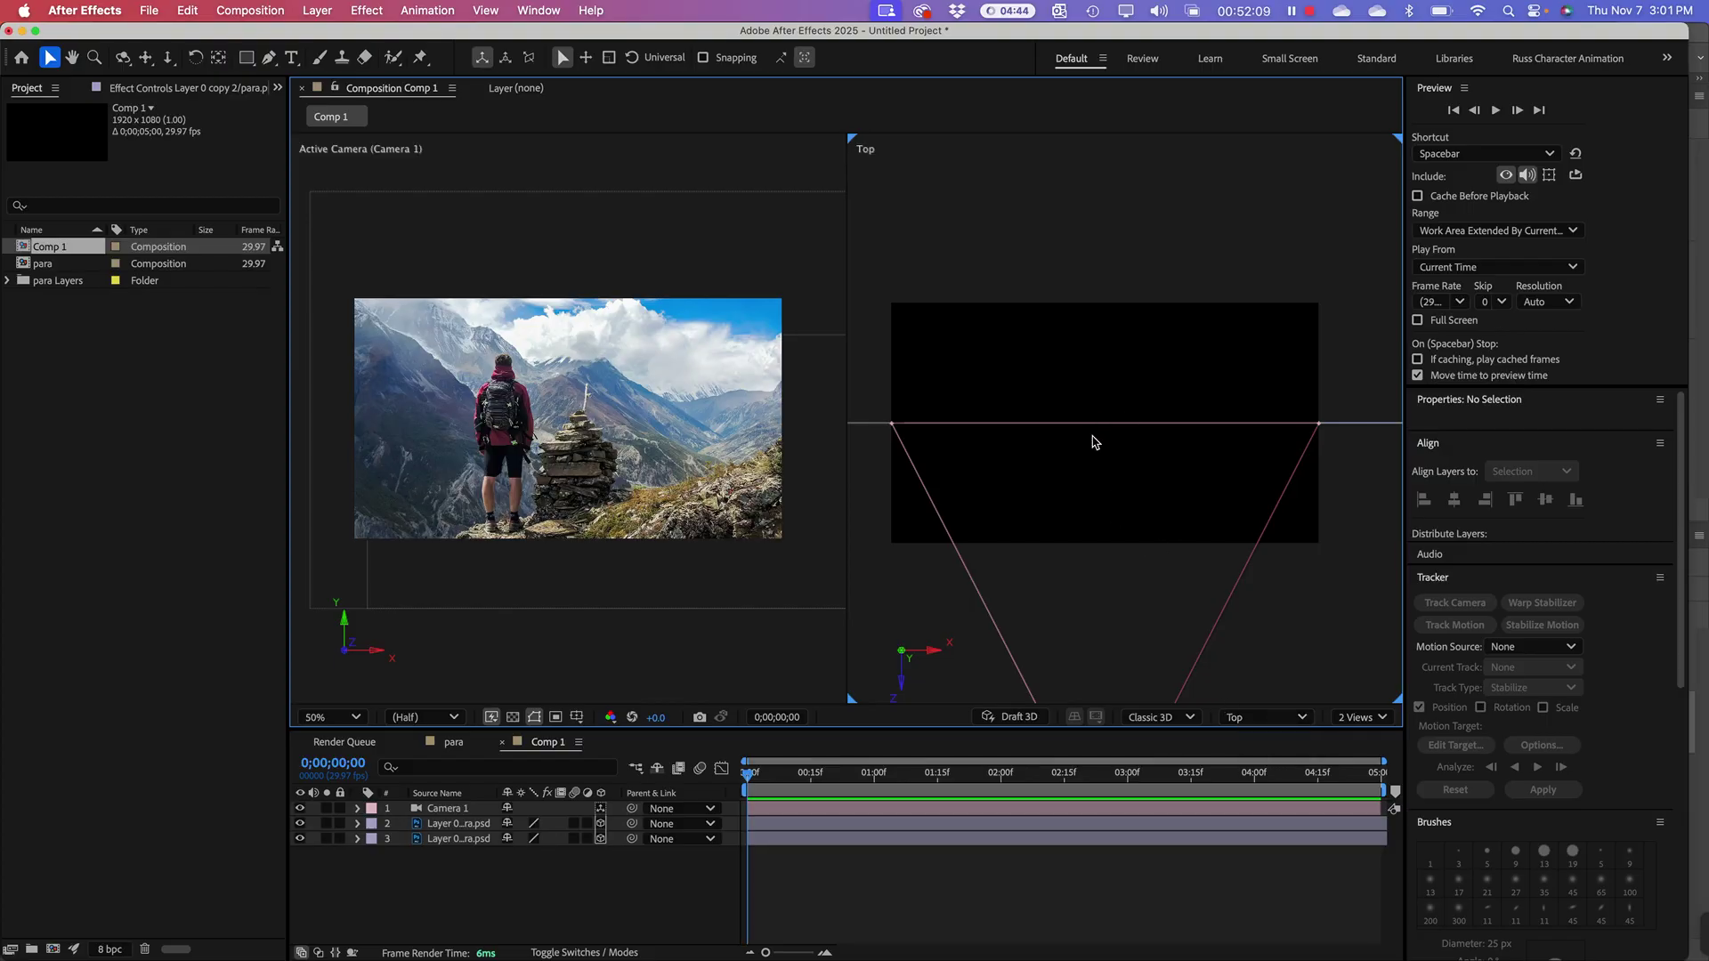
pyautogui.scroll(-4, 1093, 443)
pyautogui.scroll(2, 1093, 443)
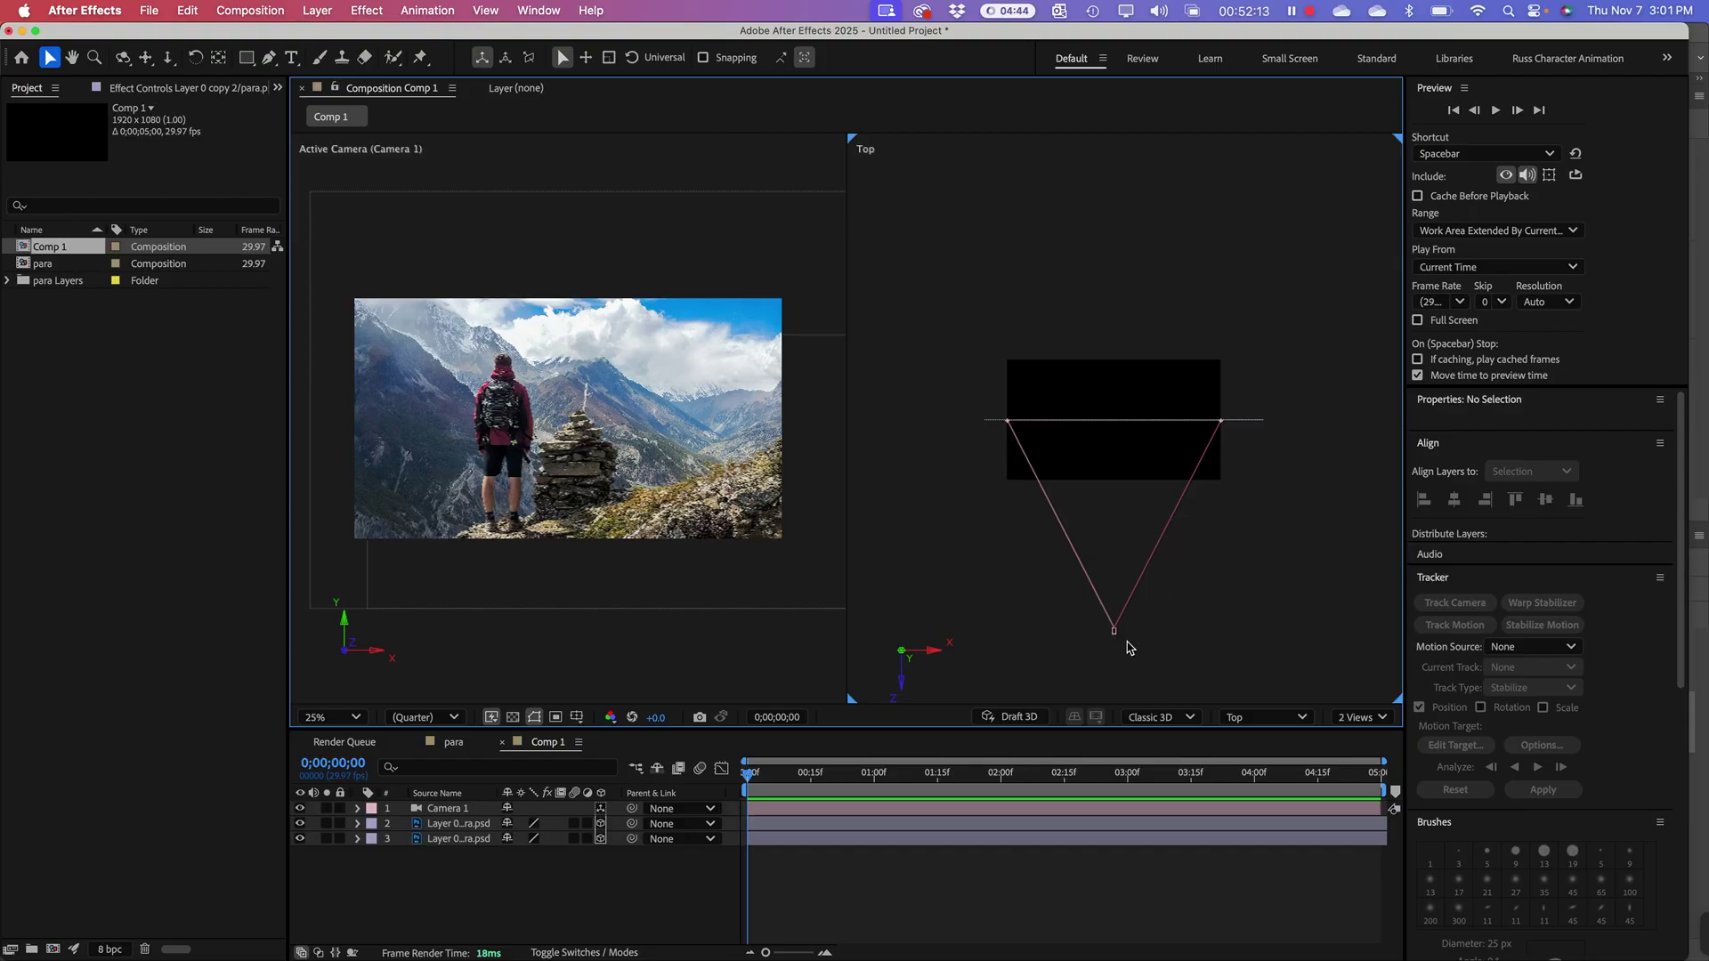
pyautogui.click(985, 422)
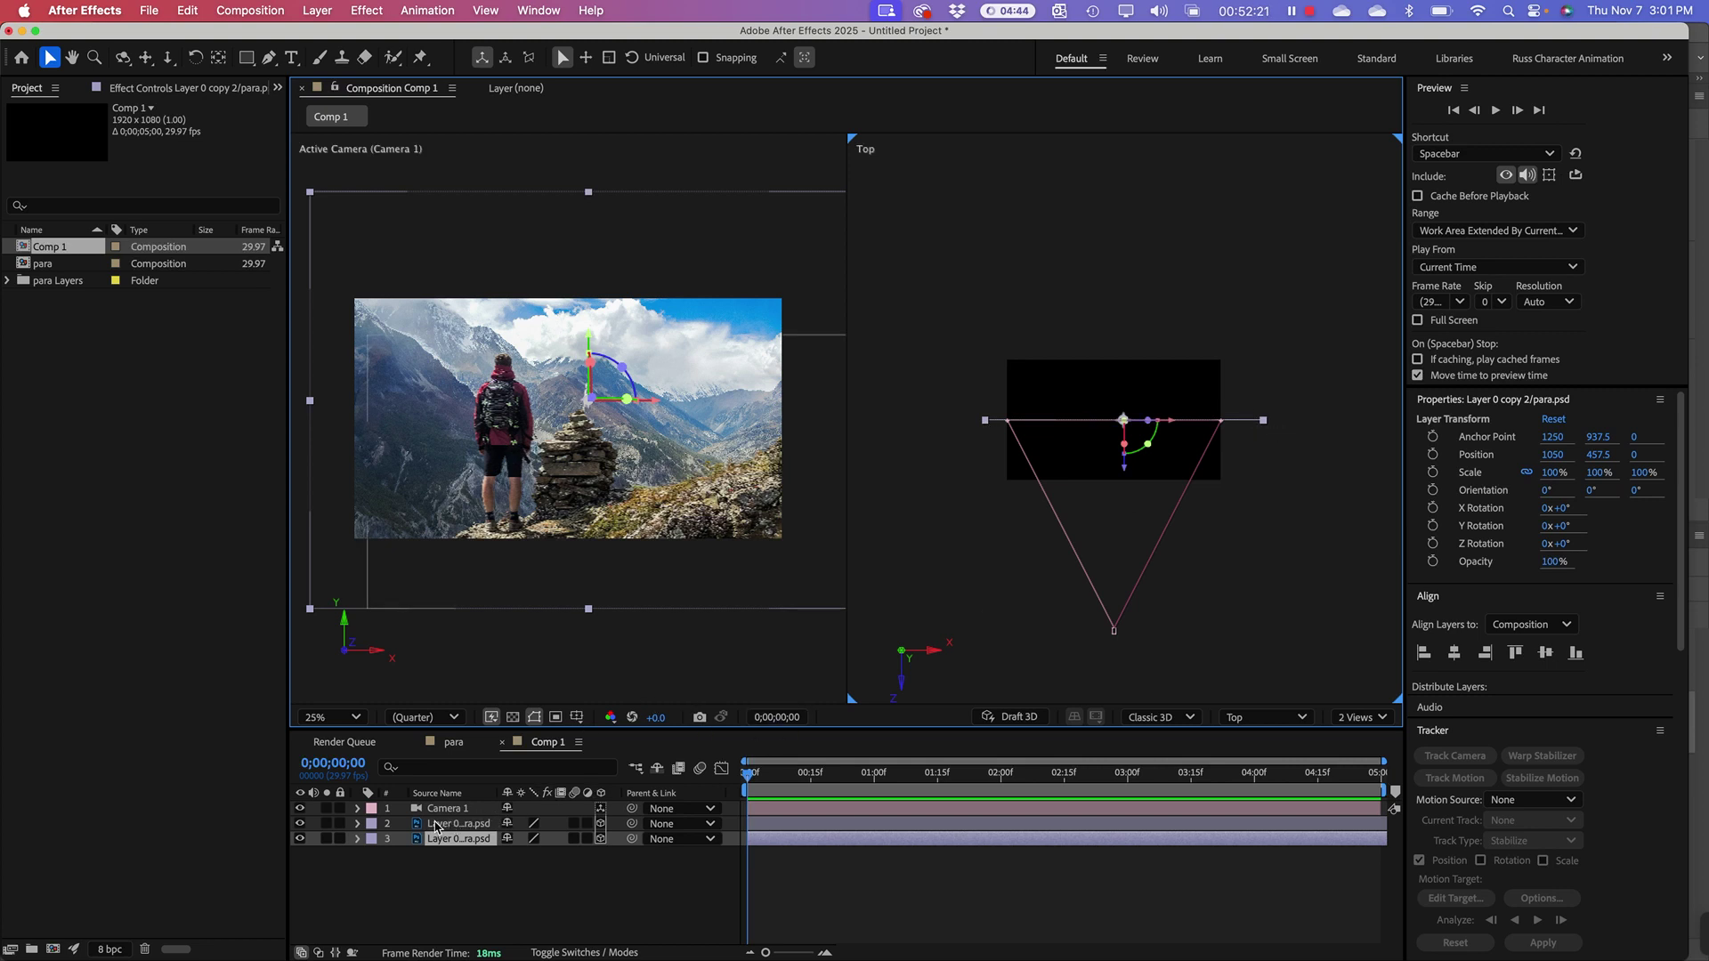
# Step: Select Layer 0 copy 2 and drag its Z arrow back to Position Z 664
pyautogui.click(445, 842)
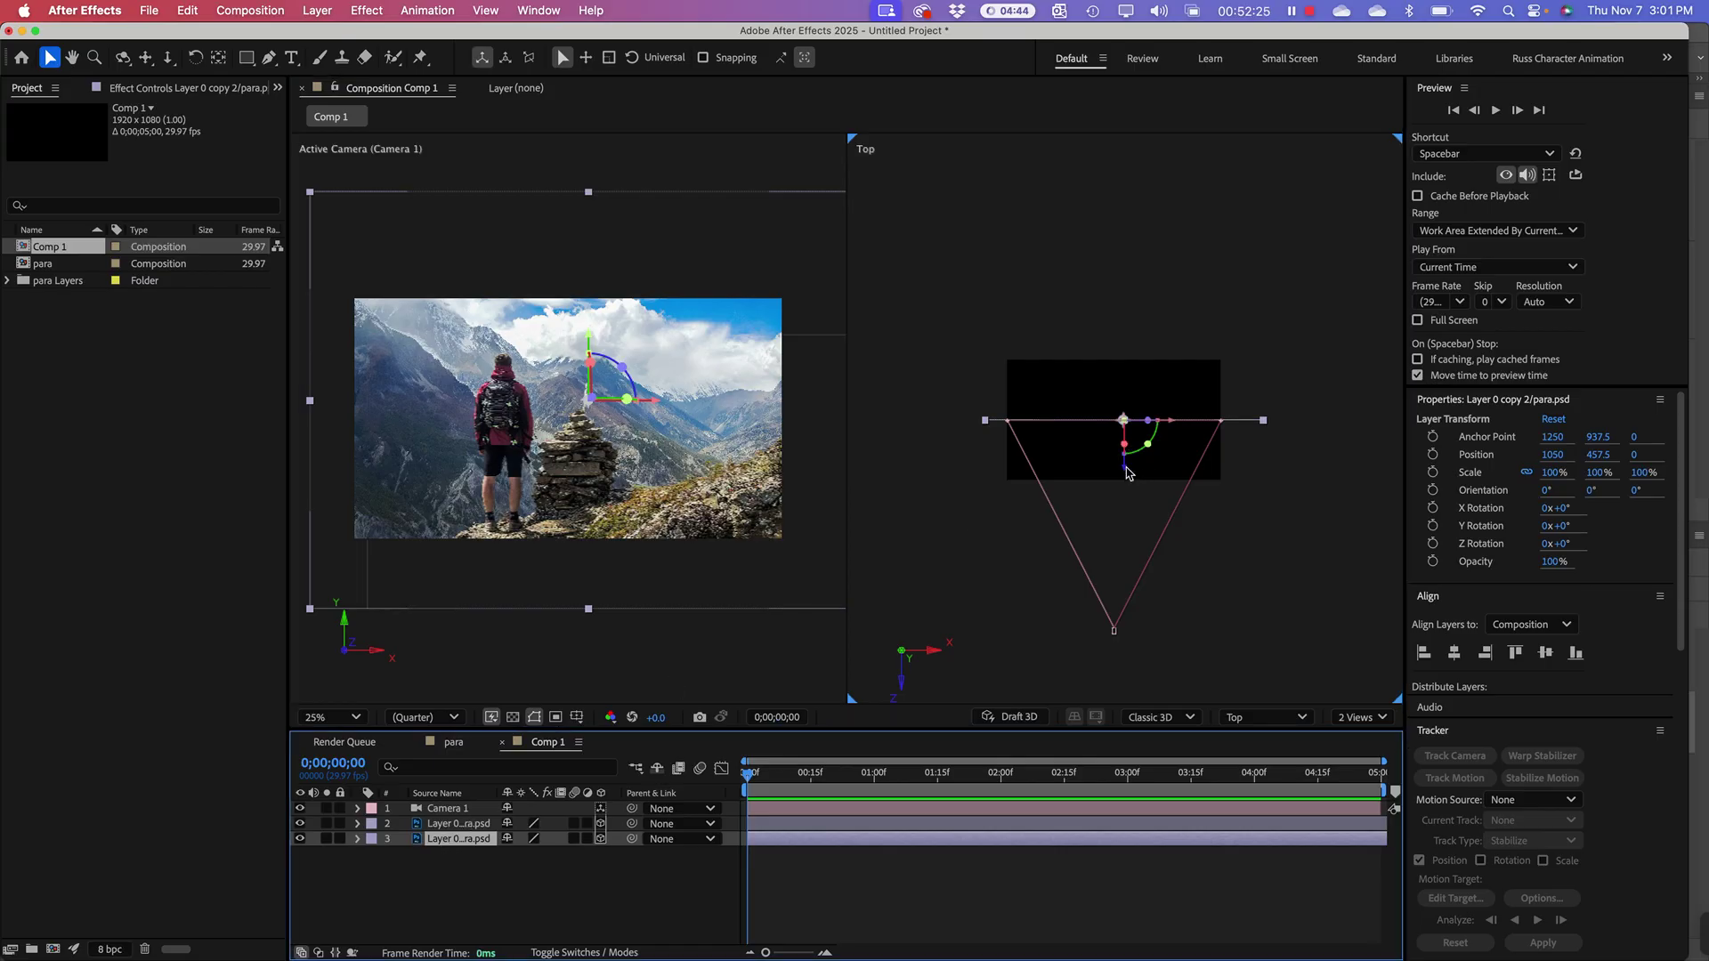
pyautogui.moveTo(1126, 472); pyautogui.dragTo(1086, 397)
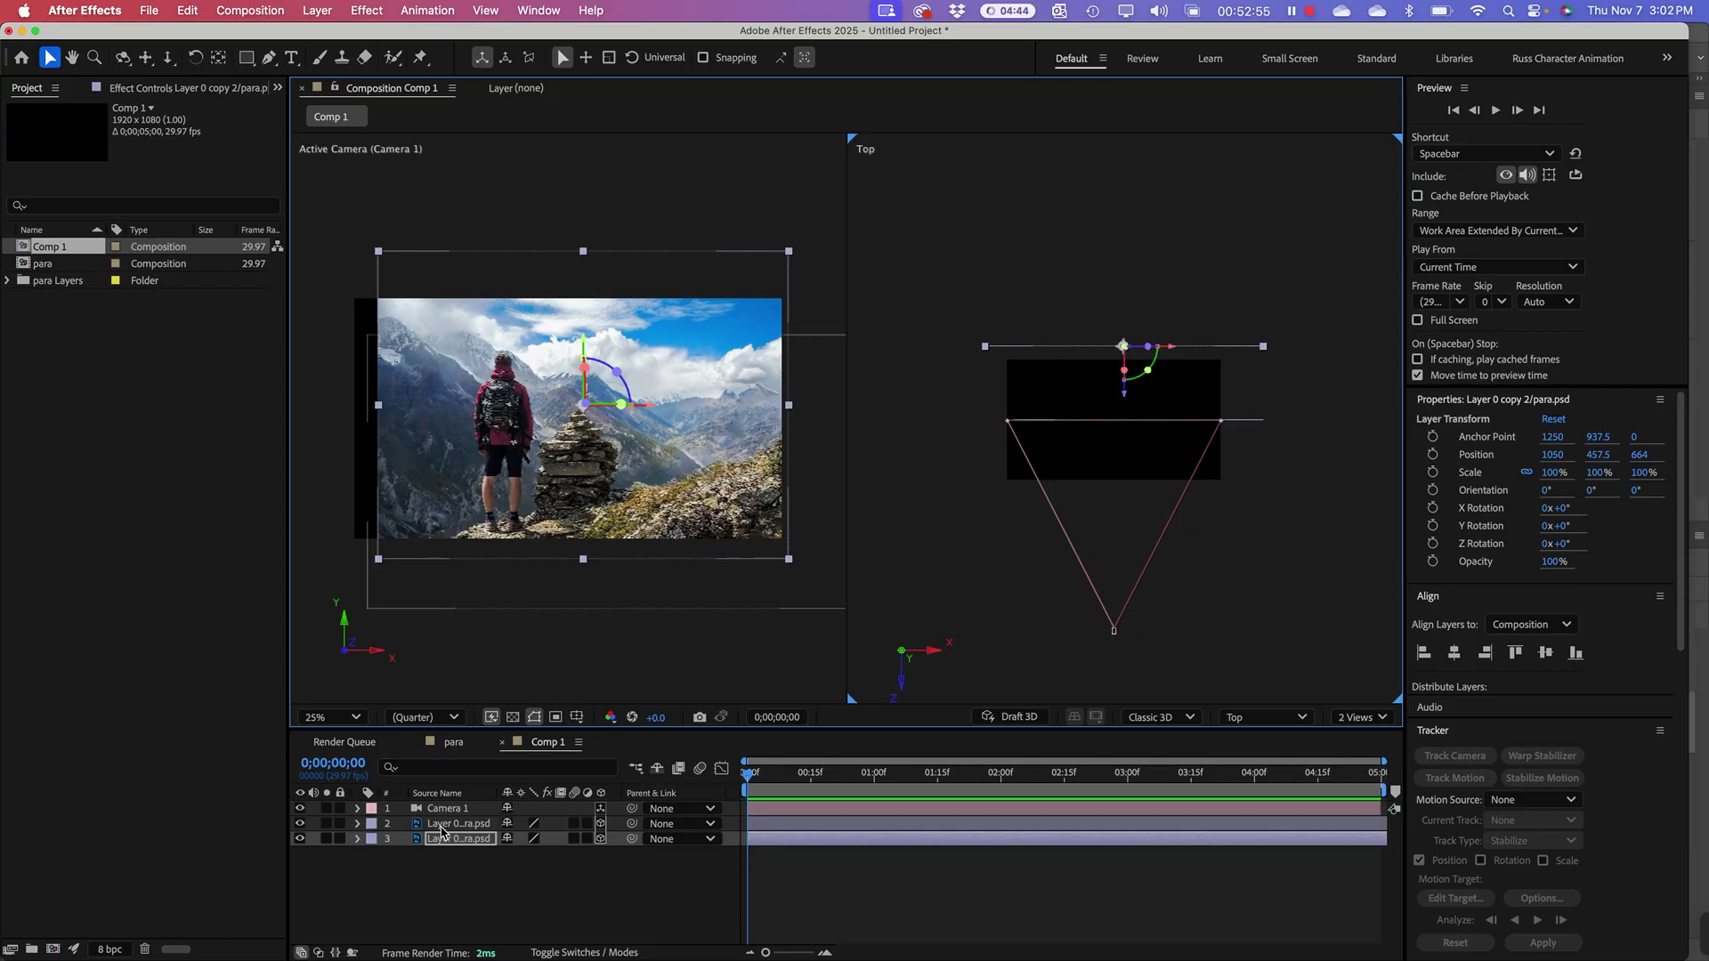
# Step: Drag Layer 0 copy forward to Position Z -288, then reselect it in the camera view
pyautogui.click(445, 823)
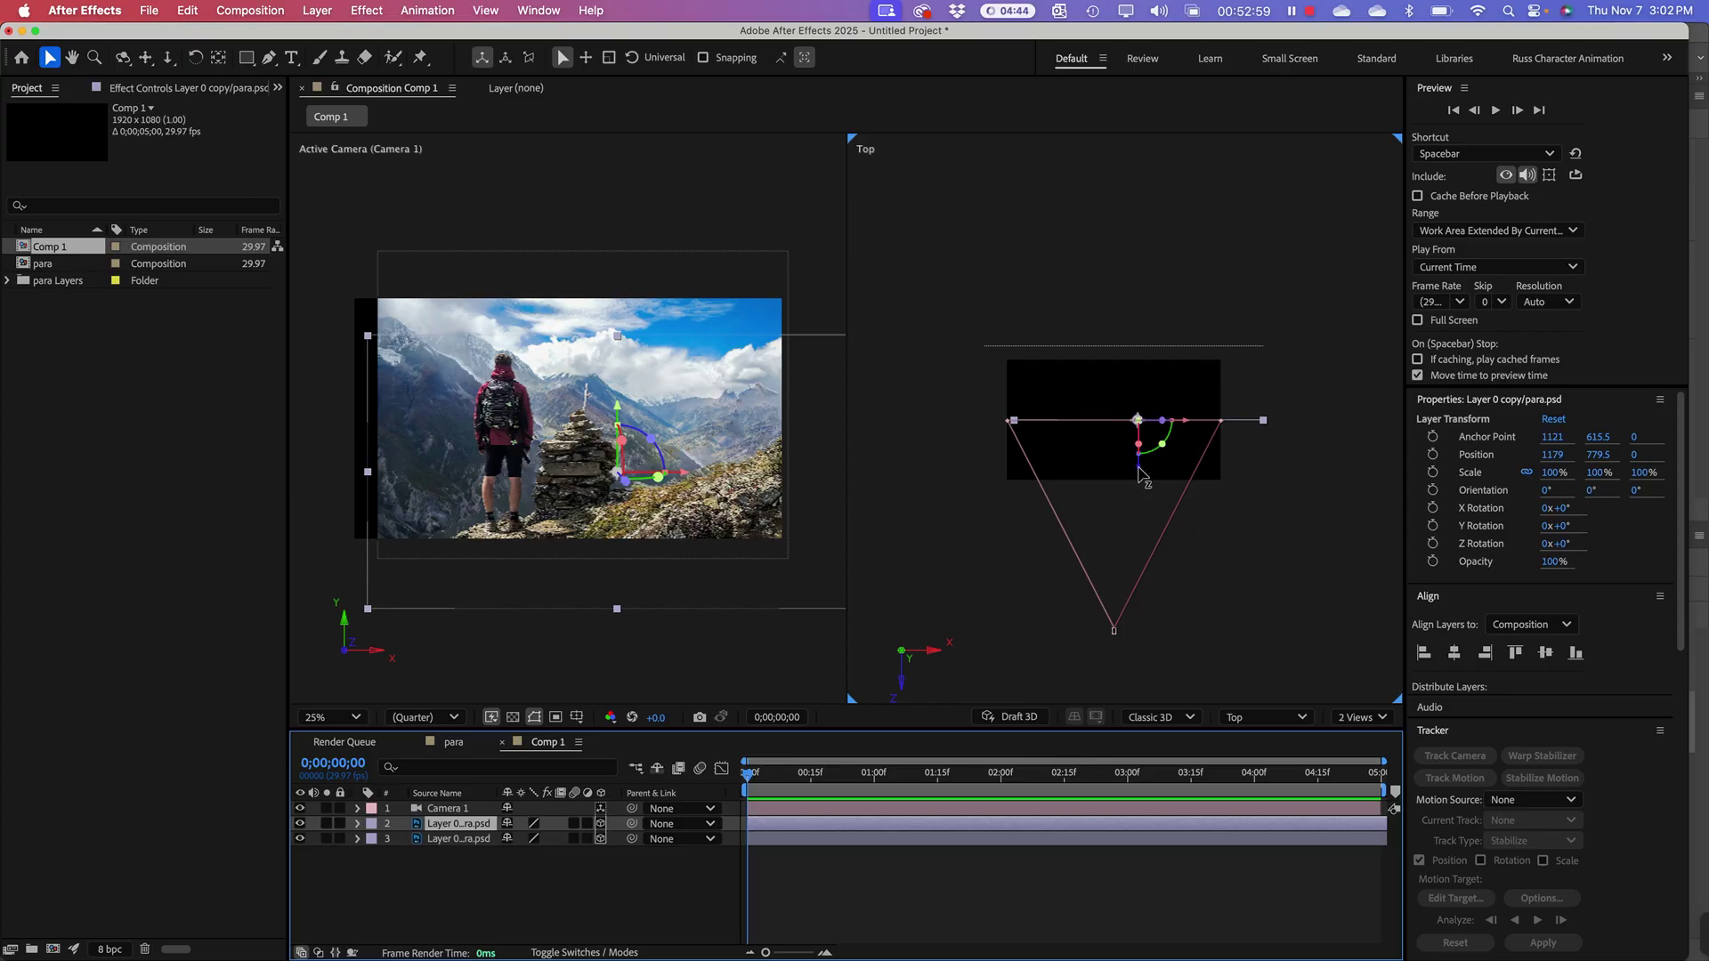
pyautogui.moveTo(1139, 473); pyautogui.dragTo(1148, 506)
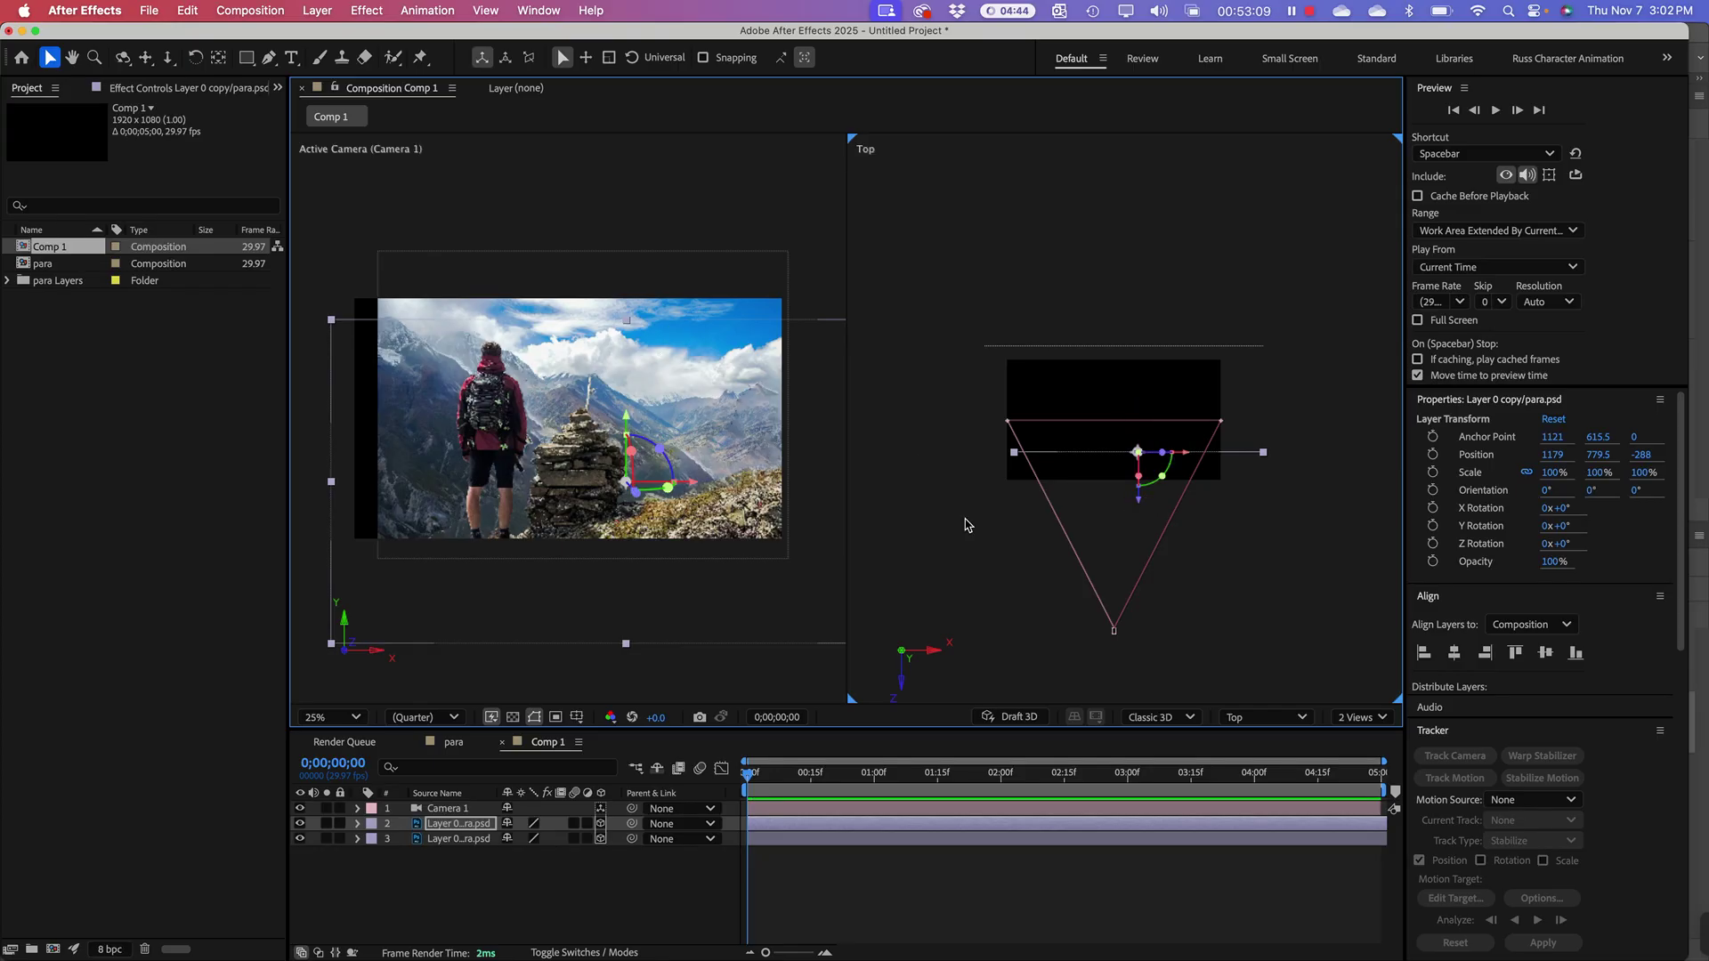
pyautogui.click(641, 337)
pyautogui.click(424, 234)
pyautogui.click(483, 350)
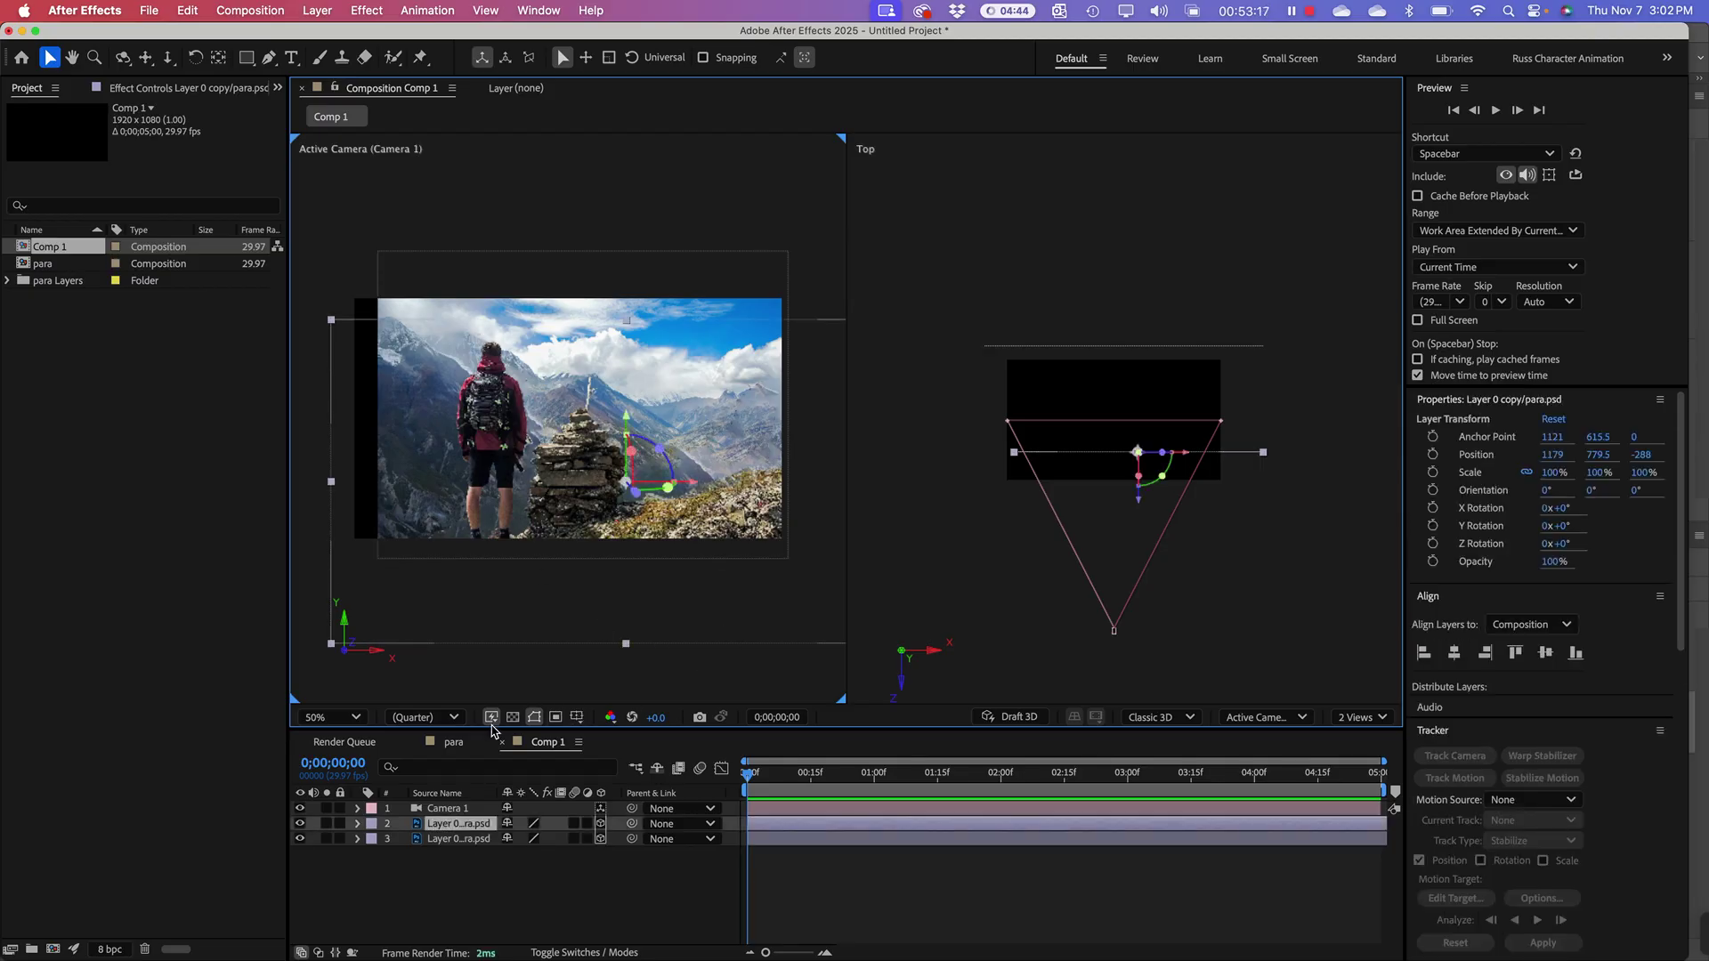
# Step: Turn on the transparency grid, keeping the viewer in the 2 Views layout
pyautogui.click(533, 718)
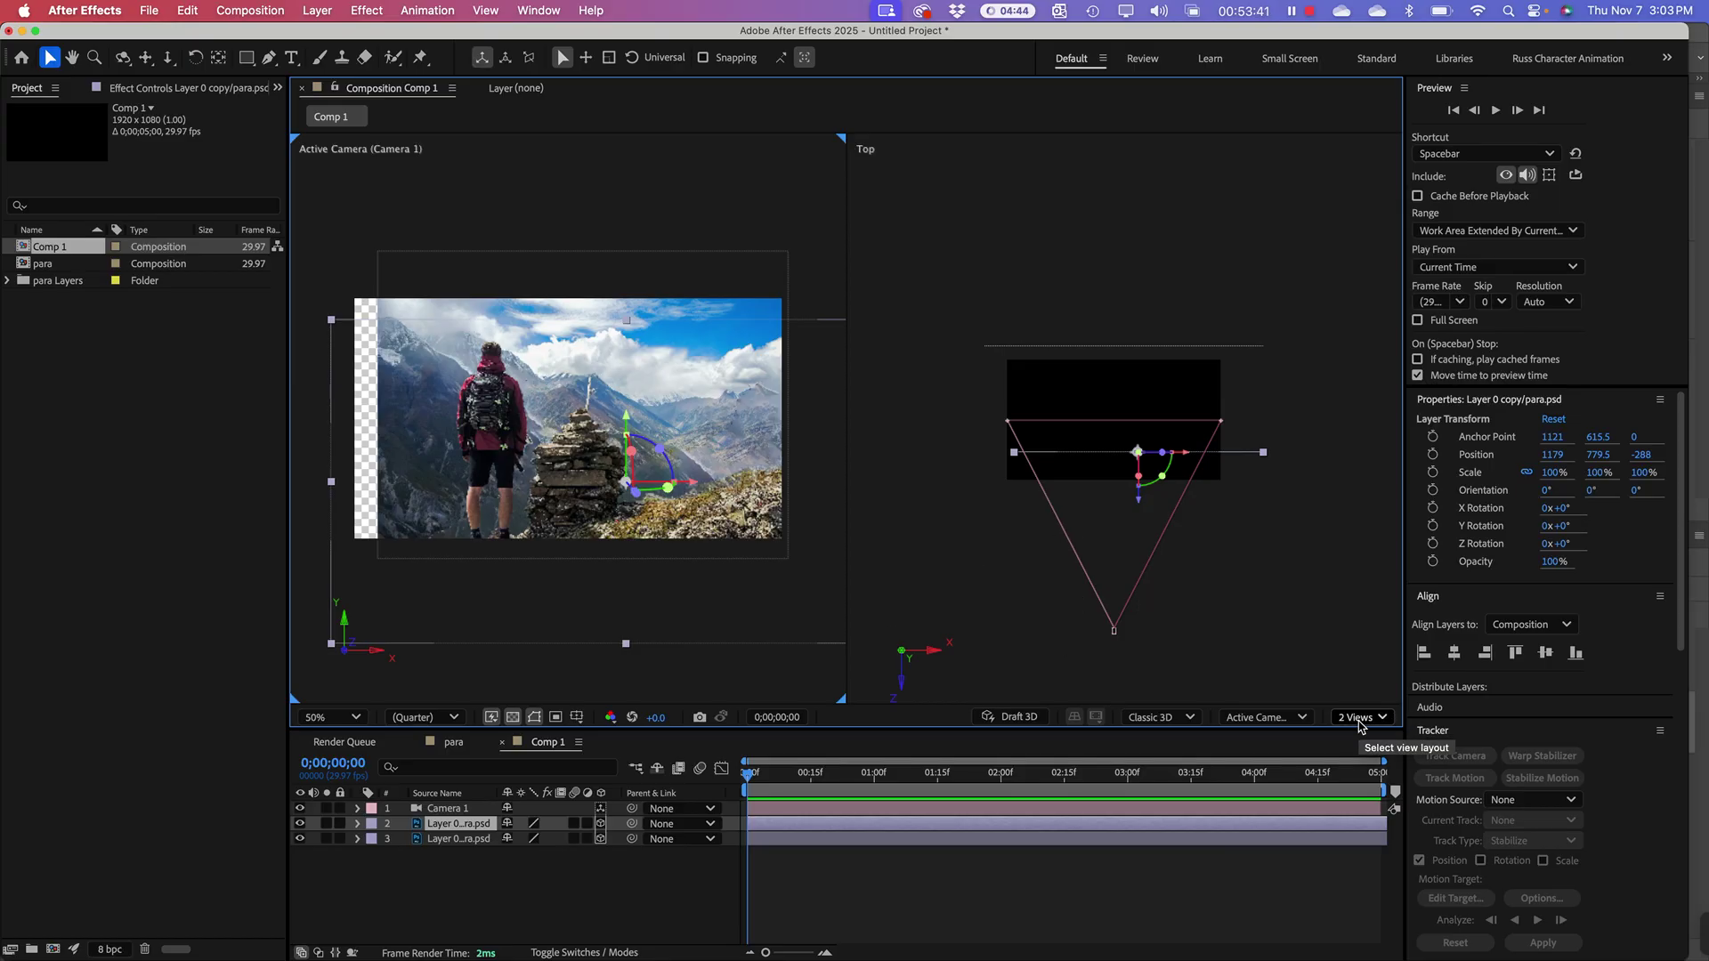
pyautogui.click(1359, 720)
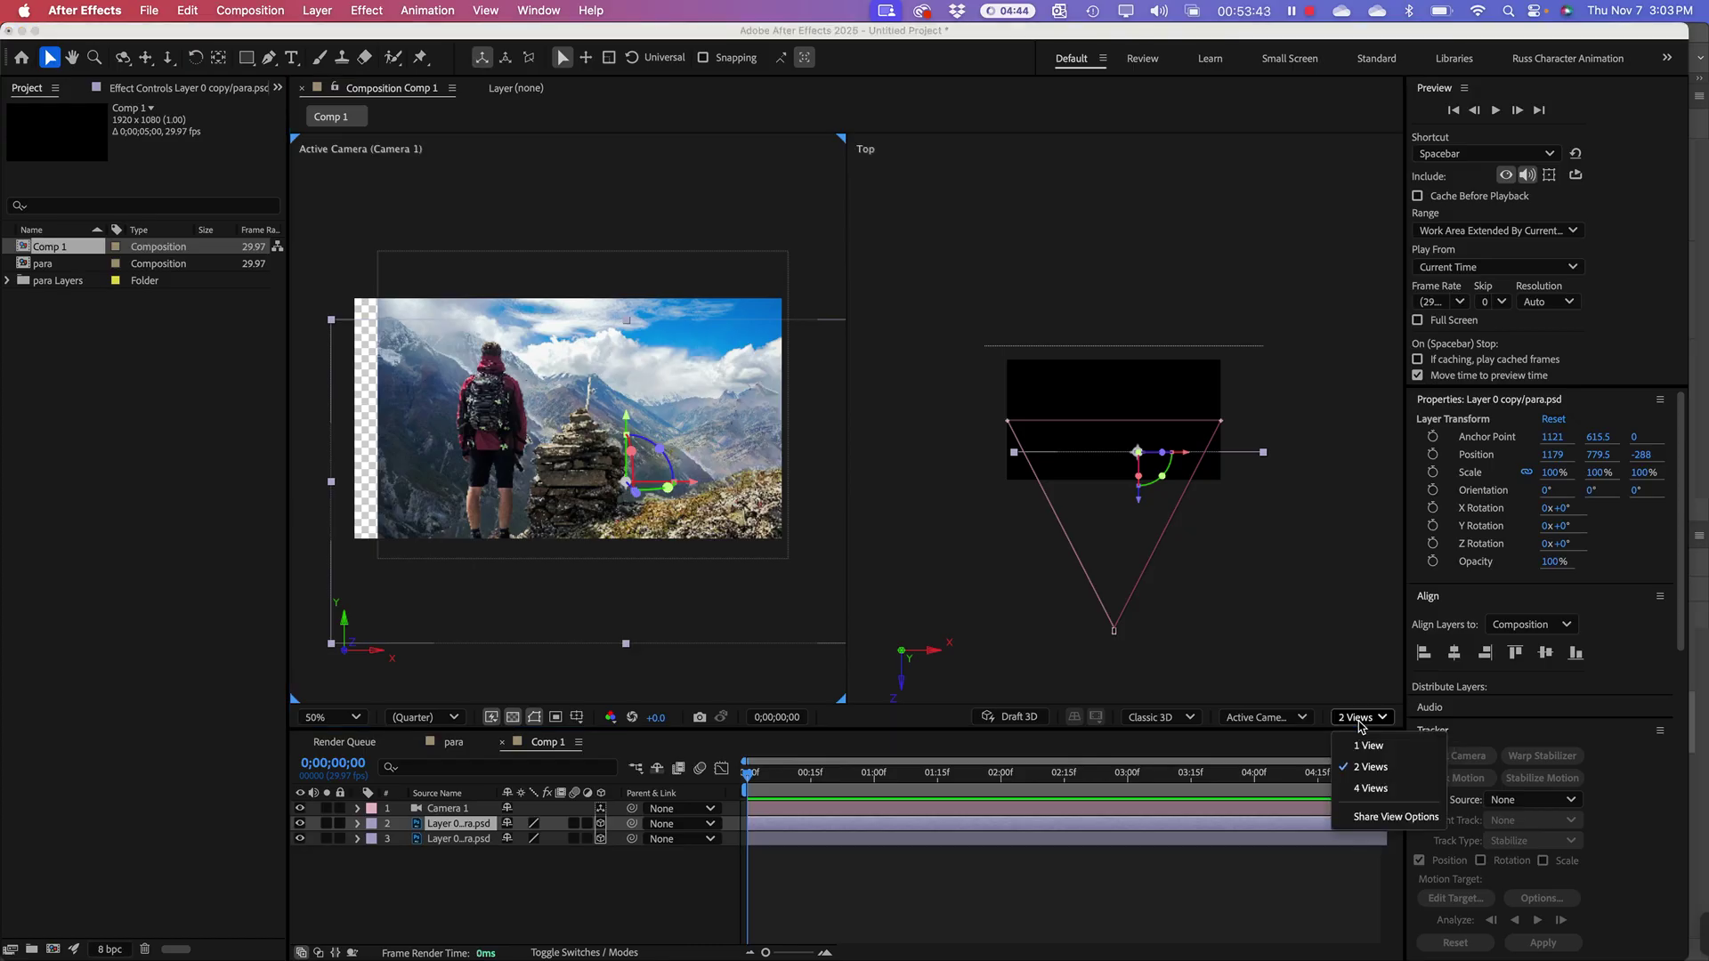
pyautogui.click(1358, 627)
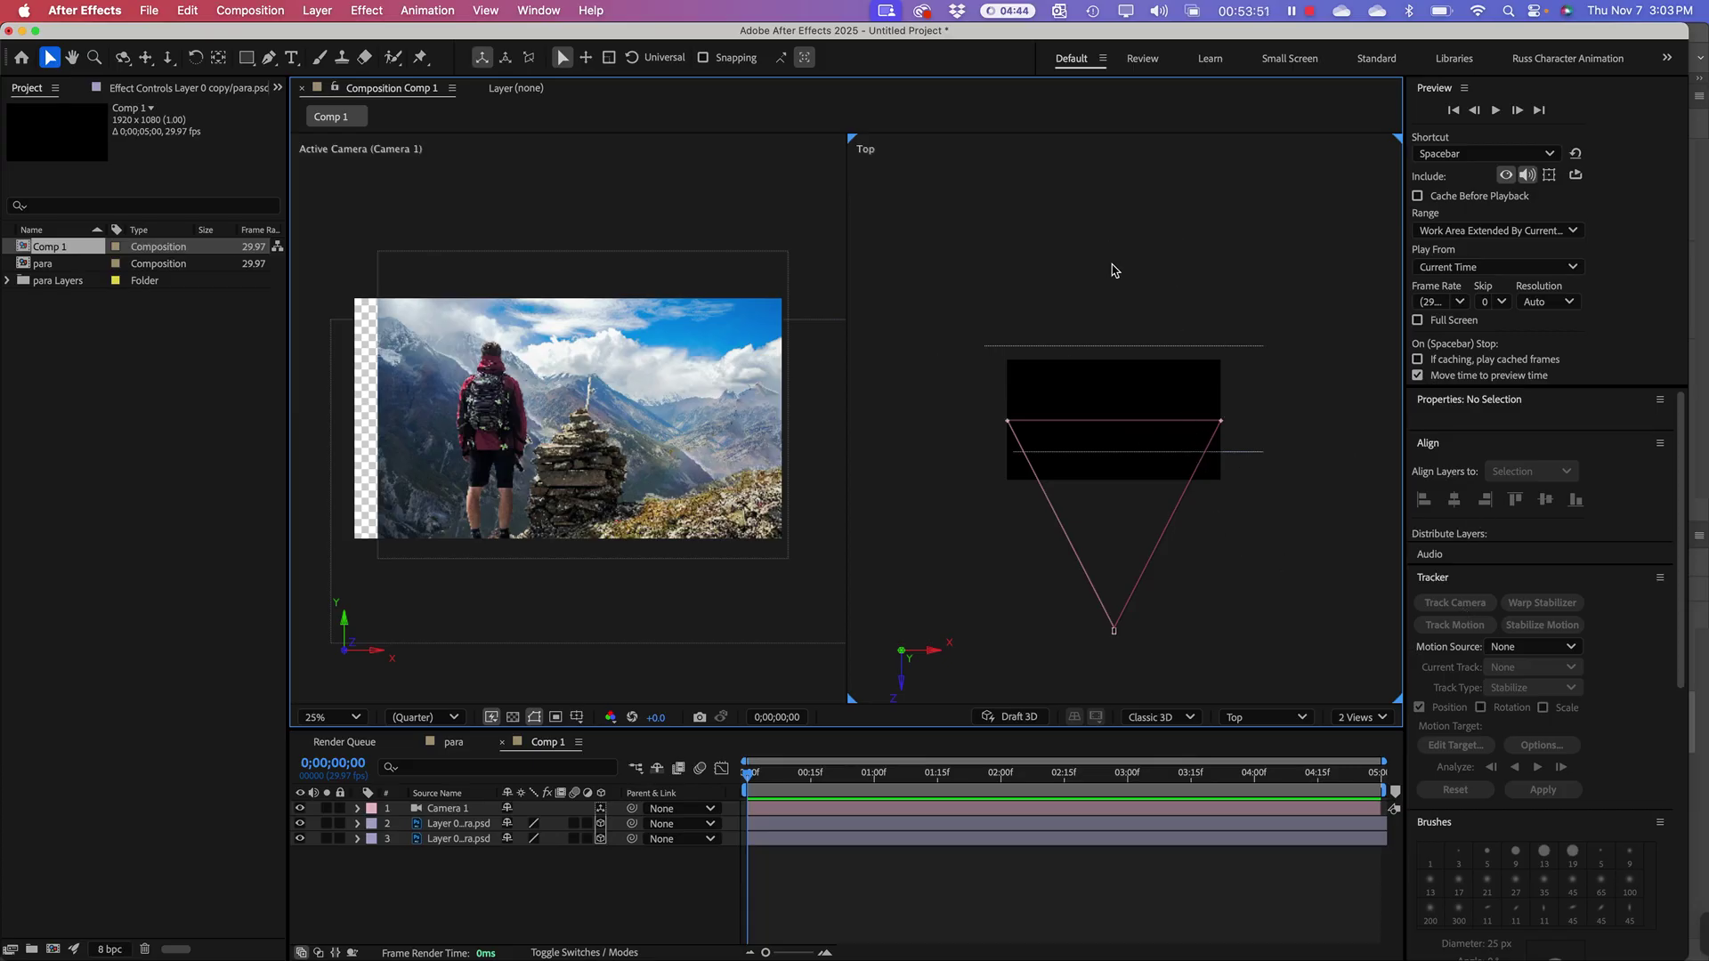
pyautogui.click(1276, 724)
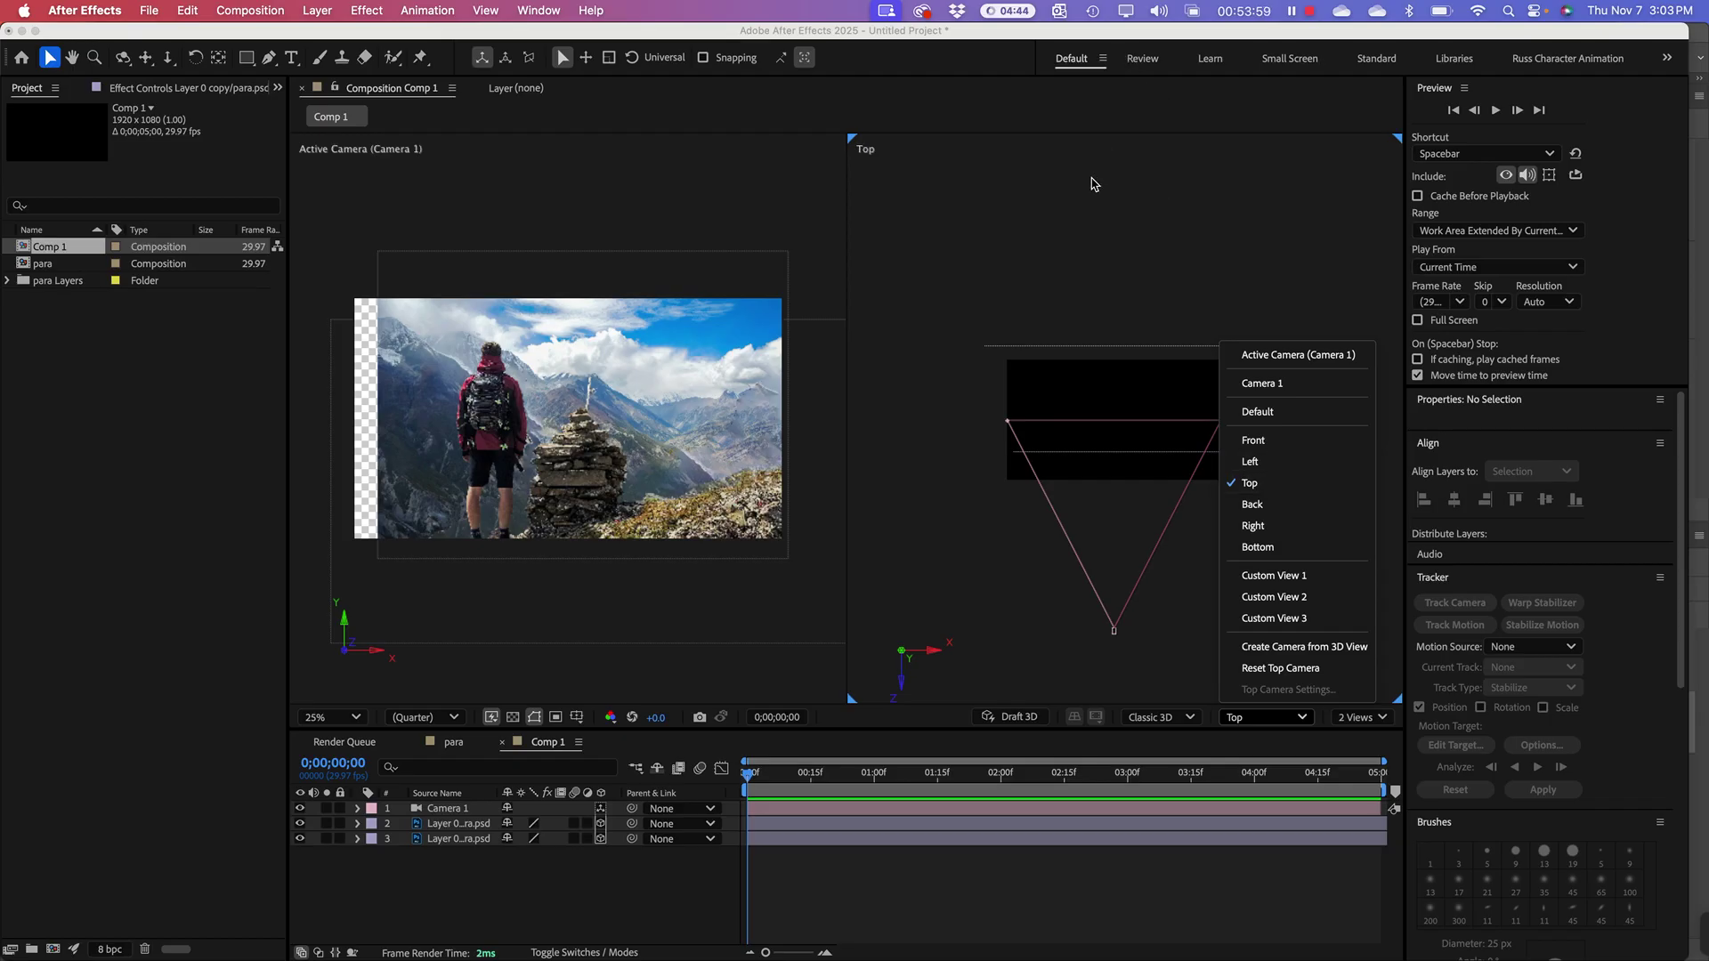
pyautogui.click(1078, 250)
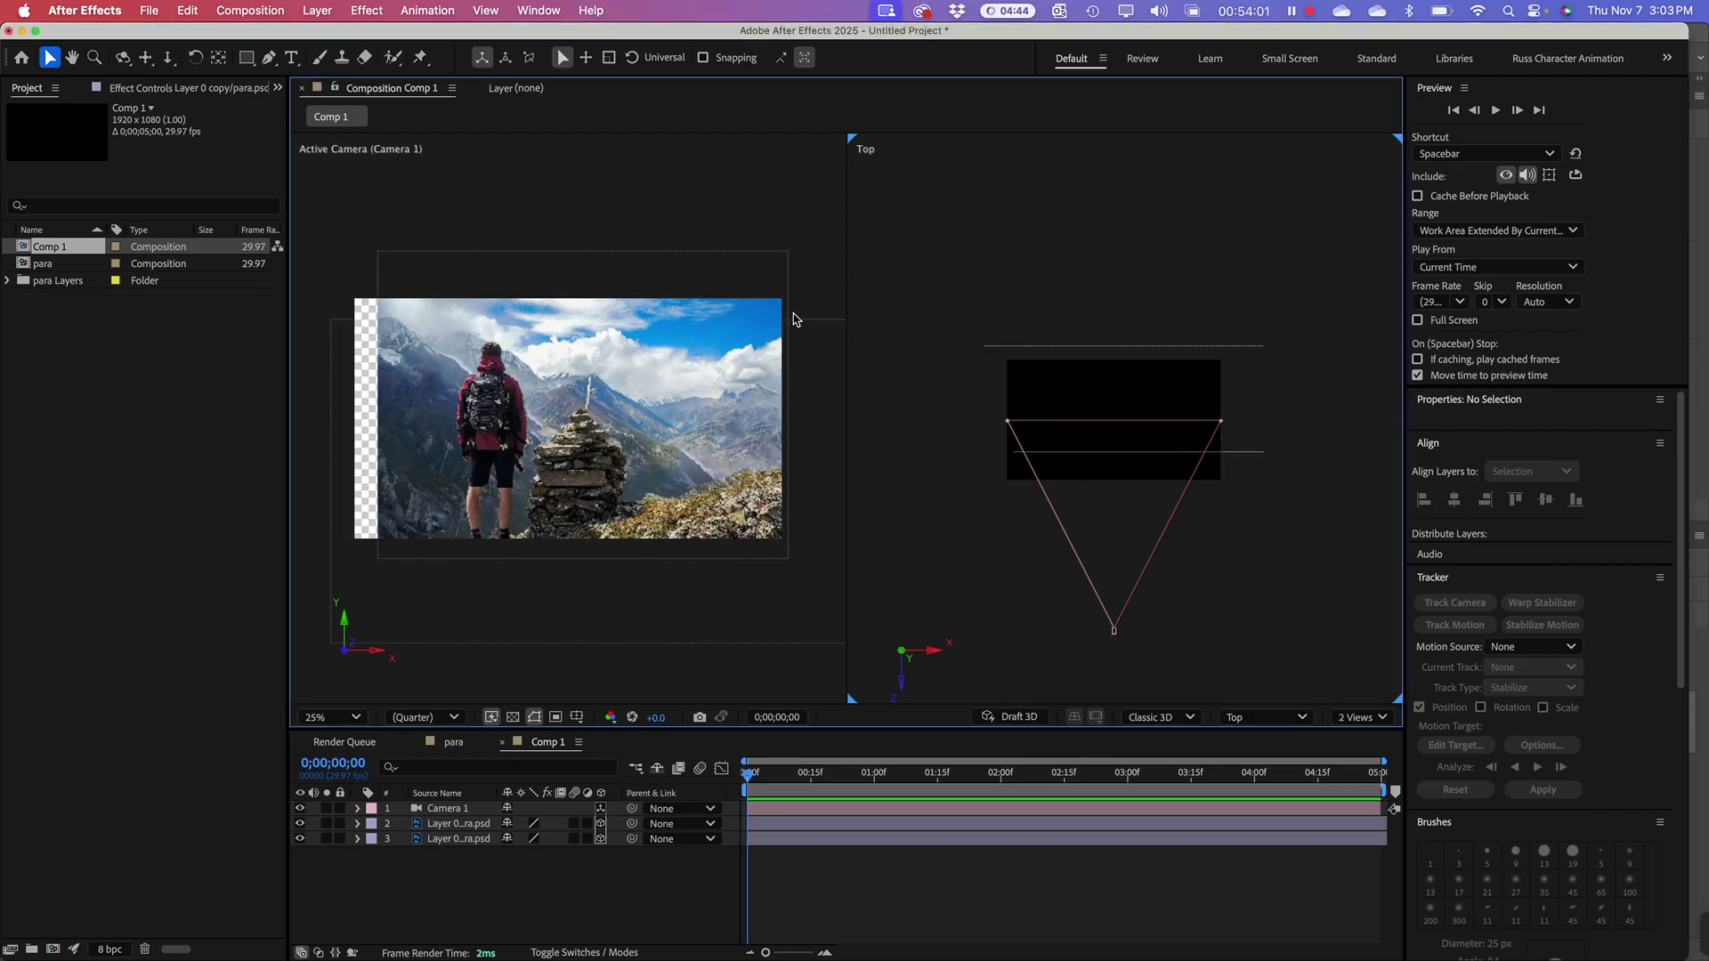
pyautogui.click(705, 333)
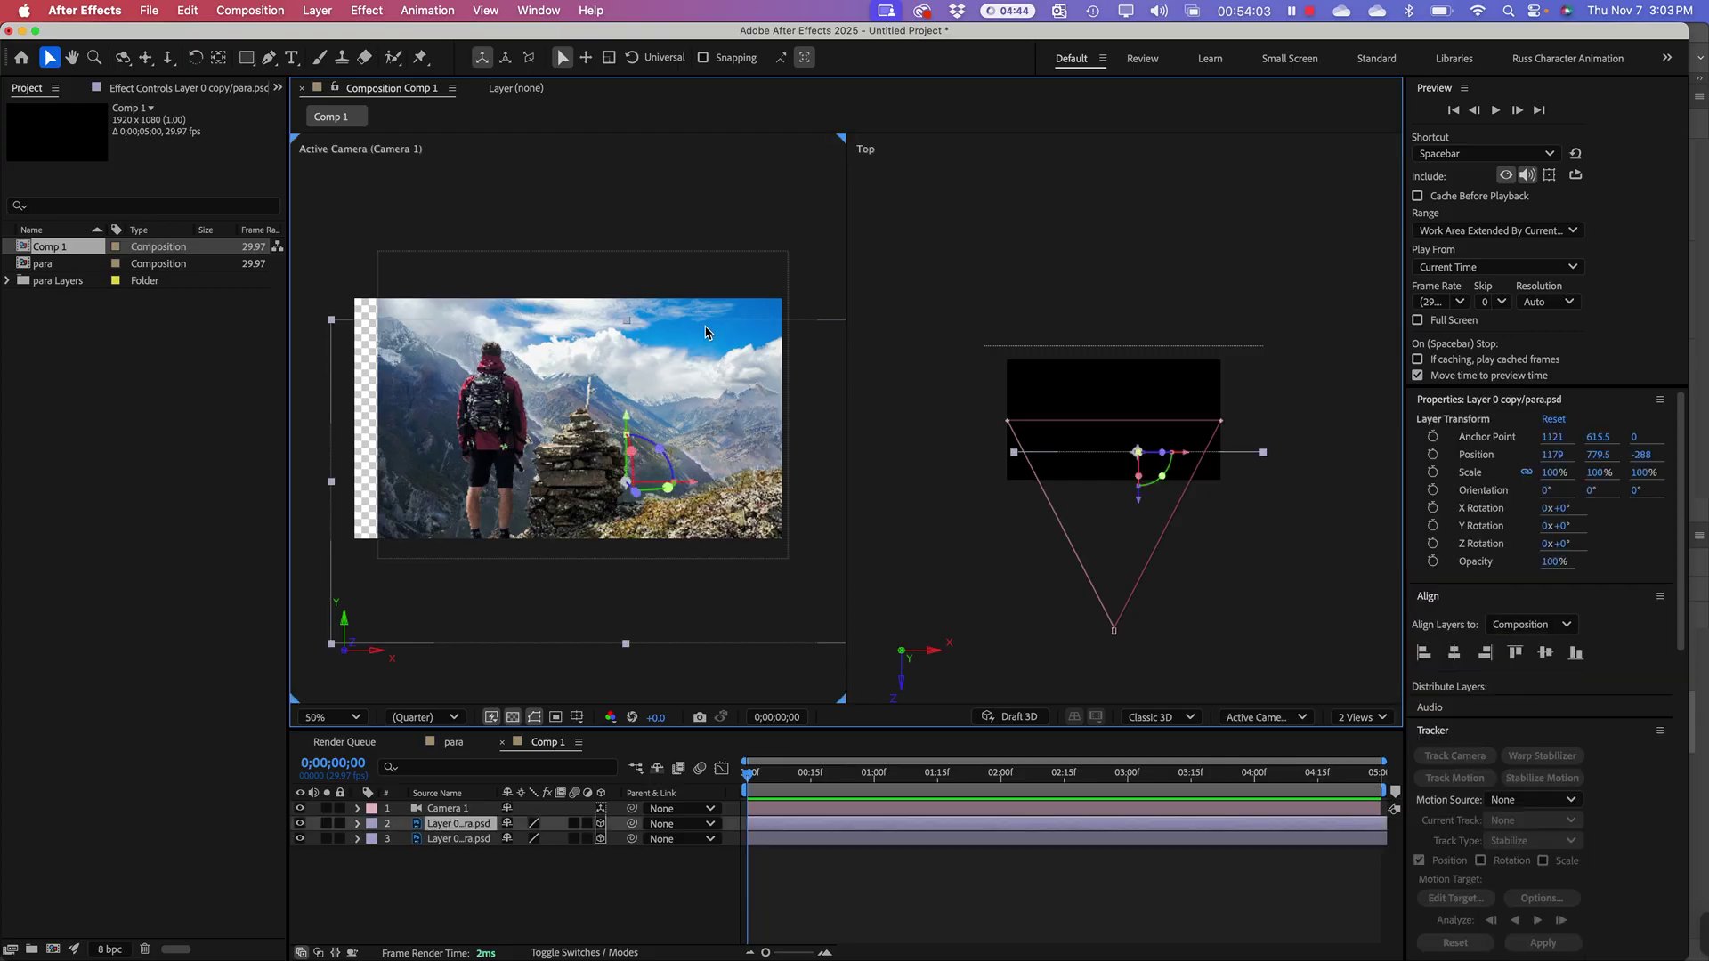
# Step: Scale Layer 0 copy 2 to 115.6% and move it down to cover the empty strip
pyautogui.click(1079, 349)
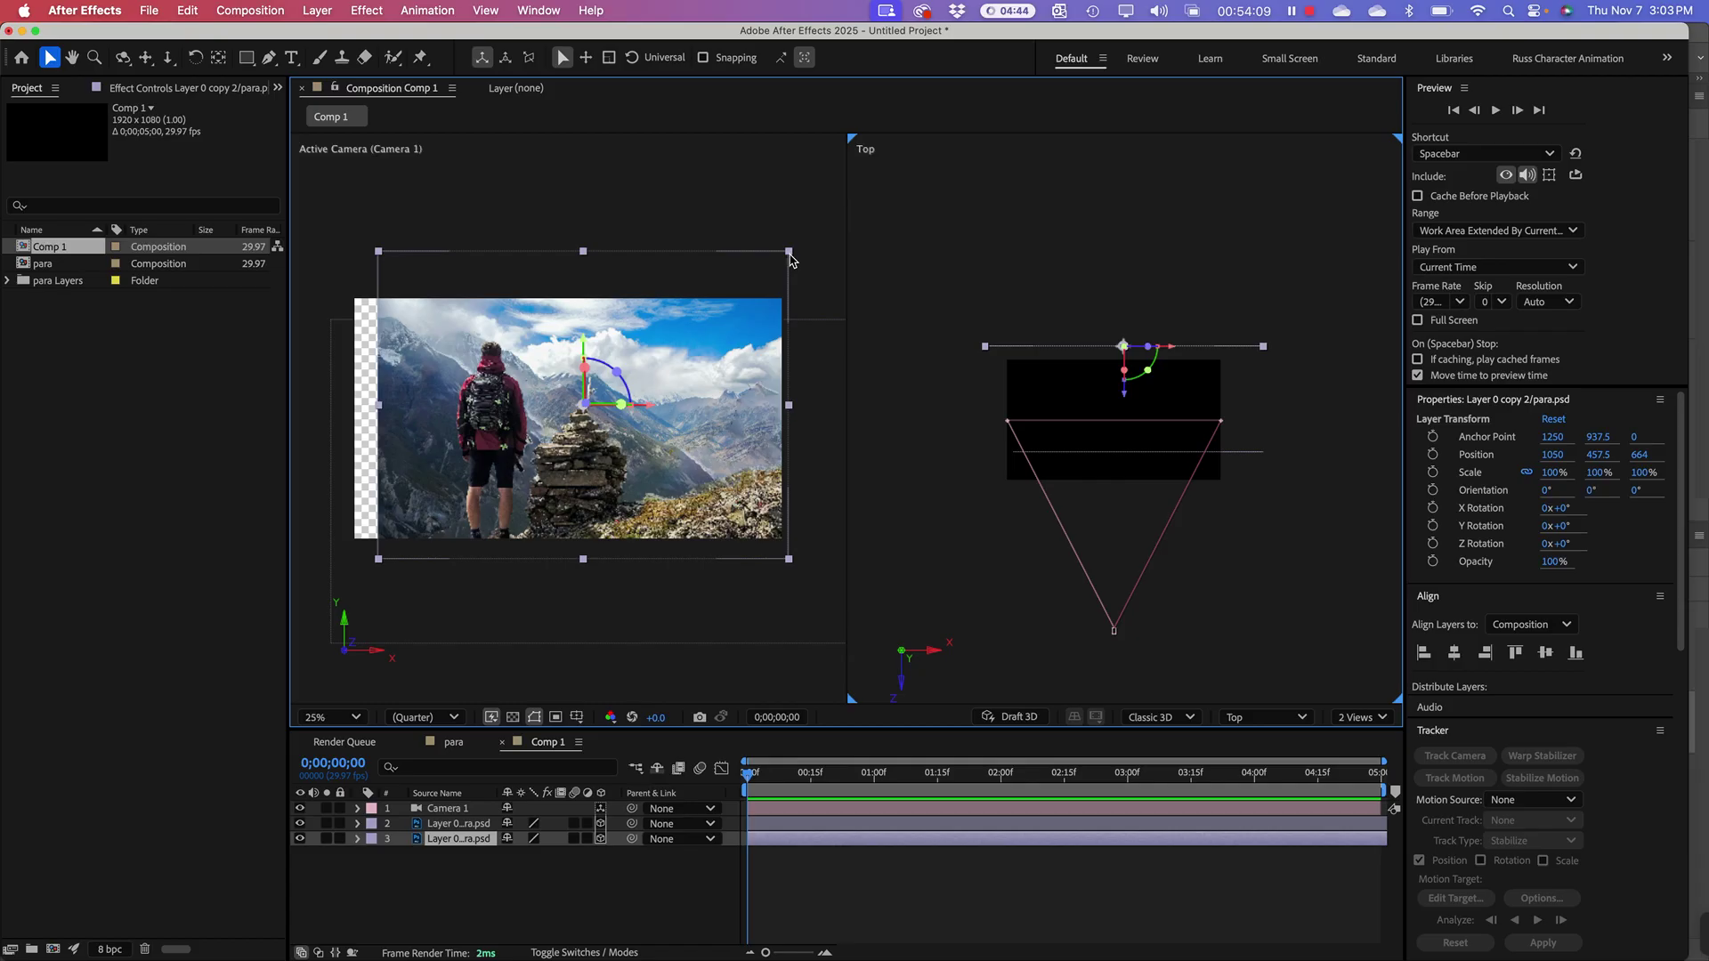
pyautogui.moveTo(790, 258); pyautogui.dragTo(812, 233)
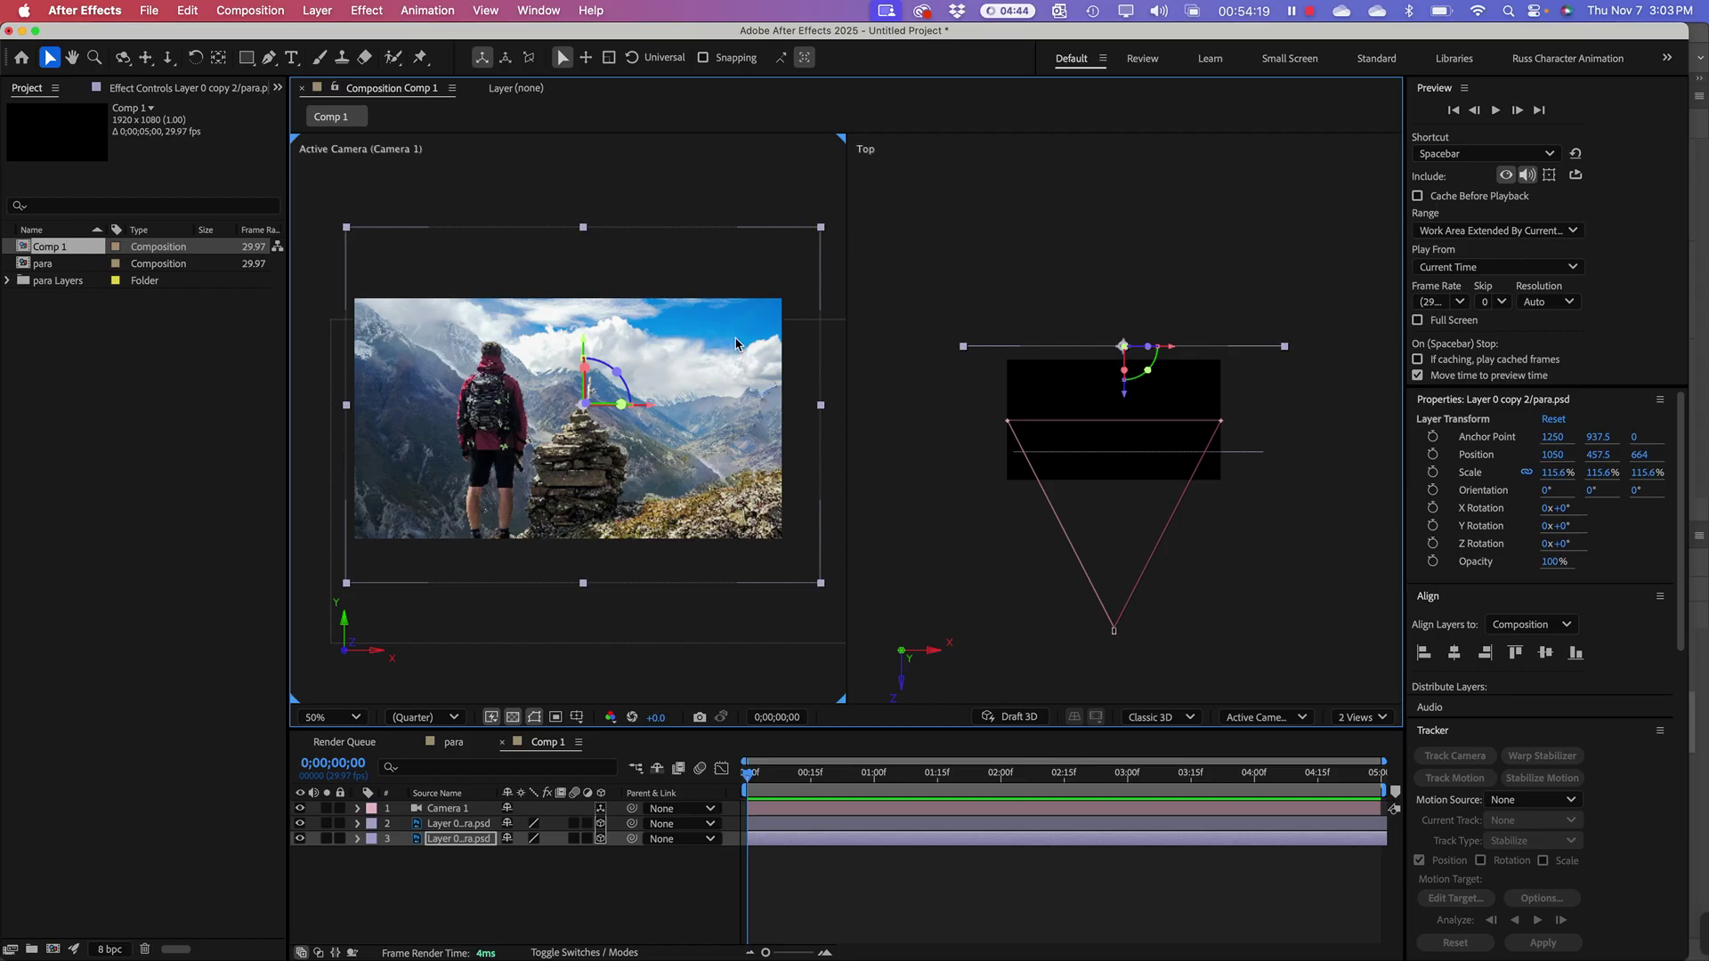
pyautogui.moveTo(735, 344); pyautogui.dragTo(734, 378)
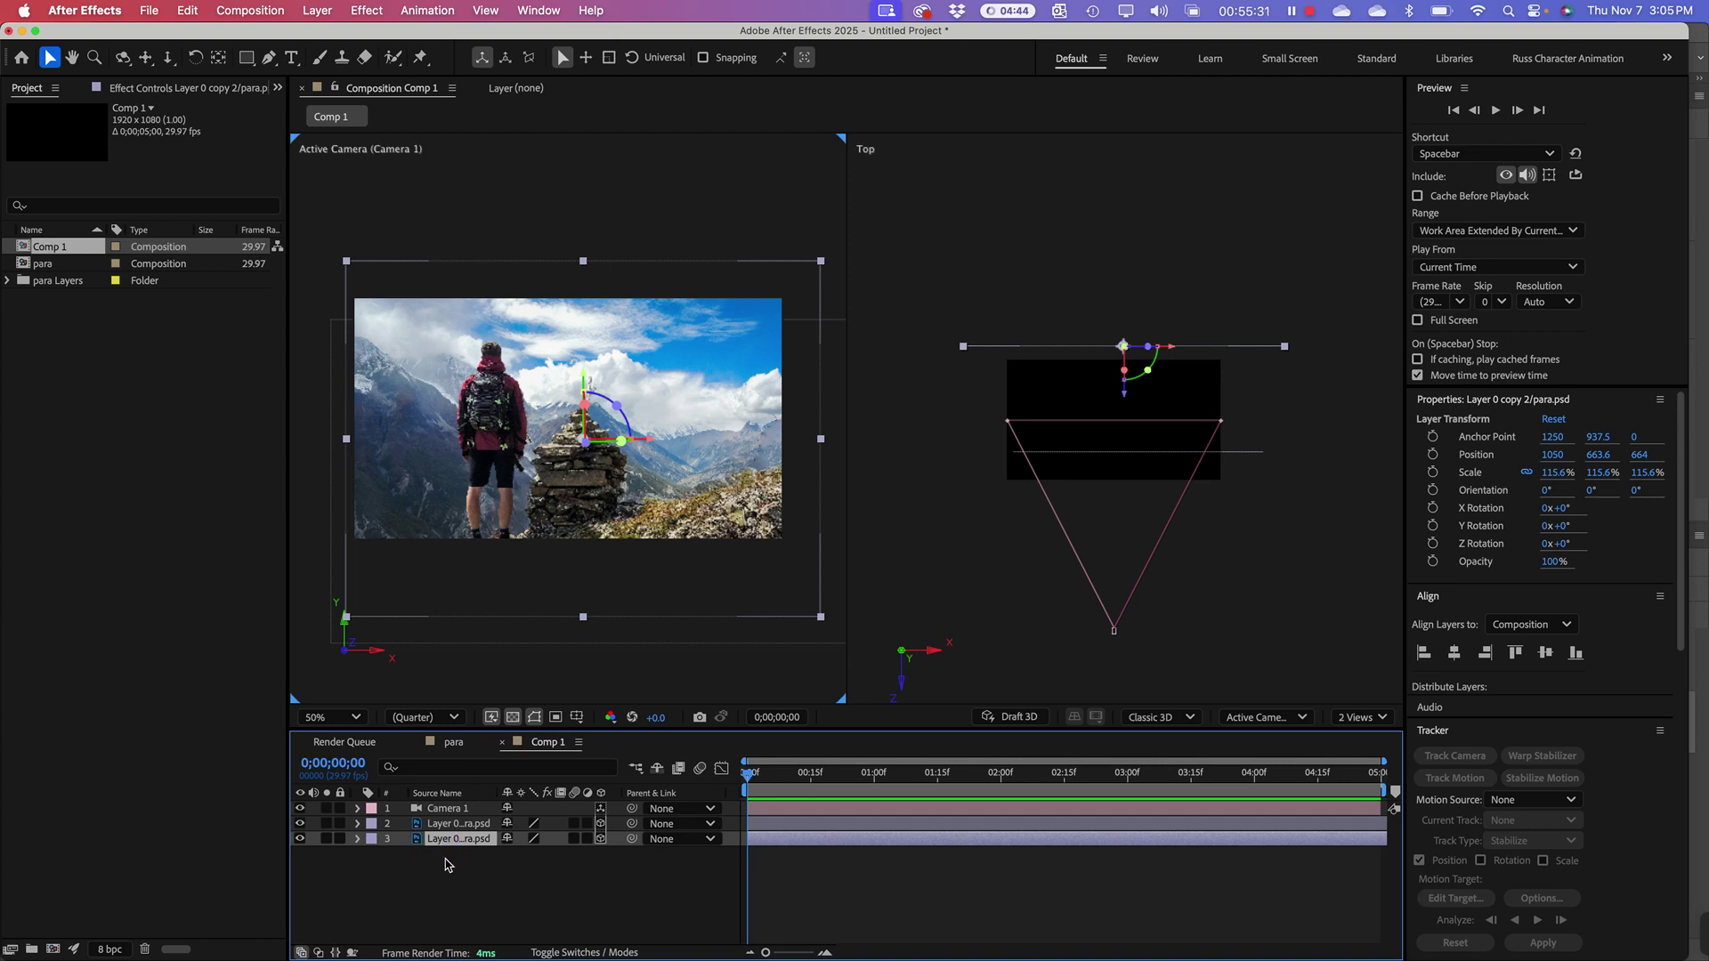
# Step: Keyframe Layer 0 copy 2's Position Z from 664 at 0:00 to 208 at 4;29
pyautogui.press('p')
pyautogui.click(403, 856)
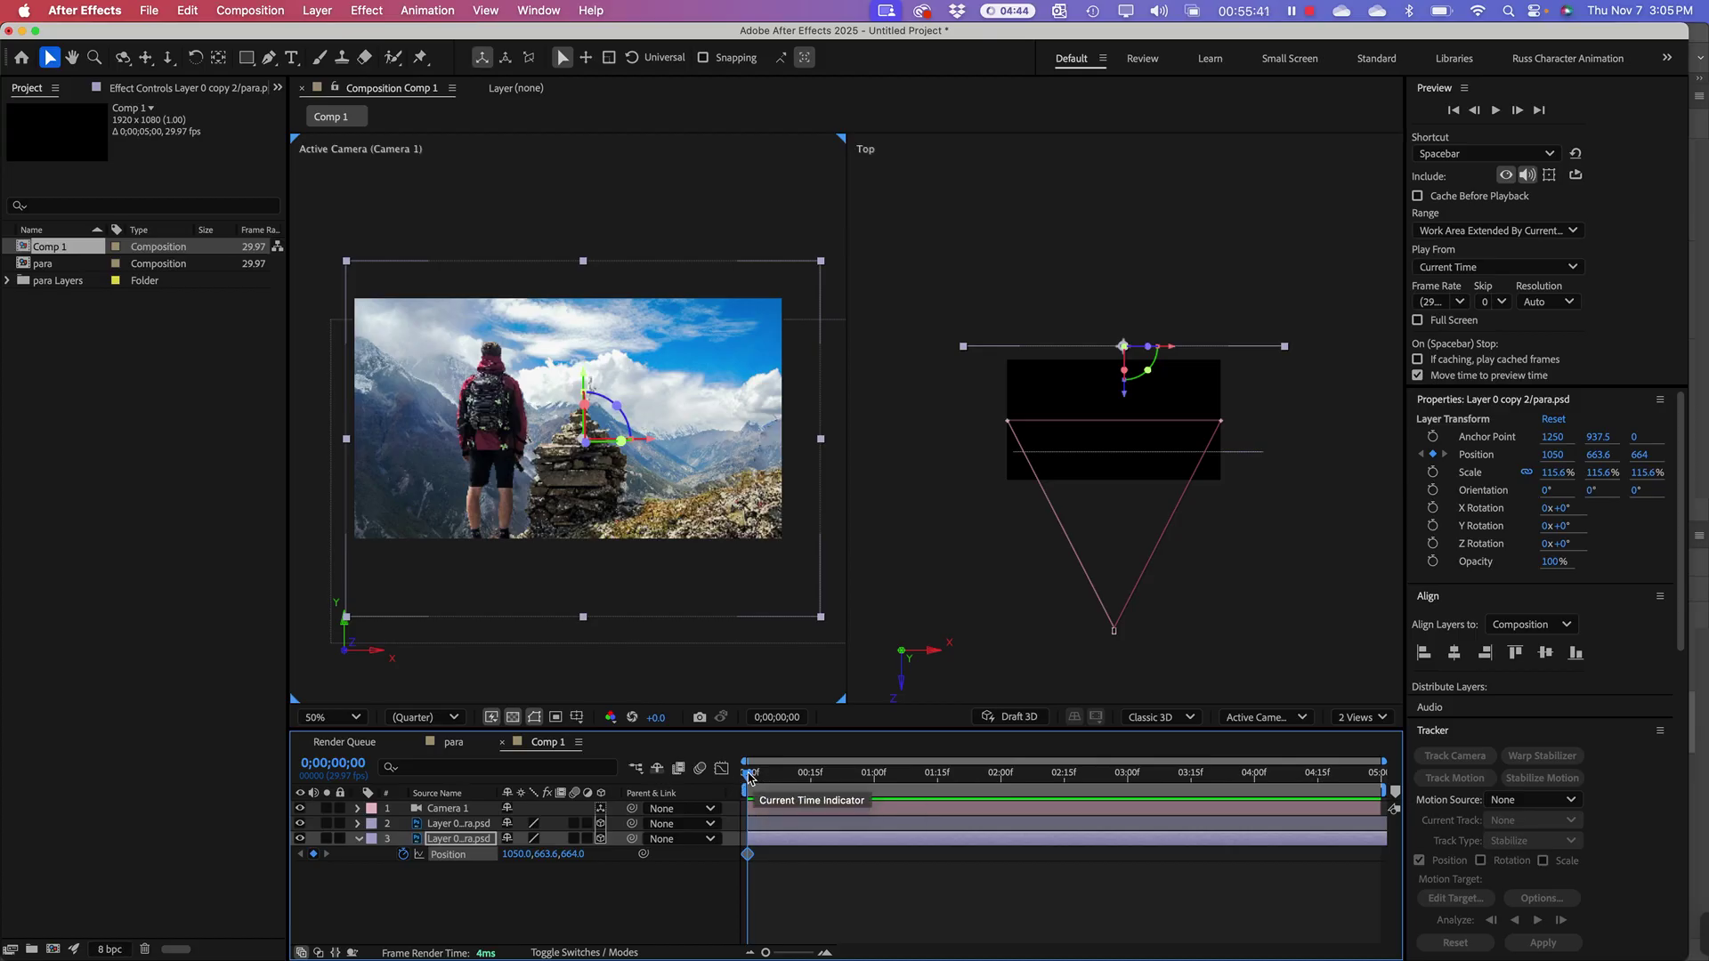
pyautogui.moveTo(748, 777); pyautogui.dragTo(1381, 812)
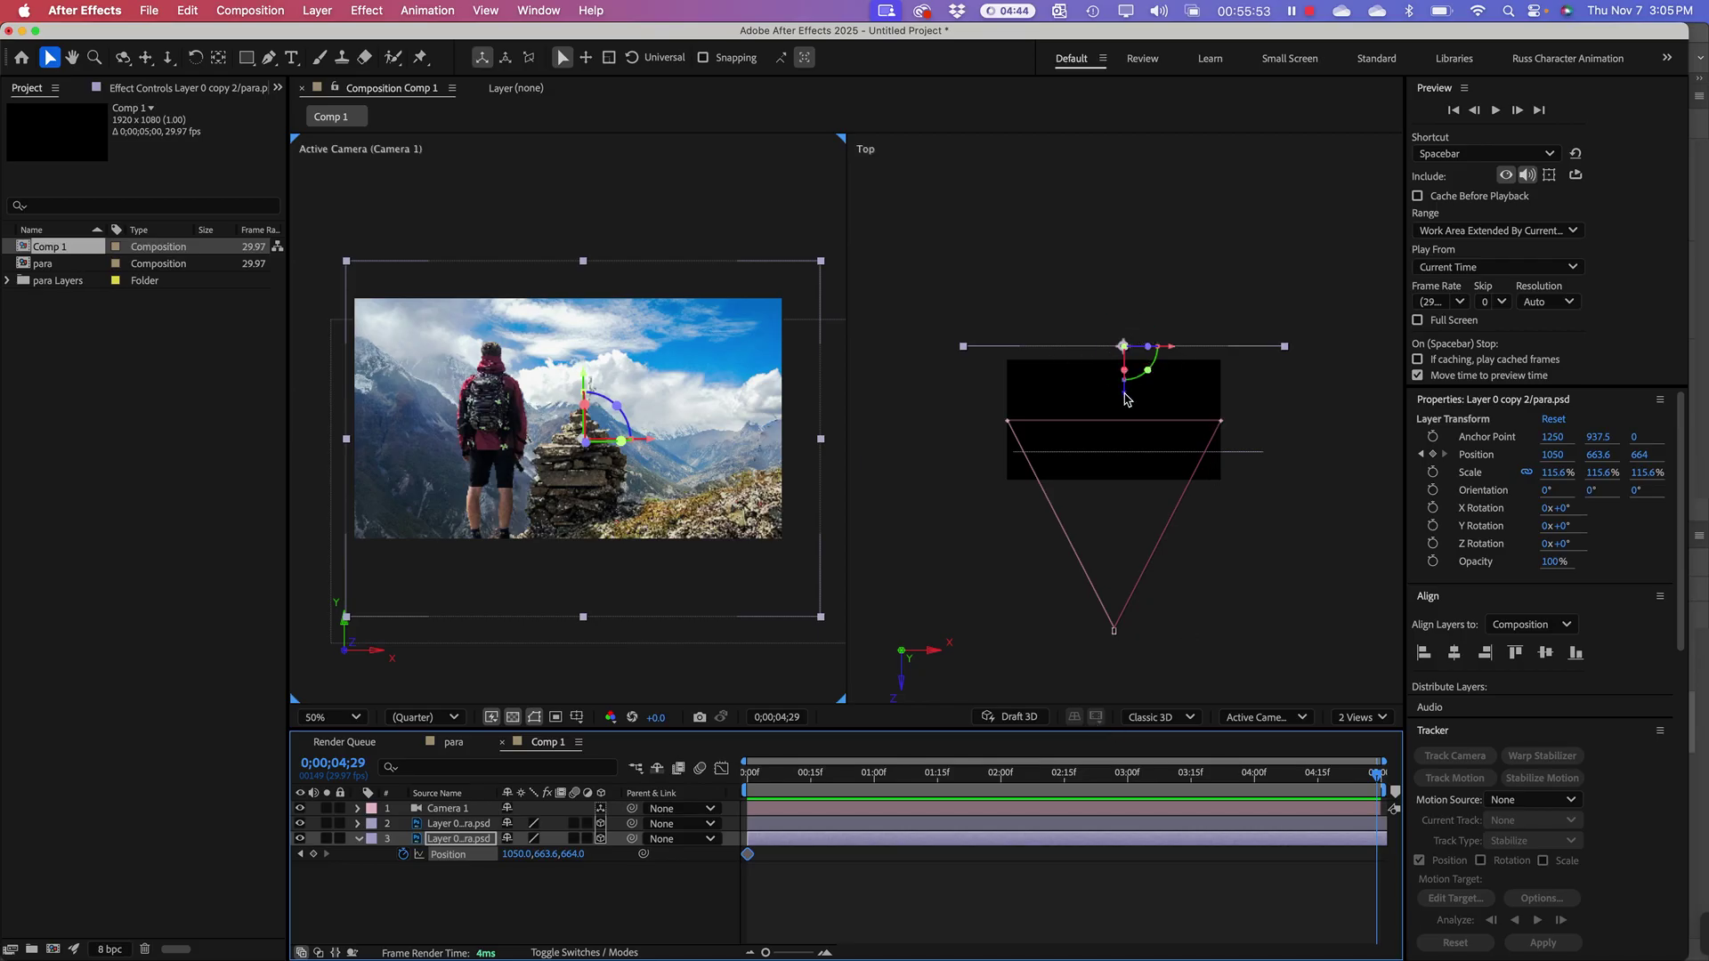
pyautogui.moveTo(1126, 399); pyautogui.dragTo(1128, 444)
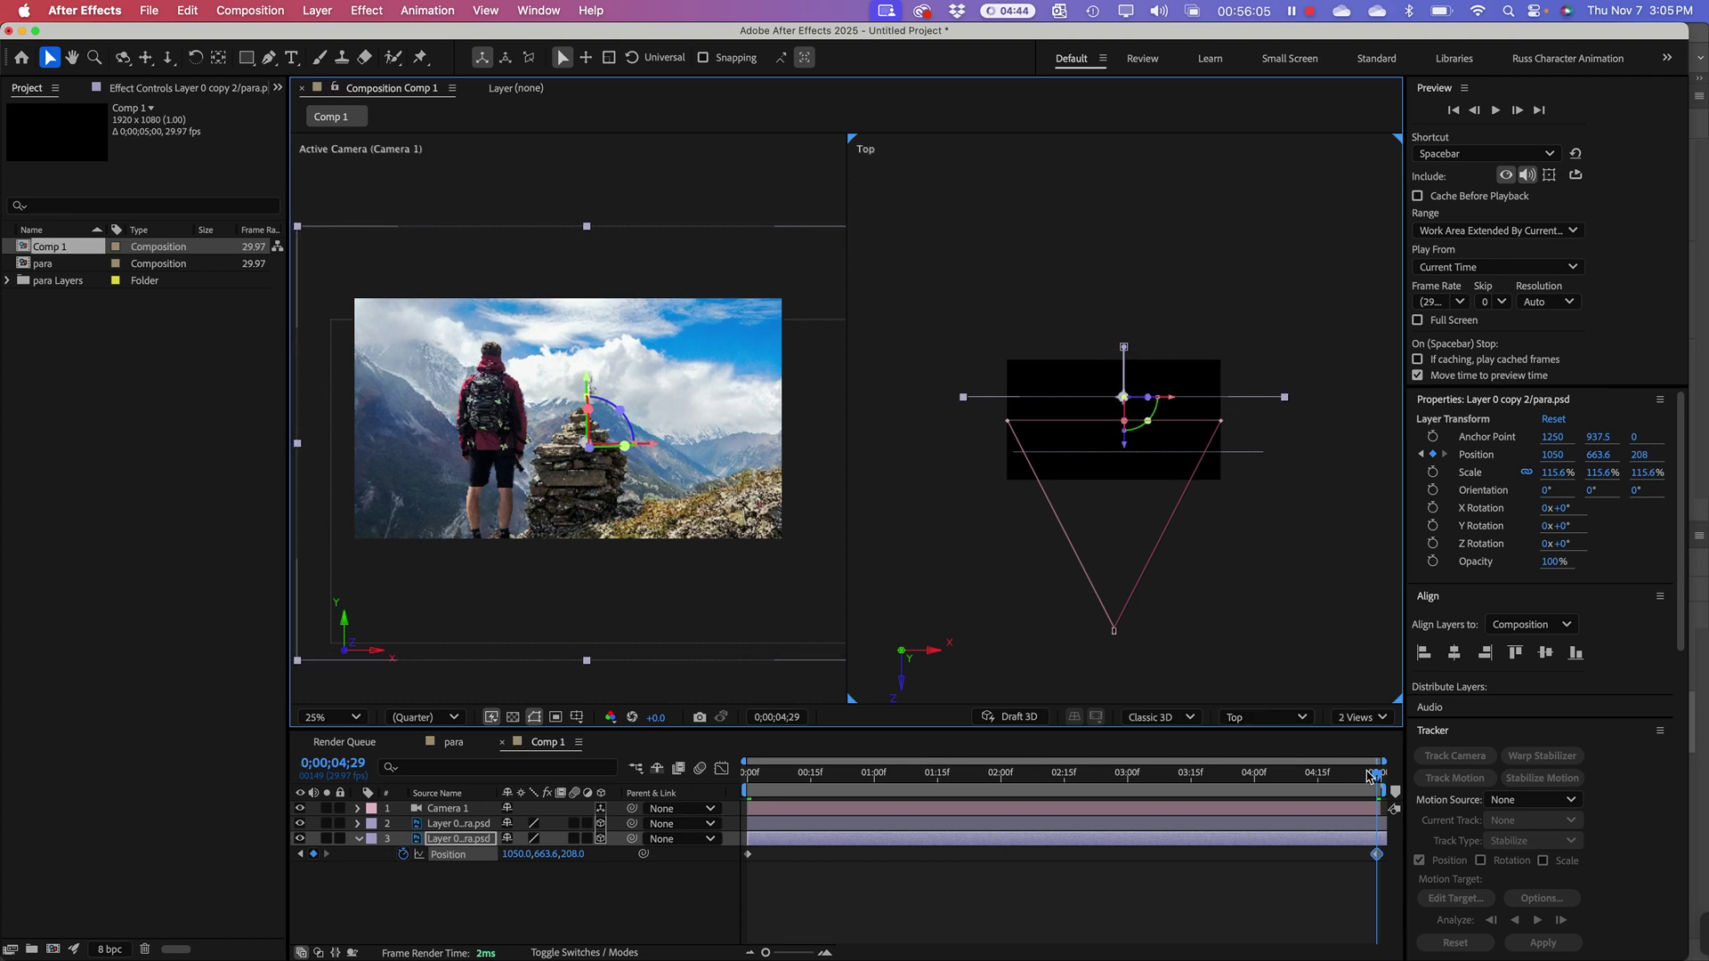
pyautogui.moveTo(1378, 777)
pyautogui.mouseDown()
pyautogui.moveTo(812, 790)
pyautogui.moveTo(1255, 807)
pyautogui.moveTo(950, 810)
pyautogui.moveTo(1365, 801)
pyautogui.moveTo(801, 812)
pyautogui.moveTo(1379, 808)
pyautogui.mouseUp()
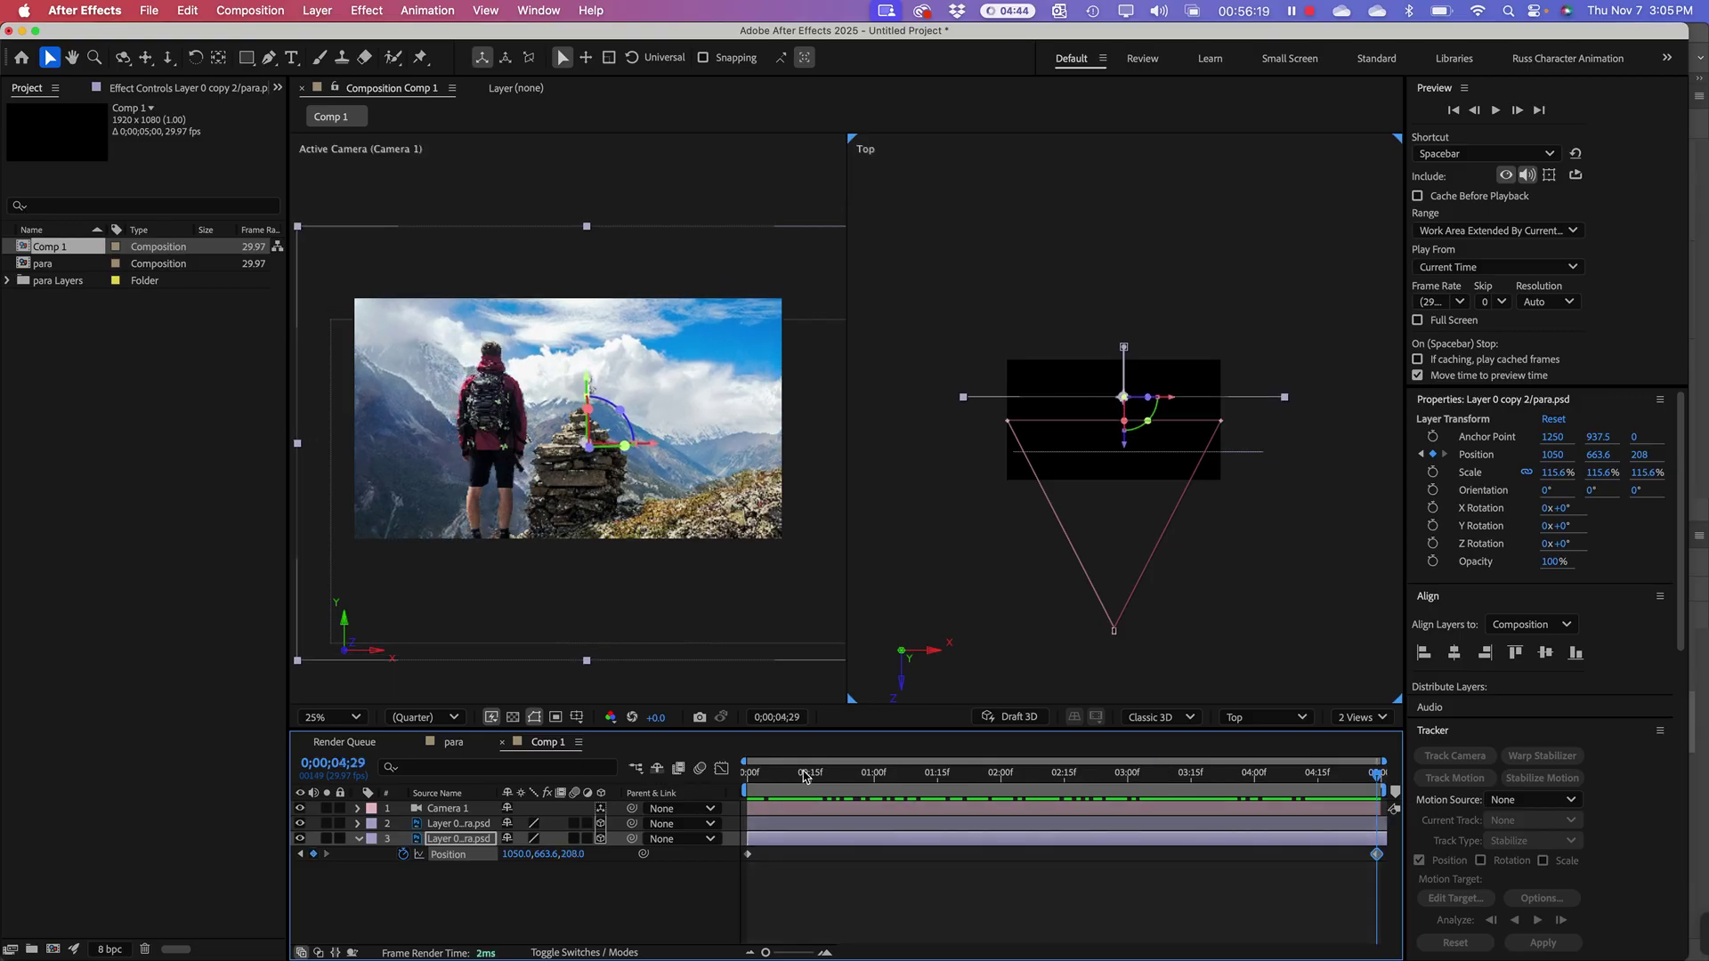
pyautogui.press('Home')
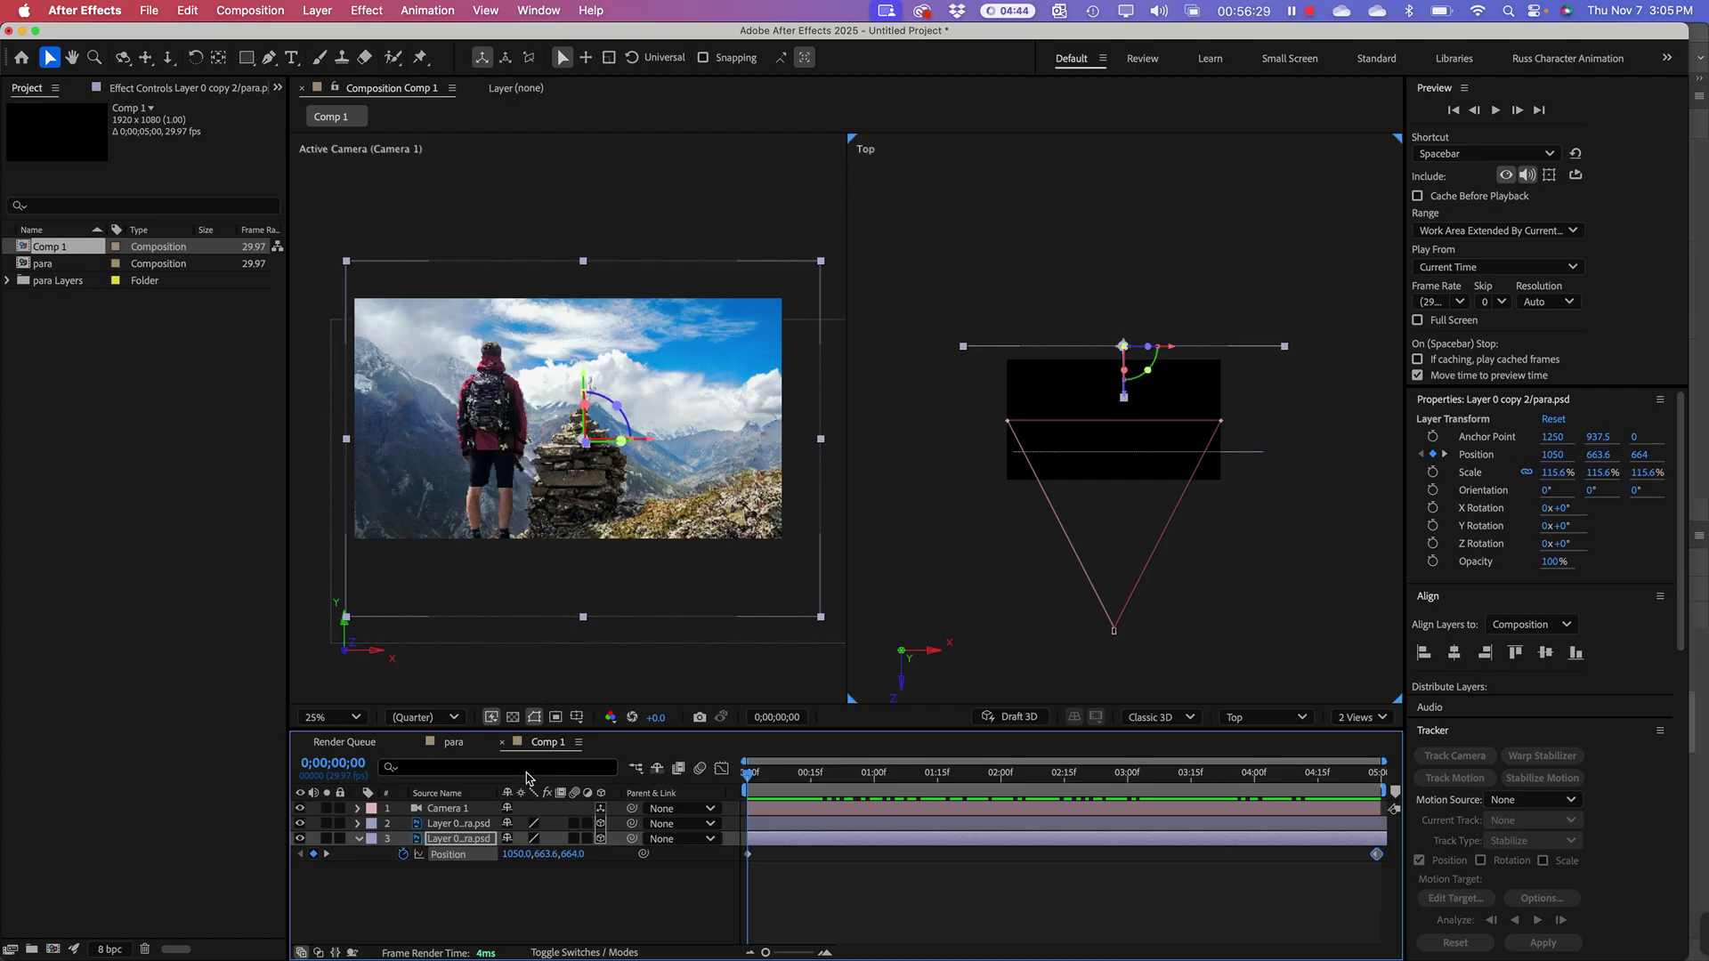
# Step: Keyframe Layer 0 copy's Position Z from -288 at 0:00 to 56 at 4;29
pyautogui.click(447, 824)
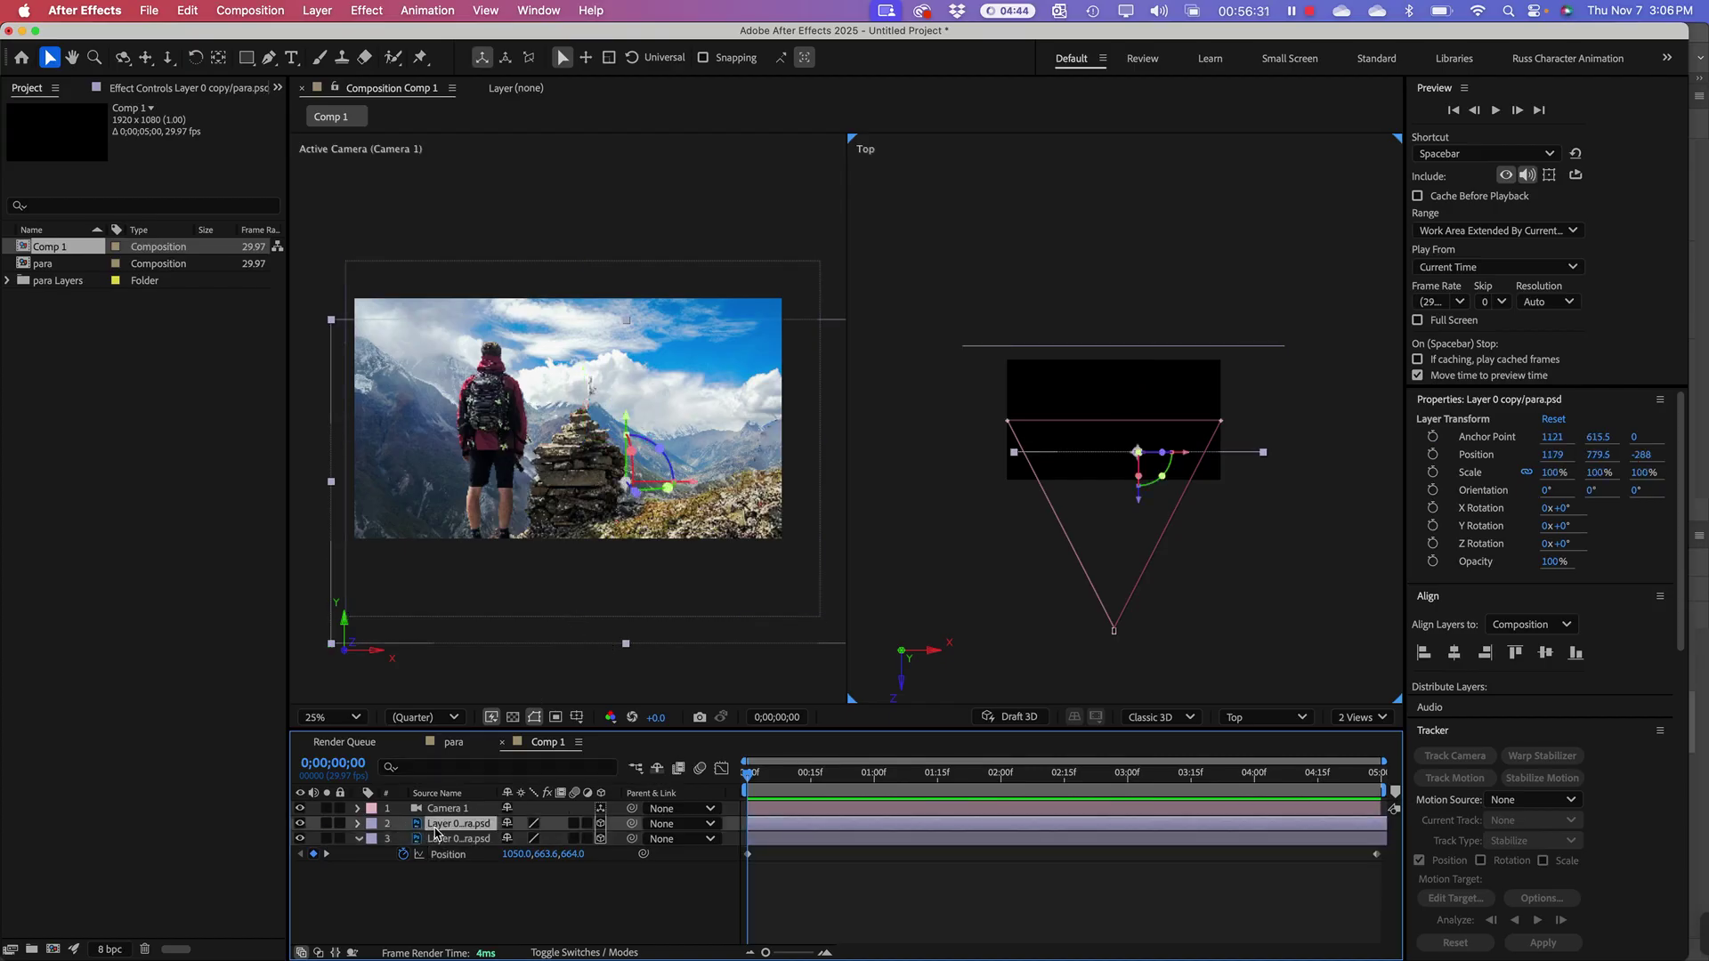
pyautogui.press('p')
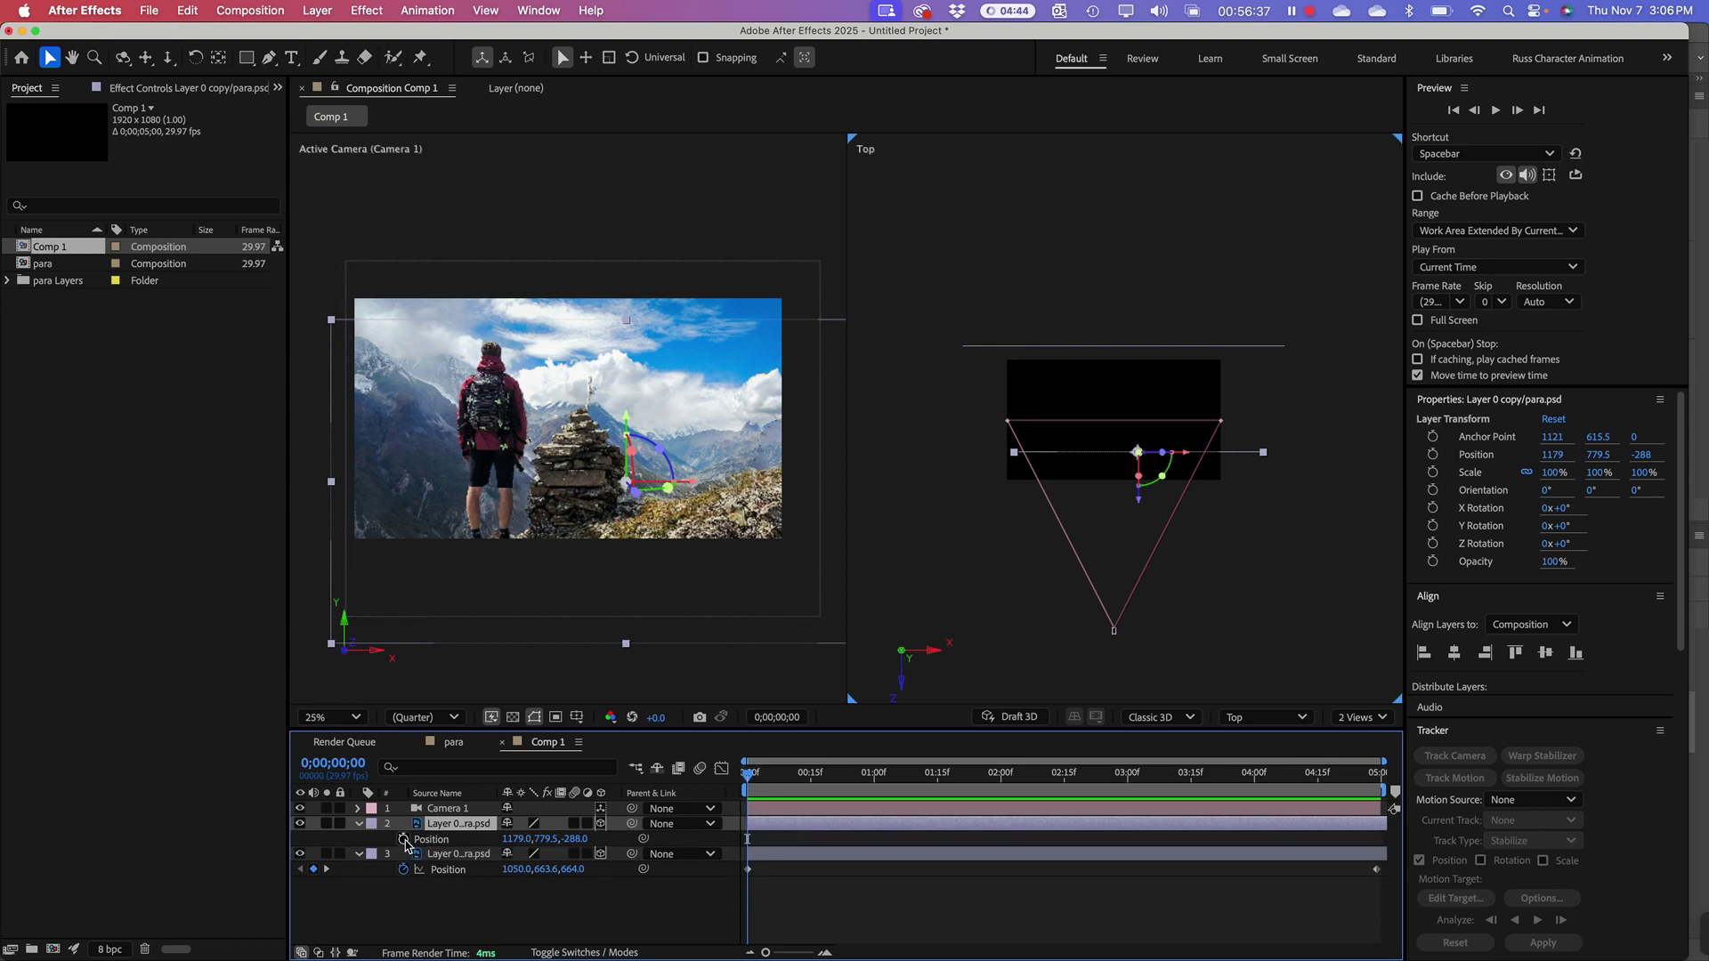
pyautogui.click(405, 840)
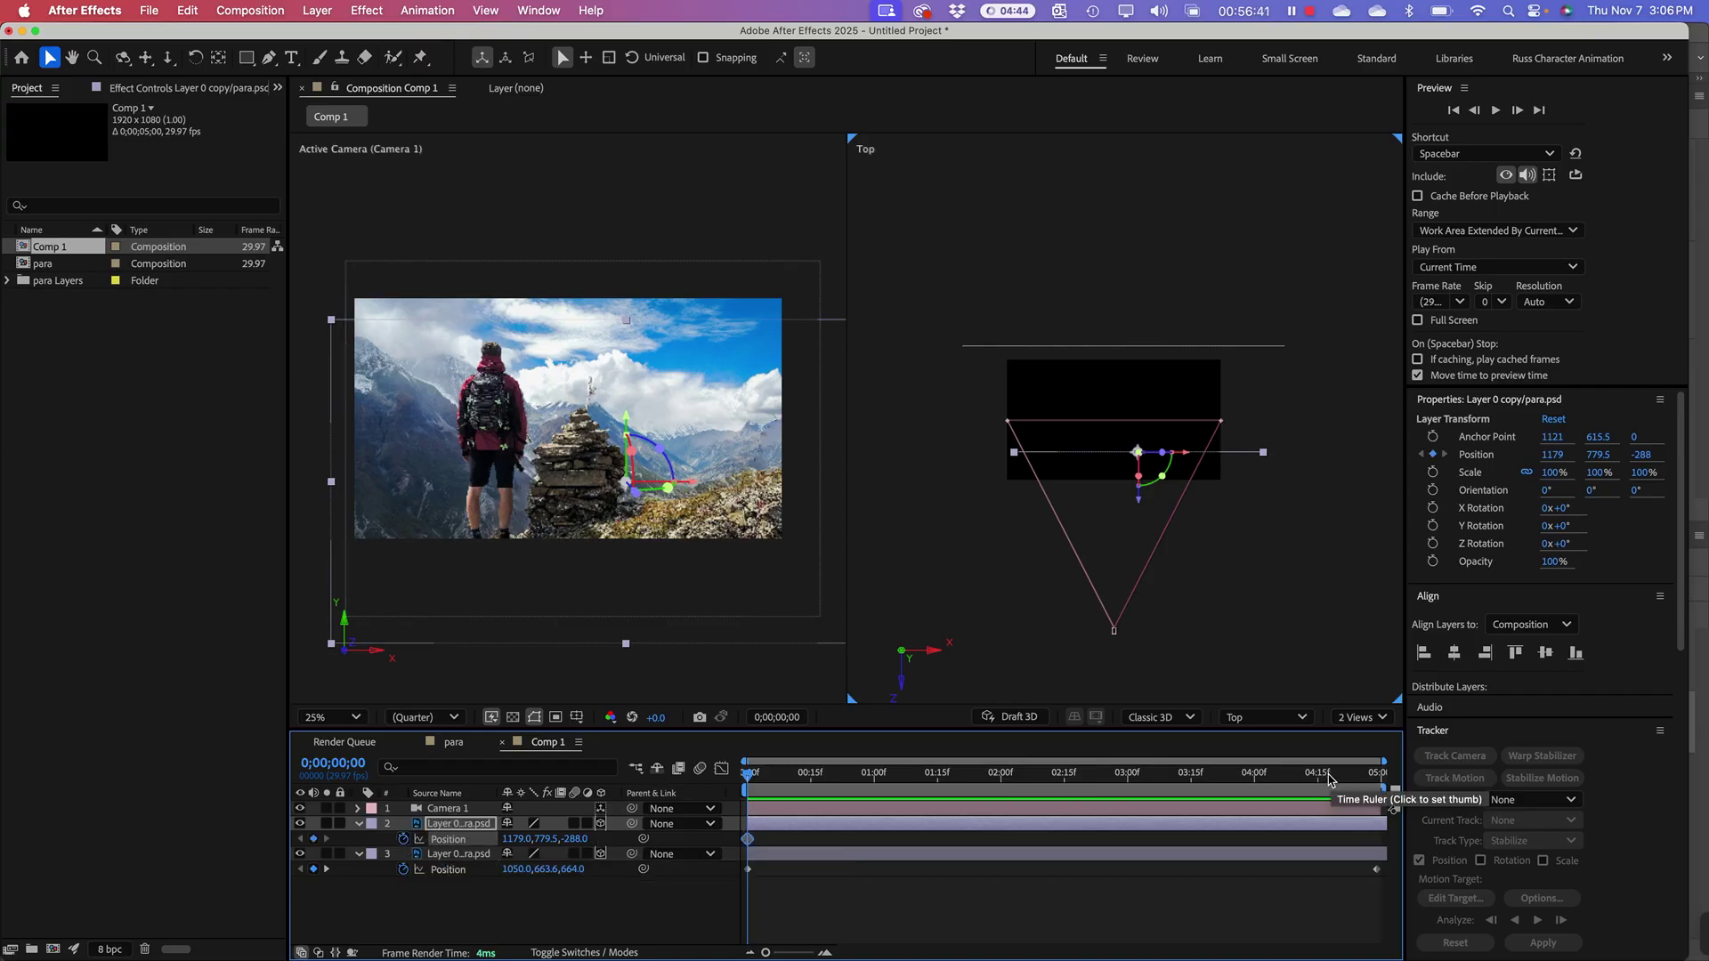
pyautogui.moveTo(1329, 779); pyautogui.dragTo(1379, 776)
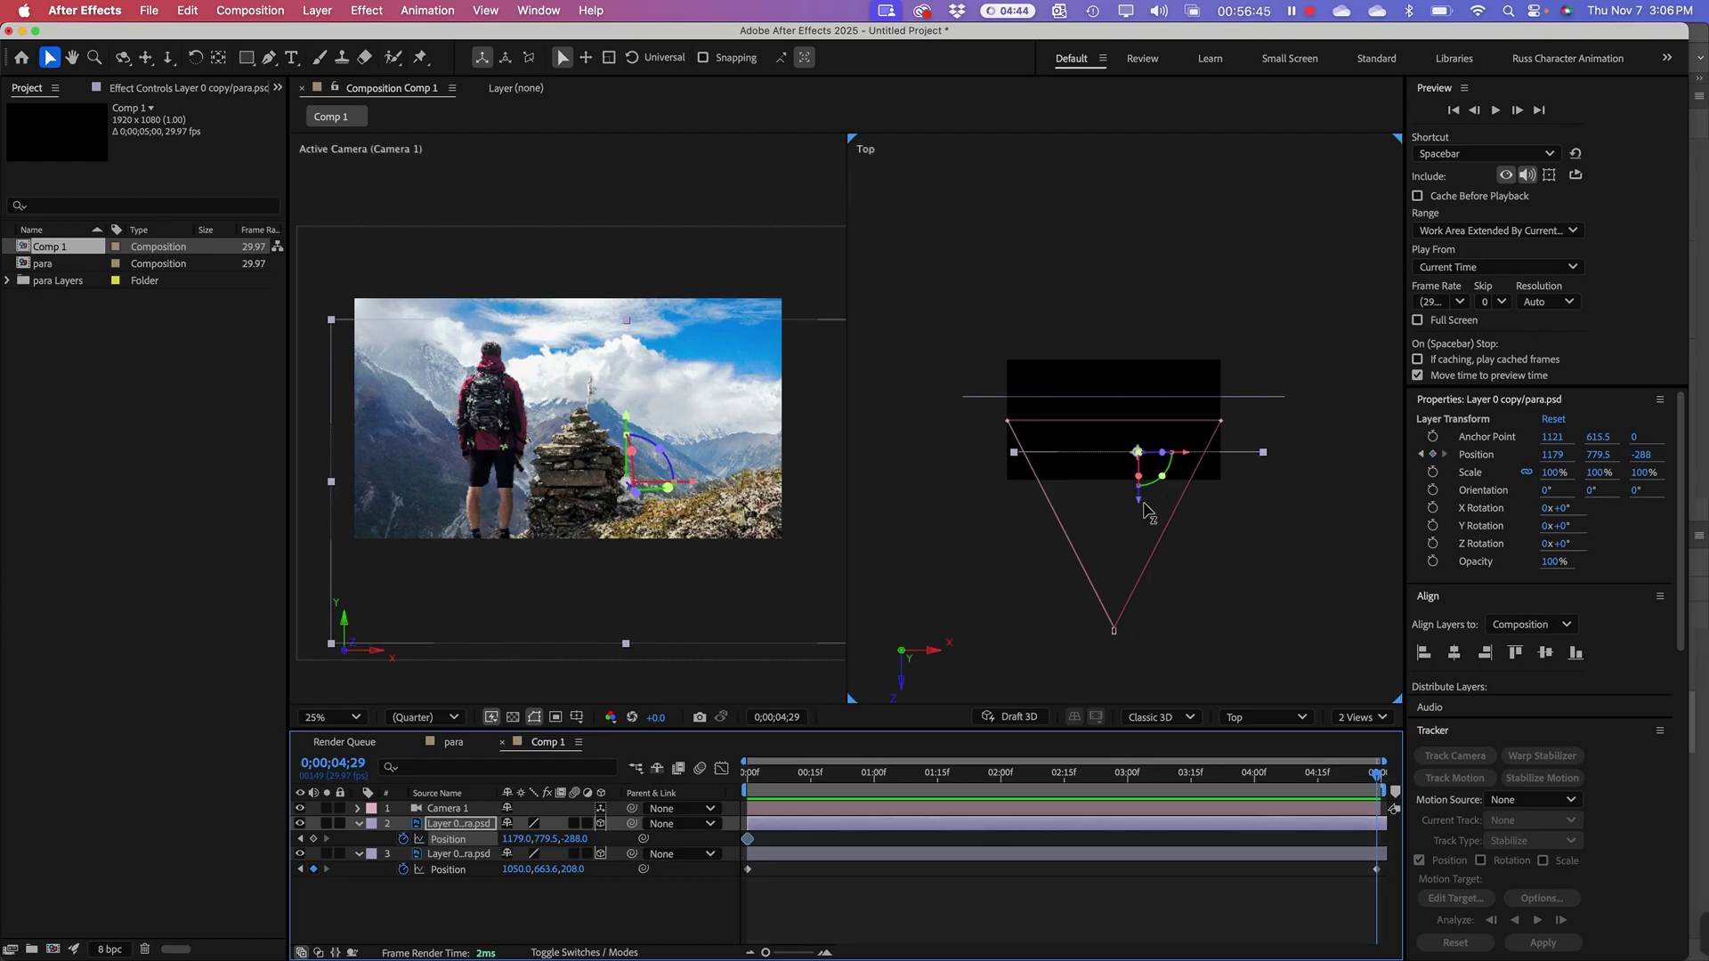
pyautogui.moveTo(1139, 504); pyautogui.dragTo(1138, 481)
pyautogui.moveTo(1139, 476); pyautogui.dragTo(1137, 466)
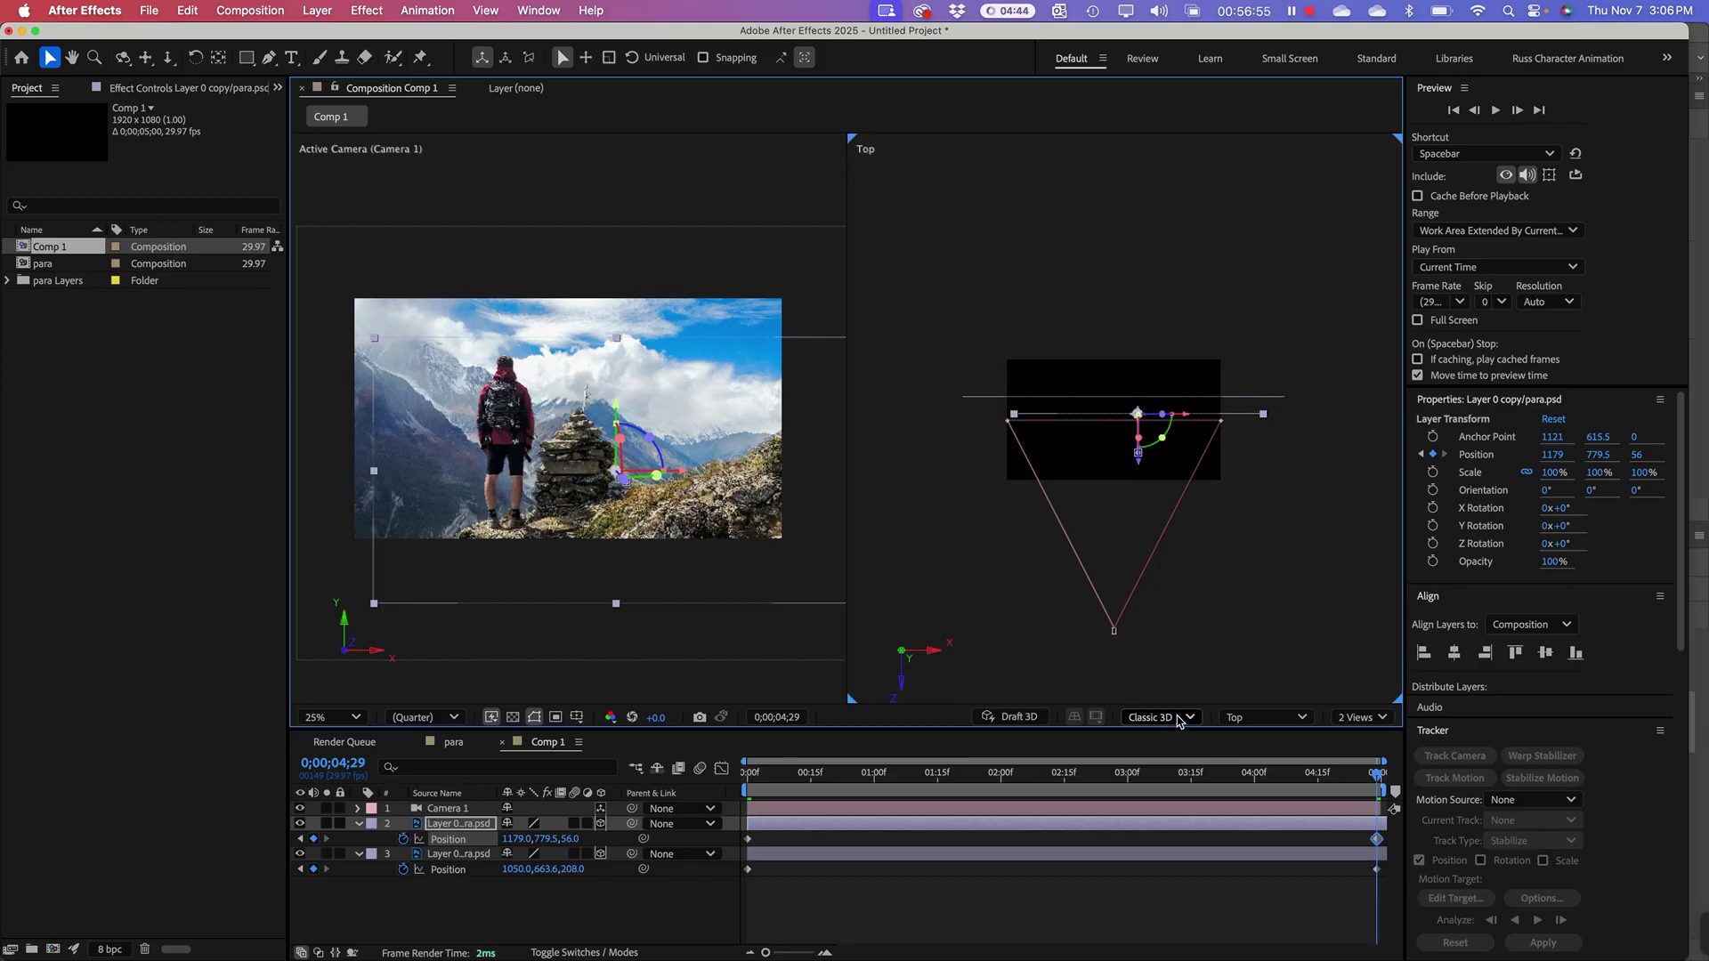
pyautogui.moveTo(1135, 790); pyautogui.dragTo(726, 784)
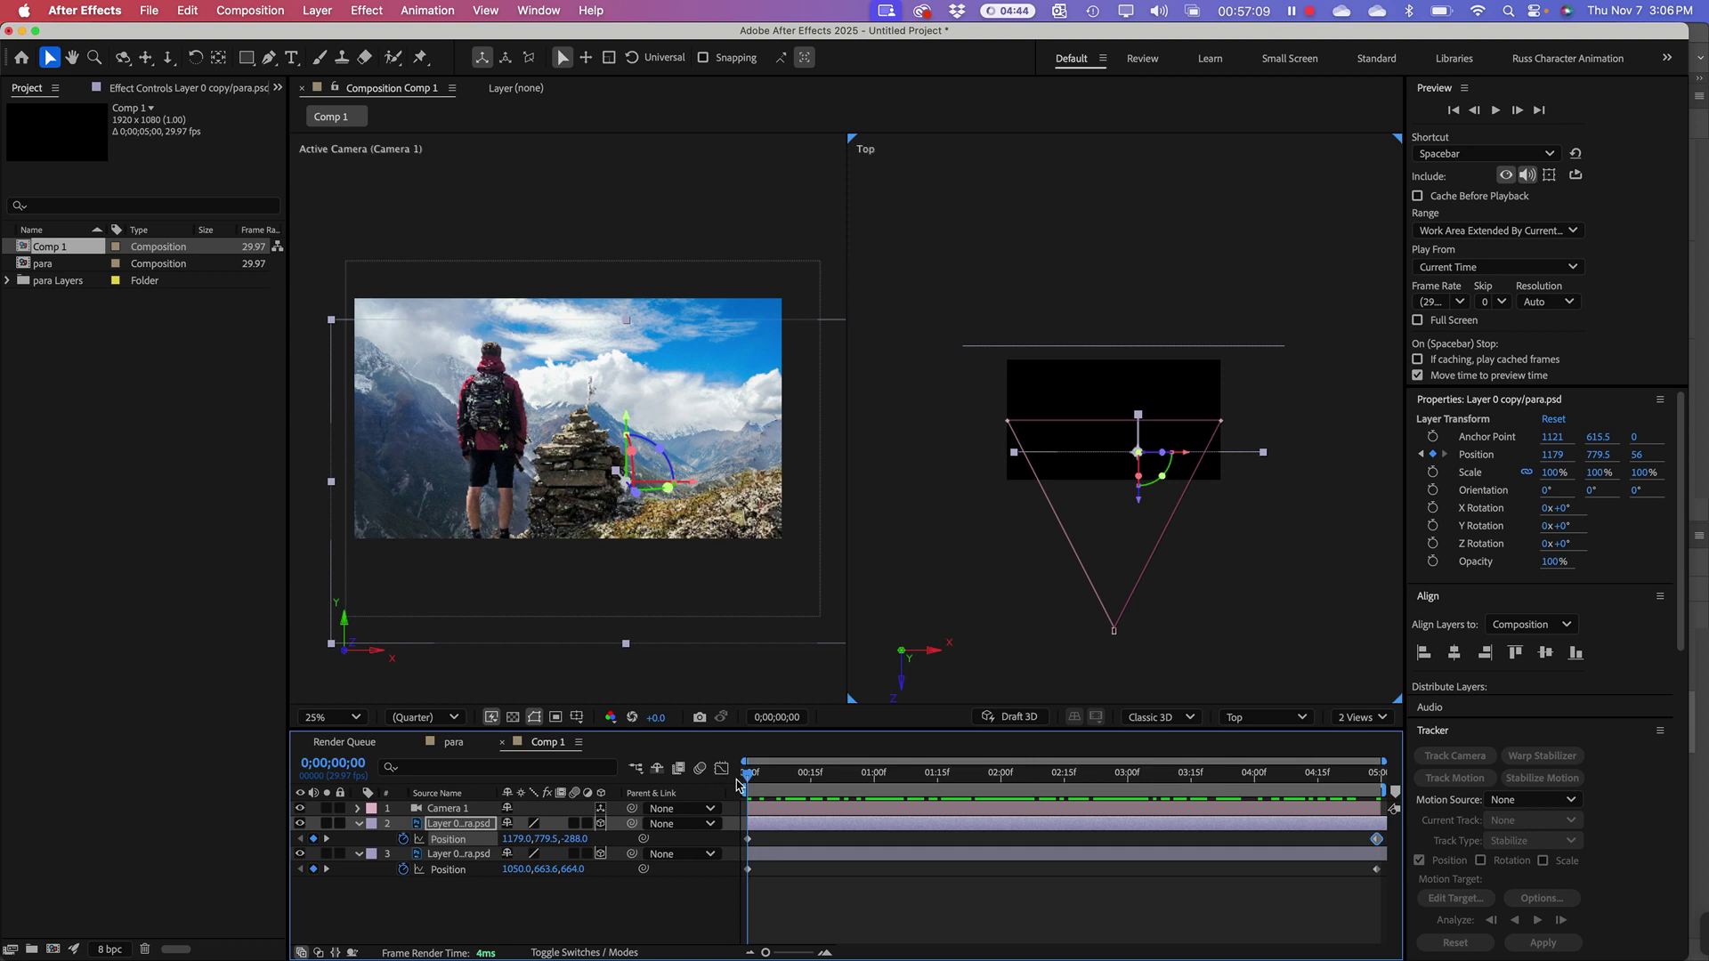
# Step: Scrub back and forth through the timeline to review the parallax motion
pyautogui.moveTo(737, 783); pyautogui.dragTo(871, 771)
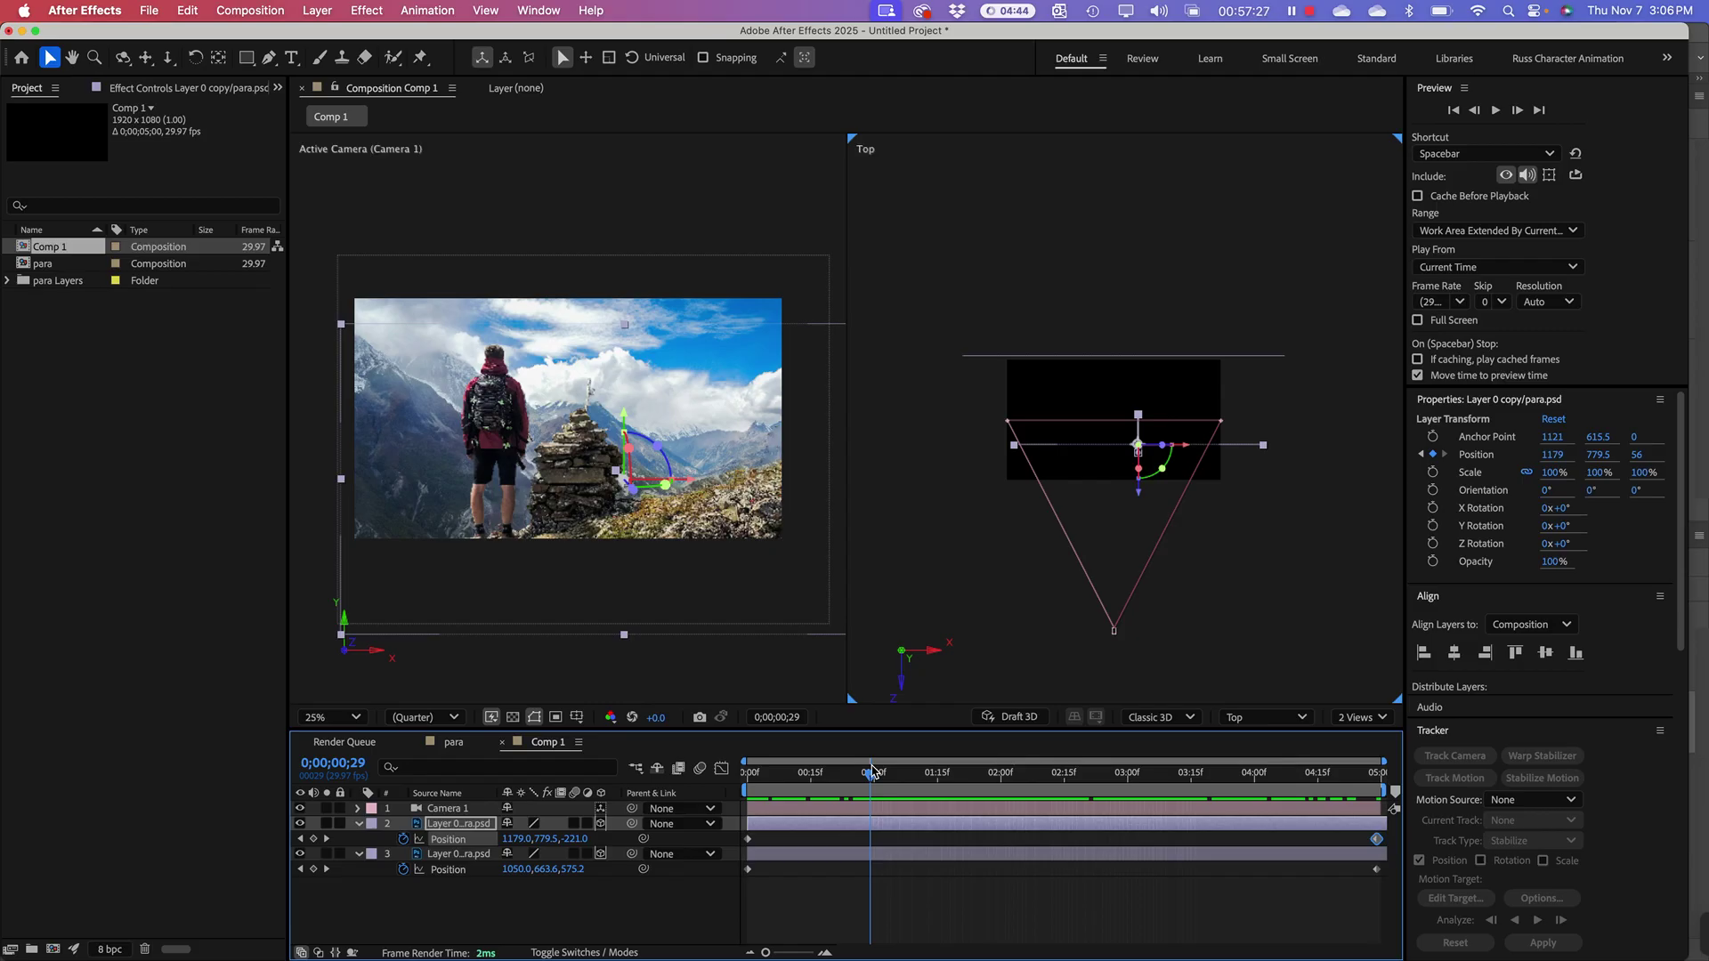
pyautogui.moveTo(871, 771); pyautogui.dragTo(1093, 767)
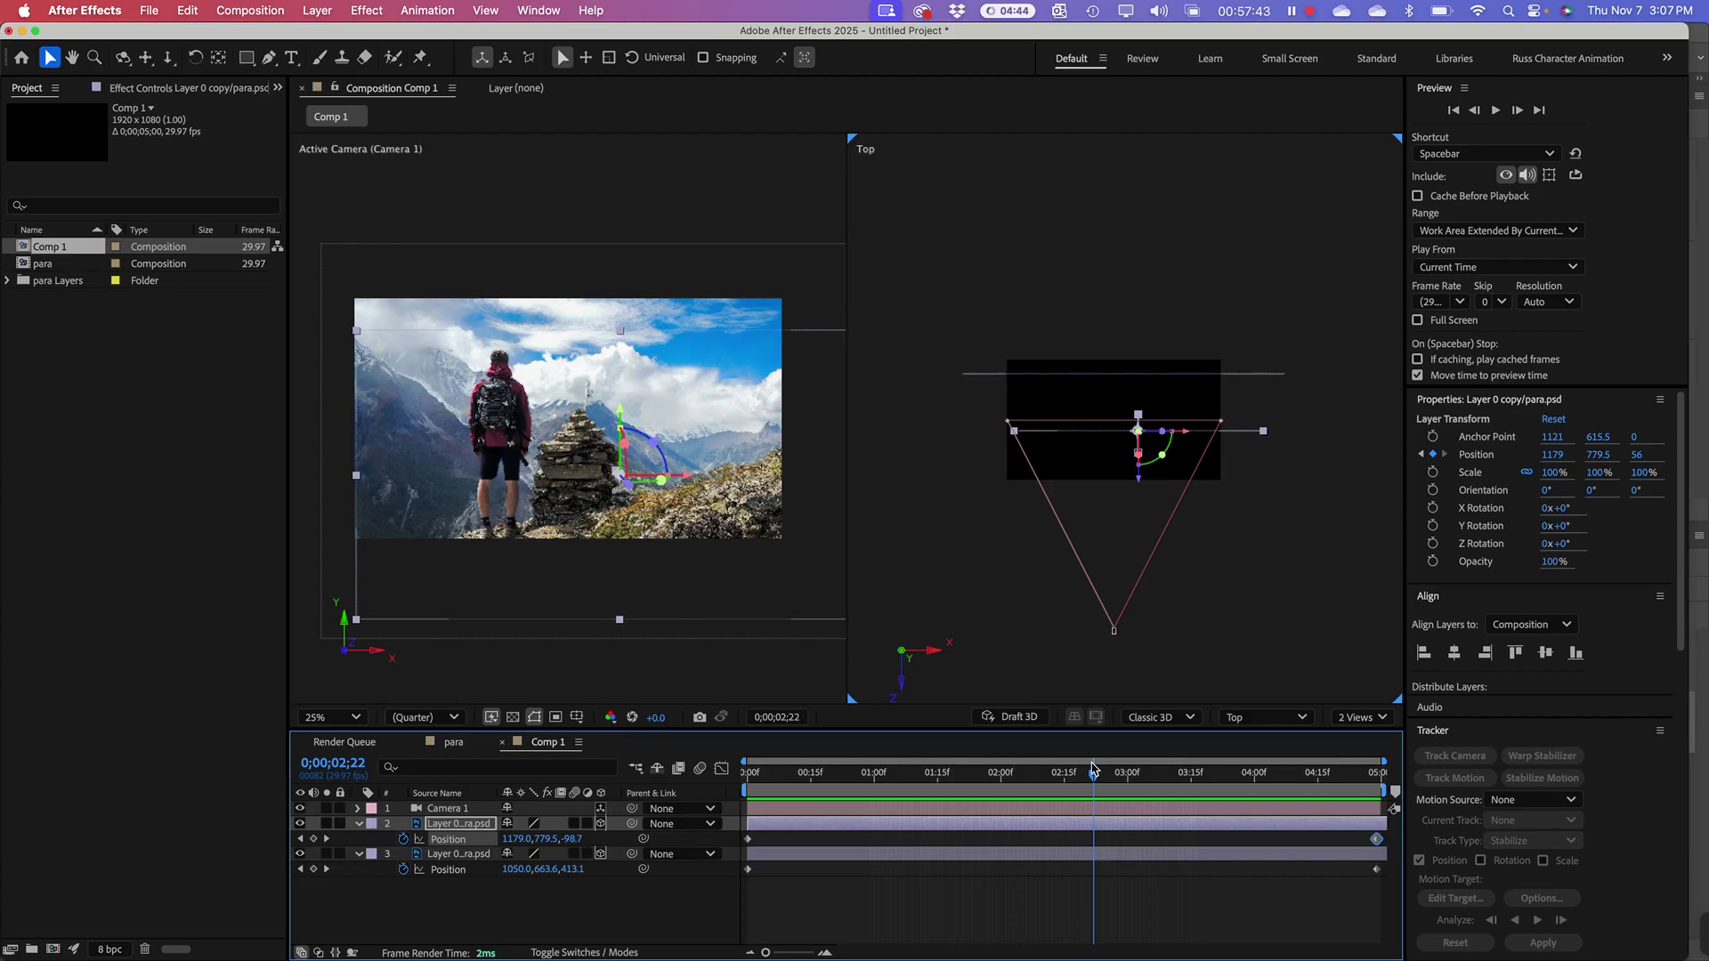
pyautogui.moveTo(1092, 767); pyautogui.dragTo(810, 769)
# Step: Return to frame 0 and remove layer 2's position keyframes, fixing it at 1179, 779.5, -288
pyautogui.click(1003, 757)
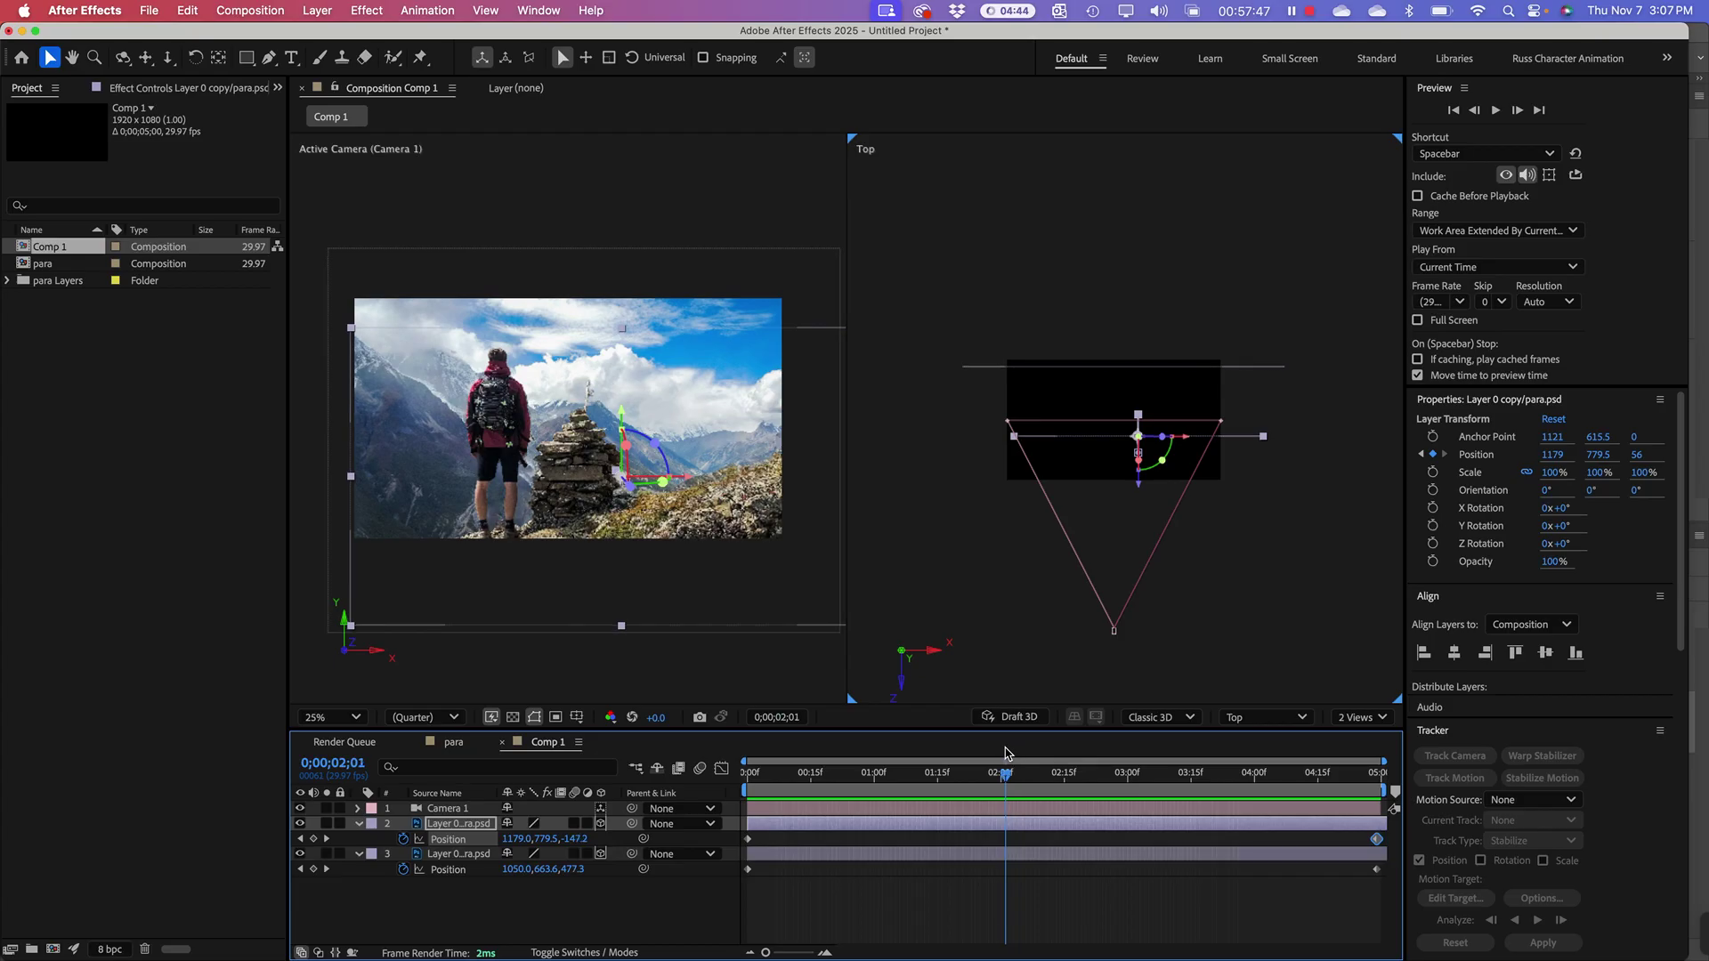
pyautogui.moveTo(1004, 753); pyautogui.dragTo(698, 745)
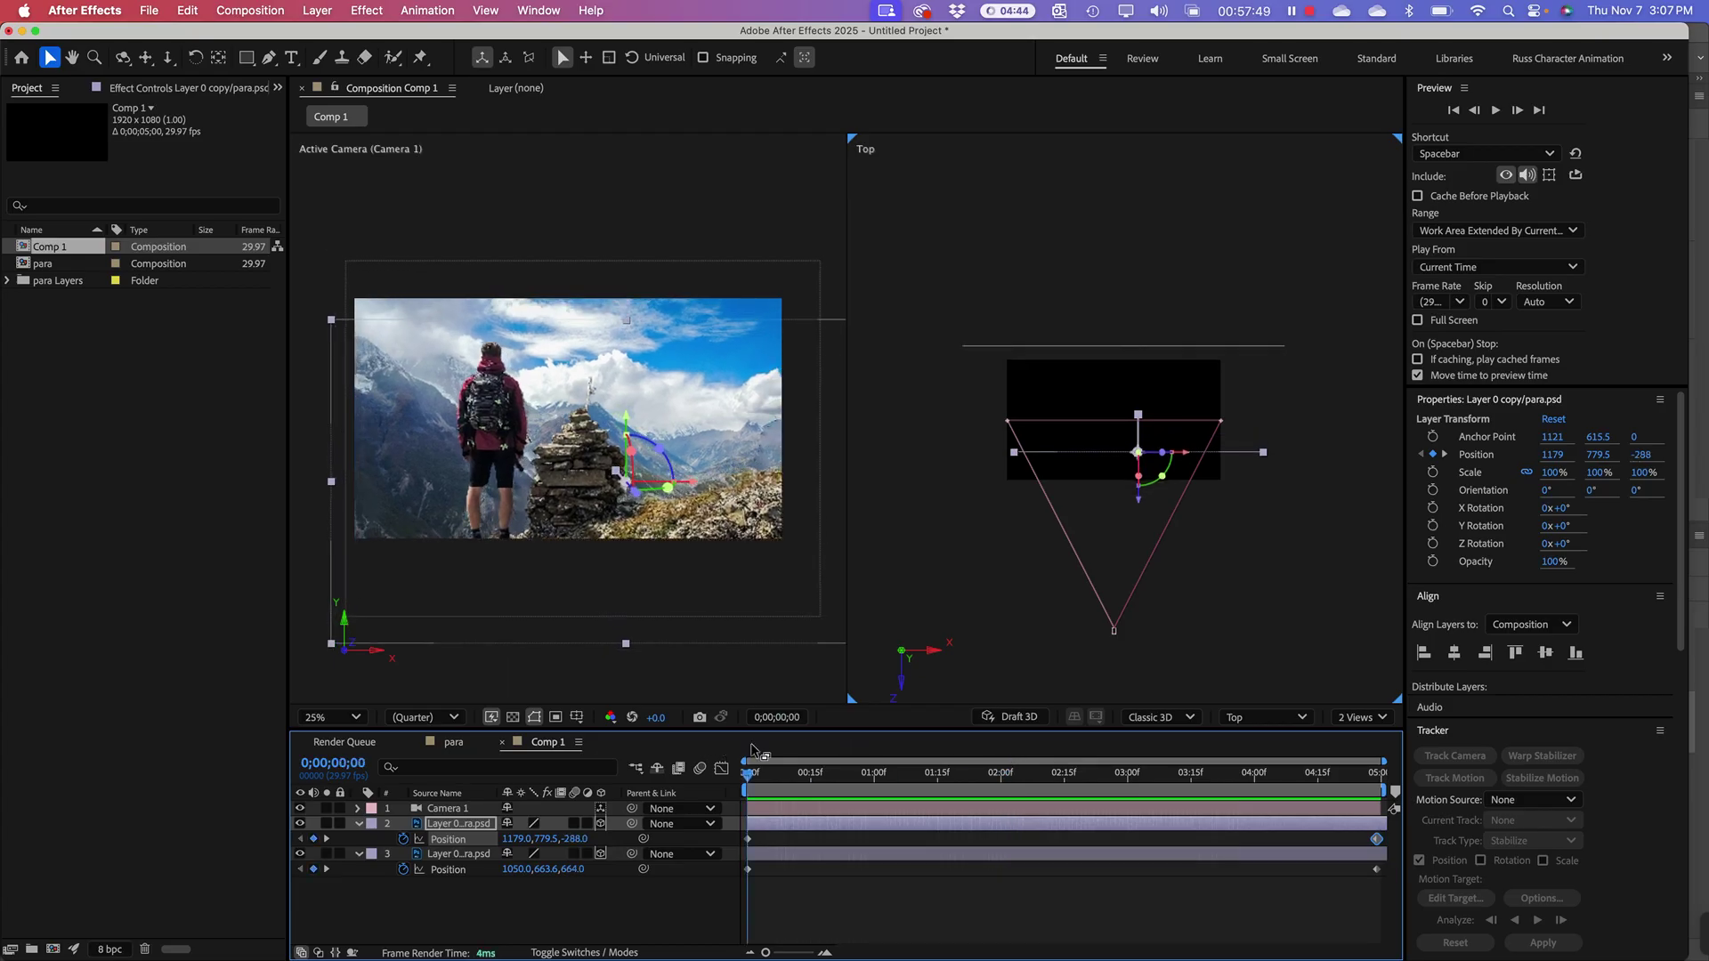
pyautogui.press('super+z')
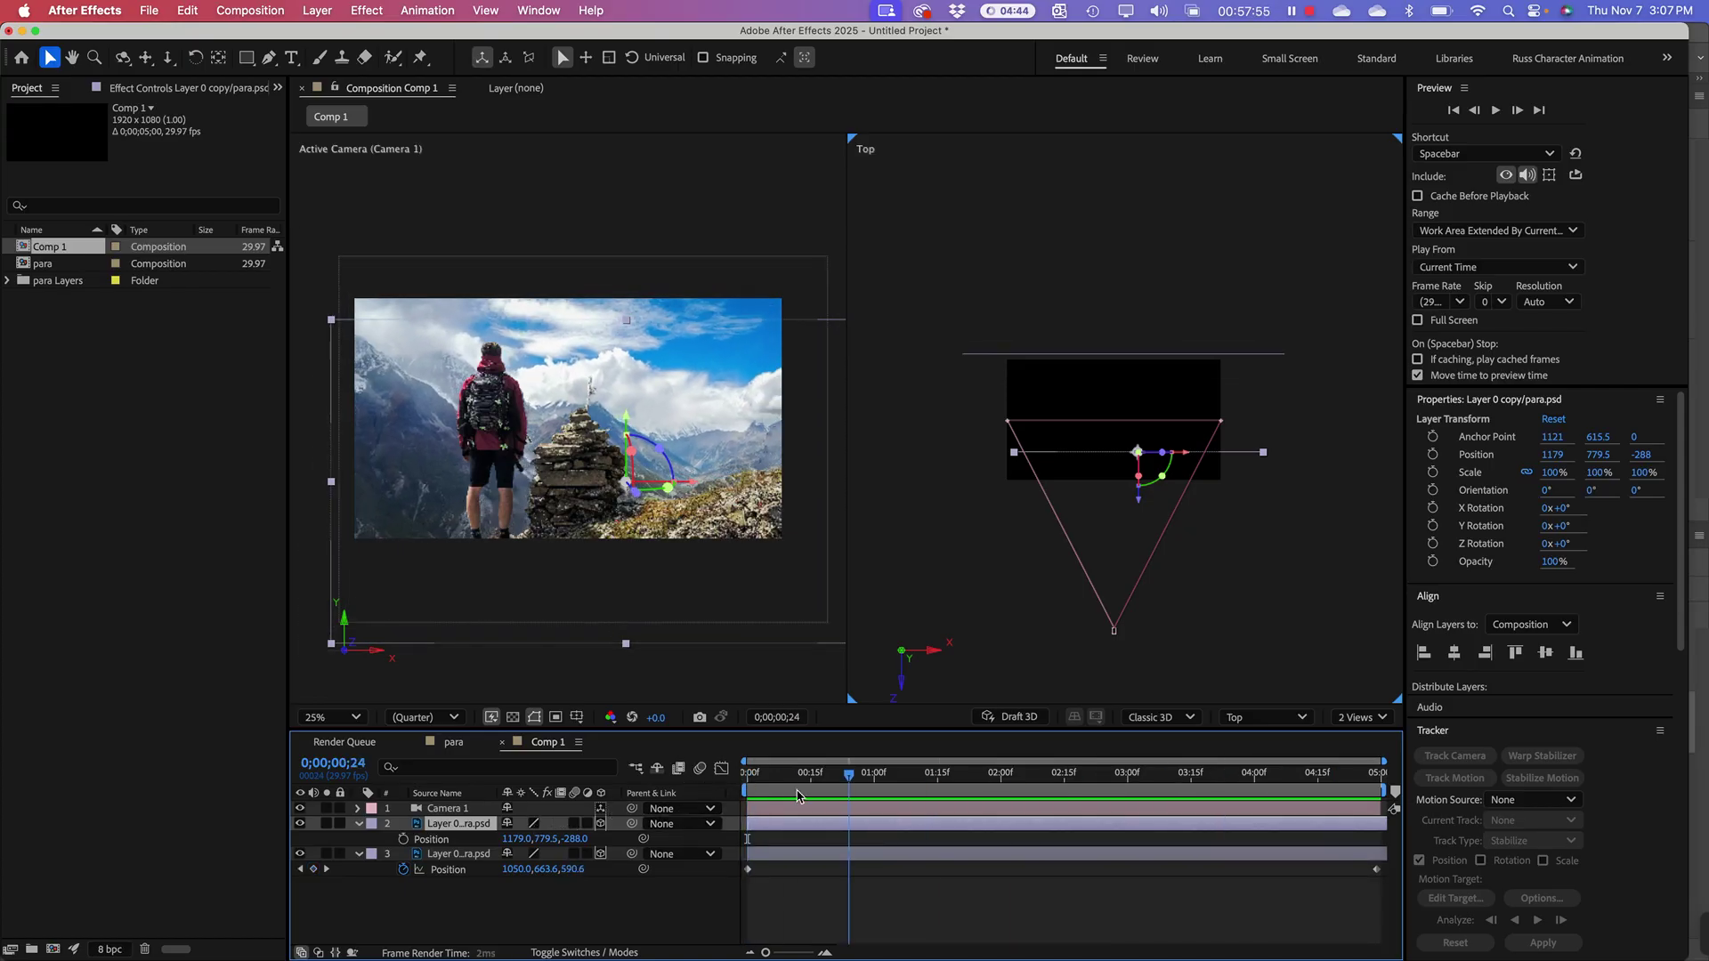
# Step: At frame 0, place layer 2 at Y 709.7, Z -56 and set a starting Position keyframe
pyautogui.click(589, 475)
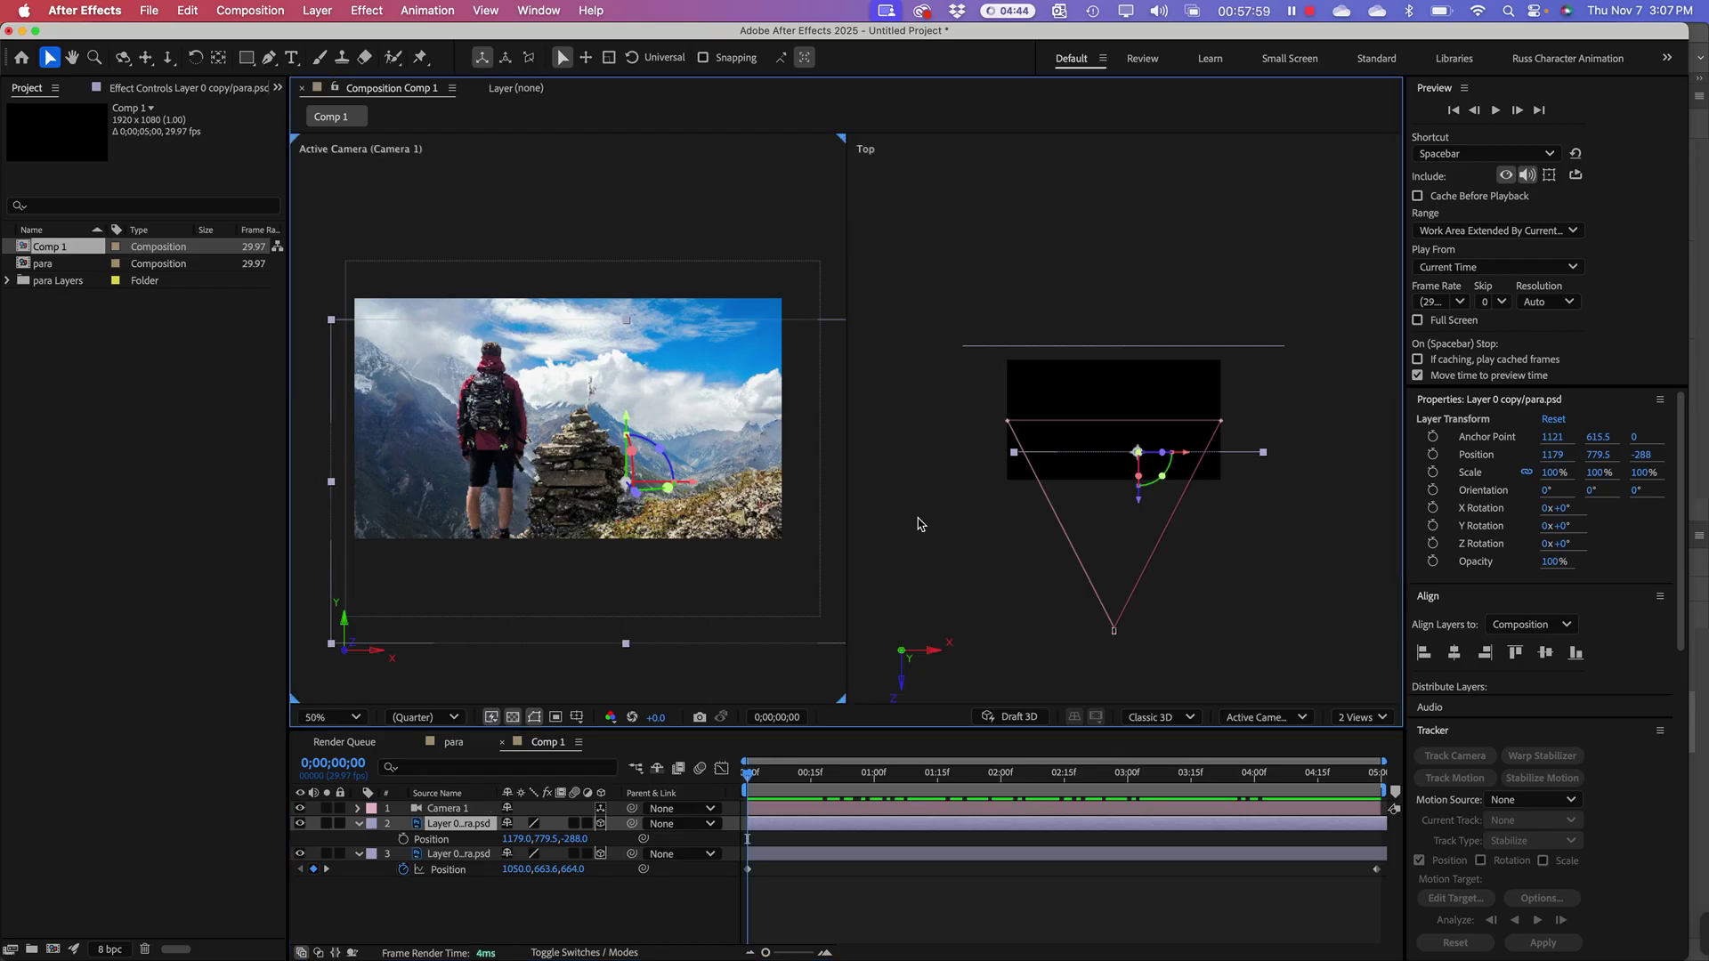
pyautogui.moveTo(1139, 503); pyautogui.dragTo(1132, 470)
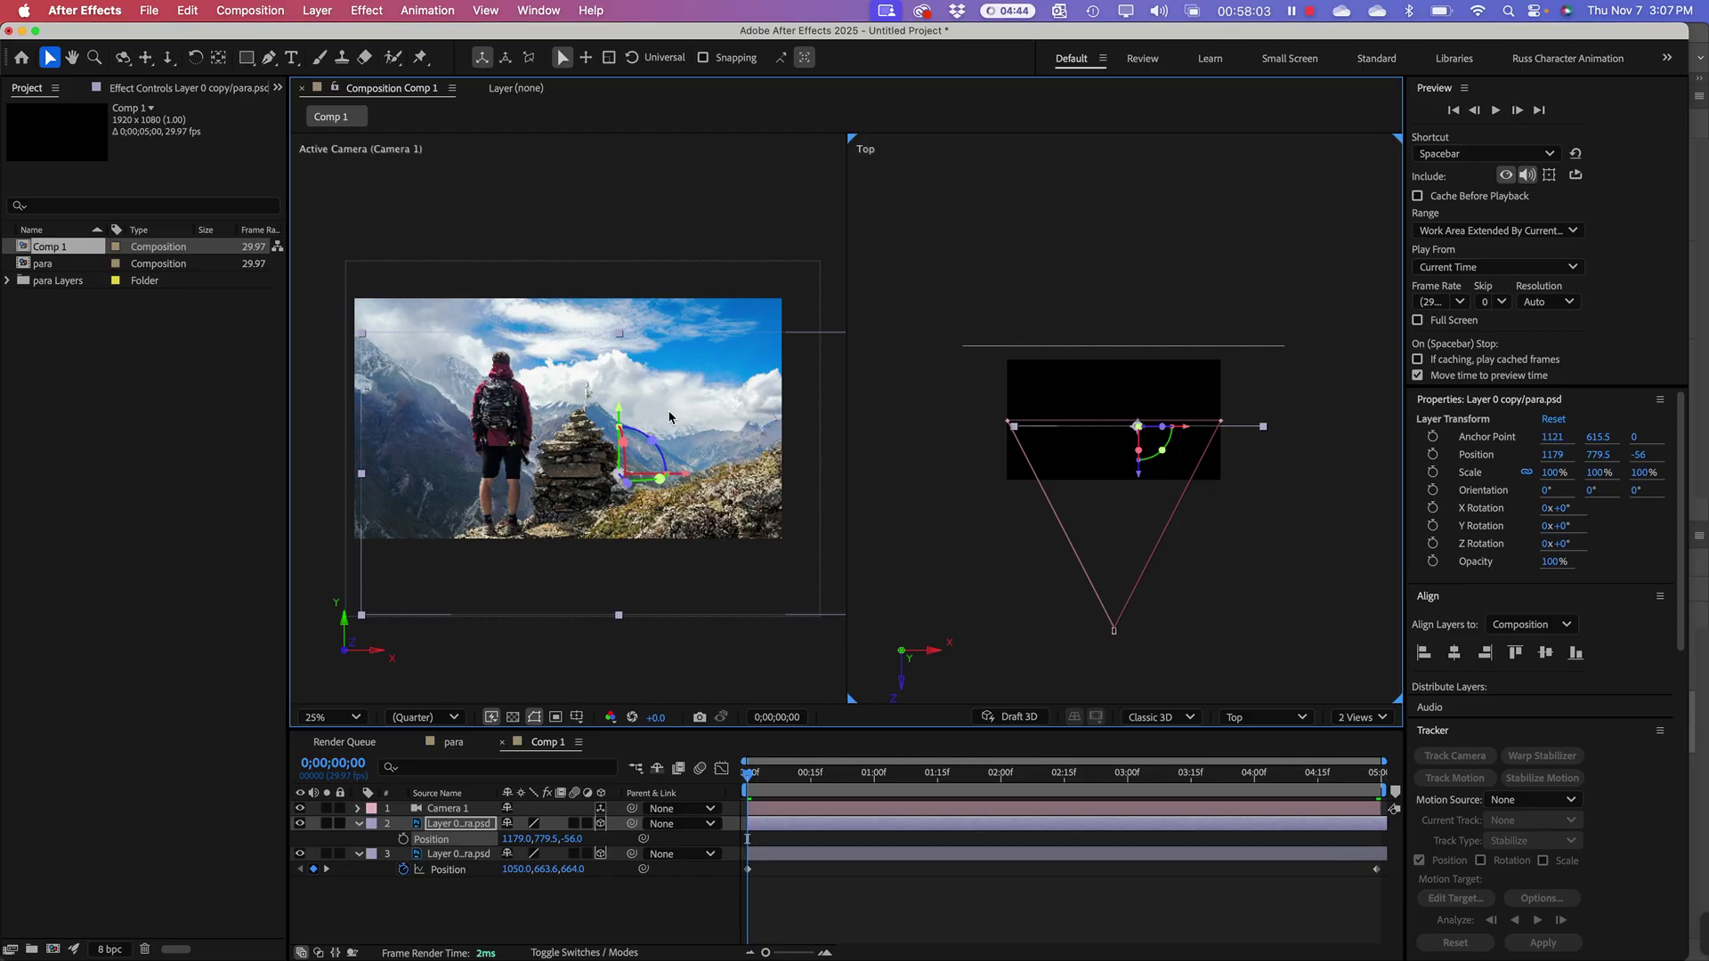
pyautogui.moveTo(620, 415); pyautogui.dragTo(619, 389)
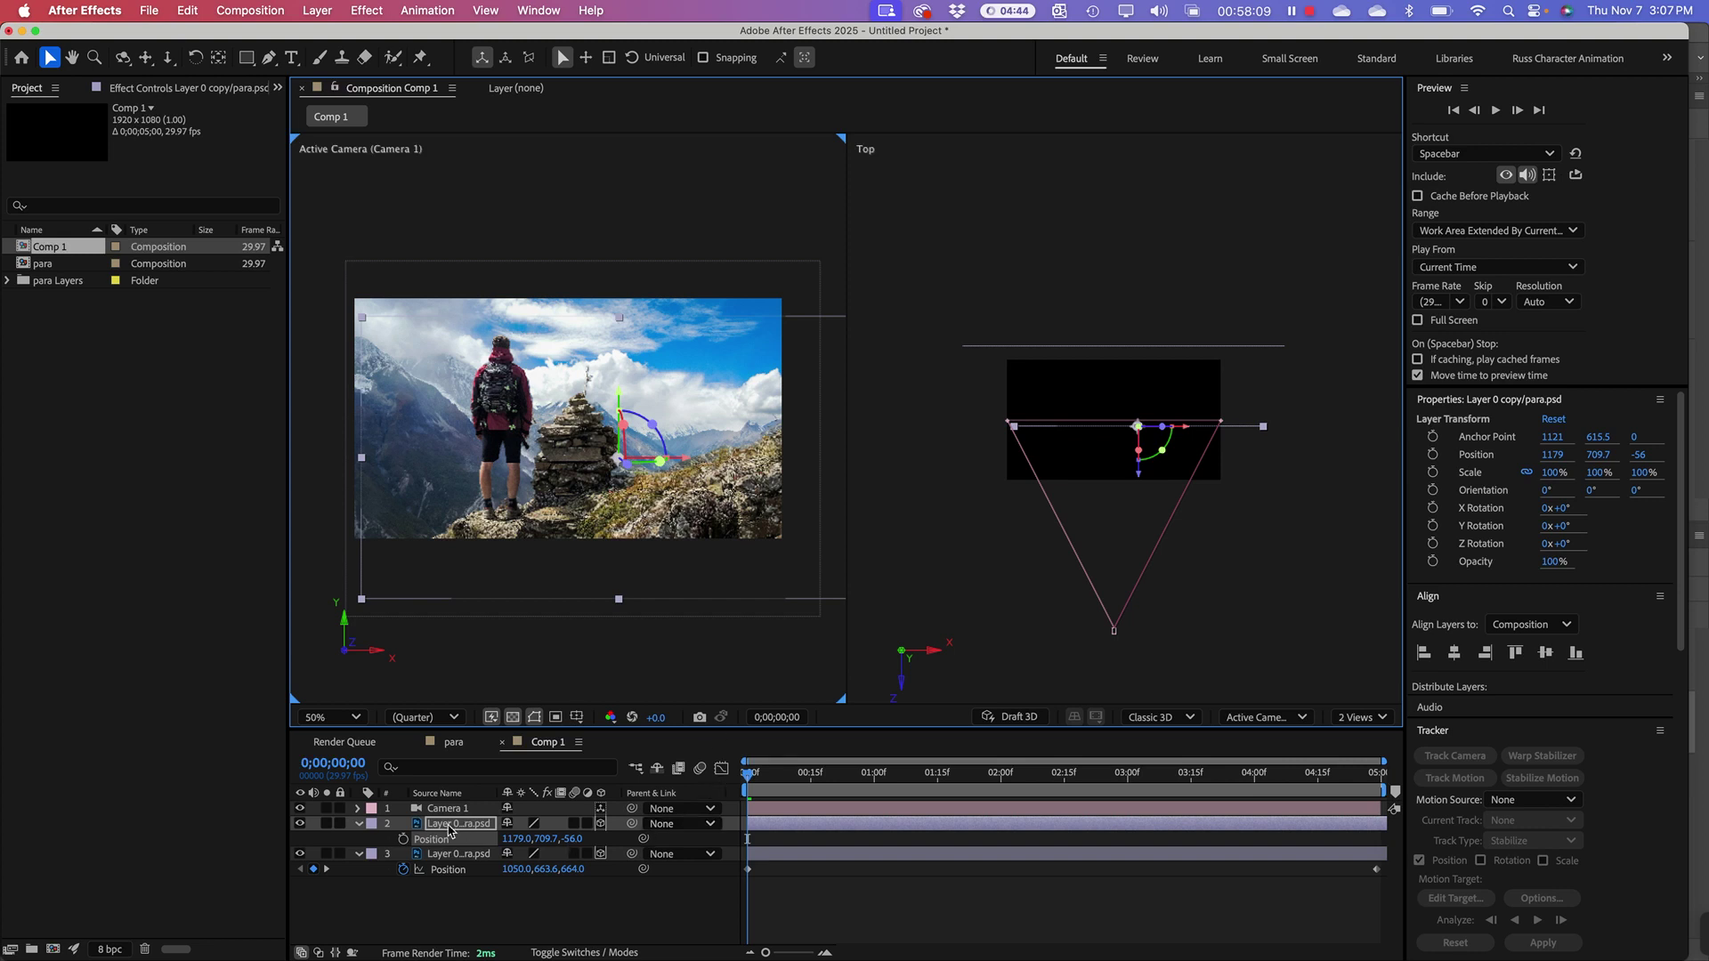
pyautogui.click(403, 838)
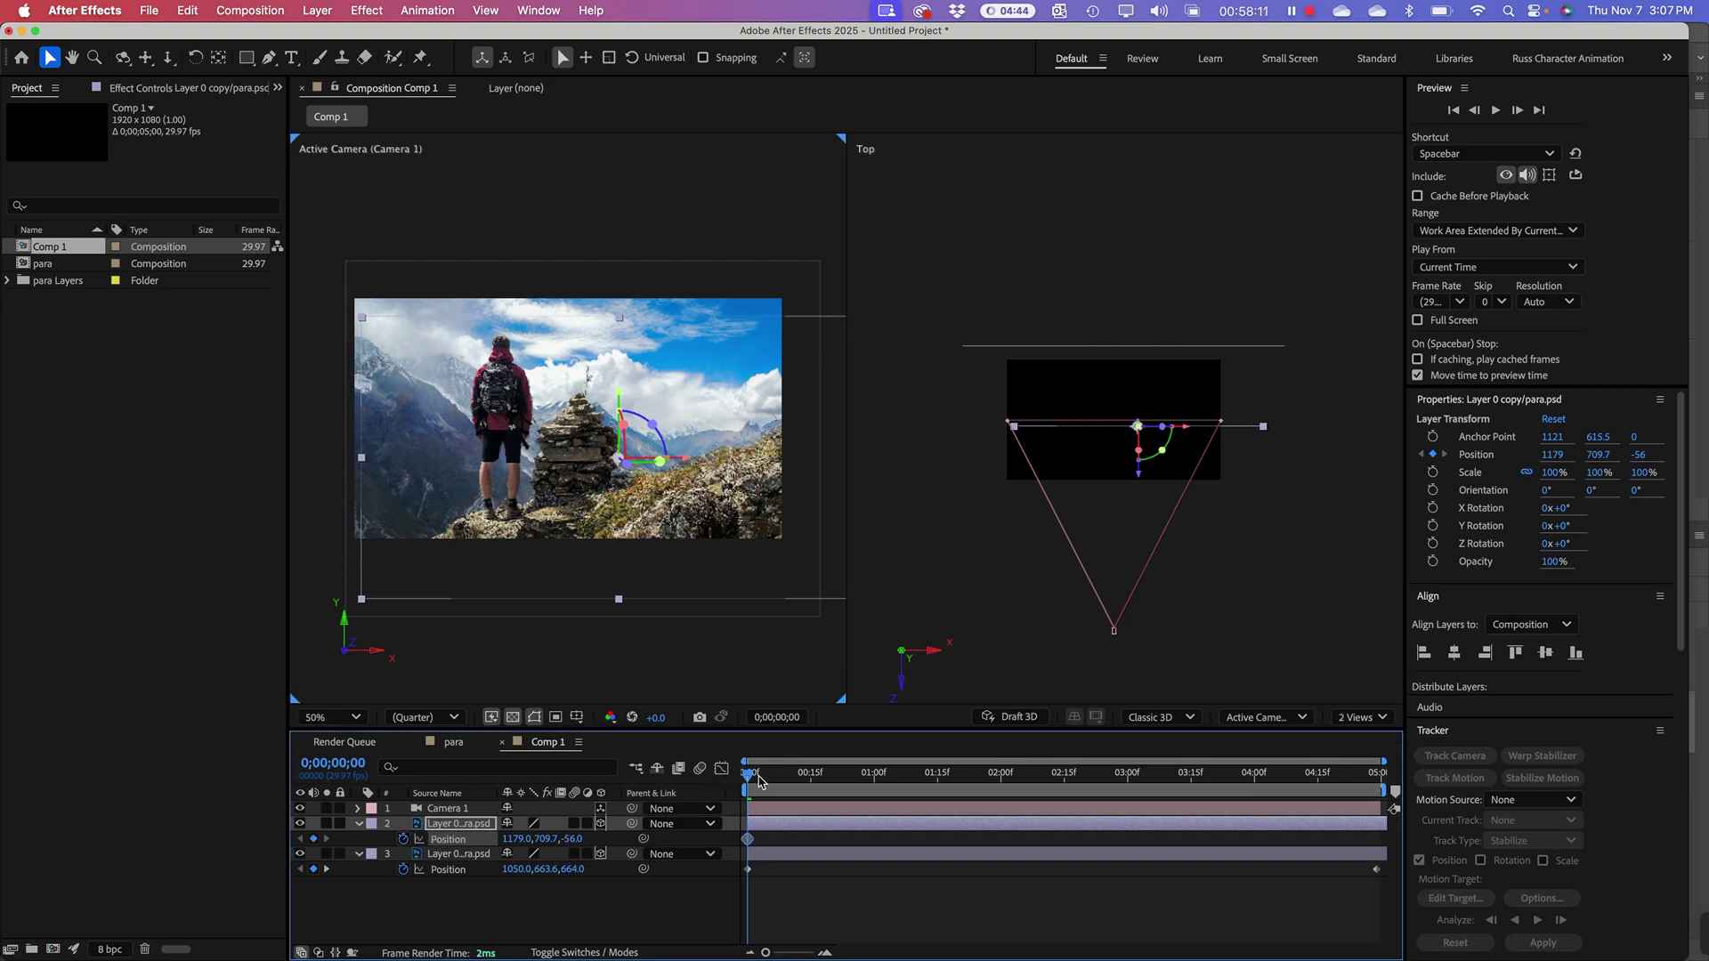
# Step: At the last frame, push layer 2 toward the camera to Z -856, ending at 1179, 709.7, -856
pyautogui.moveTo(759, 780); pyautogui.dragTo(1385, 774)
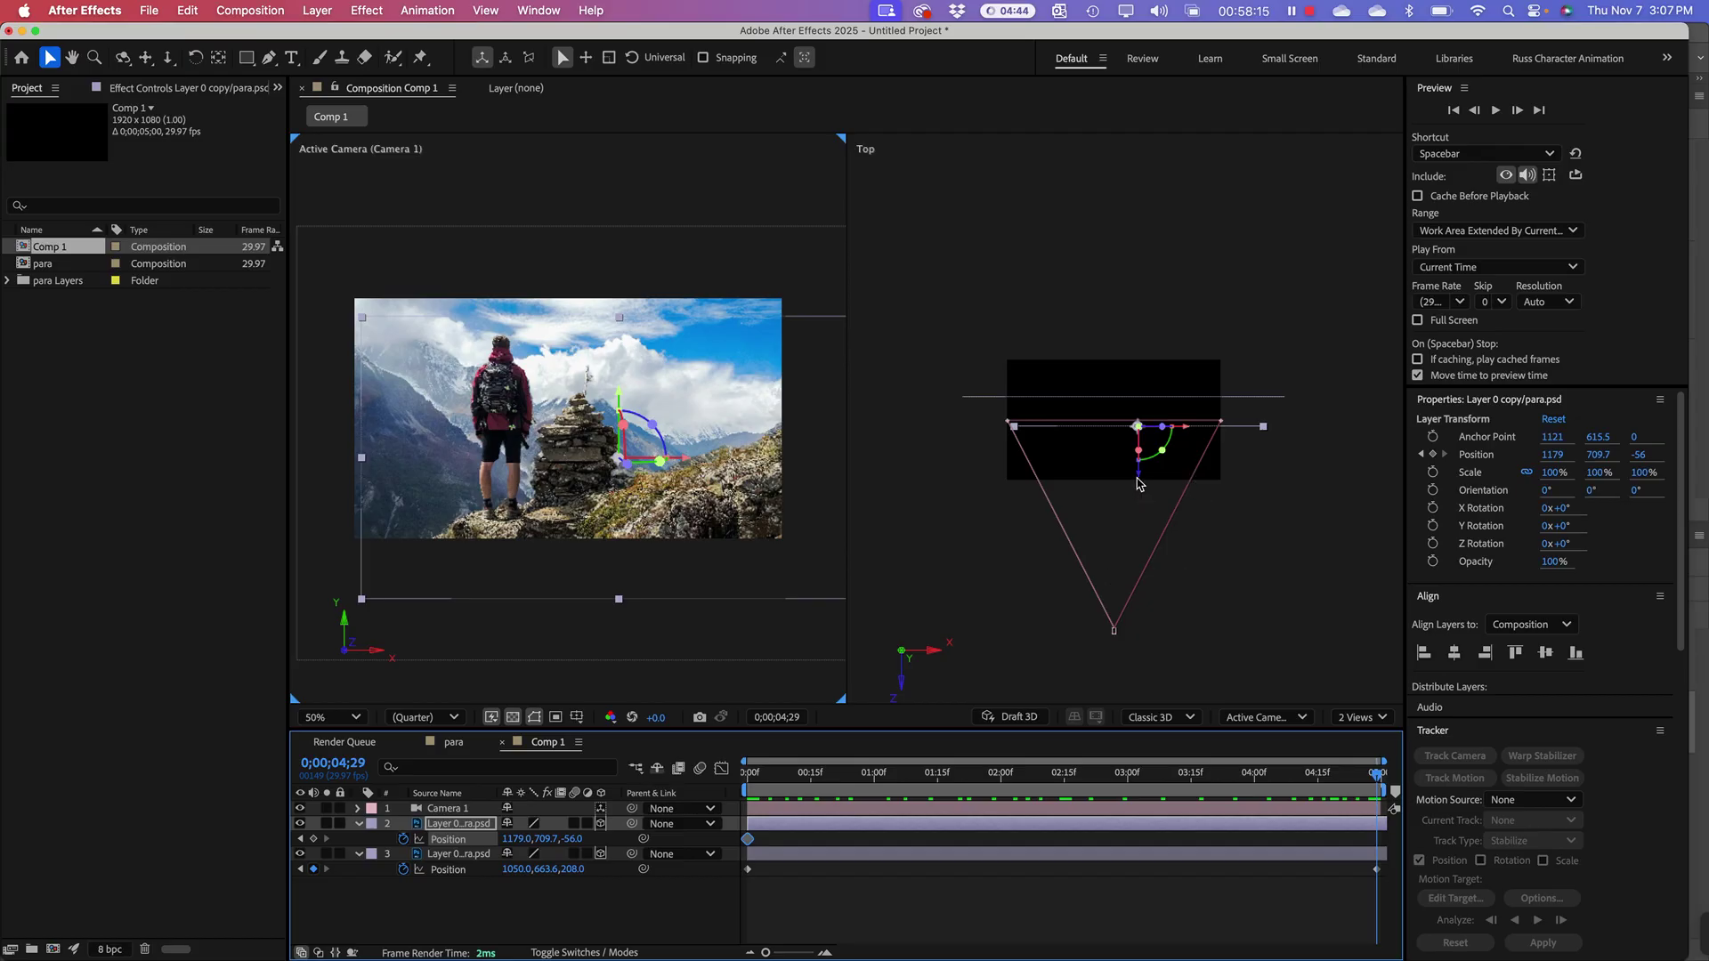
pyautogui.moveTo(1137, 483); pyautogui.dragTo(1150, 525)
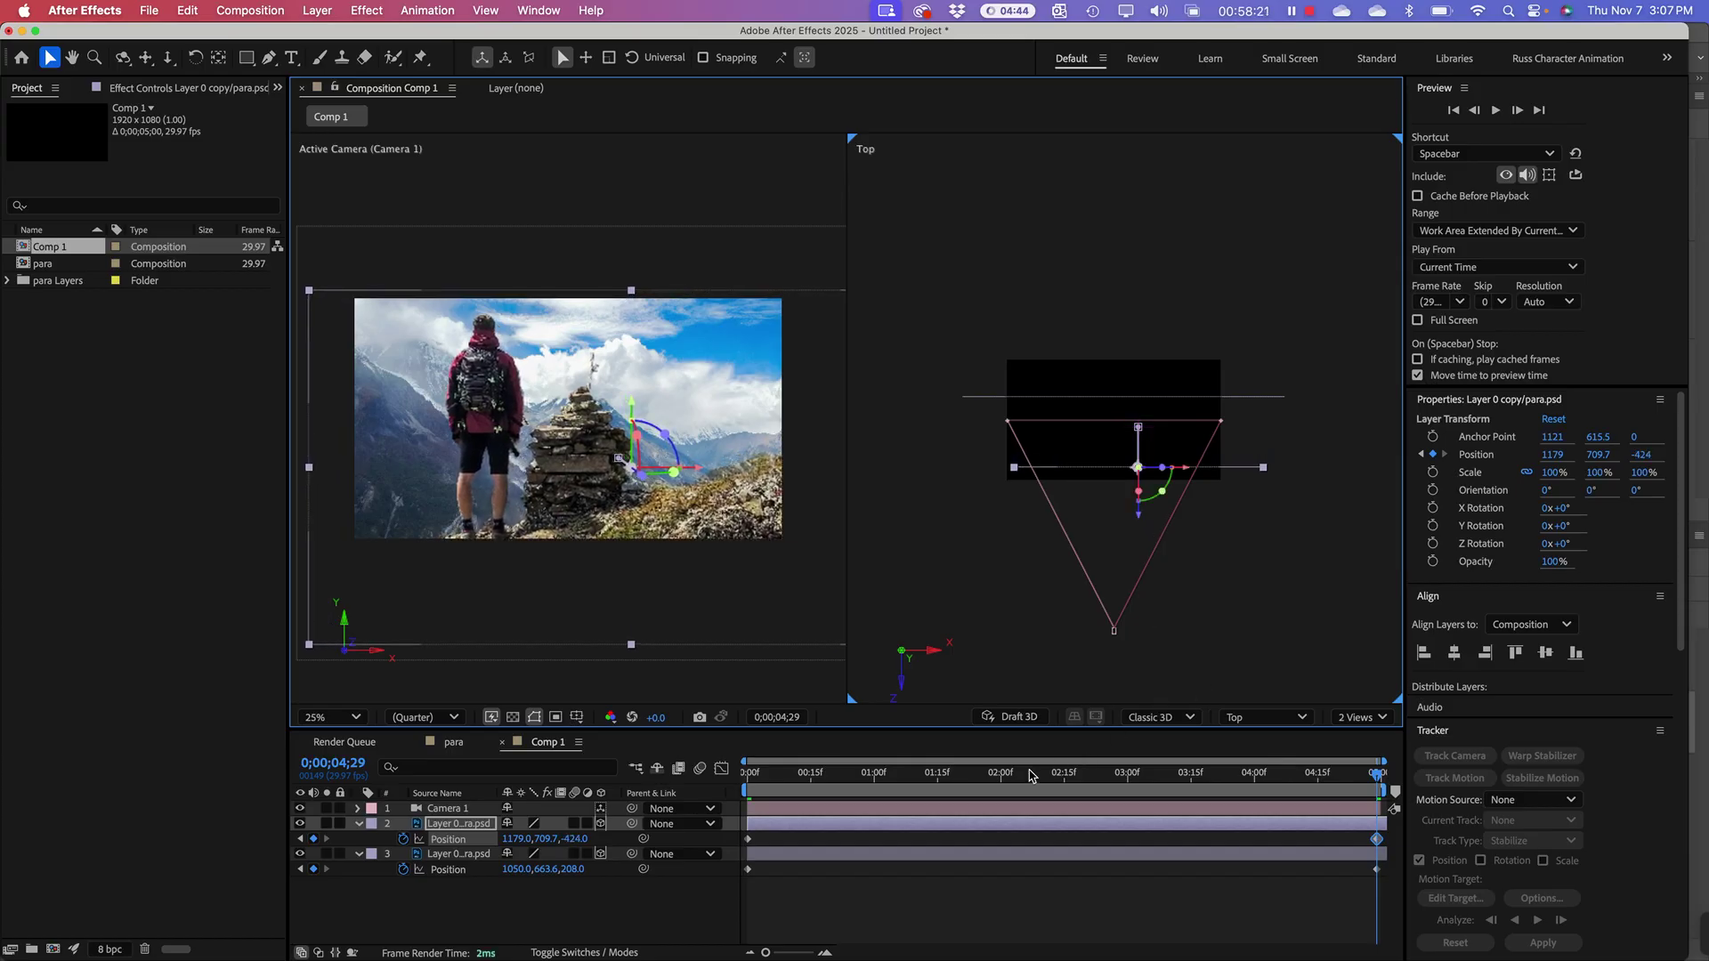
pyautogui.moveTo(1030, 775); pyautogui.dragTo(1346, 792)
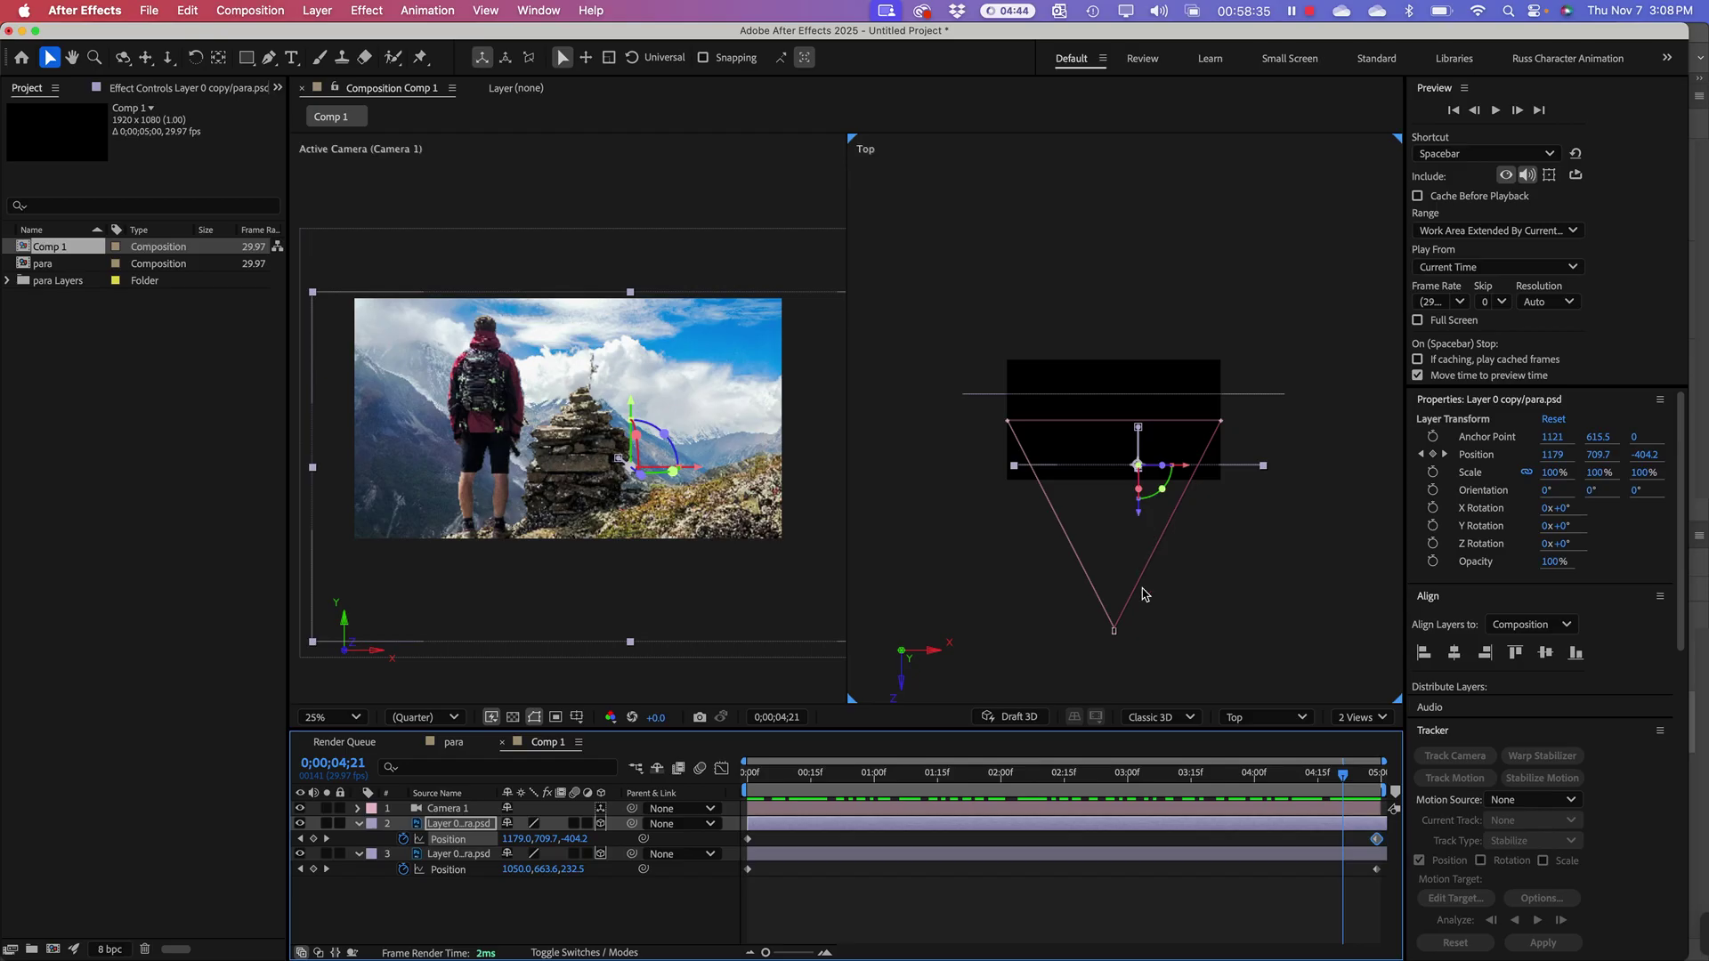
pyautogui.moveTo(1235, 771); pyautogui.dragTo(1177, 817)
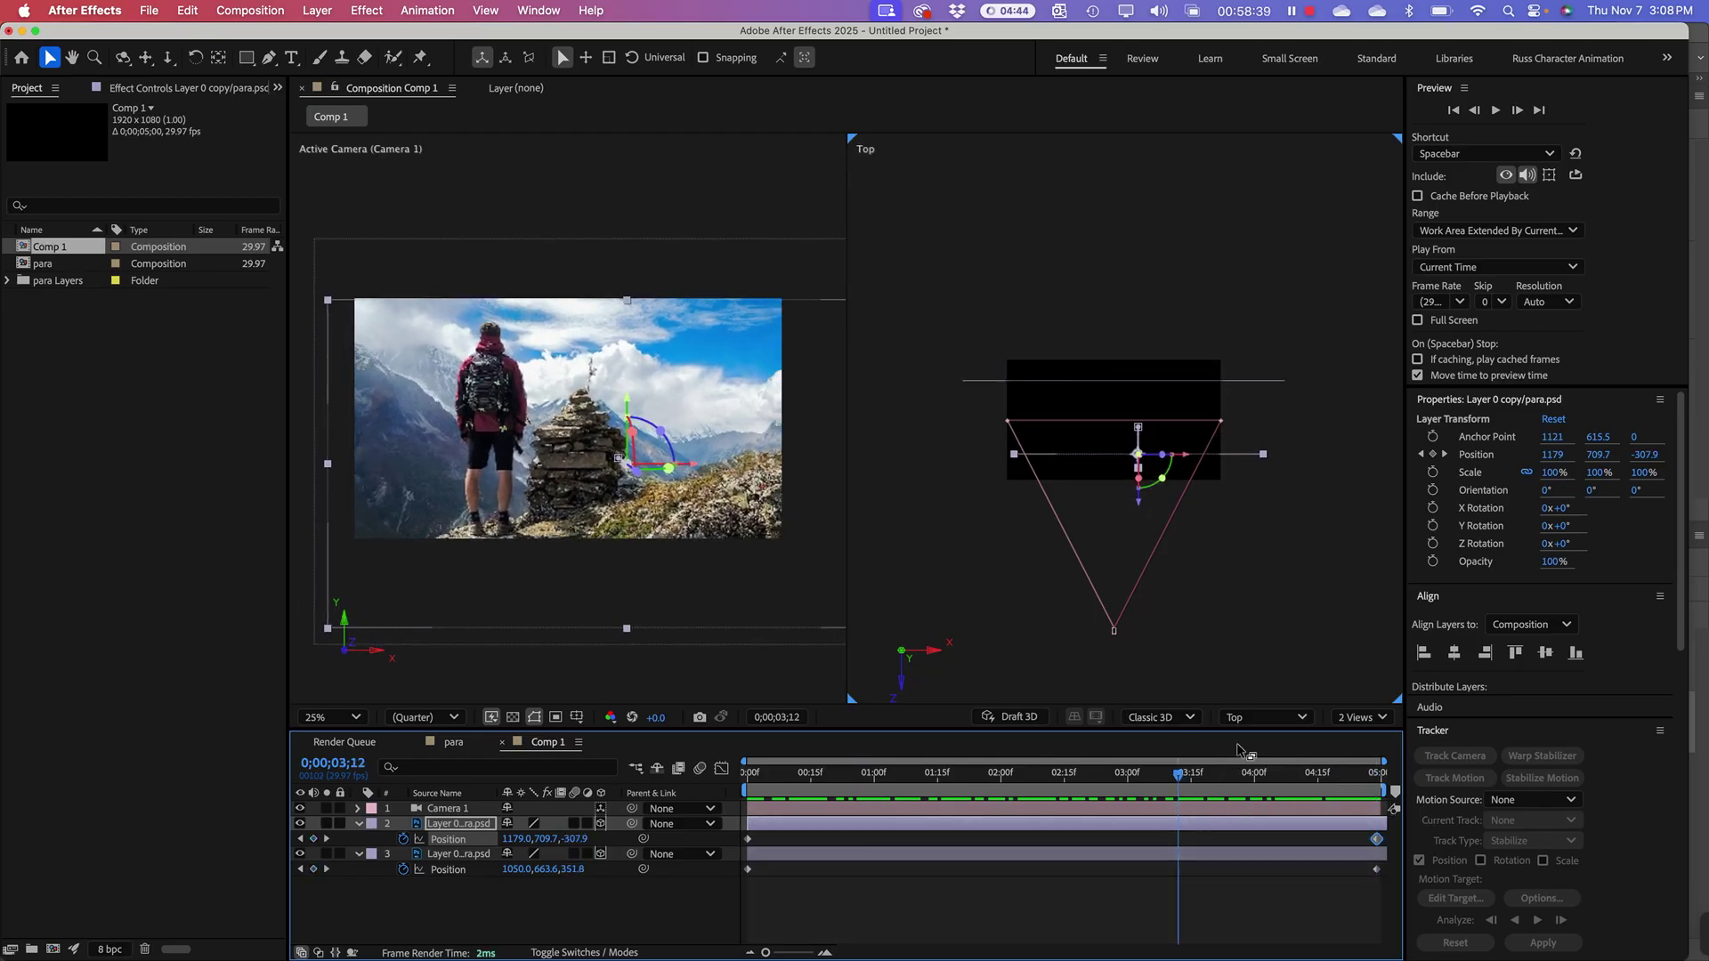
pyautogui.click(1368, 773)
pyautogui.moveTo(1368, 774); pyautogui.dragTo(1379, 773)
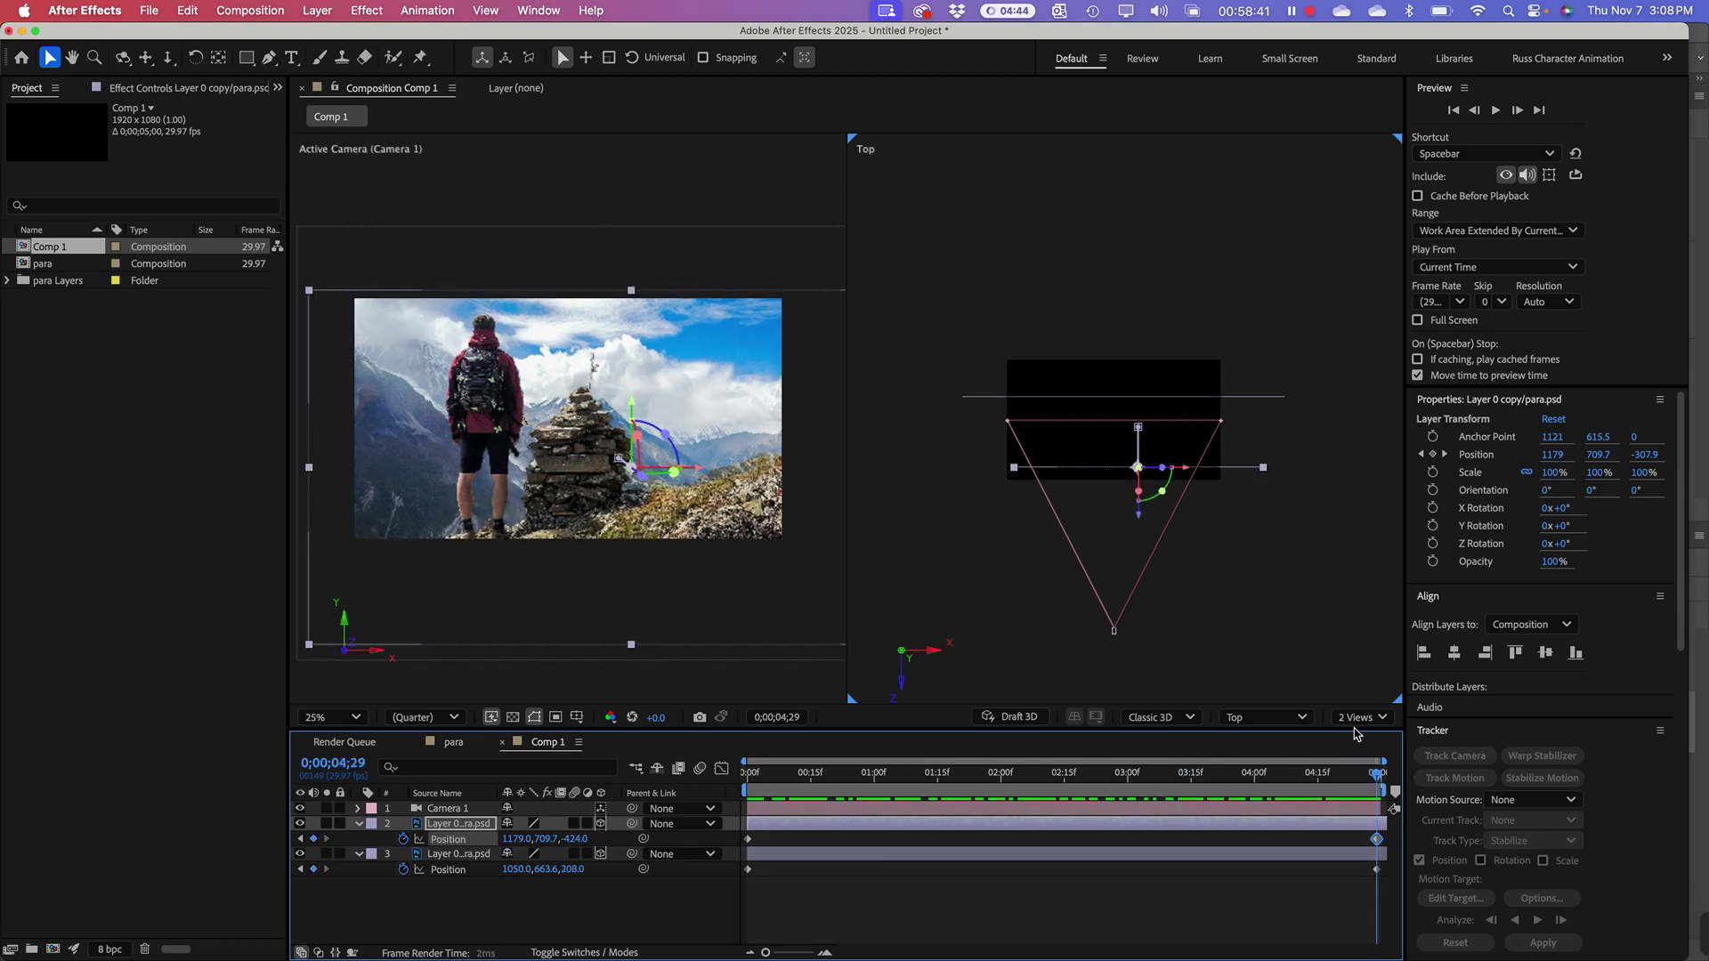
pyautogui.moveTo(1144, 525); pyautogui.dragTo(1159, 566)
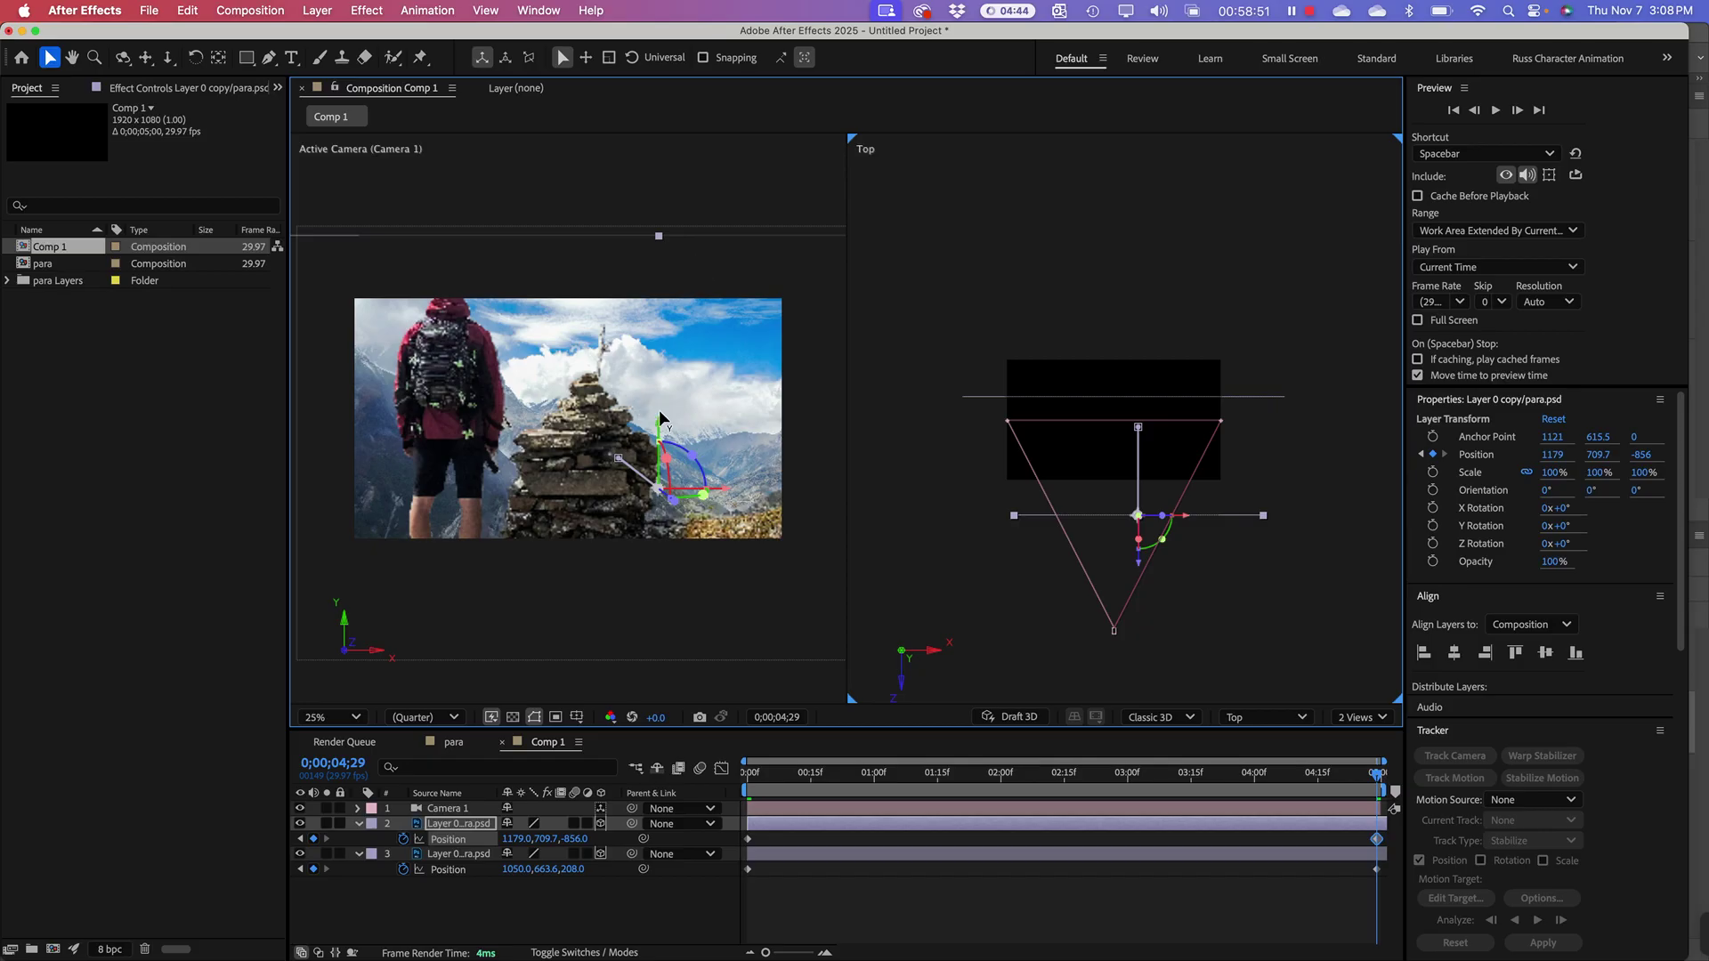
# Step: Lower layer 2 to about Y 823.7 at its final keyframe, then preview the parallax from the start
pyautogui.moveTo(659, 418); pyautogui.dragTo(673, 480)
pyautogui.moveTo(1063, 772); pyautogui.dragTo(738, 750)
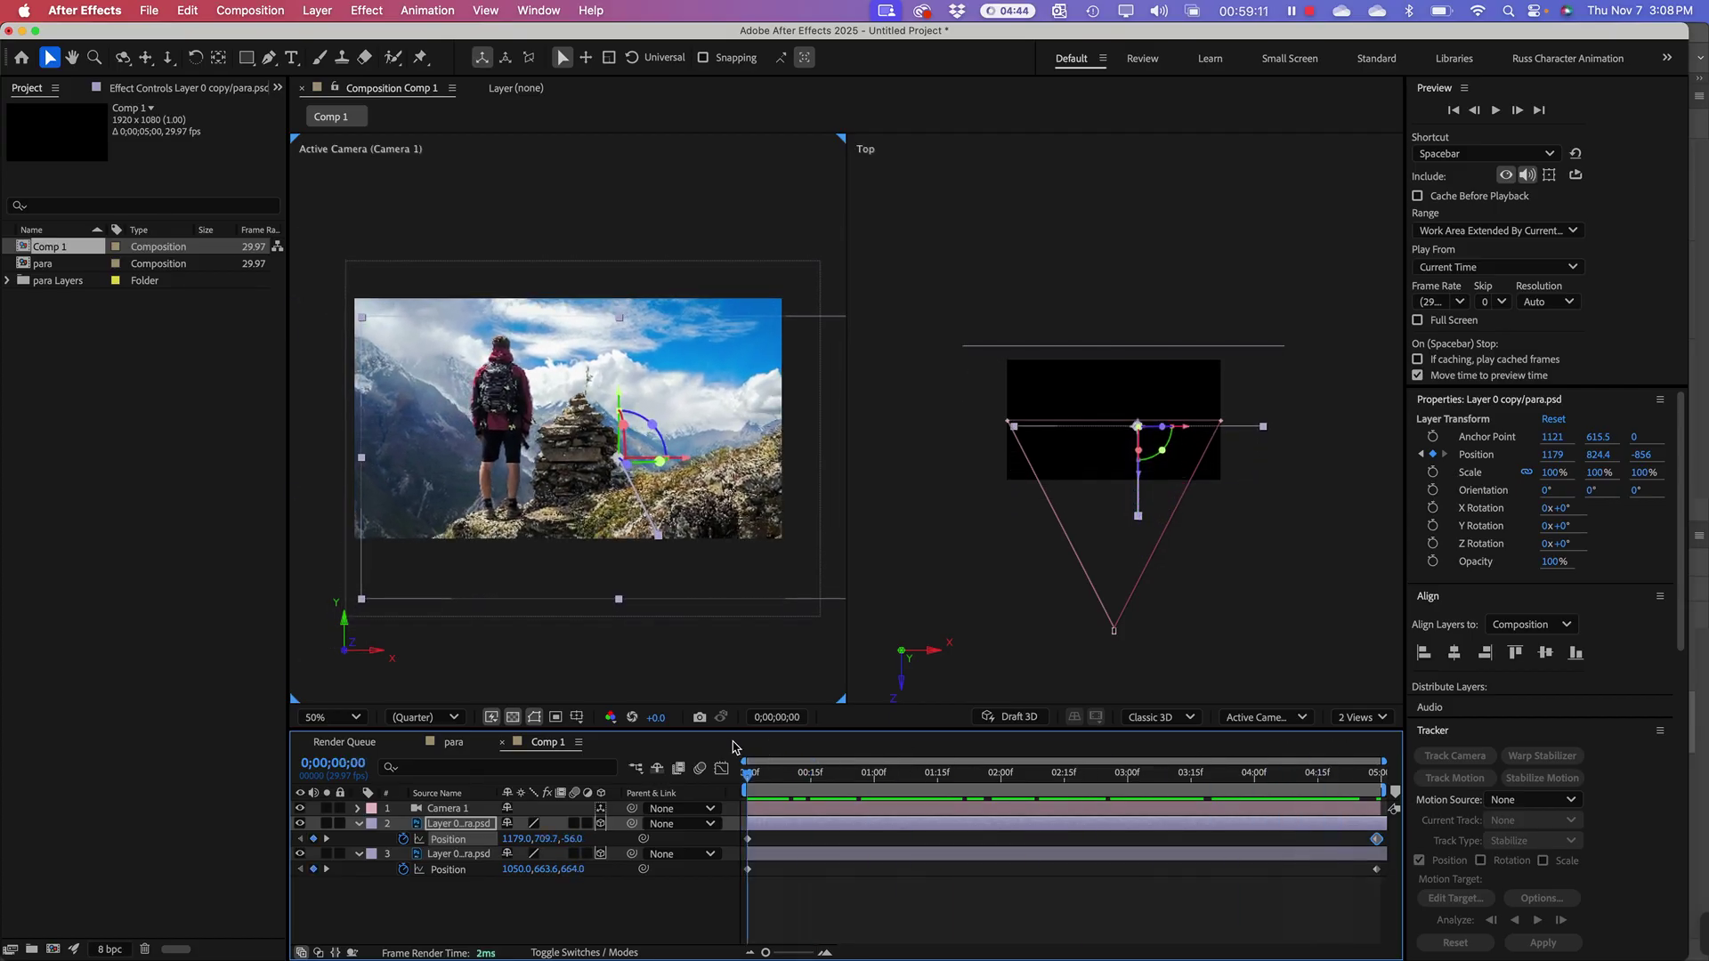
pyautogui.press('space')
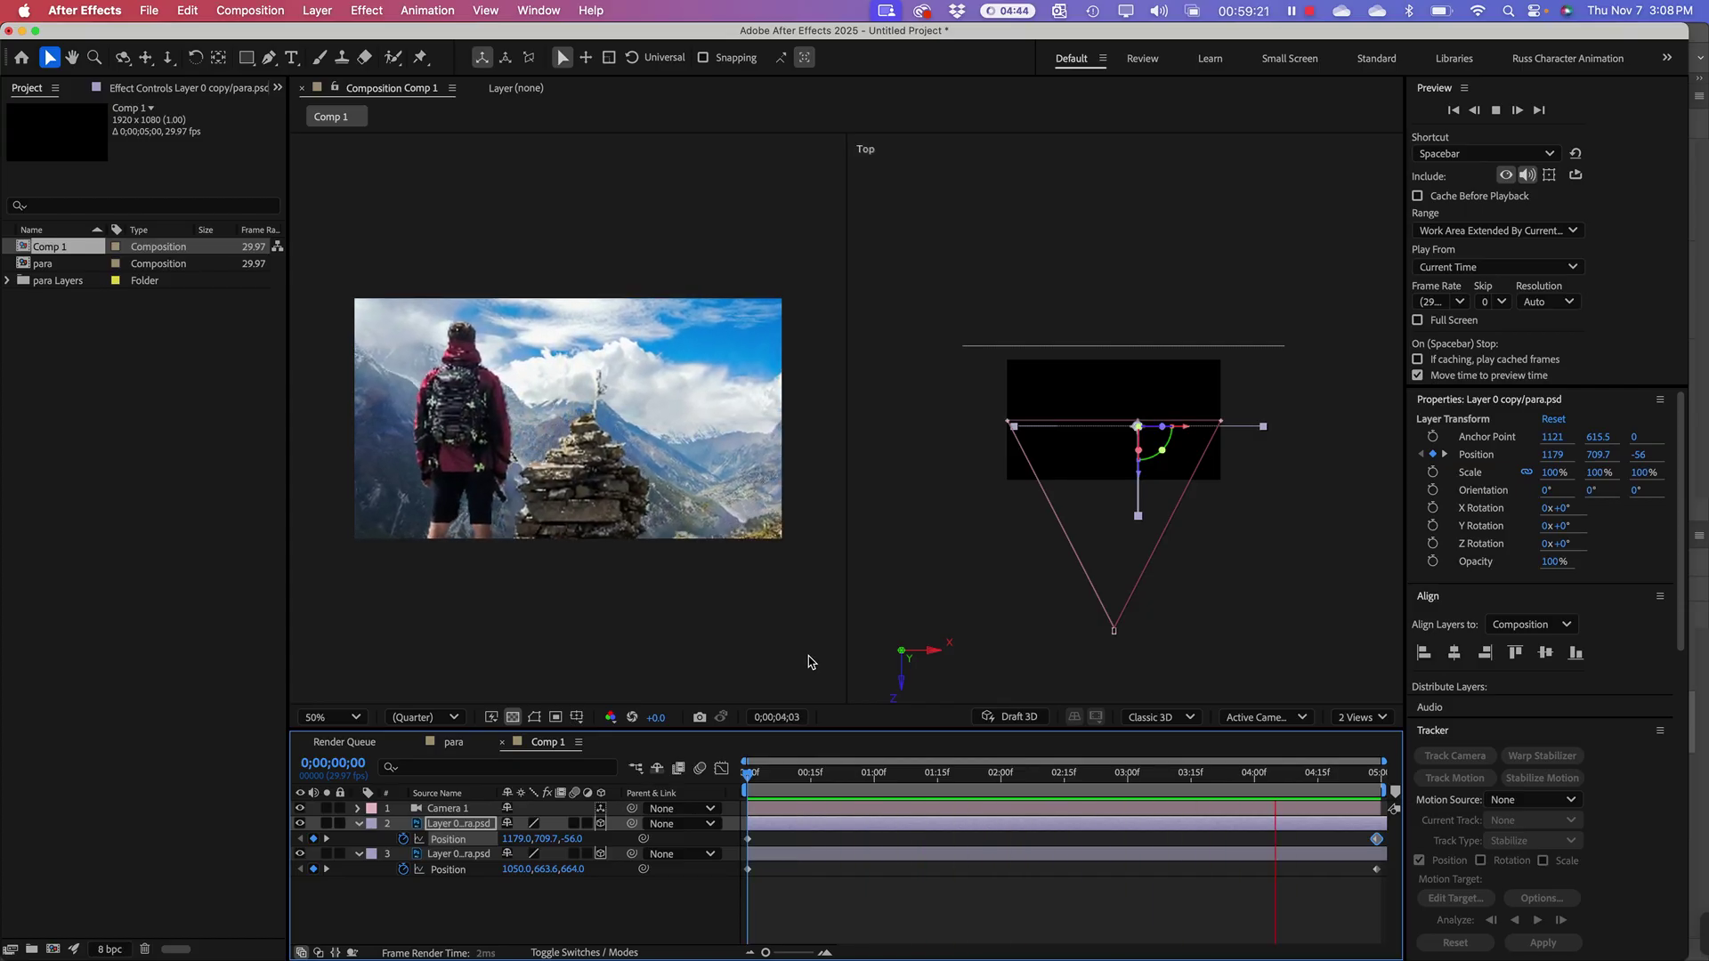
pyautogui.press('space')
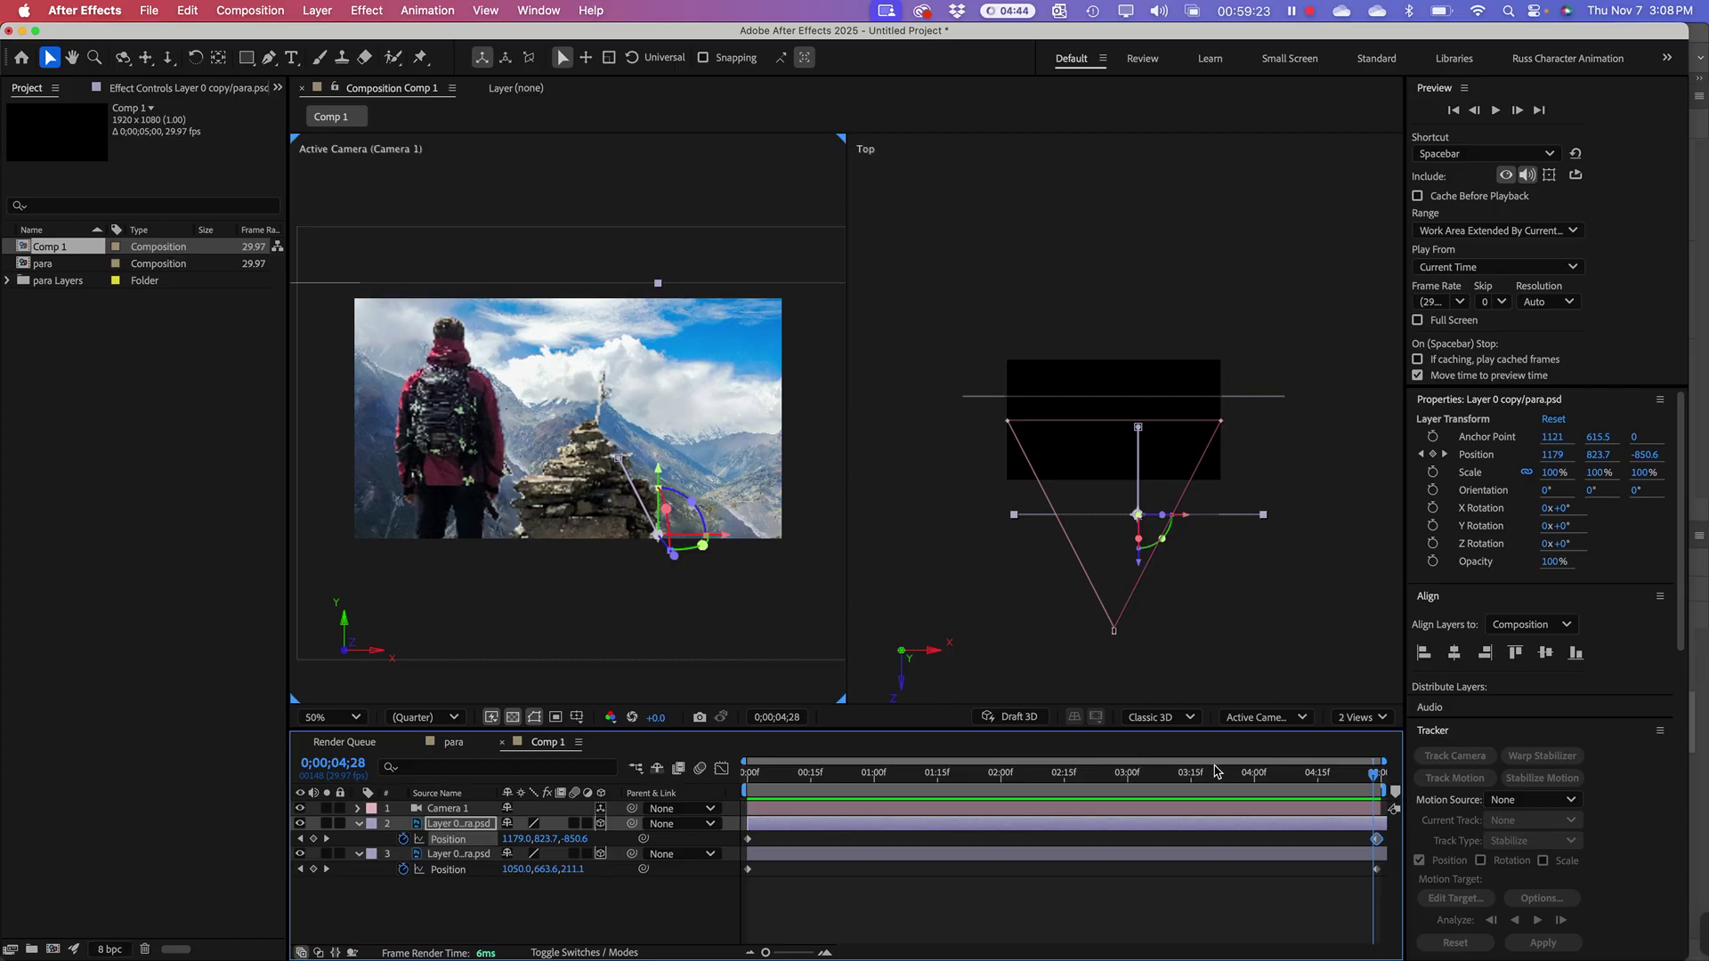
# Step: End layer 3's depth move at Z 384 instead of 208, then preview from frame 0
pyautogui.click(454, 855)
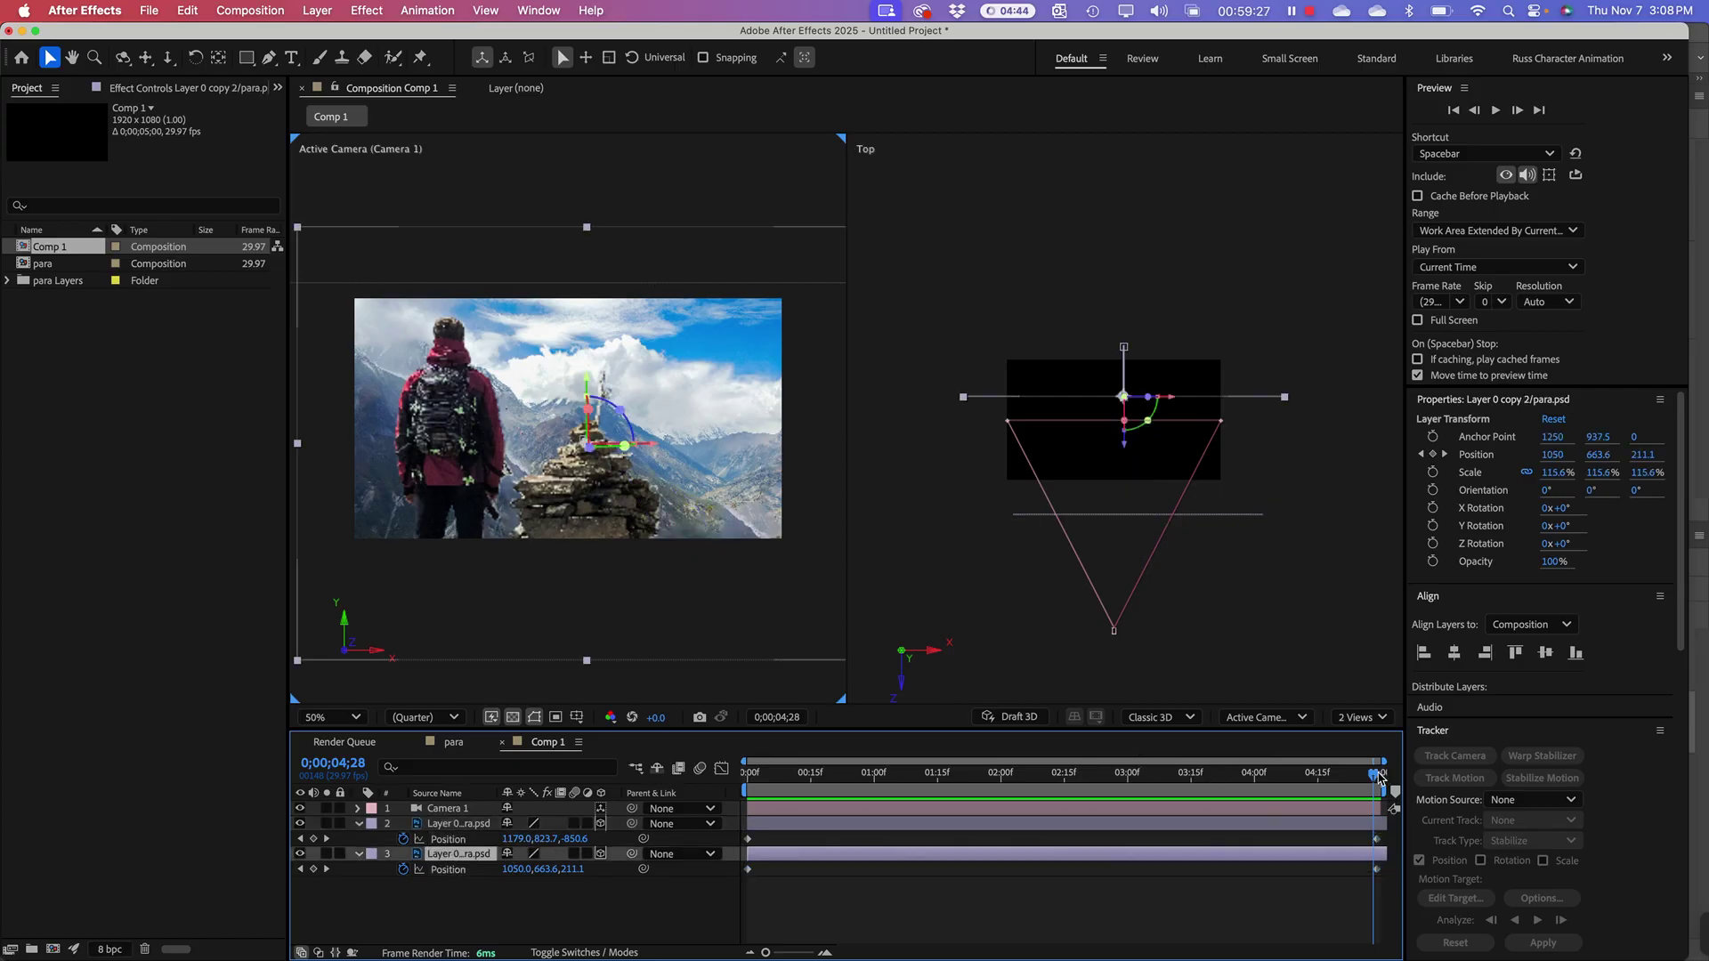
pyautogui.click(1378, 778)
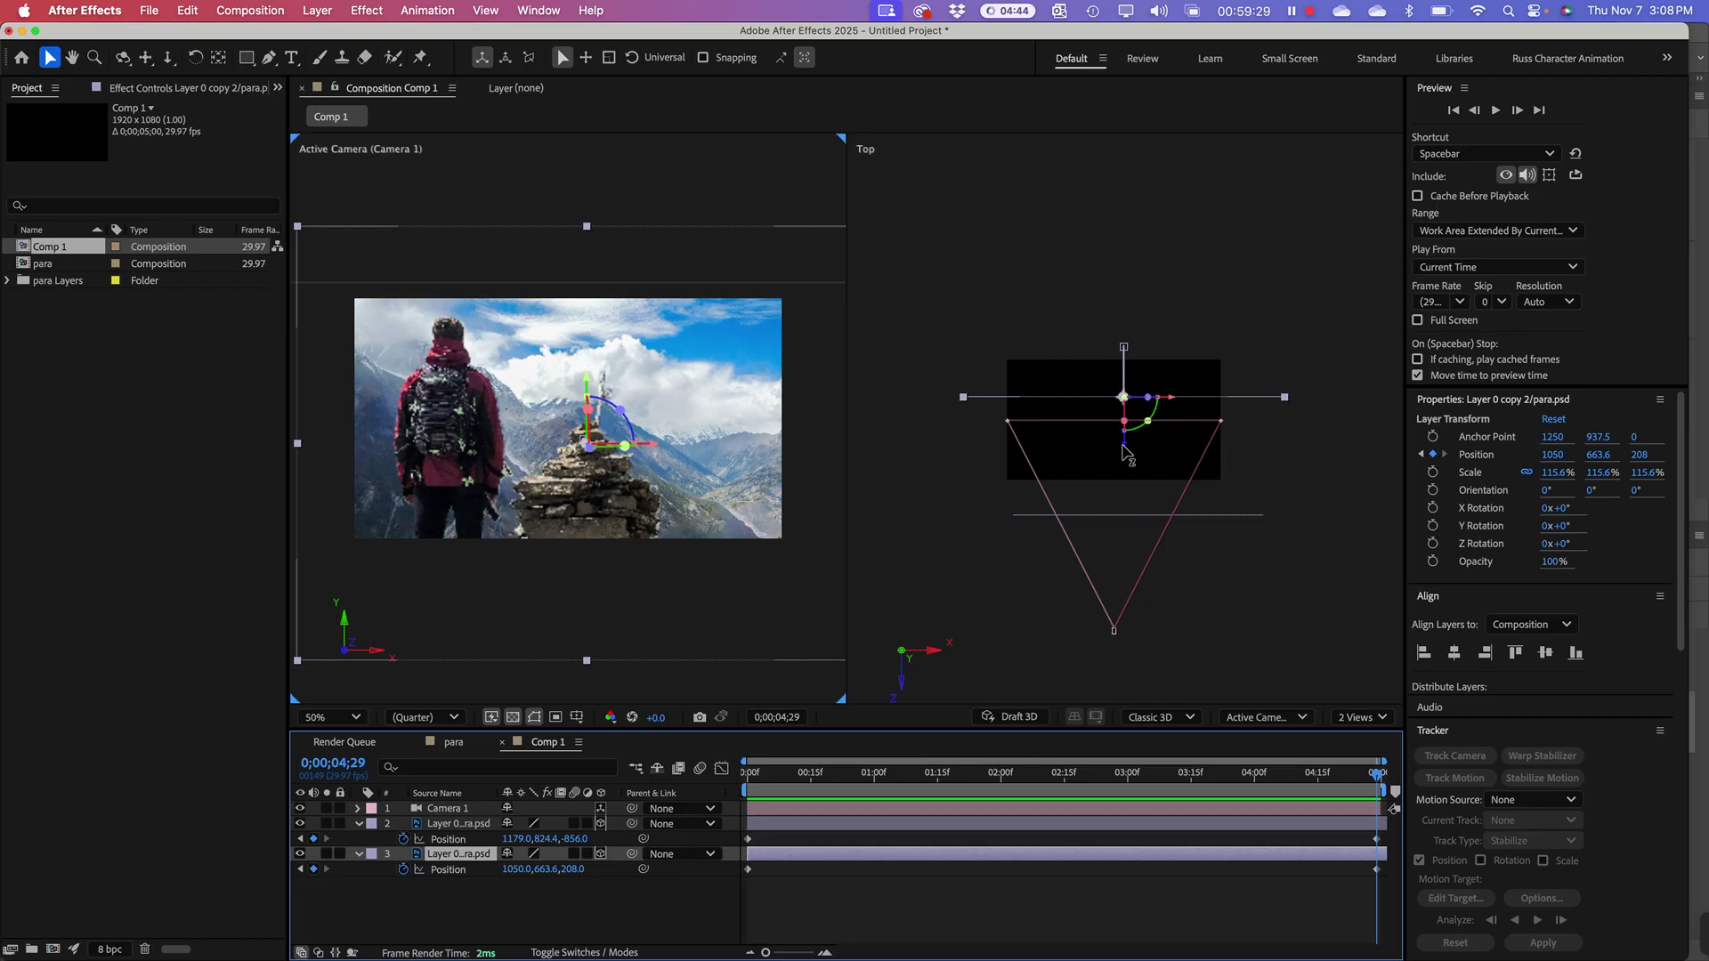
pyautogui.moveTo(1123, 450); pyautogui.dragTo(1120, 427)
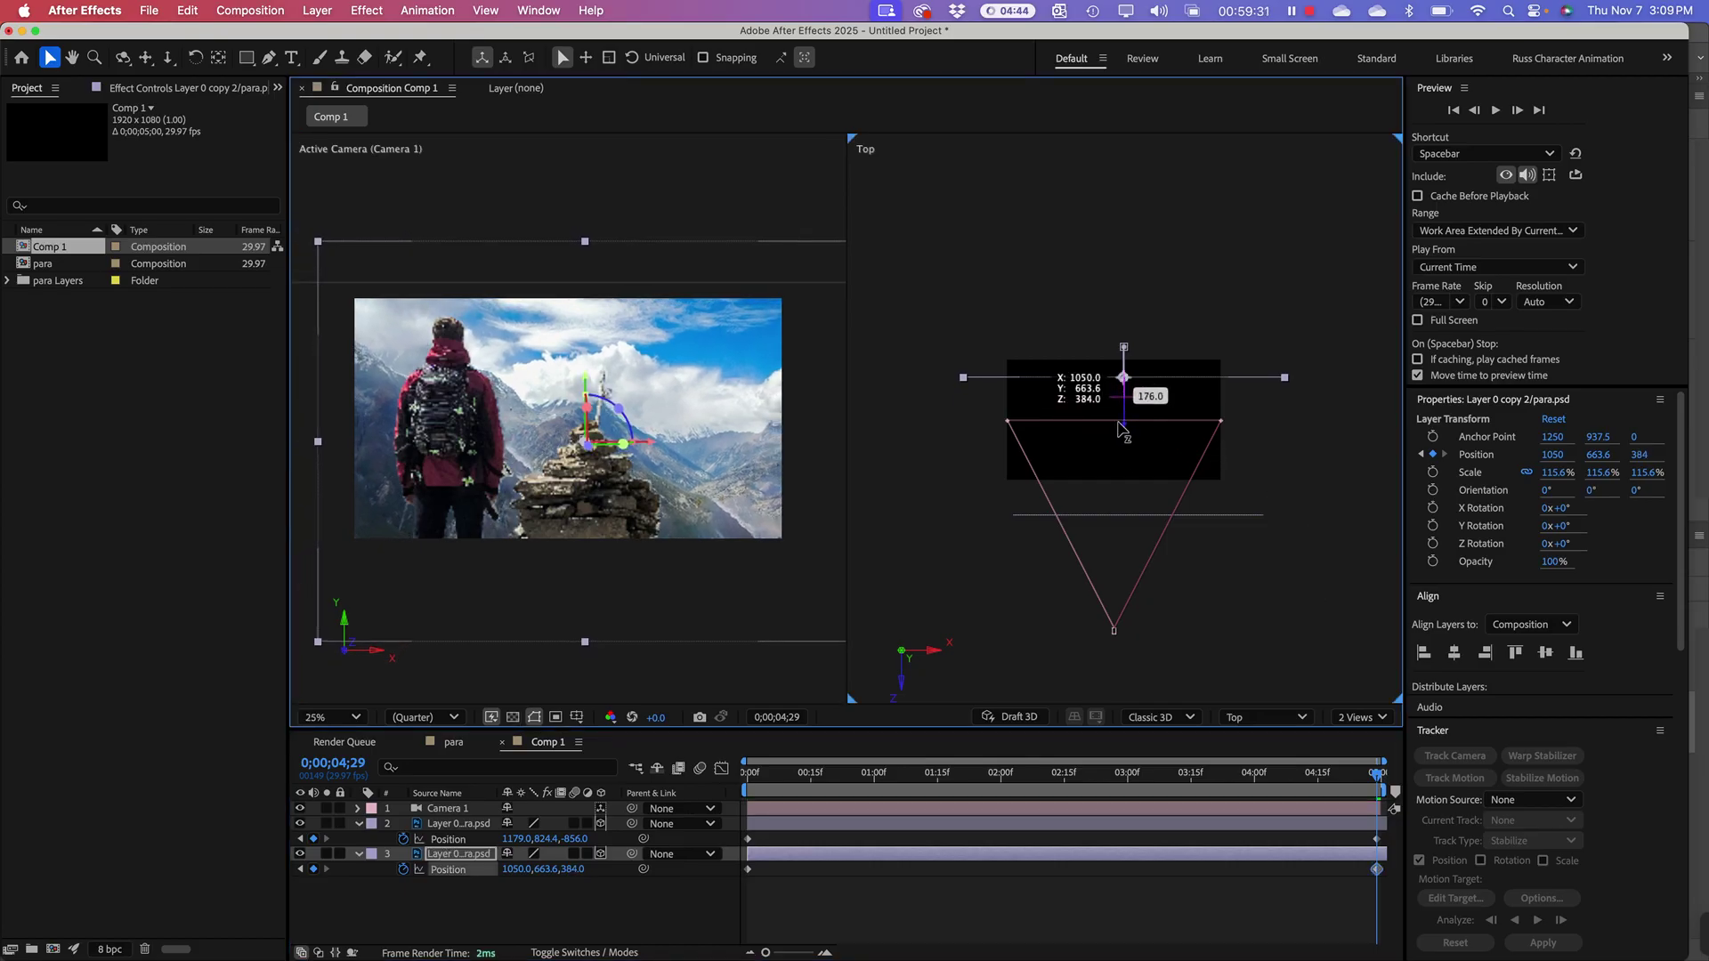
pyautogui.moveTo(894, 771); pyautogui.dragTo(532, 770)
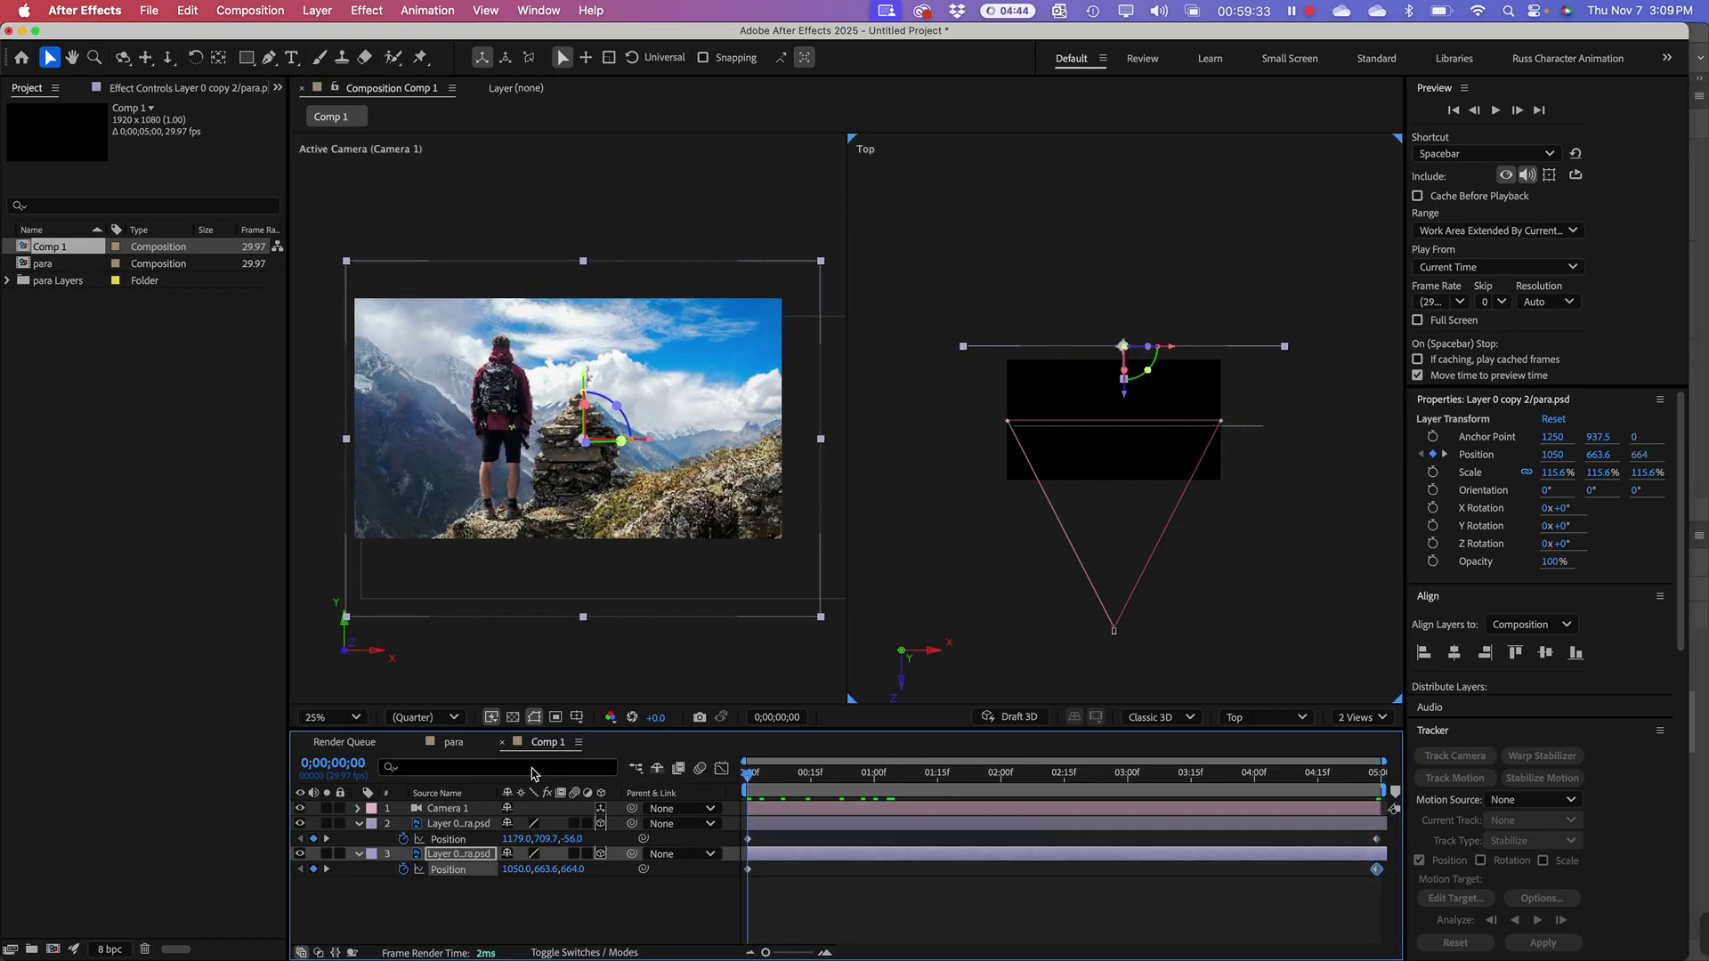
pyautogui.press('space')
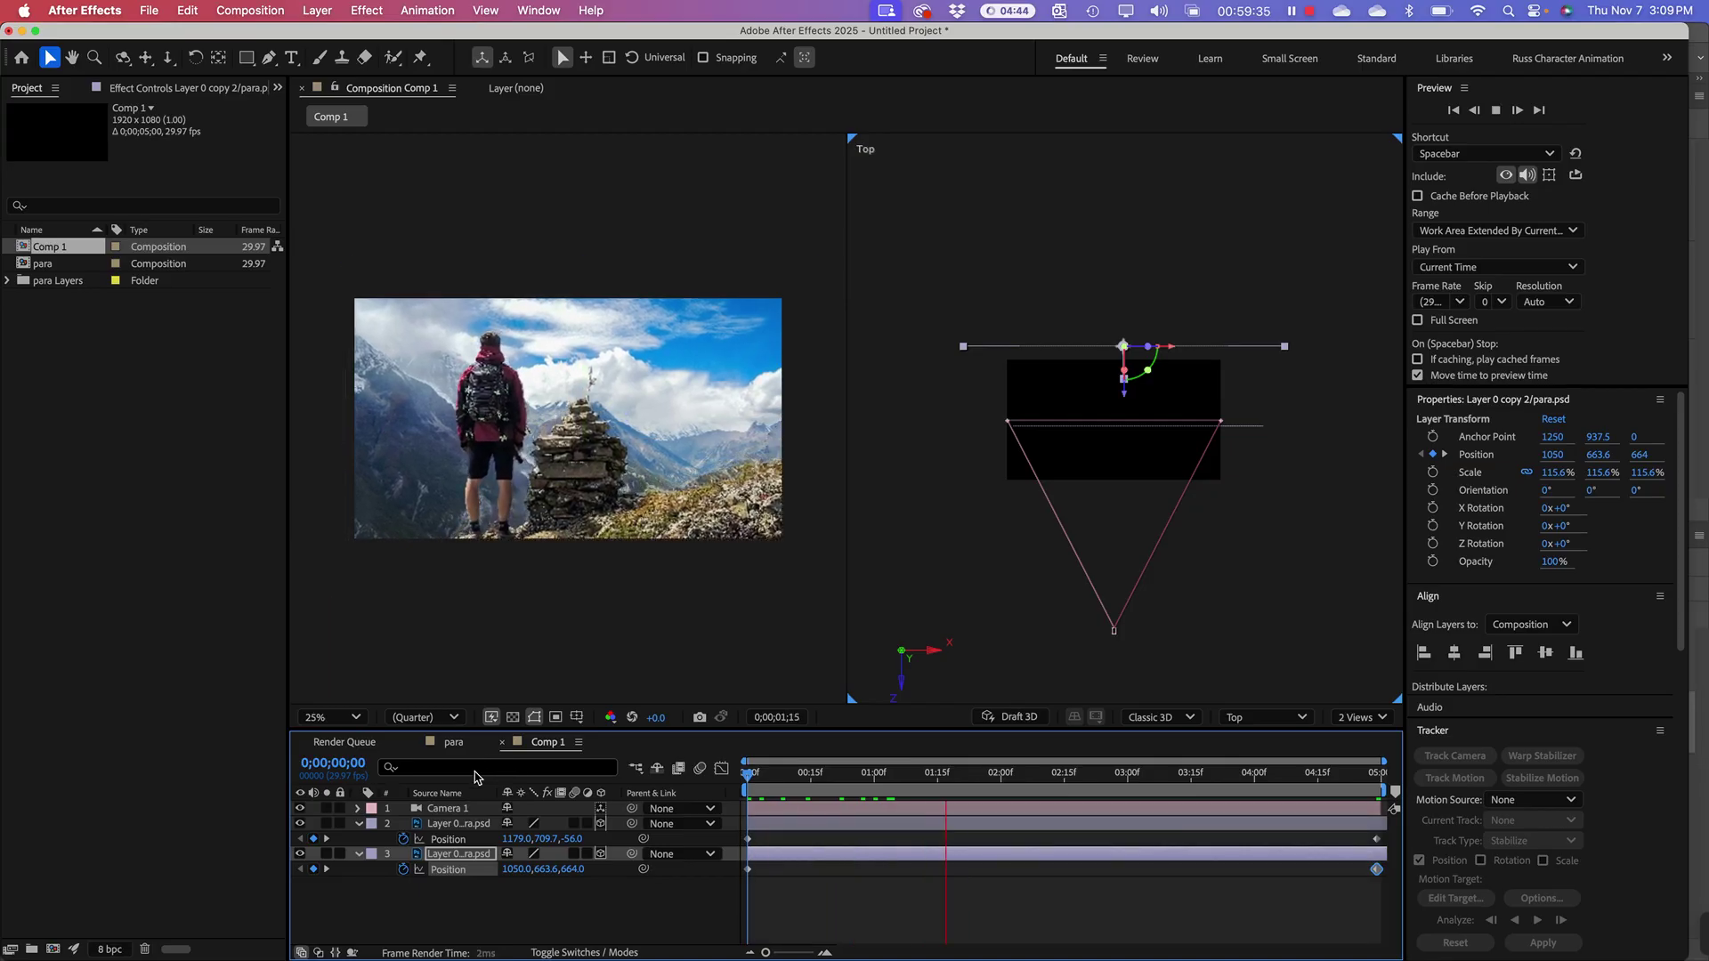
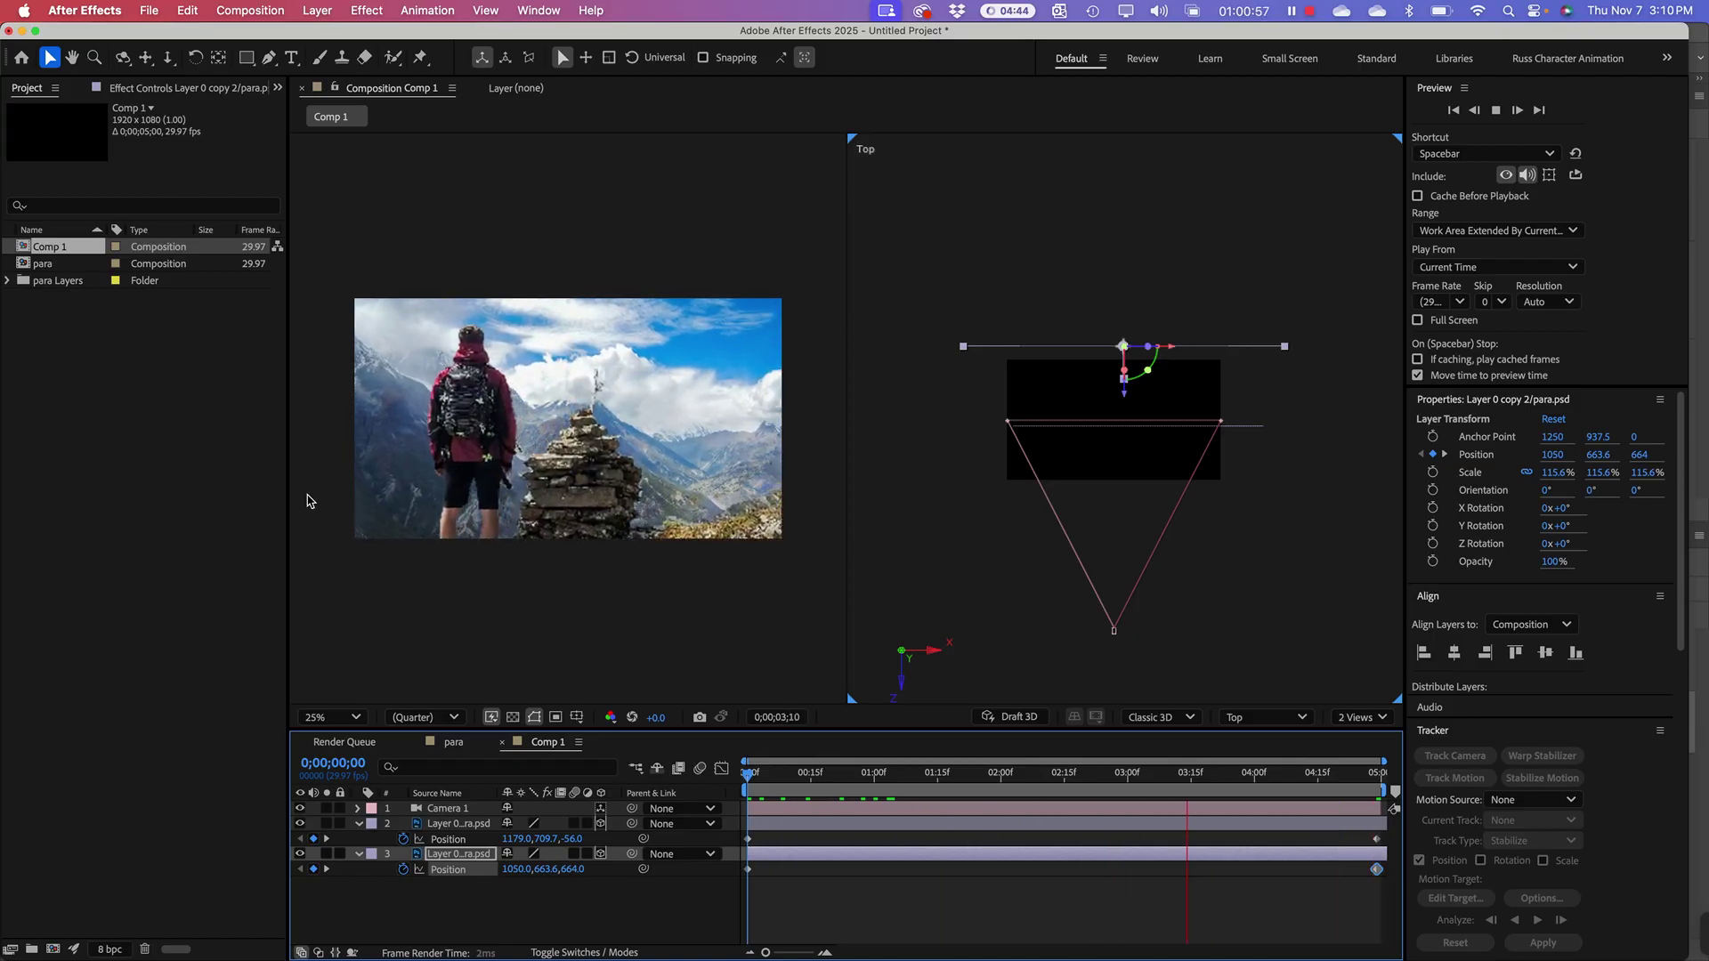
# Step: Select and then deselect Camera 1, and stop the looping parallax preview
pyautogui.click(177, 509)
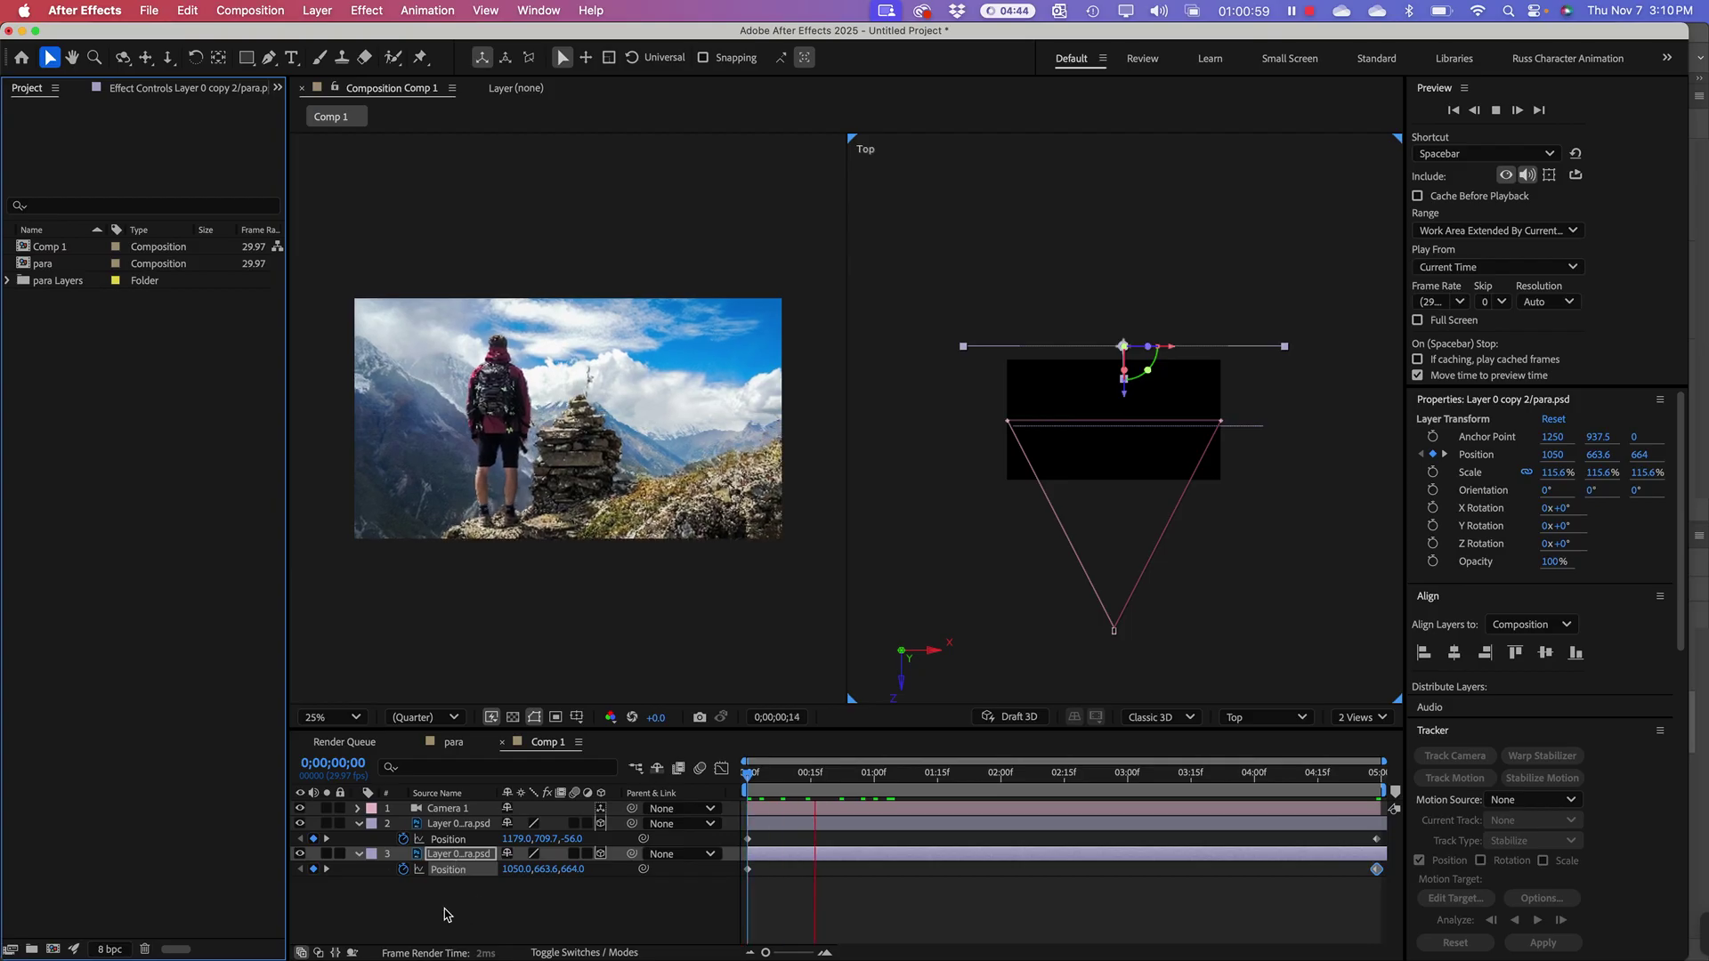
pyautogui.click(452, 810)
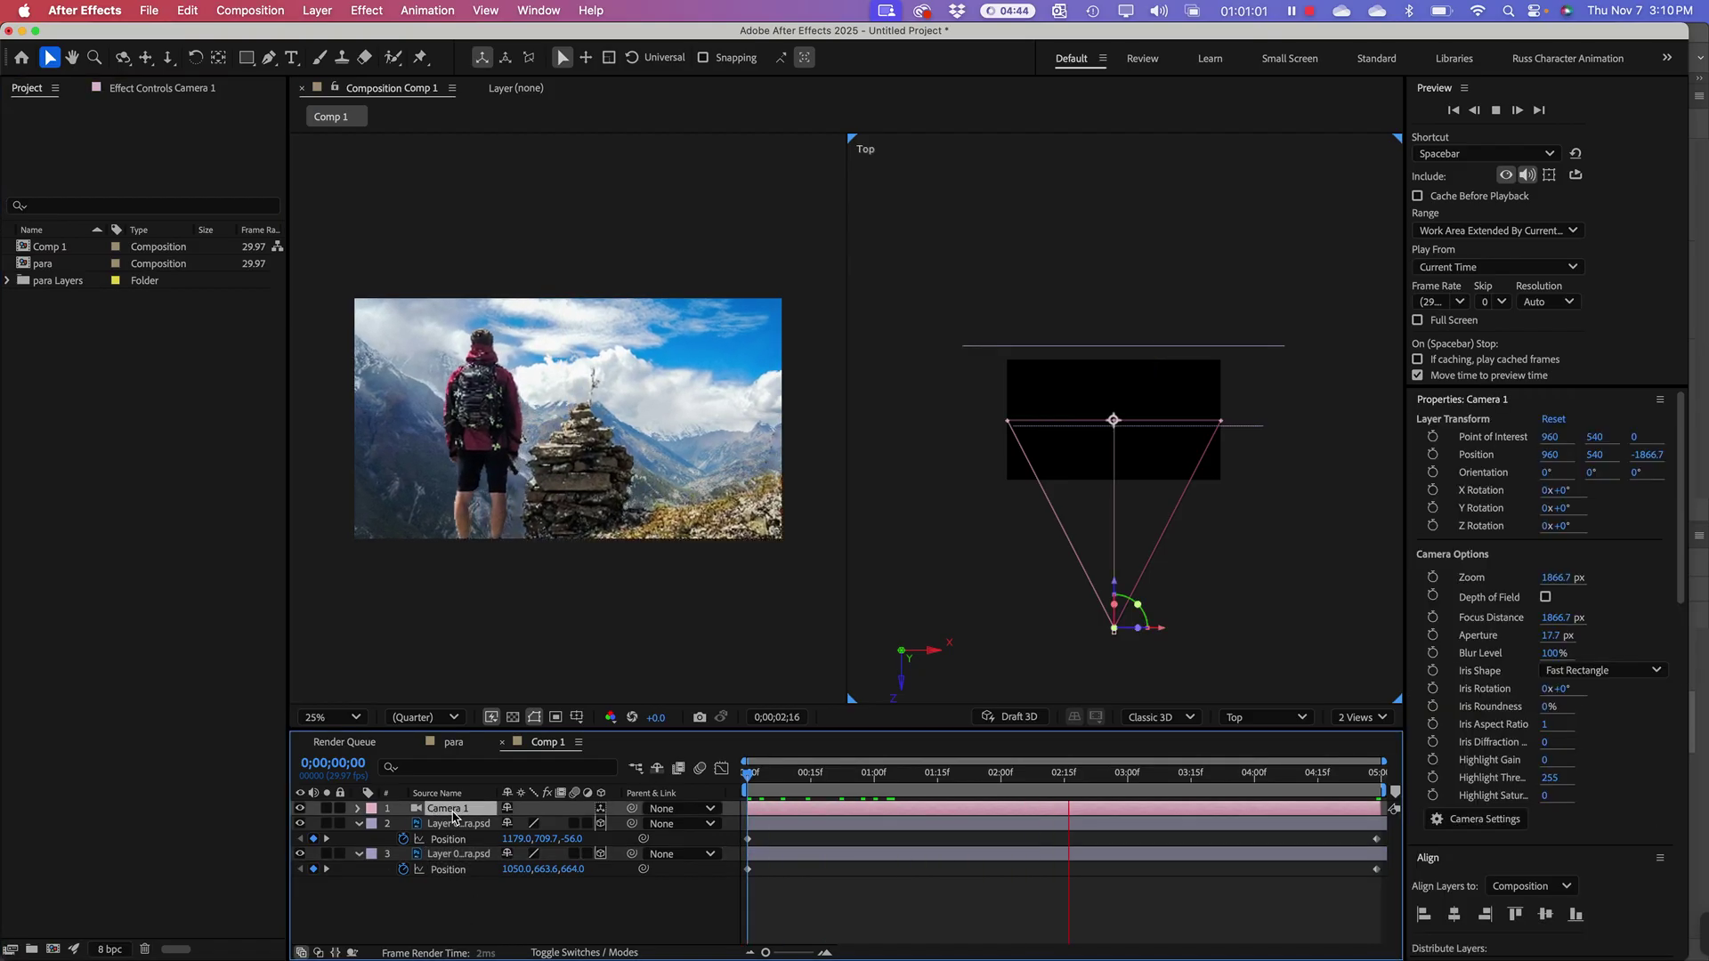
pyautogui.click(455, 926)
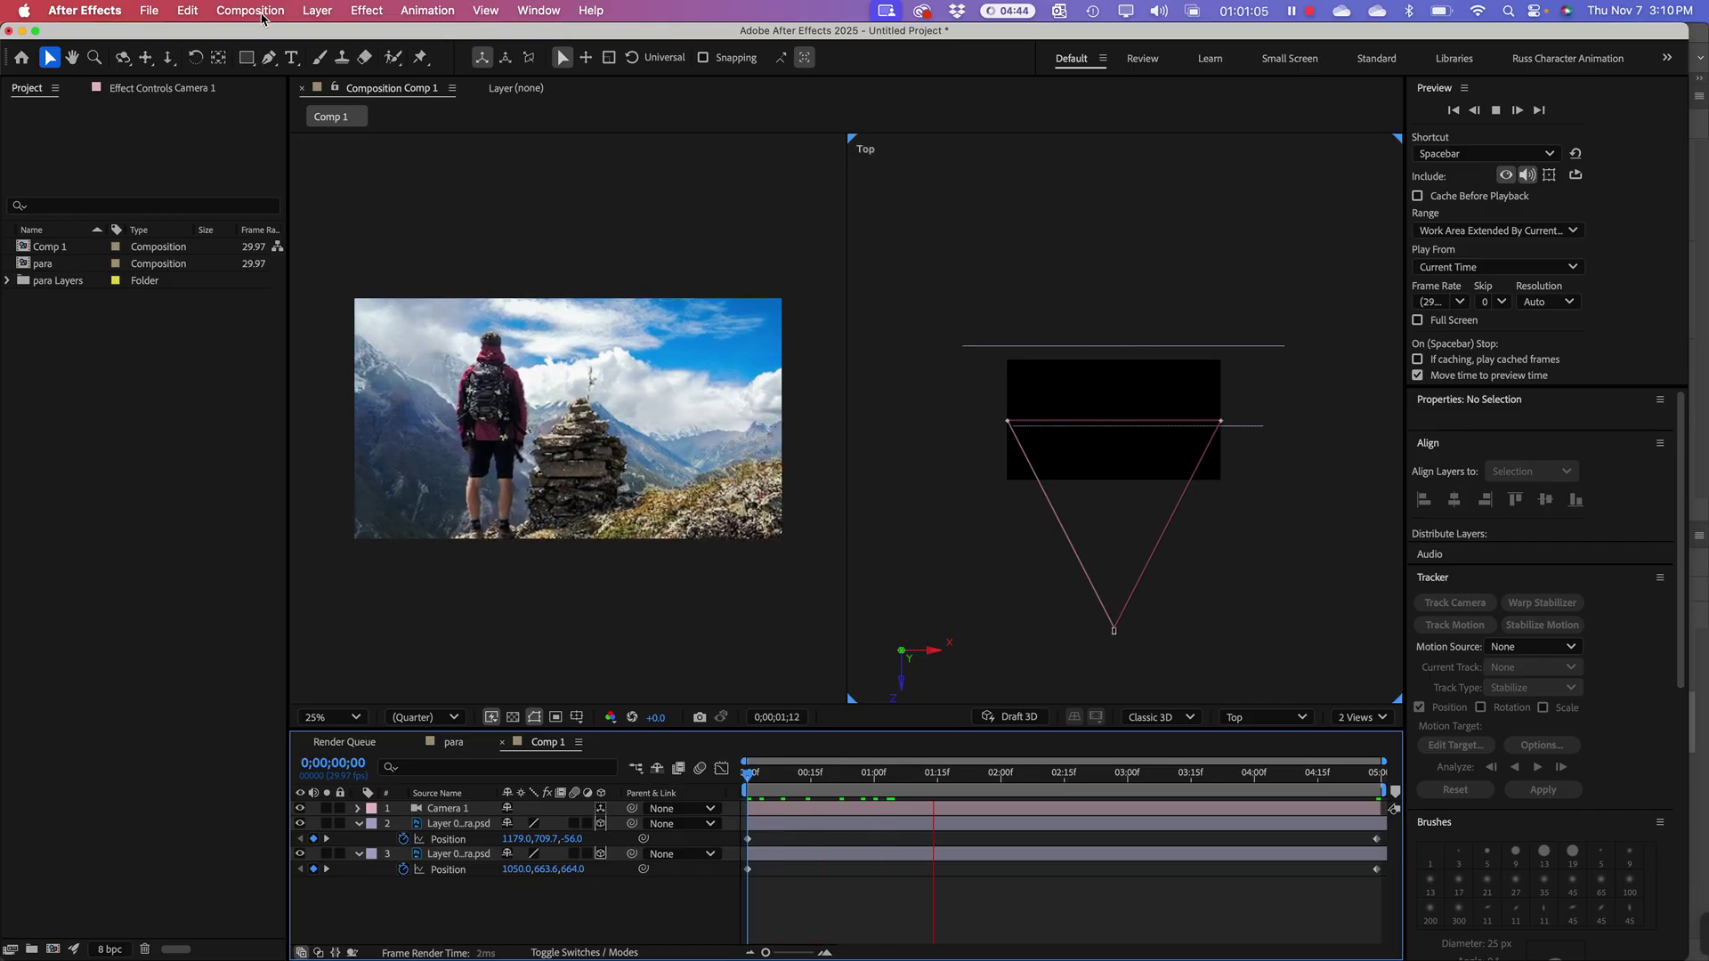
pyautogui.press('space')
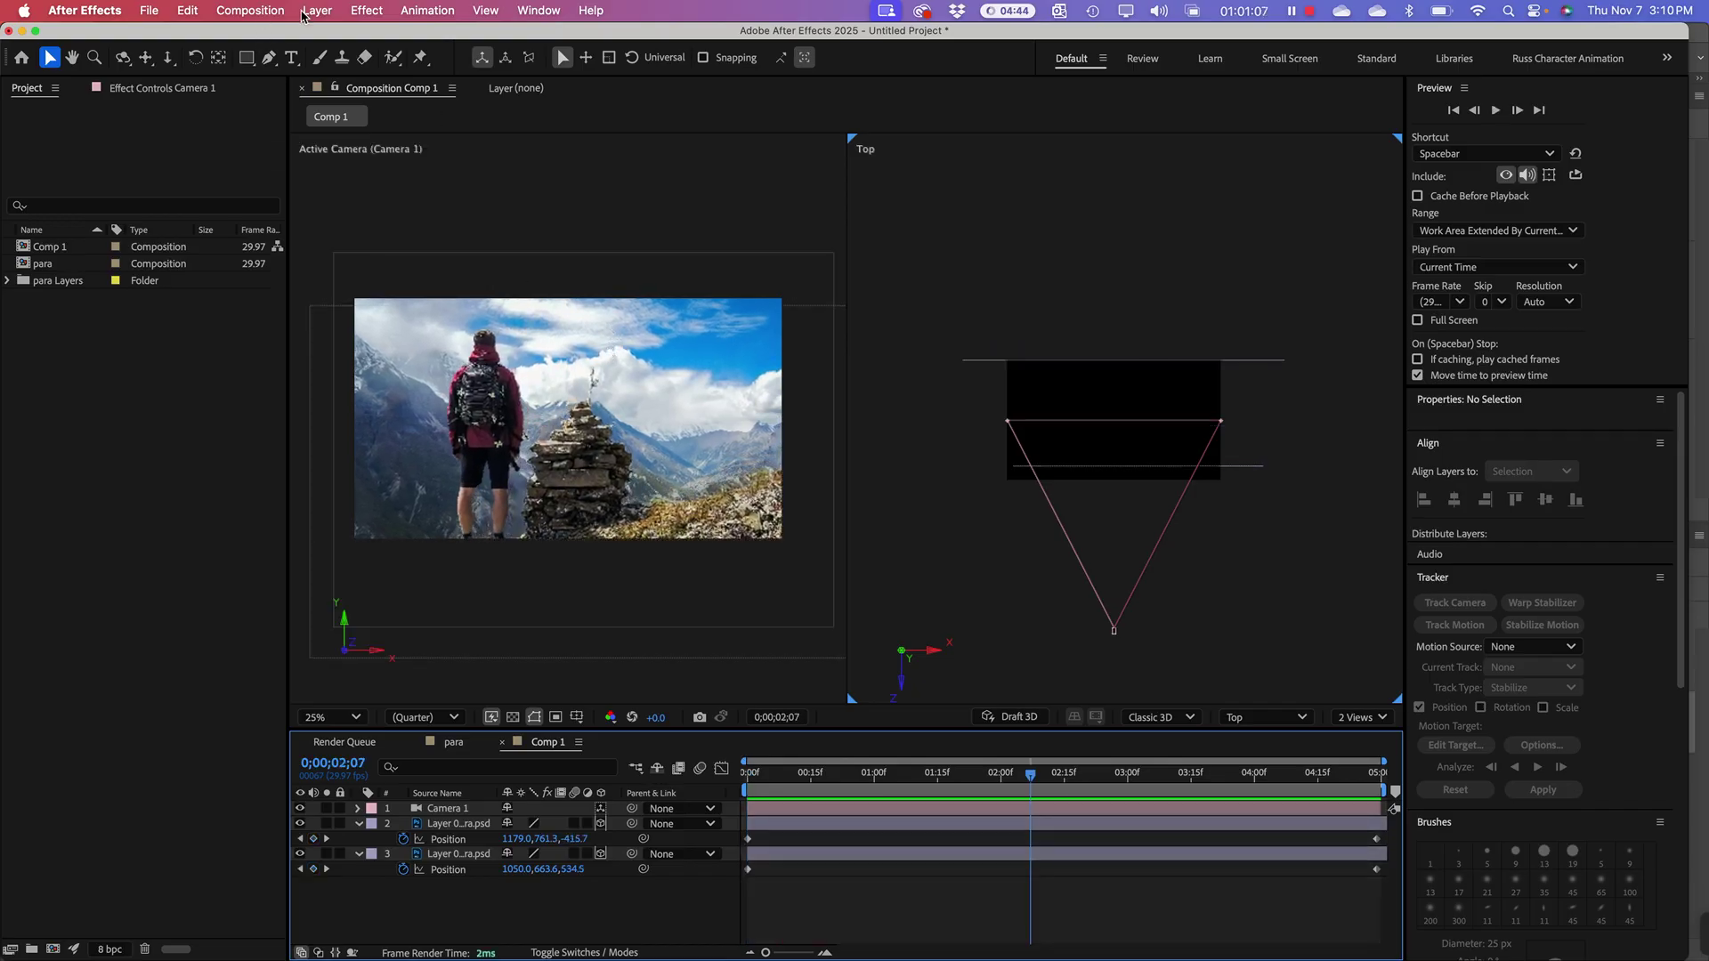
# Step: Create Adjustment Layer 1 at the top of Comp 1 from the Layer > New menu
pyautogui.click(302, 14)
pyautogui.moveTo(329, 37)
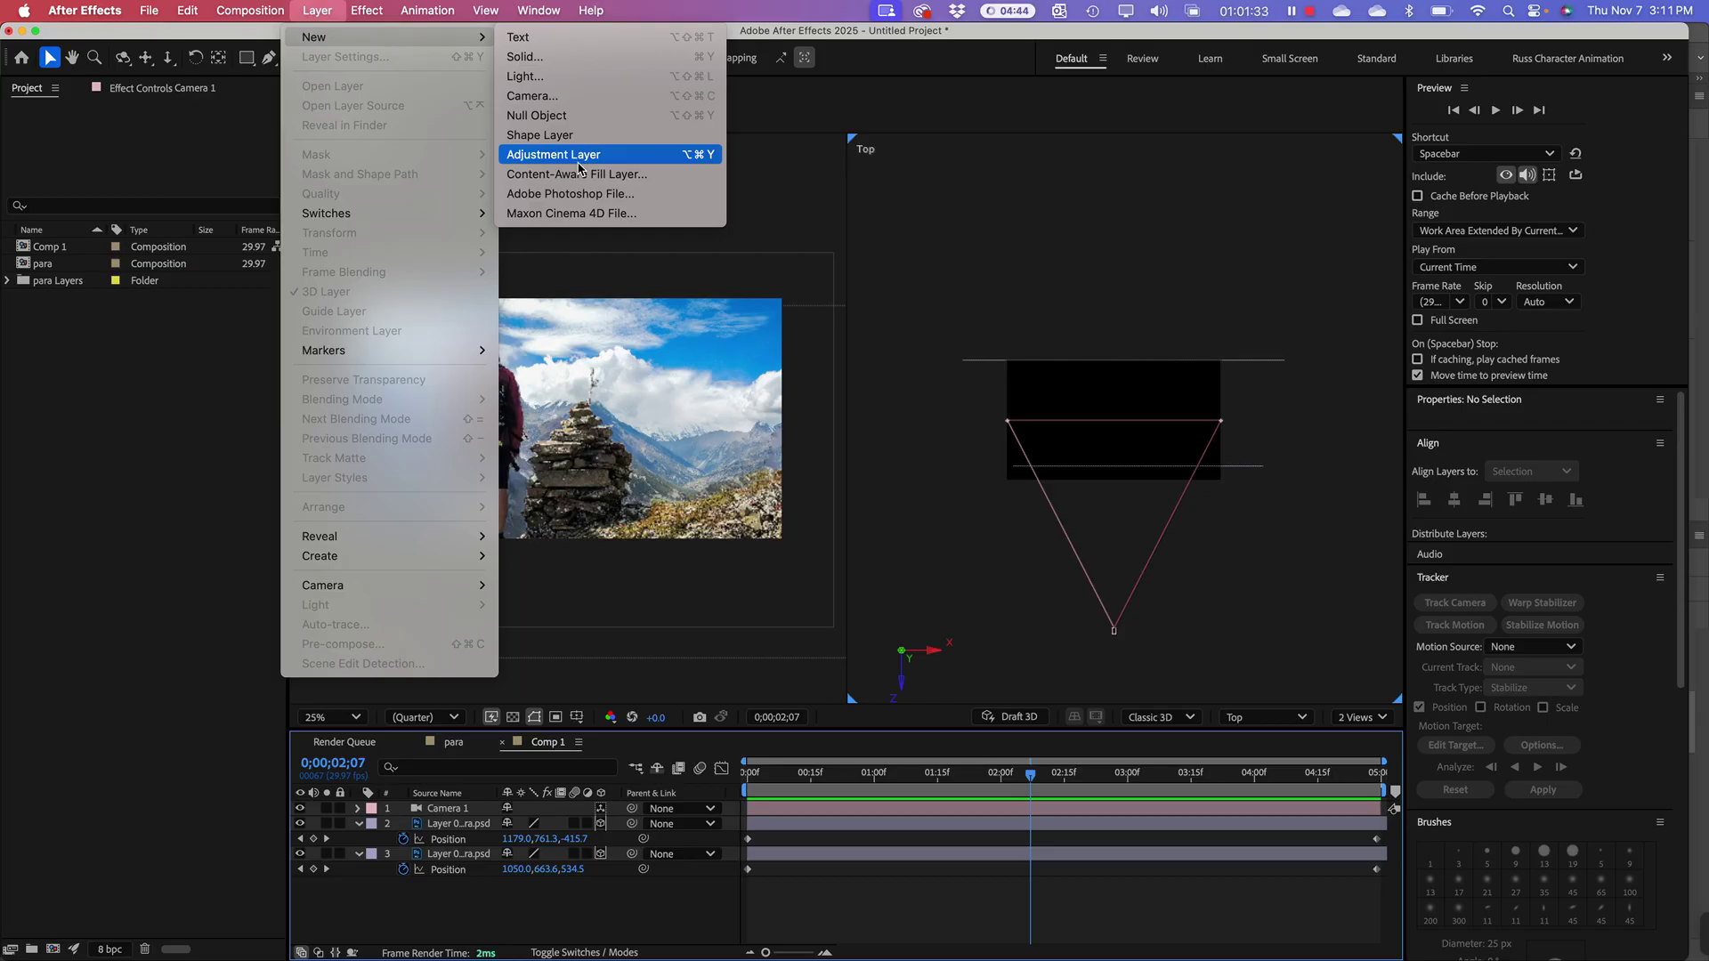
pyautogui.click(564, 159)
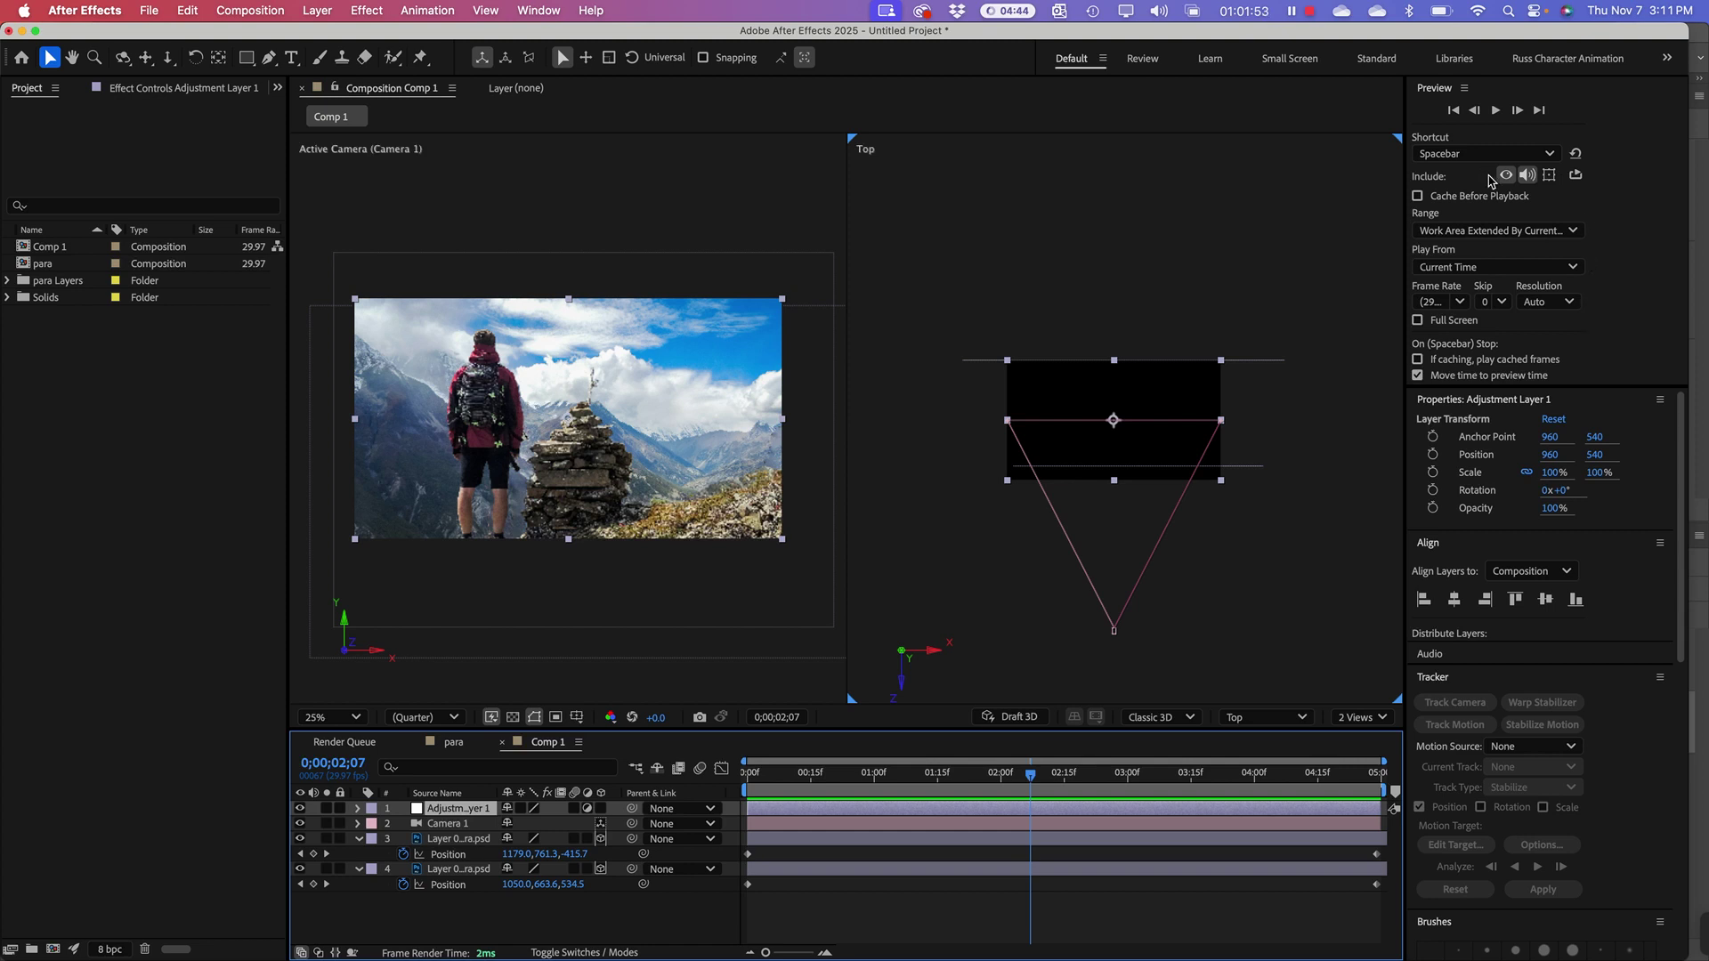
# Step: Scroll through the right-hand panel stack, then bring up the Window menu's panel list
pyautogui.scroll(-10, 1535, 418)
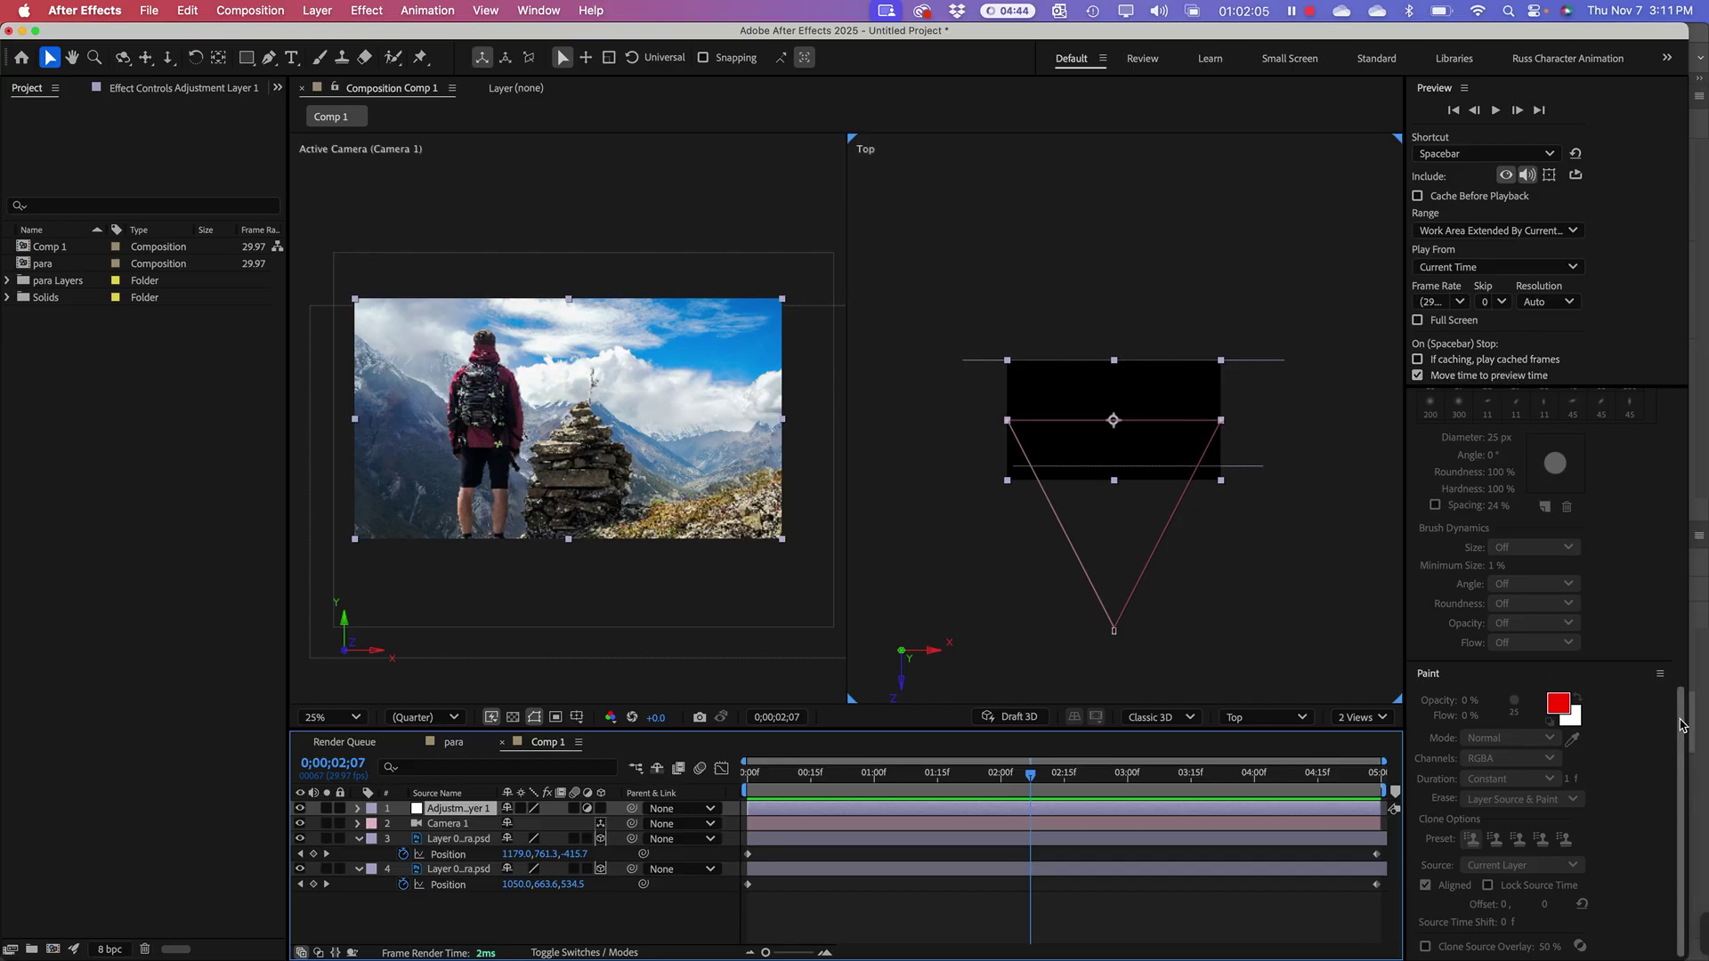
pyautogui.moveTo(1680, 724)
pyautogui.mouseDown()
pyautogui.moveTo(1672, 507)
pyautogui.moveTo(1643, 407)
pyautogui.mouseUp()
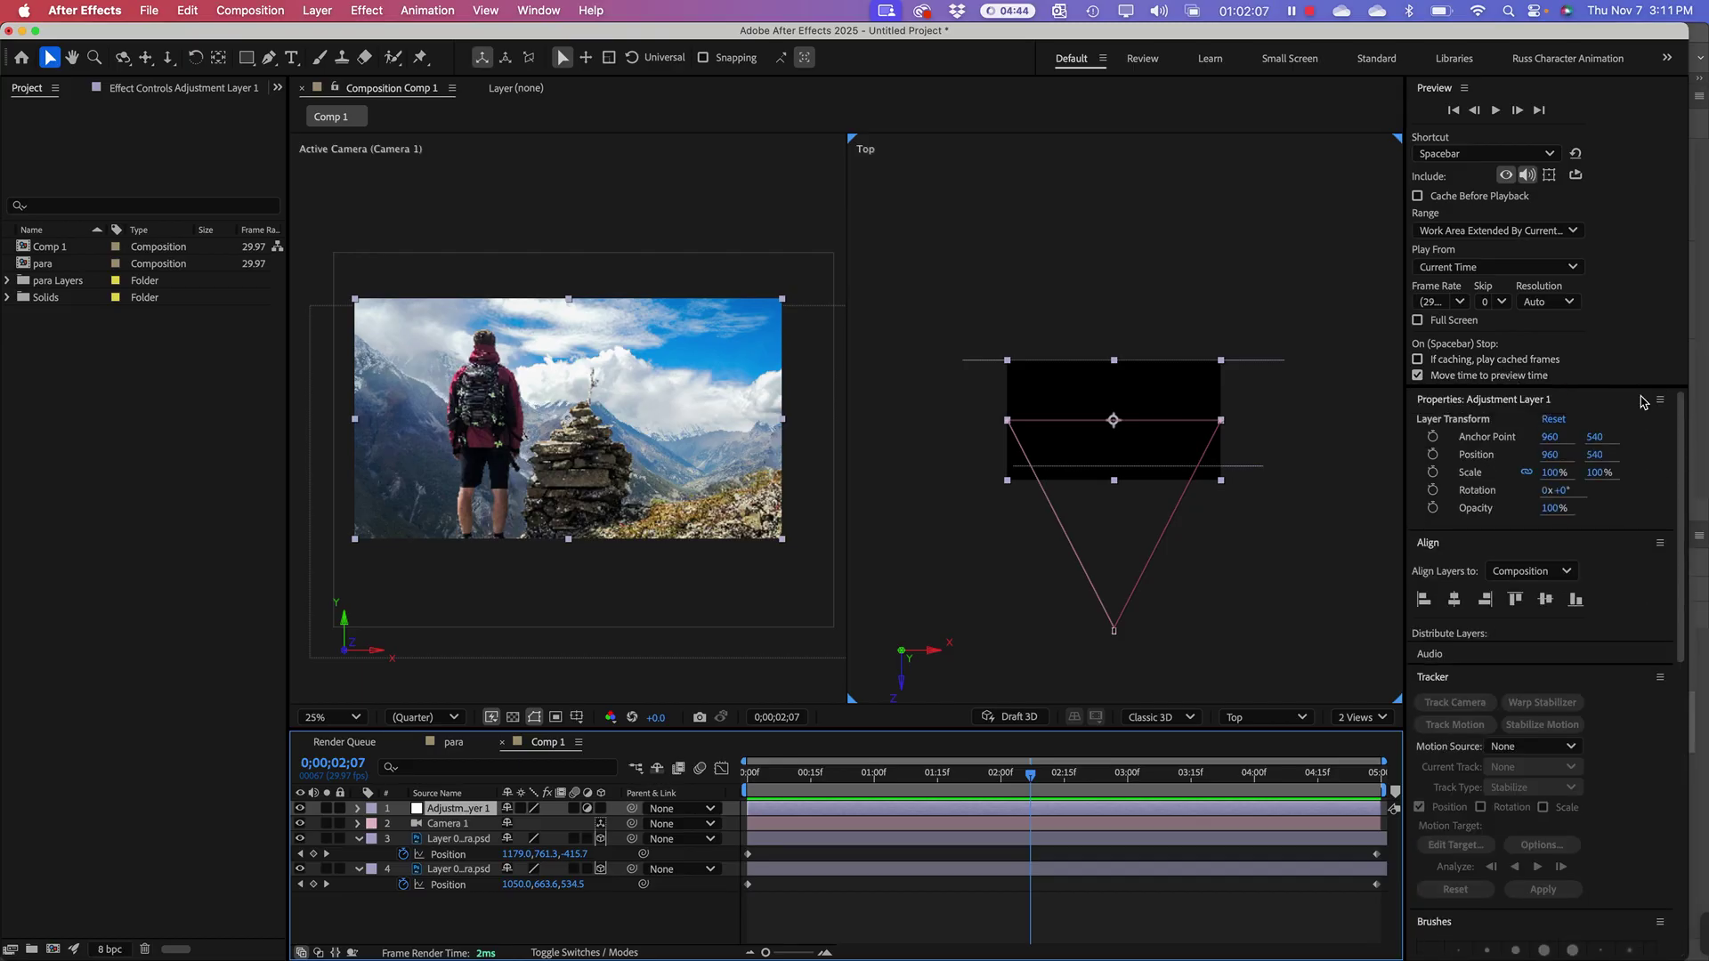
pyautogui.scroll(-3, 1651, 454)
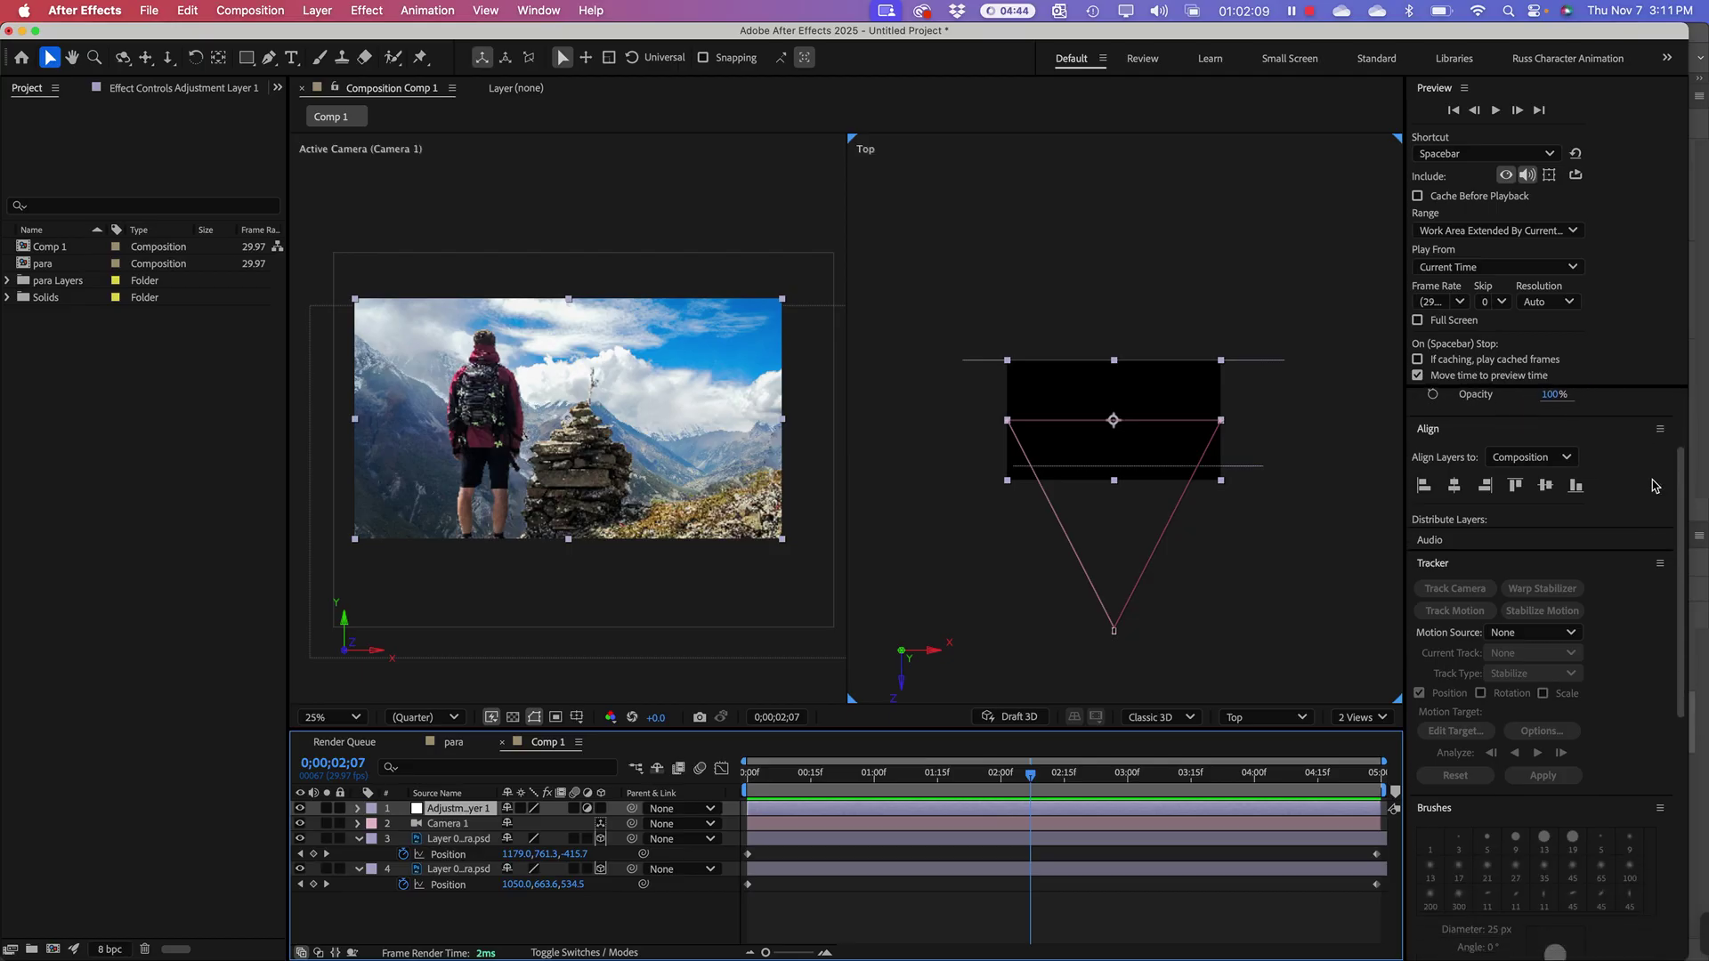
pyautogui.scroll(3, 1653, 445)
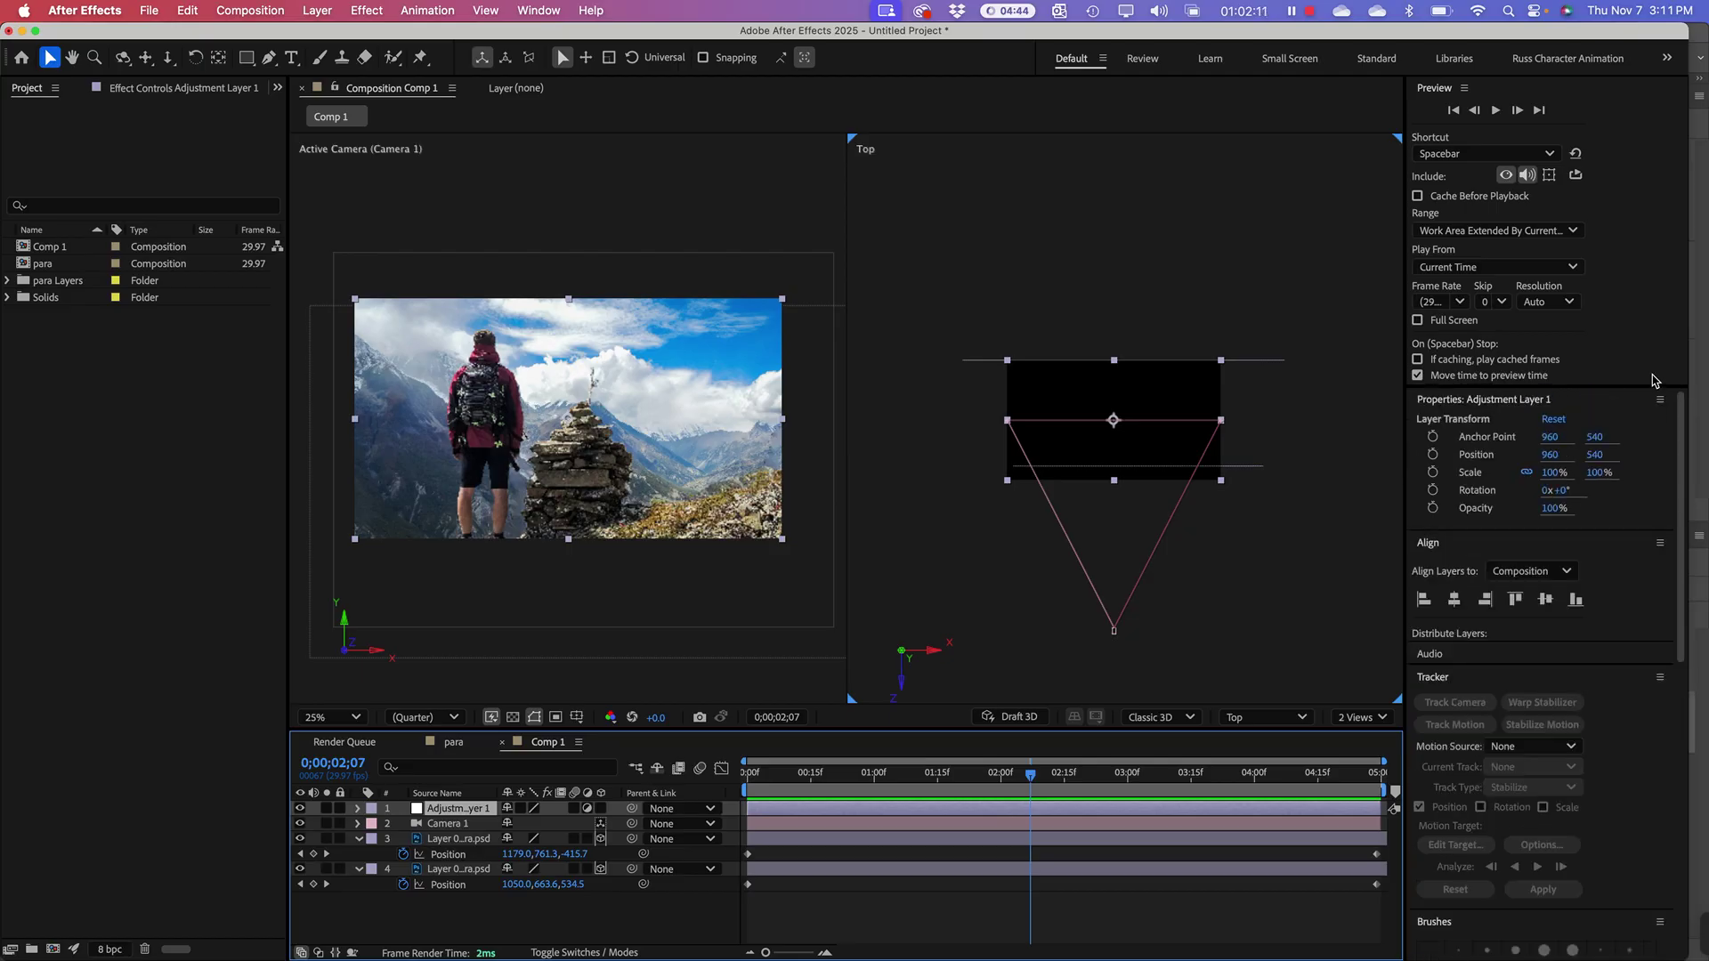
pyautogui.click(540, 12)
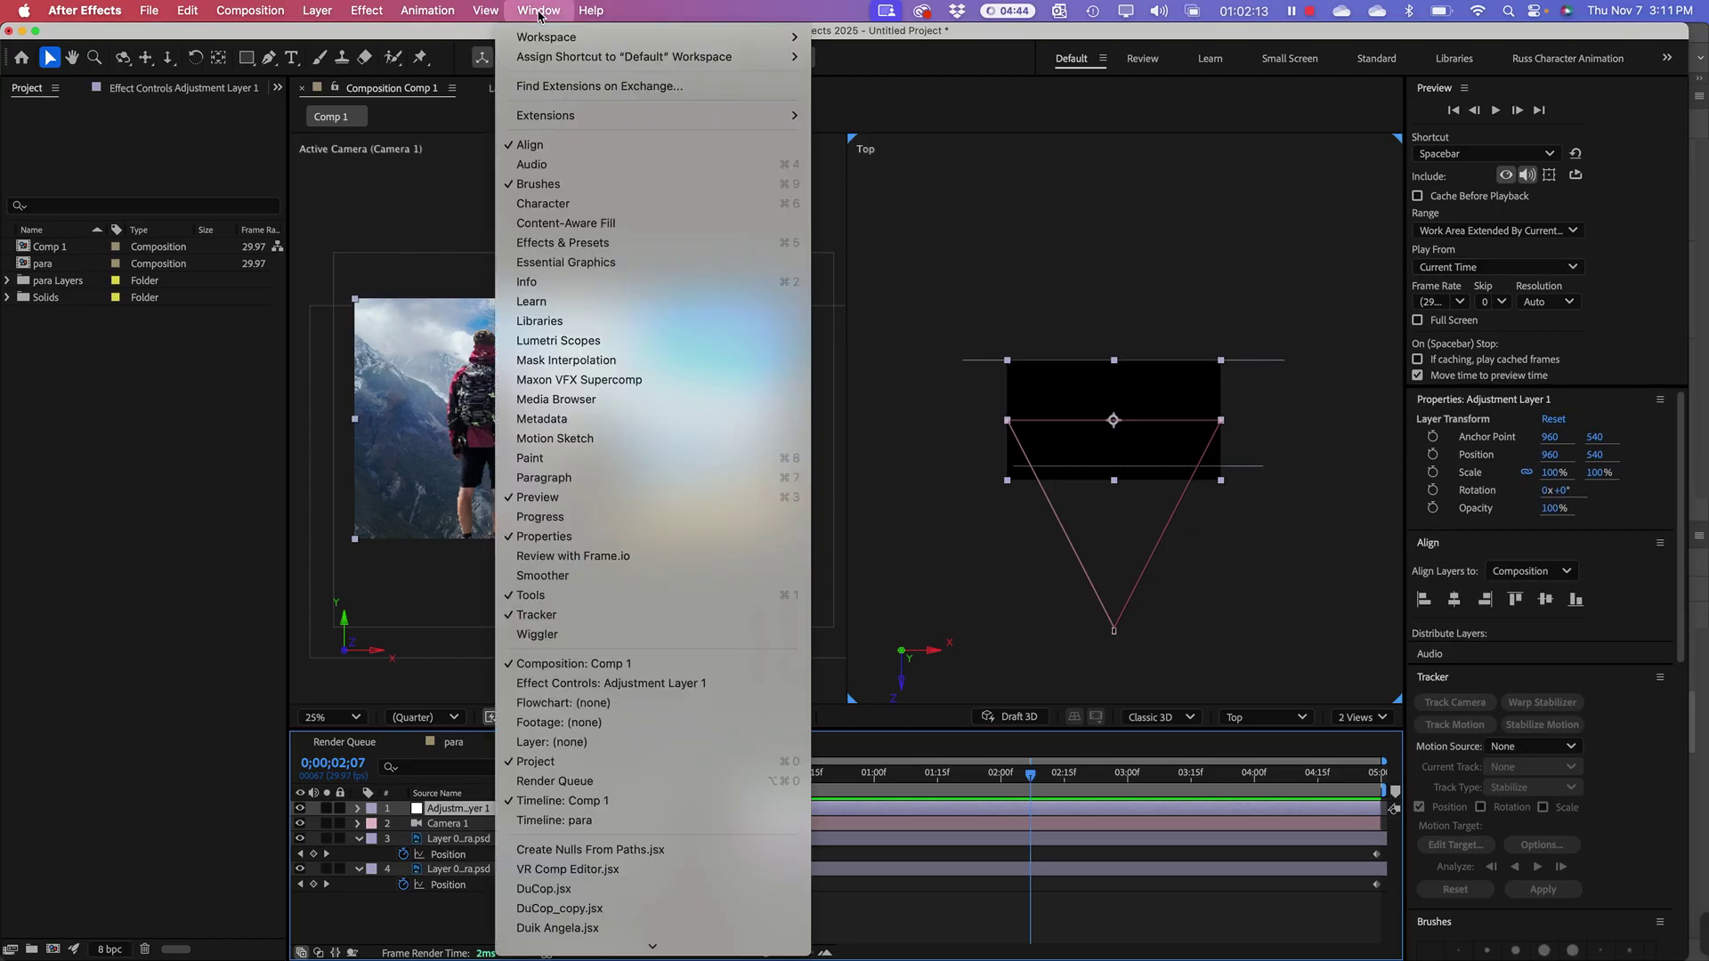
# Step: Search 'vignette' in Effects & Presets and apply CC Vignette to Adjustment Layer 1
pyautogui.click(583, 243)
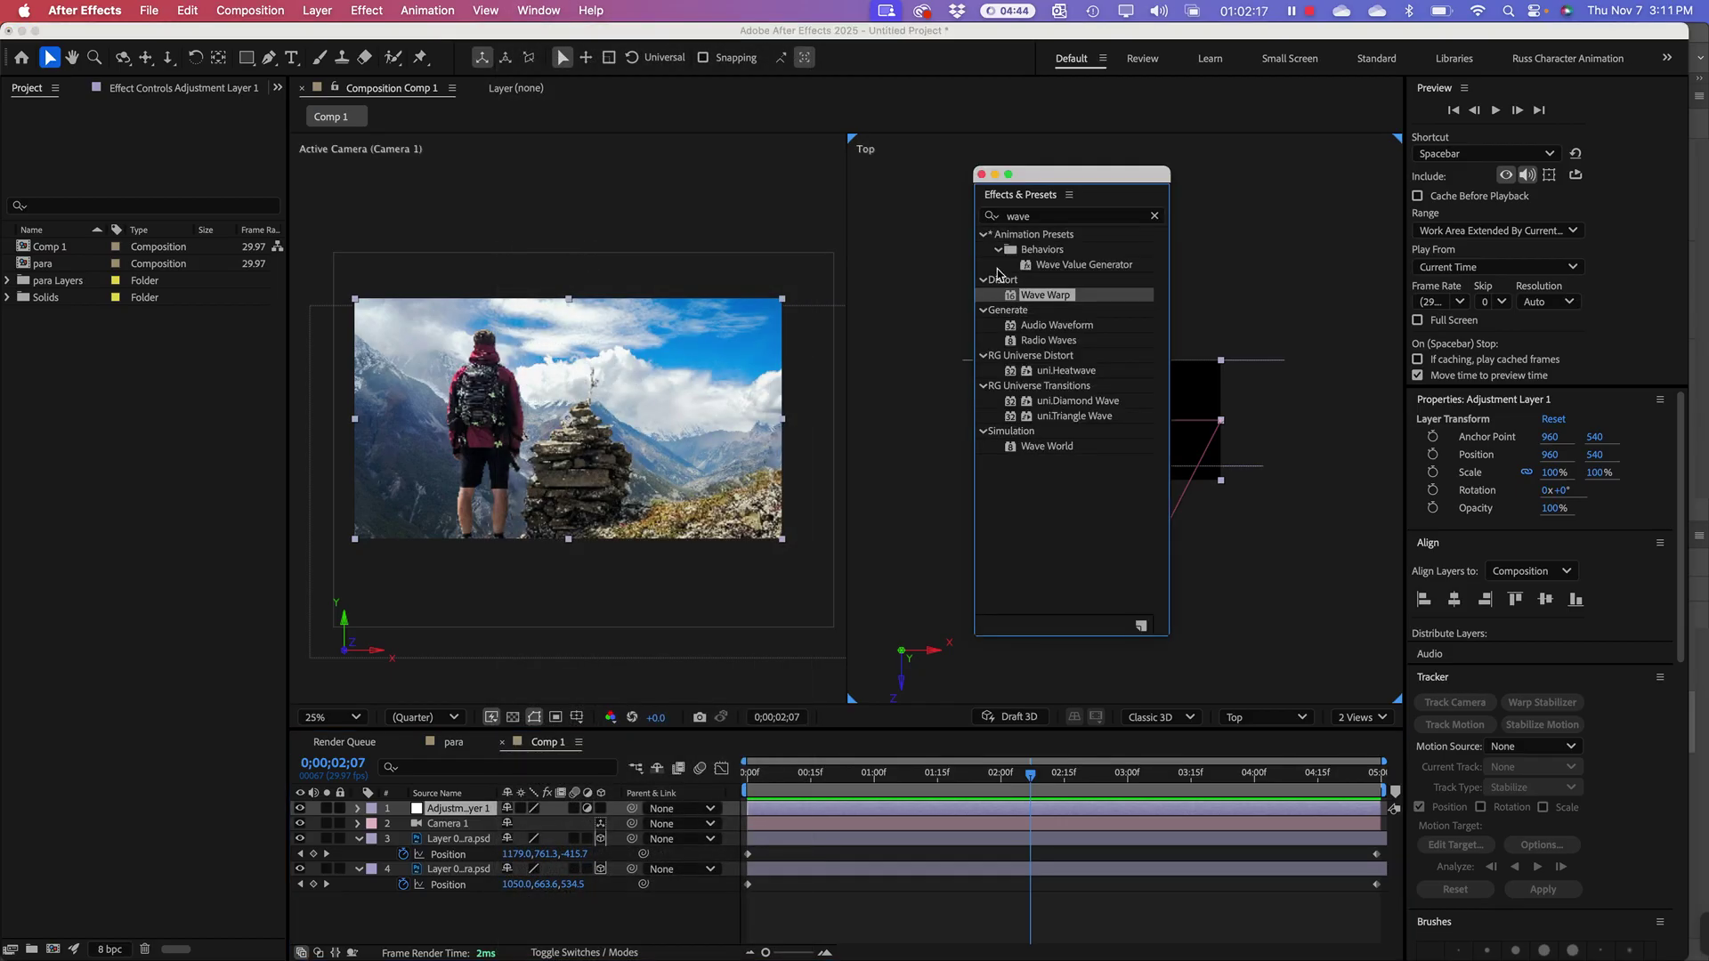
pyautogui.moveTo(1103, 177); pyautogui.dragTo(1437, 77)
pyautogui.click(1382, 119)
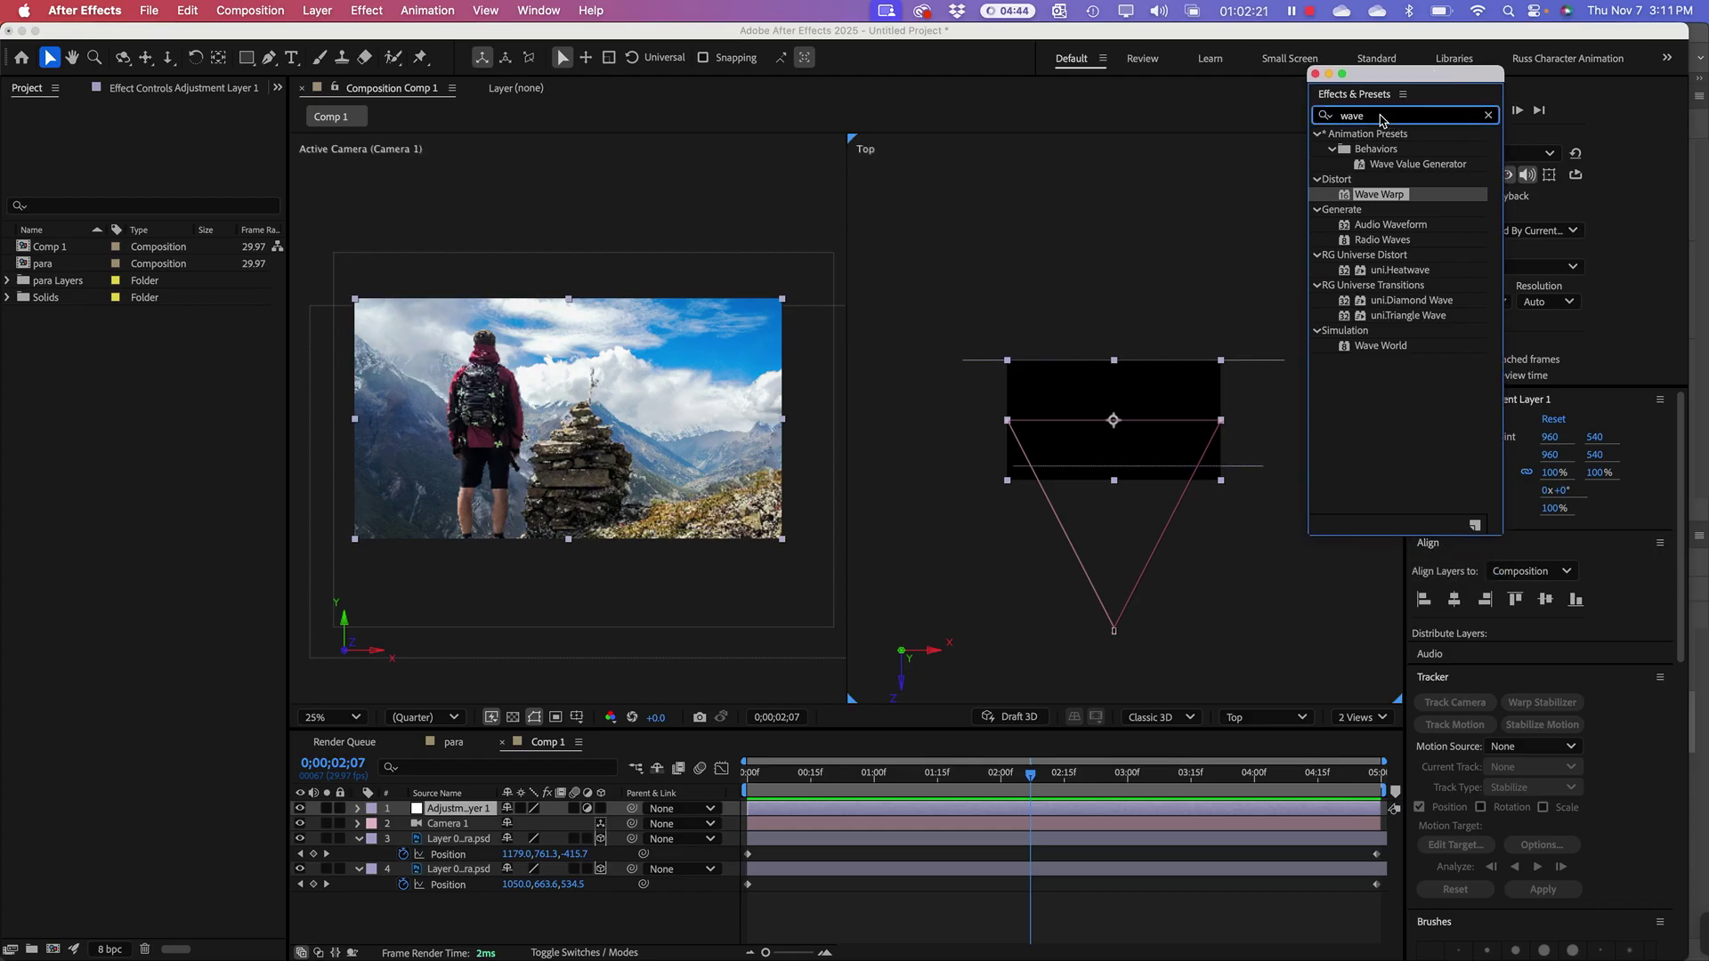
pyautogui.doubleClick(1382, 119)
pyautogui.press('BackSpace')
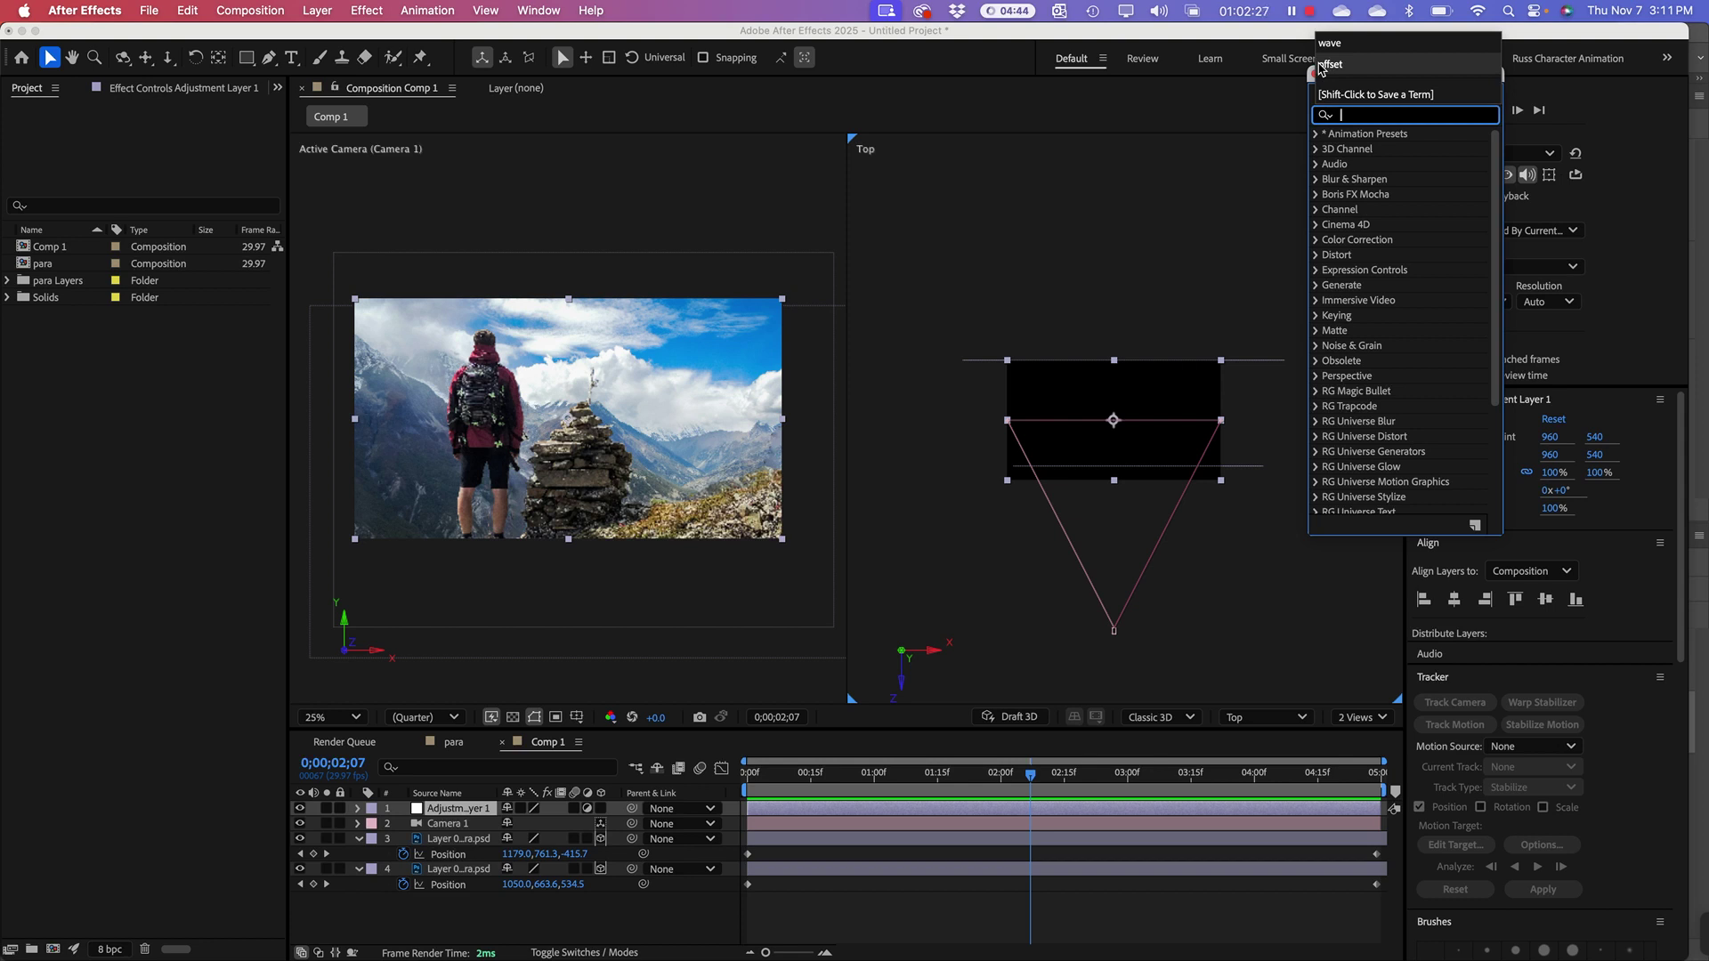
pyautogui.write('vignette')
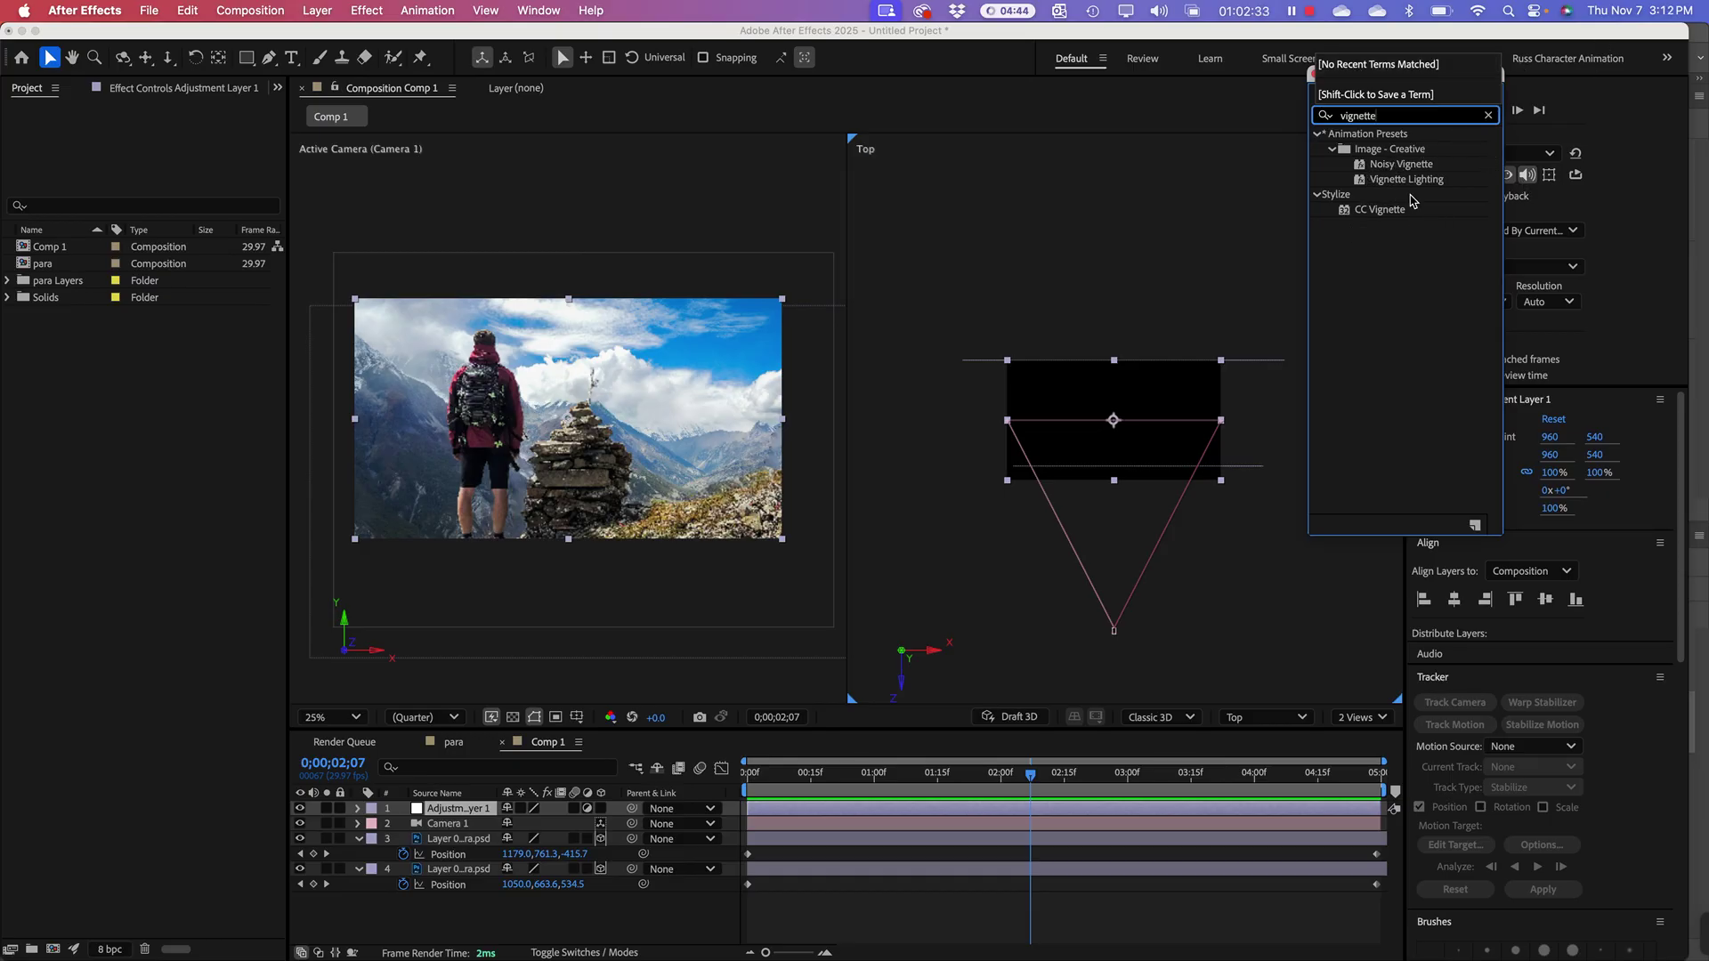
pyautogui.click(1378, 211)
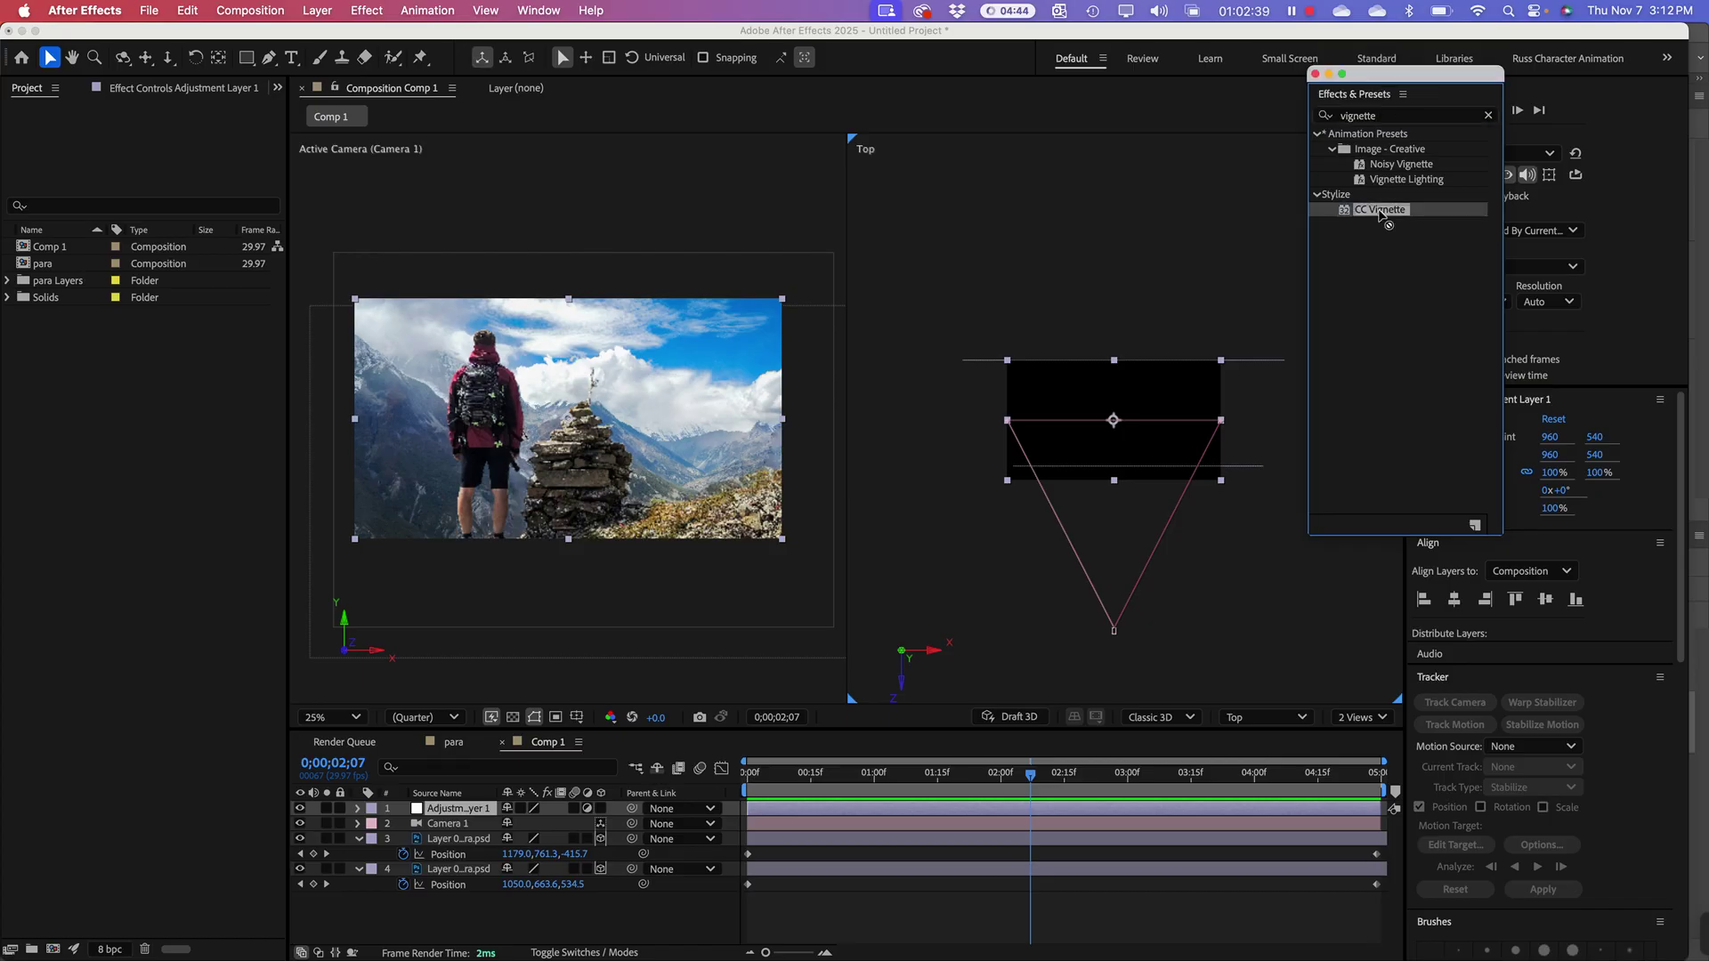
pyautogui.moveTo(1389, 213); pyautogui.dragTo(446, 812)
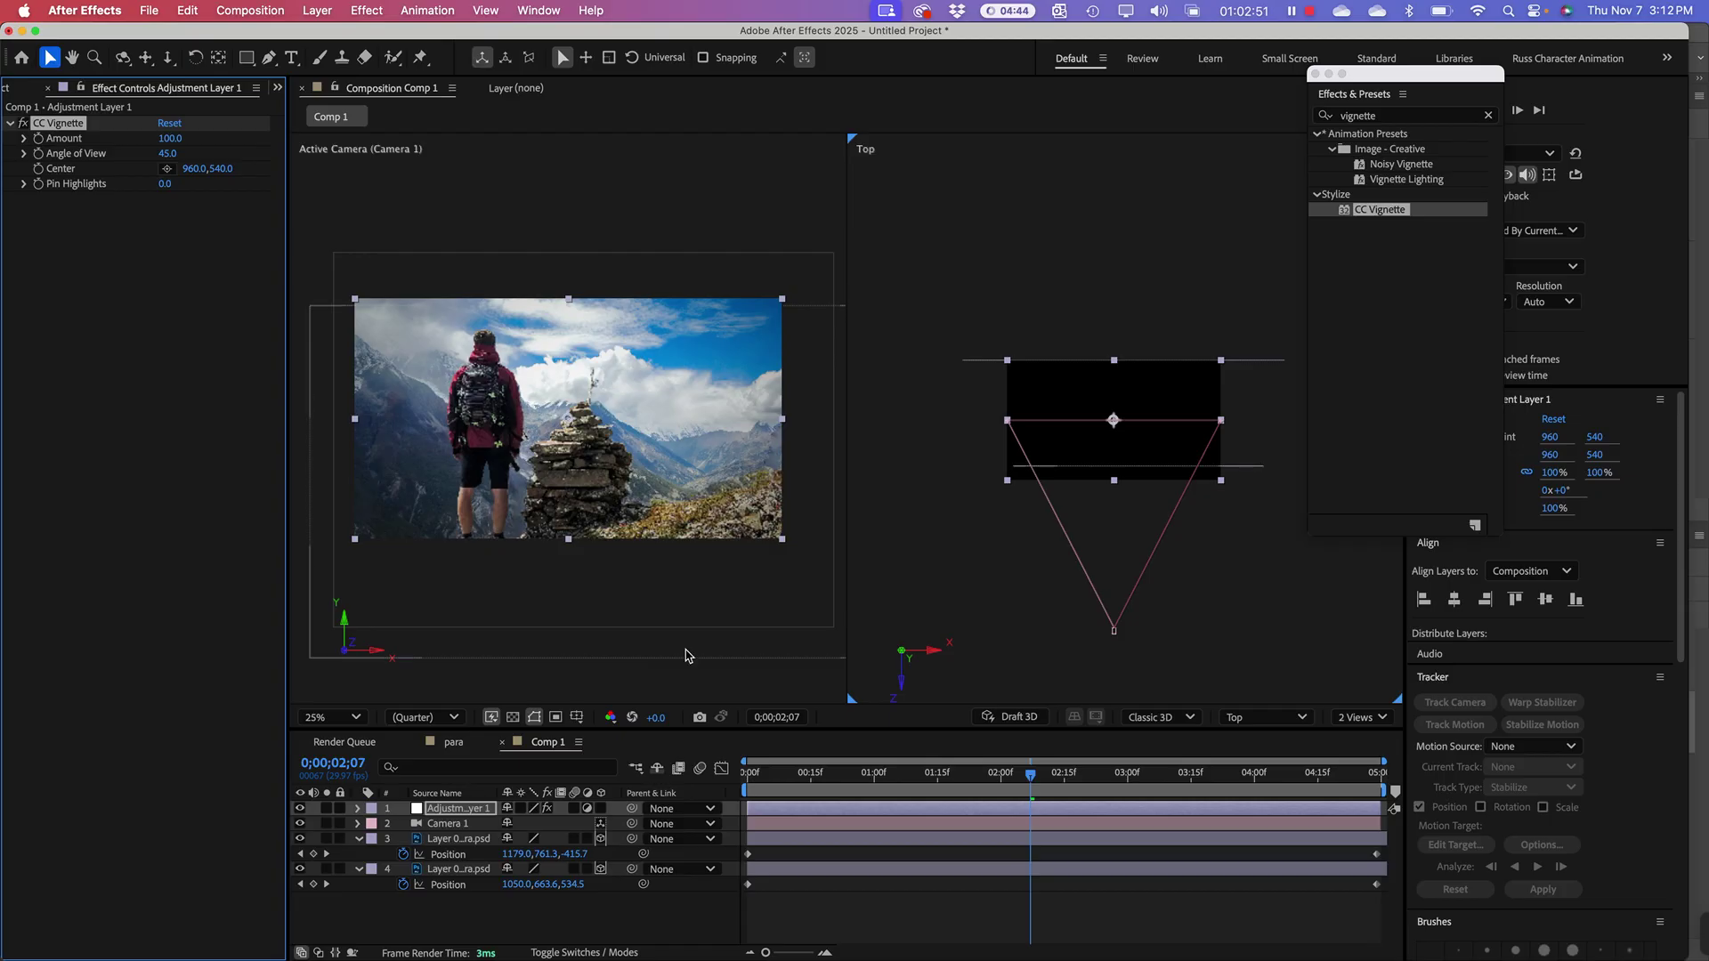
# Step: Reveal CC Vignette's settings on Adjustment Layer 1 and raise Amount to about 166
pyautogui.click(427, 811)
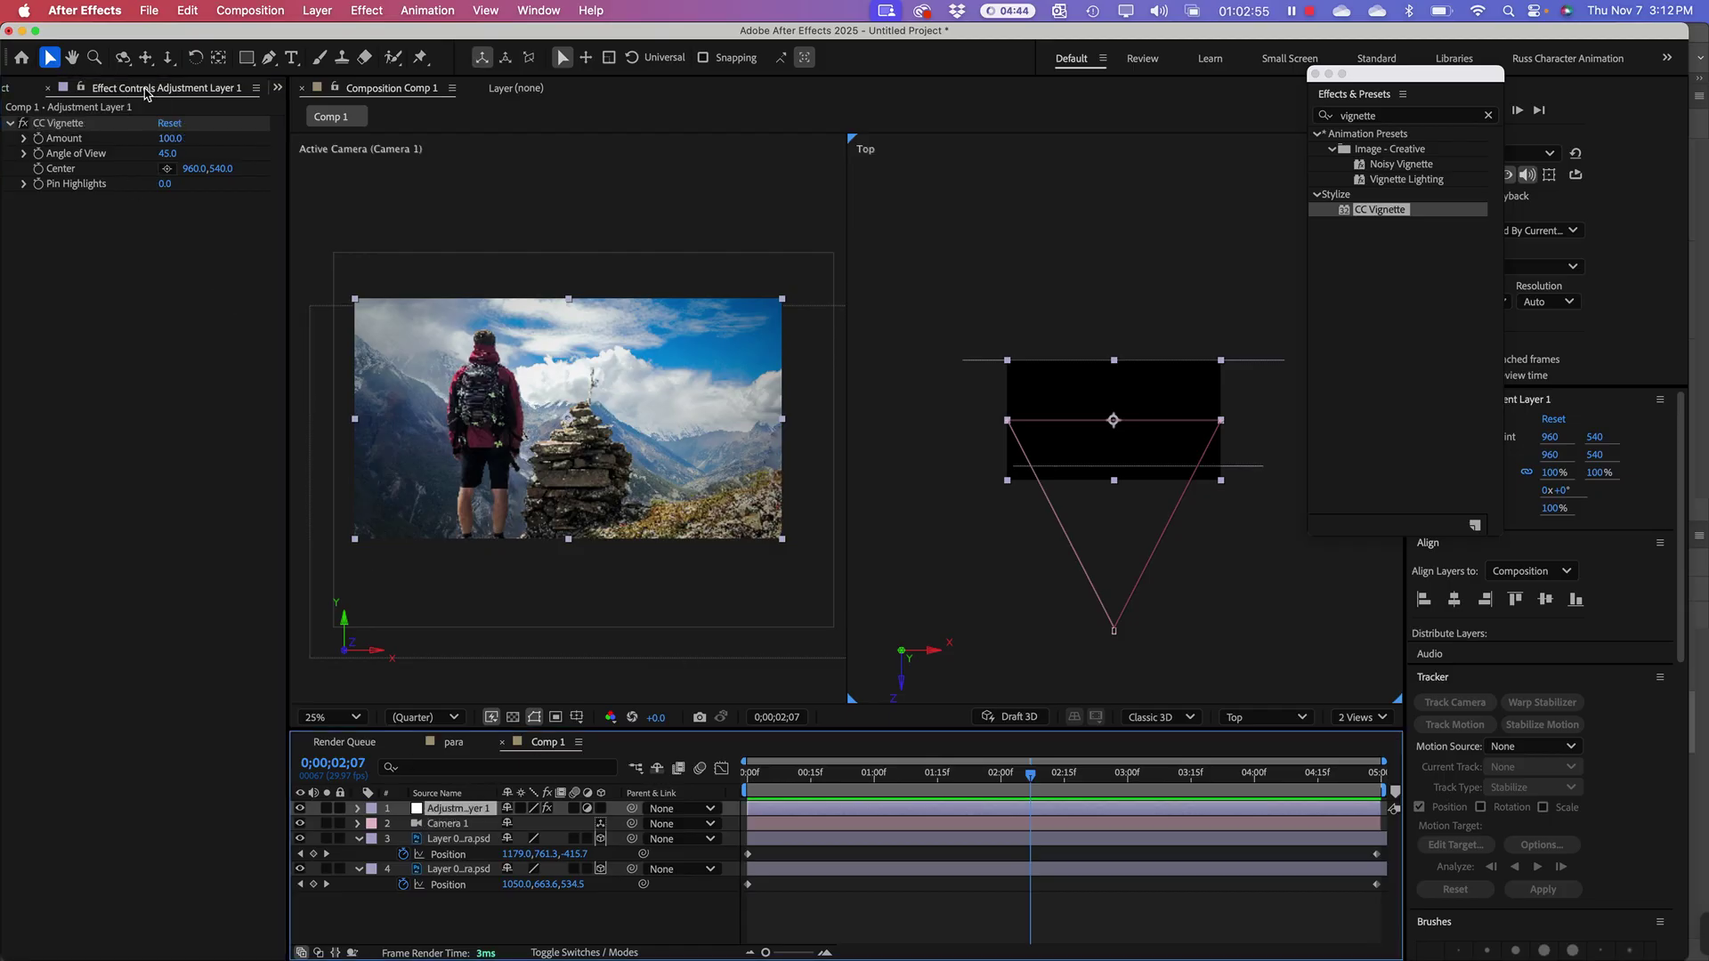
pyautogui.click(359, 810)
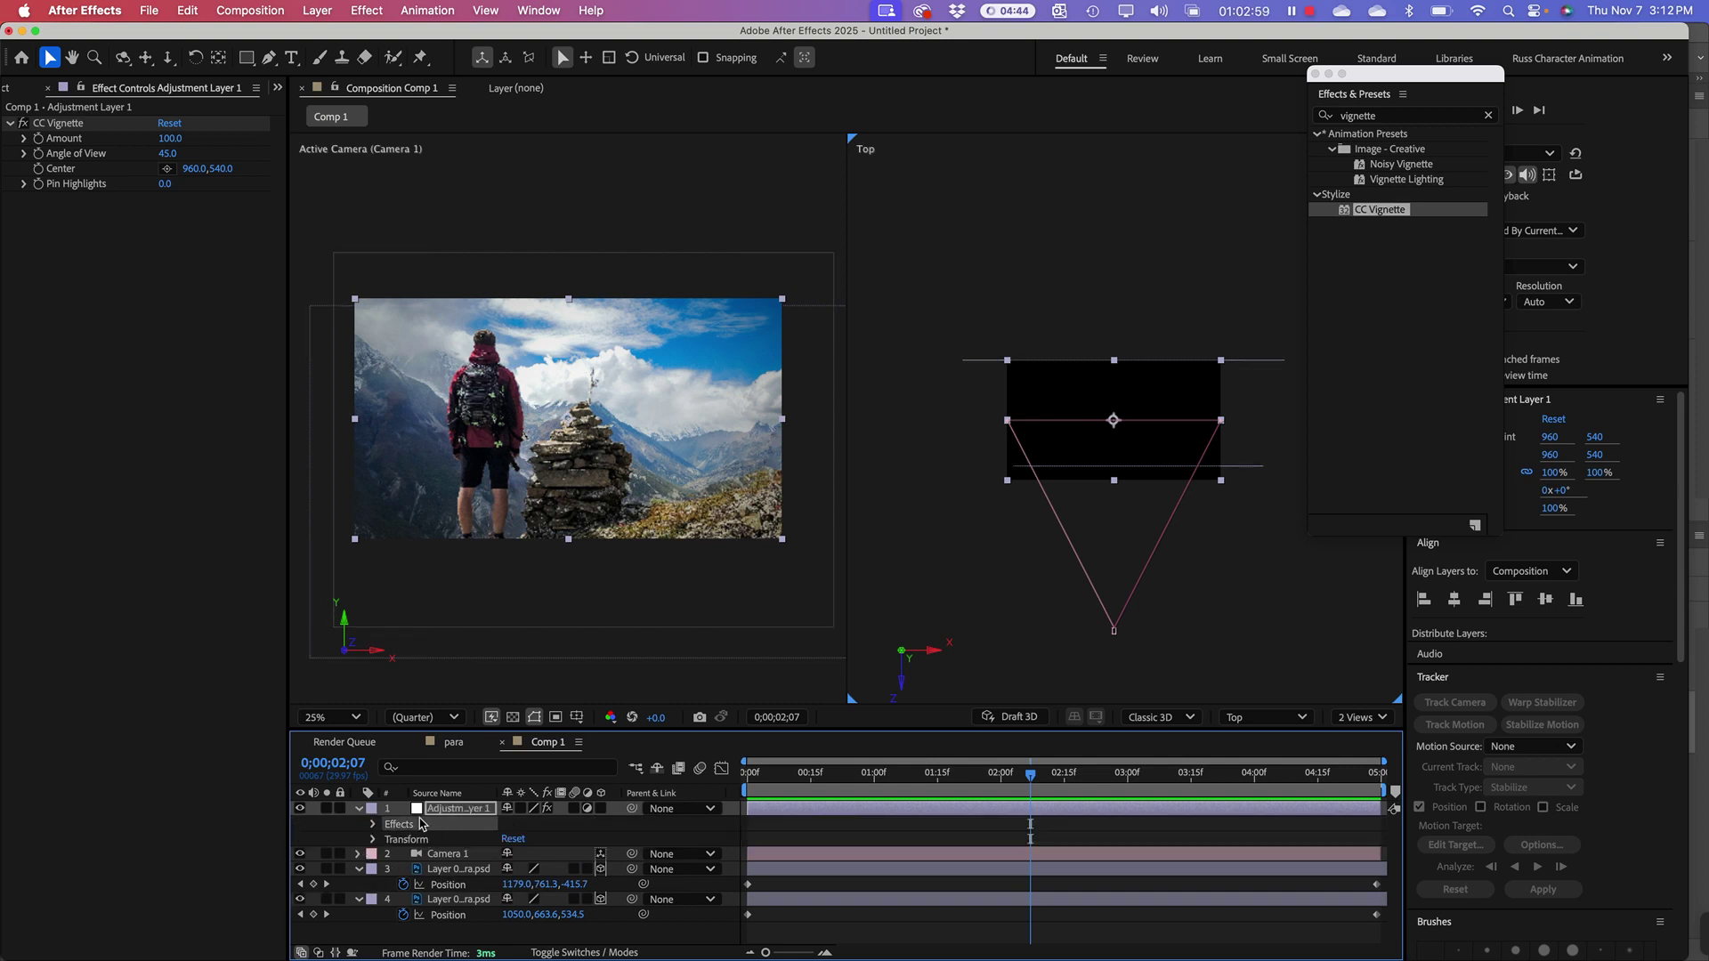
pyautogui.click(374, 825)
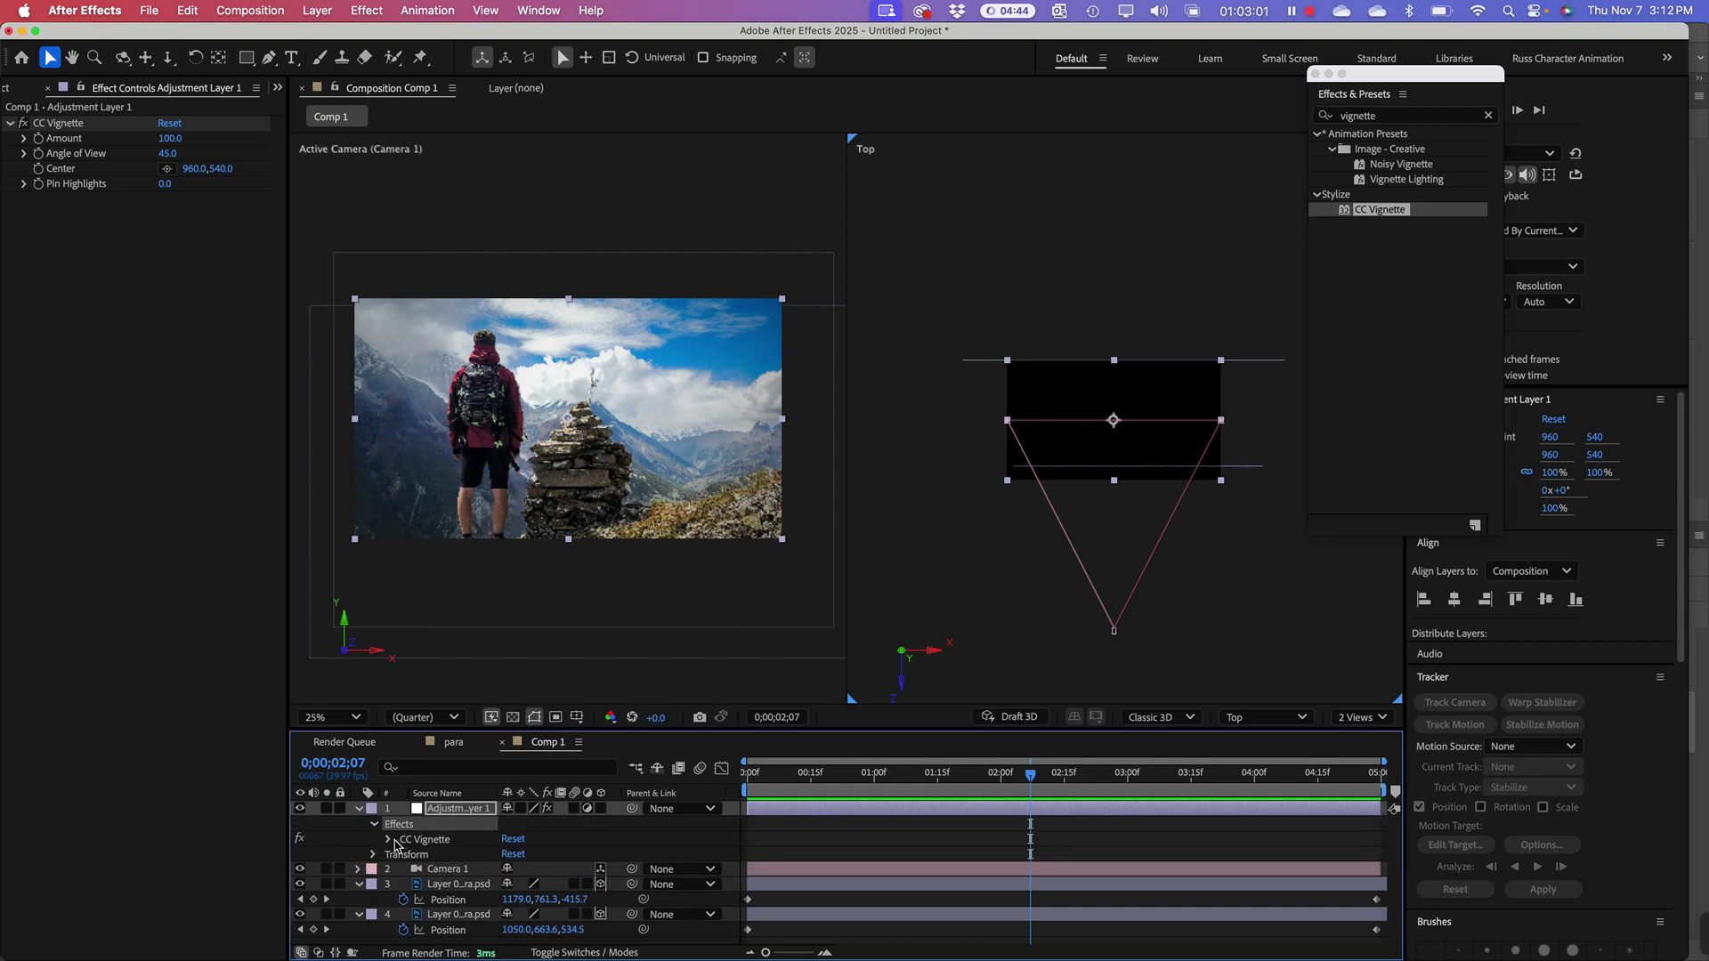
pyautogui.click(390, 840)
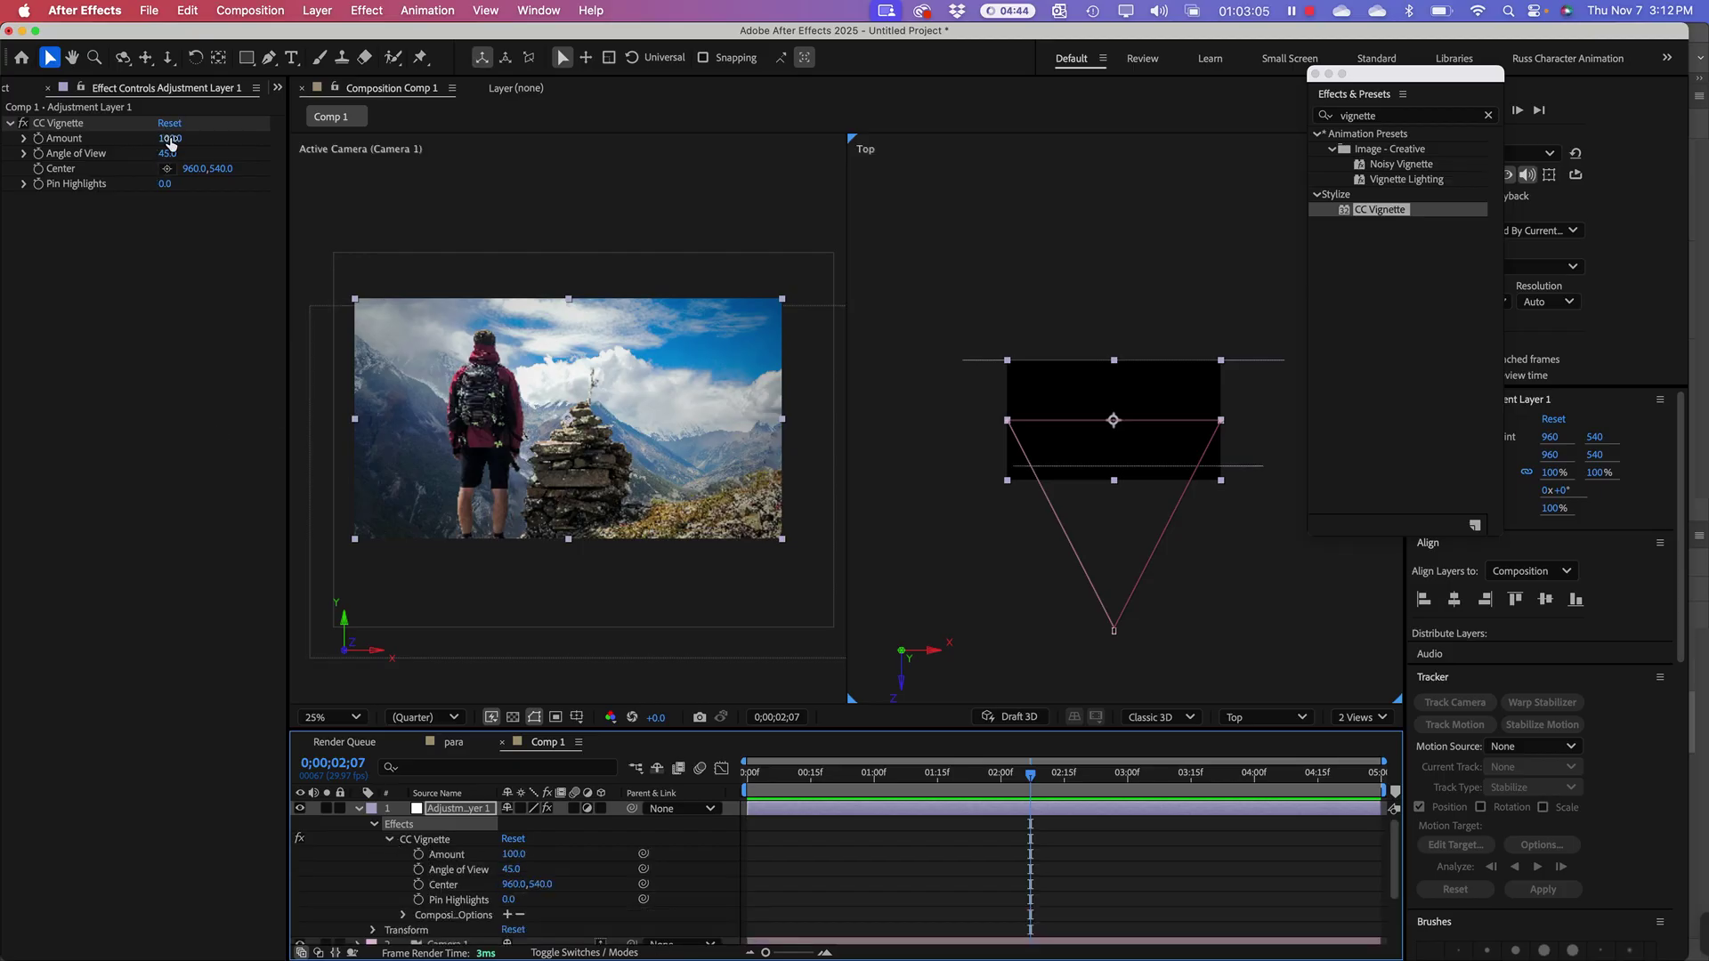
pyautogui.moveTo(170, 142); pyautogui.dragTo(226, 138)
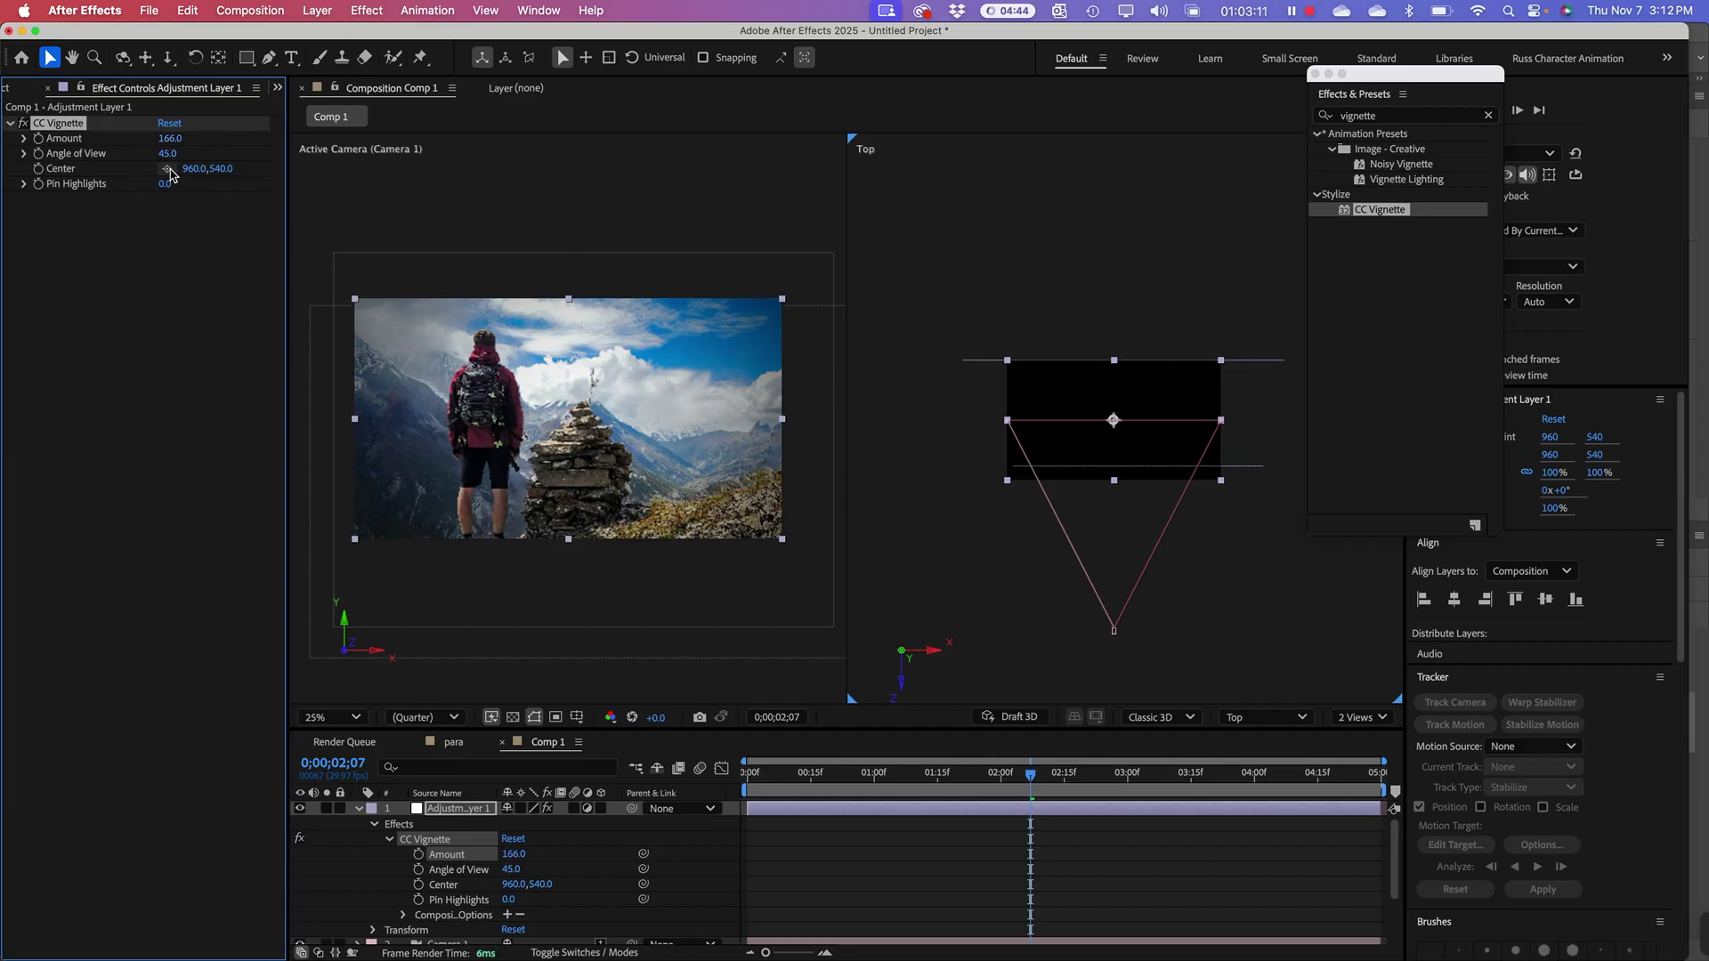
# Step: Set CC Vignette Pin Highlights to 40 and Amount to 177, undoing an accidental layer move
pyautogui.click(168, 169)
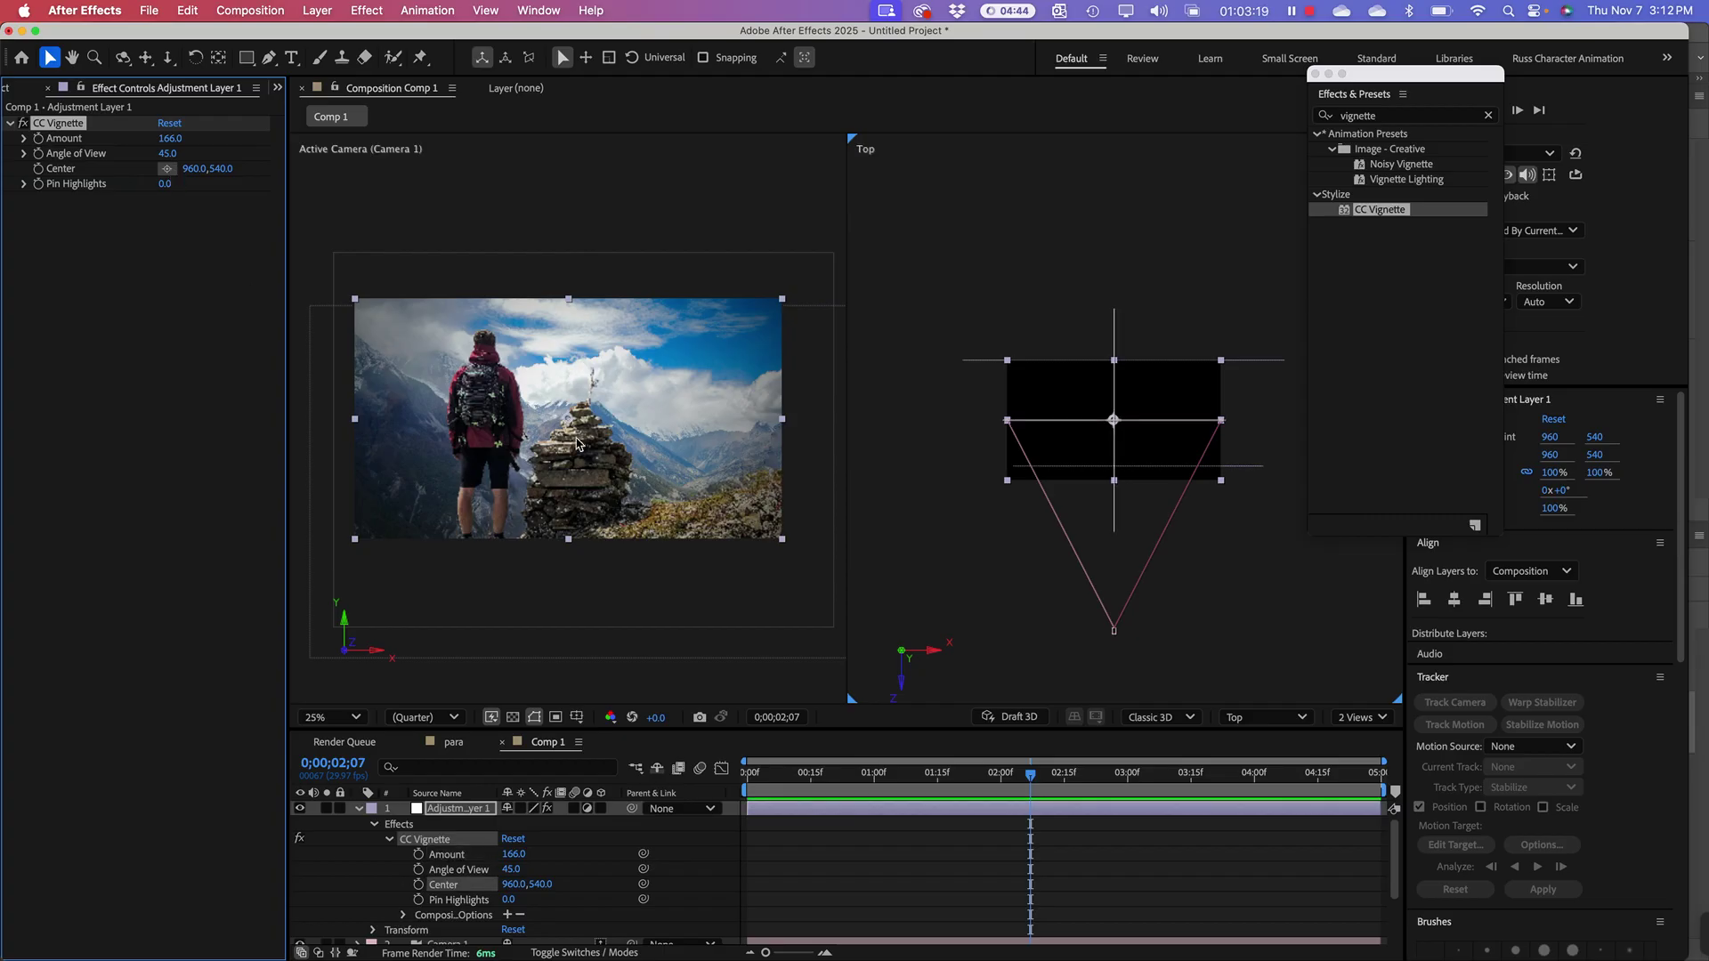
pyautogui.click(495, 434)
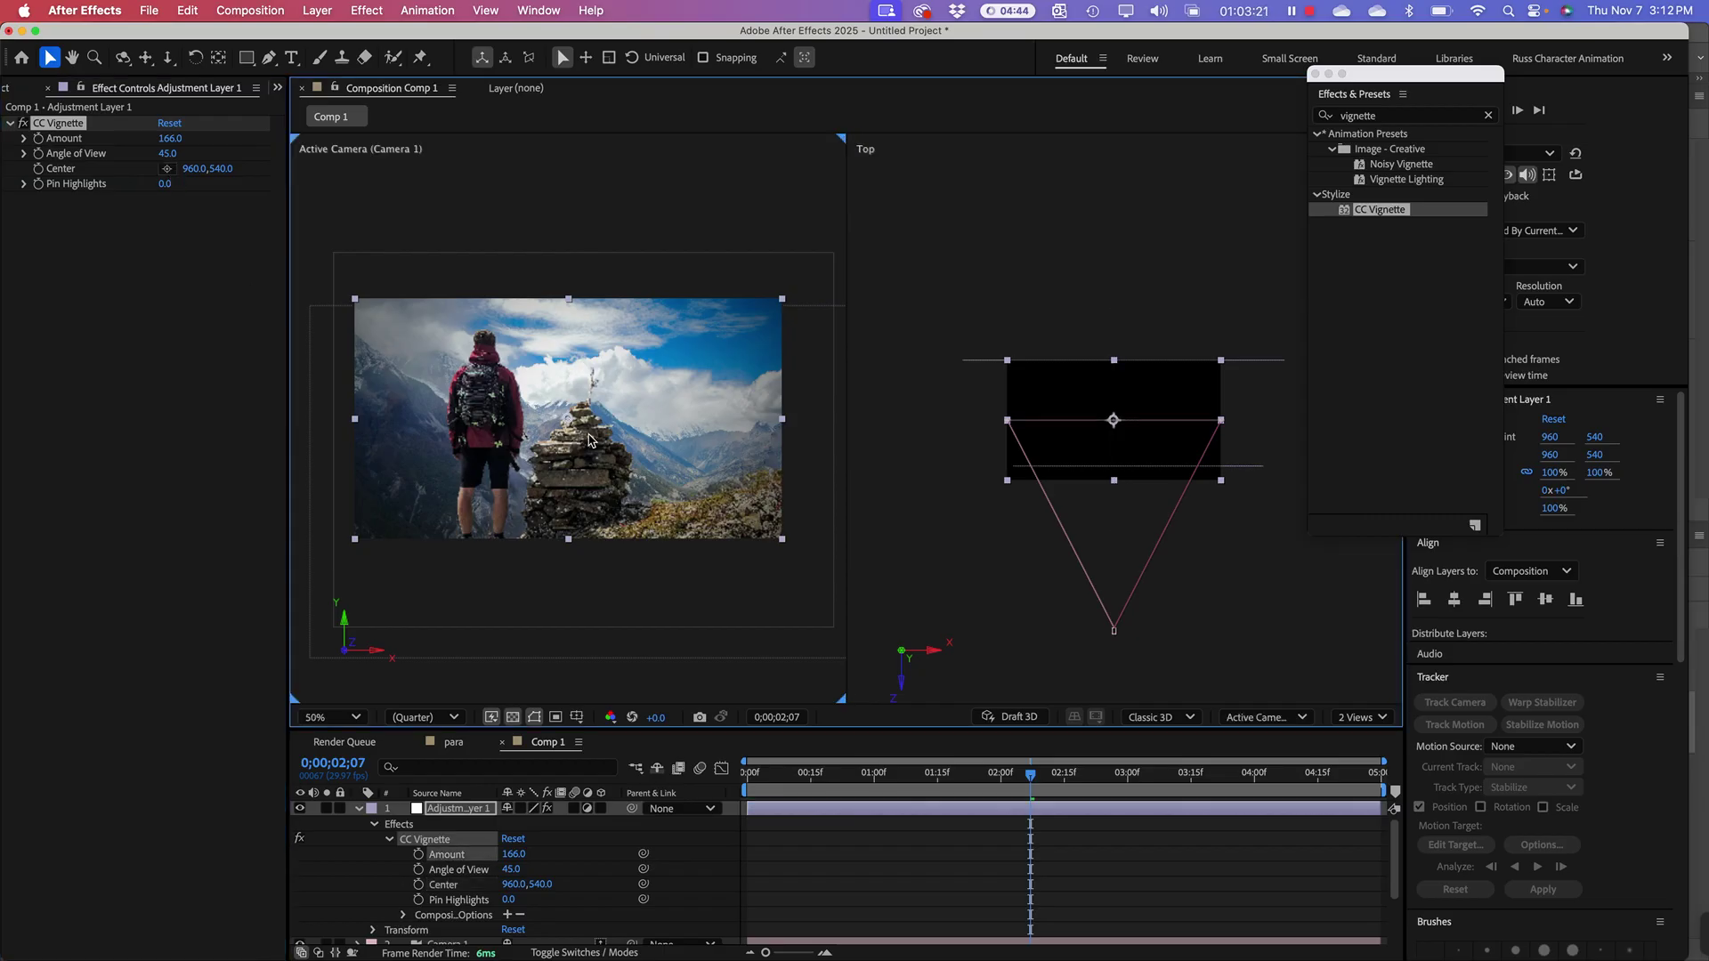
pyautogui.moveTo(588, 440); pyautogui.dragTo(567, 439)
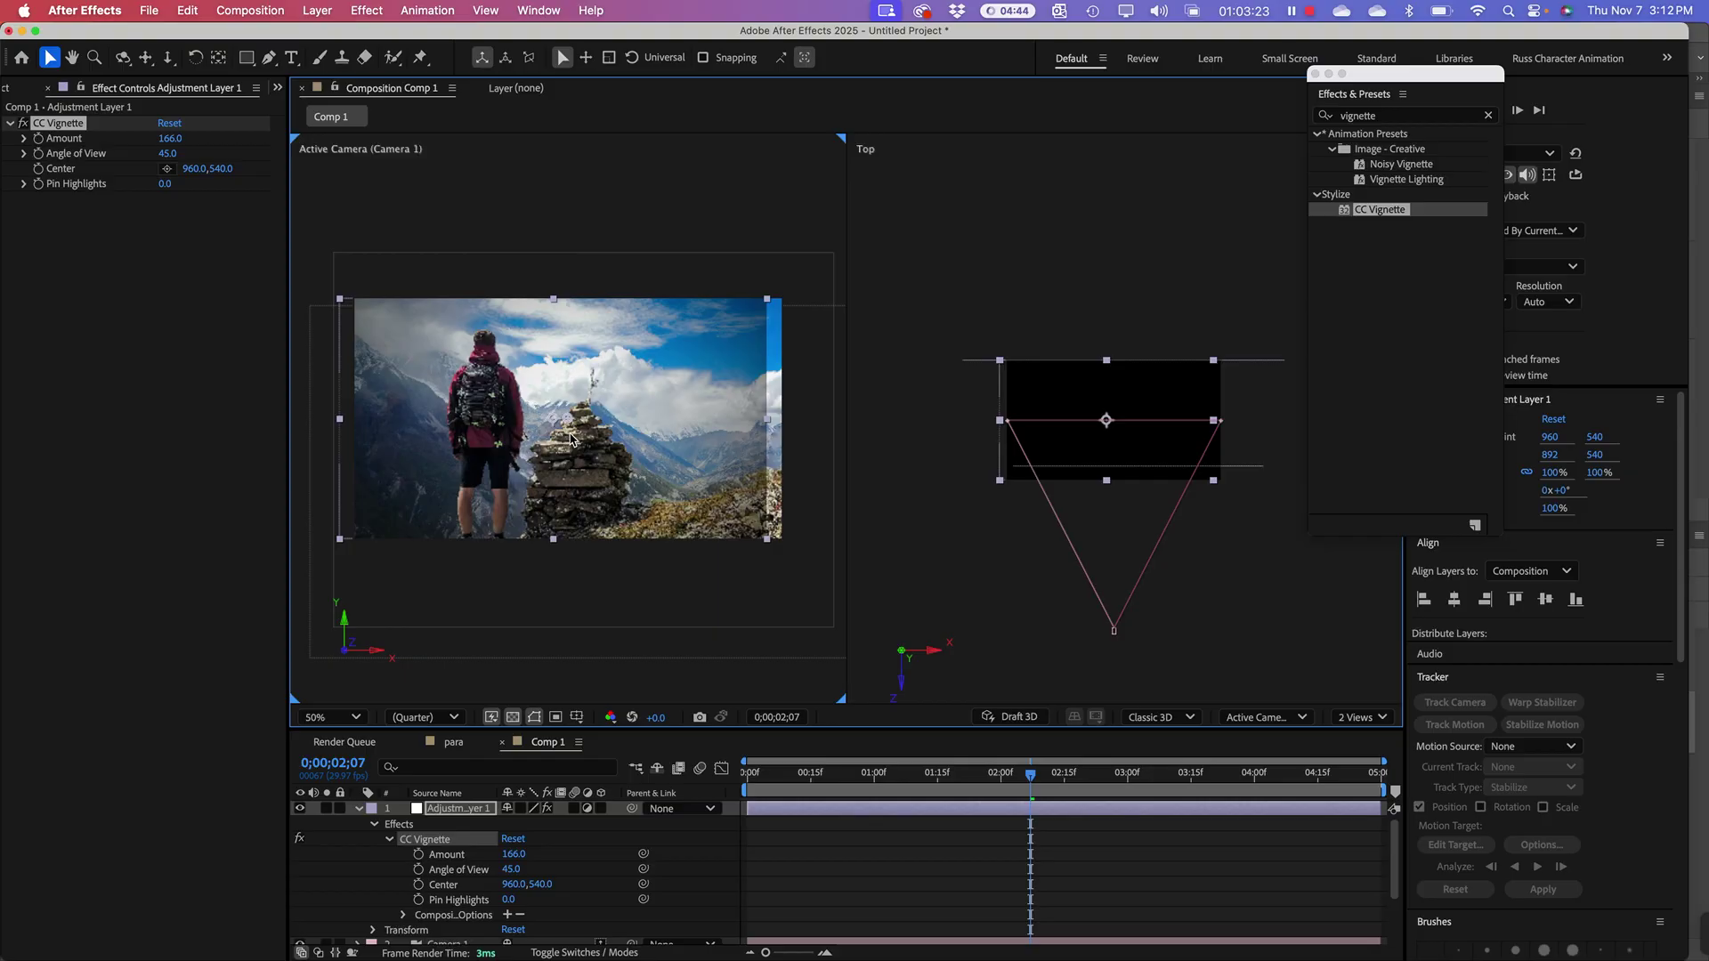
pyautogui.press('super+z')
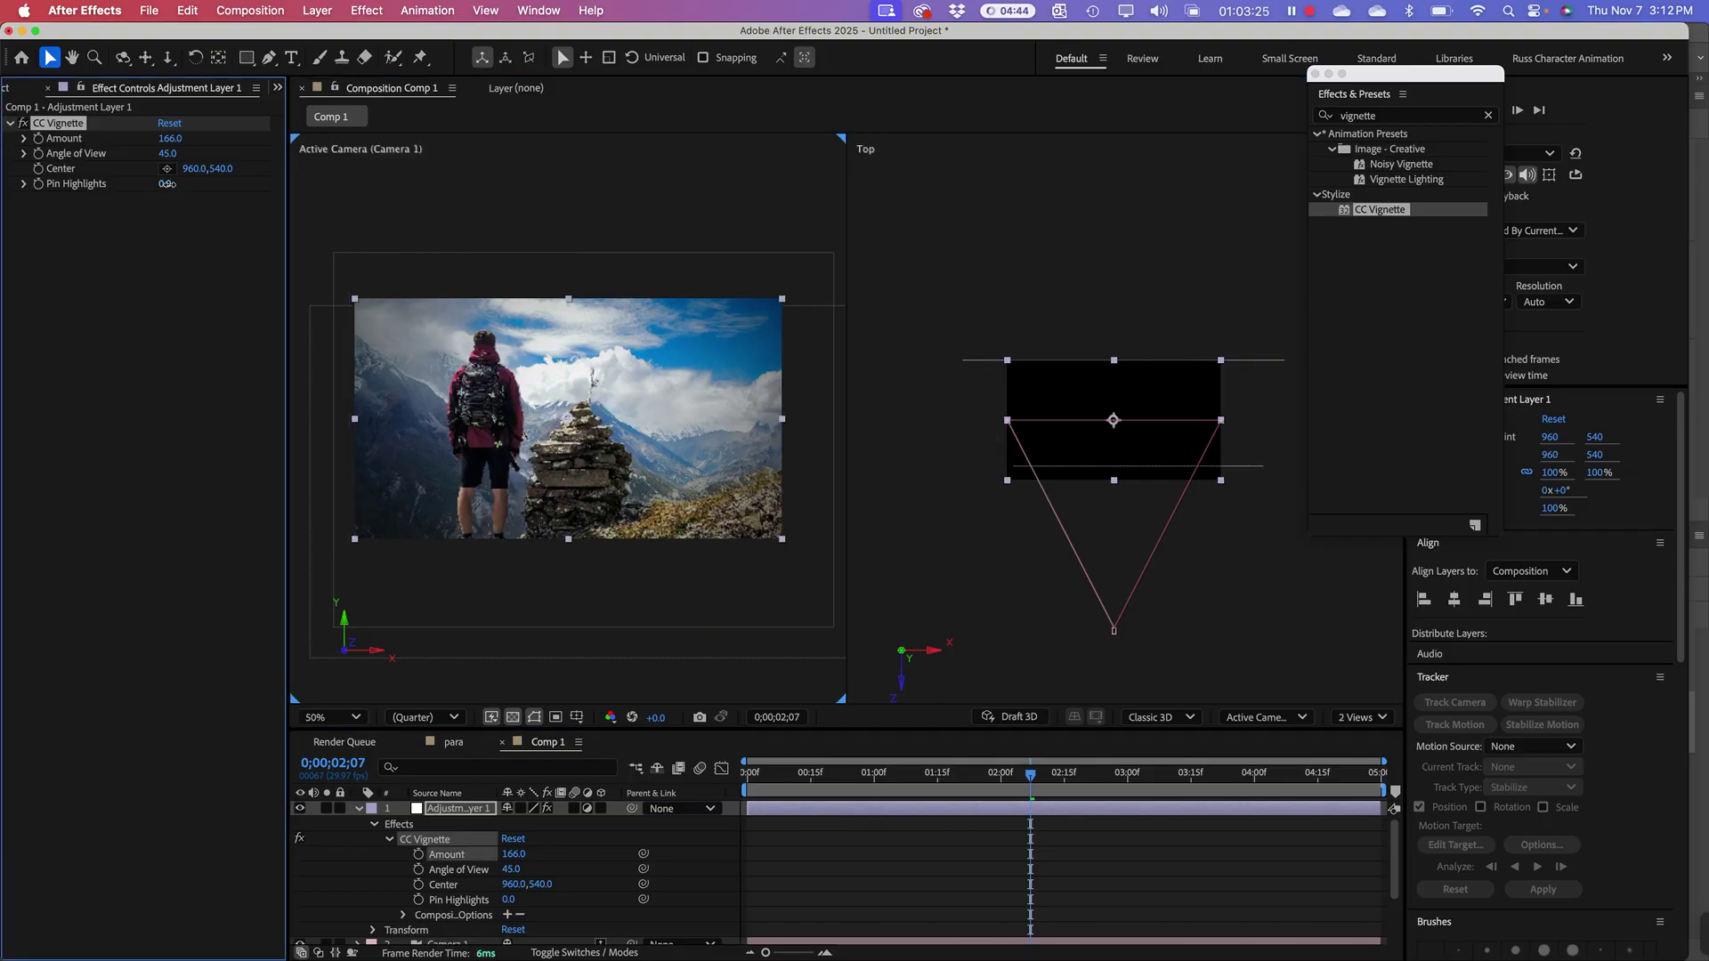
pyautogui.moveTo(167, 184)
pyautogui.mouseDown()
pyautogui.moveTo(191, 184)
pyautogui.moveTo(165, 186)
pyautogui.moveTo(182, 197)
pyautogui.mouseUp()
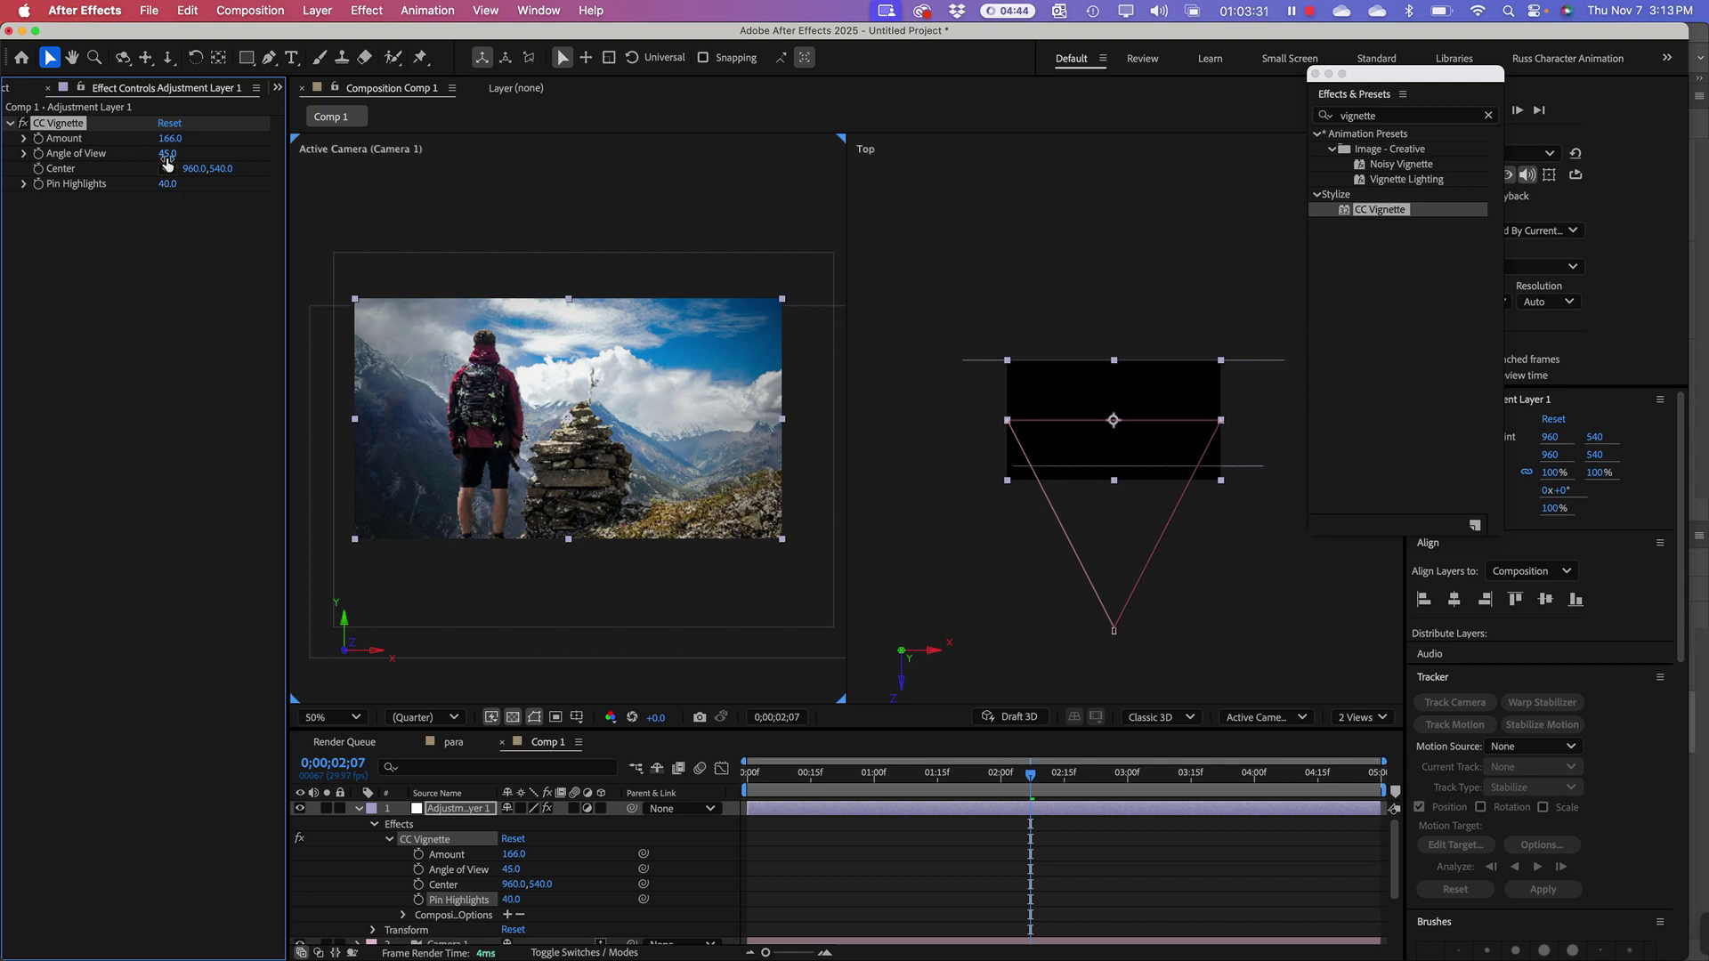
pyautogui.moveTo(168, 140); pyautogui.dragTo(185, 140)
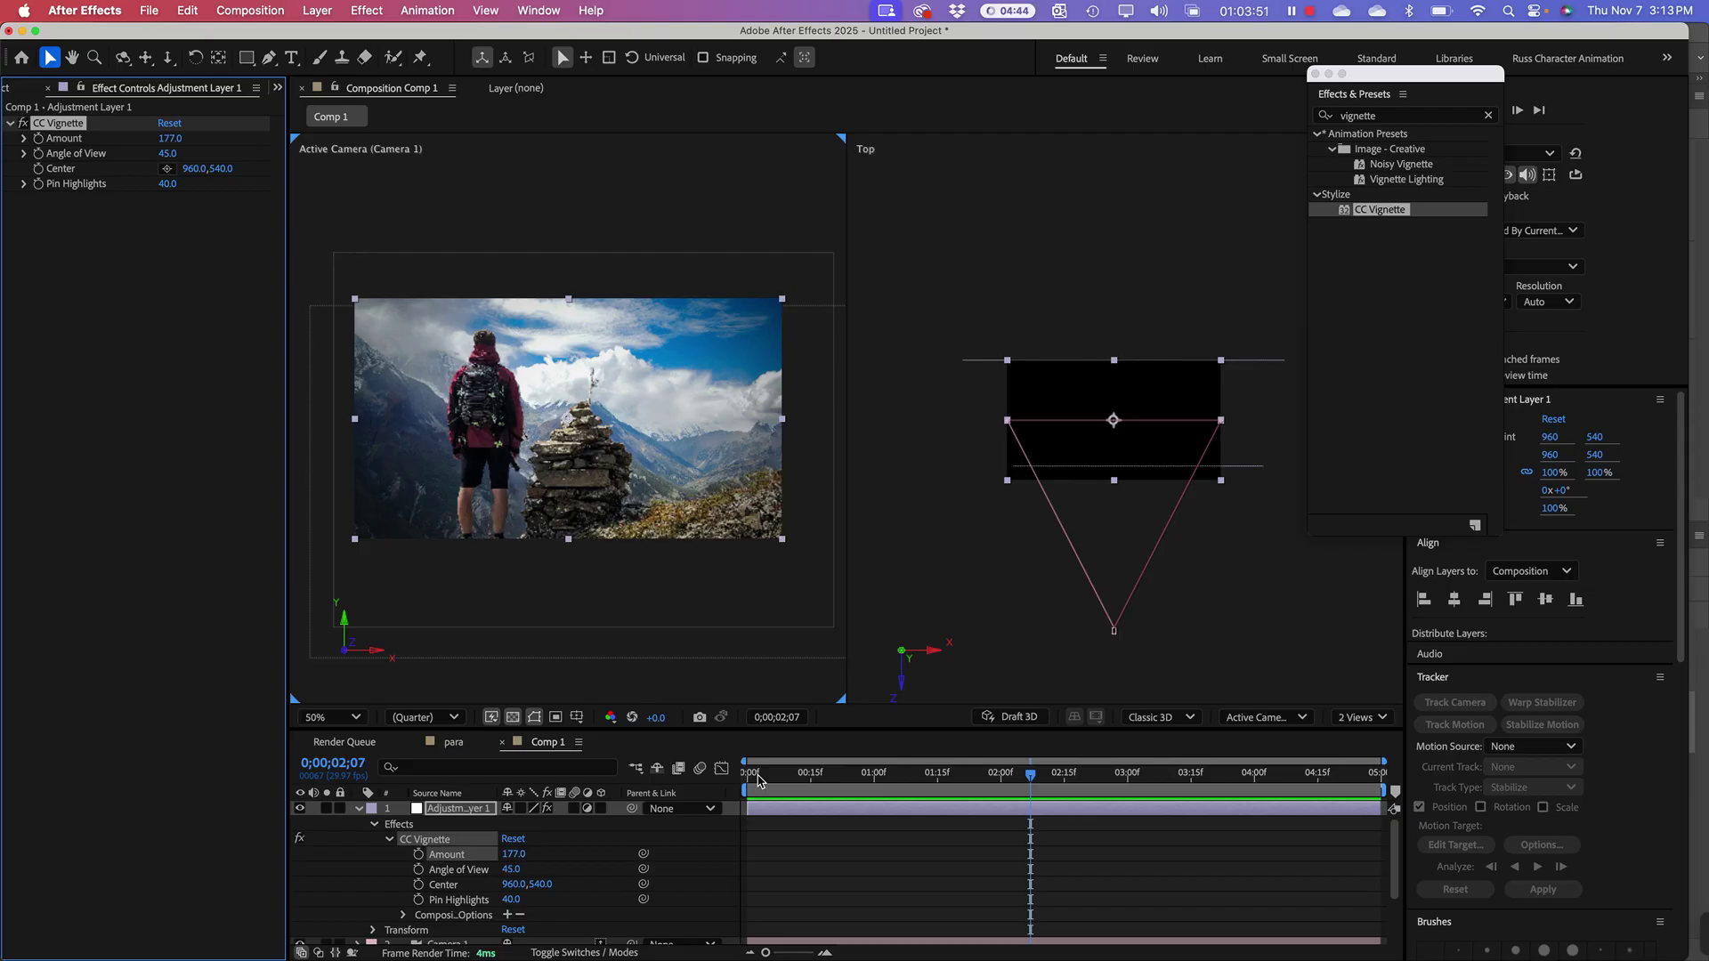
# Step: Switch the viewer to a single Active Camera view at 100% Full resolution
pyautogui.press('/')
pyautogui.press('/')
pyautogui.click(1362, 717)
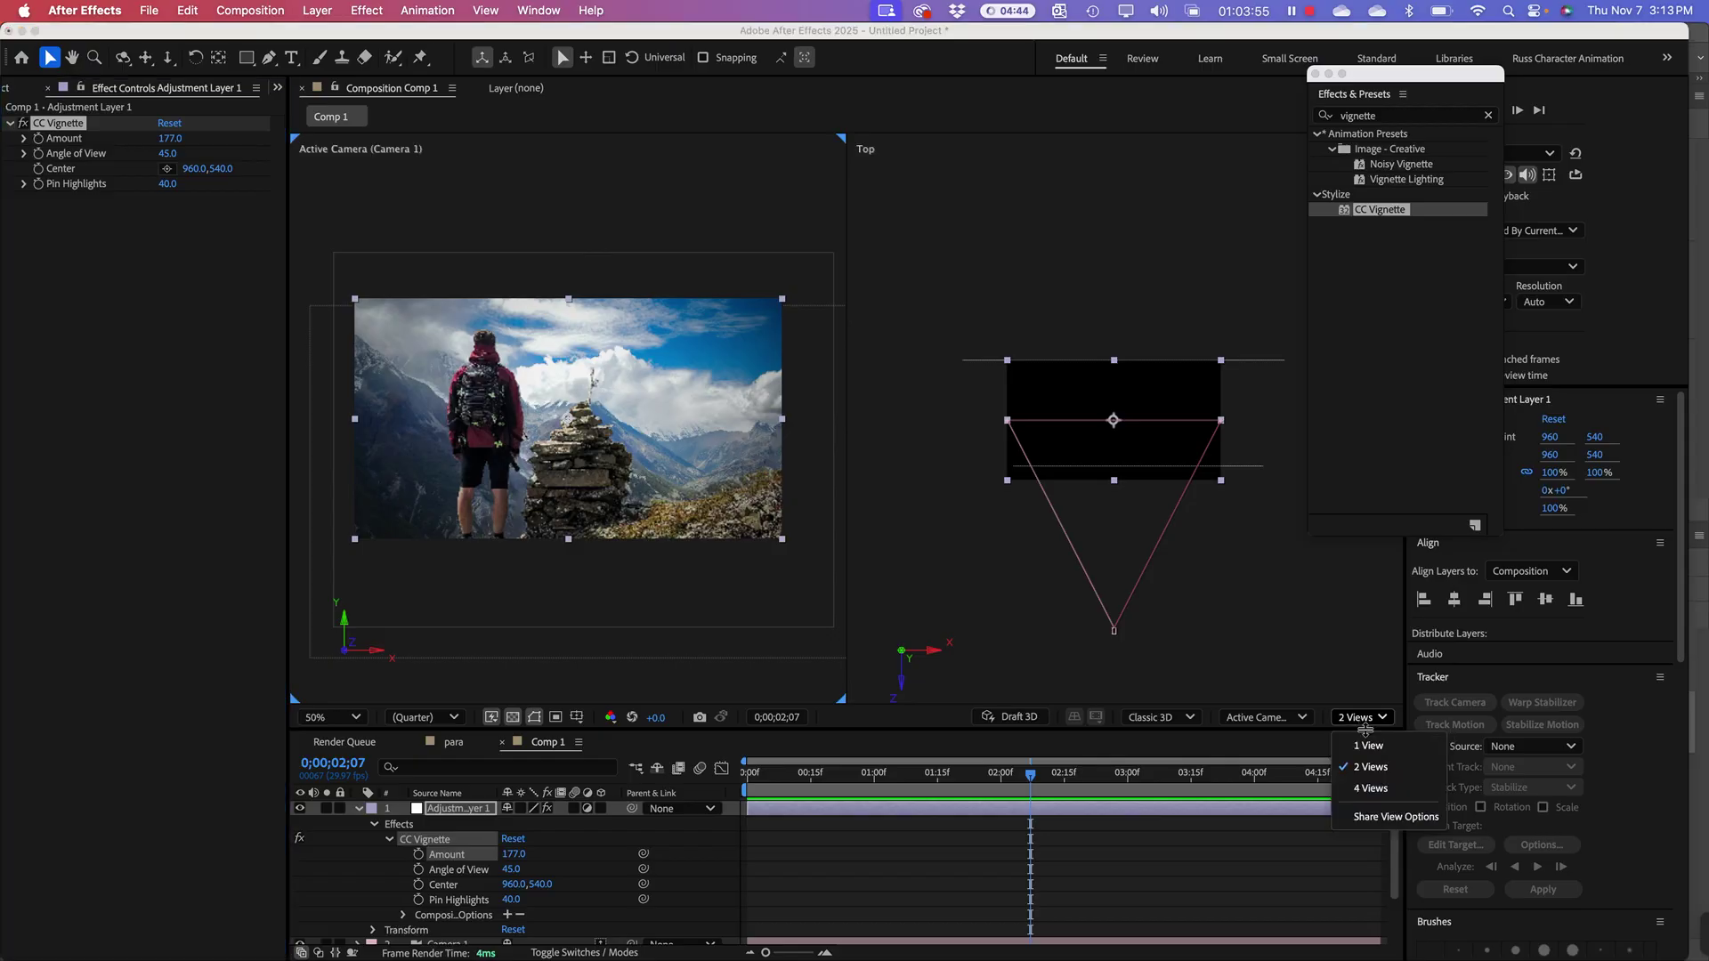
pyautogui.click(1368, 746)
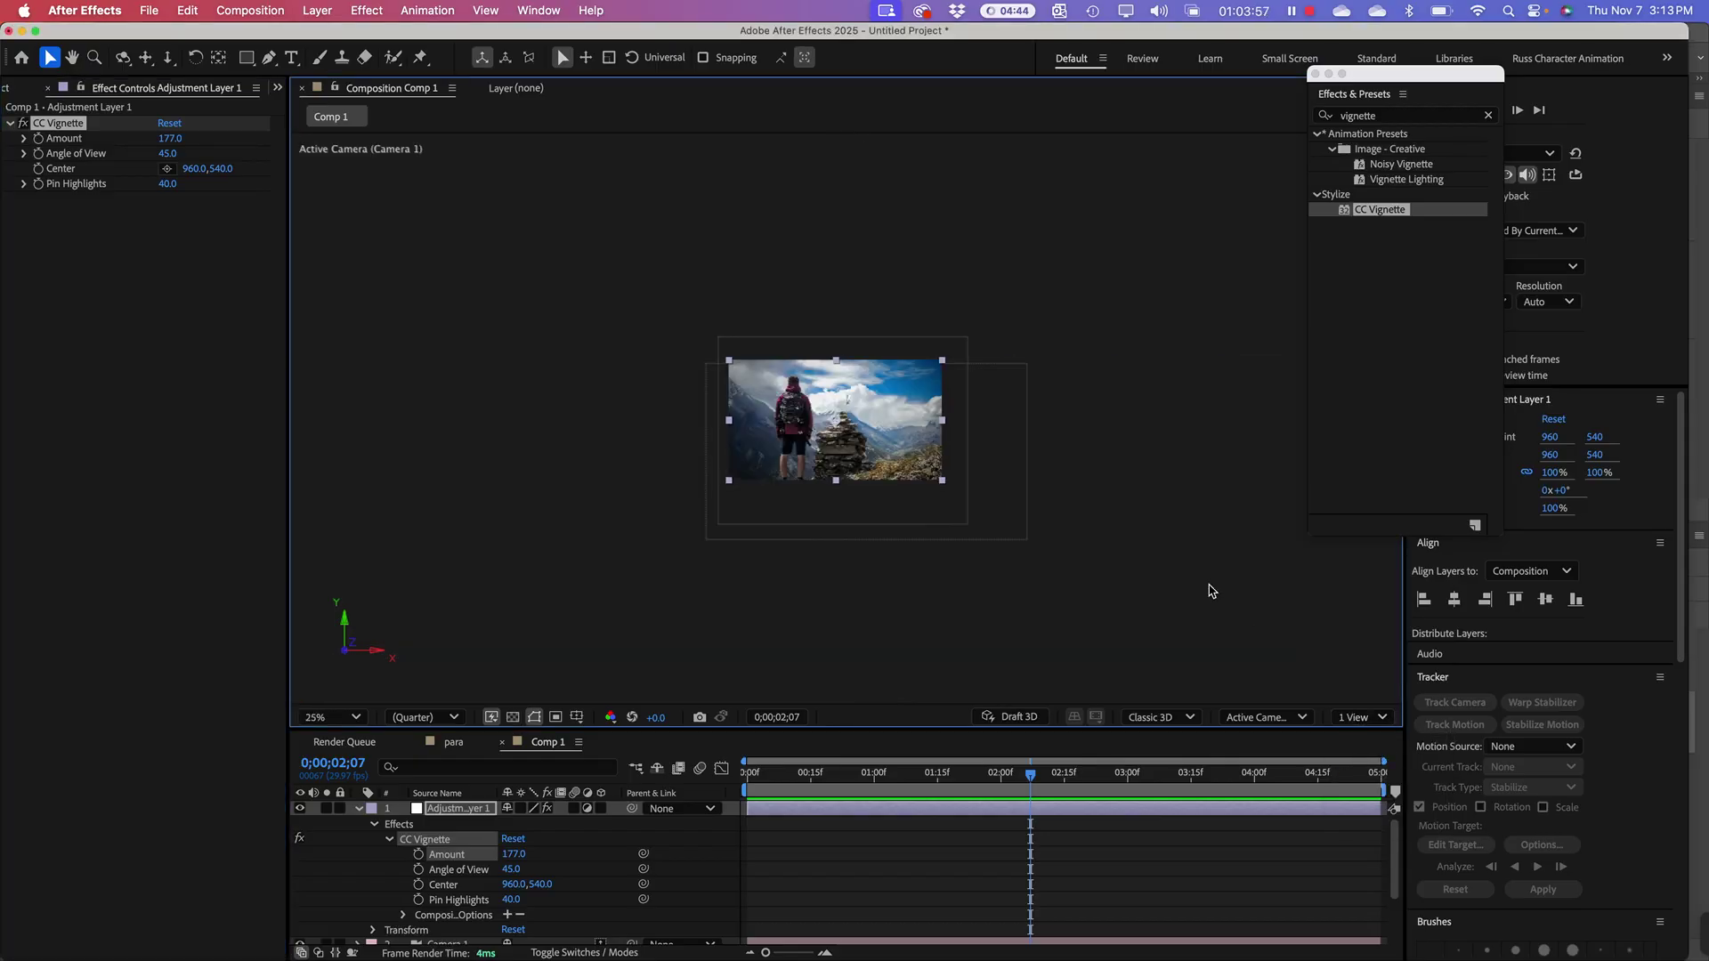
pyautogui.press('.')
pyautogui.press('.')
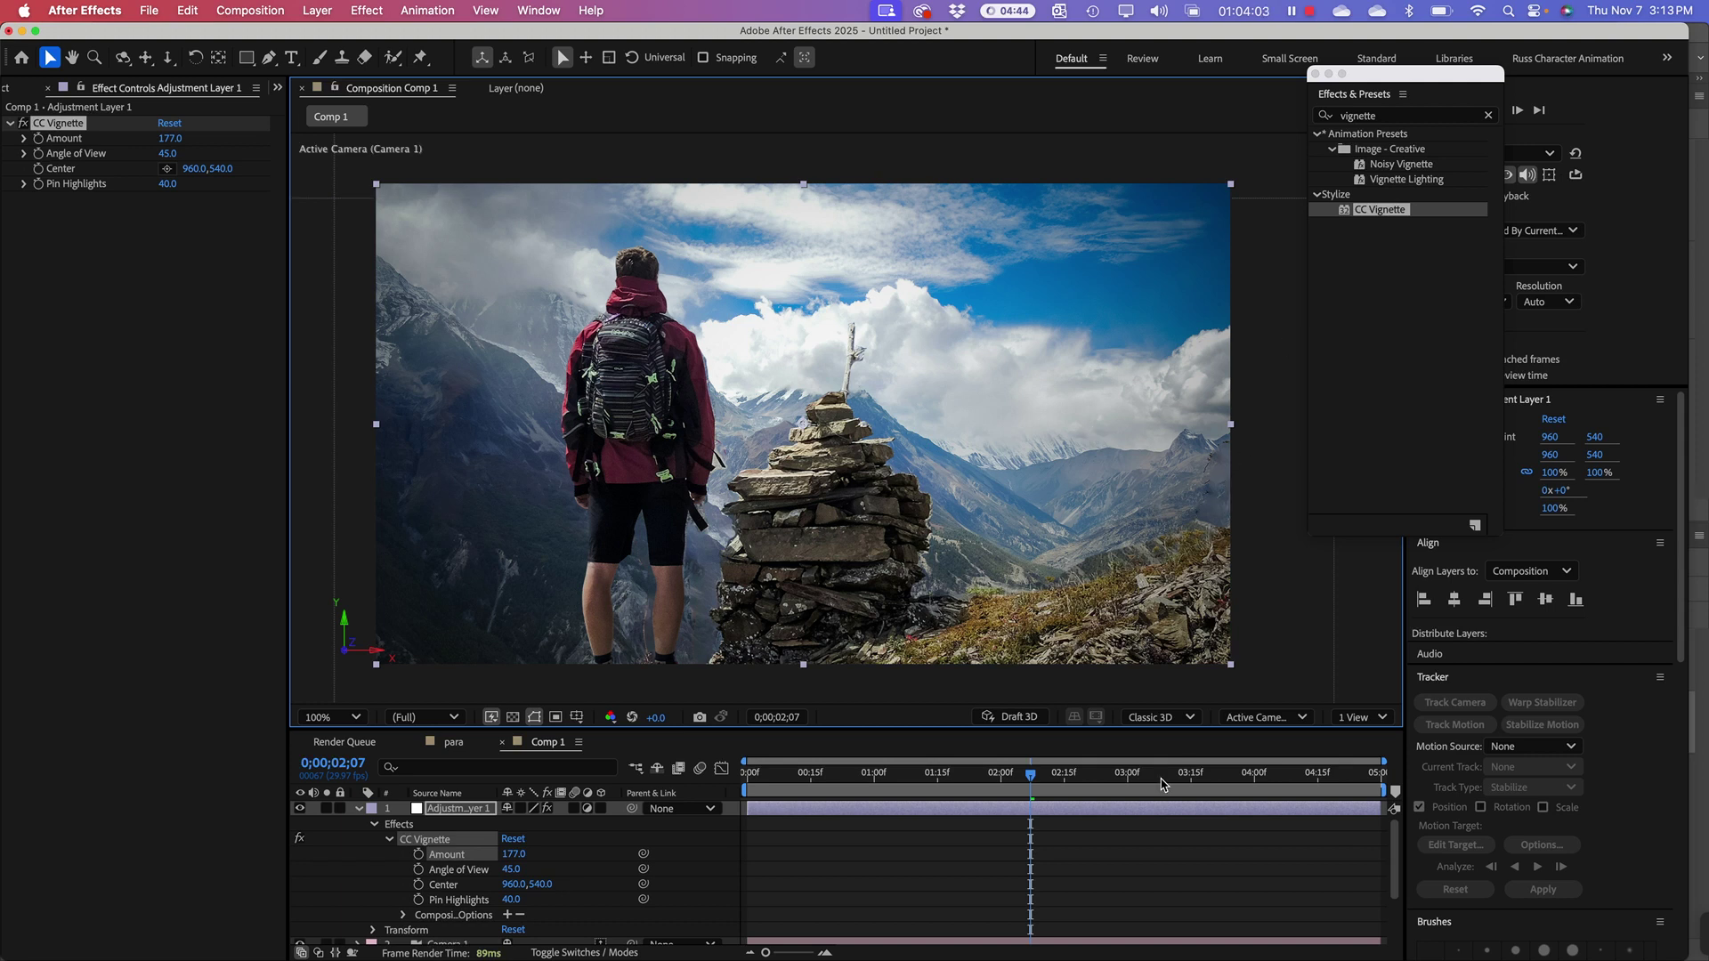
pyautogui.click(415, 811)
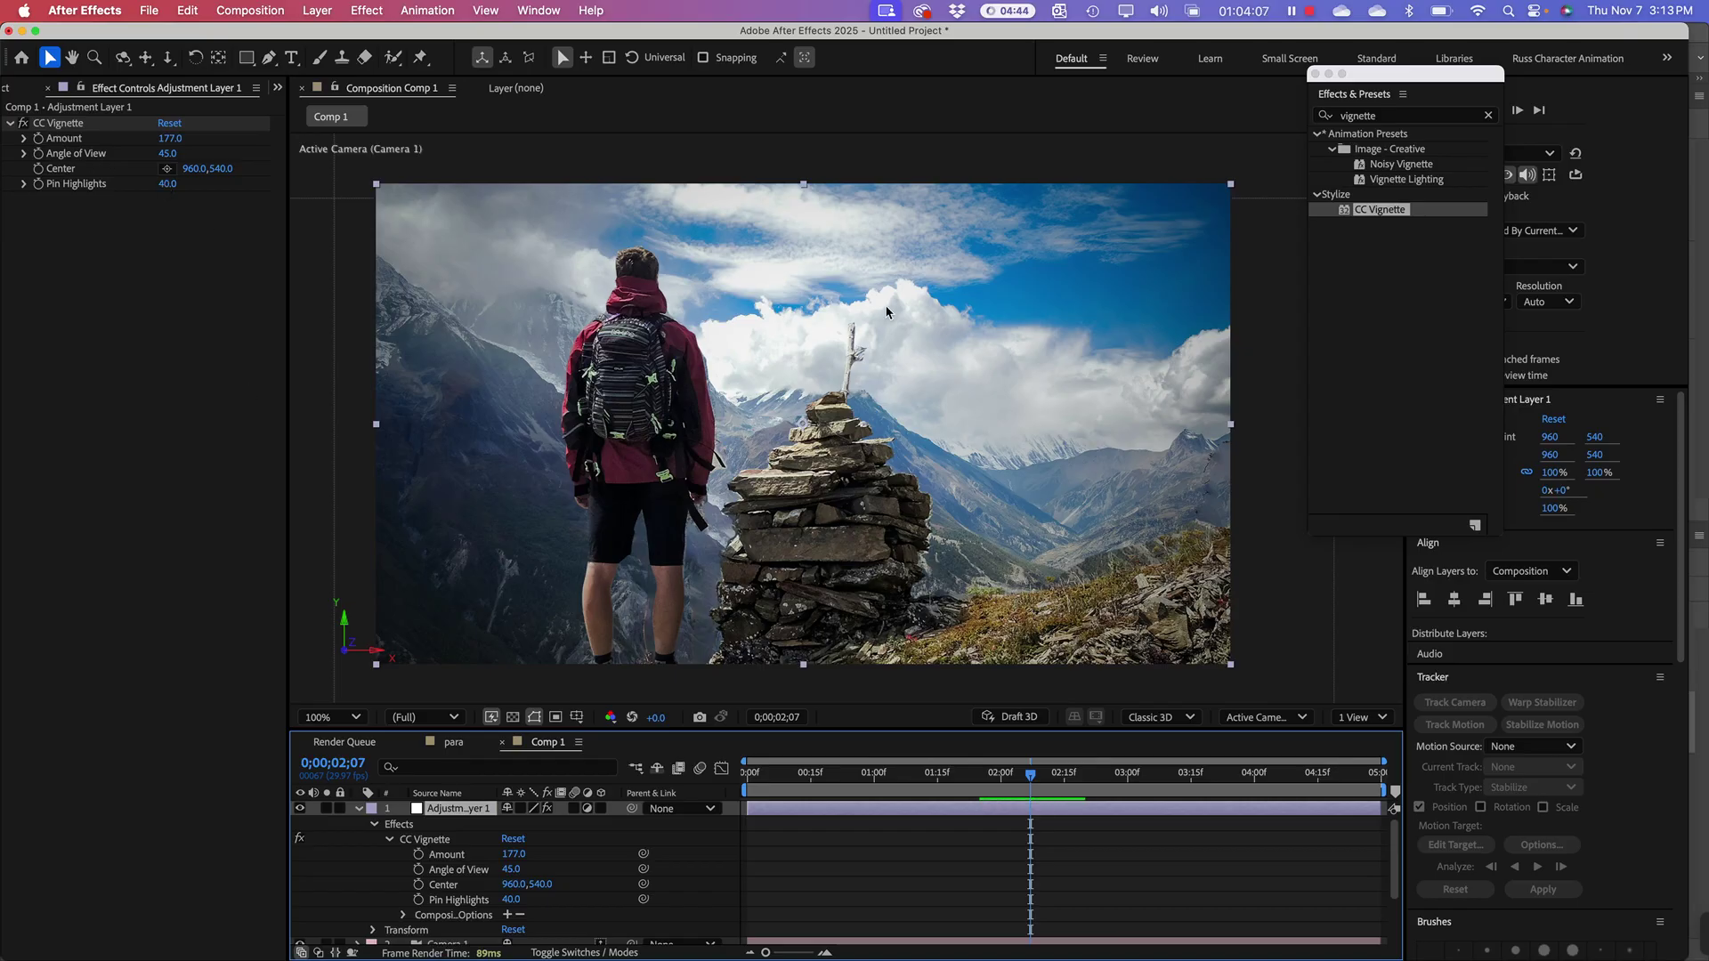
# Step: Search 'lume' in Effects & Presets and apply Lumetri Color to Adjustment Layer 1
pyautogui.moveTo(1377, 115); pyautogui.dragTo(1332, 120)
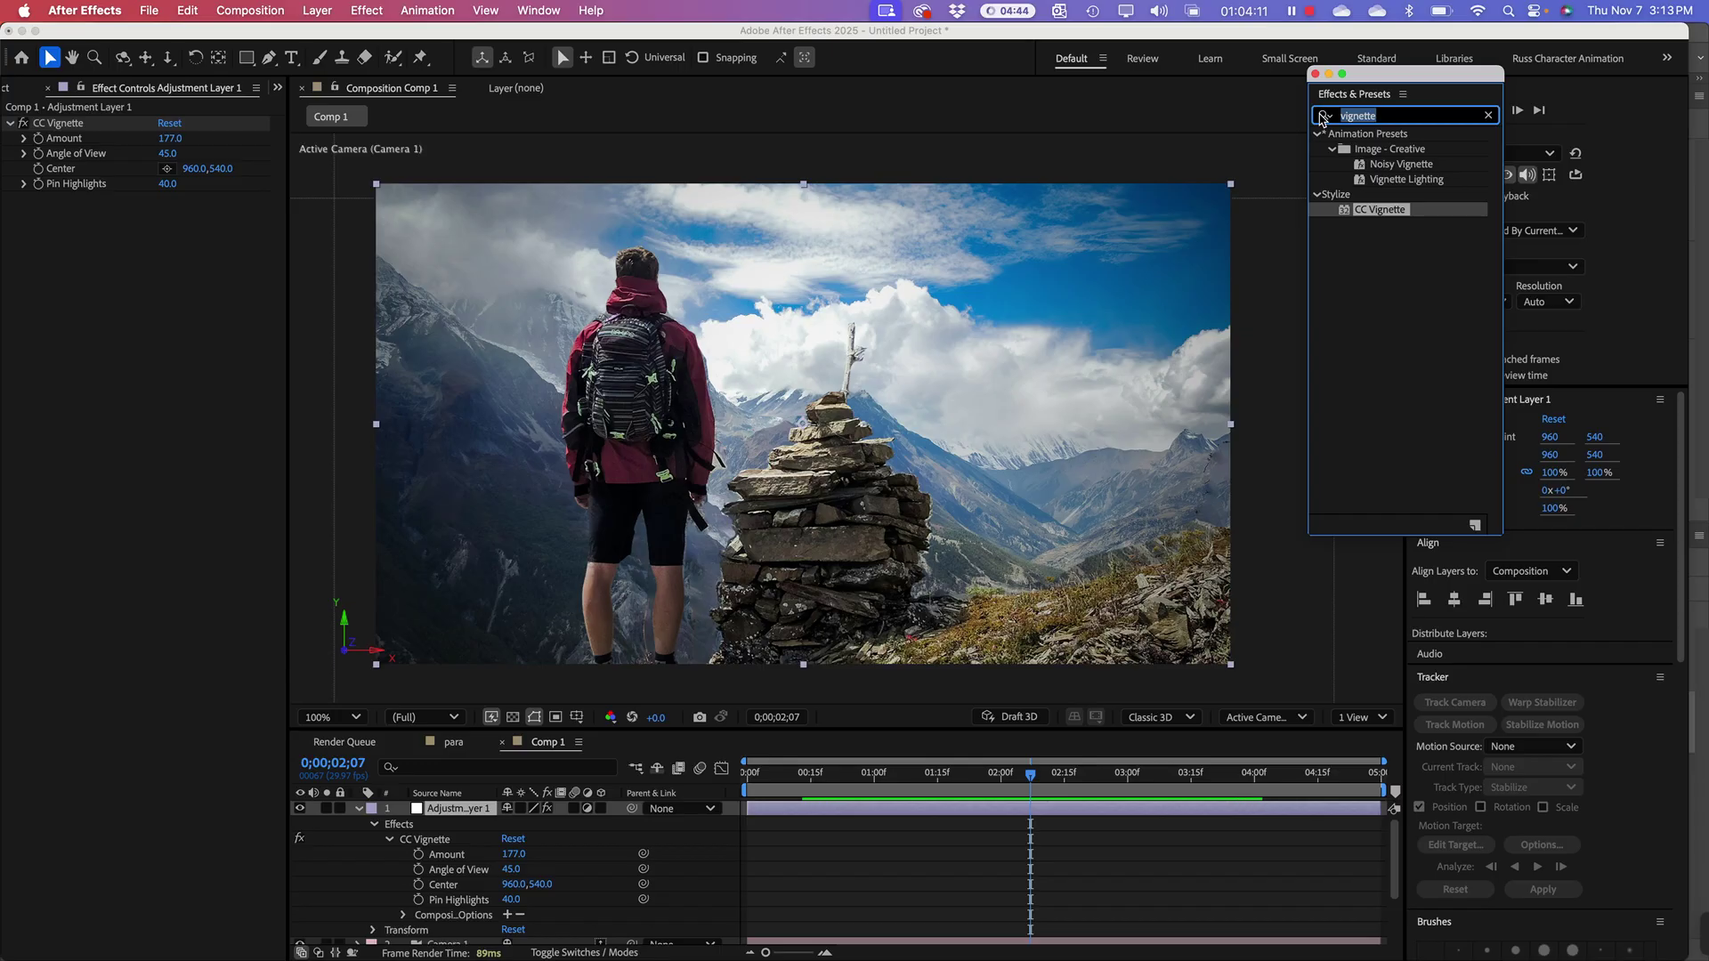
pyautogui.write('color')
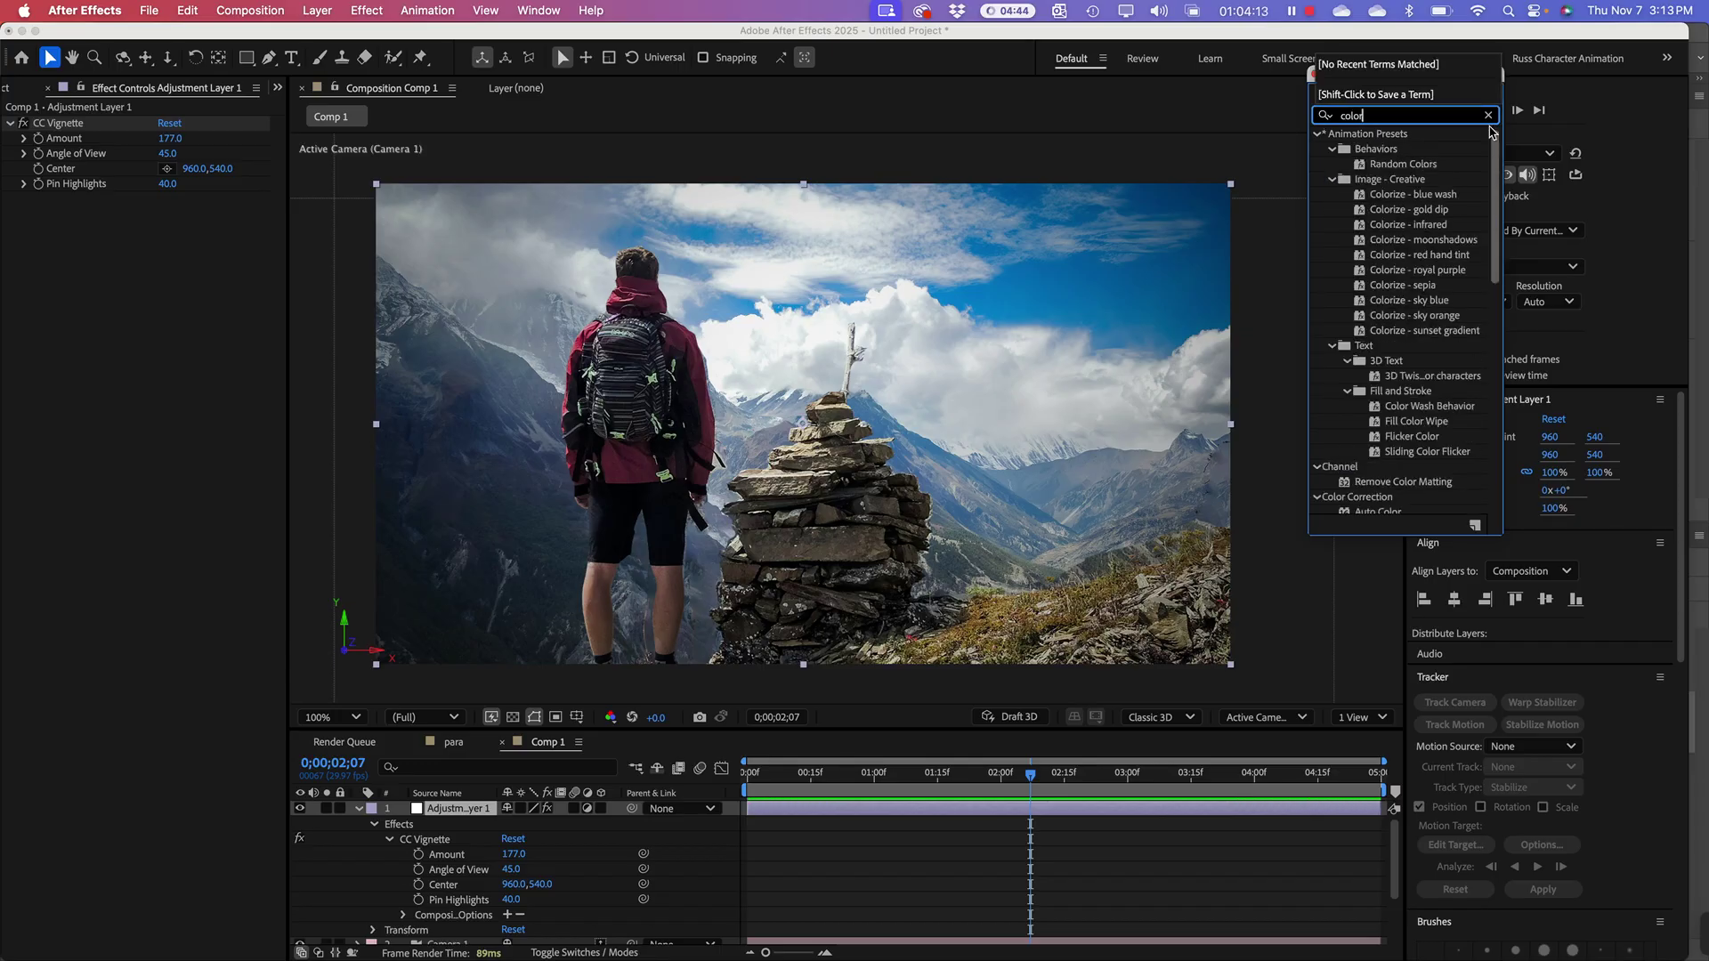
pyautogui.moveTo(1493, 182); pyautogui.dragTo(1533, 158)
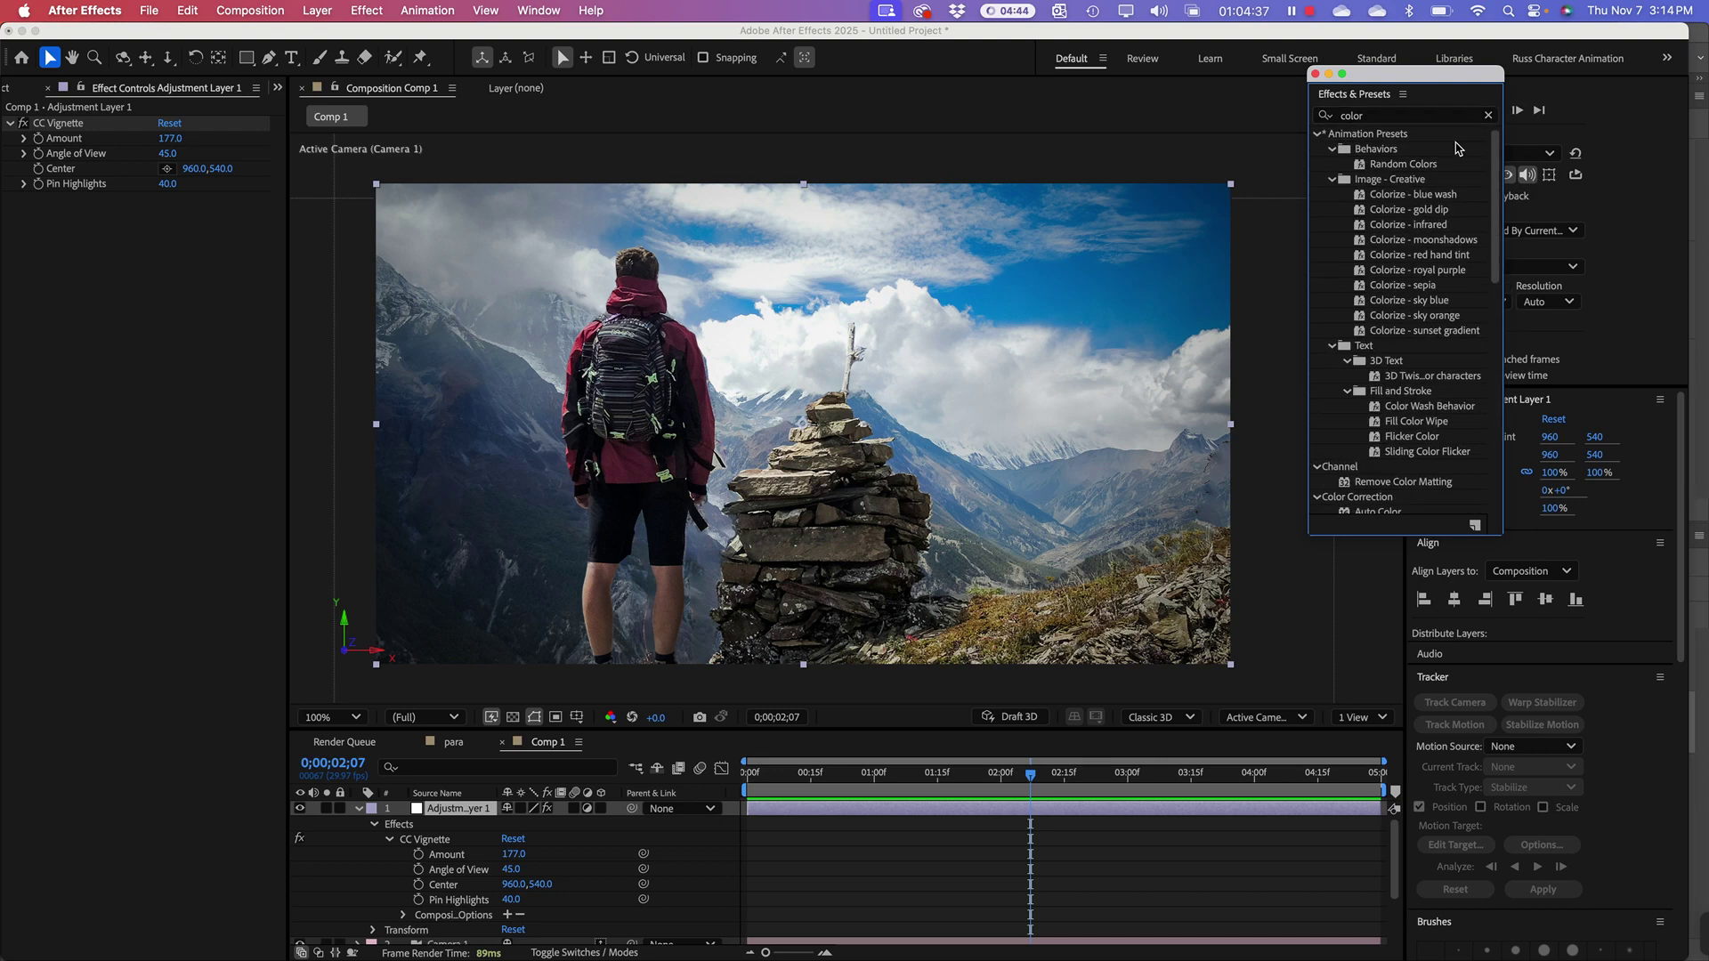
pyautogui.moveTo(1381, 111); pyautogui.dragTo(1325, 113)
pyautogui.press('BackSpace')
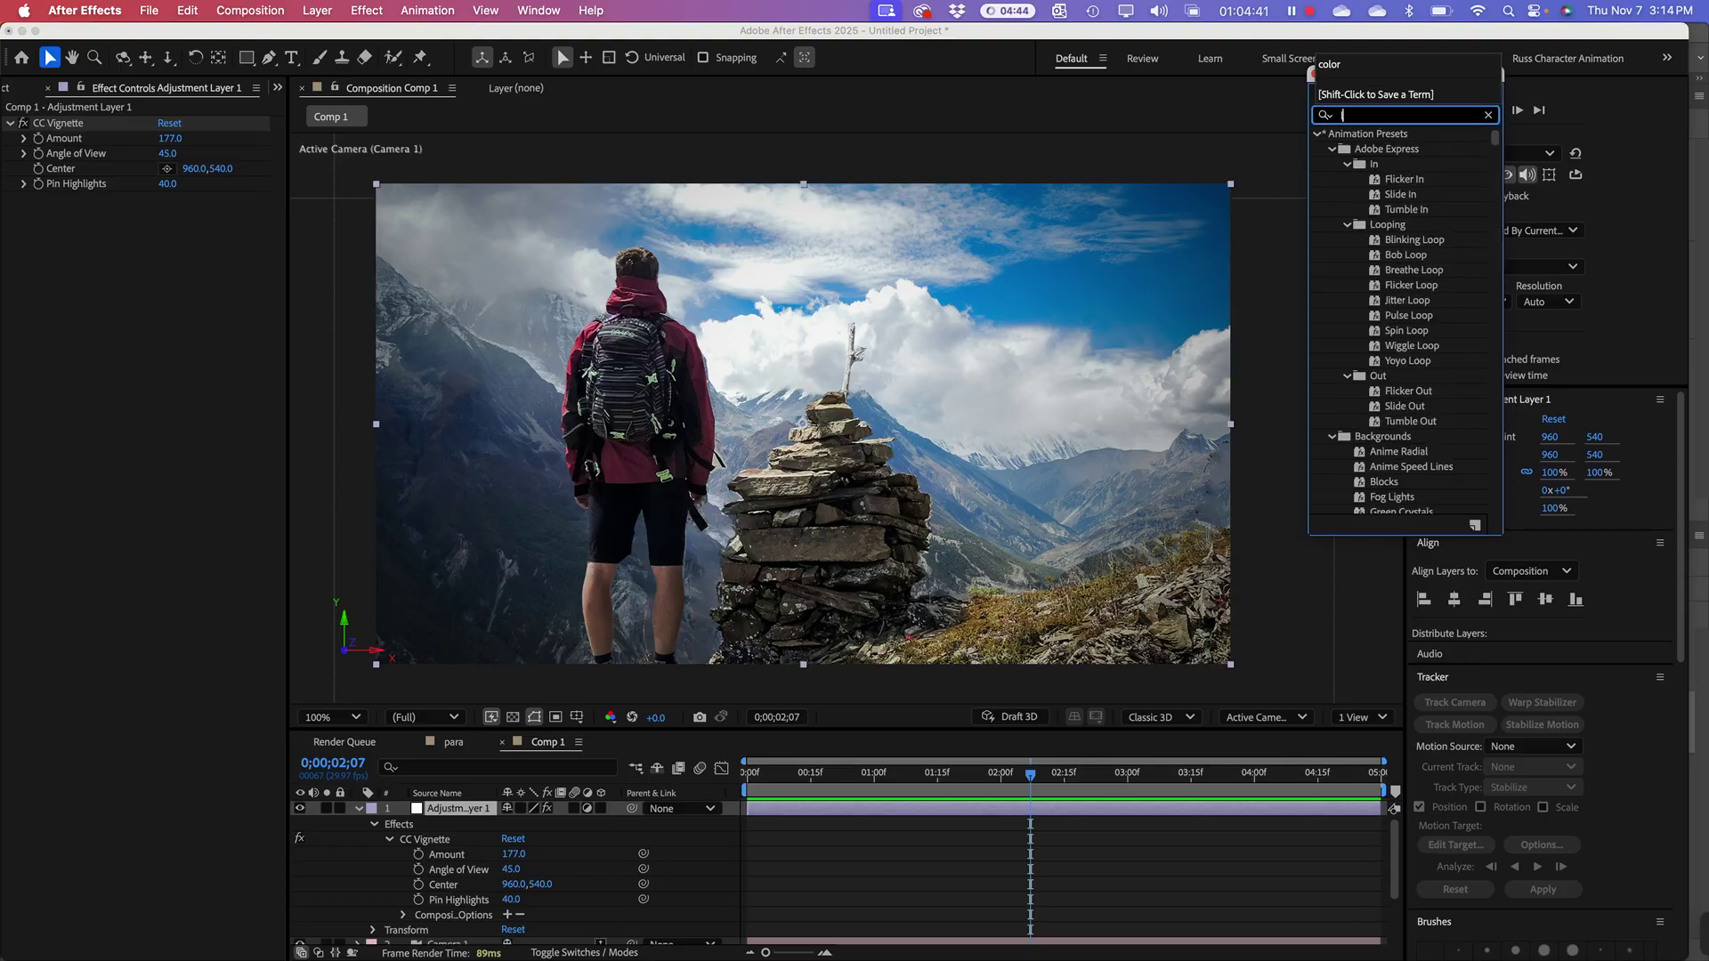
pyautogui.write('lumet')
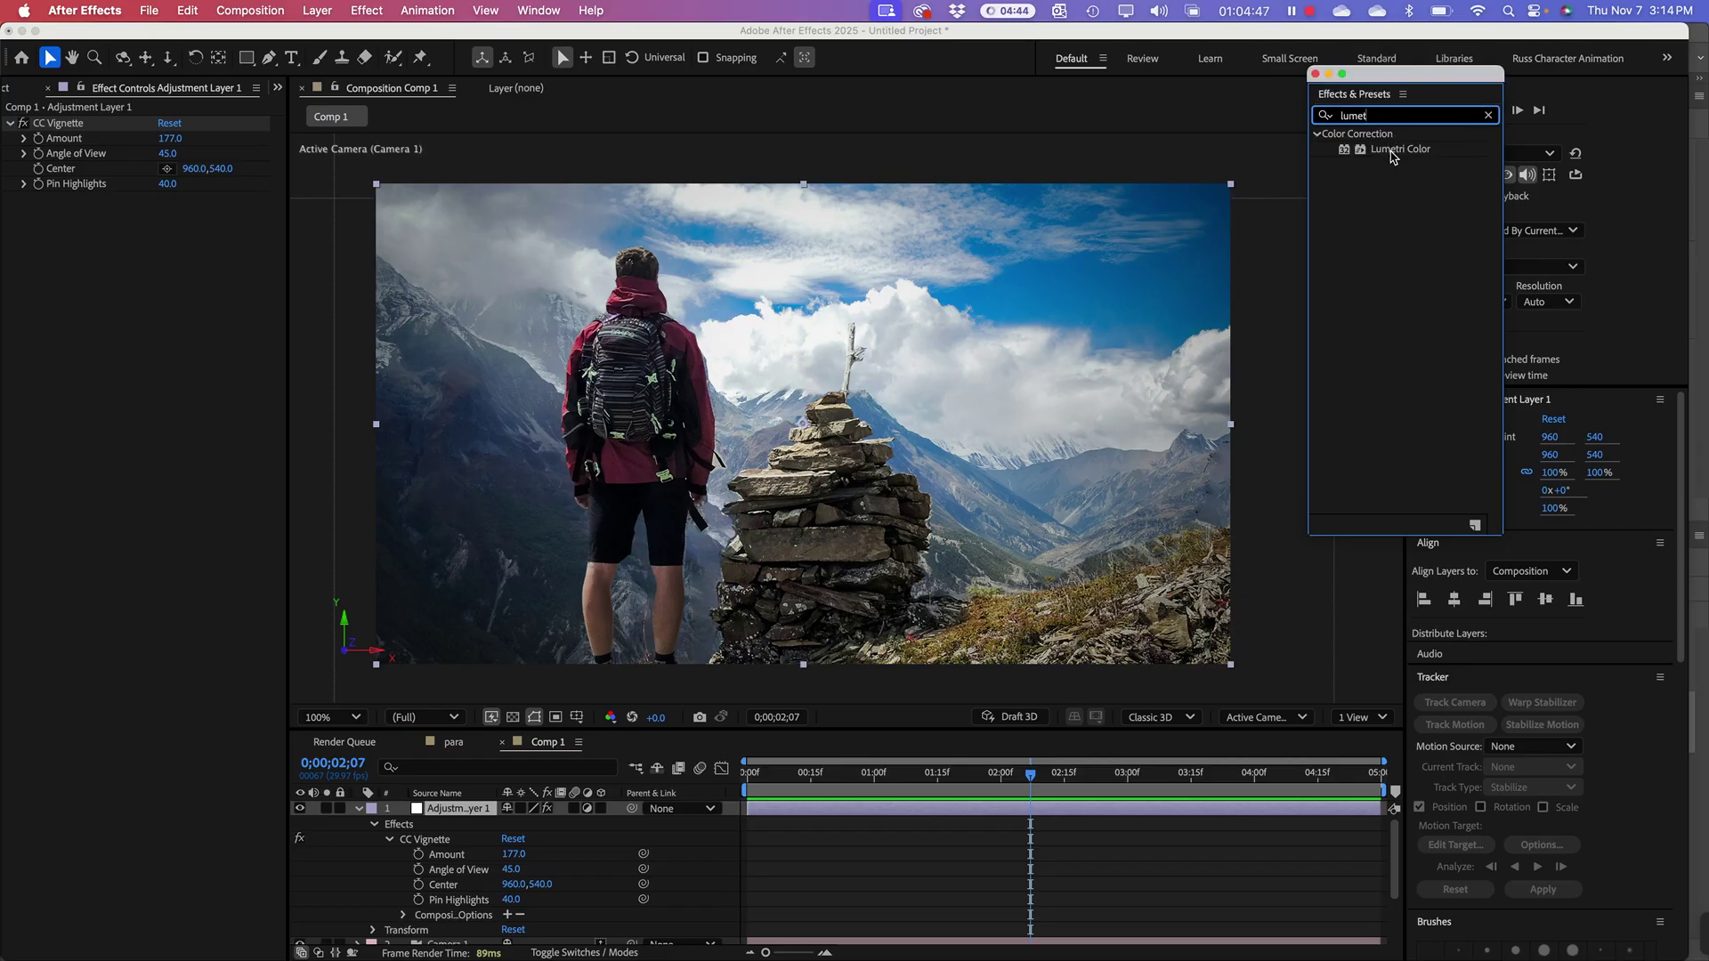
pyautogui.moveTo(1393, 156); pyautogui.dragTo(465, 811)
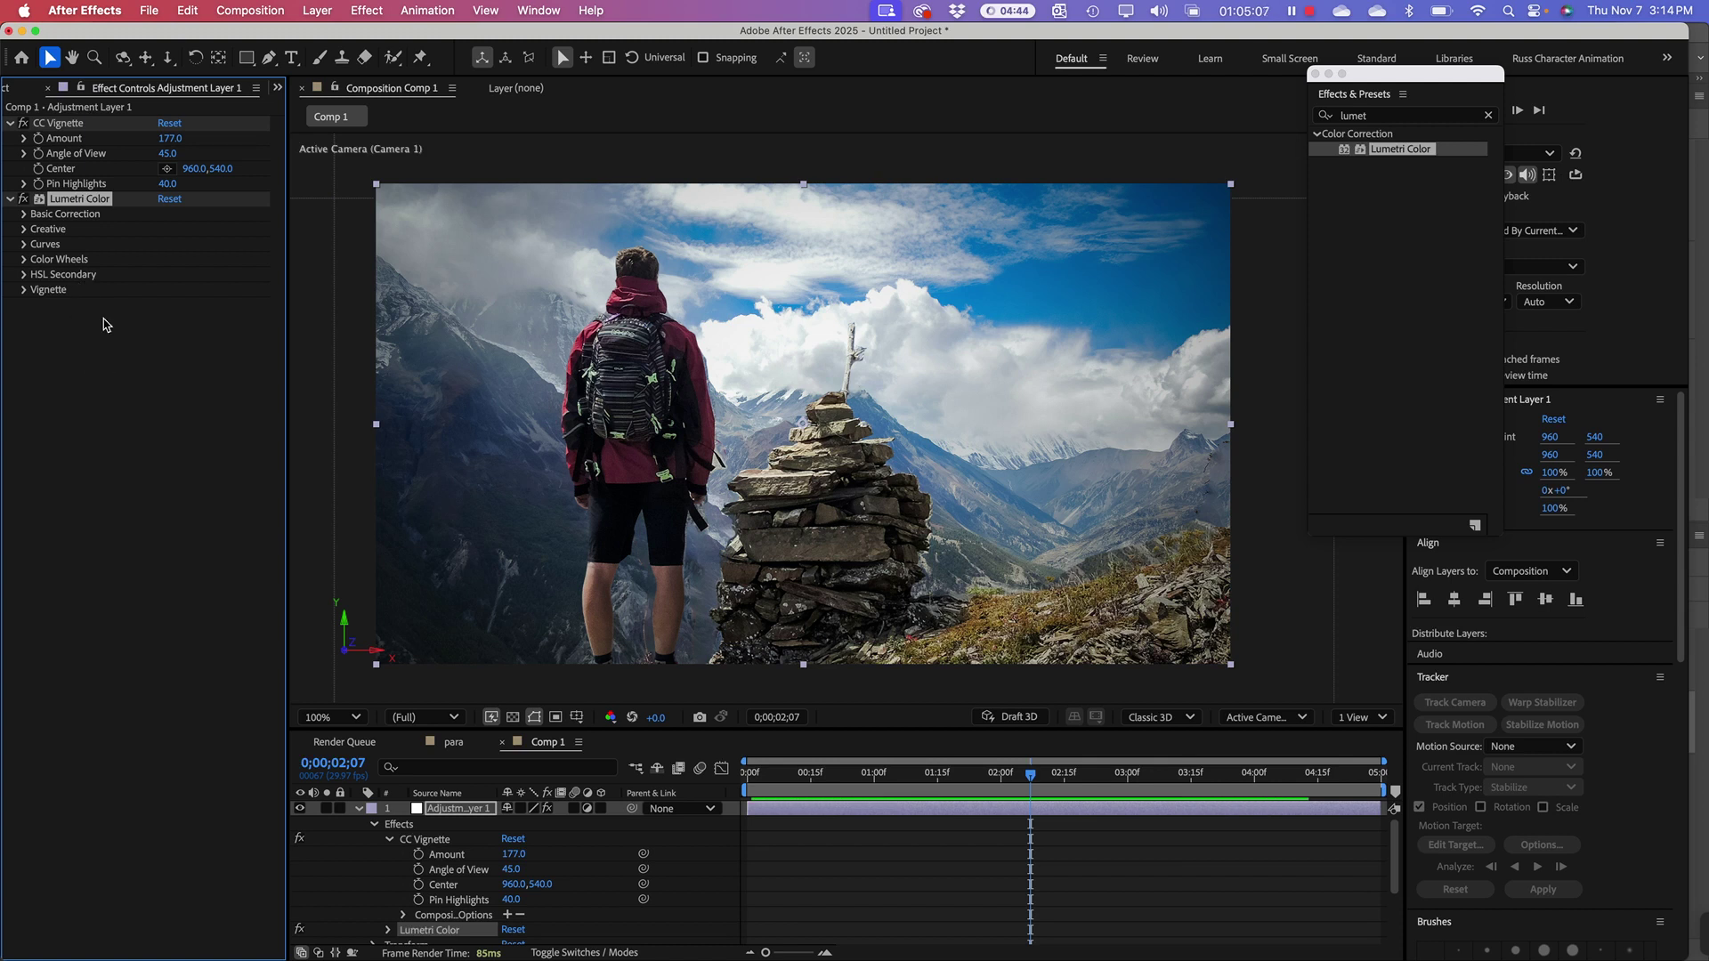
# Step: Move CC Vignette below Lumetri Color and back on top, then close Effects & Presets
pyautogui.click(96, 354)
pyautogui.click(64, 198)
pyautogui.click(59, 124)
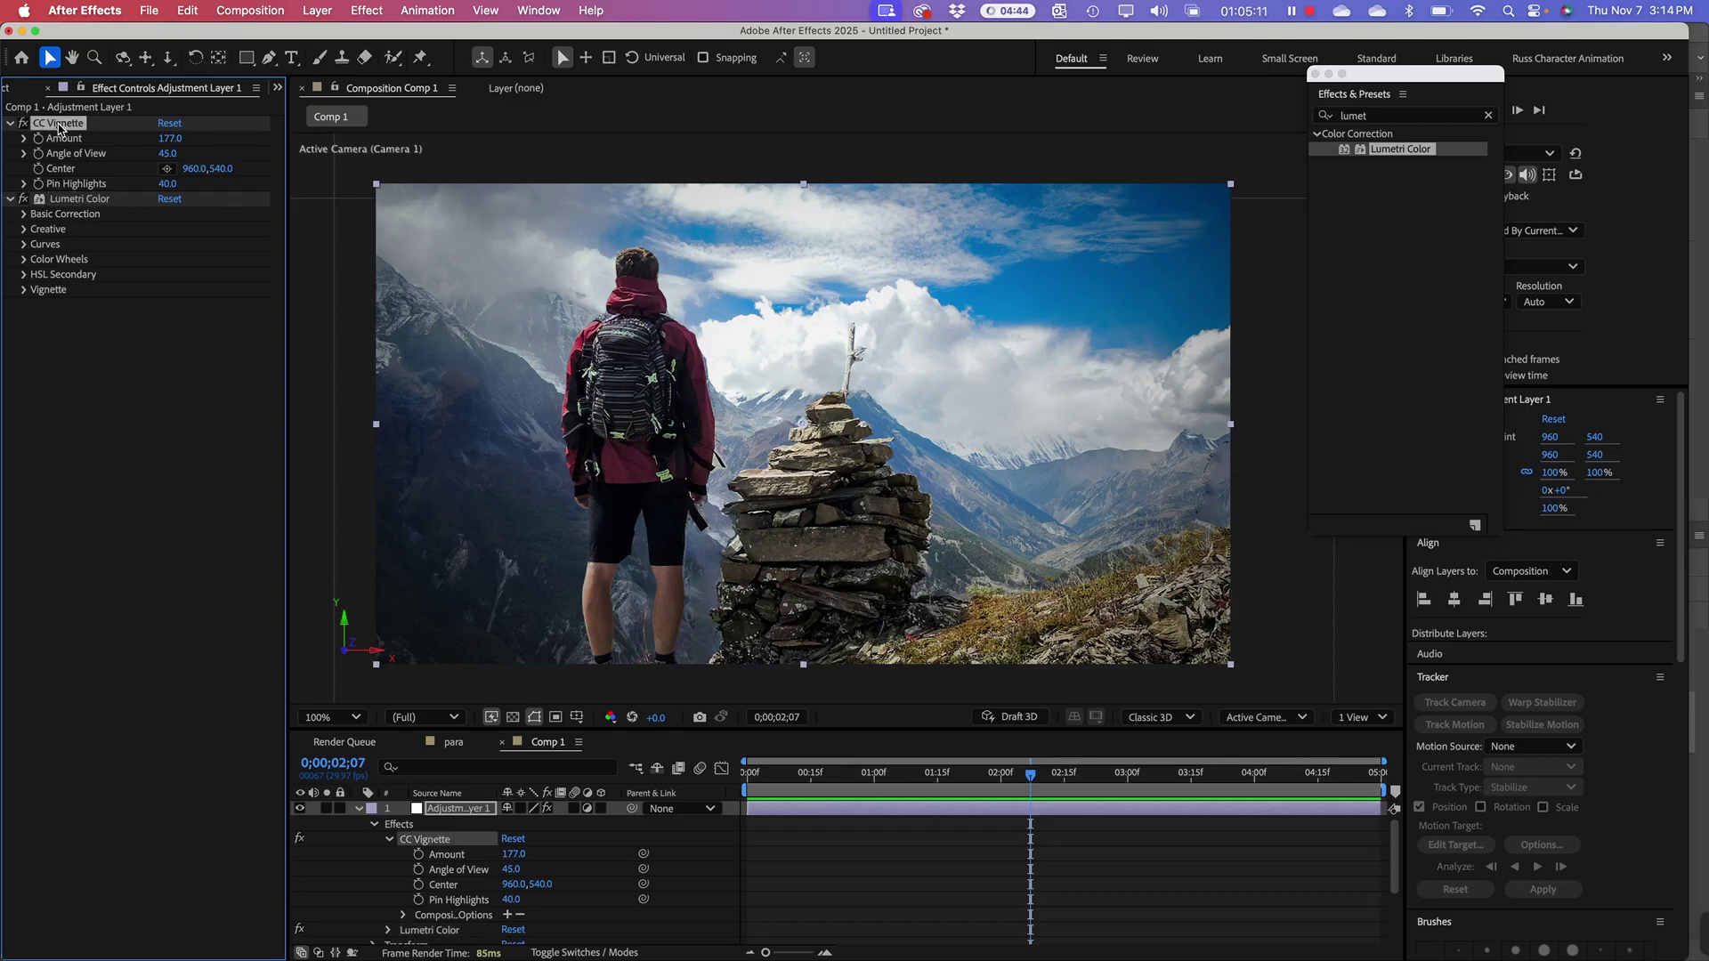
pyautogui.moveTo(58, 123); pyautogui.dragTo(105, 307)
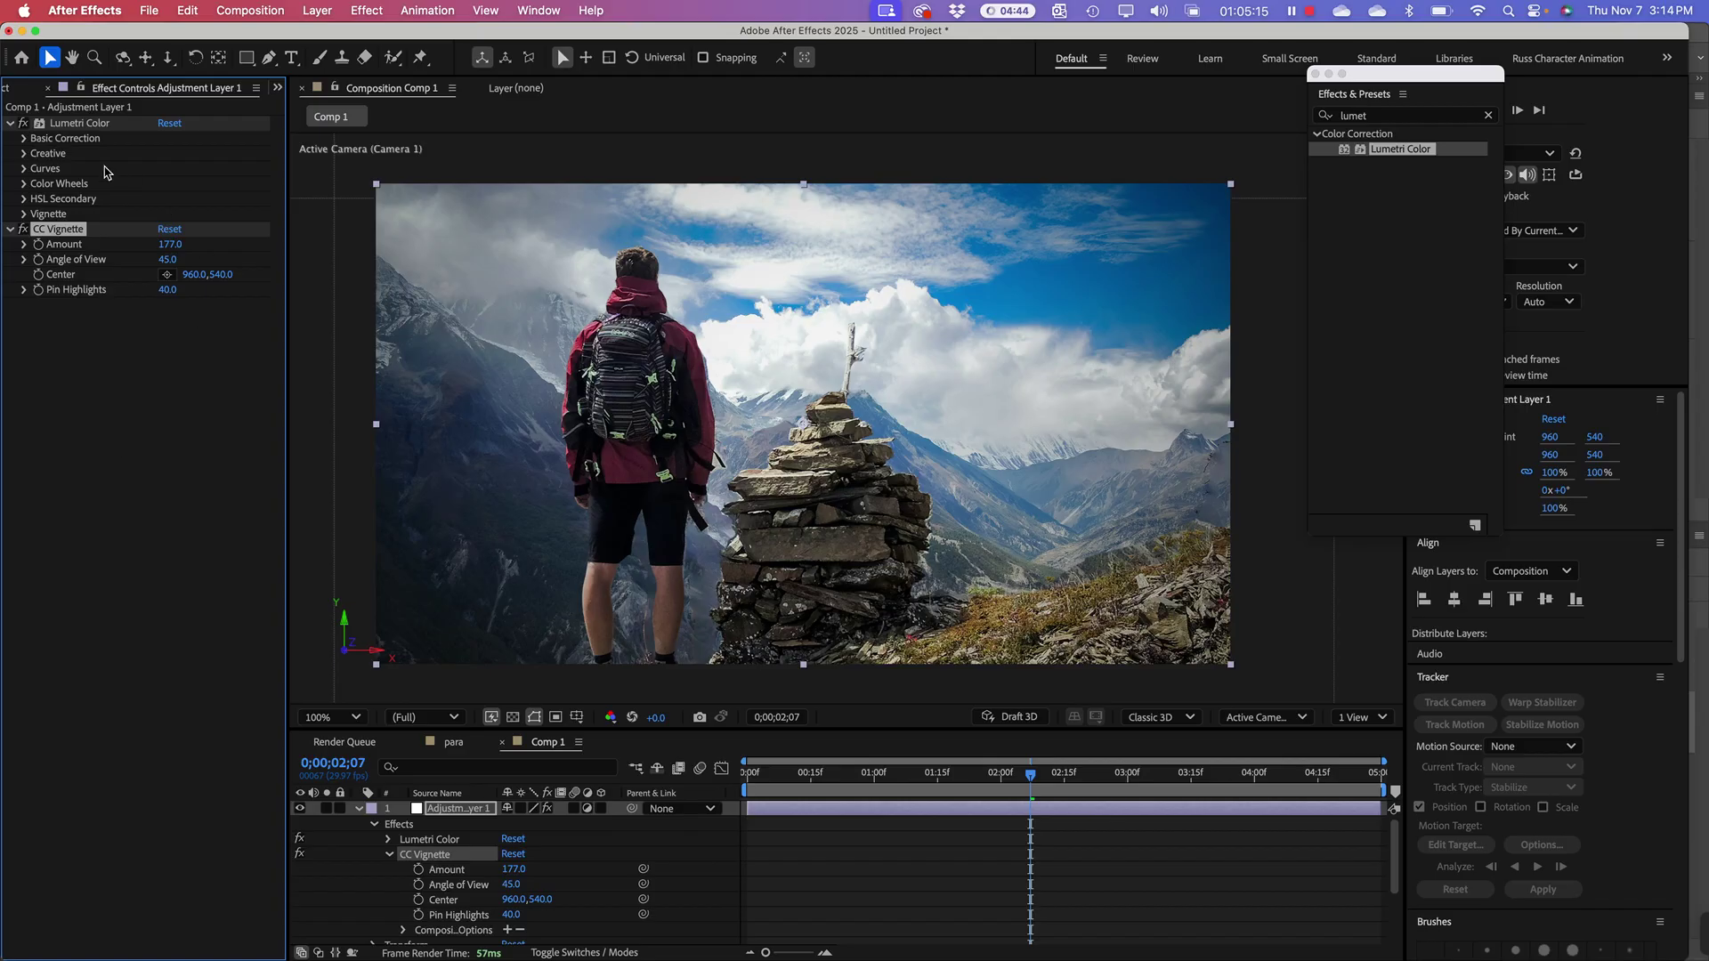
pyautogui.moveTo(60, 233); pyautogui.dragTo(115, 125)
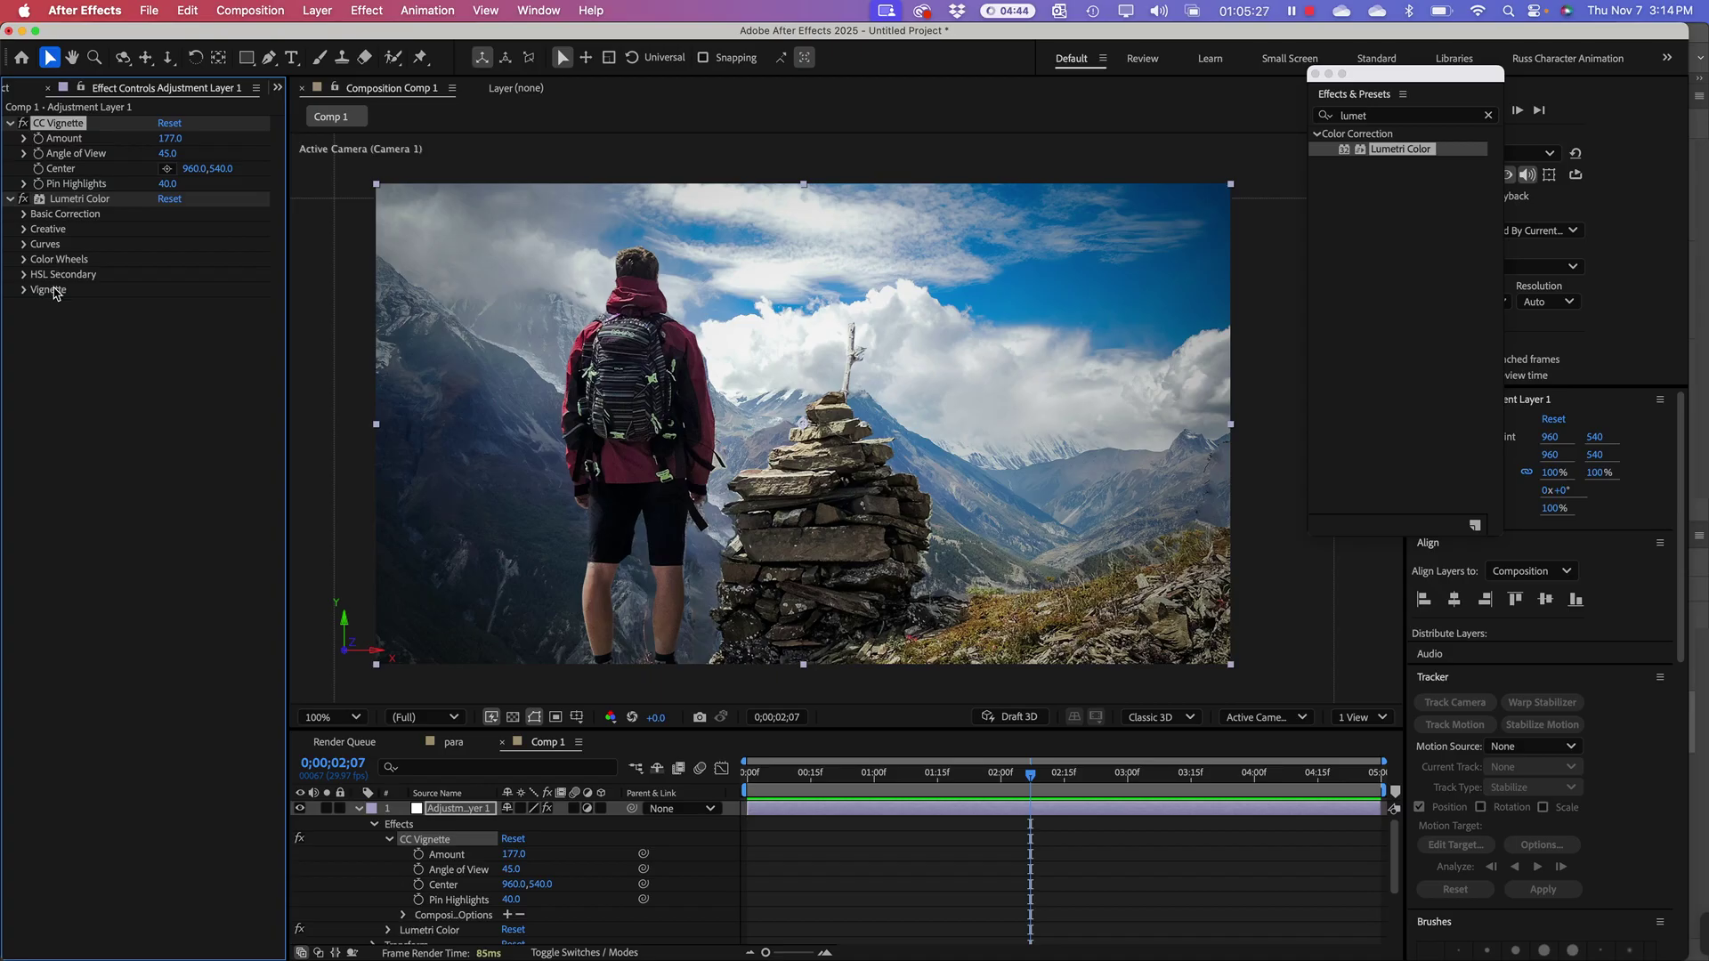
pyautogui.click(69, 201)
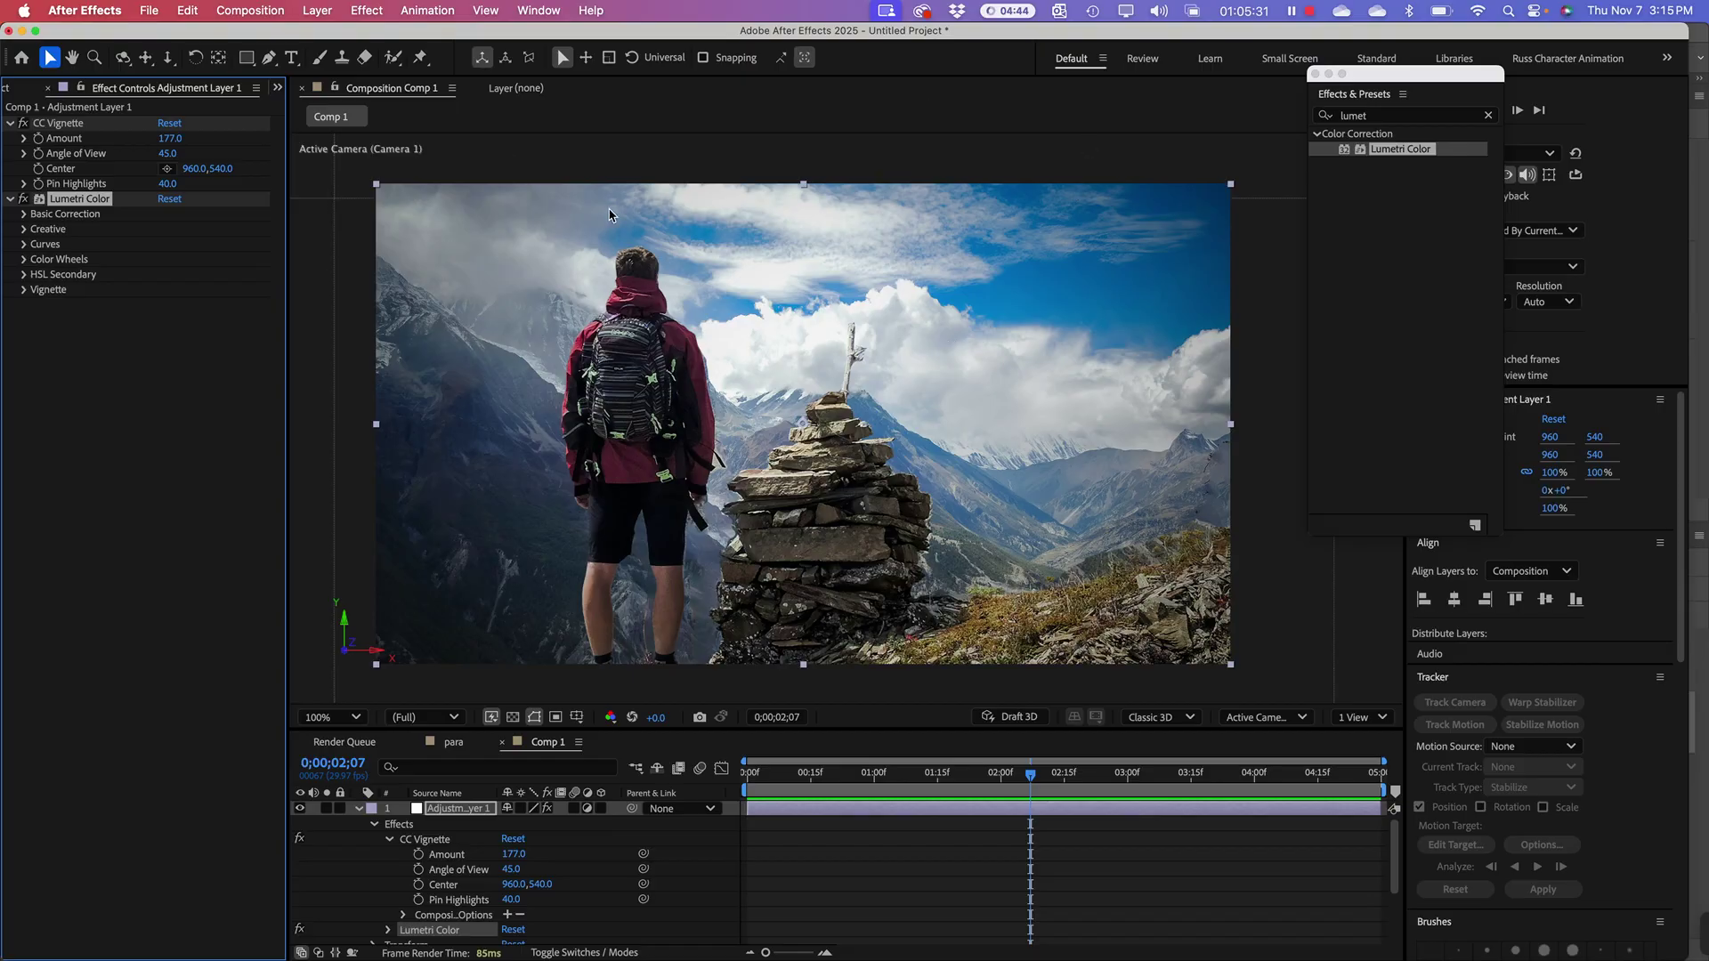
pyautogui.click(1315, 73)
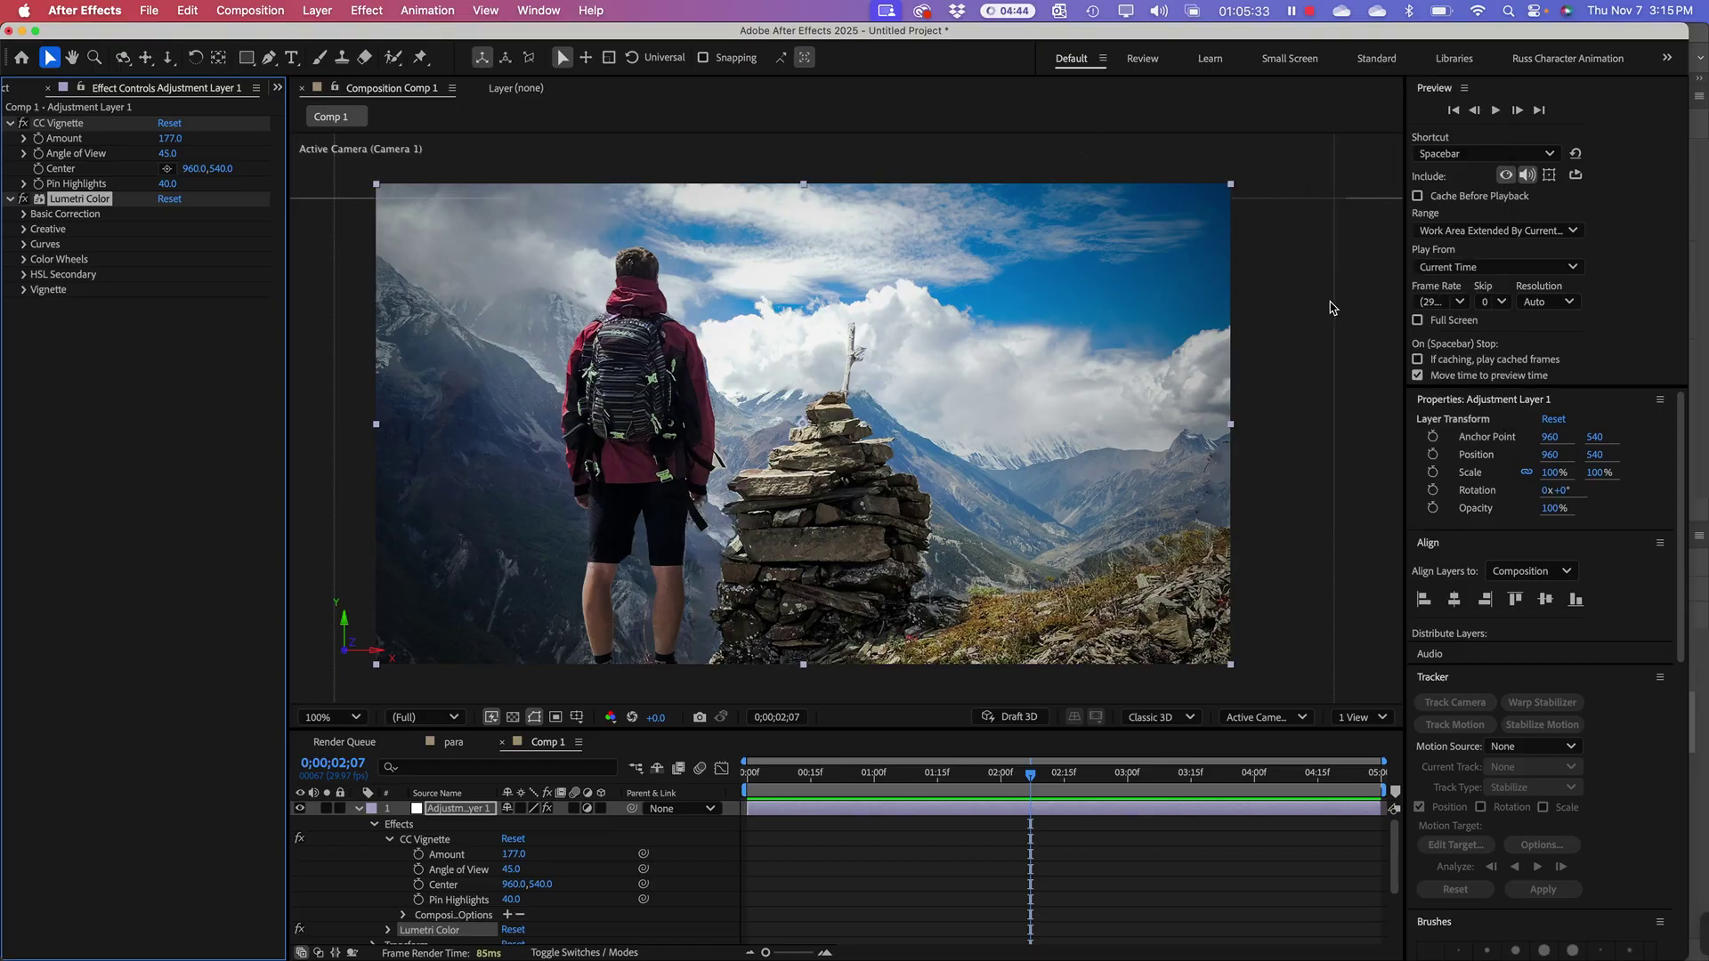
# Step: Grade Lumetri's Basic Correction to Contrast 26, Whites 73 and Blacks -22
pyautogui.click(24, 215)
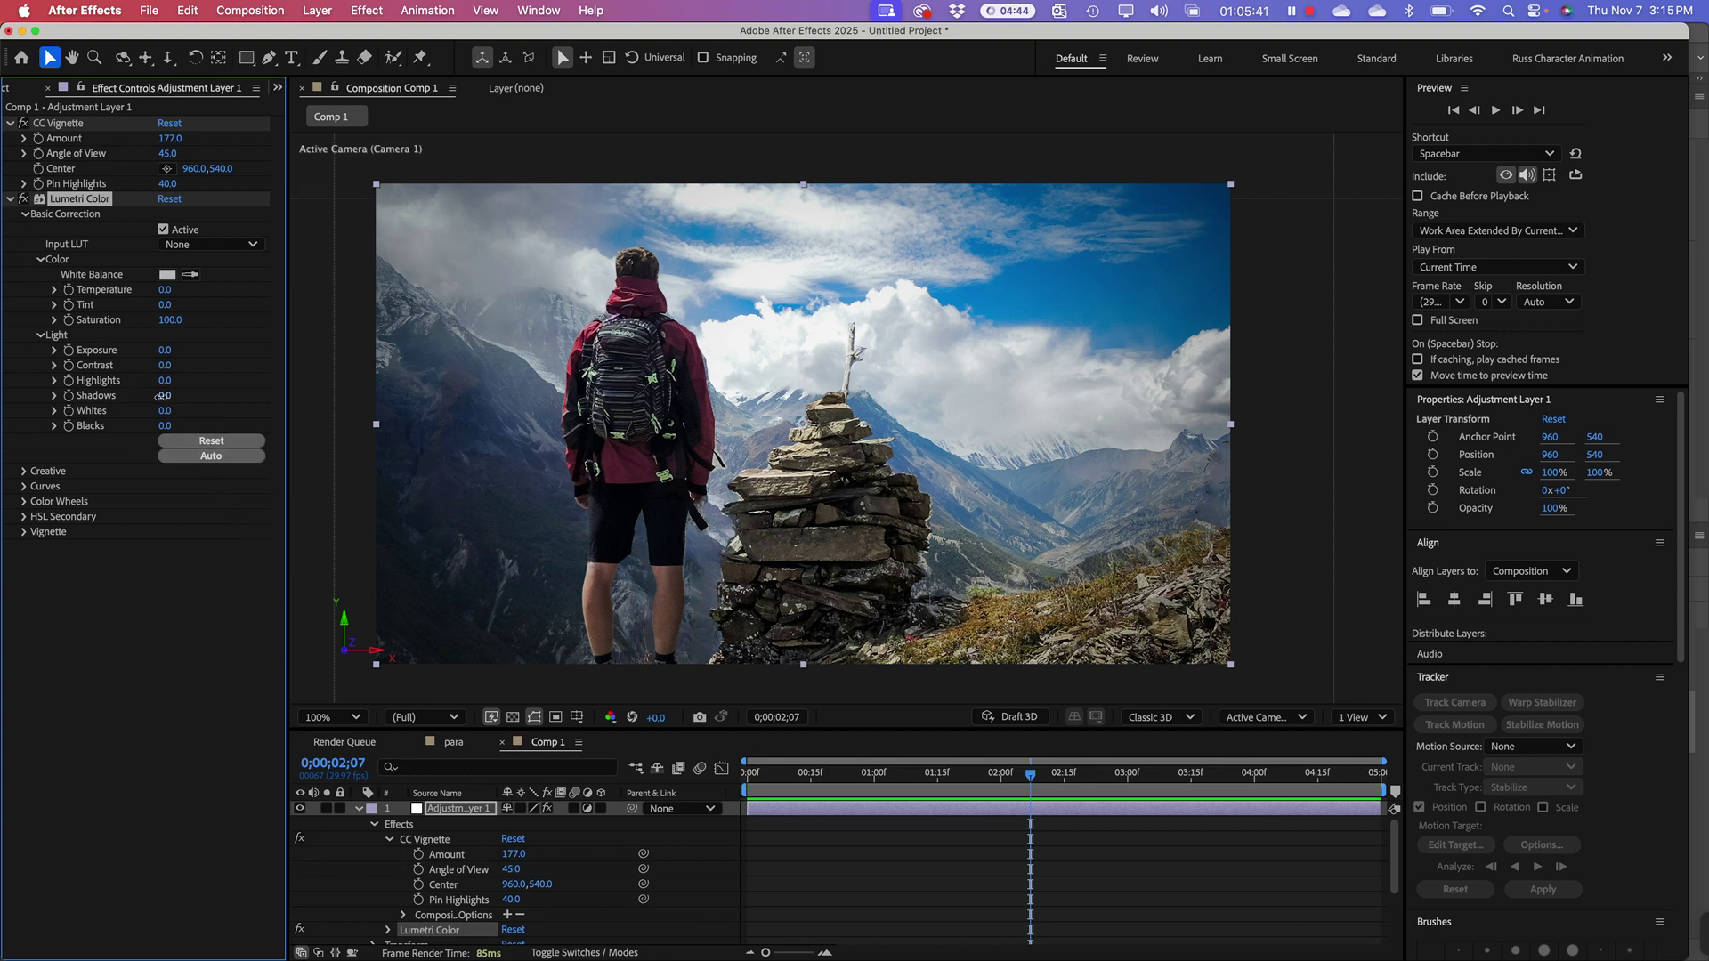
pyautogui.moveTo(163, 396); pyautogui.dragTo(123, 393)
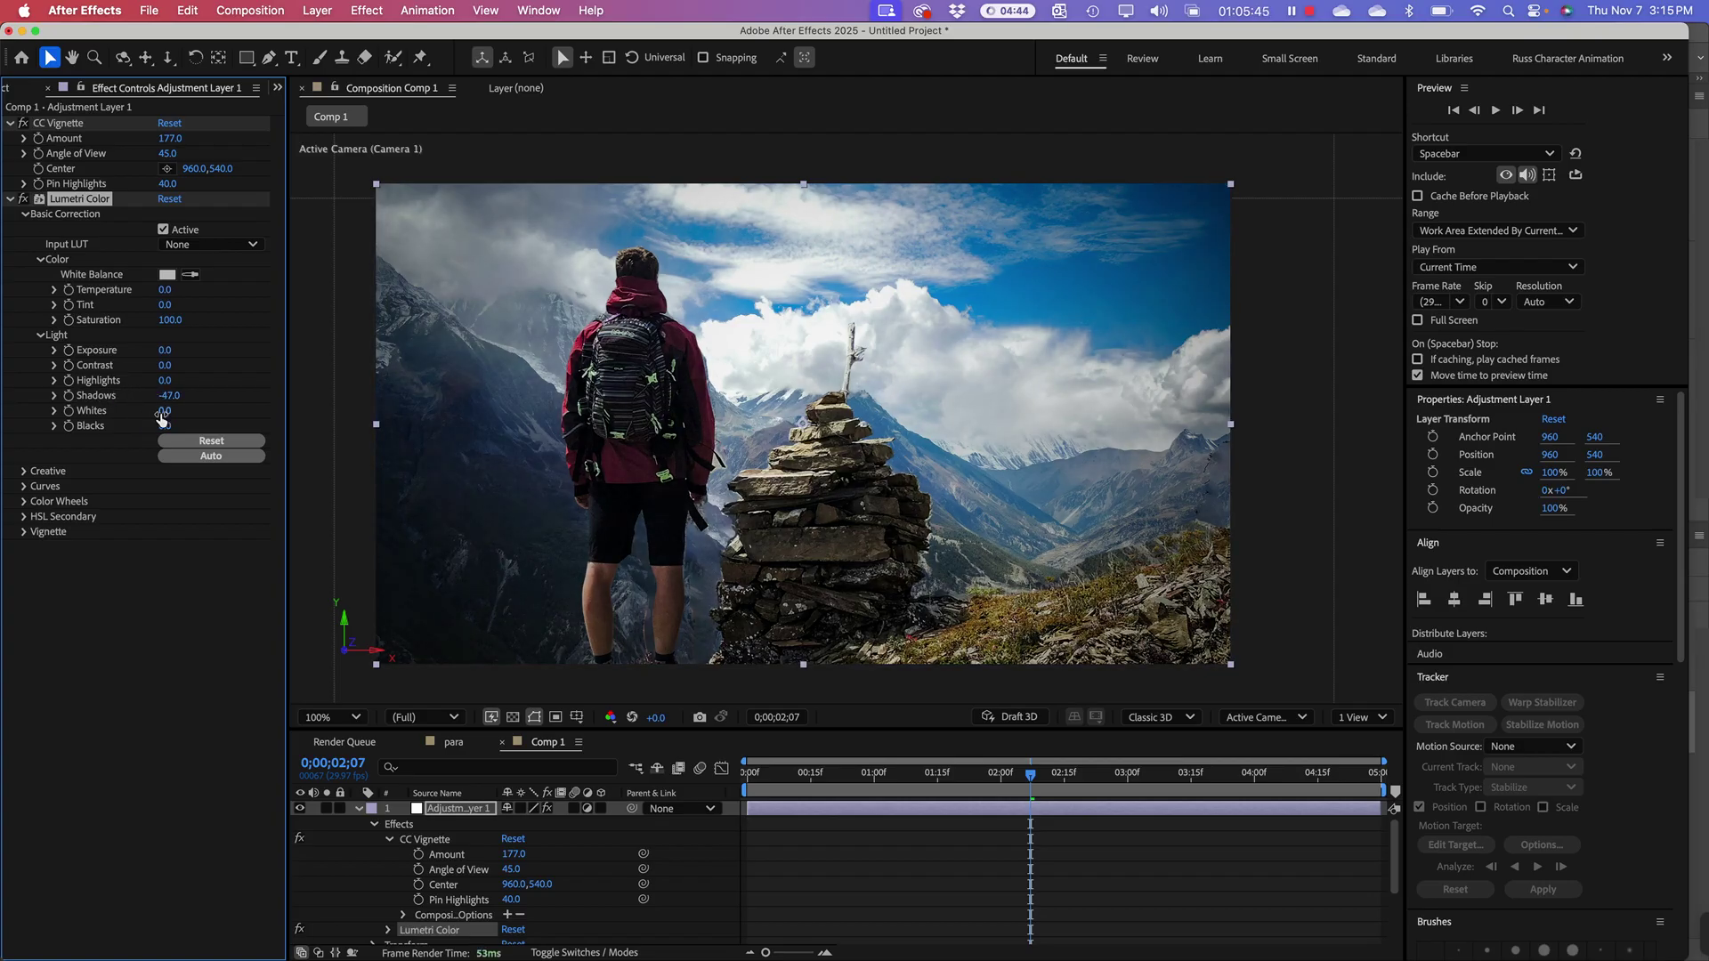
pyautogui.click(178, 442)
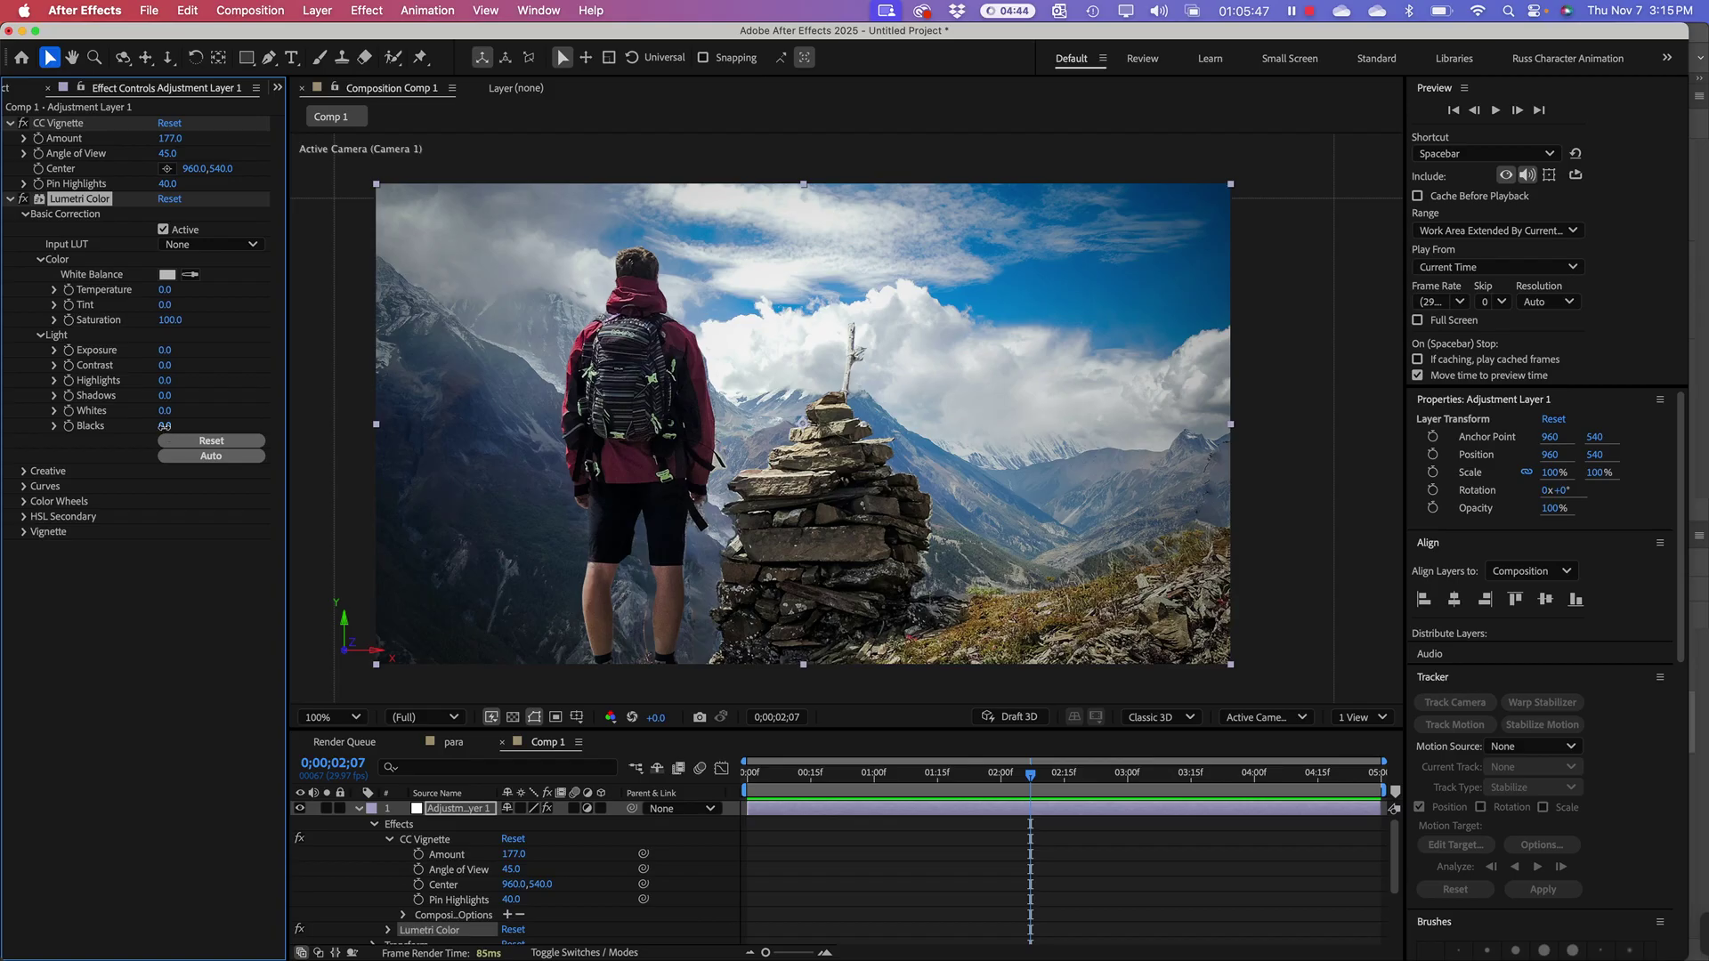
pyautogui.moveTo(164, 426); pyautogui.dragTo(236, 414)
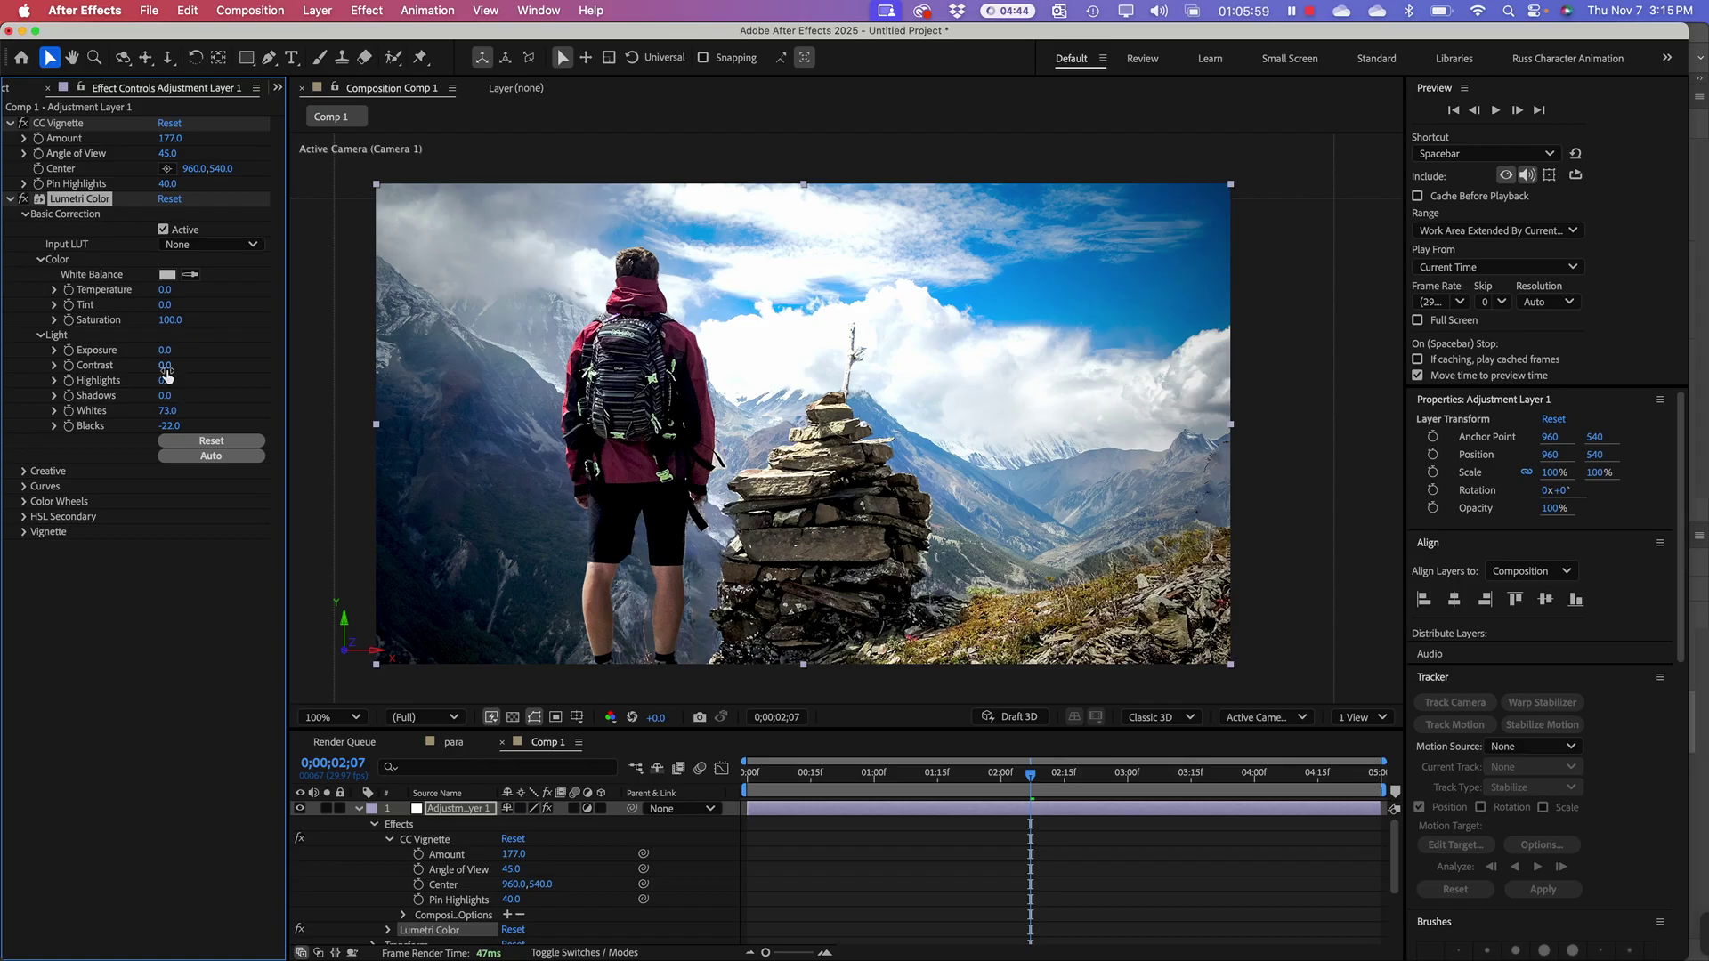
pyautogui.moveTo(163, 366); pyautogui.dragTo(202, 370)
# Step: Toggle Lumetri Color off and on to compare, leaving the grade enabled
pyautogui.click(24, 200)
pyautogui.click(24, 199)
pyautogui.click(24, 200)
pyautogui.click(24, 199)
pyautogui.click(24, 199)
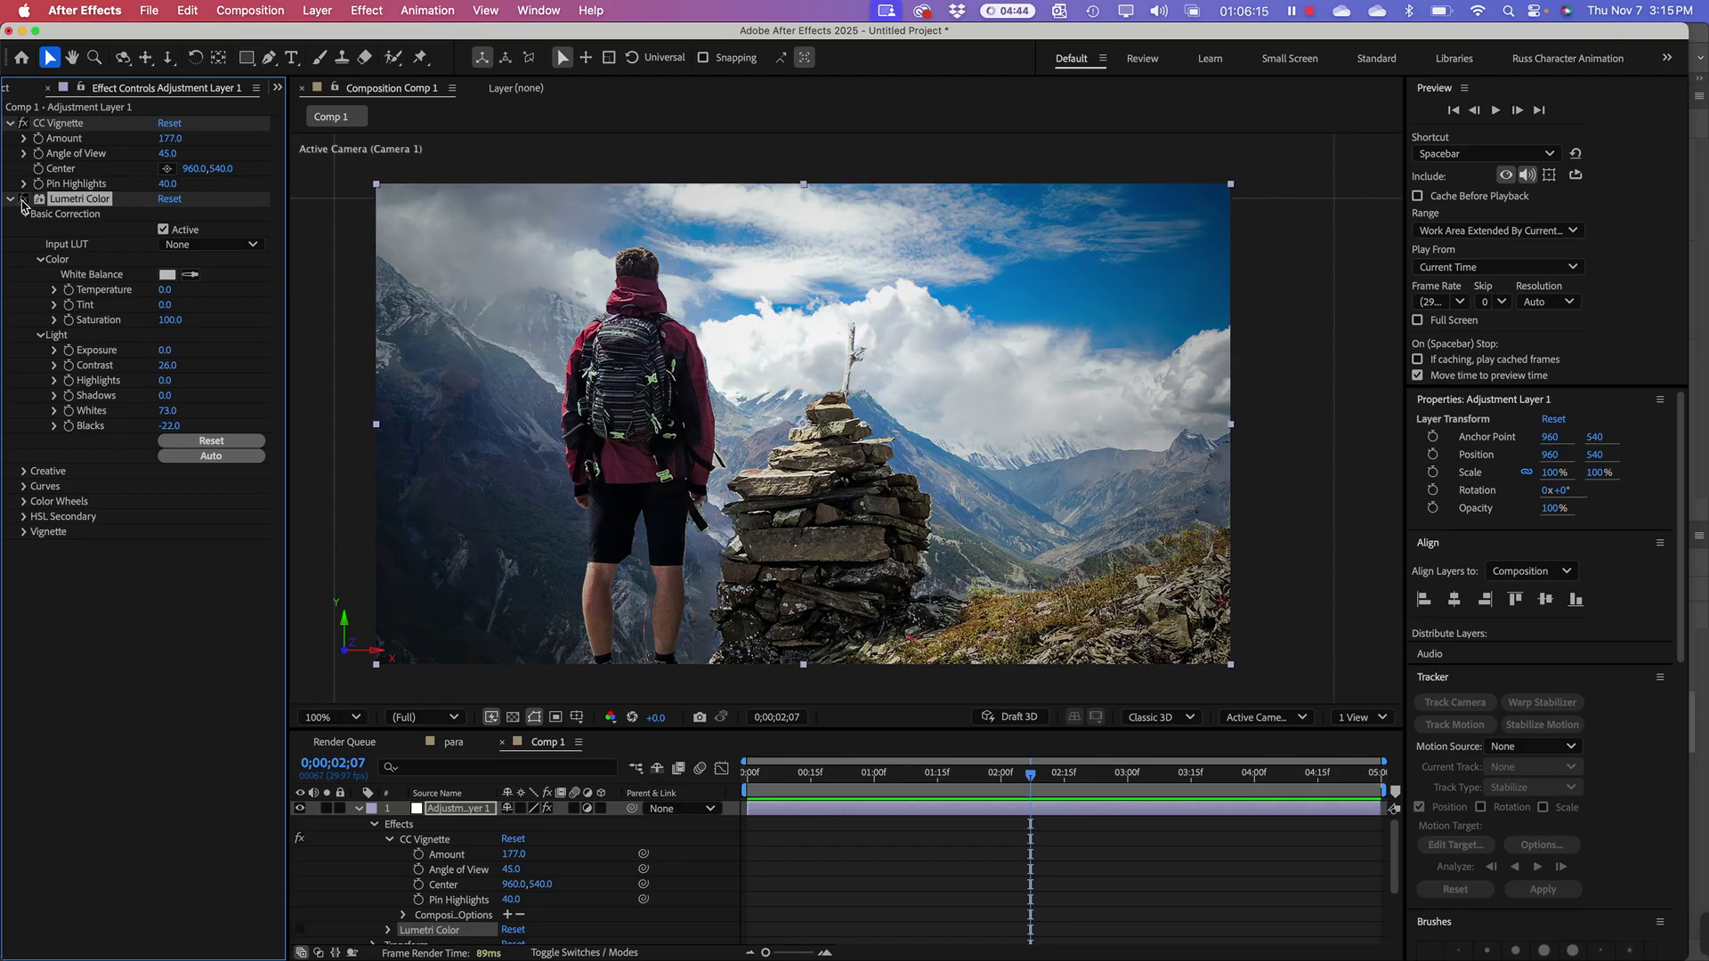
pyautogui.click(24, 200)
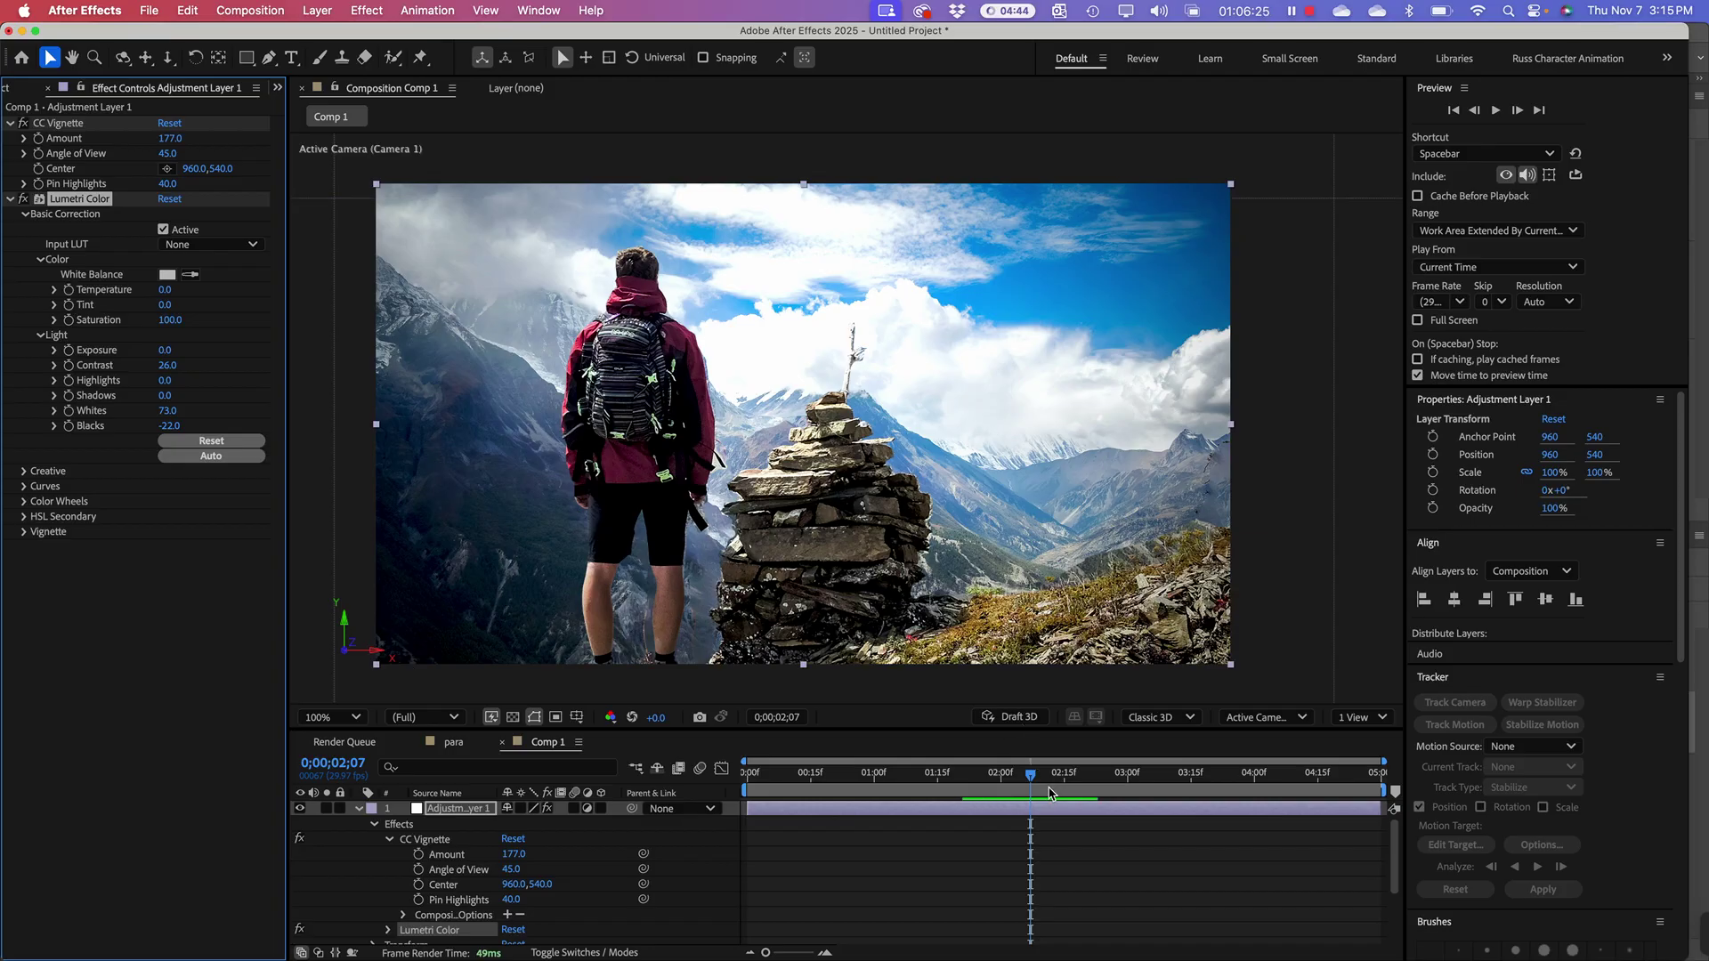
pyautogui.moveTo(1031, 781); pyautogui.dragTo(746, 782)
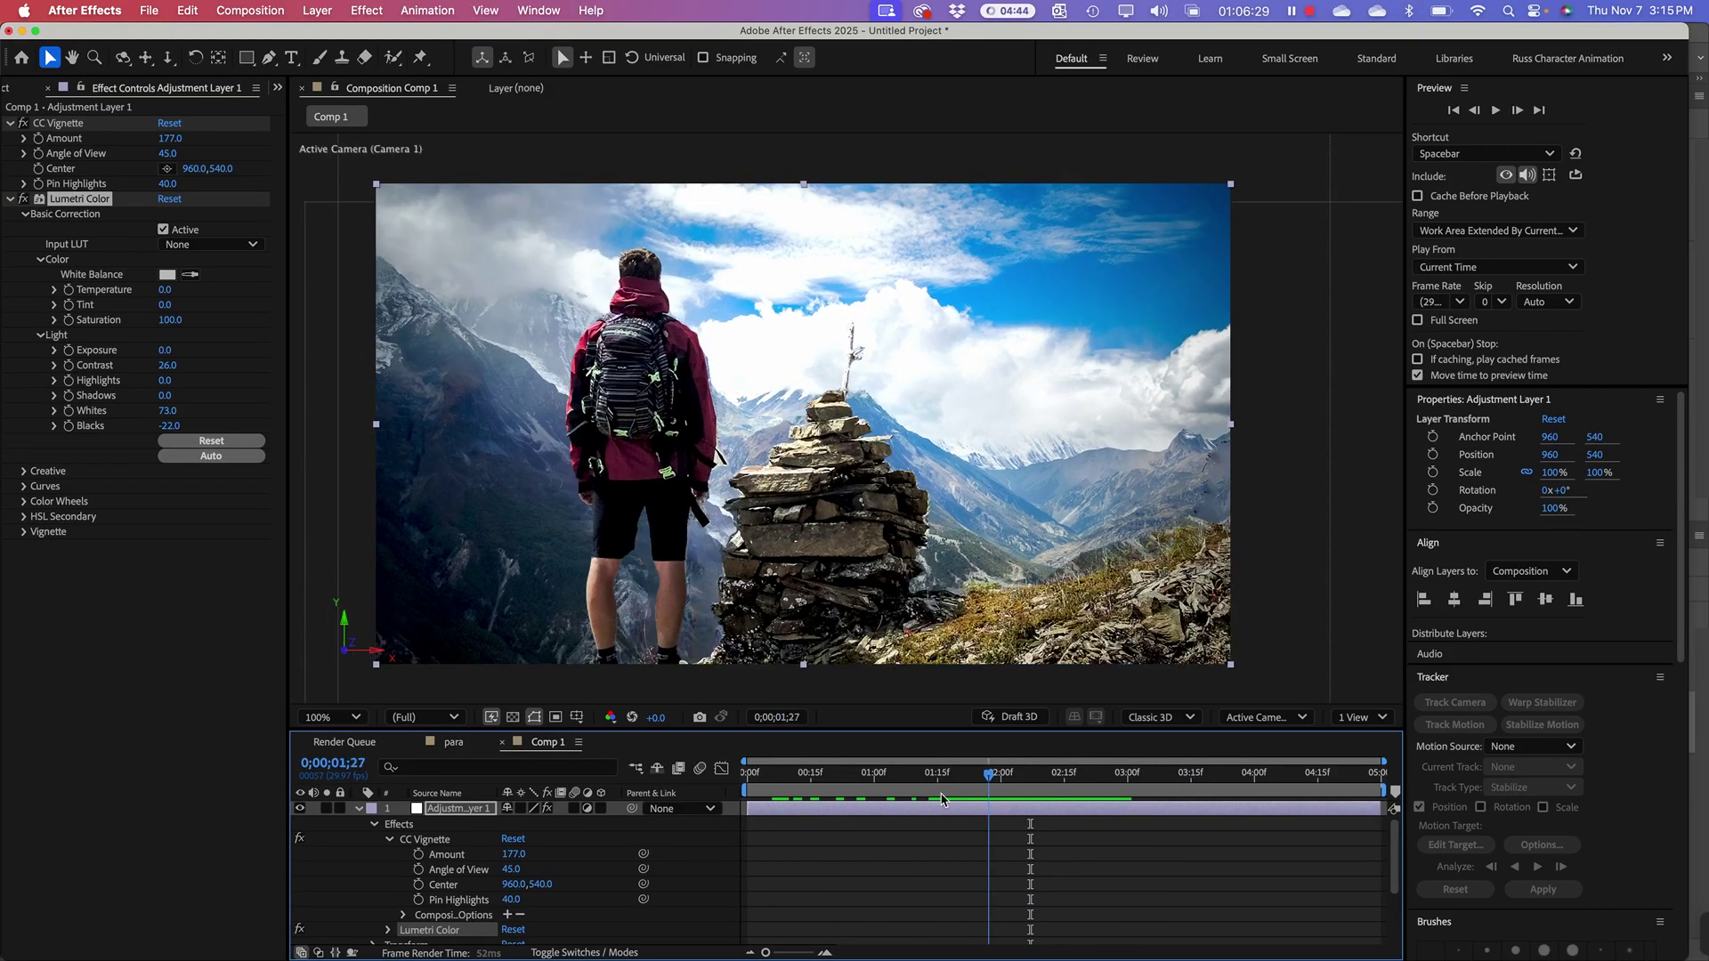
pyautogui.press('space')
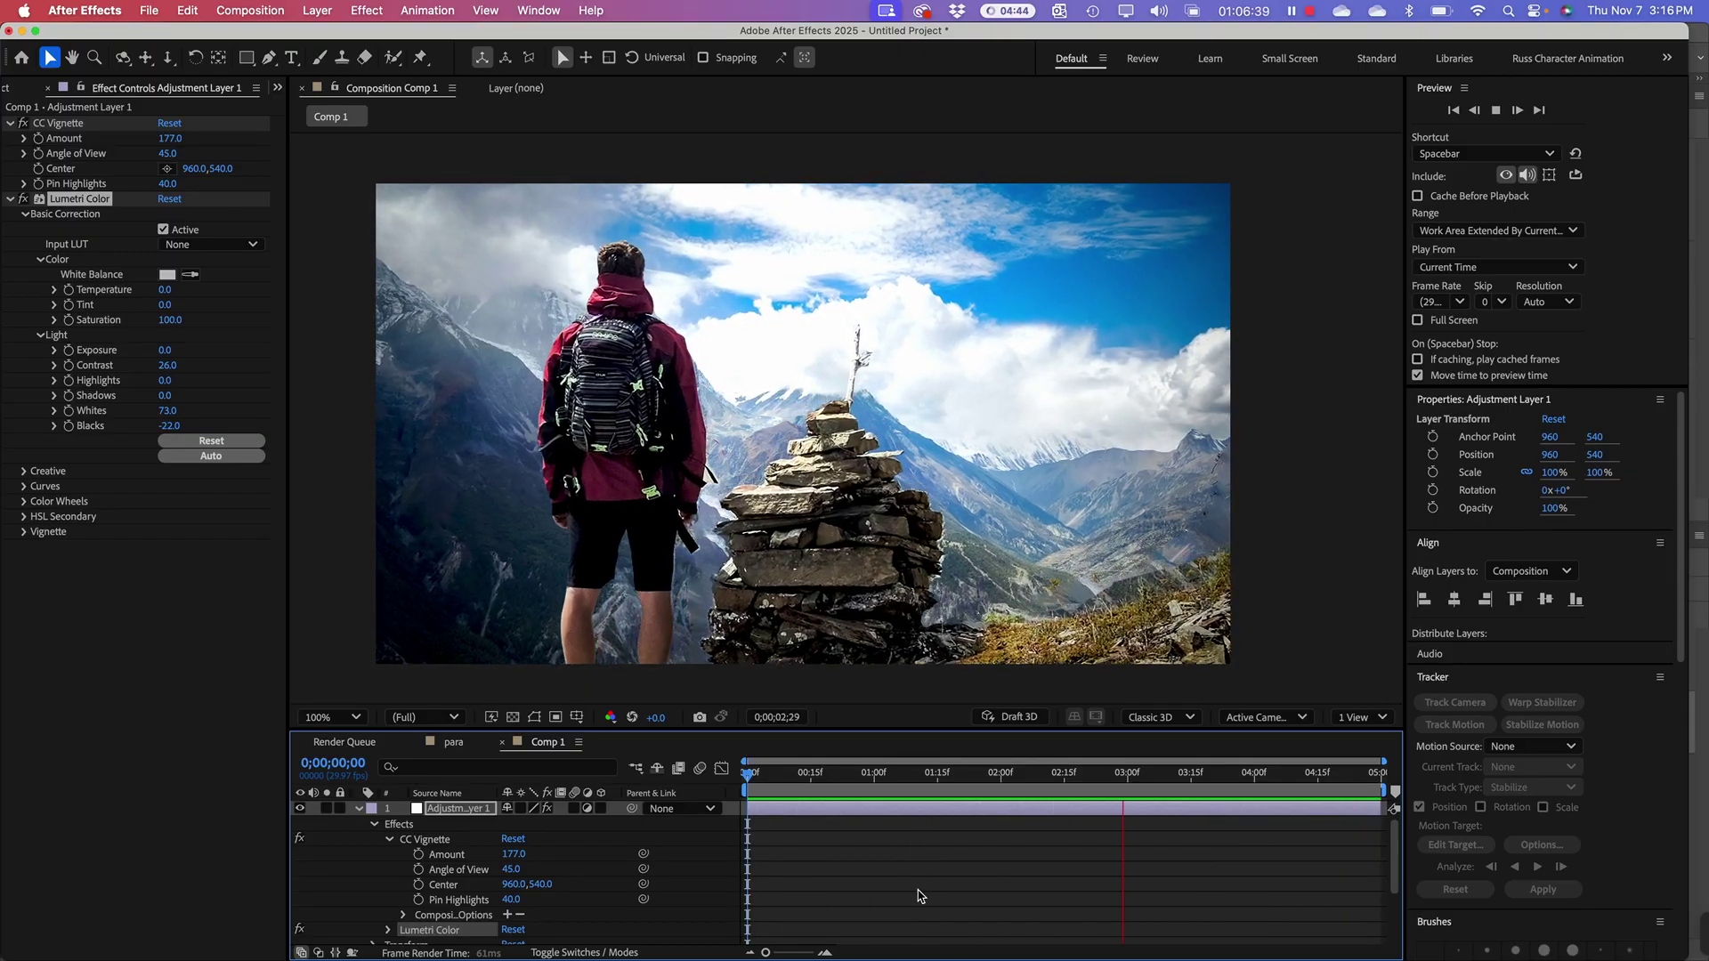
pyautogui.press('space')
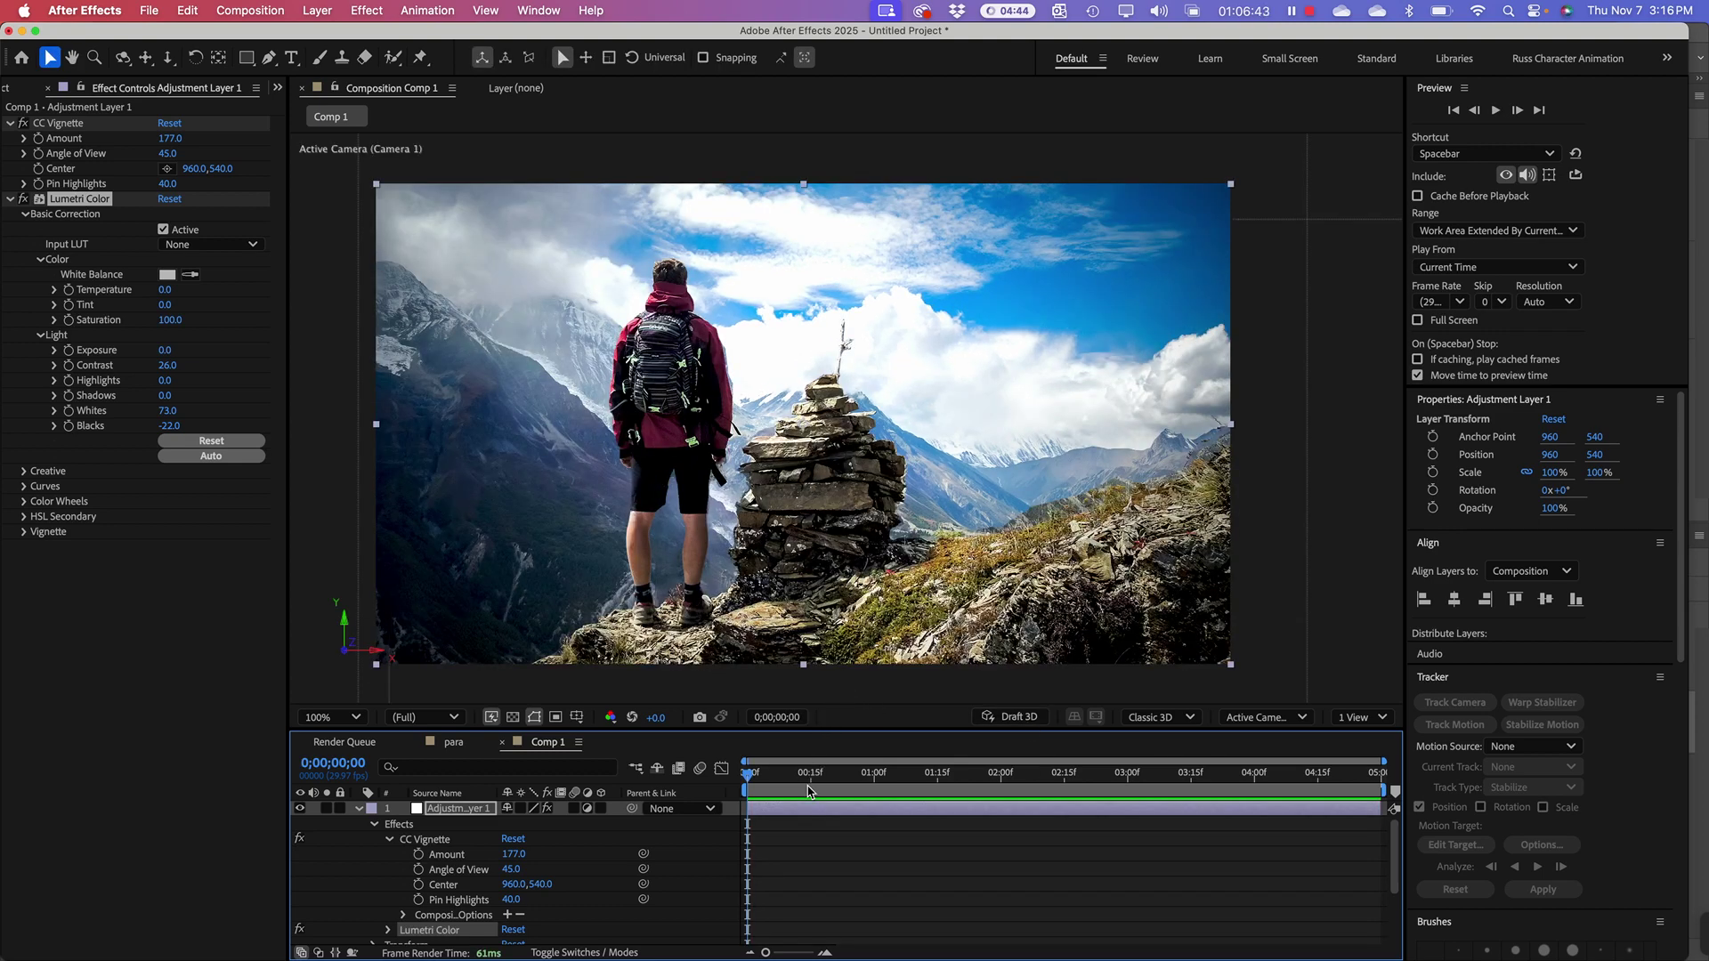
pyautogui.moveTo(810, 780); pyautogui.dragTo(972, 786)
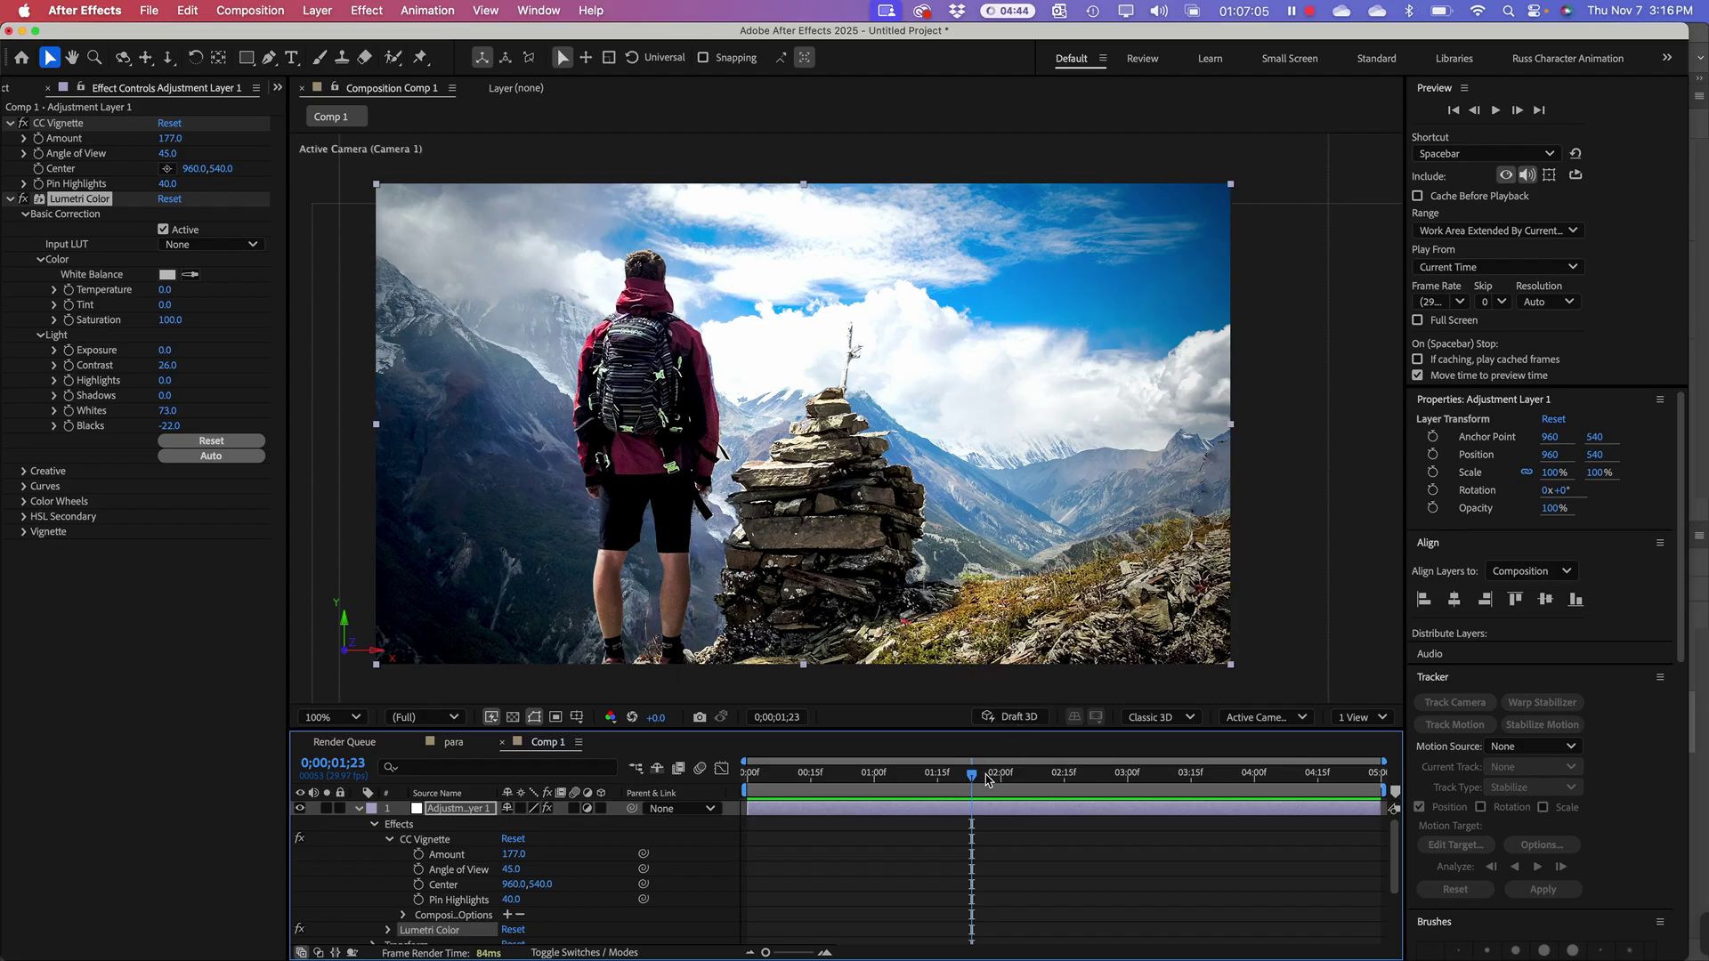
pyautogui.moveTo(988, 780); pyautogui.dragTo(728, 790)
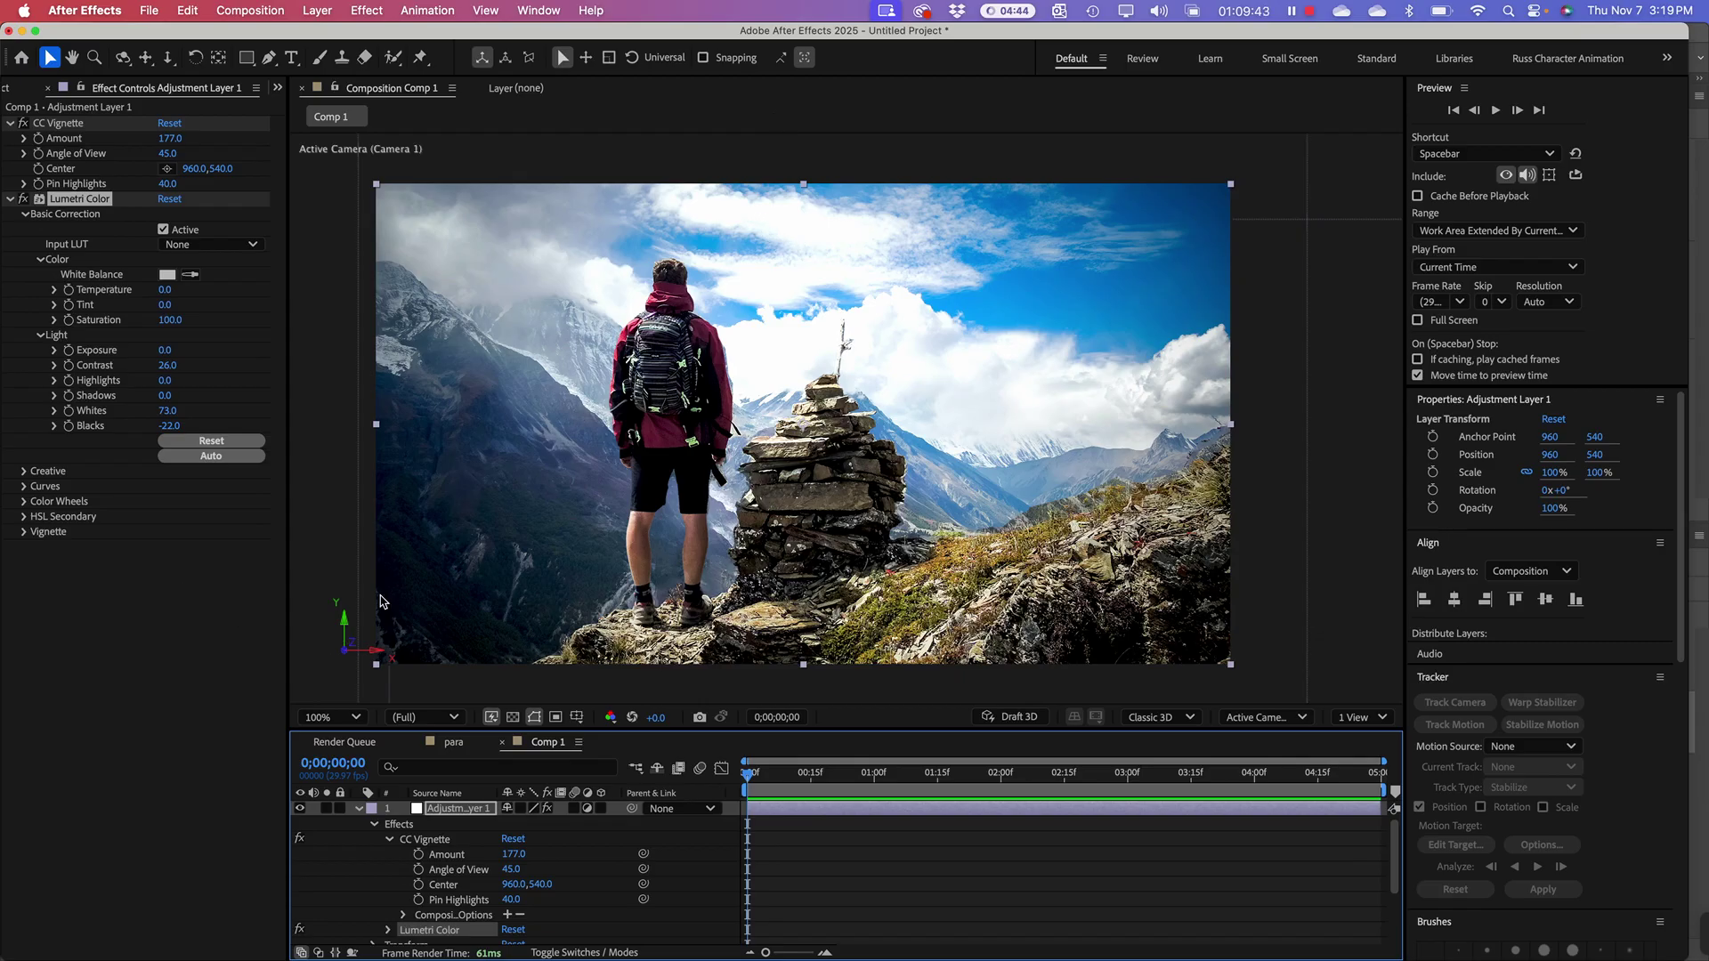
# Step: Collapse the expanded effect and Position properties in the timeline and deselect all layers
pyautogui.click(359, 809)
pyautogui.click(358, 839)
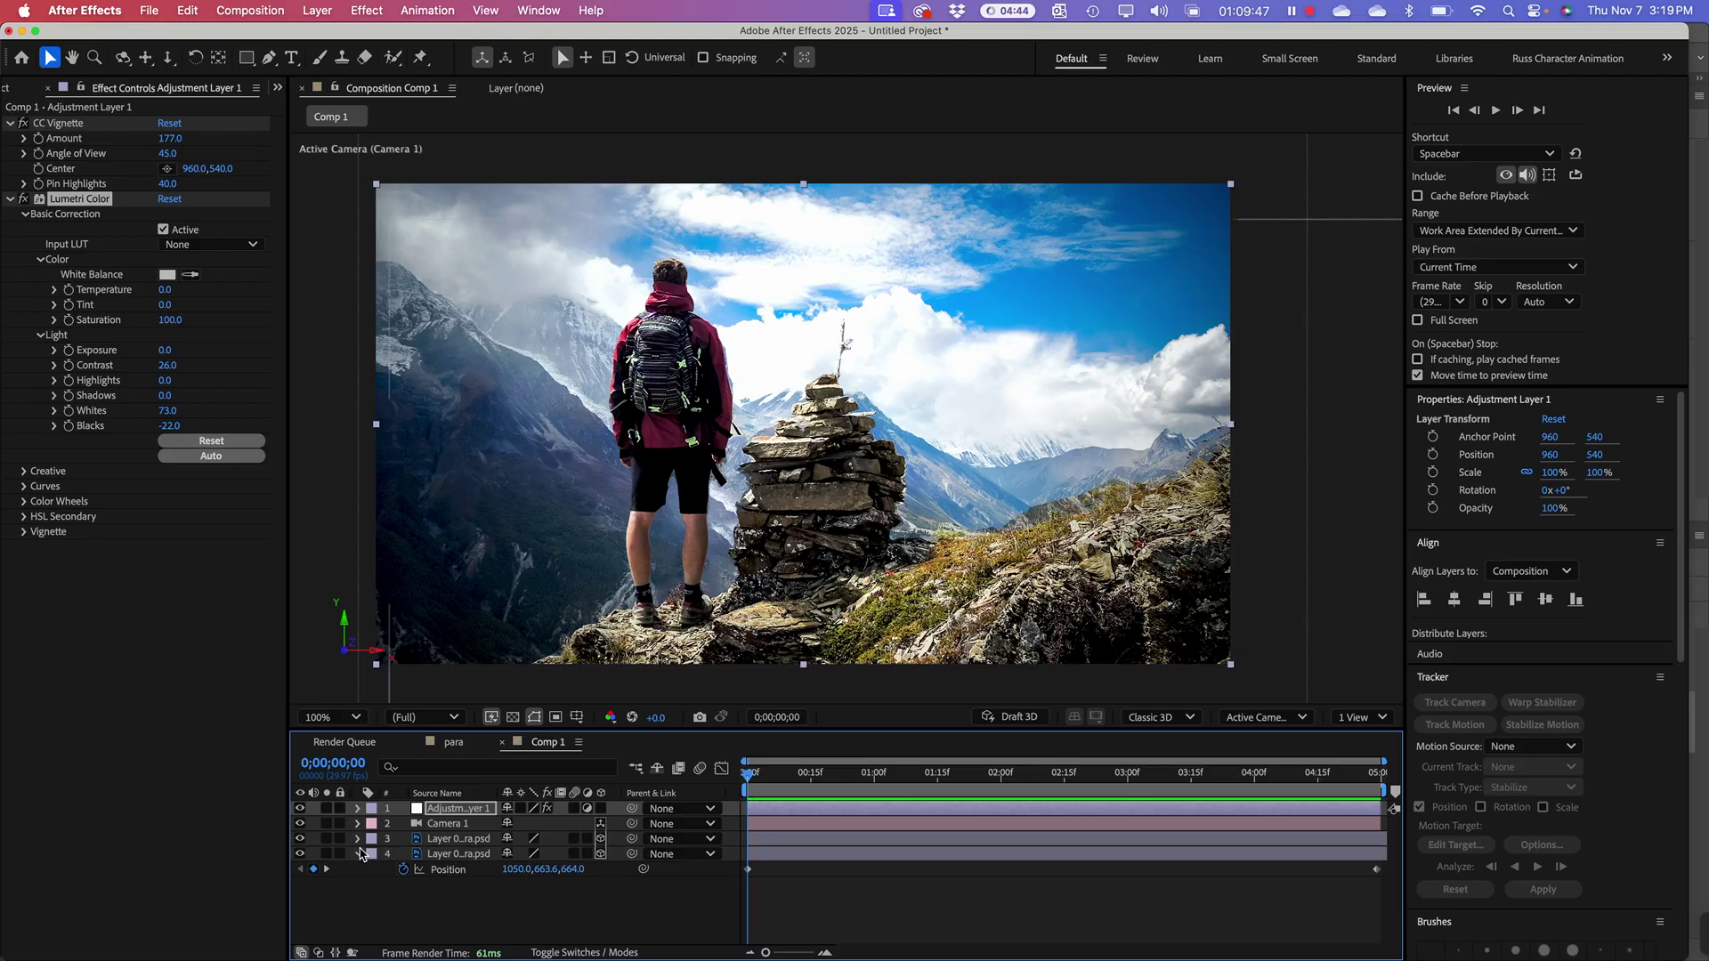
pyautogui.click(359, 853)
pyautogui.click(372, 889)
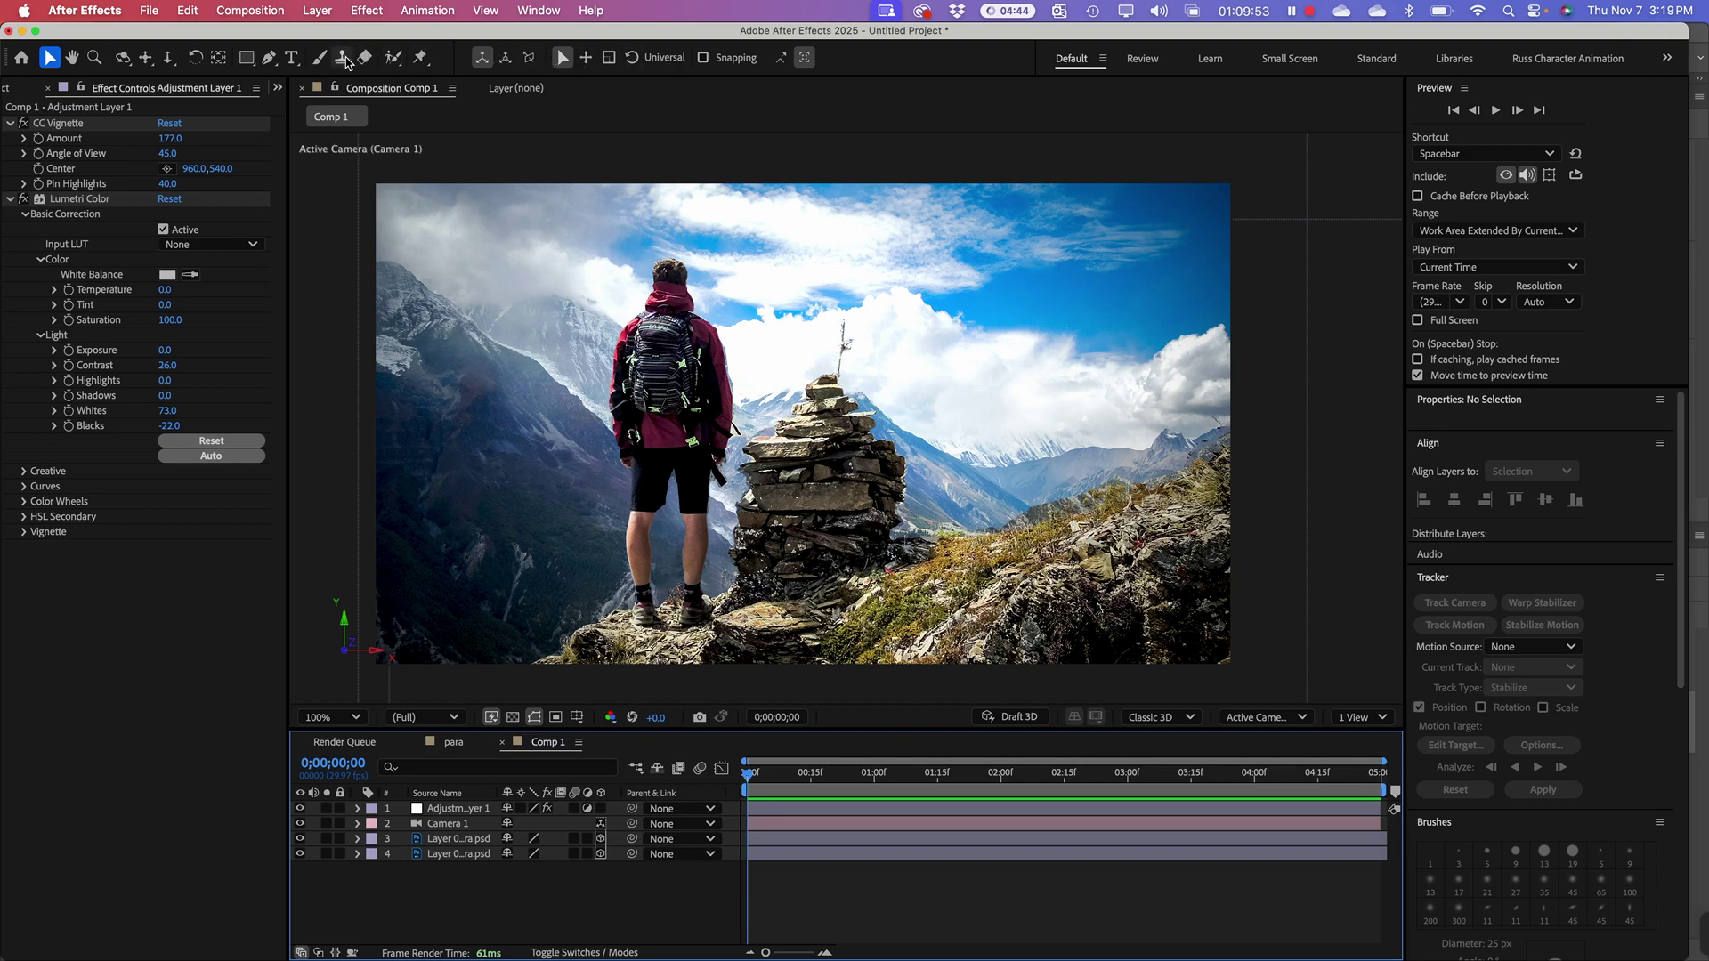
pyautogui.click(293, 61)
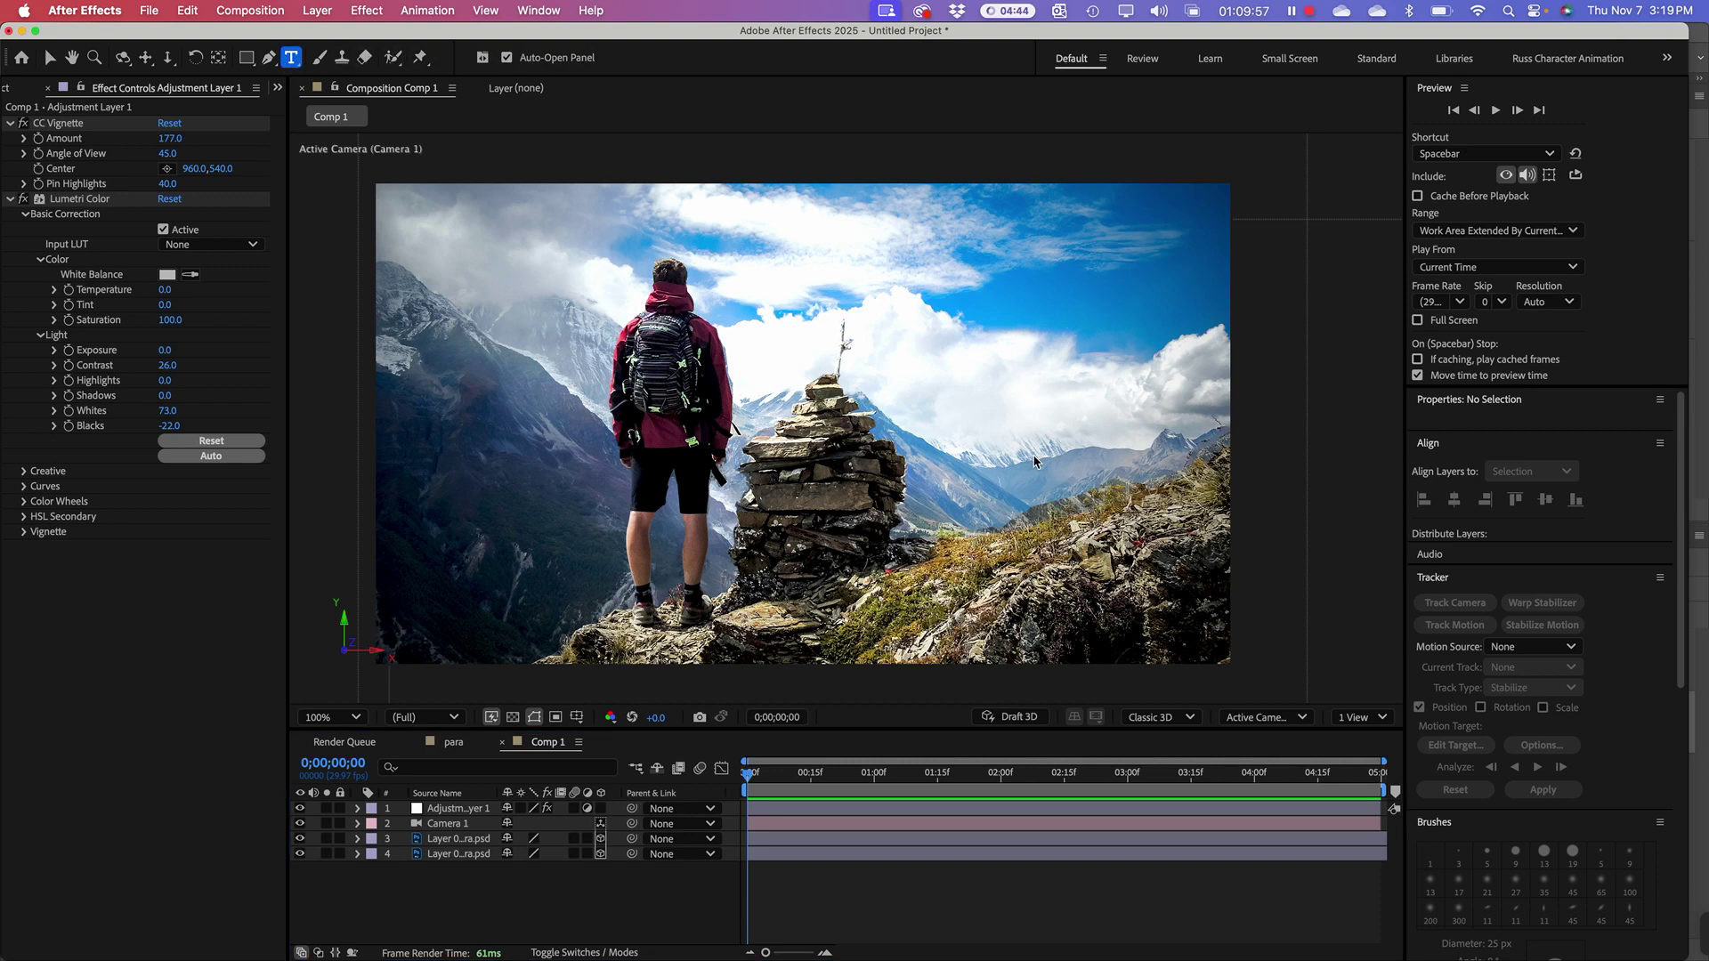
pyautogui.click(940, 374)
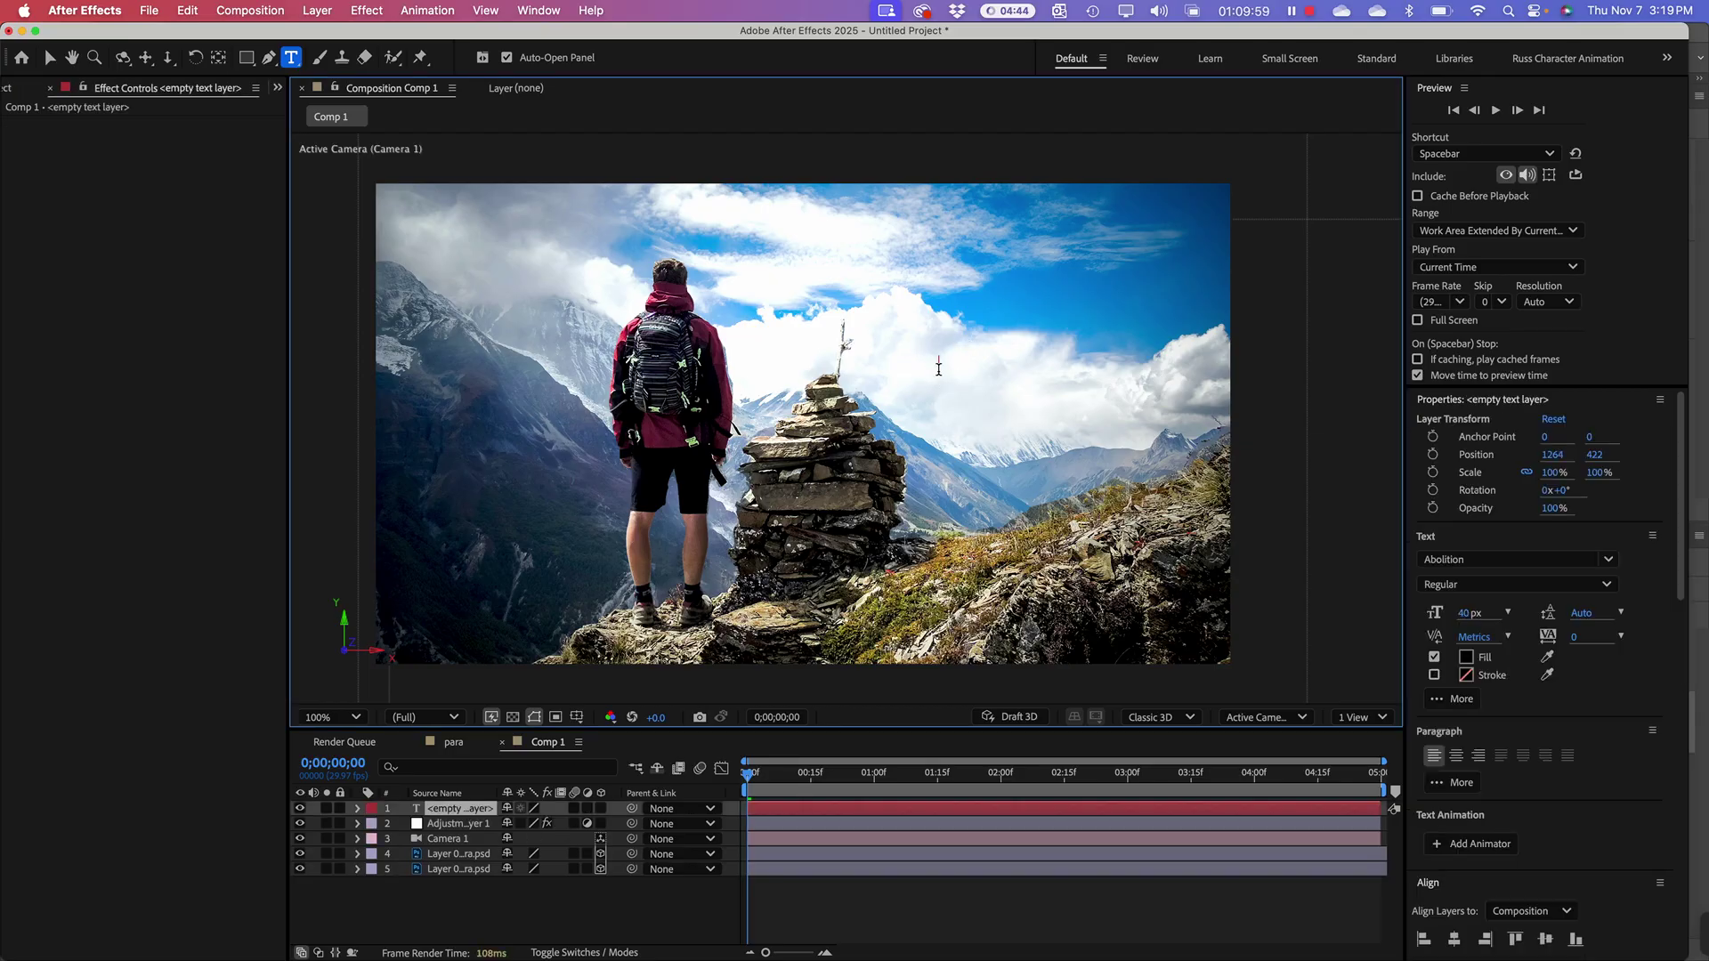
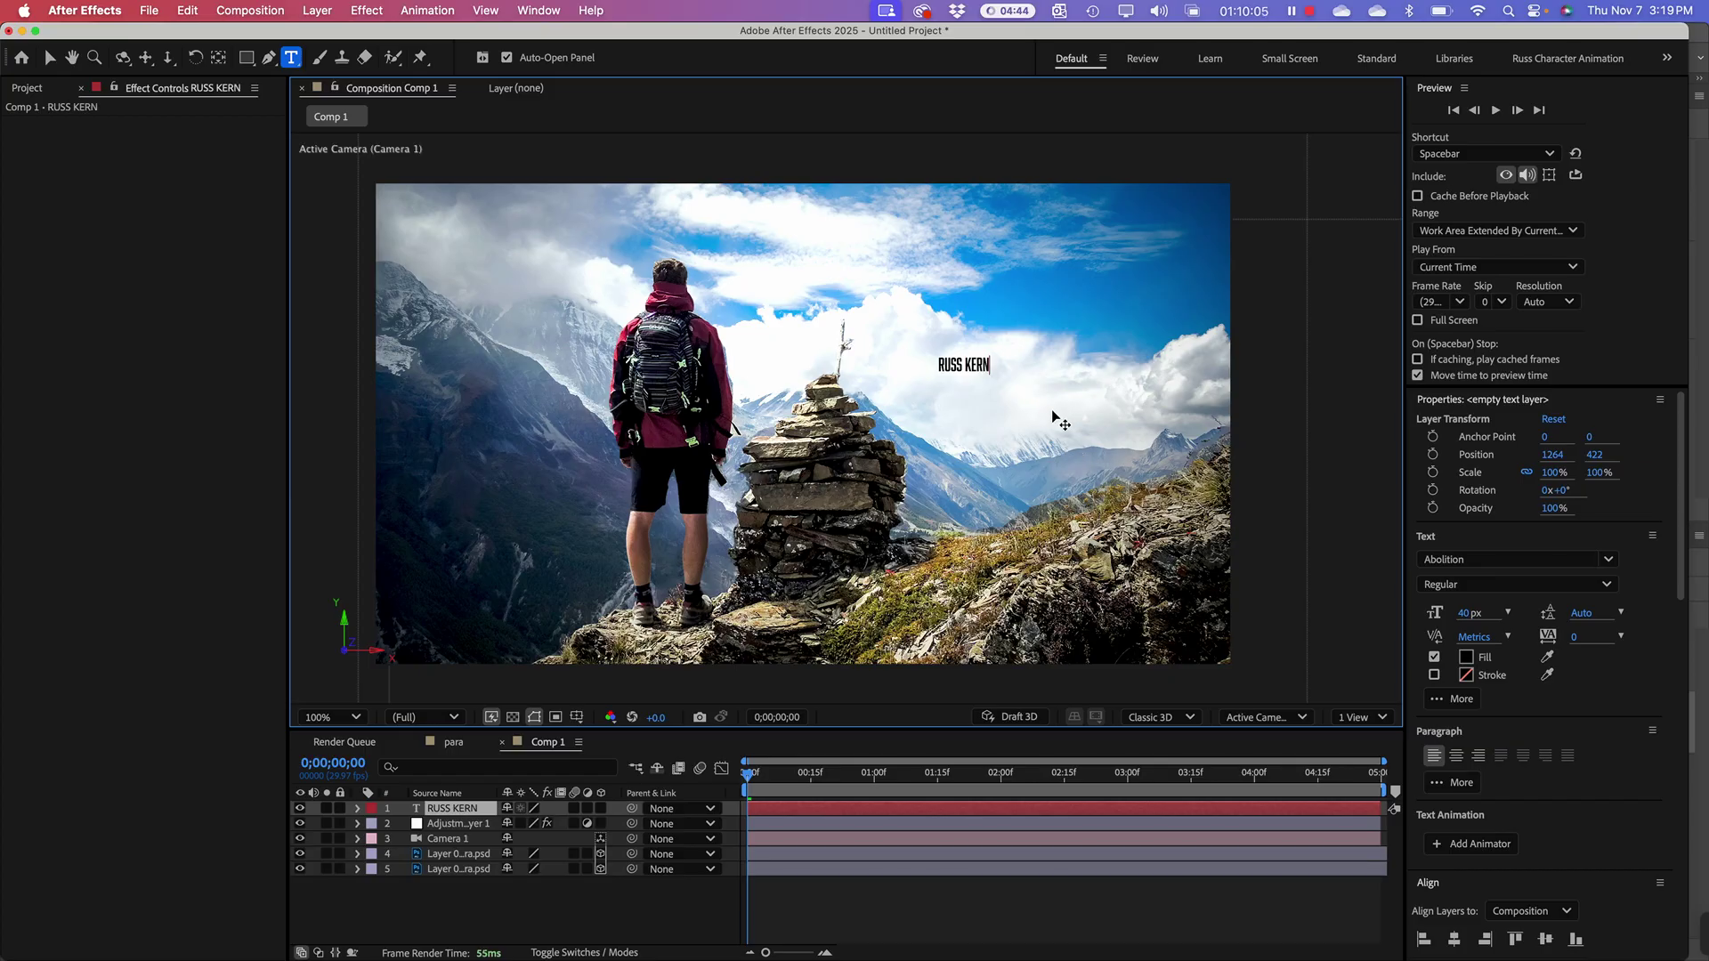
pyautogui.moveTo(1434, 610); pyautogui.dragTo(1546, 609)
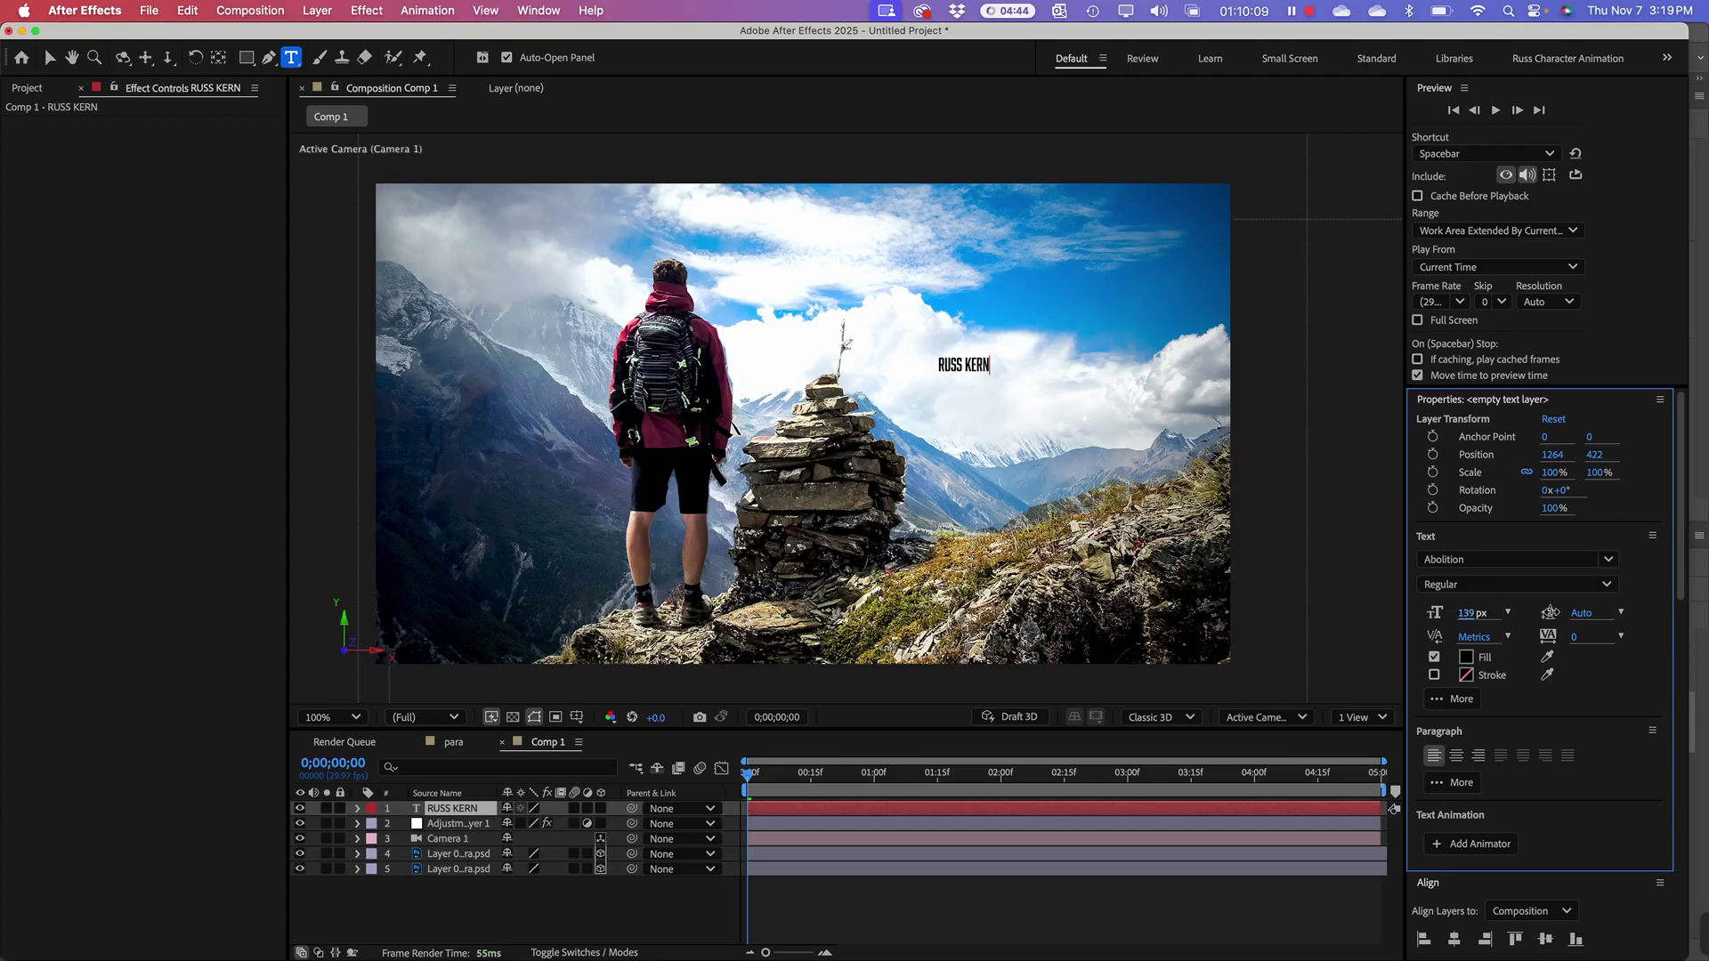
pyautogui.click(49, 57)
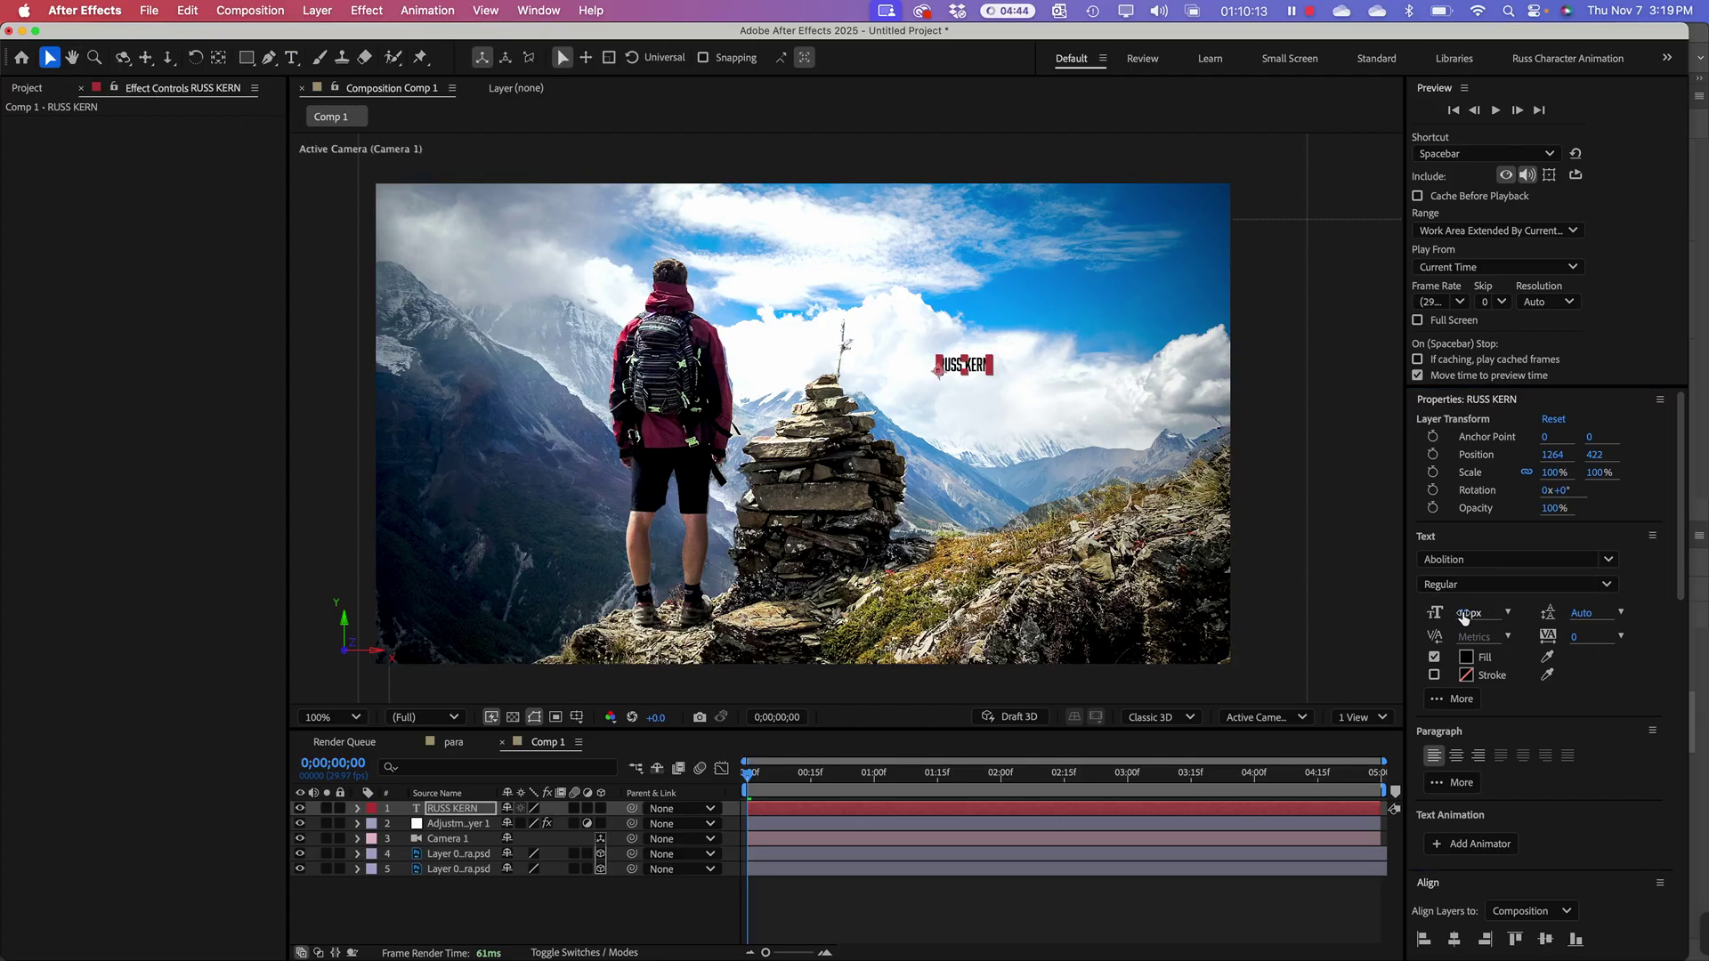
pyautogui.moveTo(1464, 618); pyautogui.dragTo(1567, 615)
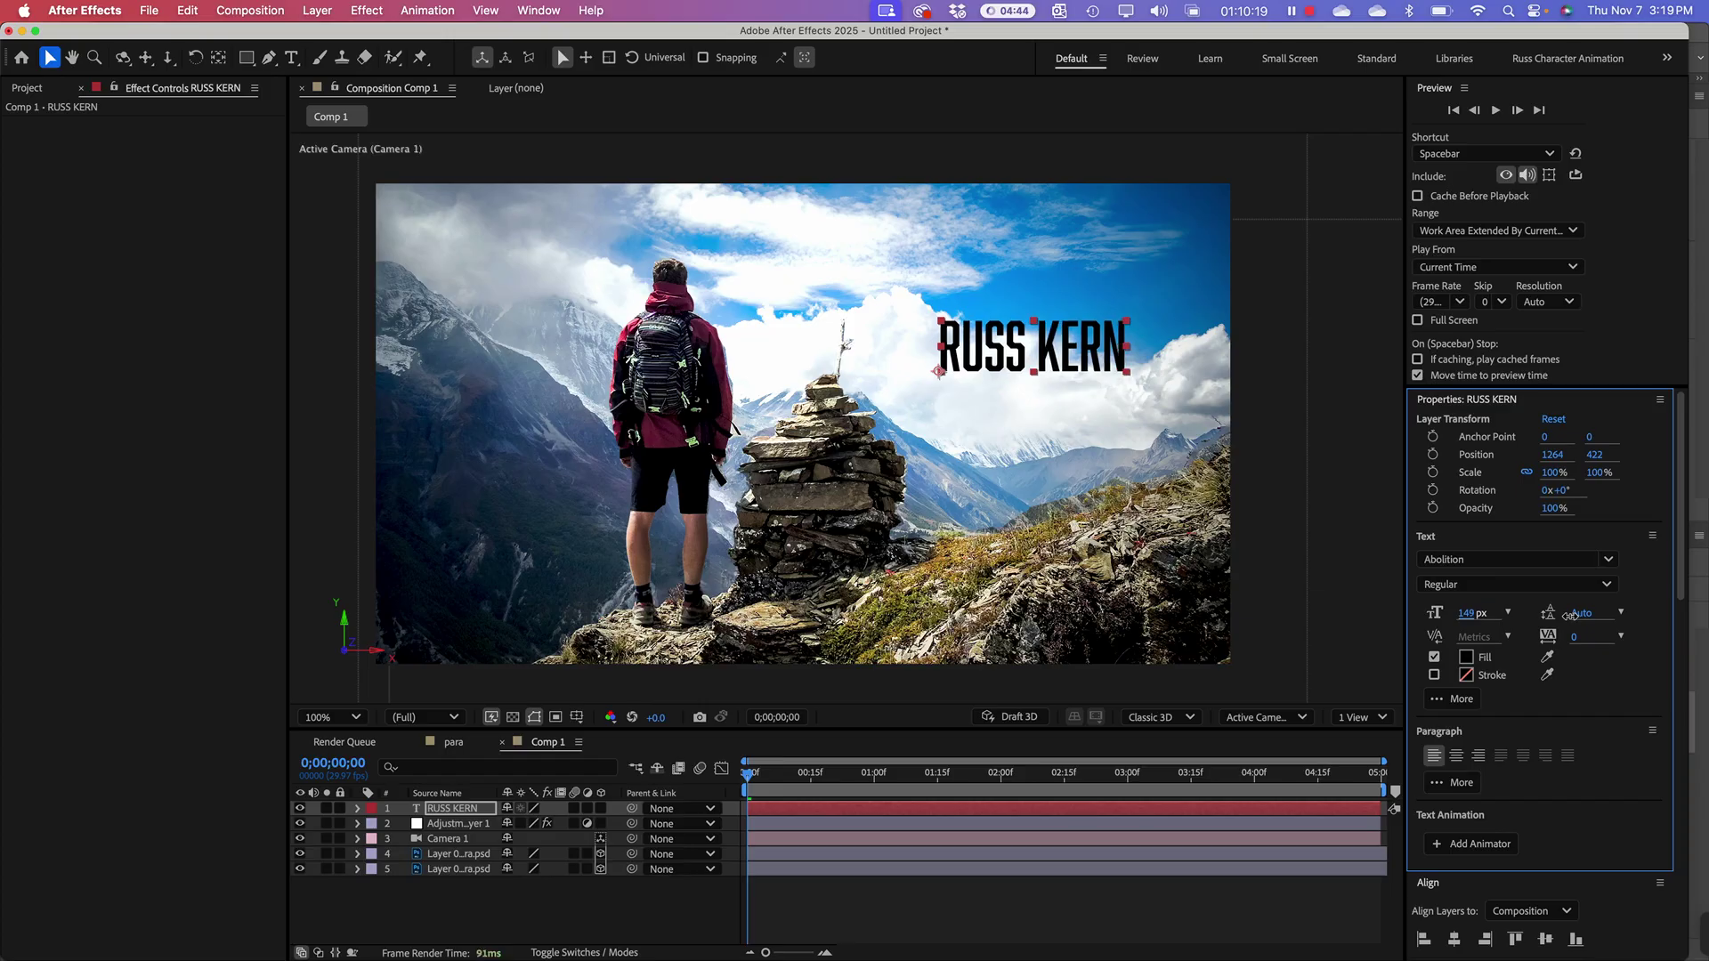
pyautogui.moveTo(1088, 365); pyautogui.dragTo(1070, 398)
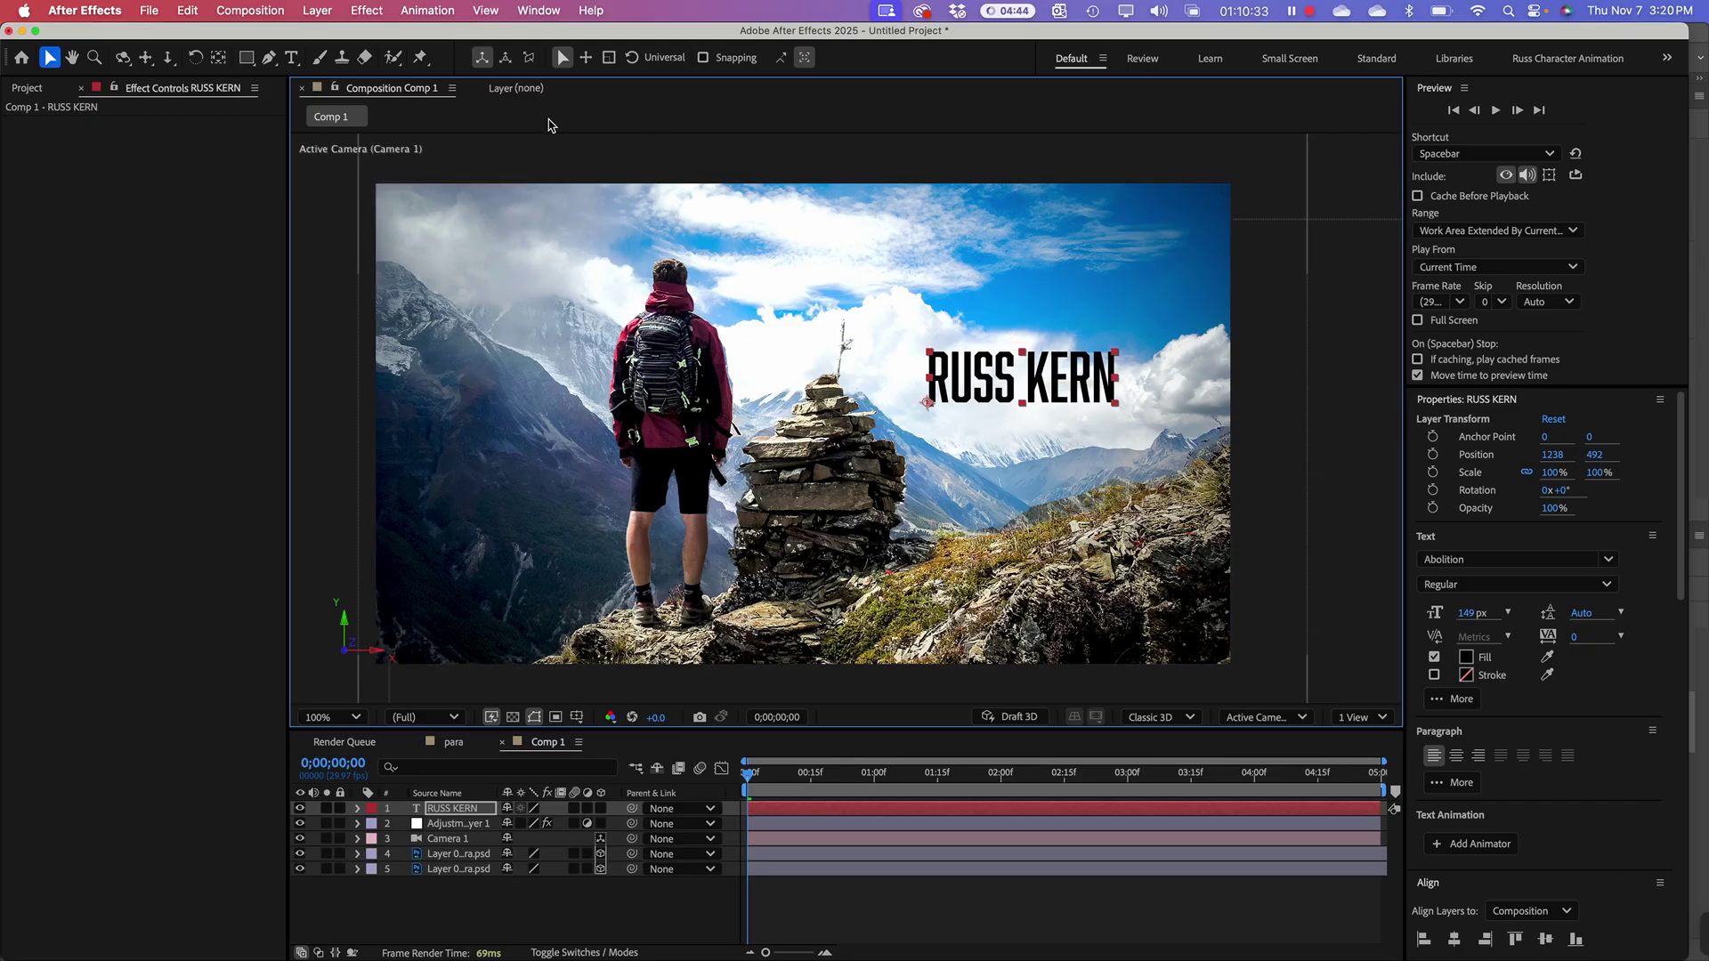
pyautogui.click(291, 57)
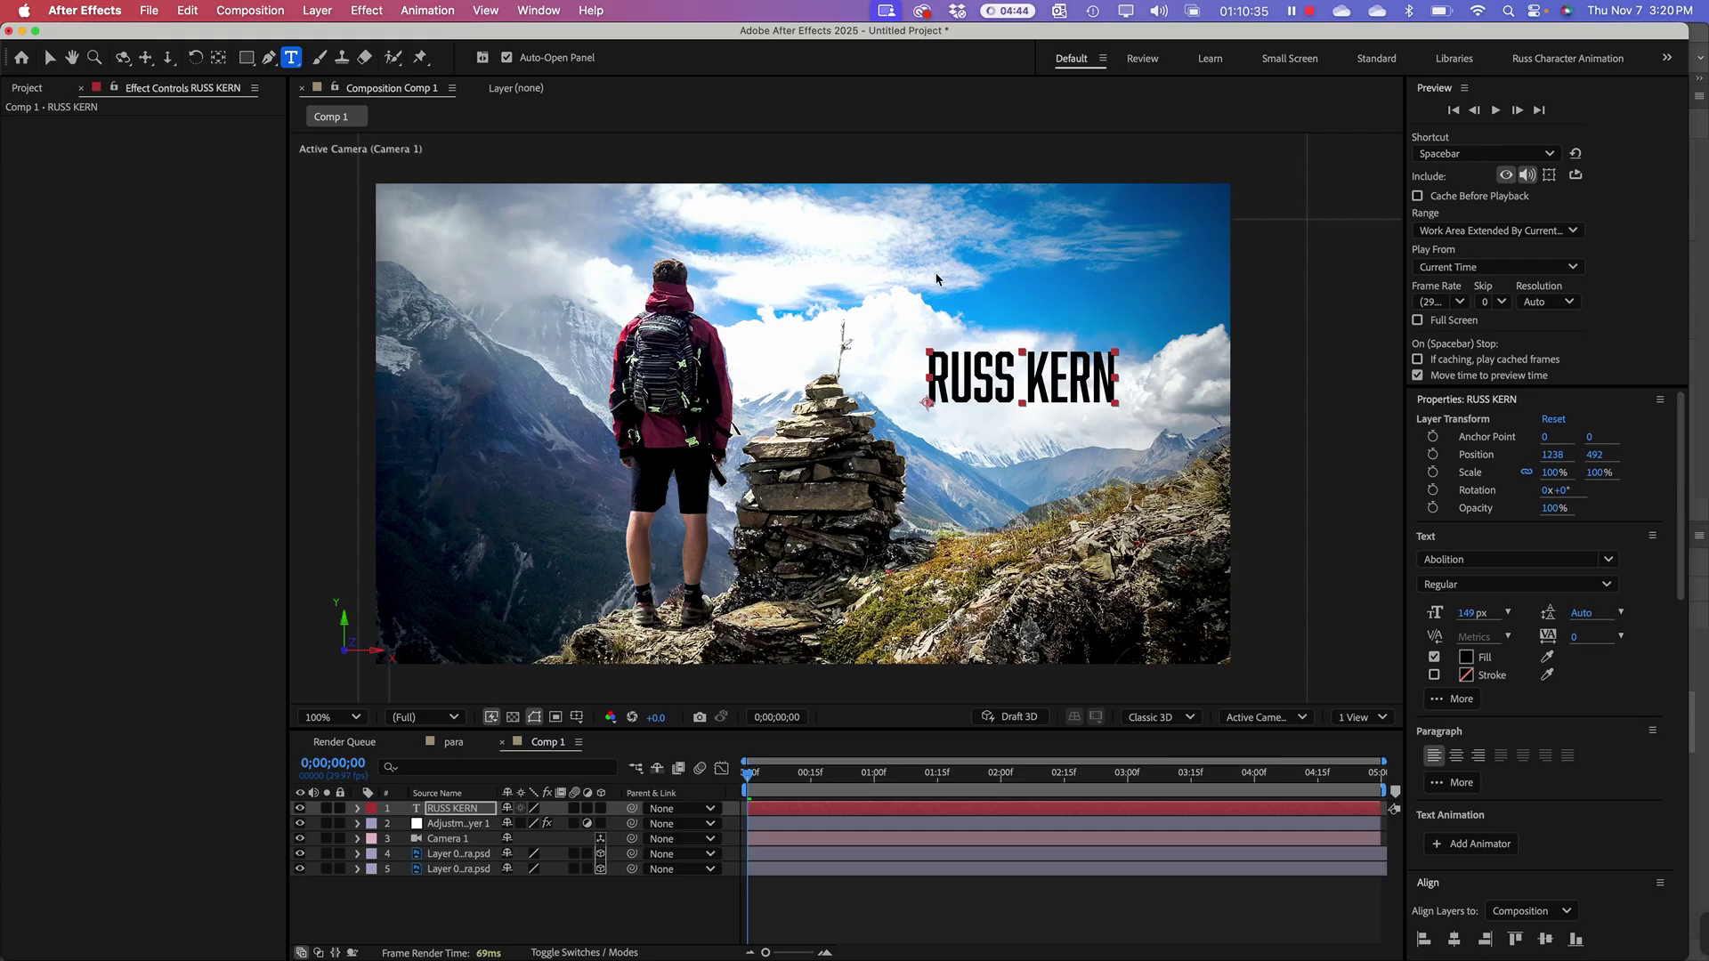
pyautogui.click(926, 308)
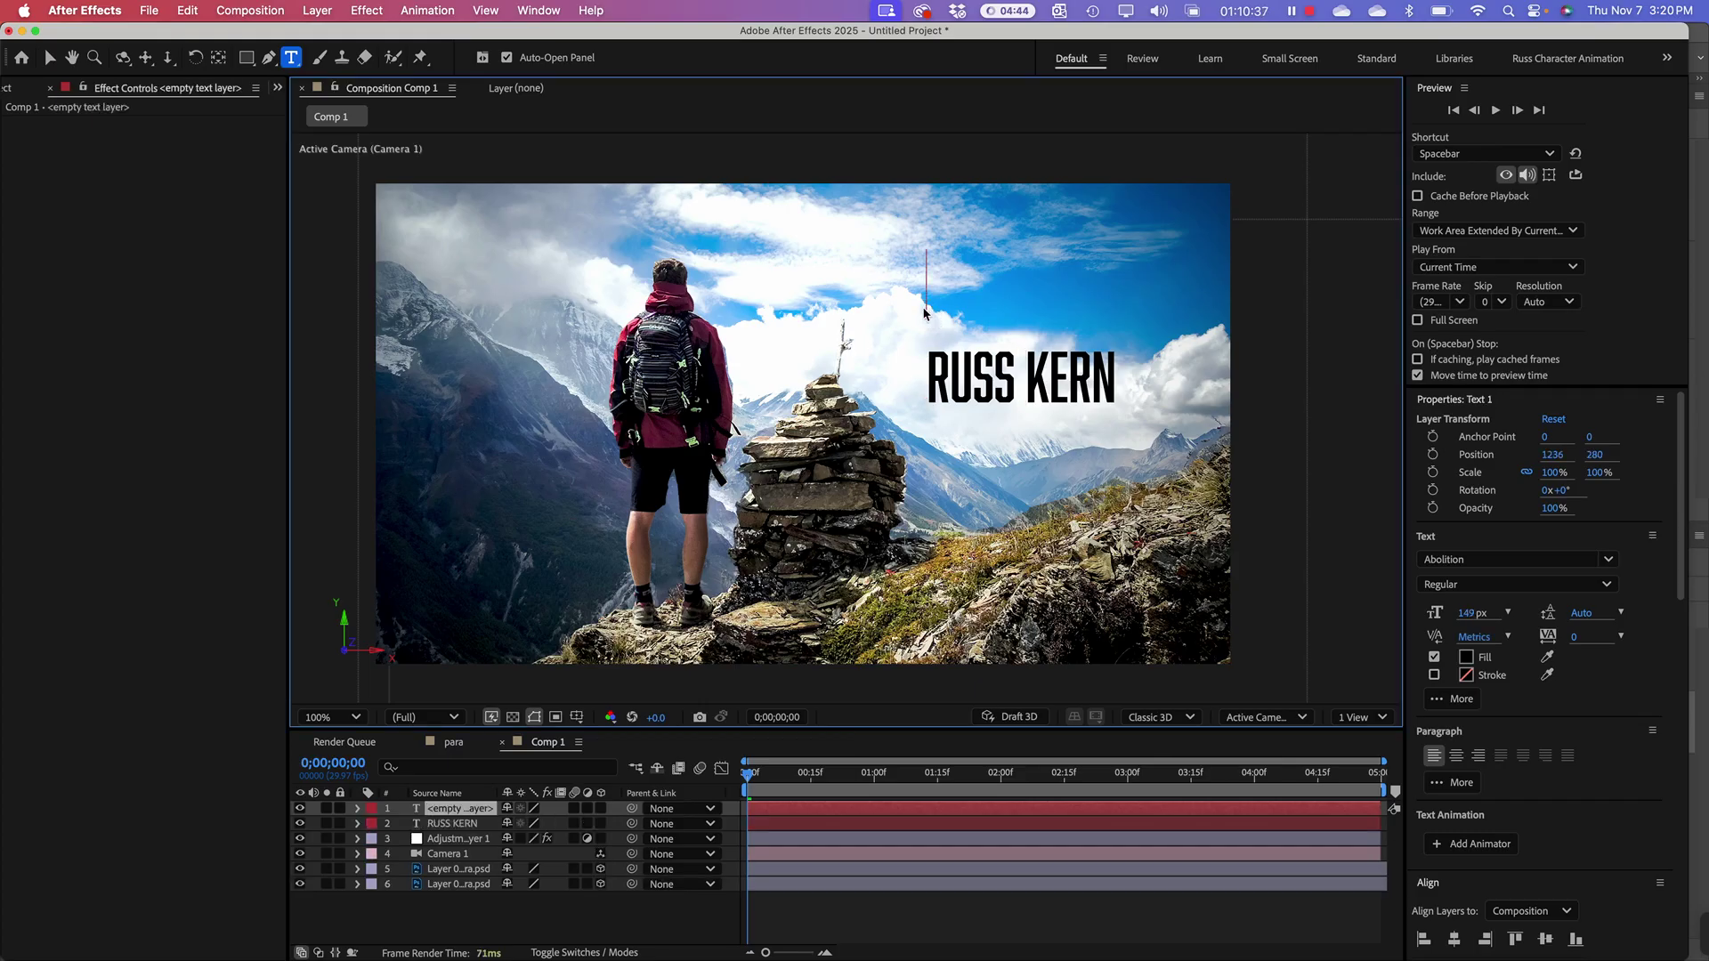
pyautogui.write('Art Di')
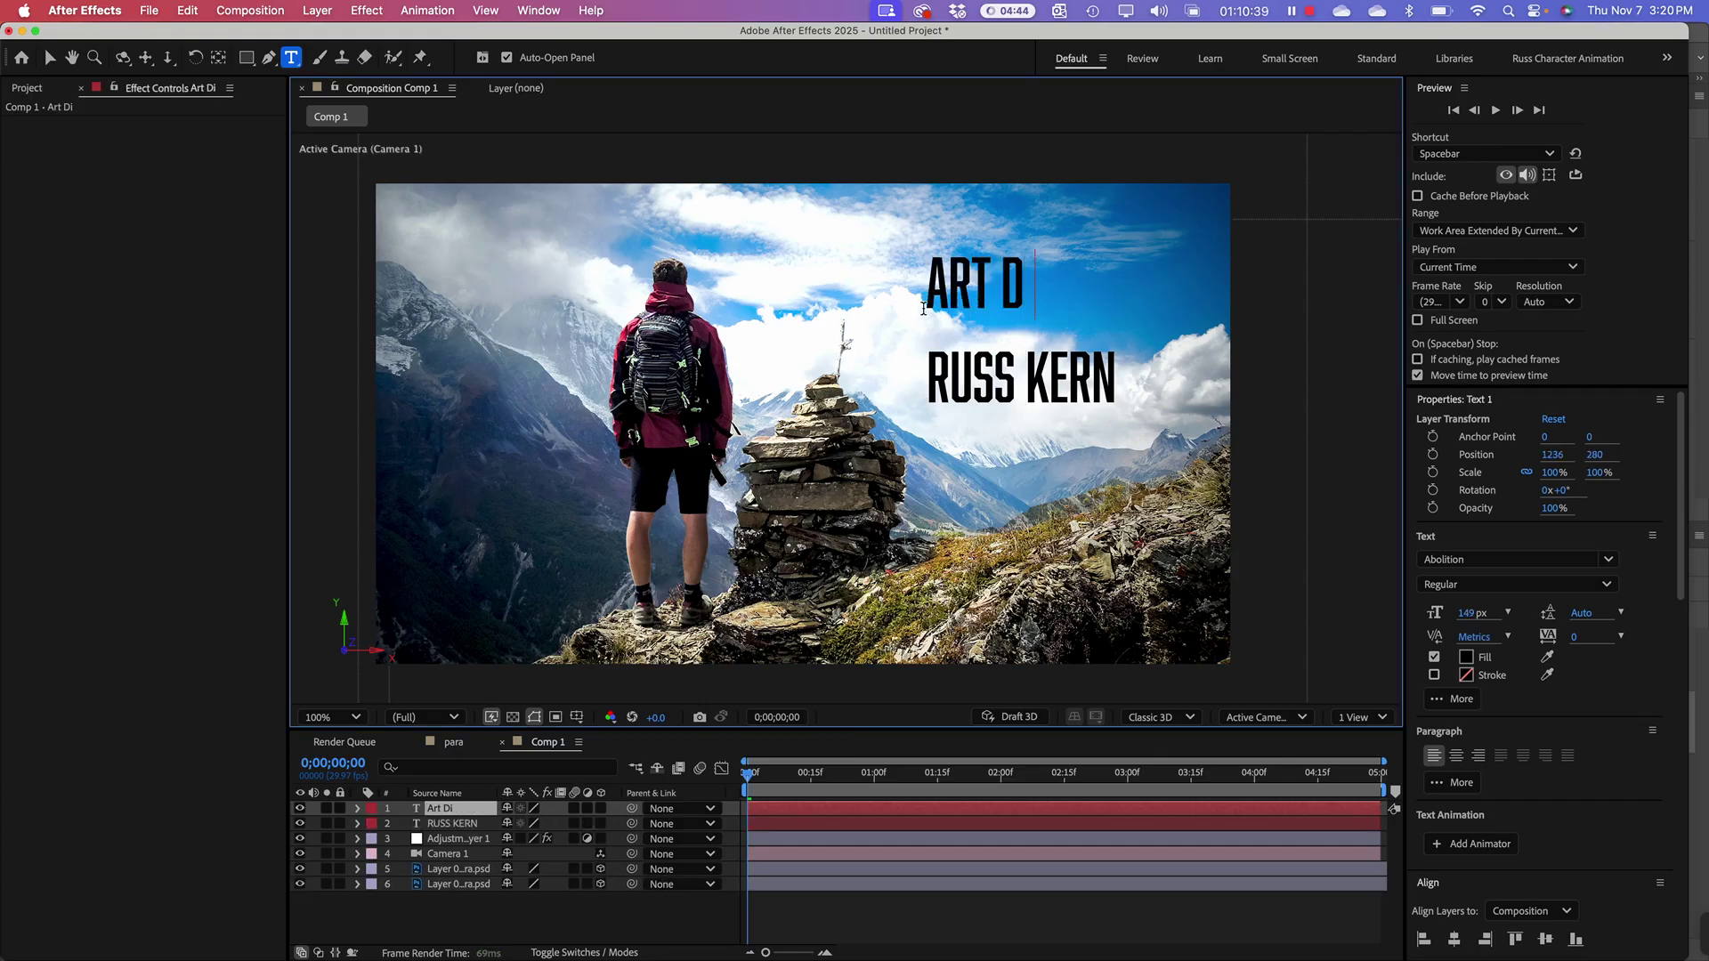
pyautogui.write('rector')
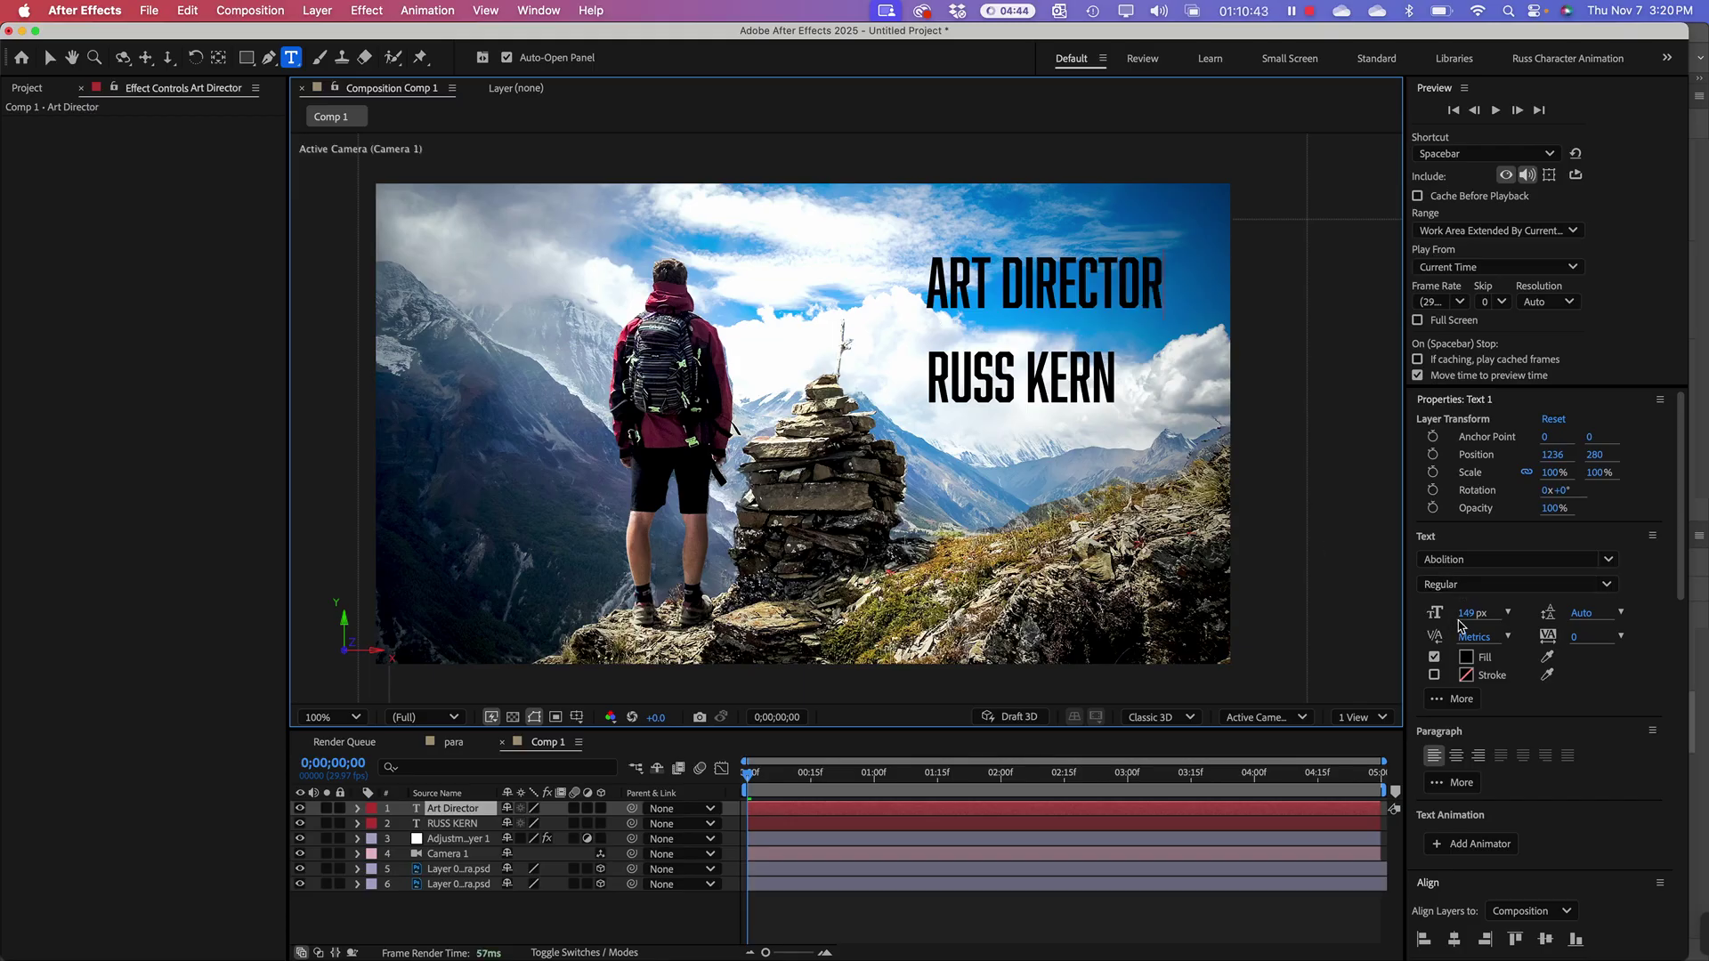
pyautogui.moveTo(1459, 626); pyautogui.dragTo(1390, 616)
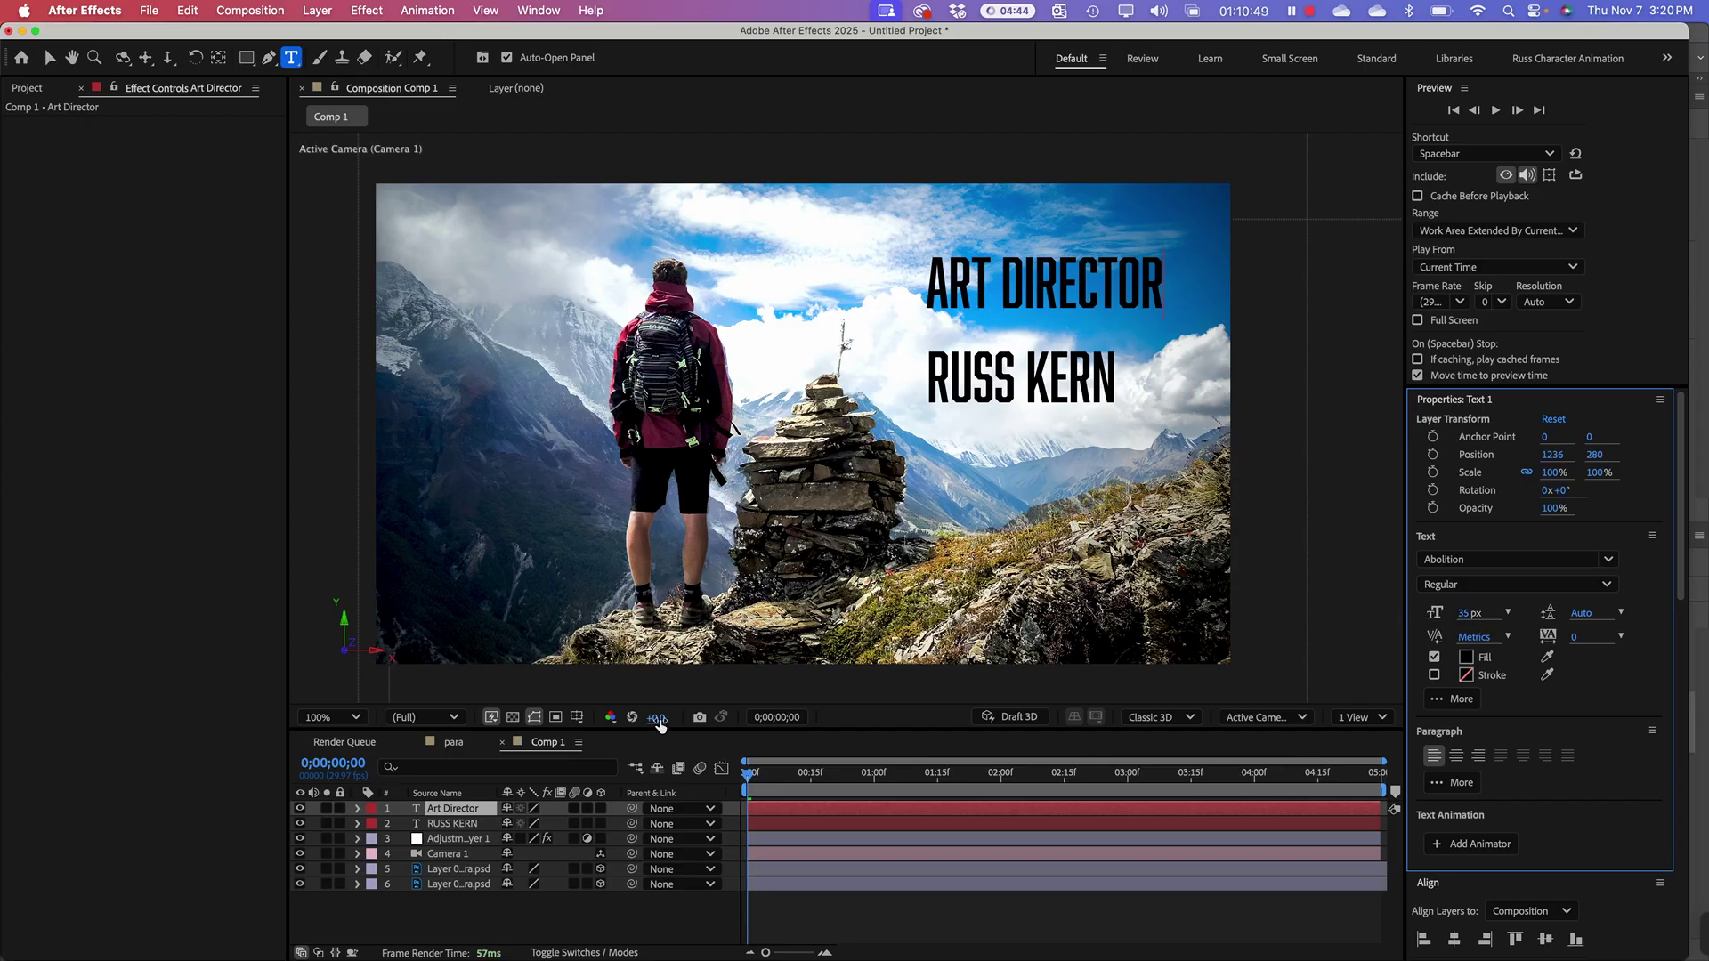
pyautogui.click(466, 811)
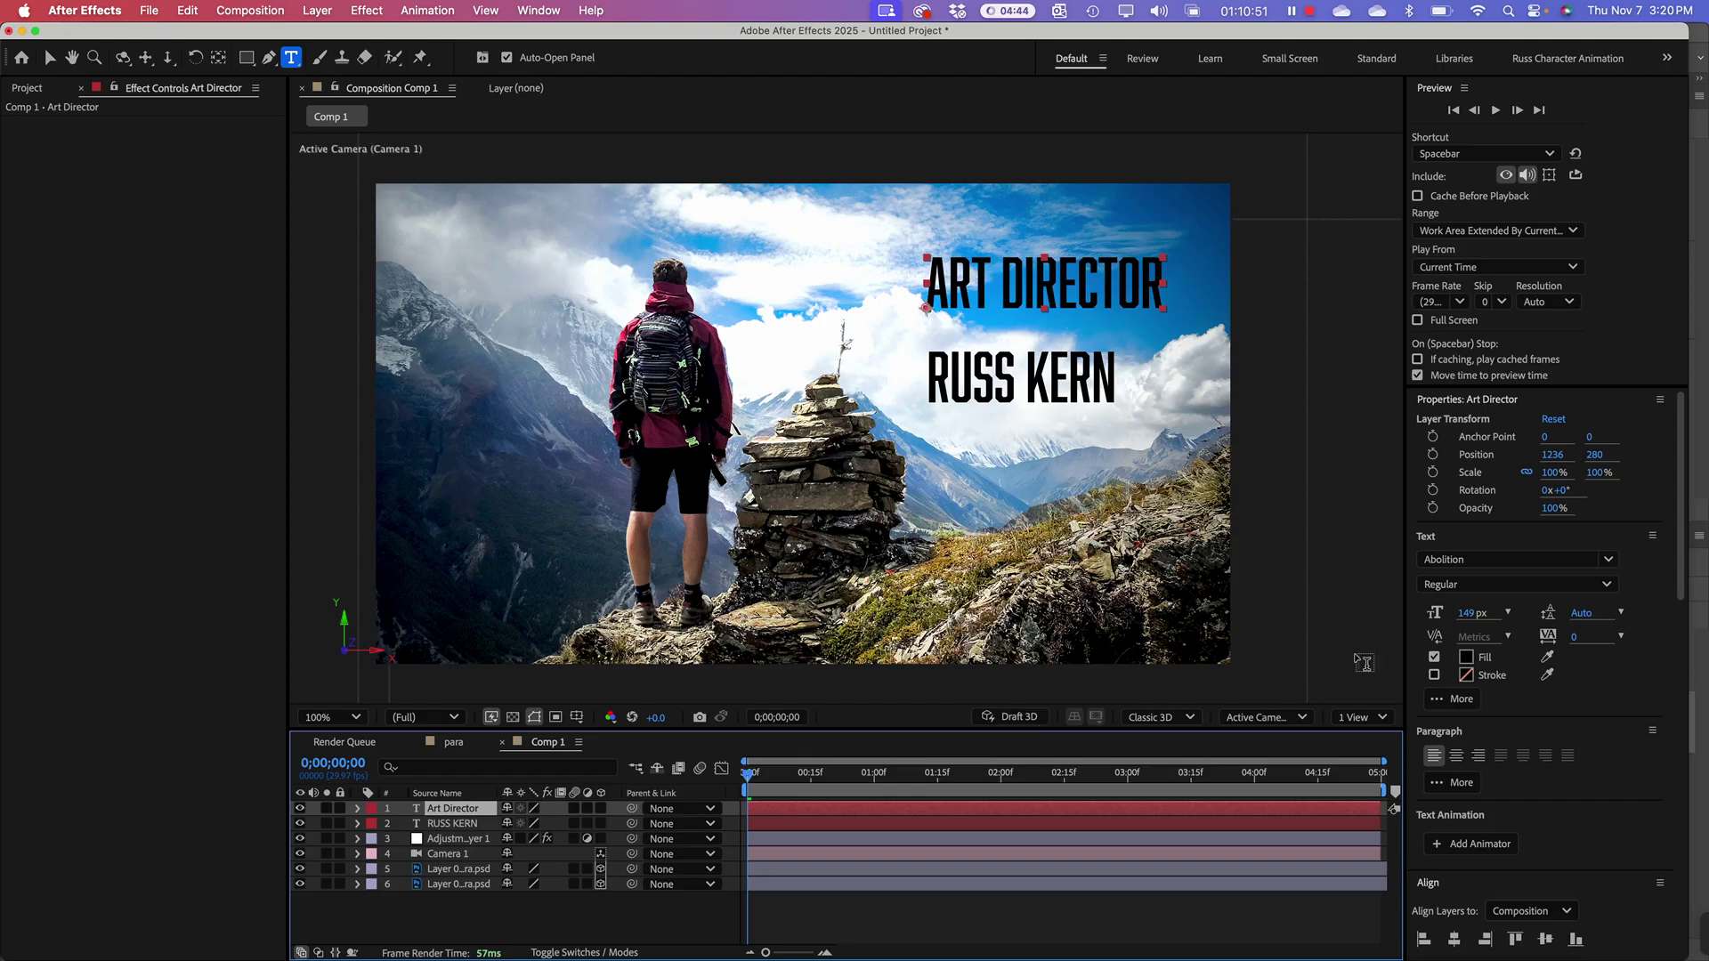
pyautogui.moveTo(1470, 614); pyautogui.dragTo(1397, 616)
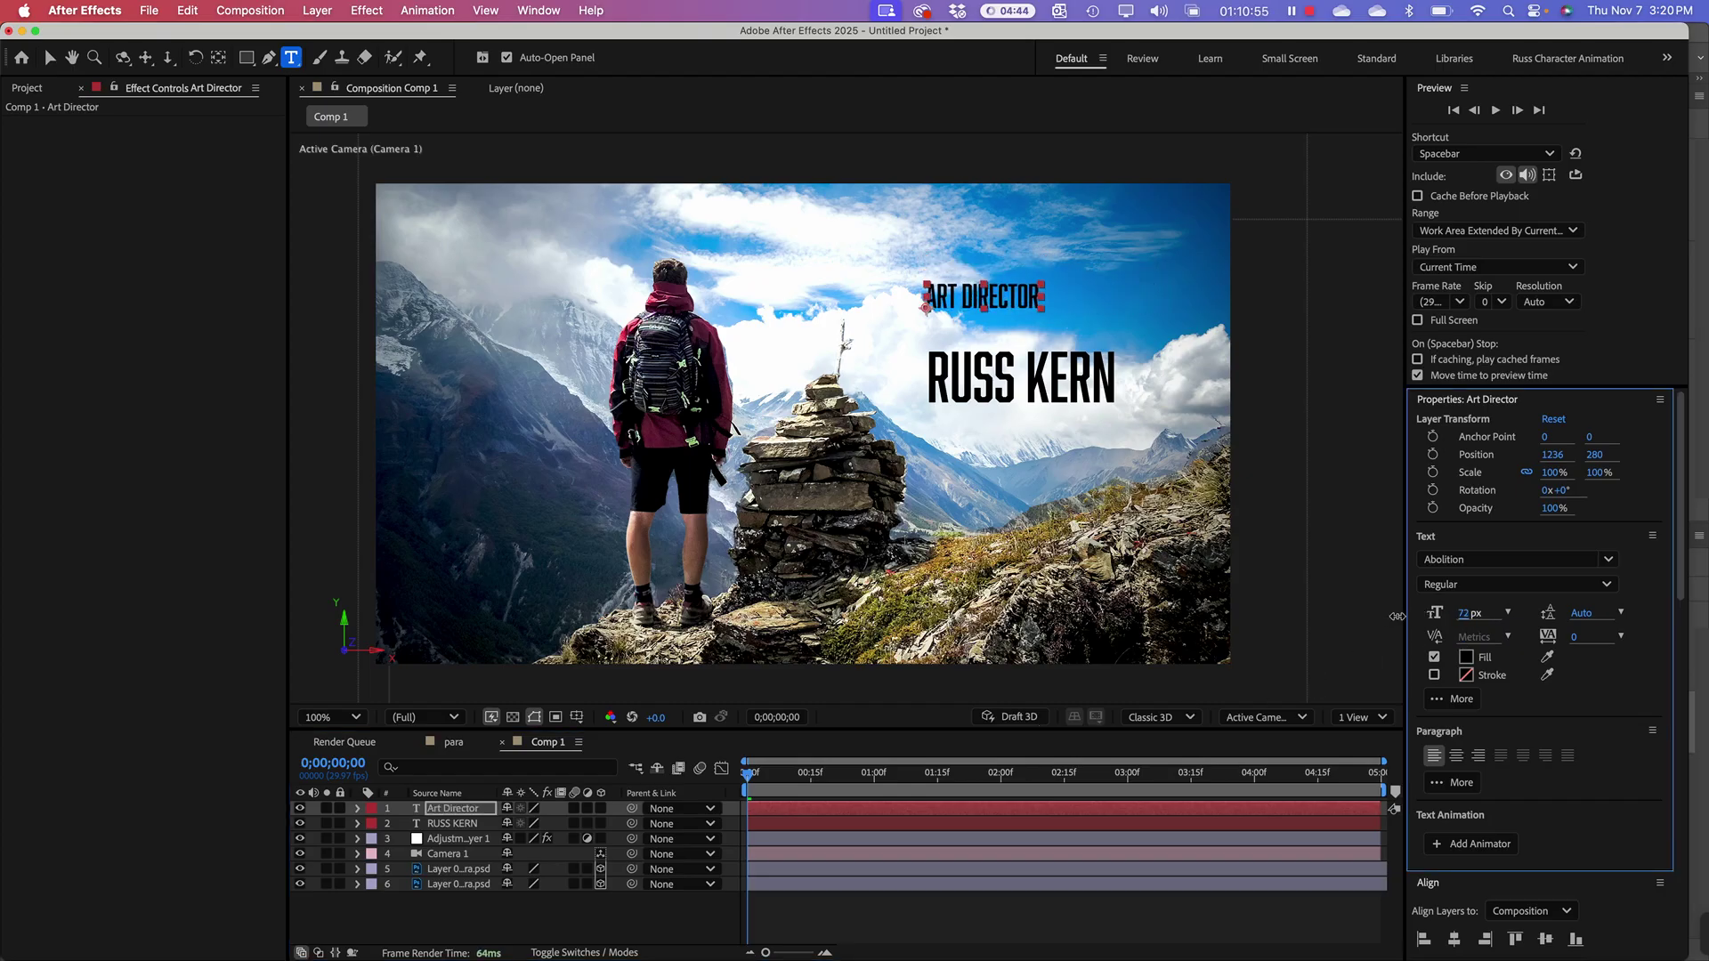
pyautogui.click(49, 57)
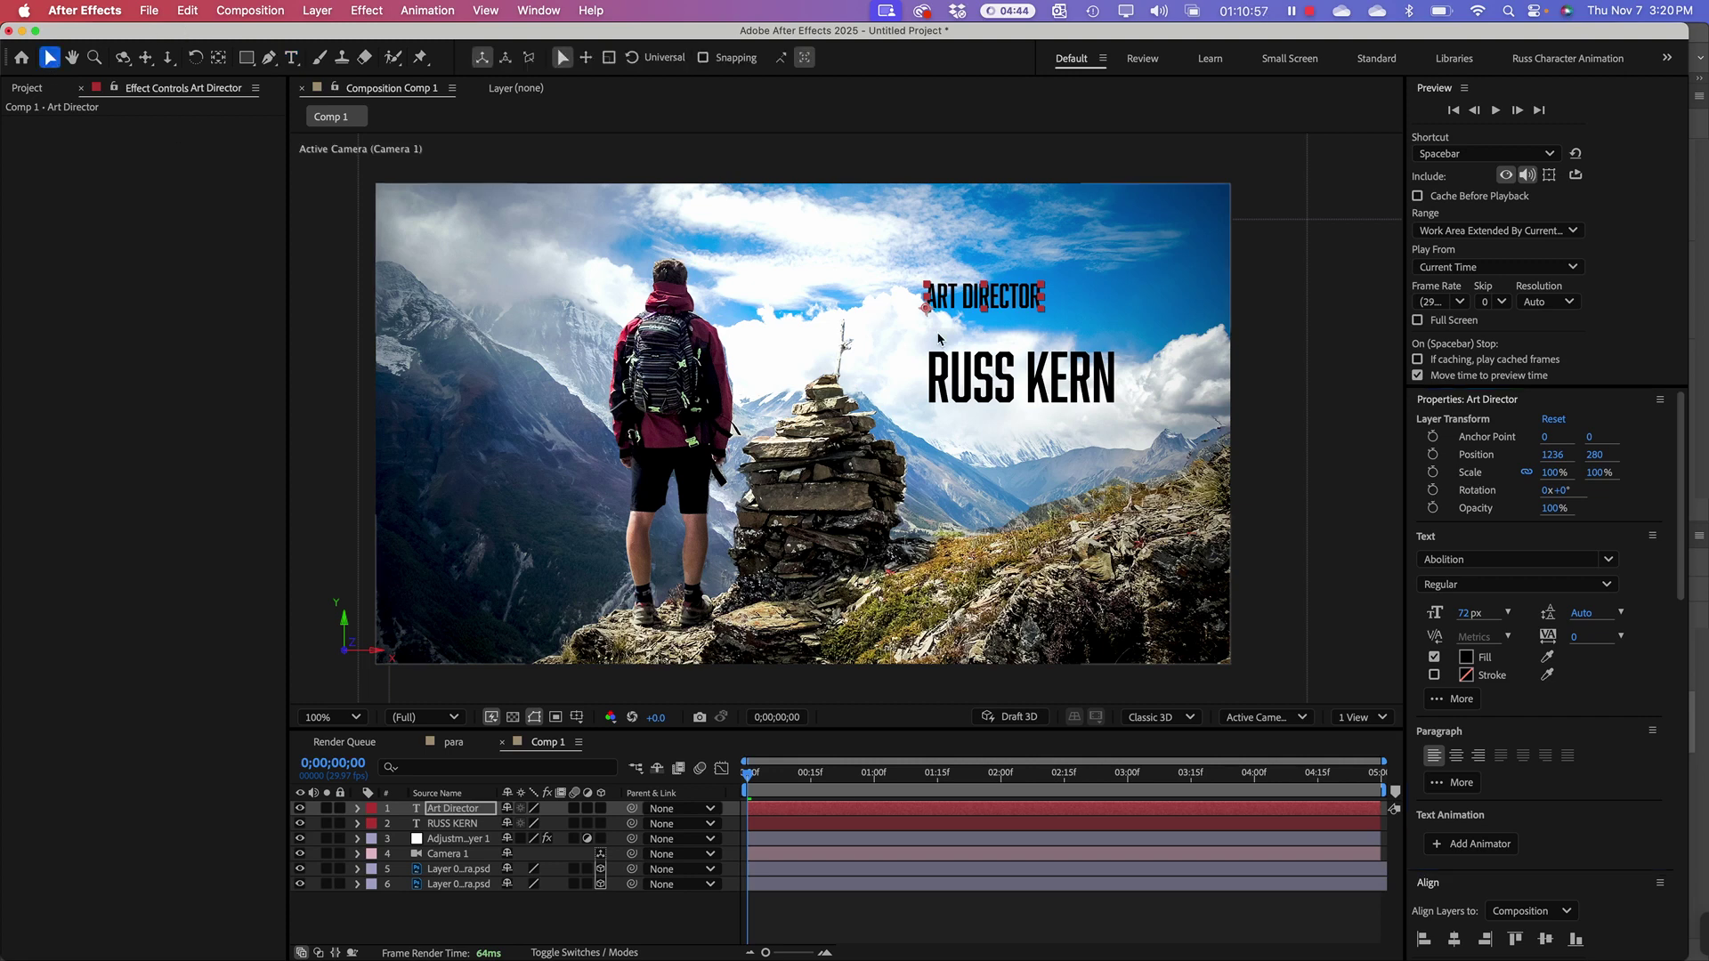
pyautogui.moveTo(1022, 305); pyautogui.dragTo(1030, 341)
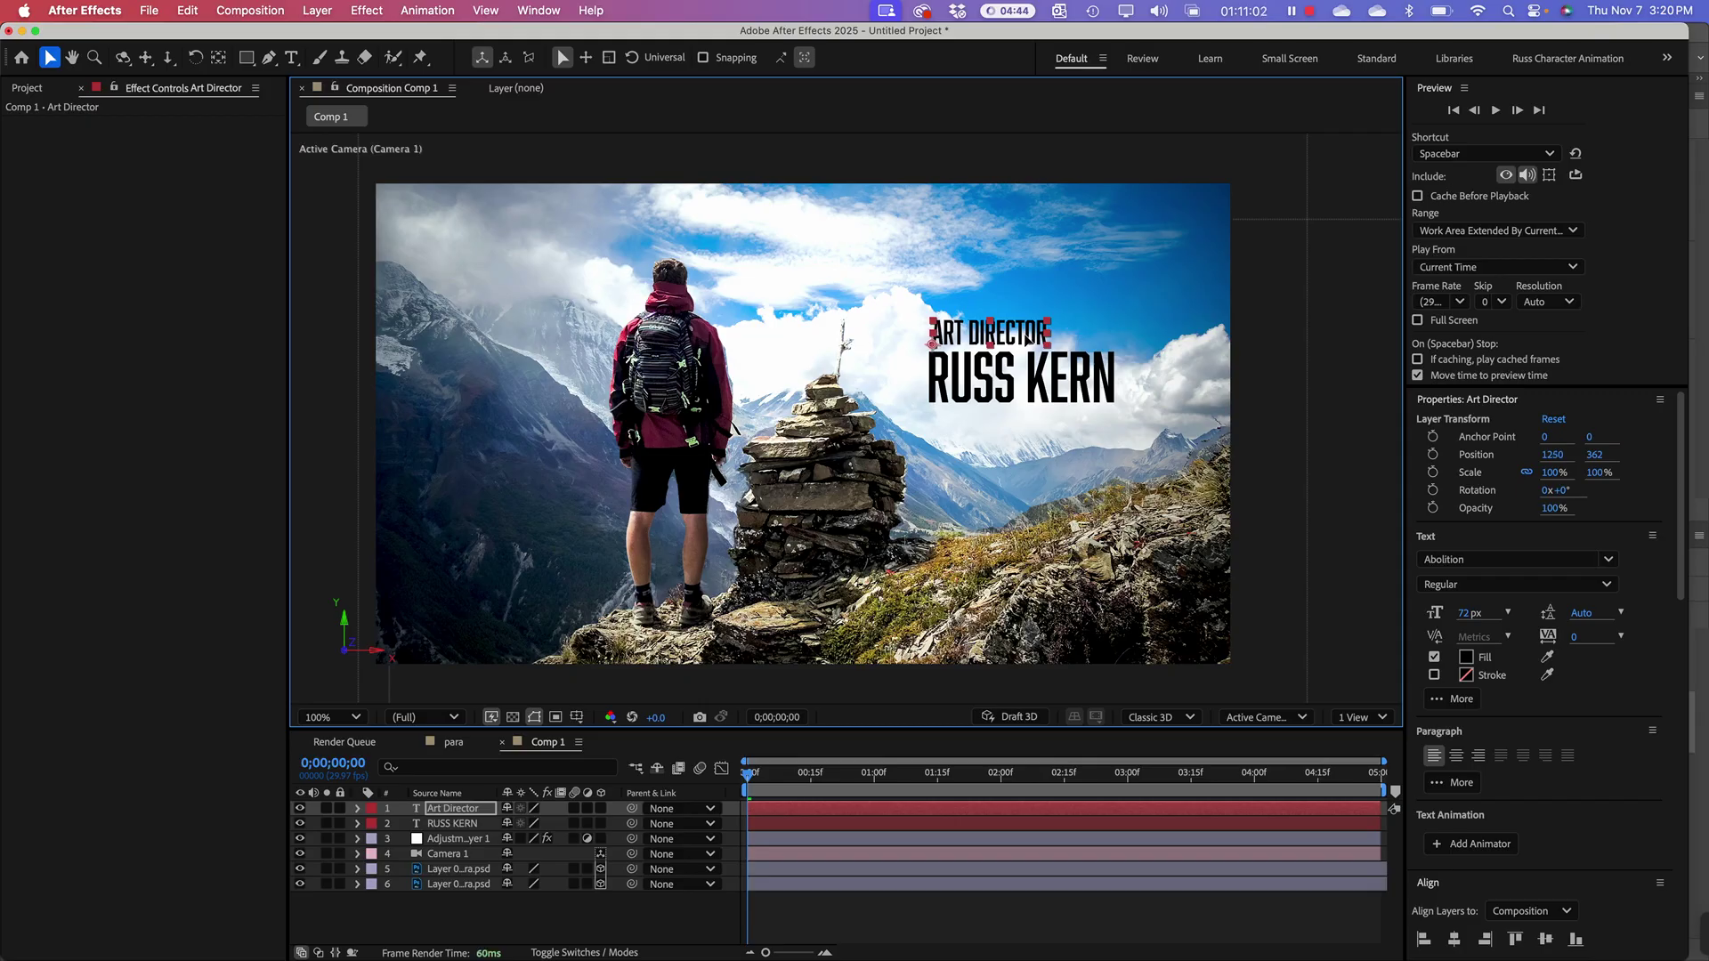
pyautogui.click(323, 412)
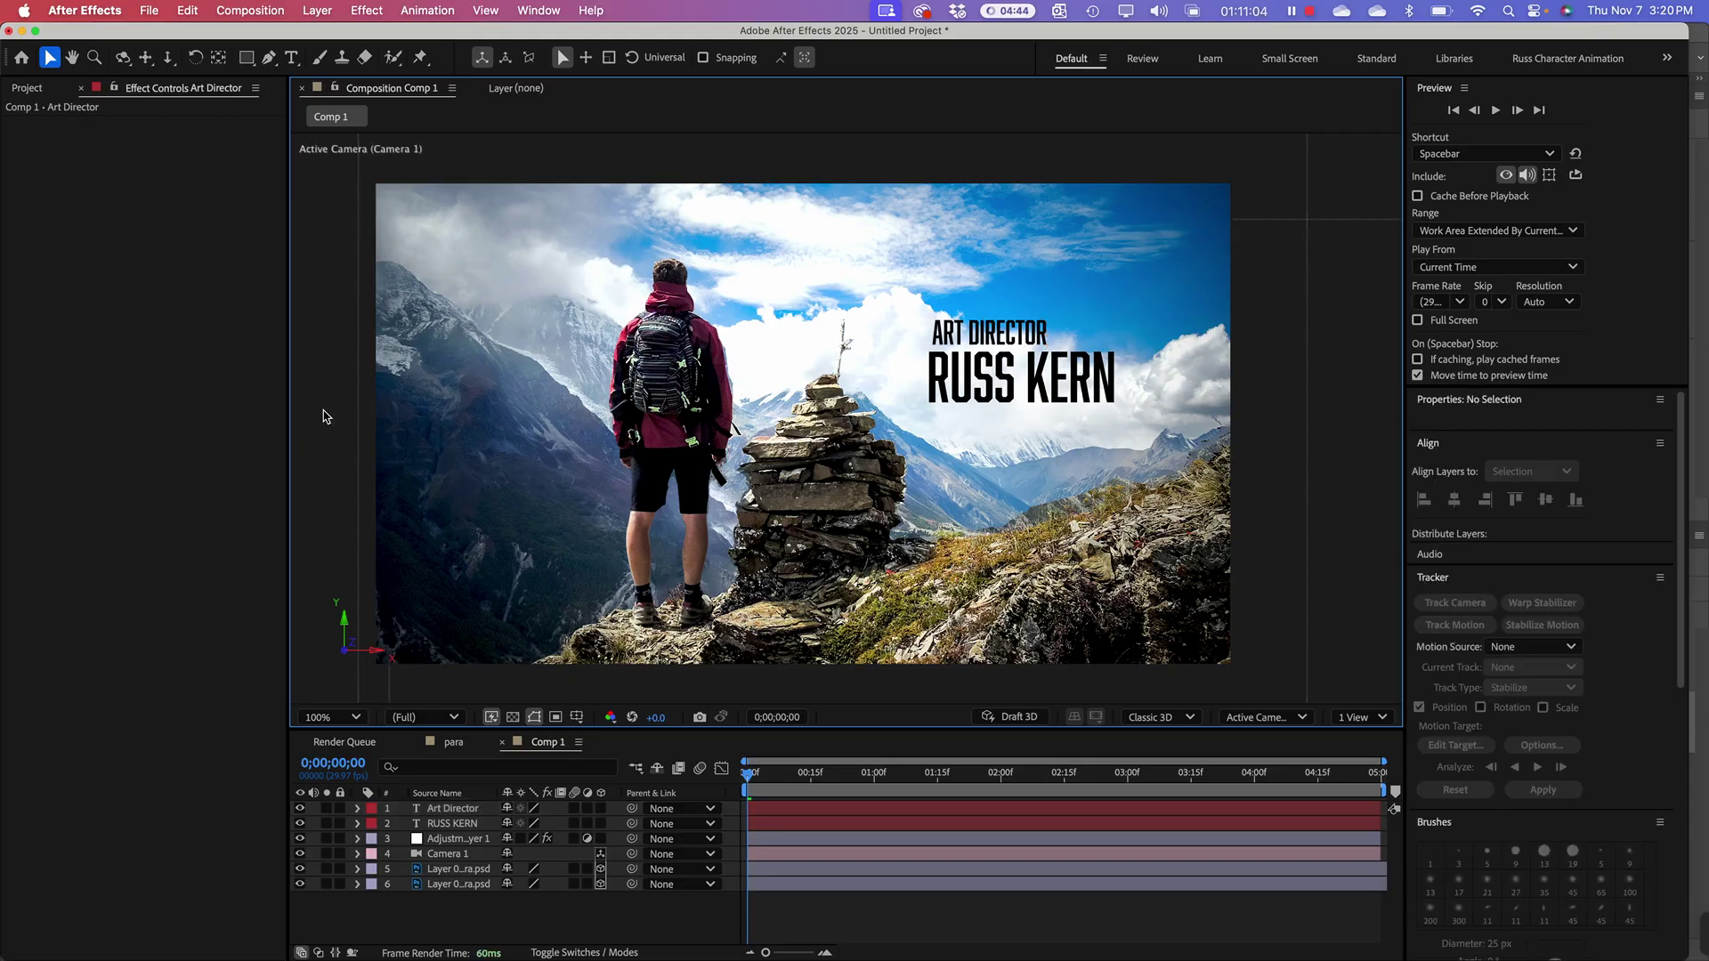
pyautogui.click(998, 330)
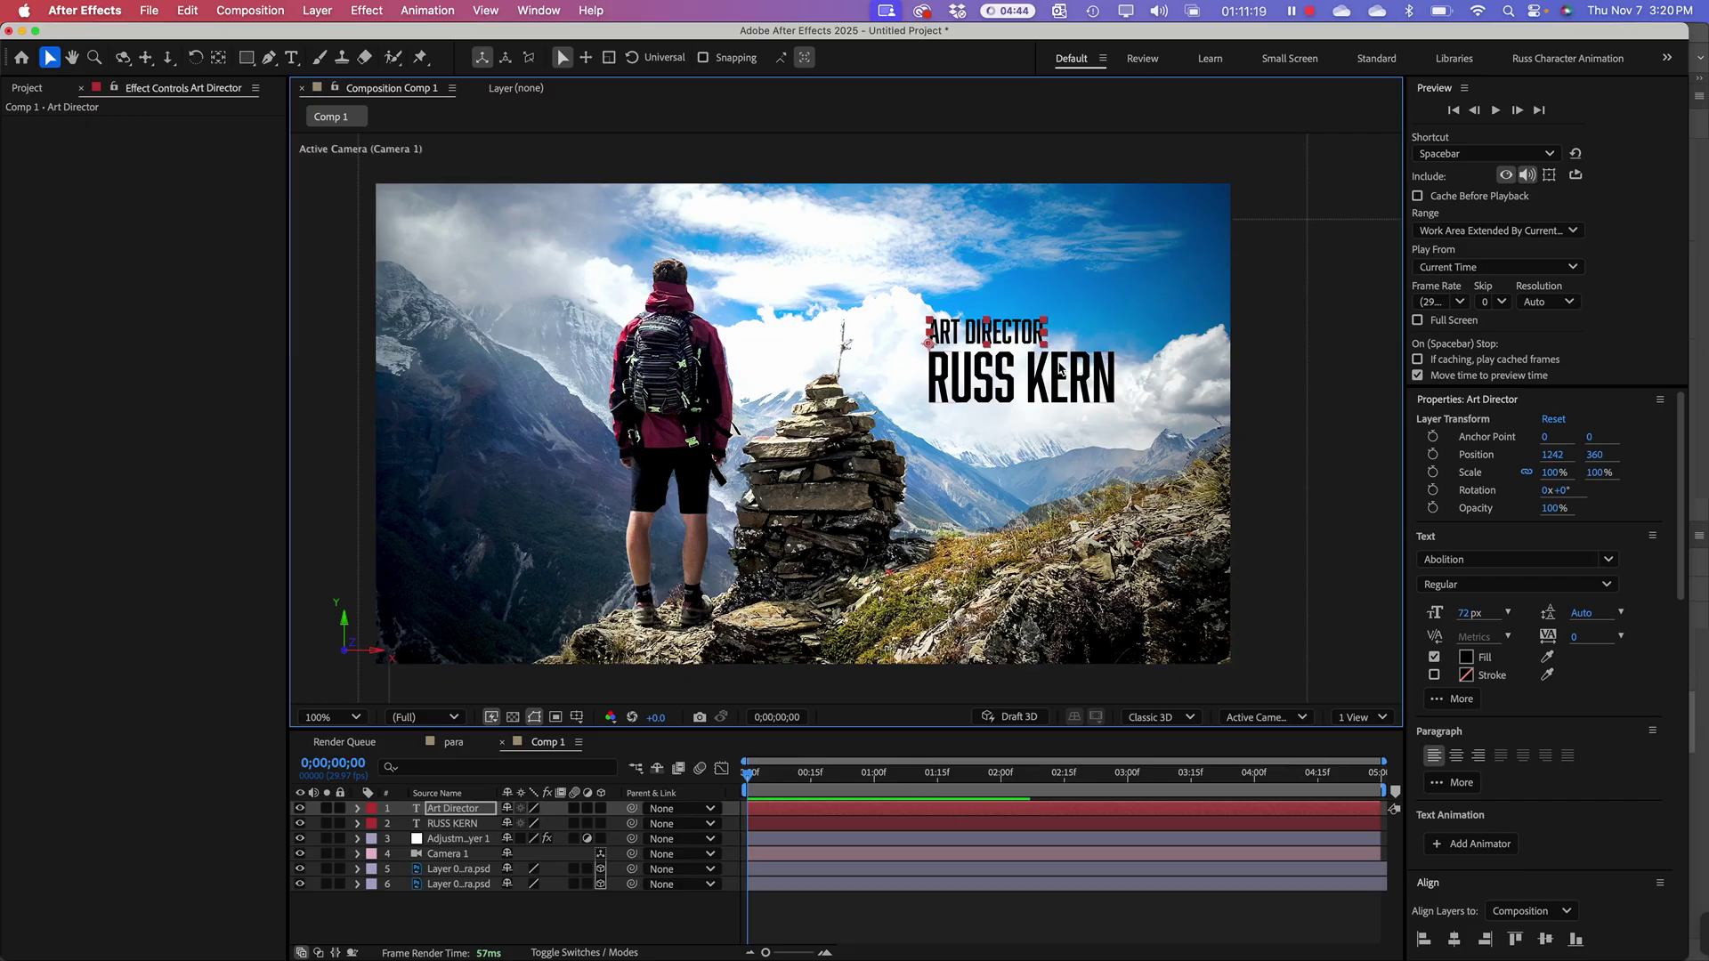
pyautogui.keyDown('shift'); pyautogui.click(1010, 392); pyautogui.keyUp('shift')
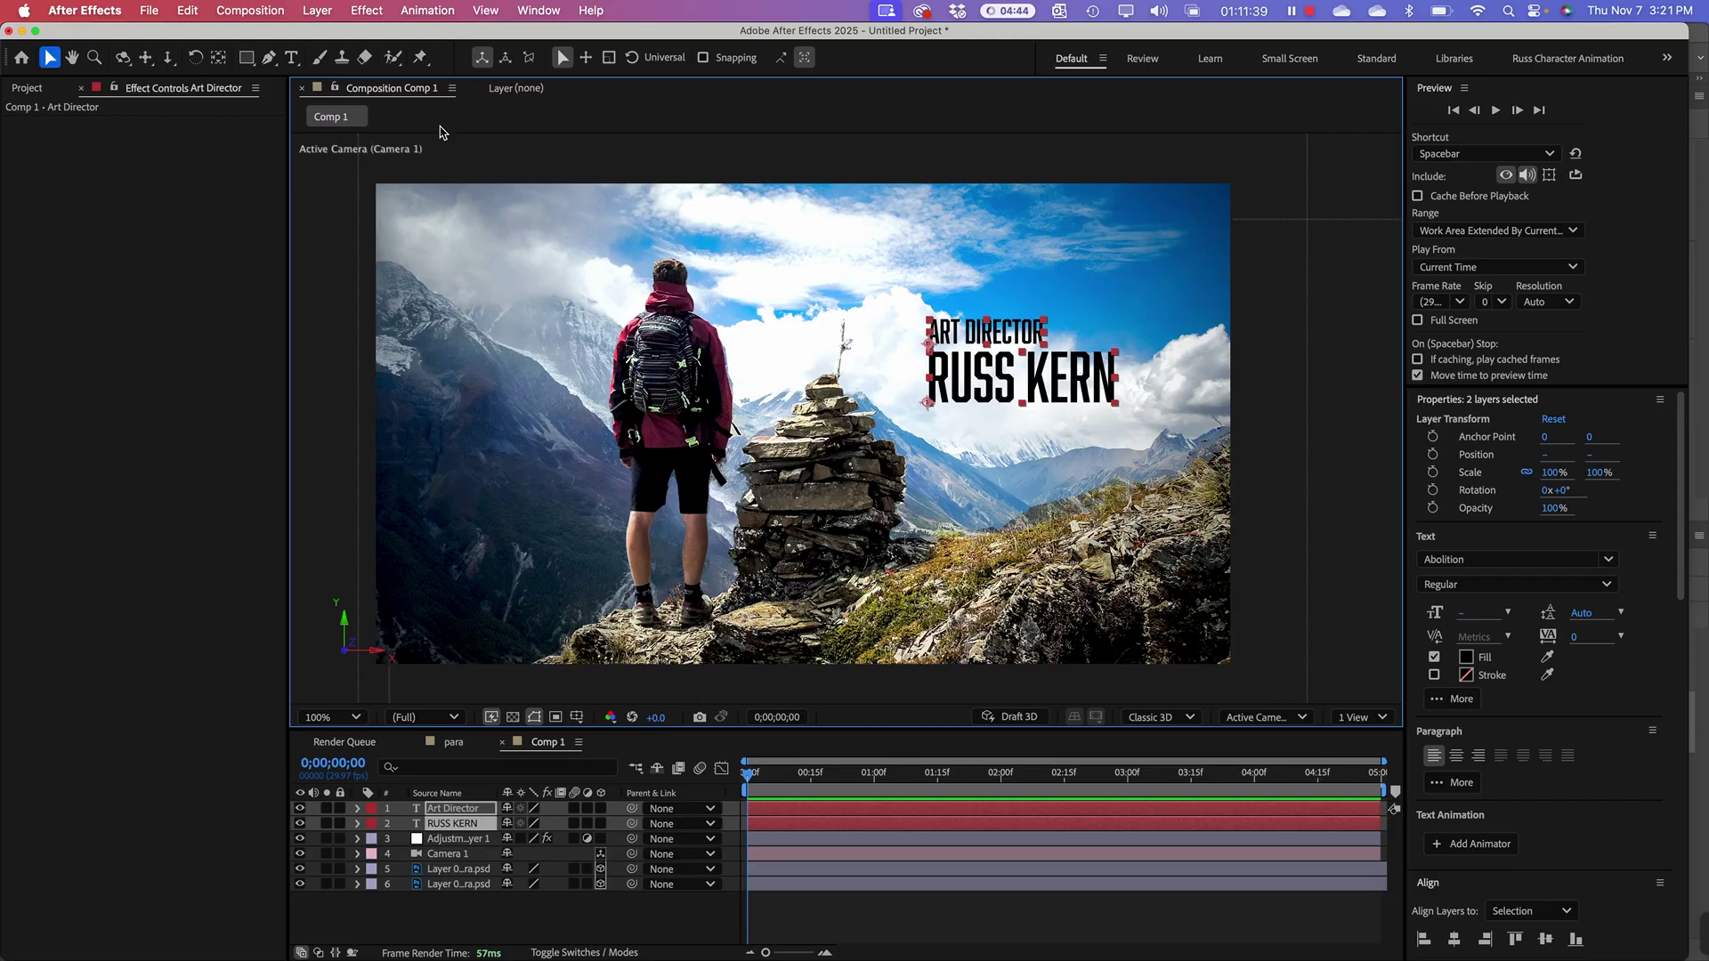
# Step: Pre-compose the two credit text layers and begin naming the new comp 'Type C'
pyautogui.click(26, 88)
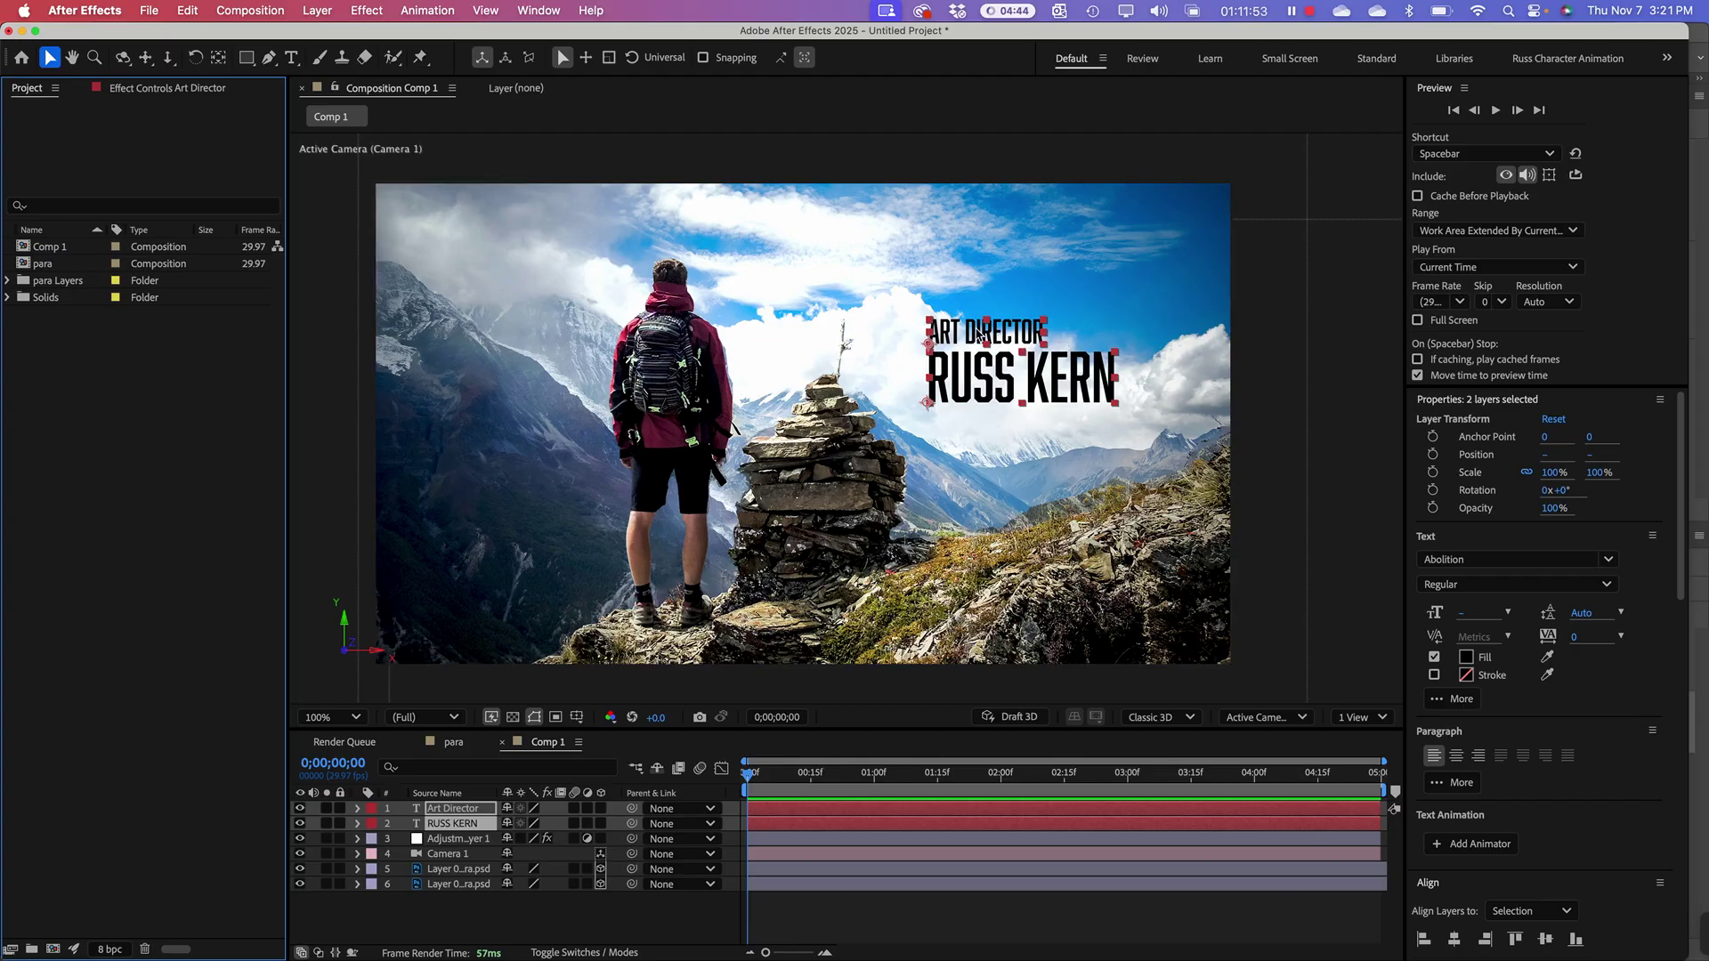
pyautogui.rightClick(452, 827)
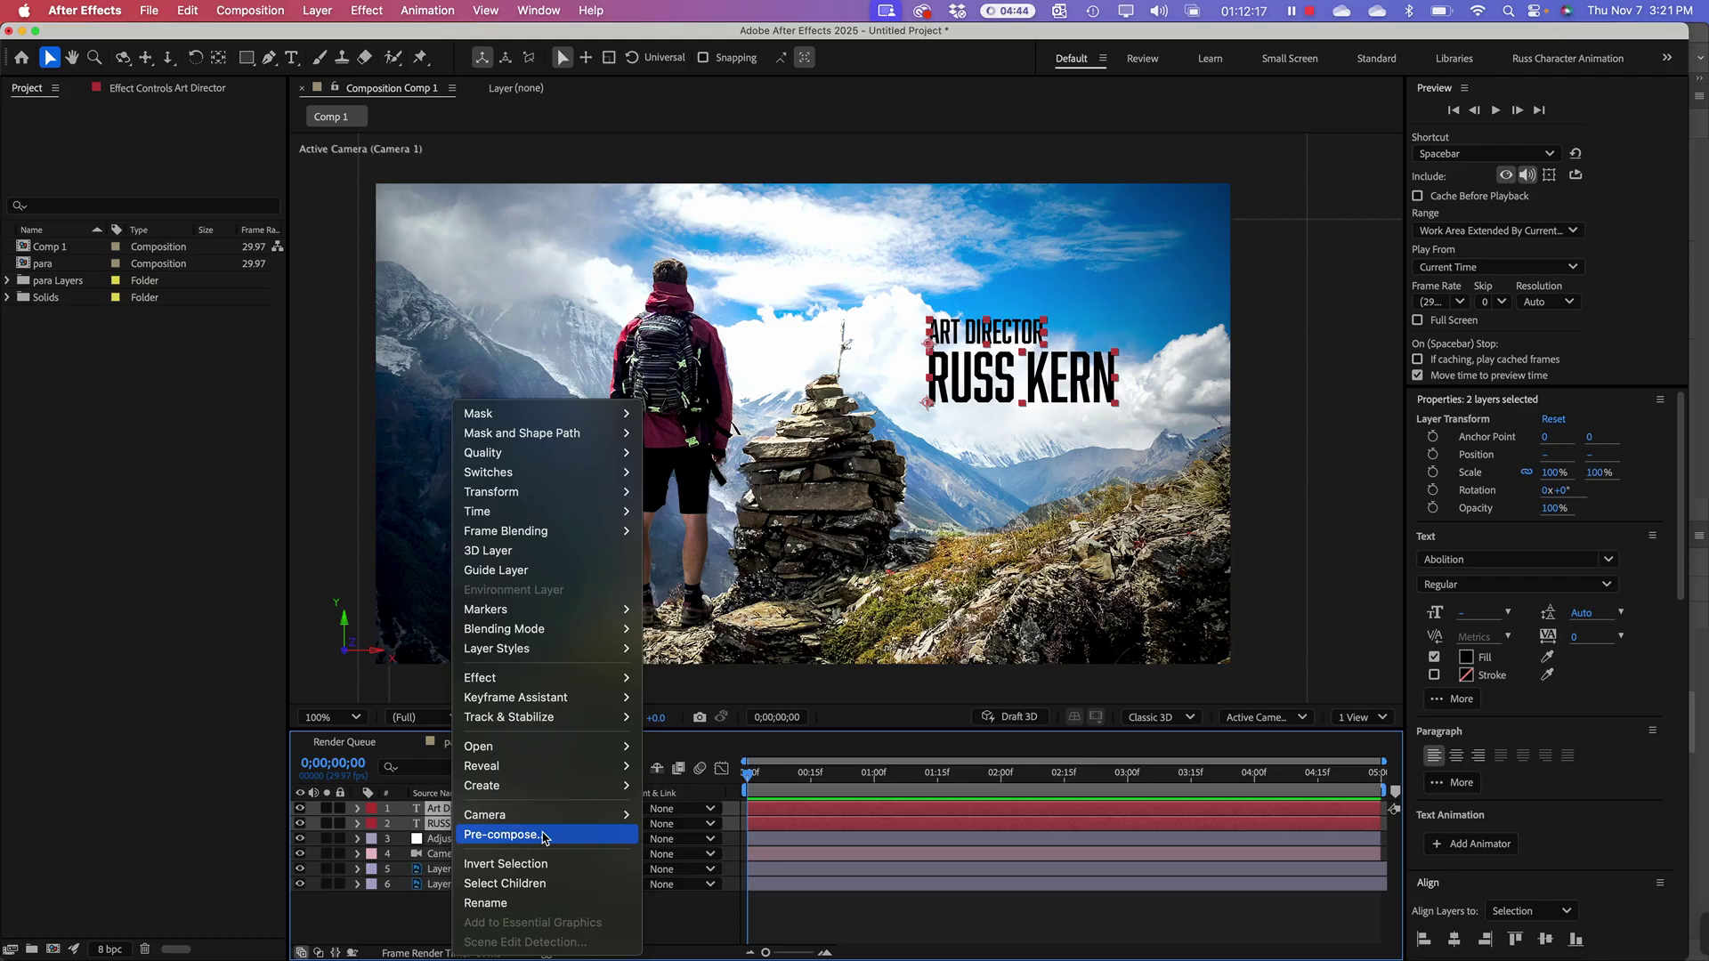
pyautogui.click(545, 835)
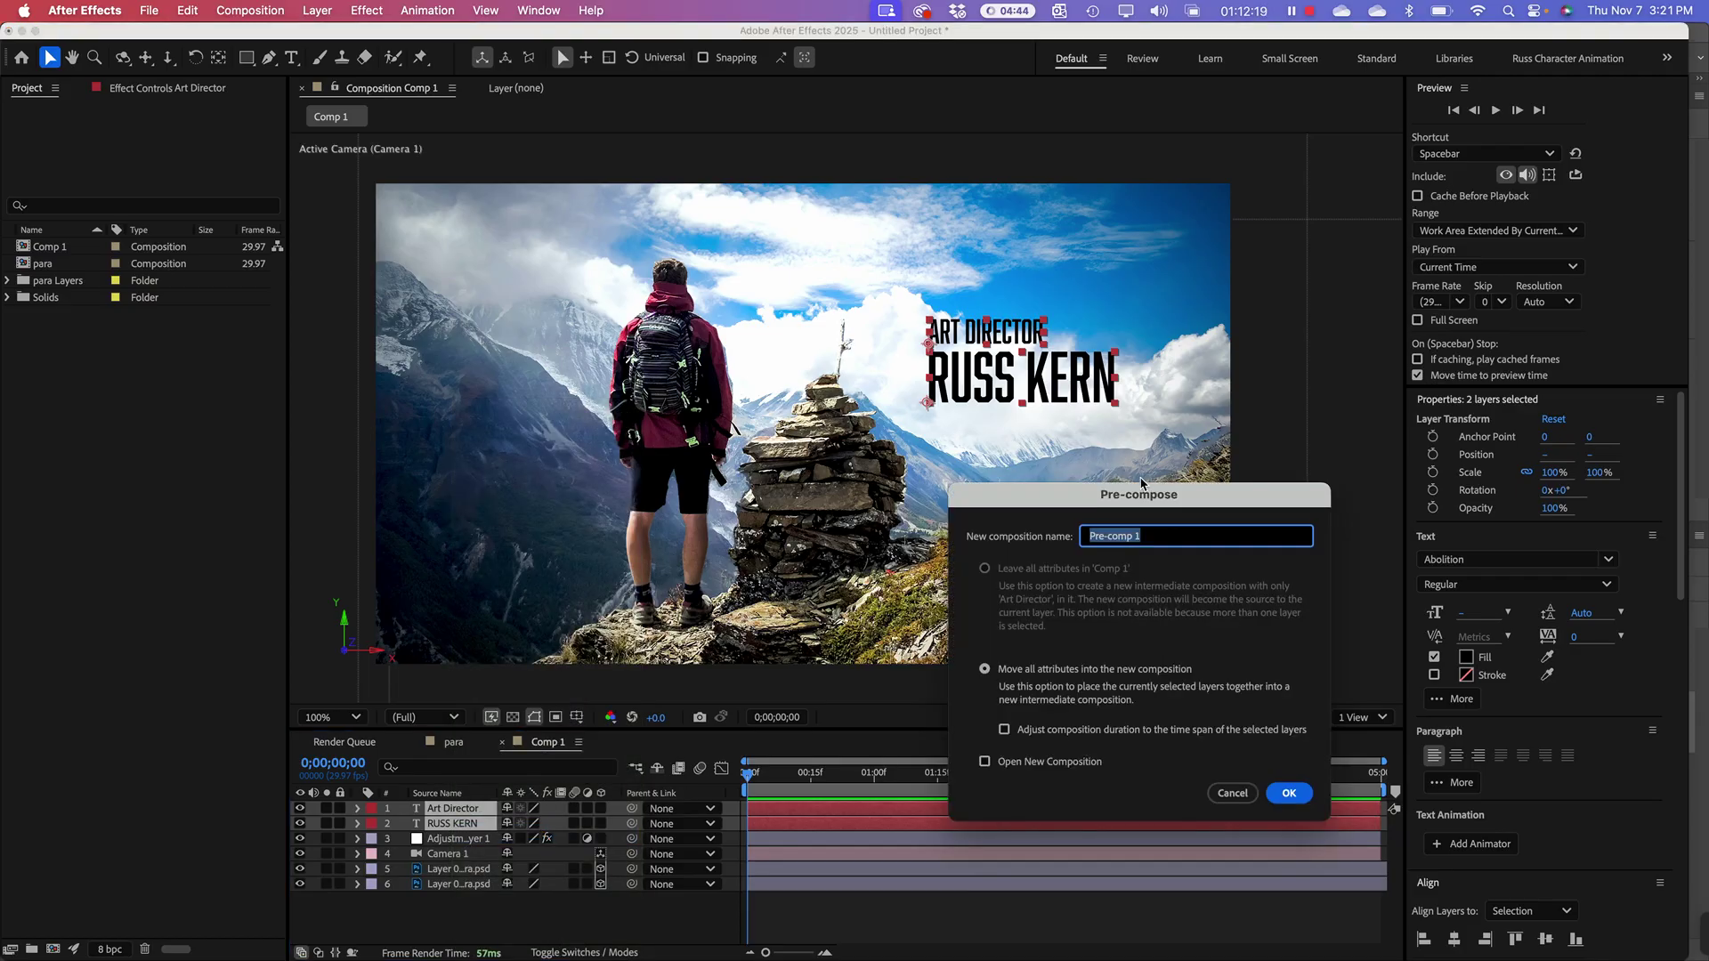
pyautogui.moveTo(1134, 501); pyautogui.dragTo(677, 262)
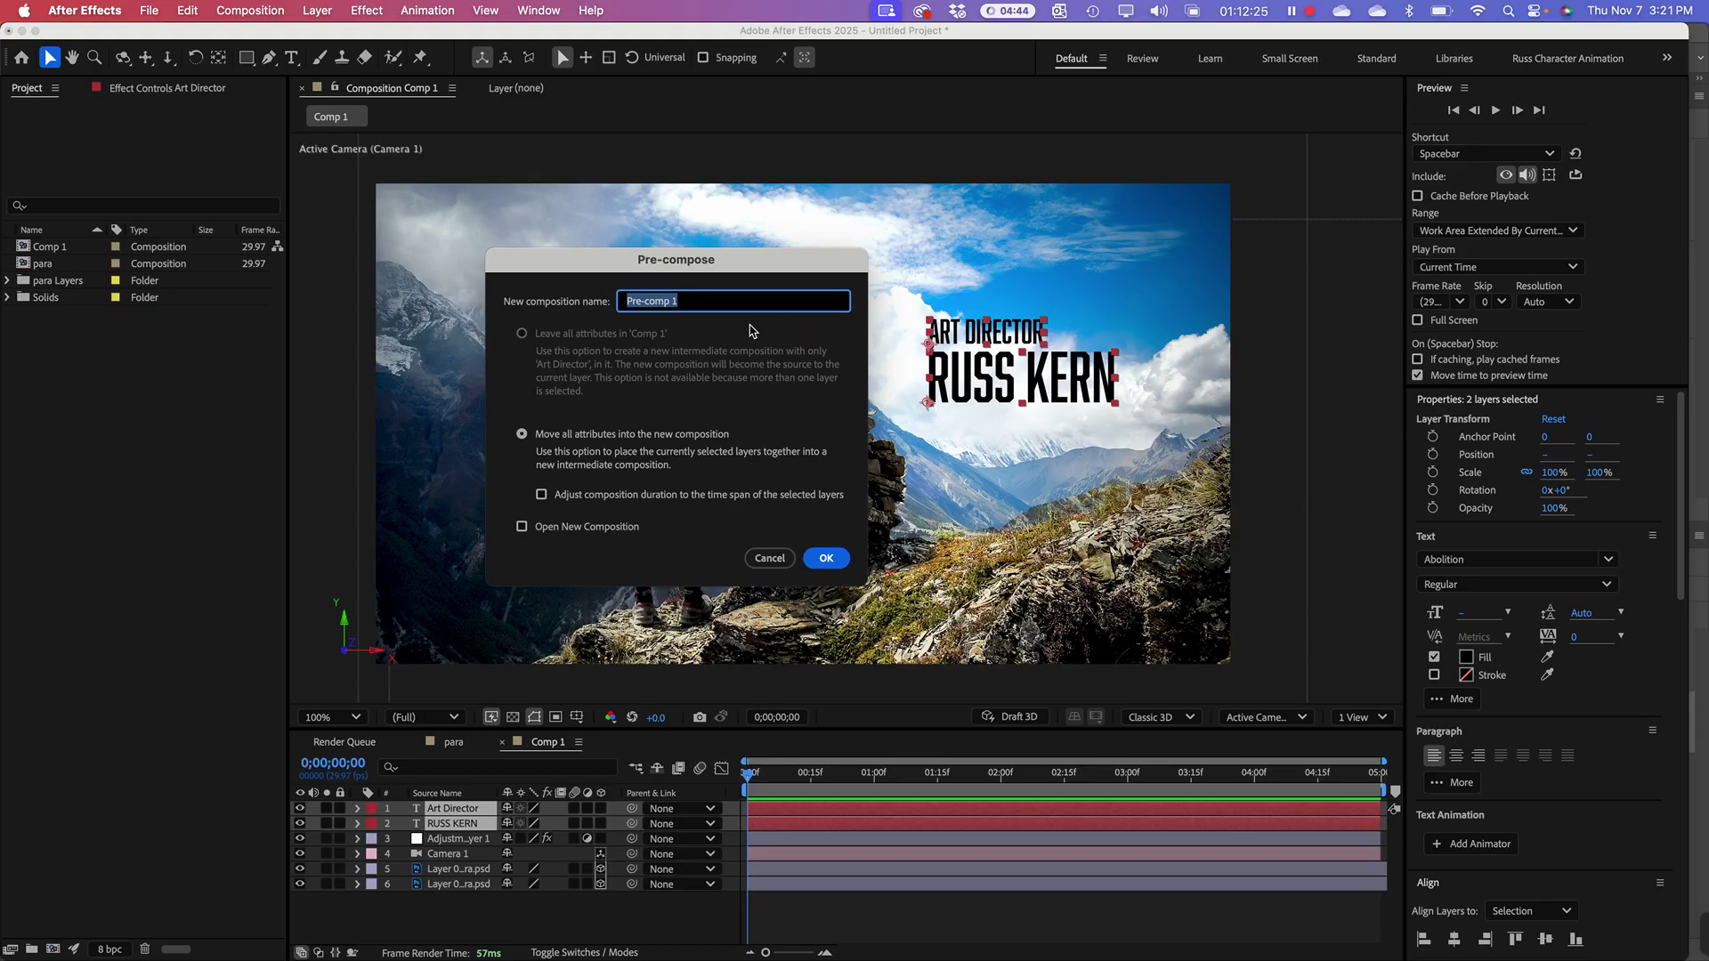
pyautogui.write('Type Credit')
# Step: Confirm the Type Credit precomp and enable 3D on the Type Credit layer
pyautogui.click(827, 559)
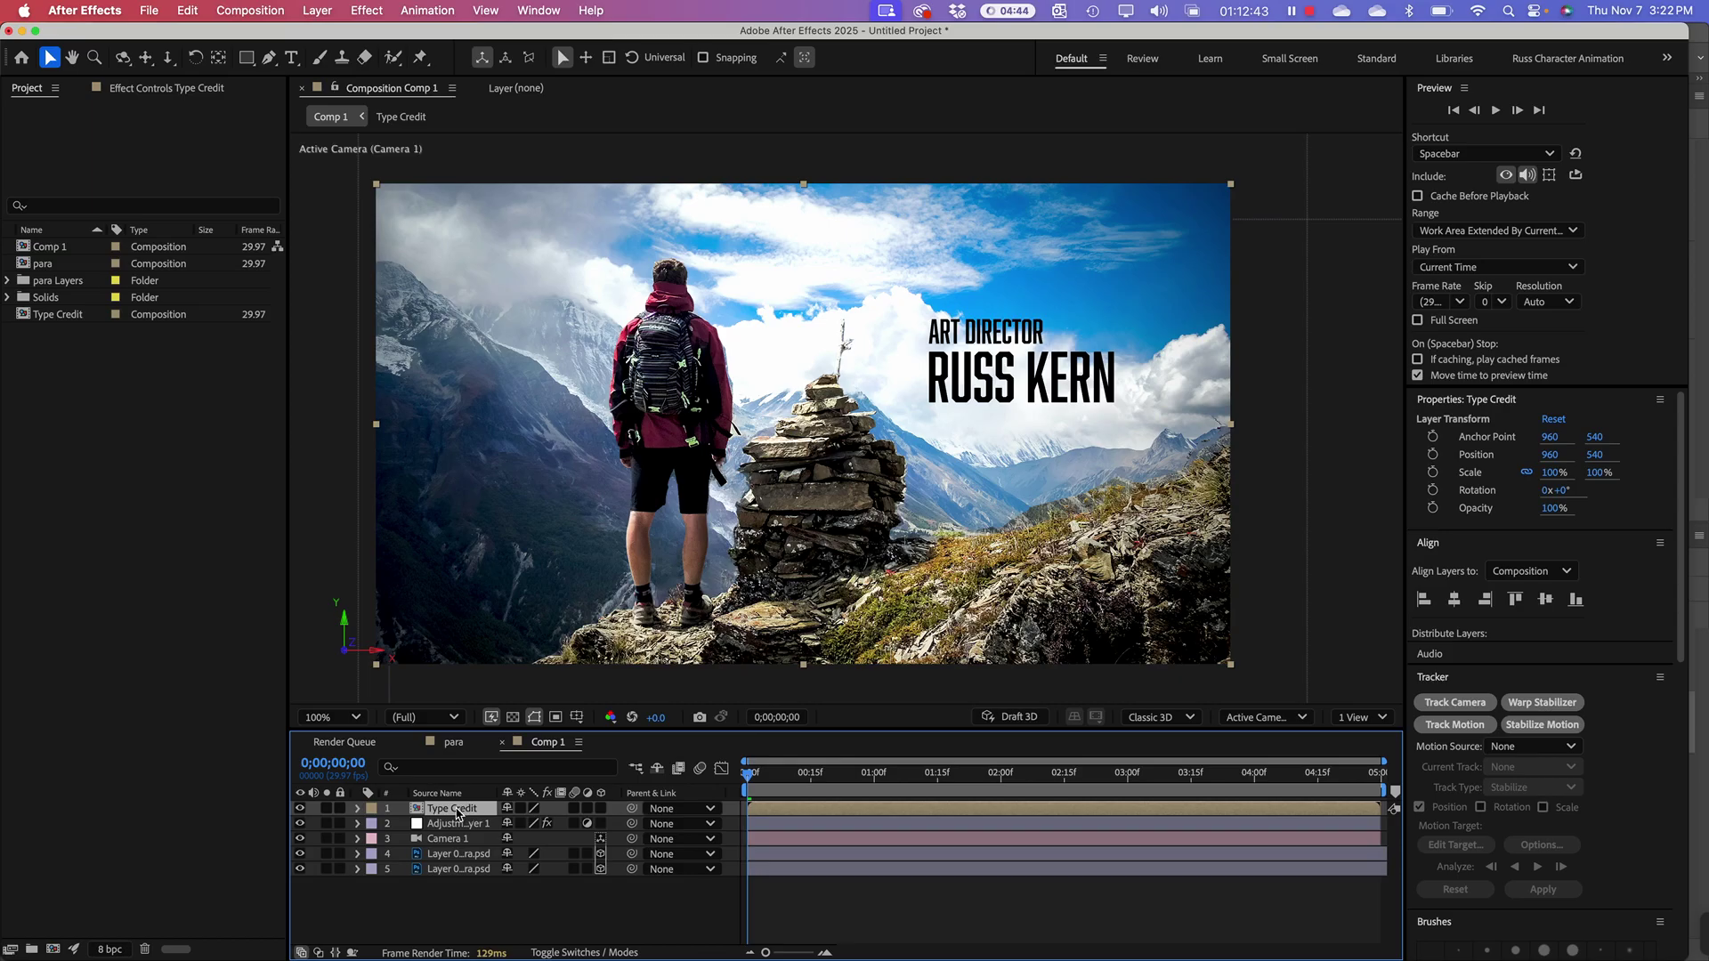
pyautogui.click(18, 317)
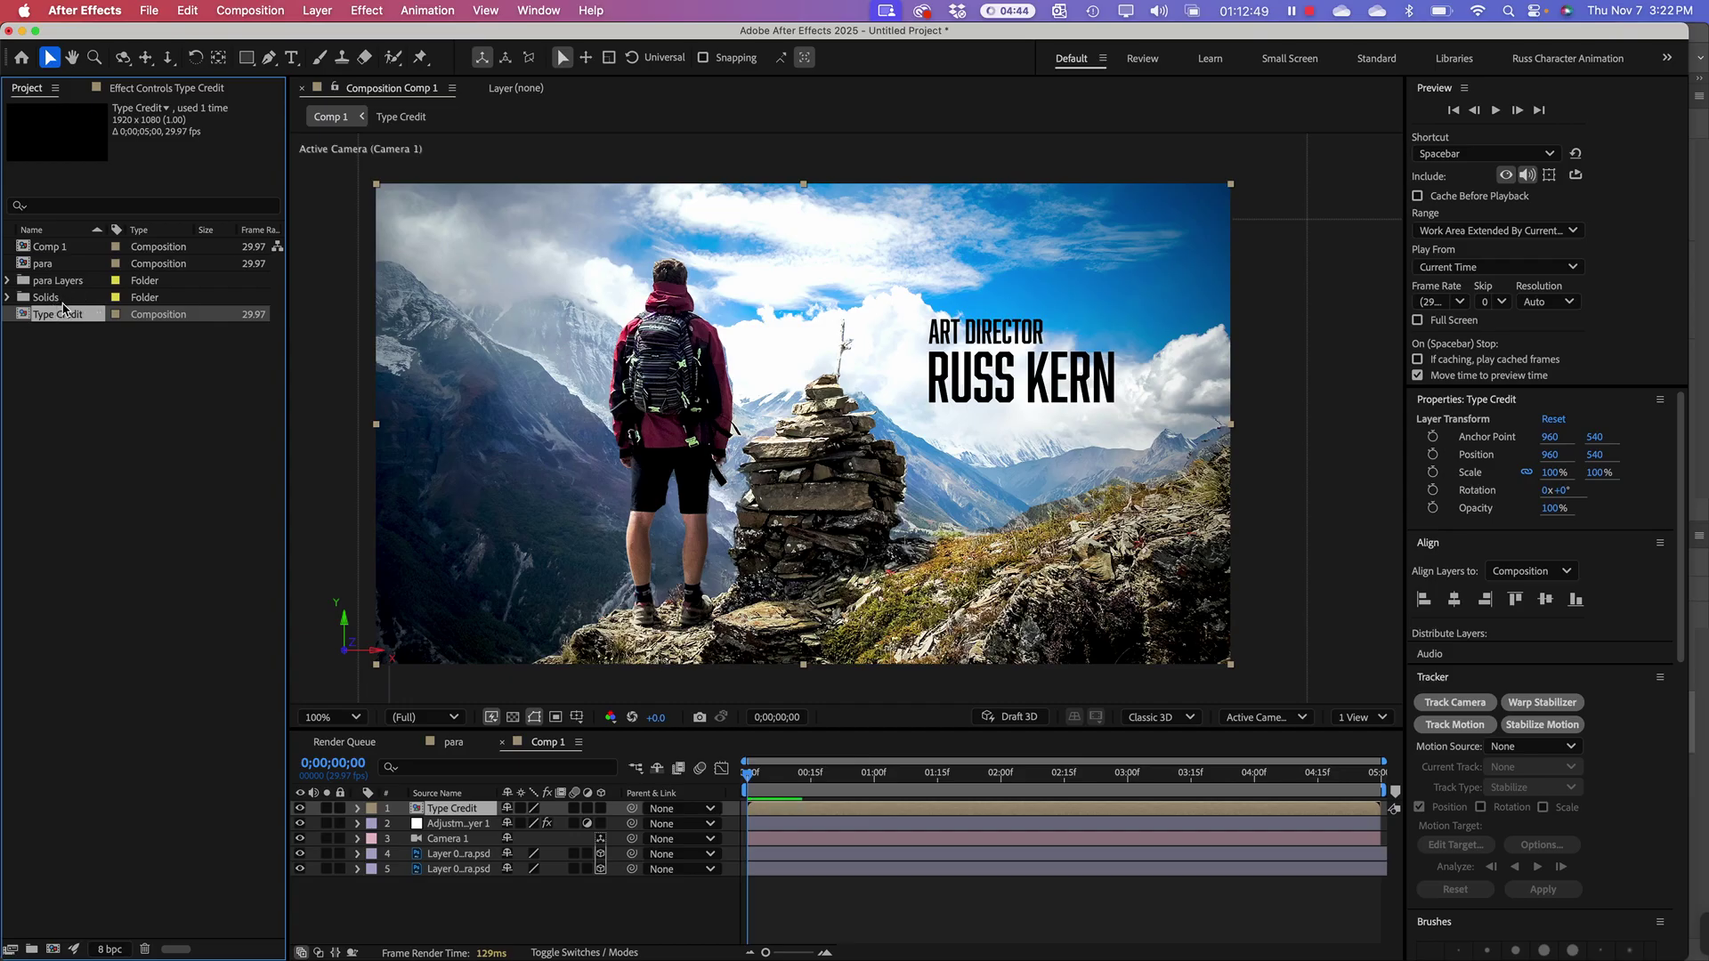
pyautogui.click(418, 812)
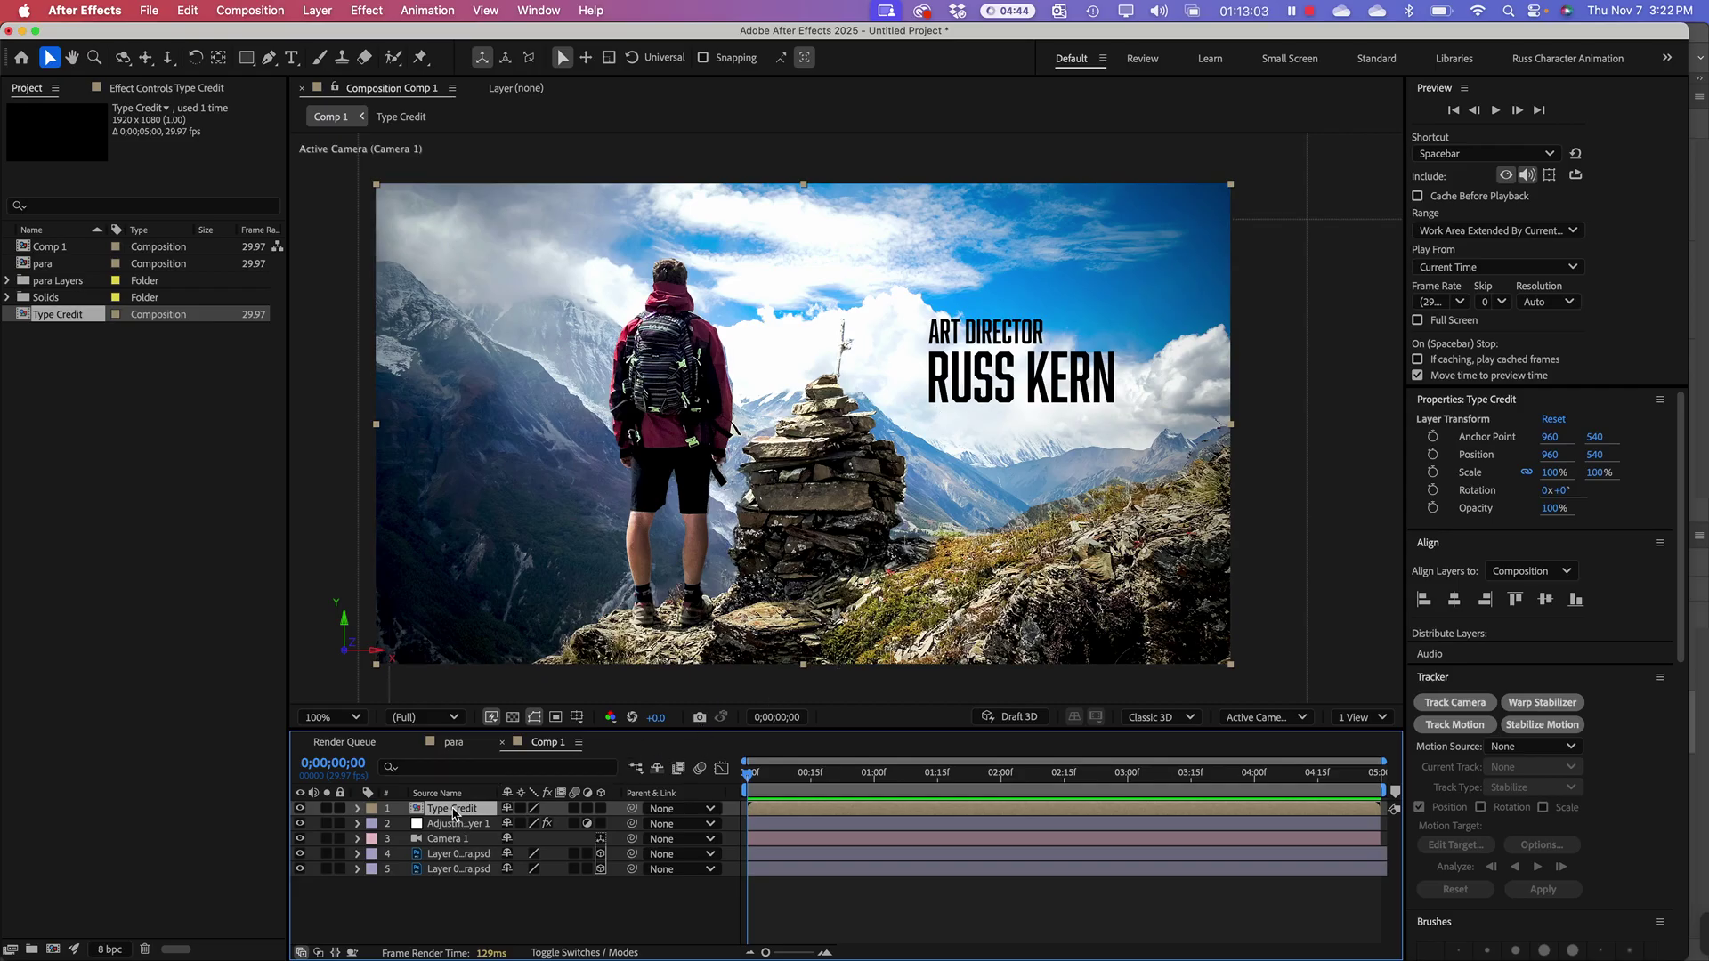
pyautogui.click(602, 809)
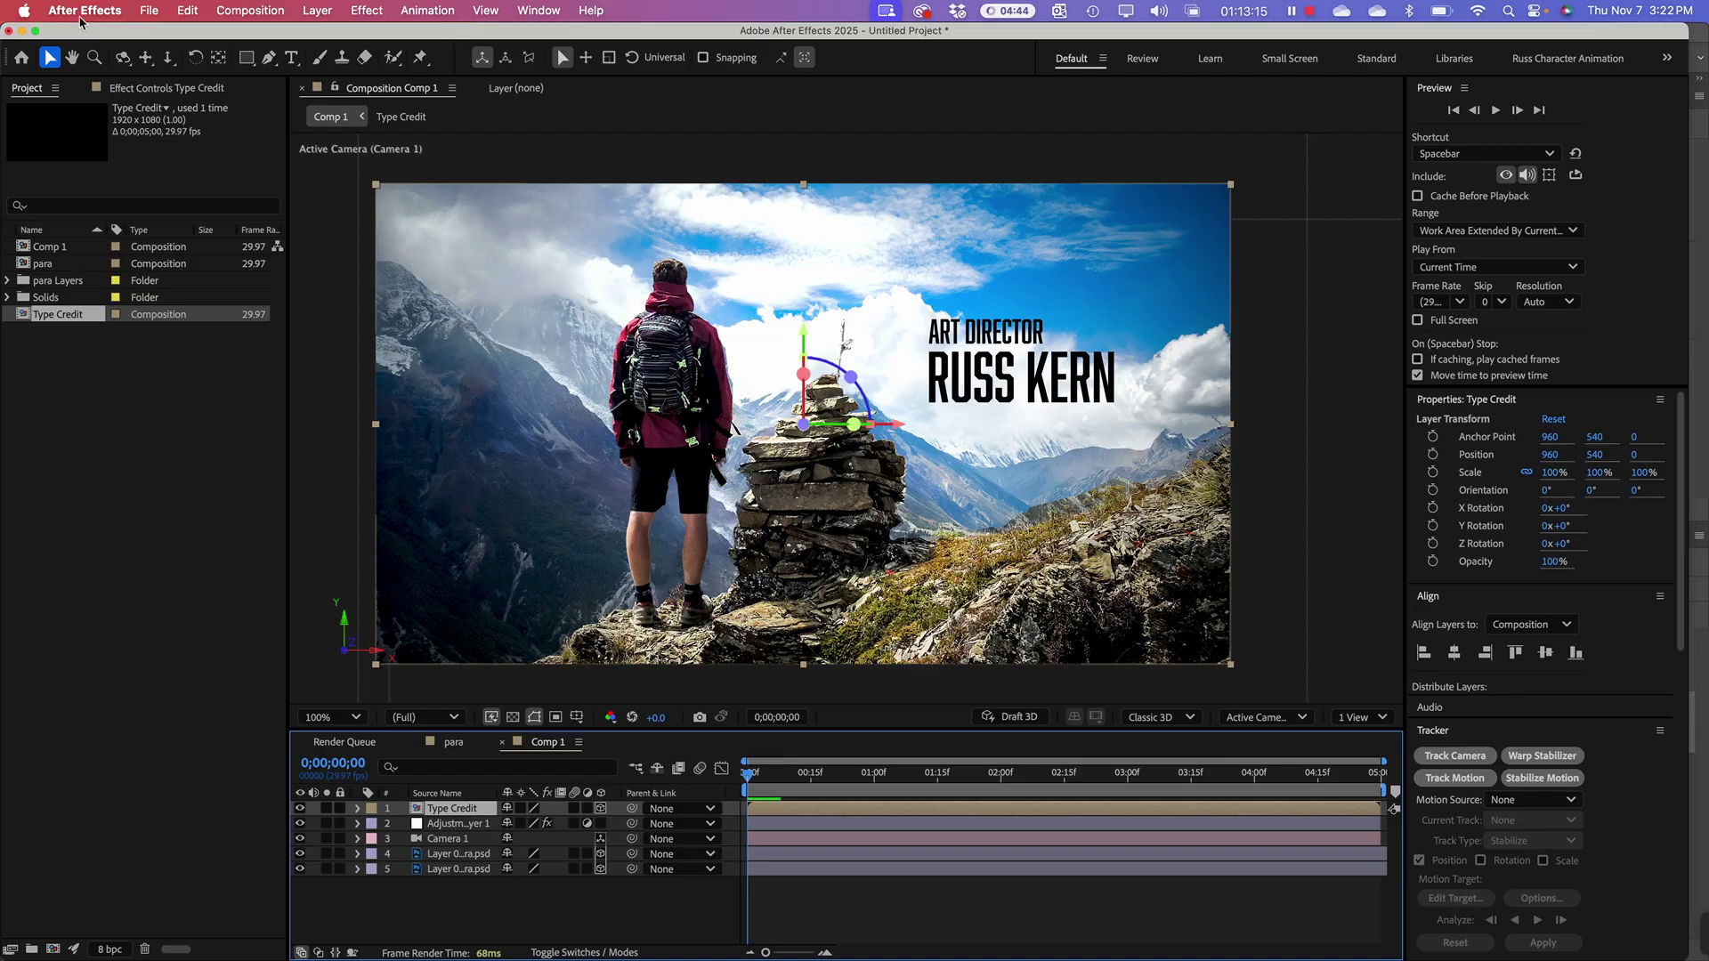
# Step: Switch the viewer to a 2 Views layout
pyautogui.click(51, 61)
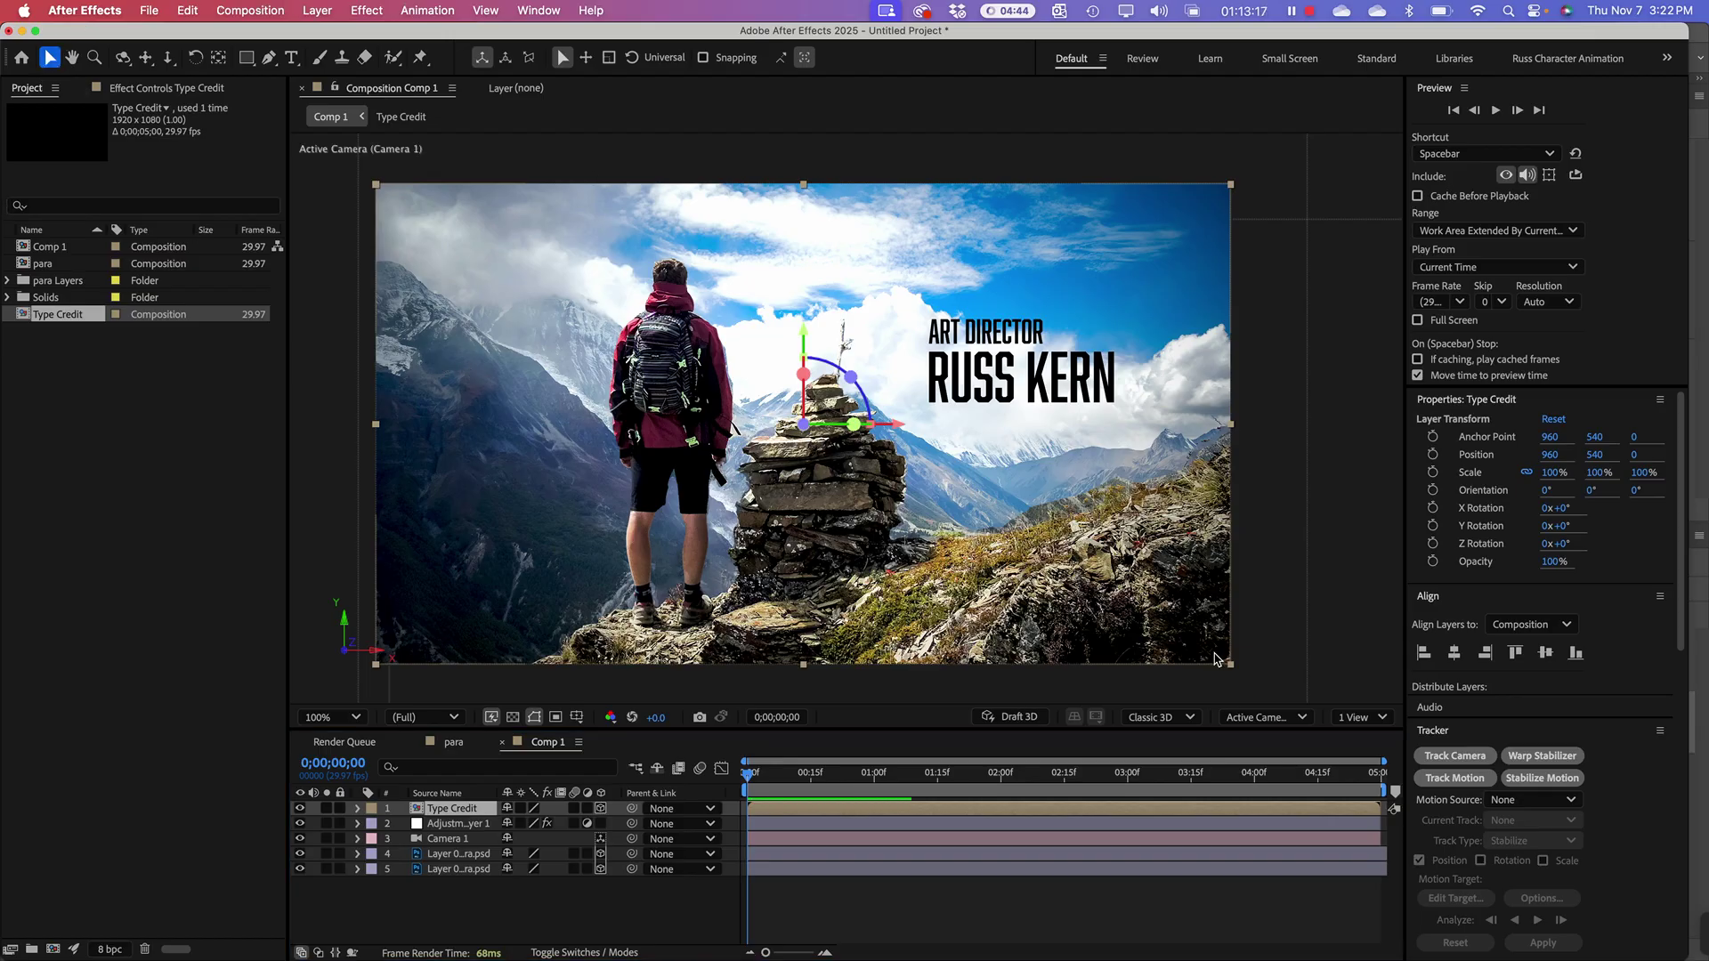
pyautogui.click(1375, 725)
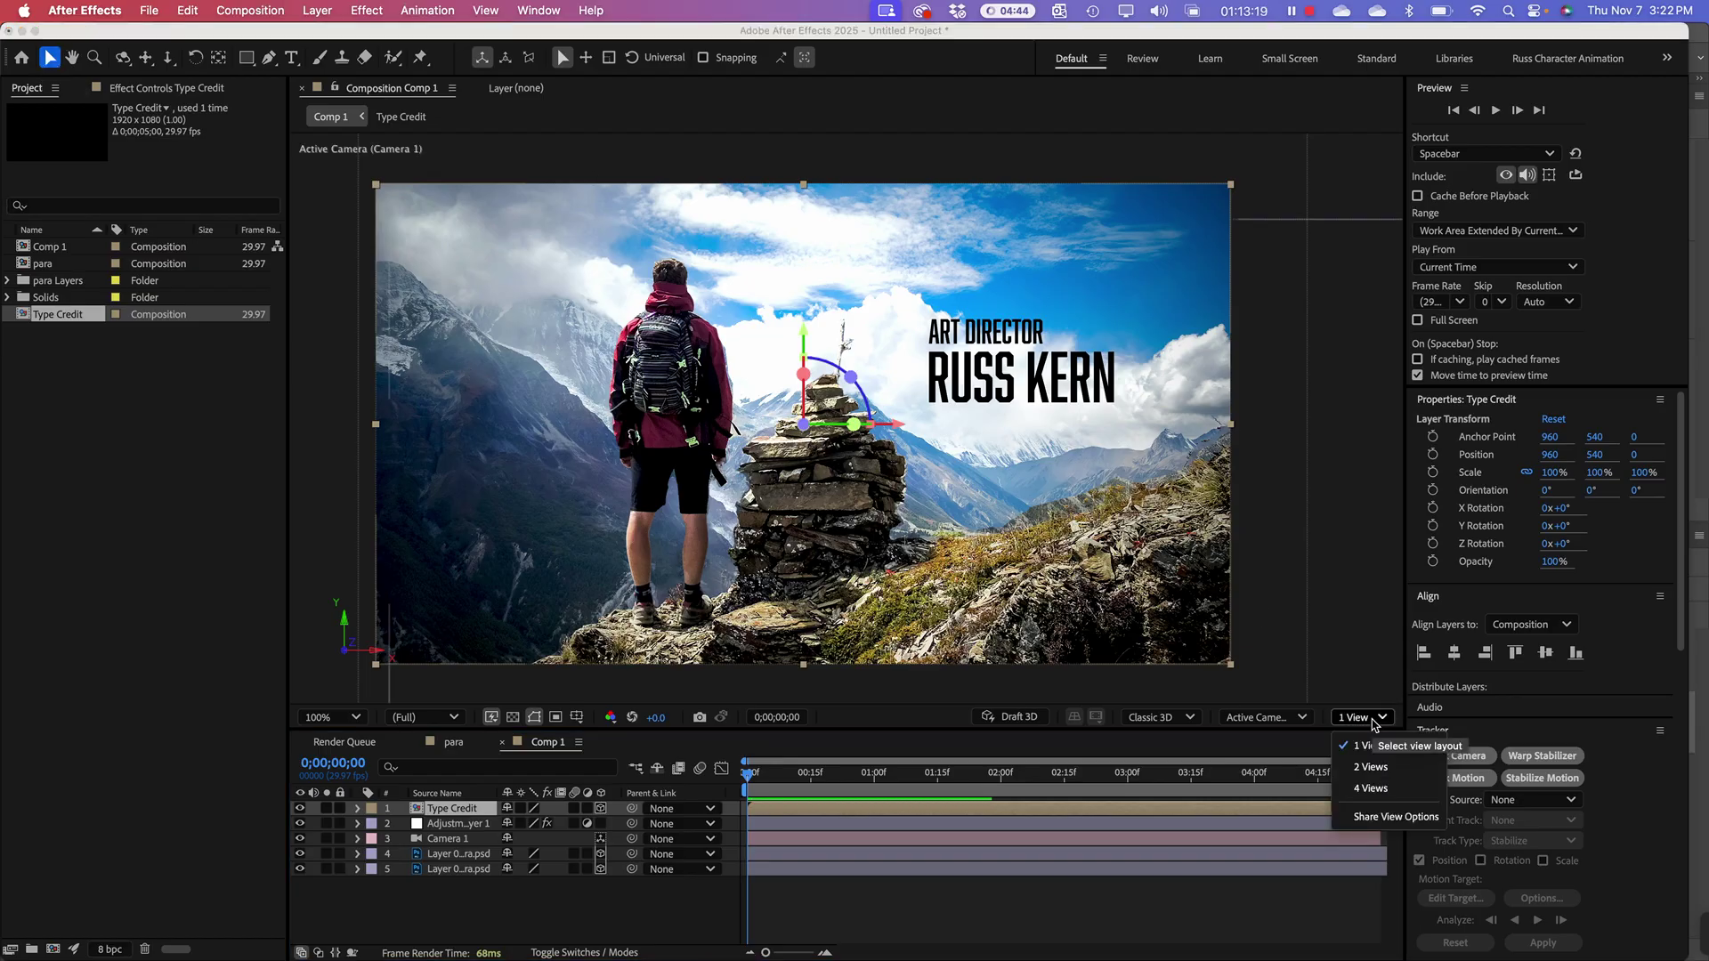
pyautogui.click(1381, 771)
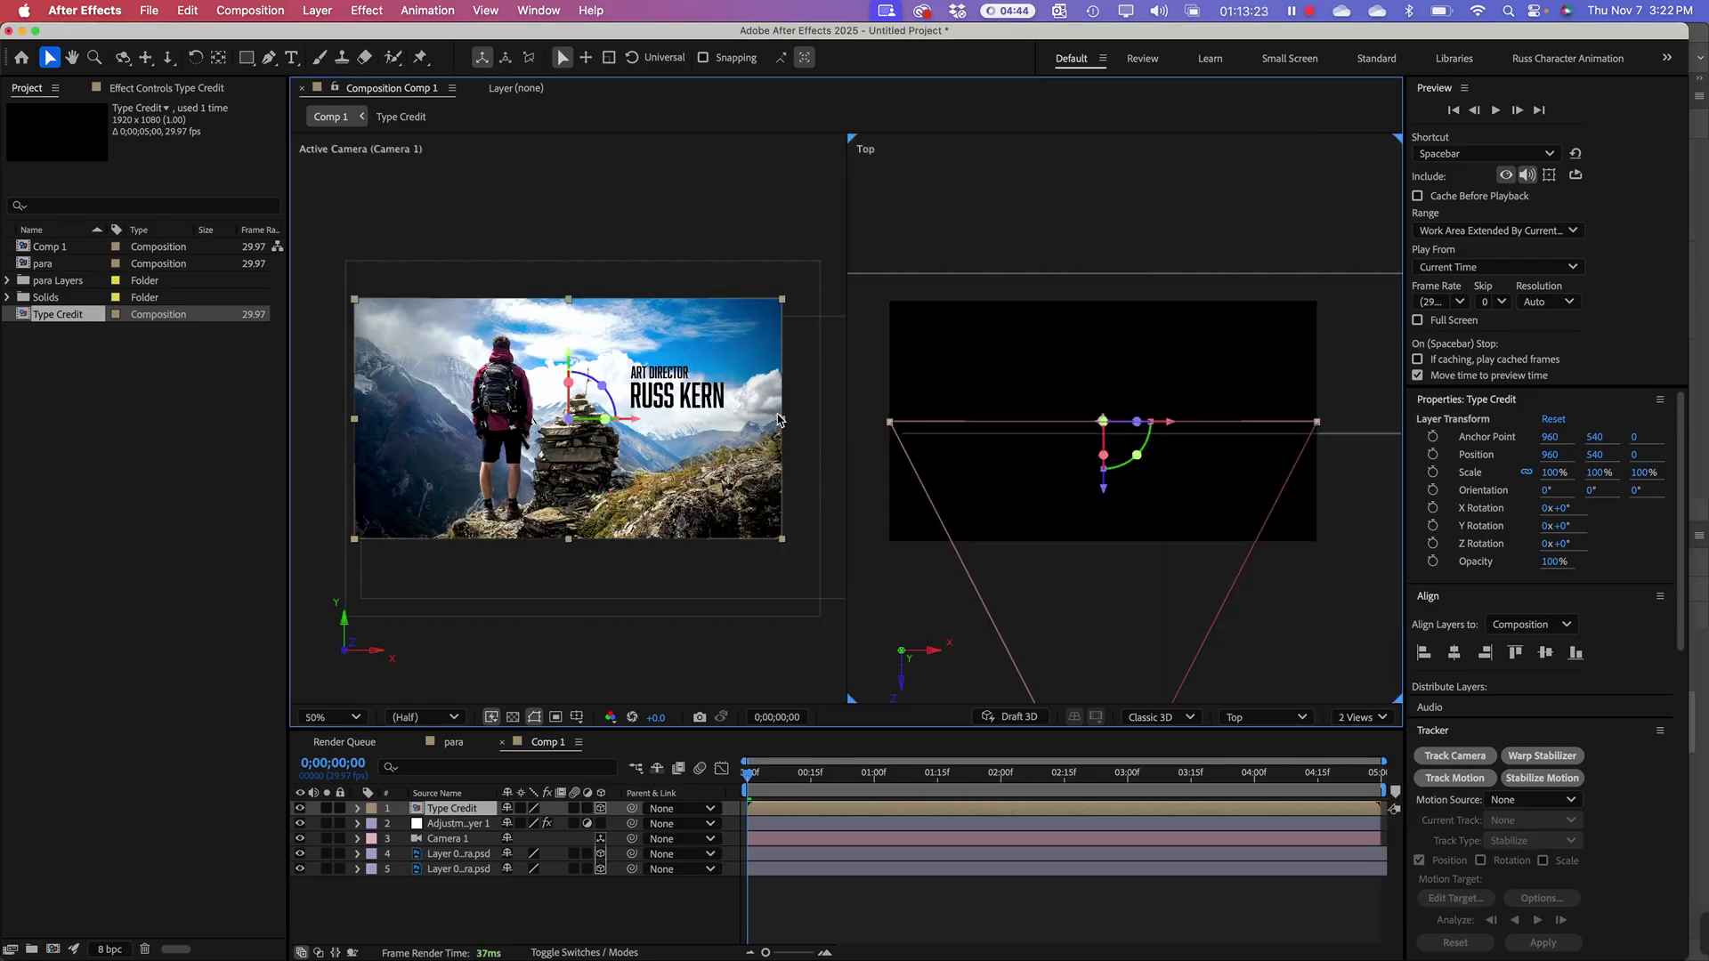
# Step: Test-drag the Type Credit layer in depth in Top view, then undo back to Z 0
pyautogui.click(448, 814)
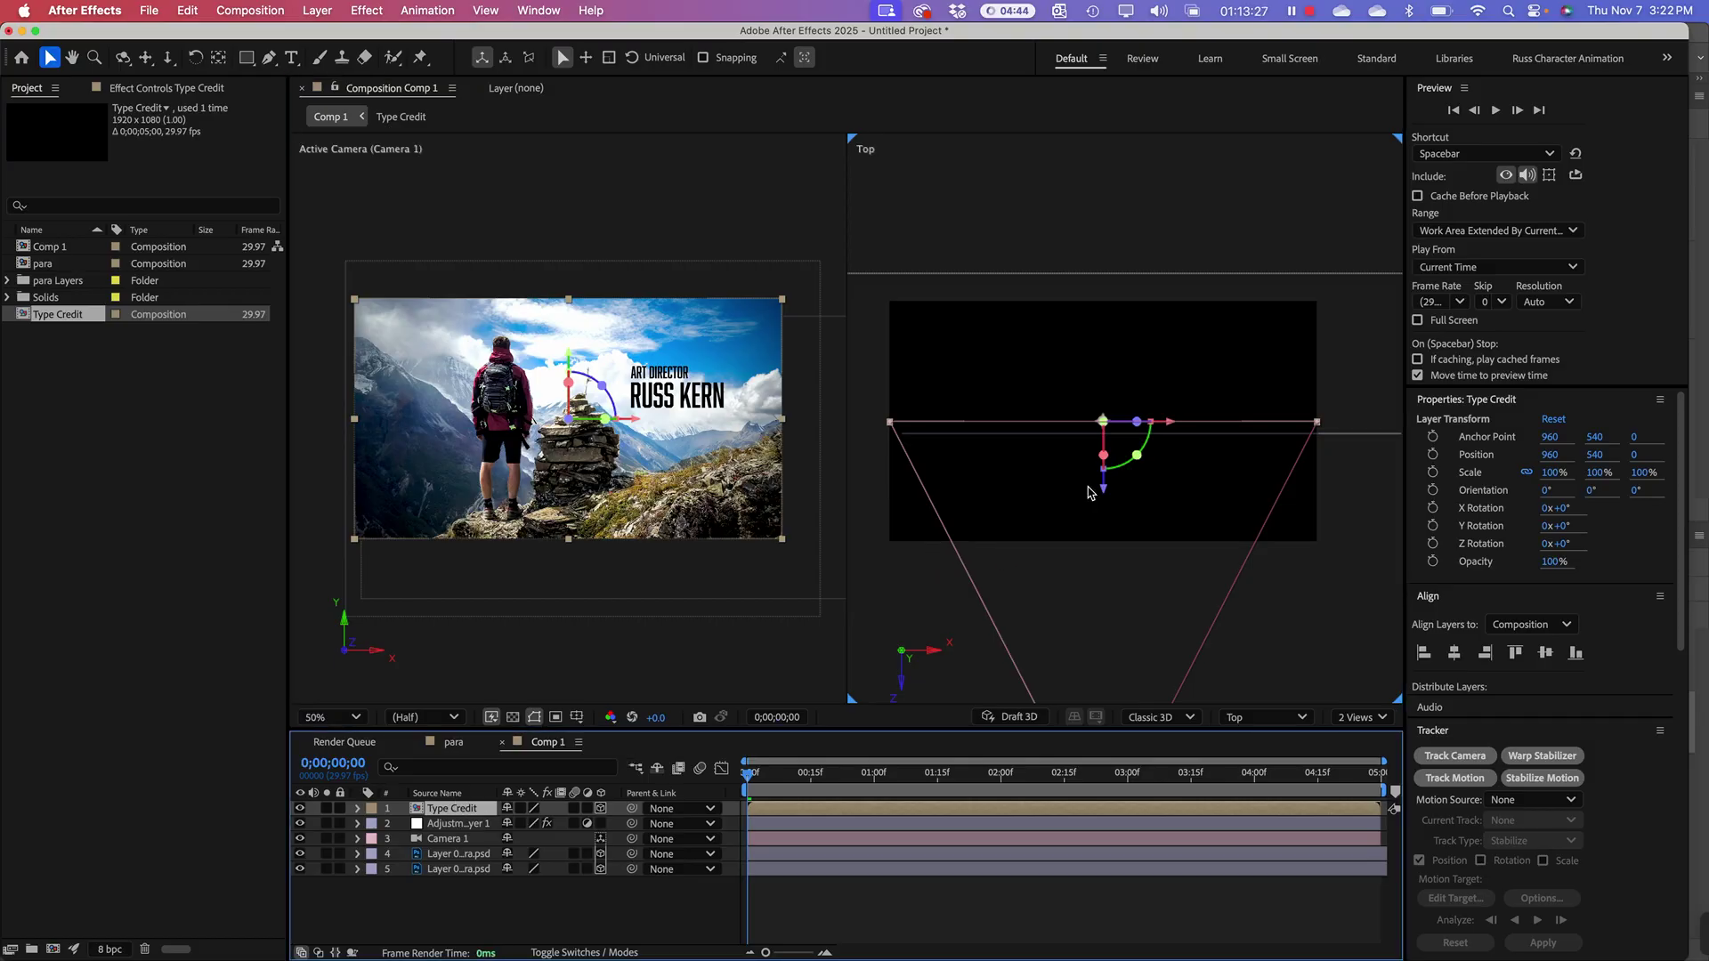
pyautogui.moveTo(1104, 495); pyautogui.dragTo(1107, 510)
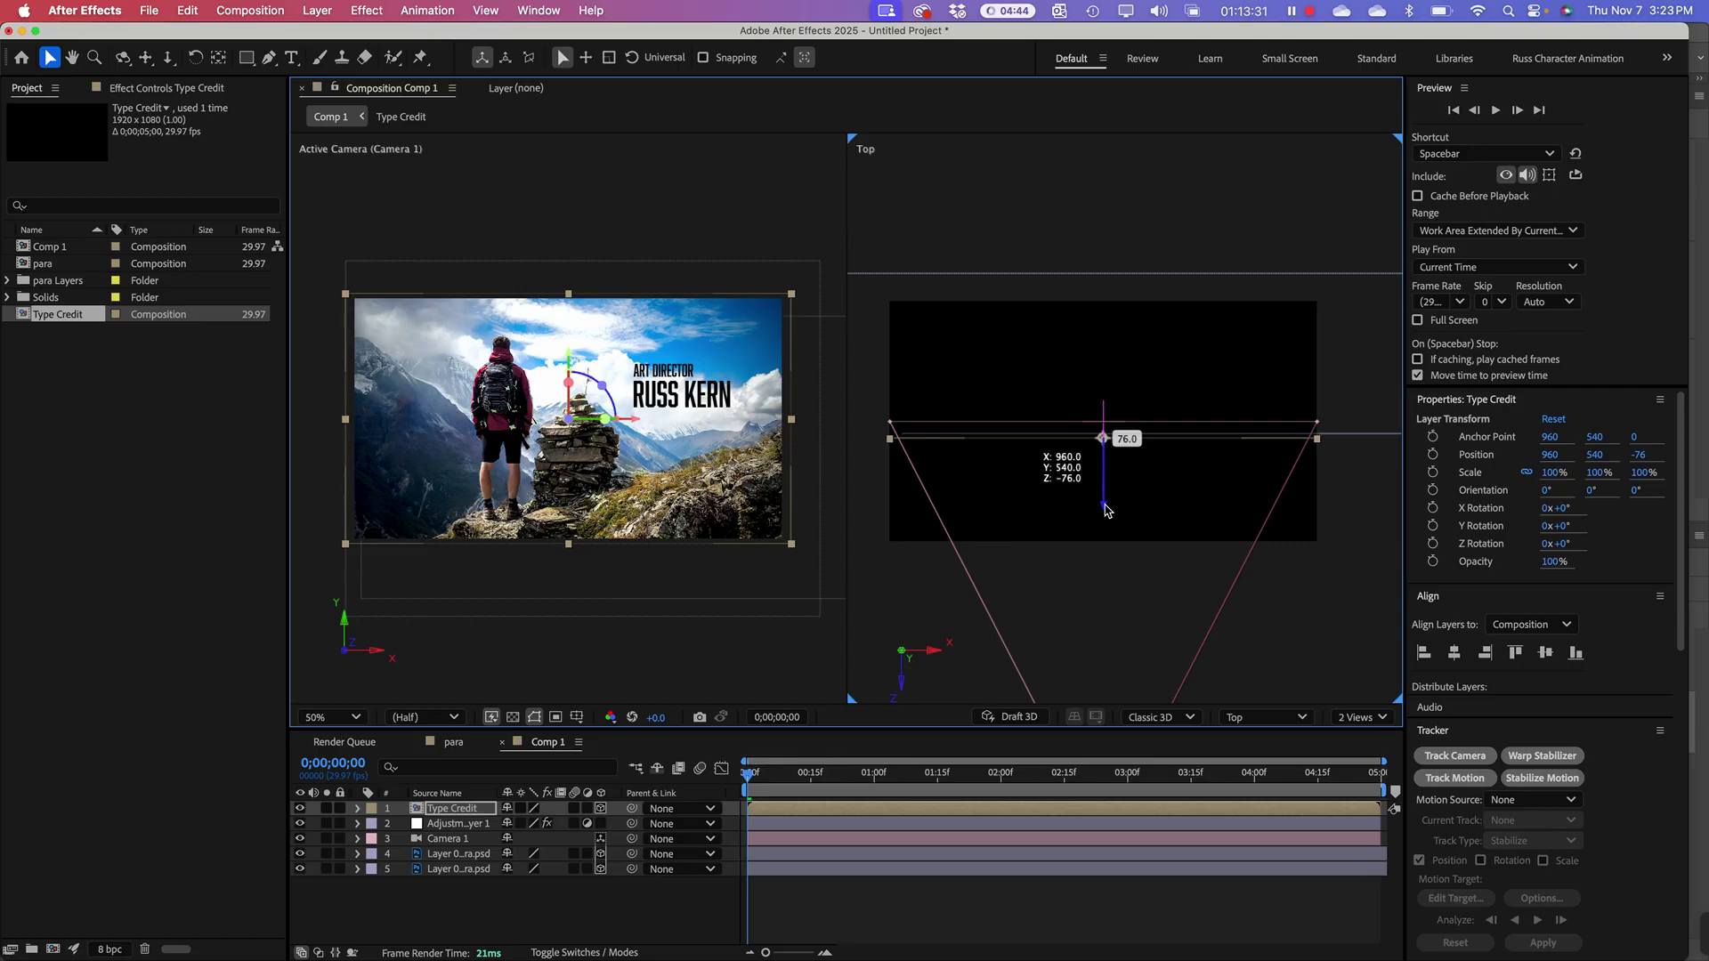
pyautogui.moveTo(1104, 510); pyautogui.dragTo(1104, 458)
pyautogui.press('super+z')
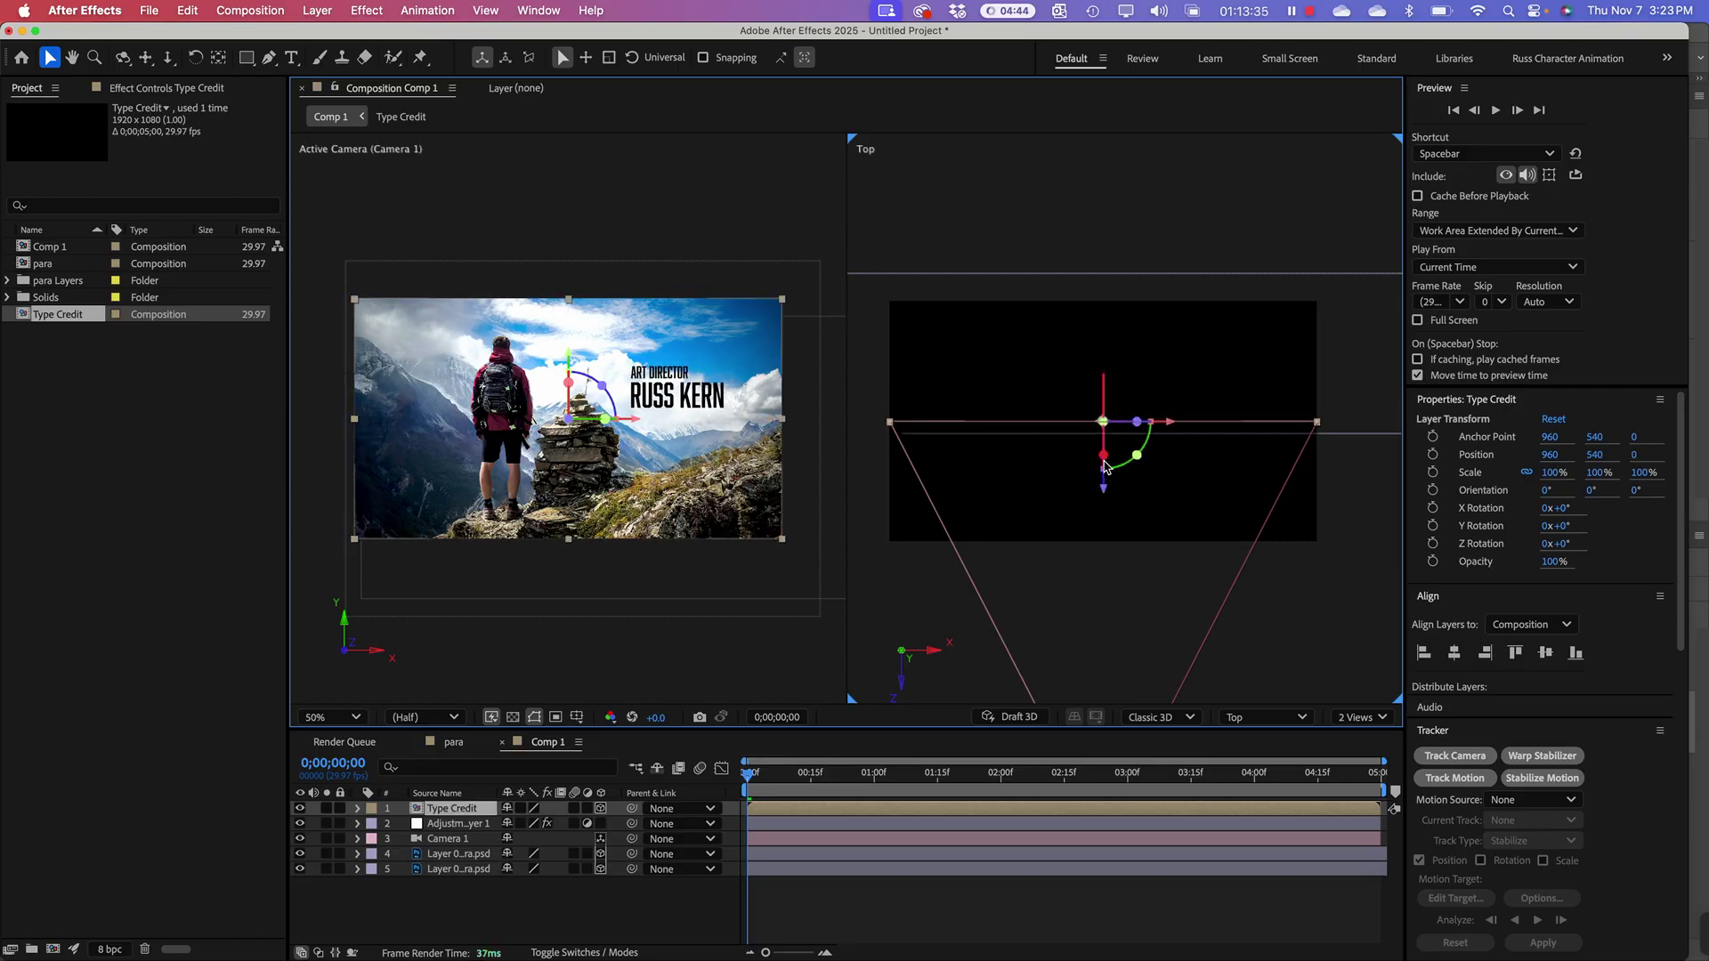
# Step: Zoom both the Top and Active Camera views to 100%
pyautogui.press('.')
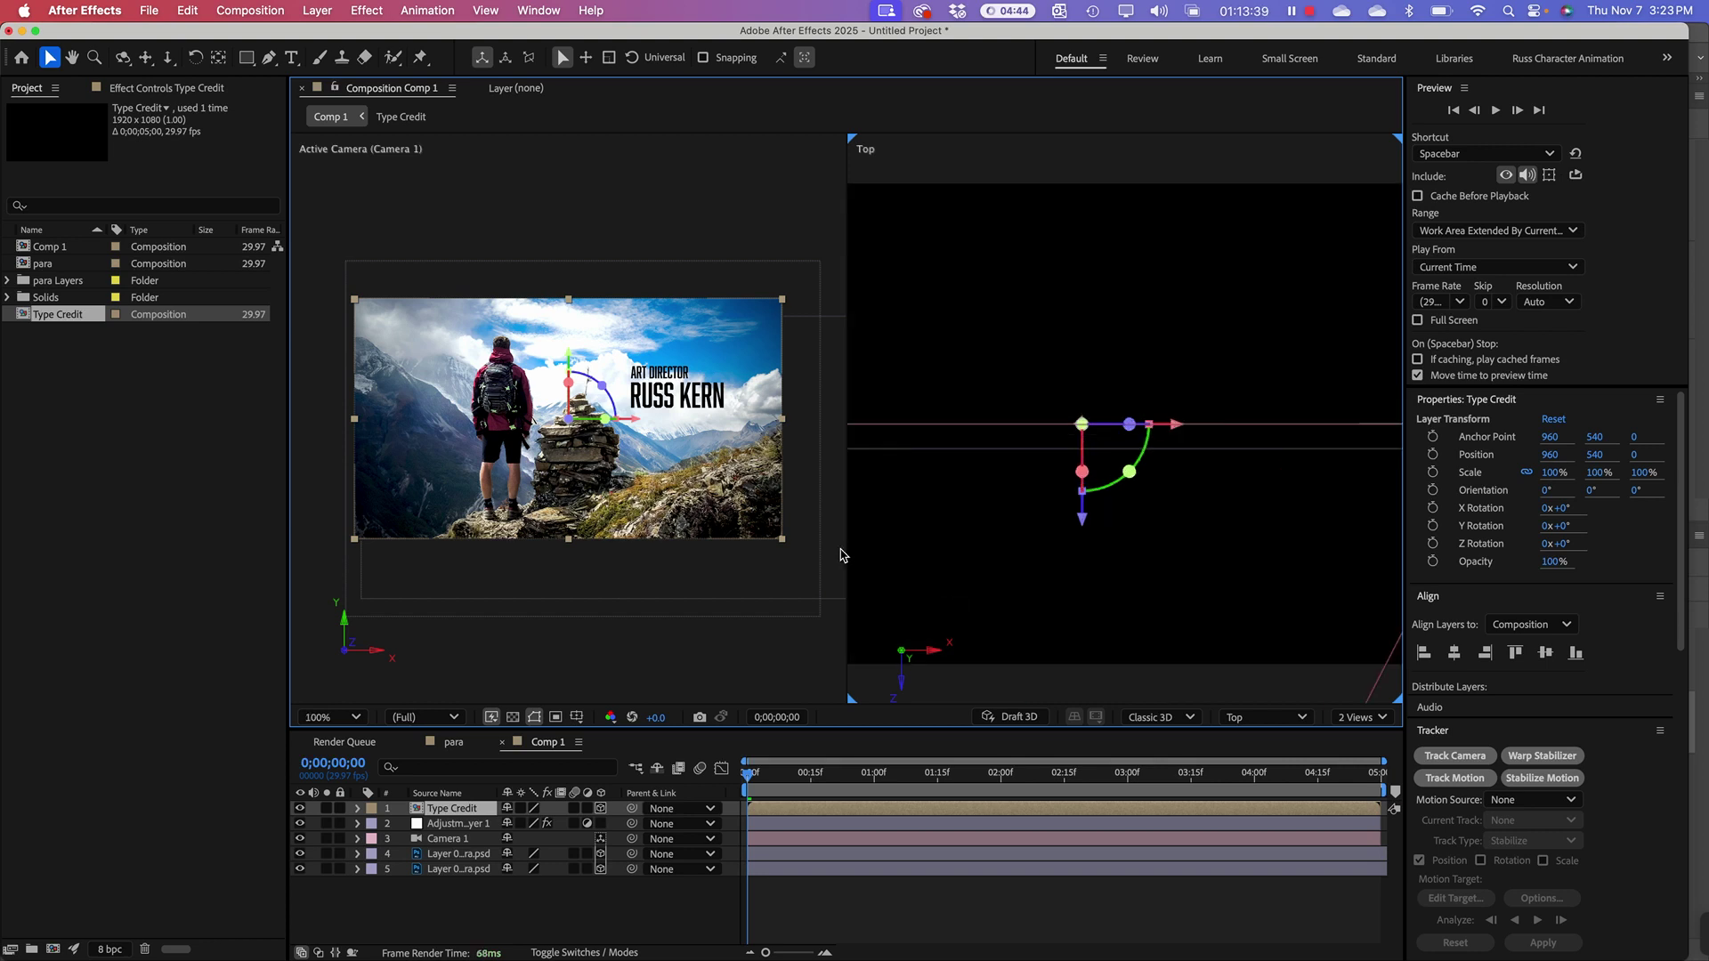
pyautogui.click(613, 243)
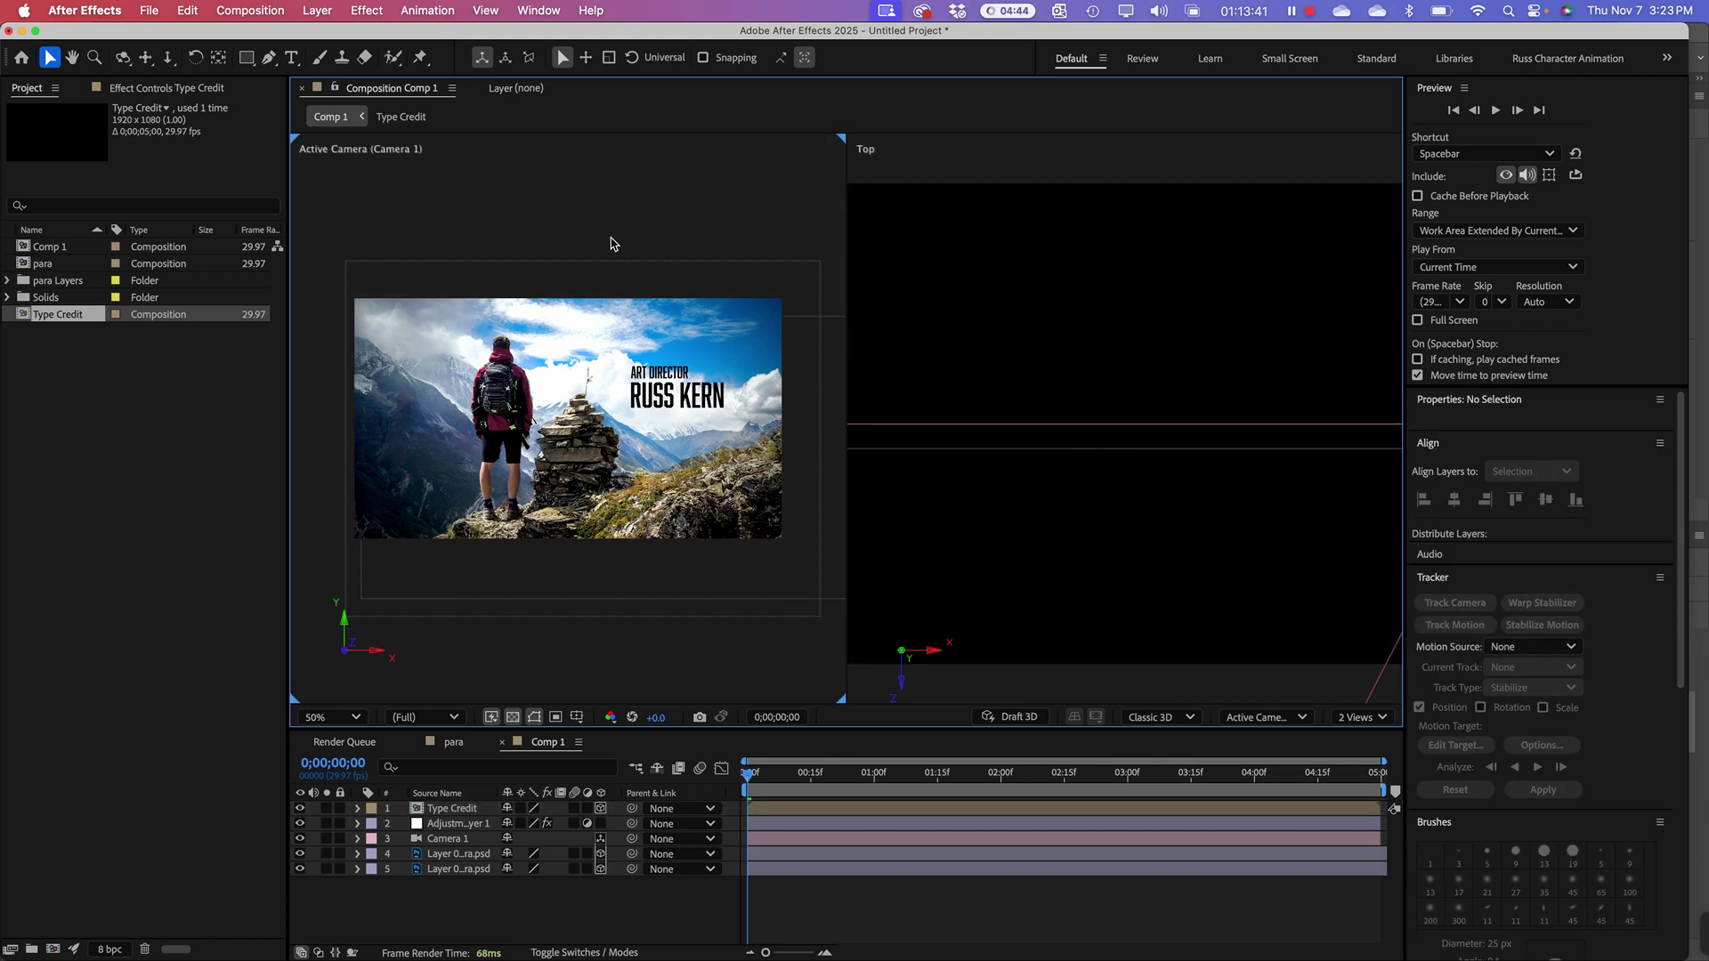
pyautogui.press('.')
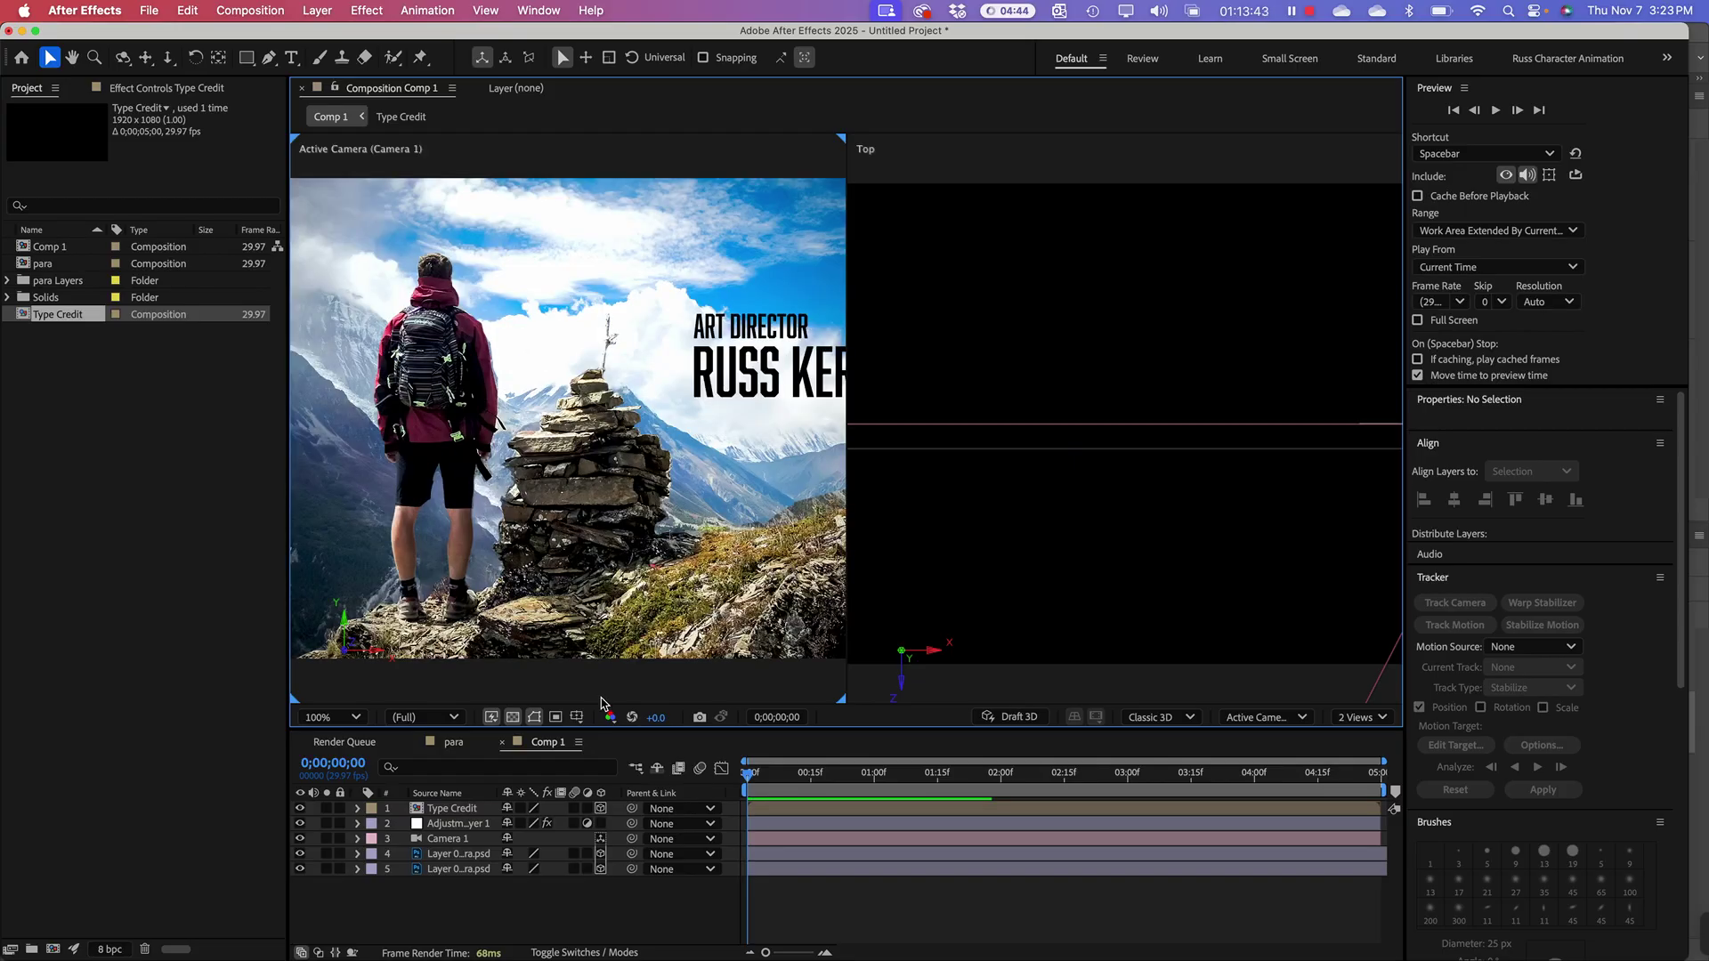
pyautogui.click(452, 809)
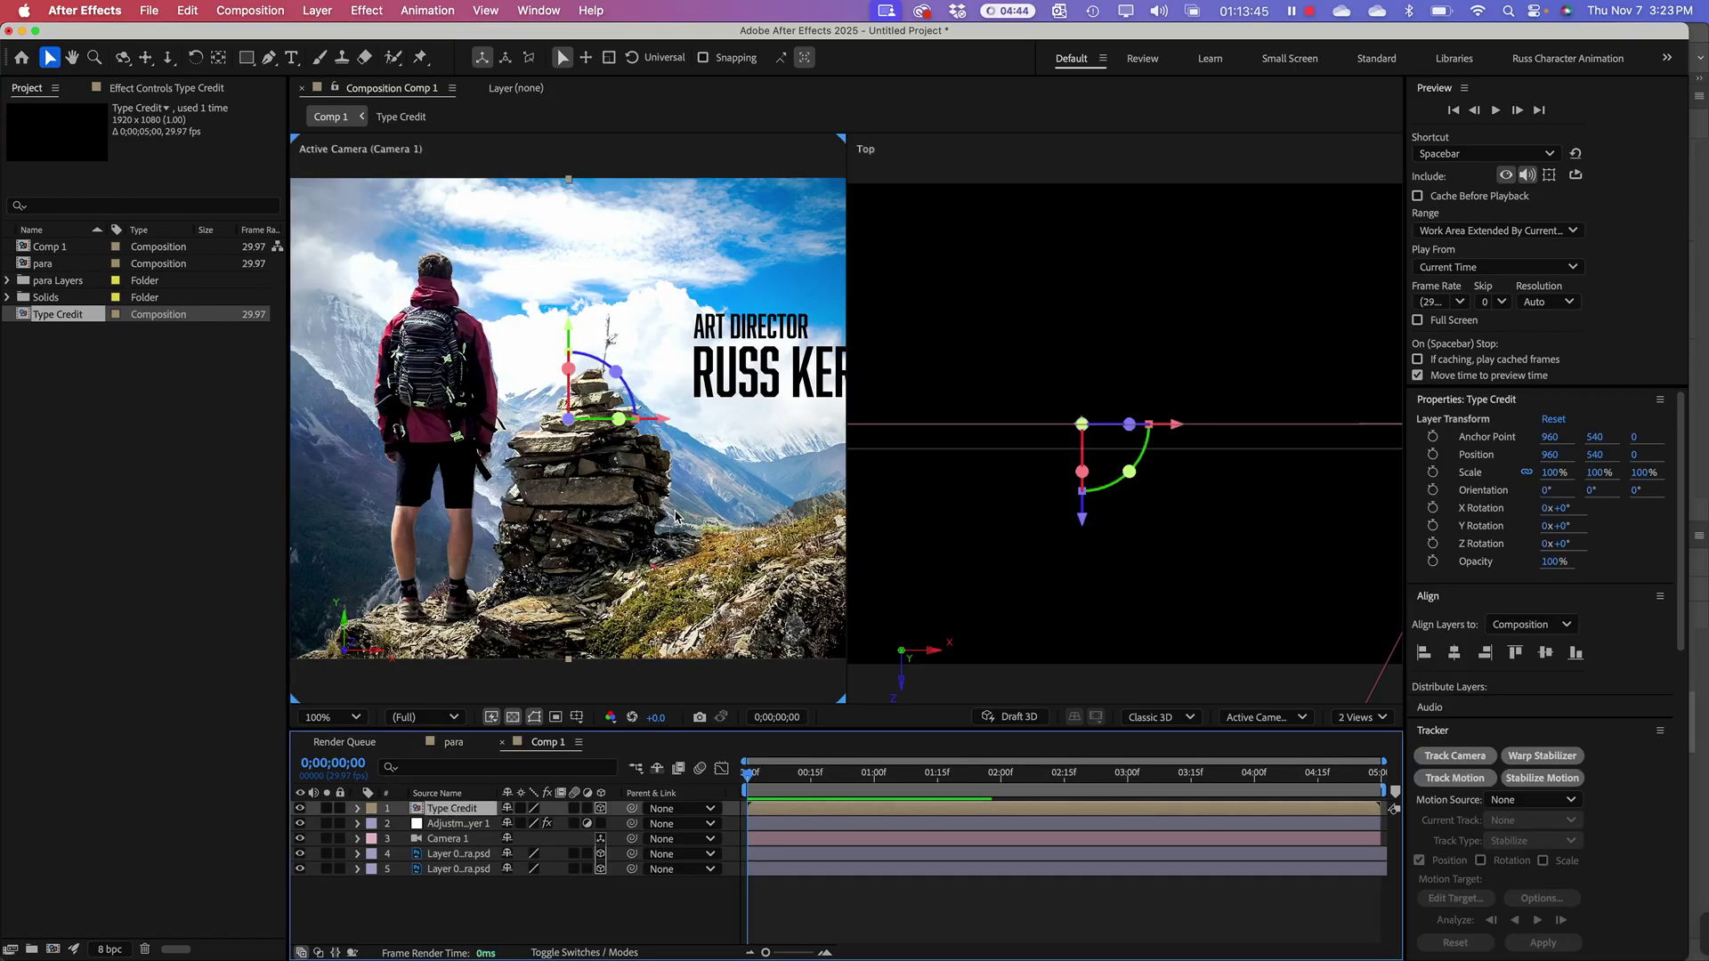